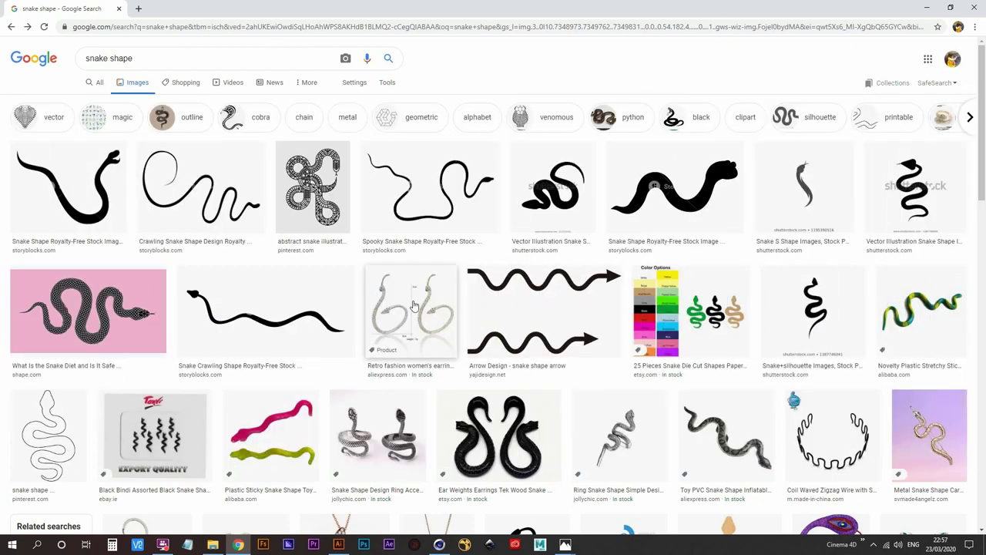
- Look over the snake head drawing and the snake shape image results as references for the model
{"action": "left_click", "coordinate": [214, 546]}
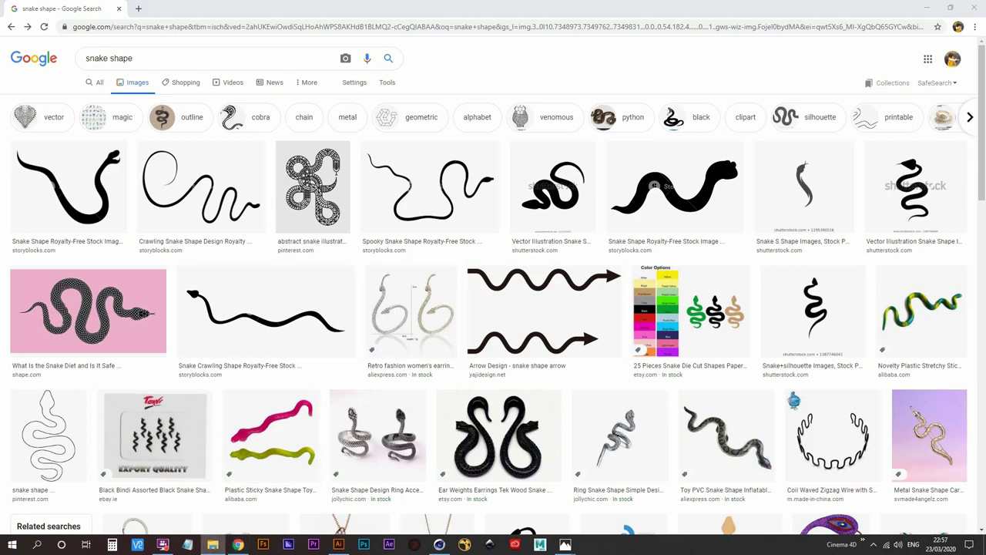
{"action": "left_click", "coordinate": [565, 544]}
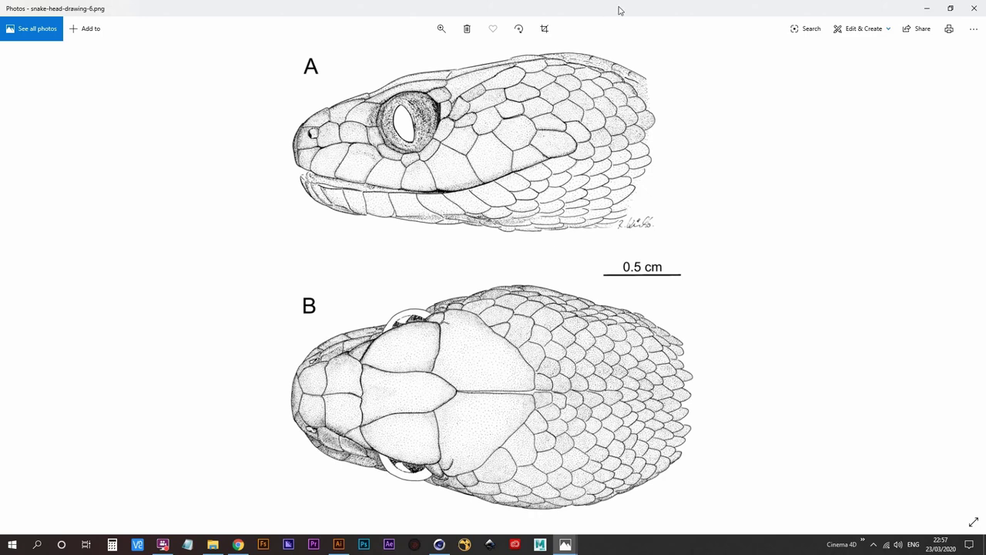
{"action": "left_click_drag", "start_coordinate": [619, 10], "coordinate": [0, 211]}
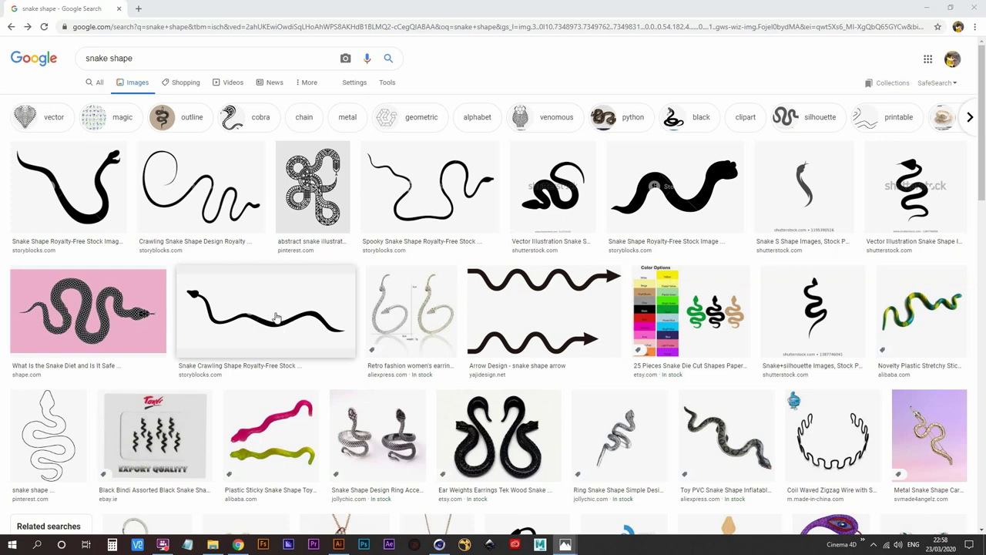
{"action": "scroll", "coordinate": [539, 351], "scroll_direction": "down", "scroll_amount": 5}
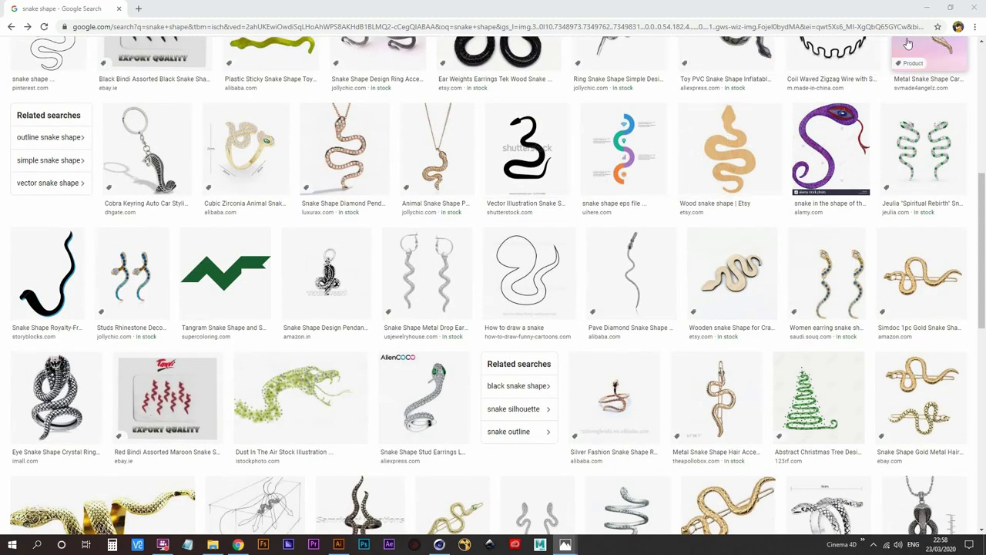
- Switch to Illustrator and examine how the head drawings line up with the side outline and the top-view body shape
{"action": "left_click", "coordinate": [338, 544]}
{"action": "left_click", "coordinate": [198, 268]}
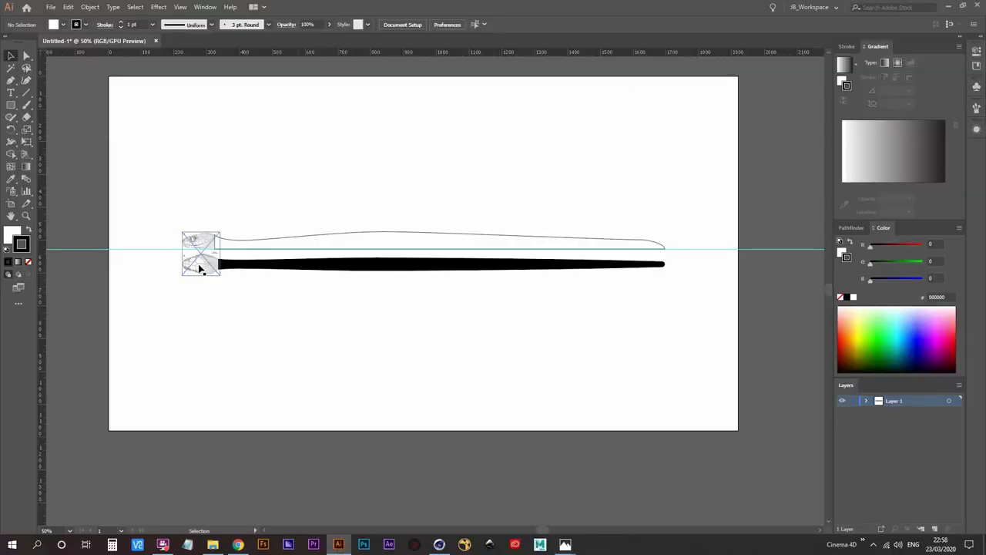
{"action": "scroll", "coordinate": [199, 263], "scroll_direction": "up", "scroll_amount": 6, "text": "alt"}
{"action": "scroll", "coordinate": [202, 263], "scroll_direction": "down", "scroll_amount": 2, "text": "alt"}
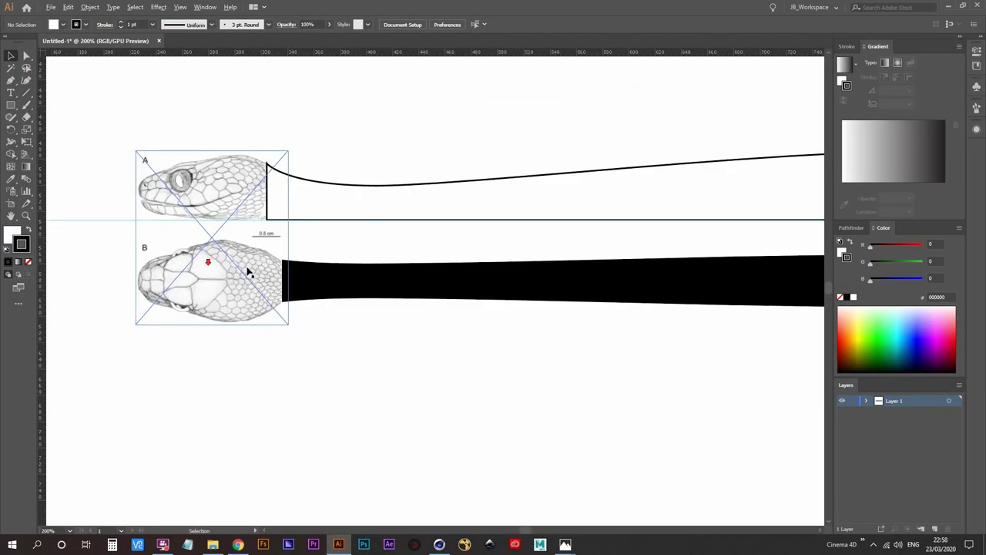
{"action": "left_click_drag", "start_coordinate": [320, 279], "coordinate": [292, 335]}
{"action": "left_click", "coordinate": [11, 80]}
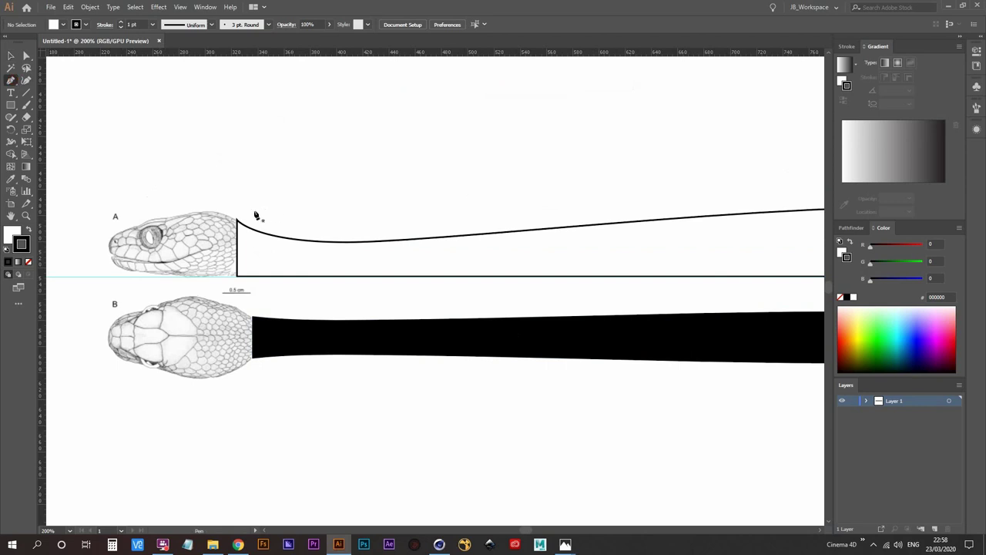
{"action": "scroll", "coordinate": [276, 210], "scroll_direction": "down", "scroll_amount": 3, "text": "alt"}
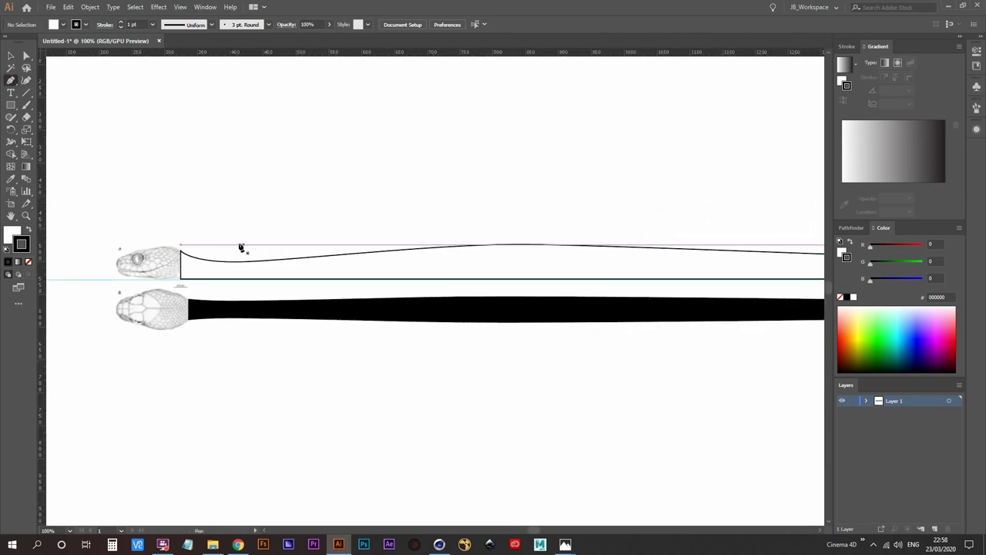
{"action": "left_click_drag", "start_coordinate": [299, 231], "coordinate": [201, 235]}
{"action": "scroll", "coordinate": [300, 210], "scroll_direction": "down", "scroll_amount": 1, "text": "alt"}
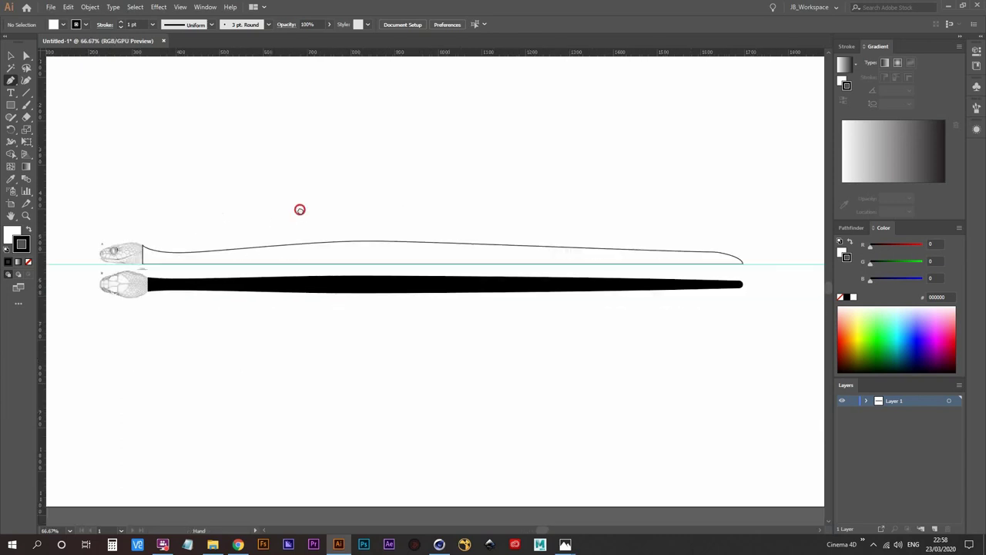
{"action": "left_click_drag", "start_coordinate": [300, 210], "coordinate": [321, 220]}
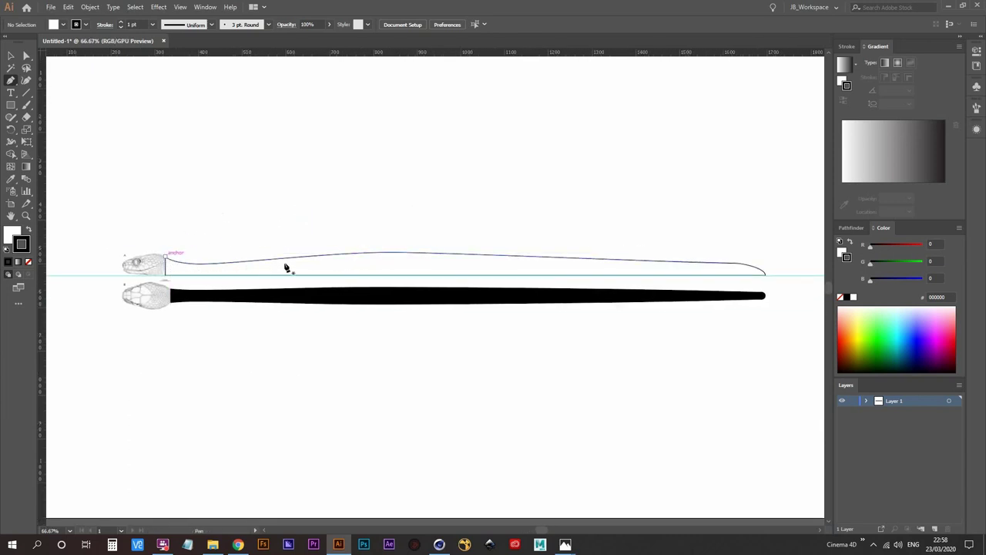
- Inspect the middle and tail end of the side outline and the black top-view body
{"action": "left_click", "coordinate": [392, 253]}
{"action": "scroll", "coordinate": [774, 281], "scroll_direction": "up", "scroll_amount": 5, "text": "alt"}
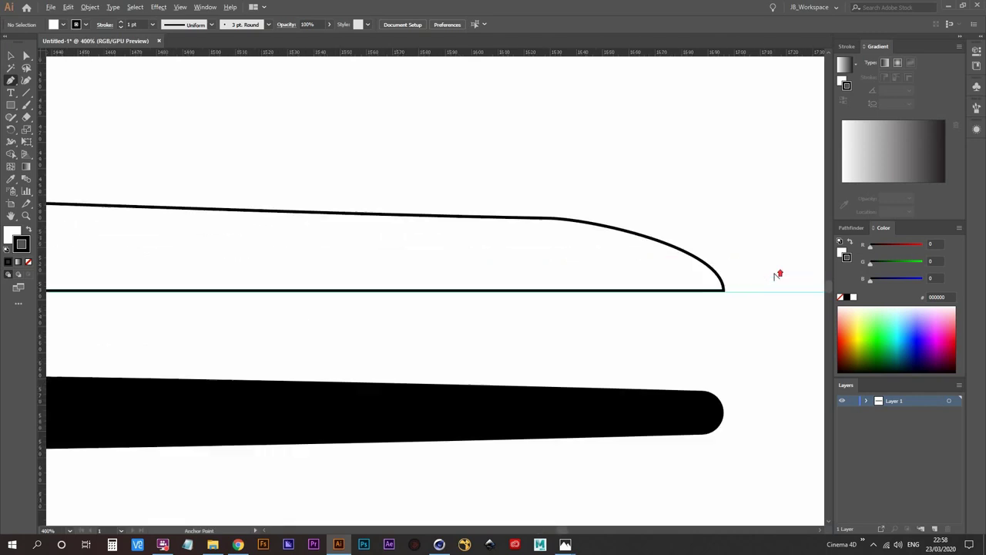
{"action": "scroll", "coordinate": [727, 295], "scroll_direction": "down", "scroll_amount": 6, "text": "alt"}
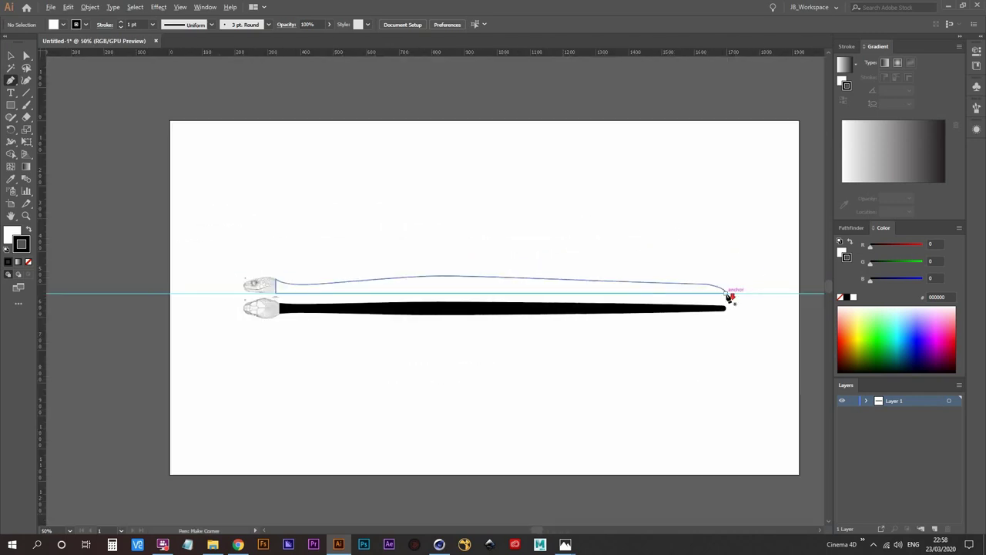
{"action": "key", "text": "v"}
{"action": "left_click", "coordinate": [529, 352]}
{"action": "left_click_drag", "start_coordinate": [446, 350], "coordinate": [465, 374]}
{"action": "left_click", "coordinate": [406, 406]}
{"action": "scroll", "coordinate": [368, 352], "scroll_direction": "up", "scroll_amount": 3, "text": "alt"}
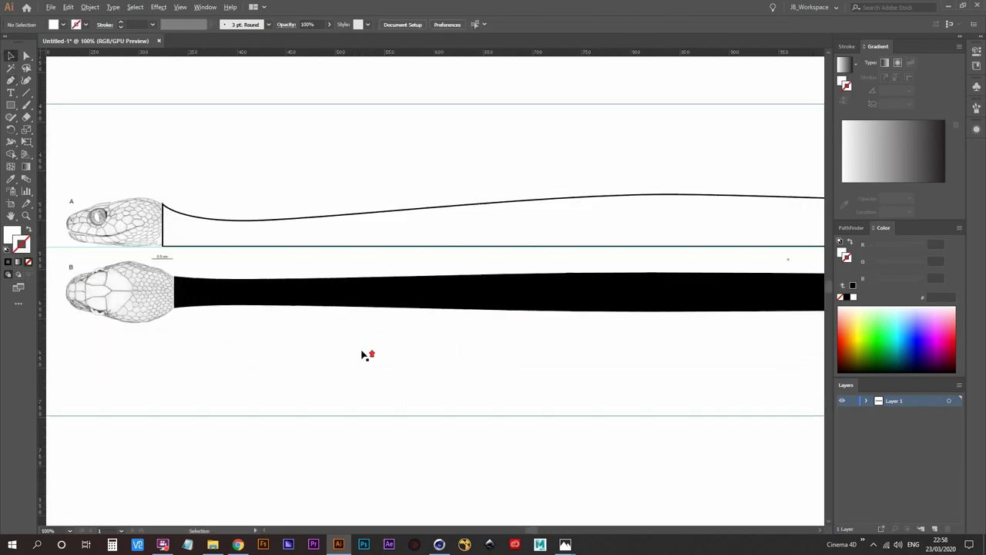
{"action": "left_click", "coordinate": [282, 289]}
{"action": "scroll", "coordinate": [309, 377], "scroll_direction": "down", "scroll_amount": 2, "text": "alt"}
{"action": "left_click", "coordinate": [259, 311]}
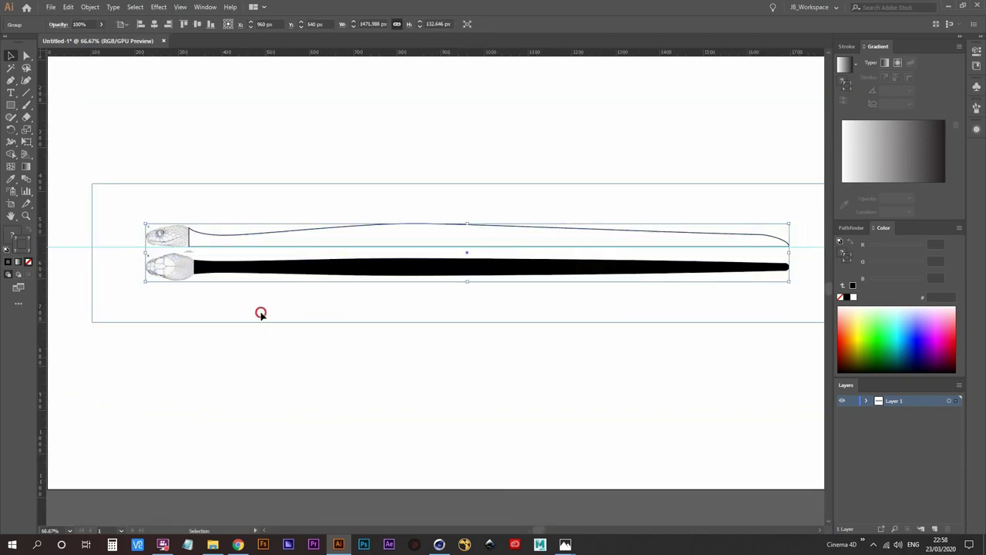
- Draw a straight line about 1360 px long below the snake body with the Pen tool and select it
{"action": "key", "text": "p"}
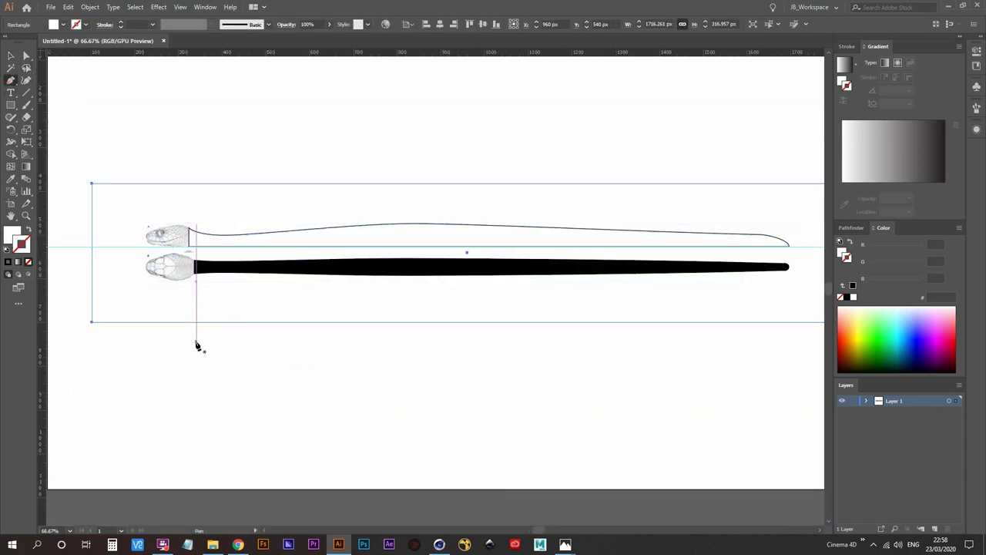
{"action": "left_click", "coordinate": [193, 341]}
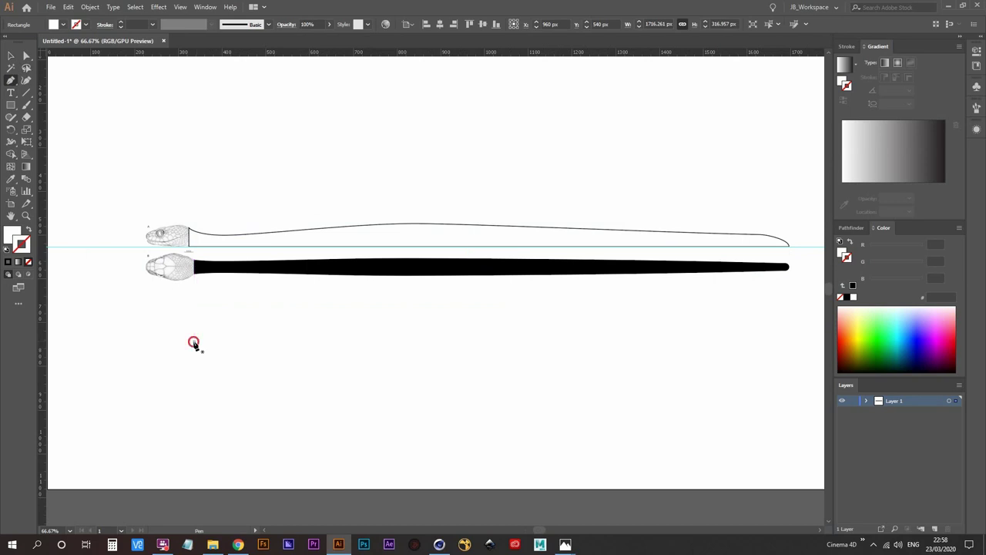
{"action": "left_click", "coordinate": [790, 346]}
{"action": "key", "text": "v"}
{"action": "left_click", "coordinate": [524, 394]}
{"action": "left_click_drag", "start_coordinate": [463, 330], "coordinate": [498, 378]}
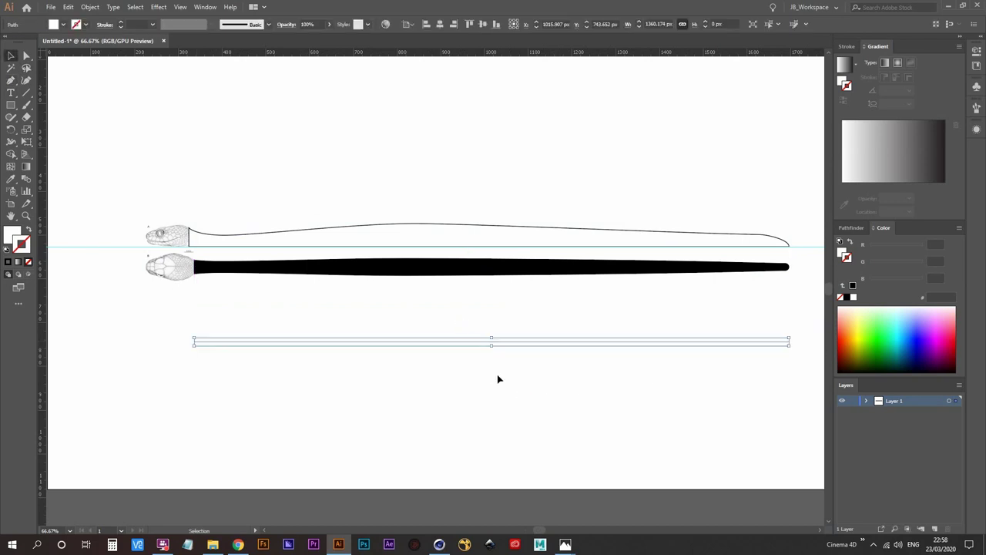
- Remove the line's fill and give it a black stroke
{"action": "left_click", "coordinate": [27, 229]}
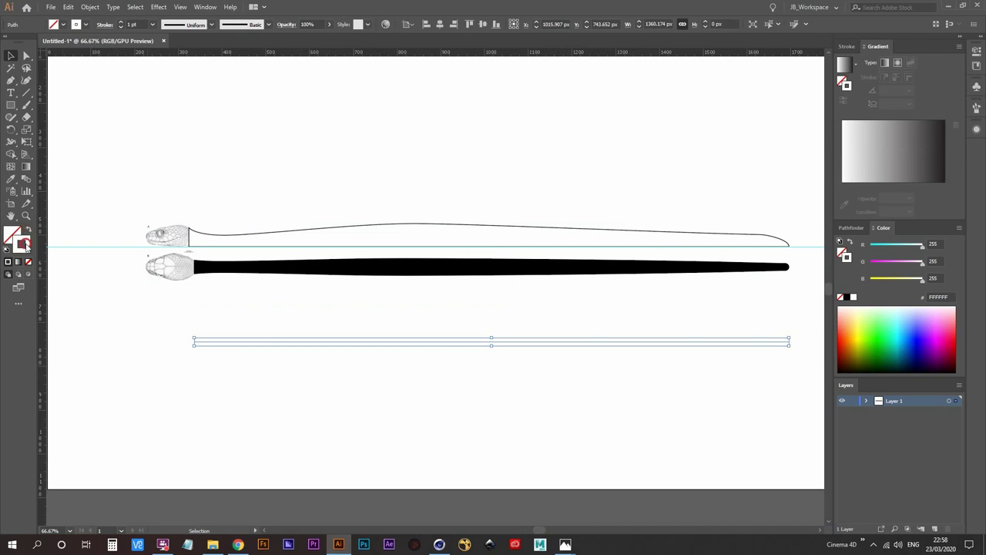
{"action": "left_click", "coordinate": [24, 244]}
{"action": "double_click", "coordinate": [24, 245]}
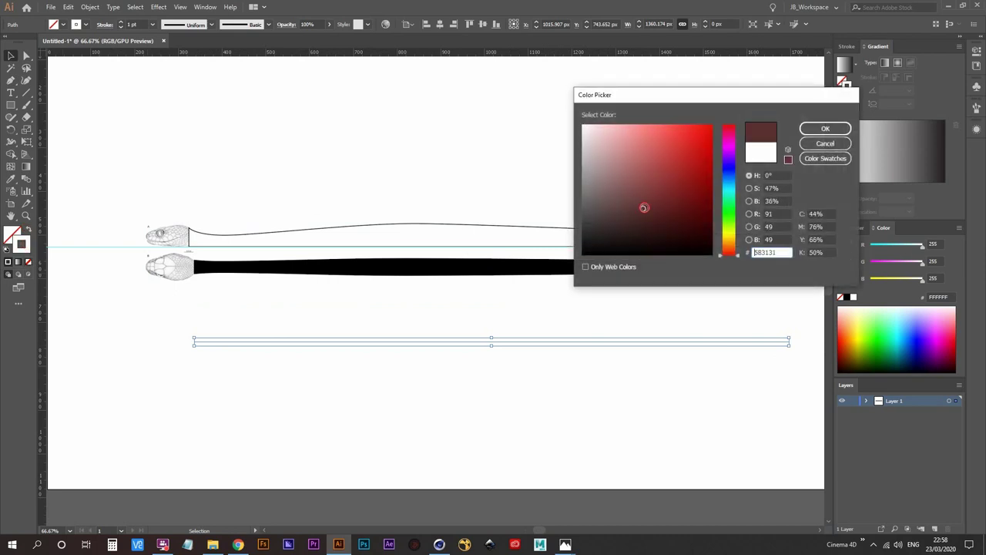
{"action": "left_click_drag", "start_coordinate": [645, 207], "coordinate": [566, 264]}
{"action": "left_click", "coordinate": [816, 132]}
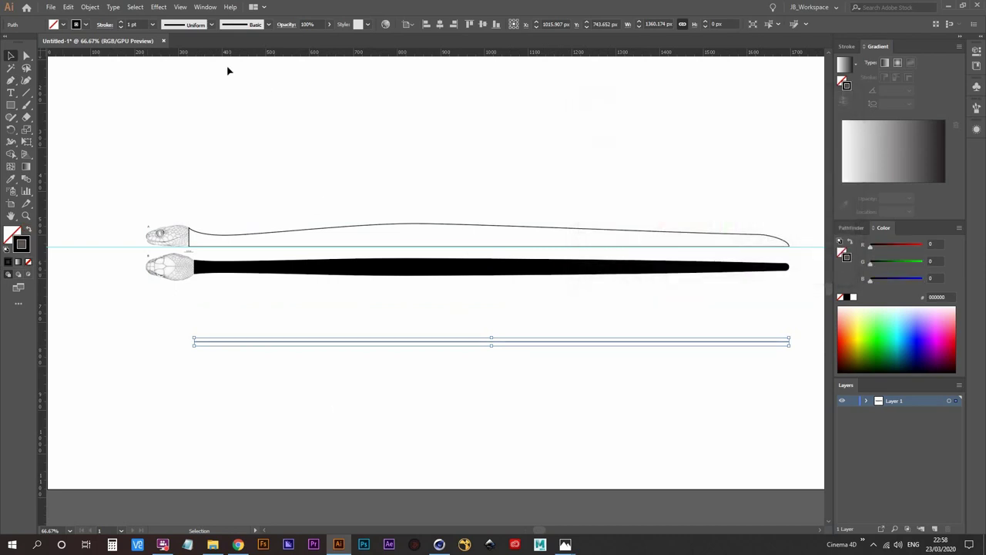
- Increase the line's stroke weight to 28 pt
{"action": "left_click", "coordinate": [124, 26]}
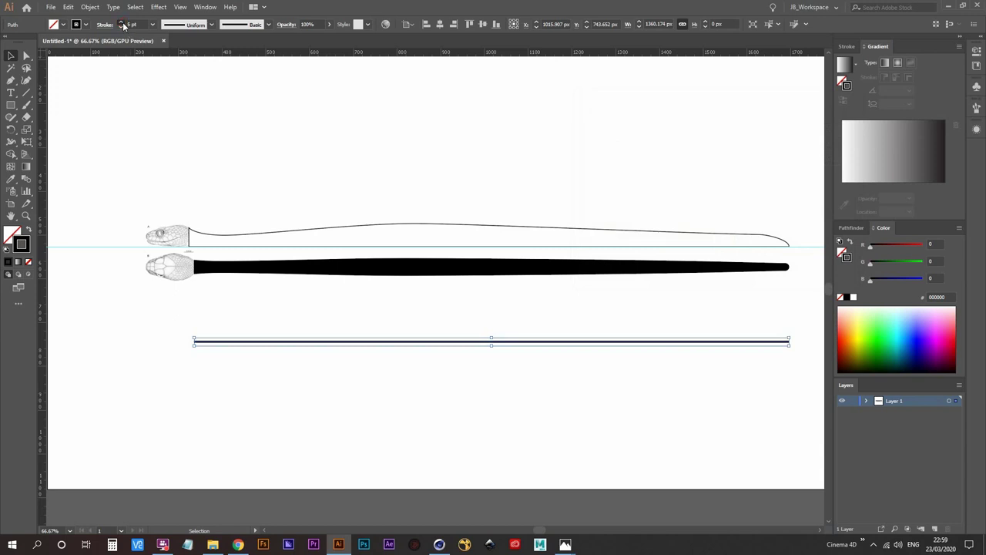
{"action": "left_click", "coordinate": [123, 26]}
{"action": "left_click", "coordinate": [123, 25]}
{"action": "left_click", "coordinate": [123, 26]}
{"action": "left_click", "coordinate": [123, 26]}
{"action": "left_click", "coordinate": [123, 25]}
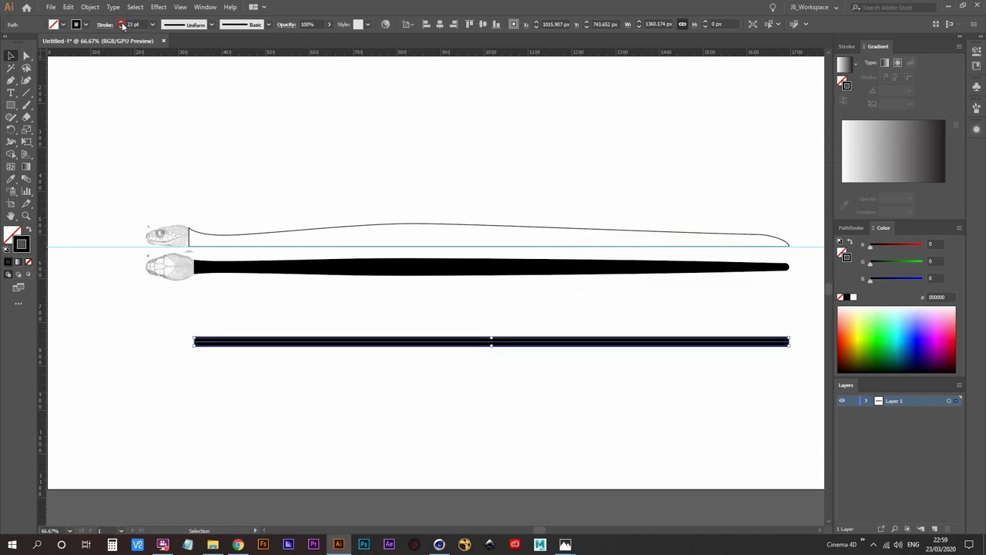
{"action": "left_click", "coordinate": [122, 25]}
{"action": "left_click", "coordinate": [122, 26]}
{"action": "left_click", "coordinate": [122, 25]}
{"action": "left_click", "coordinate": [121, 25]}
{"action": "left_click", "coordinate": [122, 25]}
{"action": "left_click", "coordinate": [176, 257]}
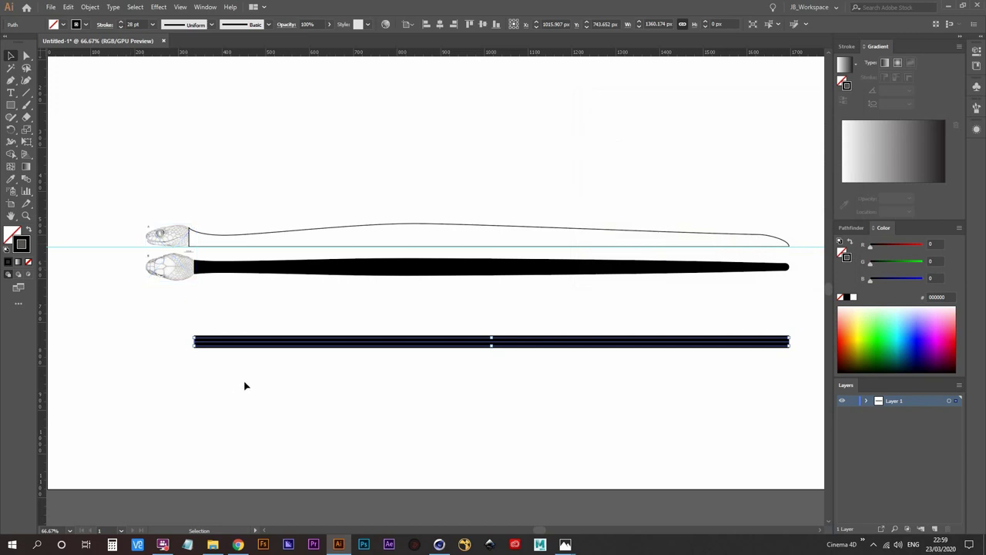
- Shape the line like a snake body with the Width tool: narrow neck, middle about 33 px wide, tapered tail
{"action": "left_click", "coordinate": [12, 143]}
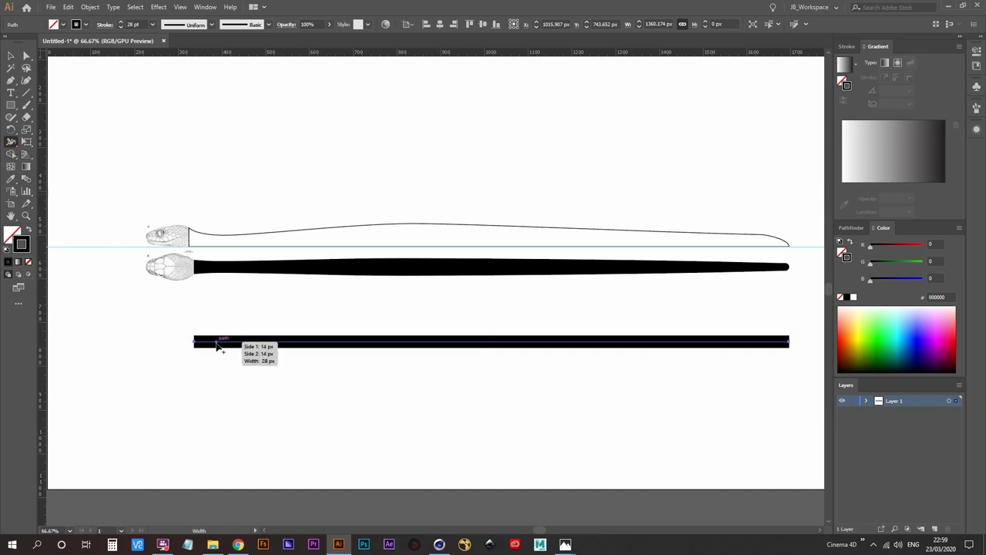
{"action": "left_click_drag", "start_coordinate": [218, 344], "coordinate": [218, 349]}
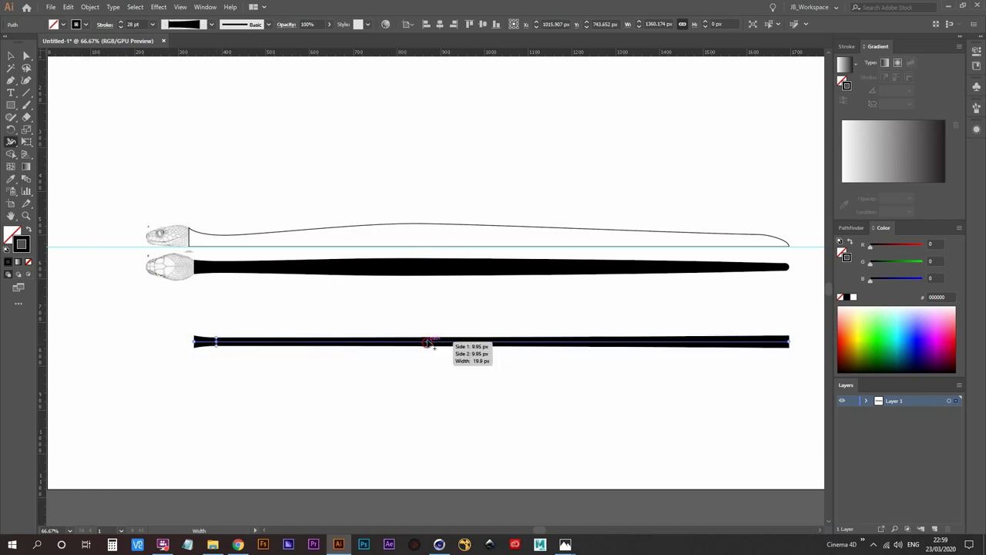
{"action": "left_click_drag", "start_coordinate": [430, 341], "coordinate": [426, 336]}
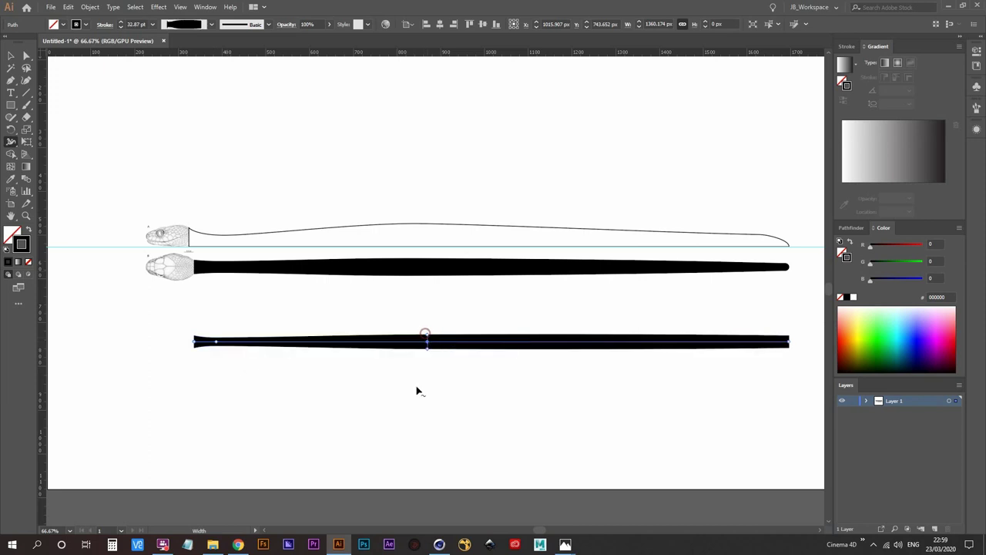
{"action": "left_click_drag", "start_coordinate": [790, 335], "coordinate": [789, 340]}
{"action": "key", "text": "v"}
{"action": "left_click", "coordinate": [583, 418]}
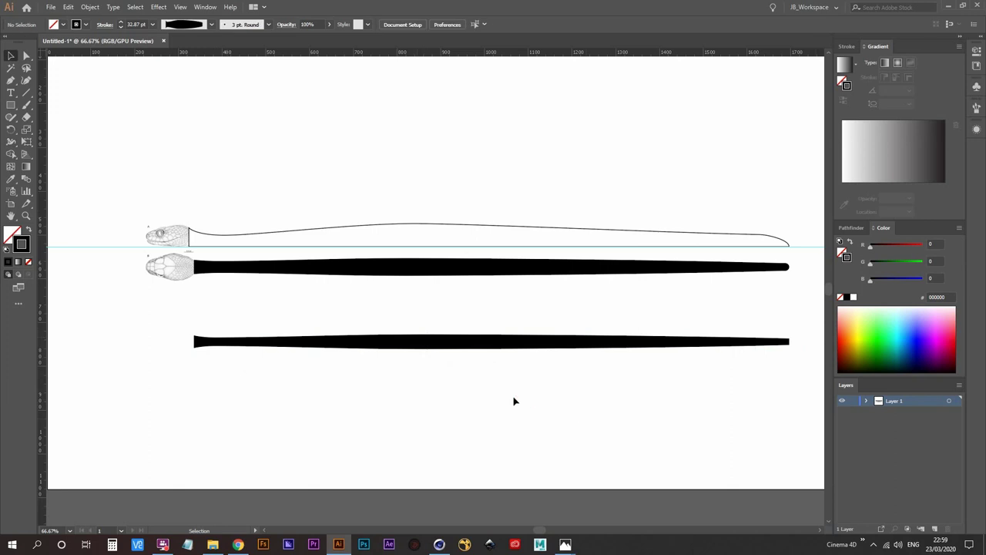
- Delete the demonstration line below the snake body
{"action": "scroll", "coordinate": [513, 398], "scroll_direction": "down", "scroll_amount": 2, "text": "alt"}
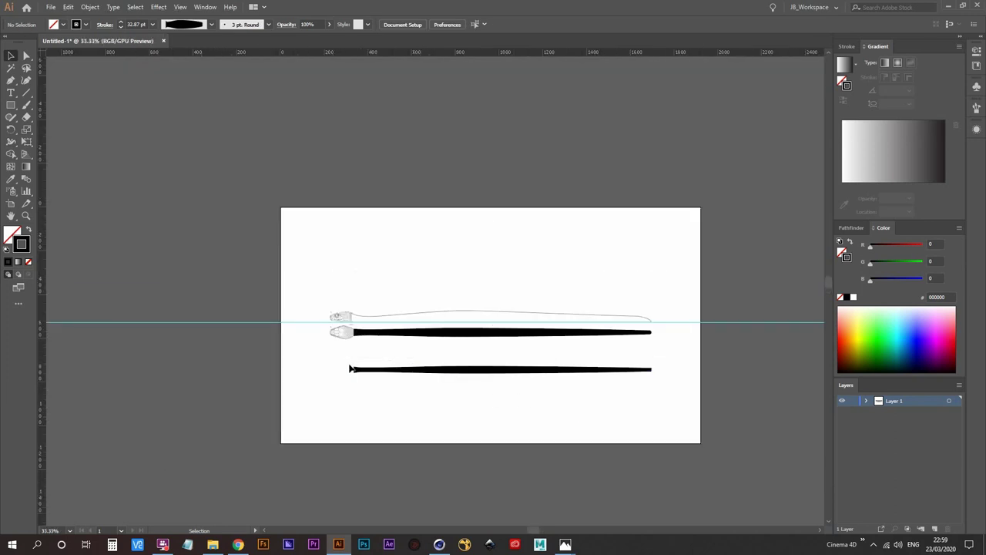
{"action": "left_click", "coordinate": [351, 369]}
{"action": "key", "text": "Delete"}
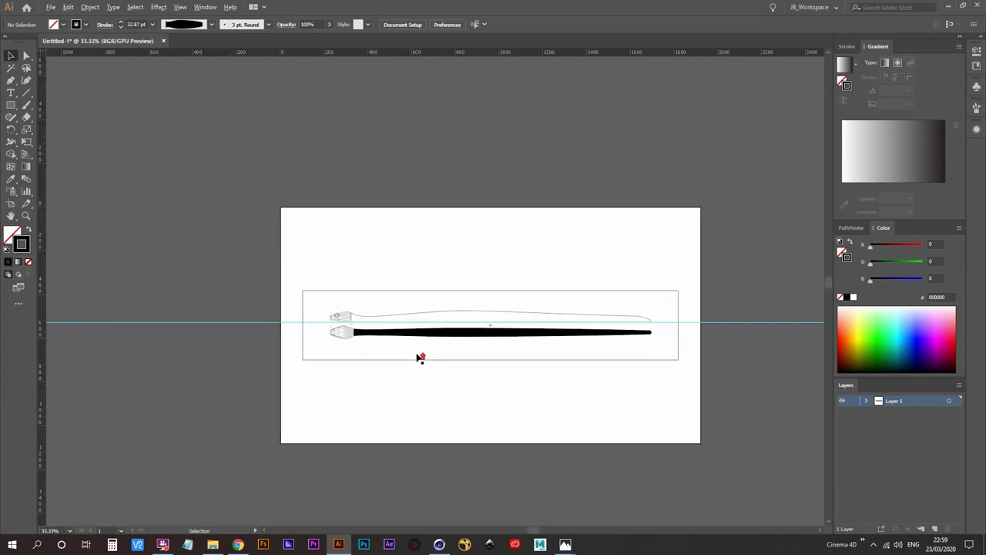
{"action": "scroll", "coordinate": [459, 373], "scroll_direction": "up", "scroll_amount": 2, "text": "alt"}
{"action": "left_click_drag", "start_coordinate": [459, 373], "coordinate": [382, 350]}
{"action": "left_click_drag", "start_coordinate": [365, 388], "coordinate": [354, 378]}
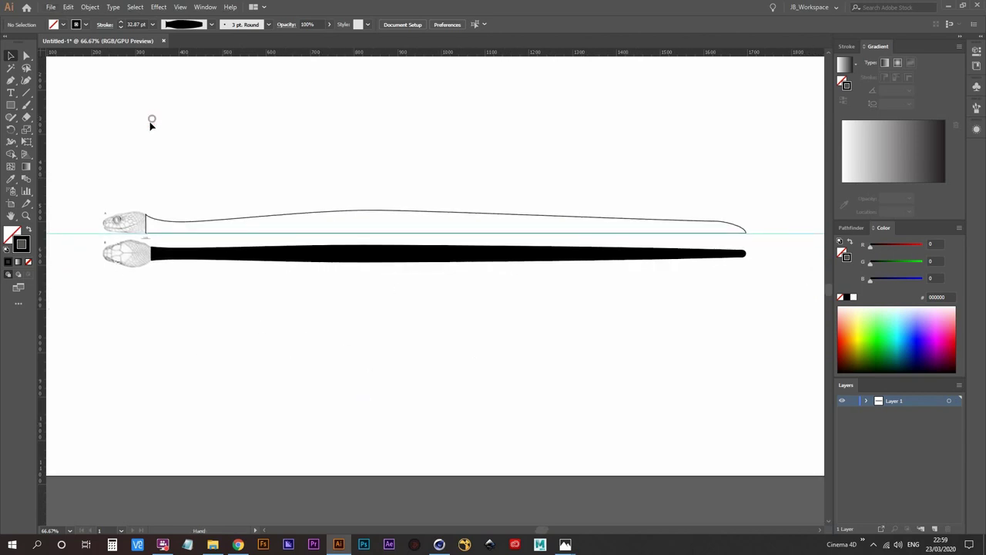
{"action": "left_click_drag", "start_coordinate": [155, 123], "coordinate": [184, 164]}
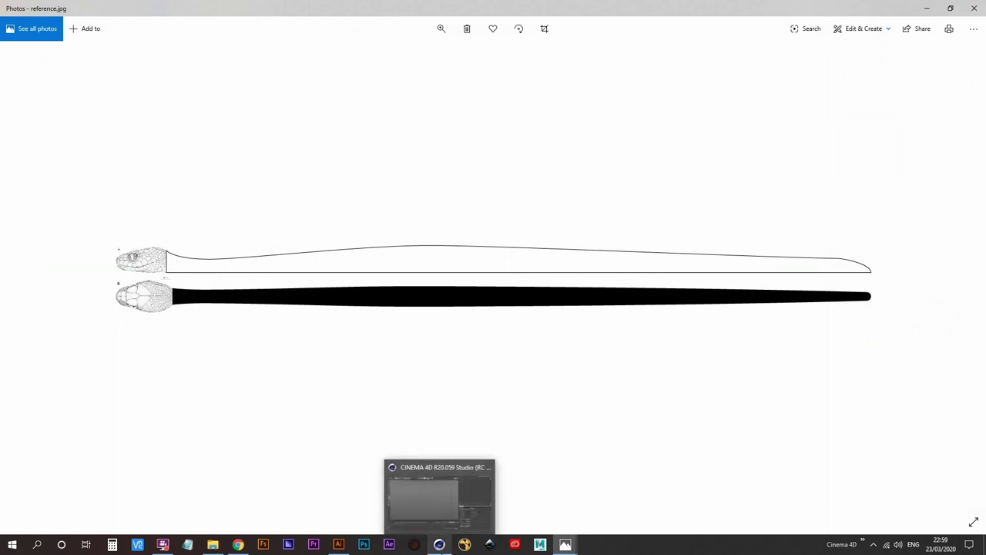
- Switch to Cinema 4D and save the new project as snake_model in the 04-Snake folder
{"action": "left_click", "coordinate": [434, 533]}
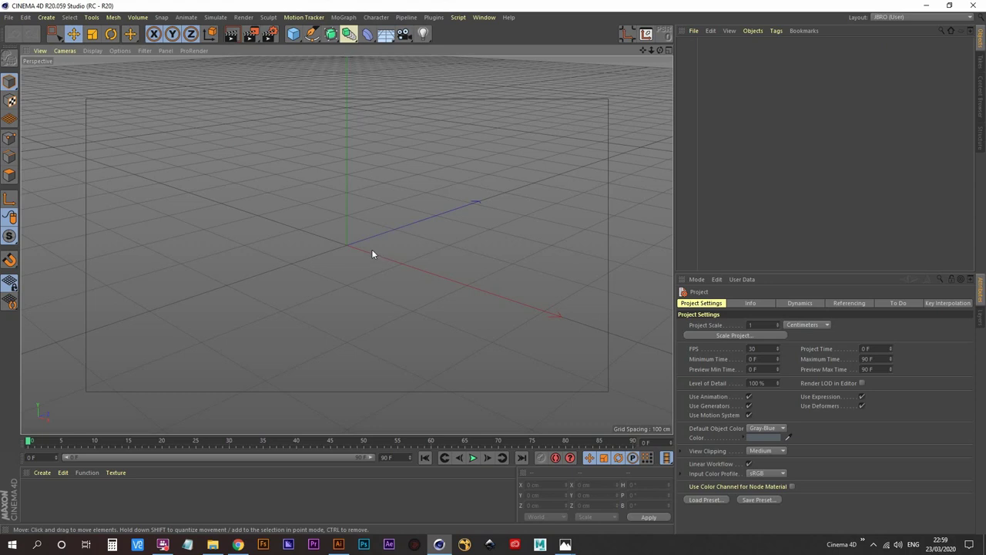
{"action": "left_click", "coordinate": [8, 17]}
{"action": "left_click", "coordinate": [37, 105]}
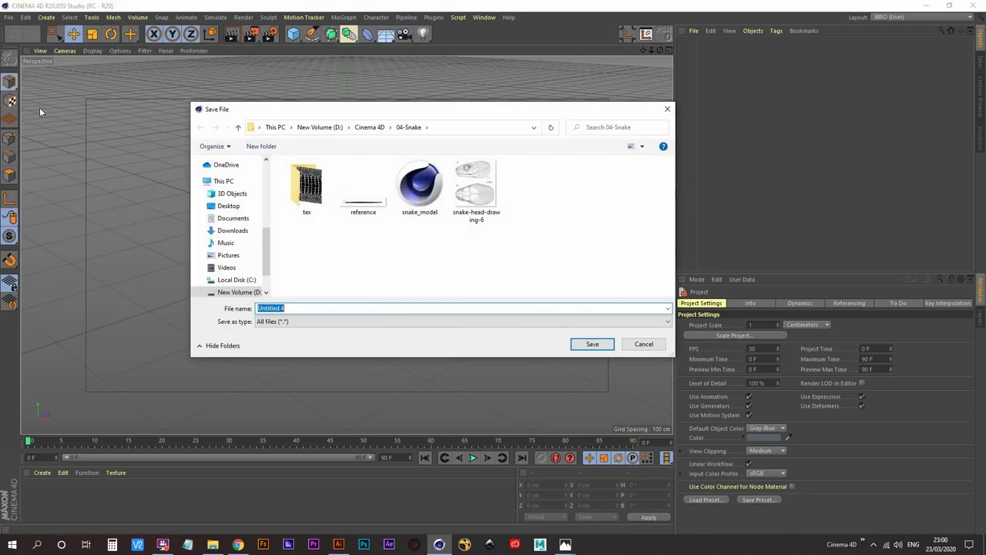
{"action": "left_click", "coordinate": [426, 191]}
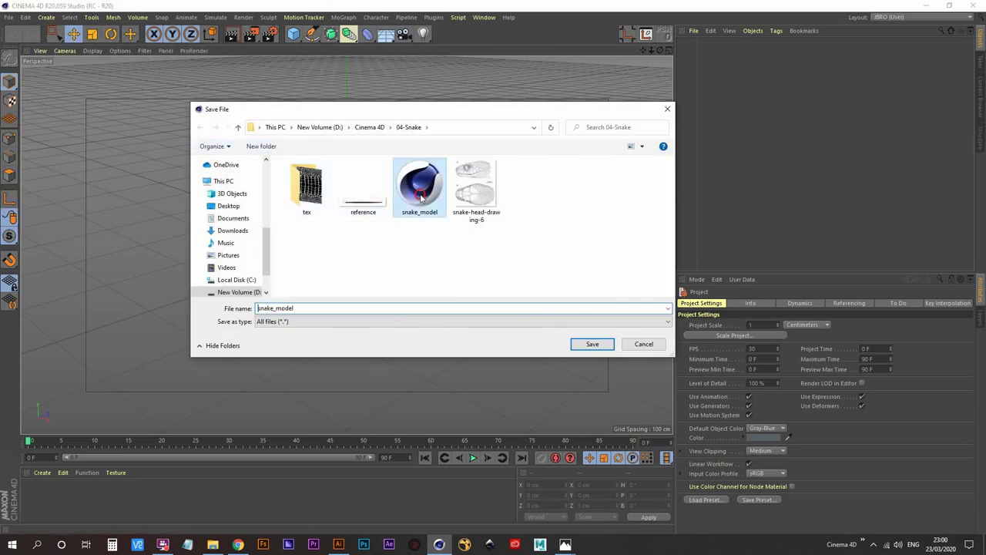
{"action": "left_click", "coordinate": [592, 344]}
{"action": "left_click", "coordinate": [518, 273]}
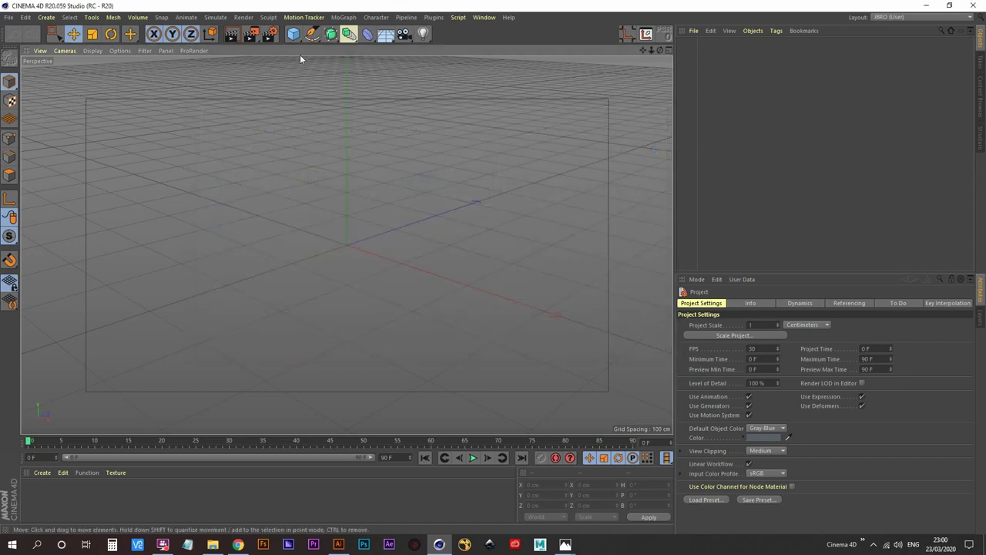
- Add a default cube at the scene origin, try reducing its height, and undo that resize
{"action": "left_click", "coordinate": [294, 35]}
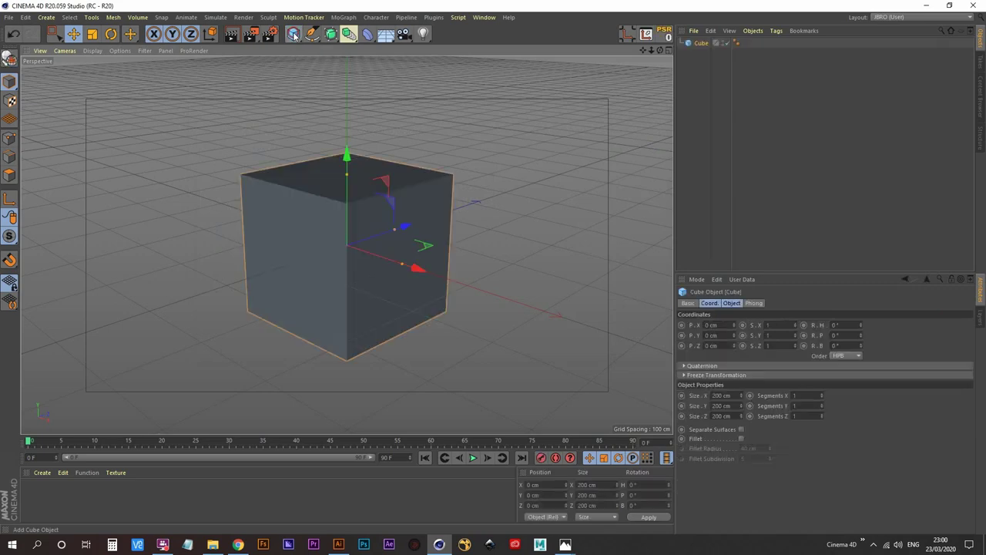
{"action": "left_click_drag", "start_coordinate": [389, 262], "coordinate": [322, 216], "text": "alt"}
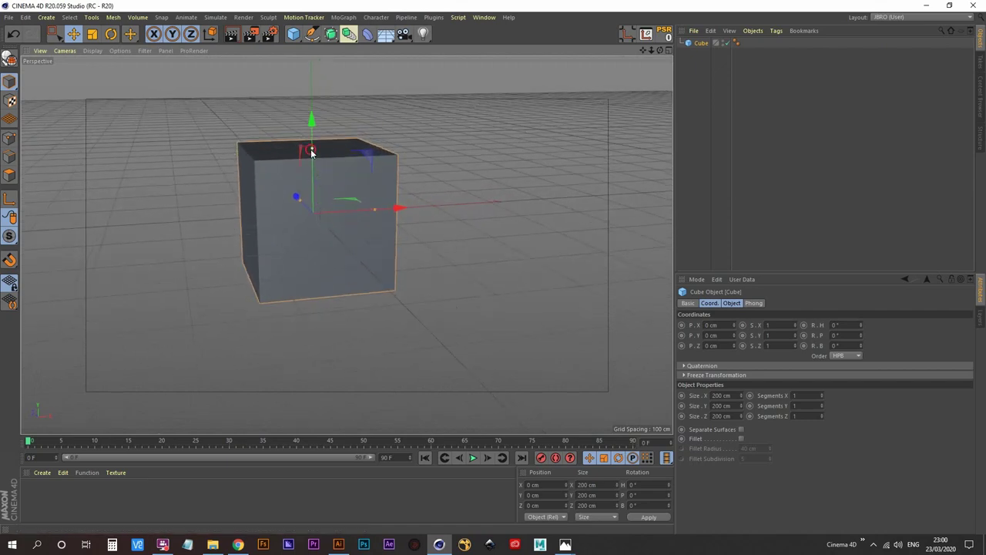
{"action": "left_click_drag", "start_coordinate": [311, 148], "coordinate": [311, 182]}
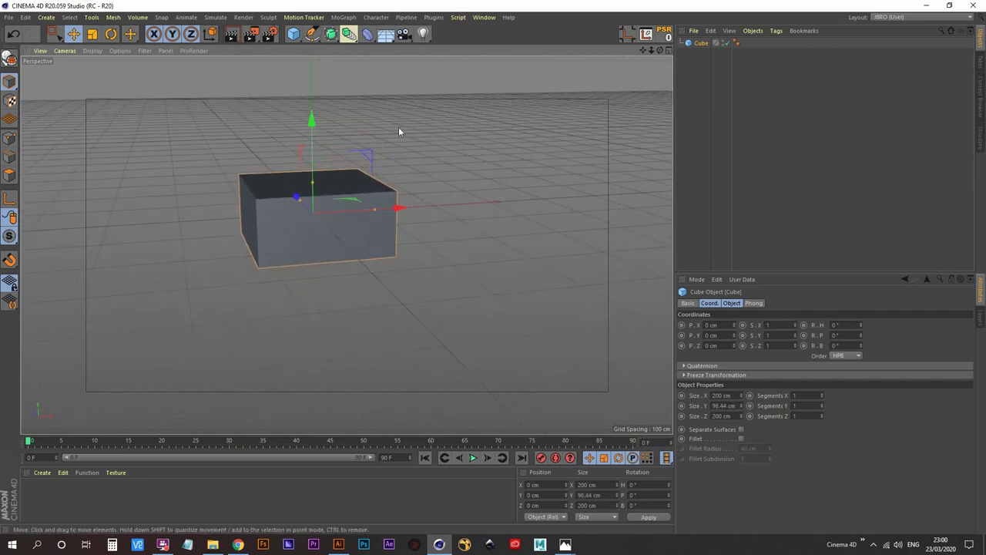
{"action": "key", "text": "ctrl+z"}
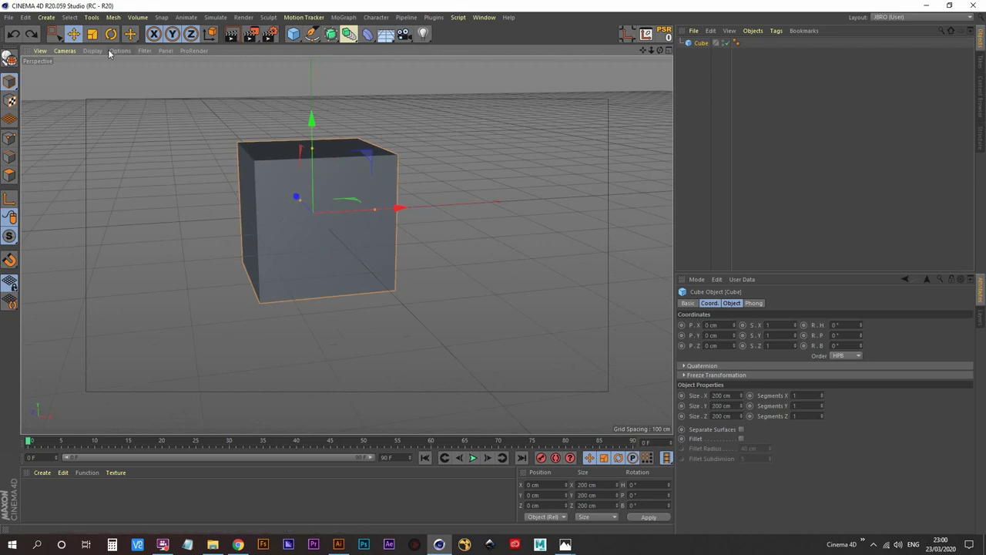
- Load reference.jpg from the 04-Snake folder as the background image of the Top view
{"action": "middle_click", "coordinate": [153, 146]}
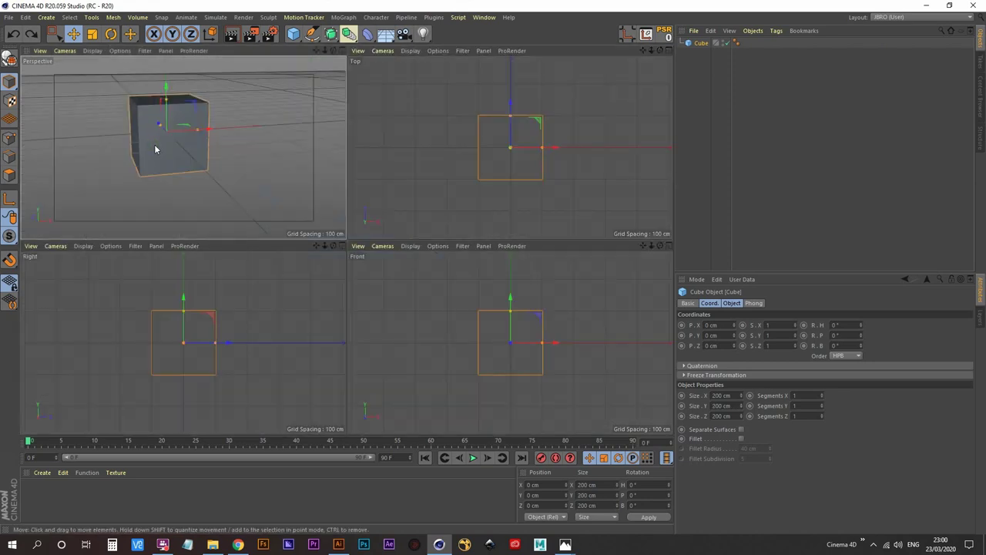
{"action": "middle_click", "coordinate": [425, 162]}
{"action": "scroll", "coordinate": [351, 202], "scroll_direction": "down", "scroll_amount": 5}
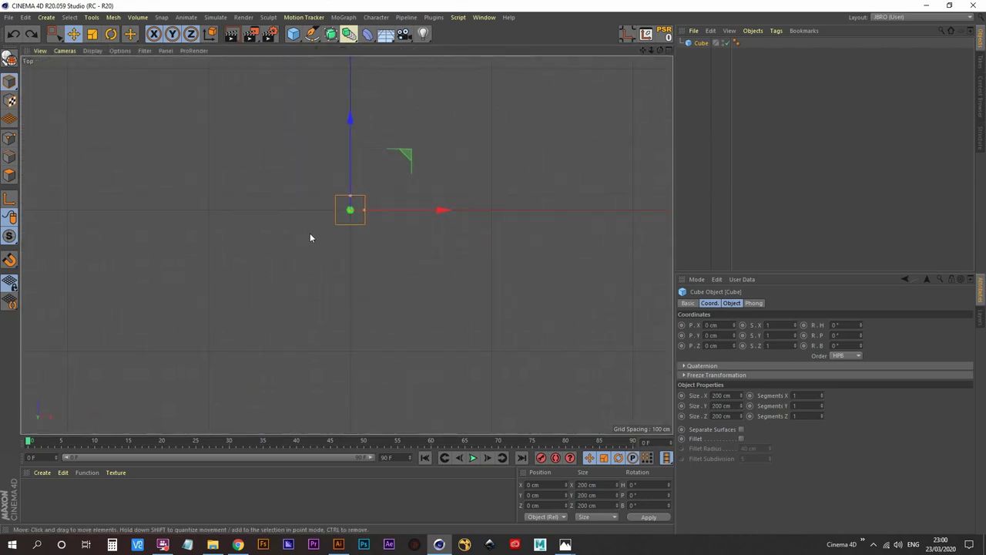
{"action": "left_click", "coordinate": [118, 50]}
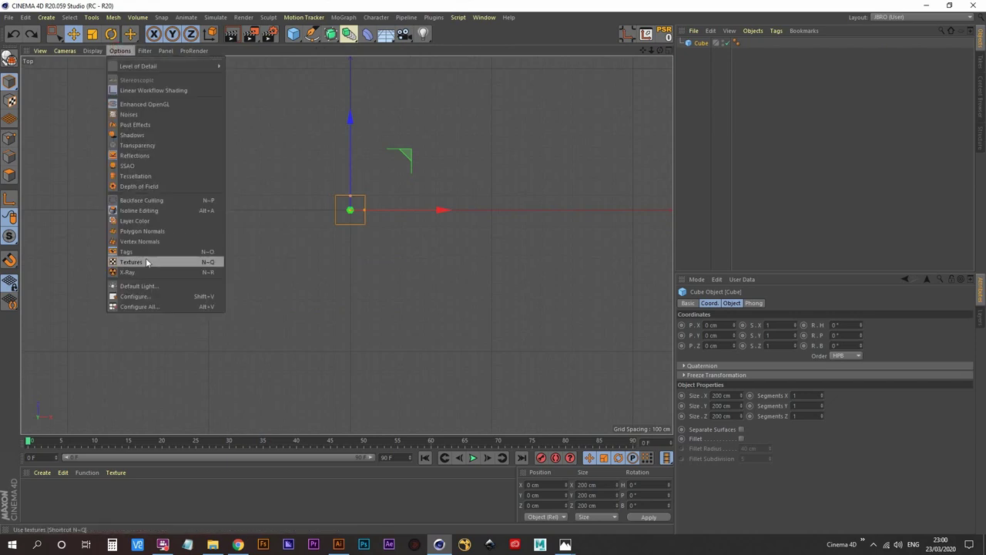
{"action": "left_click", "coordinate": [148, 291]}
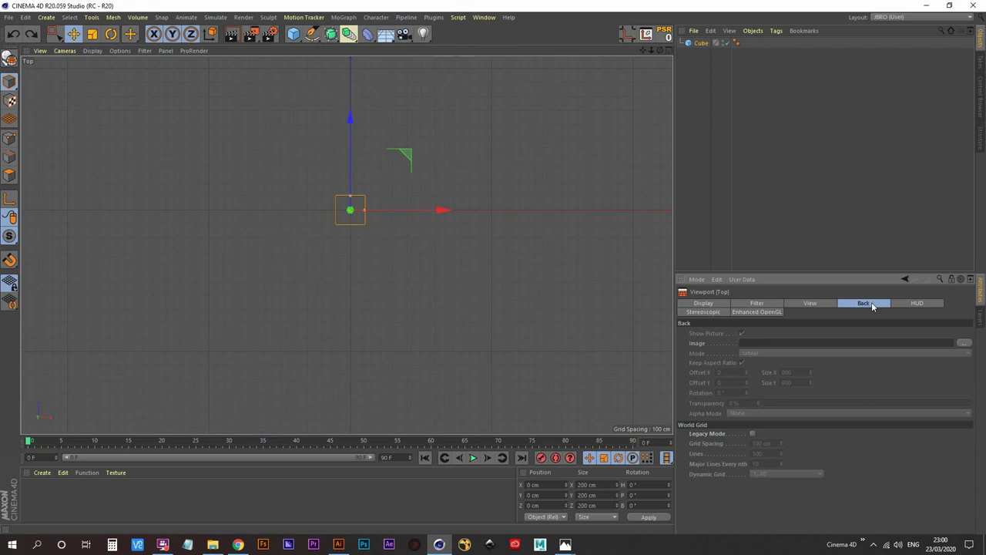
{"action": "left_click", "coordinate": [963, 342]}
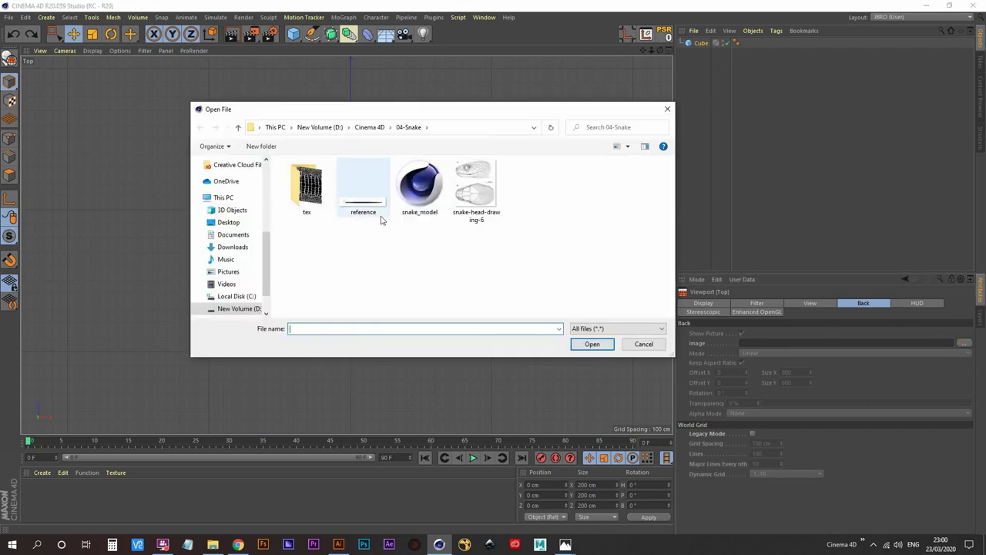
{"action": "double_click", "coordinate": [361, 205]}
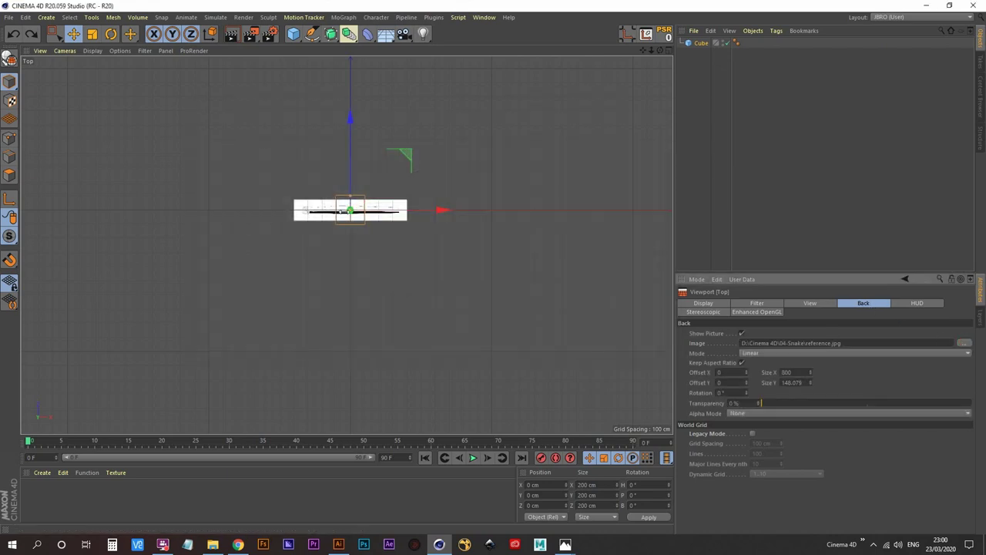
- Rotate the Top view's background image to -90° so the snake runs along the Z axis
{"action": "scroll", "coordinate": [359, 208], "scroll_direction": "up", "scroll_amount": 6}
{"action": "middle_click_drag", "start_coordinate": [372, 212], "coordinate": [370, 215], "text": "alt"}
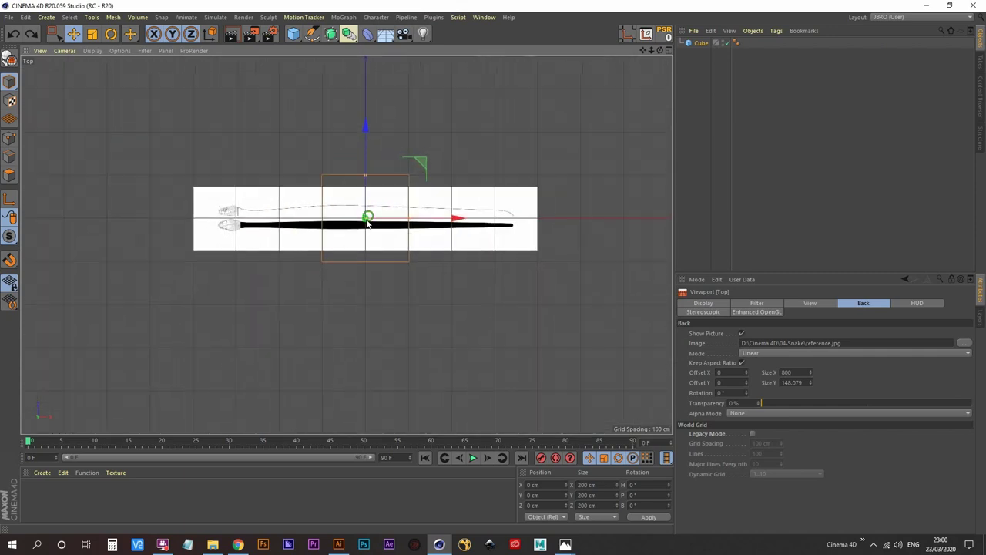
{"action": "left_click", "coordinate": [741, 393]}
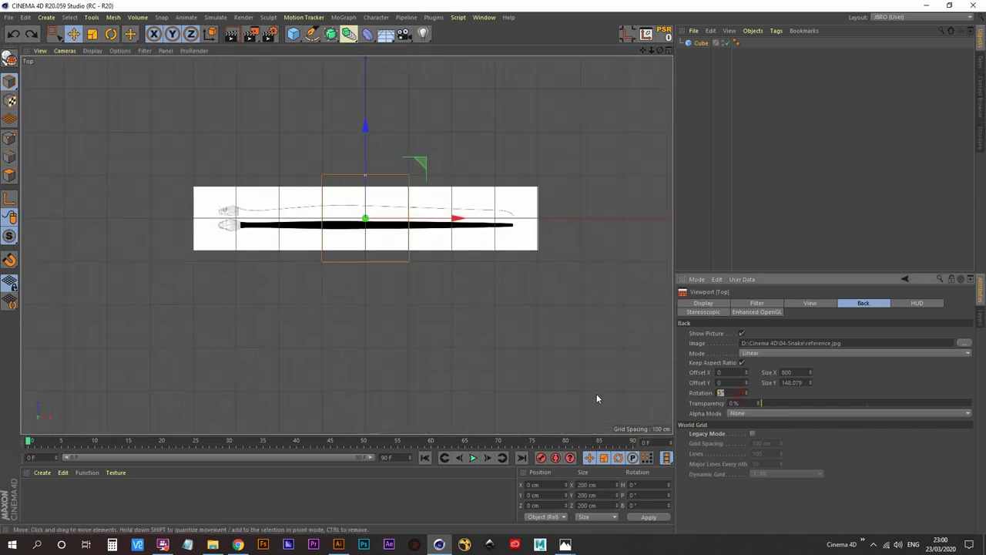
{"action": "type", "text": "-90"}
{"action": "key", "text": "Return"}
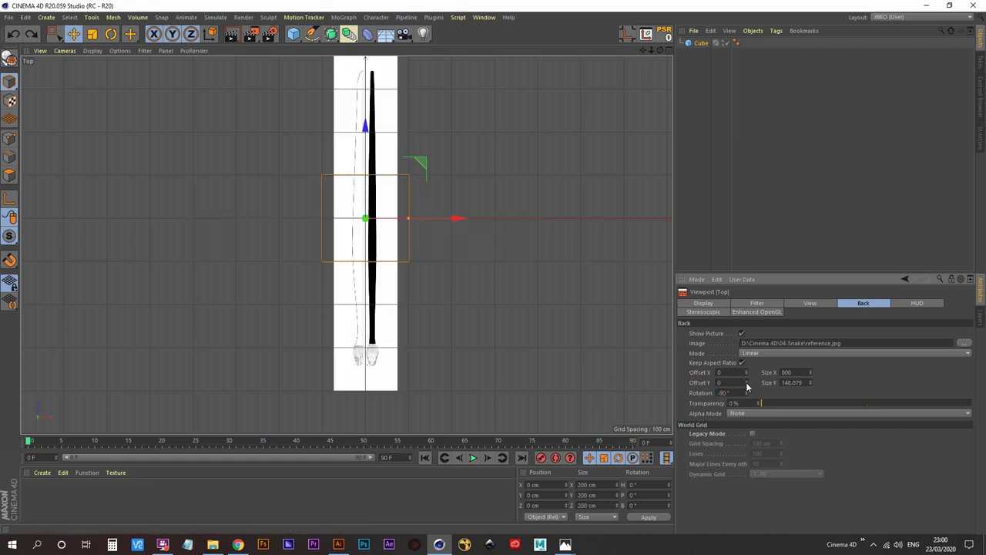
- Offset the Top view background to X -15 and Y 313, centring the top-view snake head on the origin
{"action": "left_click_drag", "start_coordinate": [746, 383], "coordinate": [747, 351]}
{"action": "scroll", "coordinate": [397, 248], "scroll_direction": "up", "scroll_amount": 10}
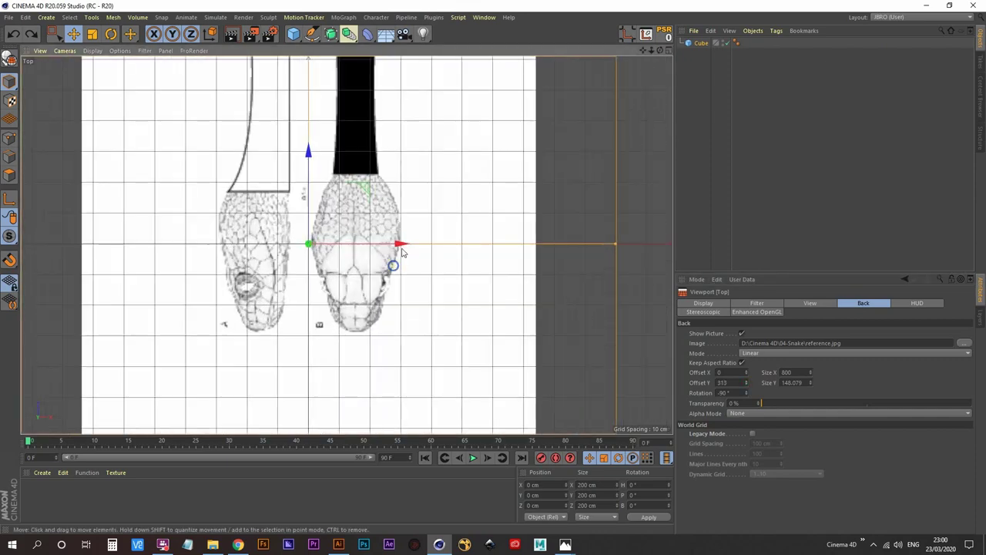
{"action": "mouse_move", "coordinate": [393, 266]}
{"action": "middle_mouse_down", "text": "alt"}
{"action": "mouse_move", "coordinate": [424, 246]}
{"action": "mouse_move", "coordinate": [398, 255]}
{"action": "middle_mouse_up", "text": "alt"}
{"action": "scroll", "coordinate": [418, 247], "scroll_direction": "down", "scroll_amount": 3}
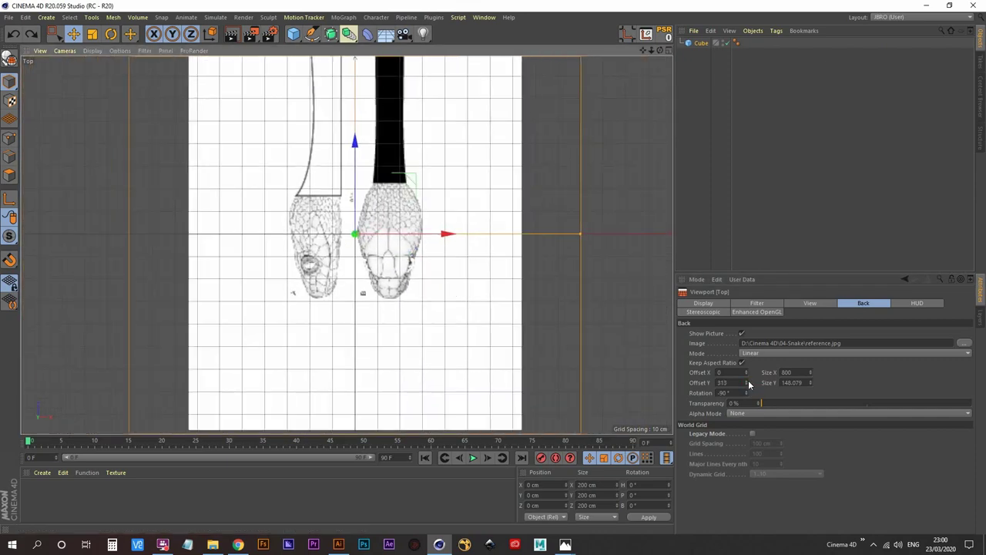
{"action": "left_click_drag", "start_coordinate": [746, 378], "coordinate": [727, 377]}
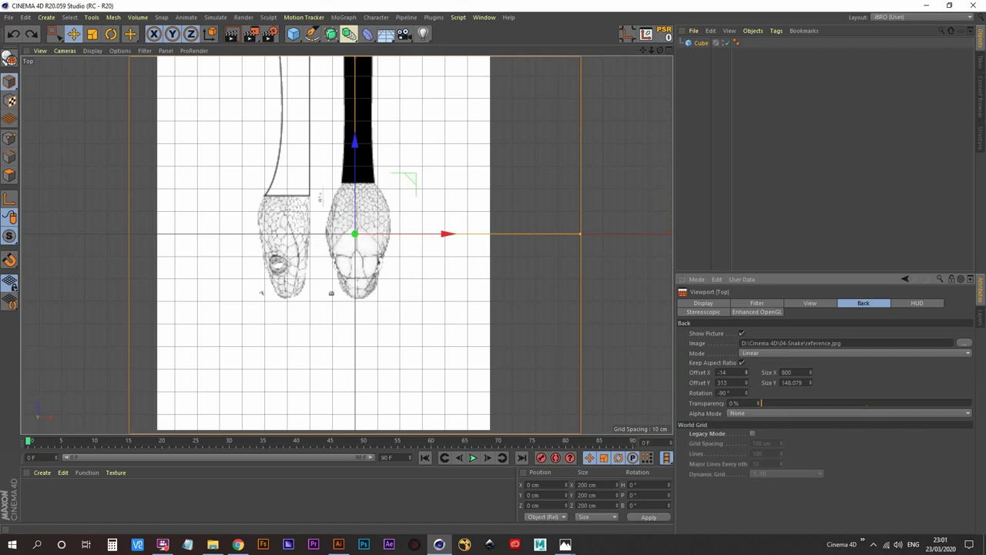
{"action": "left_click_drag", "start_coordinate": [728, 378], "coordinate": [726, 378]}
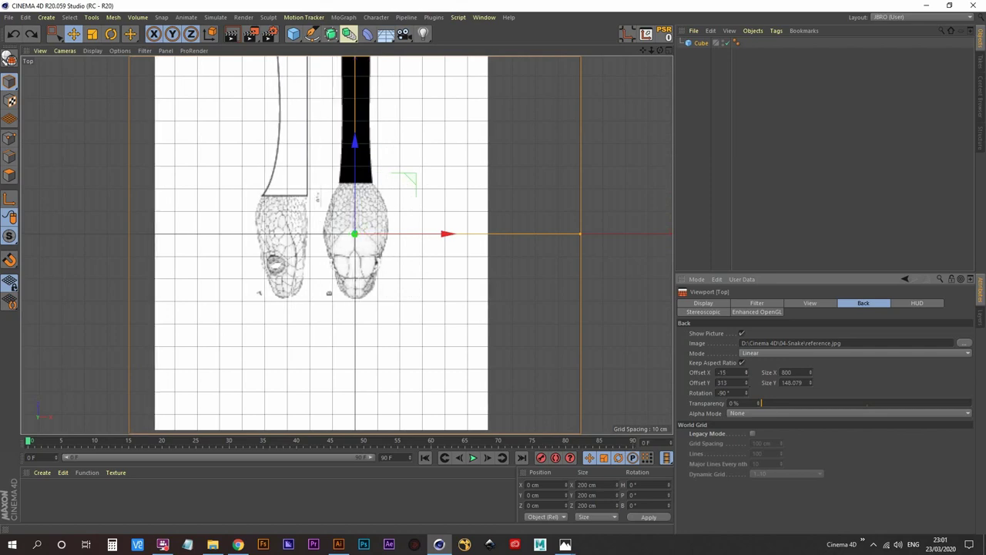
- Examine how the top-view snake head and neck line up with the Z axis in the Top view
{"action": "scroll", "coordinate": [347, 243], "scroll_direction": "up", "scroll_amount": 5}
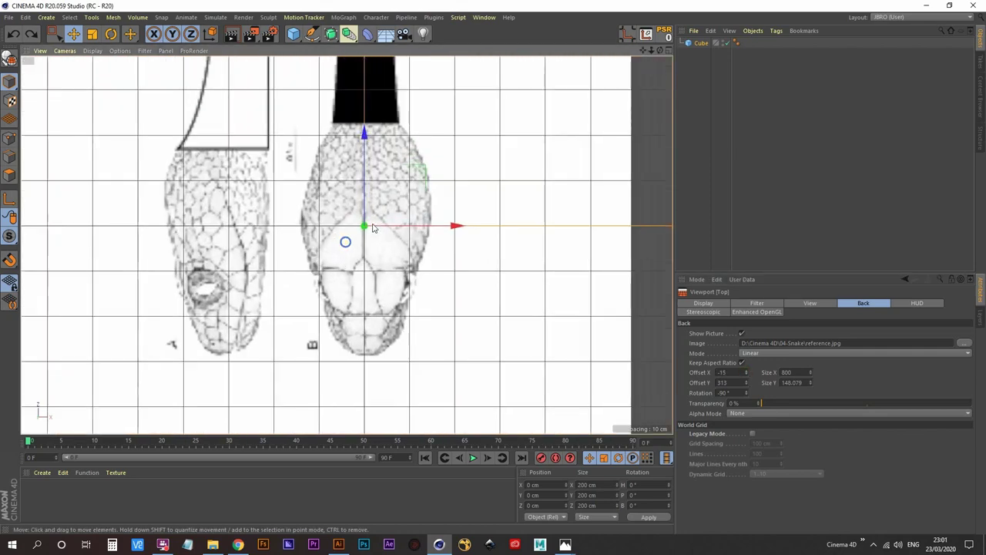
{"action": "middle_click_drag", "start_coordinate": [367, 228], "coordinate": [325, 224], "text": "alt"}
{"action": "scroll", "coordinate": [346, 236], "scroll_direction": "down", "scroll_amount": 4}
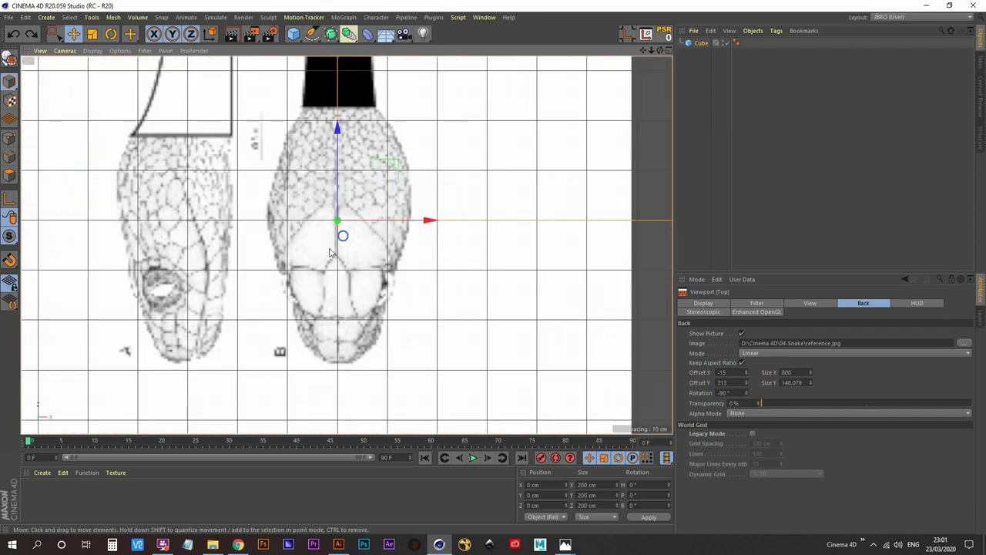
{"action": "scroll", "coordinate": [346, 236], "scroll_direction": "up", "scroll_amount": 4}
{"action": "scroll", "coordinate": [339, 236], "scroll_direction": "down", "scroll_amount": 5}
{"action": "scroll", "coordinate": [332, 247], "scroll_direction": "up", "scroll_amount": 2}
{"action": "scroll", "coordinate": [320, 266], "scroll_direction": "down", "scroll_amount": 4}
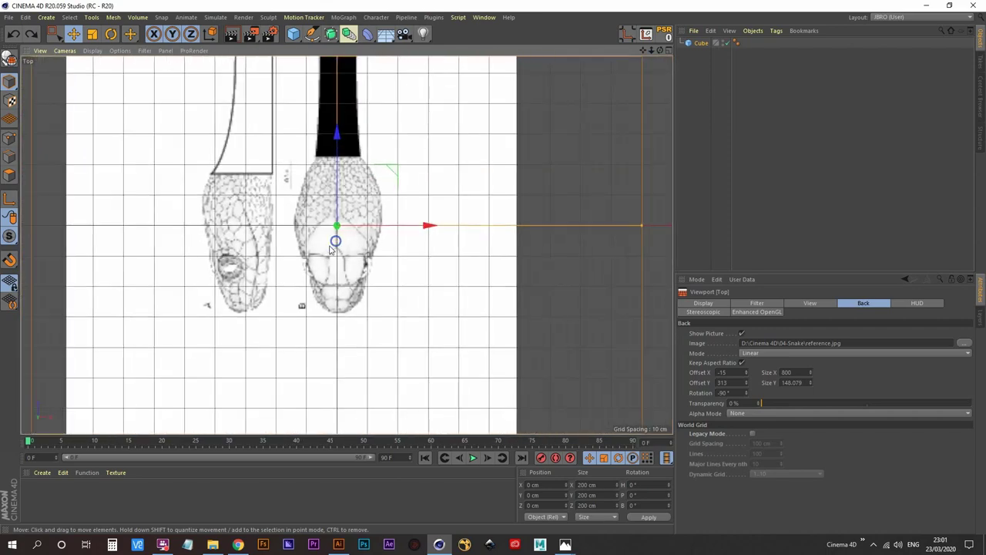
{"action": "middle_click_drag", "start_coordinate": [316, 274], "coordinate": [309, 294], "text": "alt"}
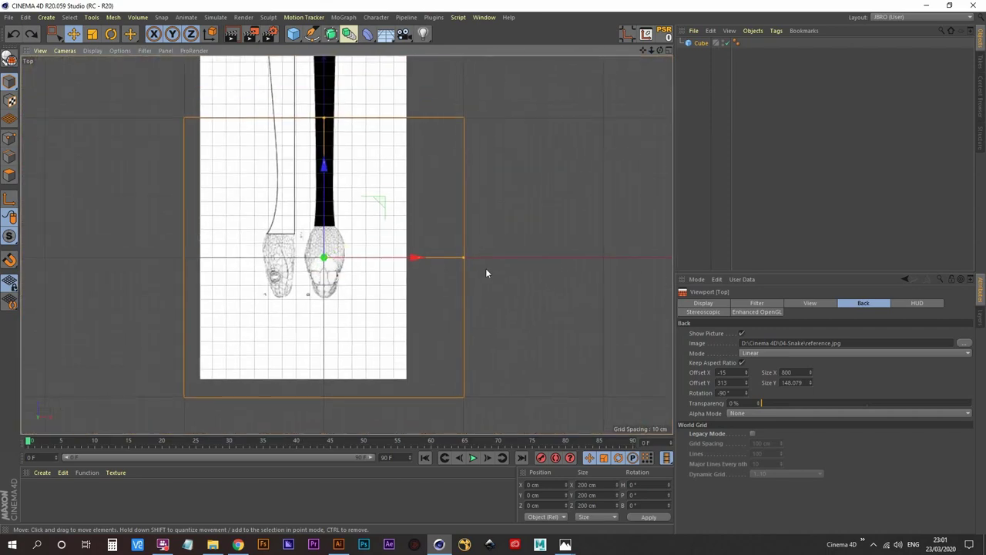
- Load reference.jpg from the 04-Snake folder as the background image of the Right view
{"action": "left_click", "coordinate": [465, 255]}
{"action": "middle_click", "coordinate": [465, 257]}
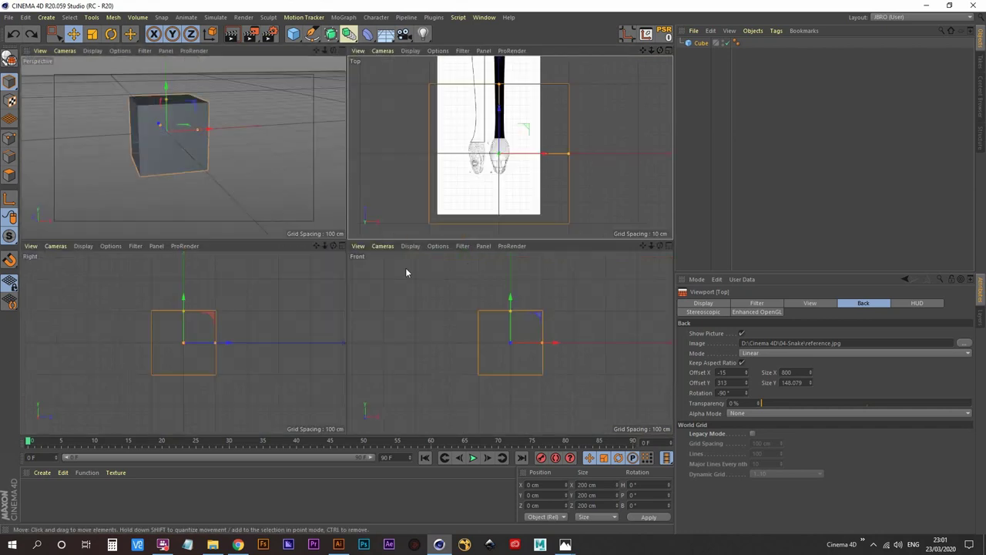
{"action": "middle_click", "coordinate": [260, 302]}
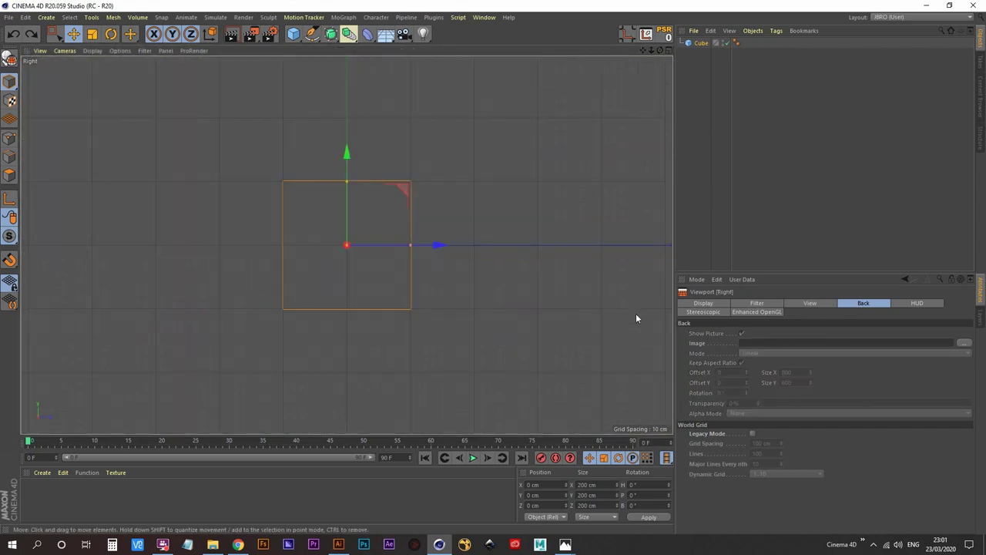
{"action": "left_click", "coordinate": [965, 343]}
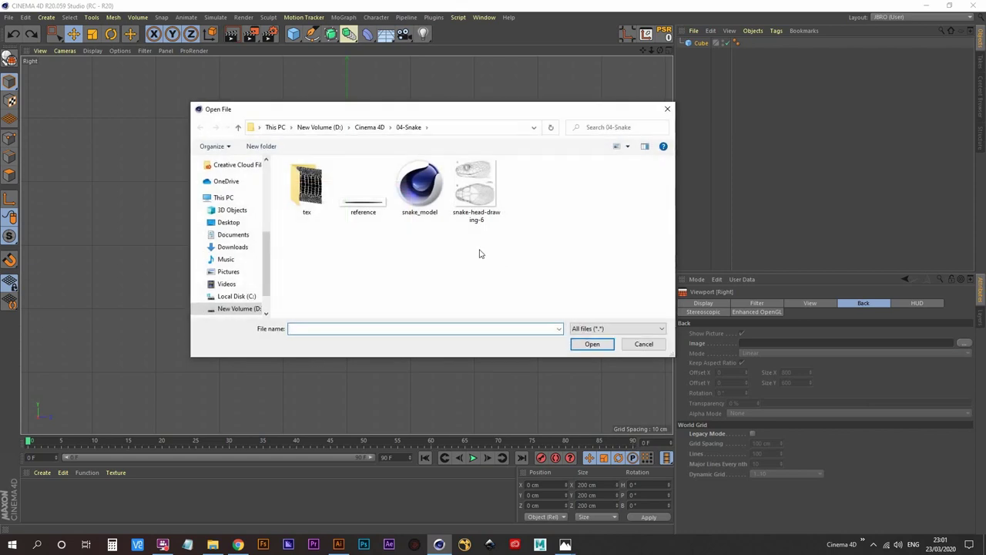
{"action": "double_click", "coordinate": [367, 204]}
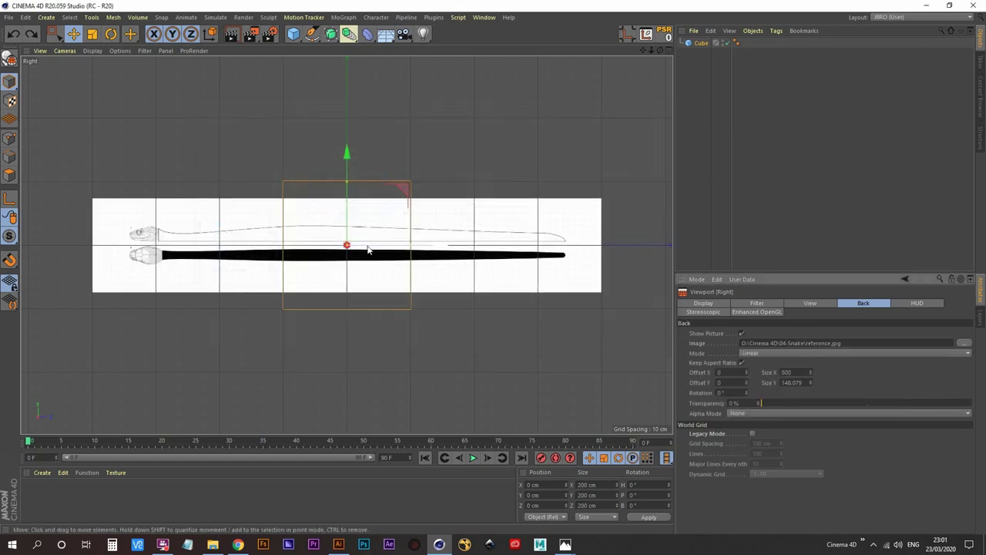
- Offset the Right view background to X 312 and Y -5, bringing the side-view snake head to the origin
{"action": "left_click_drag", "start_coordinate": [745, 375], "coordinate": [825, 375]}
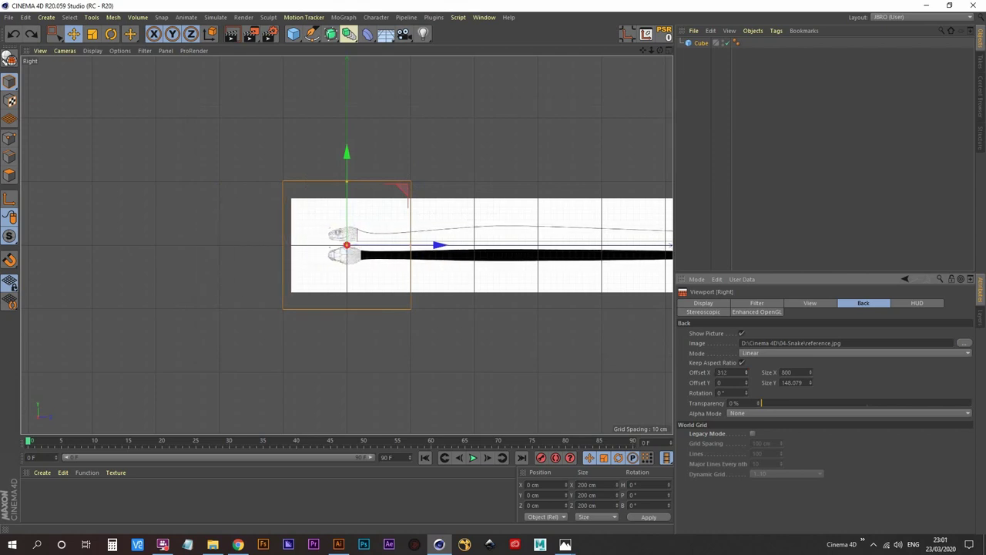
{"action": "scroll", "coordinate": [382, 258], "scroll_direction": "up", "scroll_amount": 8}
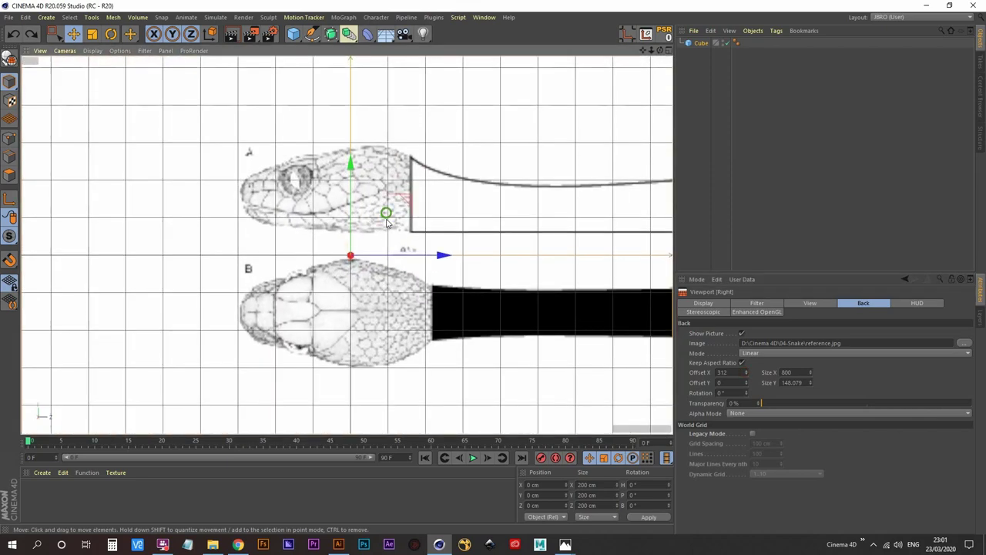
{"action": "middle_click_drag", "start_coordinate": [387, 219], "coordinate": [384, 226], "text": "alt"}
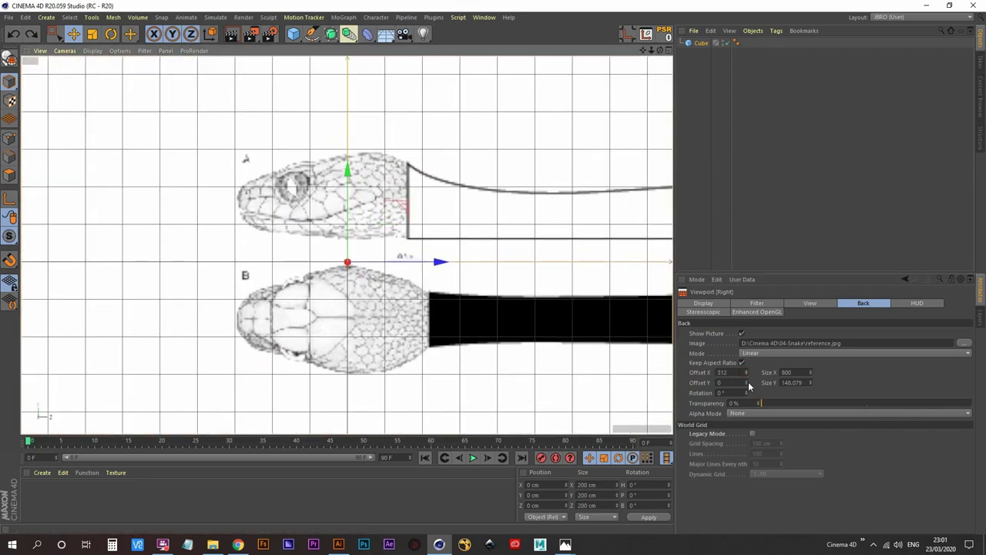
{"action": "left_click_drag", "start_coordinate": [747, 383], "coordinate": [746, 382]}
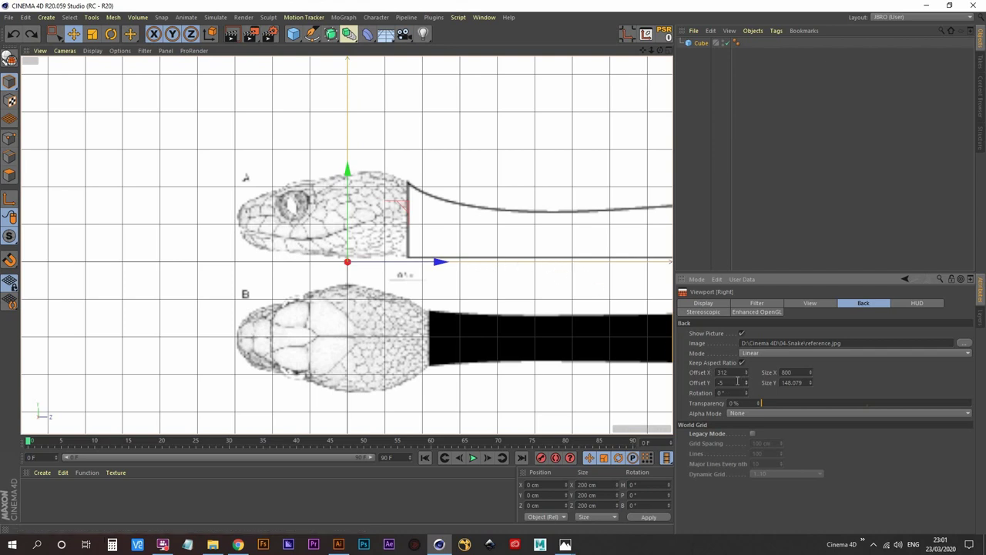
{"action": "left_click", "coordinate": [388, 35]}
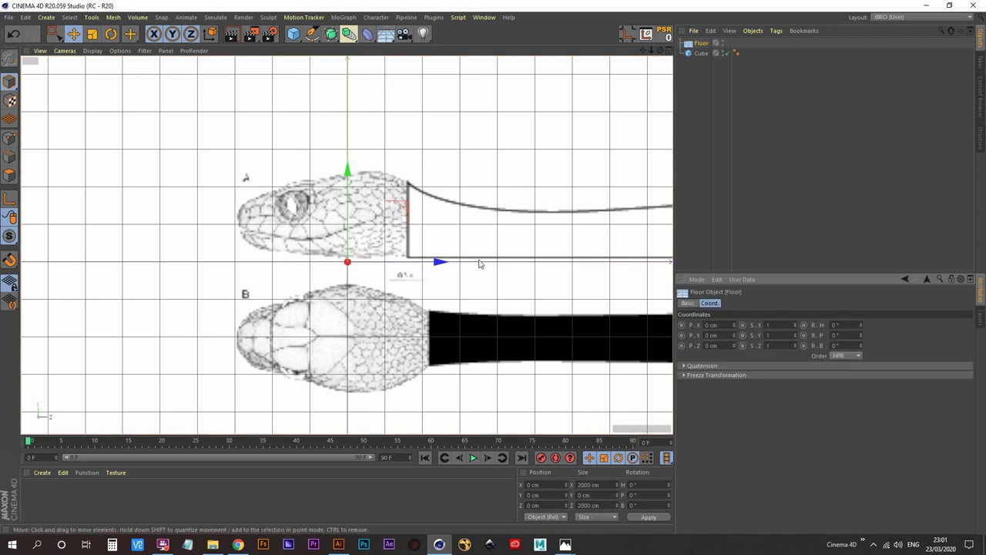
{"action": "key", "text": "ctrl+z"}
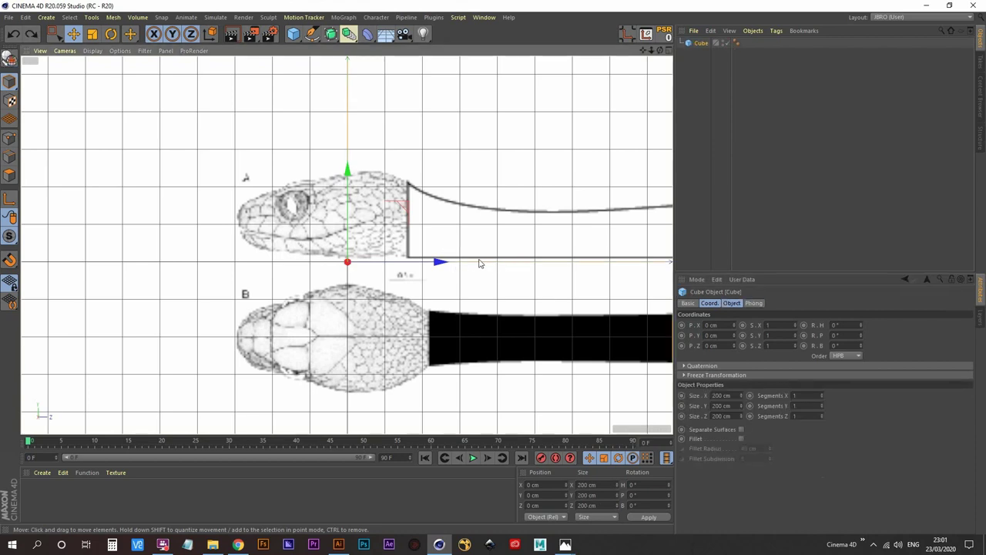
{"action": "left_click", "coordinate": [736, 339]}
{"action": "key", "text": "ctrl+z"}
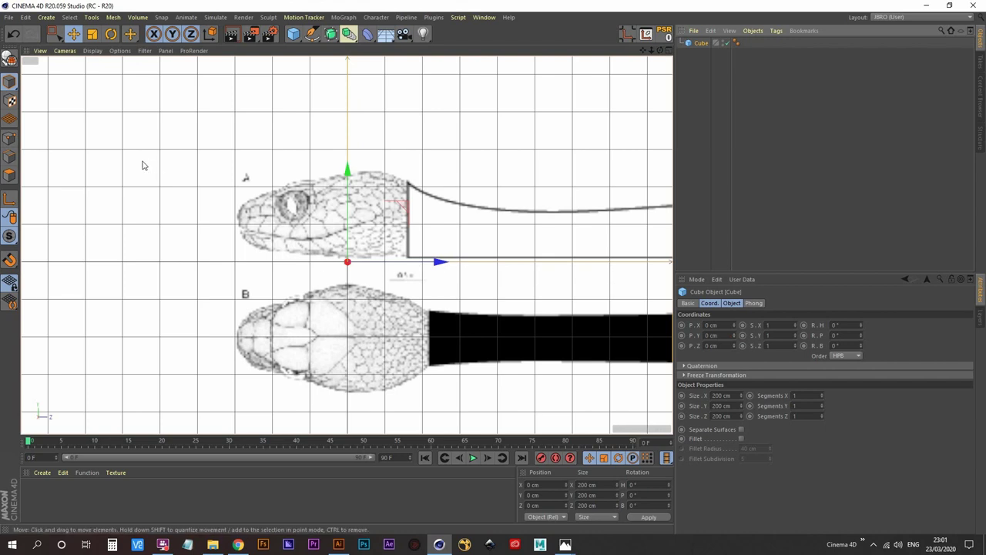
- Reopen the Right view's background settings and set Offset Y to -6 so the snake's underside rests on the ground axis
{"action": "left_click", "coordinate": [119, 50]}
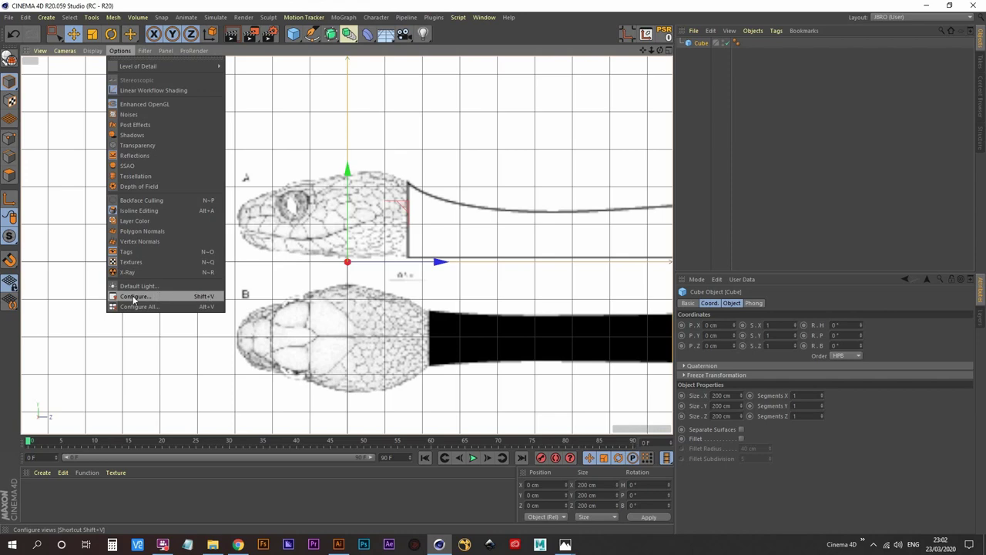
{"action": "left_click", "coordinate": [119, 50]}
{"action": "left_click", "coordinate": [119, 50]}
{"action": "left_click", "coordinate": [134, 296]}
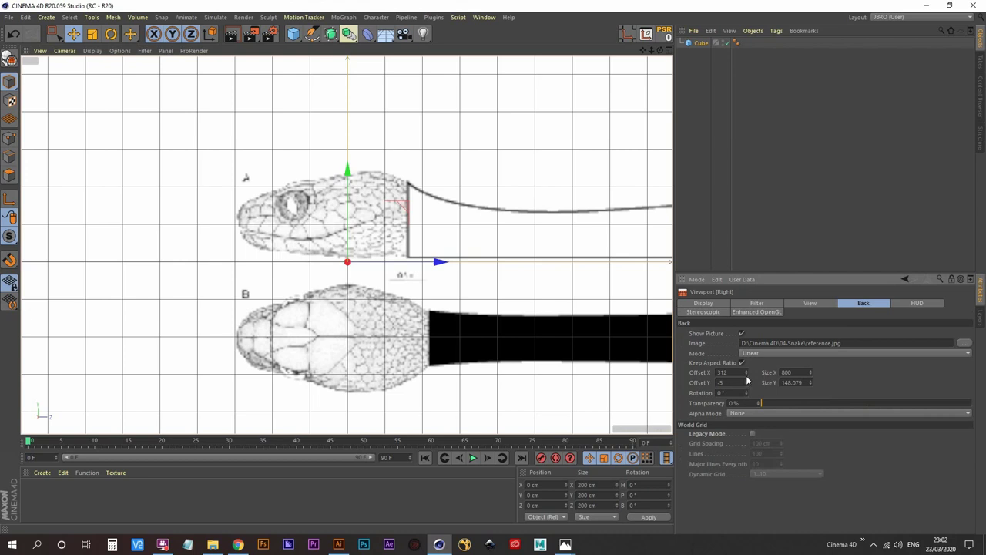
{"action": "left_click", "coordinate": [746, 376]}
{"action": "left_click", "coordinate": [746, 371]}
{"action": "left_click", "coordinate": [746, 386]}
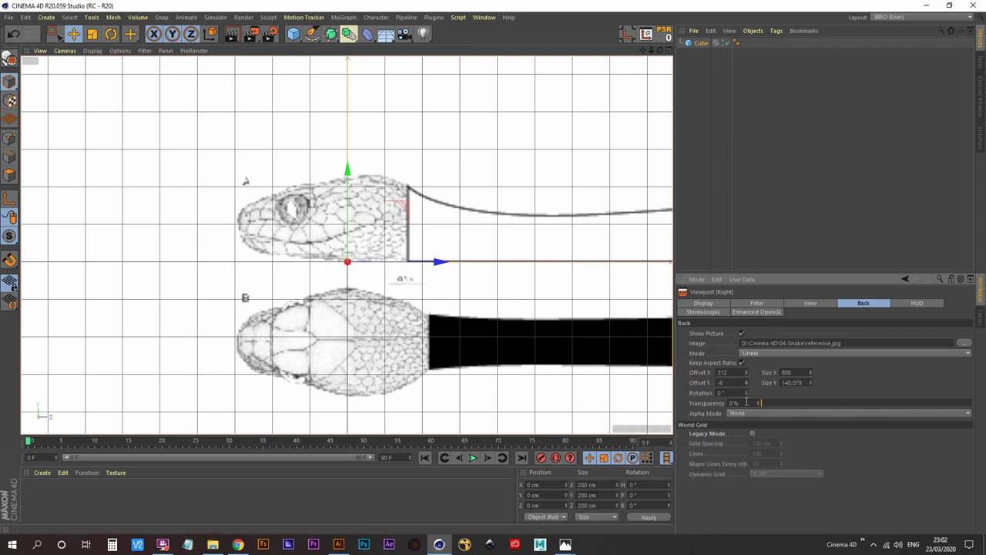
- Set the Right view's background image transparency to 80%
{"action": "left_click", "coordinate": [746, 401]}
{"action": "type", "text": "80"}
{"action": "key", "text": "Return"}
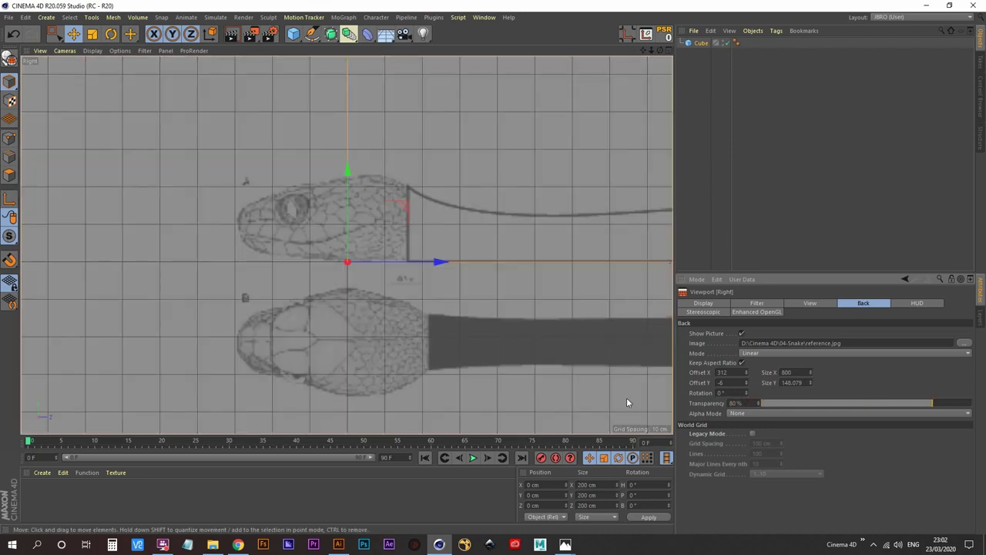
- Set the Top view's background image transparency to 80% as well
{"action": "middle_click", "coordinate": [322, 261]}
{"action": "middle_click", "coordinate": [458, 210]}
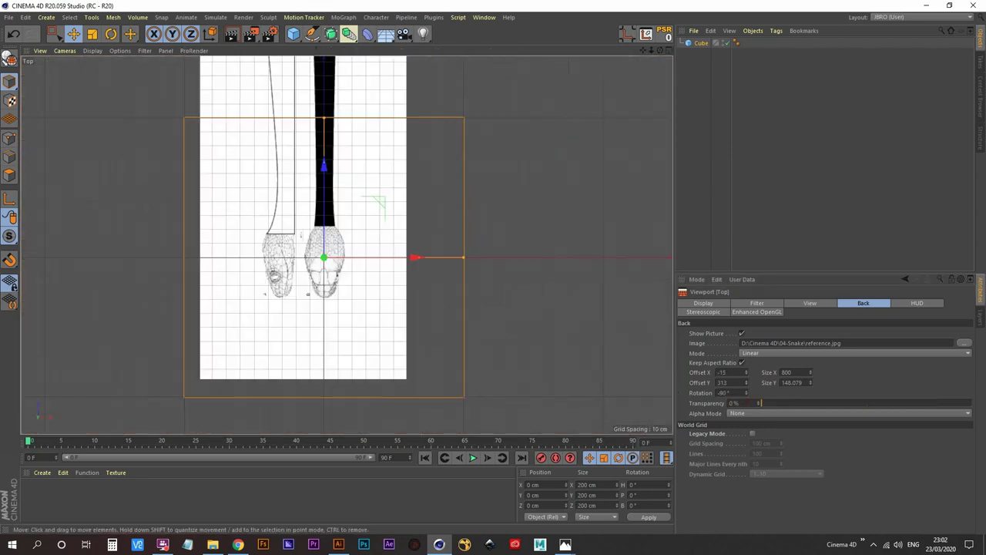
{"action": "left_click", "coordinate": [750, 403]}
{"action": "type", "text": "80"}
{"action": "key", "text": "Return"}
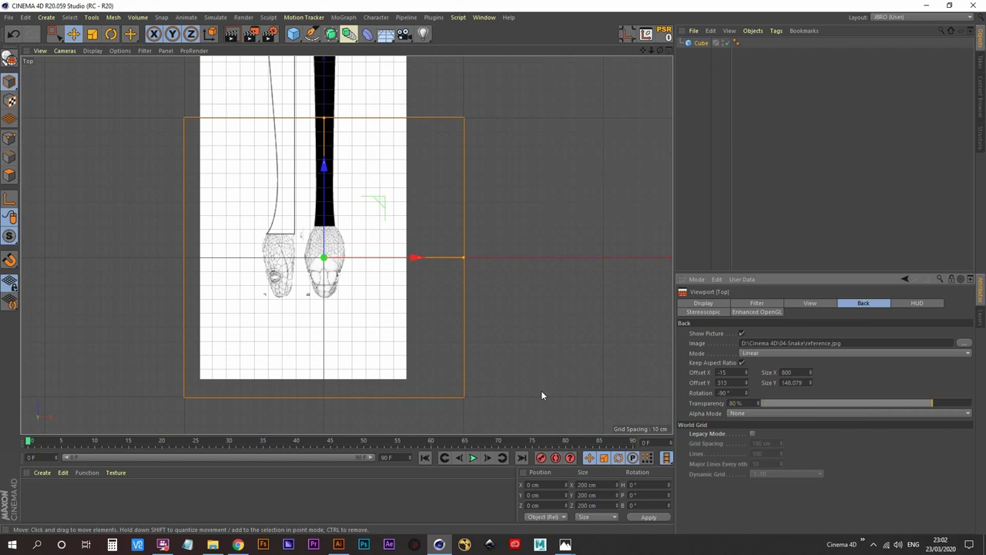
{"action": "middle_click", "coordinate": [340, 266]}
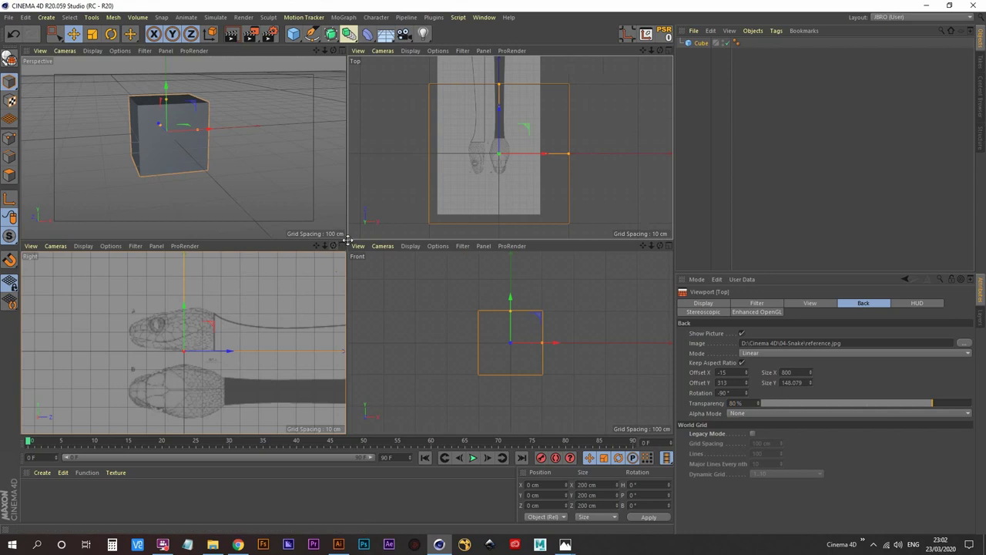
- In the Right view, reduce the cube's height to about 47 cm and raise it to about Y 13 cm
{"action": "middle_click", "coordinate": [176, 348]}
{"action": "scroll", "coordinate": [290, 255], "scroll_direction": "down", "scroll_amount": 6}
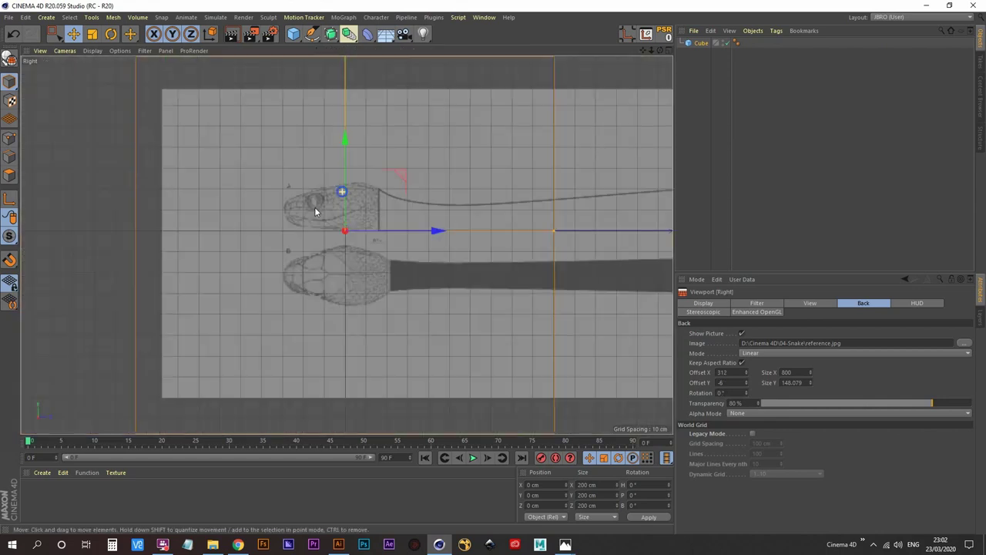
{"action": "scroll", "coordinate": [332, 193], "scroll_direction": "up", "scroll_amount": 4}
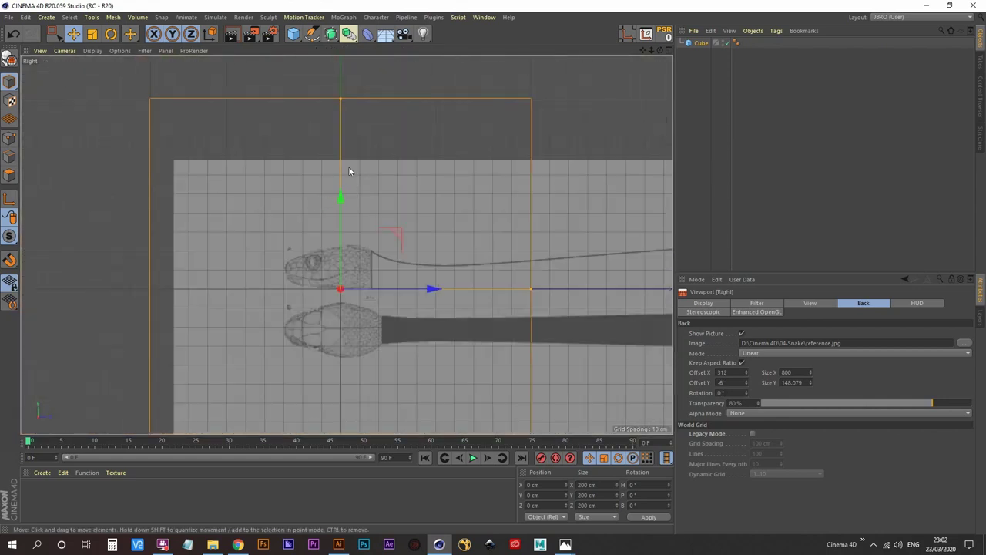
{"action": "left_click_drag", "start_coordinate": [342, 99], "coordinate": [333, 246]}
{"action": "left_click_drag", "start_coordinate": [341, 198], "coordinate": [341, 172]}
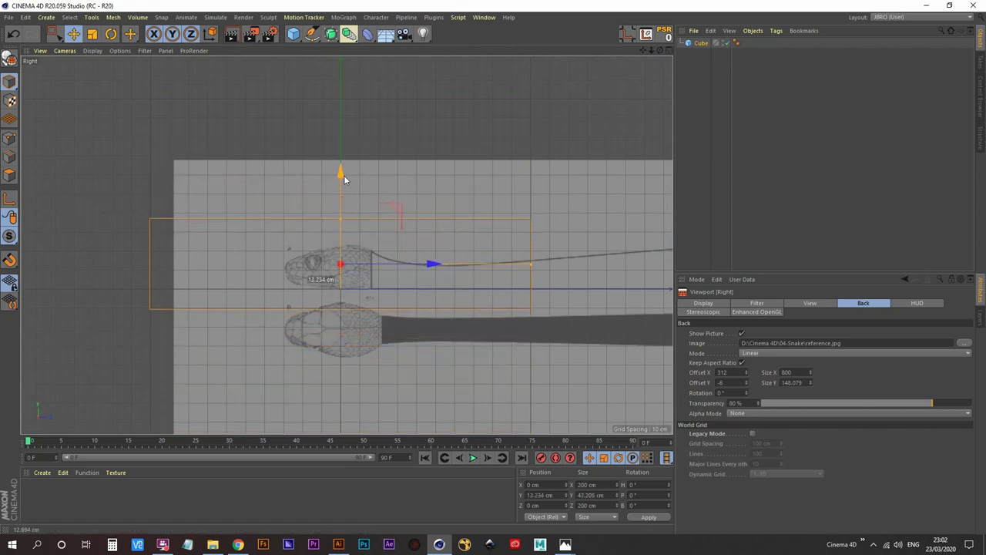
- Scale the cube to about 108 × 25.5 × 58.7 cm around the side-view head and raise it to about Y 14.5 cm
{"action": "left_click", "coordinate": [92, 34]}
{"action": "left_click_drag", "start_coordinate": [122, 114], "coordinate": [31, 256]}
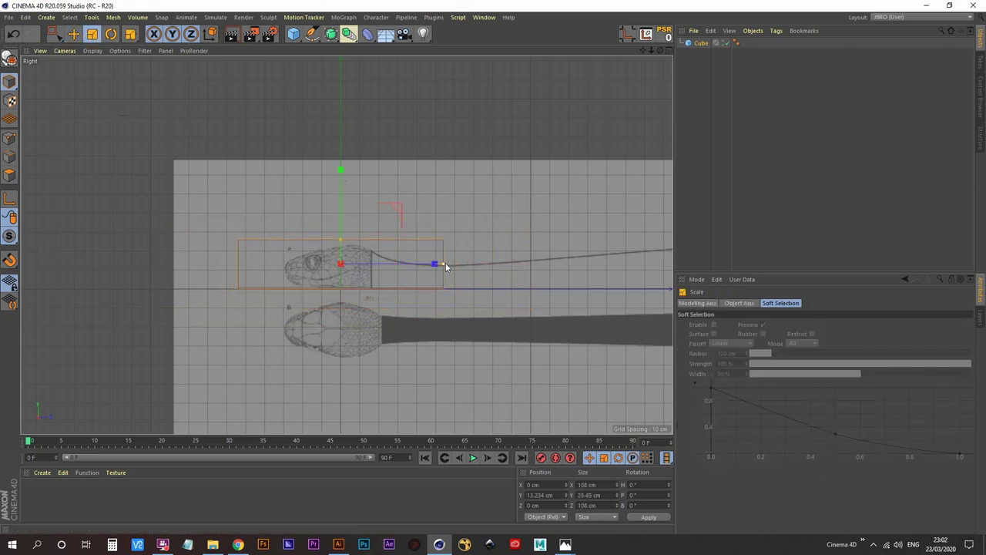
{"action": "left_click_drag", "start_coordinate": [445, 263], "coordinate": [397, 274]}
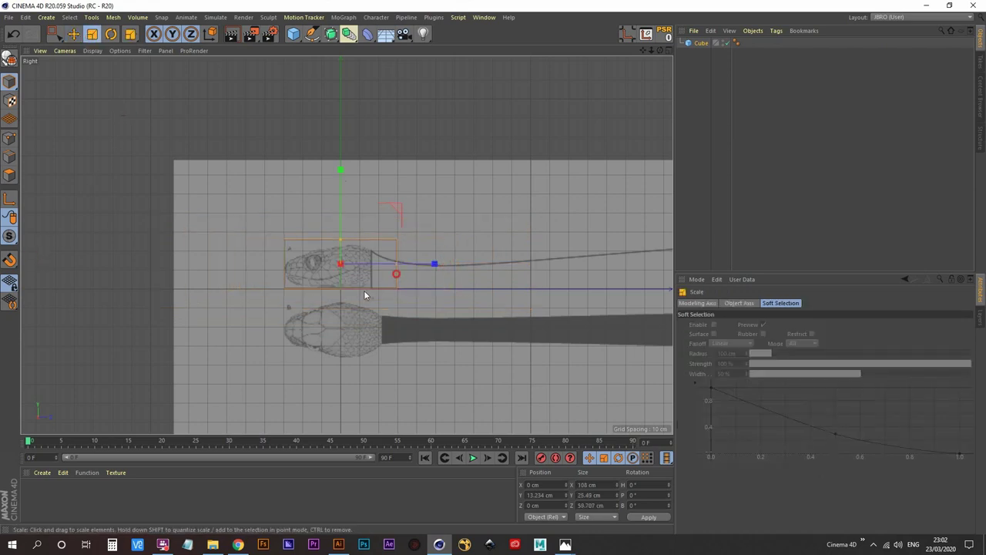
{"action": "scroll", "coordinate": [360, 266], "scroll_direction": "up", "scroll_amount": 6}
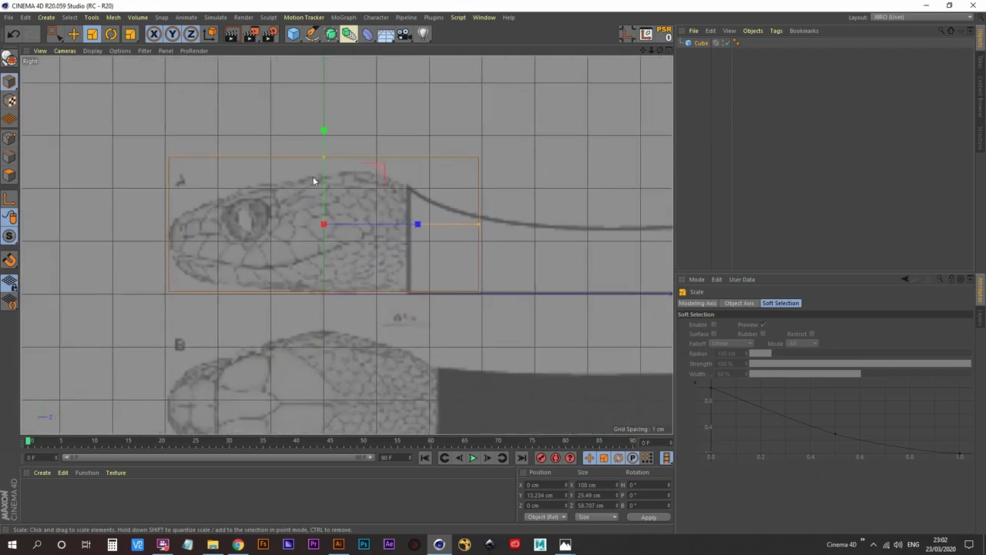
{"action": "left_click", "coordinate": [73, 34]}
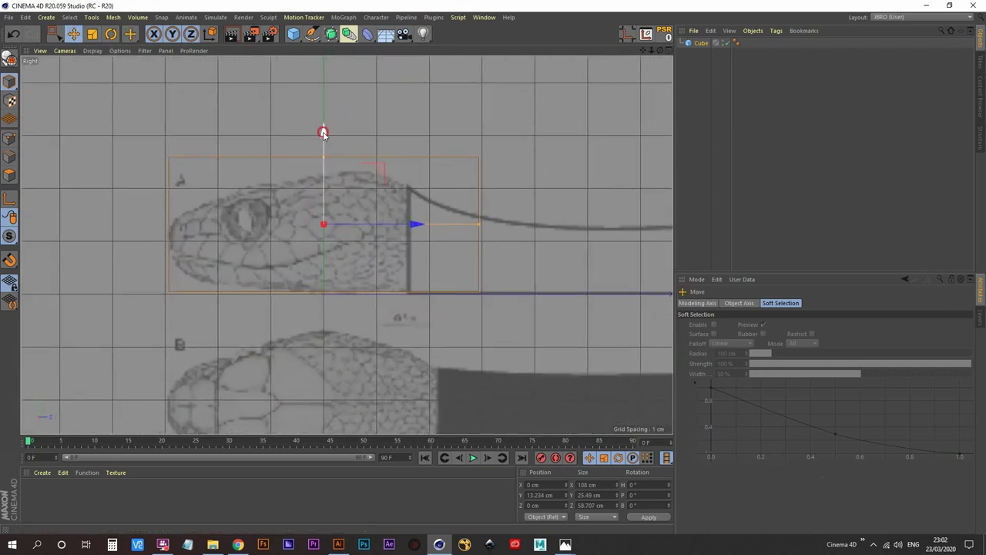
{"action": "mouse_move", "coordinate": [324, 133]}
{"action": "left_mouse_down"}
{"action": "mouse_move", "coordinate": [322, 112]}
{"action": "mouse_move", "coordinate": [313, 128]}
{"action": "left_mouse_up"}
- Rename the cube as snake_head
{"action": "left_click", "coordinate": [692, 42]}
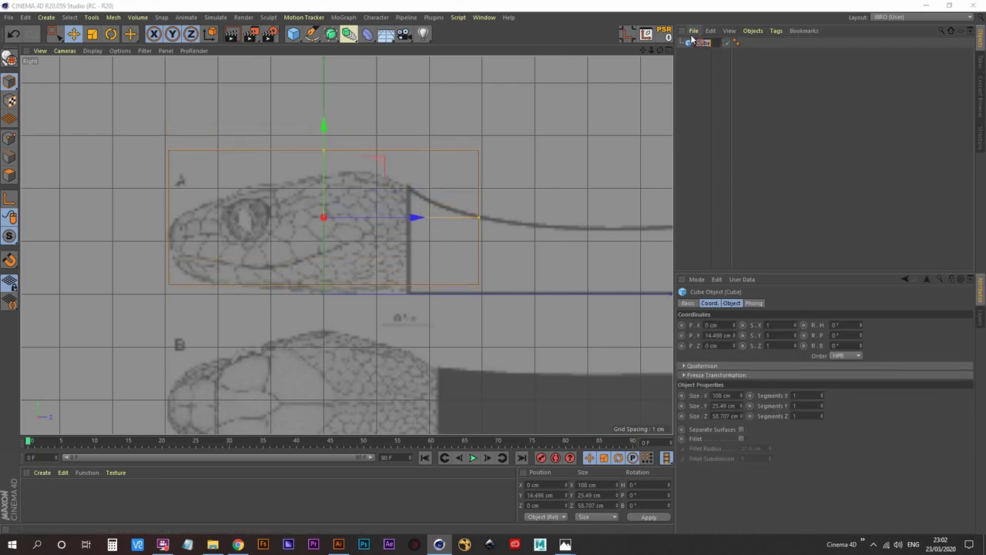
{"action": "type", "text": "sbn"}
{"action": "type", "text": "ke_head"}
{"action": "key", "text": "Return"}
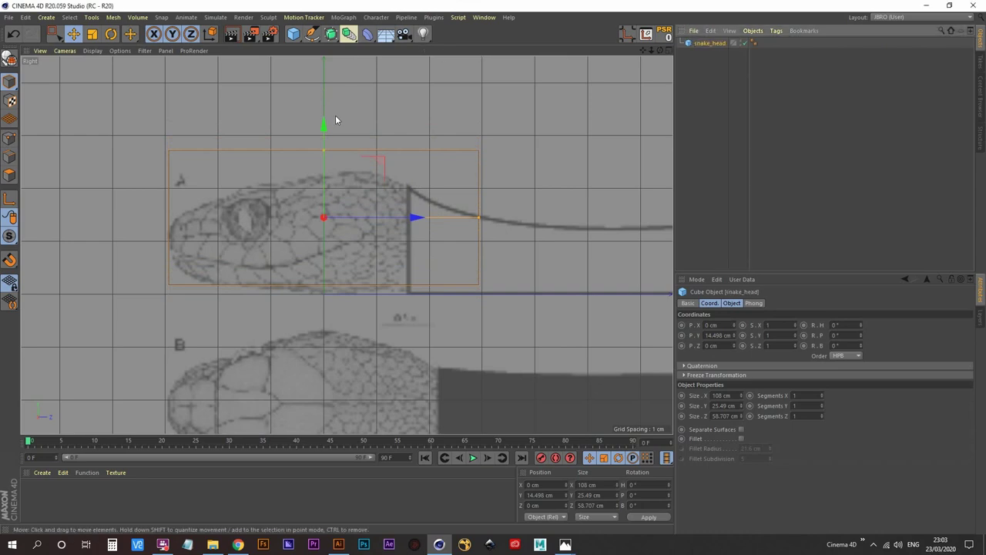
- Fit snake_head to the side-view head with a Z length of about 47 cm, positioned near Y 15 cm and Z -6.4 cm
{"action": "left_click_drag", "start_coordinate": [324, 121], "coordinate": [324, 108]}
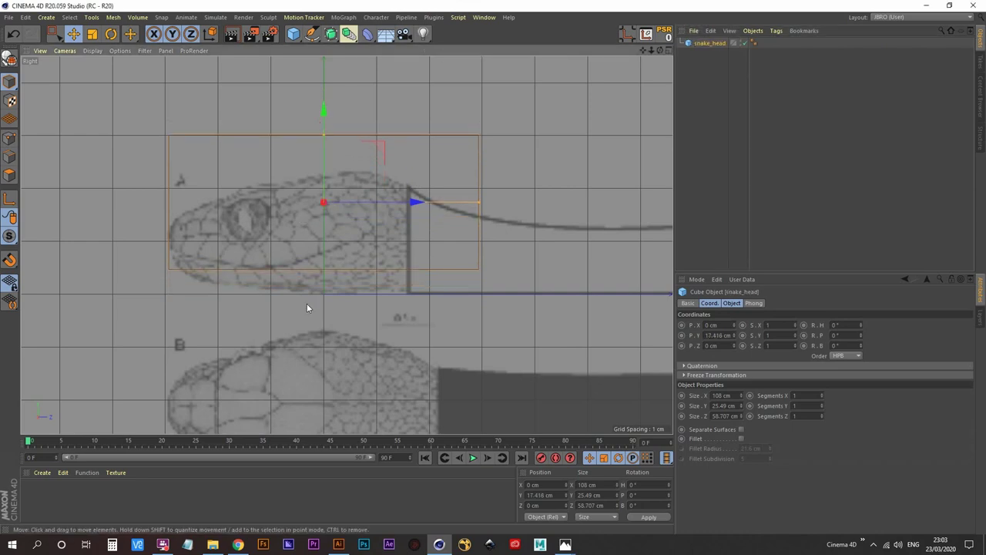
{"action": "left_click", "coordinate": [708, 44]}
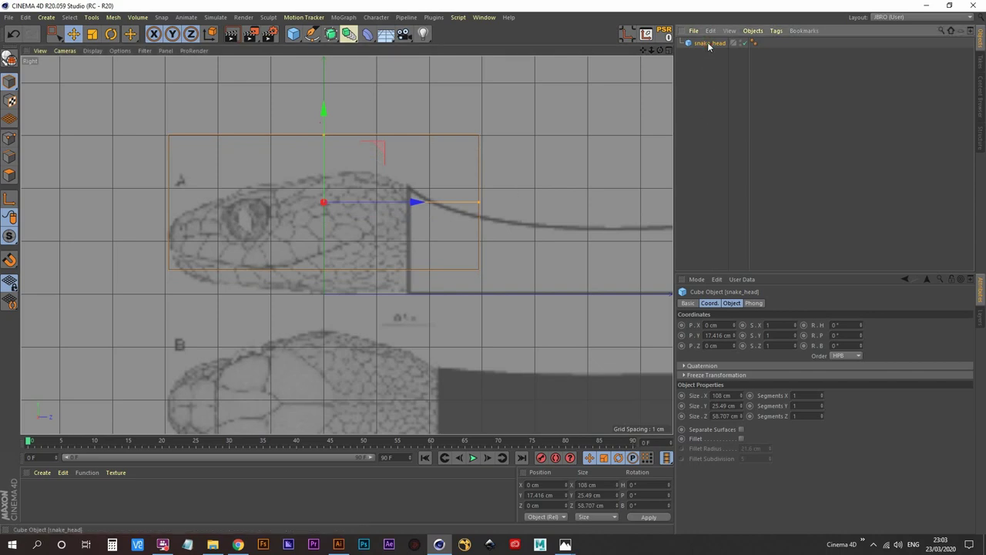
{"action": "left_click_drag", "start_coordinate": [478, 204], "coordinate": [376, 217]}
{"action": "left_click_drag", "start_coordinate": [289, 118], "coordinate": [288, 129]}
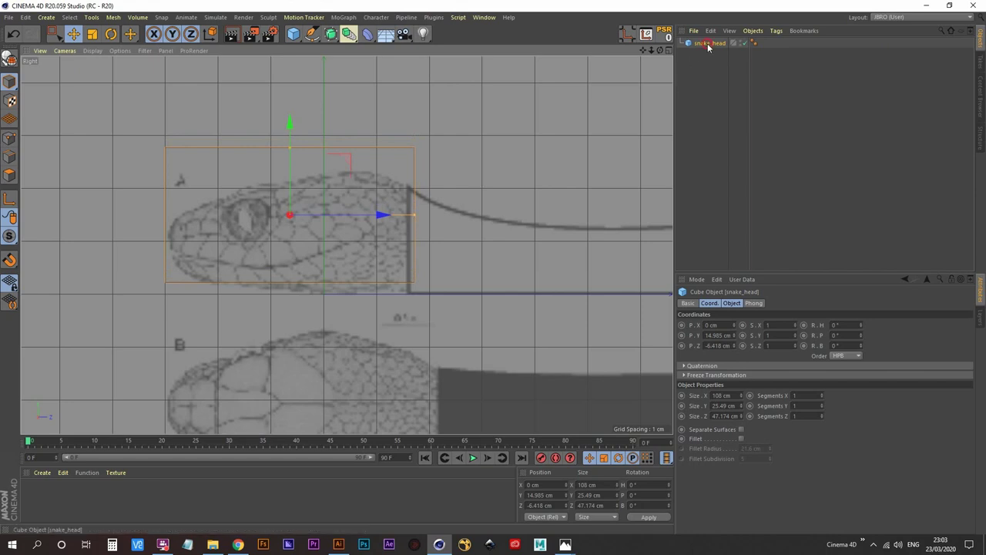
- Make snake_head editable and move its axis to its base using Axis Center with Y at -100%
{"action": "left_click", "coordinate": [9, 60]}
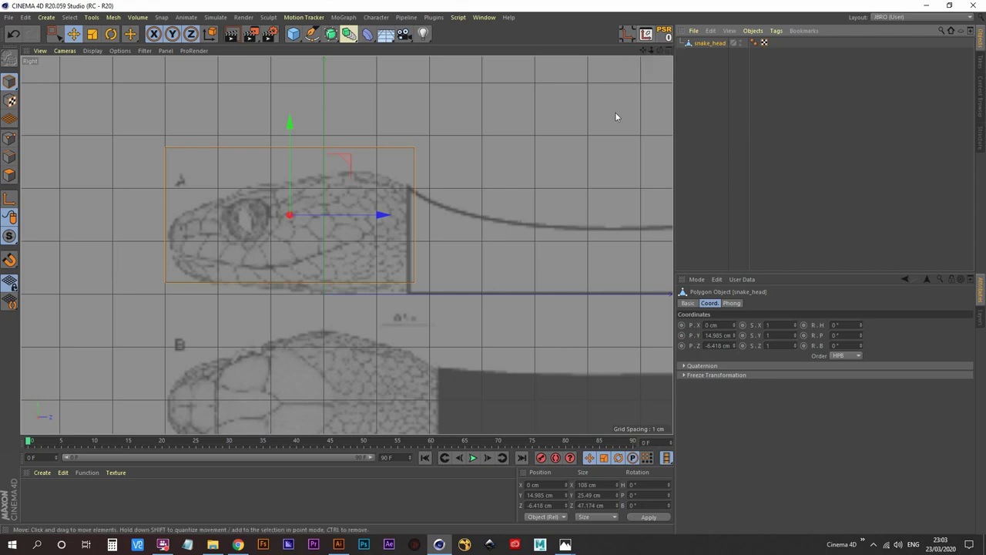
{"action": "key", "text": "shift+c"}
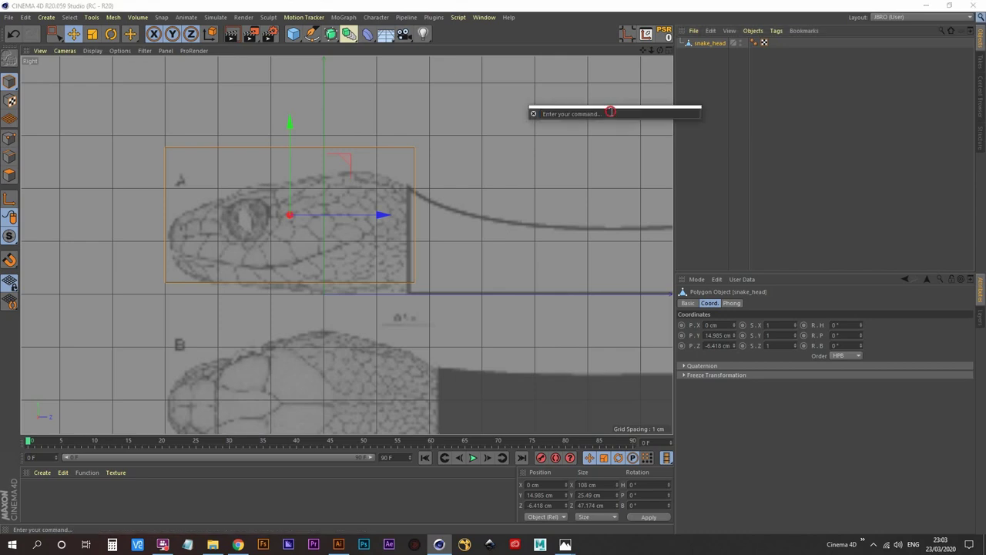
{"action": "type", "text": "axis"}
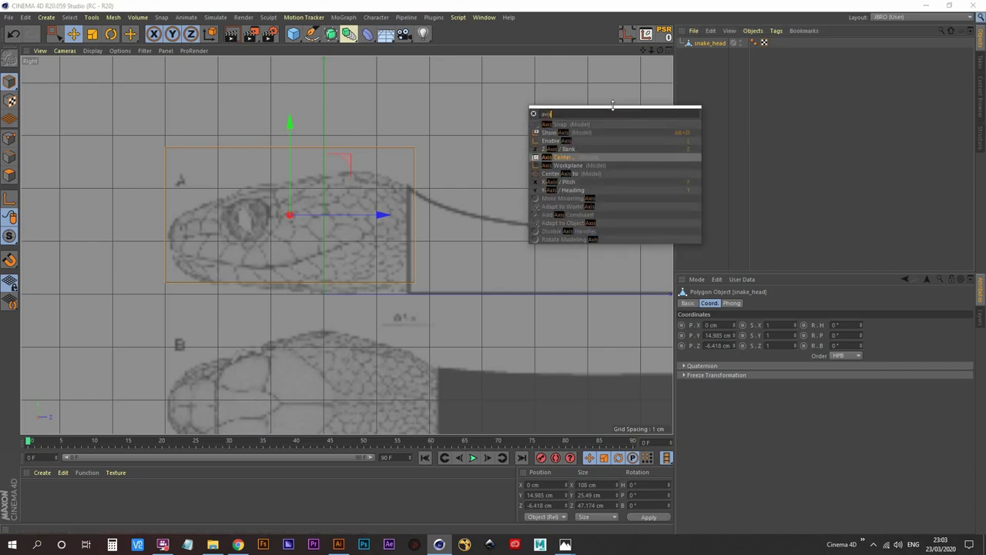
{"action": "left_click", "coordinate": [567, 160]}
{"action": "left_click_drag", "start_coordinate": [633, 151], "coordinate": [609, 91]}
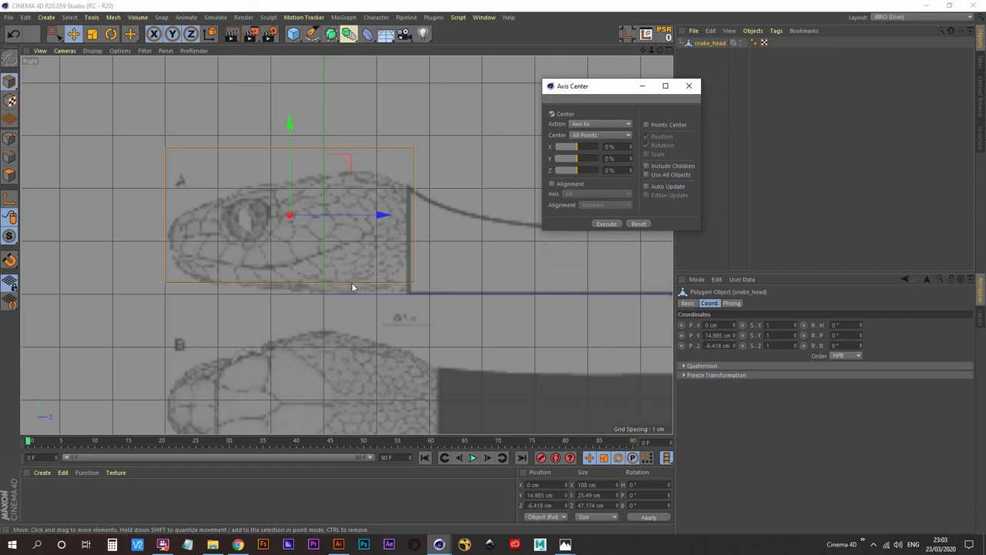
{"action": "left_click_drag", "start_coordinate": [573, 160], "coordinate": [542, 163]}
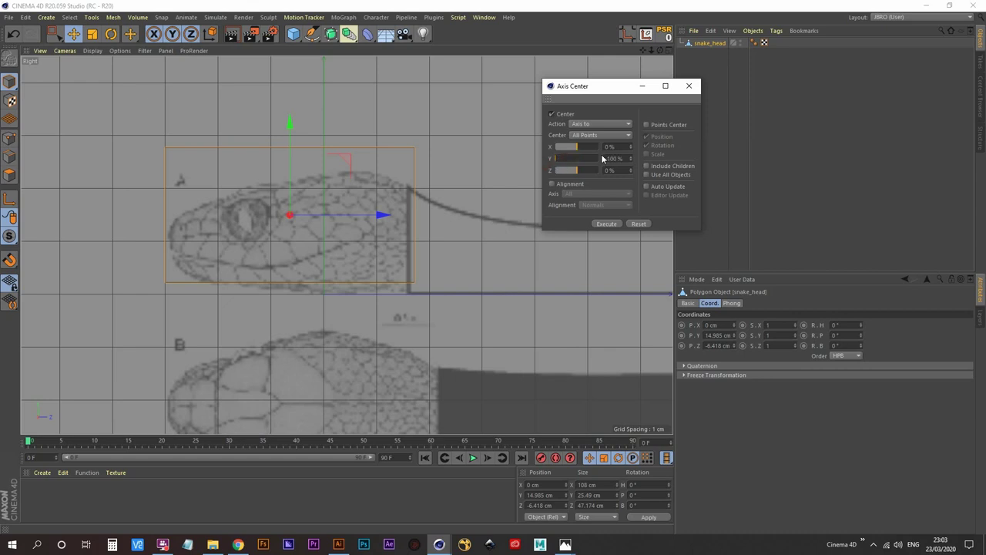
{"action": "left_click", "coordinate": [608, 224]}
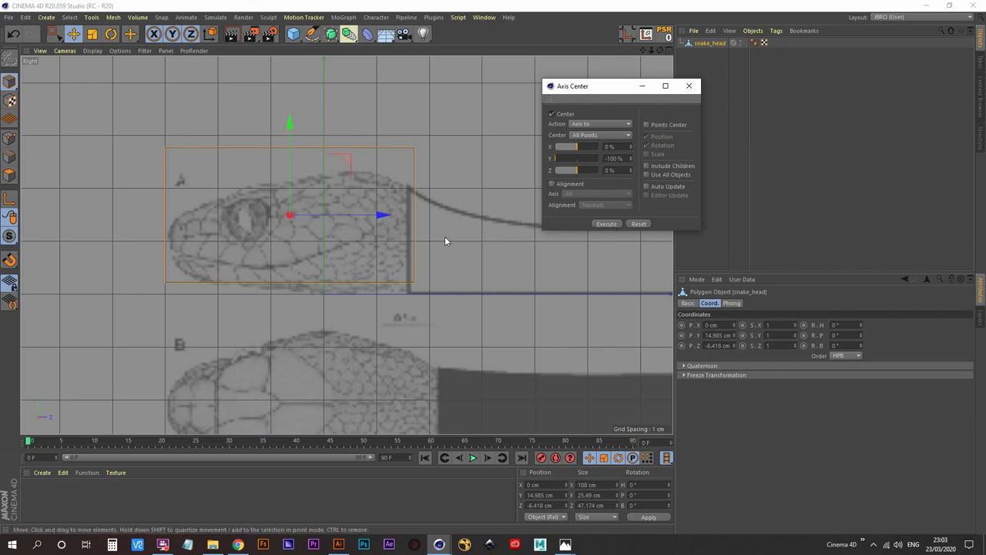
{"action": "left_click", "coordinate": [608, 224]}
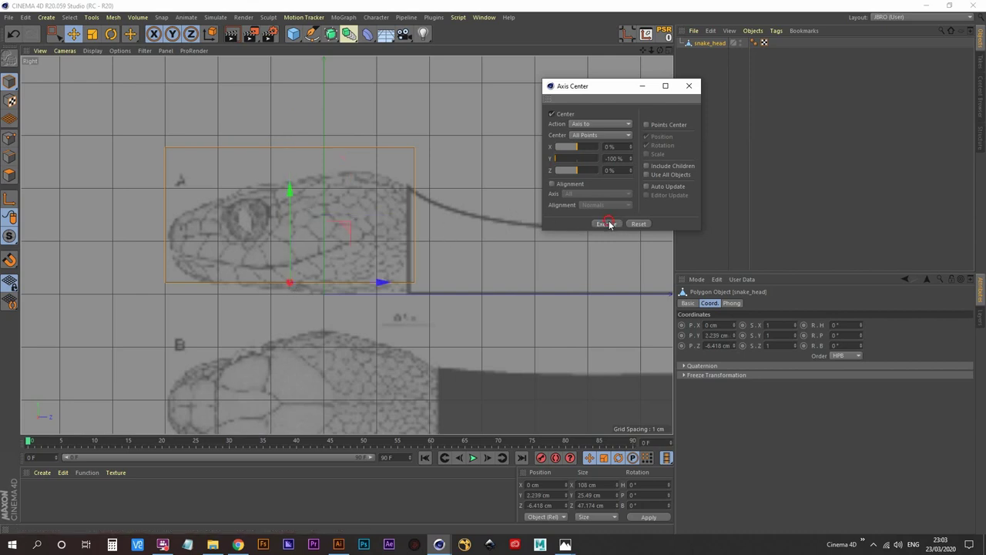
{"action": "left_click", "coordinate": [689, 85]}
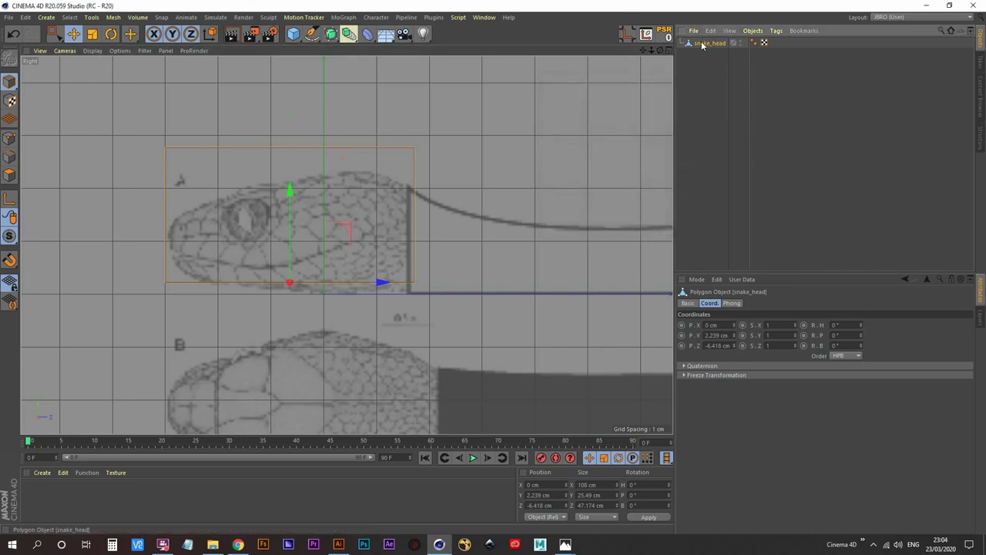
- Set snake_head's Y position to 0 cm and deselect it
{"action": "left_click", "coordinate": [731, 336]}
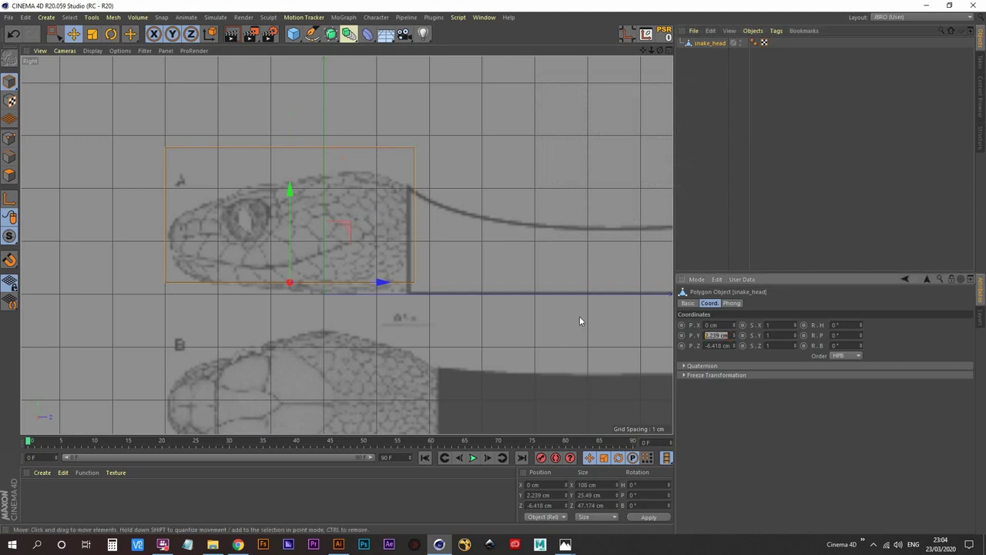
{"action": "type", "text": "0"}
{"action": "key", "text": "Return"}
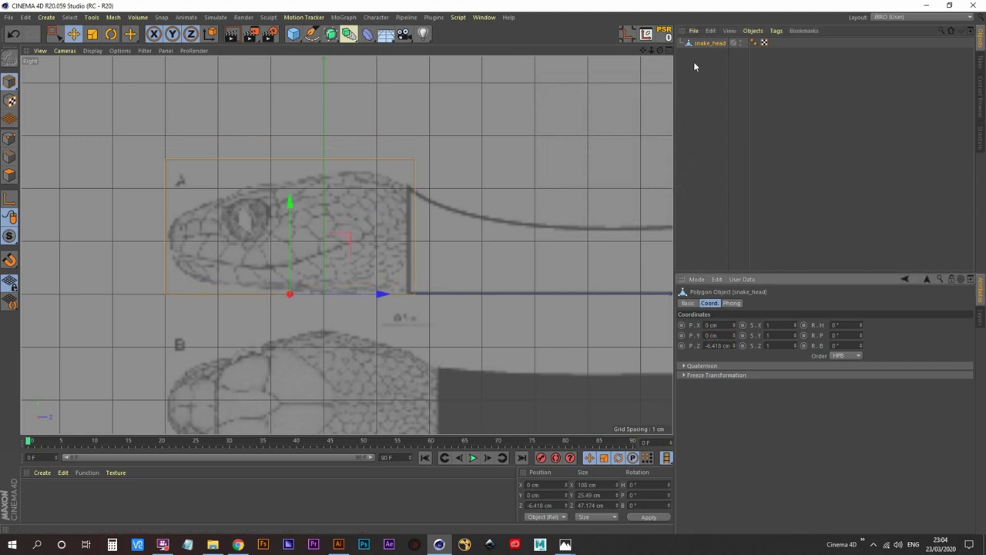
{"action": "left_click", "coordinate": [693, 94]}
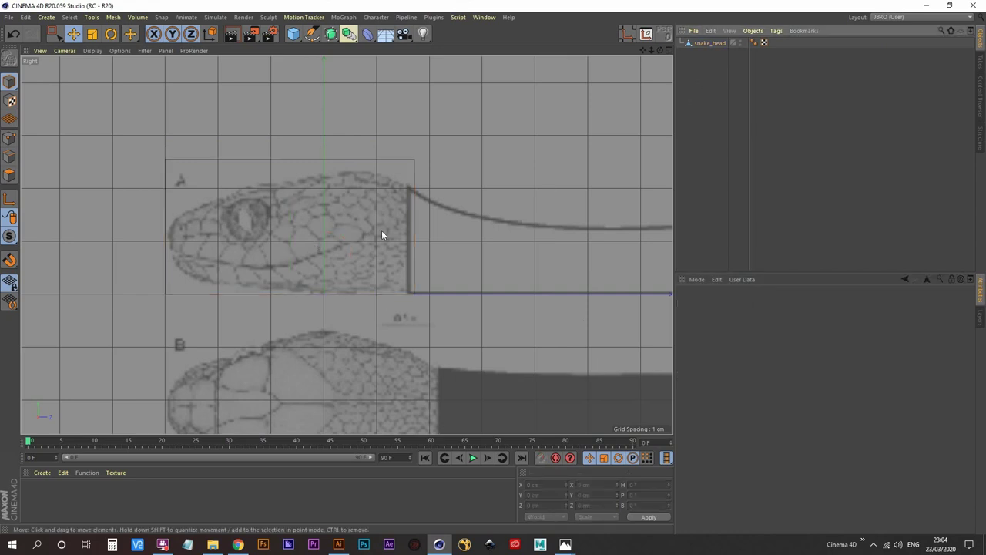
- In the Top view, scale snake_head's X width to about 28 cm around the head and shift it to about Z -4.7 cm
{"action": "middle_click", "coordinate": [358, 247]}
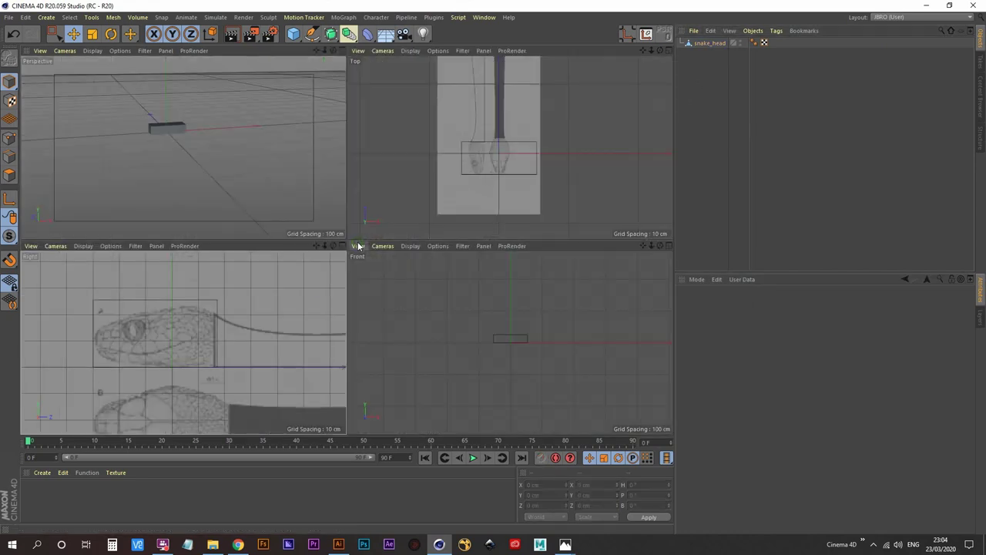
{"action": "middle_click", "coordinate": [500, 164]}
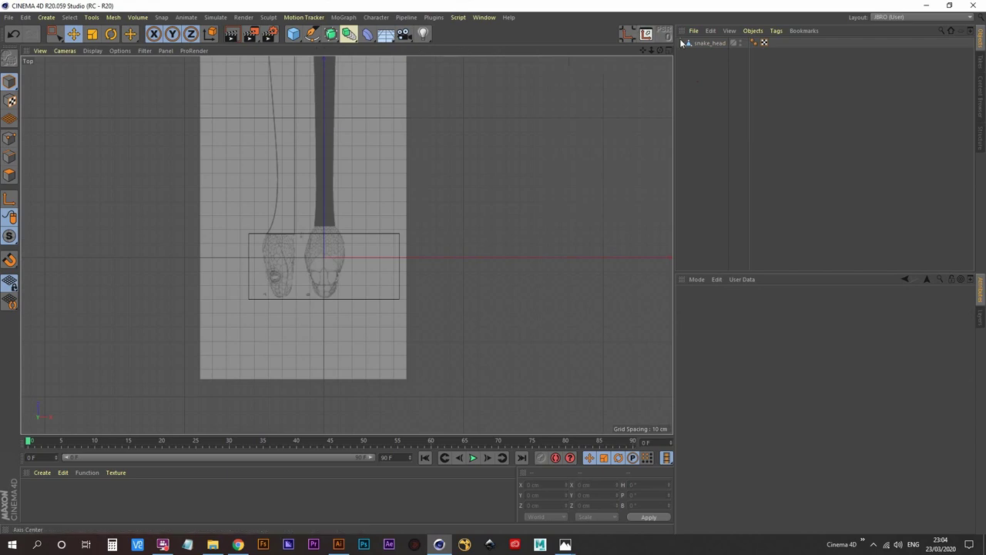
{"action": "left_click", "coordinate": [705, 42]}
{"action": "left_click", "coordinate": [93, 36]}
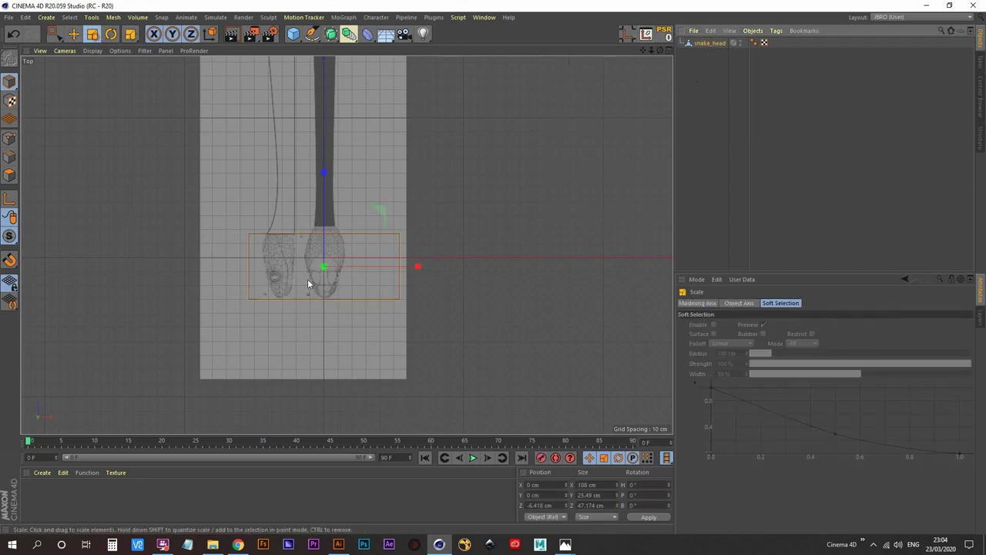
{"action": "scroll", "coordinate": [311, 282], "scroll_direction": "up", "scroll_amount": 5}
{"action": "left_click_drag", "start_coordinate": [433, 258], "coordinate": [363, 278]}
{"action": "key", "text": "space"}
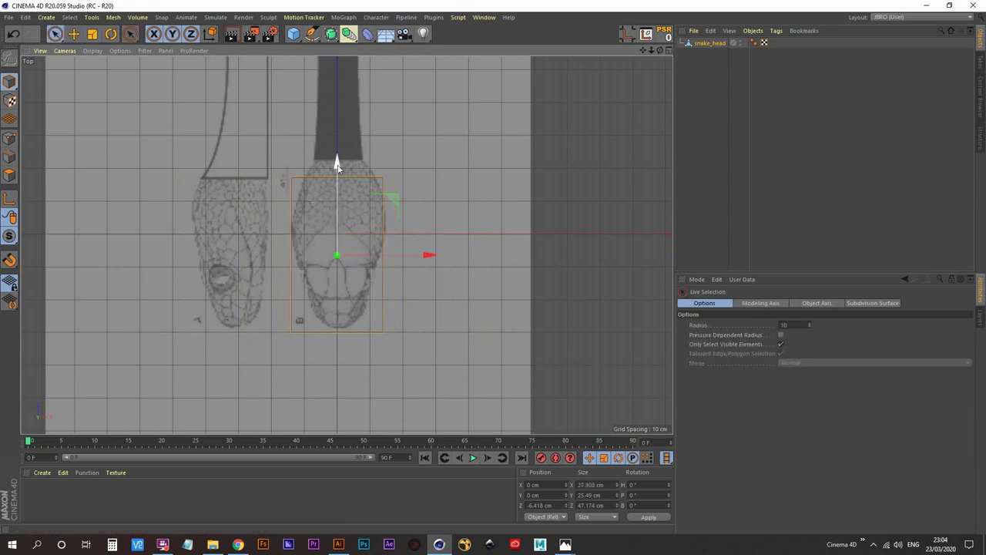
{"action": "left_click_drag", "start_coordinate": [337, 160], "coordinate": [337, 154]}
- Nudge snake_head along Z to about -5.3 cm in the Right view to line up with the snout, then restore the four-view layout
{"action": "middle_click", "coordinate": [324, 210]}
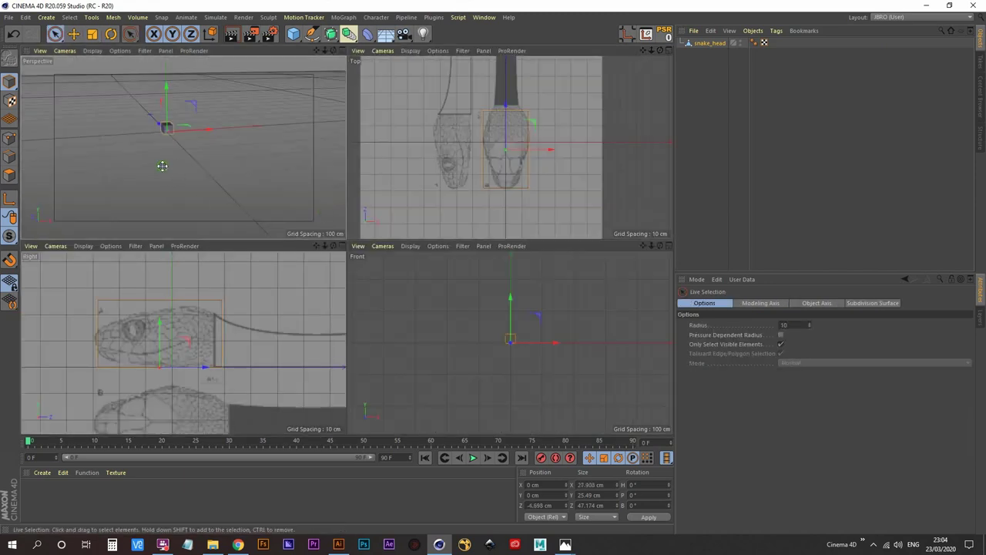
{"action": "middle_click", "coordinate": [165, 164]}
{"action": "middle_click", "coordinate": [308, 202]}
{"action": "middle_click", "coordinate": [203, 360]}
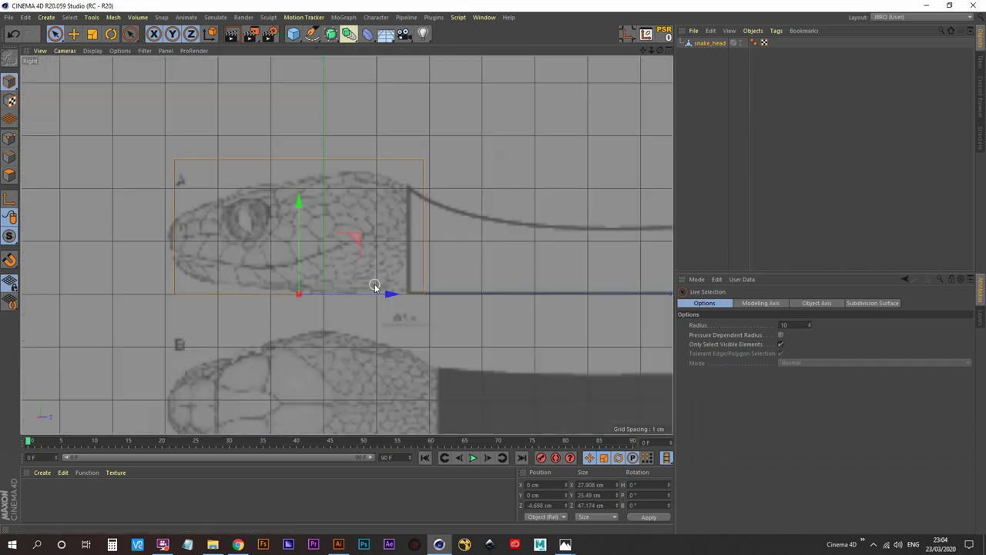
{"action": "left_click_drag", "start_coordinate": [389, 288], "coordinate": [386, 284]}
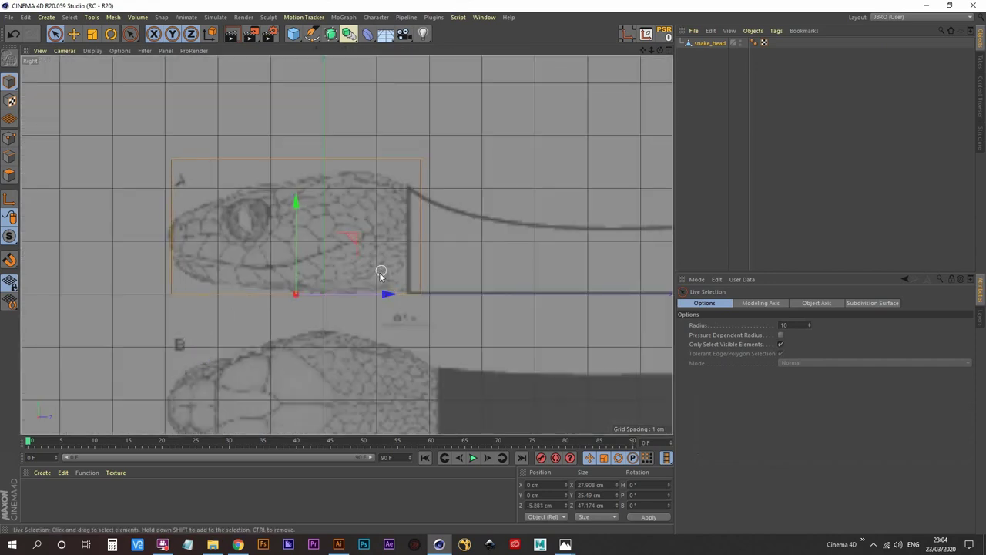
{"action": "middle_click", "coordinate": [458, 163]}
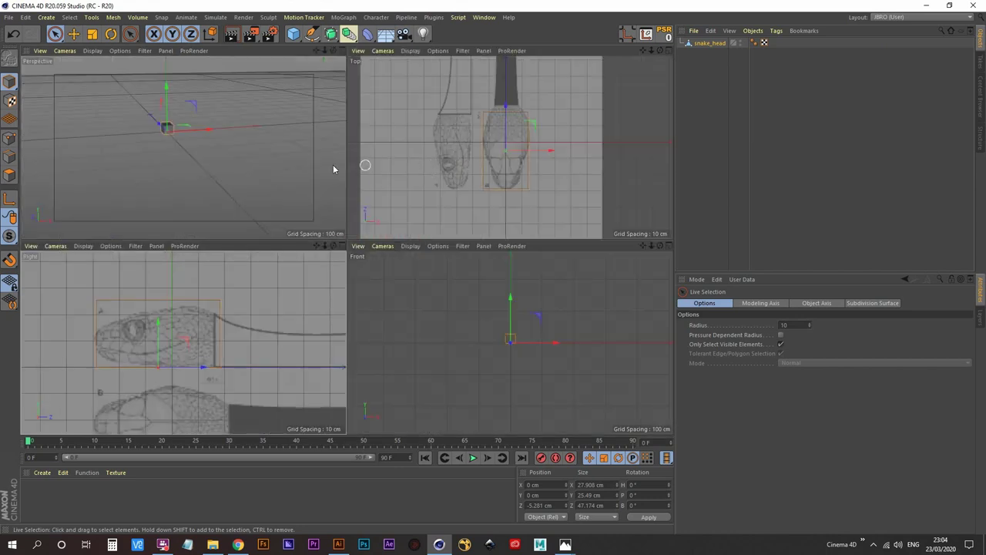
- In the Right view, scale snake_head's Y height down to about 23.2 cm to match the top of the reference head
{"action": "middle_click", "coordinate": [117, 129]}
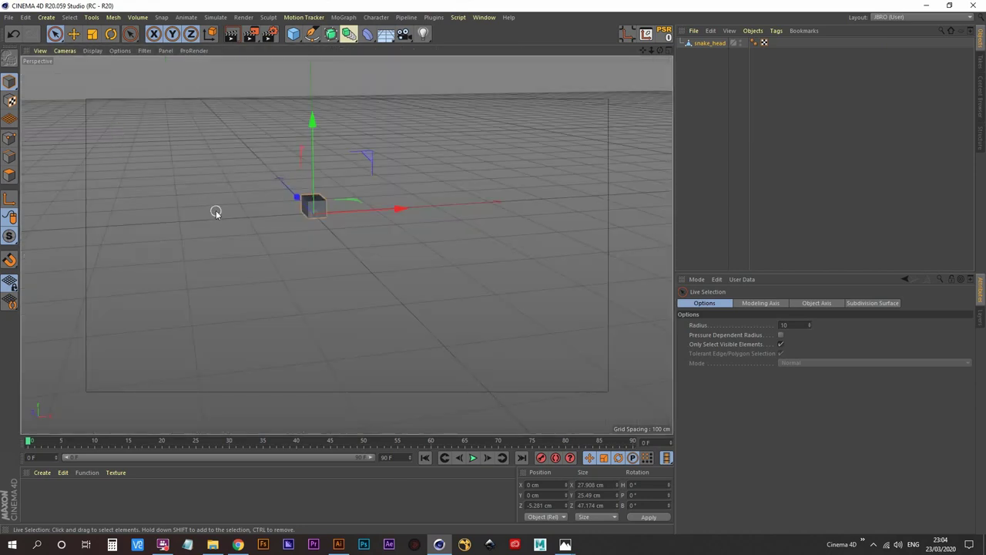
{"action": "middle_click", "coordinate": [216, 212]}
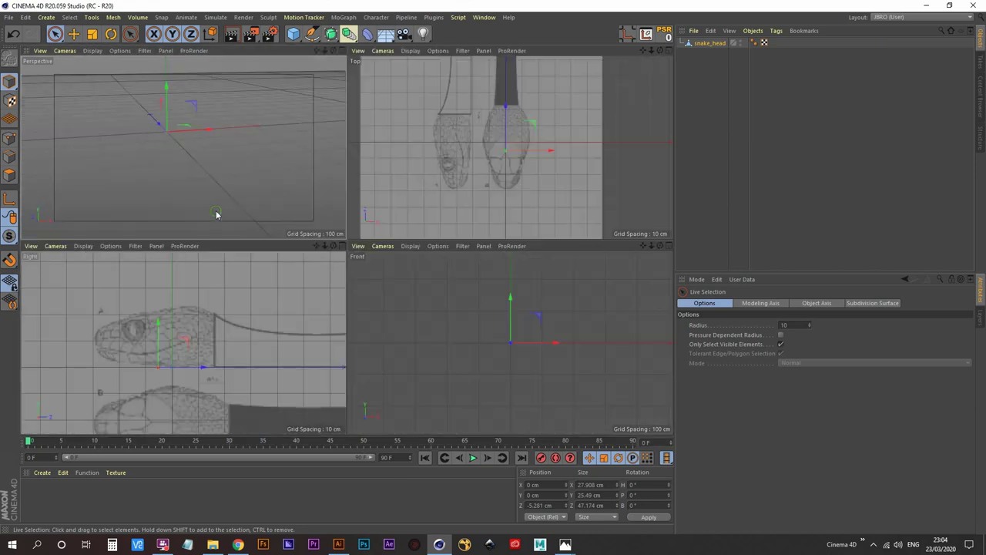
{"action": "middle_click", "coordinate": [260, 325]}
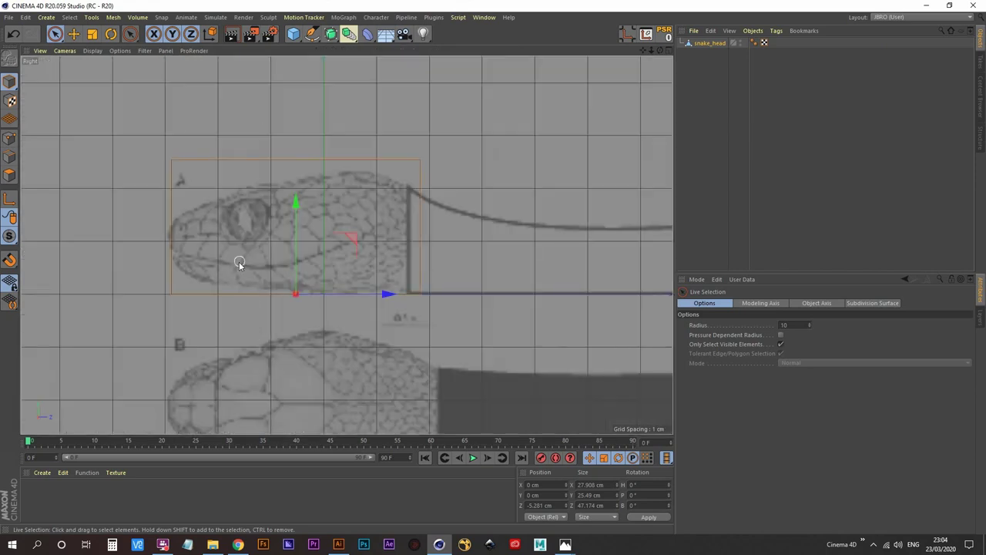
{"action": "left_click", "coordinate": [91, 33]}
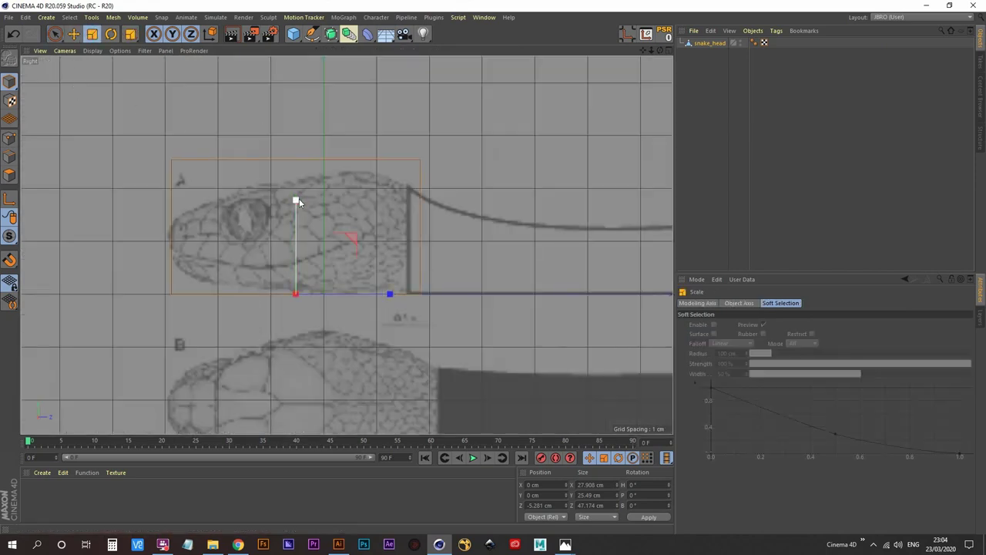
{"action": "left_click_drag", "start_coordinate": [298, 198], "coordinate": [295, 209]}
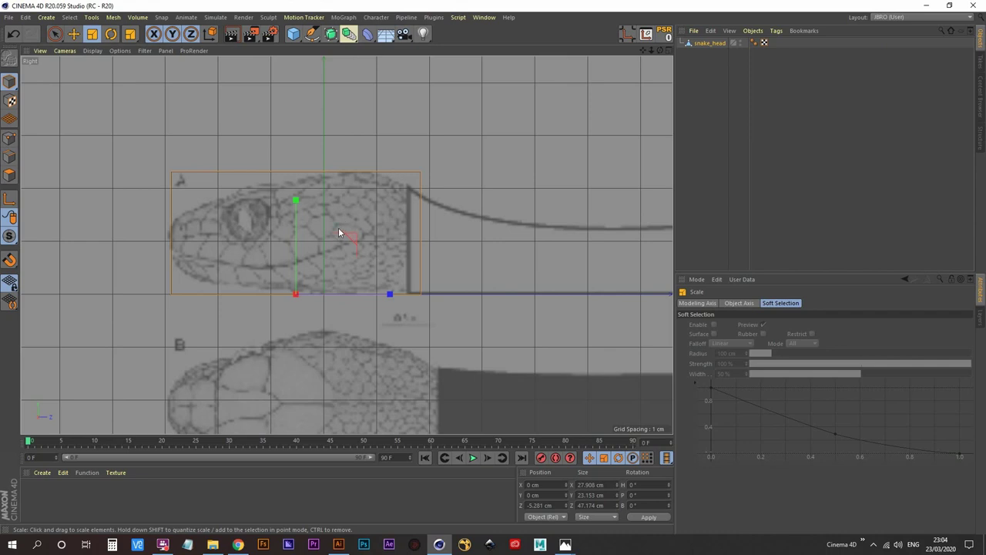
- Add three vertical loop cuts to snake_head in the Right view: in front of the eye, behind the eye and at the crown
{"action": "middle_click", "coordinate": [350, 248]}
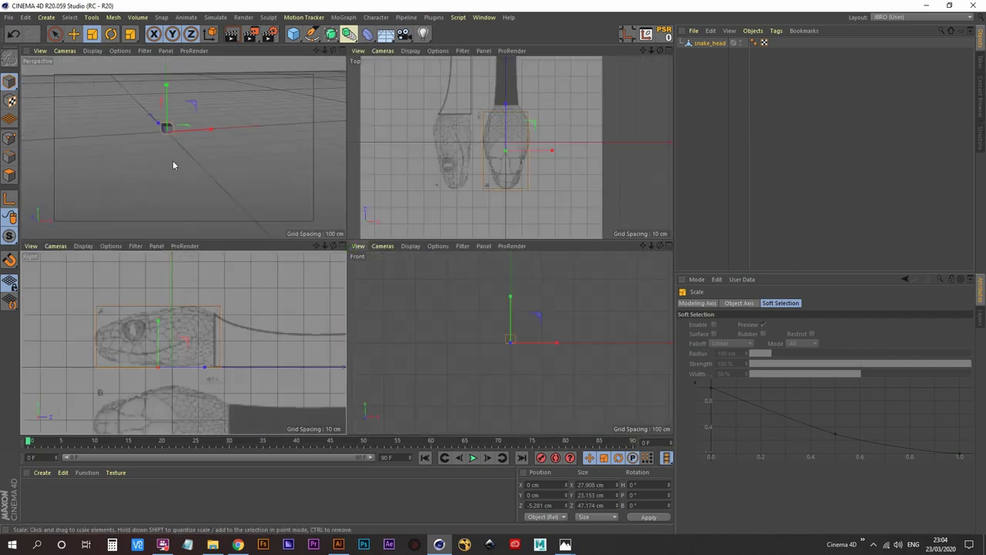
{"action": "middle_click", "coordinate": [499, 174]}
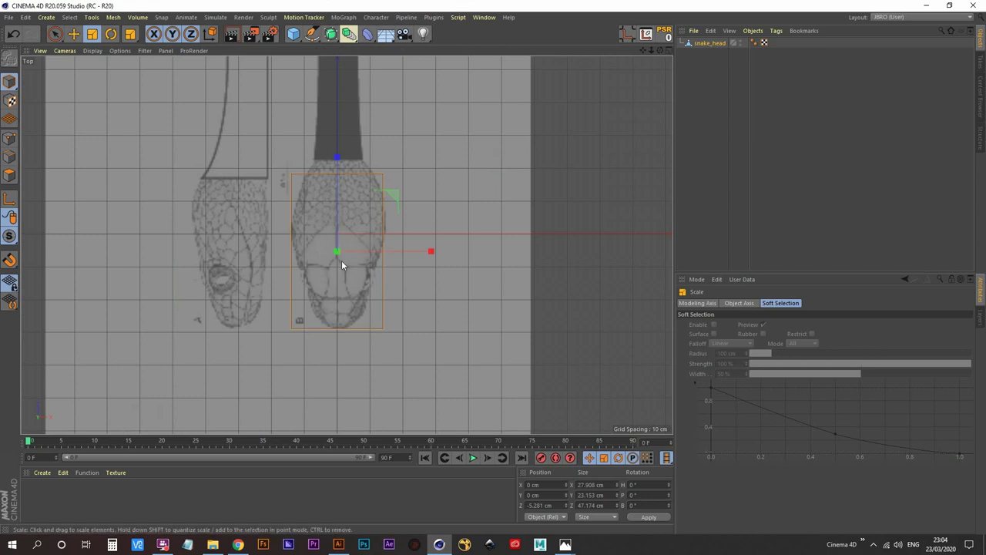
{"action": "key", "text": "k"}
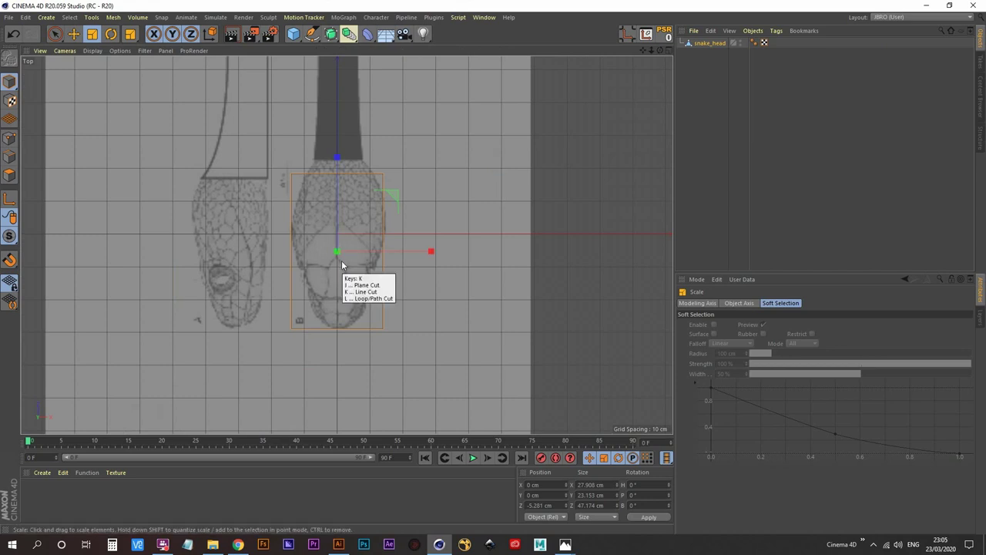
{"action": "key", "text": "l"}
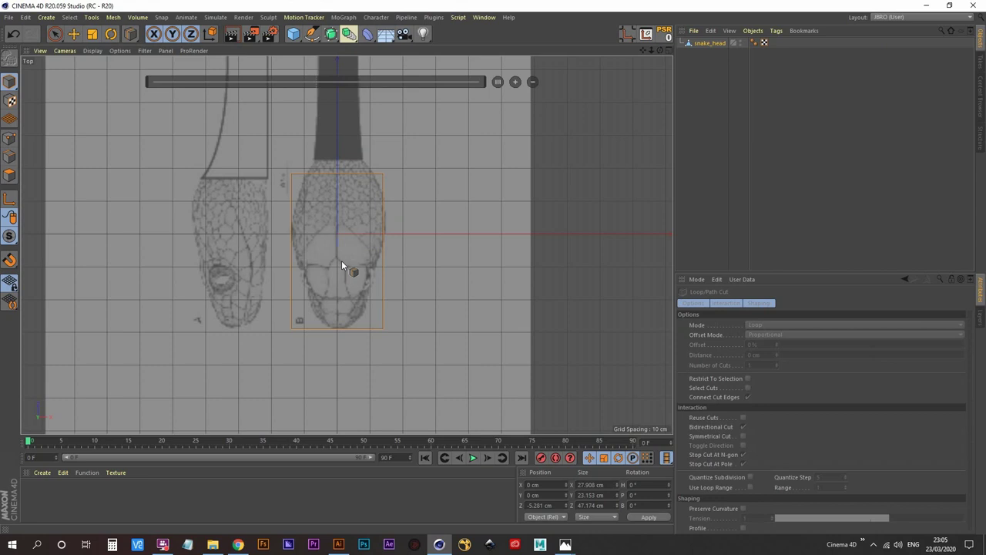
{"action": "left_click", "coordinate": [8, 158]}
{"action": "middle_click", "coordinate": [291, 280]}
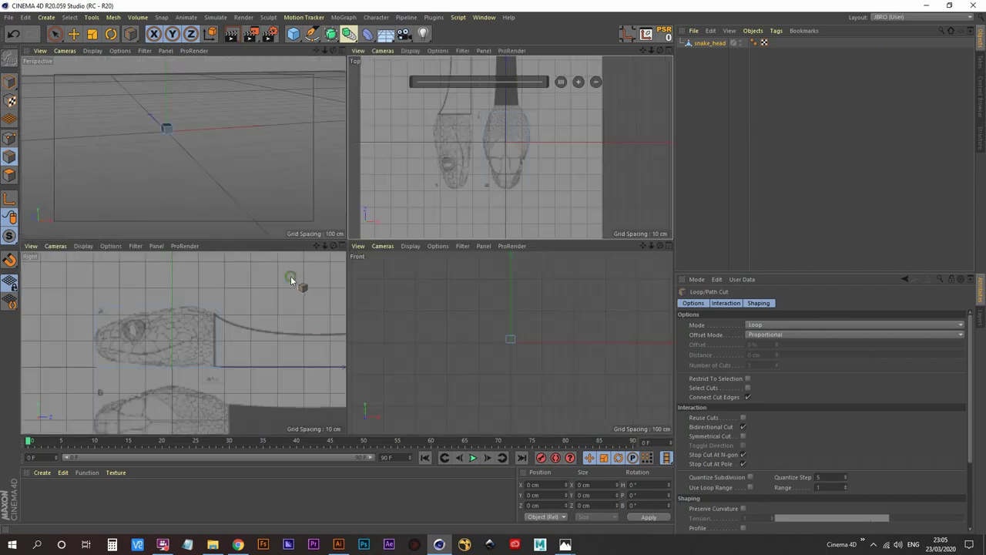
{"action": "middle_click", "coordinate": [213, 334]}
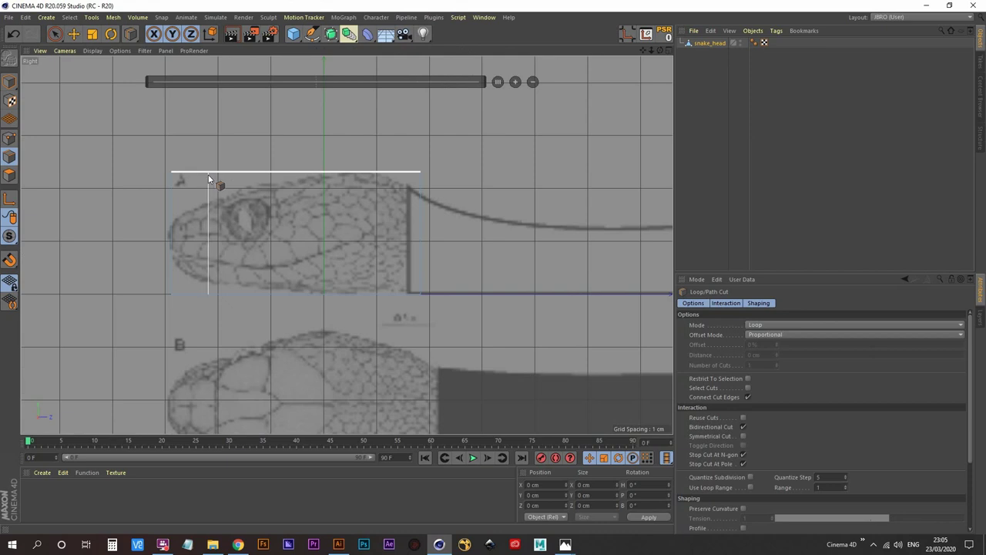
{"action": "left_click", "coordinate": [211, 174]}
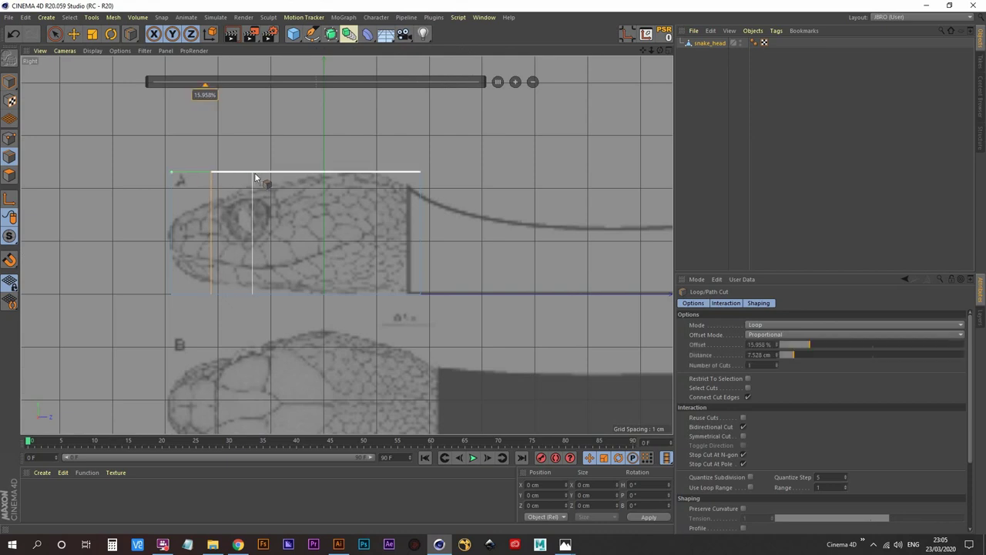
{"action": "left_click", "coordinate": [283, 174]}
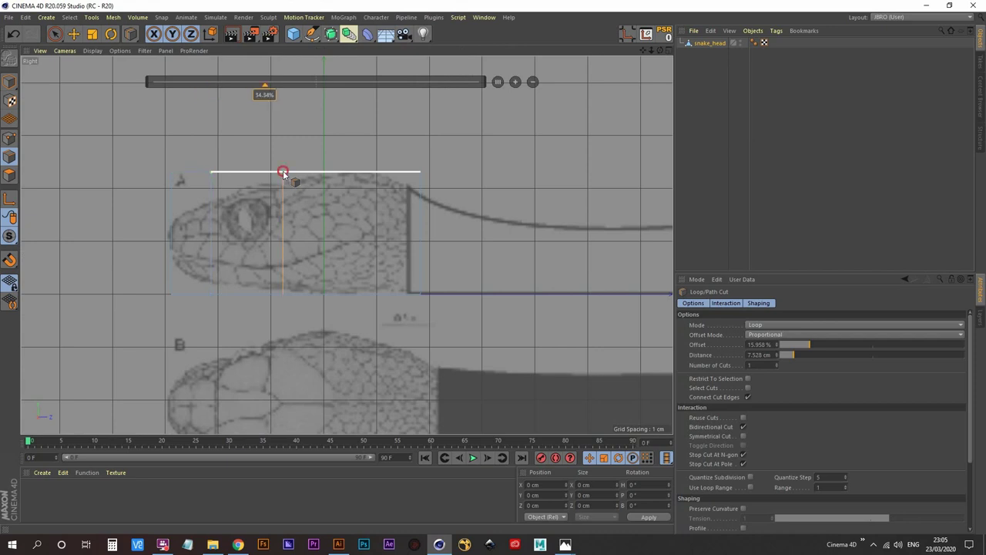
{"action": "left_click", "coordinate": [358, 174]}
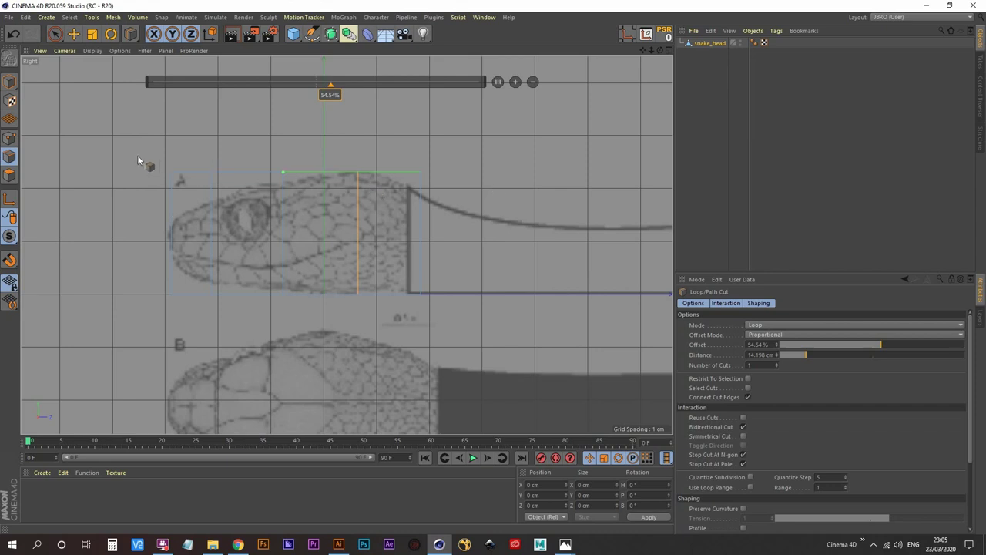
- Using rectangle-selected points, lower the snout end's upper points and raise its lower points to fit the reference snout
{"action": "left_click", "coordinate": [10, 140]}
{"action": "left_click", "coordinate": [54, 35]}
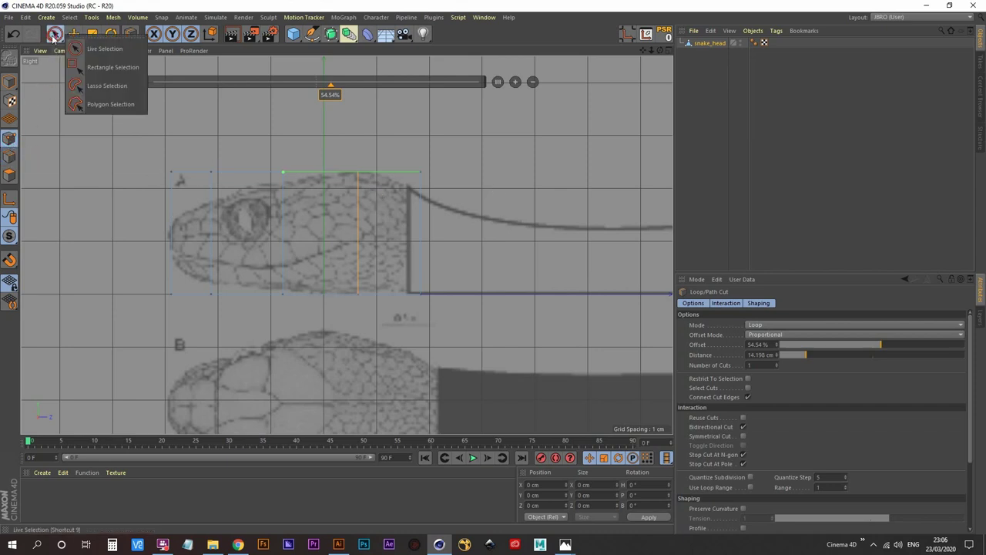
{"action": "left_click", "coordinate": [108, 68]}
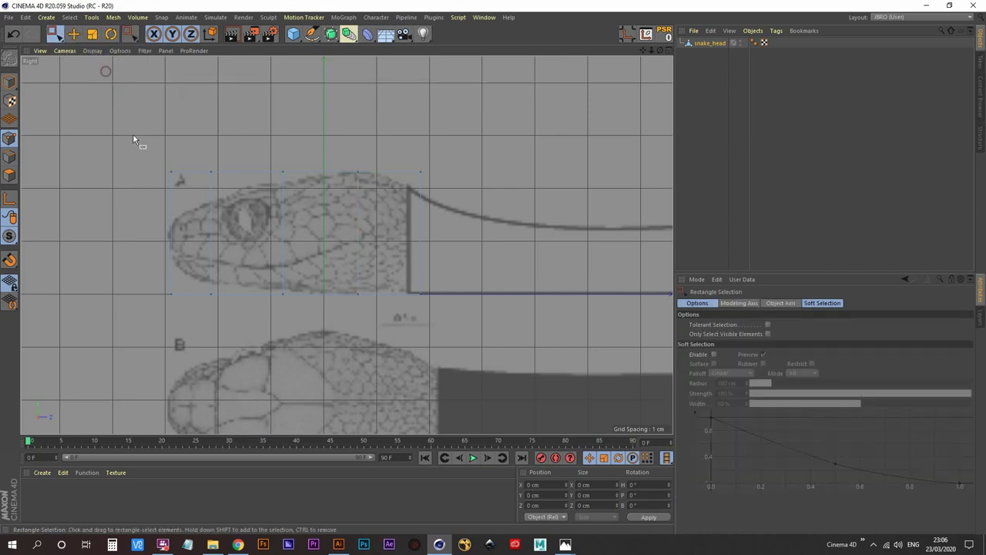
{"action": "left_click_drag", "start_coordinate": [147, 155], "coordinate": [195, 200]}
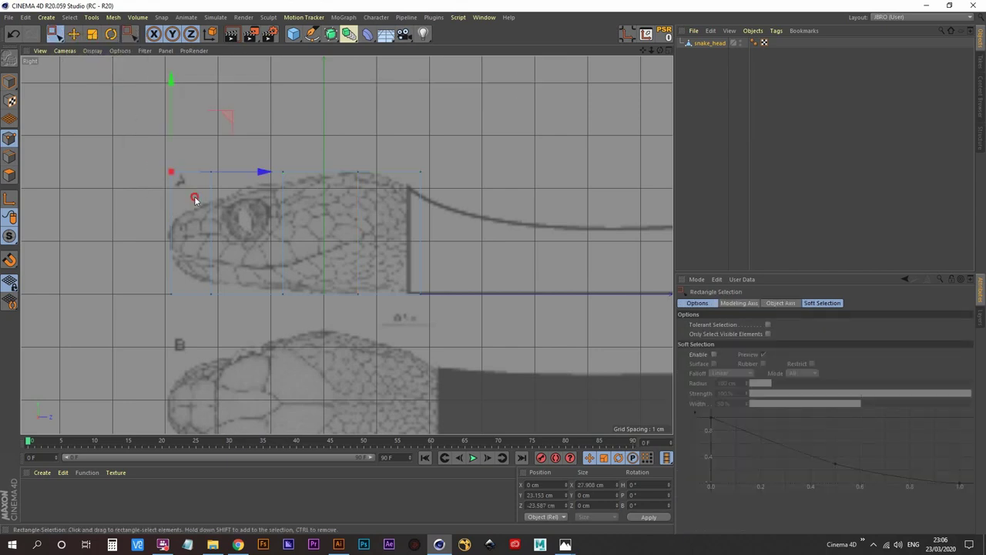
{"action": "left_click_drag", "start_coordinate": [173, 85], "coordinate": [173, 135]}
{"action": "left_click_drag", "start_coordinate": [149, 312], "coordinate": [185, 281]}
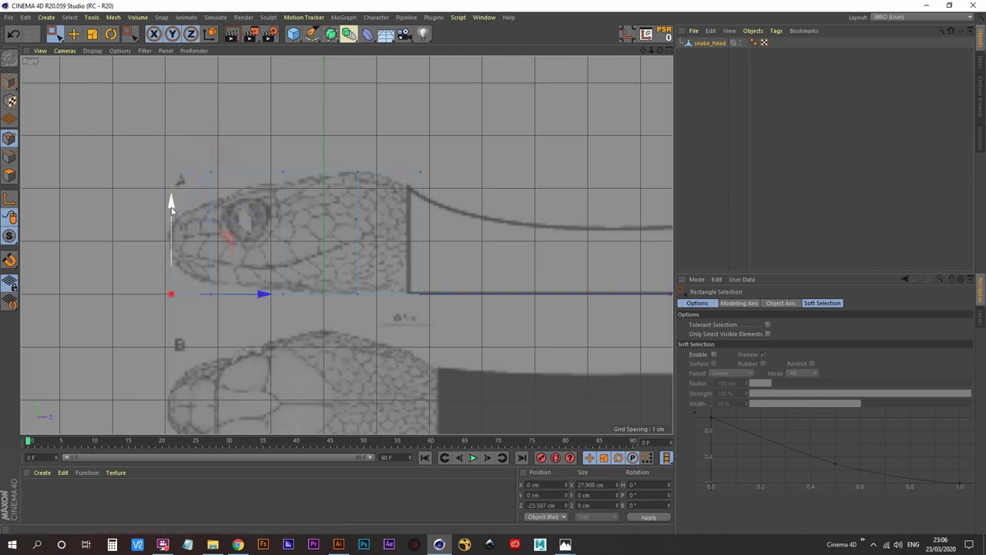
{"action": "left_click_drag", "start_coordinate": [172, 207], "coordinate": [238, 188]}
- Lower the upper points in front of the eye to the head outline and those behind the eye to about Y 22.2 cm
{"action": "left_click_drag", "start_coordinate": [209, 124], "coordinate": [209, 153]}
{"action": "left_click", "coordinate": [282, 171]}
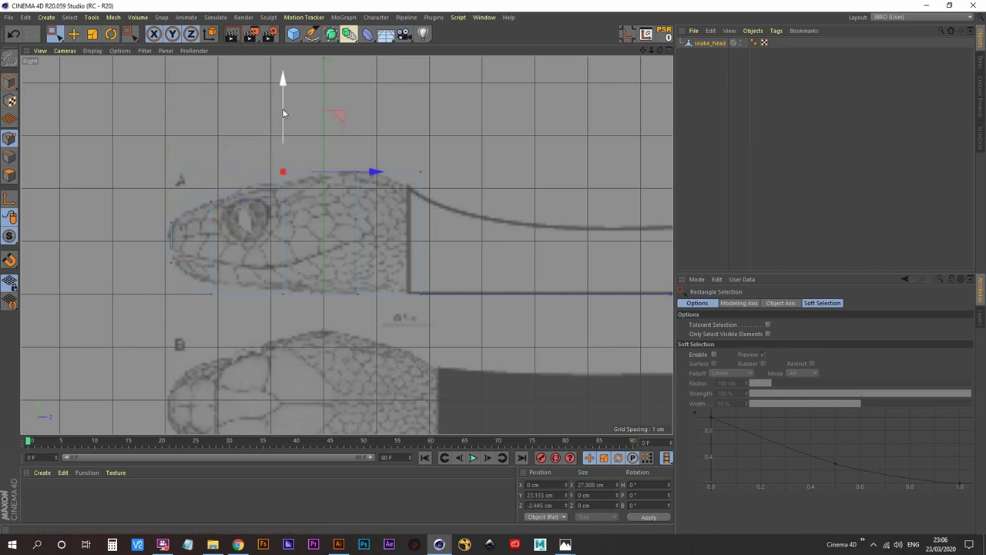
{"action": "left_click_drag", "start_coordinate": [282, 81], "coordinate": [284, 100]}
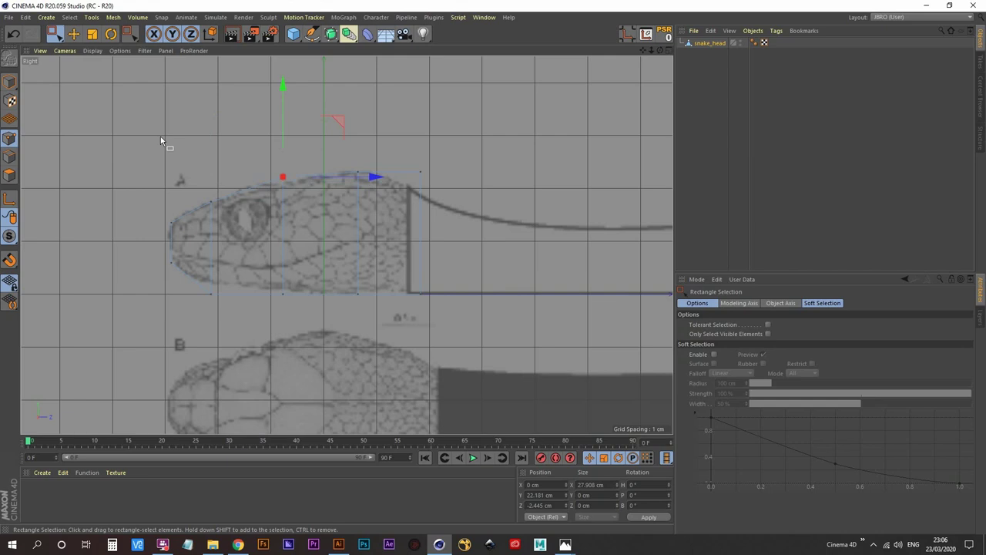
{"action": "key", "text": "k"}
{"action": "key", "text": "l"}
{"action": "key", "text": "e"}
{"action": "left_click", "coordinate": [92, 34]}
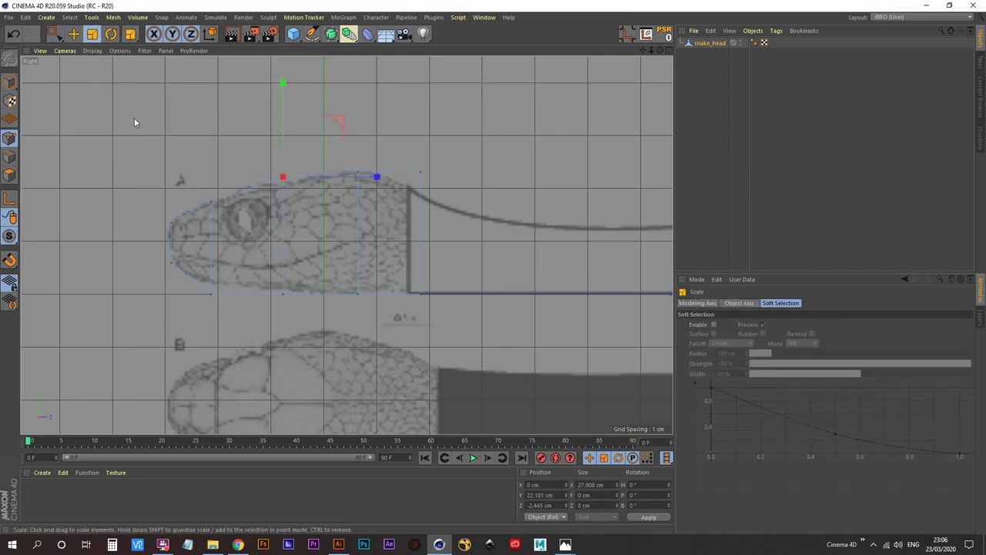
{"action": "key", "text": "0"}
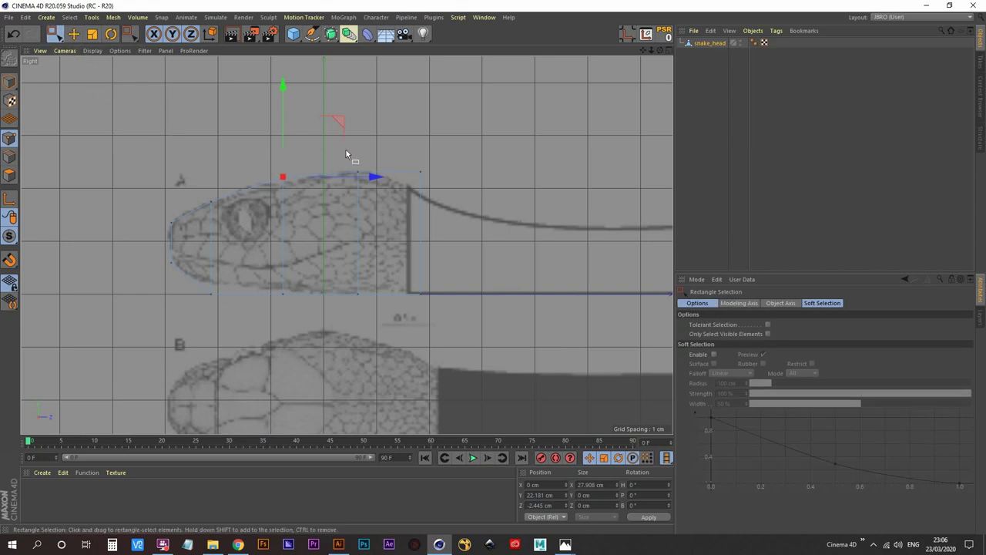
- Raise the underside points in front of the eye and below the crown slightly to follow the reference jaw line
{"action": "left_click_drag", "start_coordinate": [197, 305], "coordinate": [229, 284]}
{"action": "key", "text": "space"}
{"action": "key", "text": "space"}
{"action": "left_click_drag", "start_coordinate": [210, 201], "coordinate": [211, 196]}
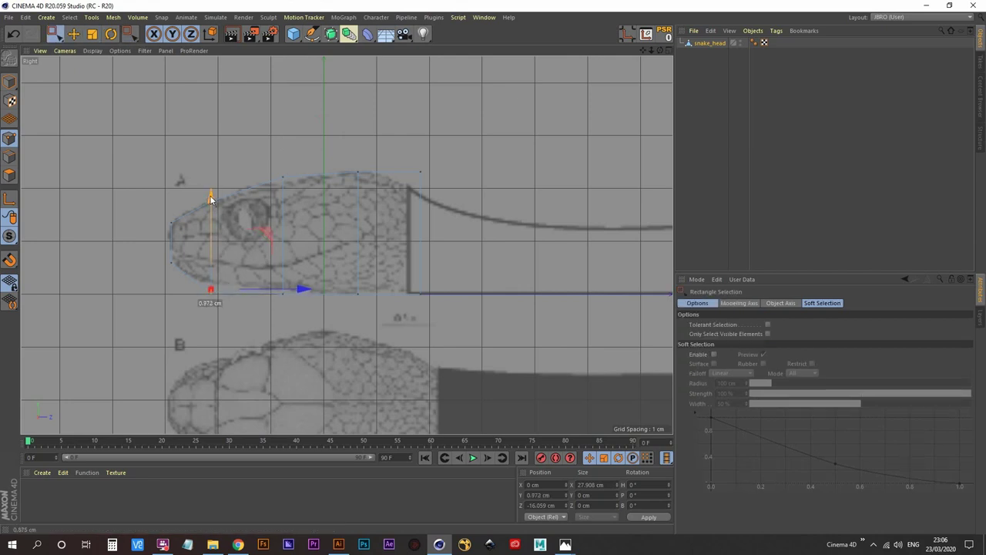
{"action": "left_click_drag", "start_coordinate": [276, 314], "coordinate": [366, 283]}
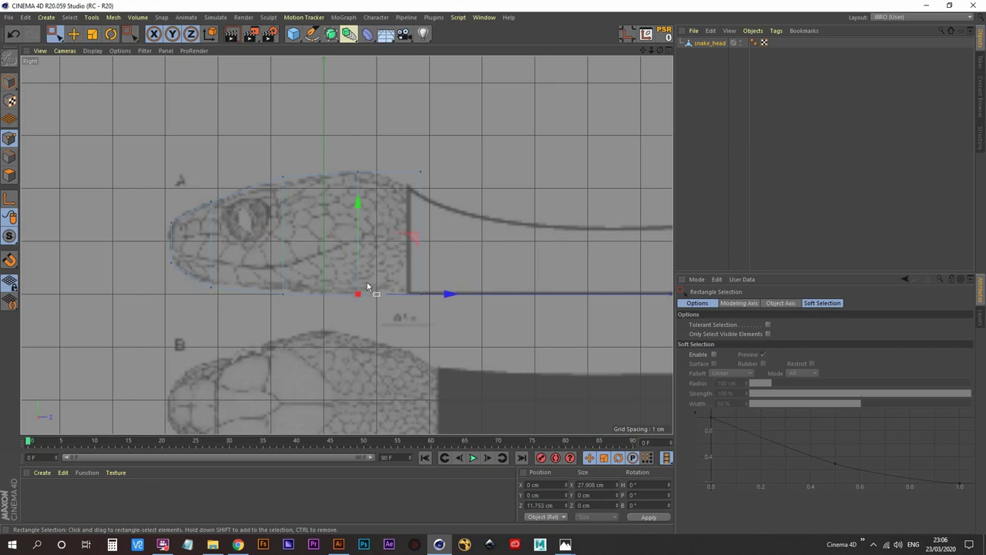
{"action": "left_click_drag", "start_coordinate": [358, 206], "coordinate": [359, 203]}
- Lower the upper points at the back of the head to about Y 19.4 cm to meet the neck outline
{"action": "left_click_drag", "start_coordinate": [407, 165], "coordinate": [451, 185]}
{"action": "key", "text": "t"}
{"action": "key", "text": "0"}
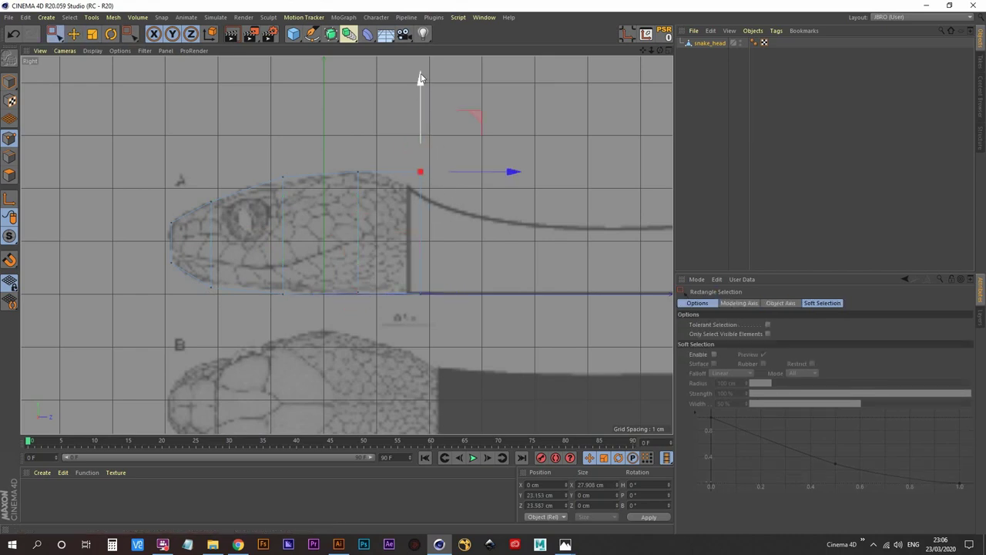
{"action": "left_click_drag", "start_coordinate": [420, 81], "coordinate": [420, 100]}
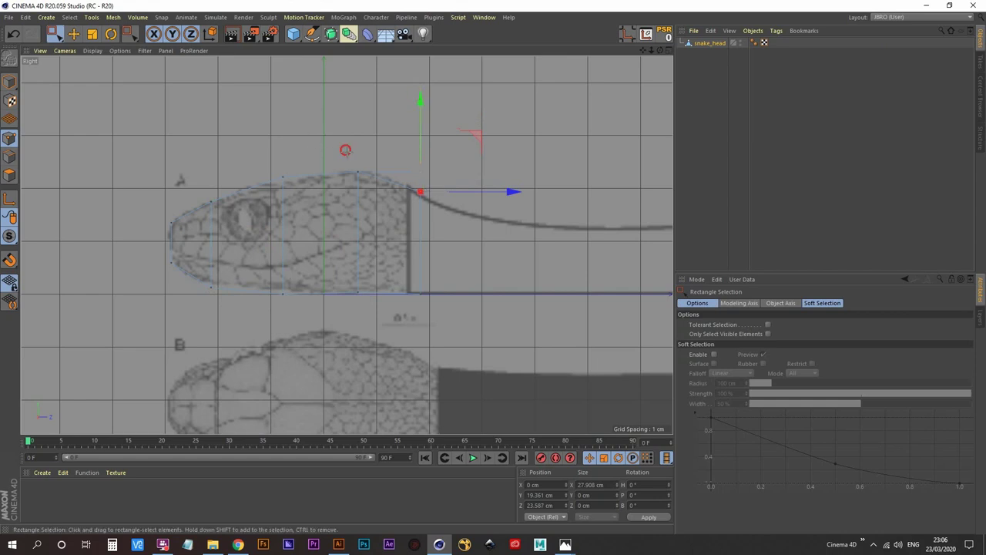
- Raise the crown's upper points to about Y 23.3 cm and the underside points in front of the eye to about Y 1.6 cm
{"action": "left_click_drag", "start_coordinate": [346, 151], "coordinate": [374, 165]}
{"action": "left_click_drag", "start_coordinate": [356, 82], "coordinate": [357, 79]}
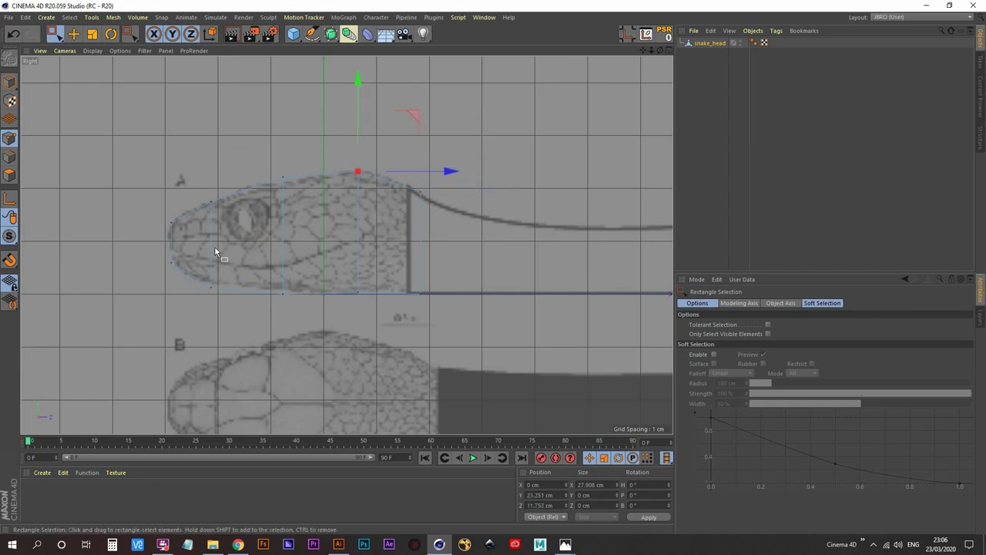
{"action": "left_click_drag", "start_coordinate": [197, 302], "coordinate": [198, 302]}
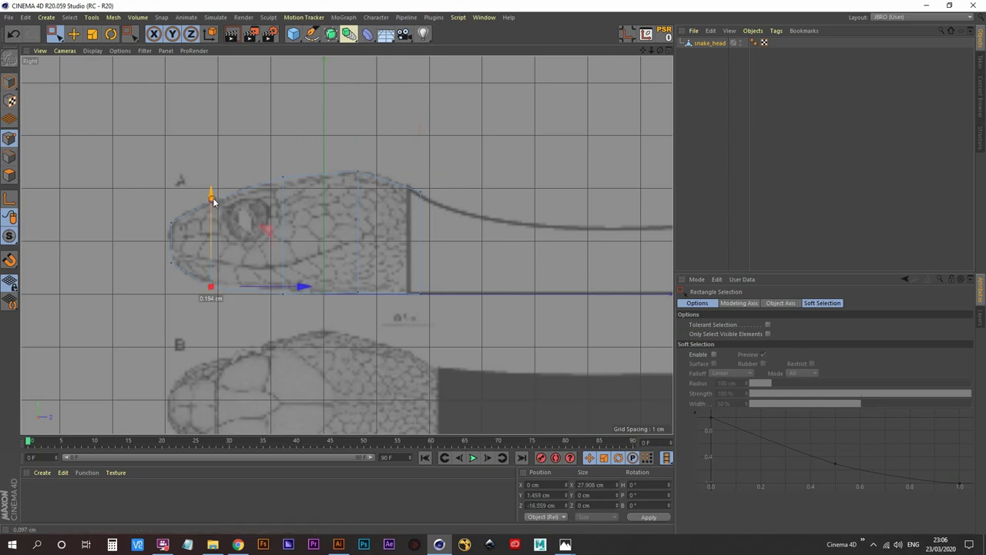
- Try to narrow the snout tip in the Top view by moving its +X points to about X 4.3 cm, and its -X points inward
{"action": "middle_click", "coordinate": [259, 146]}
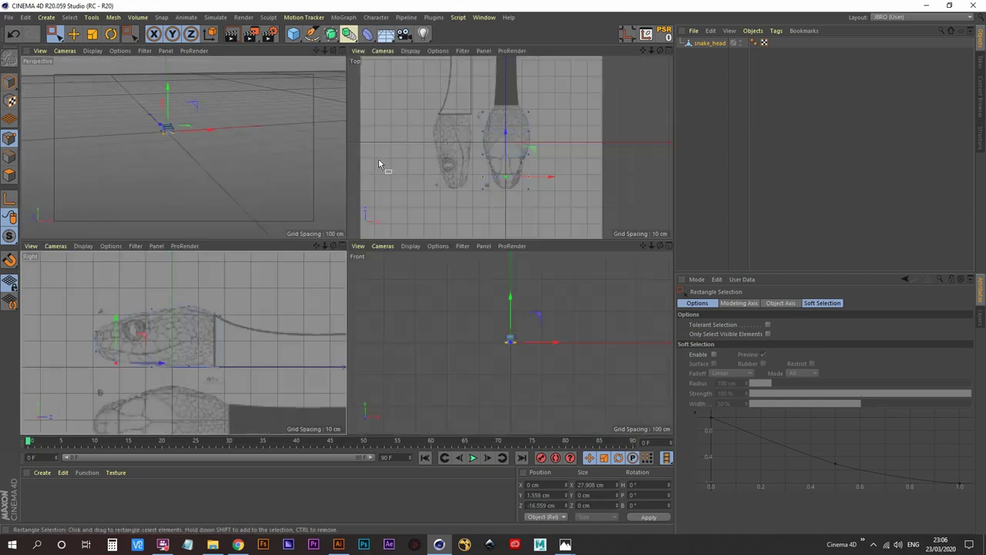
{"action": "middle_click", "coordinate": [441, 157]}
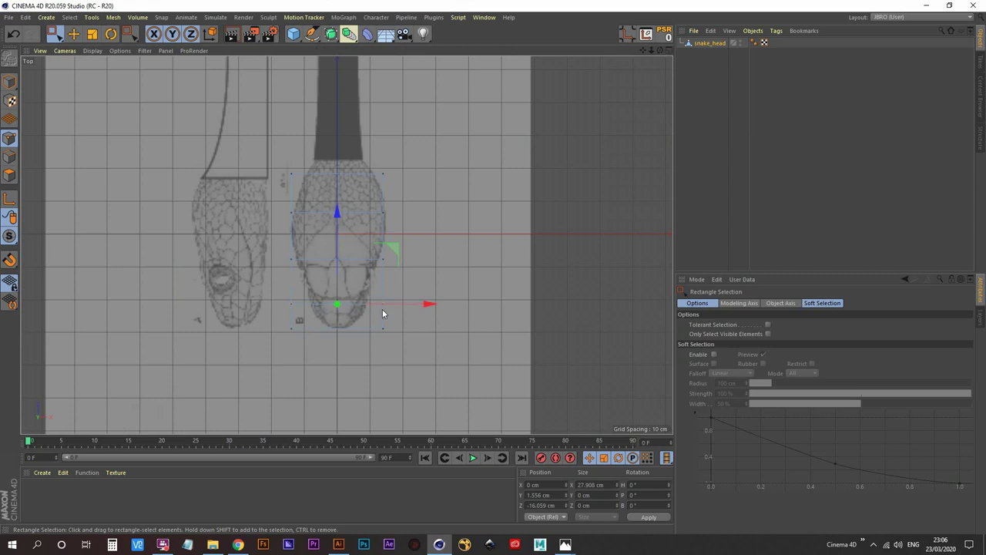
{"action": "scroll", "coordinate": [349, 334], "scroll_direction": "up", "scroll_amount": 2}
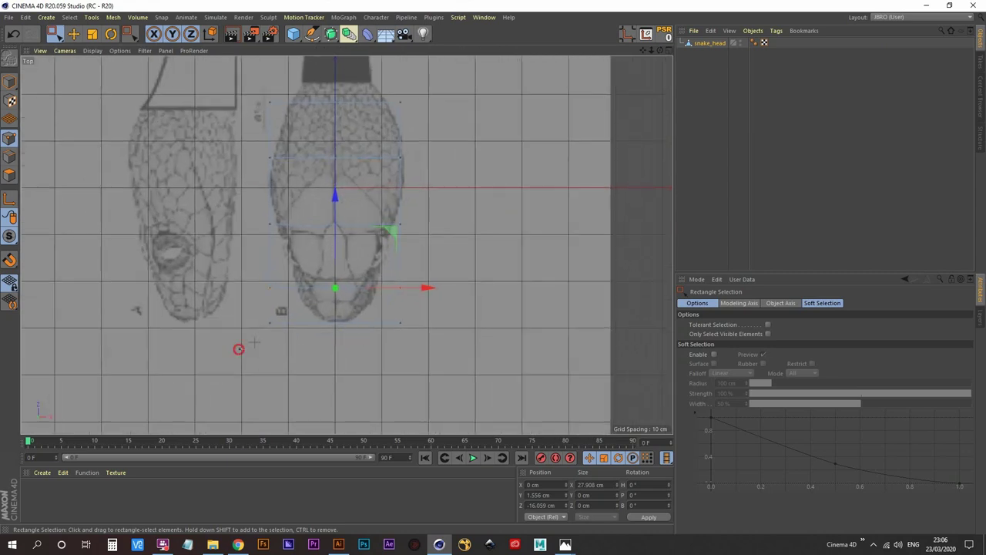
{"action": "left_click_drag", "start_coordinate": [239, 350], "coordinate": [453, 314]}
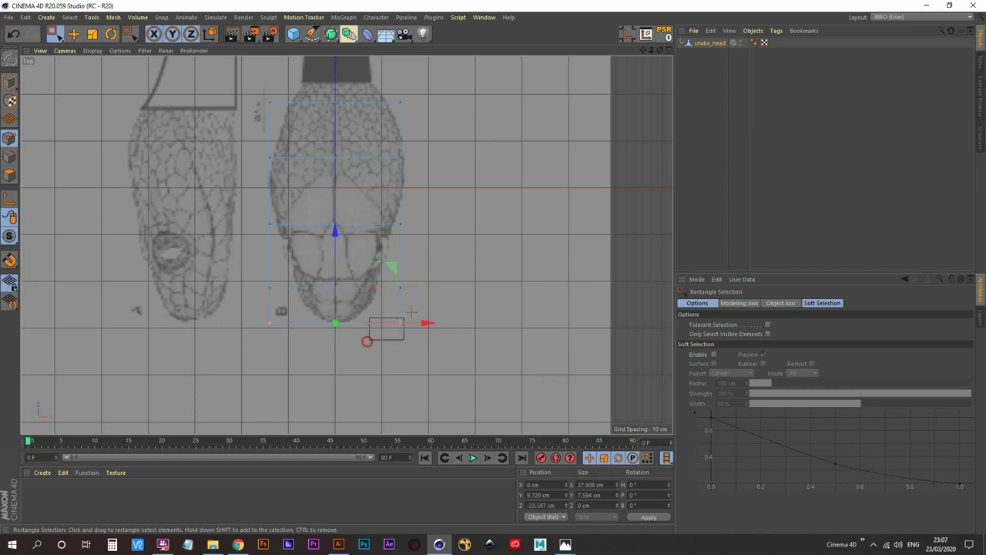
{"action": "left_click_drag", "start_coordinate": [369, 339], "coordinate": [370, 339]}
{"action": "left_click_drag", "start_coordinate": [494, 324], "coordinate": [448, 332]}
{"action": "left_click_drag", "start_coordinate": [253, 345], "coordinate": [278, 309]}
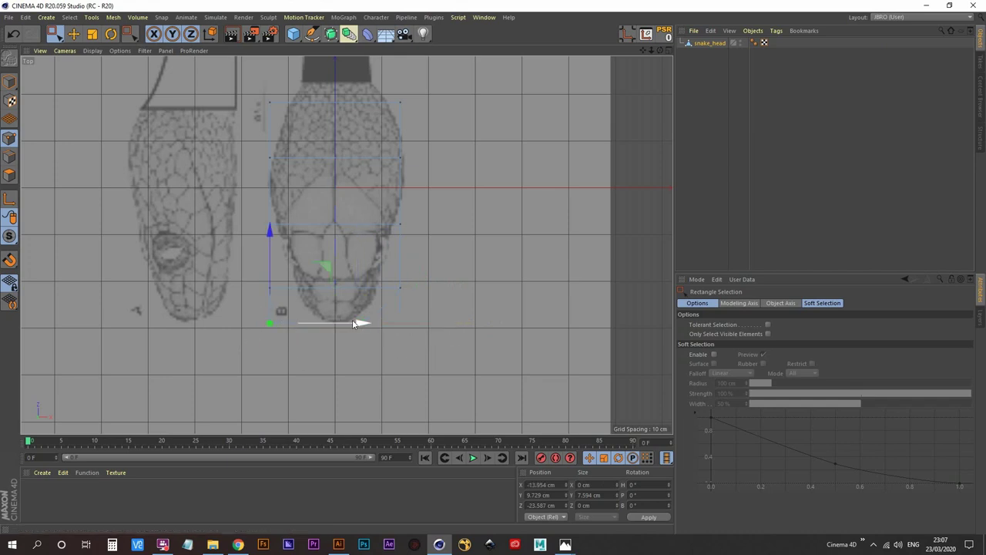
{"action": "left_click_drag", "start_coordinate": [363, 324], "coordinate": [394, 323]}
- Undo the inward moves of the snout tip points on both sides
{"action": "key", "text": "ctrl+z"}
{"action": "key", "text": "ctrl+z"}
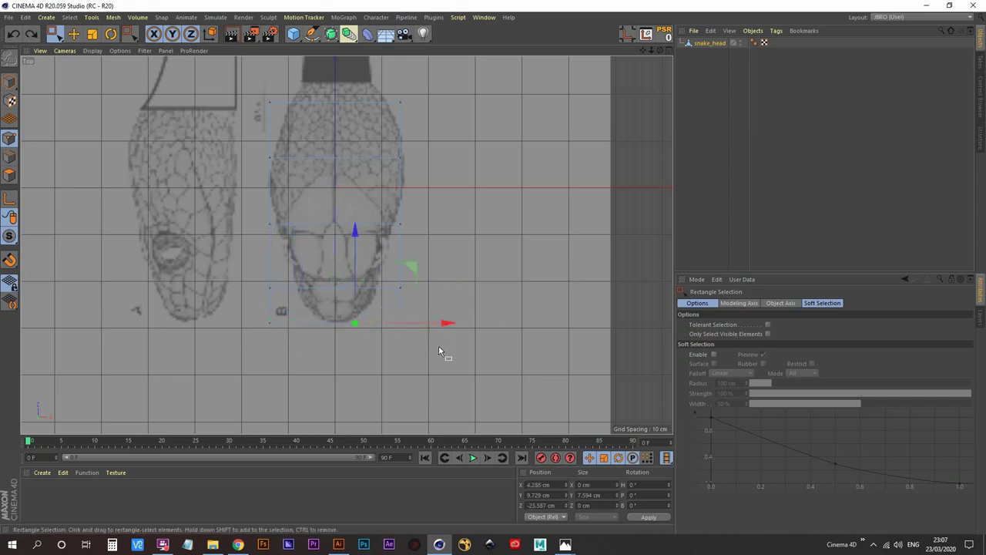
{"action": "key", "text": "ctrl+z"}
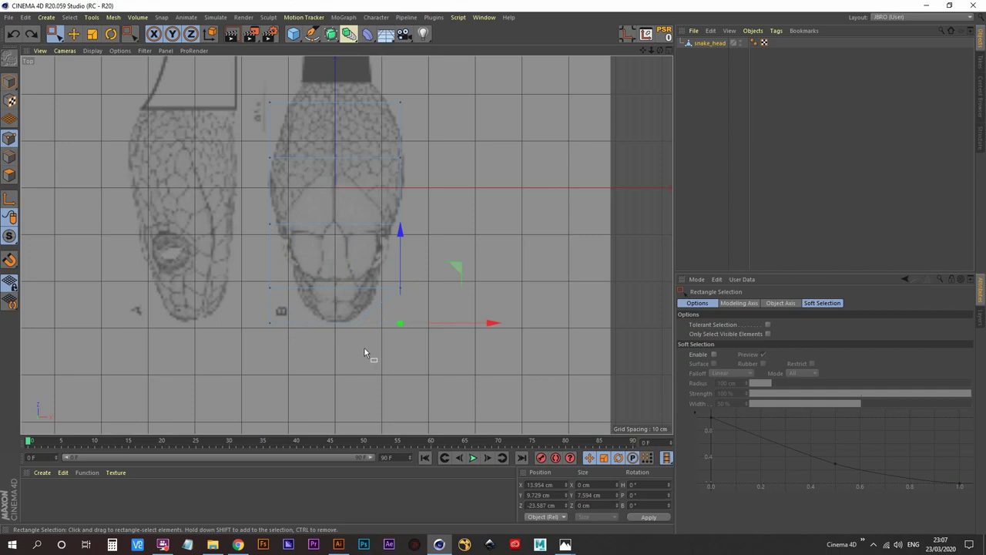
- Narrow the snout tip points symmetrically to about 4 cm wide along X in the Top view
{"action": "left_click", "coordinate": [59, 36]}
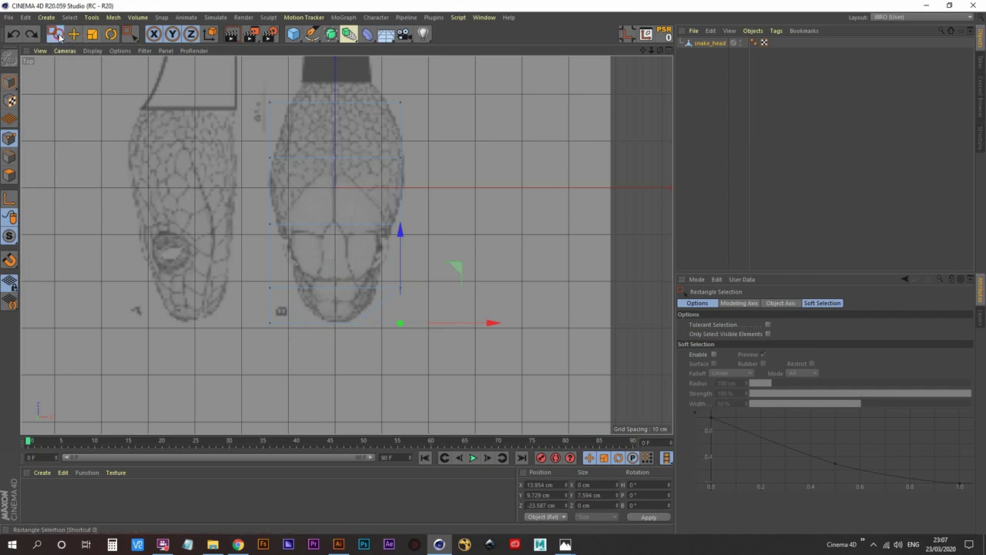
{"action": "left_click_drag", "start_coordinate": [235, 359], "coordinate": [467, 313]}
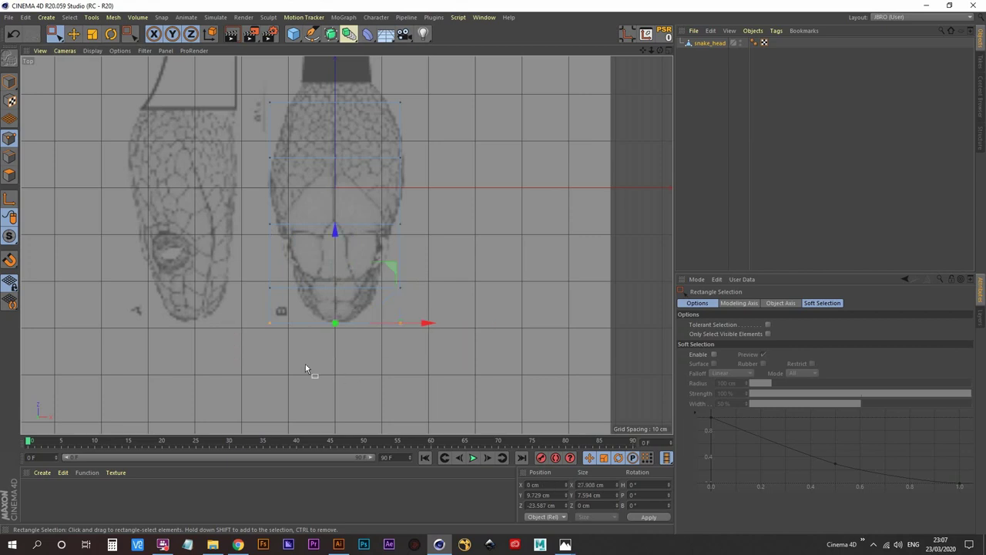
{"action": "left_click", "coordinate": [93, 35]}
{"action": "left_click_drag", "start_coordinate": [429, 324], "coordinate": [349, 351]}
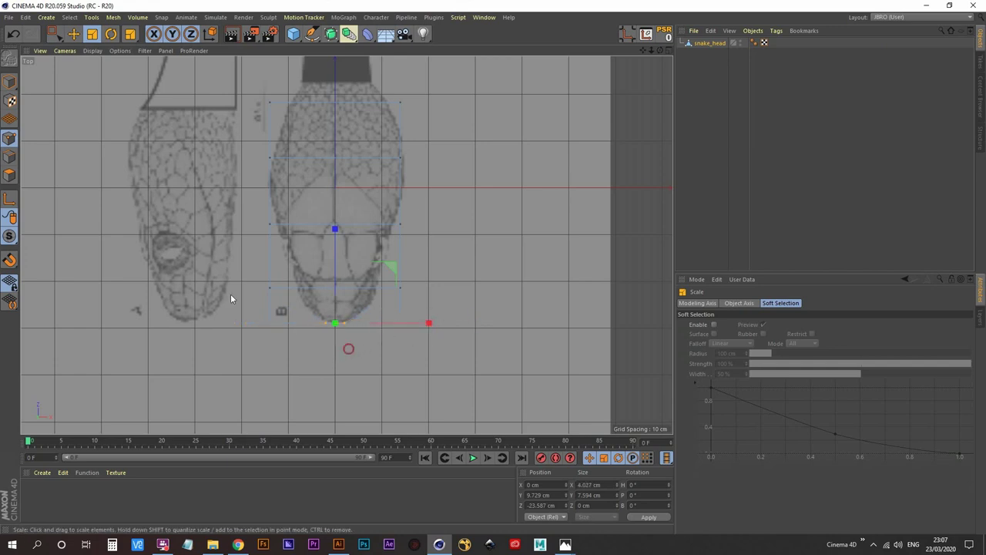
- Narrow the row of points just behind the snout tip to about 16.9 cm along X to match the outline
{"action": "key", "text": "0"}
{"action": "left_click_drag", "start_coordinate": [245, 277], "coordinate": [391, 303]}
{"action": "key", "text": "t"}
- Narrow the point row behind the eyes to the outline and widen the row at the head's broadest part to about 28.7 cm
{"action": "key", "text": "0"}
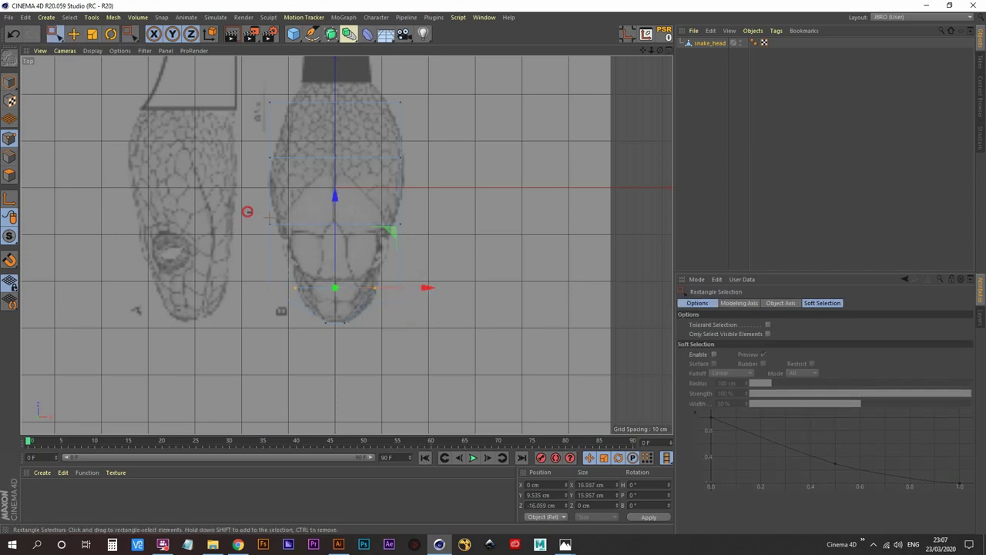
{"action": "left_click_drag", "start_coordinate": [248, 212], "coordinate": [420, 230]}
{"action": "key", "text": "t"}
{"action": "middle_click_drag", "start_coordinate": [269, 143], "coordinate": [265, 225], "text": "alt"}
{"action": "key", "text": "0"}
{"action": "mouse_move", "coordinate": [238, 231]}
{"action": "left_mouse_down"}
{"action": "mouse_move", "coordinate": [318, 249]}
{"action": "mouse_move", "coordinate": [238, 232]}
{"action": "left_mouse_up"}
{"action": "key", "text": "t"}
{"action": "left_click_drag", "start_coordinate": [427, 240], "coordinate": [429, 240]}
- Narrow the rearmost row of head points to about 21.7 cm along X toward the neck outline
{"action": "key", "text": "0"}
{"action": "left_click_drag", "start_coordinate": [236, 171], "coordinate": [426, 220]}
{"action": "key", "text": "t"}
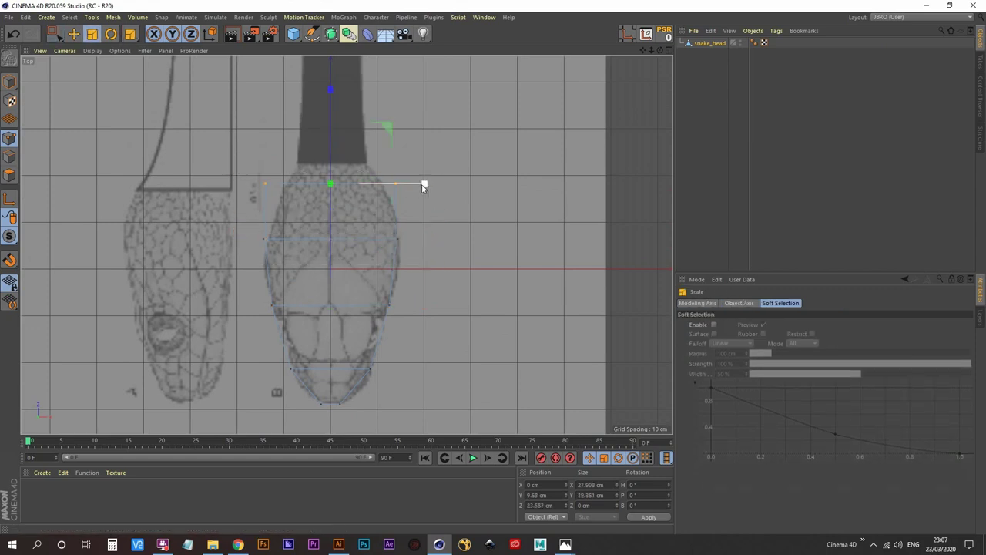
{"action": "left_click_drag", "start_coordinate": [422, 185], "coordinate": [405, 191]}
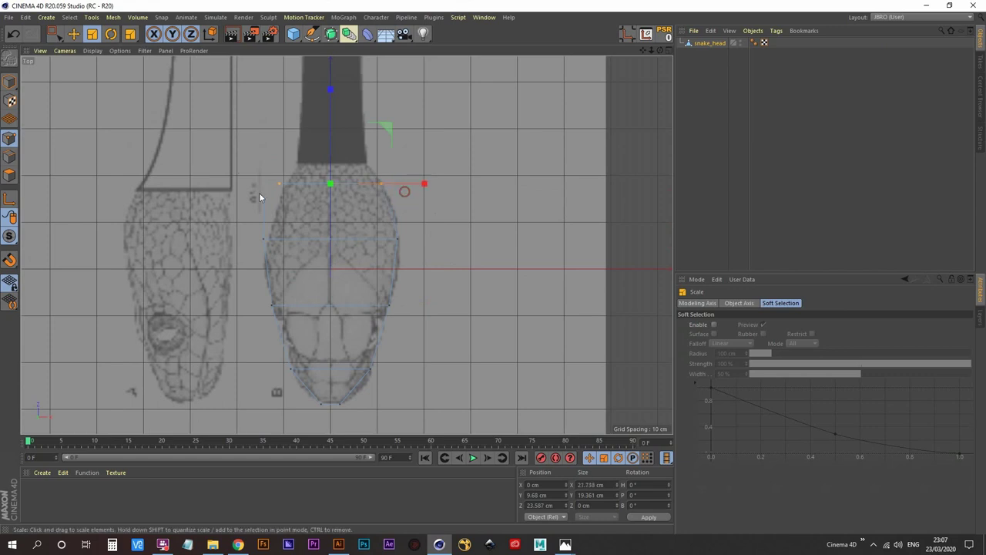
- Put snake_head inside a Subdivision Surface, working in the Perspective view
{"action": "middle_click", "coordinate": [530, 243]}
{"action": "middle_click", "coordinate": [256, 195]}
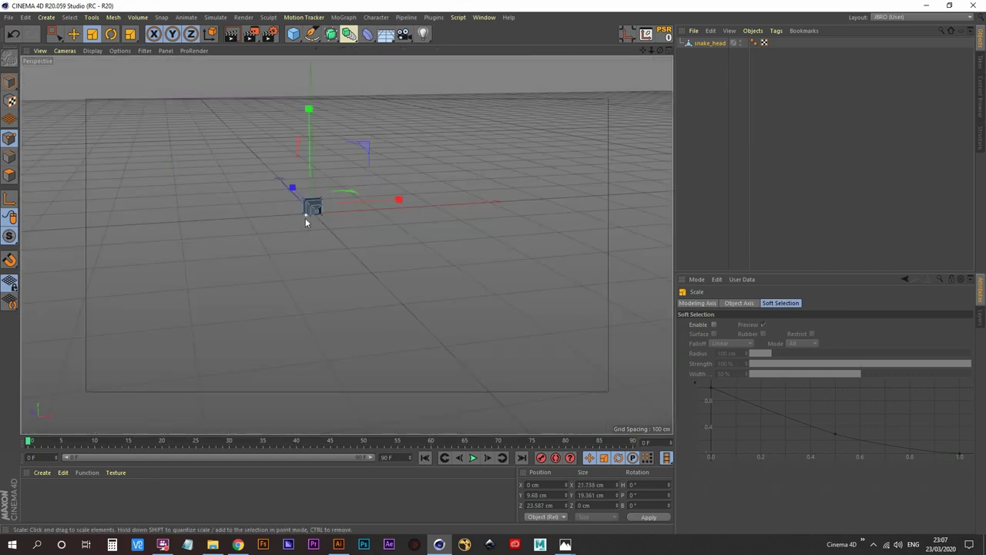
{"action": "left_click_drag", "start_coordinate": [306, 221], "coordinate": [277, 339], "text": "alt"}
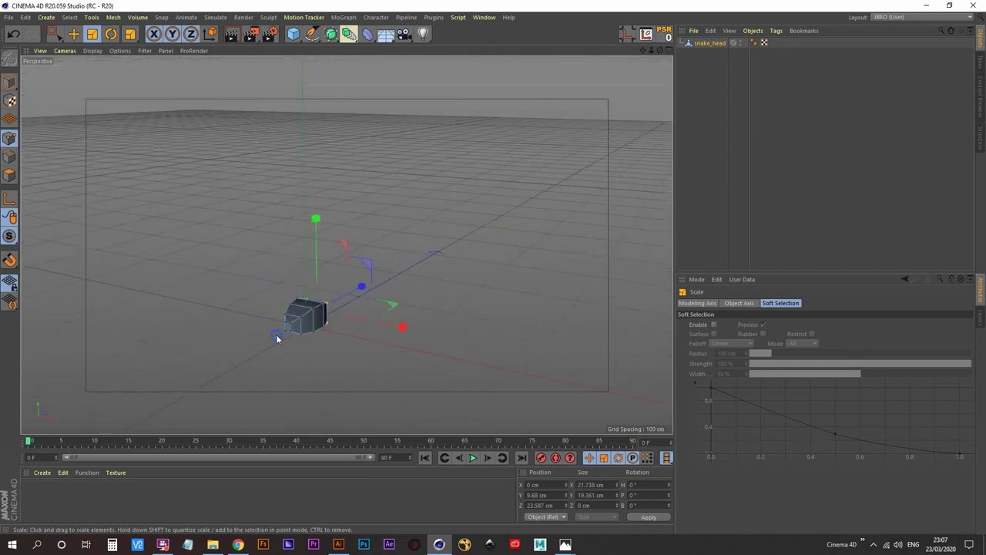
{"action": "right_click_drag", "start_coordinate": [277, 335], "coordinate": [341, 266], "text": "alt"}
{"action": "left_click_drag", "start_coordinate": [350, 279], "coordinate": [276, 276], "text": "alt"}
{"action": "left_click_drag", "start_coordinate": [342, 252], "coordinate": [353, 283], "text": "alt"}
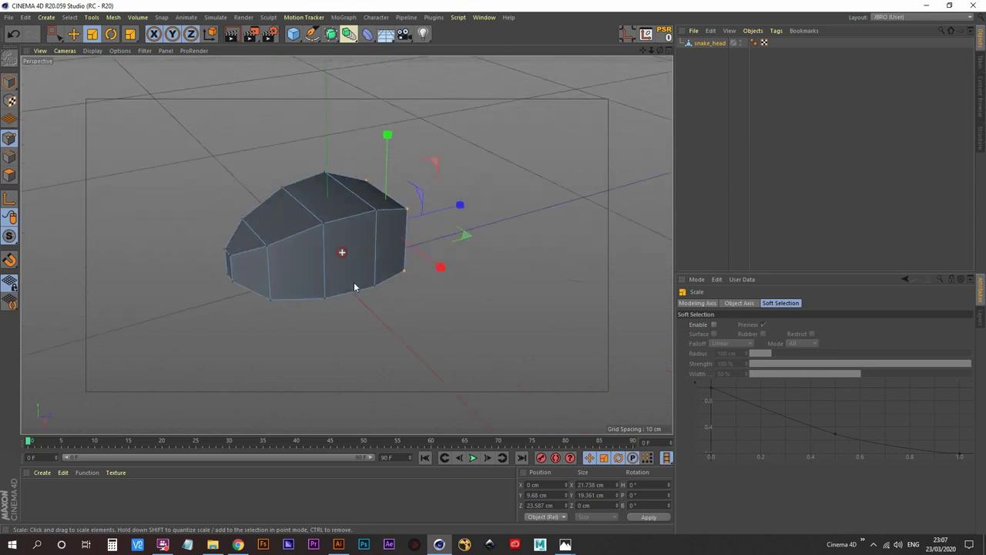
{"action": "left_click", "coordinate": [709, 77]}
{"action": "left_click", "coordinate": [707, 44]}
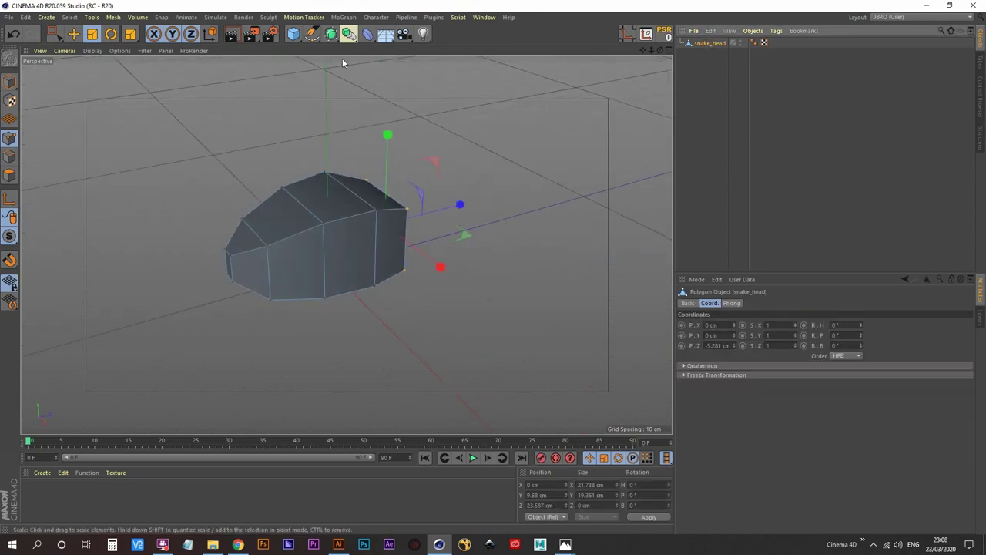
{"action": "left_click_drag", "start_coordinate": [331, 37], "coordinate": [332, 45]}
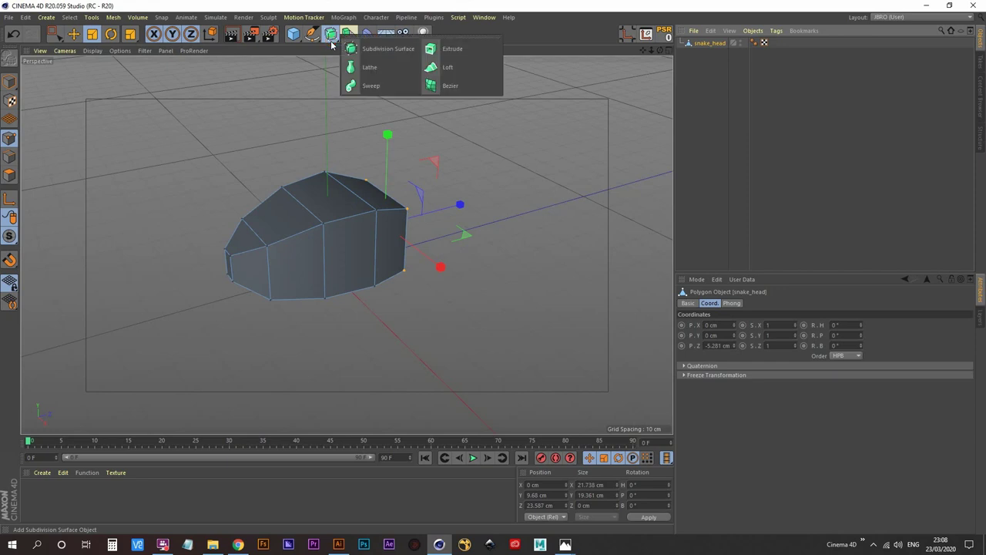
{"action": "left_click", "coordinate": [390, 50], "text": "alt"}
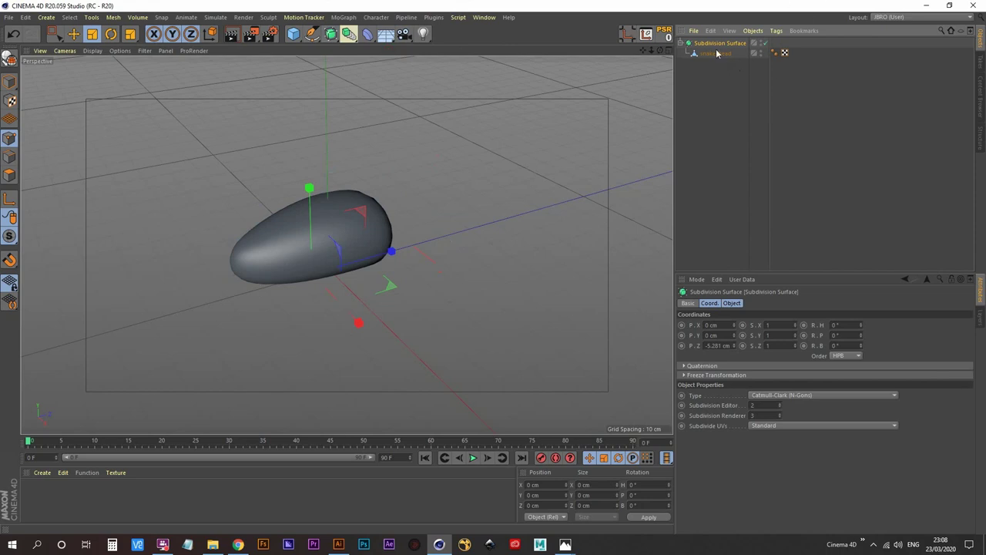
- Display the viewport shading with lines and select snake_head to check its edges on the smoothed head from several sides
{"action": "left_click_drag", "start_coordinate": [326, 218], "coordinate": [312, 203], "text": "alt"}
{"action": "right_click_drag", "start_coordinate": [319, 212], "coordinate": [329, 207], "text": "alt"}
{"action": "right_click_drag", "start_coordinate": [348, 244], "coordinate": [375, 196], "text": "alt"}
{"action": "left_click_drag", "start_coordinate": [355, 204], "coordinate": [386, 247], "text": "alt"}
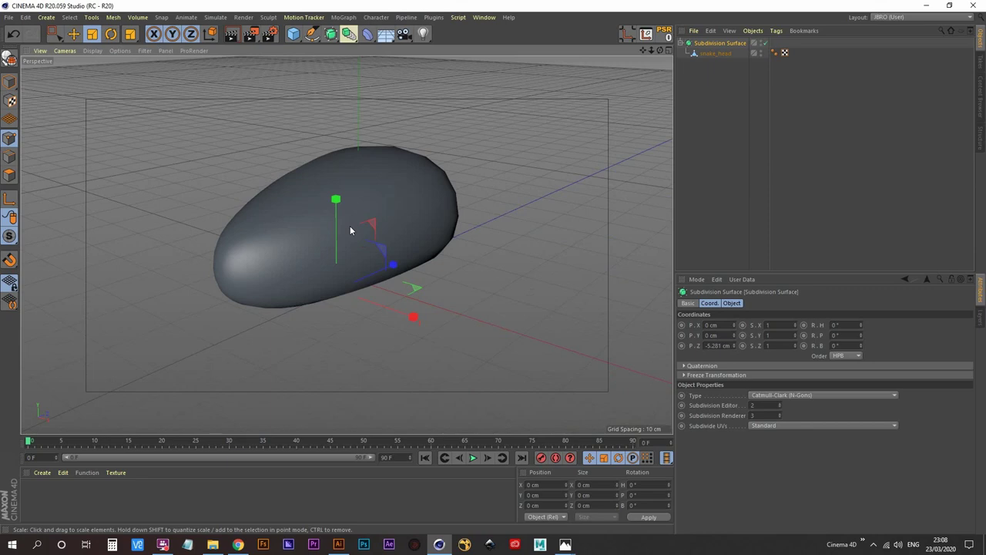
{"action": "key", "text": "n"}
{"action": "key", "text": "b"}
{"action": "middle_click_drag", "start_coordinate": [350, 226], "coordinate": [349, 241], "text": "alt"}
{"action": "left_click", "coordinate": [713, 54]}
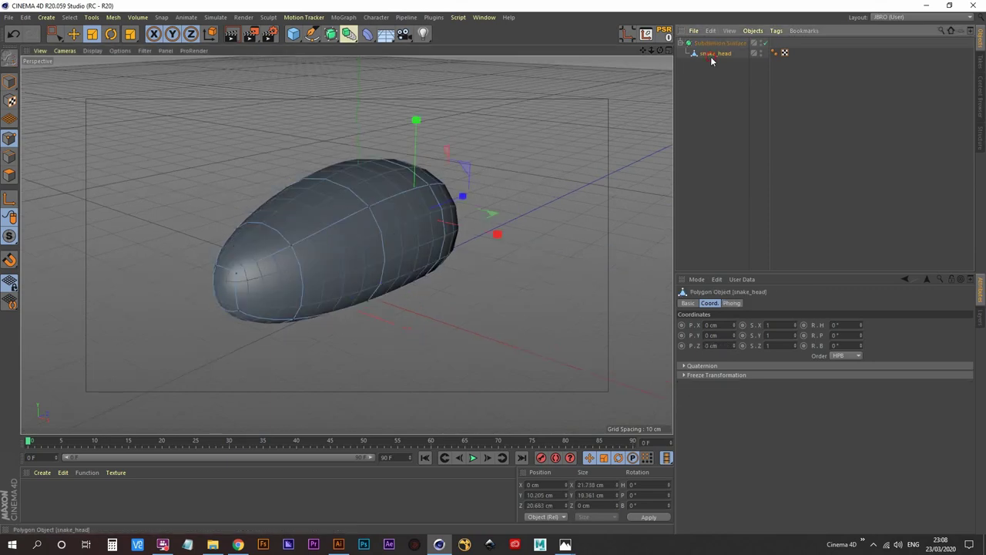
{"action": "left_click_drag", "start_coordinate": [328, 239], "coordinate": [370, 198], "text": "alt"}
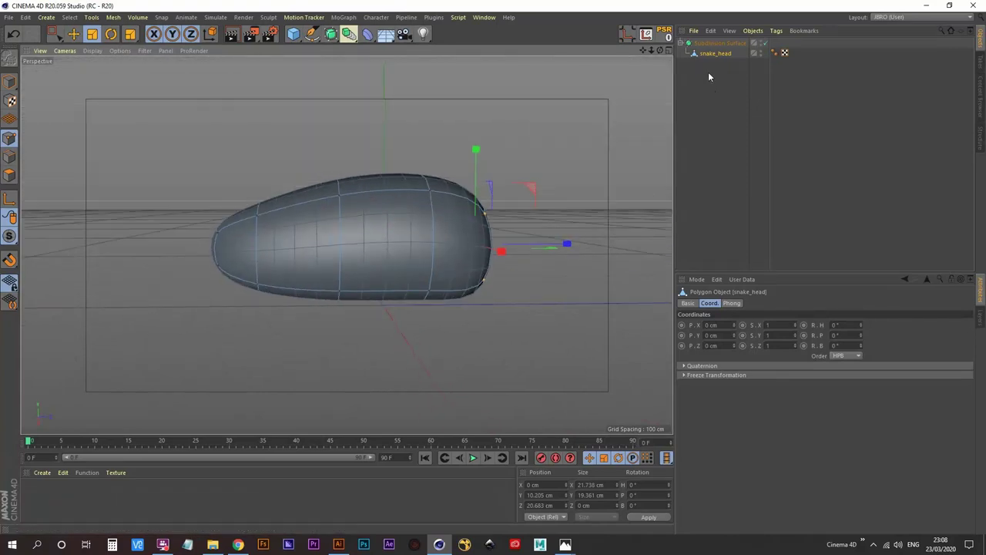
{"action": "left_click_drag", "start_coordinate": [432, 247], "coordinate": [320, 264], "text": "alt"}
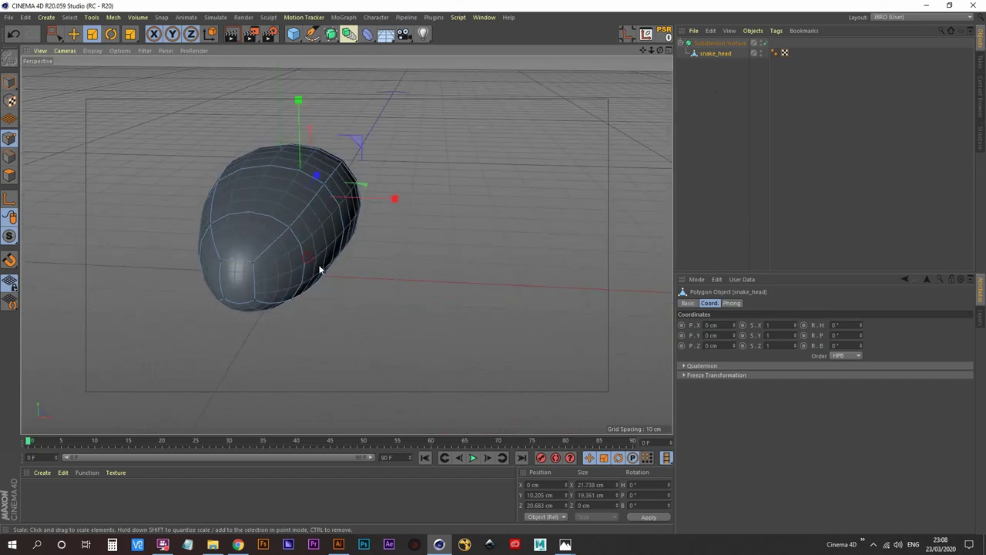
- Switch off the Subdivision Surface and add a lengthwise loop cut at 50% down the middle of the head
{"action": "left_click", "coordinate": [765, 43]}
{"action": "left_click_drag", "start_coordinate": [376, 252], "coordinate": [392, 223], "text": "alt"}
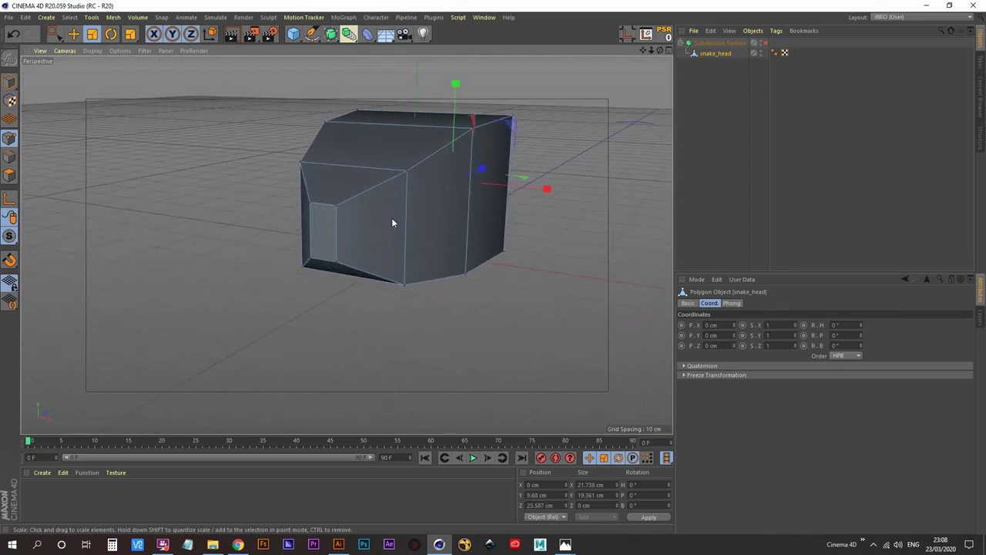
{"action": "key", "text": "k"}
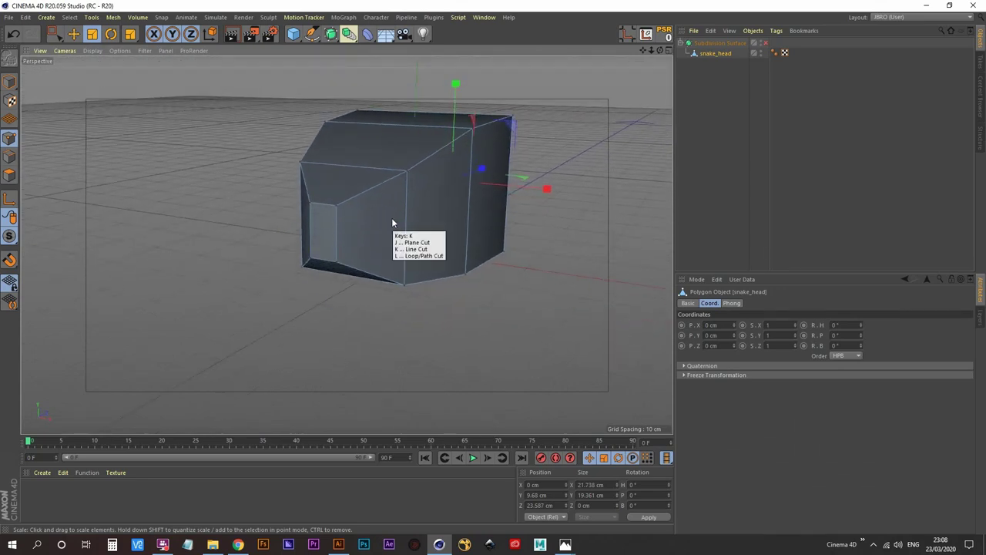
{"action": "key", "text": "l"}
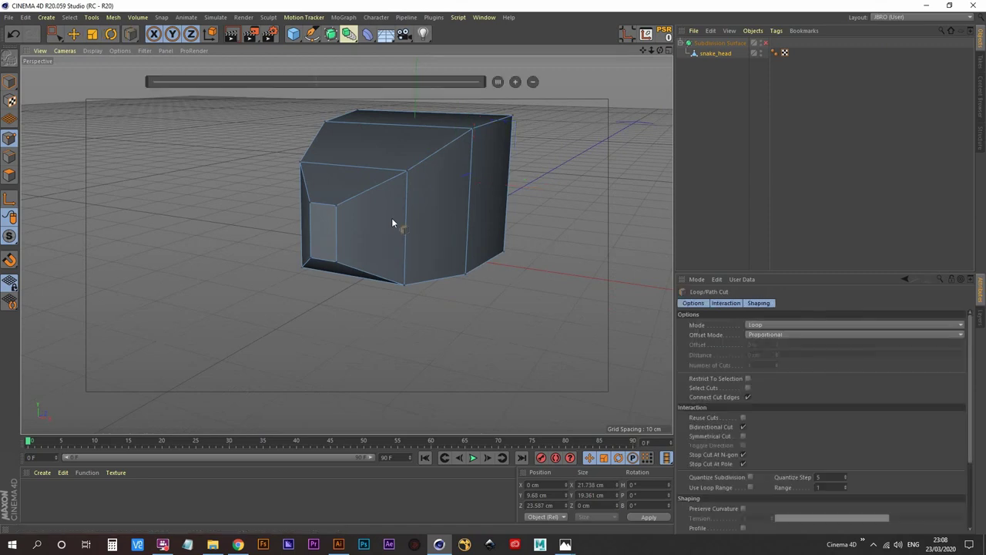
{"action": "middle_click_drag", "start_coordinate": [351, 228], "coordinate": [375, 254], "text": "alt"}
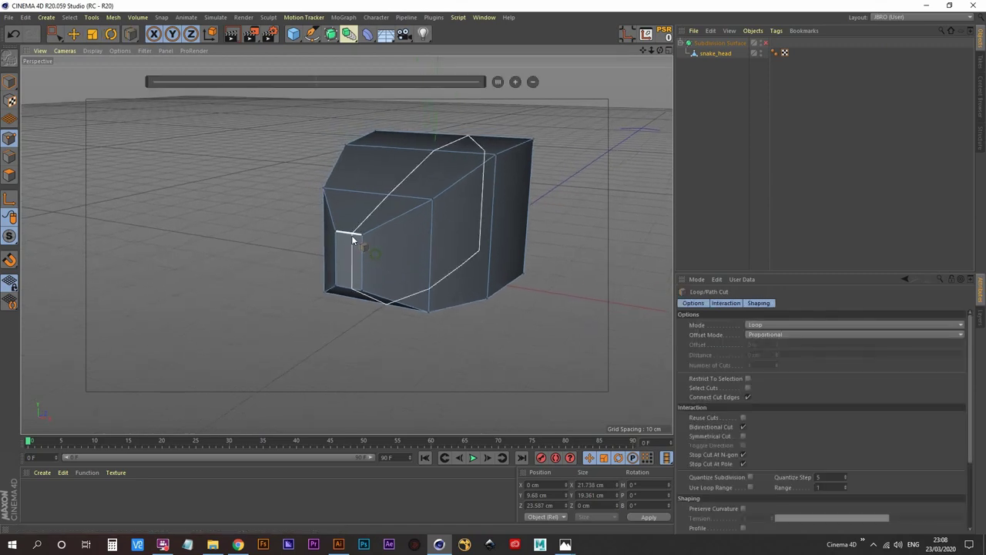
{"action": "left_click_drag", "start_coordinate": [353, 240], "coordinate": [361, 260], "text": "alt"}
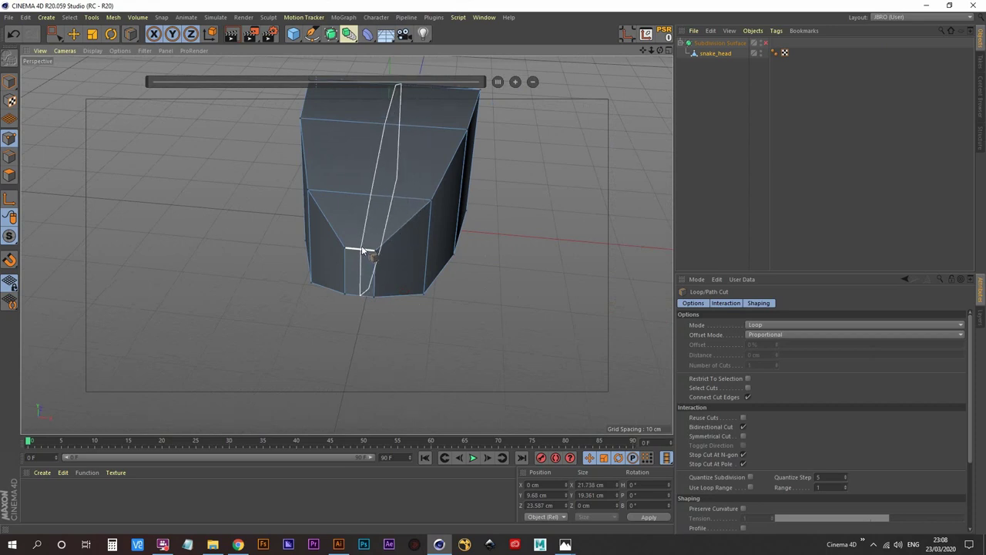
{"action": "left_click_drag", "start_coordinate": [365, 249], "coordinate": [313, 322], "text": "alt"}
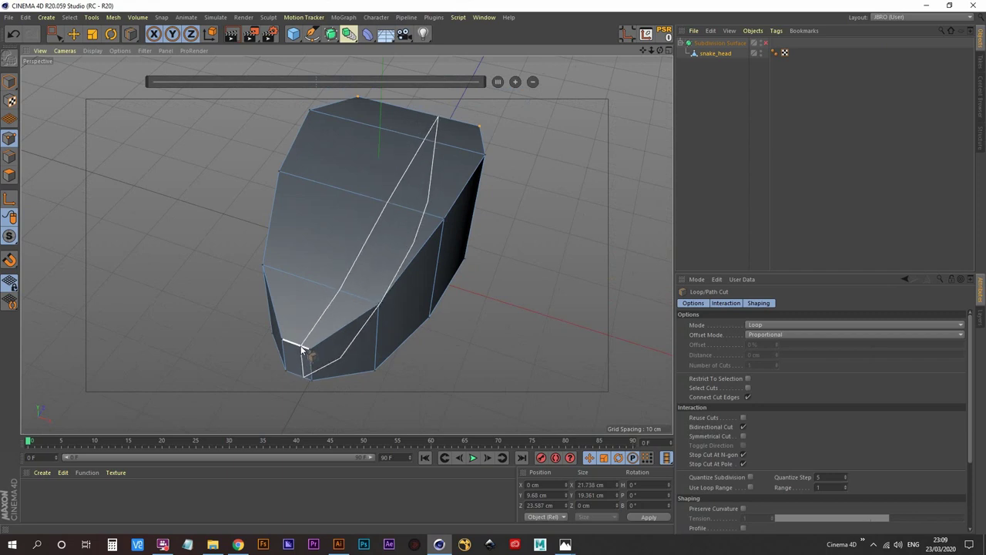
{"action": "left_click", "coordinate": [301, 348]}
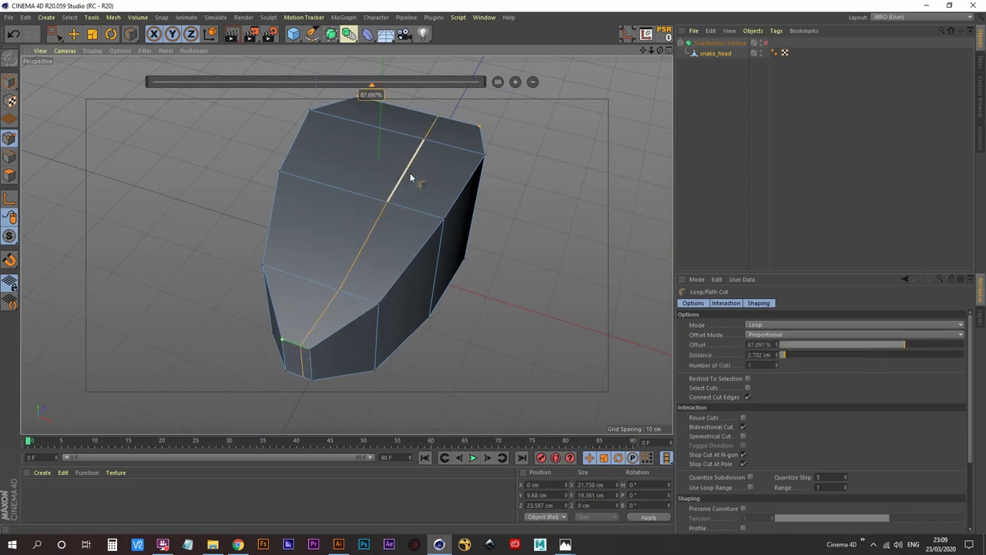
{"action": "left_click", "coordinate": [498, 83]}
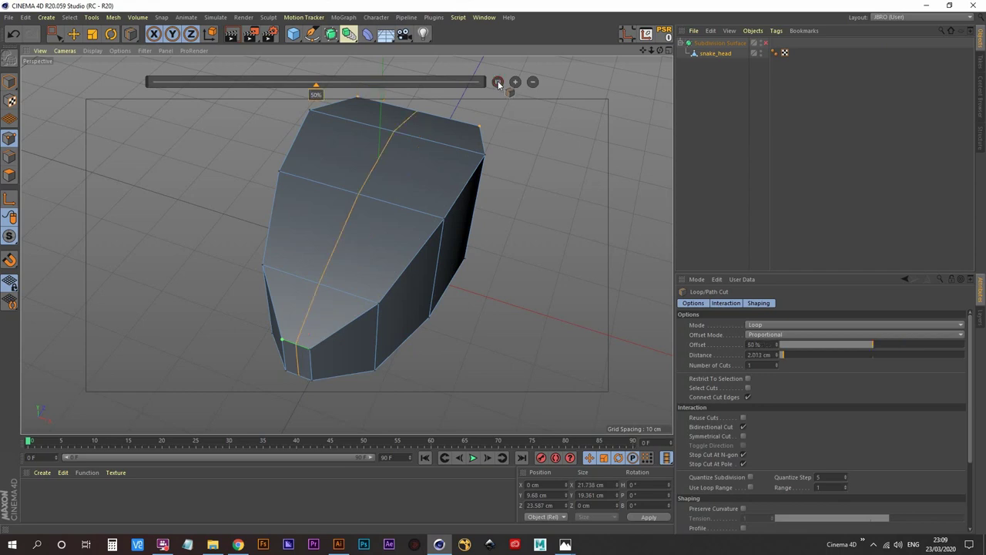
- Add a horizontal loop cut at 50% around the sides and snout of the head
{"action": "left_click_drag", "start_coordinate": [367, 204], "coordinate": [400, 265], "text": "alt"}
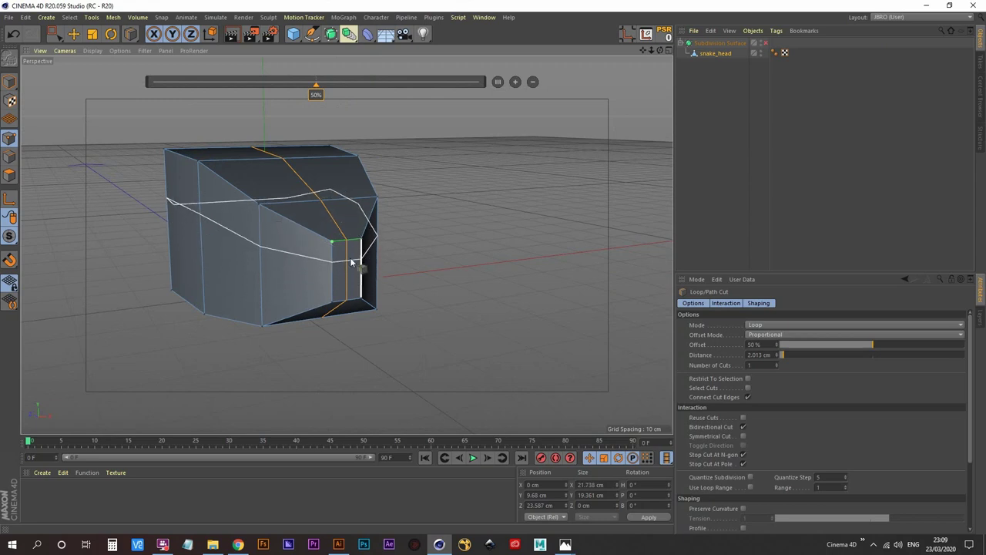
{"action": "left_click", "coordinate": [259, 274]}
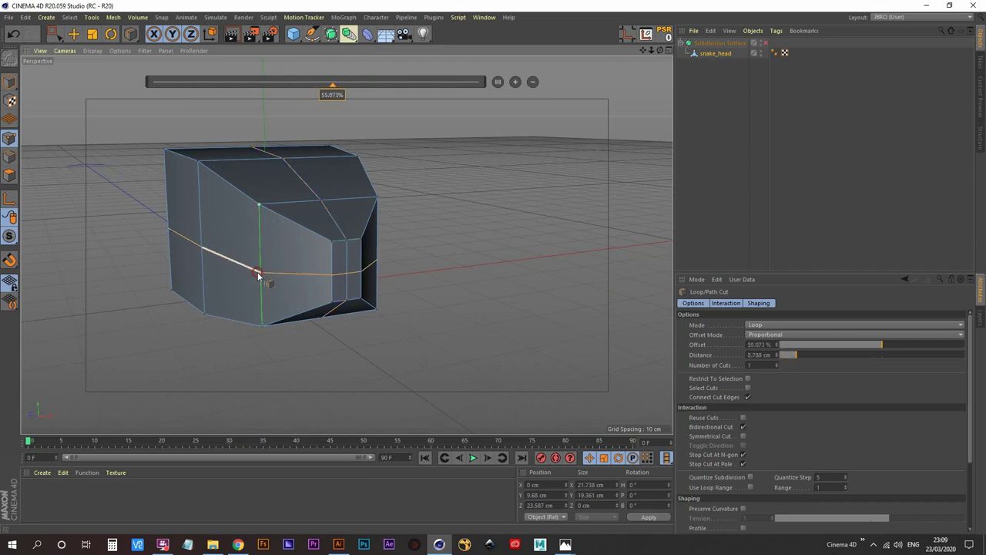
{"action": "left_click", "coordinate": [498, 82]}
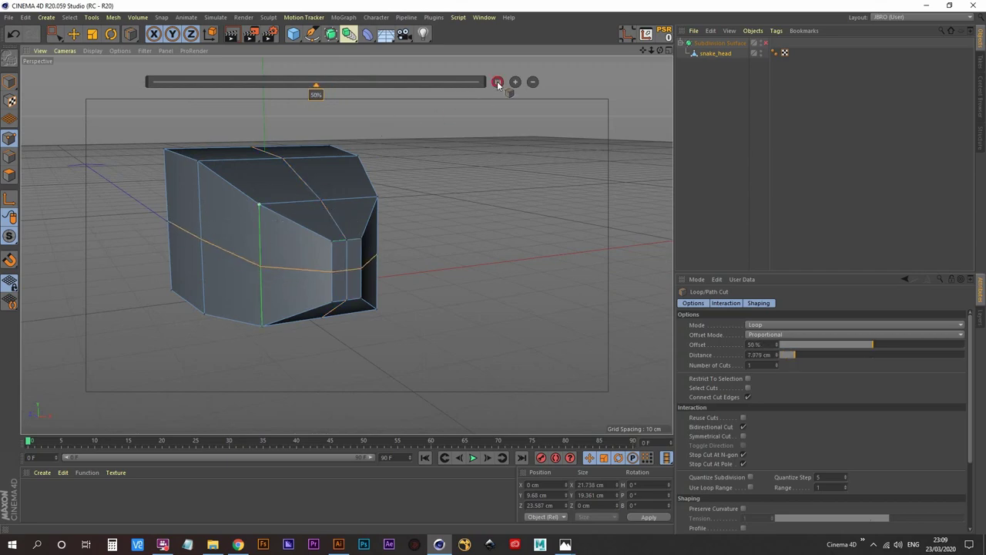
- Select the horizontal middle edge loop, widen it to about 39 cm along X, and switch the Subdivision Surface back on
{"action": "left_click_drag", "start_coordinate": [387, 222], "coordinate": [378, 291], "text": "alt"}
{"action": "left_click_drag", "start_coordinate": [261, 271], "coordinate": [336, 250], "text": "alt"}
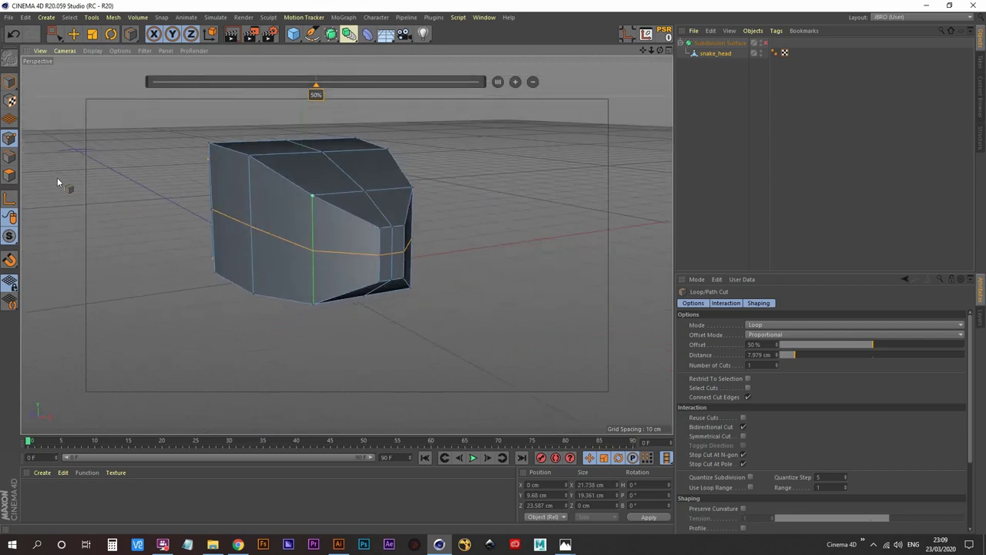
{"action": "left_click", "coordinate": [10, 158]}
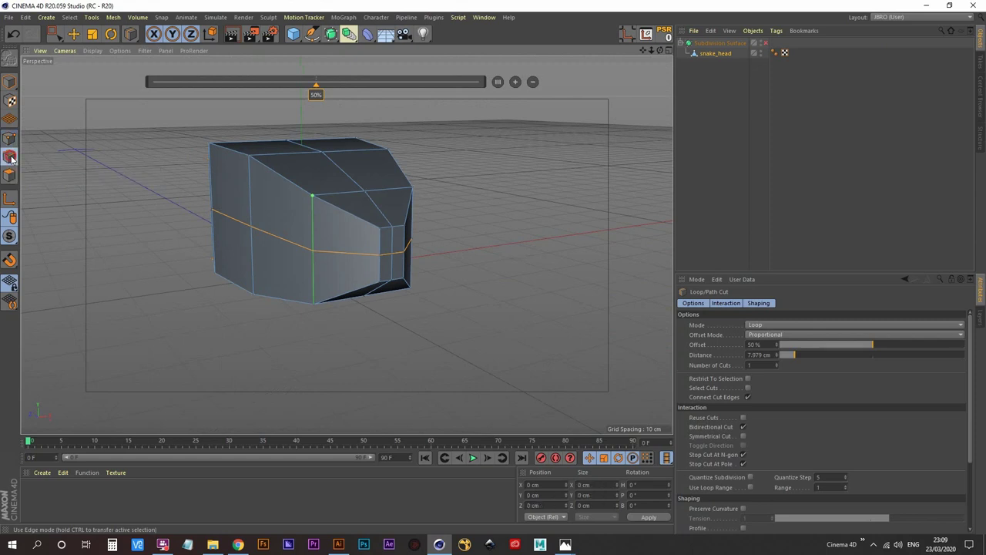
{"action": "left_click_drag", "start_coordinate": [222, 254], "coordinate": [204, 274], "text": "alt"}
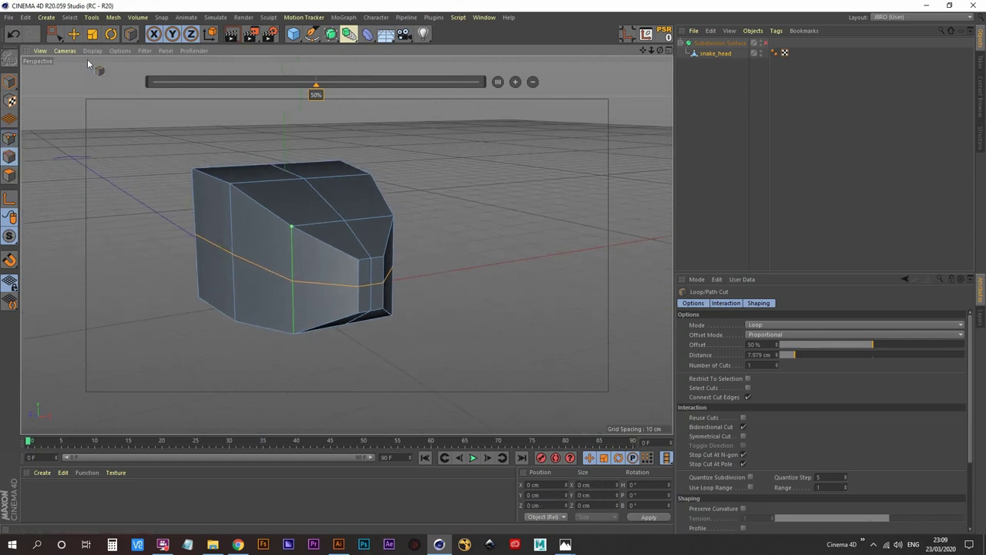
{"action": "left_click", "coordinate": [92, 34]}
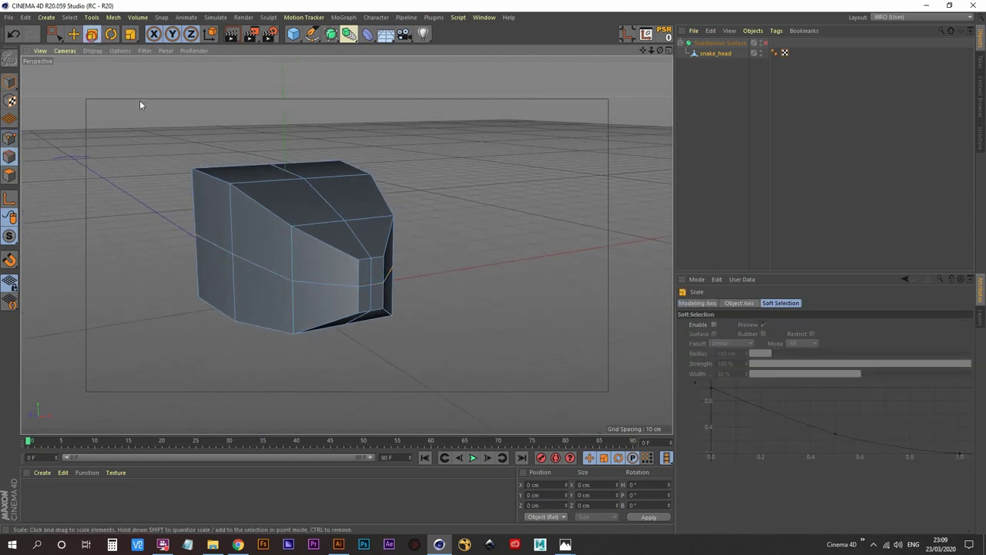
{"action": "left_click_drag", "start_coordinate": [140, 101], "coordinate": [446, 231], "text": "alt"}
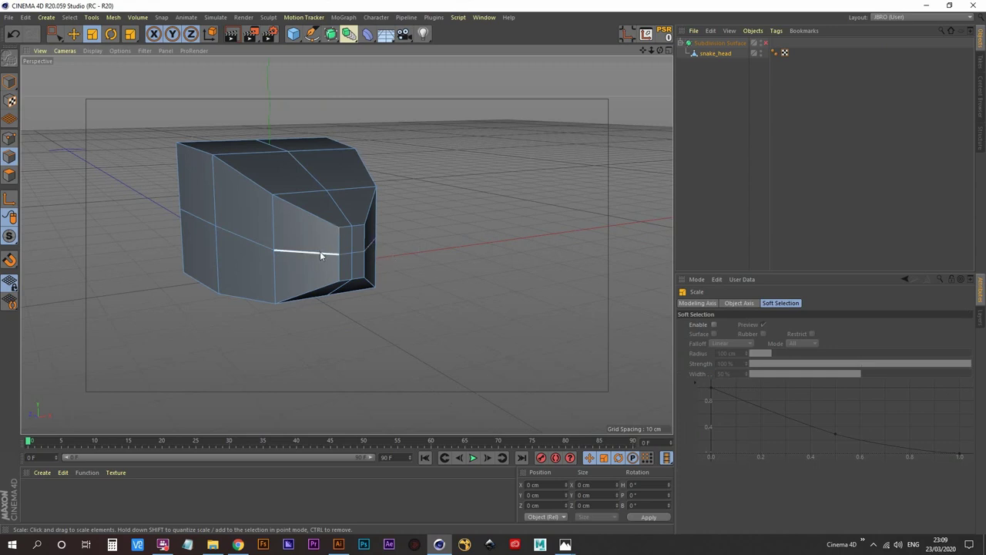
{"action": "key", "text": "u"}
{"action": "key", "text": "l"}
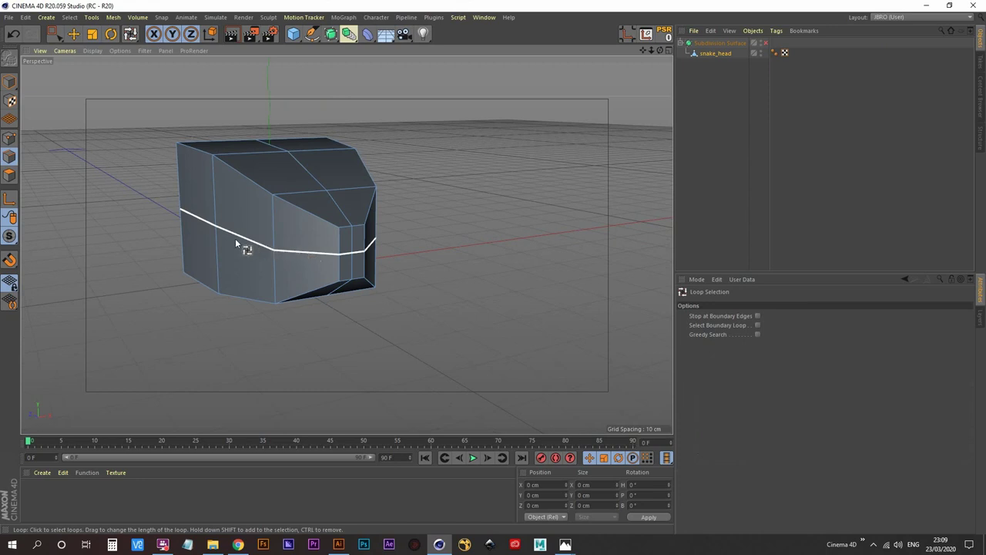
{"action": "left_click", "coordinate": [307, 253]}
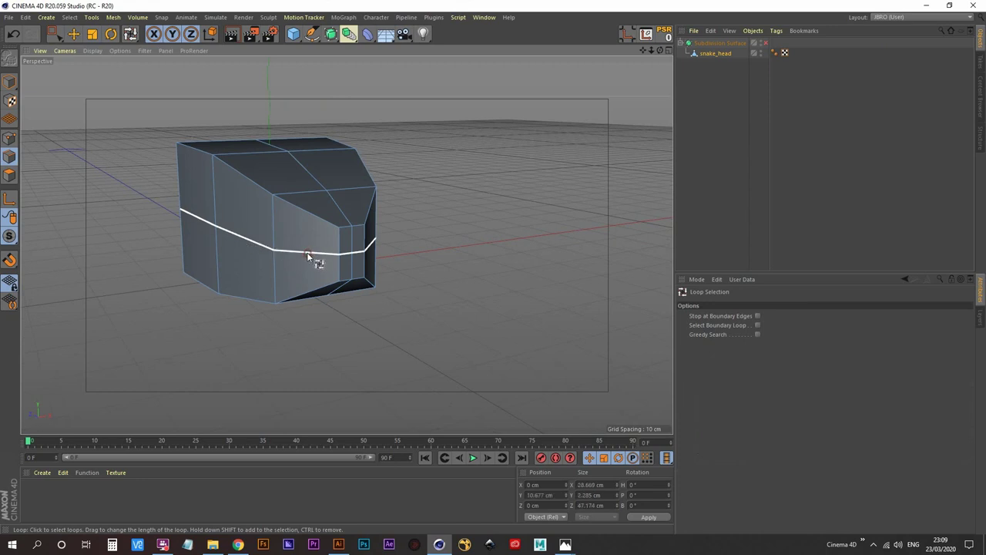
{"action": "left_click", "coordinate": [93, 34]}
{"action": "left_click_drag", "start_coordinate": [126, 101], "coordinate": [464, 217], "text": "alt"}
{"action": "left_click", "coordinate": [766, 43]}
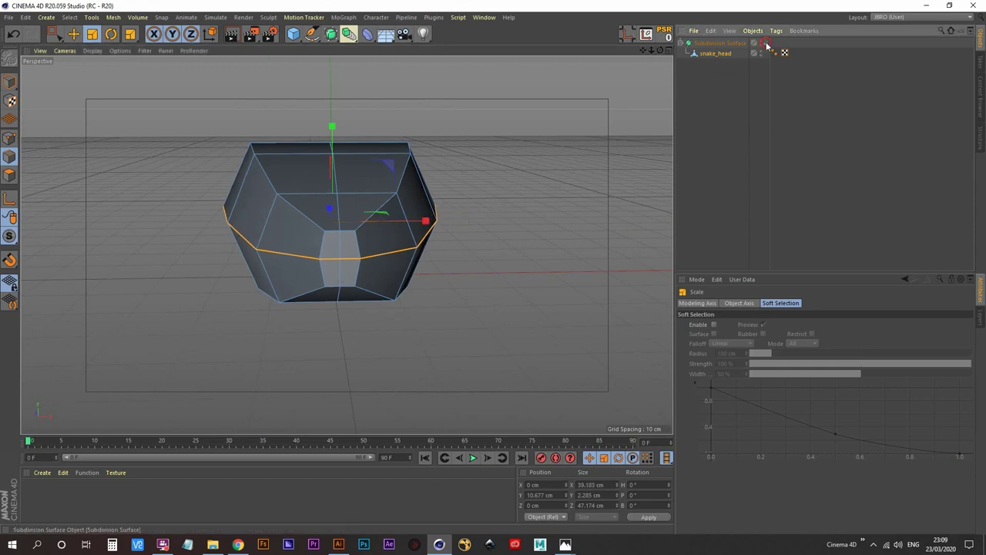
- Switch off the Subdivision Surface and deselect the head to view its unsmoothed shape from the side
{"action": "mouse_move", "coordinate": [386, 209]}
{"action": "left_mouse_down", "text": "alt"}
{"action": "mouse_move", "coordinate": [373, 216]}
{"action": "mouse_move", "coordinate": [307, 204]}
{"action": "mouse_move", "coordinate": [389, 204]}
{"action": "left_mouse_up", "text": "alt"}
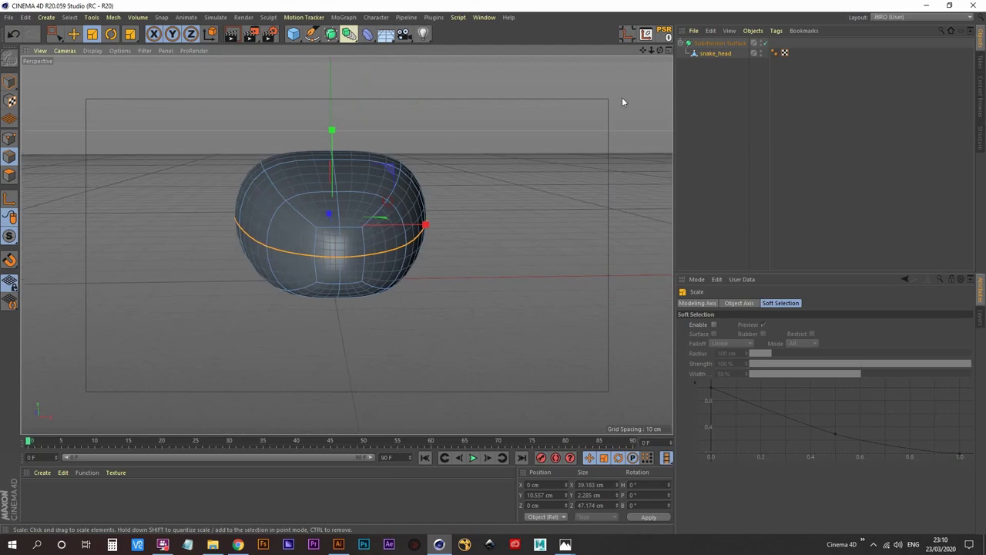
{"action": "left_click", "coordinate": [765, 43]}
{"action": "left_click_drag", "start_coordinate": [362, 225], "coordinate": [575, 188], "text": "alt"}
{"action": "left_click", "coordinate": [712, 94]}
{"action": "left_click_drag", "start_coordinate": [671, 147], "coordinate": [362, 220], "text": "alt"}
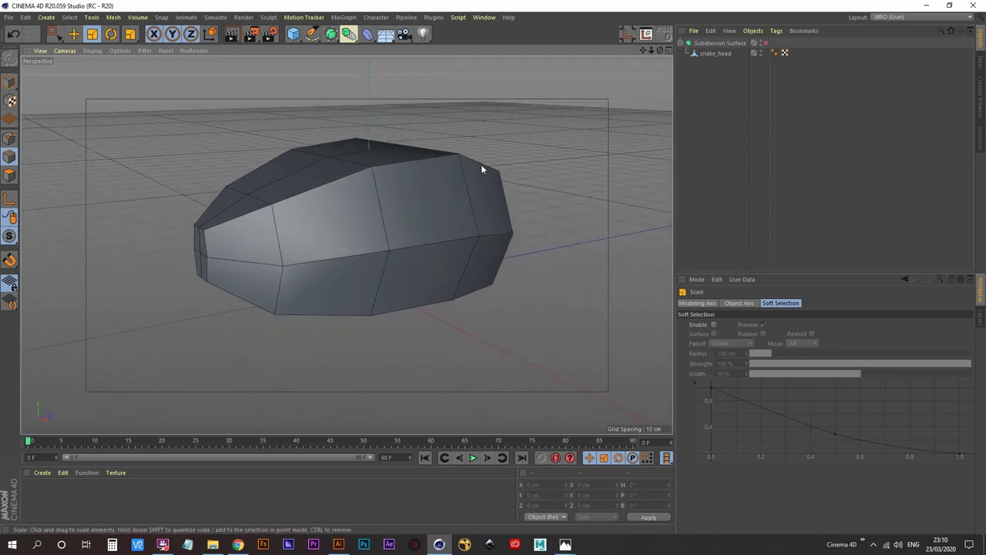
- Compare the head's horizontal middle edge loop with the Top and Right references with smoothing on and off
{"action": "middle_click", "coordinate": [435, 93]}
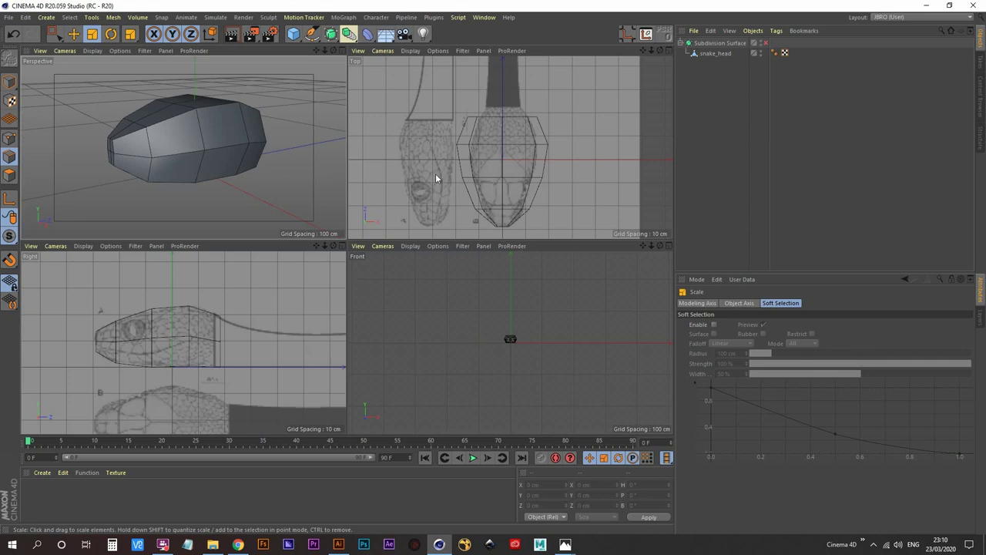
{"action": "left_click_drag", "start_coordinate": [152, 157], "coordinate": [242, 176], "text": "alt"}
{"action": "scroll", "coordinate": [269, 149], "scroll_direction": "up", "scroll_amount": 3}
{"action": "double_click", "coordinate": [245, 182]}
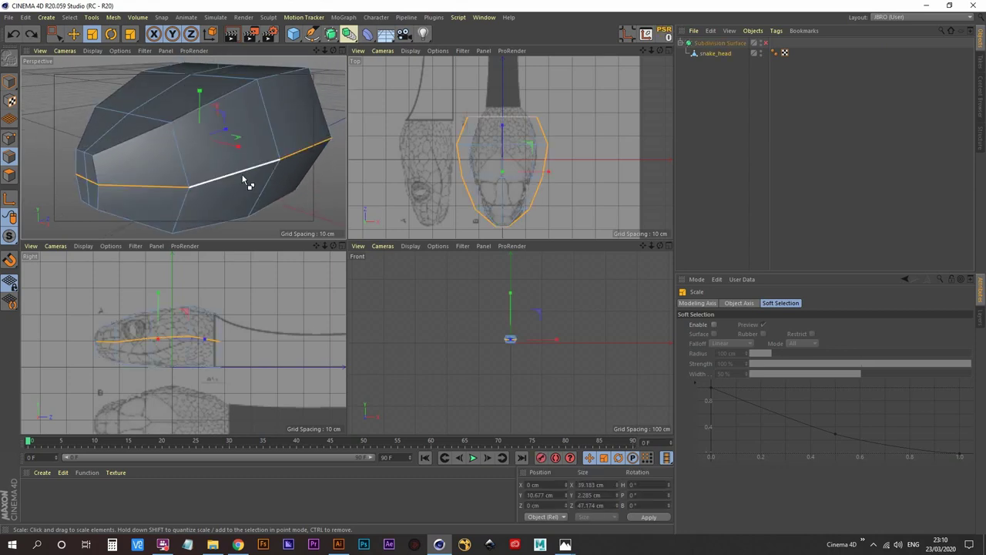
{"action": "key", "text": "q"}
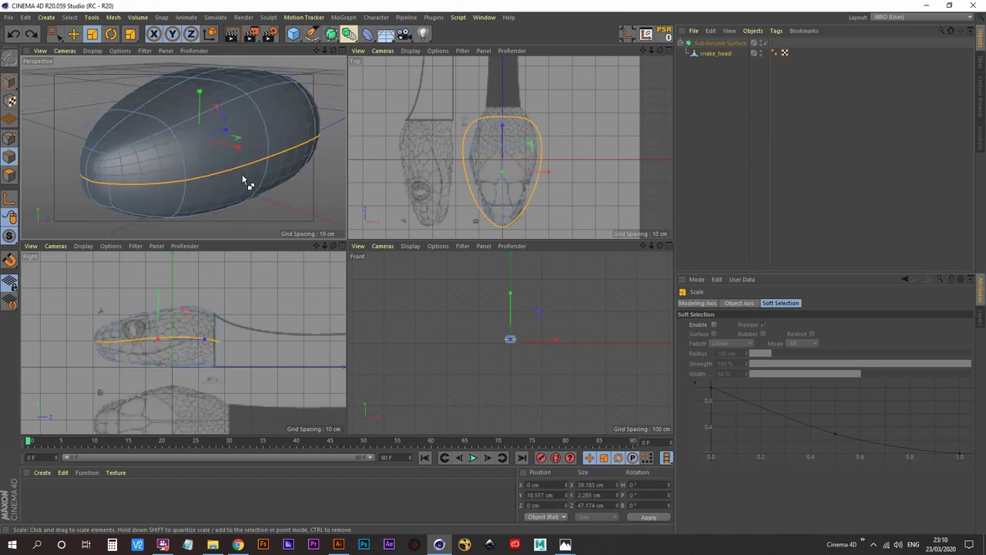
{"action": "key", "text": "q"}
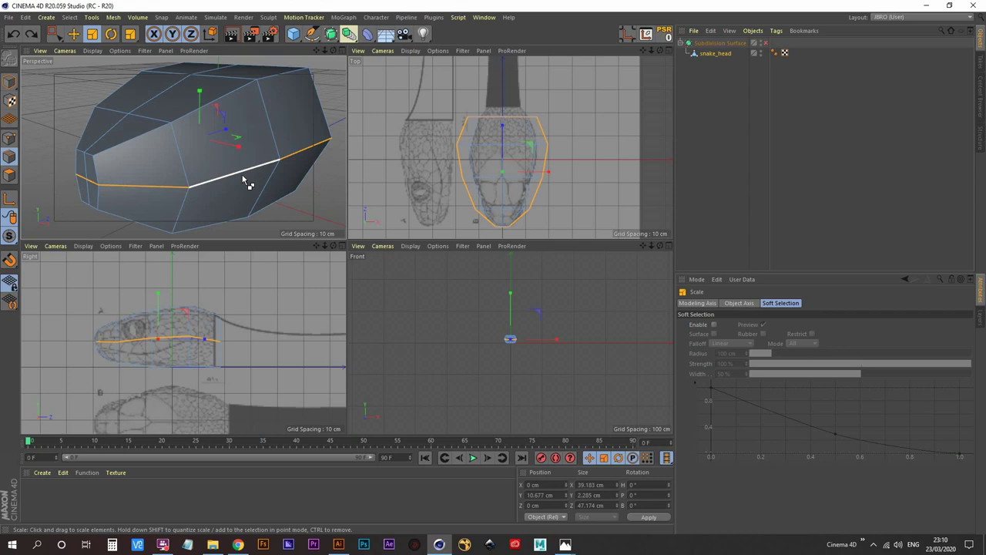
{"action": "key", "text": "ctrl+shift+a"}
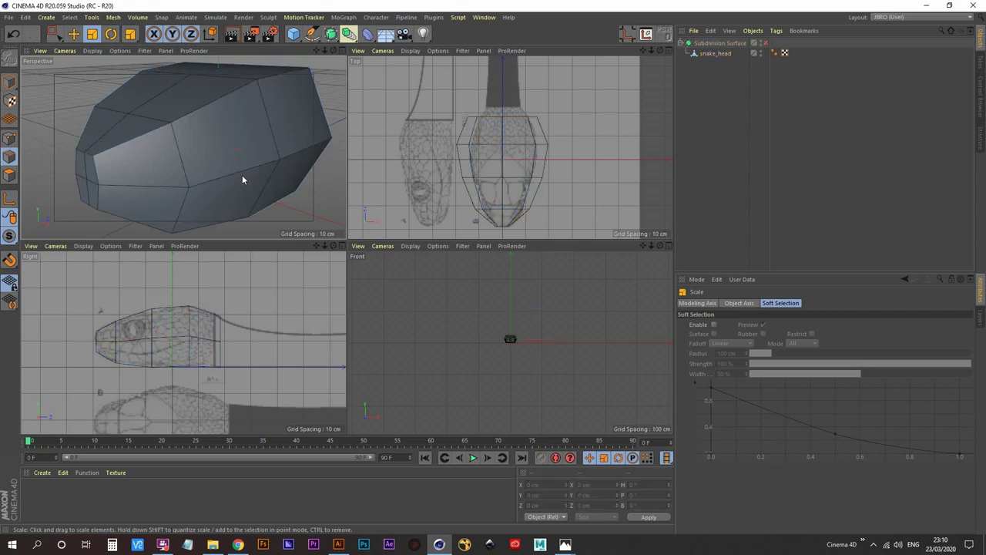
- In the Top view, select the outer points of snake_head on both sides, leaving out the centre line and snout tip
{"action": "middle_click", "coordinate": [500, 177]}
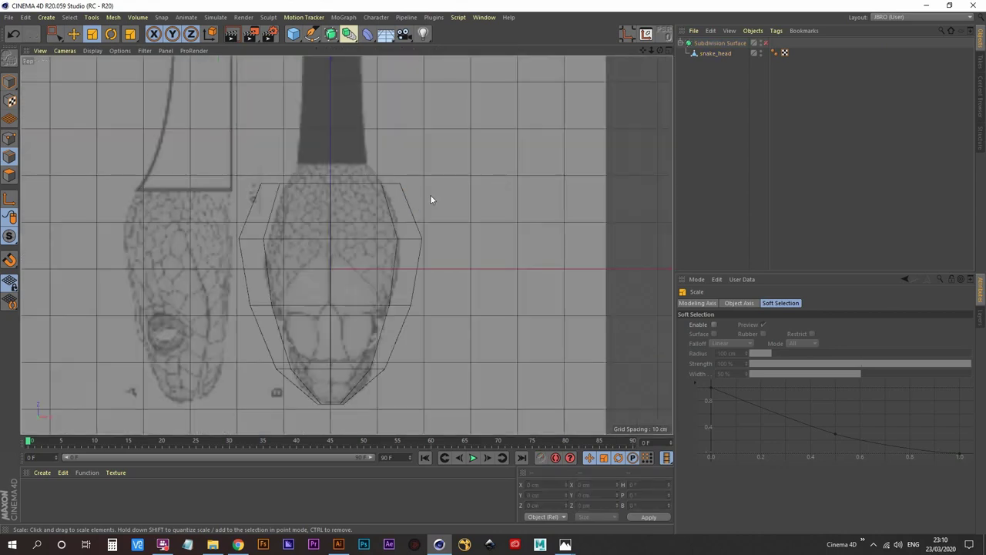
{"action": "left_click", "coordinate": [721, 53]}
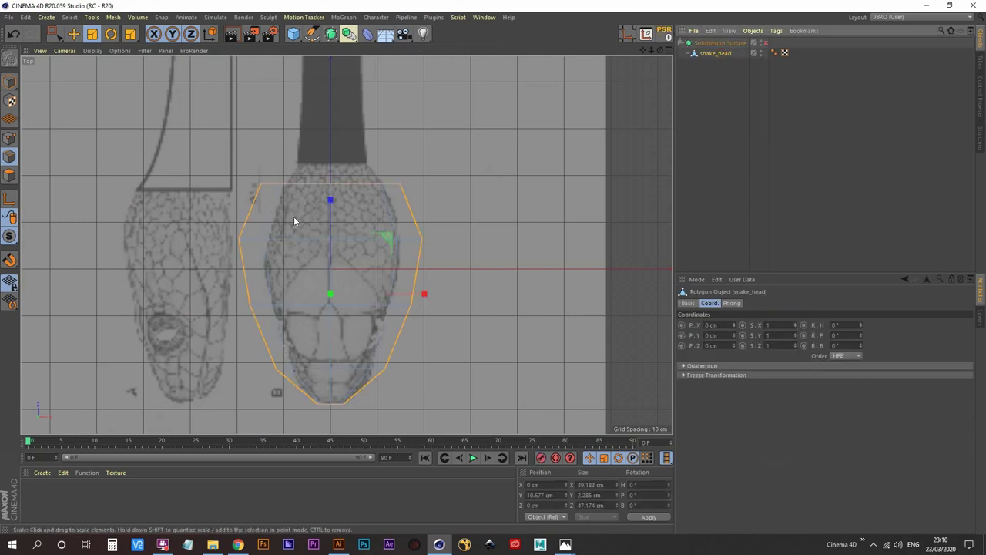
{"action": "middle_click_drag", "start_coordinate": [243, 193], "coordinate": [258, 156], "text": "alt"}
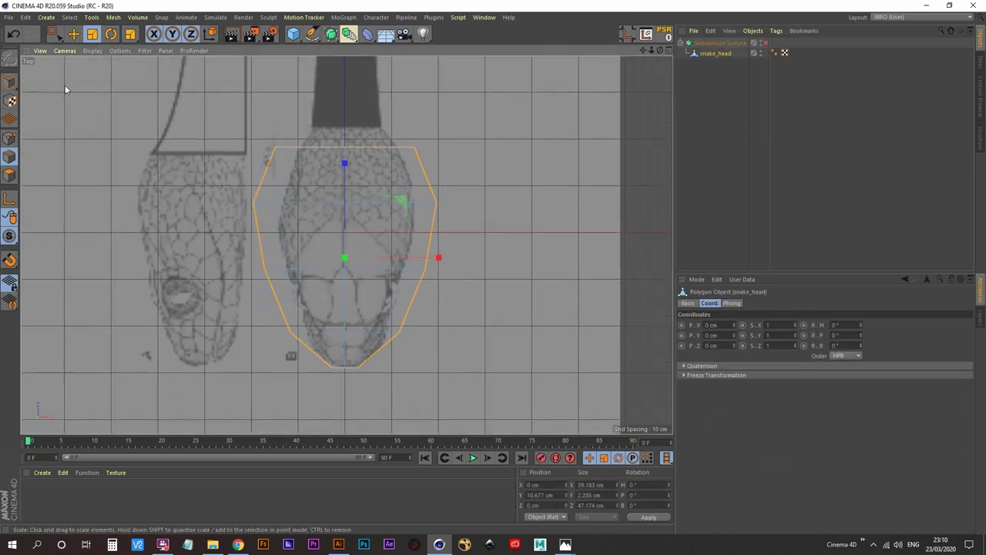
{"action": "left_click", "coordinate": [10, 139]}
{"action": "left_click", "coordinate": [54, 34]}
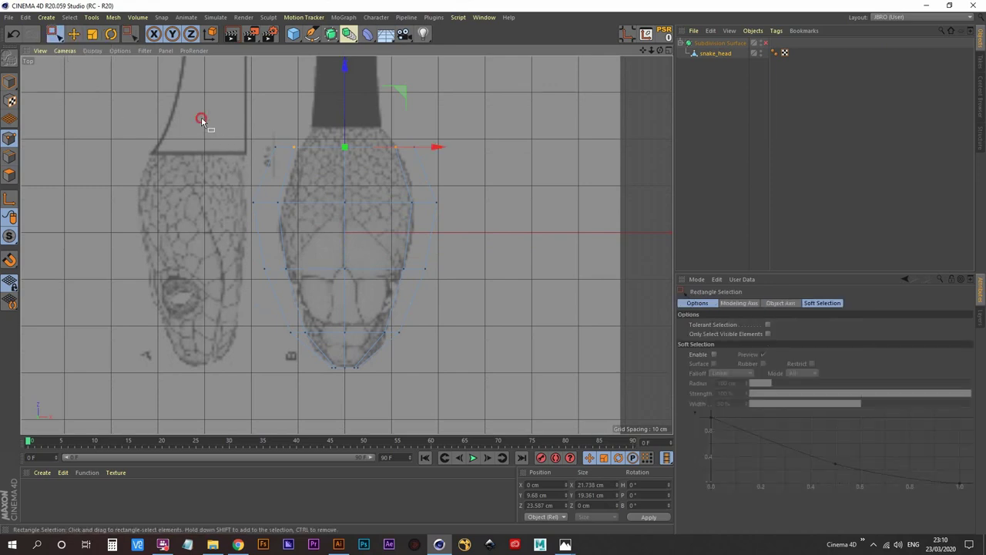
{"action": "left_click_drag", "start_coordinate": [201, 116], "coordinate": [316, 388]}
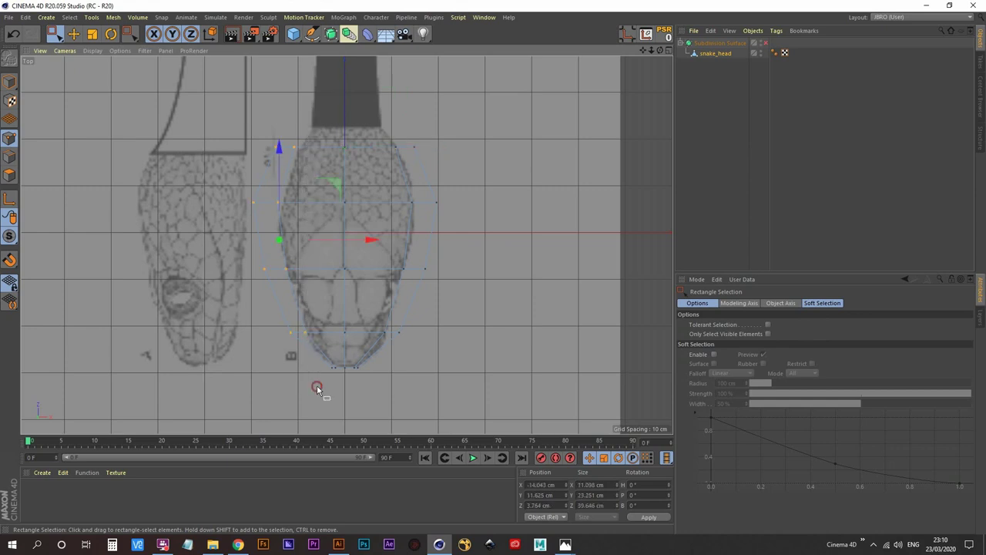
{"action": "left_click_drag", "start_coordinate": [502, 115], "coordinate": [379, 377]}
- Scale the selected side points to about 33 cm along X to fit the Top reference, with the Subdivision Surface on
{"action": "left_click", "coordinate": [92, 33]}
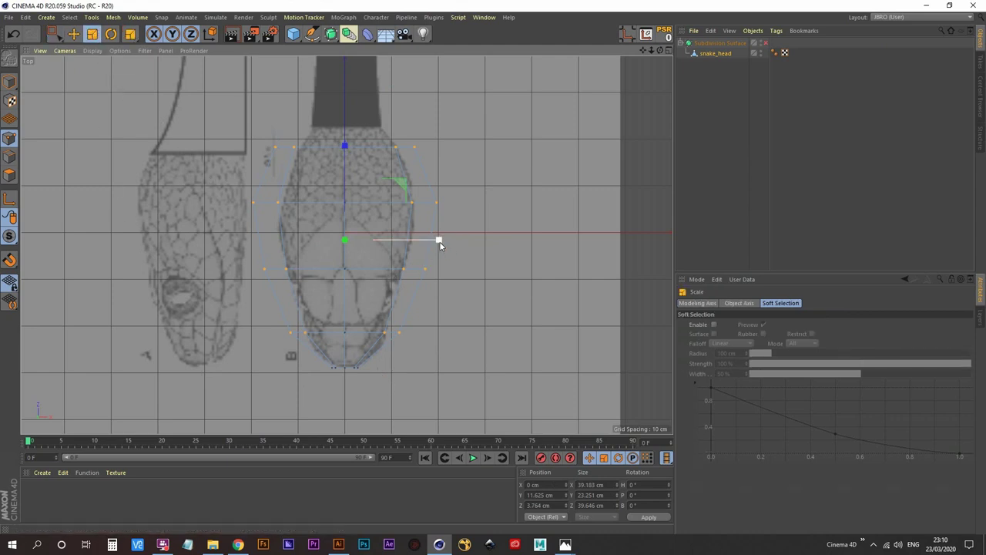
{"action": "left_click_drag", "start_coordinate": [437, 240], "coordinate": [427, 250]}
{"action": "left_click_drag", "start_coordinate": [417, 249], "coordinate": [417, 249]}
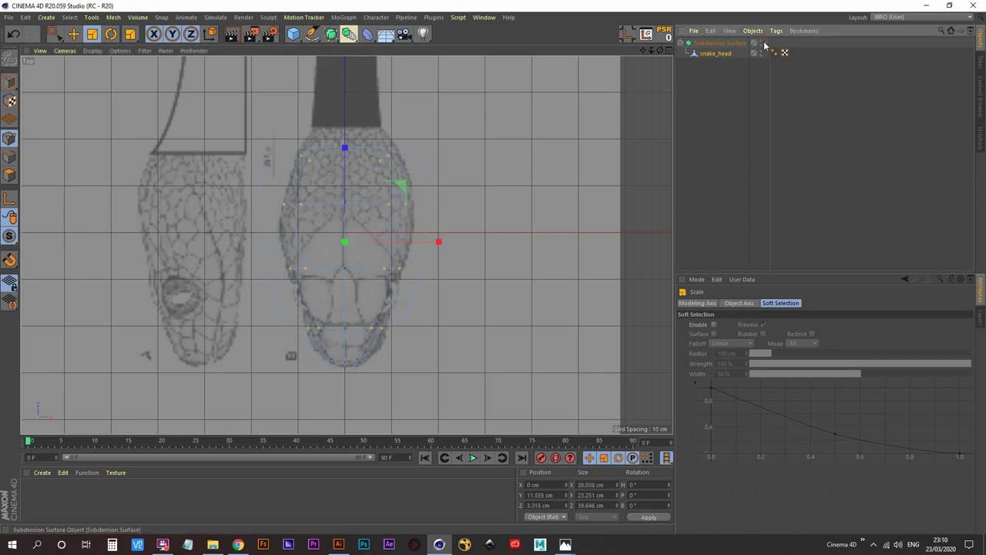
{"action": "left_click_drag", "start_coordinate": [440, 245], "coordinate": [446, 244]}
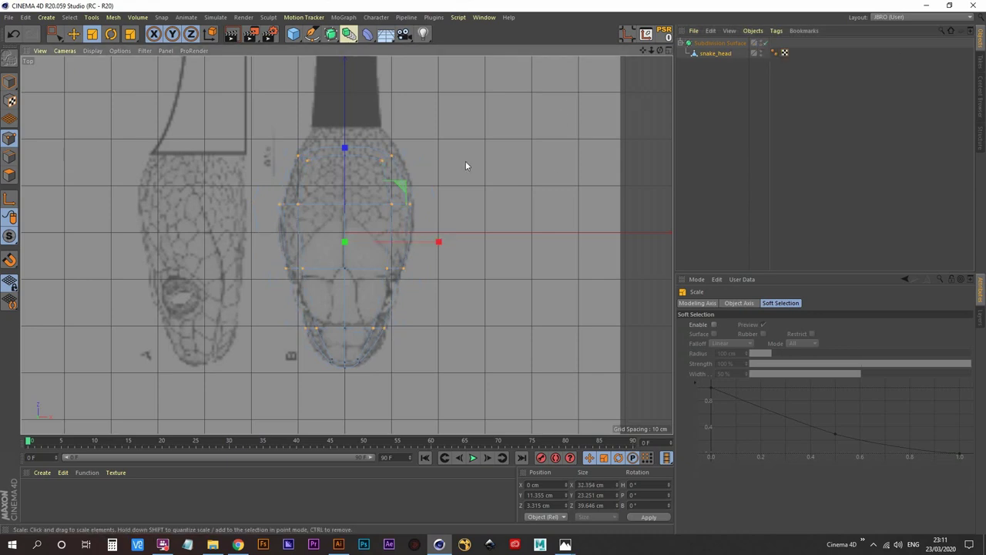
{"action": "left_click", "coordinate": [767, 44]}
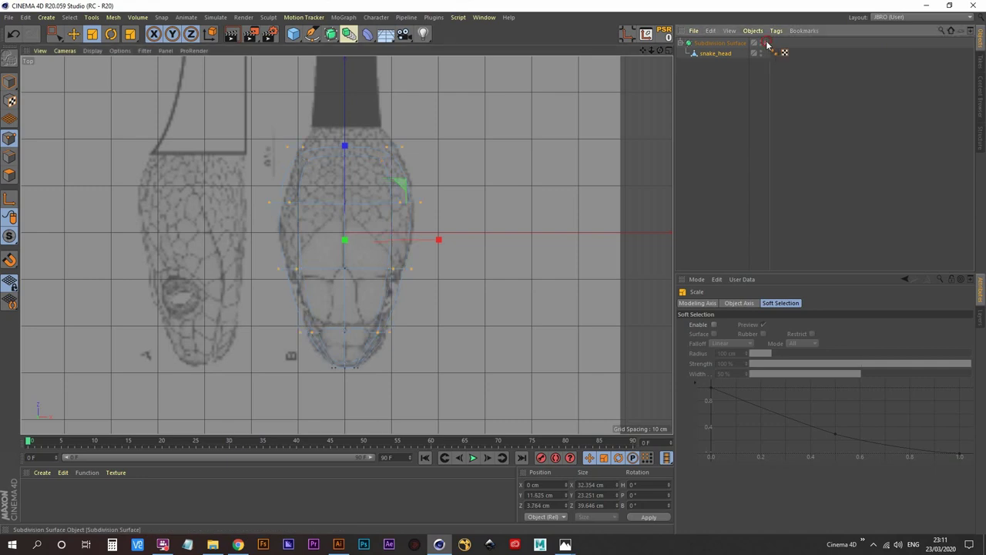
{"action": "left_click_drag", "start_coordinate": [438, 242], "coordinate": [439, 245]}
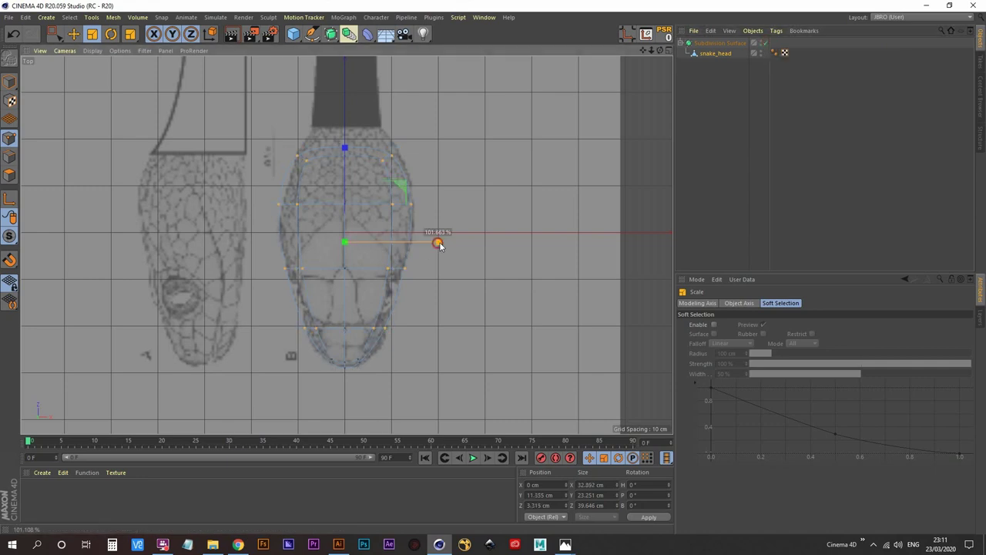
- Deselect the head and examine its smoothed shape in the Perspective view from the side, front and above
{"action": "middle_click", "coordinate": [439, 243]}
{"action": "middle_click", "coordinate": [278, 217]}
{"action": "scroll", "coordinate": [270, 179], "scroll_direction": "down", "scroll_amount": 5}
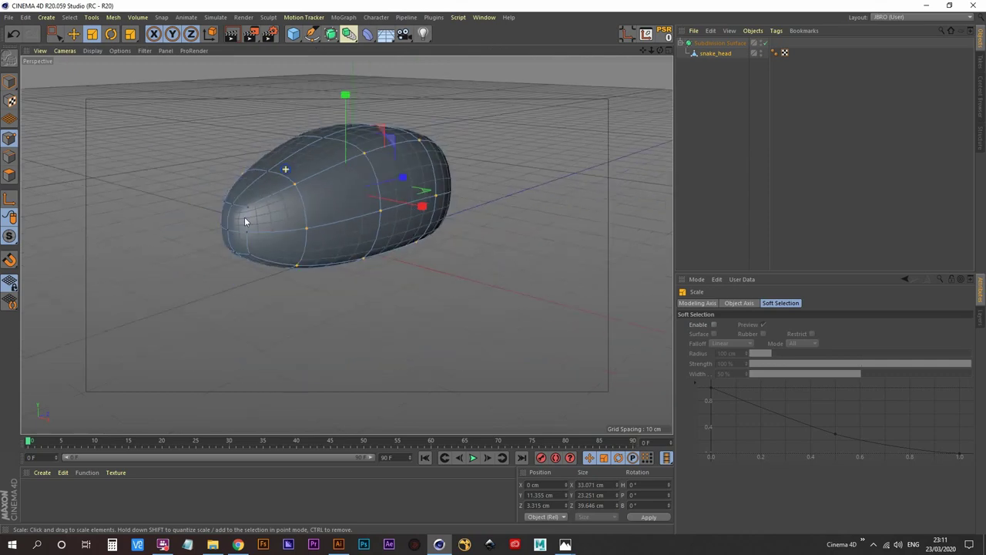
{"action": "left_click_drag", "start_coordinate": [295, 190], "coordinate": [351, 185], "text": "alt"}
{"action": "left_click_drag", "start_coordinate": [346, 245], "coordinate": [234, 217], "text": "alt"}
{"action": "left_click", "coordinate": [701, 96]}
{"action": "middle_click_drag", "start_coordinate": [375, 211], "coordinate": [376, 242], "text": "alt"}
{"action": "scroll", "coordinate": [376, 239], "scroll_direction": "up", "scroll_amount": 4}
{"action": "left_click_drag", "start_coordinate": [308, 242], "coordinate": [312, 266], "text": "alt"}
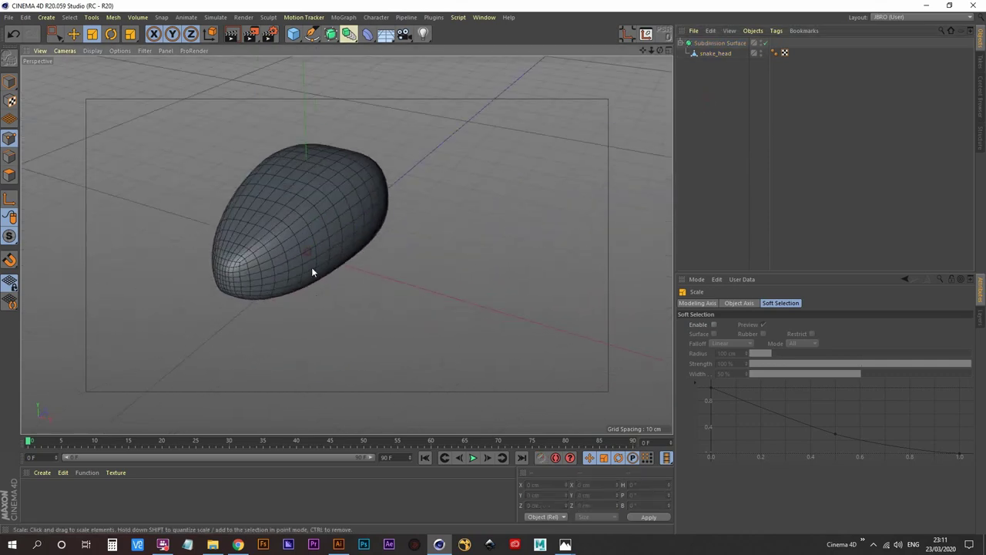
{"action": "middle_click_drag", "start_coordinate": [311, 267], "coordinate": [318, 259], "text": "alt"}
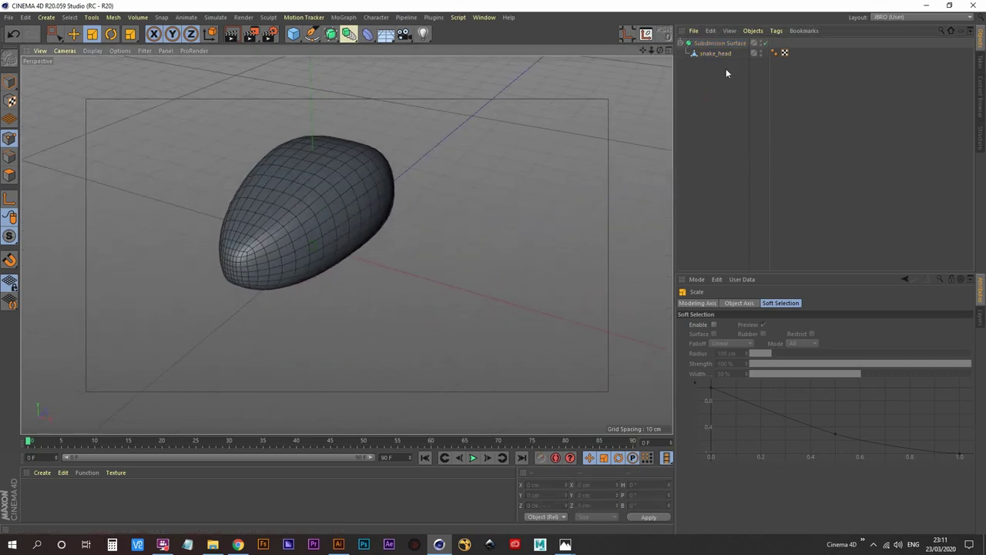
- Switch off the Subdivision Surface and select the snake_head polygon over the eye in the Right view
{"action": "left_click", "coordinate": [764, 43]}
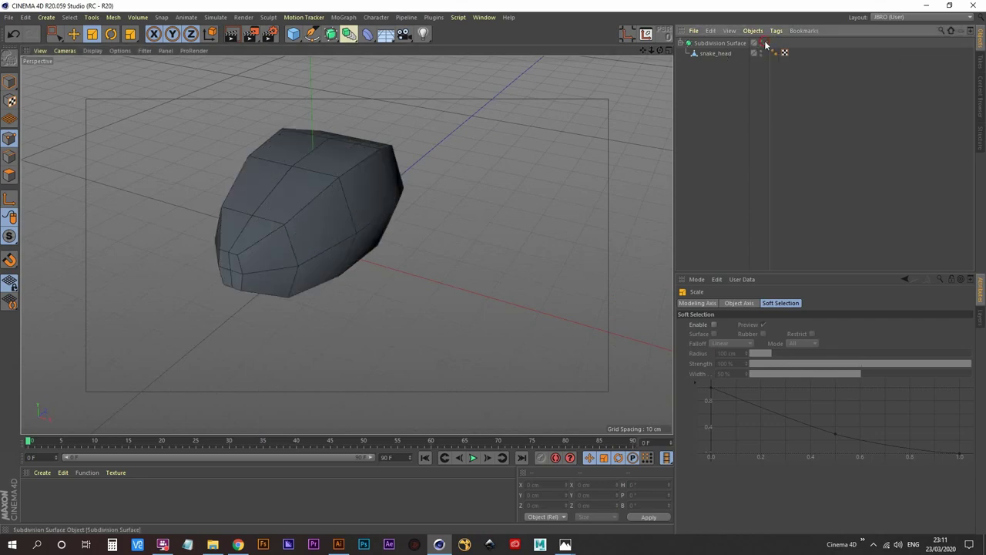
{"action": "middle_click", "coordinate": [549, 230]}
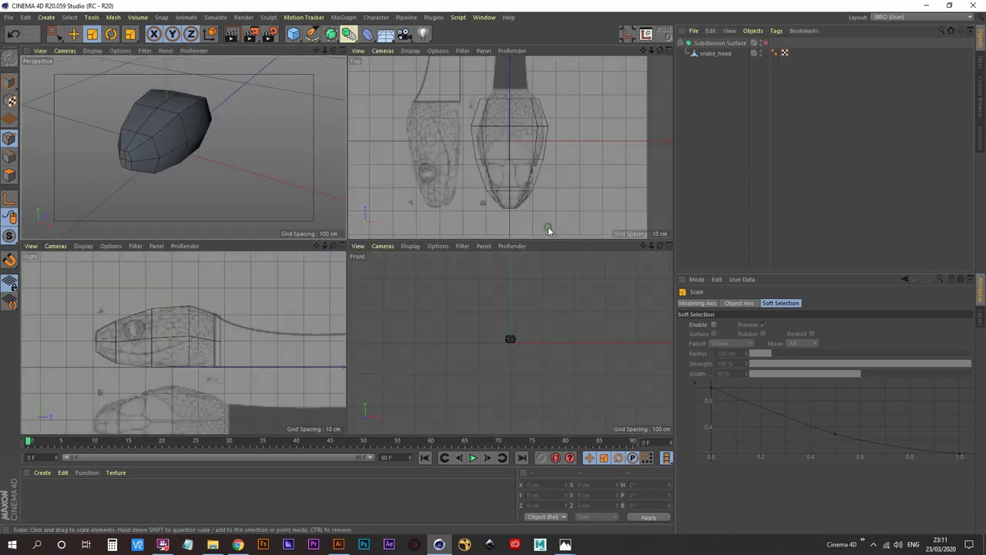
{"action": "middle_click", "coordinate": [148, 351]}
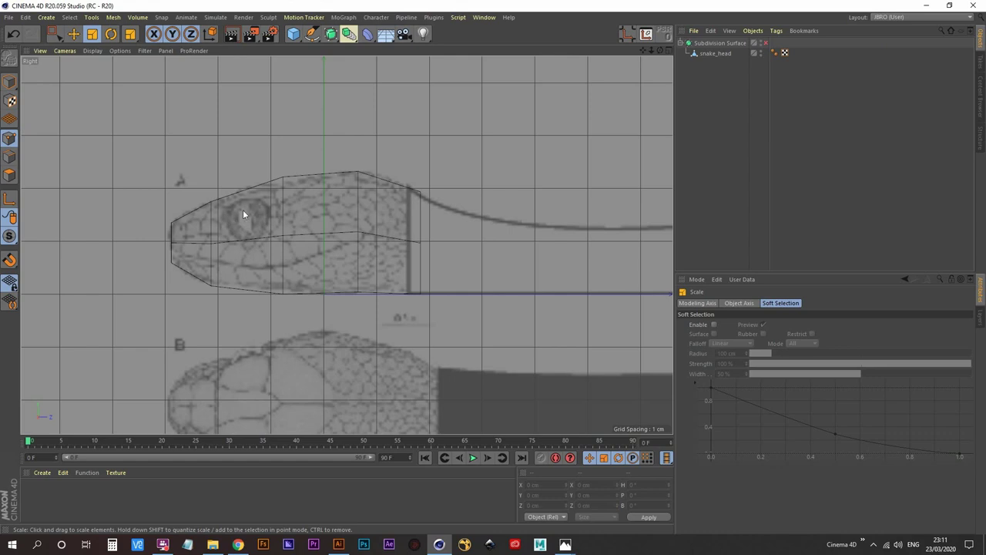
{"action": "left_click", "coordinate": [10, 177]}
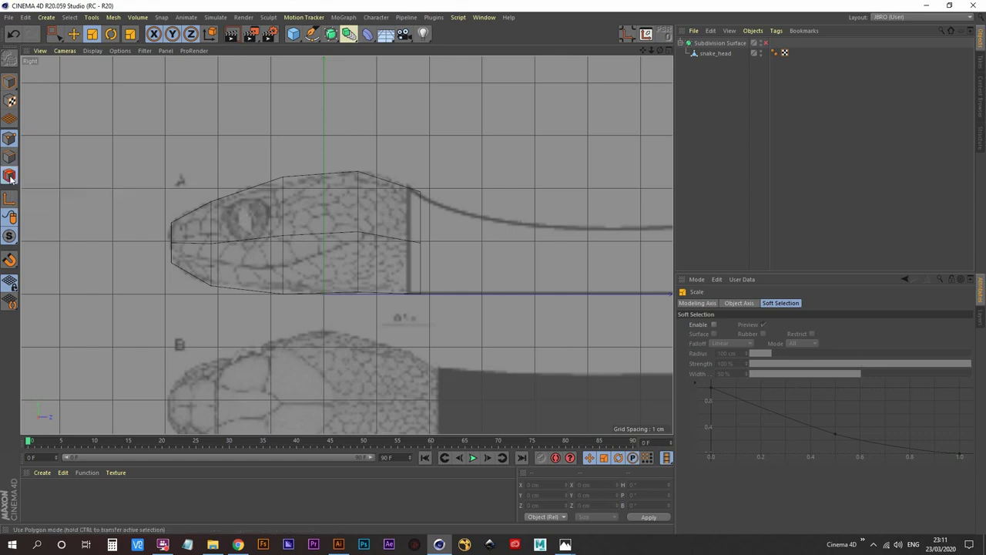
{"action": "left_click", "coordinate": [724, 54]}
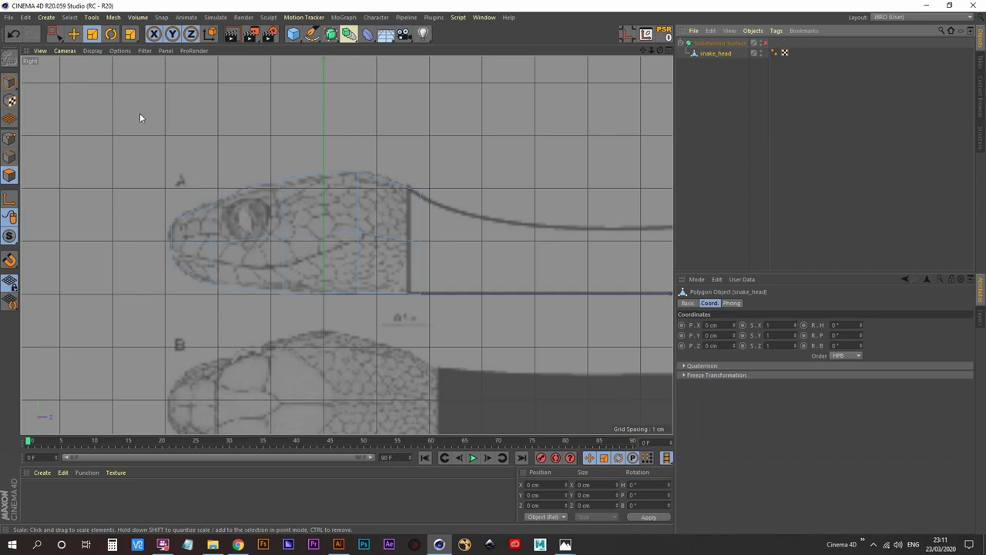
{"action": "key", "text": "9"}
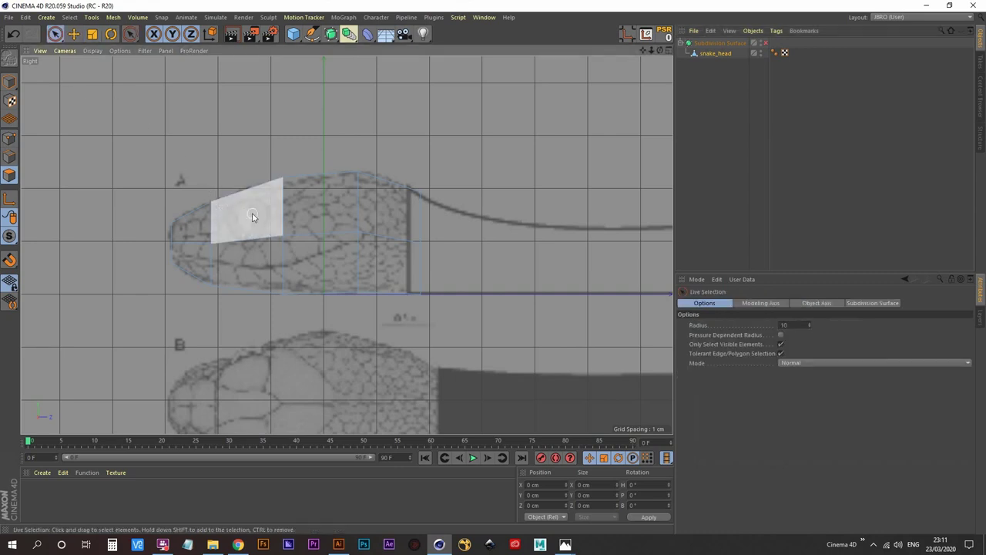
{"action": "left_click", "coordinate": [252, 217]}
- Add the matching eye polygon on the opposite side of the head to the selection
{"action": "middle_click", "coordinate": [159, 128]}
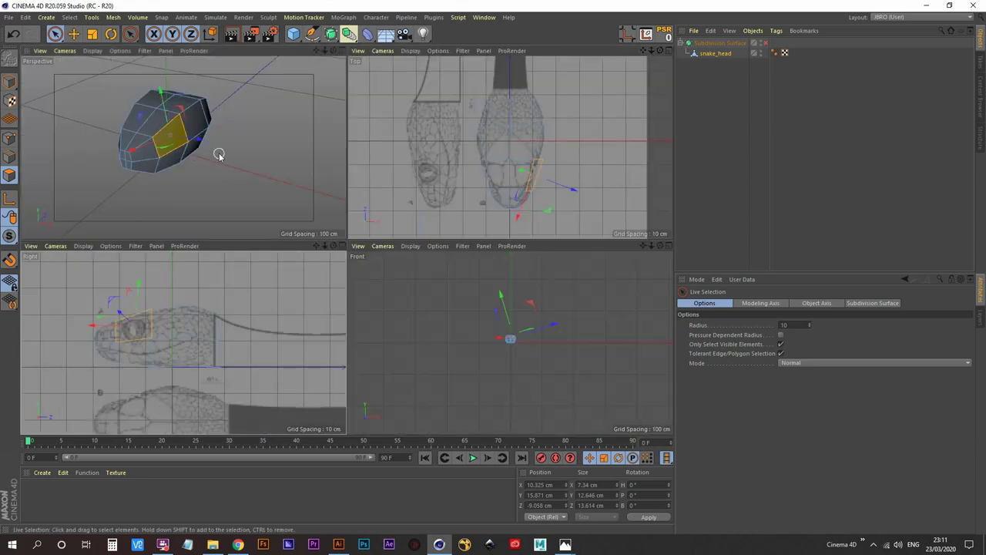
{"action": "middle_click", "coordinate": [246, 159]}
{"action": "scroll", "coordinate": [328, 204], "scroll_direction": "down", "scroll_amount": 2}
{"action": "left_click_drag", "start_coordinate": [332, 218], "coordinate": [454, 249], "text": "alt"}
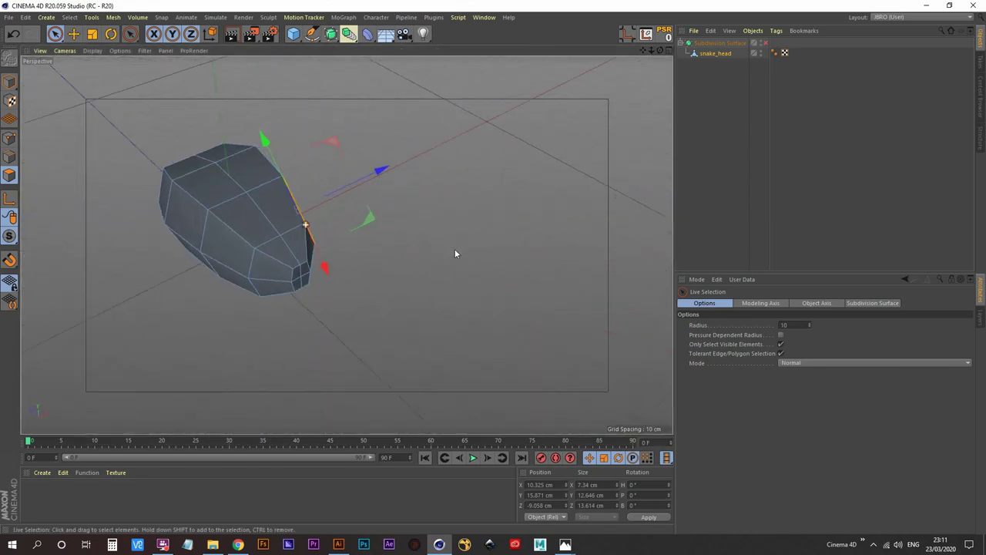
{"action": "middle_click_drag", "start_coordinate": [309, 262], "coordinate": [329, 205], "text": "alt"}
{"action": "left_click", "coordinate": [251, 193], "text": "shift"}
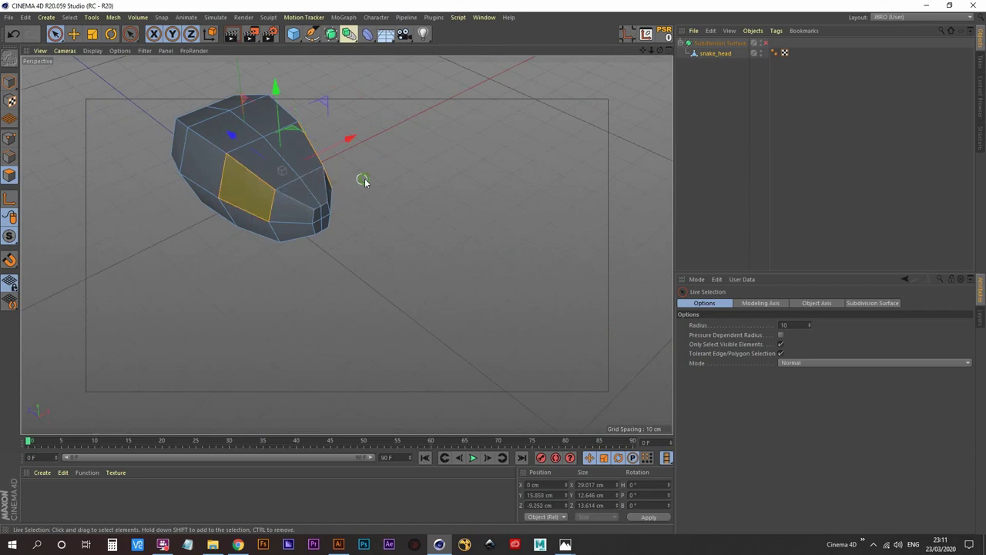
{"action": "left_click_drag", "start_coordinate": [363, 180], "coordinate": [269, 264], "text": "alt"}
{"action": "left_click_drag", "start_coordinate": [341, 275], "coordinate": [374, 226], "text": "alt"}
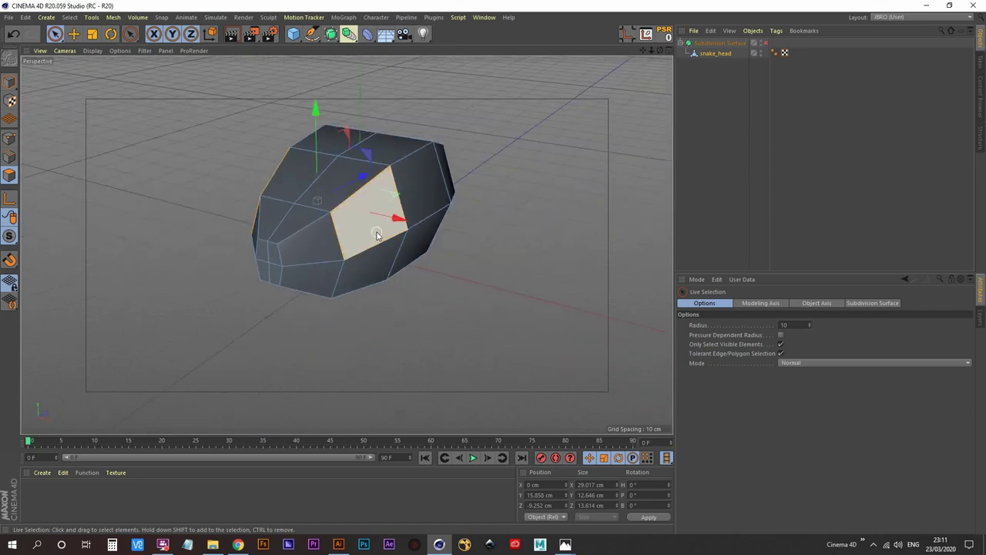
- Inset both eye polygons with Extrude Inner at an offset of 2 cm
{"action": "key", "text": "i"}
{"action": "mouse_move", "coordinate": [376, 232]}
{"action": "left_mouse_down", "text": "alt"}
{"action": "mouse_move", "coordinate": [403, 226]}
{"action": "mouse_move", "coordinate": [395, 237]}
{"action": "mouse_move", "coordinate": [293, 239]}
{"action": "mouse_move", "coordinate": [385, 239]}
{"action": "left_mouse_up", "text": "alt"}
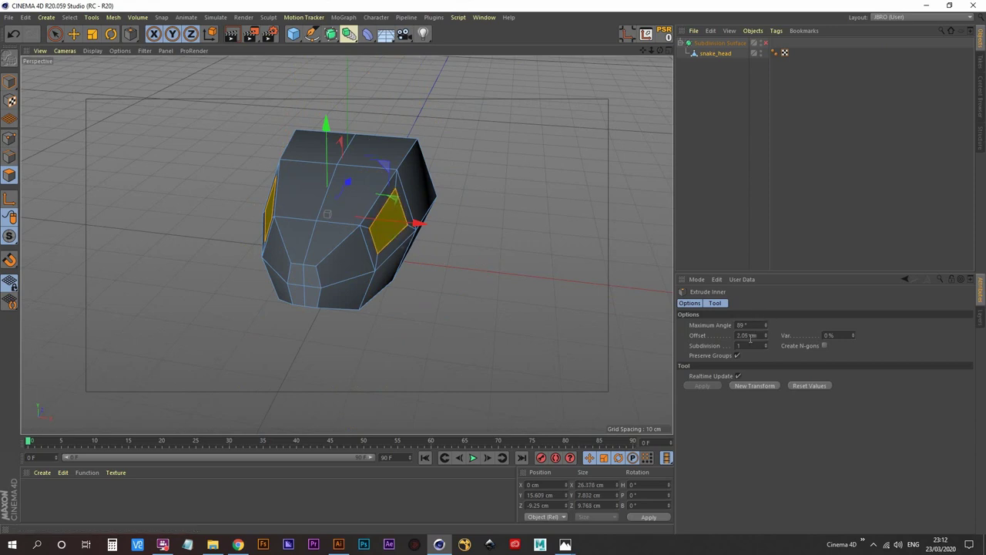
{"action": "left_click_drag", "start_coordinate": [767, 339], "coordinate": [767, 342]}
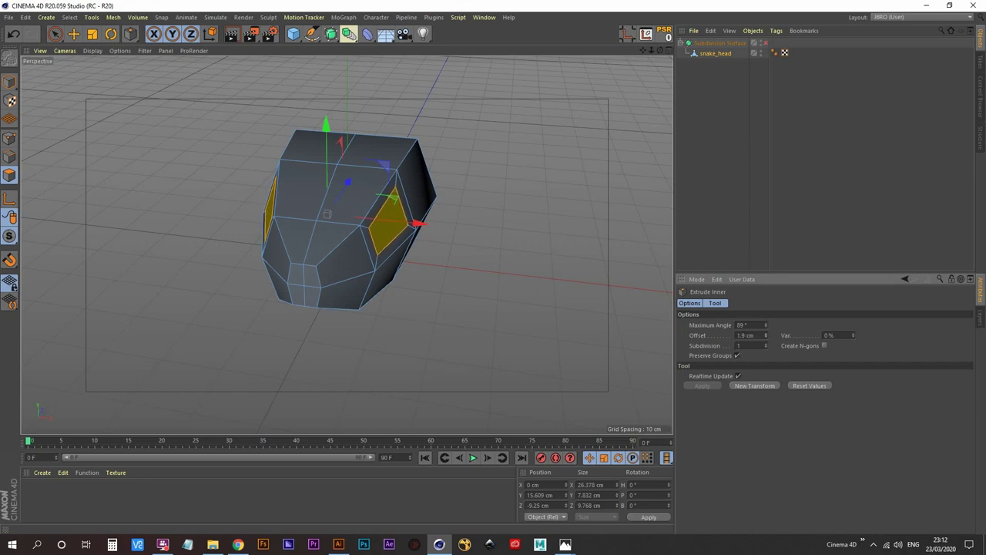
{"action": "double_click", "coordinate": [751, 335]}
{"action": "type", "text": "2"}
- Inset the eye polygons a second time with Extrude Inner at an offset of 1.3 cm
{"action": "left_click_drag", "start_coordinate": [420, 242], "coordinate": [452, 227], "text": "alt"}
{"action": "scroll", "coordinate": [370, 211], "scroll_direction": "up", "scroll_amount": 5}
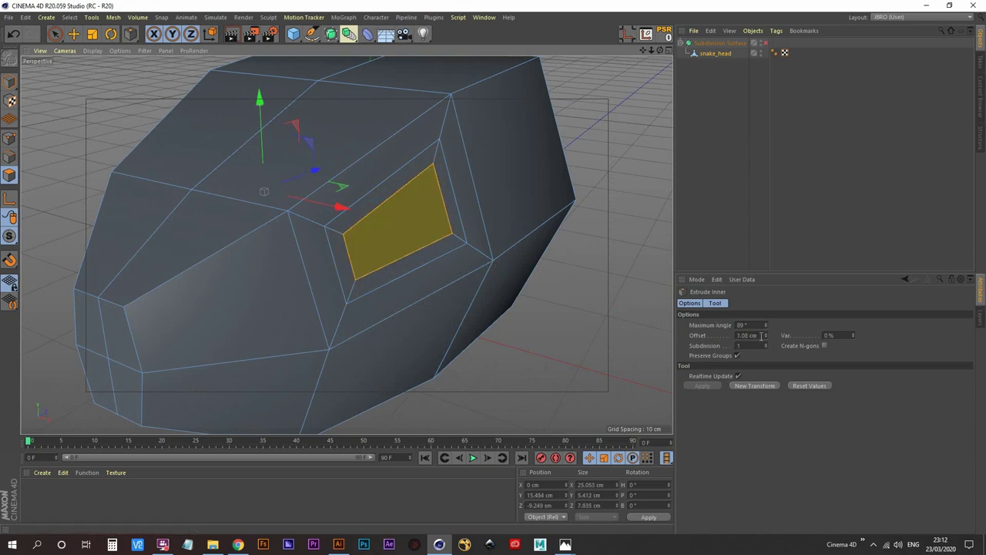
{"action": "left_click_drag", "start_coordinate": [762, 336], "coordinate": [662, 298]}
{"action": "type", "text": "1"}
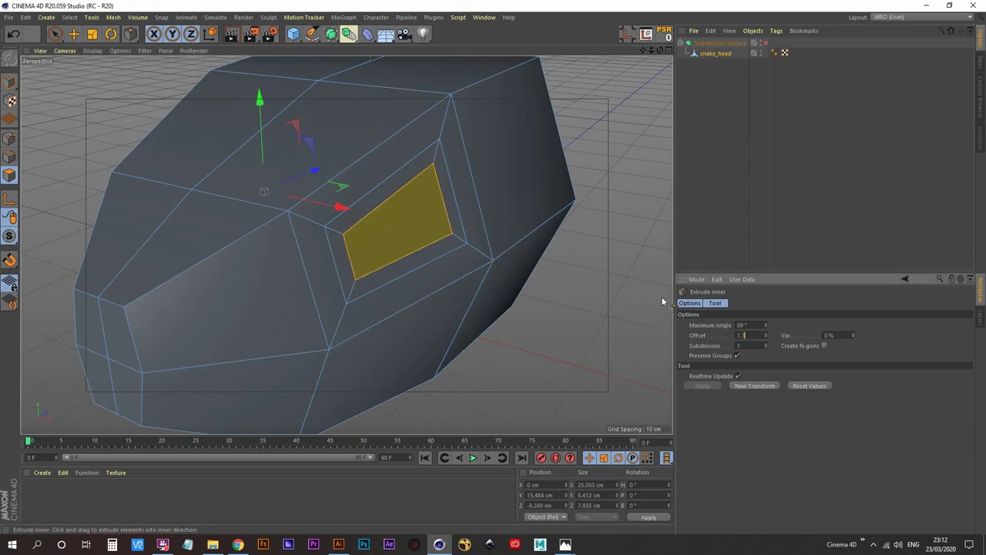
{"action": "type", "text": ".3"}
{"action": "key", "text": "Return"}
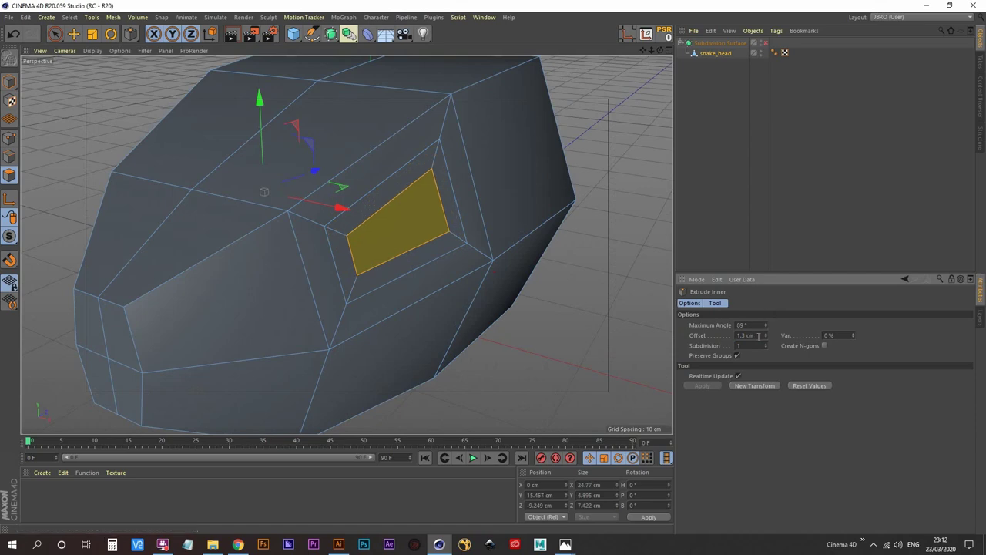
- Set the offset of the second Extrude Inner on the eye polygons to 1.5 cm
{"action": "type", "text": "1.5"}
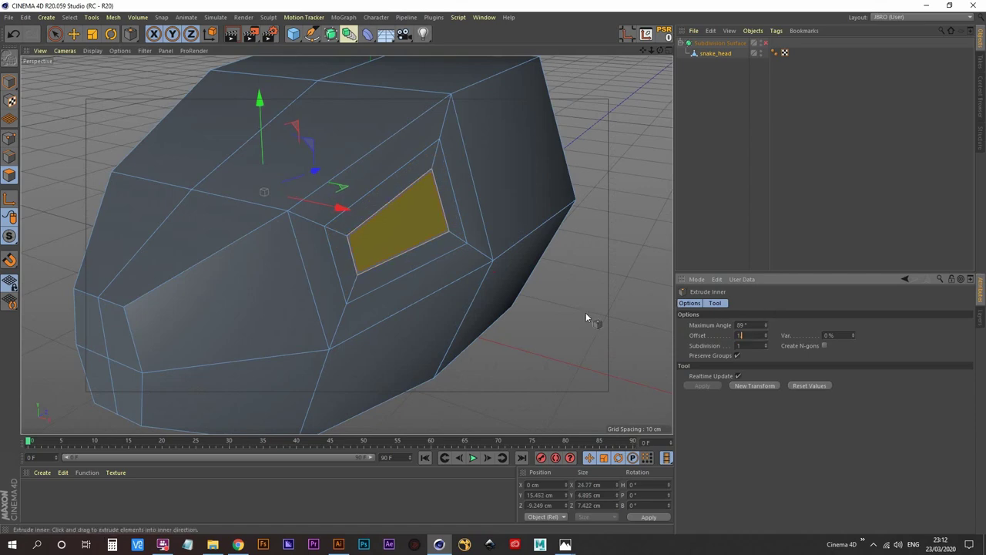
{"action": "key", "text": "Return"}
{"action": "left_click_drag", "start_coordinate": [336, 181], "coordinate": [410, 182], "text": "alt"}
{"action": "scroll", "coordinate": [408, 177], "scroll_direction": "down", "scroll_amount": 5}
{"action": "left_click_drag", "start_coordinate": [384, 218], "coordinate": [330, 221], "text": "alt"}
{"action": "scroll", "coordinate": [393, 220], "scroll_direction": "up", "scroll_amount": 5}
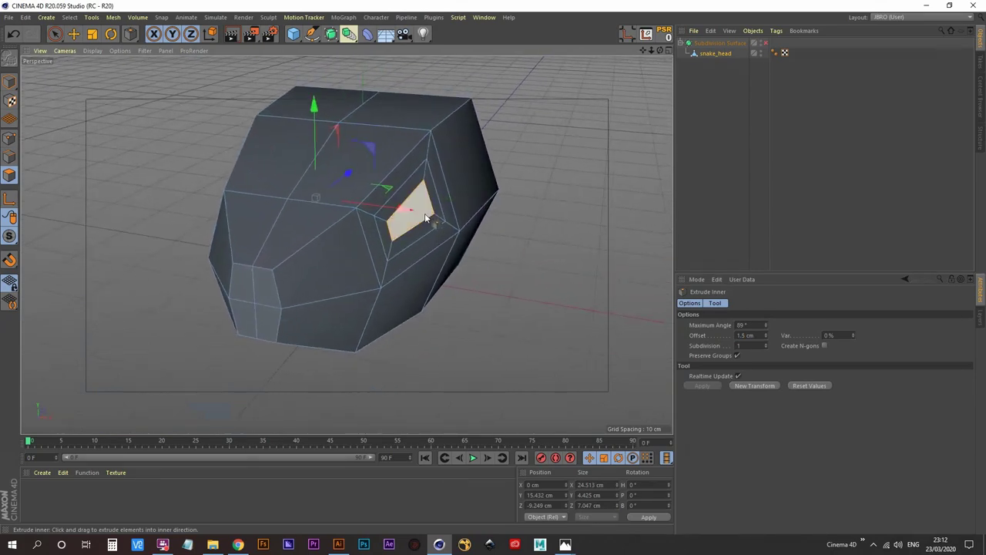
- Extrude both eye polygons into the head with an offset of -2.6 cm
{"action": "key", "text": "d"}
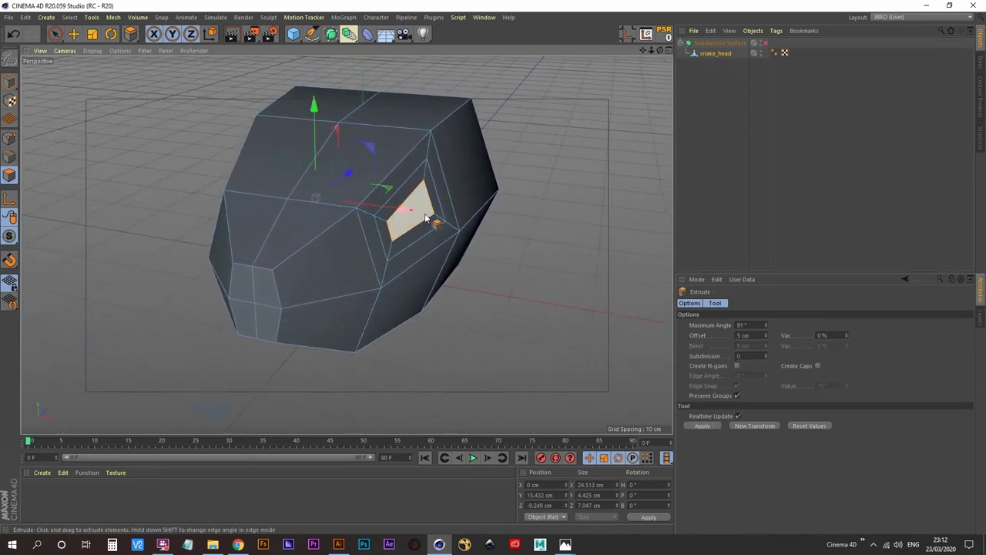
{"action": "left_click_drag", "start_coordinate": [434, 221], "coordinate": [408, 206], "text": "alt"}
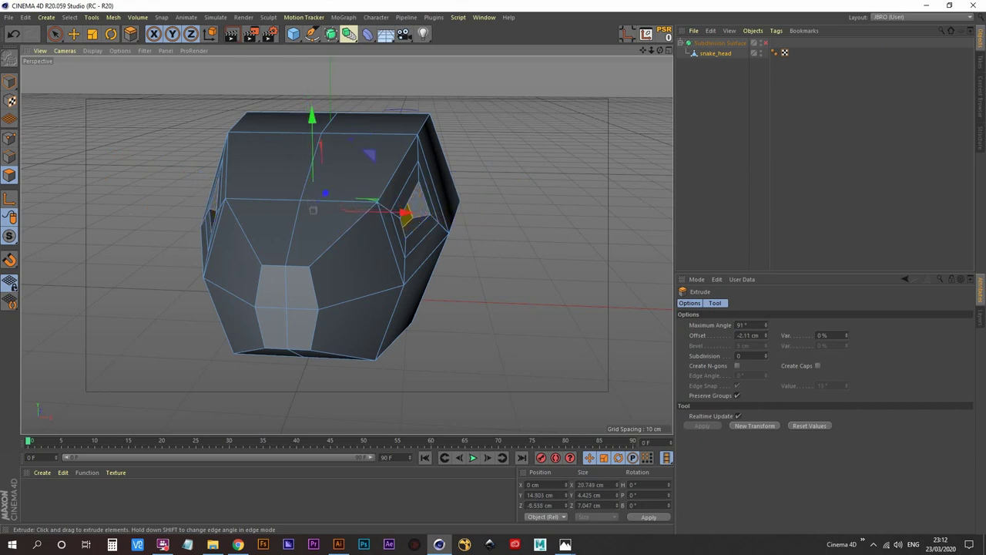
{"action": "left_click_drag", "start_coordinate": [489, 267], "coordinate": [493, 267]}
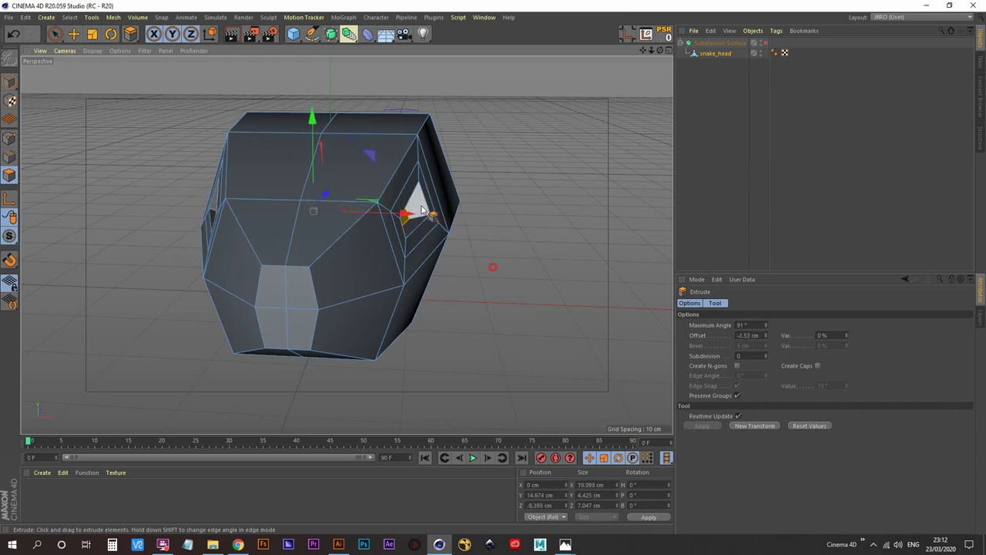
{"action": "double_click", "coordinate": [759, 336]}
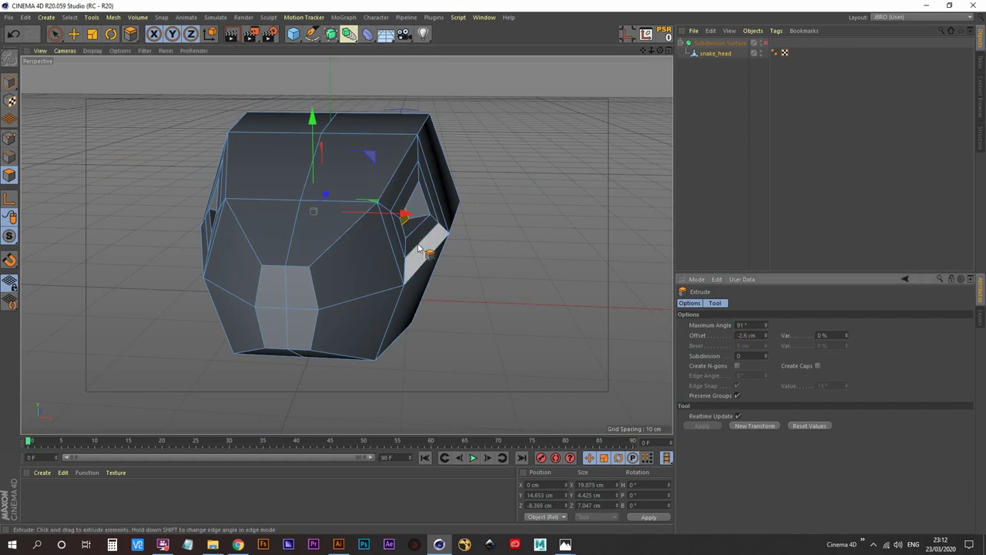
{"action": "left_click_drag", "start_coordinate": [412, 242], "coordinate": [282, 222], "text": "alt"}
{"action": "middle_click_drag", "start_coordinate": [422, 236], "coordinate": [381, 240], "text": "alt"}
{"action": "left_click_drag", "start_coordinate": [381, 244], "coordinate": [366, 195], "text": "alt"}
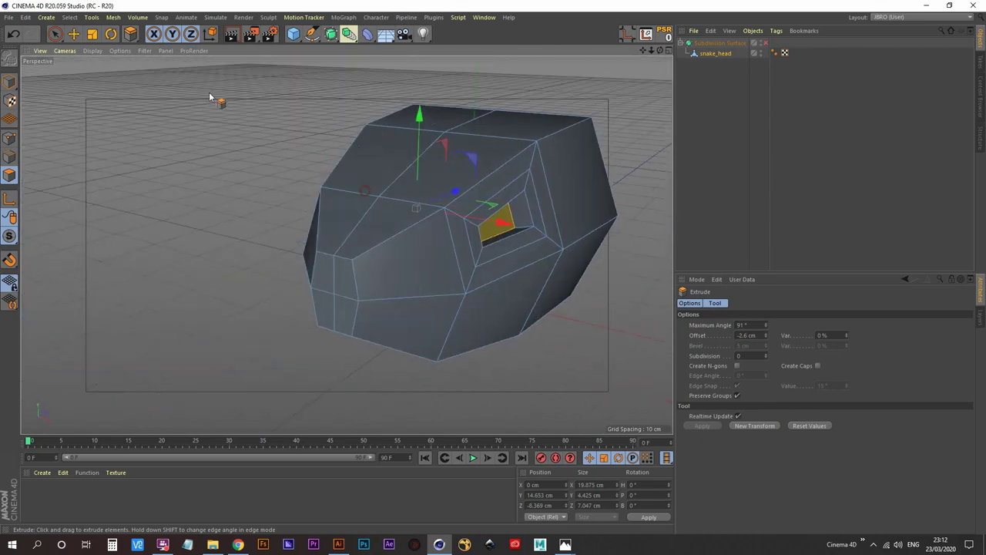
- Scale the recessed eye polygons along Z to a size of about 3.6 cm
{"action": "left_click", "coordinate": [92, 34]}
{"action": "left_click_drag", "start_coordinate": [460, 223], "coordinate": [346, 245], "text": "alt"}
{"action": "left_click_drag", "start_coordinate": [439, 193], "coordinate": [391, 193]}
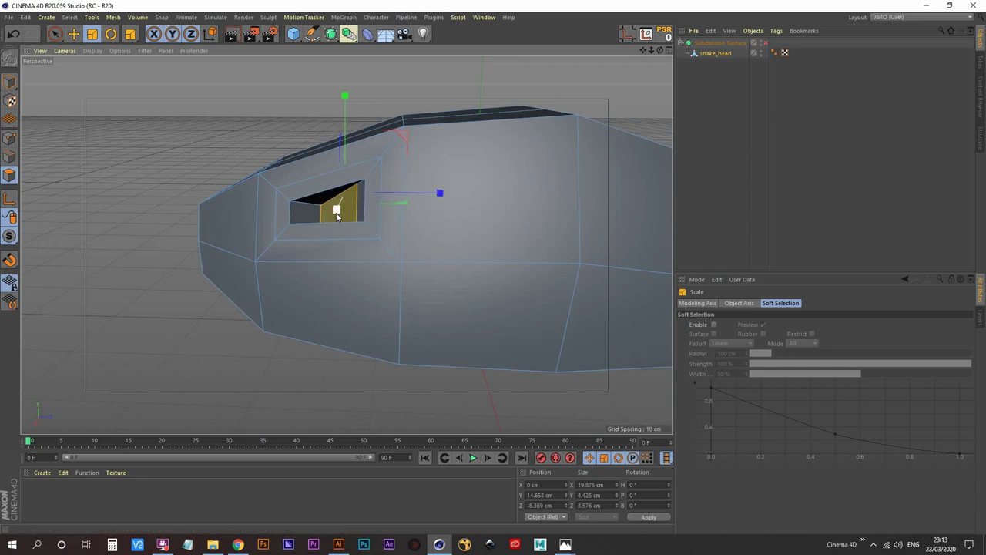
{"action": "left_click_drag", "start_coordinate": [337, 215], "coordinate": [420, 242], "text": "alt"}
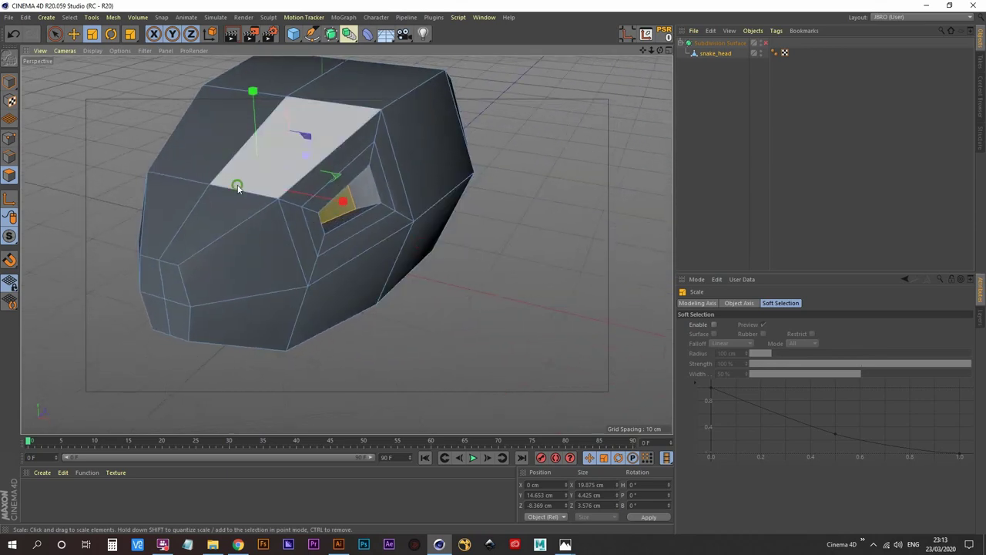
{"action": "left_click_drag", "start_coordinate": [238, 188], "coordinate": [228, 230], "text": "alt"}
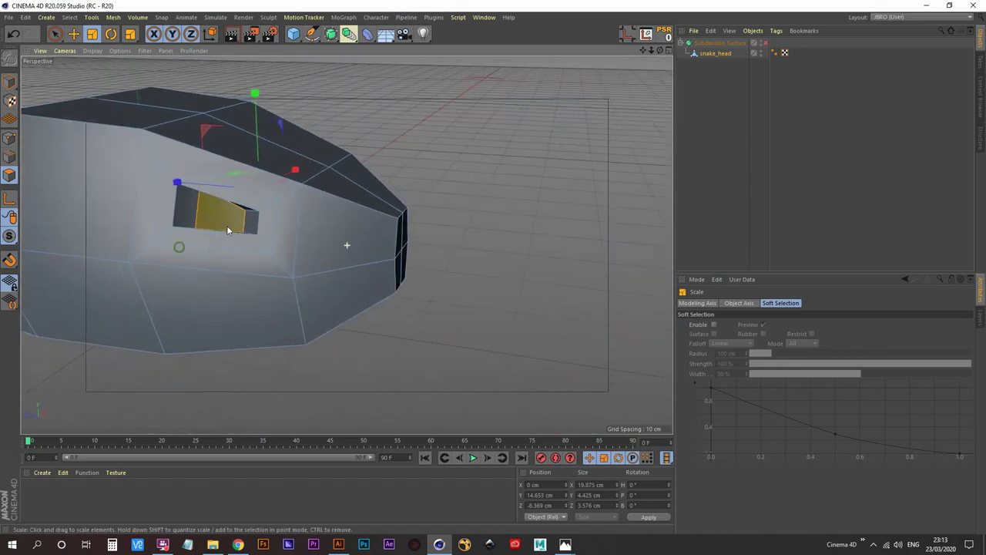
{"action": "right_click_drag", "start_coordinate": [227, 230], "coordinate": [262, 182], "text": "alt"}
{"action": "left_click_drag", "start_coordinate": [229, 207], "coordinate": [272, 209], "text": "alt"}
{"action": "middle_click_drag", "start_coordinate": [220, 196], "coordinate": [251, 195], "text": "alt"}
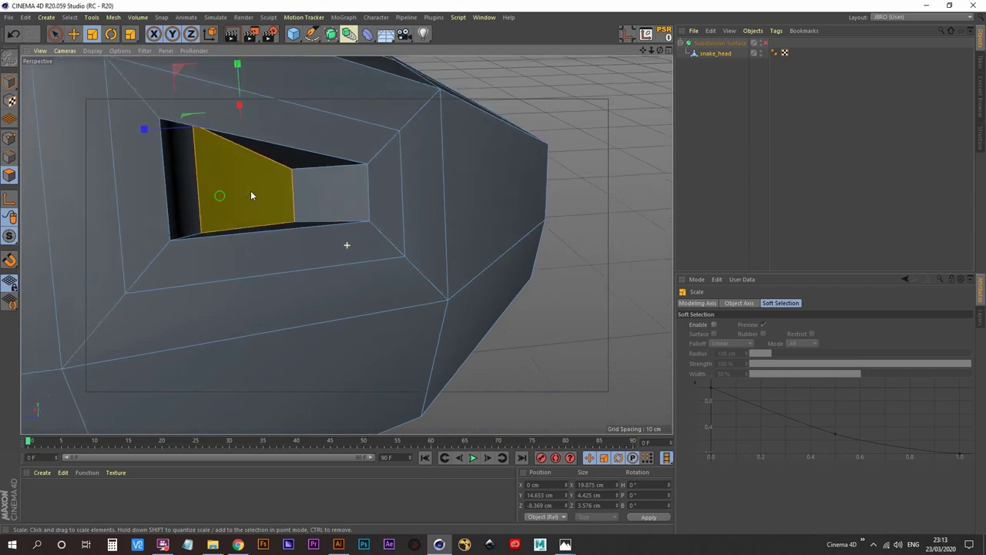
{"action": "left_click_drag", "start_coordinate": [250, 195], "coordinate": [453, 152], "text": "alt"}
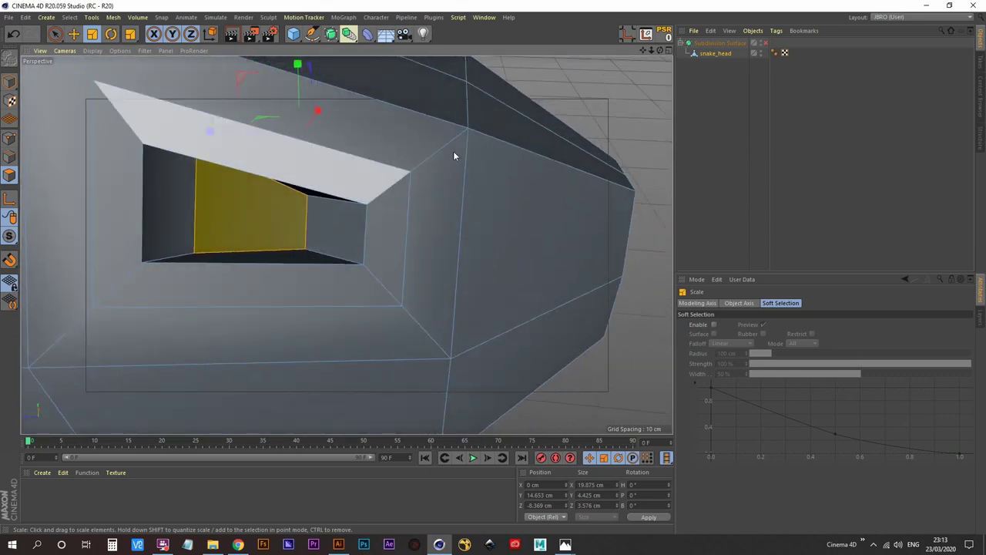
- Switch on the Subdivision Surface and narrow the recessed eye polygons along Z to about 1.6 cm
{"action": "left_click", "coordinate": [766, 43]}
{"action": "left_click_drag", "start_coordinate": [269, 235], "coordinate": [292, 226], "text": "alt"}
{"action": "right_click_drag", "start_coordinate": [292, 225], "coordinate": [208, 266], "text": "alt"}
{"action": "left_click_drag", "start_coordinate": [333, 217], "coordinate": [222, 227], "text": "alt"}
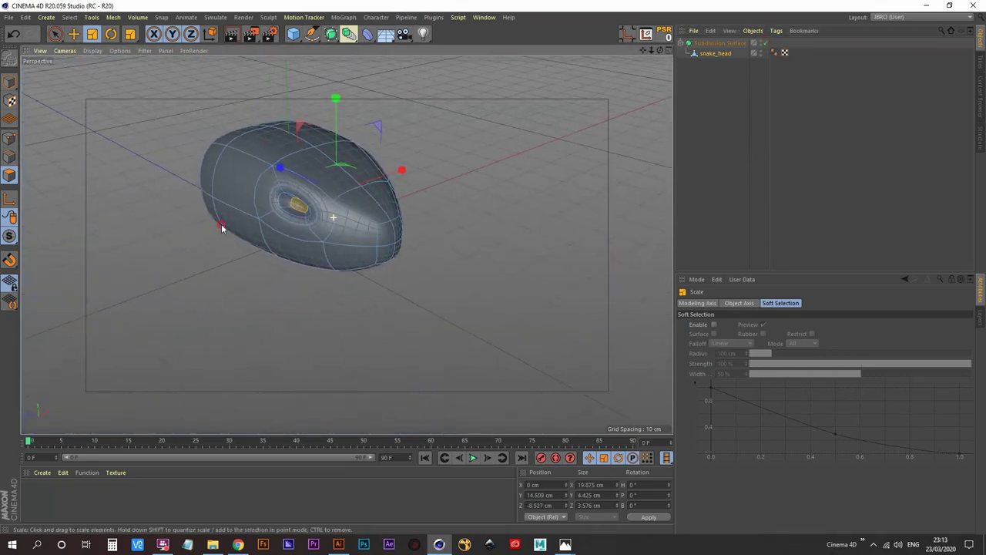
{"action": "middle_click_drag", "start_coordinate": [382, 214], "coordinate": [362, 233], "text": "alt"}
{"action": "right_click_drag", "start_coordinate": [298, 245], "coordinate": [290, 190], "text": "alt"}
{"action": "left_click_drag", "start_coordinate": [316, 229], "coordinate": [321, 196], "text": "alt"}
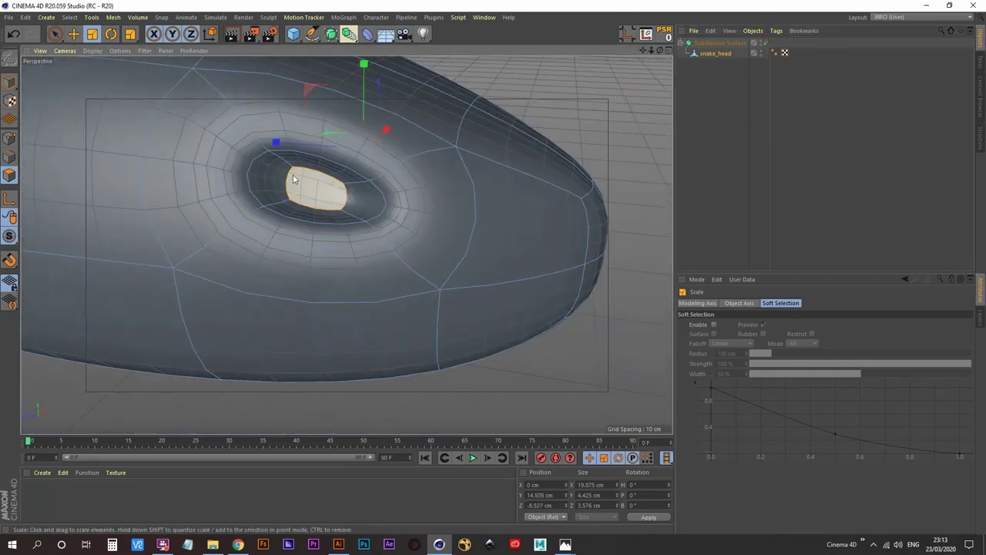
{"action": "left_click_drag", "start_coordinate": [280, 143], "coordinate": [329, 135]}
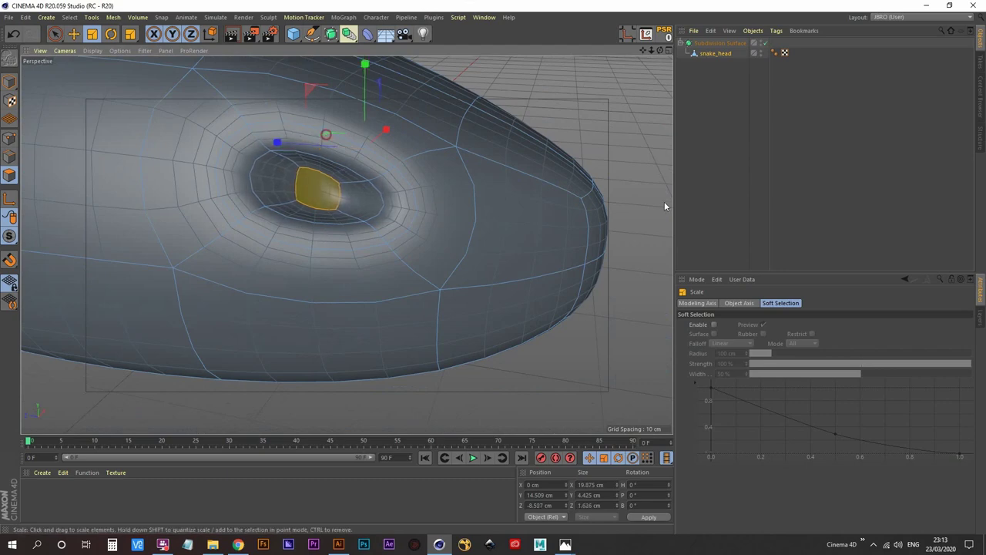
- Deselect the head and examine the smoothed eye socket from several angles, near and far
{"action": "left_click", "coordinate": [723, 147]}
{"action": "left_click_drag", "start_coordinate": [350, 226], "coordinate": [251, 215], "text": "alt"}
{"action": "middle_click_drag", "start_coordinate": [388, 222], "coordinate": [346, 245], "text": "alt"}
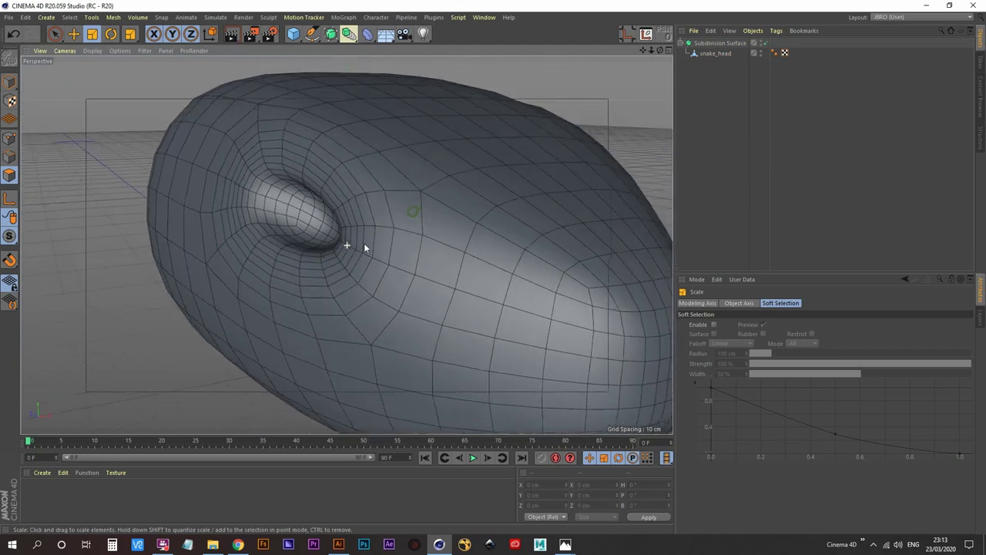
{"action": "right_click_drag", "start_coordinate": [370, 229], "coordinate": [273, 265], "text": "alt"}
{"action": "middle_click_drag", "start_coordinate": [475, 231], "coordinate": [370, 276], "text": "alt"}
{"action": "left_click_drag", "start_coordinate": [336, 280], "coordinate": [309, 297], "text": "alt"}
{"action": "right_click_drag", "start_coordinate": [316, 249], "coordinate": [345, 202], "text": "alt"}
{"action": "middle_click_drag", "start_coordinate": [327, 229], "coordinate": [341, 249], "text": "alt"}
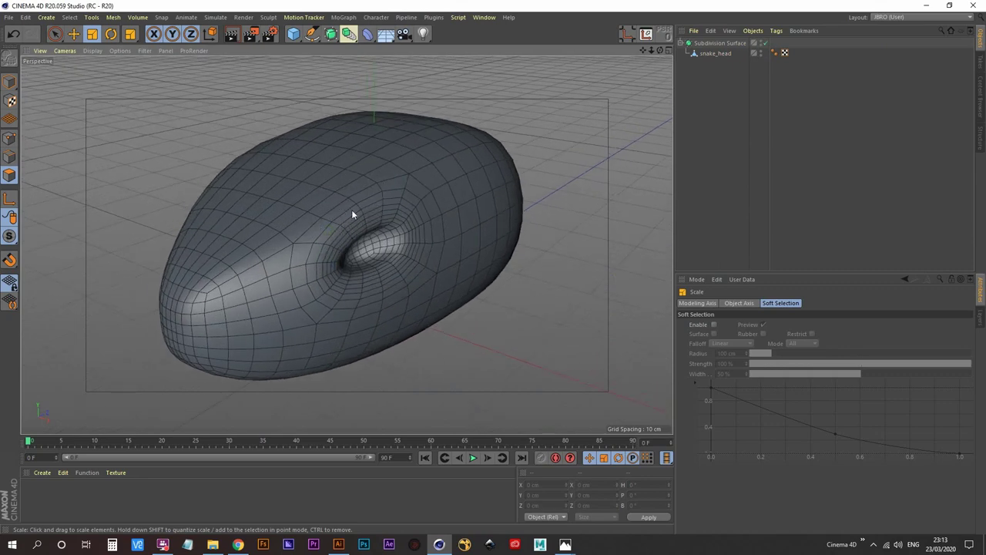
{"action": "right_click_drag", "start_coordinate": [355, 235], "coordinate": [360, 225], "text": "alt"}
{"action": "left_click_drag", "start_coordinate": [360, 225], "coordinate": [374, 229], "text": "alt"}
{"action": "right_click_drag", "start_coordinate": [374, 230], "coordinate": [339, 198], "text": "alt"}
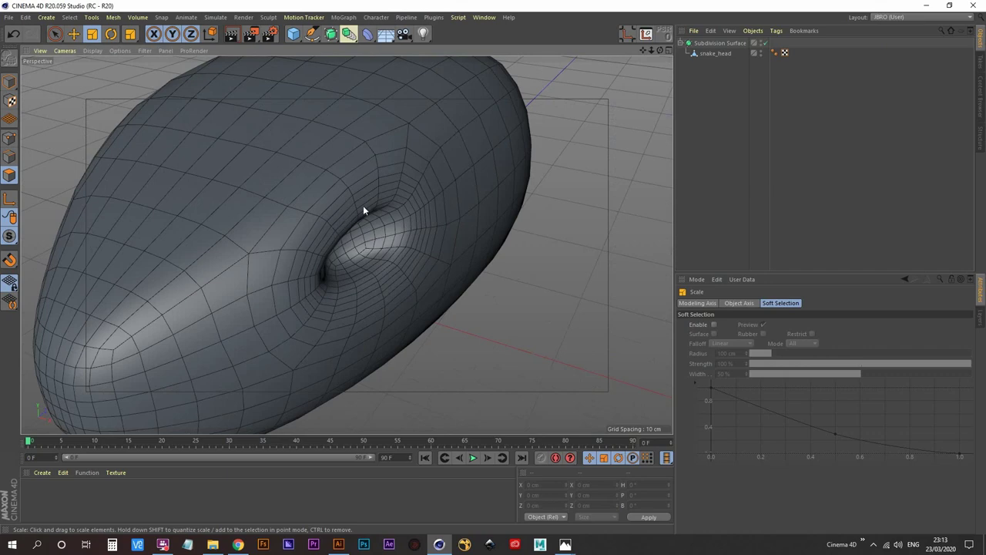
{"action": "scroll", "coordinate": [362, 224], "scroll_direction": "down", "scroll_amount": 6}
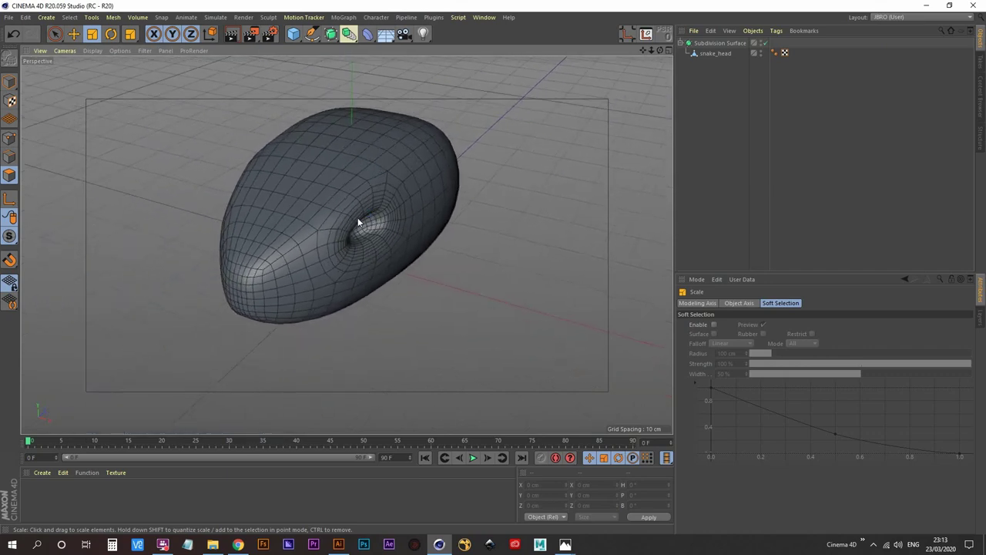
- Switch off the Subdivision Surface, then select snake_head and clear its polygon selection
{"action": "left_click", "coordinate": [766, 43]}
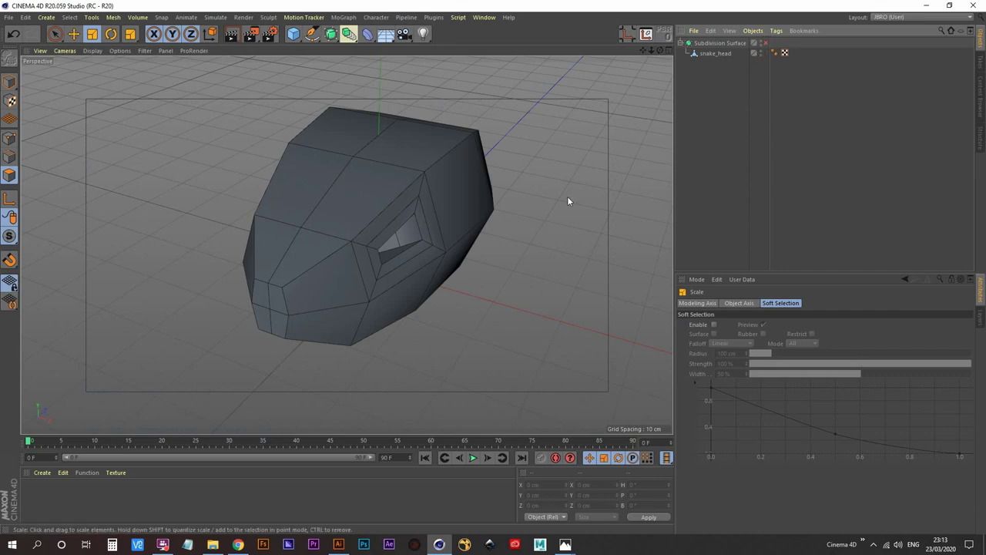
{"action": "left_click_drag", "start_coordinate": [363, 227], "coordinate": [308, 222], "text": "alt"}
{"action": "left_click_drag", "start_coordinate": [391, 195], "coordinate": [369, 237], "text": "alt"}
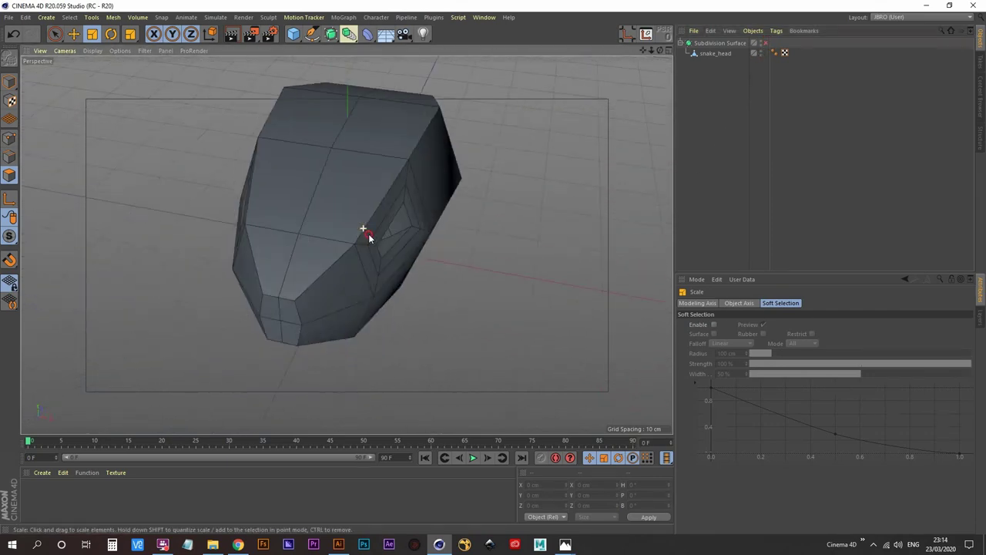
{"action": "left_click", "coordinate": [715, 53]}
{"action": "left_click_drag", "start_coordinate": [578, 142], "coordinate": [376, 225], "text": "alt"}
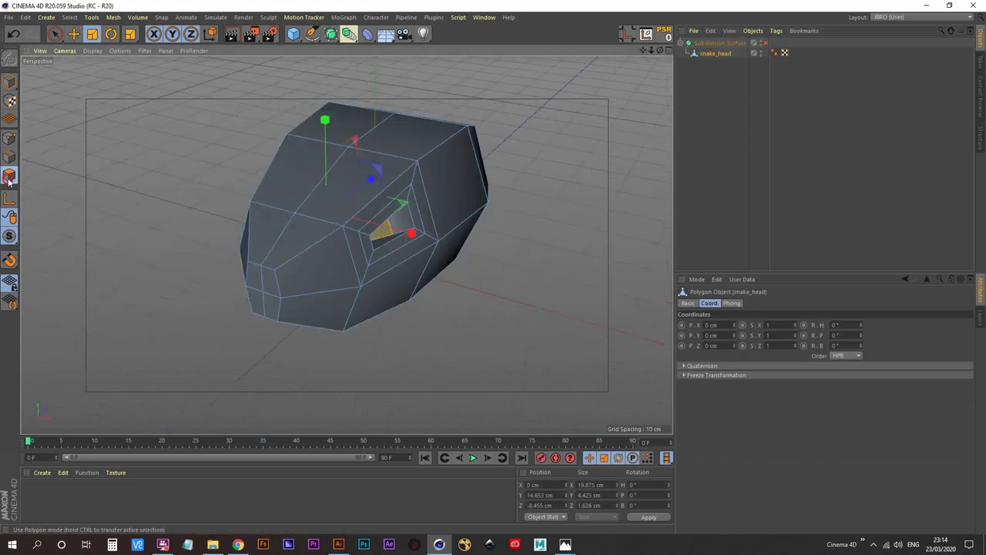
{"action": "left_click", "coordinate": [564, 206]}
- Select the two polygon strips directly above the eye socket on both sides of the head
{"action": "scroll", "coordinate": [435, 236], "scroll_direction": "up", "scroll_amount": 3}
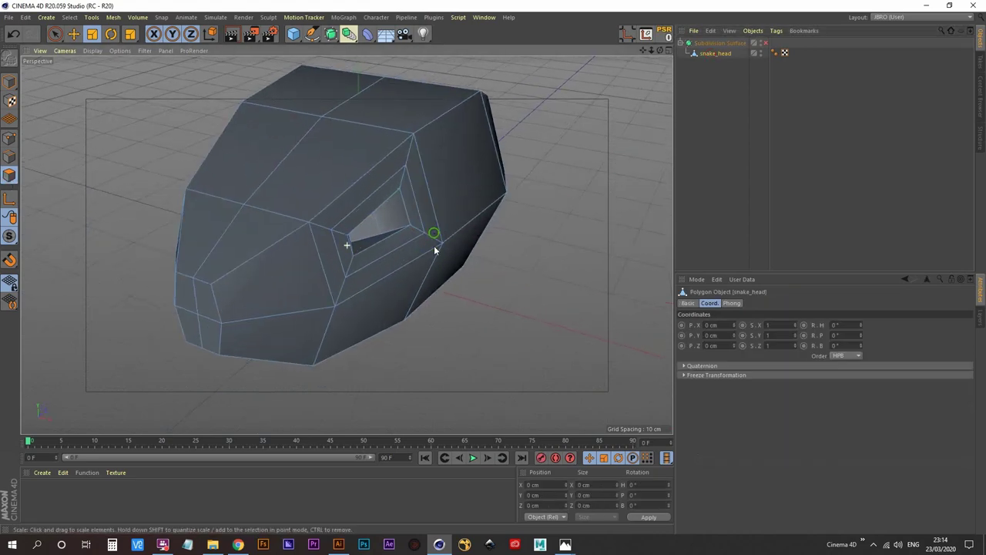
{"action": "left_click_drag", "start_coordinate": [434, 245], "coordinate": [346, 265], "text": "alt"}
{"action": "right_click_drag", "start_coordinate": [353, 243], "coordinate": [370, 227], "text": "alt"}
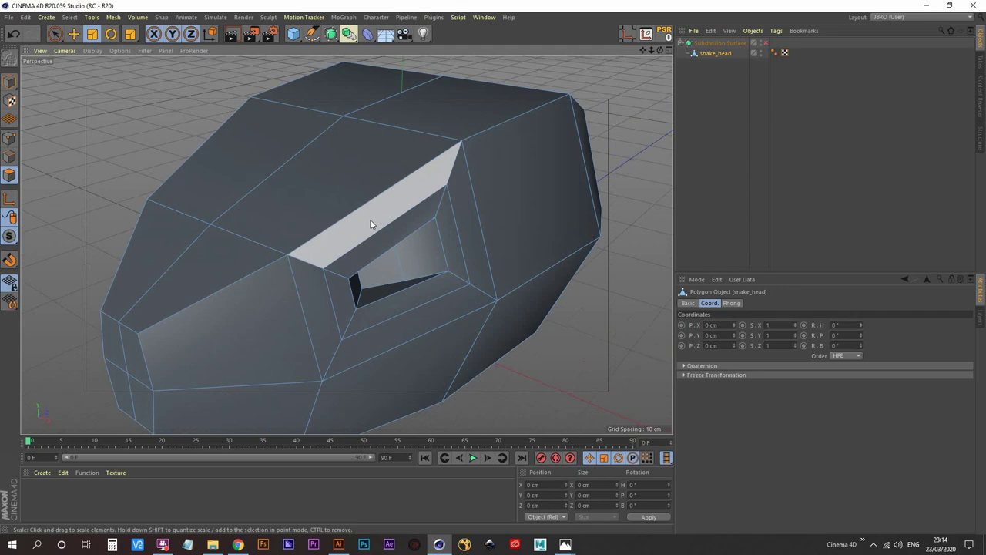
{"action": "left_click", "coordinate": [370, 221]}
{"action": "left_click_drag", "start_coordinate": [380, 237], "coordinate": [307, 225], "text": "alt"}
{"action": "left_click", "coordinate": [227, 218], "text": "shift"}
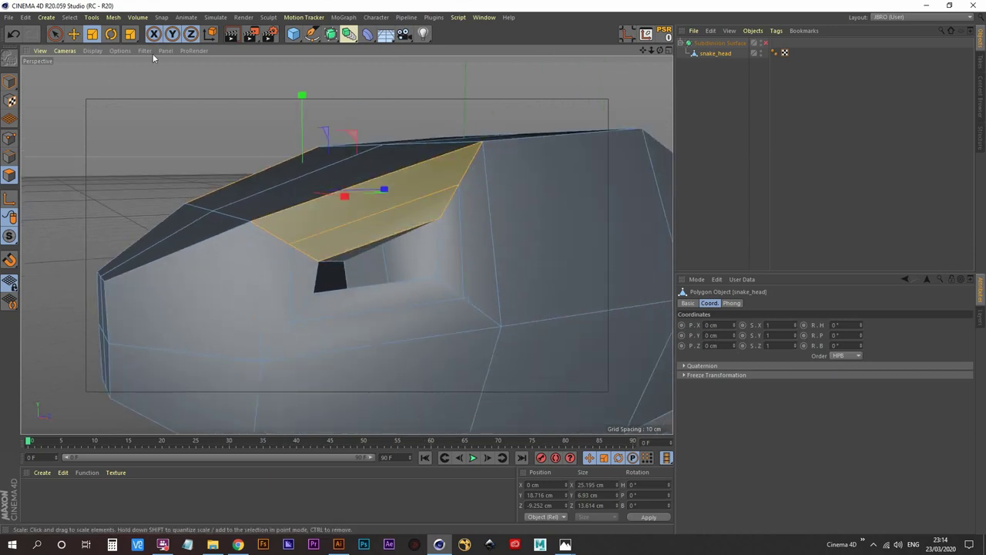
- Lower the polygon strips above both eyes to about 17.9 cm in Y and switch on the Subdivision Surface
{"action": "left_click", "coordinate": [75, 38]}
{"action": "left_click_drag", "start_coordinate": [299, 103], "coordinate": [300, 116]}
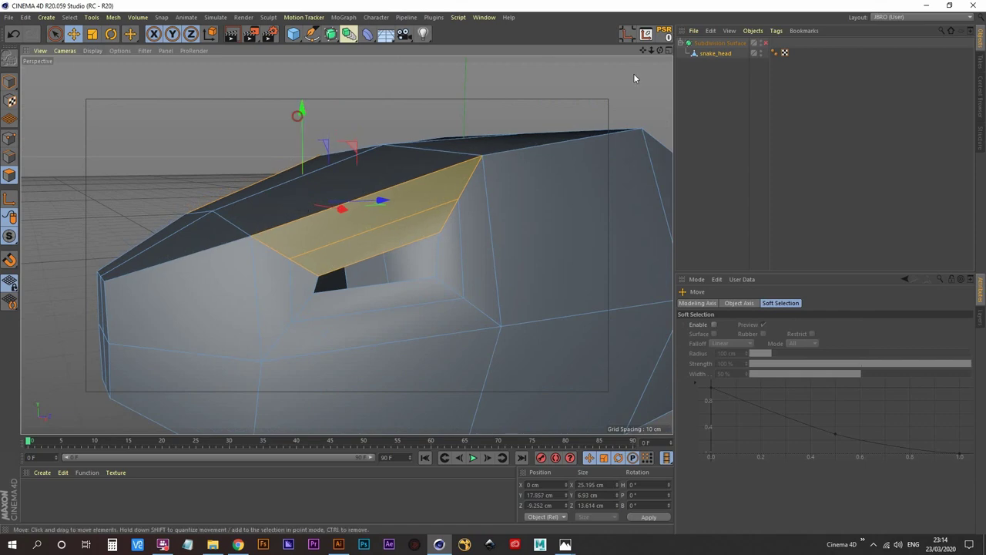
{"action": "left_click", "coordinate": [766, 43]}
{"action": "left_click_drag", "start_coordinate": [543, 188], "coordinate": [504, 264], "text": "alt"}
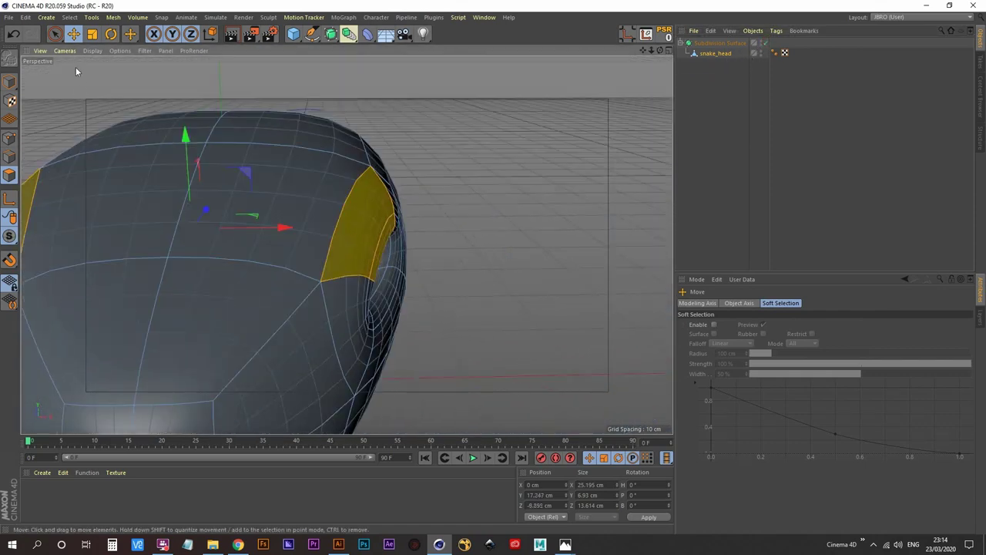
- Try to widen the polygon strips above the eyes to about 28.3 cm in X and lower them to about 16.6 cm in Y
{"action": "left_click", "coordinate": [91, 36]}
{"action": "left_click_drag", "start_coordinate": [286, 226], "coordinate": [299, 226]}
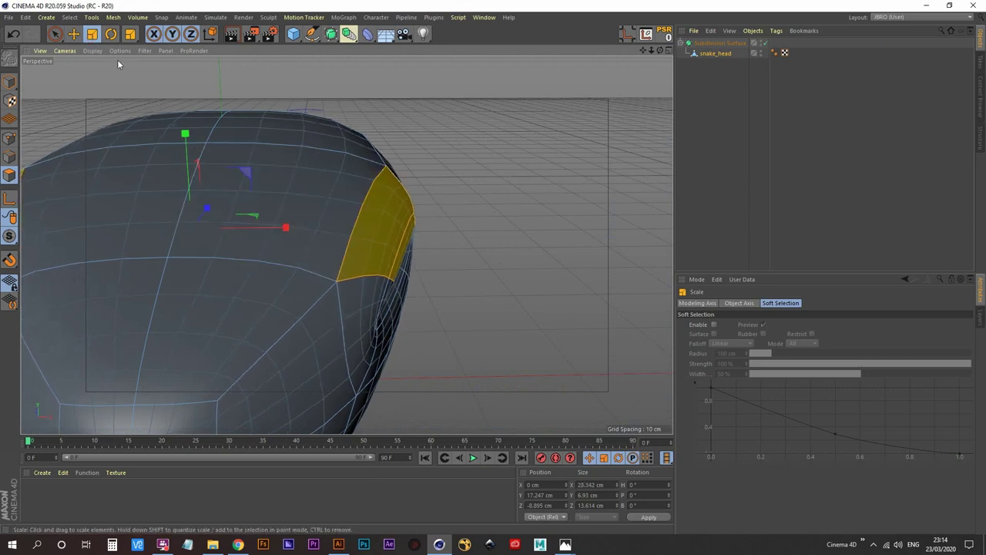
{"action": "left_click", "coordinate": [76, 34]}
{"action": "left_click_drag", "start_coordinate": [187, 142], "coordinate": [187, 159]}
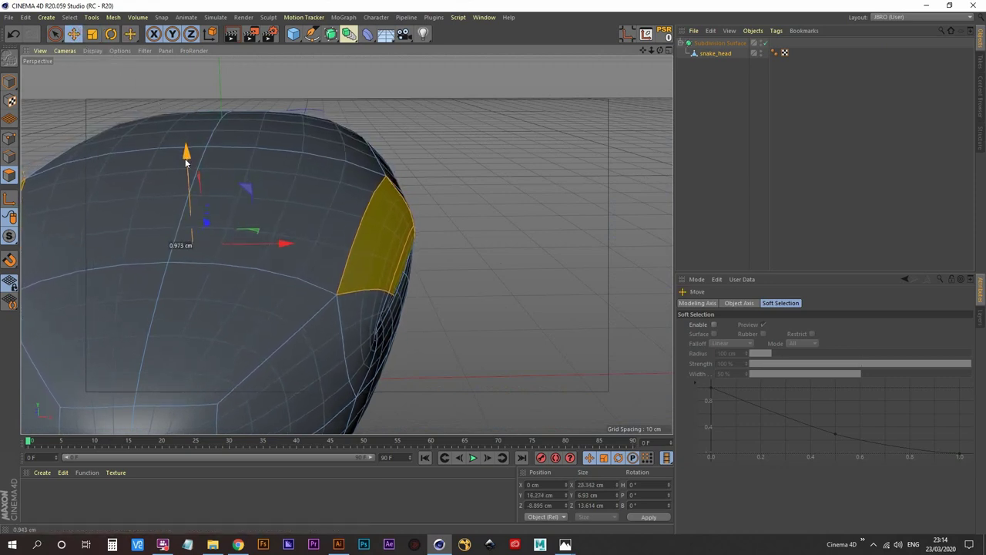
{"action": "left_click_drag", "start_coordinate": [347, 268], "coordinate": [241, 233], "text": "alt"}
{"action": "right_click_drag", "start_coordinate": [444, 285], "coordinate": [418, 302], "text": "alt"}
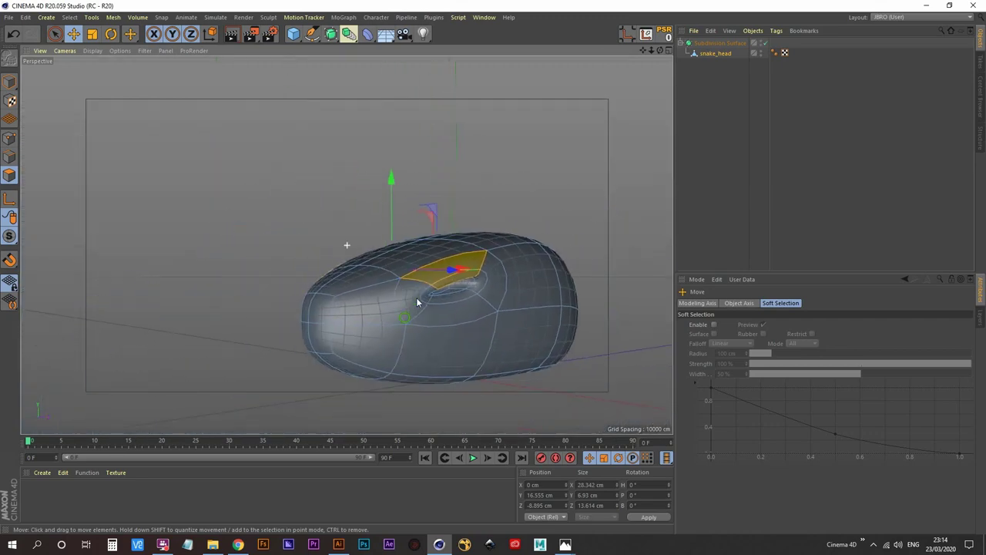
{"action": "left_click_drag", "start_coordinate": [418, 301], "coordinate": [385, 182], "text": "alt"}
{"action": "right_click_drag", "start_coordinate": [385, 182], "coordinate": [361, 296], "text": "alt"}
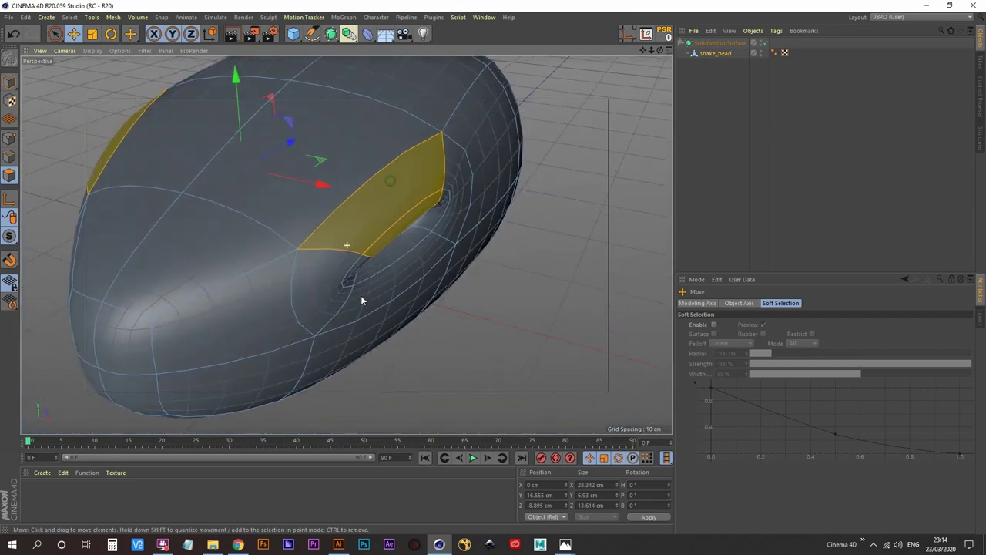
{"action": "mouse_move", "coordinate": [374, 259]}
{"action": "left_mouse_down", "text": "alt"}
{"action": "mouse_move", "coordinate": [332, 214]}
{"action": "mouse_move", "coordinate": [395, 224]}
{"action": "mouse_move", "coordinate": [394, 270]}
{"action": "mouse_move", "coordinate": [311, 222]}
{"action": "mouse_move", "coordinate": [373, 246]}
{"action": "left_mouse_up", "text": "alt"}
- Switch off the Subdivision Surface and raise the polygon strips above both eyes to about 19 cm in Y
{"action": "key", "text": "q"}
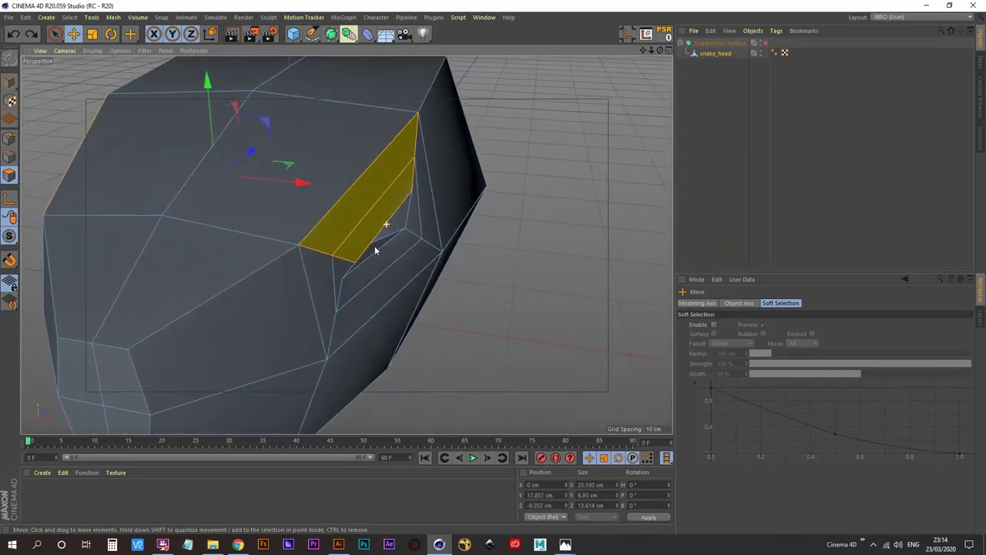
{"action": "left_click_drag", "start_coordinate": [207, 81], "coordinate": [206, 67]}
{"action": "scroll", "coordinate": [240, 142], "scroll_direction": "down", "scroll_amount": 3}
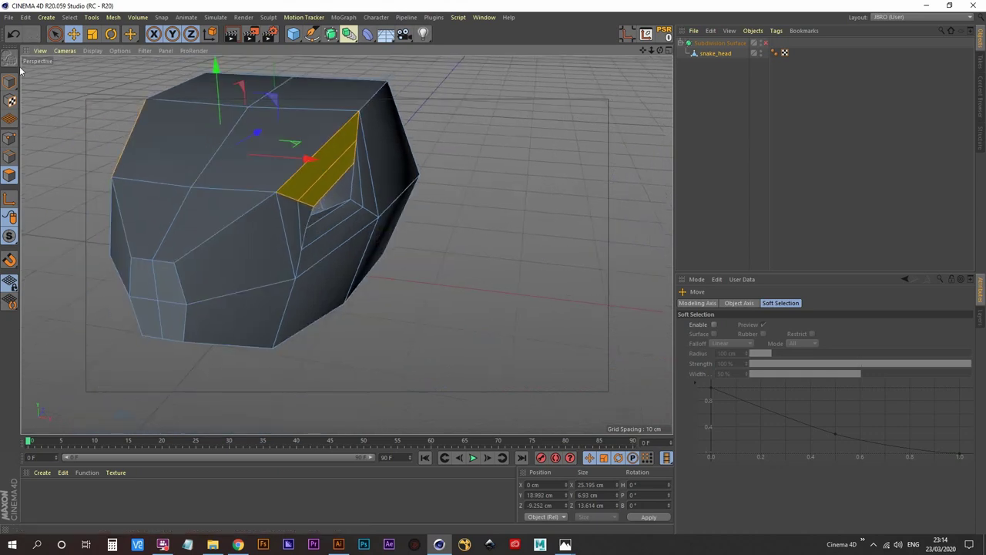
- Scale the polygon strips above both eyes outward along X to a width of about 30 cm
{"action": "left_click", "coordinate": [98, 37]}
{"action": "left_click_drag", "start_coordinate": [310, 159], "coordinate": [332, 160]}
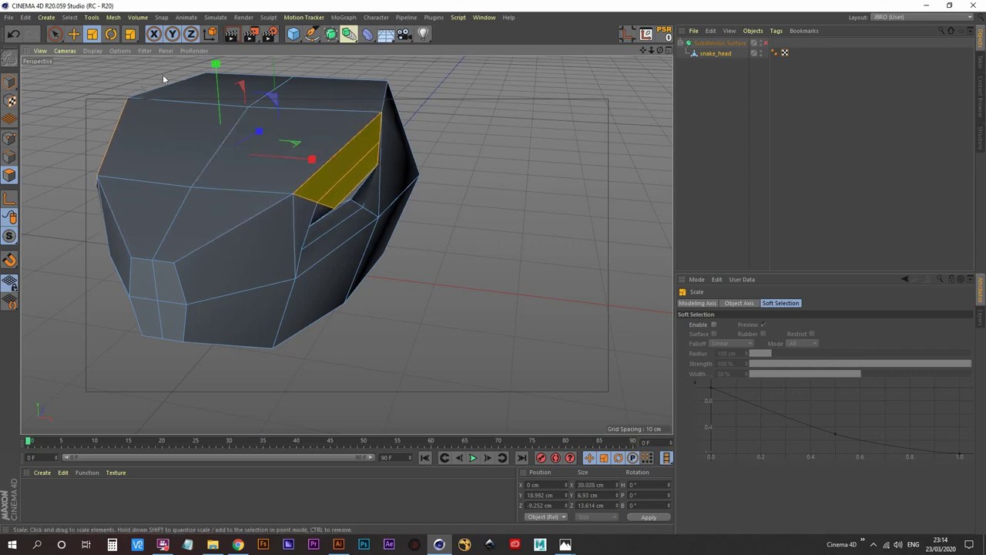
{"action": "left_click_drag", "start_coordinate": [215, 77], "coordinate": [194, 148], "text": "alt"}
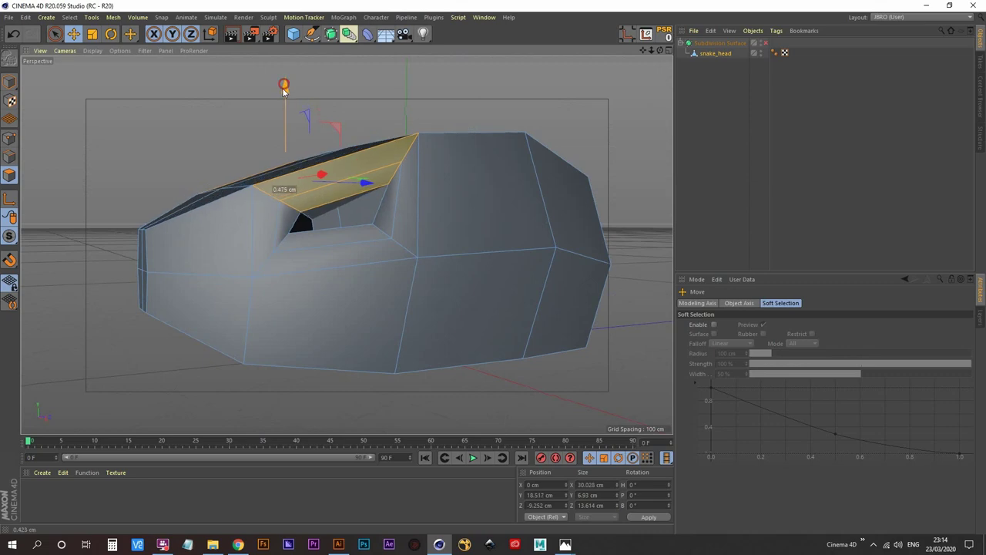
- Lower the polygon strips above both eyes to about 18.2 cm in Y and switch on the Subdivision Surface
{"action": "left_click_drag", "start_coordinate": [282, 88], "coordinate": [527, 164], "text": "alt"}
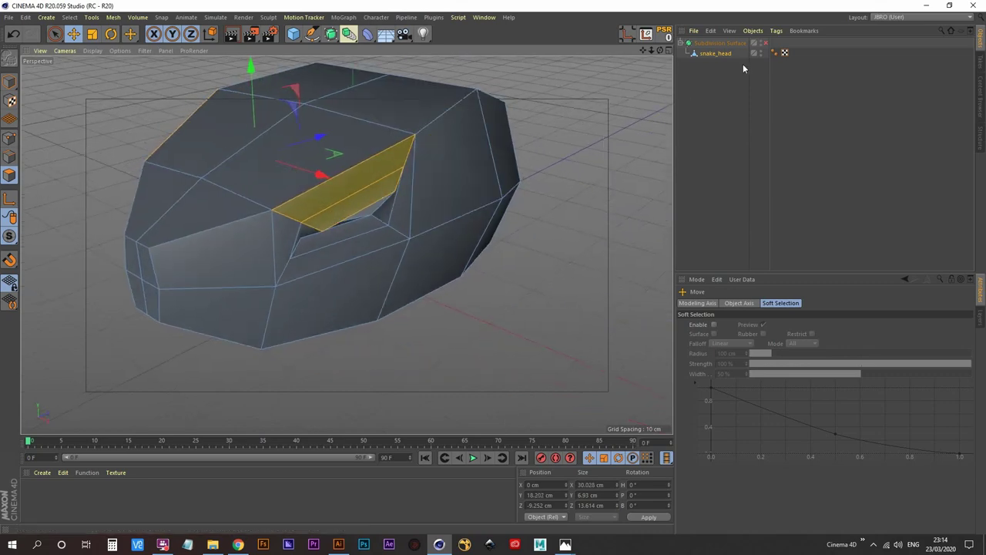
{"action": "left_click", "coordinate": [765, 43]}
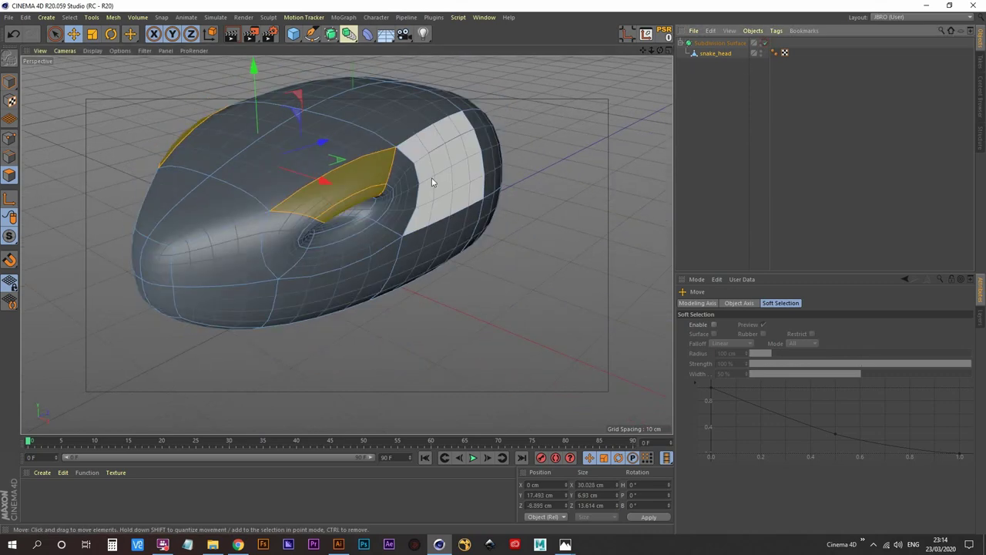
{"action": "left_click", "coordinate": [709, 138]}
{"action": "left_click_drag", "start_coordinate": [297, 235], "coordinate": [165, 221], "text": "alt"}
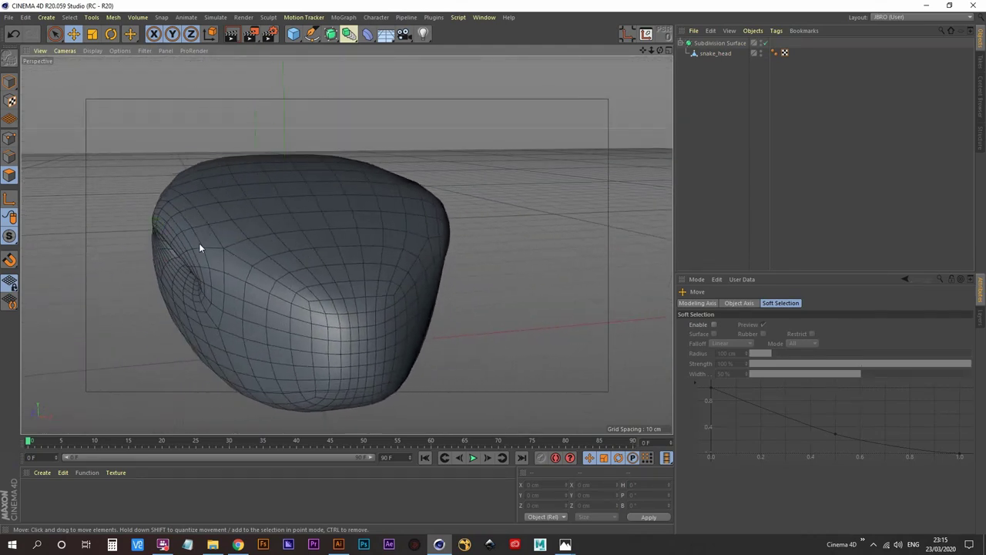
{"action": "mouse_move", "coordinate": [191, 252]}
{"action": "left_mouse_down", "text": "alt"}
{"action": "mouse_move", "coordinate": [241, 278]}
{"action": "mouse_move", "coordinate": [165, 304]}
{"action": "mouse_move", "coordinate": [242, 260]}
{"action": "mouse_move", "coordinate": [300, 268]}
{"action": "mouse_move", "coordinate": [223, 241]}
{"action": "mouse_move", "coordinate": [232, 250]}
{"action": "left_mouse_up", "text": "alt"}
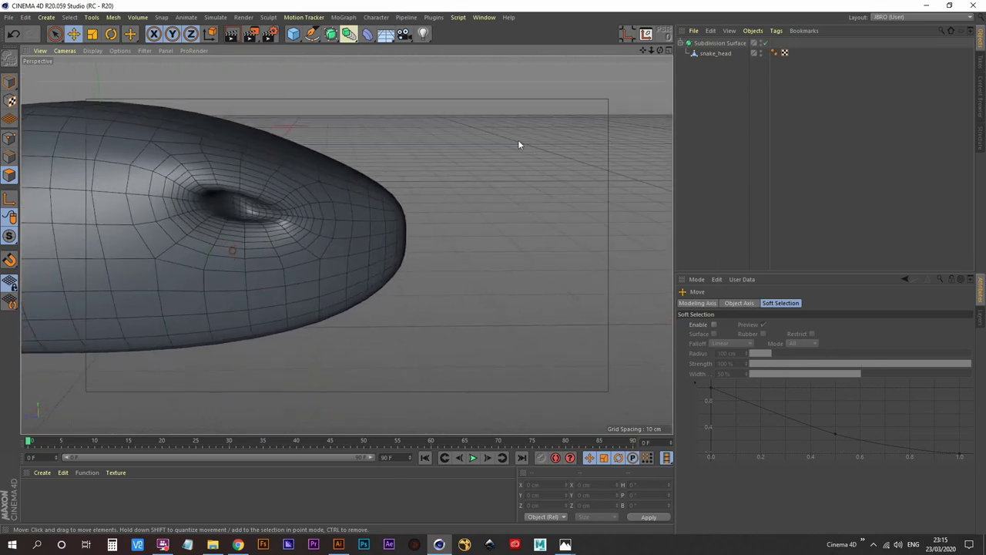
- Switch off the Subdivision Surface and select the two polygon strips below each eye socket
{"action": "left_click", "coordinate": [763, 43]}
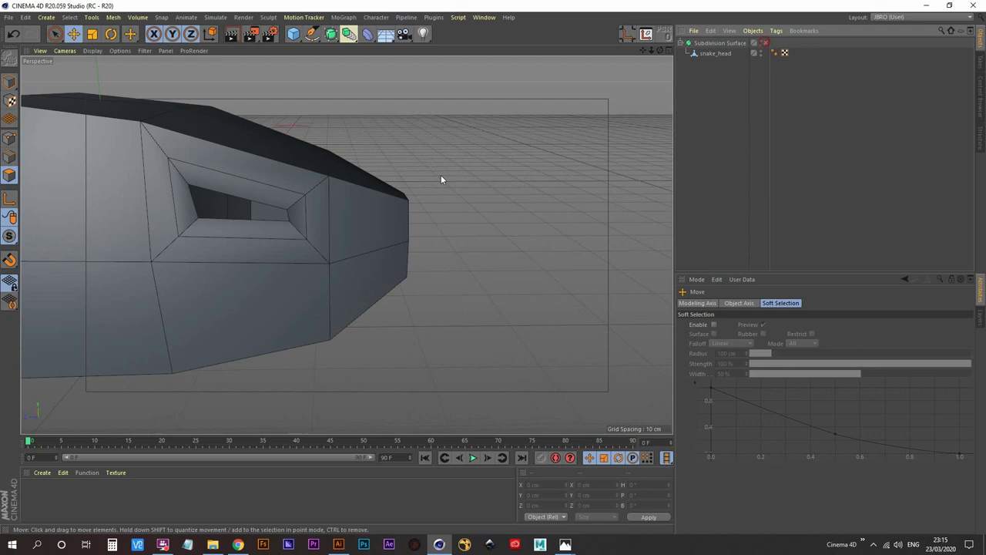
{"action": "left_click", "coordinate": [247, 230]}
{"action": "left_click_drag", "start_coordinate": [259, 231], "coordinate": [248, 239], "text": "alt"}
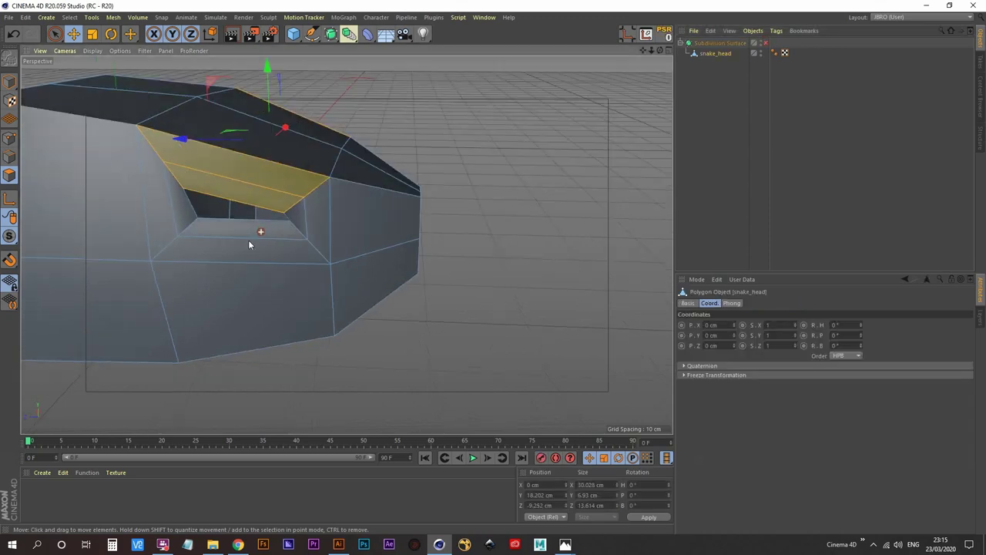
{"action": "mouse_move", "coordinate": [255, 234]}
{"action": "right_mouse_down", "text": "alt"}
{"action": "mouse_move", "coordinate": [260, 220]}
{"action": "mouse_move", "coordinate": [256, 232]}
{"action": "right_mouse_up", "text": "alt"}
{"action": "left_click", "coordinate": [254, 229]}
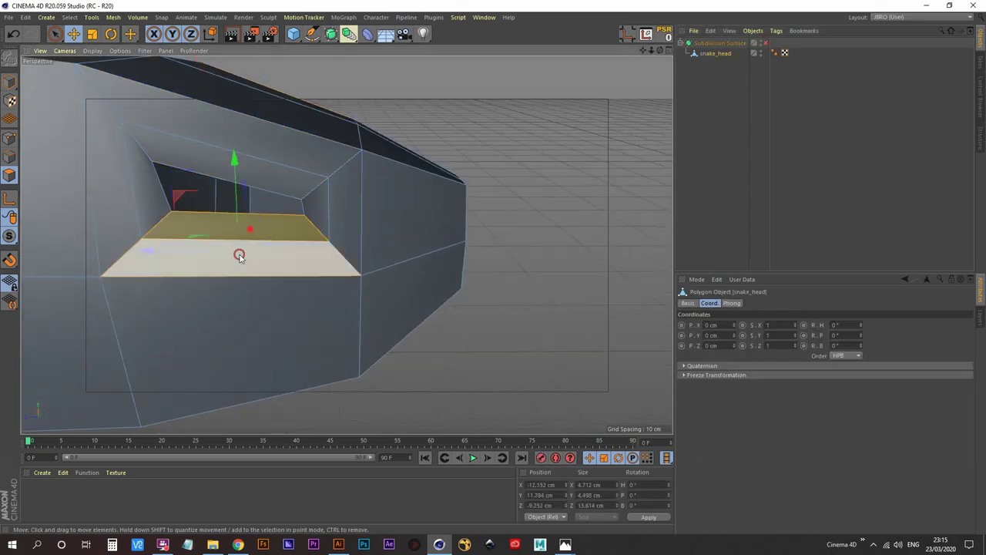
{"action": "left_click_drag", "start_coordinate": [239, 256], "coordinate": [388, 224], "text": "alt"}
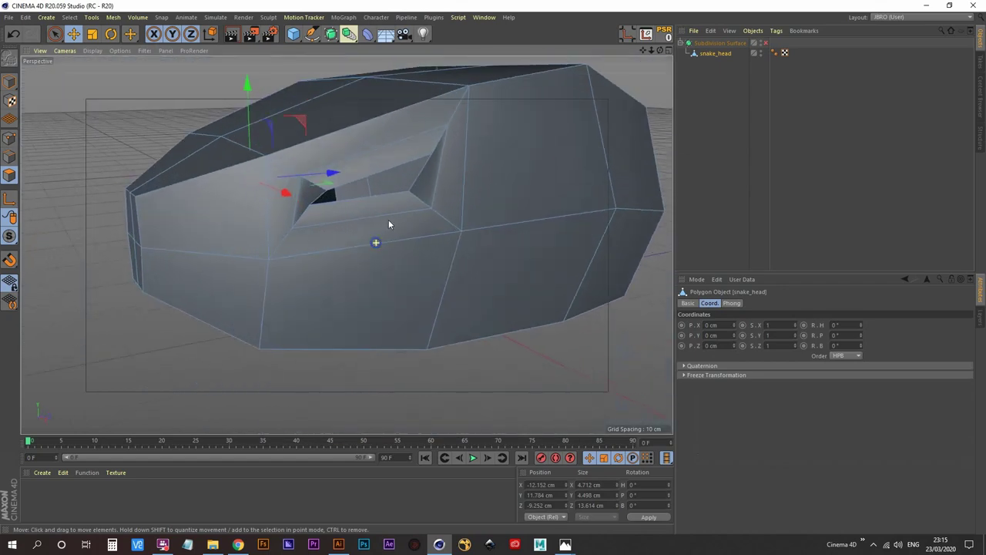
{"action": "left_click", "coordinate": [368, 231]}
{"action": "middle_click_drag", "start_coordinate": [299, 236], "coordinate": [391, 256], "text": "alt"}
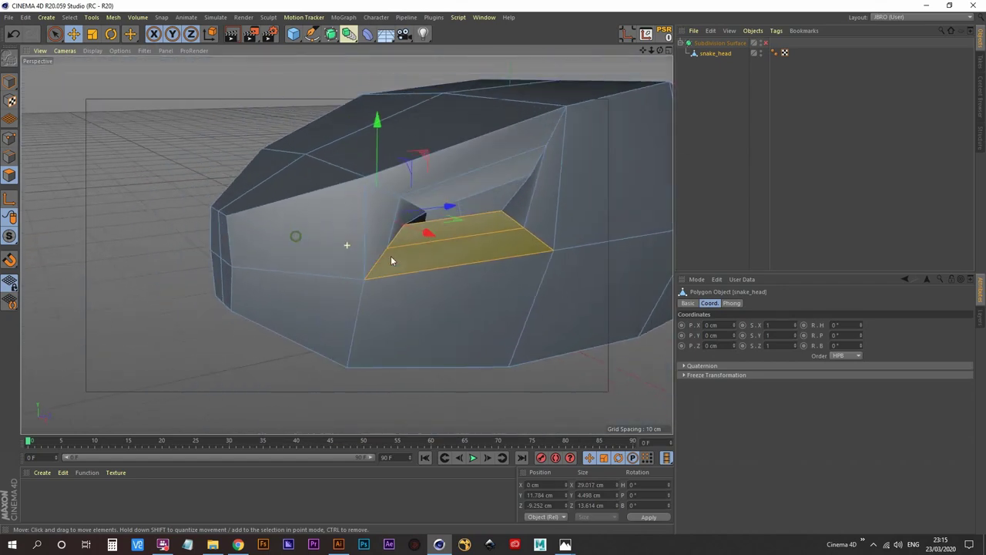
{"action": "left_click_drag", "start_coordinate": [328, 262], "coordinate": [470, 270], "text": "alt"}
{"action": "right_click_drag", "start_coordinate": [329, 260], "coordinate": [279, 279], "text": "alt"}
{"action": "middle_click_drag", "start_coordinate": [223, 270], "coordinate": [297, 259], "text": "alt"}
{"action": "left_click_drag", "start_coordinate": [232, 259], "coordinate": [332, 254], "text": "alt"}
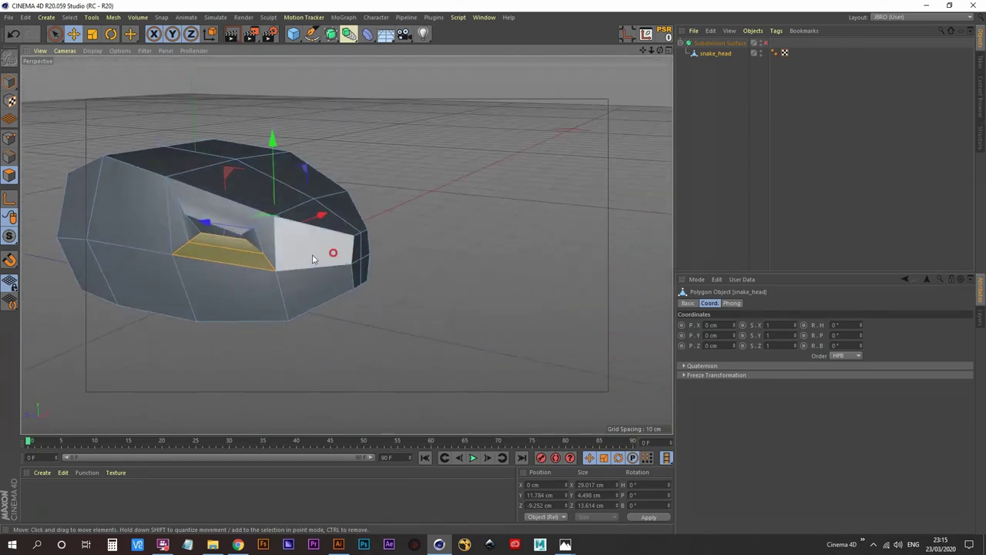
{"action": "middle_click_drag", "start_coordinate": [253, 235], "coordinate": [273, 206], "text": "alt"}
{"action": "right_click_drag", "start_coordinate": [264, 215], "coordinate": [276, 191], "text": "alt"}
{"action": "scroll", "coordinate": [277, 191], "scroll_direction": "up", "scroll_amount": 2}
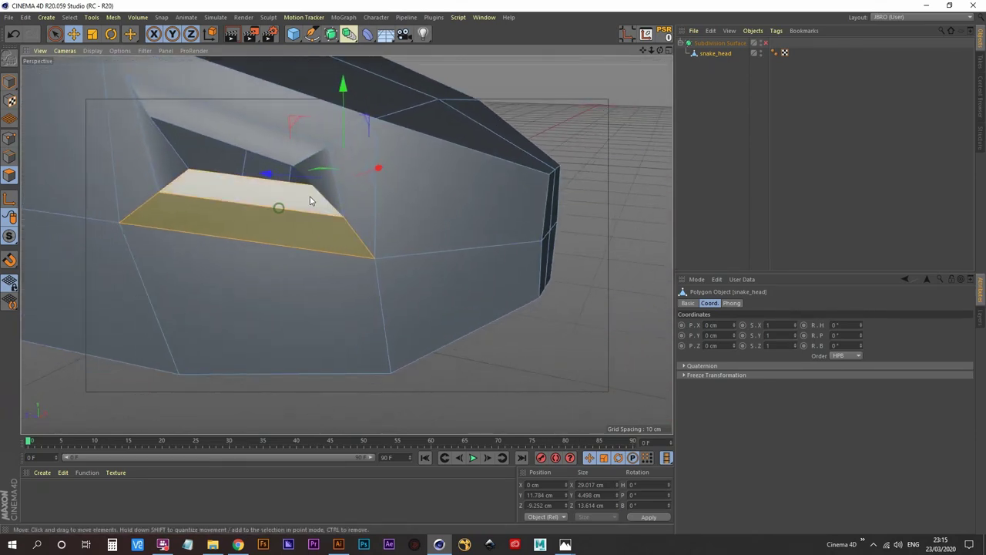
- Switch on the Subdivision Surface, clear the polygon selection and examine the smoothed eye socket and head shape
{"action": "left_click", "coordinate": [765, 44]}
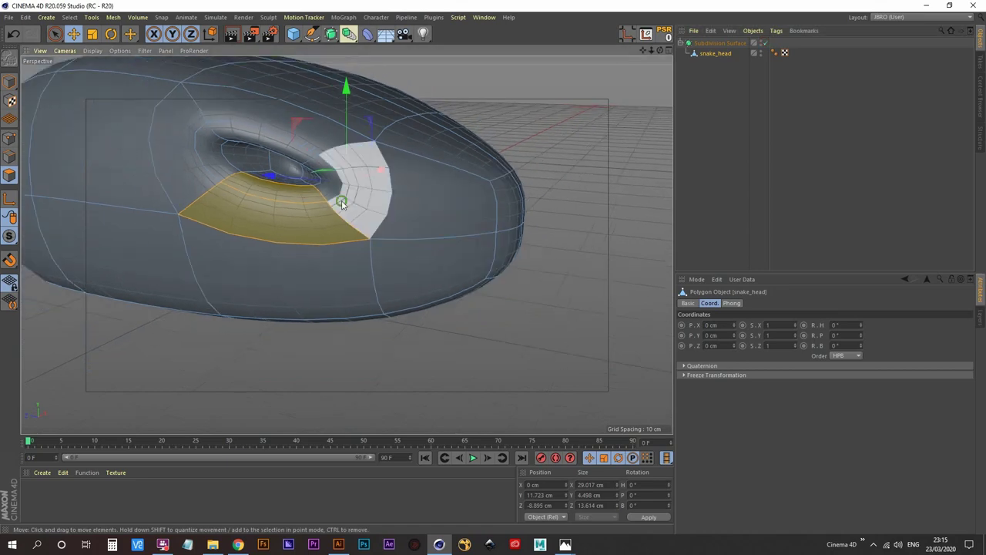
{"action": "left_click_drag", "start_coordinate": [342, 203], "coordinate": [364, 119], "text": "alt"}
{"action": "left_click", "coordinate": [731, 112]}
{"action": "left_click_drag", "start_coordinate": [329, 222], "coordinate": [419, 265], "text": "alt"}
{"action": "middle_click", "coordinate": [498, 209]}
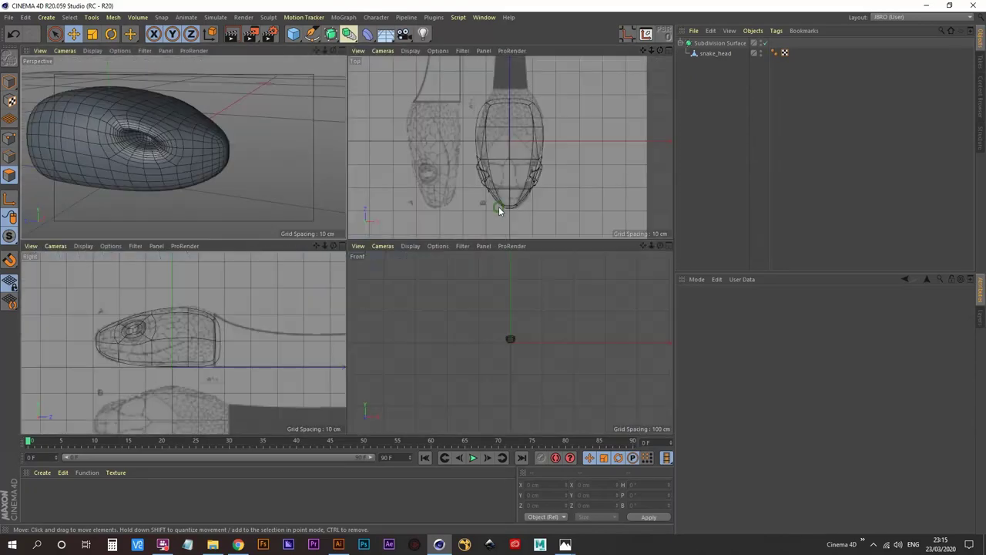
{"action": "middle_click", "coordinate": [160, 181]}
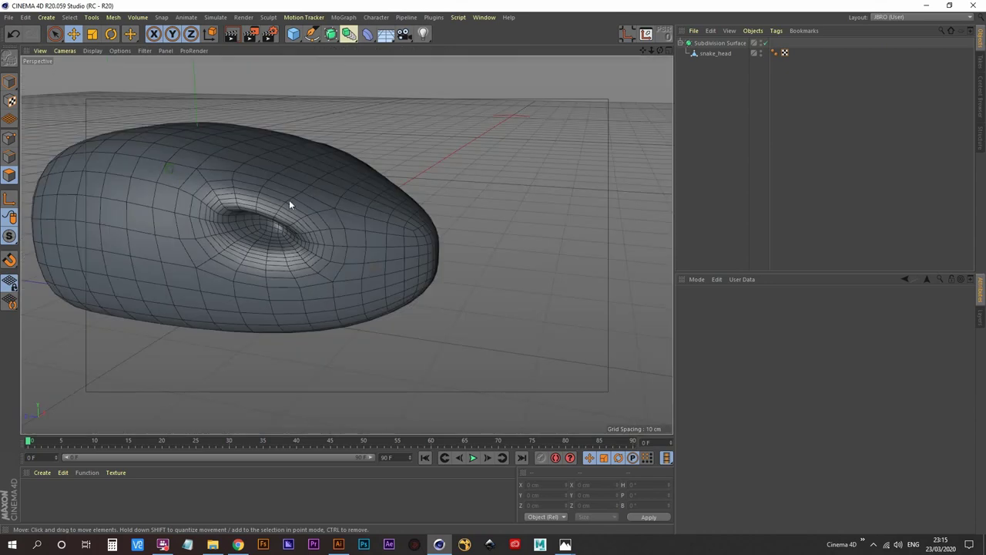
{"action": "left_click_drag", "start_coordinate": [288, 205], "coordinate": [415, 235], "text": "alt"}
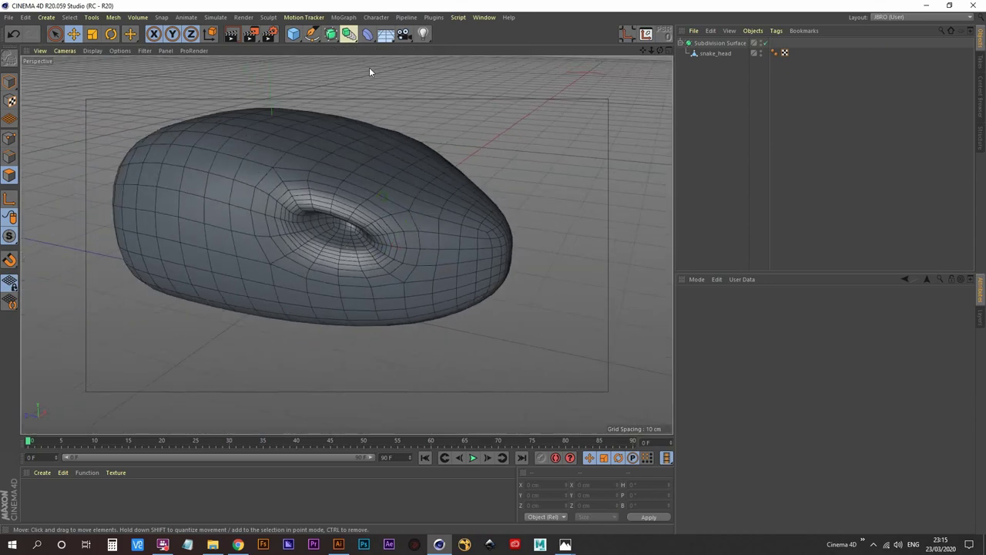
- Add a sphere primitive for the eye and reduce its radius to 5 cm
{"action": "left_click", "coordinate": [294, 35]}
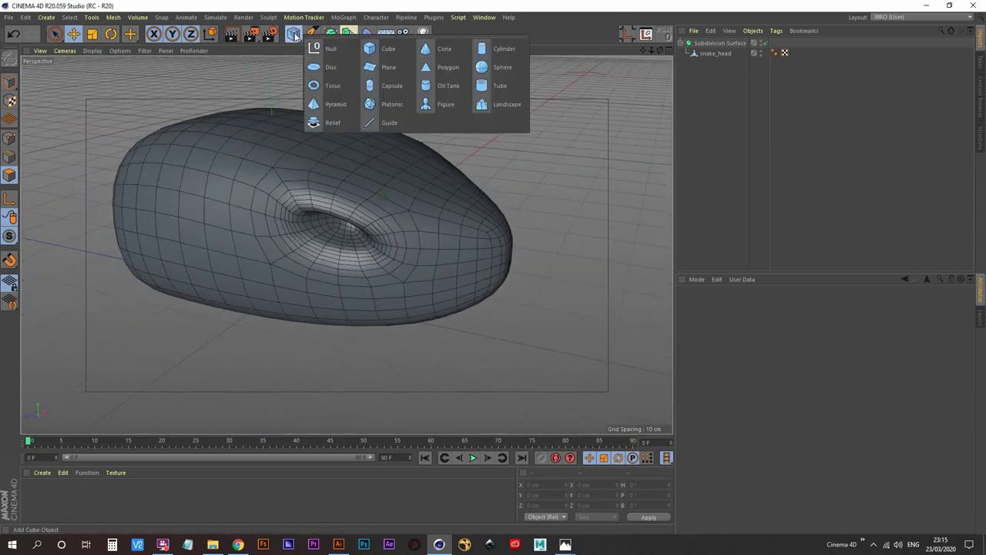
{"action": "left_click", "coordinate": [502, 67]}
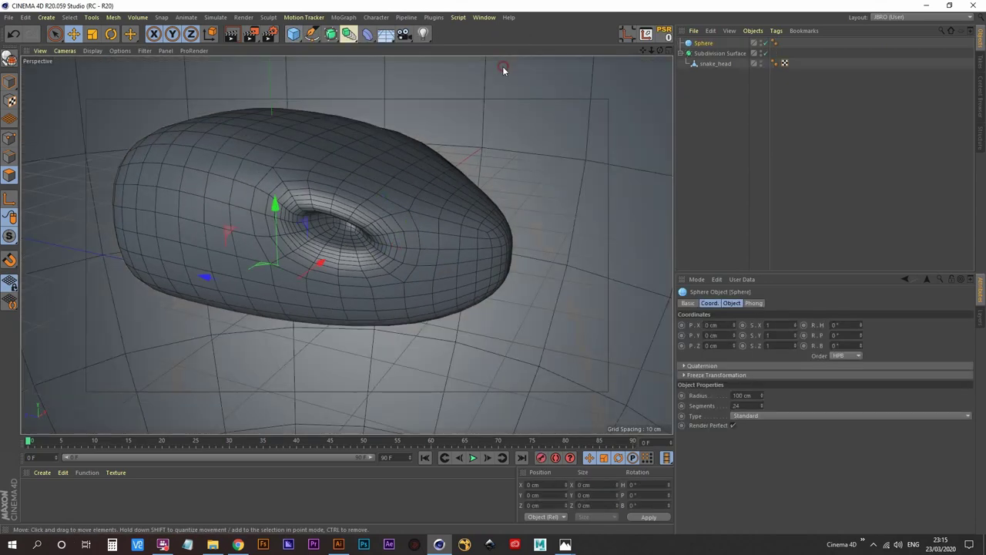
{"action": "left_click", "coordinate": [706, 44]}
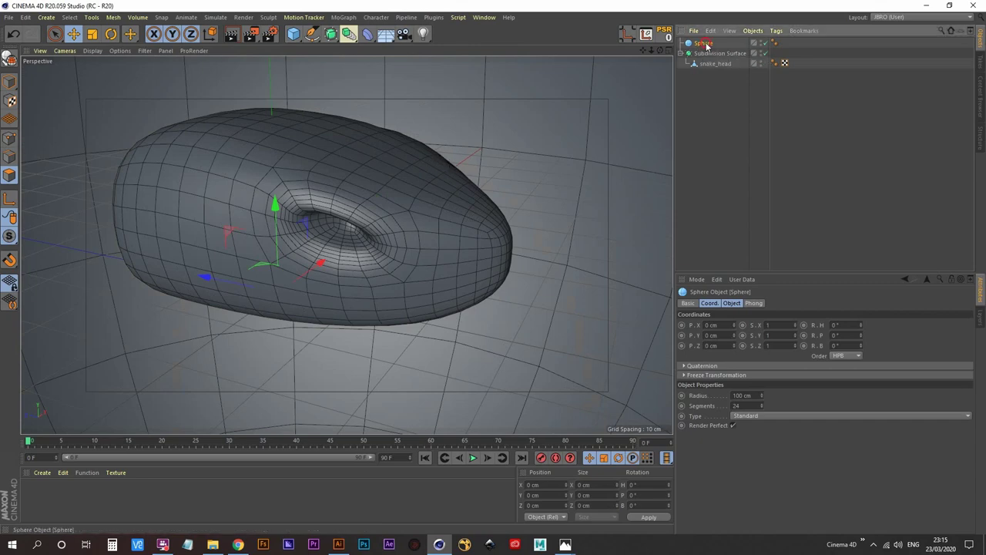
{"action": "left_click", "coordinate": [101, 34]}
{"action": "left_click_drag", "start_coordinate": [345, 183], "coordinate": [245, 356]}
{"action": "middle_click_drag", "start_coordinate": [345, 299], "coordinate": [262, 290], "text": "alt"}
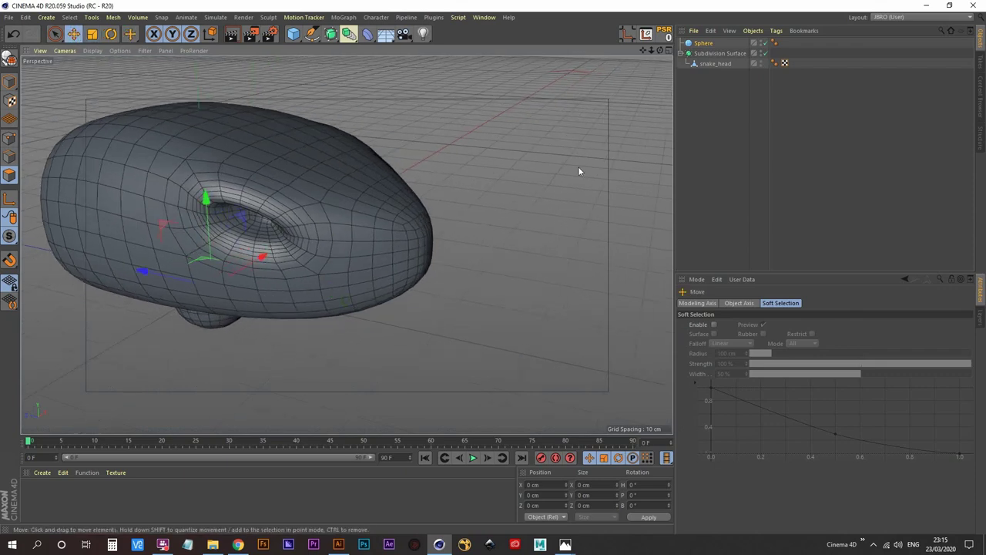
{"action": "left_click", "coordinate": [709, 45]}
{"action": "left_click", "coordinate": [733, 303]}
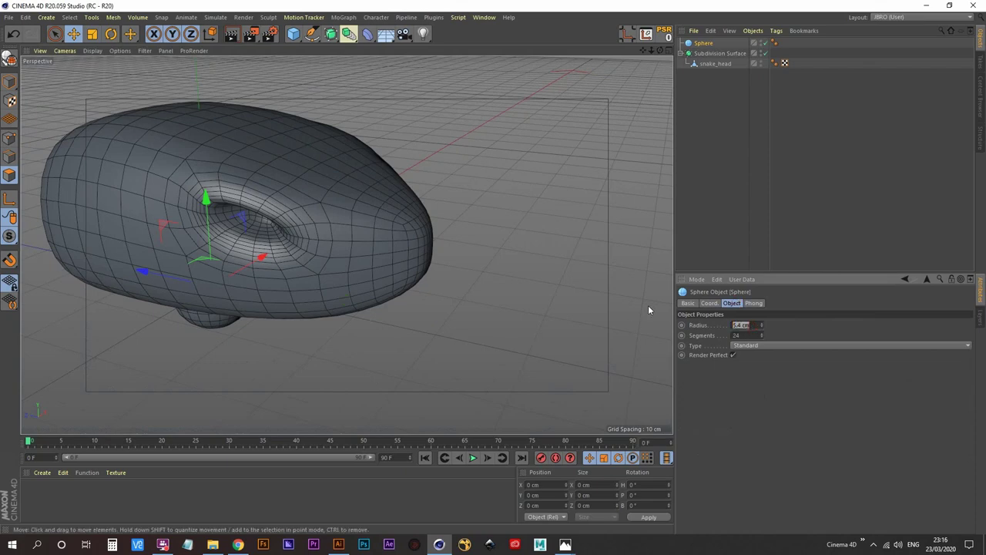
{"action": "type", "text": "5"}
{"action": "key", "text": "Return"}
- Move the sphere along Z toward the snout, sideways along X and up in Y into one eye socket
{"action": "left_click_drag", "start_coordinate": [403, 307], "coordinate": [381, 254], "text": "alt"}
{"action": "middle_click", "coordinate": [412, 271]}
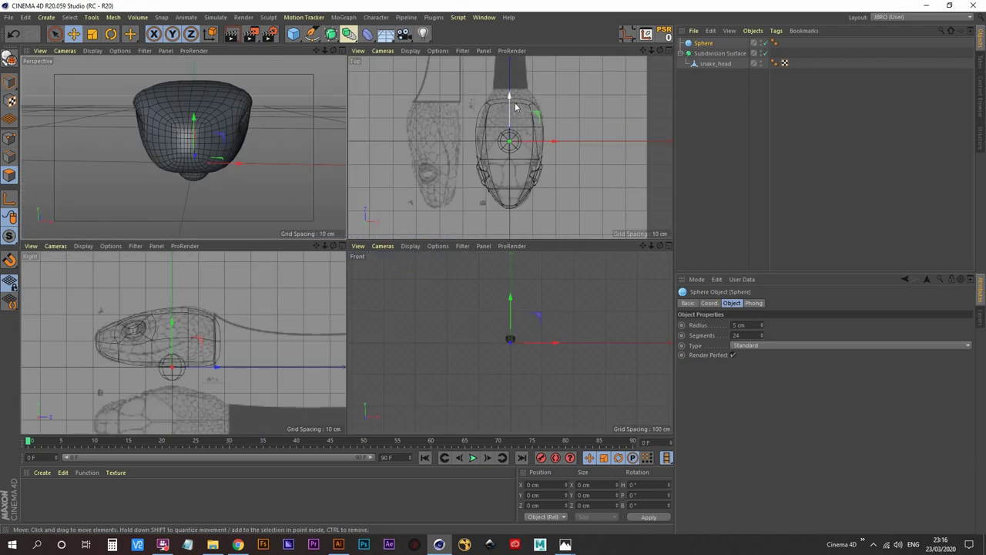
{"action": "left_click_drag", "start_coordinate": [509, 98], "coordinate": [510, 117]}
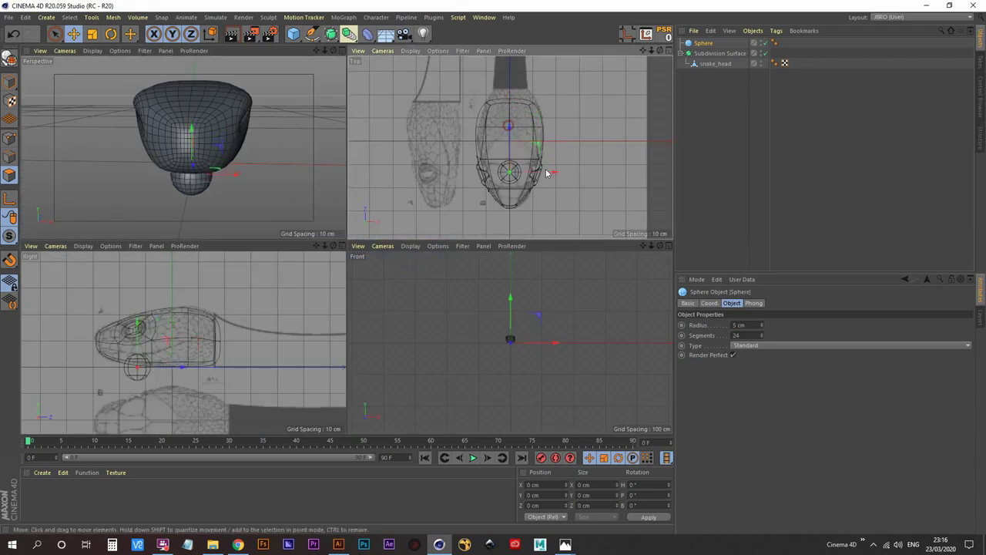
{"action": "left_click_drag", "start_coordinate": [546, 173], "coordinate": [574, 172]}
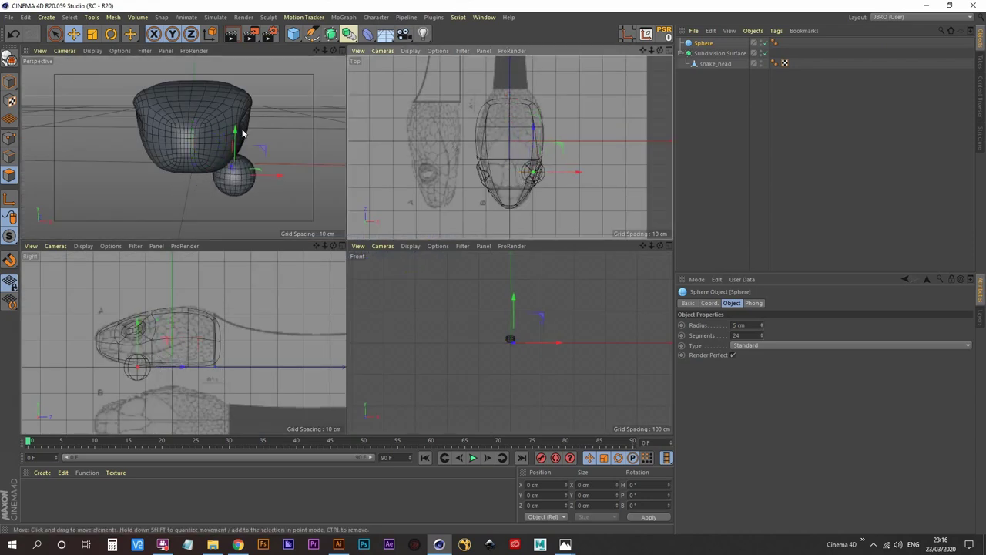
{"action": "left_click_drag", "start_coordinate": [242, 133], "coordinate": [239, 92]}
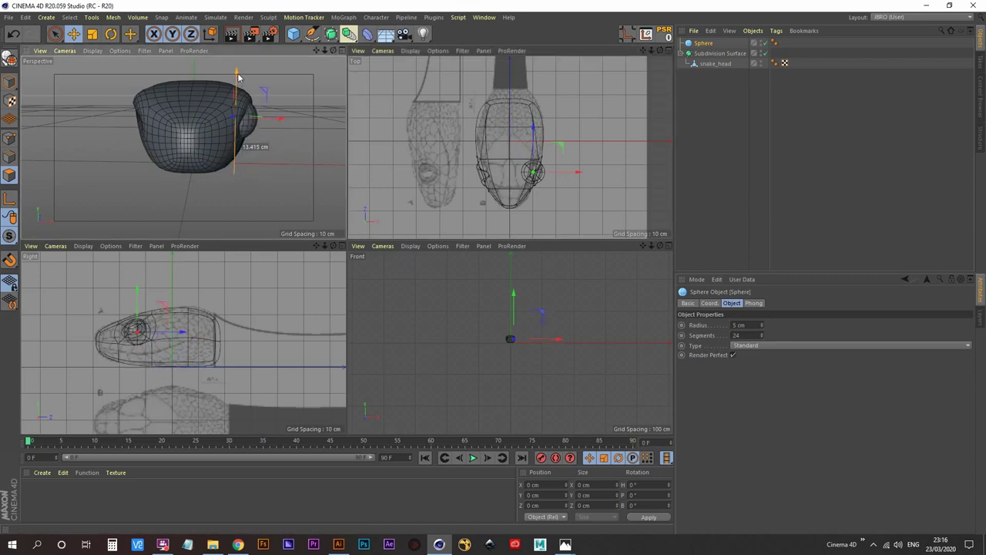
{"action": "middle_click", "coordinate": [245, 112]}
{"action": "middle_click_drag", "start_coordinate": [398, 223], "coordinate": [345, 229], "text": "alt"}
{"action": "left_click_drag", "start_coordinate": [328, 229], "coordinate": [193, 232], "text": "alt"}
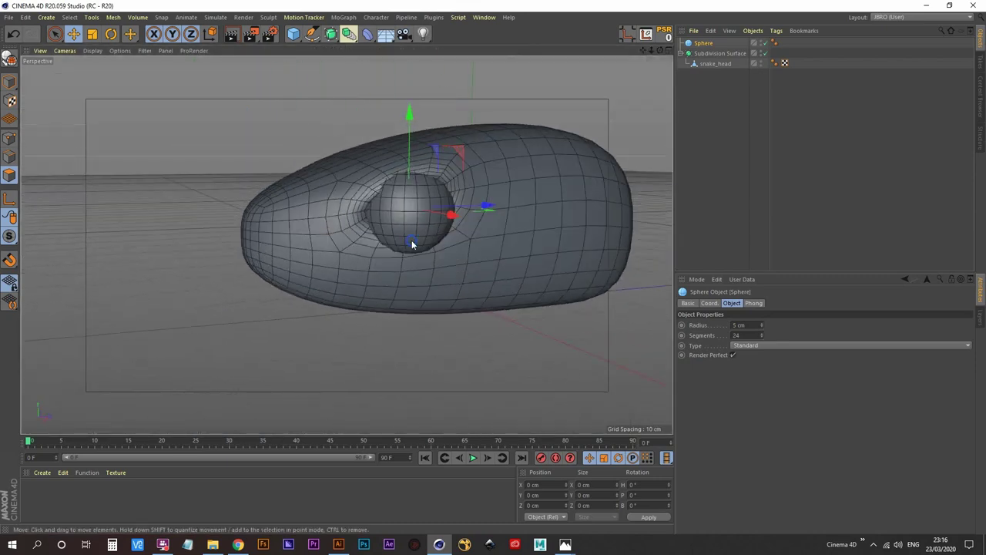
- Set the eye sphere's segments to 50
{"action": "right_click_drag", "start_coordinate": [413, 240], "coordinate": [478, 238], "text": "alt"}
{"action": "middle_click_drag", "start_coordinate": [422, 216], "coordinate": [359, 231], "text": "alt"}
{"action": "left_click_drag", "start_coordinate": [352, 239], "coordinate": [420, 241], "text": "alt"}
{"action": "left_click", "coordinate": [752, 337]}
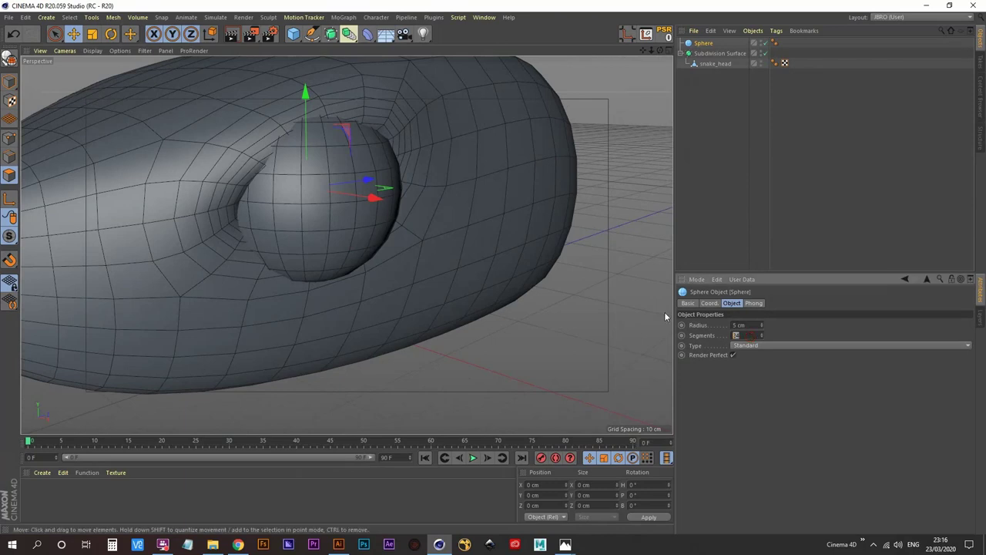
{"action": "type", "text": "50"}
{"action": "key", "text": "Return"}
{"action": "scroll", "coordinate": [345, 245], "scroll_direction": "down", "scroll_amount": 5}
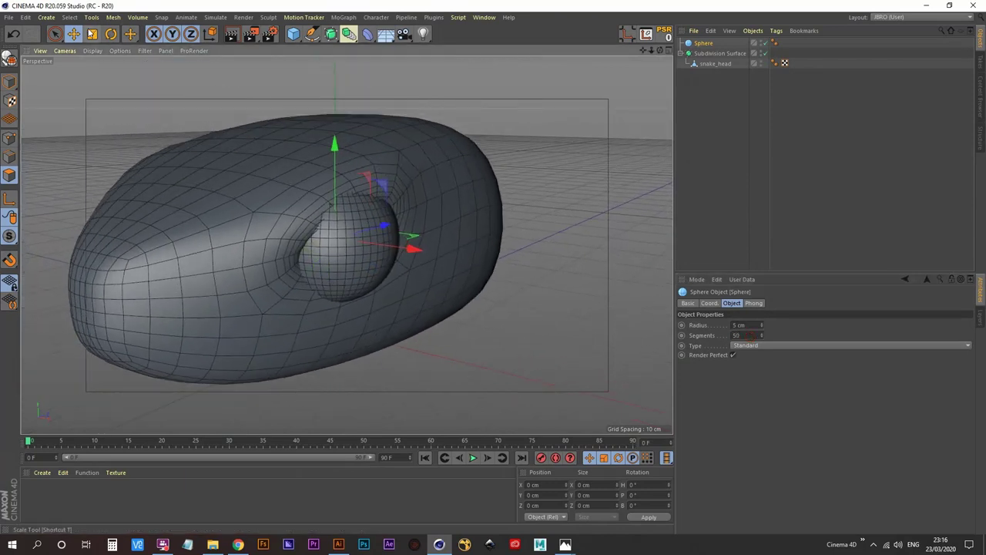
- Scale the eye sphere down and set its radius to 3.5 cm
{"action": "left_click", "coordinate": [91, 33]}
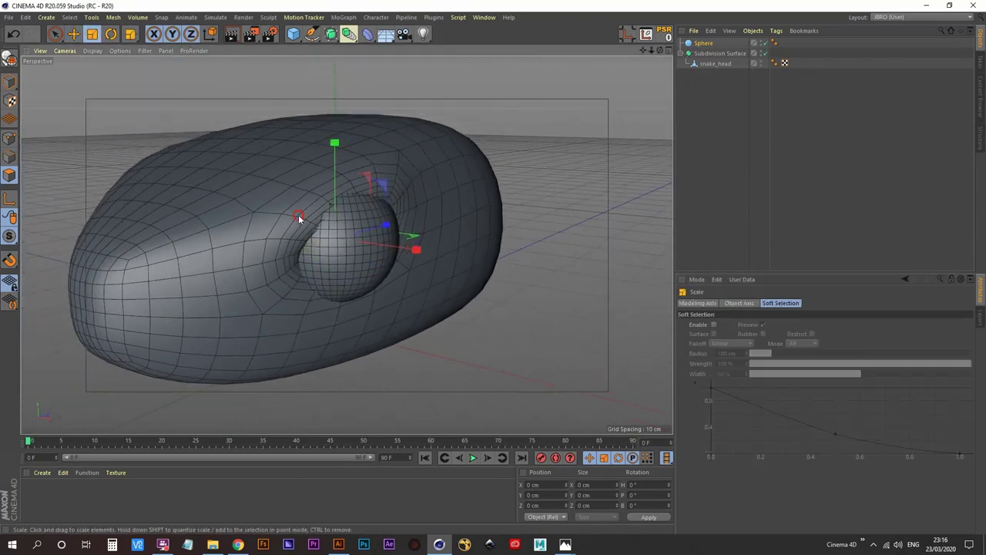
{"action": "left_click_drag", "start_coordinate": [299, 221], "coordinate": [243, 263]}
{"action": "left_click_drag", "start_coordinate": [348, 278], "coordinate": [312, 264], "text": "alt"}
{"action": "left_click", "coordinate": [703, 44]}
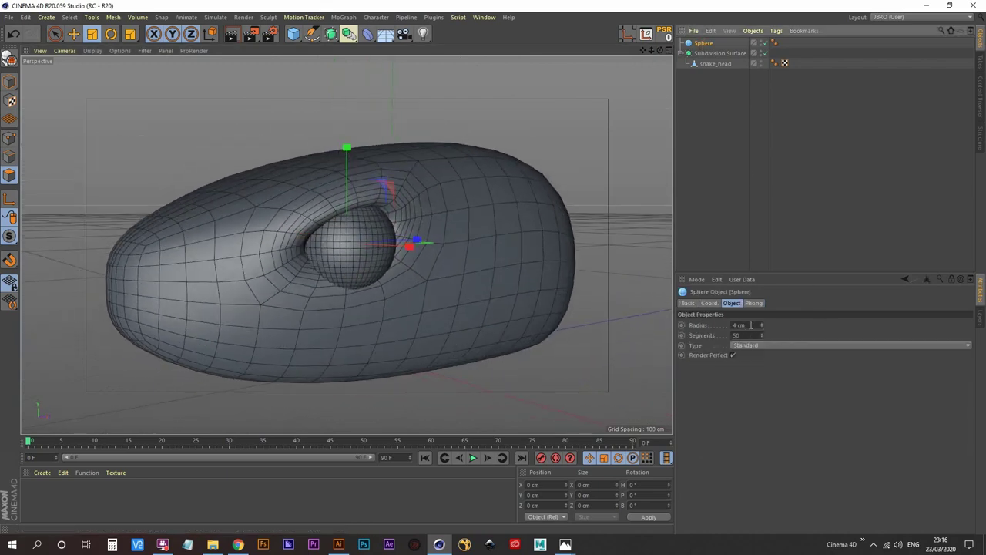
{"action": "left_click", "coordinate": [751, 325]}
{"action": "key", "text": "BackSpace"}
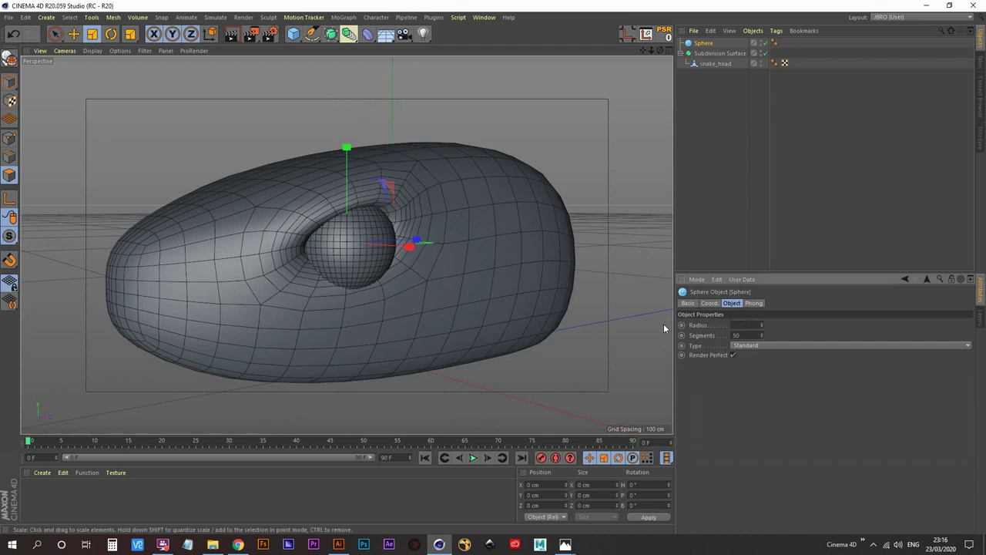
{"action": "type", "text": "3.5"}
{"action": "key", "text": "Return"}
{"action": "left_click_drag", "start_coordinate": [664, 324], "coordinate": [322, 247], "text": "alt"}
{"action": "scroll", "coordinate": [348, 252], "scroll_direction": "up", "scroll_amount": 3}
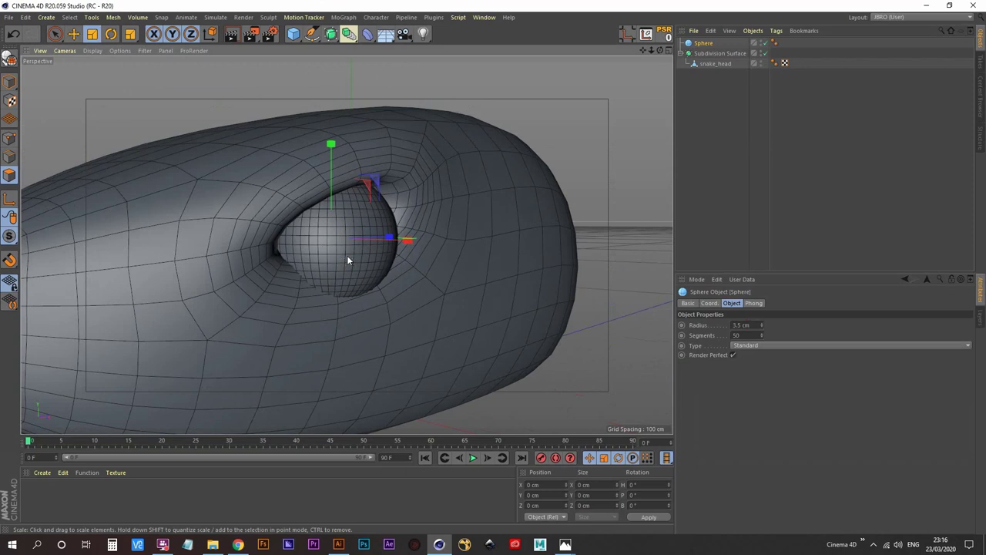
- Reposition the eye sphere so that it sits inside the socket beneath the brow
{"action": "key", "text": "e"}
{"action": "left_click_drag", "start_coordinate": [331, 145], "coordinate": [316, 128]}
{"action": "left_click_drag", "start_coordinate": [356, 208], "coordinate": [300, 265], "text": "alt"}
{"action": "left_click_drag", "start_coordinate": [368, 223], "coordinate": [268, 235], "text": "alt"}
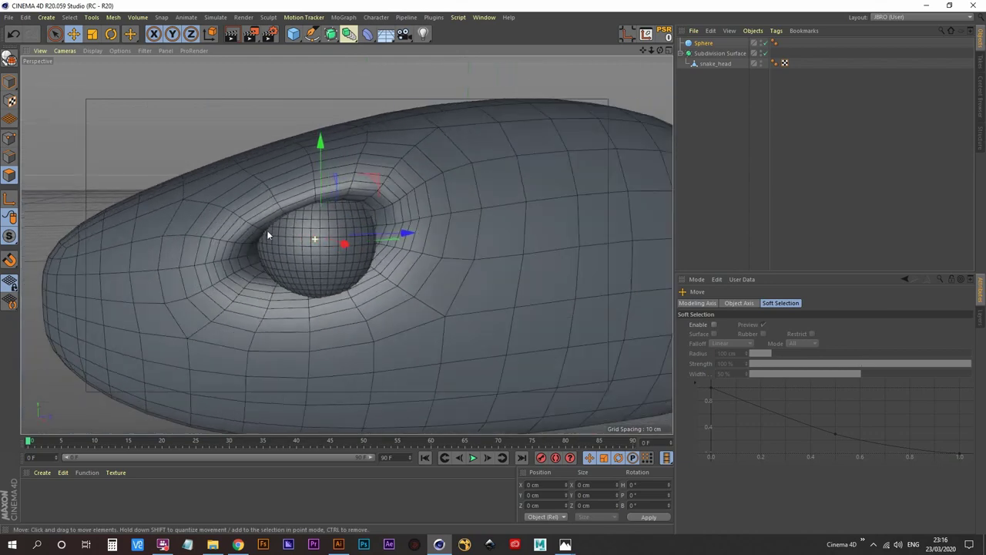
- Activate the Scale tool for the eye sphere and examine its fit in the socket from several angles
{"action": "left_click", "coordinate": [92, 34]}
{"action": "left_click_drag", "start_coordinate": [123, 141], "coordinate": [461, 262]}
{"action": "right_click_drag", "start_coordinate": [384, 271], "coordinate": [294, 269], "text": "alt"}
{"action": "middle_click_drag", "start_coordinate": [331, 269], "coordinate": [340, 251], "text": "alt"}
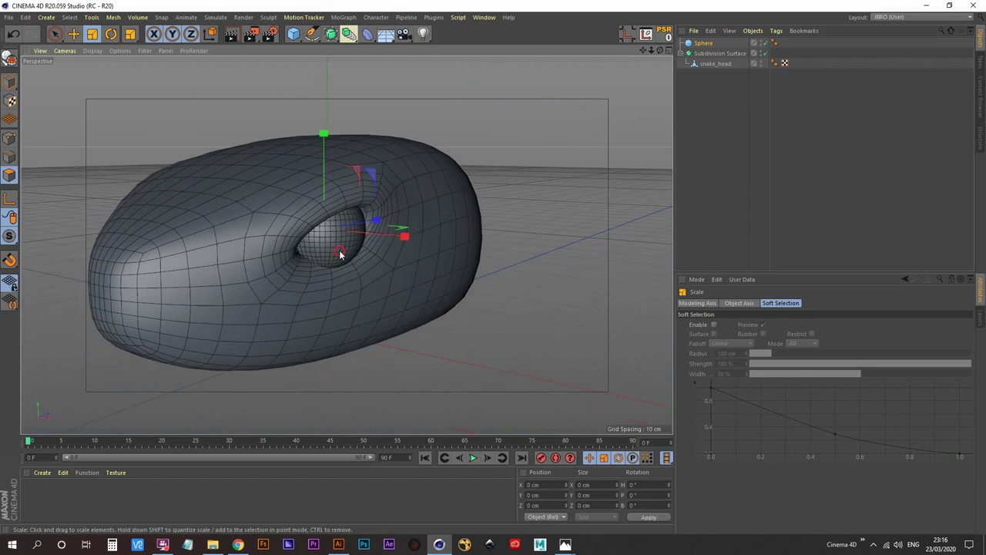
{"action": "left_click_drag", "start_coordinate": [340, 254], "coordinate": [371, 259], "text": "alt"}
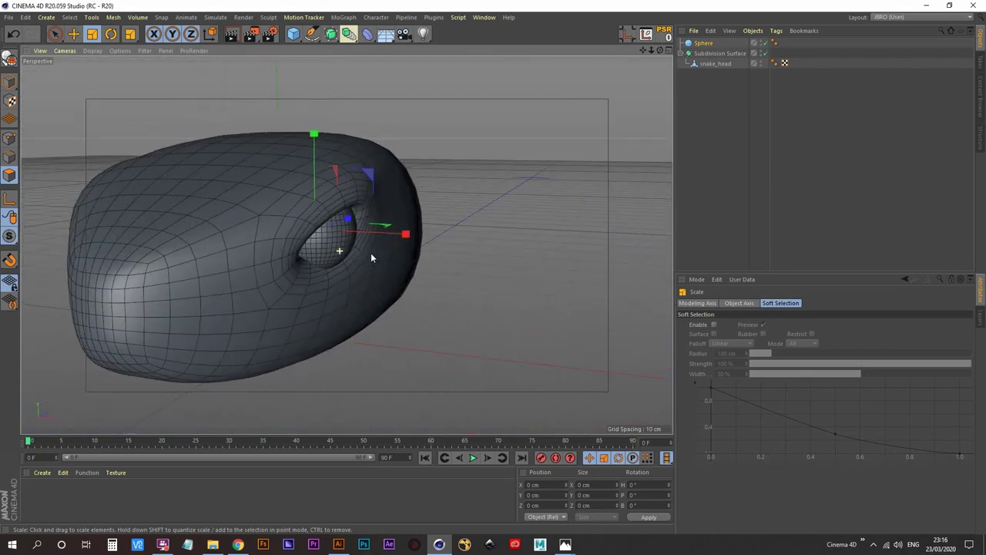
{"action": "right_click_drag", "start_coordinate": [371, 254], "coordinate": [245, 280], "text": "alt"}
{"action": "left_click_drag", "start_coordinate": [289, 260], "coordinate": [307, 279], "text": "alt"}
{"action": "middle_click_drag", "start_coordinate": [355, 238], "coordinate": [322, 251], "text": "alt"}
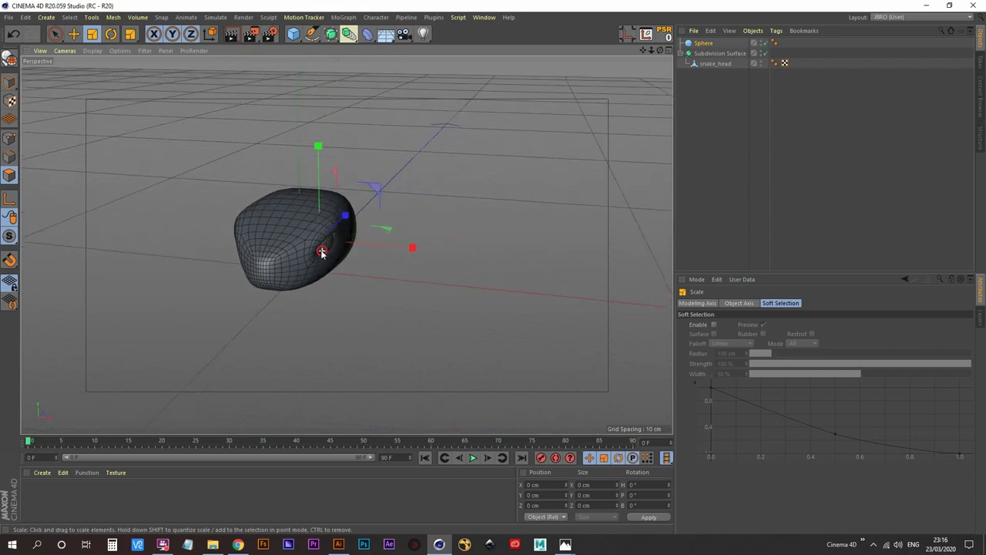
- Rename the eye sphere as eyeball
{"action": "left_click_drag", "start_coordinate": [322, 254], "coordinate": [595, 273], "text": "alt"}
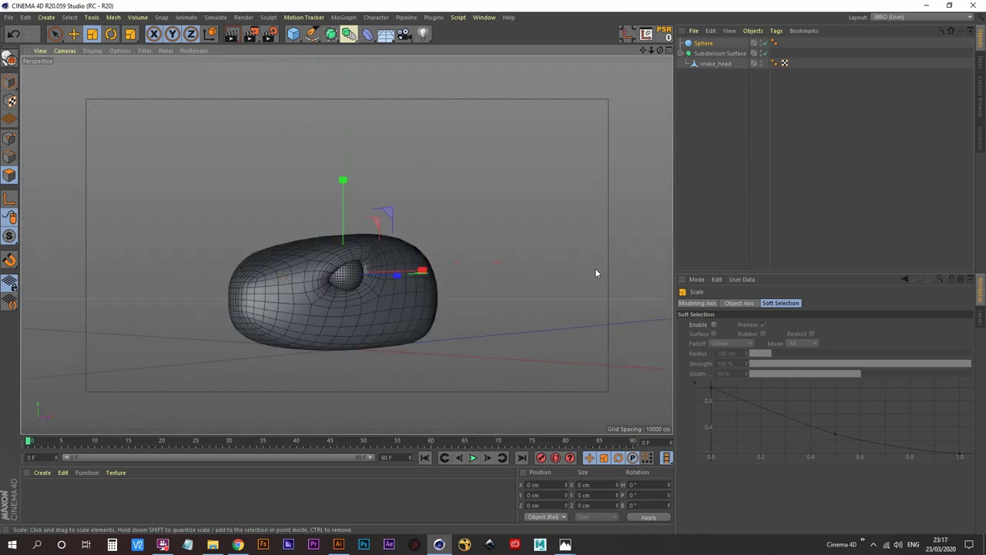
{"action": "left_click", "coordinate": [705, 43]}
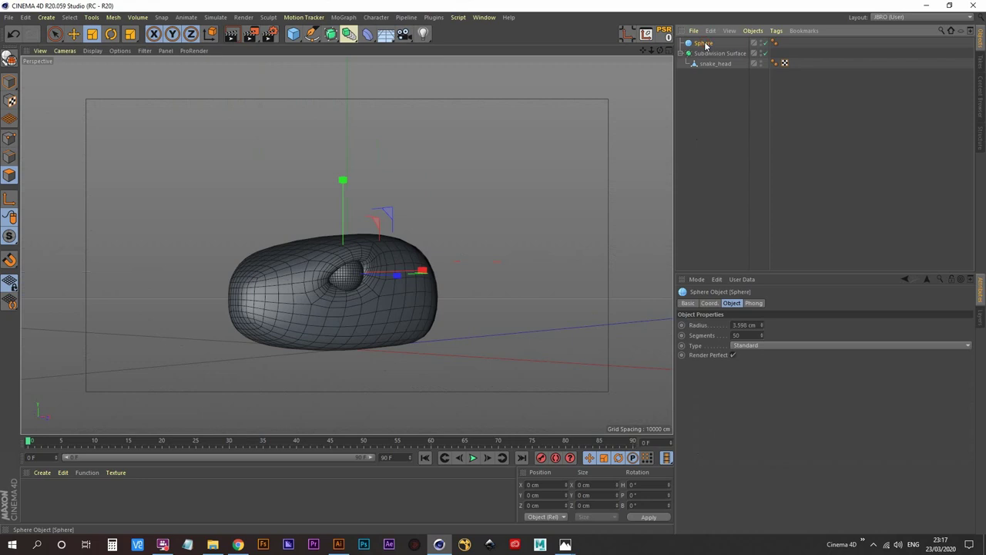
{"action": "double_click", "coordinate": [706, 44]}
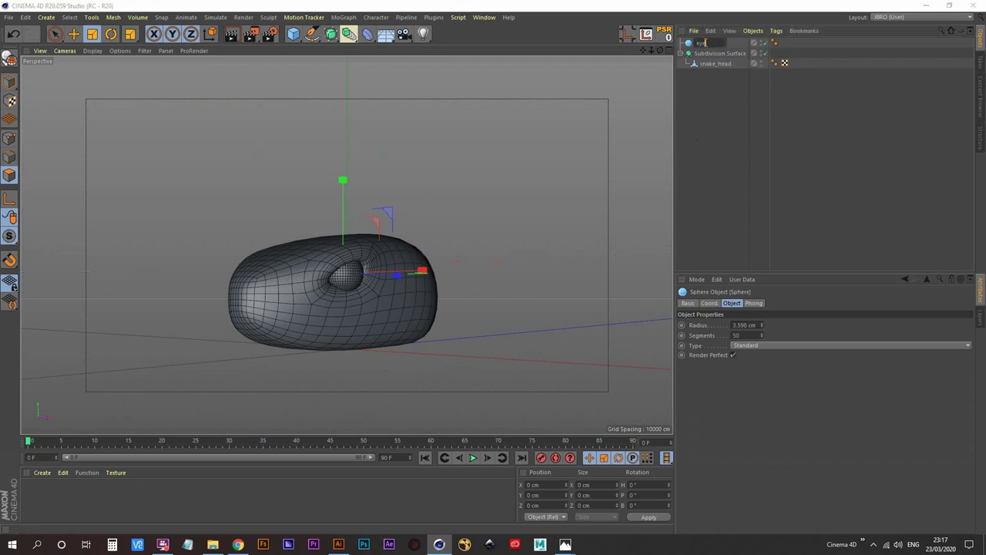
{"action": "key", "text": "Return"}
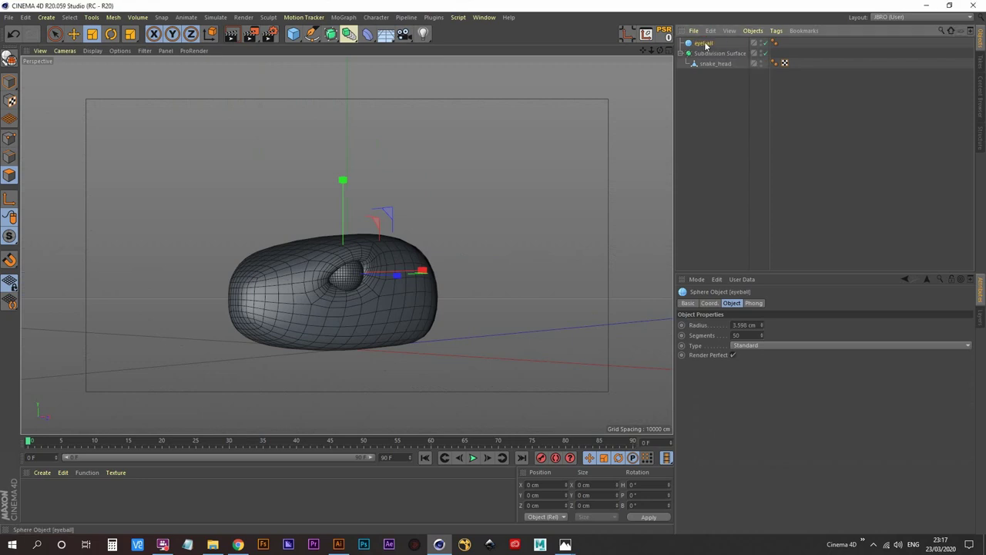
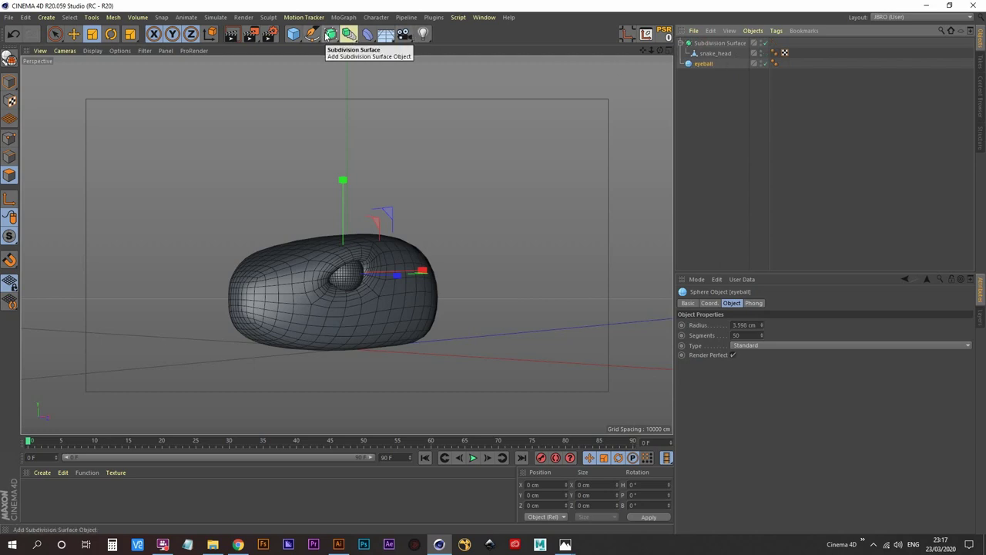
- Add a Symmetry object and make the eyeball its child to mirror it into the opposite eye socket
{"action": "left_click", "coordinate": [349, 34]}
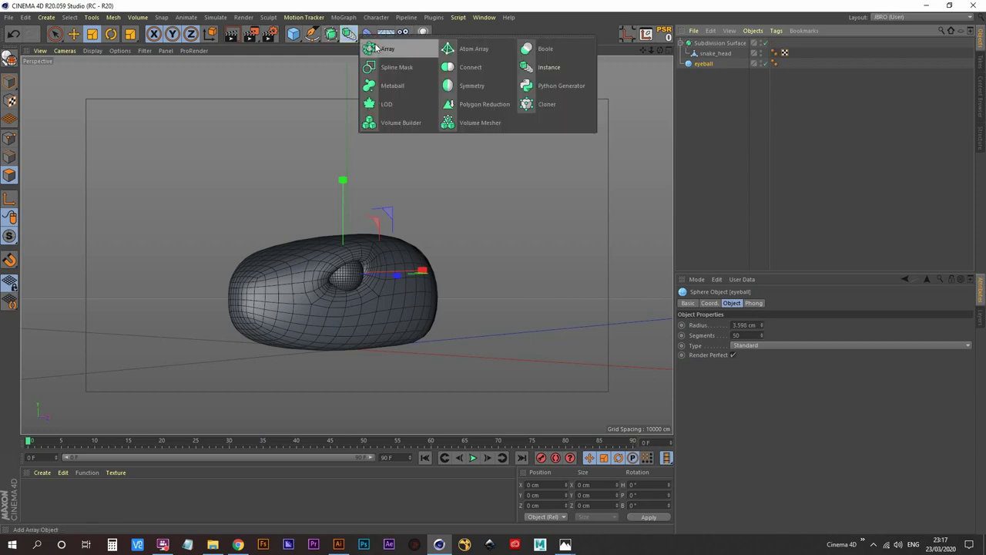
{"action": "left_click", "coordinate": [468, 85]}
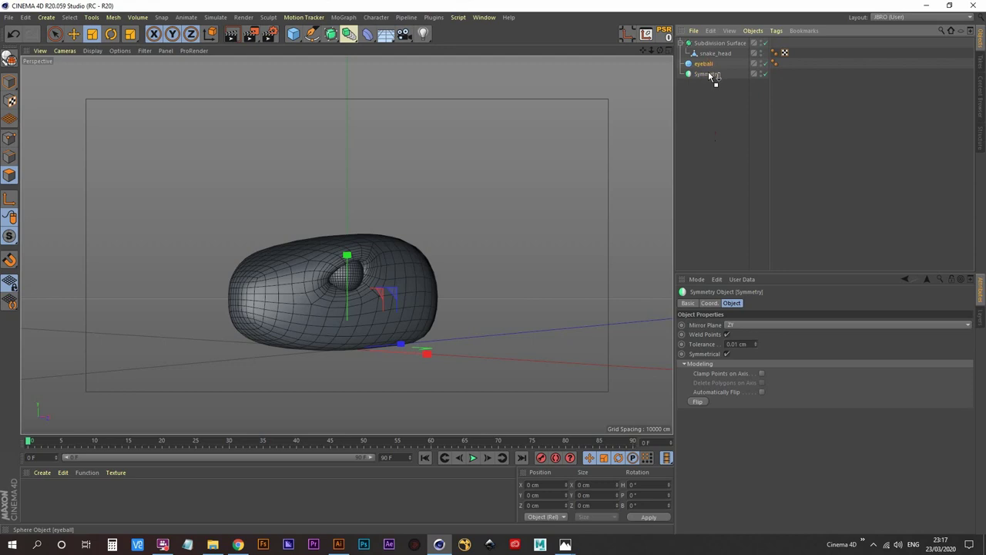
{"action": "left_click_drag", "start_coordinate": [708, 71], "coordinate": [708, 74]}
{"action": "left_click_drag", "start_coordinate": [420, 271], "coordinate": [473, 289], "text": "alt"}
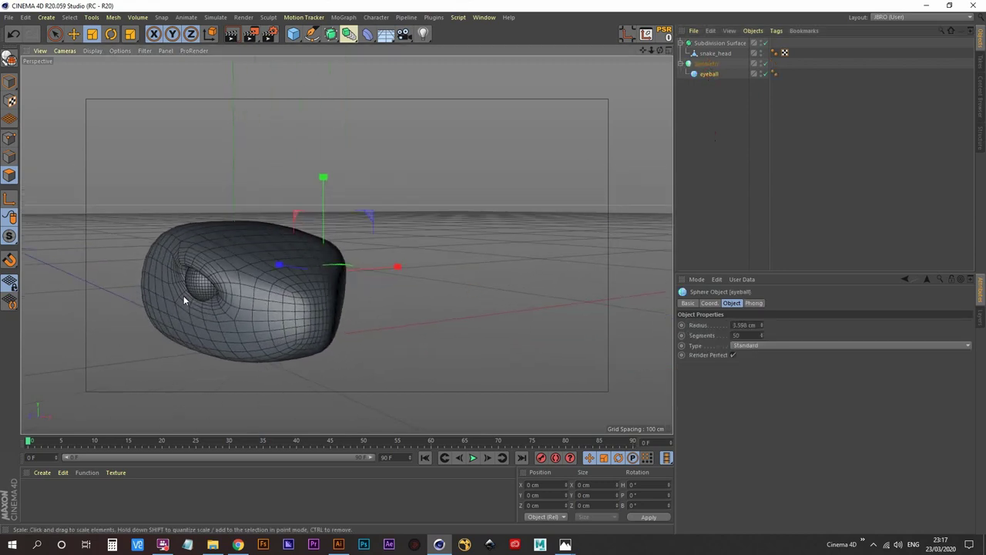
{"action": "left_click_drag", "start_coordinate": [207, 286], "coordinate": [302, 231], "text": "alt"}
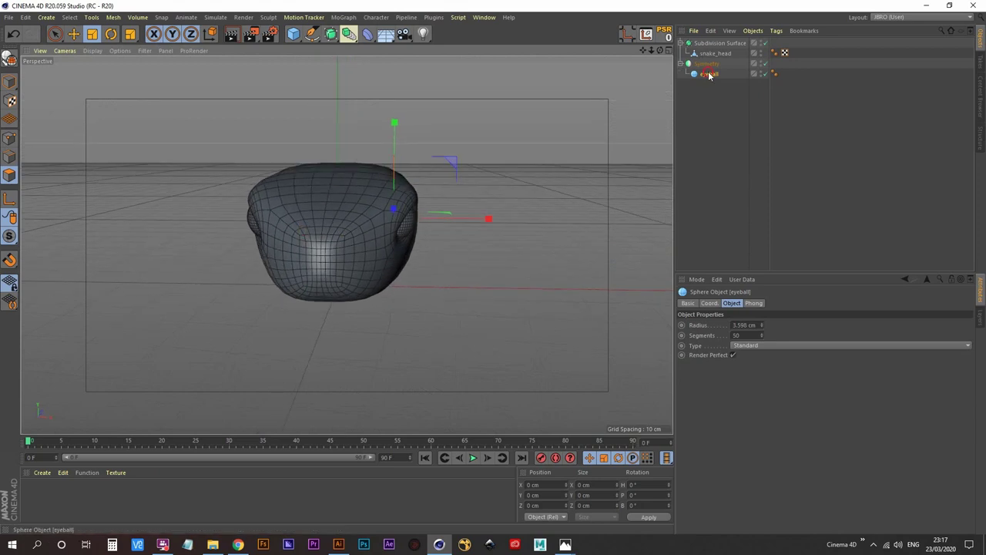
- Move the eyeball slightly outward along its X axis so that it protrudes more from the socket
{"action": "left_click", "coordinate": [709, 74]}
{"action": "key", "text": "e"}
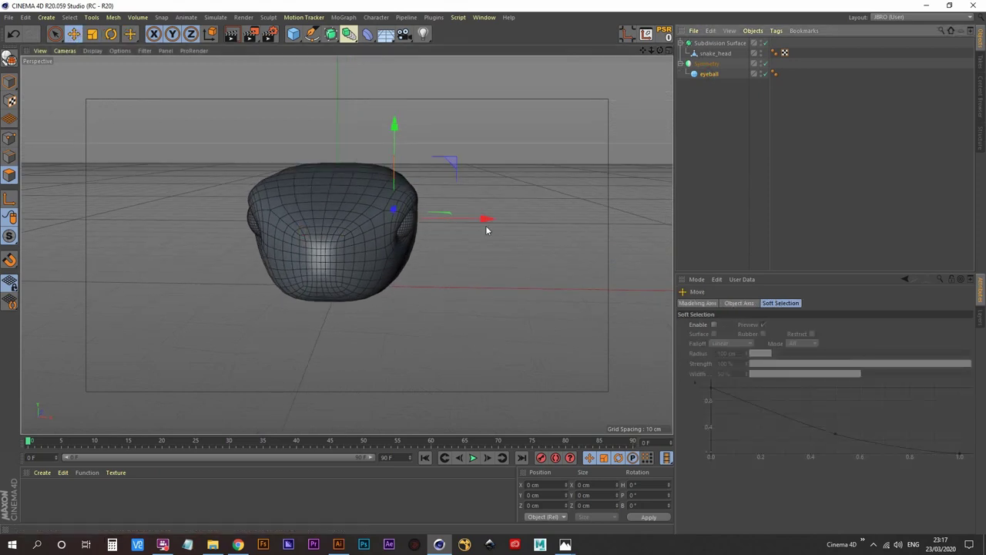
{"action": "left_click_drag", "start_coordinate": [479, 220], "coordinate": [484, 222]}
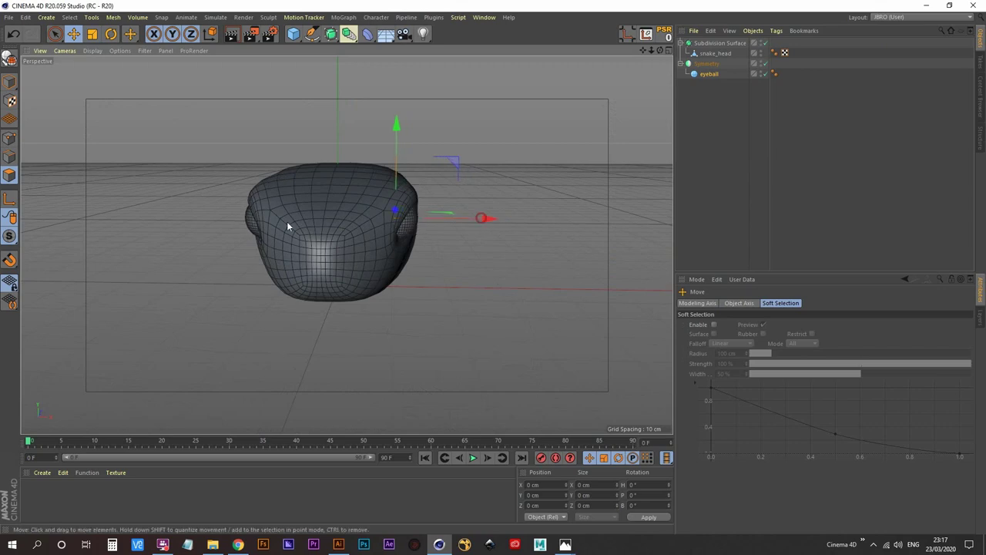
{"action": "left_click_drag", "start_coordinate": [267, 223], "coordinate": [344, 220], "text": "alt"}
{"action": "scroll", "coordinate": [215, 222], "scroll_direction": "up", "scroll_amount": 1}
{"action": "right_click_drag", "start_coordinate": [215, 221], "coordinate": [265, 178], "text": "alt"}
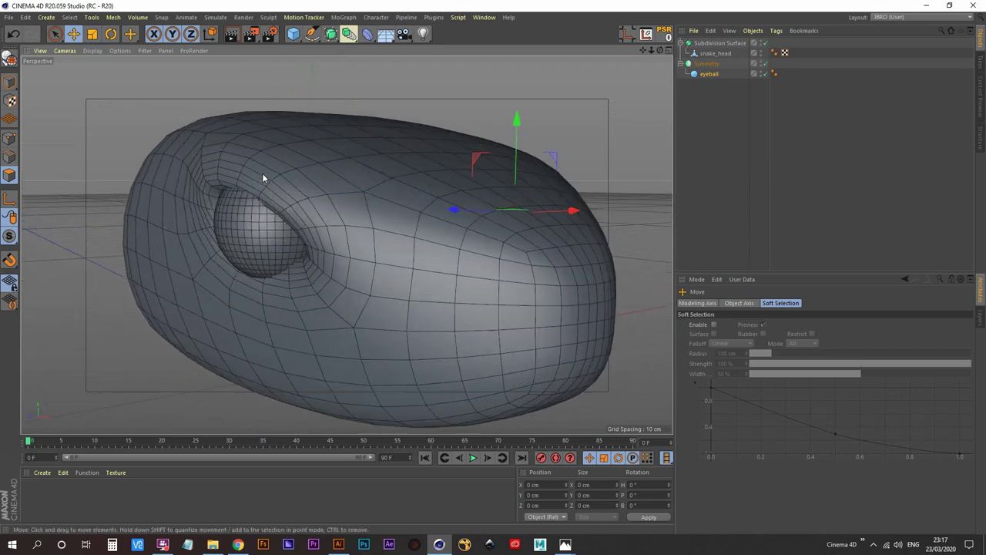
- Fine-tune the eyeball's sideways and vertical position so that it sits snugly under the brow
{"action": "left_click_drag", "start_coordinate": [284, 229], "coordinate": [367, 226], "text": "alt"}
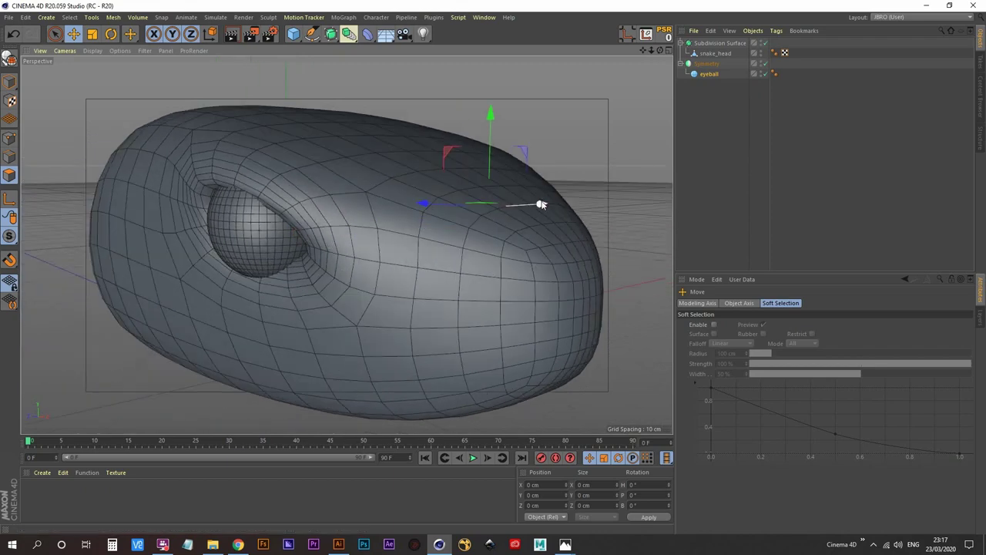
{"action": "left_click_drag", "start_coordinate": [539, 205], "coordinate": [540, 205]}
{"action": "left_click_drag", "start_coordinate": [327, 226], "coordinate": [384, 210], "text": "alt"}
{"action": "left_click_drag", "start_coordinate": [259, 220], "coordinate": [262, 224], "text": "alt"}
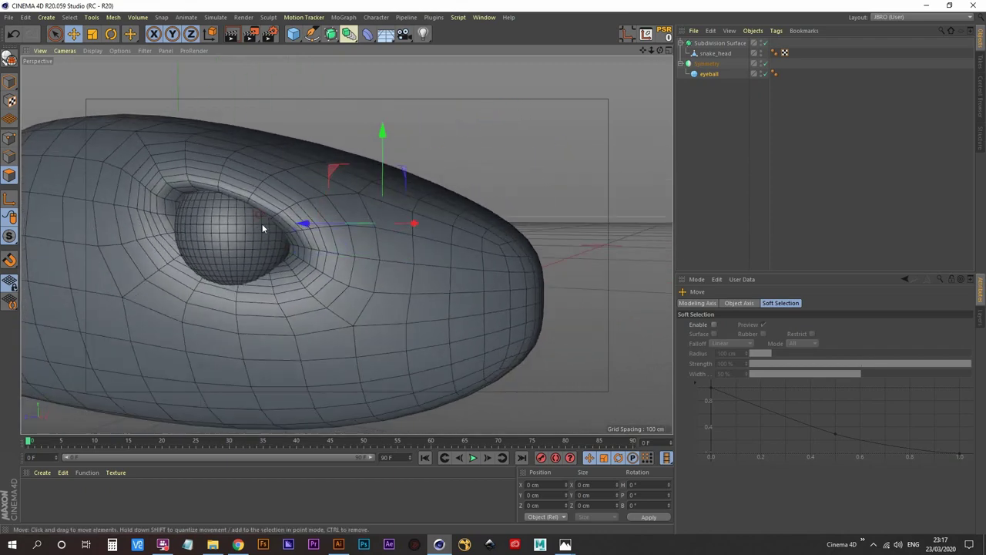
{"action": "left_click_drag", "start_coordinate": [387, 134], "coordinate": [382, 133]}
{"action": "scroll", "coordinate": [263, 233], "scroll_direction": "down", "scroll_amount": 3}
{"action": "left_click_drag", "start_coordinate": [269, 230], "coordinate": [366, 208], "text": "alt"}
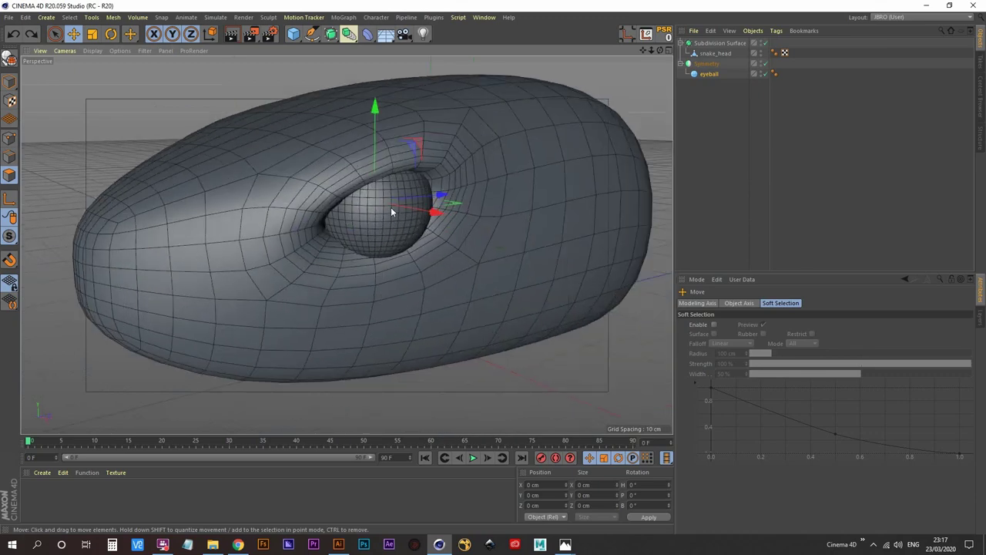
{"action": "left_click", "coordinate": [703, 155]}
- Turn off the Subdivision Surface and select the three centre-line edges along the top of snake_head
{"action": "scroll", "coordinate": [329, 244], "scroll_direction": "down", "scroll_amount": 3}
{"action": "left_click_drag", "start_coordinate": [329, 244], "coordinate": [470, 273], "text": "alt"}
{"action": "left_click", "coordinate": [765, 44]}
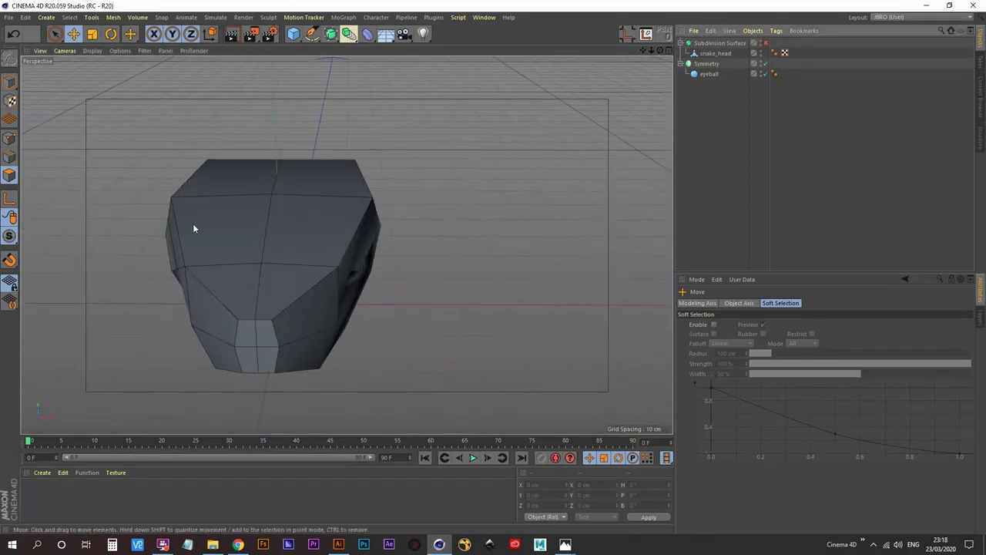
{"action": "left_click_drag", "start_coordinate": [192, 224], "coordinate": [268, 231], "text": "alt"}
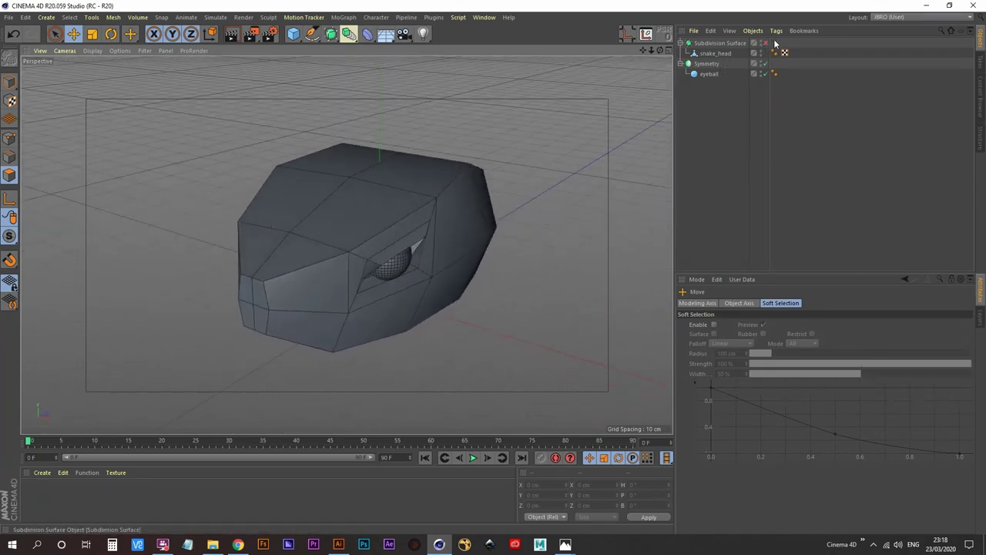
{"action": "left_click", "coordinate": [55, 35]}
{"action": "left_click", "coordinate": [10, 157]}
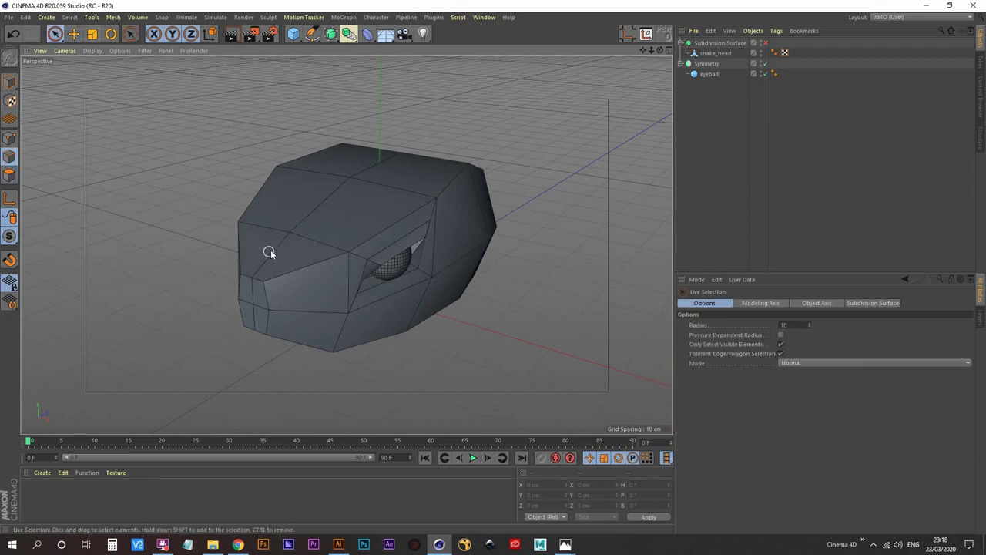
{"action": "left_click", "coordinate": [715, 53]}
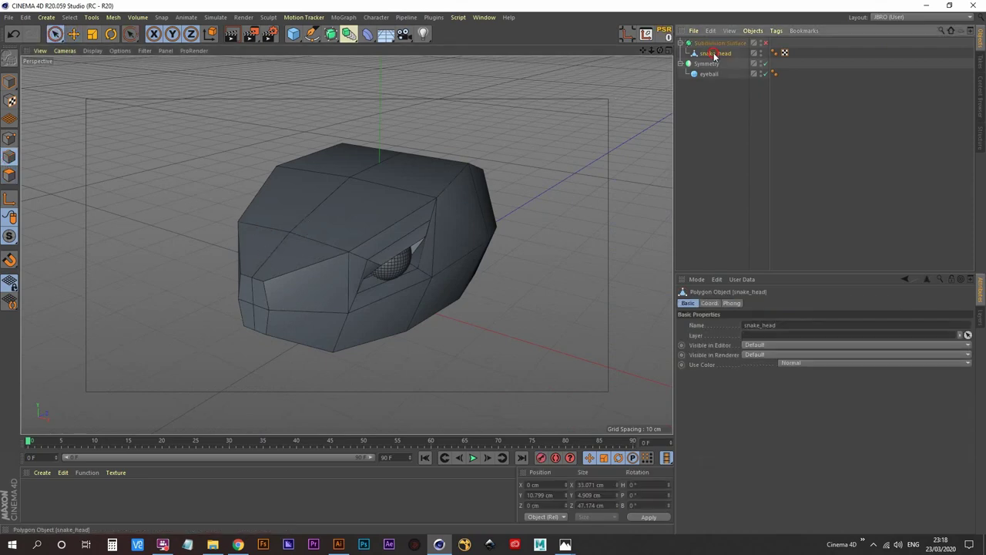
{"action": "left_click", "coordinate": [276, 249]}
{"action": "left_click", "coordinate": [313, 215], "text": "shift"}
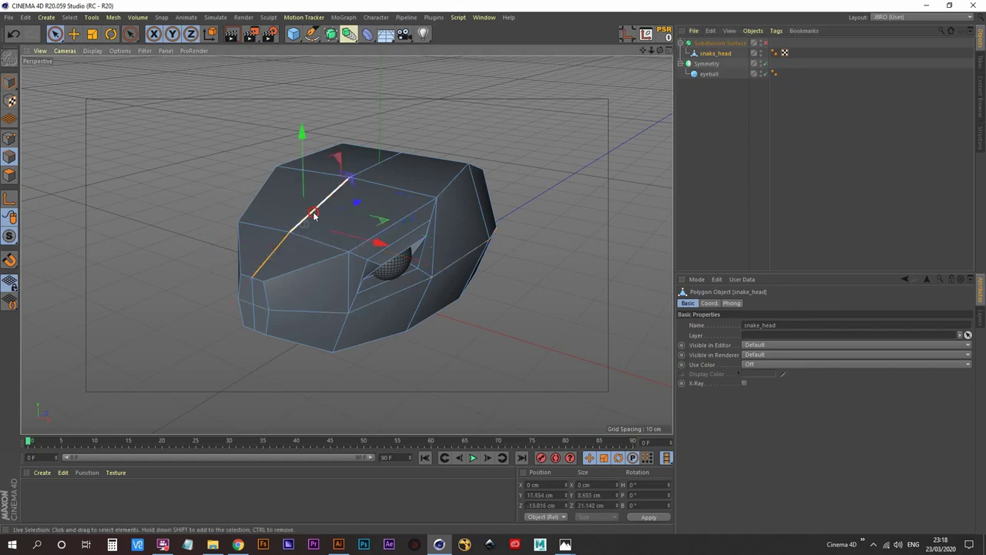
{"action": "left_click", "coordinate": [375, 165], "text": "shift"}
- Lower the selected centre-line edges by about 1 cm to form a groove between the brows
{"action": "left_click_drag", "start_coordinate": [368, 205], "coordinate": [380, 167], "text": "alt"}
{"action": "scroll", "coordinate": [381, 168], "scroll_direction": "up", "scroll_amount": 5}
{"action": "middle_click_drag", "start_coordinate": [381, 168], "coordinate": [366, 184], "text": "alt"}
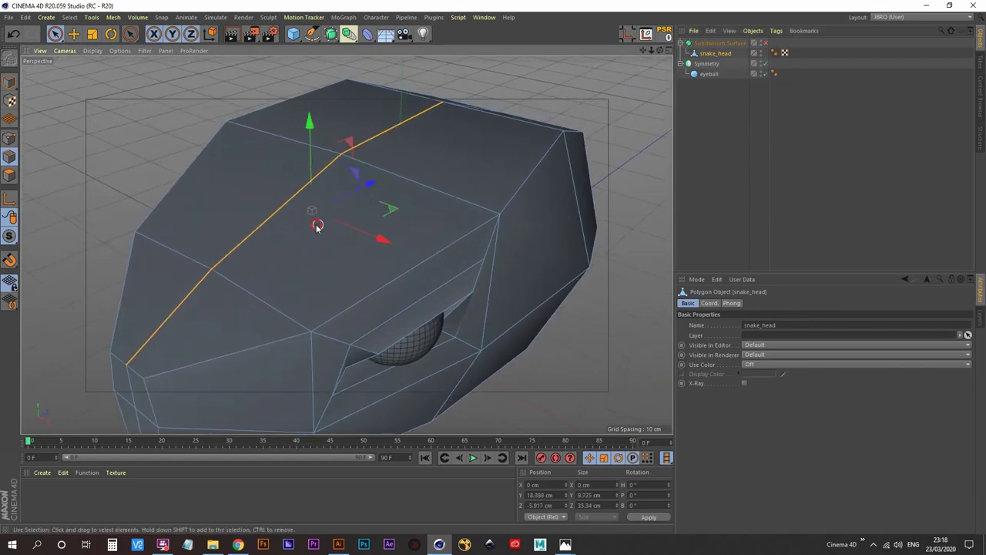
{"action": "left_click_drag", "start_coordinate": [317, 226], "coordinate": [315, 203], "text": "alt"}
{"action": "left_click_drag", "start_coordinate": [311, 127], "coordinate": [307, 144]}
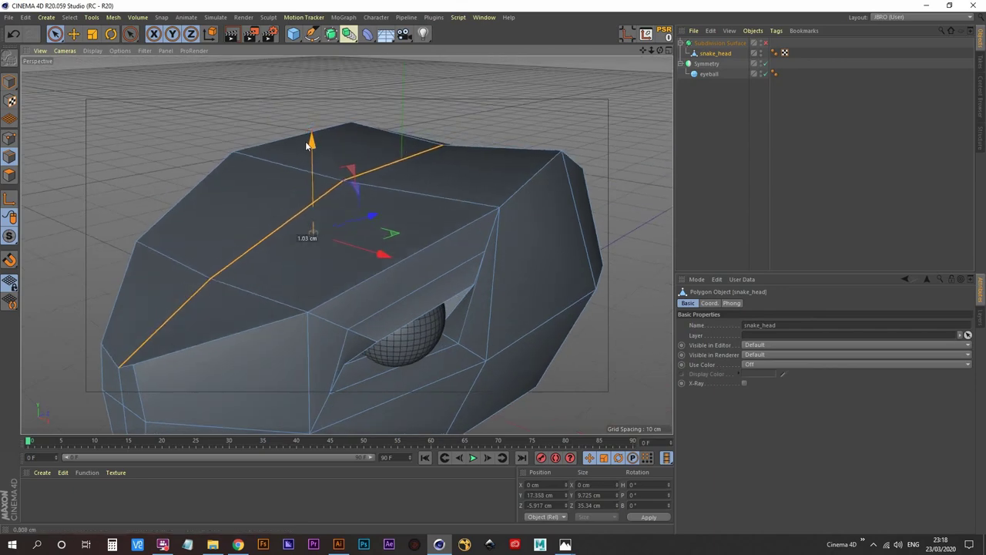
- Turn the Subdivision Surface back on and lower the centre-line edges by about another 0.9 cm
{"action": "left_click", "coordinate": [763, 44]}
{"action": "left_click_drag", "start_coordinate": [326, 249], "coordinate": [324, 218], "text": "alt"}
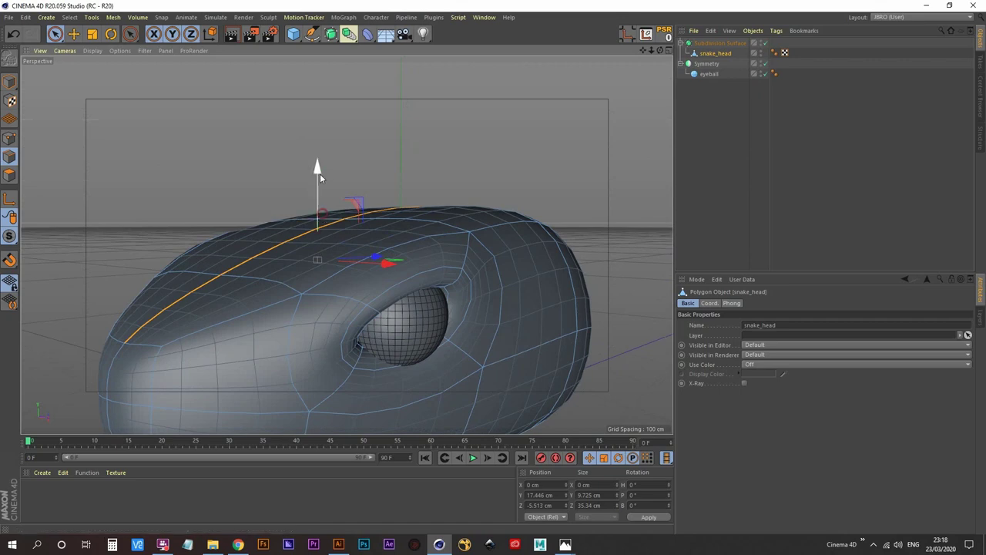
{"action": "left_click_drag", "start_coordinate": [319, 178], "coordinate": [318, 193]}
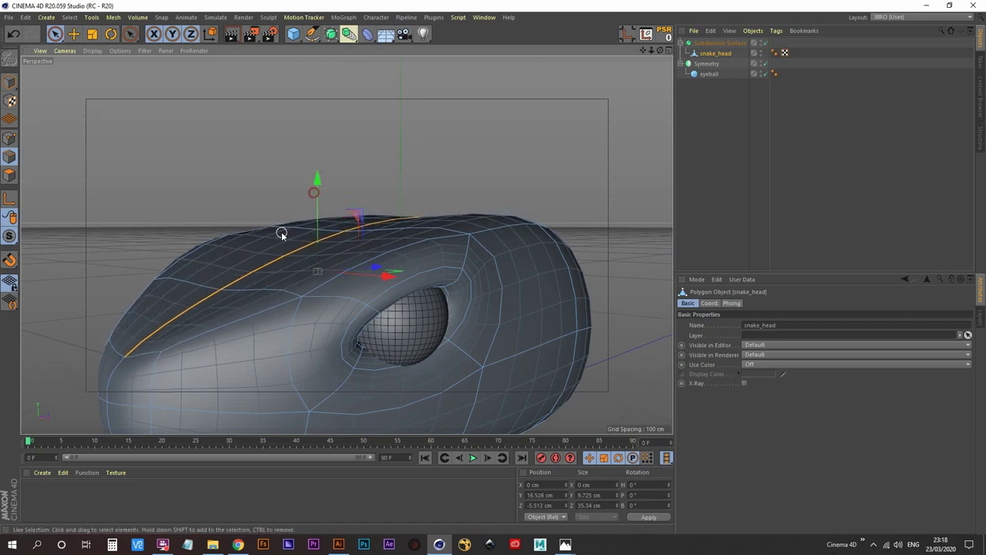
- Deselect everything and examine the smoothed head's brow groove and eyes from the front and side
{"action": "left_click_drag", "start_coordinate": [276, 256], "coordinate": [328, 268], "text": "alt"}
{"action": "left_click", "coordinate": [713, 156]}
{"action": "scroll", "coordinate": [327, 270], "scroll_direction": "down", "scroll_amount": 5}
{"action": "left_click_drag", "start_coordinate": [363, 238], "coordinate": [346, 196], "text": "alt"}
{"action": "scroll", "coordinate": [327, 245], "scroll_direction": "up", "scroll_amount": 5}
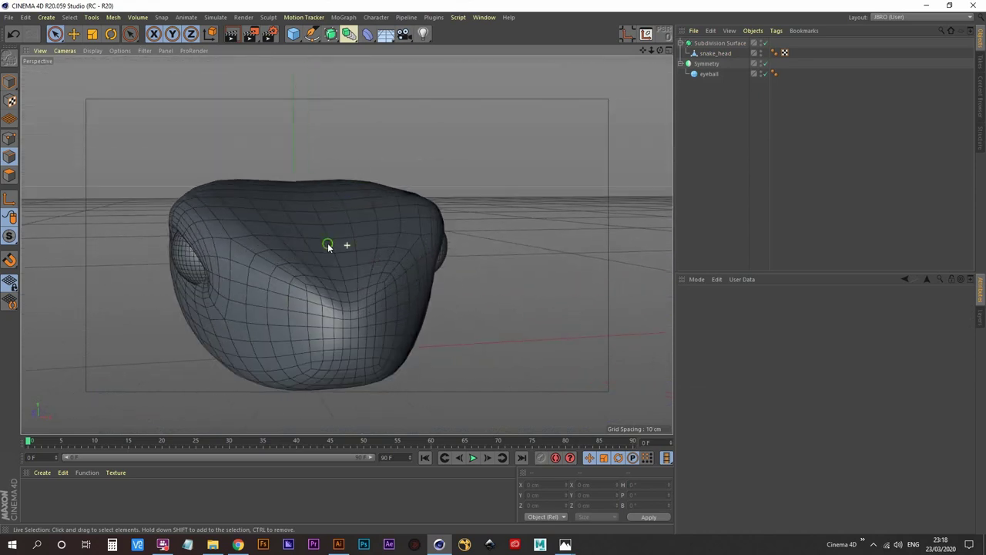
{"action": "left_click_drag", "start_coordinate": [328, 246], "coordinate": [292, 209], "text": "alt"}
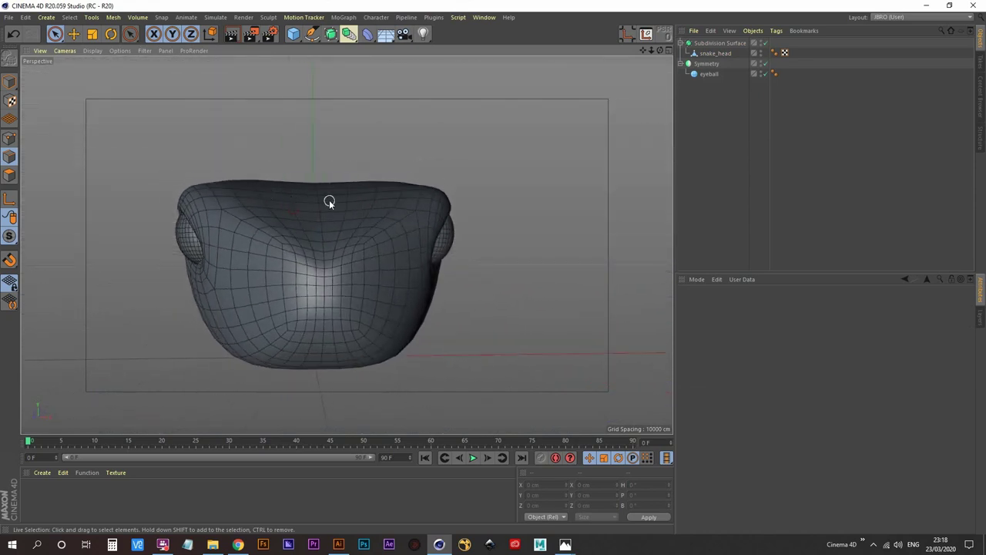
{"action": "left_click_drag", "start_coordinate": [366, 225], "coordinate": [313, 227], "text": "alt"}
{"action": "middle_click_drag", "start_coordinate": [320, 279], "coordinate": [334, 241], "text": "alt"}
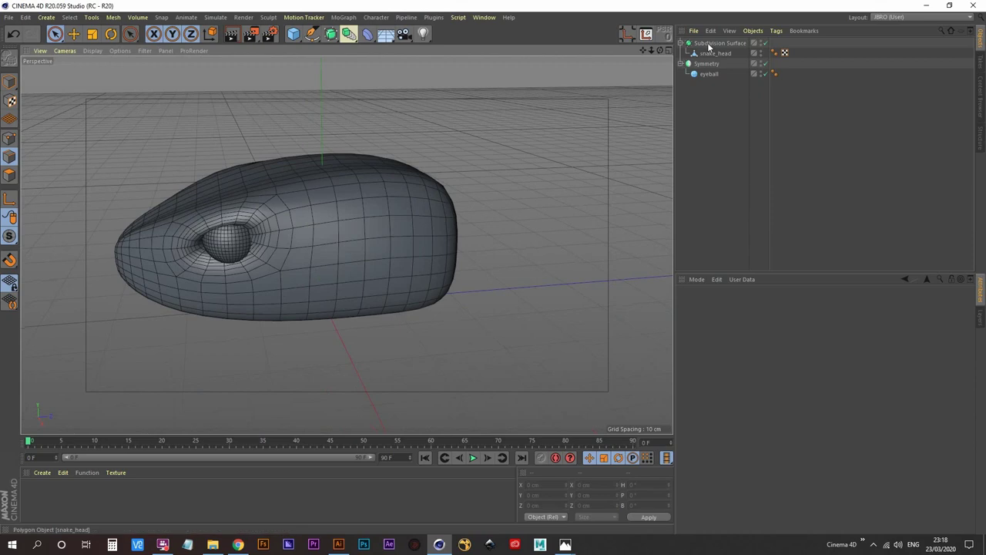
- Try a higher editor subdivision level on the head's Subdivision Surface and restore it to 2
{"action": "left_click", "coordinate": [709, 43]}
{"action": "left_click_drag", "start_coordinate": [460, 291], "coordinate": [423, 220], "text": "alt"}
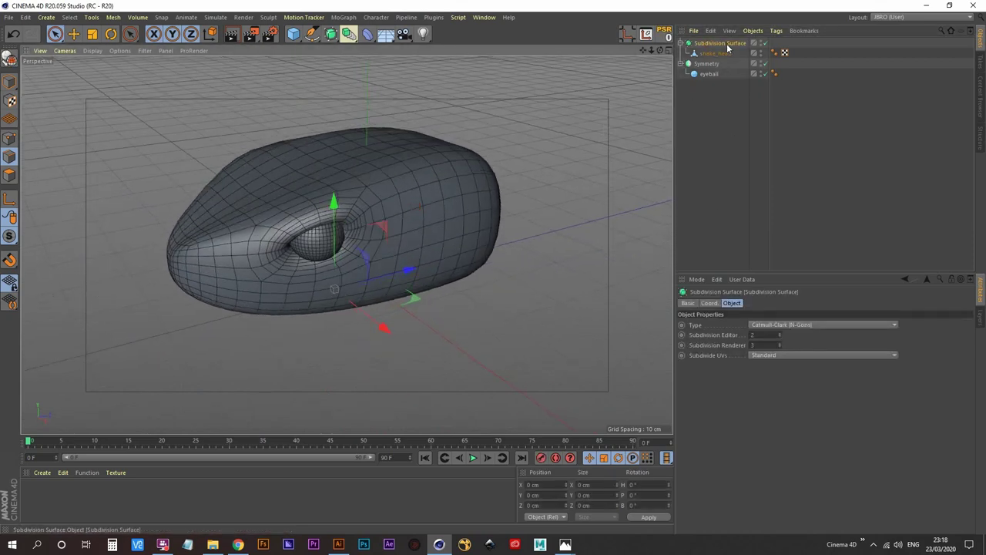
{"action": "left_click", "coordinate": [779, 334]}
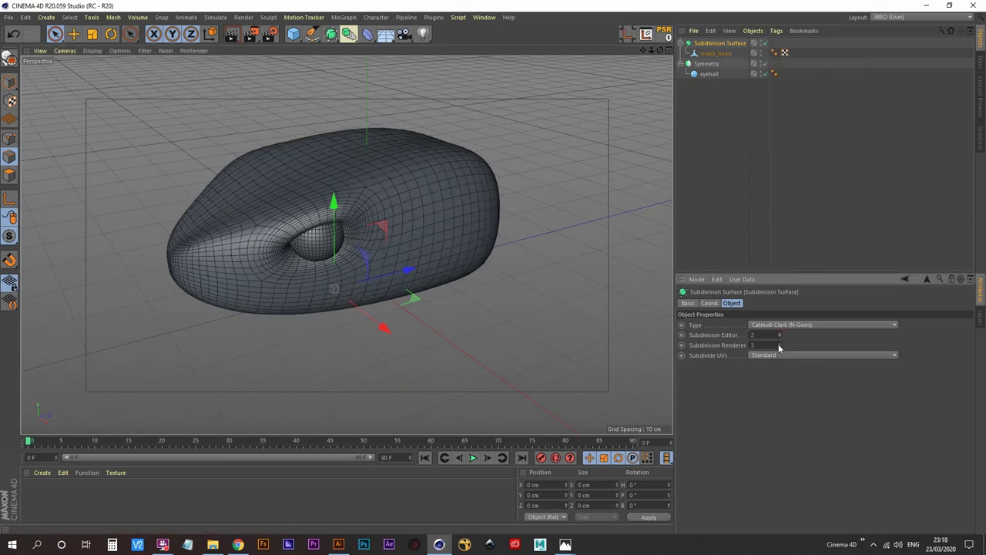
{"action": "left_click", "coordinate": [780, 338]}
{"action": "left_click", "coordinate": [697, 182]}
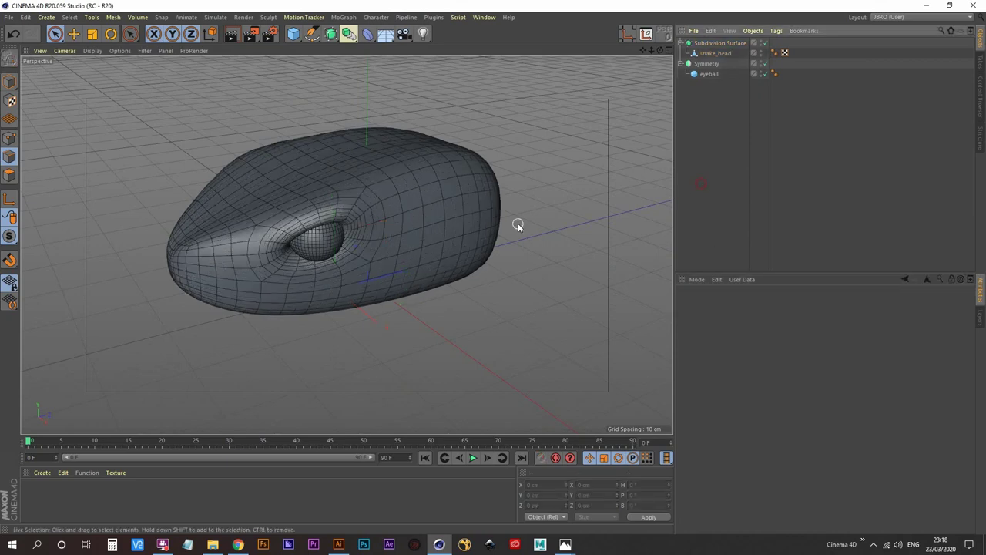
- Turn off the head's Subdivision Surface and select the four polygons closing the back end of snake_head
{"action": "scroll", "coordinate": [400, 226], "scroll_direction": "down", "scroll_amount": 5}
{"action": "middle_click_drag", "start_coordinate": [358, 249], "coordinate": [360, 268], "text": "alt"}
{"action": "left_click_drag", "start_coordinate": [360, 268], "coordinate": [333, 285], "text": "alt"}
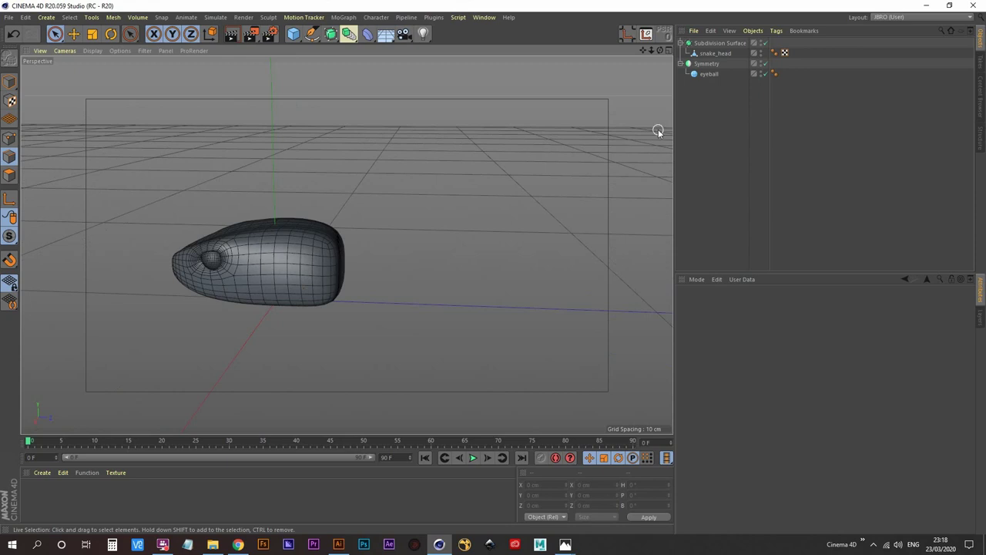
{"action": "left_click", "coordinate": [765, 43]}
{"action": "left_click_drag", "start_coordinate": [409, 223], "coordinate": [278, 226], "text": "alt"}
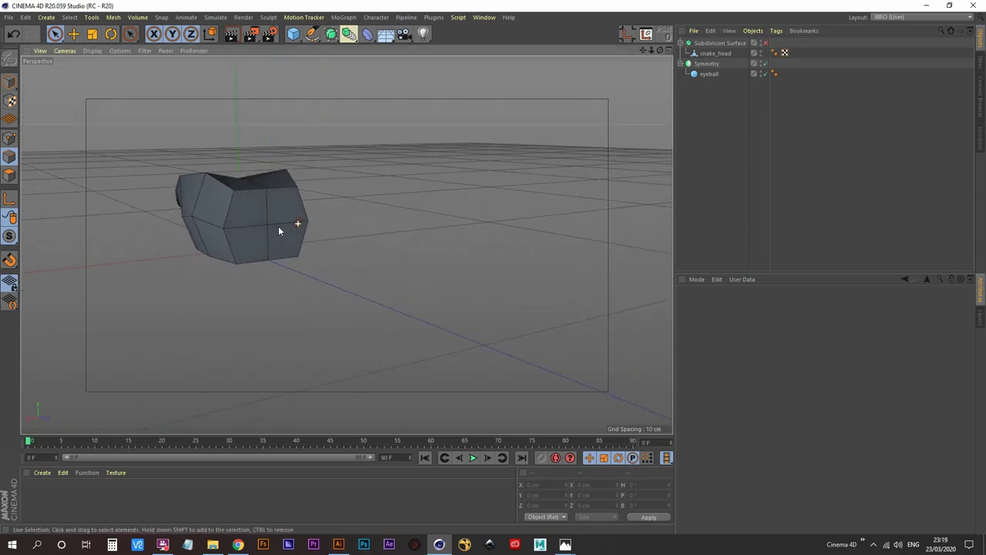
{"action": "left_click", "coordinate": [10, 177]}
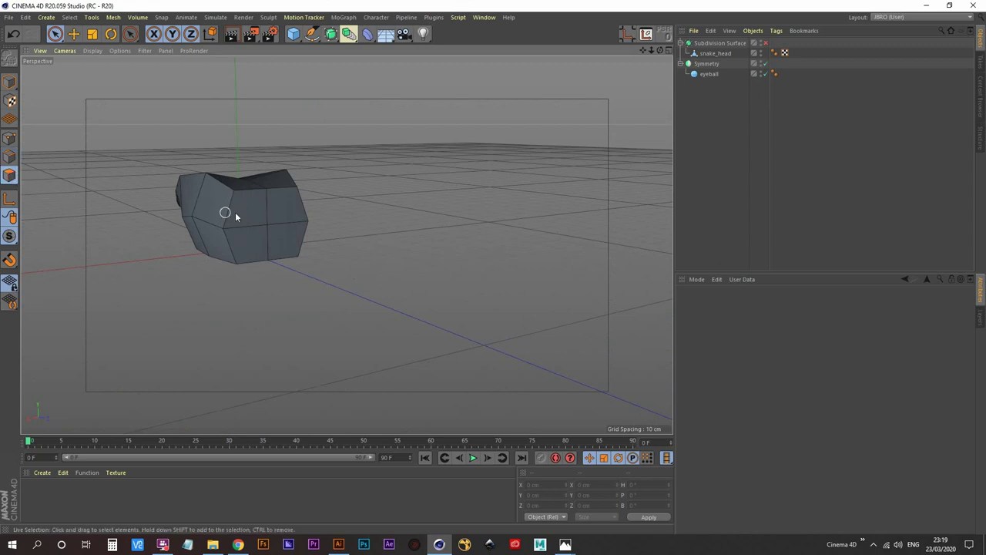
{"action": "left_click", "coordinate": [716, 54]}
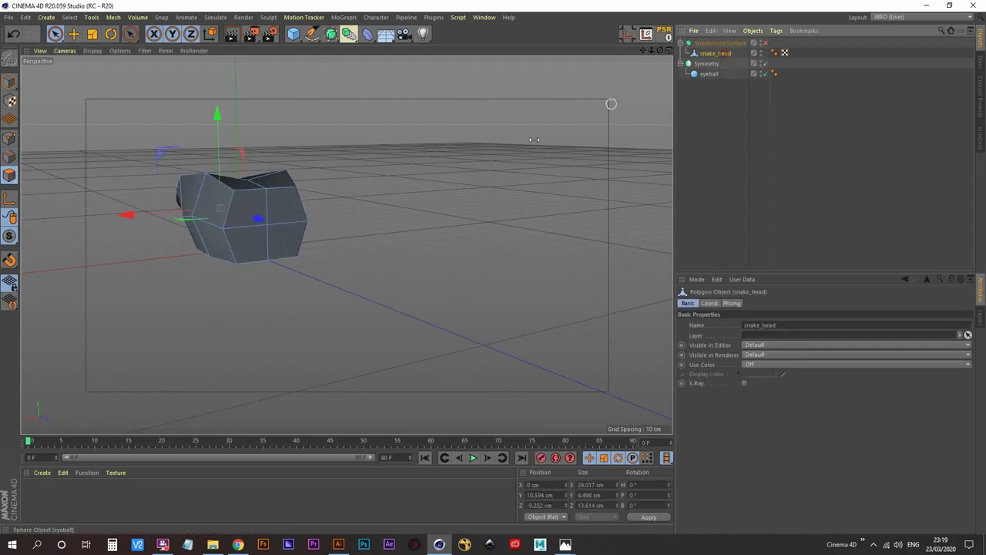
{"action": "left_click", "coordinate": [253, 204]}
{"action": "left_click", "coordinate": [285, 230], "text": "shift"}
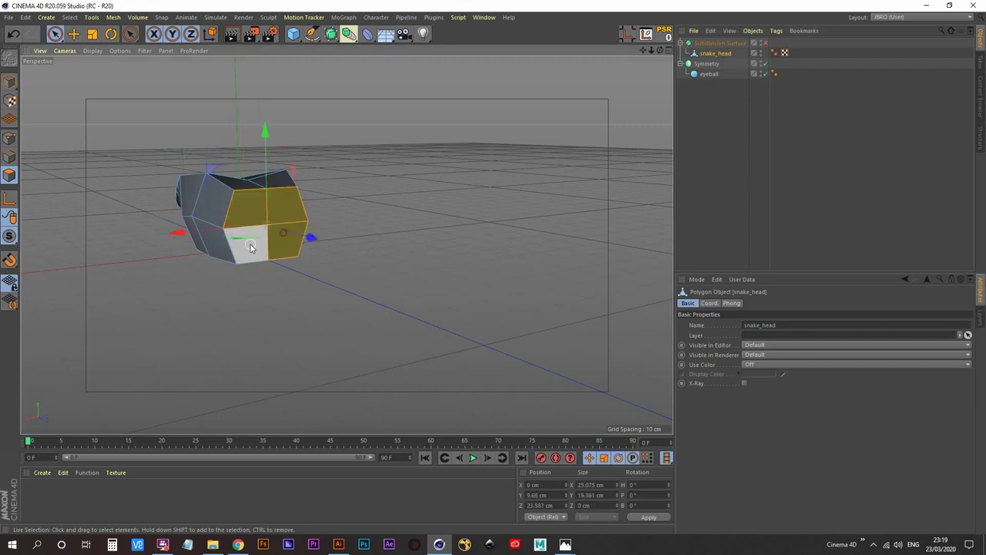
- Extrude the selected back-end polygons with an offset of 20 cm to start the snake's body
{"action": "key", "text": "d"}
{"action": "left_click_drag", "start_coordinate": [255, 255], "coordinate": [346, 253], "text": "alt"}
{"action": "left_click_drag", "start_coordinate": [253, 223], "coordinate": [320, 224]}
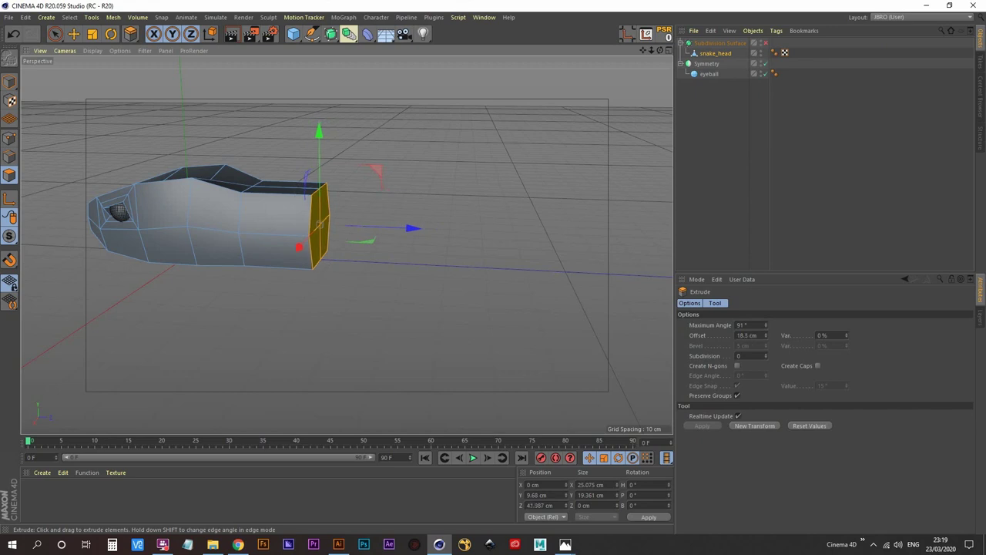
{"action": "left_click", "coordinate": [759, 335]}
{"action": "type", "text": "20"}
{"action": "key", "text": "Return"}
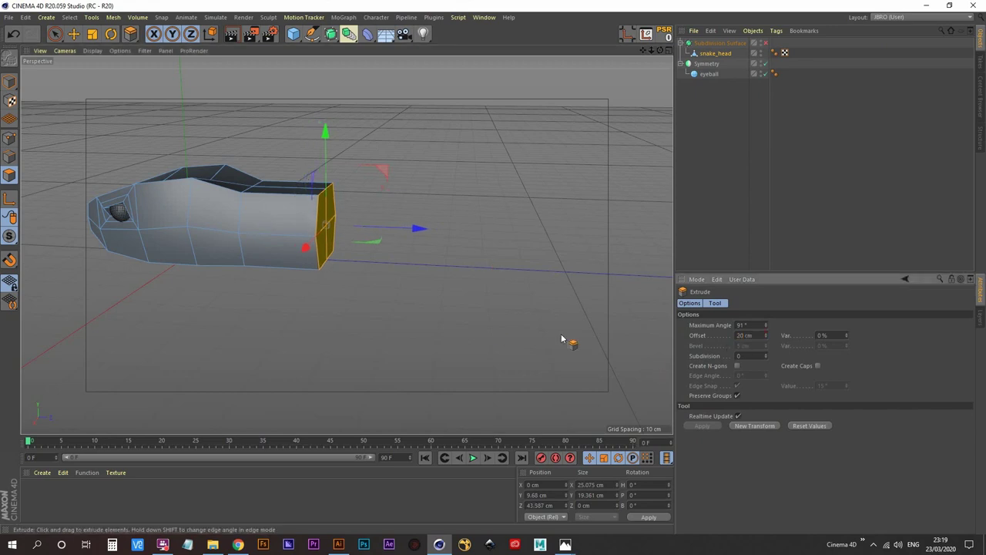
- Repeat the 20 cm extrusion of the back-end polygons until the body reaches the tail tip of the side-view reference
{"action": "middle_click", "coordinate": [422, 291]}
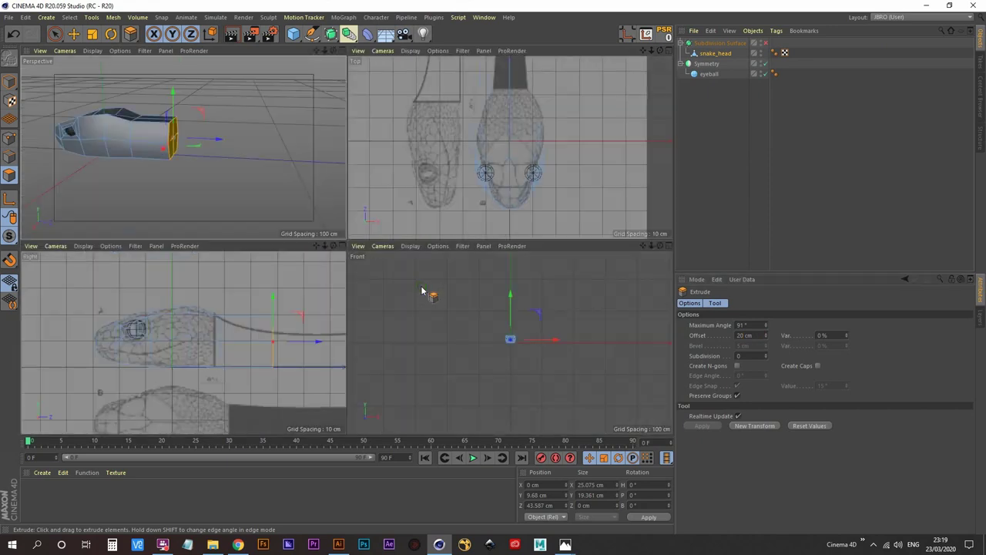
{"action": "middle_click", "coordinate": [267, 322]}
{"action": "right_click_drag", "start_coordinate": [431, 261], "coordinate": [354, 295], "text": "alt"}
{"action": "middle_click_drag", "start_coordinate": [407, 277], "coordinate": [356, 285], "text": "alt"}
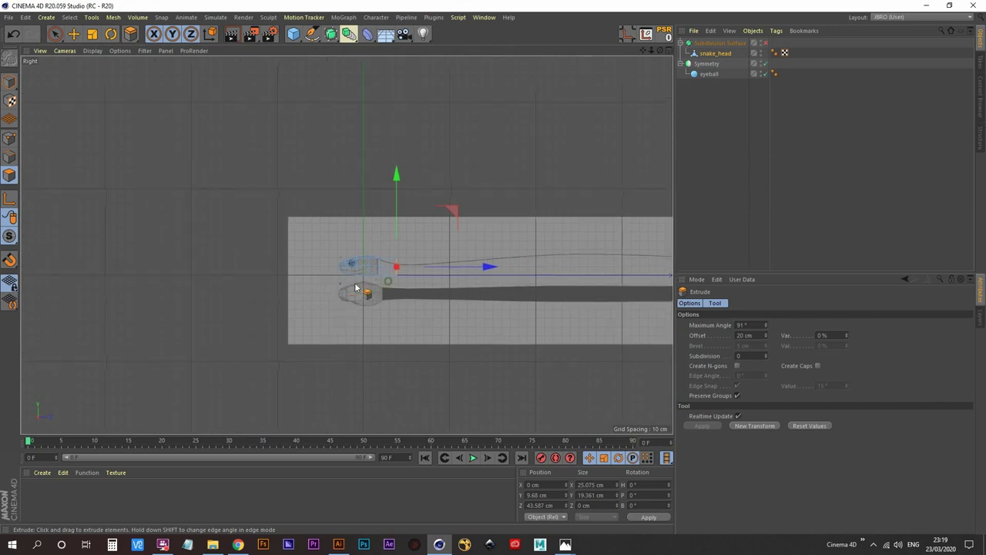
{"action": "right_click_drag", "start_coordinate": [362, 282], "coordinate": [427, 266], "text": "alt"}
{"action": "middle_click_drag", "start_coordinate": [427, 266], "coordinate": [297, 281], "text": "alt"}
{"action": "scroll", "coordinate": [279, 268], "scroll_direction": "down", "scroll_amount": 4}
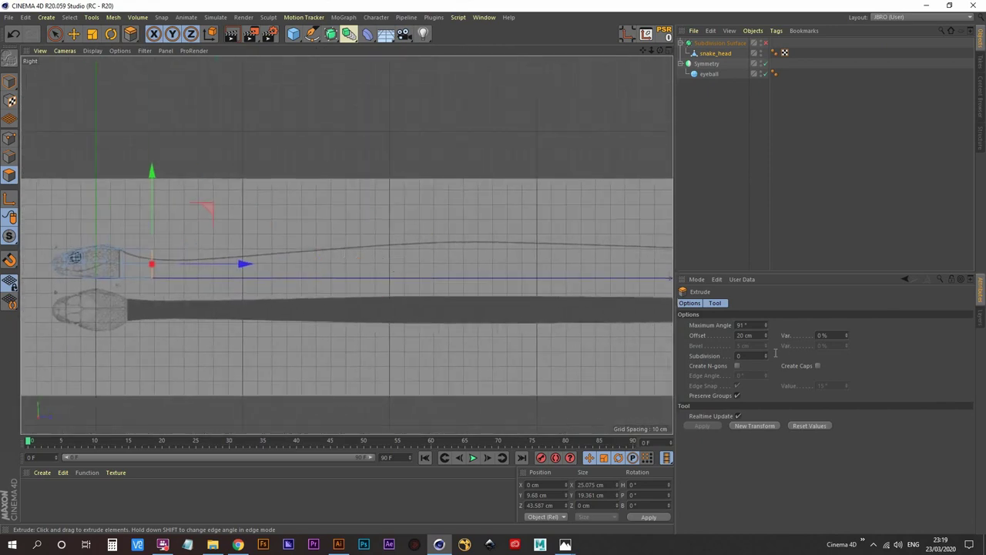
{"action": "scroll", "coordinate": [339, 291], "scroll_direction": "down", "scroll_amount": 3}
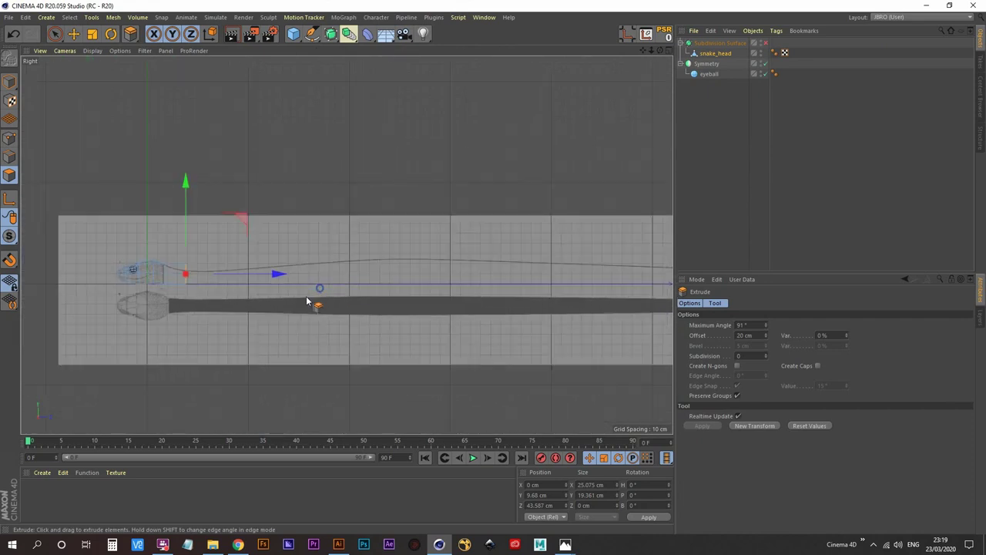
{"action": "scroll", "coordinate": [307, 301], "scroll_direction": "down", "scroll_amount": 3}
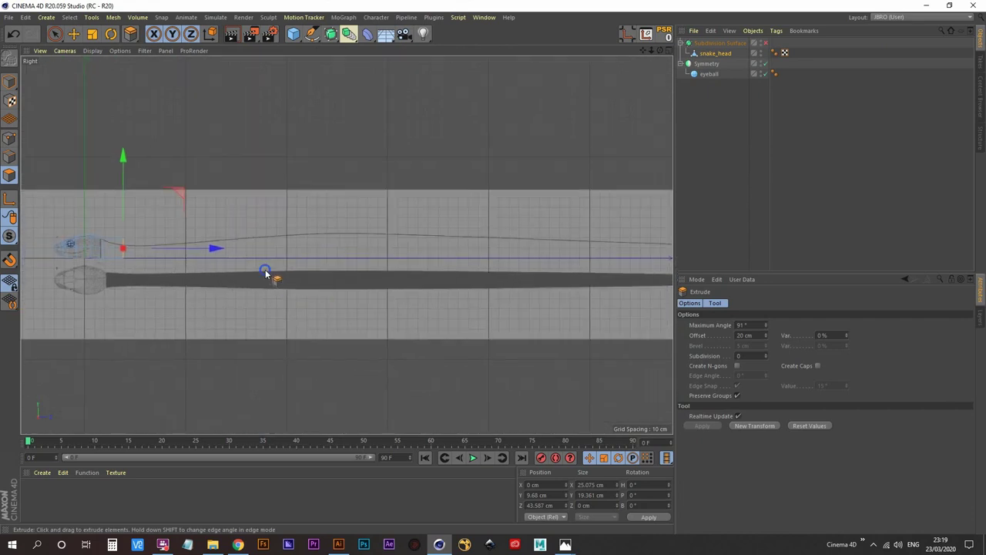
{"action": "left_click", "coordinate": [756, 426]}
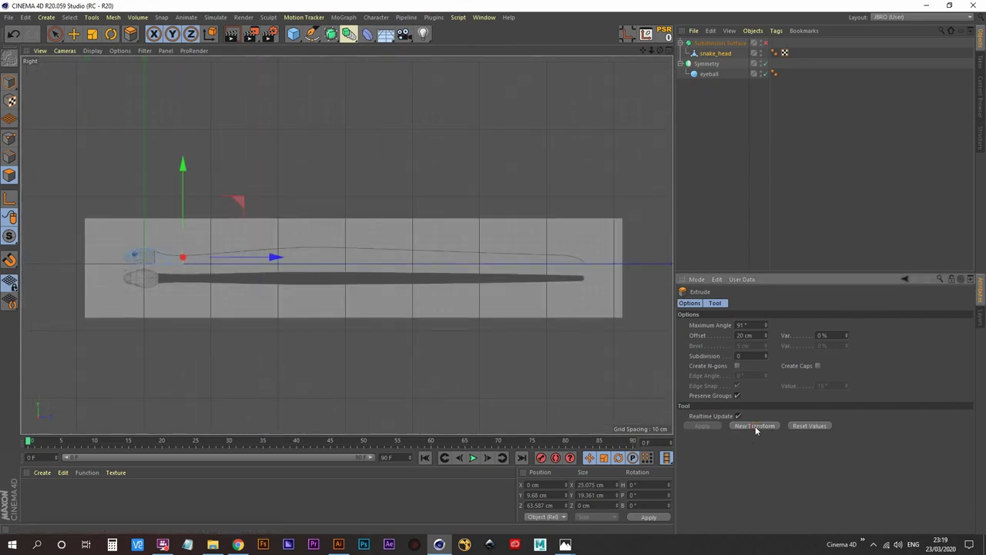
{"action": "left_click", "coordinate": [757, 427]}
{"action": "left_click", "coordinate": [756, 427]}
{"action": "left_click", "coordinate": [756, 426]}
{"action": "left_click", "coordinate": [756, 427]}
{"action": "left_click", "coordinate": [756, 427]}
{"action": "left_click", "coordinate": [756, 427]}
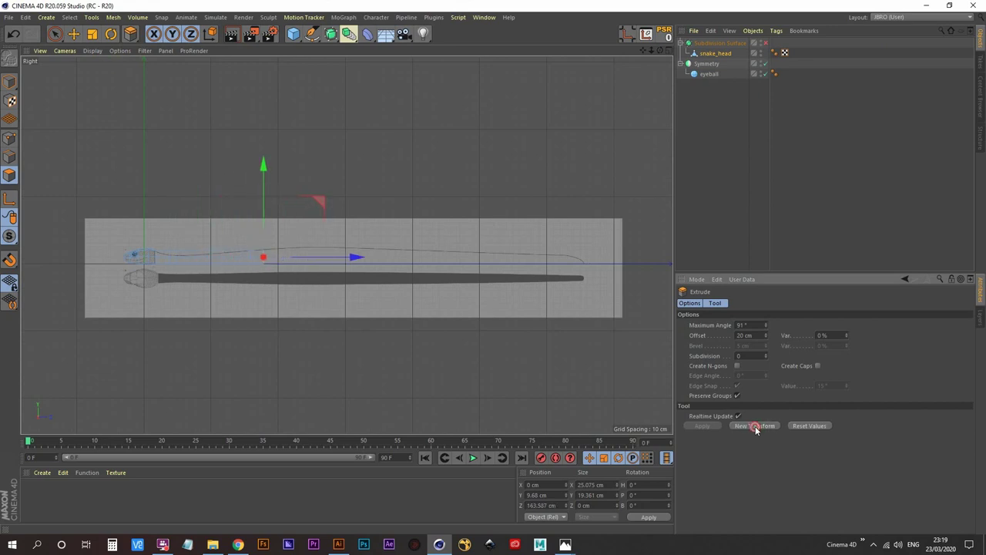
{"action": "left_click", "coordinate": [756, 427]}
{"action": "left_click", "coordinate": [756, 427]}
{"action": "left_click", "coordinate": [757, 427]}
{"action": "left_click", "coordinate": [756, 427]}
{"action": "left_click", "coordinate": [756, 427]}
{"action": "left_click", "coordinate": [756, 426]}
{"action": "left_click", "coordinate": [756, 427]}
{"action": "left_click", "coordinate": [756, 427]}
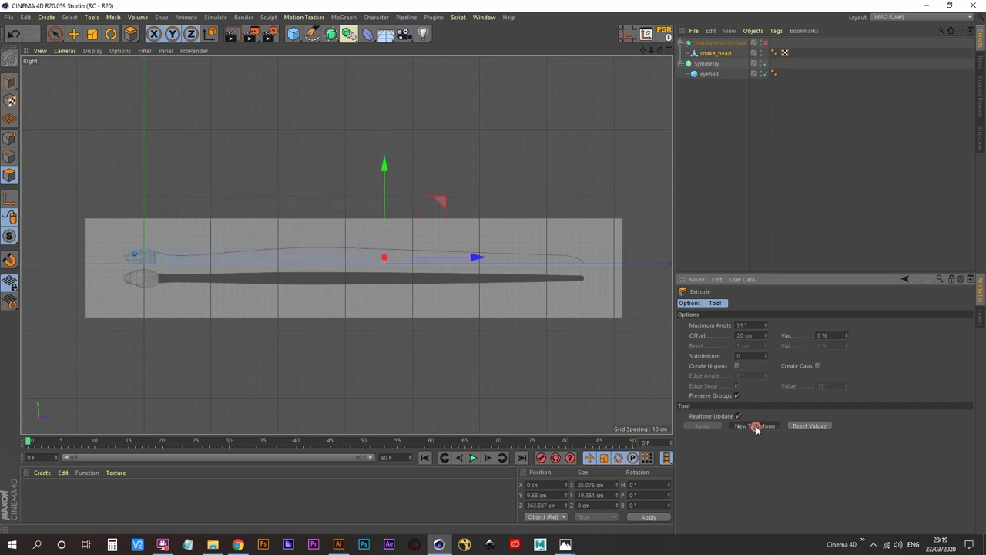
{"action": "left_click", "coordinate": [756, 427]}
{"action": "left_click", "coordinate": [756, 427]}
{"action": "left_click", "coordinate": [756, 427]}
{"action": "left_click", "coordinate": [756, 426]}
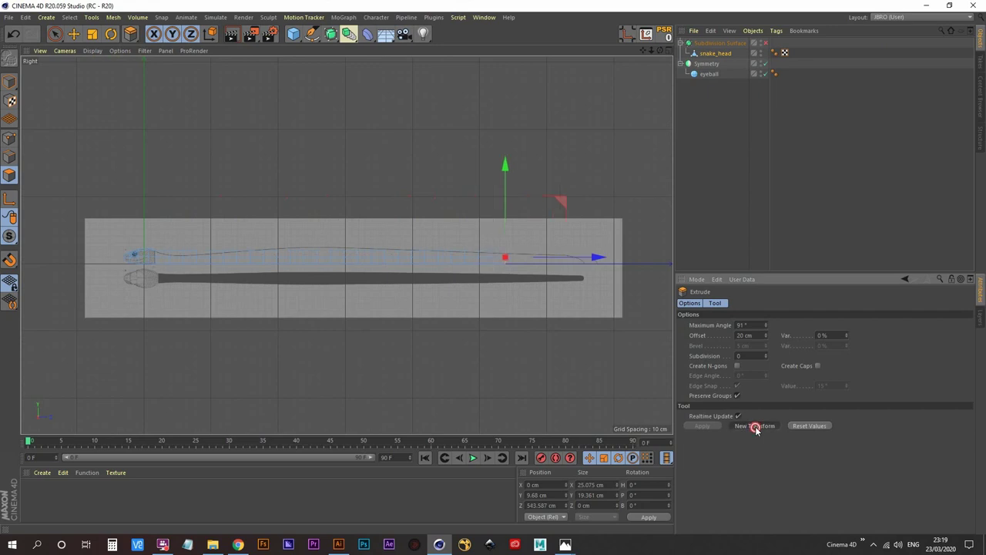
{"action": "left_click", "coordinate": [756, 429]}
{"action": "left_click", "coordinate": [756, 428]}
{"action": "left_click", "coordinate": [757, 429]}
{"action": "left_click", "coordinate": [756, 429]}
{"action": "left_click", "coordinate": [756, 428]}
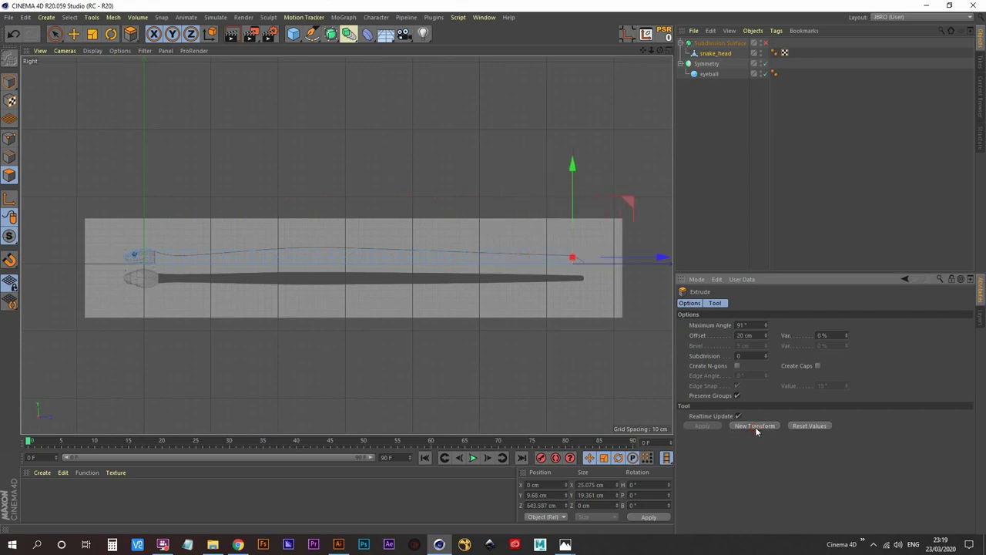
{"action": "left_click", "coordinate": [756, 428]}
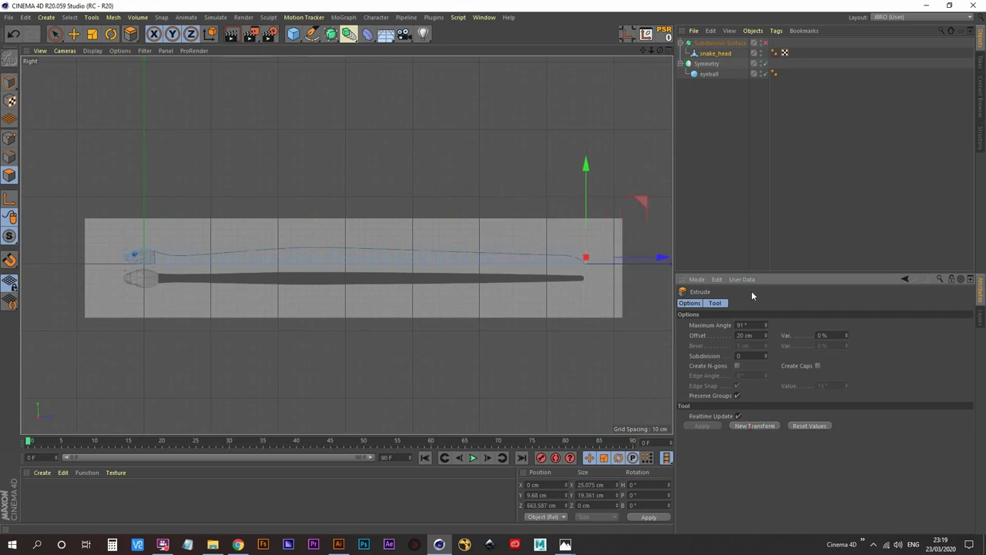
- Turn the Subdivision Surface back on and inspect the smoothed snake body in the perspective view
{"action": "left_click", "coordinate": [764, 43]}
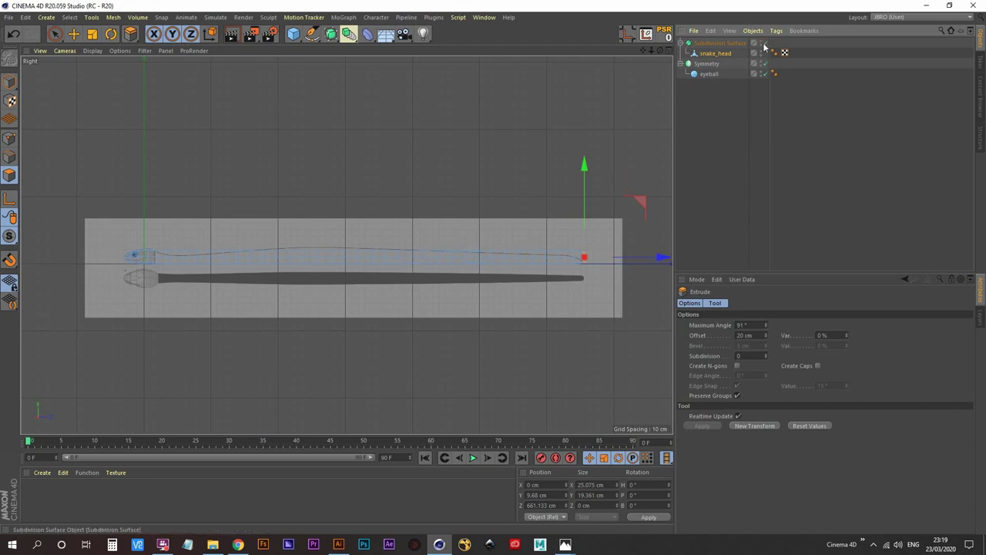
{"action": "left_click", "coordinate": [766, 44]}
{"action": "middle_click", "coordinate": [346, 280]}
{"action": "middle_click", "coordinate": [200, 234]}
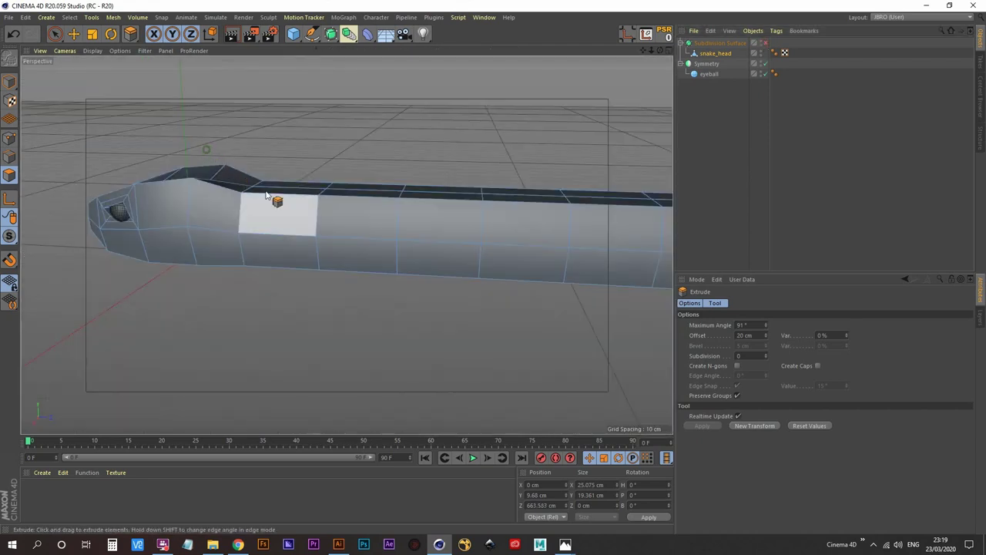
{"action": "right_click_drag", "start_coordinate": [278, 206], "coordinate": [232, 267], "text": "alt"}
{"action": "middle_click_drag", "start_coordinate": [389, 236], "coordinate": [258, 256], "text": "alt"}
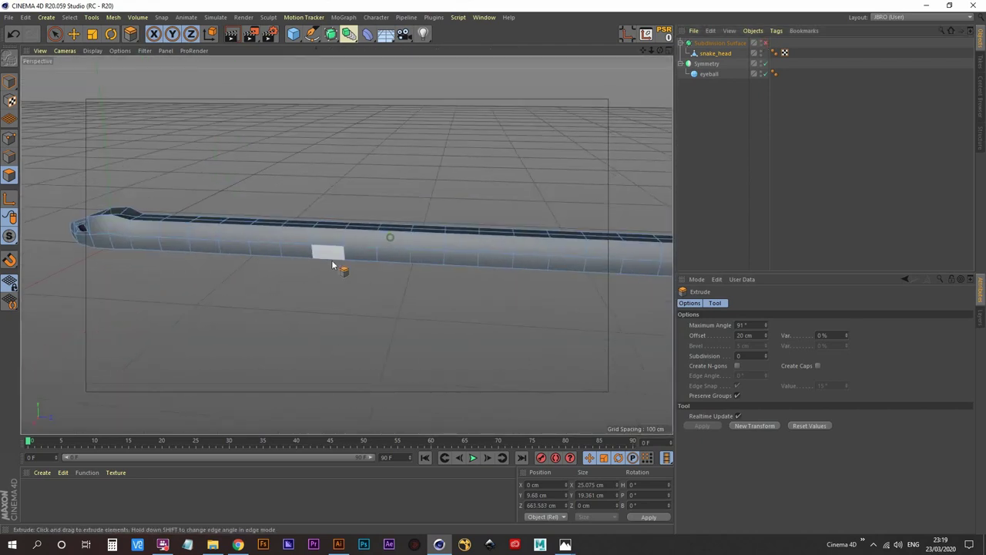
{"action": "left_click", "coordinate": [763, 44]}
{"action": "scroll", "coordinate": [423, 226], "scroll_direction": "up", "scroll_amount": 2}
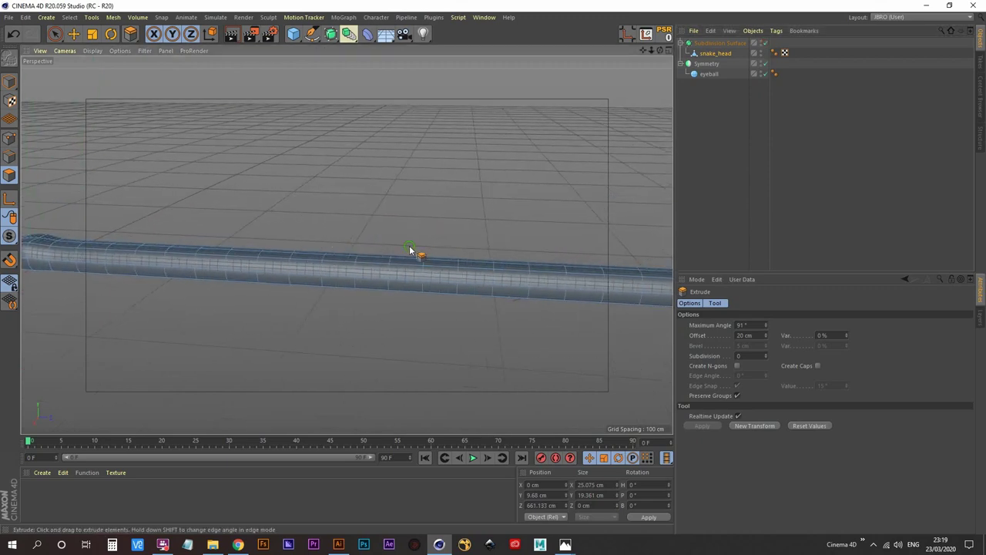
{"action": "middle_click_drag", "start_coordinate": [410, 250], "coordinate": [383, 297], "text": "alt"}
{"action": "right_click_drag", "start_coordinate": [383, 297], "coordinate": [405, 287], "text": "alt"}
{"action": "left_click_drag", "start_coordinate": [365, 326], "coordinate": [234, 297], "text": "alt"}
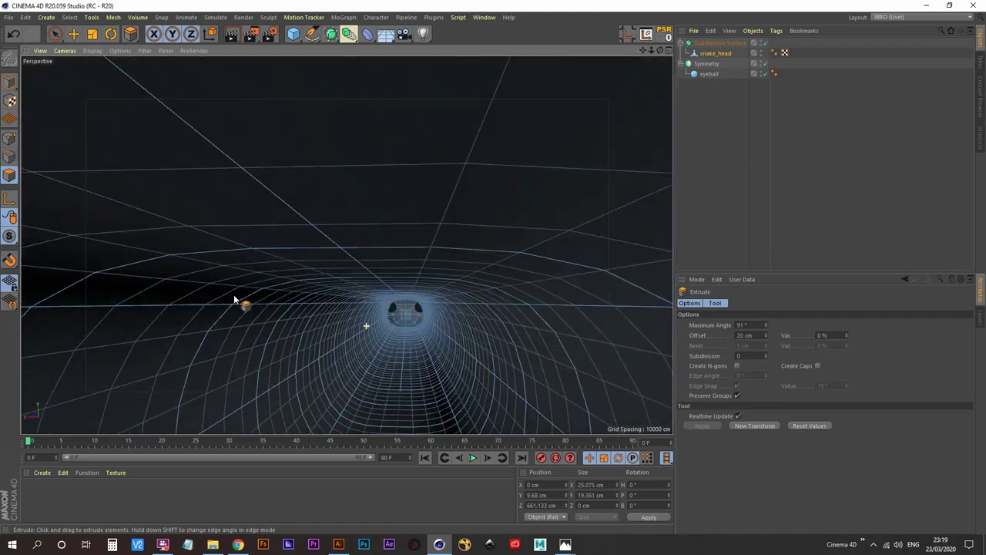
- Compare the long snake body with the reference outline in the perspective, right and top views
{"action": "scroll", "coordinate": [235, 297], "scroll_direction": "up", "scroll_amount": 6}
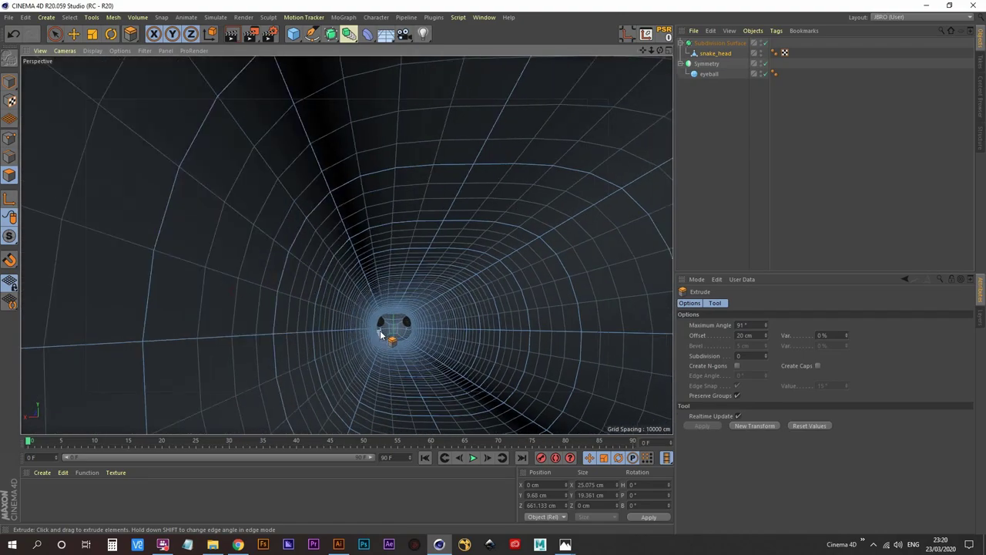
{"action": "right_click_drag", "start_coordinate": [392, 330], "coordinate": [321, 330], "text": "alt"}
{"action": "left_click_drag", "start_coordinate": [341, 325], "coordinate": [471, 332], "text": "alt"}
{"action": "middle_click_drag", "start_coordinate": [471, 332], "coordinate": [359, 231], "text": "alt"}
{"action": "left_click_drag", "start_coordinate": [359, 231], "coordinate": [353, 252], "text": "alt"}
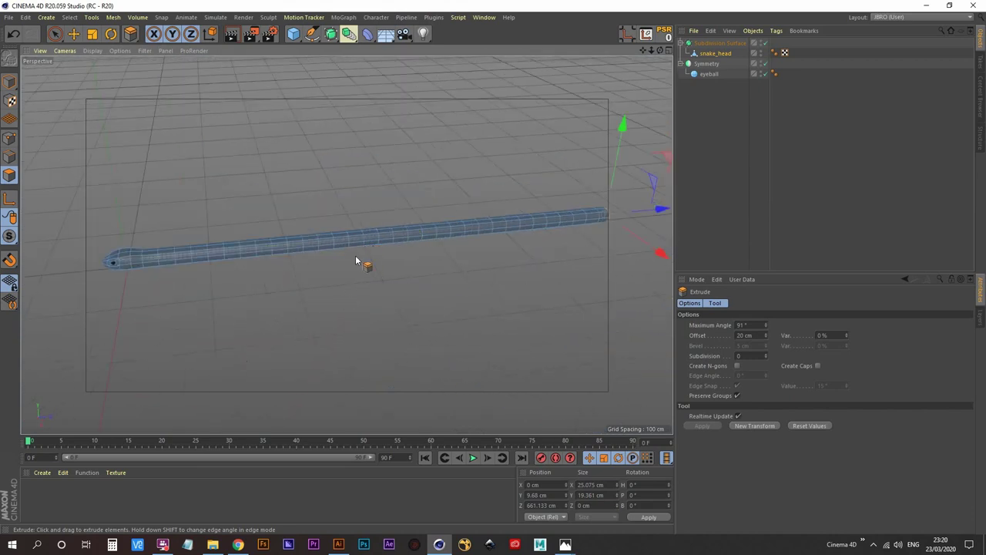
{"action": "middle_click", "coordinate": [354, 266]}
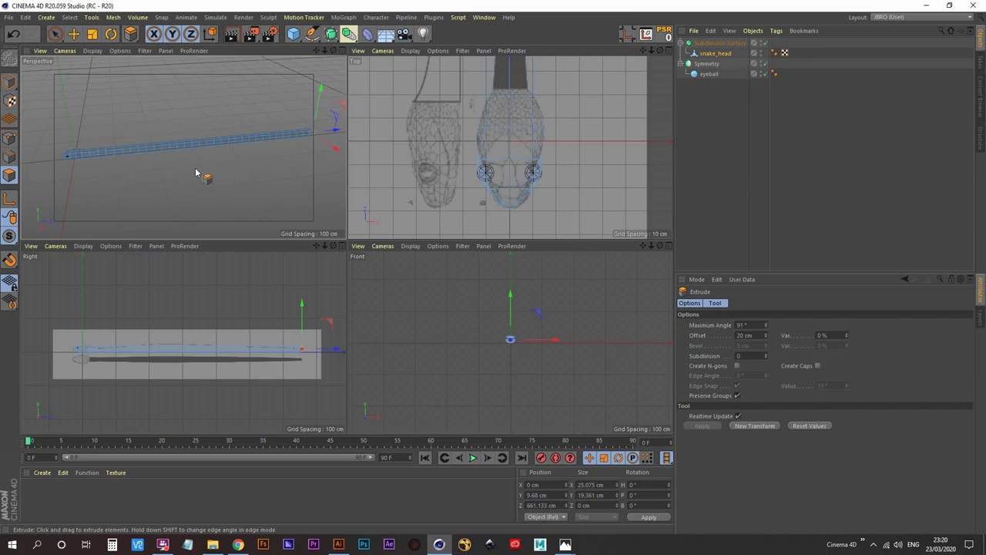
{"action": "middle_click", "coordinate": [154, 363]}
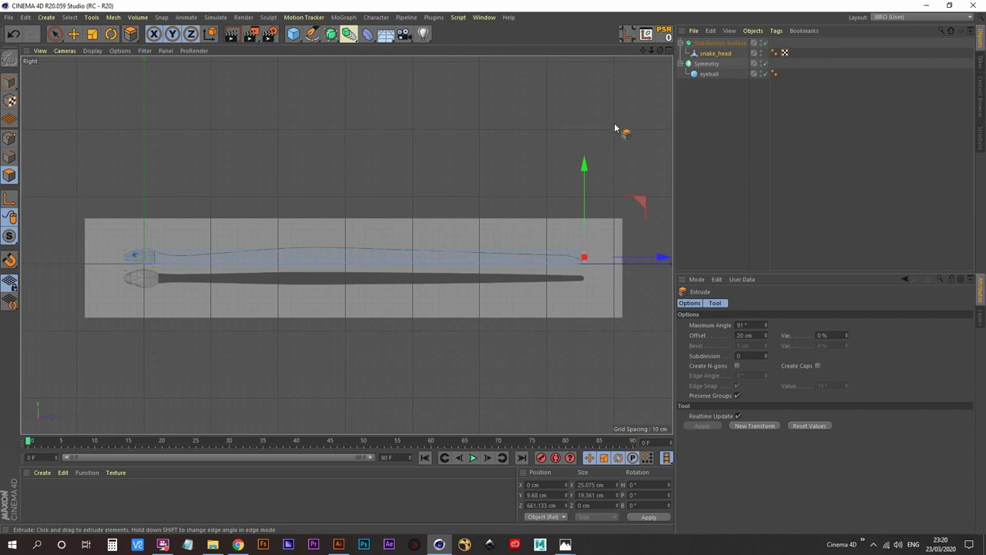
{"action": "left_click", "coordinate": [711, 101]}
{"action": "left_click", "coordinate": [716, 54]}
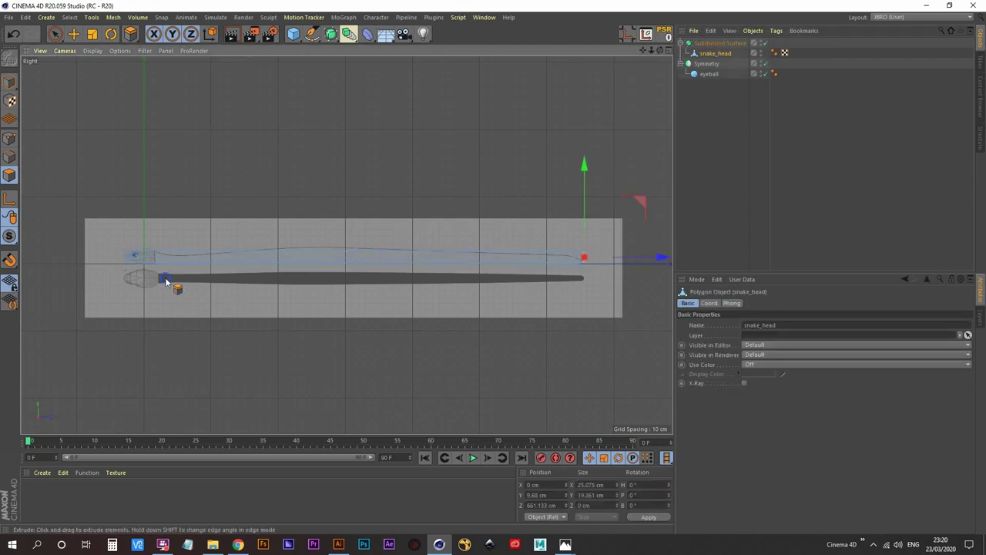
{"action": "scroll", "coordinate": [166, 282], "scroll_direction": "up", "scroll_amount": 5}
{"action": "middle_click", "coordinate": [212, 262]}
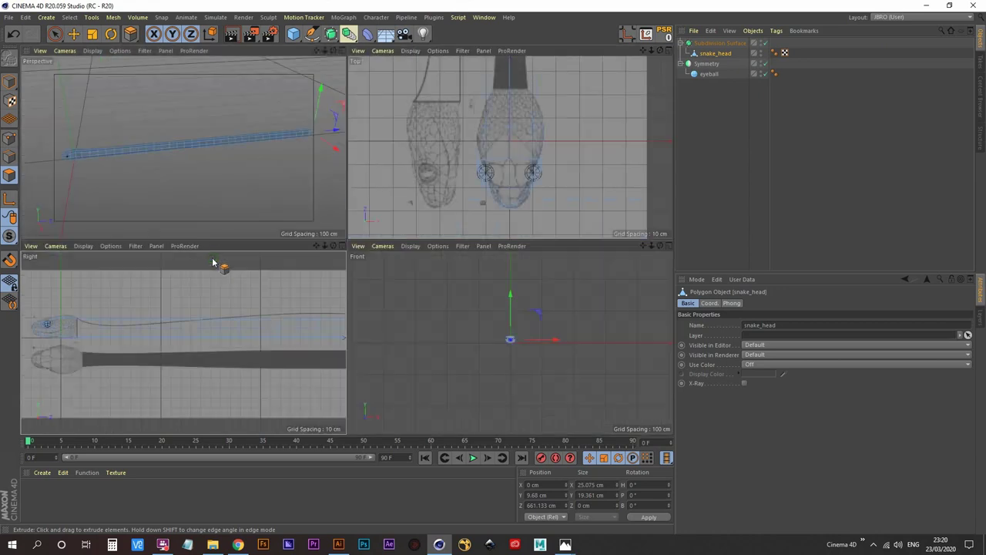
{"action": "middle_click", "coordinate": [252, 286]}
{"action": "middle_click_drag", "start_coordinate": [286, 267], "coordinate": [324, 302], "text": "alt"}
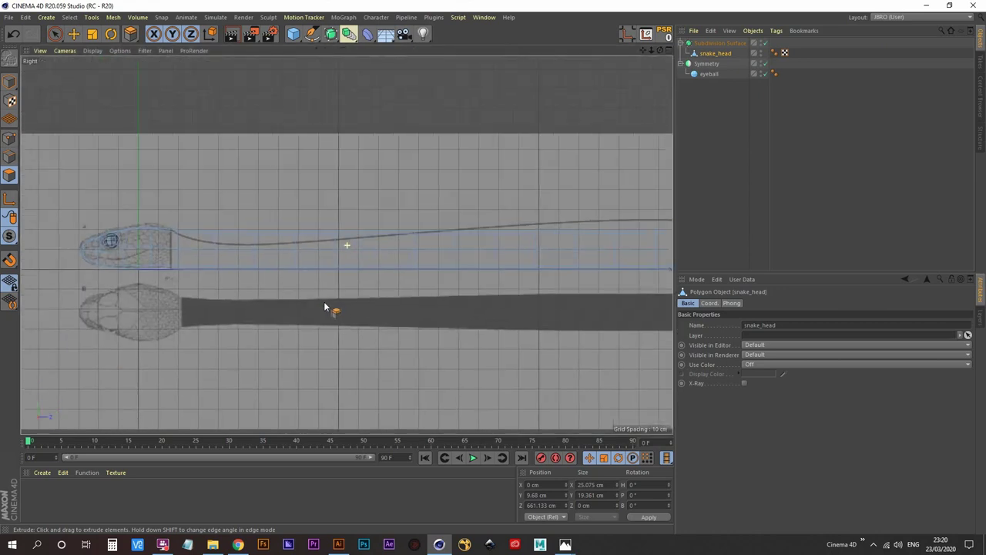
{"action": "middle_click", "coordinate": [323, 302]}
{"action": "scroll", "coordinate": [536, 166], "scroll_direction": "down", "scroll_amount": 4}
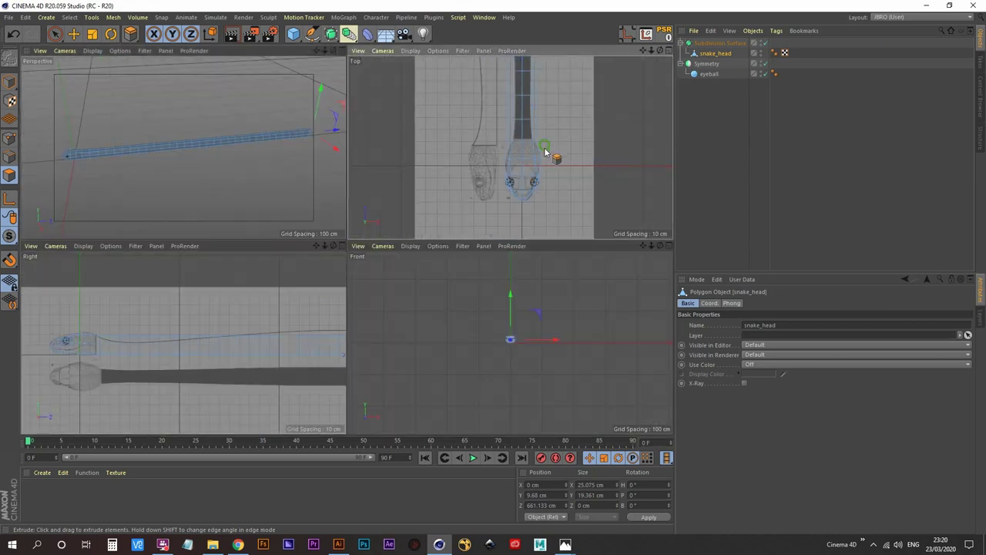
- Switch snake_head to point editing in the right view and clear the existing point selection, with Rectangle Selection active
{"action": "left_click", "coordinate": [9, 139]}
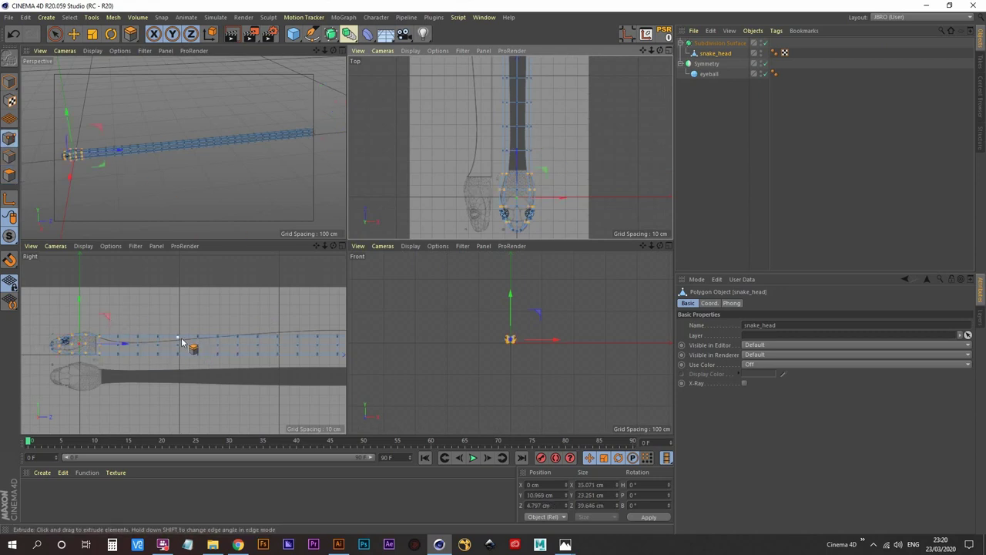
{"action": "middle_click", "coordinate": [213, 330]}
{"action": "scroll", "coordinate": [246, 280], "scroll_direction": "down", "scroll_amount": 2}
{"action": "middle_click_drag", "start_coordinate": [253, 286], "coordinate": [343, 285], "text": "alt"}
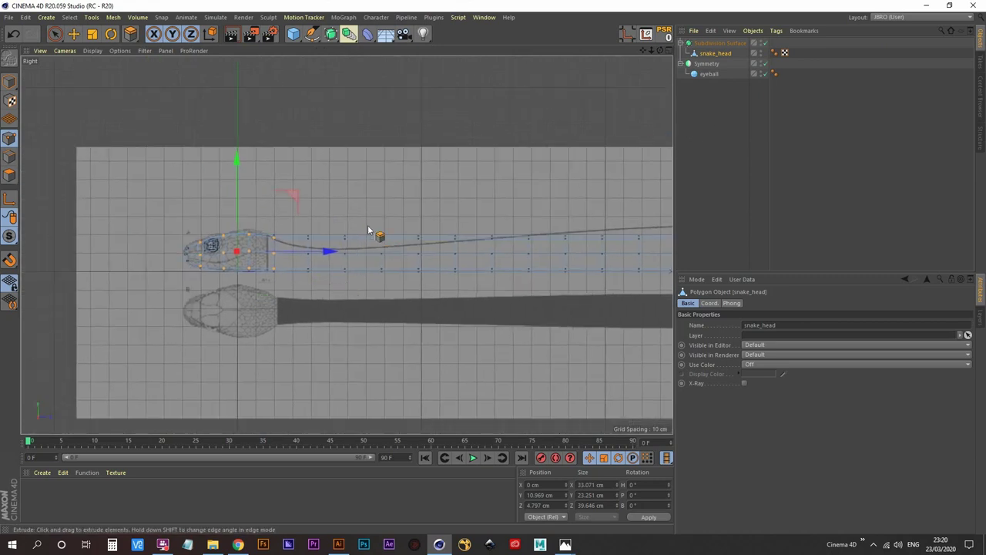
{"action": "scroll", "coordinate": [331, 210], "scroll_direction": "up", "scroll_amount": 5}
{"action": "middle_click_drag", "start_coordinate": [251, 229], "coordinate": [330, 150]}
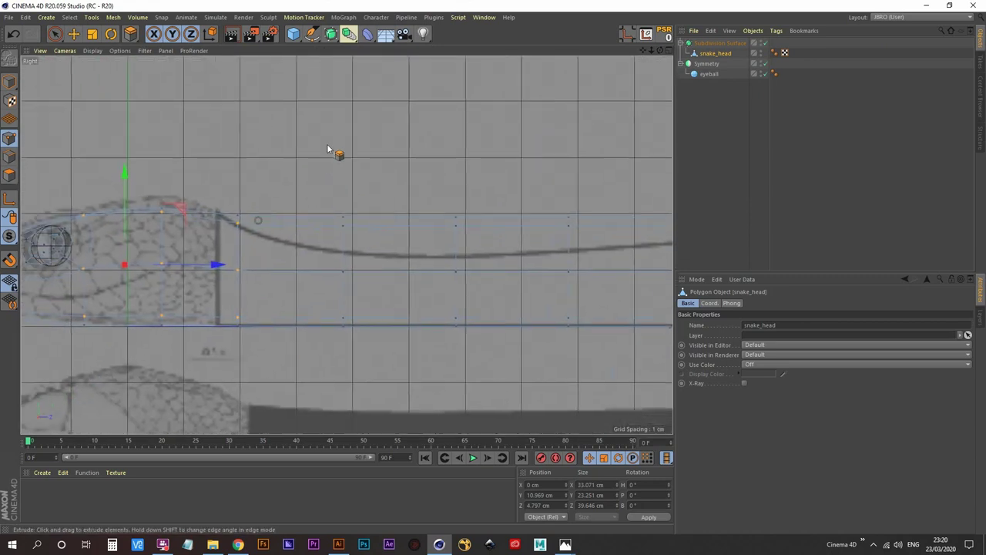
{"action": "left_click", "coordinate": [58, 37]}
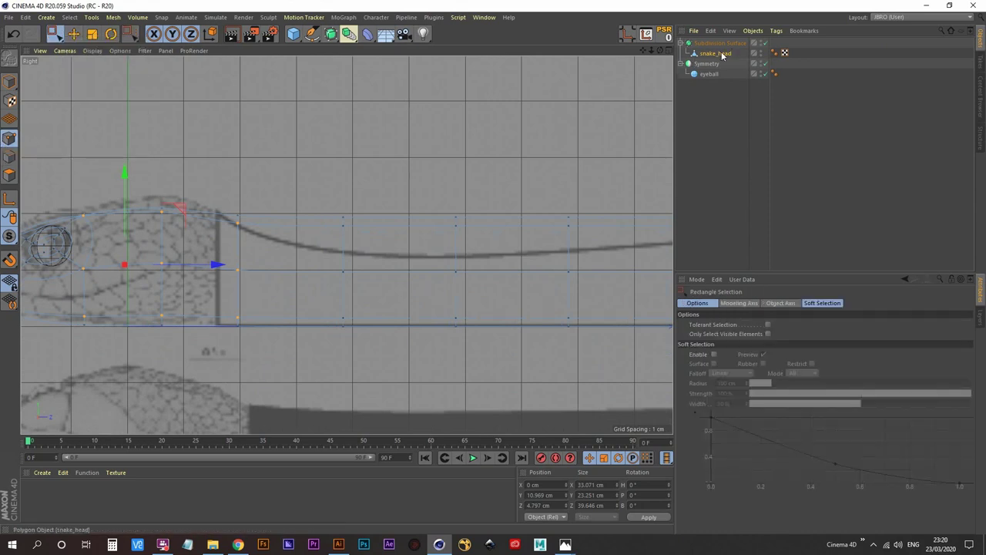
{"action": "scroll", "coordinate": [308, 131], "scroll_direction": "down", "scroll_amount": 2}
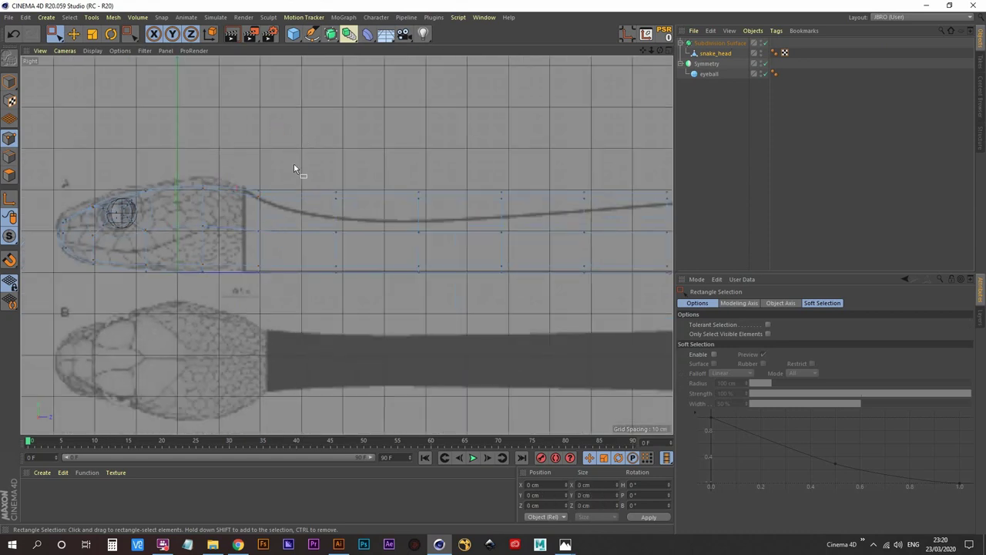
- Lower the top points of the ring just behind the head onto the reference outline
{"action": "middle_click_drag", "start_coordinate": [294, 165], "coordinate": [303, 135], "text": "alt"}
{"action": "scroll", "coordinate": [273, 136], "scroll_direction": "up", "scroll_amount": 3}
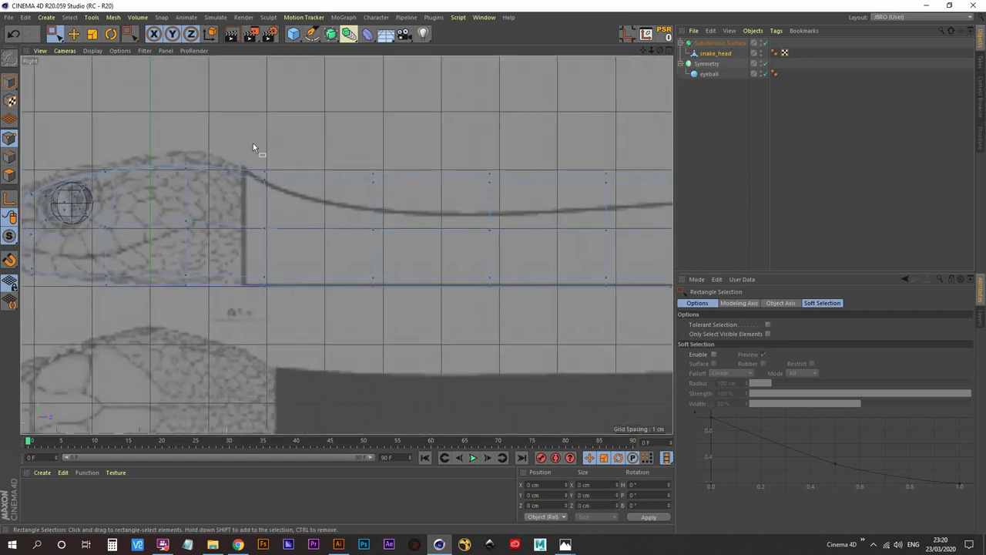
{"action": "left_click_drag", "start_coordinate": [253, 143], "coordinate": [293, 198]}
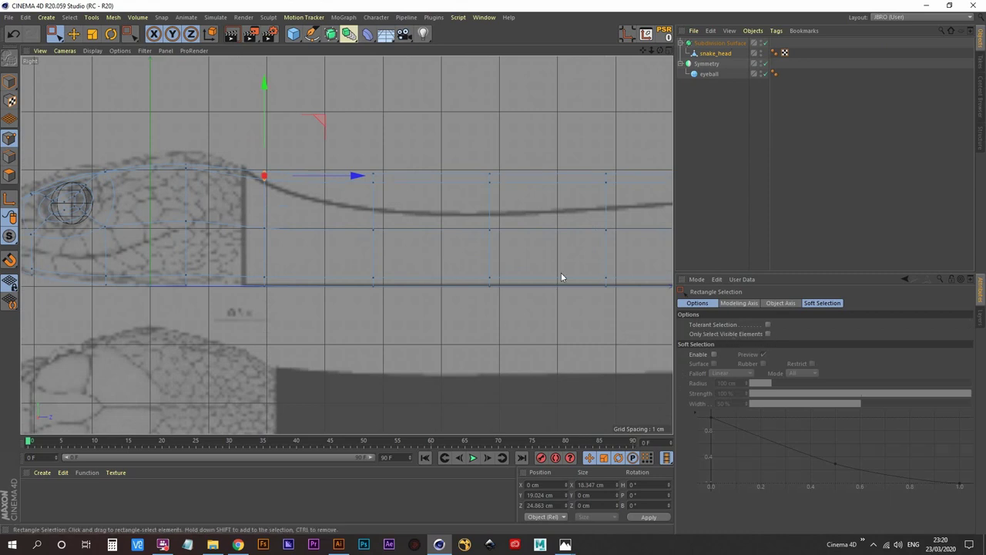
{"action": "middle_click_drag", "start_coordinate": [403, 132], "coordinate": [396, 152], "text": "alt"}
{"action": "left_click_drag", "start_coordinate": [257, 105], "coordinate": [257, 113]}
- Lower the top points of the rings at Z 43.587 and 63.587 cm onto the neck curve, the second to about Y 12.5 cm
{"action": "middle_click_drag", "start_coordinate": [383, 141], "coordinate": [298, 121], "text": "alt"}
{"action": "left_click_drag", "start_coordinate": [306, 196], "coordinate": [311, 199]}
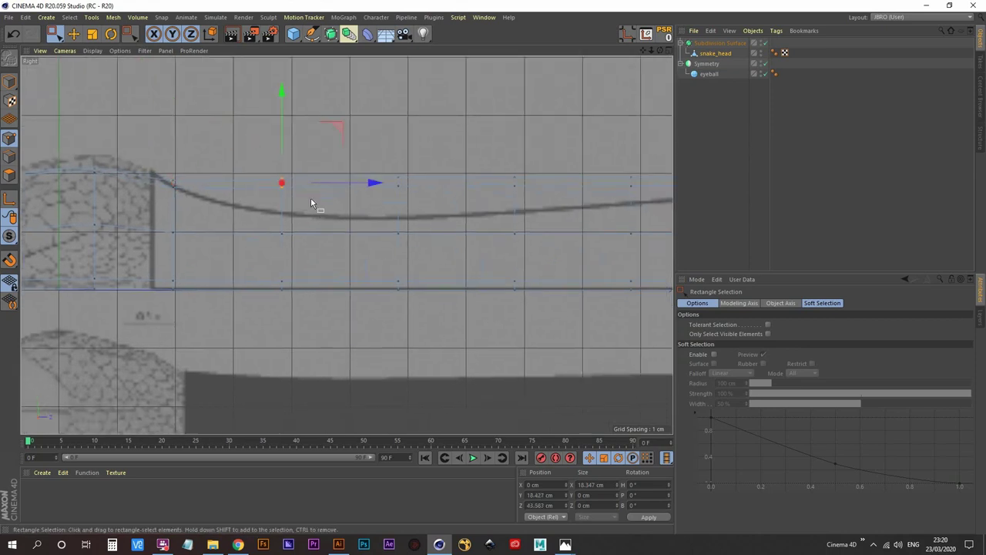
{"action": "left_click_drag", "start_coordinate": [279, 93], "coordinate": [280, 124]}
{"action": "middle_click_drag", "start_coordinate": [392, 130], "coordinate": [309, 116], "text": "alt"}
{"action": "left_click_drag", "start_coordinate": [299, 124], "coordinate": [339, 193]}
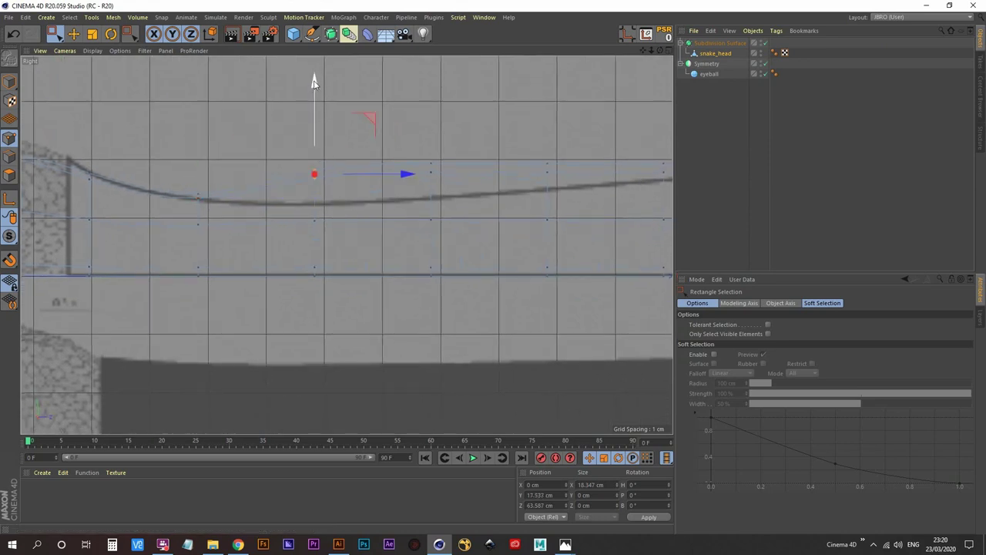
{"action": "left_click_drag", "start_coordinate": [315, 83], "coordinate": [315, 112]}
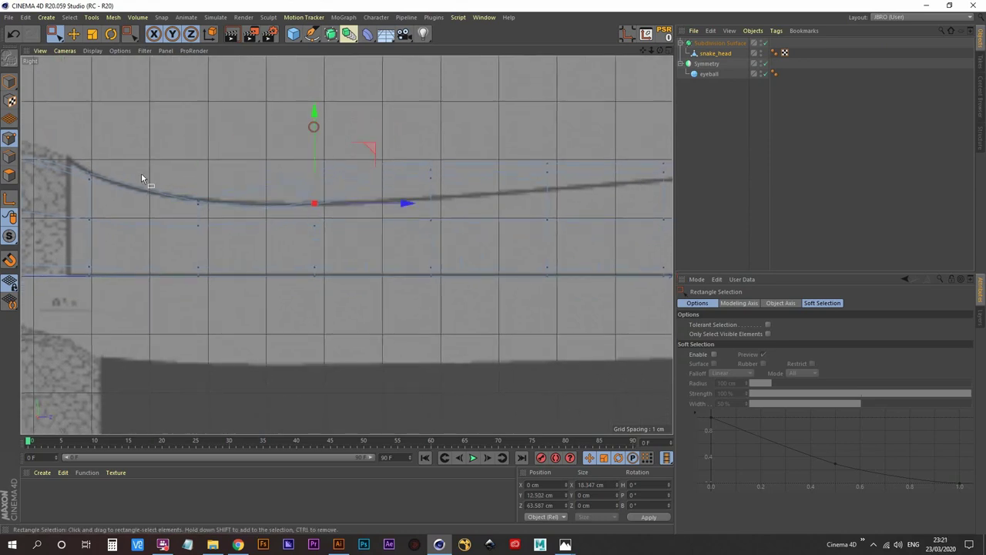
- Fine-tune the height of the upper points in the ring at Z 43.587 cm along the neck curve
{"action": "left_click_drag", "start_coordinate": [162, 170], "coordinate": [236, 238]}
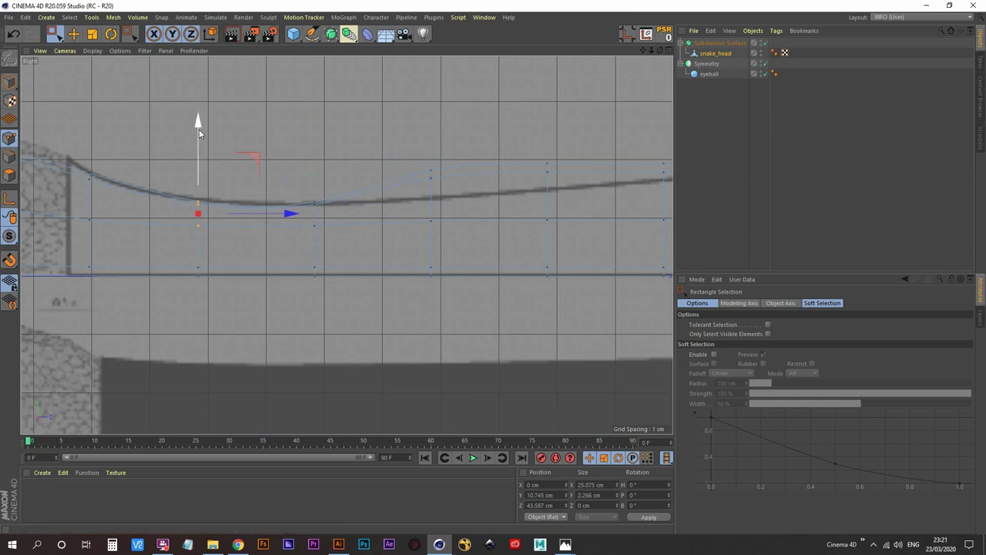
{"action": "left_click_drag", "start_coordinate": [199, 129], "coordinate": [207, 172]}
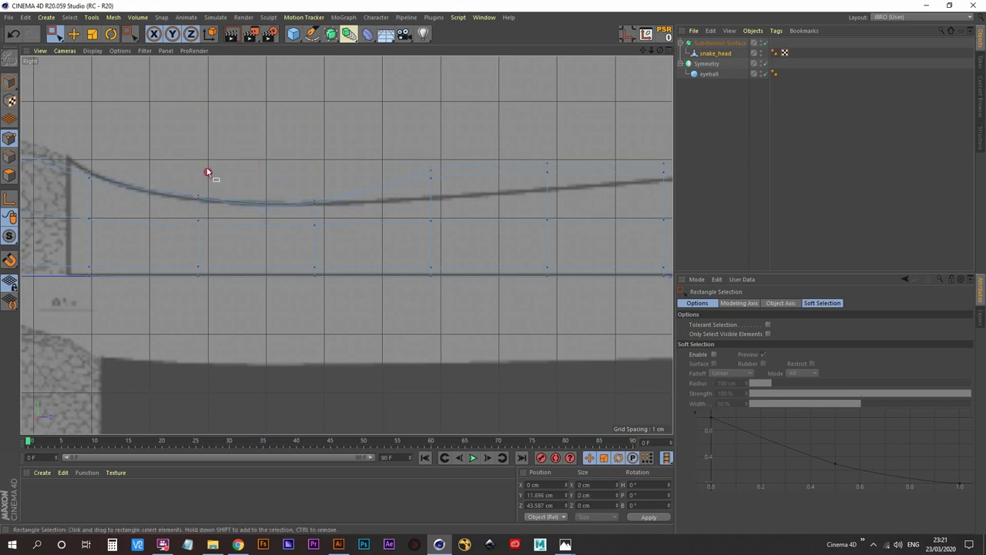
{"action": "key", "text": "ctrl+z"}
{"action": "left_click_drag", "start_coordinate": [221, 207], "coordinate": [218, 196]}
{"action": "left_click_drag", "start_coordinate": [324, 207], "coordinate": [325, 208]}
- Lower the top points of the two rings directly beyond Z 63.587 cm onto the reference body curve
{"action": "left_click_drag", "start_coordinate": [406, 137], "coordinate": [462, 199]}
{"action": "left_click_drag", "start_coordinate": [428, 81], "coordinate": [433, 110]}
{"action": "middle_click_drag", "start_coordinate": [464, 125], "coordinate": [282, 126]}
{"action": "left_click_drag", "start_coordinate": [383, 176], "coordinate": [396, 203]}
{"action": "left_click_drag", "start_coordinate": [334, 131], "coordinate": [396, 181]}
{"action": "left_click_drag", "start_coordinate": [365, 79], "coordinate": [365, 103]}
- Lower the top points of the rings at Z 123.587 and 143.587 cm to about Y 16.2 and 17.4 cm, following the outline
{"action": "middle_click_drag", "start_coordinate": [437, 128], "coordinate": [252, 115]}
{"action": "left_click_drag", "start_coordinate": [297, 168], "coordinate": [313, 190]}
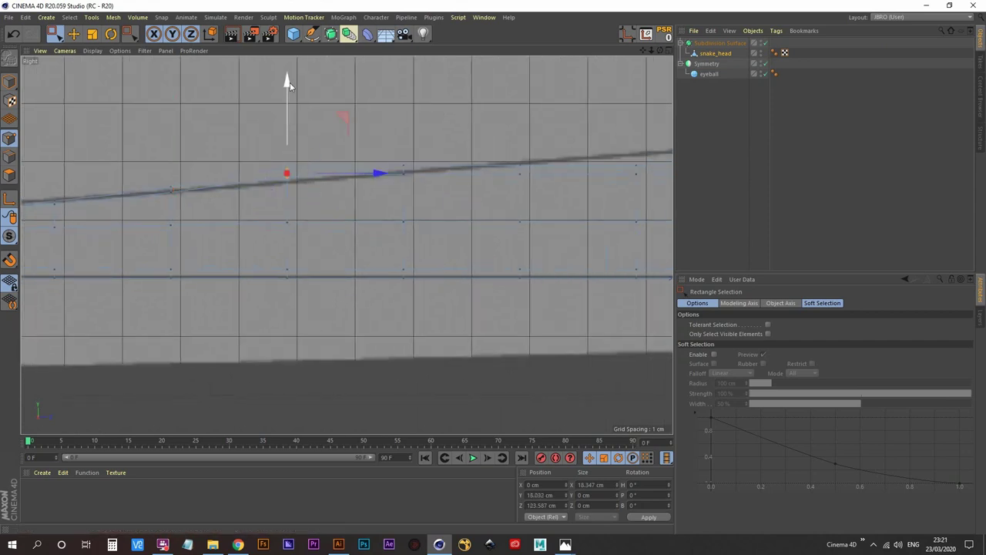
{"action": "left_click_drag", "start_coordinate": [286, 77], "coordinate": [287, 90]}
{"action": "middle_click_drag", "start_coordinate": [380, 106], "coordinate": [259, 151]}
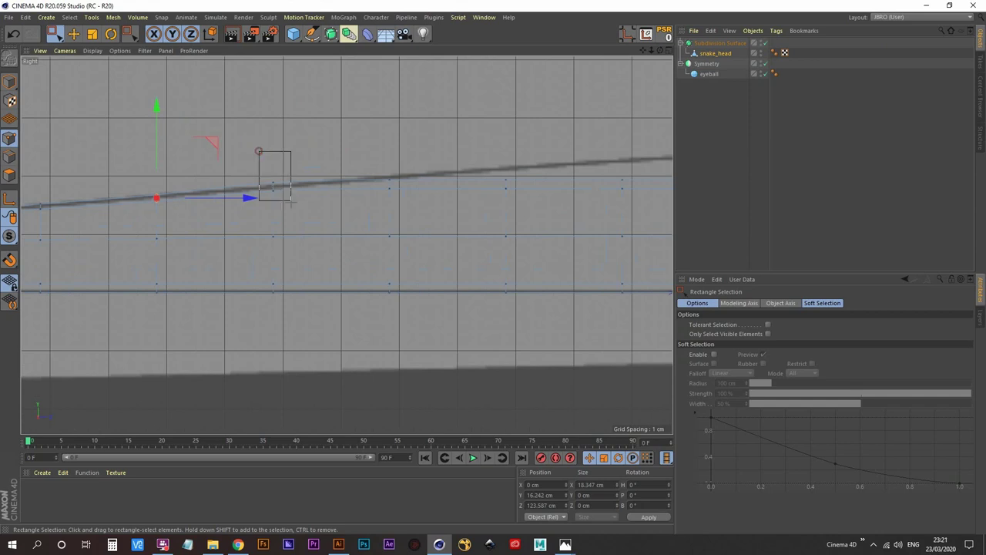
{"action": "left_click_drag", "start_coordinate": [291, 201], "coordinate": [291, 202]}
{"action": "left_click_drag", "start_coordinate": [273, 91], "coordinate": [273, 96]}
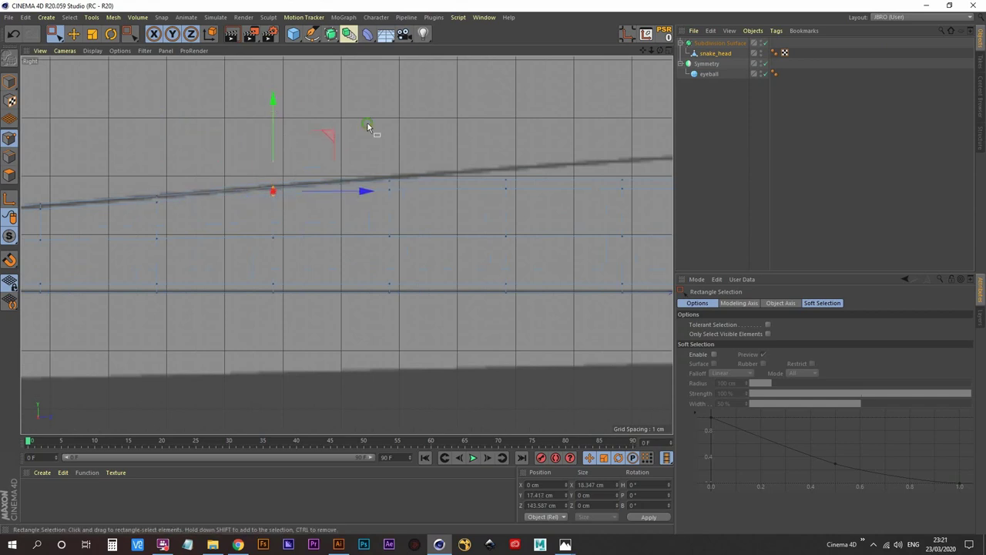
- Align the top points of the rings at Z 163.587 and 183.587 cm with the rising outline, the second at about Y 20.3 cm
{"action": "middle_click_drag", "start_coordinate": [368, 126], "coordinate": [289, 165]}
{"action": "left_click_drag", "start_coordinate": [306, 217], "coordinate": [308, 220]}
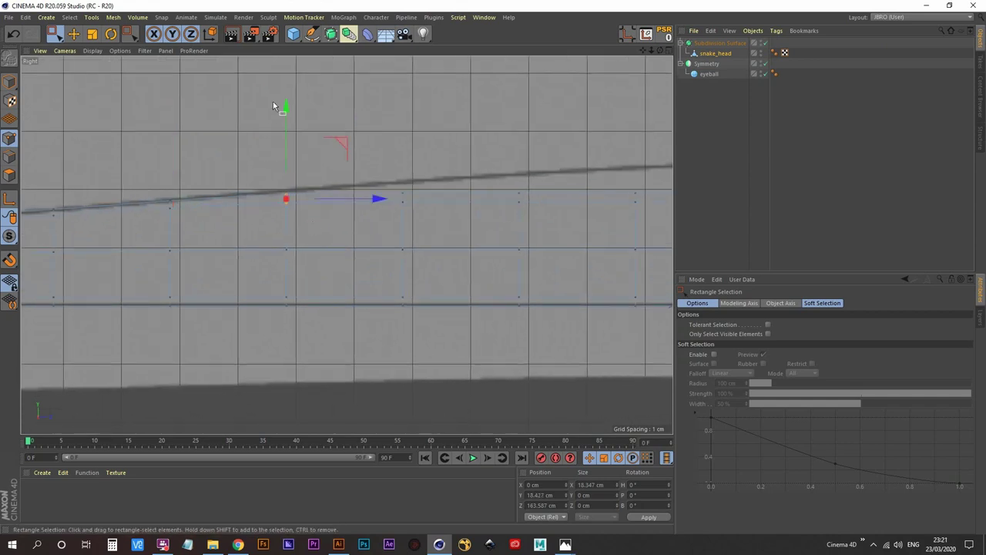
{"action": "left_click_drag", "start_coordinate": [286, 99], "coordinate": [288, 100]}
{"action": "middle_click_drag", "start_coordinate": [383, 111], "coordinate": [292, 96], "text": "alt"}
{"action": "left_click_drag", "start_coordinate": [293, 123], "coordinate": [325, 199]}
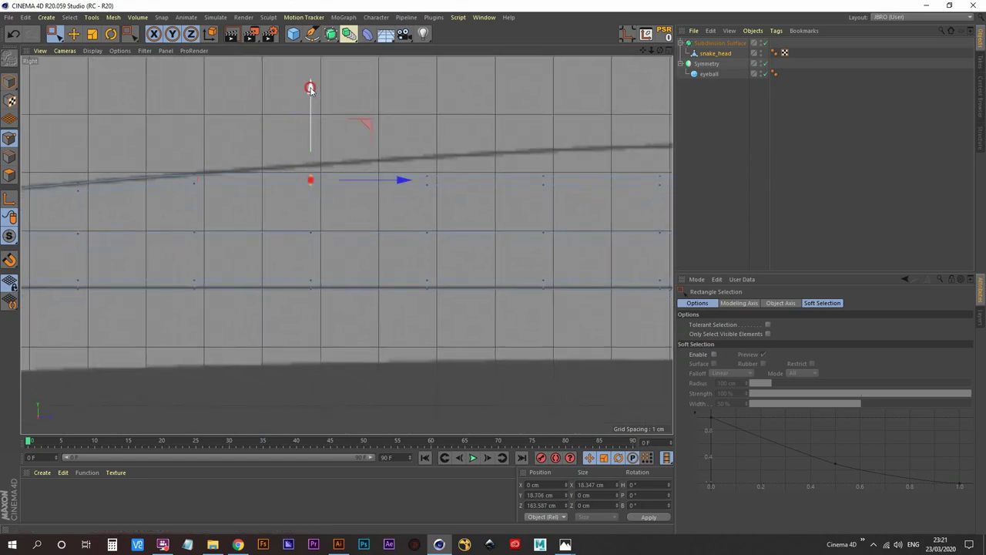
{"action": "left_click_drag", "start_coordinate": [309, 88], "coordinate": [310, 73]}
- Raise the top points of the rings at Z 203.587 and 223.587 cm to about Y 21.3 and 22.6 cm, matching the outline
{"action": "middle_click_drag", "start_coordinate": [388, 110], "coordinate": [279, 113]}
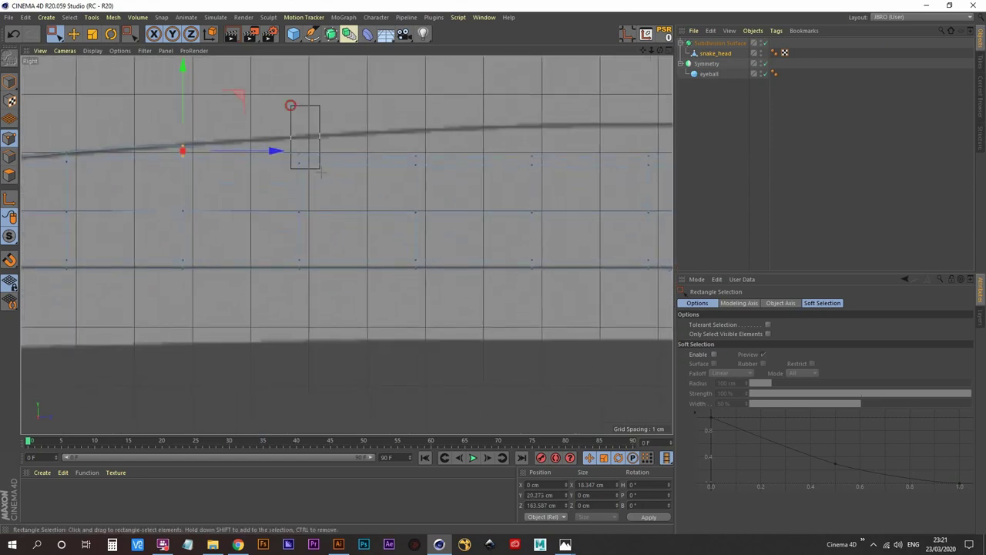
{"action": "left_click_drag", "start_coordinate": [320, 171], "coordinate": [320, 171]}
{"action": "mouse_move", "coordinate": [301, 85]}
{"action": "left_mouse_down"}
{"action": "mouse_move", "coordinate": [300, 62]}
{"action": "mouse_move", "coordinate": [299, 71]}
{"action": "left_mouse_up"}
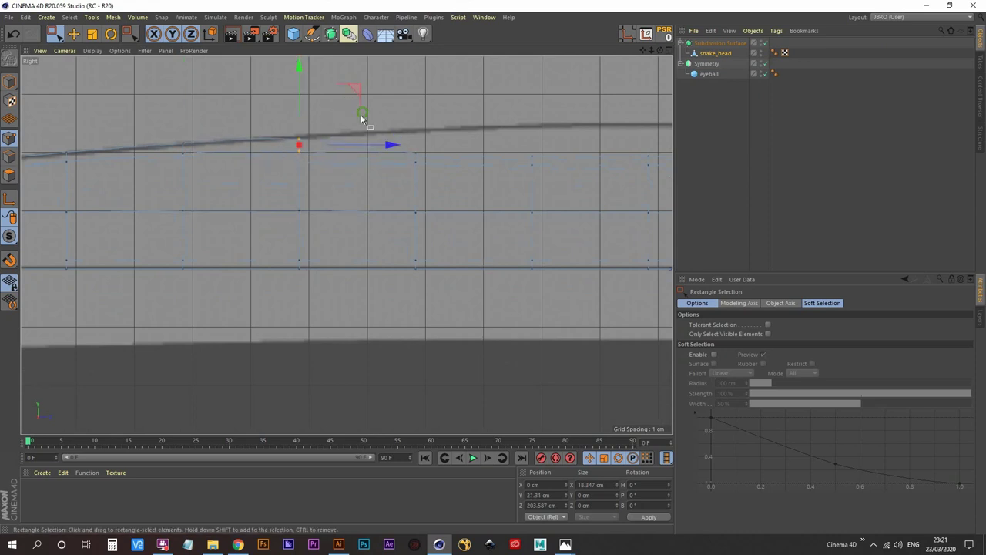
{"action": "middle_click_drag", "start_coordinate": [362, 117], "coordinate": [322, 134]}
{"action": "left_click_drag", "start_coordinate": [331, 188], "coordinate": [331, 188]}
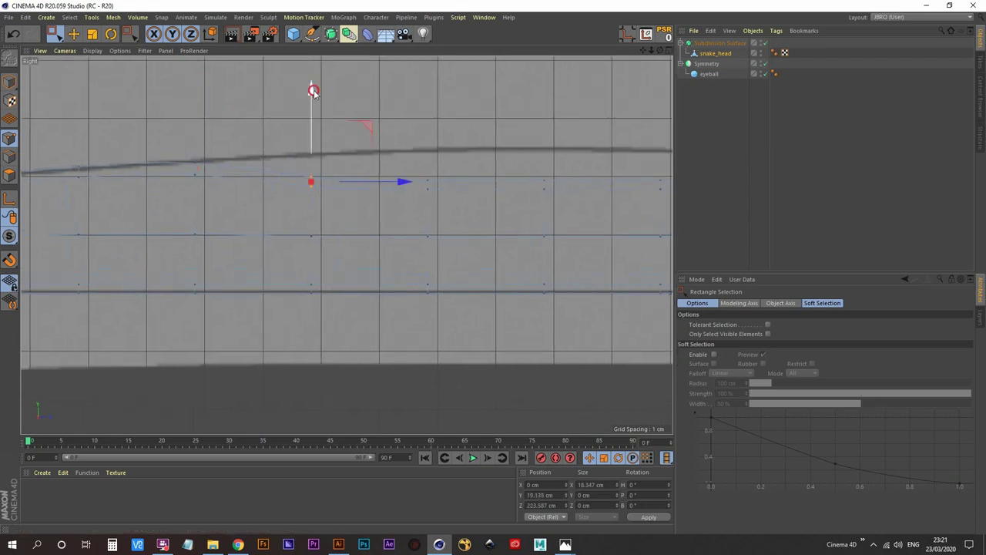
{"action": "mouse_move", "coordinate": [312, 88]}
{"action": "left_mouse_down"}
{"action": "mouse_move", "coordinate": [313, 62]}
{"action": "mouse_move", "coordinate": [313, 75]}
{"action": "left_mouse_up"}
- Raise the top points of the next two rings up to Z 263.587 cm onto the outline's crest, the second to about Y 23.2 cm
{"action": "middle_click_drag", "start_coordinate": [408, 91], "coordinate": [313, 121], "text": "alt"}
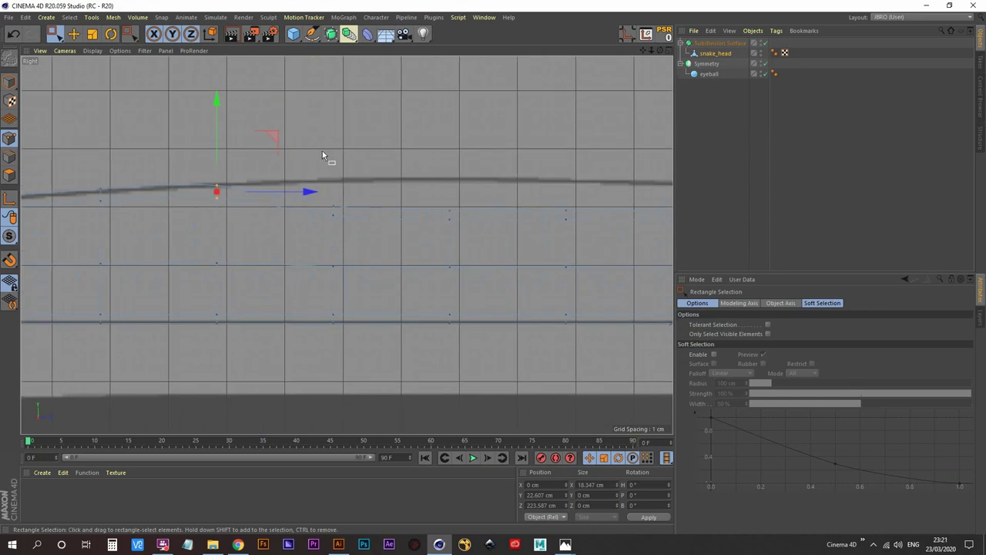
{"action": "left_click_drag", "start_coordinate": [321, 150], "coordinate": [362, 236]}
{"action": "left_click_drag", "start_coordinate": [334, 119], "coordinate": [335, 83]}
{"action": "middle_click_drag", "start_coordinate": [490, 138], "coordinate": [380, 131]}
{"action": "left_click_drag", "start_coordinate": [316, 127], "coordinate": [388, 218]}
{"action": "left_click_drag", "start_coordinate": [344, 110], "coordinate": [337, 86]}
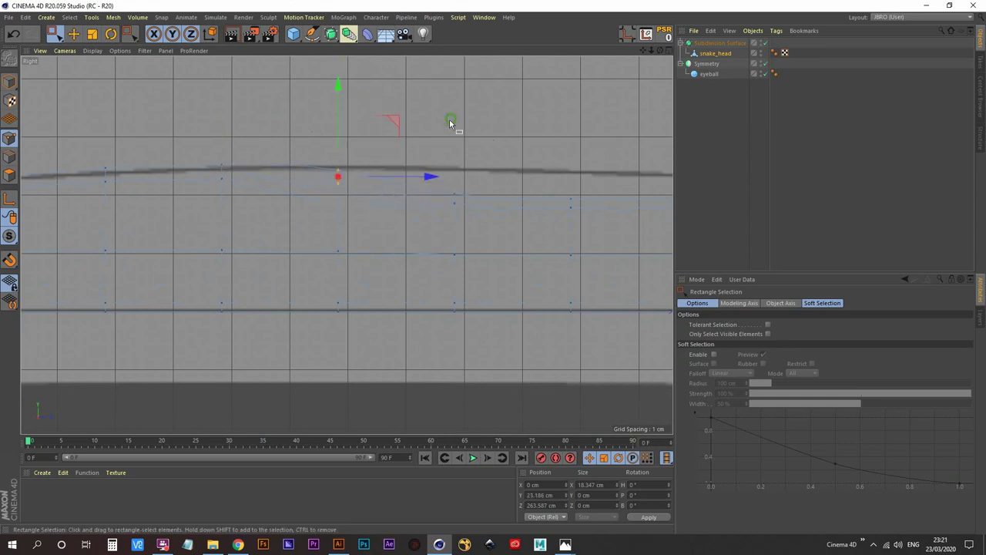
- Raise the top points of the next two rings up to Z 303.587 cm onto the back's outline, the second to about Y 22.9 cm
{"action": "middle_click_drag", "start_coordinate": [451, 121], "coordinate": [327, 139], "text": "alt"}
{"action": "left_click_drag", "start_coordinate": [317, 171], "coordinate": [358, 235]}
{"action": "left_click_drag", "start_coordinate": [331, 126], "coordinate": [332, 104]}
{"action": "middle_click_drag", "start_coordinate": [468, 130], "coordinate": [401, 138], "text": "alt"}
{"action": "left_click_drag", "start_coordinate": [356, 170], "coordinate": [399, 245]}
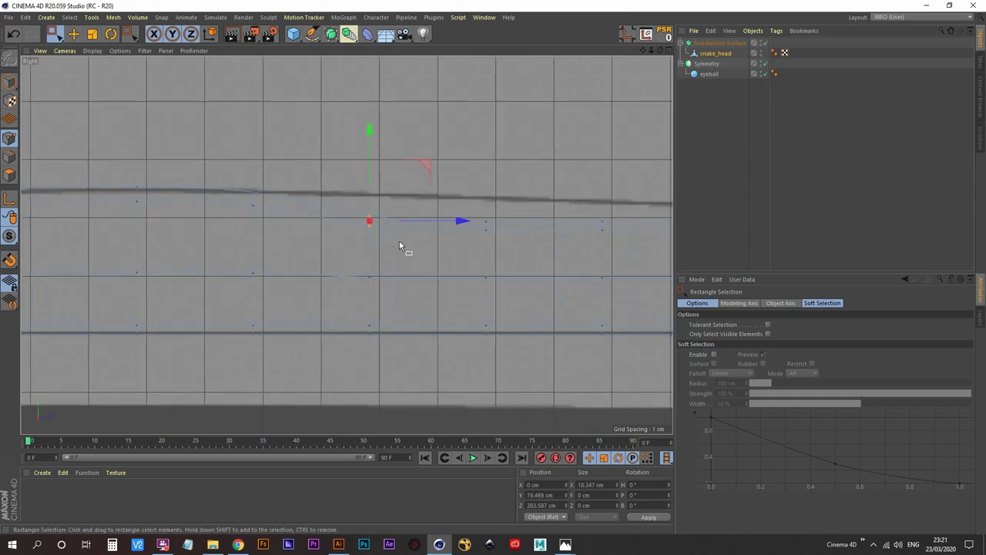
{"action": "left_click_drag", "start_coordinate": [374, 126], "coordinate": [373, 107]}
- Raise the top points of the next two rings up to Z 343.587 cm onto the descending outline, the second to about Y 21.6 cm
{"action": "middle_click_drag", "start_coordinate": [425, 146], "coordinate": [278, 133]}
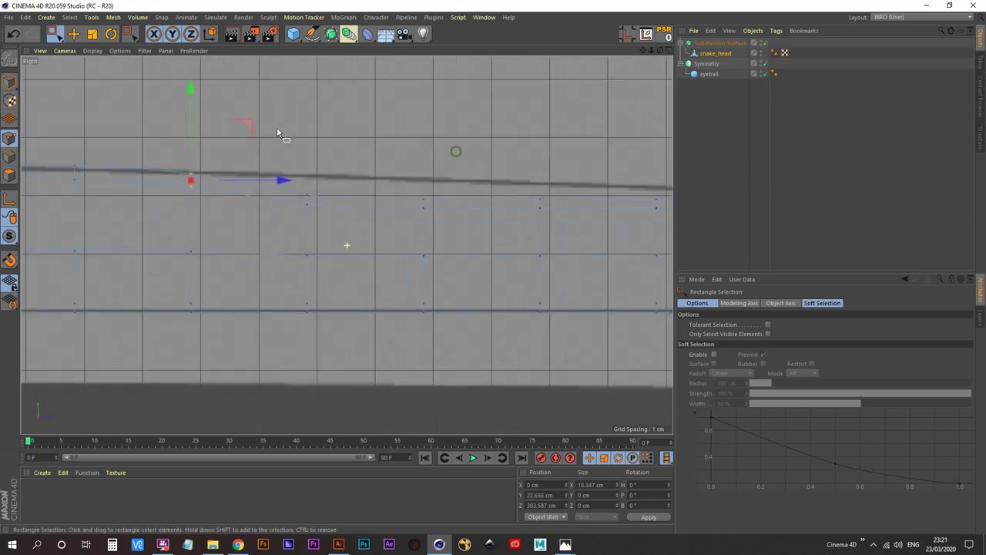
{"action": "left_click_drag", "start_coordinate": [336, 222], "coordinate": [336, 222]}
{"action": "left_click_drag", "start_coordinate": [308, 118], "coordinate": [313, 92]}
{"action": "middle_click_drag", "start_coordinate": [390, 144], "coordinate": [252, 114]}
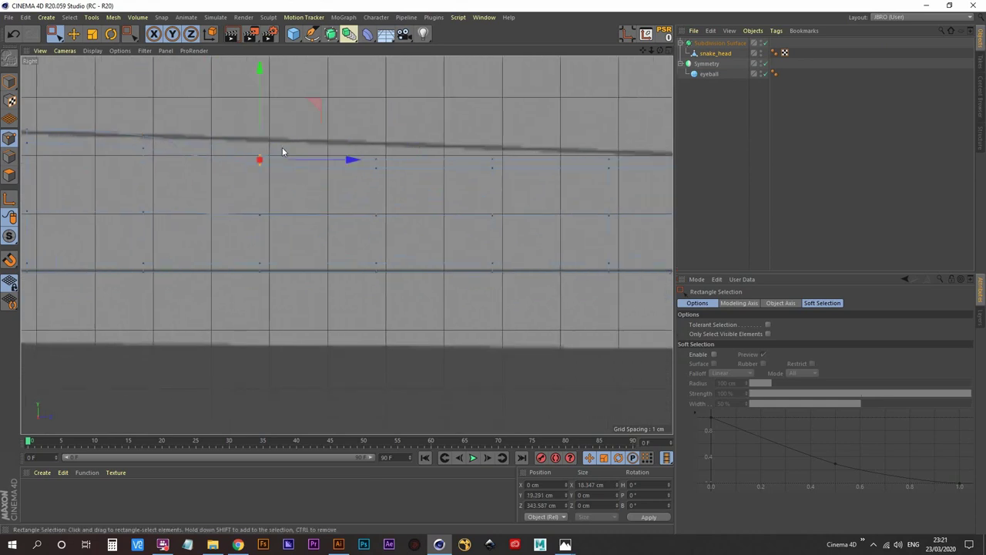
{"action": "left_click_drag", "start_coordinate": [260, 72], "coordinate": [260, 58]}
{"action": "scroll", "coordinate": [355, 200], "scroll_direction": "down", "scroll_amount": 8}
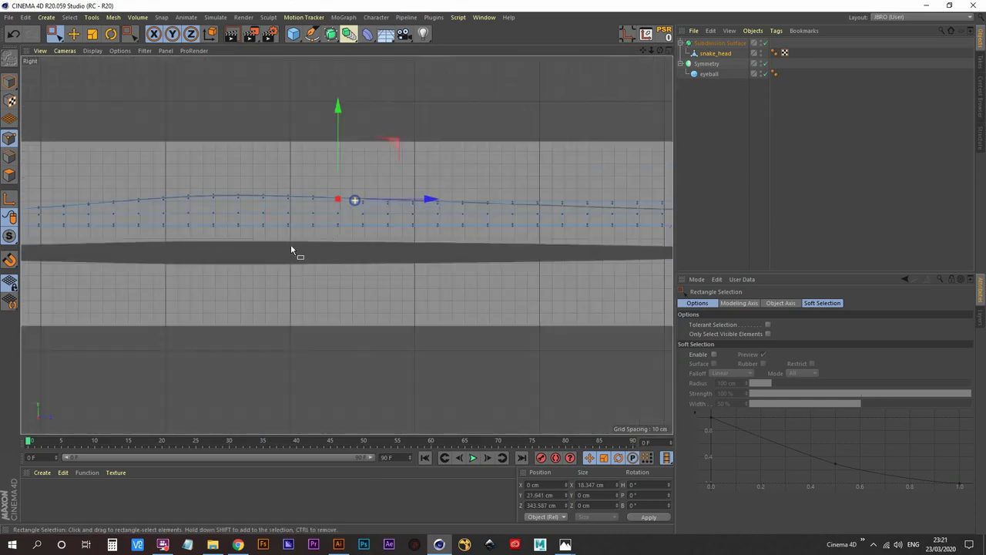
{"action": "scroll", "coordinate": [317, 220], "scroll_direction": "up", "scroll_amount": 5}
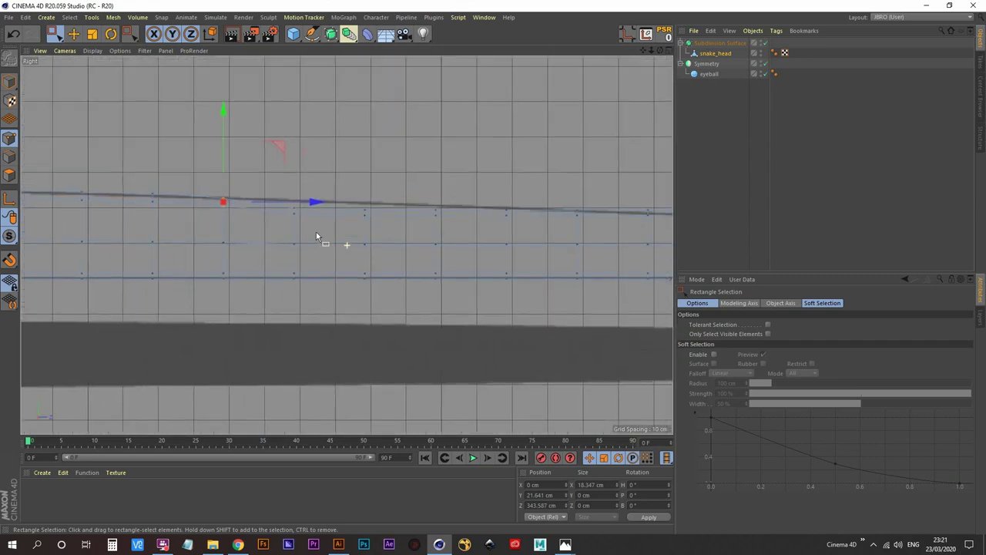
- Raise the top points of the rings at Z 363.587 and 383.587 cm onto the descending outline, the first to about Y 21.3 cm
{"action": "middle_click_drag", "start_coordinate": [316, 232], "coordinate": [370, 252], "text": "alt"}
{"action": "left_click_drag", "start_coordinate": [337, 205], "coordinate": [372, 243]}
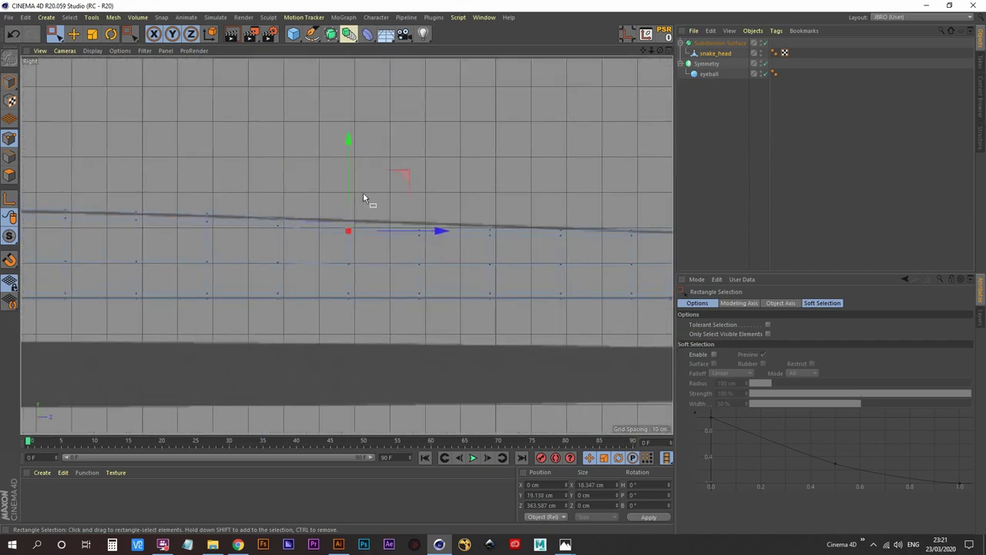
{"action": "left_click_drag", "start_coordinate": [348, 142], "coordinate": [349, 134]}
{"action": "scroll", "coordinate": [435, 227], "scroll_direction": "up", "scroll_amount": 2}
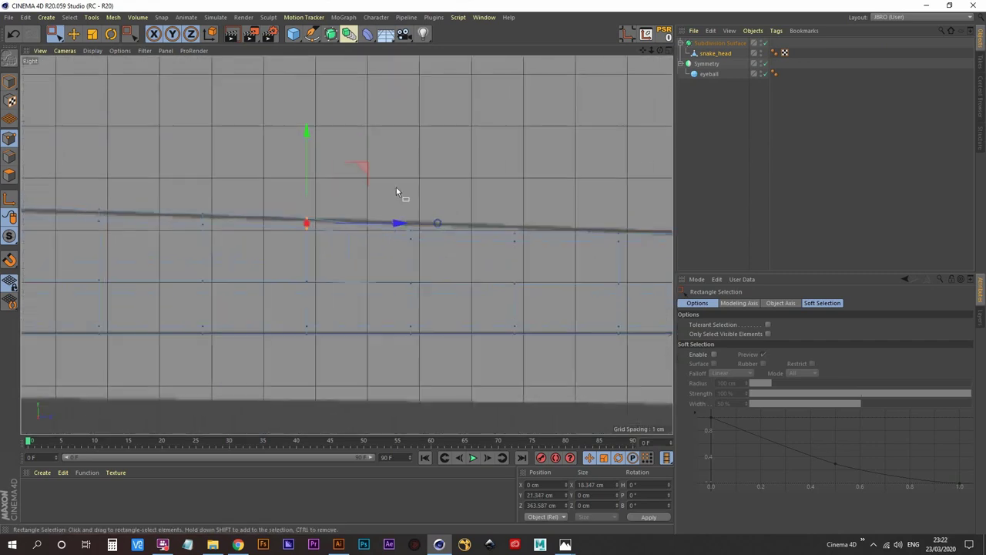
{"action": "left_click_drag", "start_coordinate": [396, 191], "coordinate": [418, 253]}
{"action": "left_click_drag", "start_coordinate": [410, 145], "coordinate": [410, 138]}
- Raise the top points of the rings at Z 403.587 and 423.587 cm onto the outline, the first to about Y 20.0 cm
{"action": "middle_click_drag", "start_coordinate": [485, 188], "coordinate": [369, 126], "text": "alt"}
{"action": "left_click_drag", "start_coordinate": [375, 127], "coordinate": [421, 199]}
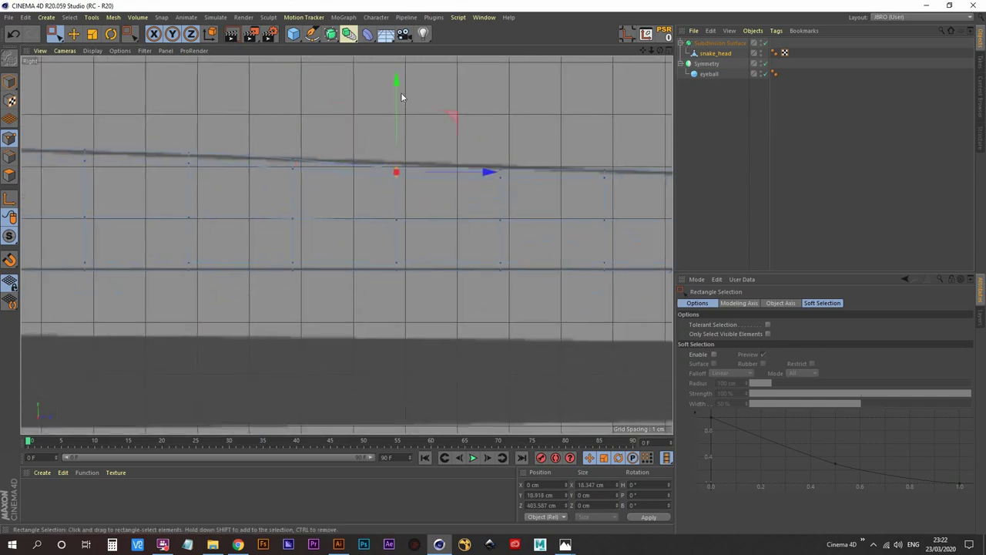
{"action": "left_click_drag", "start_coordinate": [400, 97], "coordinate": [400, 90]}
{"action": "middle_click_drag", "start_coordinate": [543, 132], "coordinate": [428, 131]}
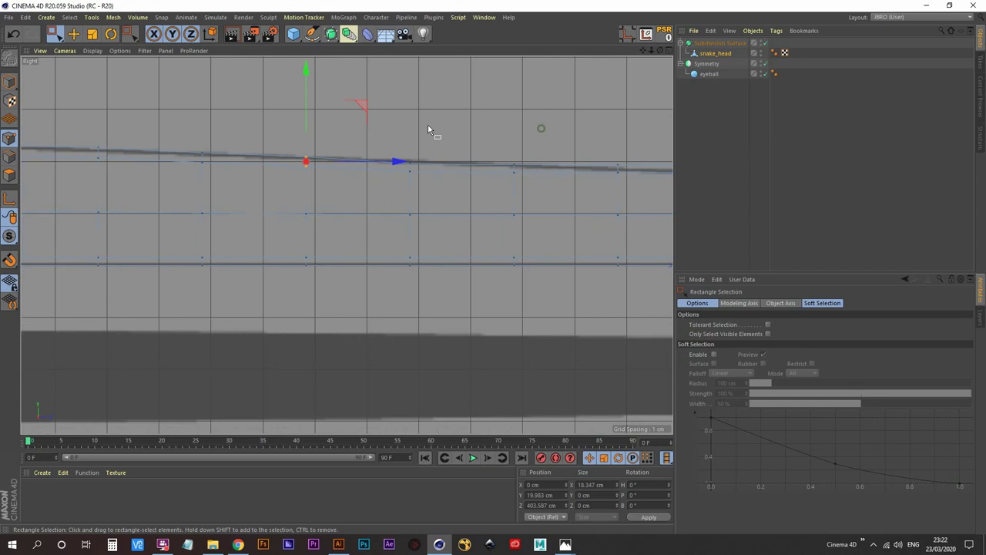
{"action": "left_click_drag", "start_coordinate": [442, 175], "coordinate": [440, 175]}
{"action": "left_click_drag", "start_coordinate": [409, 77], "coordinate": [409, 75]}
- Align the top points of the rings at Z 443.587 and 463.587 cm with the outline, the first at about Y 18.9 cm
{"action": "middle_click_drag", "start_coordinate": [533, 148], "coordinate": [420, 139]}
{"action": "left_click", "coordinate": [381, 135]}
{"action": "middle_click_drag", "start_coordinate": [489, 178], "coordinate": [455, 185]}
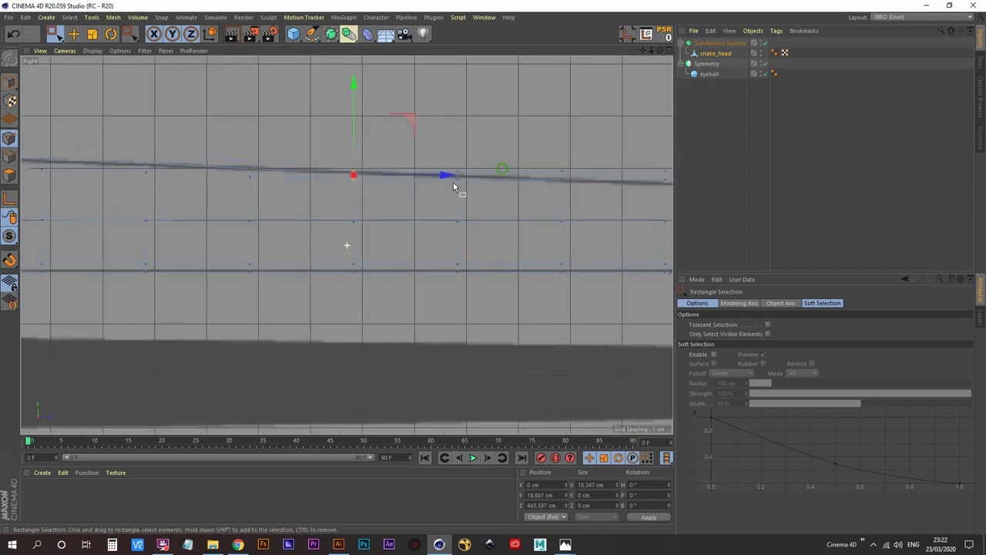
{"action": "scroll", "coordinate": [447, 174], "scroll_direction": "up", "scroll_amount": 3}
{"action": "left_click_drag", "start_coordinate": [460, 227], "coordinate": [459, 227]}
{"action": "left_click_drag", "start_coordinate": [426, 77], "coordinate": [425, 83]}
- Lower the top points of the rings at Z 483.587 and 503.587 cm onto the outline, the first to about Y 17.5 cm
{"action": "middle_click_drag", "start_coordinate": [516, 138], "coordinate": [256, 128], "text": "alt"}
{"action": "left_click_drag", "start_coordinate": [406, 165], "coordinate": [406, 165]}
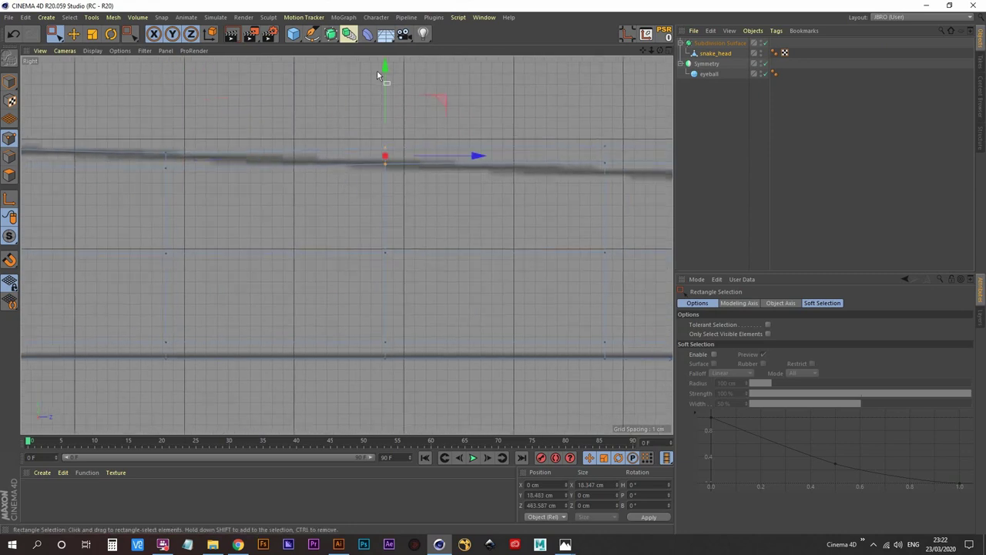
{"action": "left_click_drag", "start_coordinate": [385, 76], "coordinate": [386, 93]}
{"action": "middle_click_drag", "start_coordinate": [508, 163], "coordinate": [256, 147], "text": "alt"}
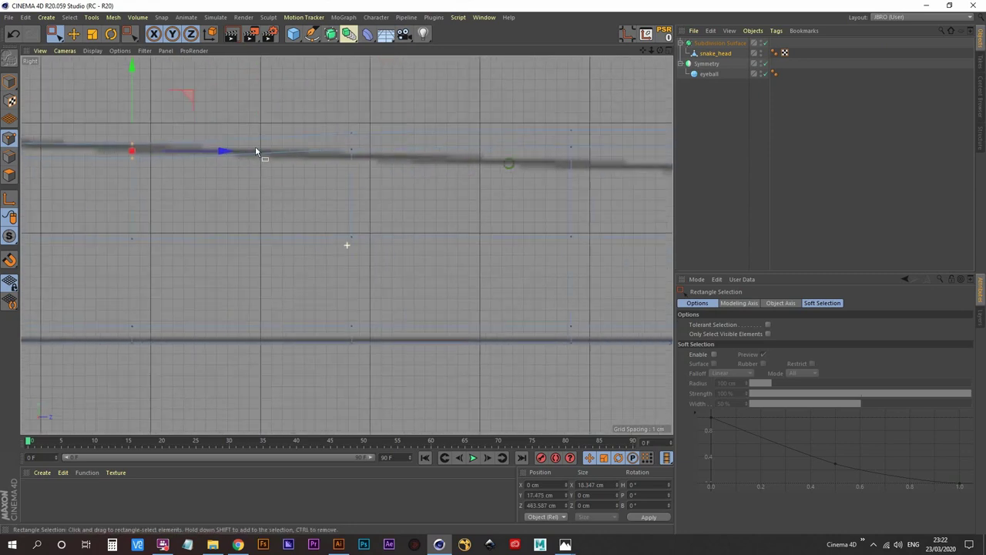
{"action": "left_click_drag", "start_coordinate": [393, 185], "coordinate": [394, 185]}
{"action": "mouse_move", "coordinate": [349, 74]}
{"action": "left_mouse_down"}
{"action": "mouse_move", "coordinate": [349, 101]}
{"action": "mouse_move", "coordinate": [349, 86]}
{"action": "left_mouse_up"}
- Lower the top points of the rings at Z 523.587 and 543.587 cm onto the outline, the second to about Y 15.2 cm
{"action": "middle_click_drag", "start_coordinate": [475, 136], "coordinate": [210, 151], "text": "alt"}
{"action": "left_click_drag", "start_coordinate": [227, 131], "coordinate": [361, 223]}
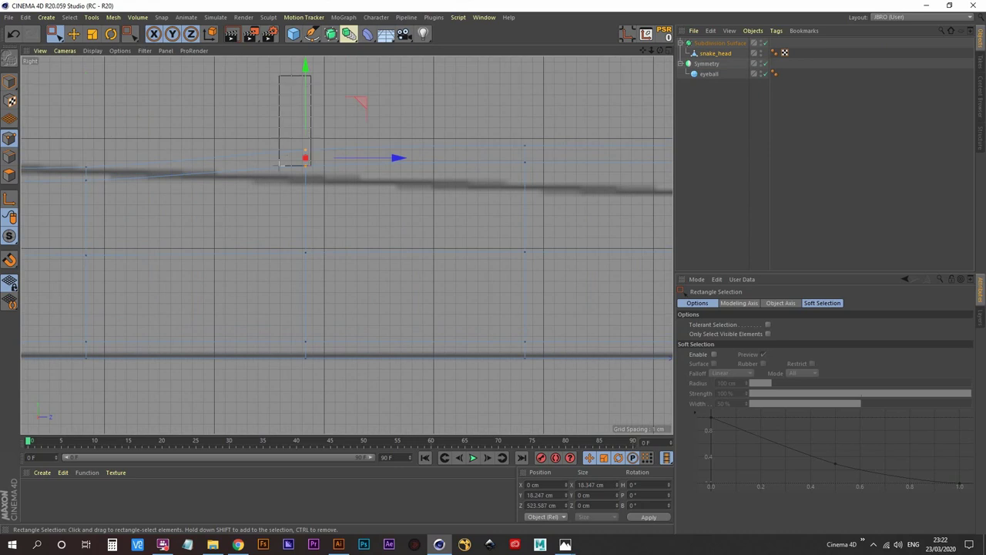
{"action": "left_click_drag", "start_coordinate": [279, 165], "coordinate": [277, 191]}
{"action": "left_click_drag", "start_coordinate": [303, 70], "coordinate": [326, 172]}
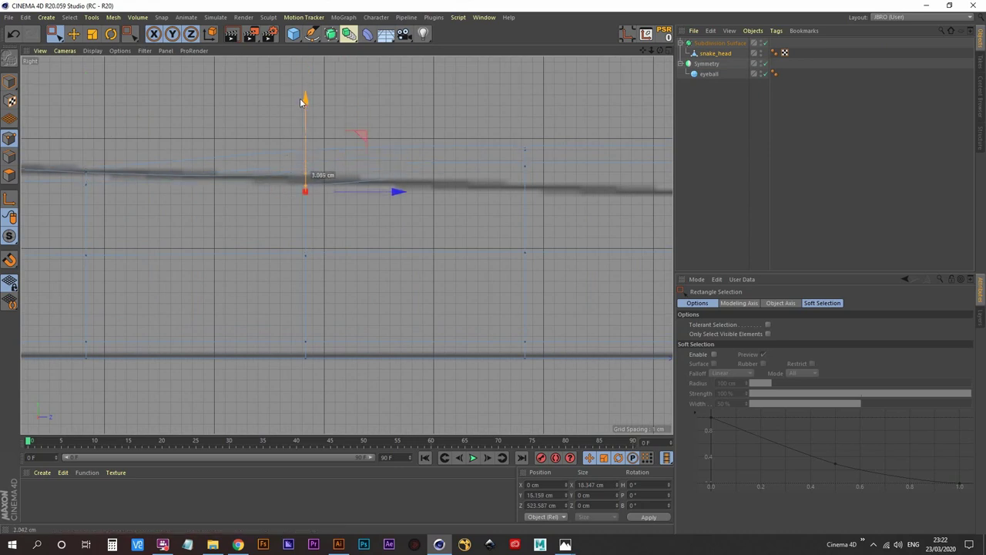
{"action": "scroll", "coordinate": [378, 131], "scroll_direction": "down", "scroll_amount": 3}
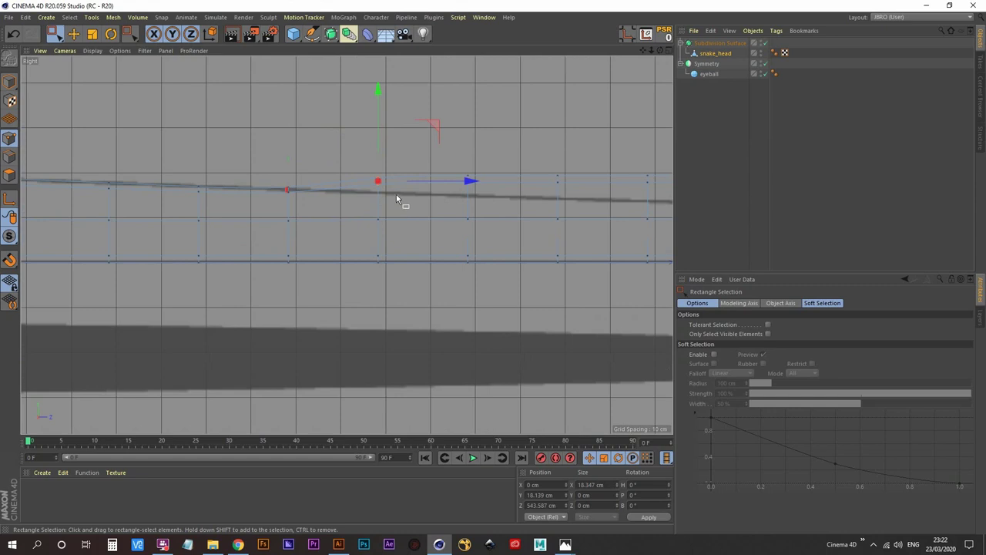
{"action": "scroll", "coordinate": [396, 169], "scroll_direction": "up", "scroll_amount": 5}
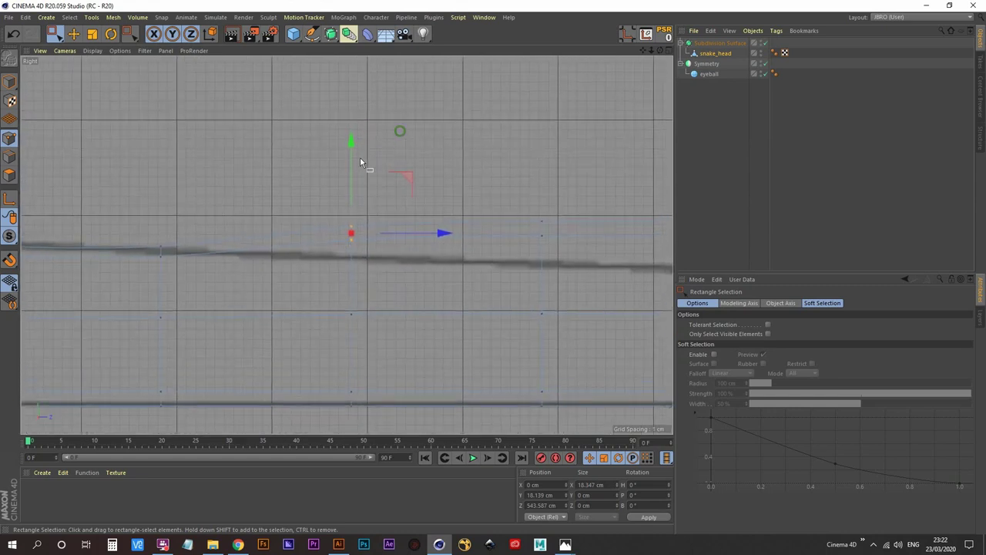
{"action": "left_click_drag", "start_coordinate": [349, 142], "coordinate": [347, 189]}
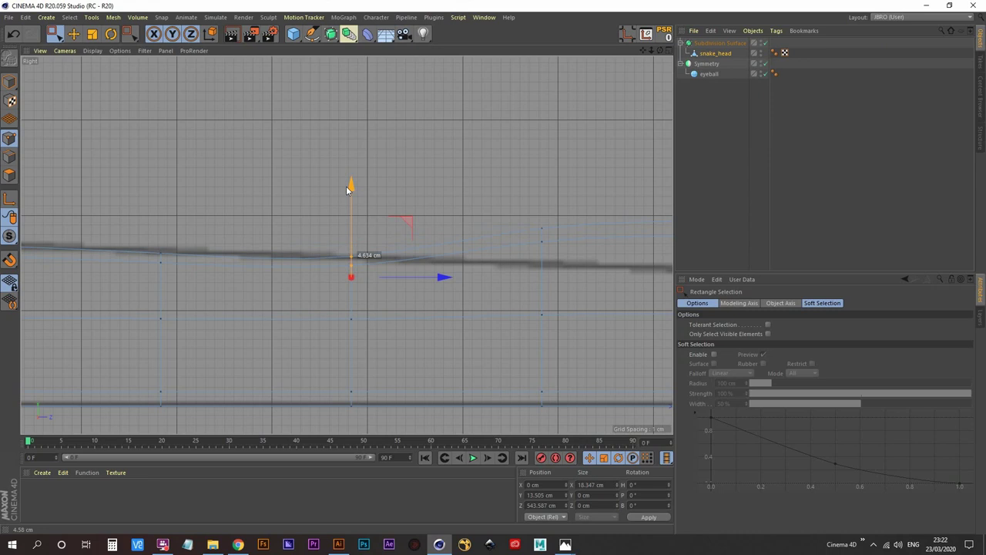
{"action": "left_click_drag", "start_coordinate": [346, 186], "coordinate": [349, 187]}
- Lower the top points of the ring at Z 563.587 cm to about Y 14.9 cm and fine-tune those of the ring before it
{"action": "middle_click_drag", "start_coordinate": [507, 215], "coordinate": [384, 161], "text": "alt"}
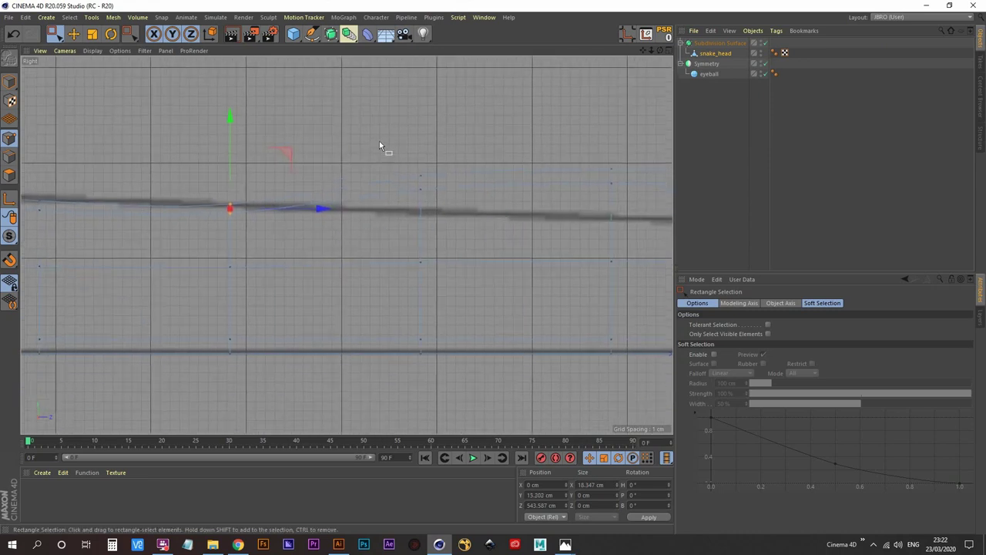
{"action": "left_click_drag", "start_coordinate": [393, 142], "coordinate": [470, 226]}
{"action": "left_click_drag", "start_coordinate": [426, 92], "coordinate": [412, 140]}
{"action": "left_click_drag", "start_coordinate": [213, 172], "coordinate": [245, 221]}
{"action": "left_click_drag", "start_coordinate": [231, 135], "coordinate": [233, 128]}
{"action": "left_click_drag", "start_coordinate": [402, 176], "coordinate": [445, 231]}
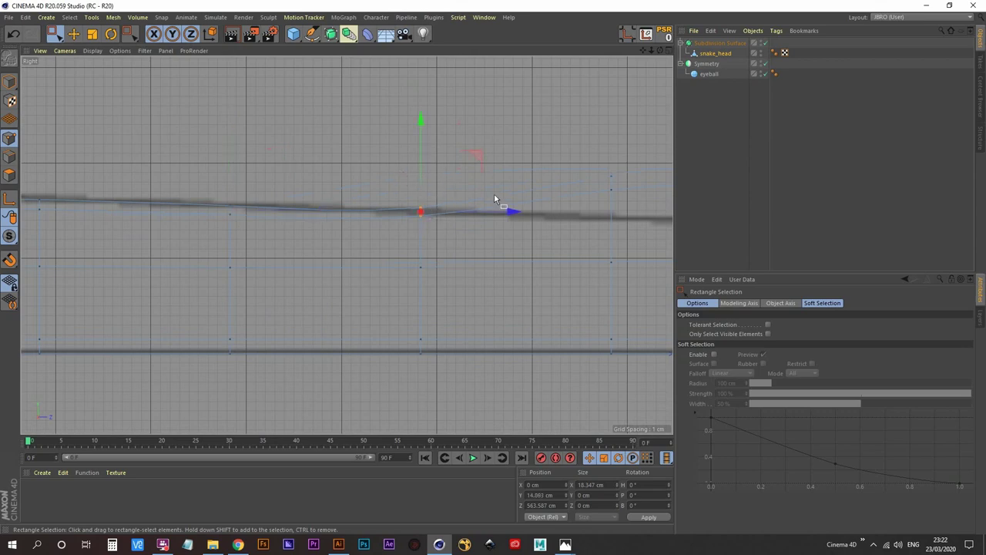
- Lower the top points of the ring at Z 583.587 cm to about Y 14.2 cm, matching the outline
{"action": "middle_click_drag", "start_coordinate": [527, 160], "coordinate": [293, 130], "text": "alt"}
{"action": "left_click_drag", "start_coordinate": [350, 107], "coordinate": [409, 189]}
{"action": "right_click_drag", "start_coordinate": [425, 187], "coordinate": [386, 178], "text": "alt"}
{"action": "middle_click_drag", "start_coordinate": [386, 178], "coordinate": [352, 204], "text": "alt"}
{"action": "left_click_drag", "start_coordinate": [359, 118], "coordinate": [356, 133]}
{"action": "middle_click_drag", "start_coordinate": [389, 164], "coordinate": [269, 154], "text": "alt"}
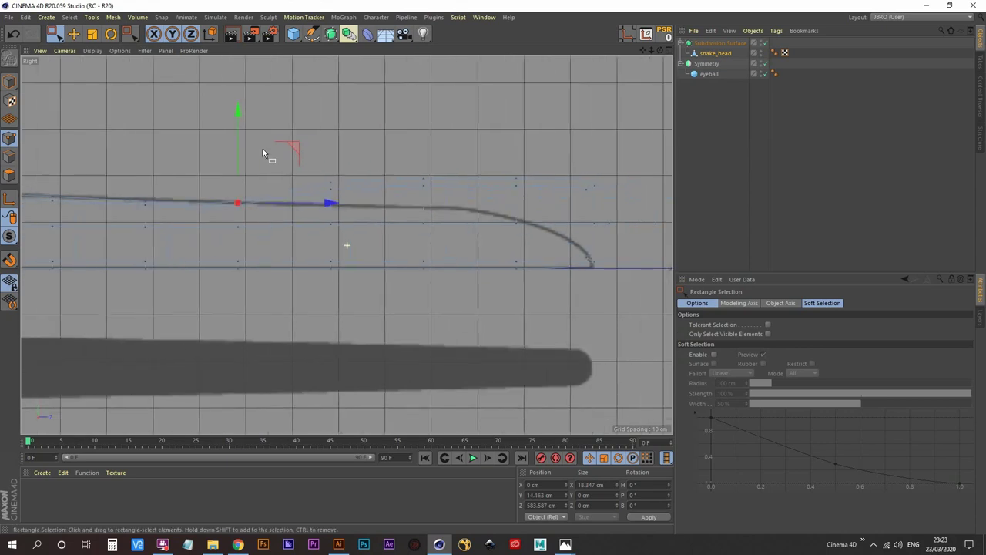
- Lower the upper points of the ring at Z 603.587 cm, bringing its top points onto the outline at about Y 13.5 cm
{"action": "left_click_drag", "start_coordinate": [315, 148], "coordinate": [347, 190]}
{"action": "left_click_drag", "start_coordinate": [354, 224], "coordinate": [354, 224]}
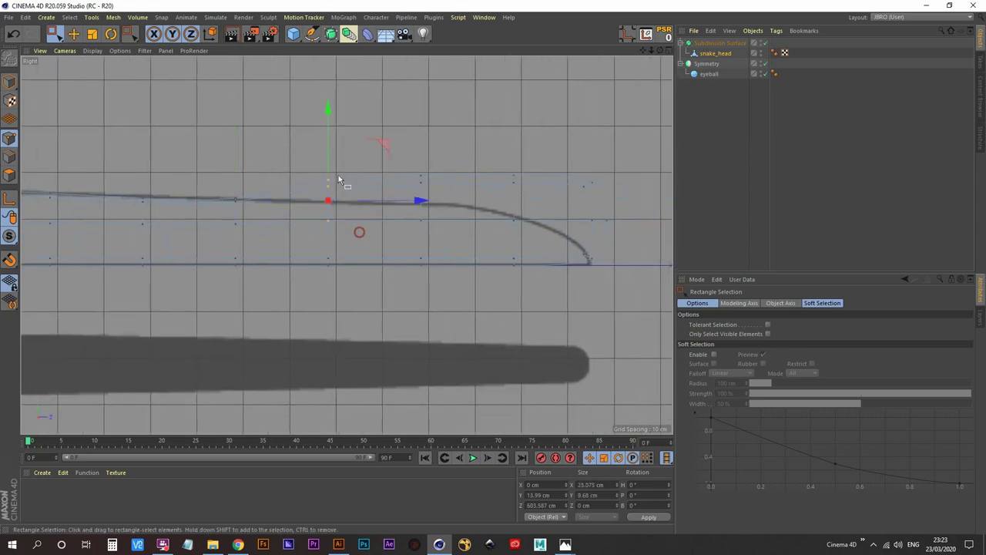
{"action": "left_click_drag", "start_coordinate": [329, 105], "coordinate": [325, 139]}
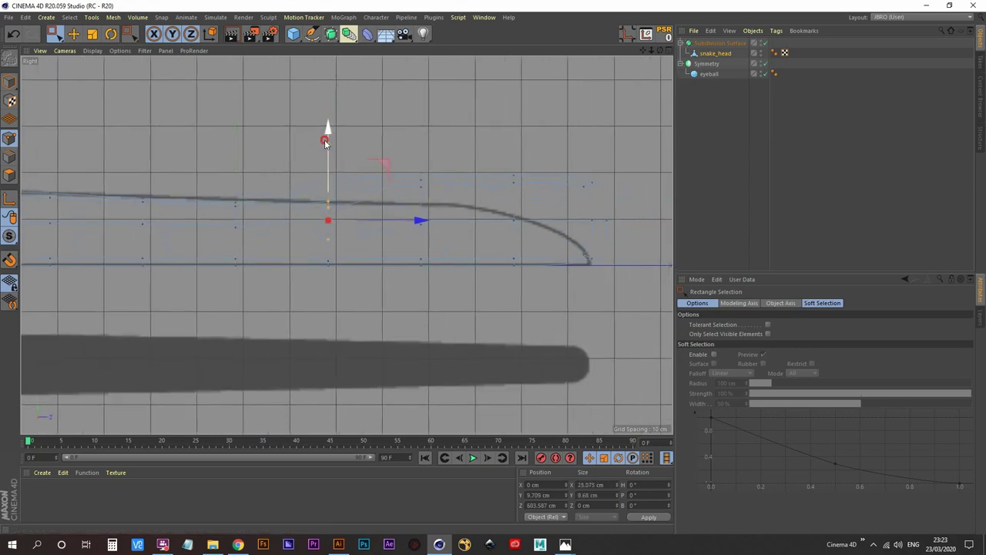
{"action": "left_click_drag", "start_coordinate": [314, 176], "coordinate": [356, 219]}
{"action": "left_click_drag", "start_coordinate": [328, 112], "coordinate": [360, 196]}
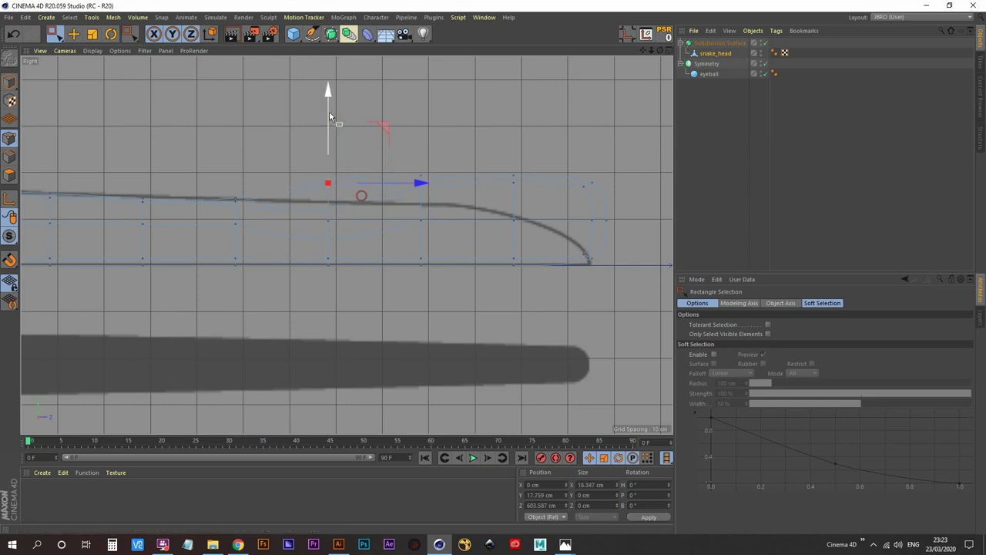
{"action": "left_click_drag", "start_coordinate": [329, 92], "coordinate": [327, 111]}
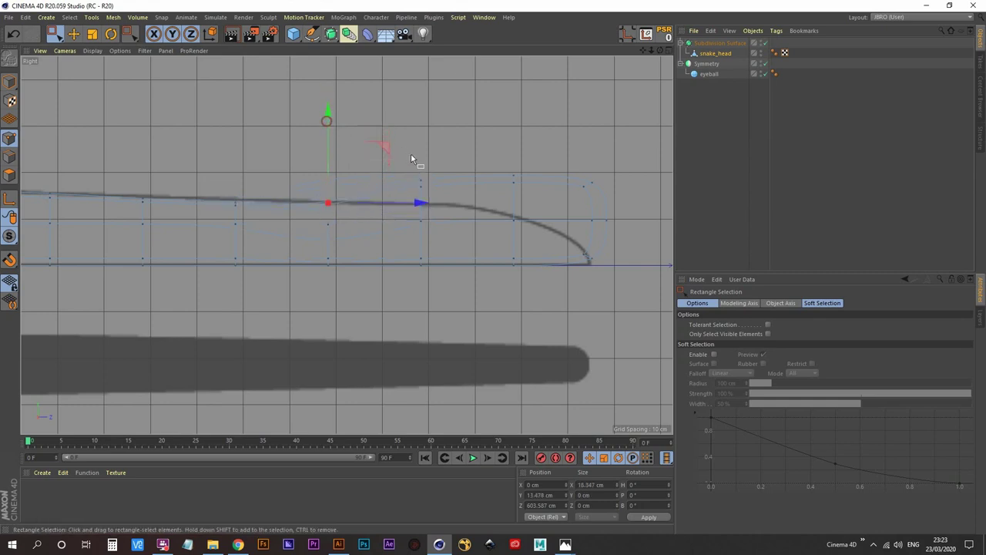
- Lower the top points of the rings at Z 623.587 and 643.587 cm toward the outline where the tail begins to curve down
{"action": "left_click_drag", "start_coordinate": [434, 200], "coordinate": [434, 200]}
{"action": "left_click_drag", "start_coordinate": [423, 93], "coordinate": [421, 114]}
{"action": "left_click_drag", "start_coordinate": [499, 151], "coordinate": [518, 197]}
{"action": "left_click_drag", "start_coordinate": [515, 94], "coordinate": [517, 135]}
- Lower the upper tail-end points toward the rounded tip and adjust the upper points of the ring at Z 643.587 cm to the outline
{"action": "left_click_drag", "start_coordinate": [490, 189], "coordinate": [530, 226]}
{"action": "left_click_drag", "start_coordinate": [513, 121], "coordinate": [621, 235]}
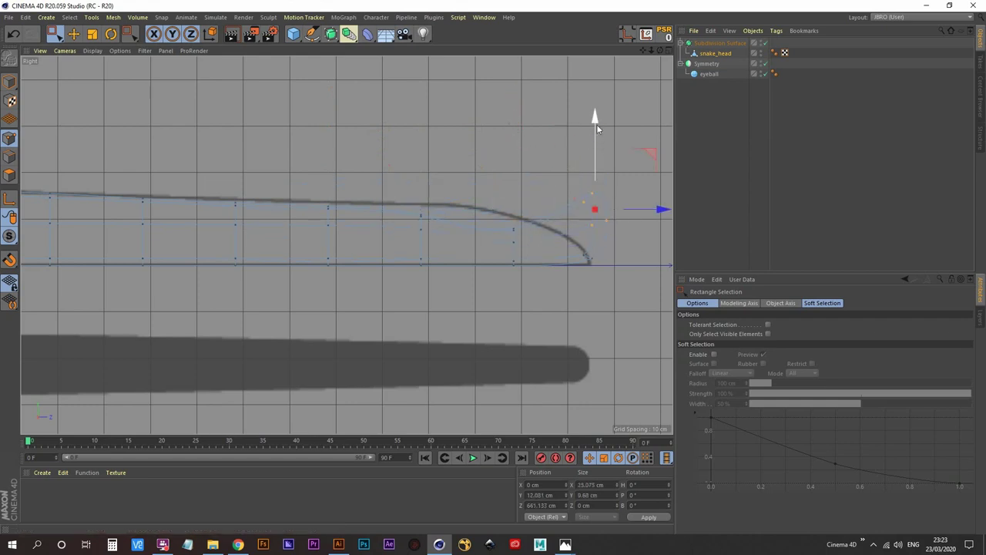
{"action": "left_click_drag", "start_coordinate": [597, 124], "coordinate": [601, 171]}
{"action": "left_click_drag", "start_coordinate": [496, 208], "coordinate": [534, 251]}
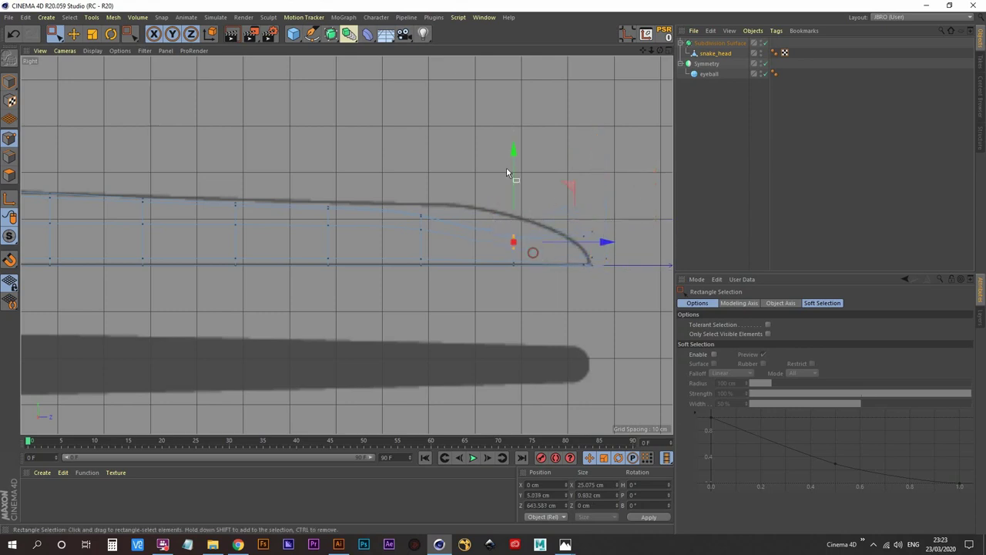
{"action": "left_click_drag", "start_coordinate": [512, 168], "coordinate": [516, 131]}
- Shift the tail-end points along Z to fit the rounded tip, the upper ones to about 653.4 cm and the lower ones to 658.3 cm
{"action": "left_click_drag", "start_coordinate": [600, 223], "coordinate": [586, 225]}
{"action": "key", "text": "ctrl+z"}
{"action": "middle_click_drag", "start_coordinate": [552, 249], "coordinate": [421, 184], "text": "alt"}
{"action": "scroll", "coordinate": [433, 177], "scroll_direction": "up", "scroll_amount": 3}
{"action": "left_click_drag", "start_coordinate": [594, 120], "coordinate": [463, 286]}
{"action": "left_click_drag", "start_coordinate": [587, 207], "coordinate": [549, 204]}
{"action": "left_click_drag", "start_coordinate": [395, 126], "coordinate": [467, 179]}
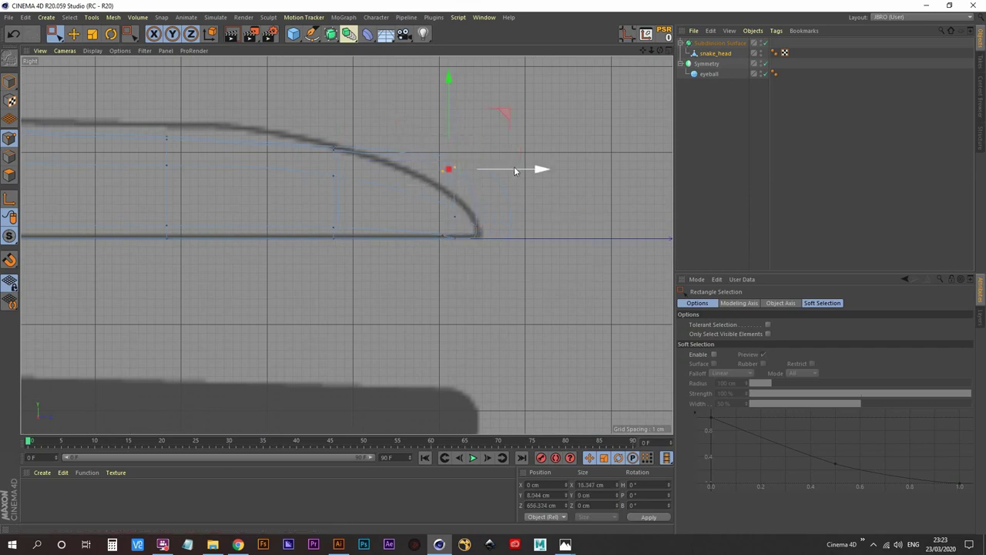
{"action": "left_click_drag", "start_coordinate": [532, 169], "coordinate": [411, 267]}
{"action": "left_click_drag", "start_coordinate": [548, 228], "coordinate": [557, 228]}
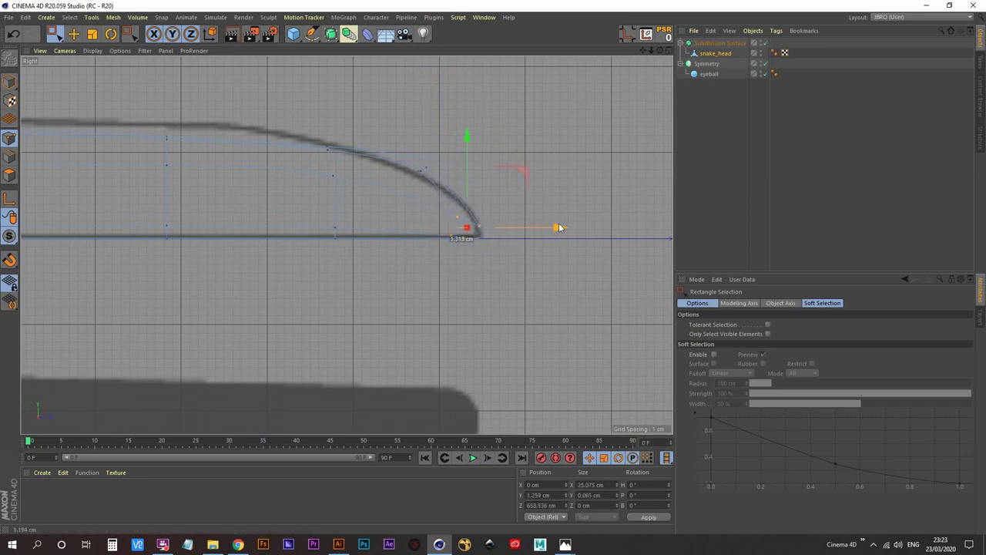
- Raise the upper points of the ring at Z 623.587 cm to about Y 11.5 cm and lower the top tail-end points to about Y 7.6 cm
{"action": "middle_click_drag", "start_coordinate": [344, 117], "coordinate": [417, 154]}
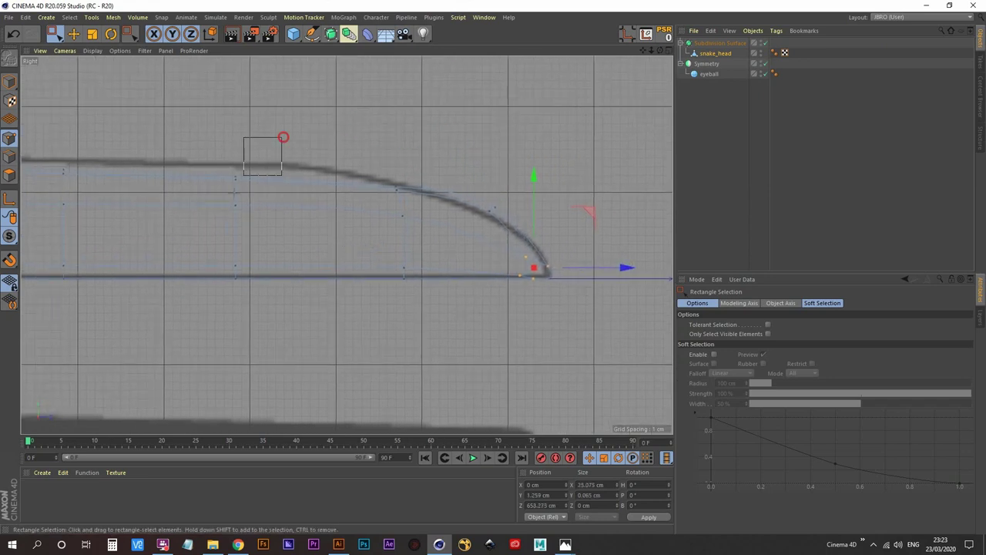
{"action": "left_click_drag", "start_coordinate": [235, 193], "coordinate": [220, 224]}
{"action": "left_click_drag", "start_coordinate": [236, 104], "coordinate": [236, 91]}
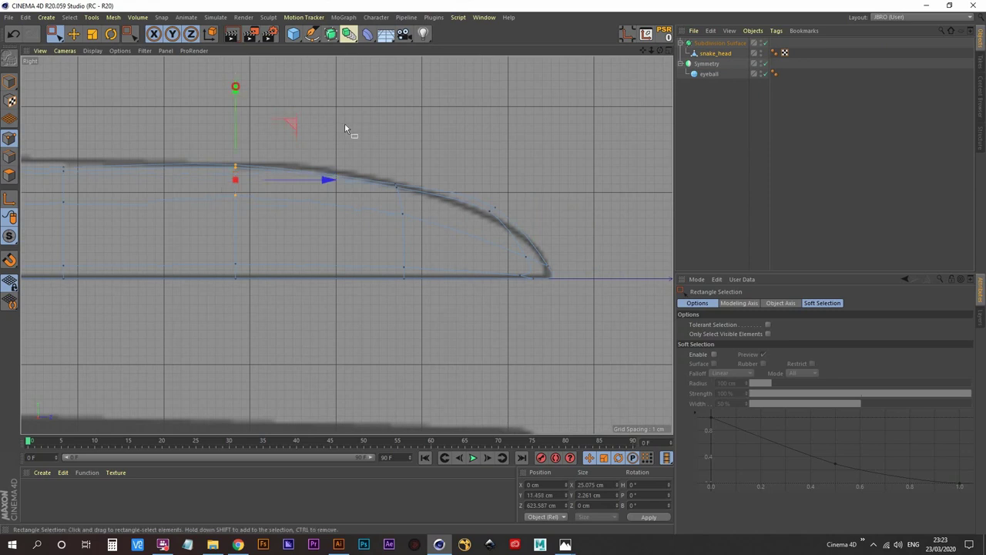
{"action": "left_click_drag", "start_coordinate": [398, 190], "coordinate": [486, 224]}
{"action": "scroll", "coordinate": [401, 147], "scroll_direction": "down", "scroll_amount": 2}
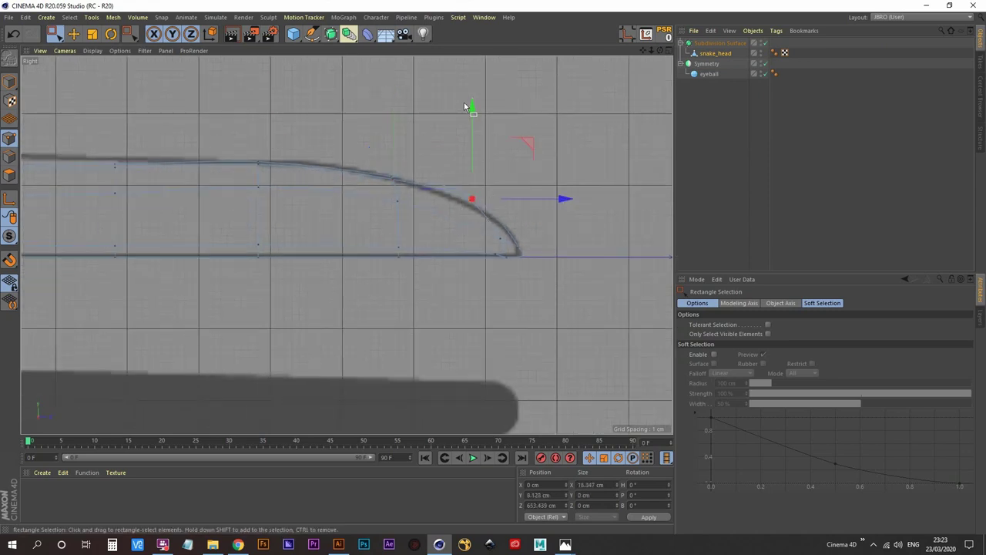
{"action": "left_click_drag", "start_coordinate": [465, 107], "coordinate": [465, 115]}
- Raise the upper points of the rings at Z 603.587 and 583.587 cm to about Y 12.0 and 11.6 cm, closing the gap to the outline
{"action": "scroll", "coordinate": [321, 178], "scroll_direction": "down", "scroll_amount": 3}
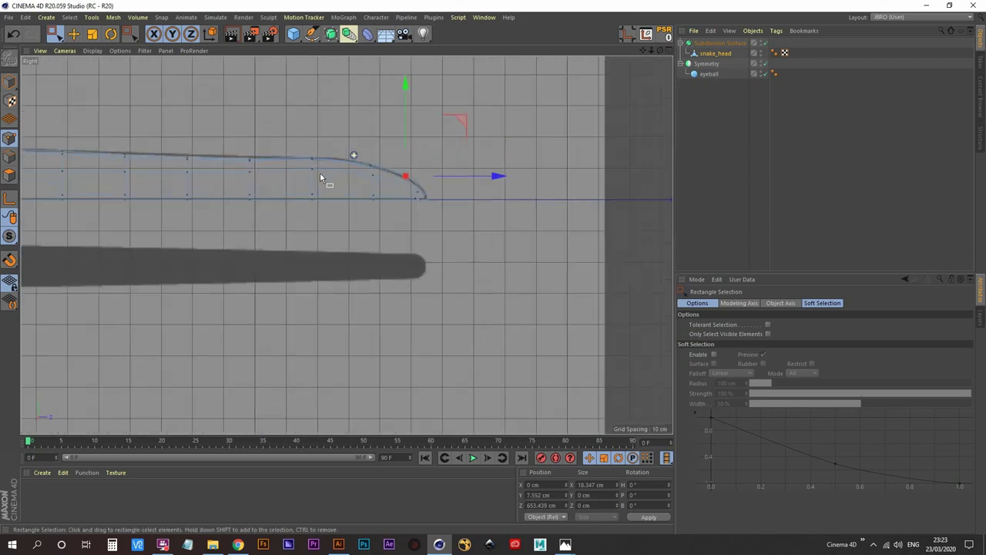
{"action": "scroll", "coordinate": [234, 139], "scroll_direction": "up", "scroll_amount": 3}
{"action": "left_click_drag", "start_coordinate": [326, 241], "coordinate": [342, 289]}
{"action": "left_click_drag", "start_coordinate": [297, 147], "coordinate": [299, 142]}
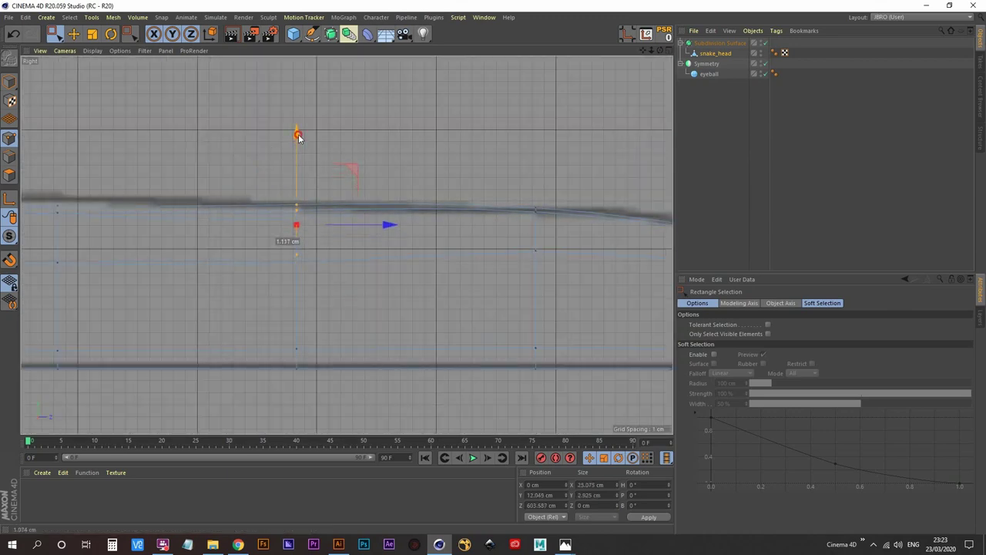
{"action": "middle_click_drag", "start_coordinate": [173, 160], "coordinate": [316, 164], "text": "alt"}
{"action": "left_click_drag", "start_coordinate": [228, 227], "coordinate": [231, 274]}
{"action": "left_click_drag", "start_coordinate": [200, 144], "coordinate": [200, 139]}
- Compare the profile of the whole snake body with the side-view reference, from tail to head
{"action": "right_click_drag", "start_coordinate": [301, 138], "coordinate": [193, 176], "text": "alt"}
{"action": "middle_click_drag", "start_coordinate": [186, 163], "coordinate": [470, 233], "text": "alt"}
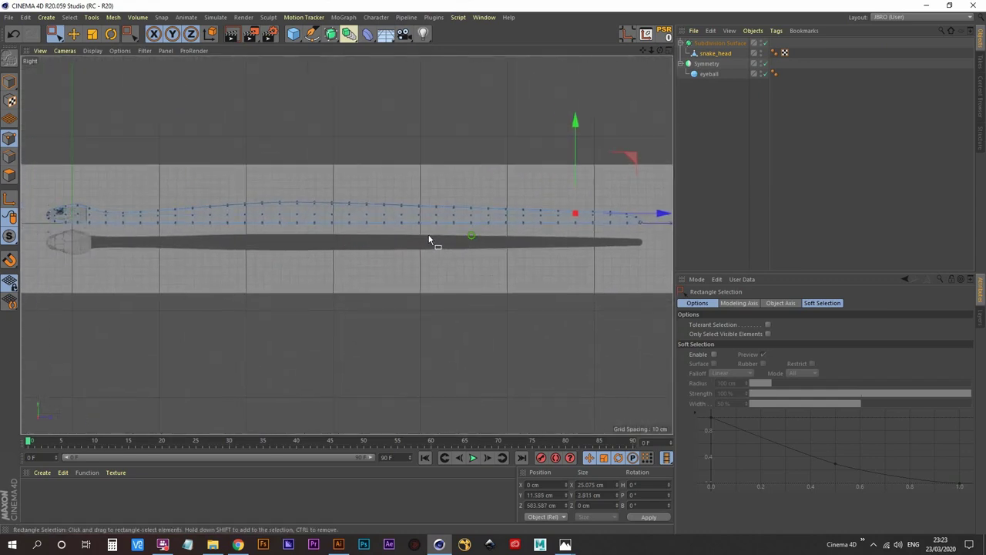
{"action": "middle_click_drag", "start_coordinate": [174, 215], "coordinate": [213, 218], "text": "alt"}
{"action": "right_click_drag", "start_coordinate": [208, 221], "coordinate": [220, 214], "text": "alt"}
{"action": "scroll", "coordinate": [318, 235], "scroll_direction": "down", "scroll_amount": 5}
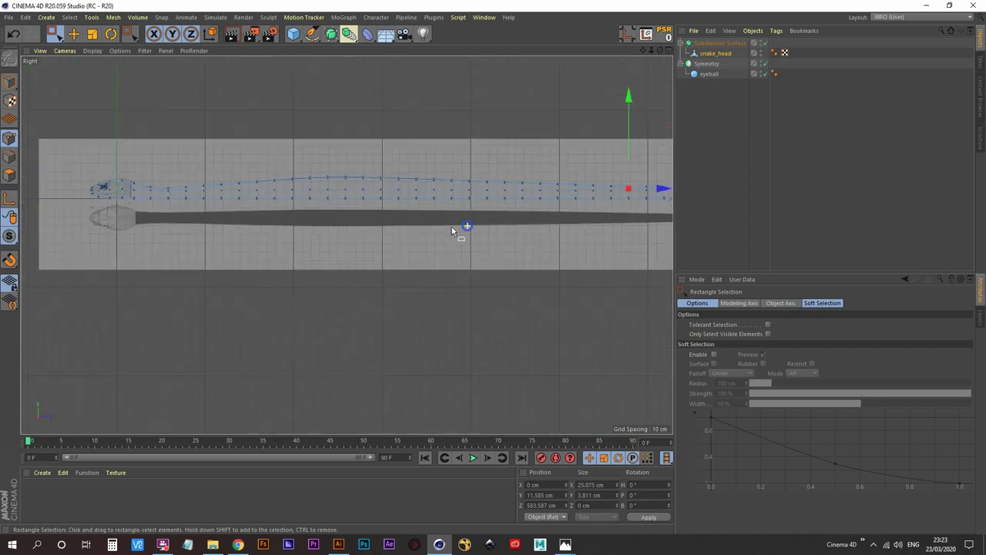
- Switch to the Top view and examine the body's width against the reference silhouette from the head to the tail tip
{"action": "middle_click", "coordinate": [401, 155]}
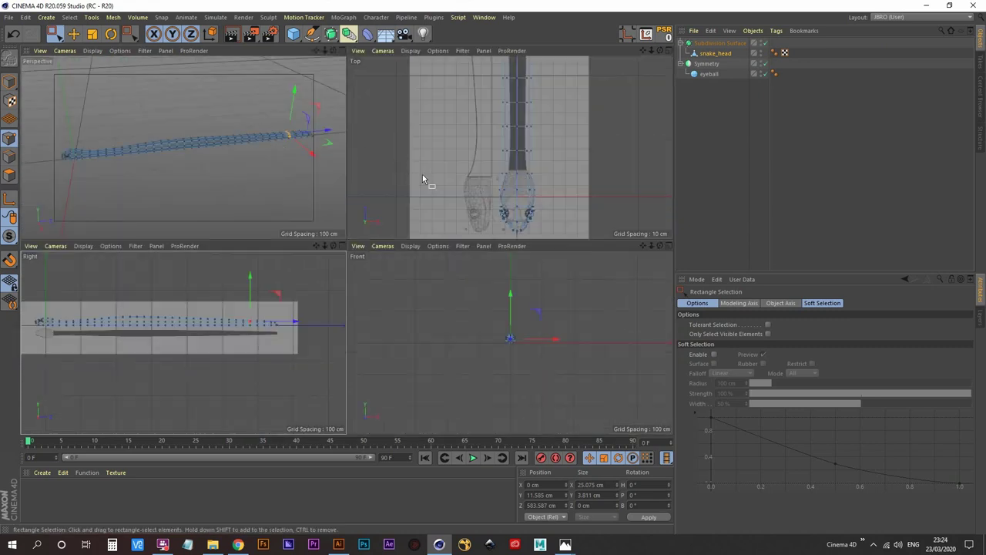
{"action": "middle_click", "coordinate": [460, 143]}
{"action": "scroll", "coordinate": [435, 200], "scroll_direction": "down", "scroll_amount": 3}
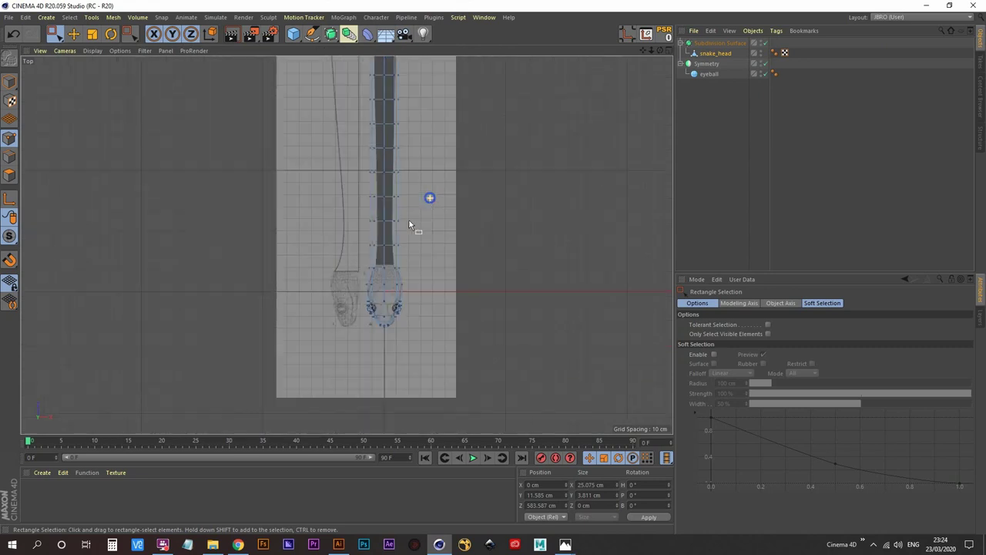
{"action": "scroll", "coordinate": [411, 237], "scroll_direction": "up", "scroll_amount": 7}
{"action": "scroll", "coordinate": [419, 212], "scroll_direction": "down", "scroll_amount": 6}
{"action": "middle_click_drag", "start_coordinate": [417, 197], "coordinate": [386, 285], "text": "alt"}
{"action": "middle_click_drag", "start_coordinate": [410, 115], "coordinate": [367, 328], "text": "alt"}
{"action": "middle_click_drag", "start_coordinate": [350, 81], "coordinate": [368, 293], "text": "alt"}
{"action": "middle_click_drag", "start_coordinate": [377, 107], "coordinate": [395, 289], "text": "alt"}
{"action": "middle_click_drag", "start_coordinate": [359, 119], "coordinate": [394, 302], "text": "alt"}
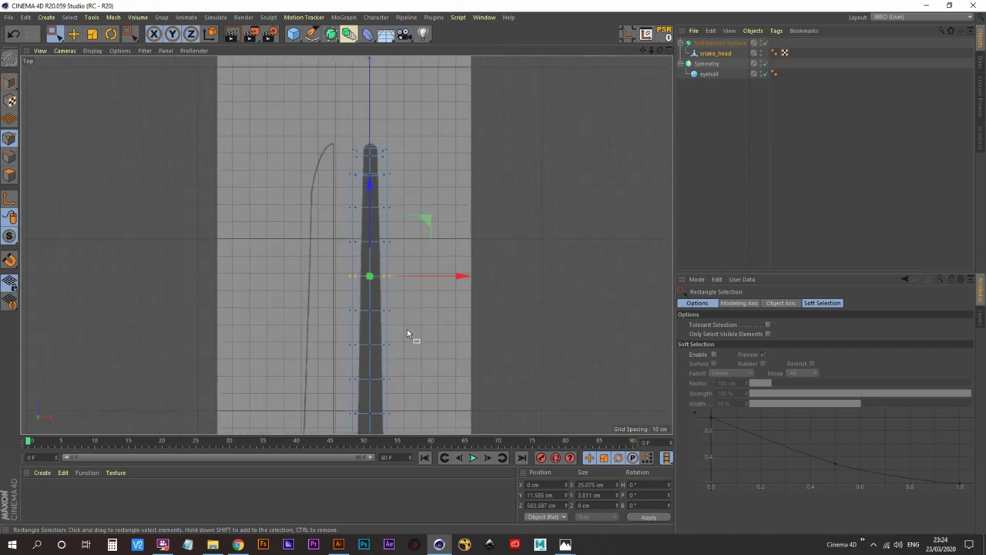
{"action": "middle_click_drag", "start_coordinate": [412, 167], "coordinate": [389, 212], "text": "alt"}
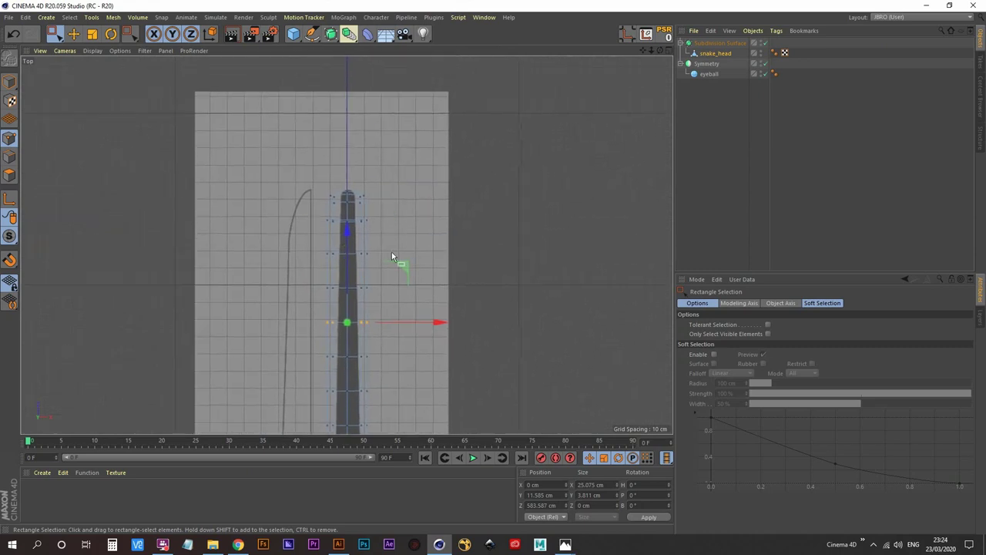
{"action": "scroll", "coordinate": [391, 256], "scroll_direction": "up", "scroll_amount": 5}
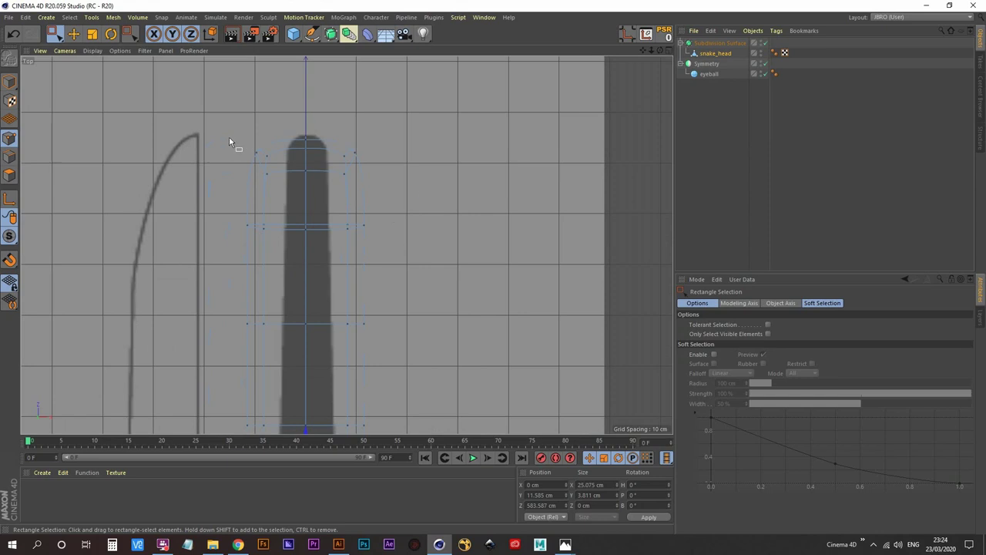
- Select the tail-tip points and scale them along X to about 7.4 cm wide to match the top-view silhouette
{"action": "left_click_drag", "start_coordinate": [215, 122], "coordinate": [419, 197]}
{"action": "left_click", "coordinate": [92, 33]}
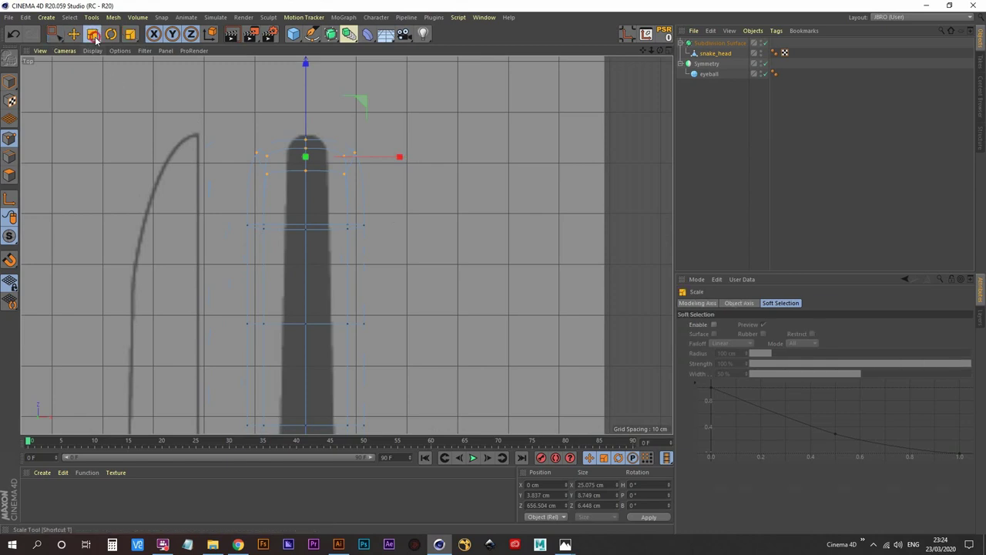
{"action": "left_click_drag", "start_coordinate": [401, 160], "coordinate": [333, 176]}
{"action": "middle_click_drag", "start_coordinate": [360, 250], "coordinate": [353, 155], "text": "alt"}
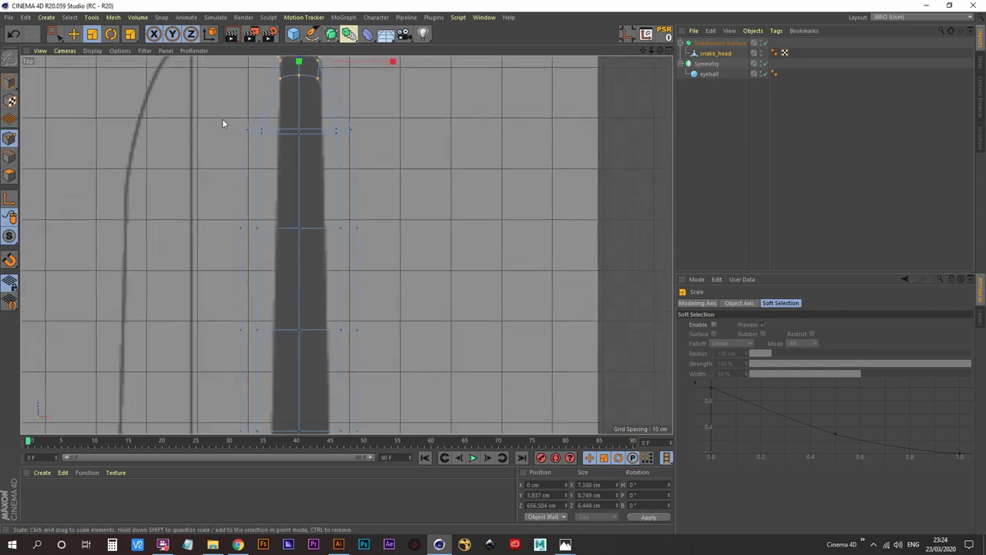
- Narrow the double ring just in front of the tail tip along X to the silhouette's width
{"action": "key", "text": "space"}
{"action": "middle_click_drag", "start_coordinate": [222, 115], "coordinate": [223, 192], "text": "alt"}
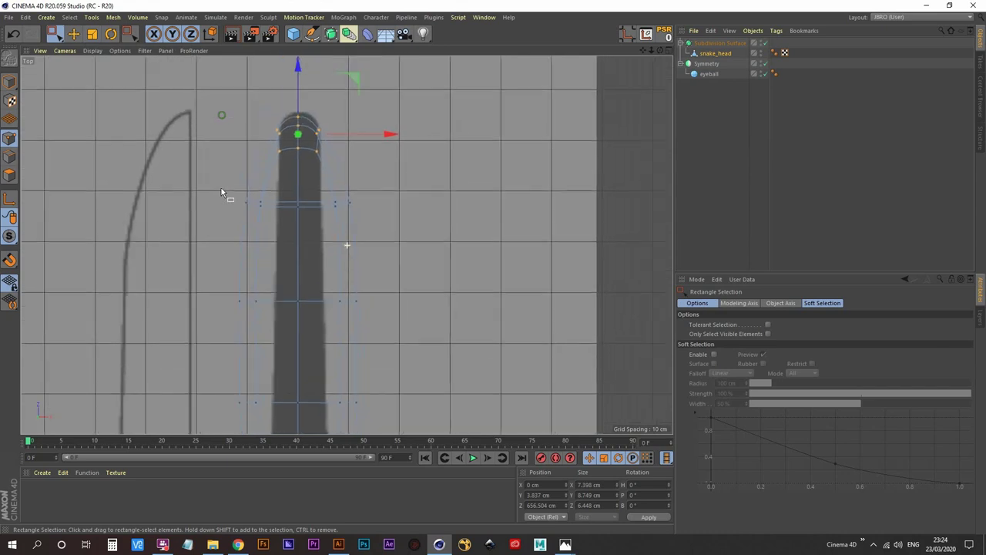
{"action": "left_click_drag", "start_coordinate": [209, 173], "coordinate": [336, 218]}
{"action": "key", "text": "t"}
{"action": "middle_click_drag", "start_coordinate": [384, 232], "coordinate": [369, 122], "text": "alt"}
- Scale the ring at Z 623.587 cm along X to about 10.7 cm wide
{"action": "key", "text": "0"}
{"action": "left_click_drag", "start_coordinate": [185, 175], "coordinate": [422, 233]}
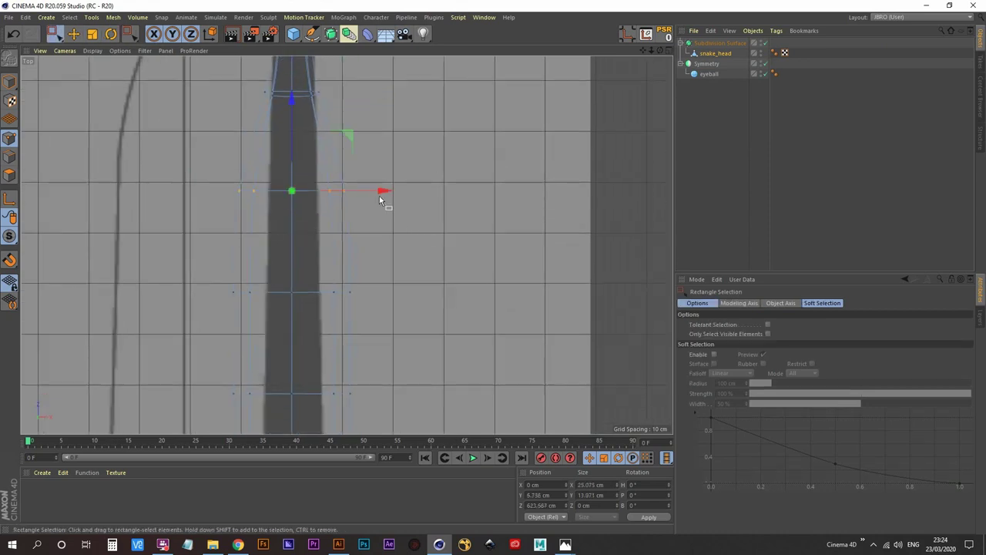
{"action": "key", "text": "t"}
{"action": "left_click_drag", "start_coordinate": [388, 190], "coordinate": [333, 206]}
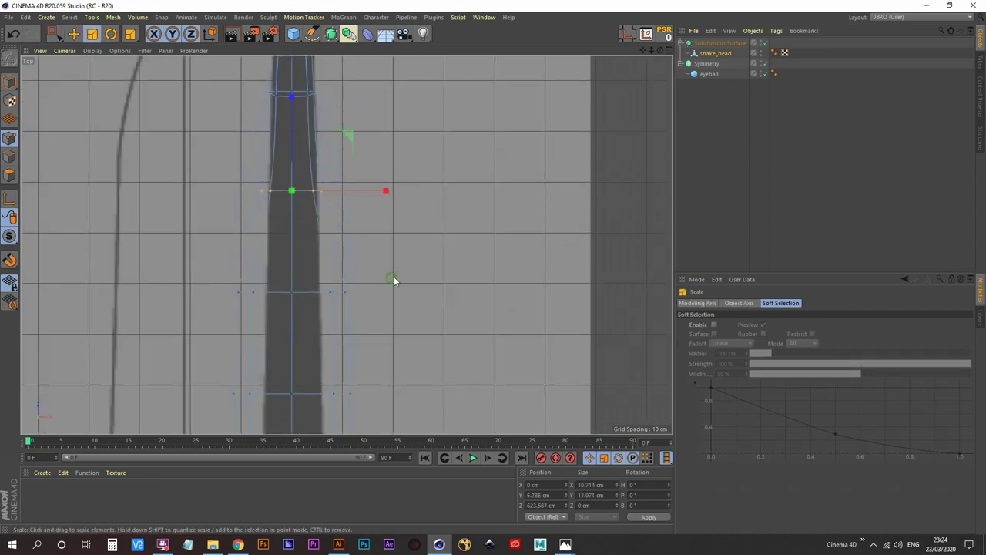
{"action": "middle_click_drag", "start_coordinate": [391, 277], "coordinate": [398, 208], "text": "alt"}
{"action": "left_click_drag", "start_coordinate": [193, 194], "coordinate": [511, 271]}
{"action": "key", "text": "ctrl+z"}
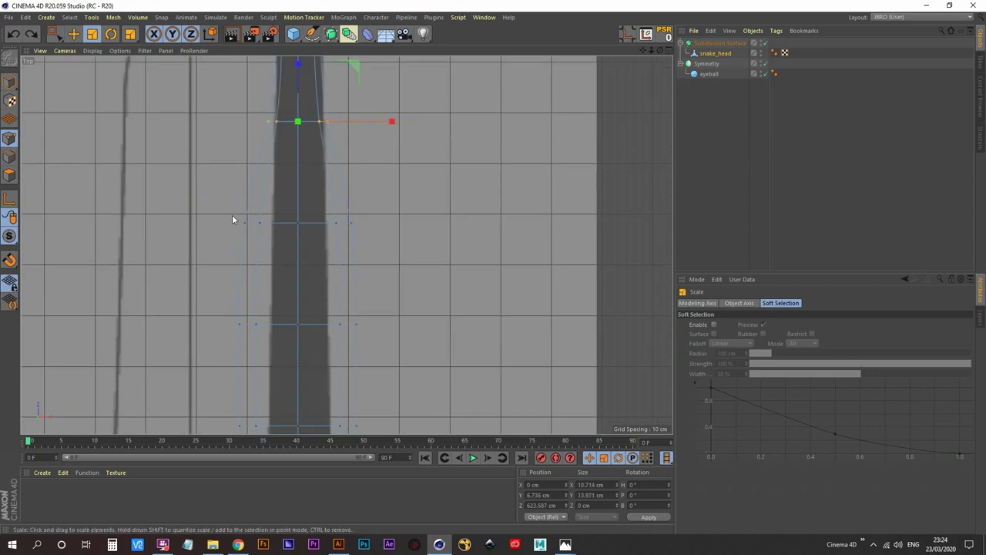
- Scale the ring at Z 603.587 cm along X to about 9.7 cm wide
{"action": "key", "text": "0"}
{"action": "left_click_drag", "start_coordinate": [221, 206], "coordinate": [448, 263]}
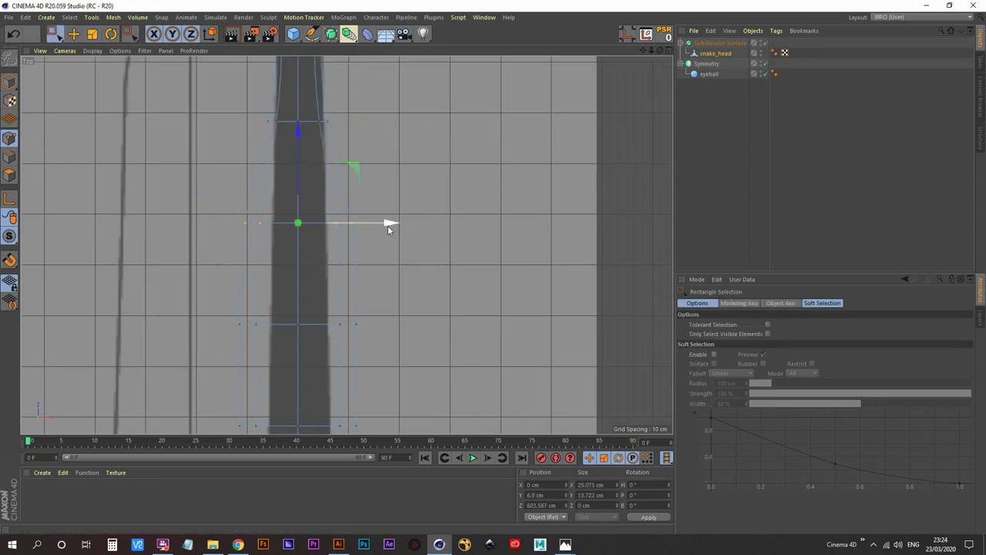
{"action": "key", "text": "t"}
{"action": "left_click_drag", "start_coordinate": [389, 224], "coordinate": [335, 236]}
{"action": "middle_click_drag", "start_coordinate": [402, 273], "coordinate": [418, 183], "text": "alt"}
- Try narrowing the ring at Z 583.587 cm to about 11.4 cm along X and undo the scaling
{"action": "key", "text": "0"}
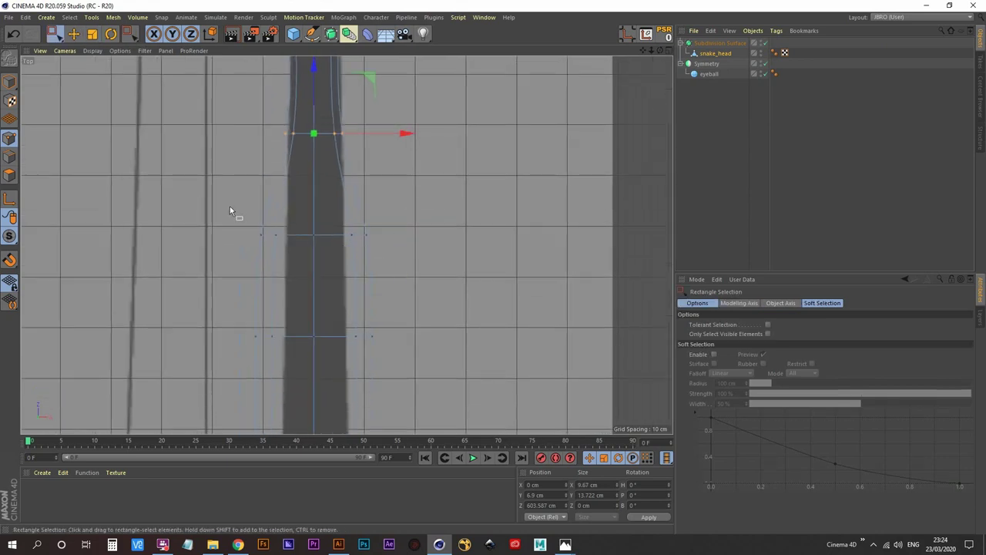
{"action": "left_click_drag", "start_coordinate": [229, 205], "coordinate": [436, 264]}
{"action": "key", "text": "t"}
{"action": "left_click_drag", "start_coordinate": [408, 235], "coordinate": [357, 245]}
{"action": "middle_click_drag", "start_coordinate": [394, 282], "coordinate": [399, 228], "text": "alt"}
{"action": "key", "text": "0"}
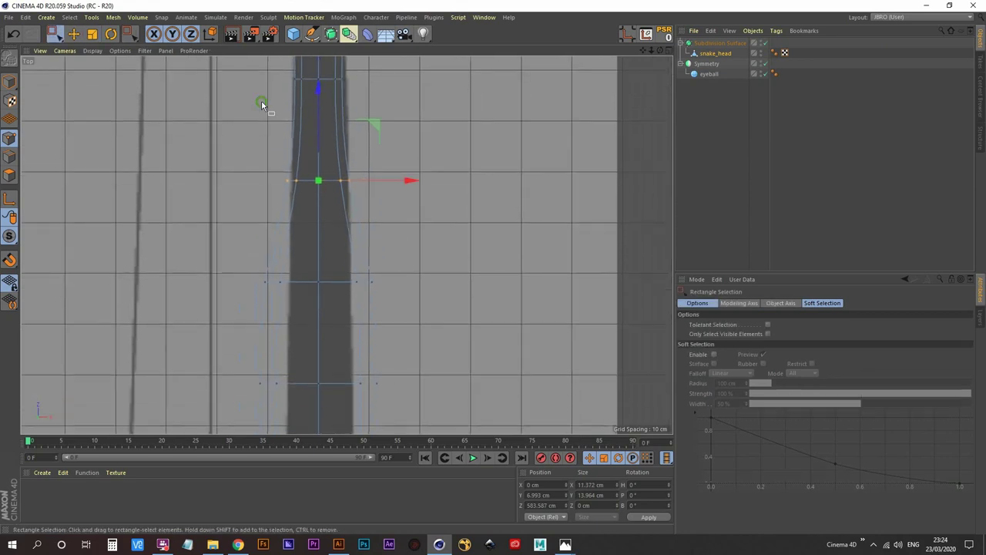
{"action": "middle_click", "coordinate": [237, 213]}
{"action": "middle_click", "coordinate": [416, 173]}
{"action": "key", "text": "ctrl+z"}
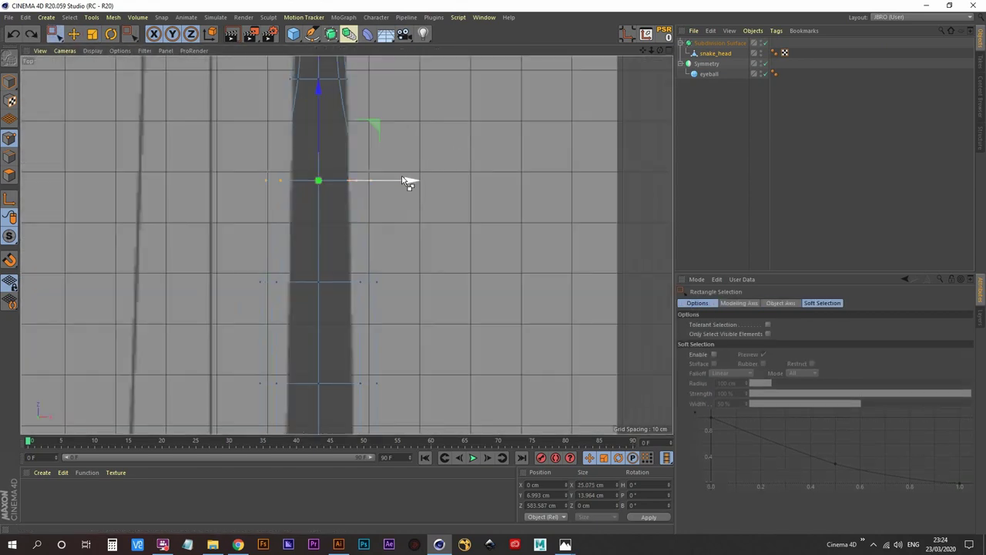
- Reselect the ring at Z 583.587 cm and scale it along X to about 13.2 cm wide
{"action": "key", "text": "space"}
{"action": "key", "text": "space"}
{"action": "left_click_drag", "start_coordinate": [238, 168], "coordinate": [440, 211]}
{"action": "key", "text": "space"}
{"action": "left_click_drag", "start_coordinate": [403, 182], "coordinate": [368, 194]}
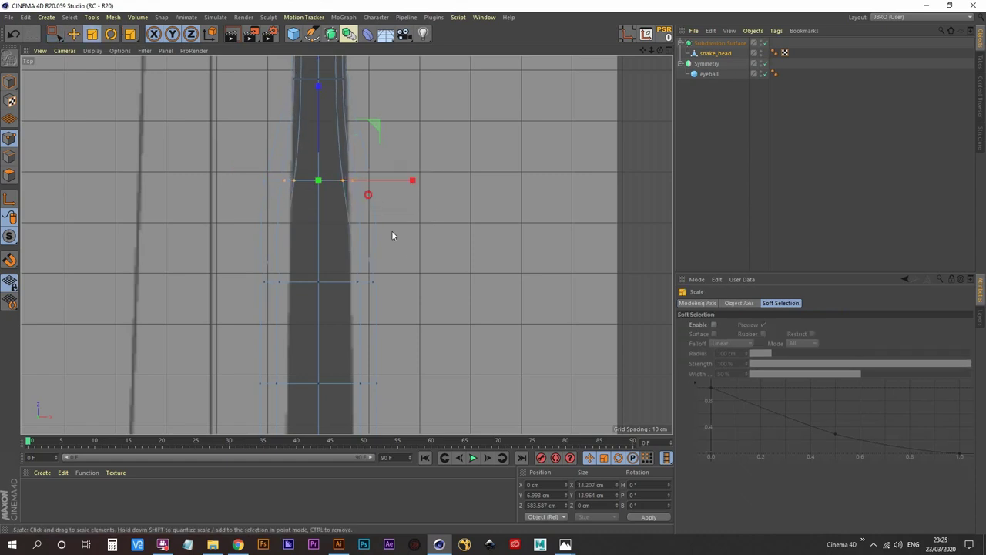
- Scale the ring at Z 563.587 cm along X to about 12.7 cm wide
{"action": "middle_click_drag", "start_coordinate": [417, 269], "coordinate": [413, 175], "text": "alt"}
{"action": "key", "text": "space"}
{"action": "left_click_drag", "start_coordinate": [238, 169], "coordinate": [479, 226]}
{"action": "key", "text": "t"}
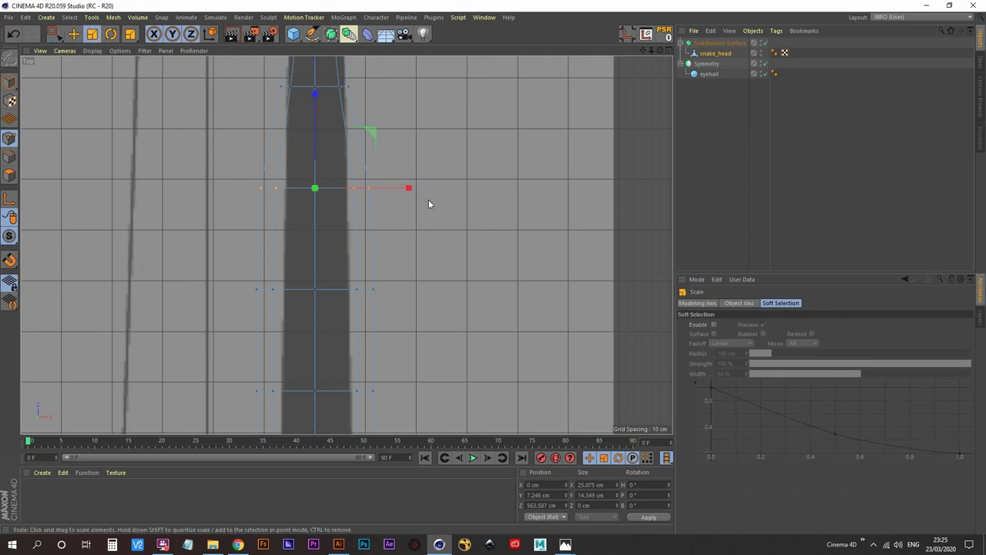
{"action": "left_click_drag", "start_coordinate": [411, 190], "coordinate": [363, 207]}
- Scale the ring at Z 543.587 cm along X to about 16.7 cm wide
{"action": "middle_click_drag", "start_coordinate": [408, 272], "coordinate": [425, 189], "text": "alt"}
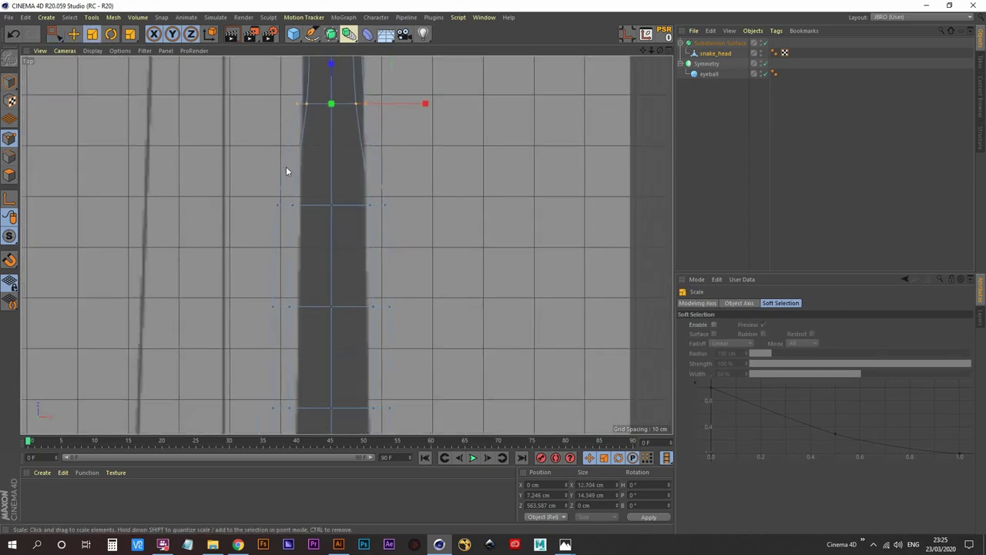
{"action": "key", "text": "space"}
{"action": "left_click_drag", "start_coordinate": [240, 177], "coordinate": [522, 266]}
{"action": "key", "text": "space"}
{"action": "left_click_drag", "start_coordinate": [420, 208], "coordinate": [397, 219]}
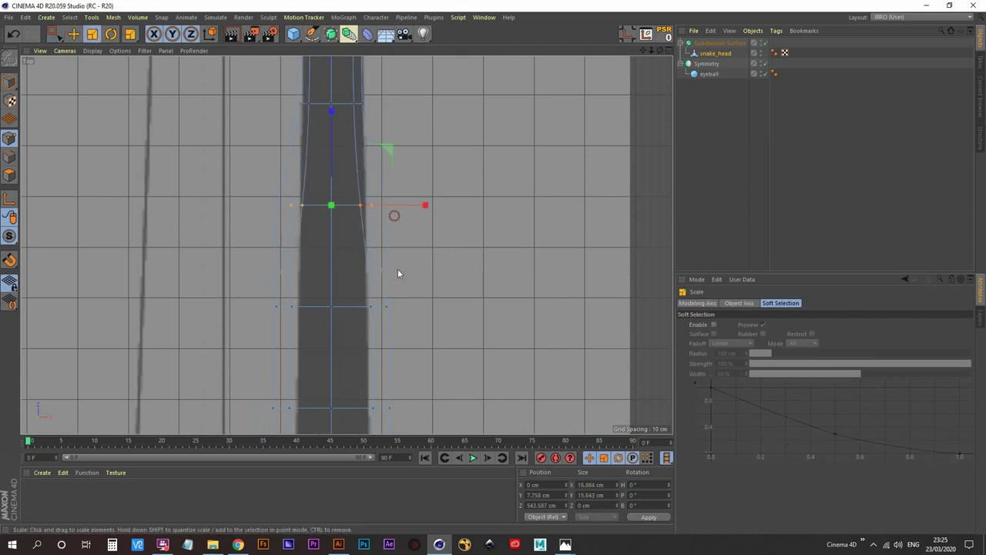
- Scale the ring at Z 523.587 cm along X to about 15.3 cm wide
{"action": "key", "text": "space"}
{"action": "middle_click_drag", "start_coordinate": [253, 292], "coordinate": [243, 194]}
{"action": "left_click_drag", "start_coordinate": [233, 172], "coordinate": [480, 229]}
{"action": "key", "text": "space"}
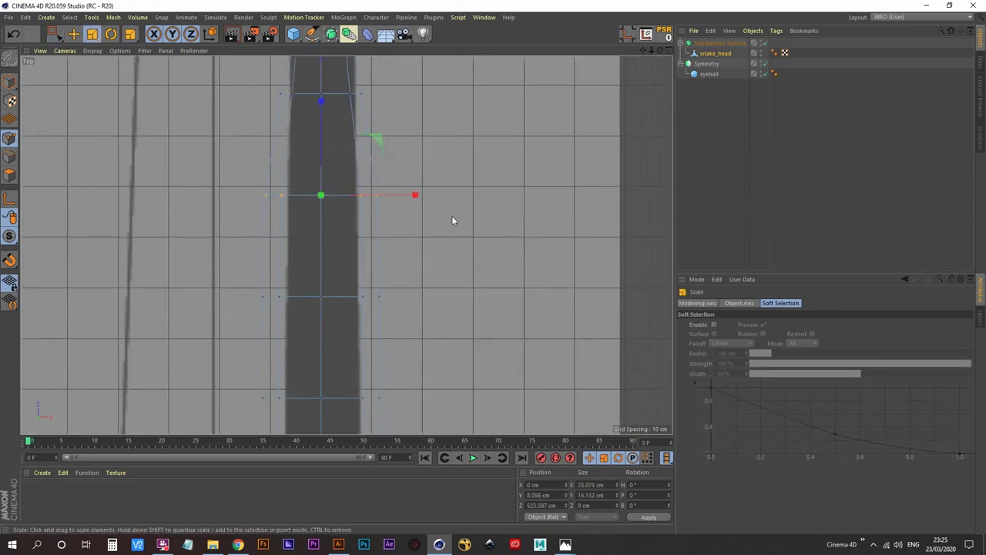
{"action": "left_click_drag", "start_coordinate": [423, 197], "coordinate": [371, 214]}
- Narrow the ring at Z 543.587 cm further along X to about 14.5 cm wide
{"action": "middle_click_drag", "start_coordinate": [433, 255], "coordinate": [433, 234], "text": "alt"}
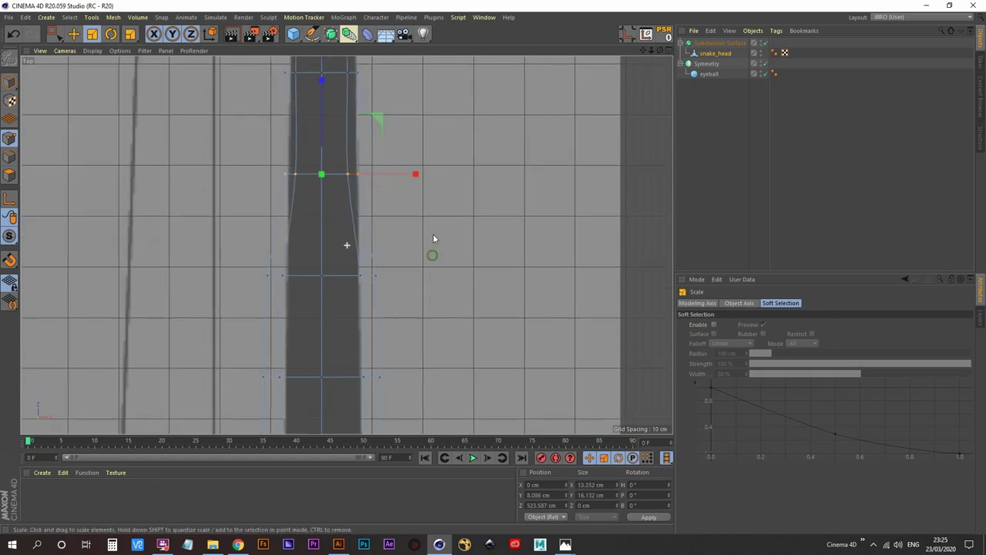
{"action": "middle_click_drag", "start_coordinate": [403, 147], "coordinate": [412, 233], "text": "alt"}
{"action": "key", "text": "space"}
{"action": "left_click_drag", "start_coordinate": [263, 152], "coordinate": [452, 214]}
{"action": "key", "text": "space"}
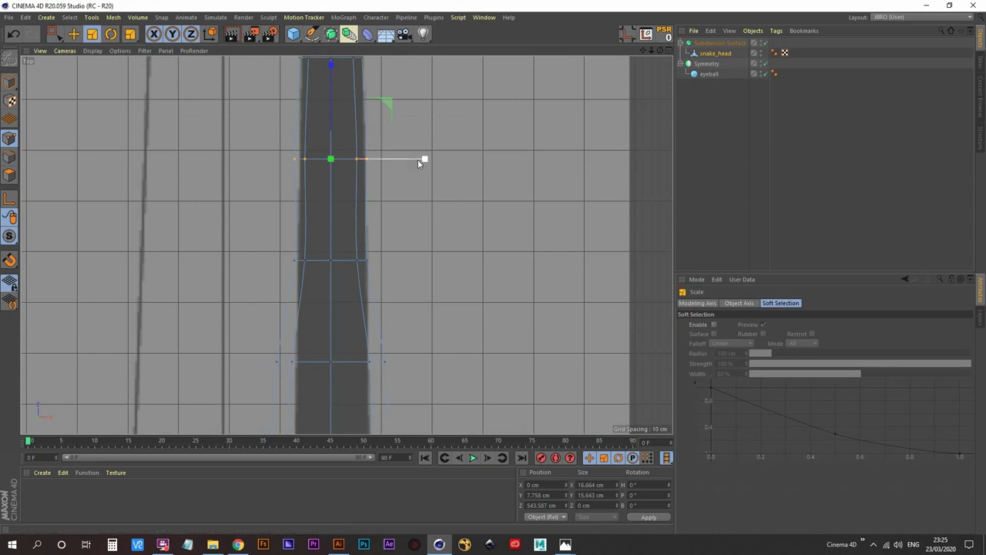
{"action": "left_click_drag", "start_coordinate": [418, 160], "coordinate": [412, 164]}
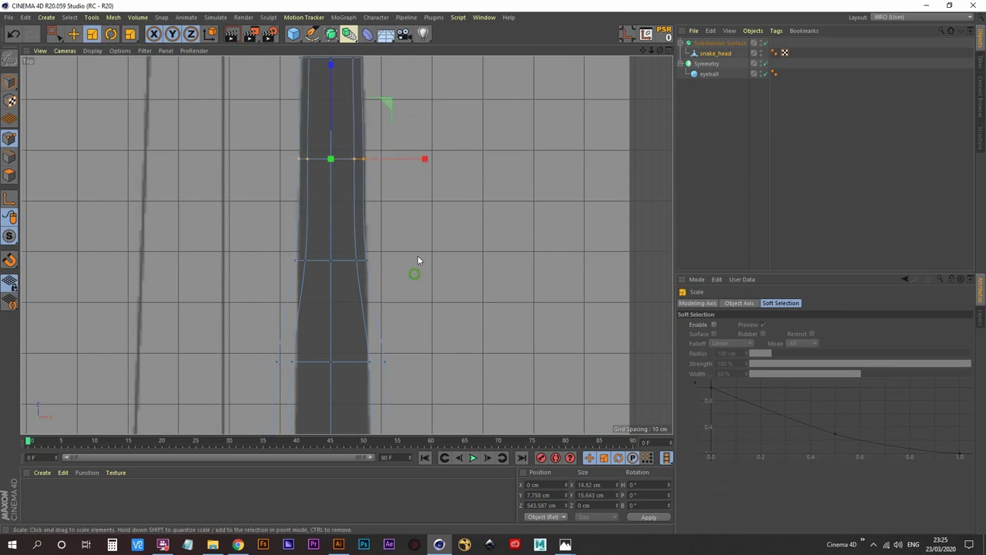
- Narrow the ring at Z 503.587 cm along X to fit the top-view silhouette
{"action": "middle_click_drag", "start_coordinate": [423, 270], "coordinate": [408, 100], "text": "alt"}
{"action": "key", "text": "space"}
{"action": "left_click_drag", "start_coordinate": [228, 158], "coordinate": [388, 77]}
{"action": "key", "text": "space"}
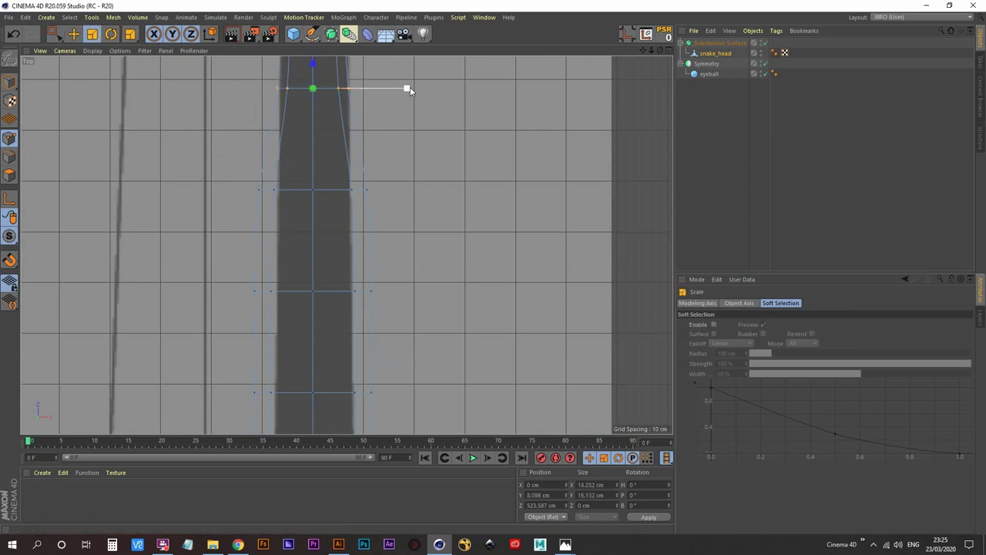
{"action": "key", "text": "space"}
{"action": "left_click_drag", "start_coordinate": [222, 165], "coordinate": [431, 238]}
{"action": "key", "text": "space"}
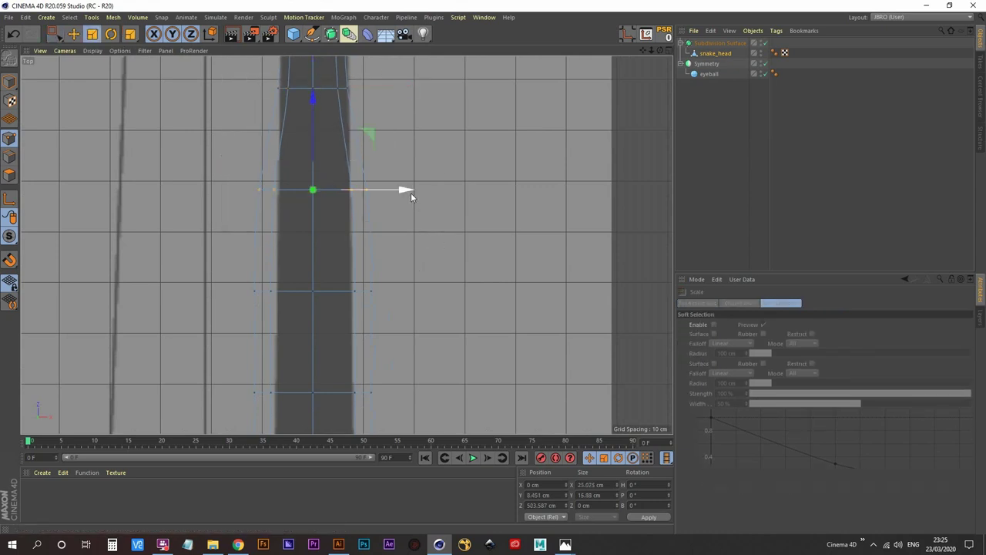
{"action": "left_click_drag", "start_coordinate": [407, 190], "coordinate": [370, 199]}
- Select the rings at Z 483.587 and 463.587 cm and scale them together along X to about 16.8 cm wide
{"action": "middle_click_drag", "start_coordinate": [416, 293], "coordinate": [432, 171], "text": "alt"}
{"action": "left_click_drag", "start_coordinate": [228, 142], "coordinate": [419, 245]}
{"action": "key", "text": "space"}
{"action": "left_click_drag", "start_coordinate": [419, 245], "coordinate": [239, 143]}
{"action": "left_click_drag", "start_coordinate": [216, 141], "coordinate": [445, 316]}
{"action": "left_click_drag", "start_coordinate": [473, 338], "coordinate": [236, 132]}
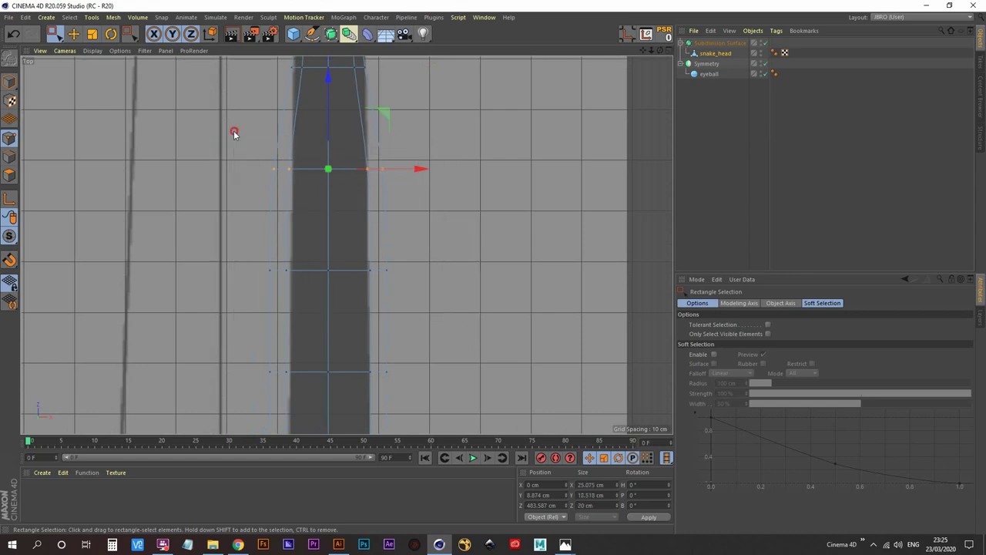
{"action": "key", "text": "space"}
{"action": "left_click_drag", "start_coordinate": [348, 221], "coordinate": [394, 227]}
- Narrow the ring at Z 463.587 cm alone along X to about 14.9 cm wide
{"action": "middle_click_drag", "start_coordinate": [392, 305], "coordinate": [399, 239], "text": "alt"}
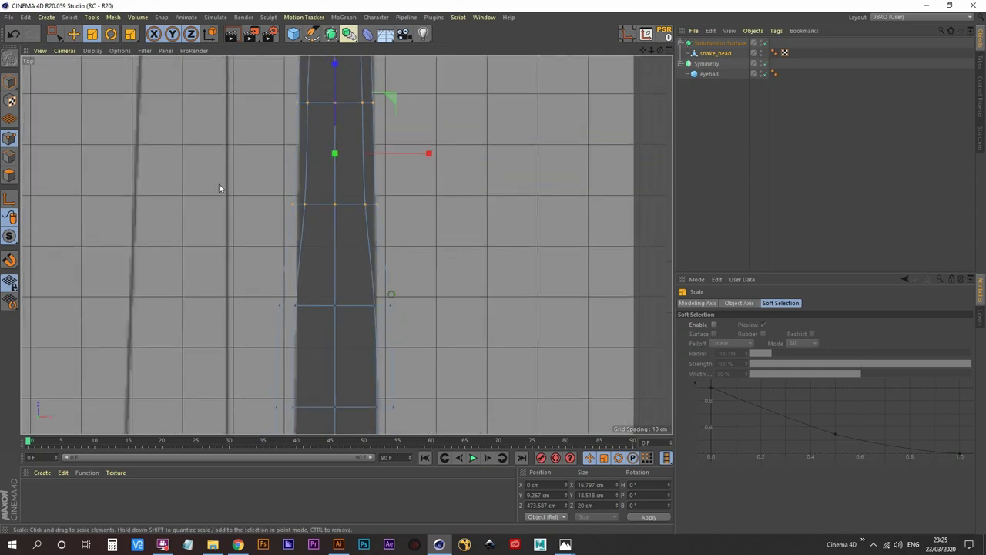
{"action": "key", "text": "space"}
{"action": "left_click_drag", "start_coordinate": [218, 180], "coordinate": [436, 253]}
{"action": "key", "text": "space"}
{"action": "left_click_drag", "start_coordinate": [435, 208], "coordinate": [418, 212]}
- Scale the rings at Z 443.587 and 423.587 cm together along X to about 17.2 cm wide
{"action": "middle_click_drag", "start_coordinate": [449, 332], "coordinate": [444, 175], "text": "alt"}
{"action": "right_click_drag", "start_coordinate": [447, 177], "coordinate": [436, 188], "text": "alt"}
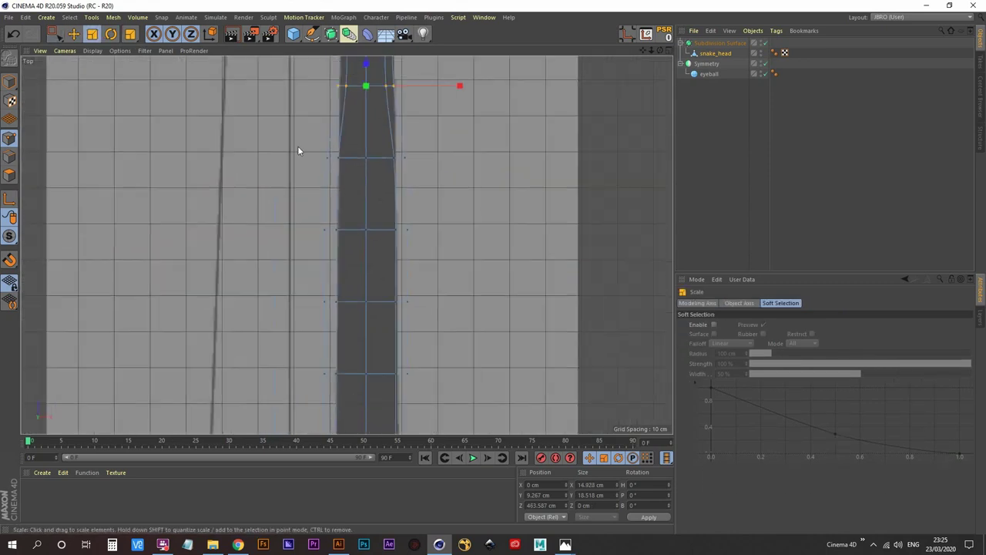
{"action": "key", "text": "space"}
{"action": "left_click_drag", "start_coordinate": [297, 139], "coordinate": [482, 240]}
{"action": "key", "text": "space"}
{"action": "left_click_drag", "start_coordinate": [462, 194], "coordinate": [429, 211]}
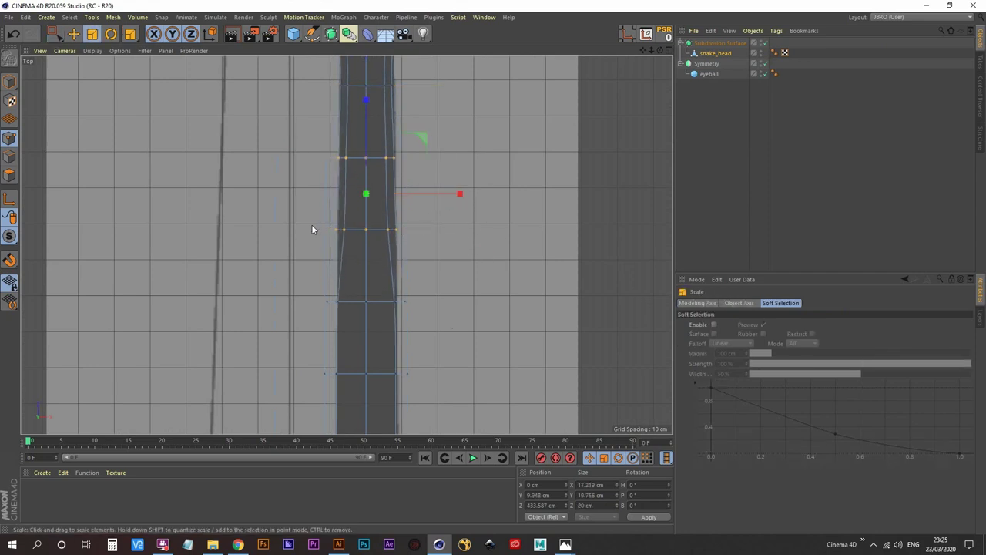
- Scale the rings at Z 403.587 and 383.587 cm together along X to about 19.3 cm wide
{"action": "middle_click_drag", "start_coordinate": [306, 220], "coordinate": [293, 164], "text": "alt"}
{"action": "key", "text": "space"}
{"action": "left_click_drag", "start_coordinate": [259, 170], "coordinate": [437, 279]}
{"action": "key", "text": "space"}
{"action": "left_click_drag", "start_coordinate": [441, 230], "coordinate": [417, 234]}
- Fine-tune the X width of the rings at Z 403.587 and 383.587 cm one at a time against the silhouette
{"action": "key", "text": "space"}
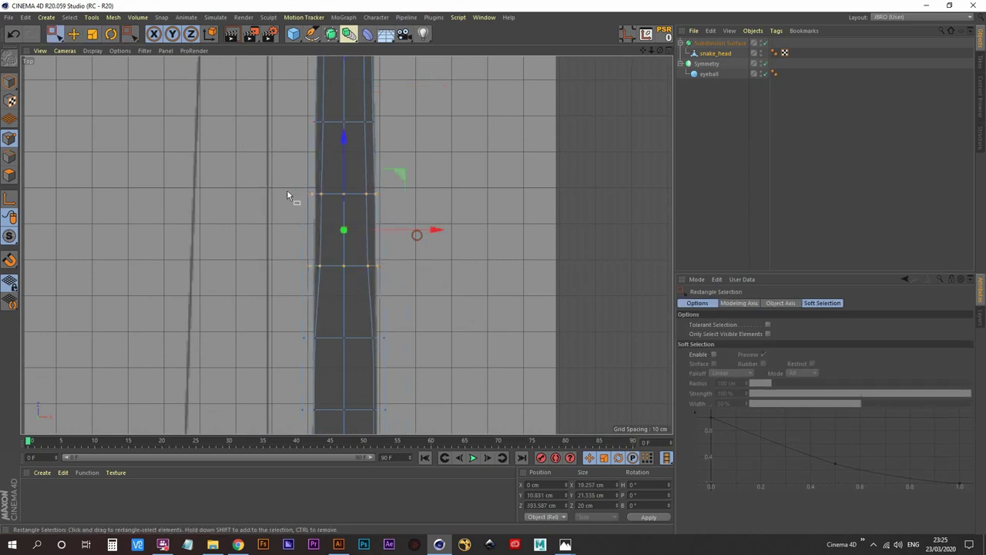
{"action": "left_click_drag", "start_coordinate": [282, 177], "coordinate": [434, 194]}
{"action": "key", "text": "space"}
{"action": "key", "text": "space"}
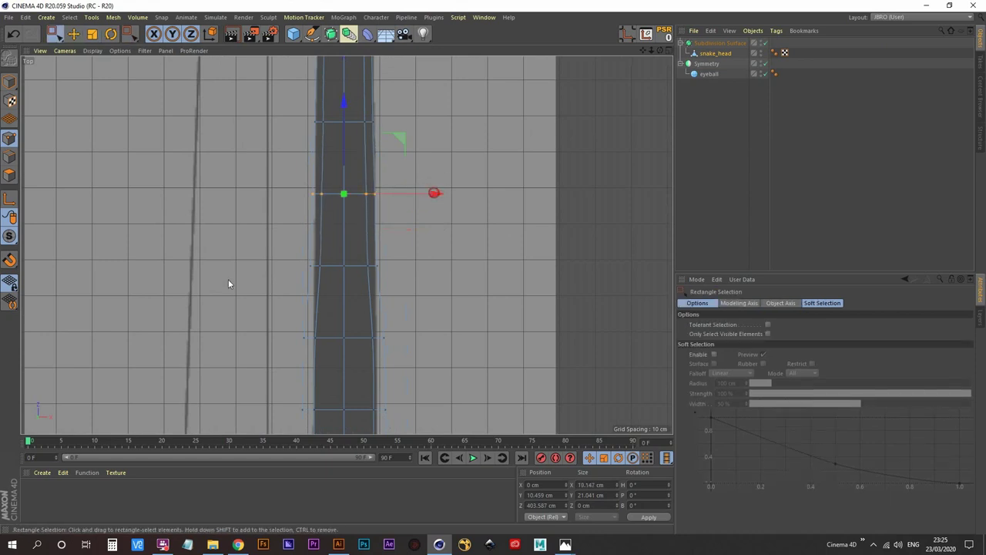
{"action": "left_click_drag", "start_coordinate": [253, 244], "coordinate": [434, 269]}
{"action": "key", "text": "space"}
- Scale the ring at Z 363.587 cm along X to about 20.1 cm wide
{"action": "middle_click_drag", "start_coordinate": [418, 313], "coordinate": [433, 203], "text": "alt"}
{"action": "key", "text": "space"}
{"action": "left_click_drag", "start_coordinate": [289, 207], "coordinate": [463, 262]}
{"action": "key", "text": "space"}
{"action": "left_click_drag", "start_coordinate": [449, 229], "coordinate": [430, 236]}
- Scale the rings at Z 343.587 and 323.587 cm together along X to about 19.9 cm wide
{"action": "mouse_move", "coordinate": [431, 236]}
{"action": "middle_mouse_down", "text": "alt"}
{"action": "mouse_move", "coordinate": [418, 227]}
{"action": "mouse_move", "coordinate": [434, 247]}
{"action": "middle_mouse_up", "text": "alt"}
{"action": "key", "text": "space"}
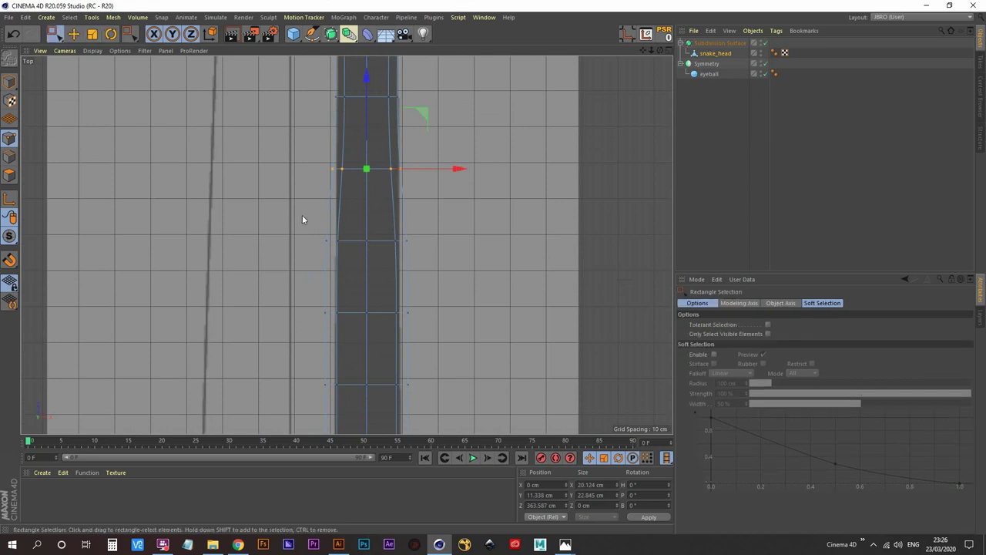
{"action": "left_click_drag", "start_coordinate": [292, 218], "coordinate": [495, 336]}
{"action": "key", "text": "space"}
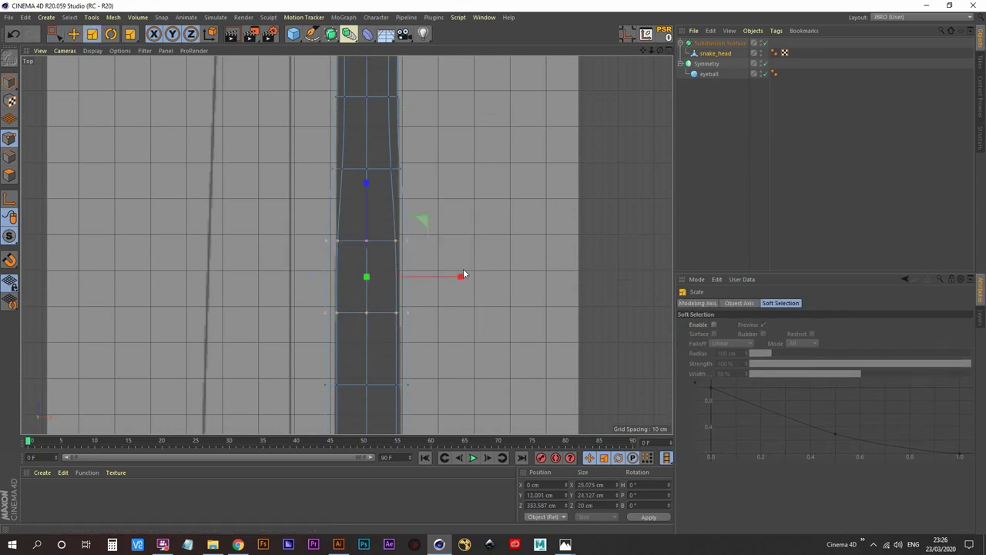
{"action": "left_click_drag", "start_coordinate": [463, 275], "coordinate": [442, 283]}
- Narrow the next two rings toward the head, just past Z 323.587 cm, along X to the silhouette's width
{"action": "middle_click_drag", "start_coordinate": [442, 283], "coordinate": [419, 173], "text": "alt"}
{"action": "scroll", "coordinate": [416, 202], "scroll_direction": "down", "scroll_amount": 4}
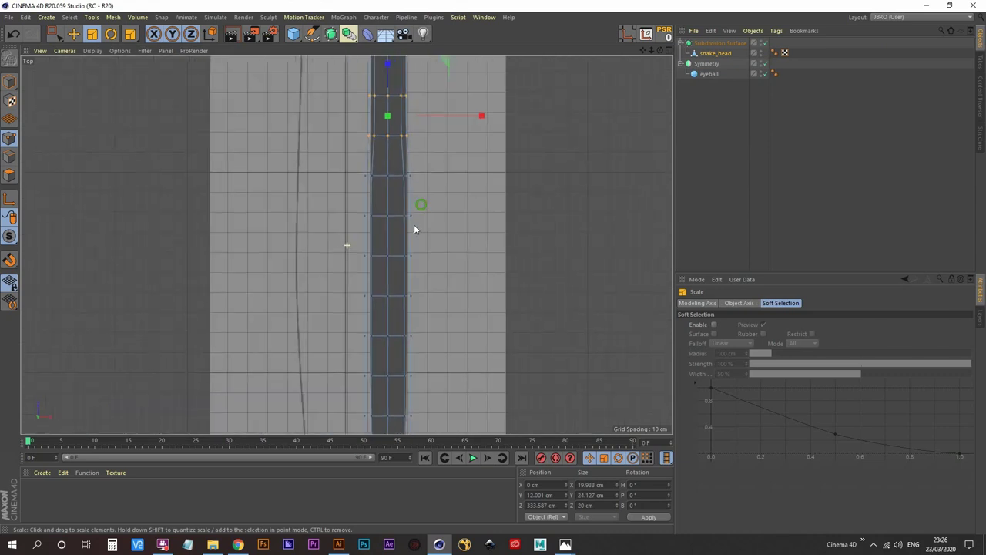
{"action": "middle_click_drag", "start_coordinate": [431, 256], "coordinate": [374, 247], "text": "alt"}
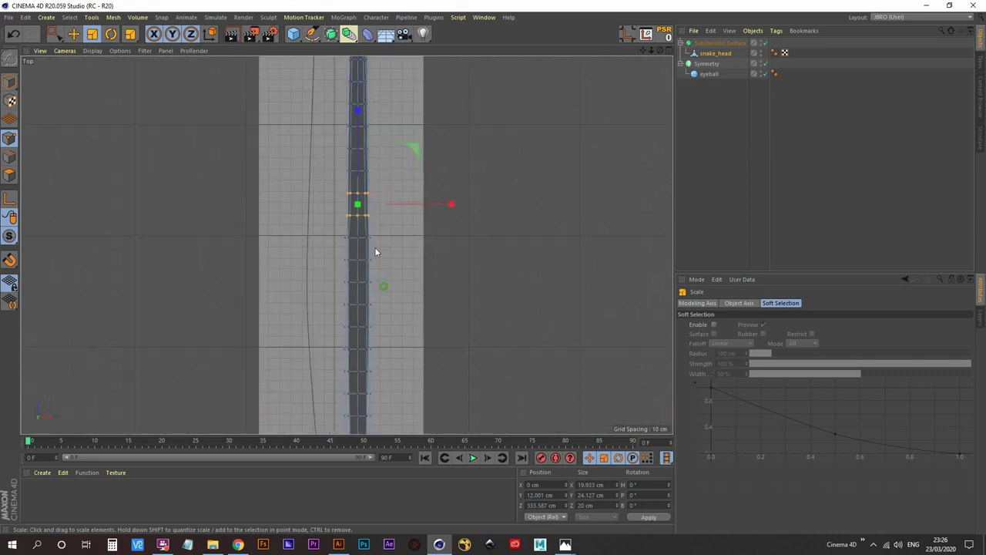
{"action": "right_click_drag", "start_coordinate": [374, 240], "coordinate": [398, 200], "text": "alt"}
{"action": "middle_click_drag", "start_coordinate": [265, 252], "coordinate": [278, 168], "text": "alt"}
{"action": "key", "text": "space"}
{"action": "left_click_drag", "start_coordinate": [273, 136], "coordinate": [423, 240]}
{"action": "key", "text": "space"}
{"action": "mouse_move", "coordinate": [432, 184]}
{"action": "left_mouse_down"}
{"action": "mouse_move", "coordinate": [414, 185]}
{"action": "mouse_move", "coordinate": [423, 189]}
{"action": "left_mouse_up"}
- Select the four rings from Z 263.587 to 203.587 cm and scale them together along X to about 21.7 cm wide
{"action": "middle_click_drag", "start_coordinate": [365, 281], "coordinate": [373, 188], "text": "alt"}
{"action": "key", "text": "space"}
{"action": "left_click_drag", "start_coordinate": [265, 170], "coordinate": [447, 281]}
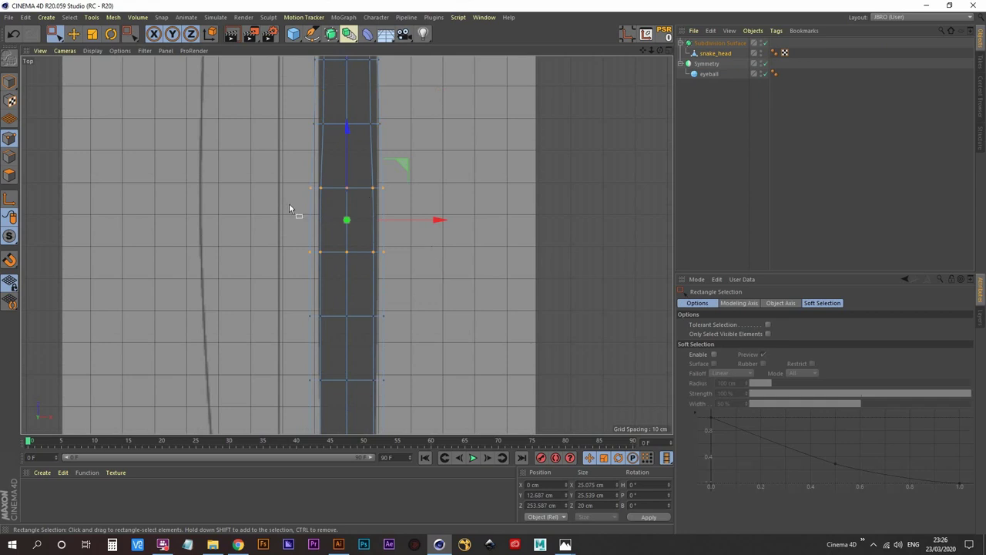
{"action": "left_click_drag", "start_coordinate": [270, 166], "coordinate": [443, 389]}
{"action": "key", "text": "t"}
{"action": "left_click_drag", "start_coordinate": [438, 285], "coordinate": [427, 293]}
- Scale the four rings from Z 183.587 to 123.587 cm together along X to about 19 cm wide
{"action": "middle_click_drag", "start_coordinate": [407, 350], "coordinate": [409, 173], "text": "alt"}
{"action": "middle_click_drag", "start_coordinate": [414, 277], "coordinate": [417, 222], "text": "alt"}
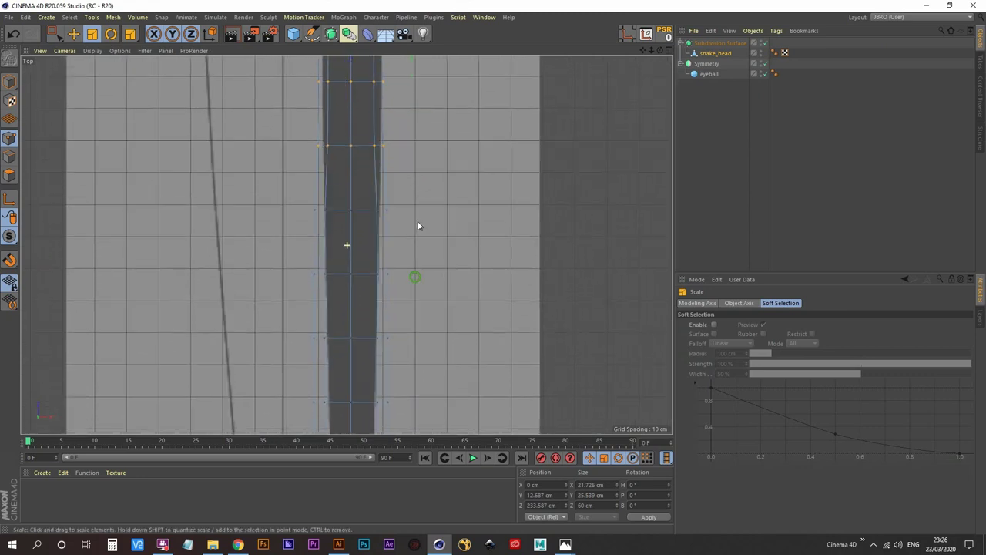
{"action": "key", "text": "0"}
{"action": "left_click_drag", "start_coordinate": [267, 179], "coordinate": [459, 410]}
{"action": "key", "text": "t"}
{"action": "left_click_drag", "start_coordinate": [445, 299], "coordinate": [423, 301]}
- Narrow the ring at Z 163.587 cm to about 17.9 cm and the ring at Z 143.587 cm to about 17.1 cm along X
{"action": "key", "text": "0"}
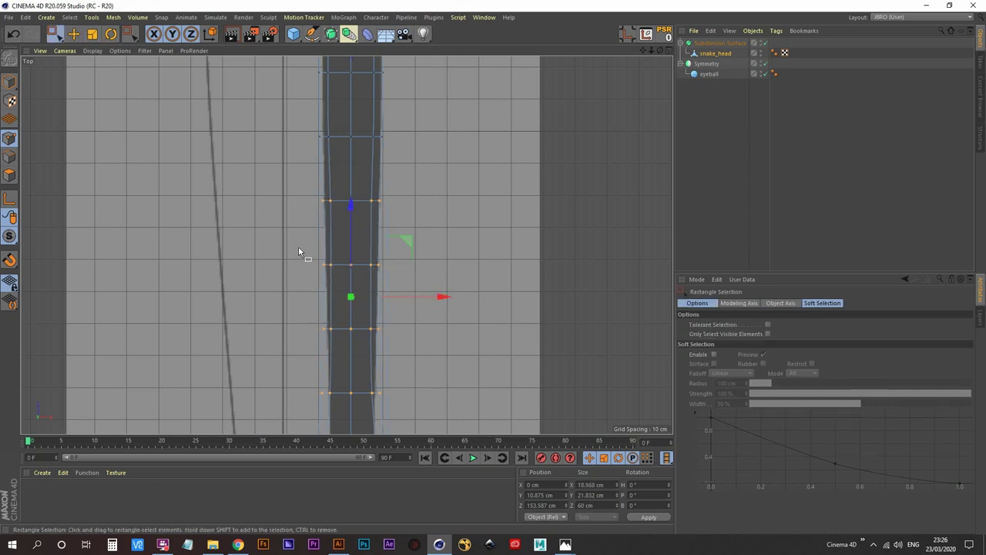
{"action": "left_click_drag", "start_coordinate": [300, 253], "coordinate": [439, 267]}
{"action": "key", "text": "t"}
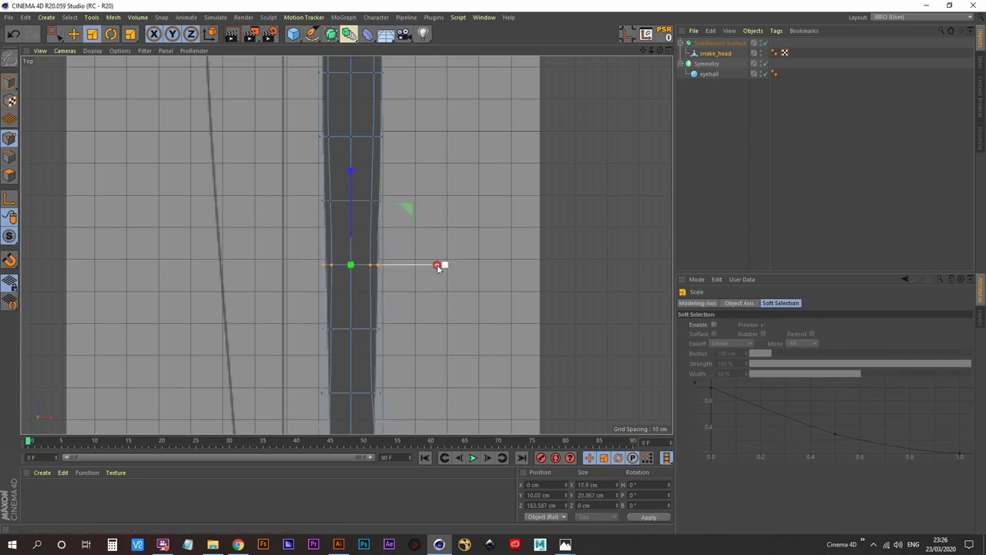
{"action": "key", "text": "0"}
{"action": "left_click_drag", "start_coordinate": [293, 312], "coordinate": [447, 356]}
{"action": "middle_click_drag", "start_coordinate": [424, 372], "coordinate": [421, 206], "text": "alt"}
{"action": "key", "text": "t"}
{"action": "left_click_drag", "start_coordinate": [441, 160], "coordinate": [430, 170]}
{"action": "middle_click_drag", "start_coordinate": [430, 170], "coordinate": [414, 231], "text": "alt"}
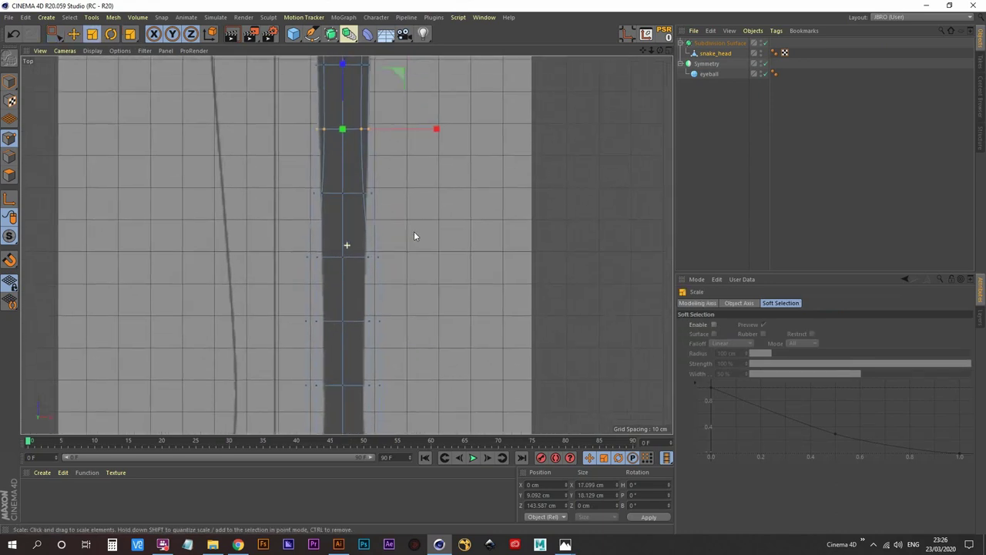
- Select the three rings from Z 123.587 to 83.587 cm and scale them together along X to about 19.8 cm wide
{"action": "left_click", "coordinate": [415, 232]}
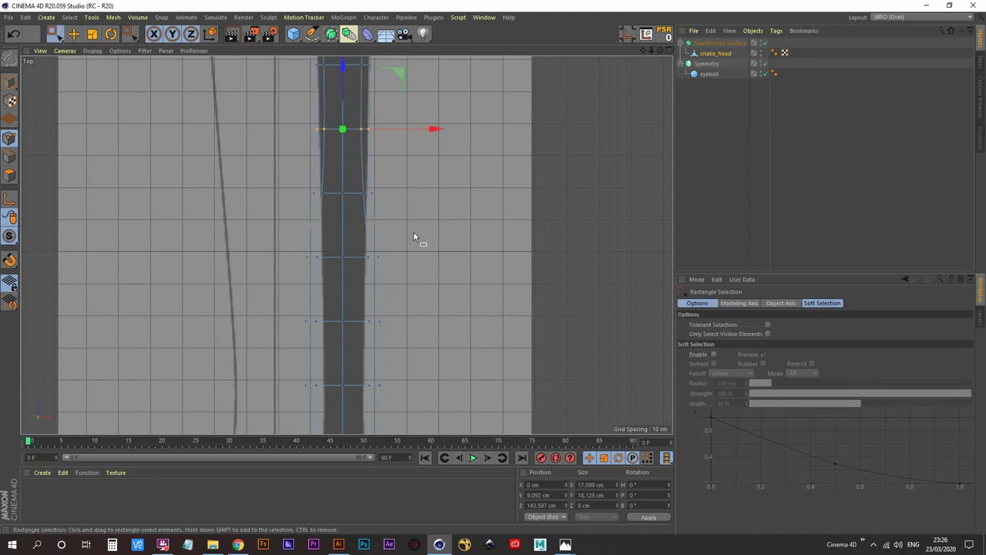
{"action": "key", "text": "0"}
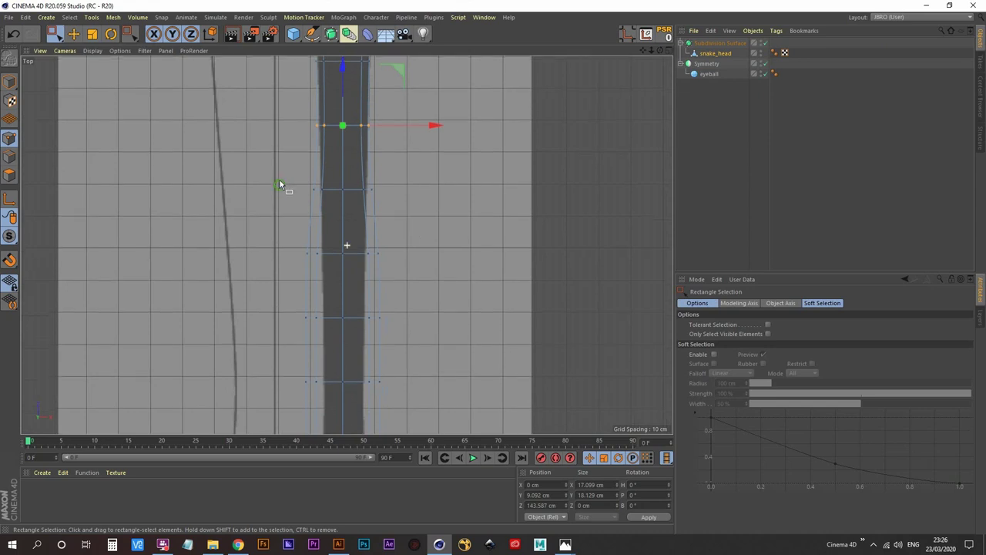
{"action": "middle_click_drag", "start_coordinate": [281, 183], "coordinate": [266, 137], "text": "alt"}
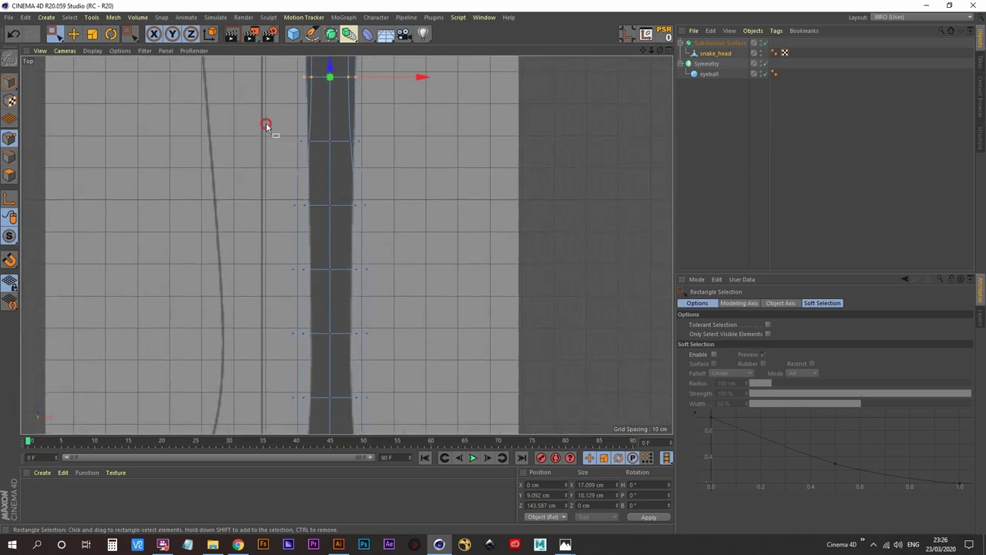
{"action": "left_click_drag", "start_coordinate": [266, 124], "coordinate": [410, 288]}
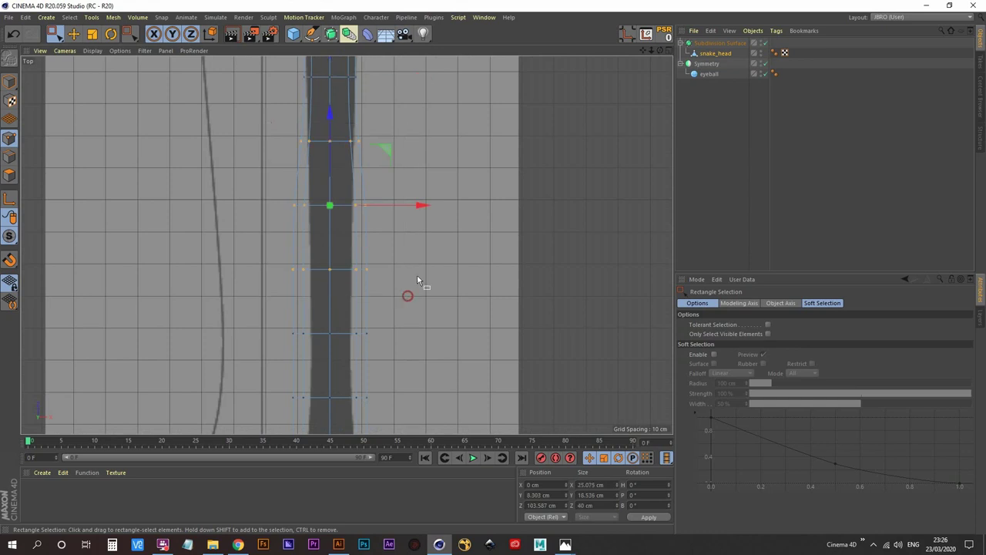
{"action": "key", "text": "t"}
{"action": "left_click_drag", "start_coordinate": [423, 206], "coordinate": [405, 210]}
- Narrow the ring at Z 103.587 cm and the next two rings toward the head along X to the silhouette's width
{"action": "key", "text": "0"}
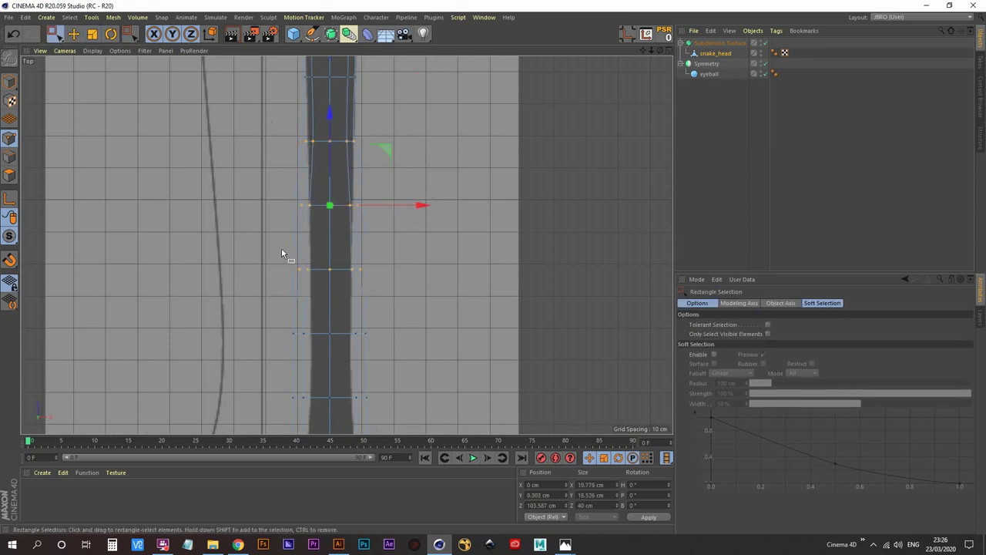
{"action": "middle_click_drag", "start_coordinate": [281, 247], "coordinate": [270, 181], "text": "alt"}
{"action": "left_click_drag", "start_coordinate": [255, 127], "coordinate": [389, 150]}
{"action": "key", "text": "t"}
{"action": "key", "text": "0"}
{"action": "left_click_drag", "start_coordinate": [249, 186], "coordinate": [423, 293]}
{"action": "key", "text": "t"}
{"action": "left_click_drag", "start_coordinate": [406, 235], "coordinate": [386, 247]}
- Narrow the ring at Z 43.587 cm along X, and the ring at Z 63.587 cm to about 13.8 cm
{"action": "middle_click_drag", "start_coordinate": [395, 274], "coordinate": [387, 196], "text": "alt"}
{"action": "key", "text": "0"}
{"action": "mouse_move", "coordinate": [252, 228]}
{"action": "left_mouse_down"}
{"action": "mouse_move", "coordinate": [348, 260]}
{"action": "mouse_move", "coordinate": [253, 228]}
{"action": "left_mouse_up"}
{"action": "key", "text": "t"}
{"action": "left_click_drag", "start_coordinate": [405, 261], "coordinate": [370, 265]}
{"action": "key", "text": "0"}
{"action": "left_click_drag", "start_coordinate": [264, 172], "coordinate": [381, 199]}
{"action": "key", "text": "t"}
- Scale the third body ring behind the head along X to about 14.2 cm wide
{"action": "middle_click_drag", "start_coordinate": [358, 138], "coordinate": [366, 192], "text": "alt"}
{"action": "scroll", "coordinate": [316, 187], "scroll_direction": "up", "scroll_amount": 1}
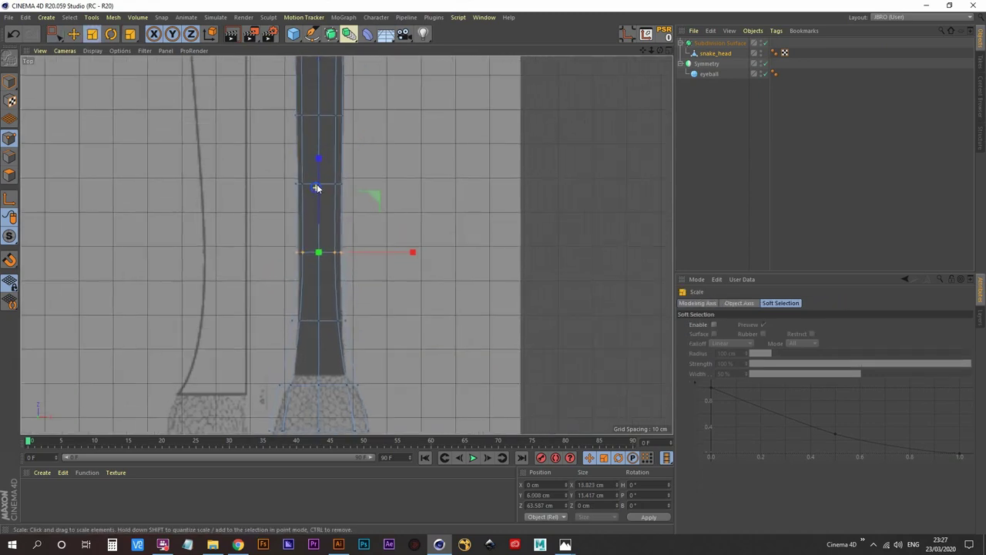
{"action": "scroll", "coordinate": [336, 151], "scroll_direction": "up", "scroll_amount": 5}
{"action": "key", "text": "0"}
{"action": "left_click_drag", "start_coordinate": [225, 161], "coordinate": [464, 233]}
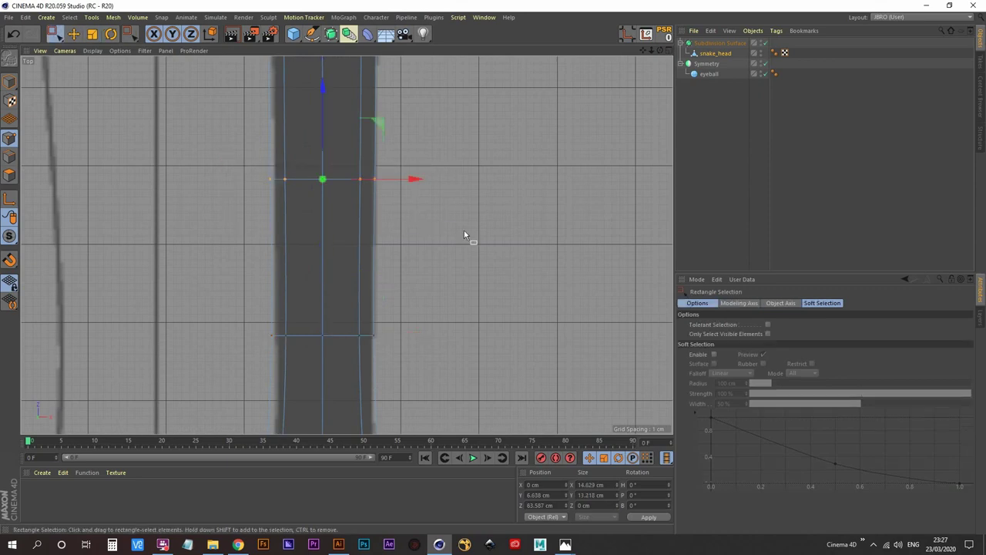
{"action": "key", "text": "t"}
{"action": "left_click_drag", "start_coordinate": [420, 177], "coordinate": [415, 178]}
- Scale the ring at Z 43.587 cm, just behind the head, along X to about 13.5 cm wide
{"action": "middle_click_drag", "start_coordinate": [419, 384], "coordinate": [405, 215], "text": "alt"}
{"action": "middle_click_drag", "start_coordinate": [436, 353], "coordinate": [431, 237], "text": "alt"}
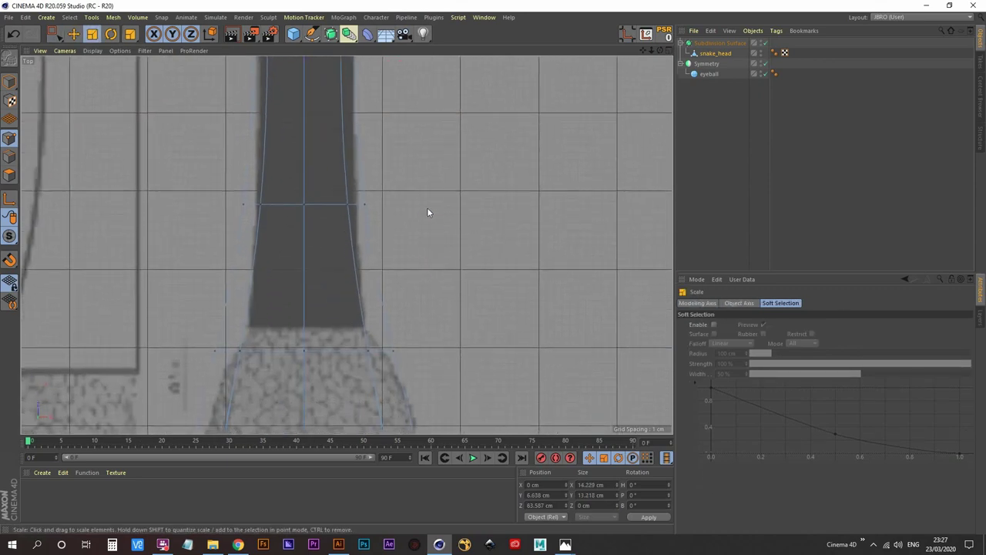
{"action": "scroll", "coordinate": [427, 207], "scroll_direction": "down", "scroll_amount": 3}
{"action": "key", "text": "0"}
{"action": "left_click_drag", "start_coordinate": [275, 188], "coordinate": [427, 209]}
{"action": "key", "text": "t"}
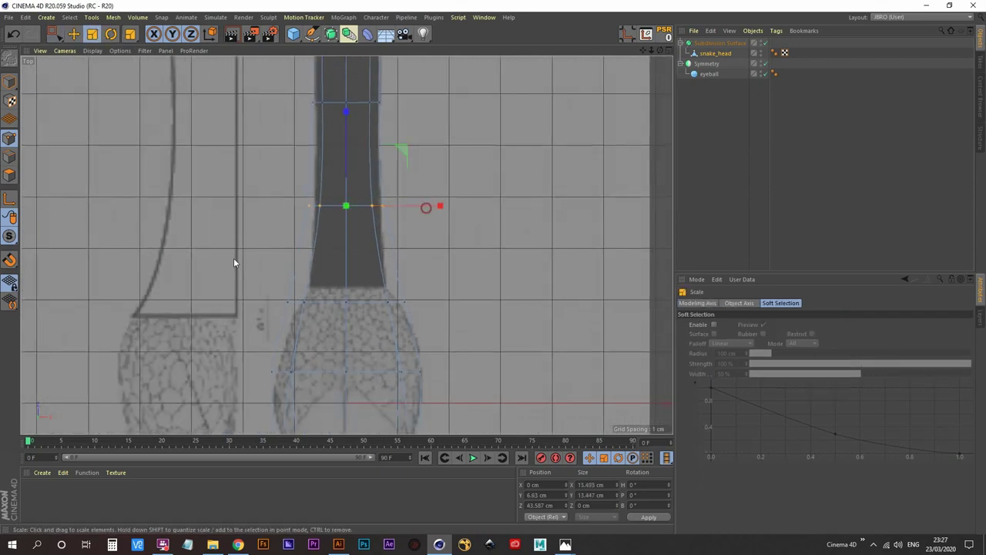
- Examine how the head, neck and body outline fit the top-view reference
{"action": "key", "text": "0"}
{"action": "scroll", "coordinate": [414, 254], "scroll_direction": "down", "scroll_amount": 10}
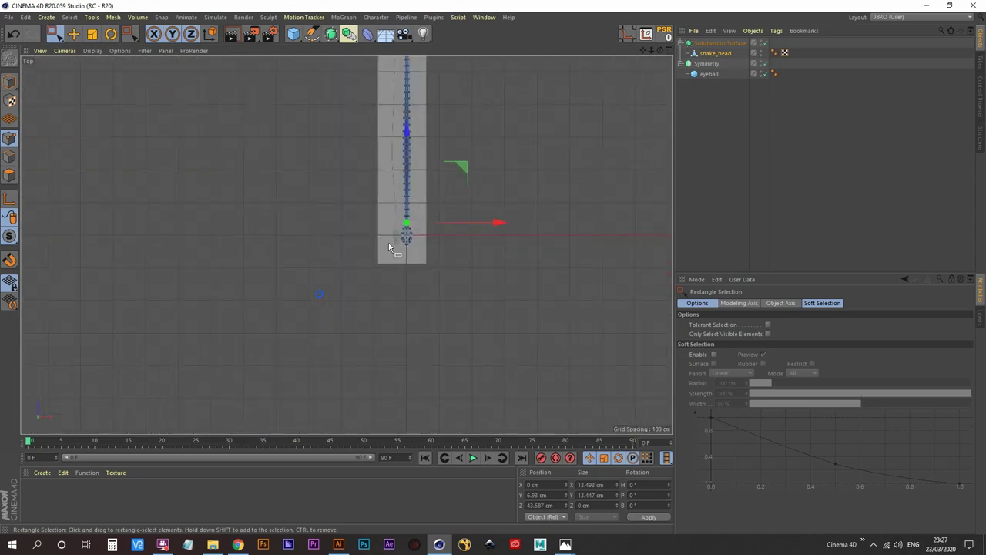
{"action": "middle_click_drag", "start_coordinate": [405, 235], "coordinate": [397, 270], "text": "alt"}
{"action": "right_click_drag", "start_coordinate": [396, 271], "coordinate": [449, 185], "text": "alt"}
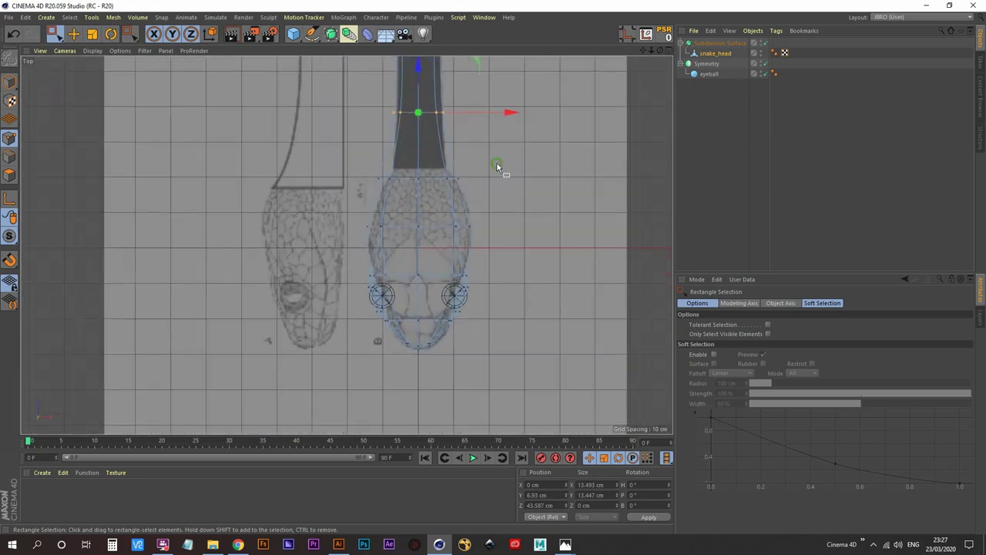
{"action": "middle_click_drag", "start_coordinate": [497, 167], "coordinate": [416, 292]}
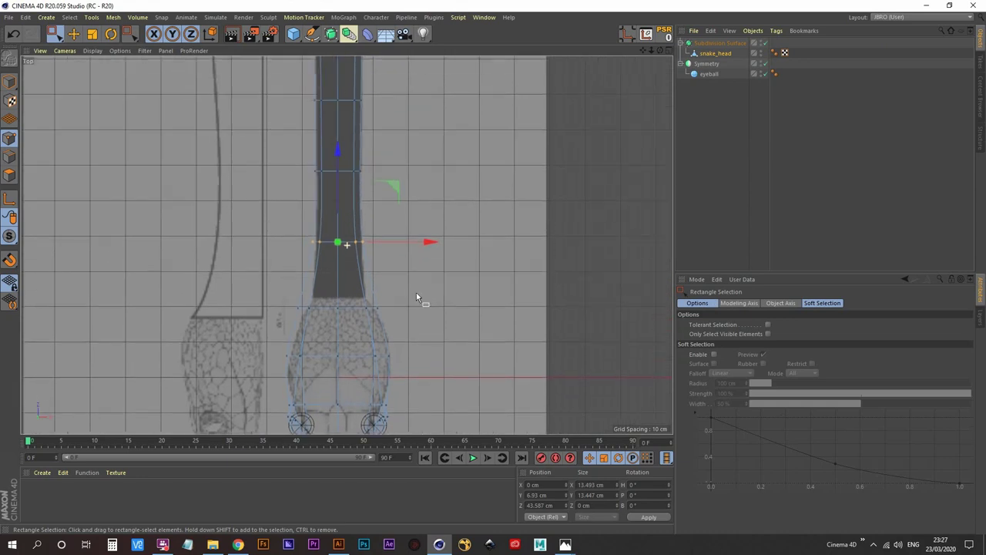
{"action": "middle_click_drag", "start_coordinate": [421, 183], "coordinate": [439, 162], "text": "alt"}
{"action": "middle_click_drag", "start_coordinate": [434, 298], "coordinate": [416, 137], "text": "alt"}
{"action": "right_click_drag", "start_coordinate": [326, 231], "coordinate": [352, 195], "text": "alt"}
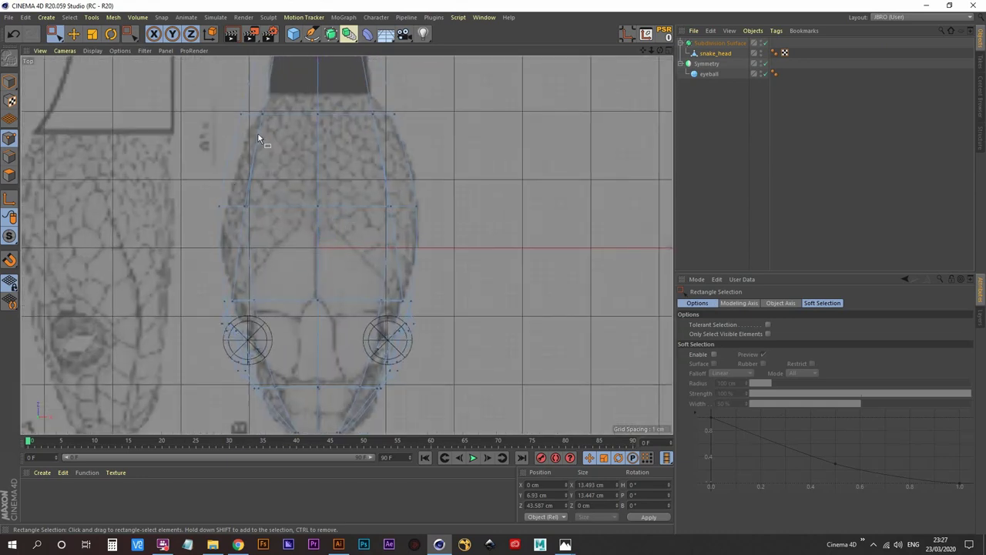
{"action": "middle_click_drag", "start_coordinate": [258, 139], "coordinate": [283, 170]}
{"action": "scroll", "coordinate": [432, 181], "scroll_direction": "down", "scroll_amount": 8}
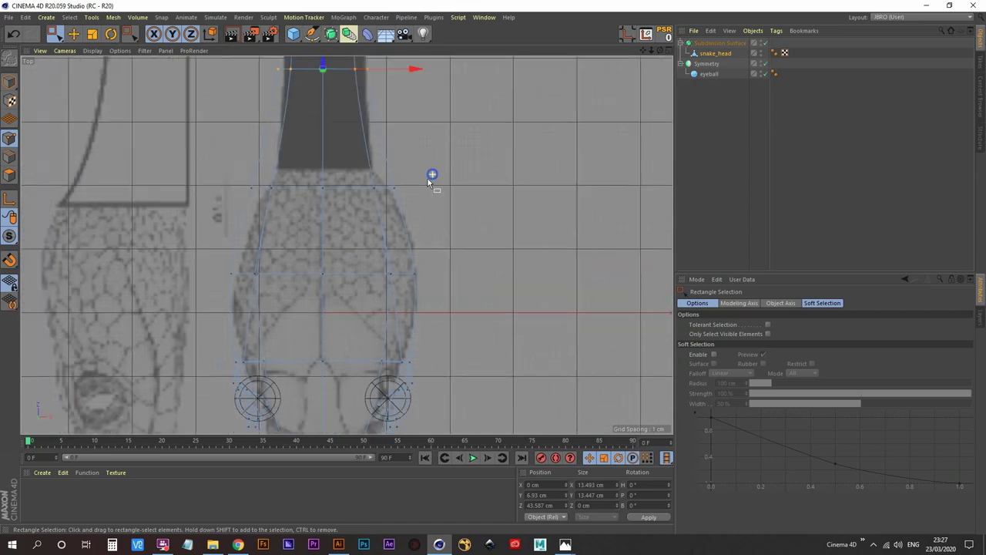
{"action": "middle_click_drag", "start_coordinate": [435, 202], "coordinate": [373, 275], "text": "alt"}
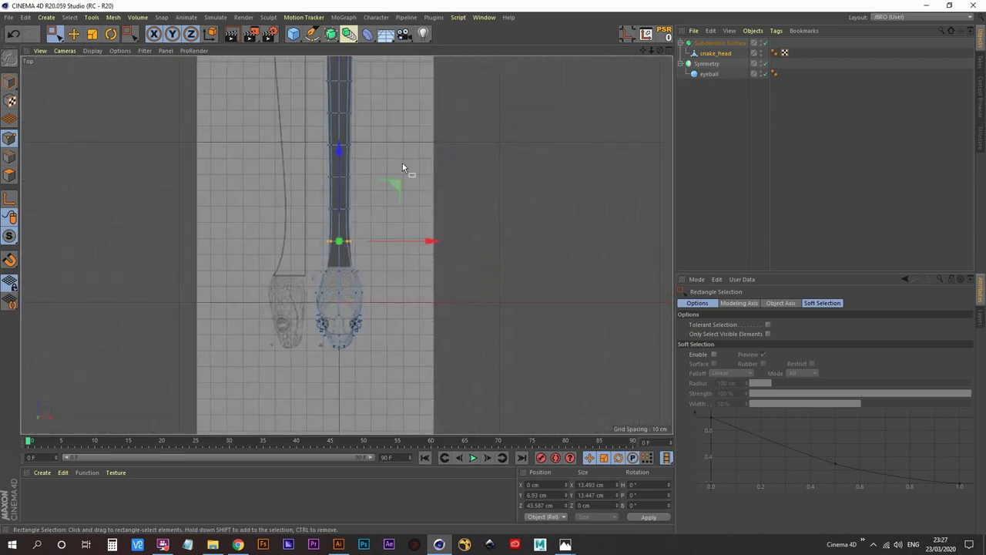
{"action": "middle_click_drag", "start_coordinate": [402, 162], "coordinate": [386, 251], "text": "alt"}
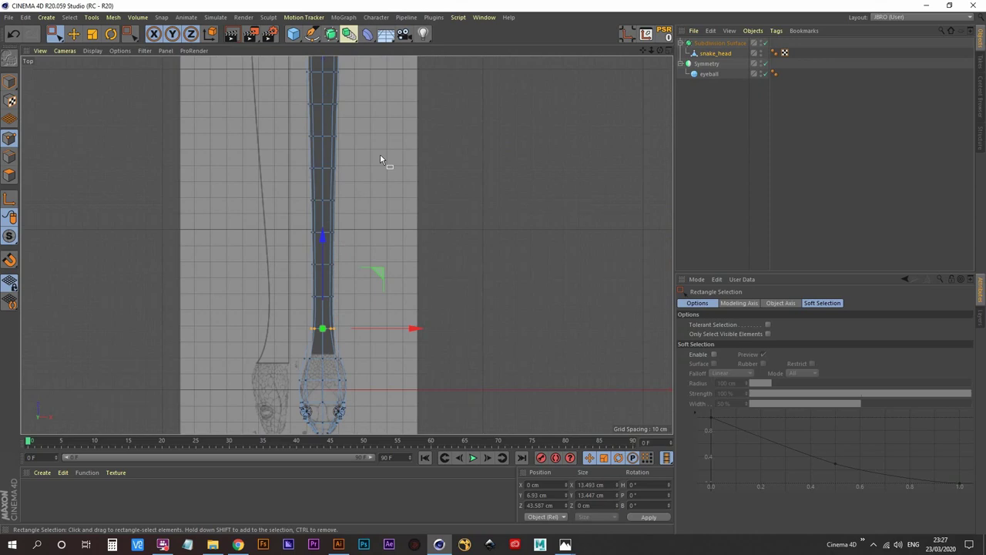
- Deselect the mesh and examine the smoothed snake from several angles in the perspective view
{"action": "middle_click", "coordinate": [380, 154]}
{"action": "middle_click", "coordinate": [262, 149]}
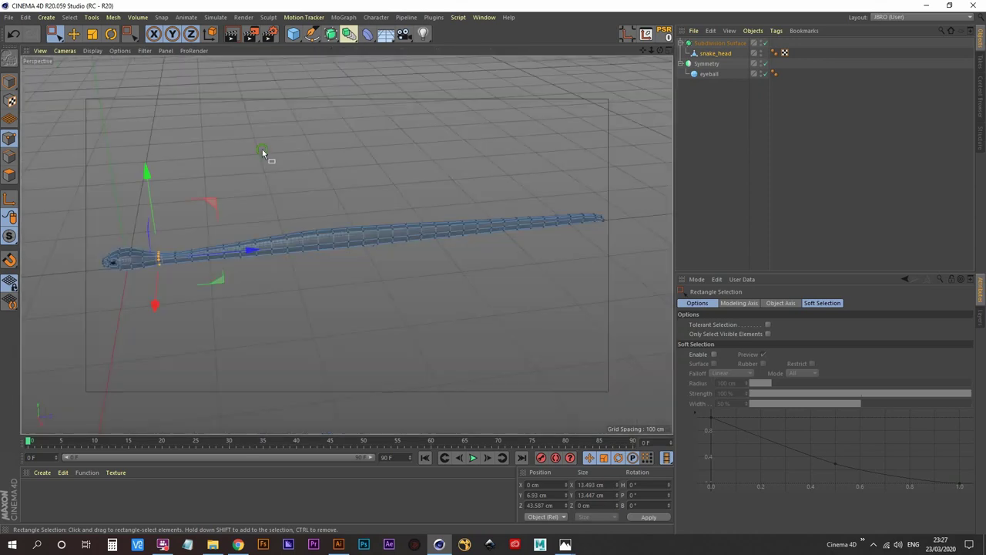
{"action": "left_click", "coordinate": [716, 148]}
{"action": "left_click_drag", "start_coordinate": [337, 266], "coordinate": [400, 246], "text": "alt"}
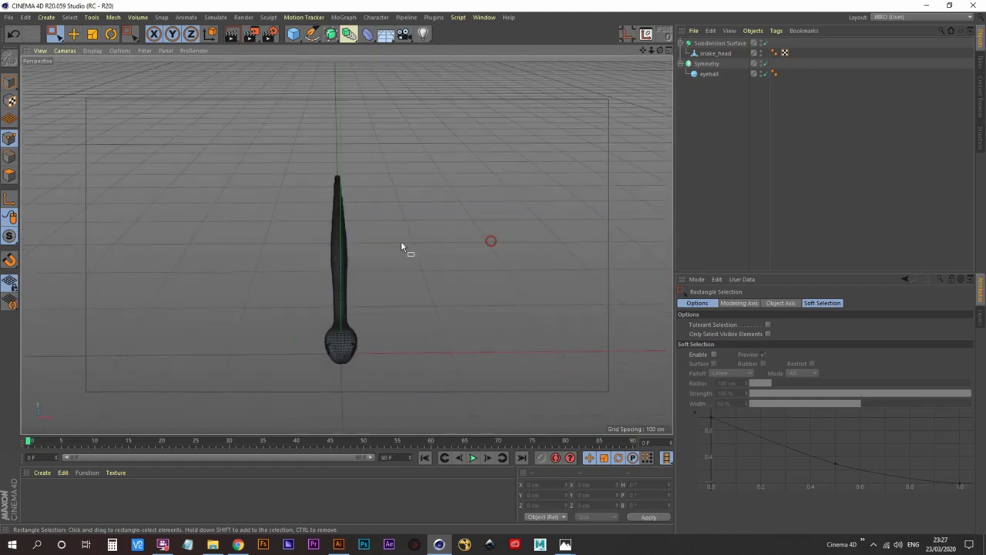
{"action": "right_click_drag", "start_coordinate": [369, 237], "coordinate": [408, 190], "text": "alt"}
{"action": "left_click_drag", "start_coordinate": [320, 239], "coordinate": [237, 192], "text": "alt"}
{"action": "right_click_drag", "start_coordinate": [238, 192], "coordinate": [148, 245], "text": "alt"}
{"action": "middle_click_drag", "start_coordinate": [156, 245], "coordinate": [273, 229], "text": "alt"}
{"action": "left_click_drag", "start_coordinate": [273, 230], "coordinate": [181, 112], "text": "alt"}
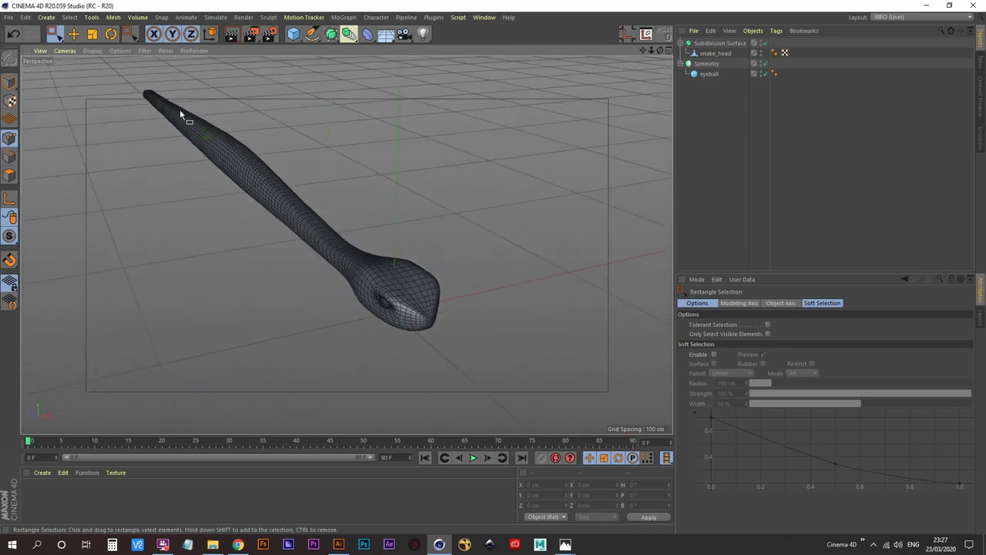
- Turn off the Subdivision Surface and rename the snake_head object as snake
{"action": "left_click", "coordinate": [763, 43]}
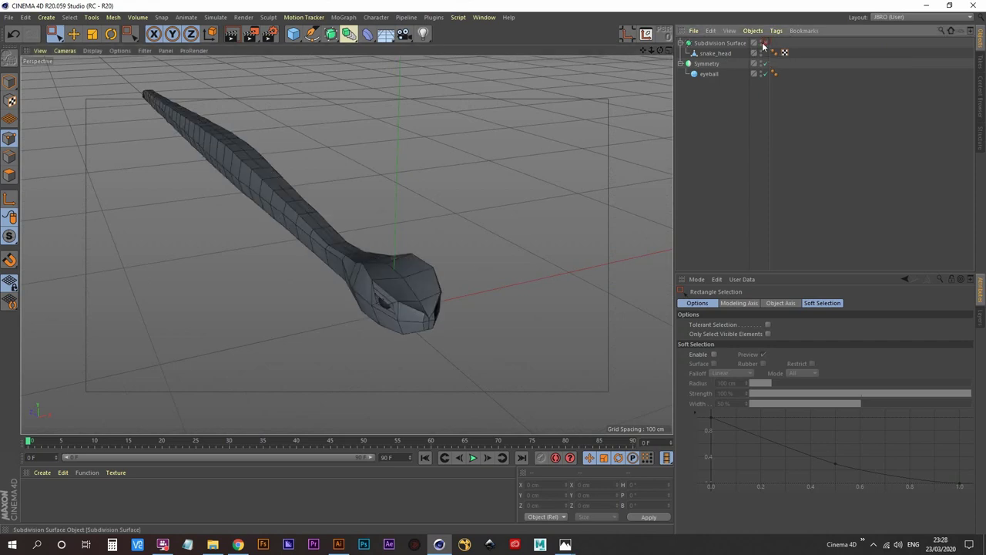
{"action": "left_click", "coordinate": [721, 54]}
{"action": "middle_click_drag", "start_coordinate": [437, 201], "coordinate": [469, 193], "text": "alt"}
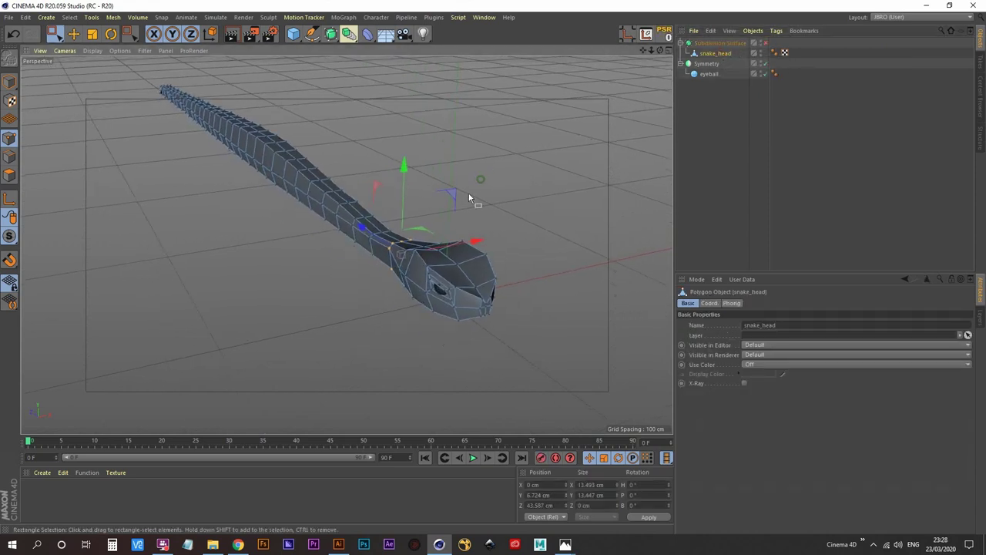
{"action": "left_click_drag", "start_coordinate": [468, 197], "coordinate": [455, 187], "text": "alt"}
{"action": "double_click", "coordinate": [723, 53]}
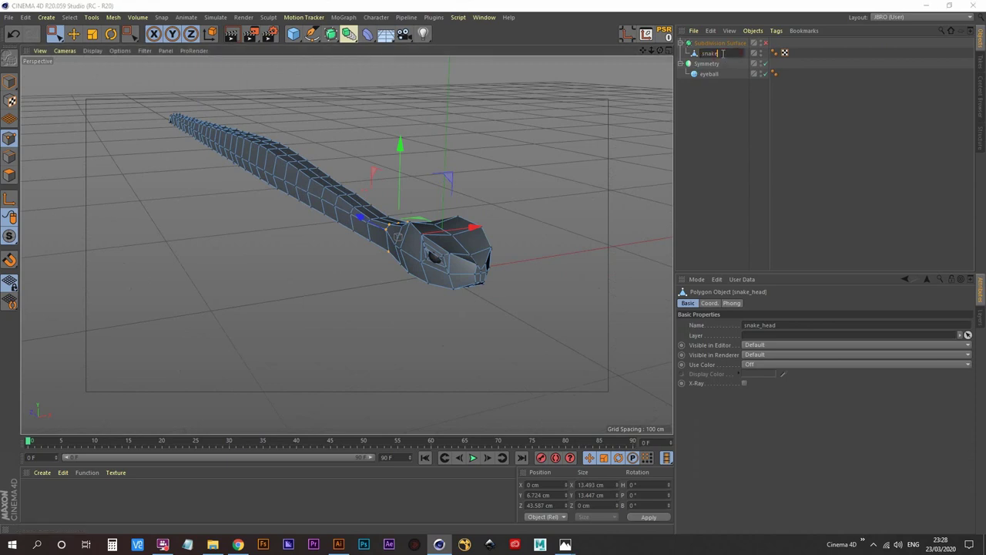
{"action": "left_click", "coordinate": [696, 122]}
- In edge mode, select the edge loop along the snake's side and widen it along X to about 46.7 cm
{"action": "left_click_drag", "start_coordinate": [462, 229], "coordinate": [502, 229], "text": "alt"}
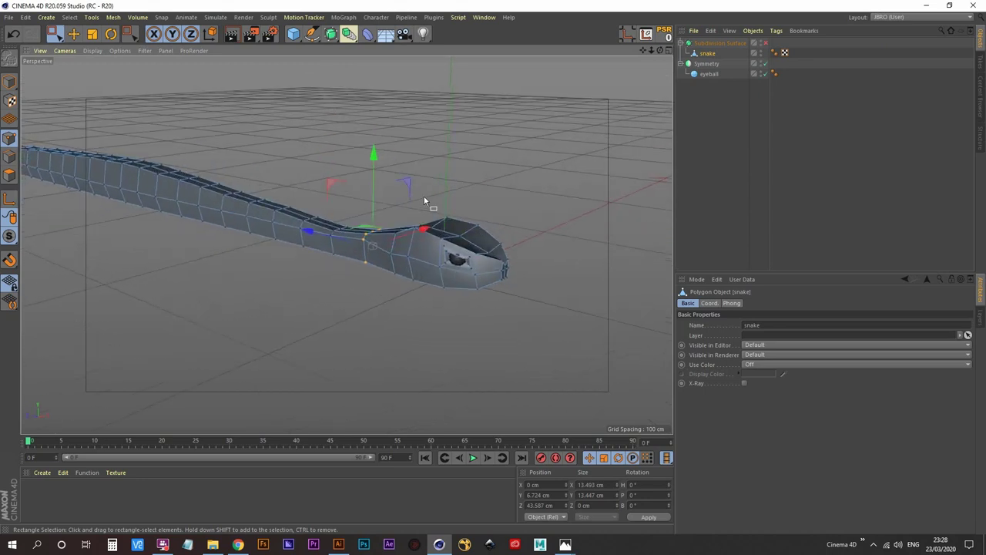
{"action": "key", "text": "u"}
{"action": "key", "text": "l"}
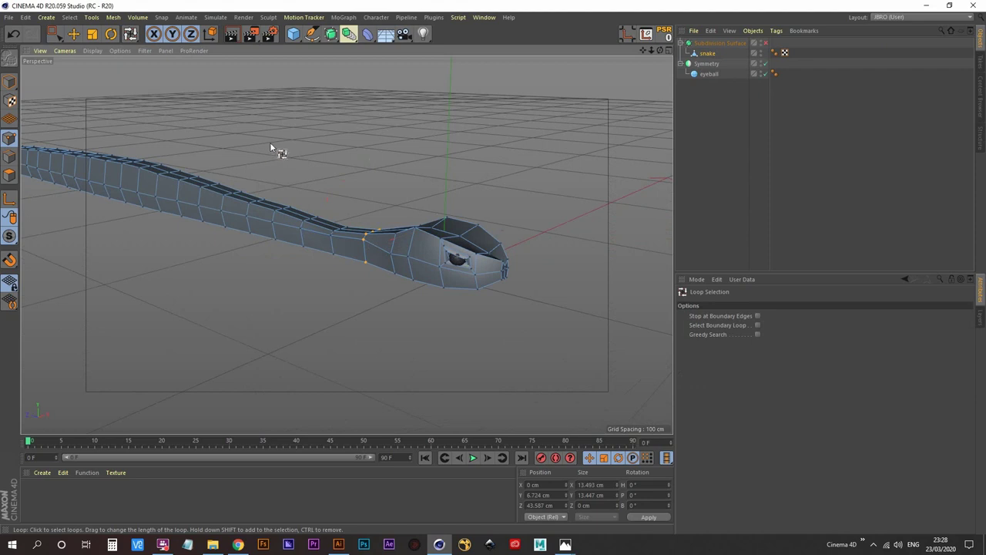
{"action": "left_click", "coordinate": [9, 158]}
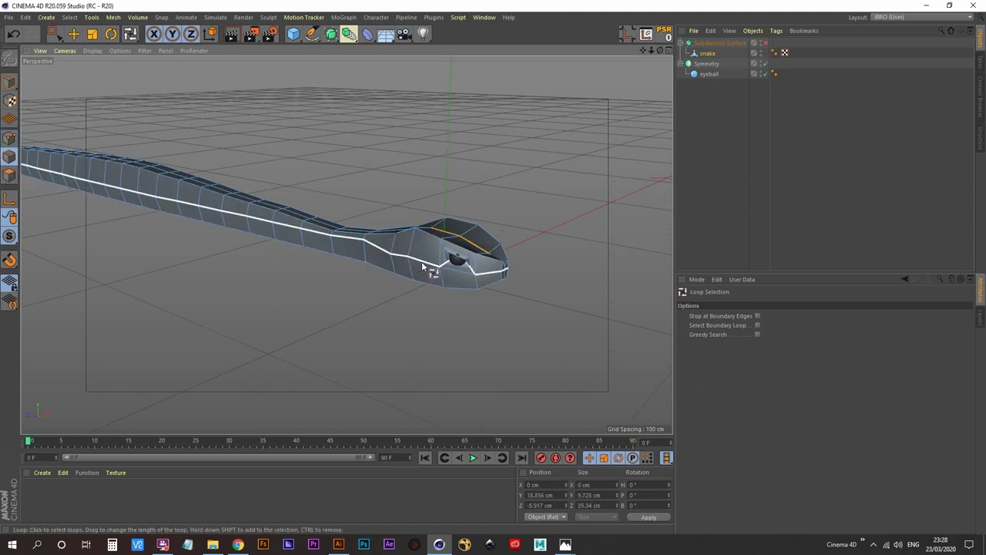
{"action": "left_click", "coordinate": [421, 265]}
{"action": "left_click_drag", "start_coordinate": [422, 264], "coordinate": [347, 231], "text": "alt"}
{"action": "right_click_drag", "start_coordinate": [433, 278], "coordinate": [521, 181], "text": "alt"}
{"action": "middle_click_drag", "start_coordinate": [521, 180], "coordinate": [513, 226], "text": "alt"}
{"action": "left_click_drag", "start_coordinate": [513, 227], "coordinate": [530, 227], "text": "alt"}
{"action": "scroll", "coordinate": [530, 226], "scroll_direction": "down", "scroll_amount": 8}
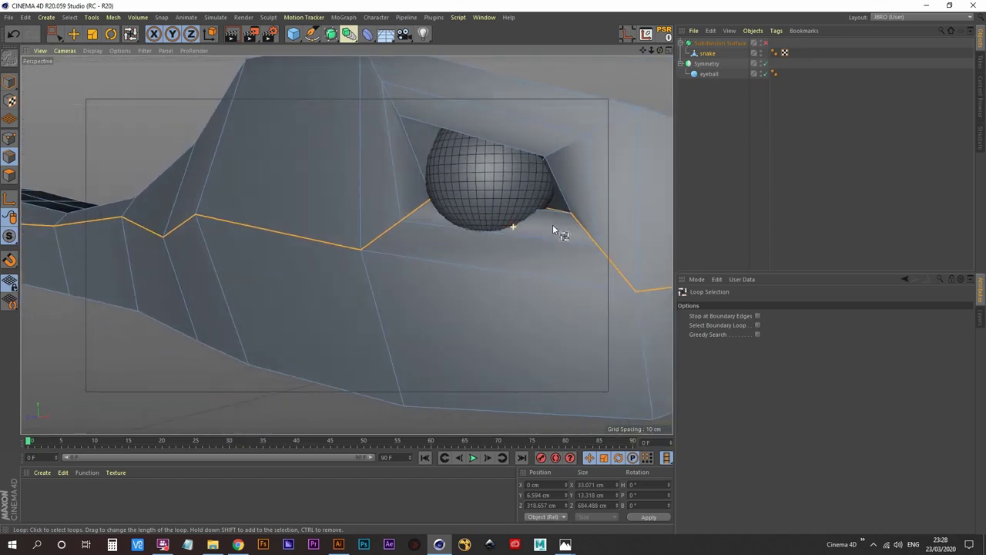
{"action": "left_click_drag", "start_coordinate": [433, 290], "coordinate": [310, 282], "text": "alt"}
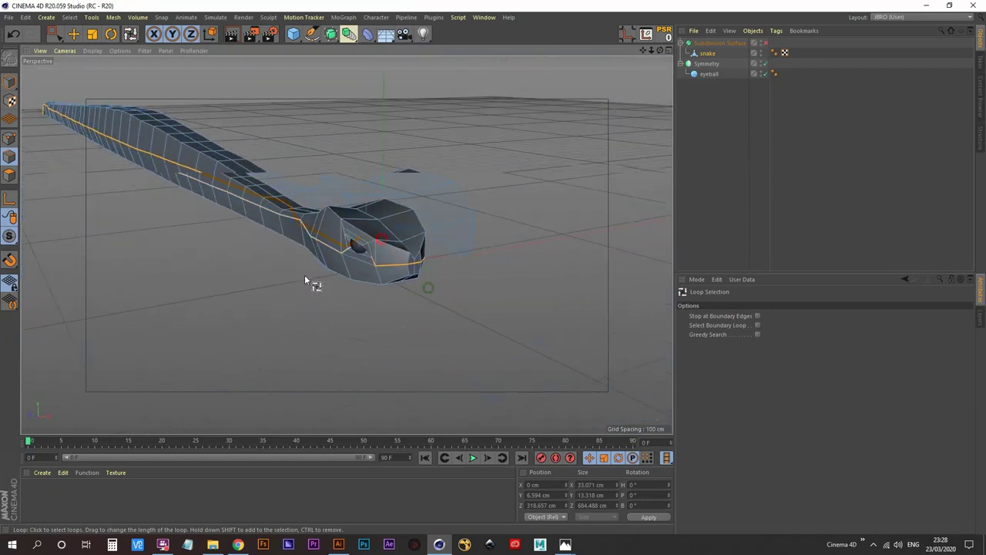
{"action": "scroll", "coordinate": [310, 283], "scroll_direction": "up", "scroll_amount": 5}
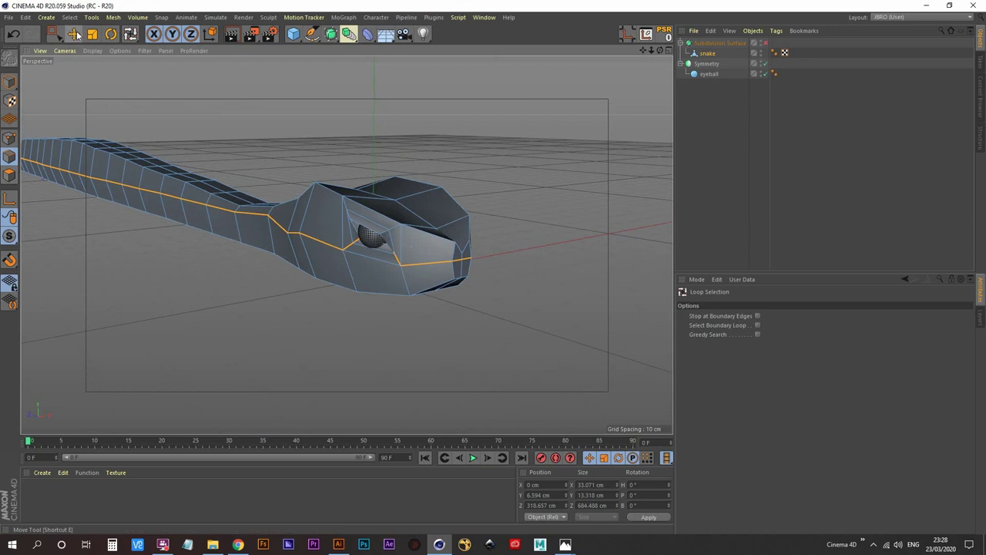
{"action": "key", "text": "t"}
{"action": "middle_click_drag", "start_coordinate": [175, 194], "coordinate": [183, 215], "text": "alt"}
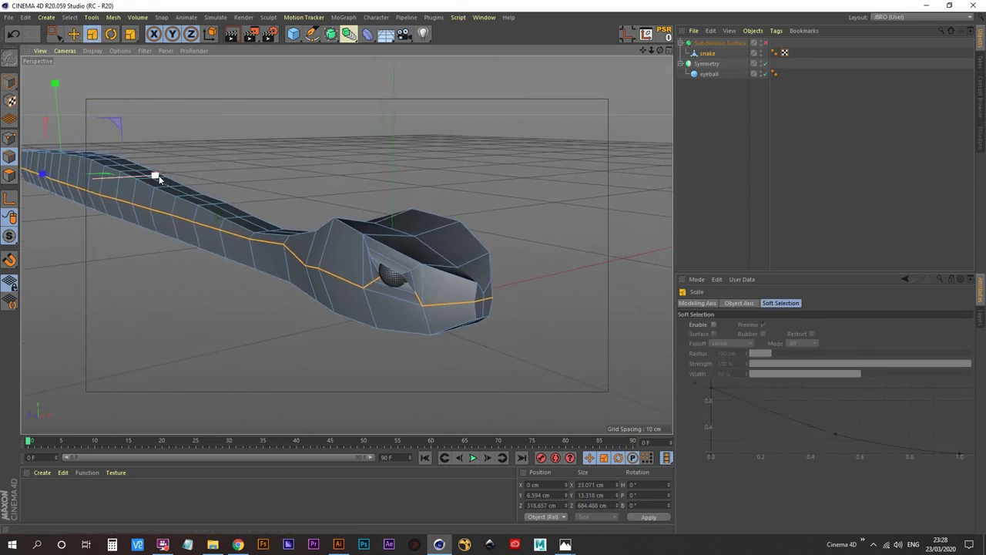
{"action": "left_click_drag", "start_coordinate": [154, 175], "coordinate": [190, 165]}
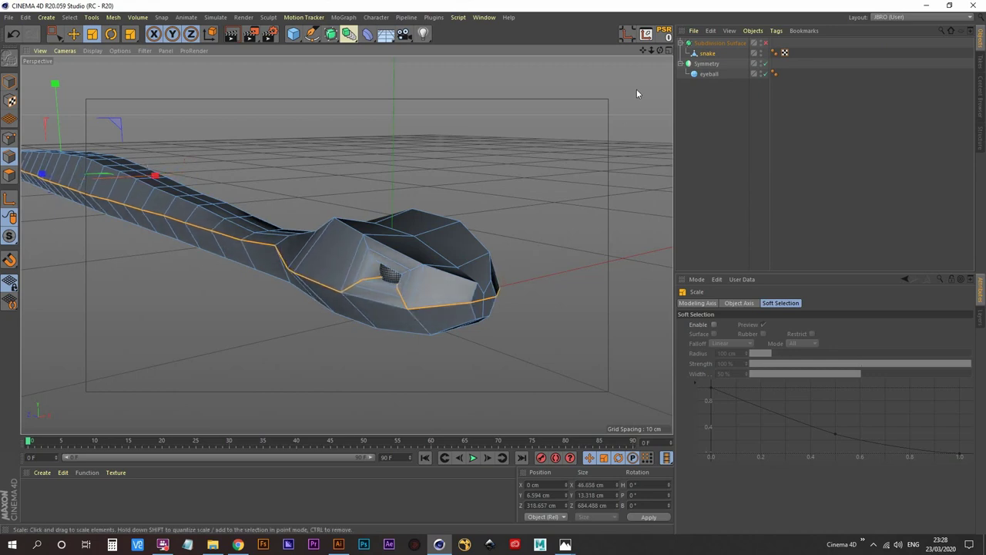
- Turn the Subdivision Surface back on and reduce the side edge loop's width to about 40.1 cm
{"action": "left_click", "coordinate": [765, 44]}
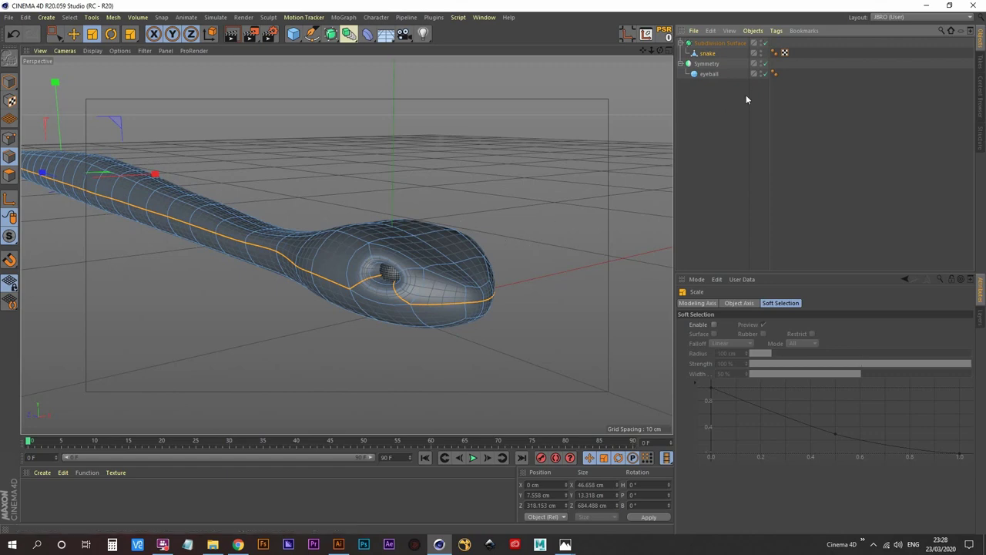
{"action": "left_click_drag", "start_coordinate": [517, 206], "coordinate": [388, 159], "text": "alt"}
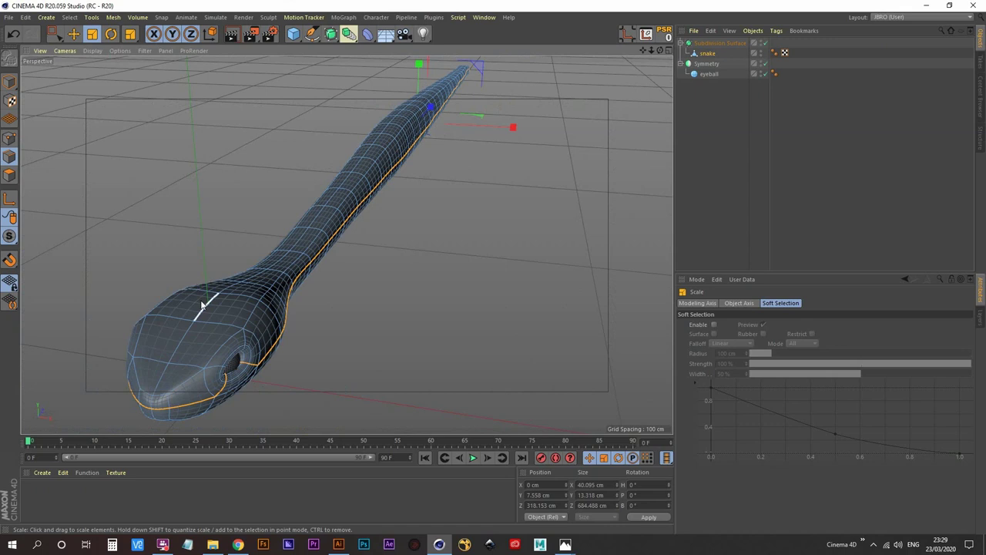
- Select the edge loop running along the middle of the snake's back and belly and reduce its height along Y to about 20.0 cm
{"action": "key", "text": "u"}
{"action": "key", "text": "l"}
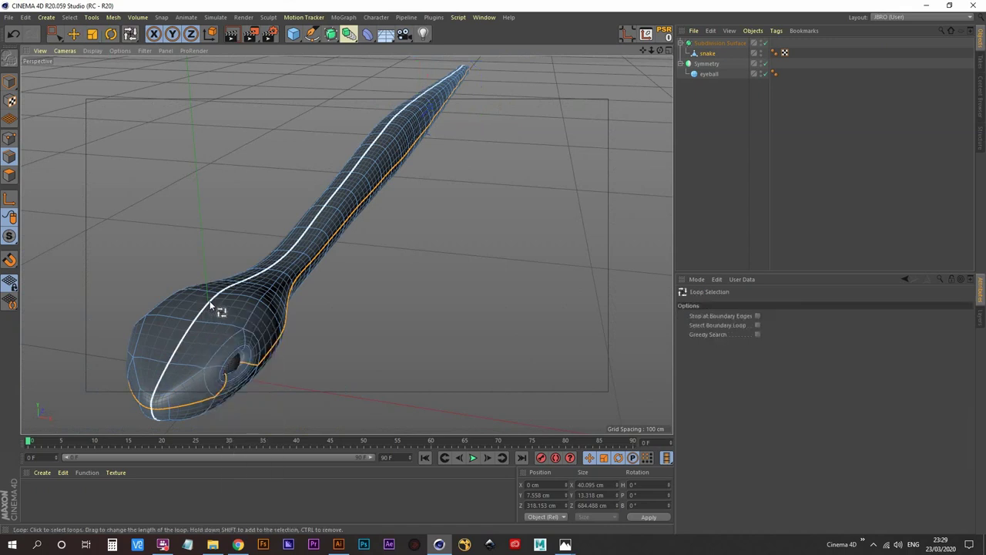
{"action": "left_click", "coordinate": [210, 303]}
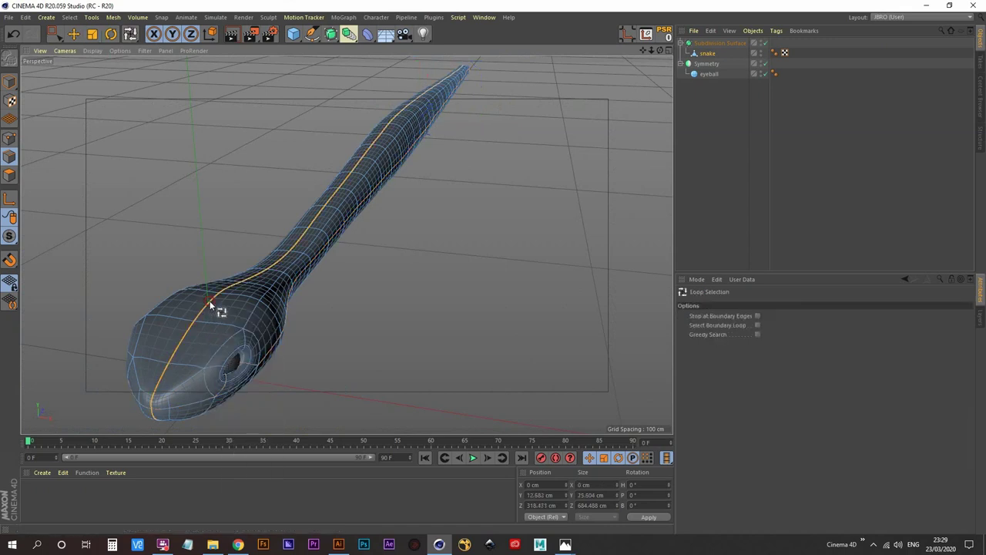
{"action": "left_click", "coordinate": [92, 34]}
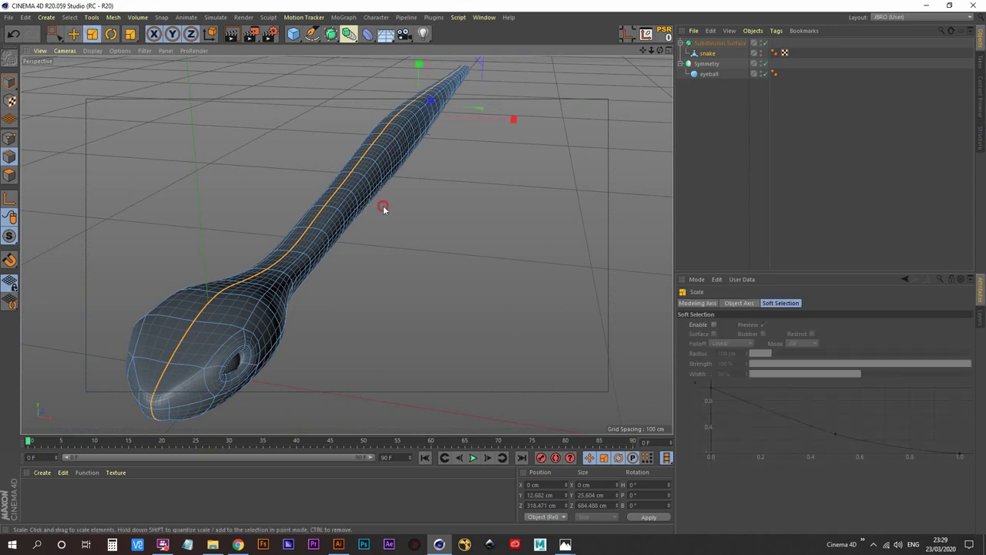
{"action": "left_click_drag", "start_coordinate": [383, 205], "coordinate": [317, 164], "text": "alt"}
{"action": "middle_click_drag", "start_coordinate": [317, 165], "coordinate": [327, 204], "text": "alt"}
{"action": "left_click_drag", "start_coordinate": [328, 194], "coordinate": [303, 209], "text": "alt"}
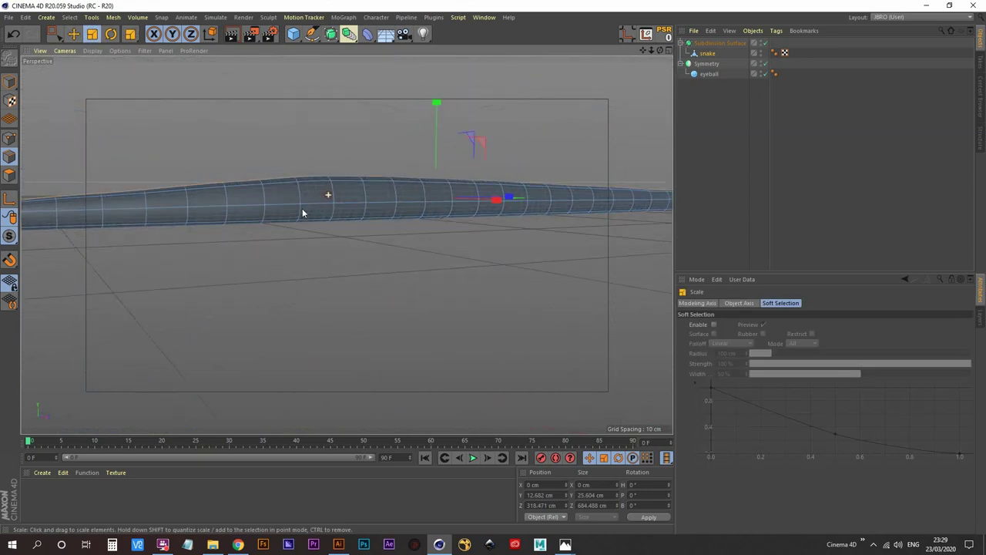
{"action": "left_click_drag", "start_coordinate": [437, 102], "coordinate": [440, 132]}
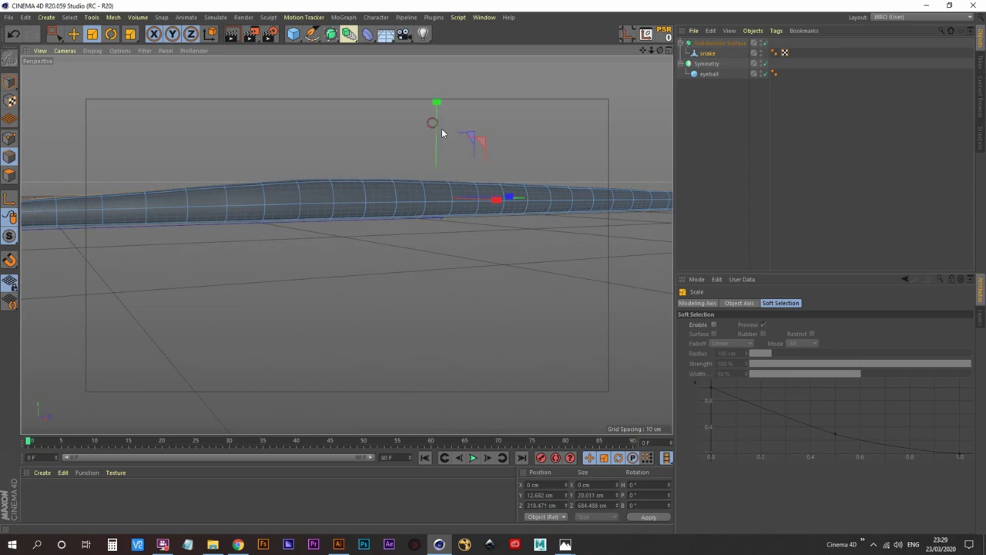
- Return to model mode and examine the snake's whole body and the front of its head from several angles
{"action": "left_click", "coordinate": [694, 110]}
{"action": "left_click", "coordinate": [703, 55]}
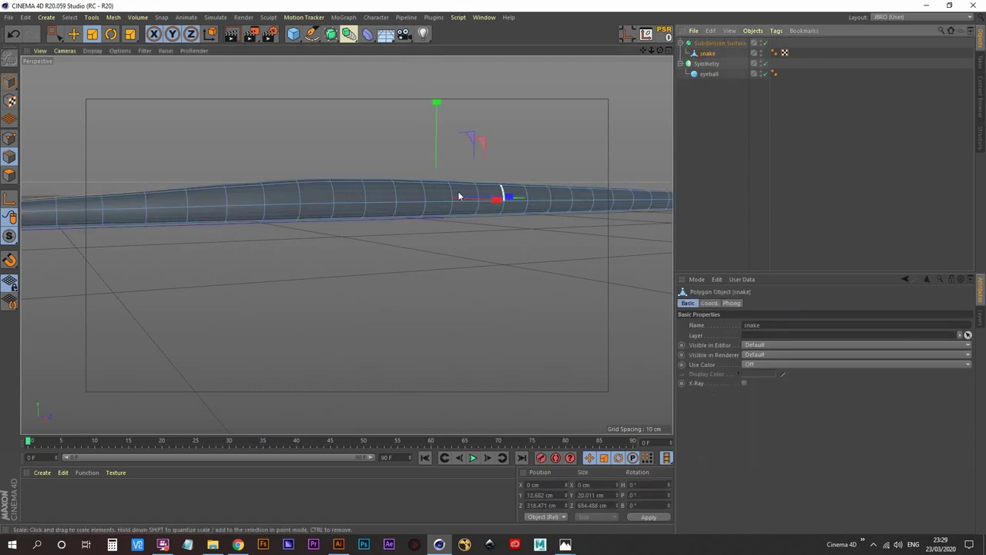
{"action": "left_click", "coordinate": [9, 81]}
{"action": "scroll", "coordinate": [308, 208], "scroll_direction": "down", "scroll_amount": 5}
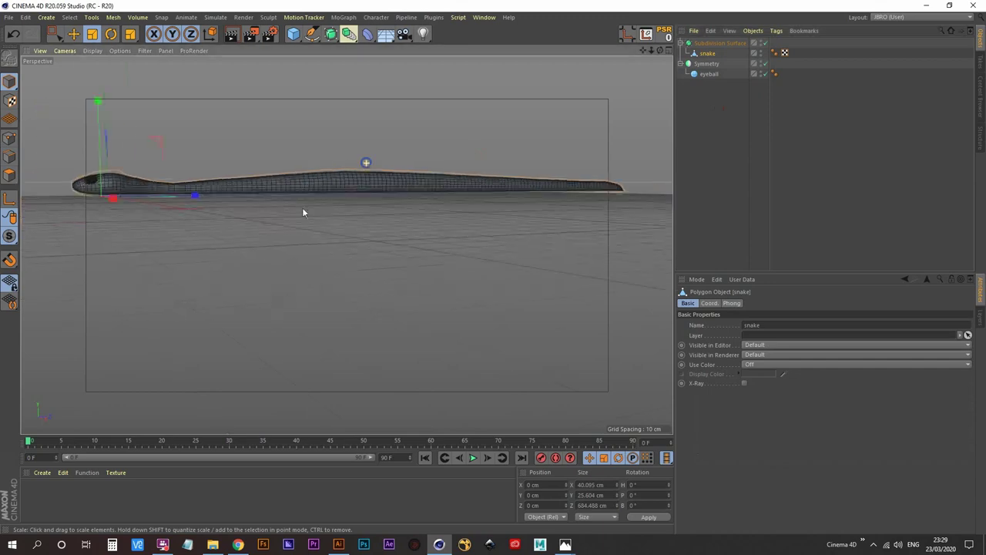
{"action": "left_click_drag", "start_coordinate": [317, 232], "coordinate": [438, 273], "text": "alt"}
{"action": "middle_click_drag", "start_coordinate": [438, 272], "coordinate": [502, 262], "text": "alt"}
{"action": "left_click_drag", "start_coordinate": [501, 262], "coordinate": [548, 280], "text": "alt"}
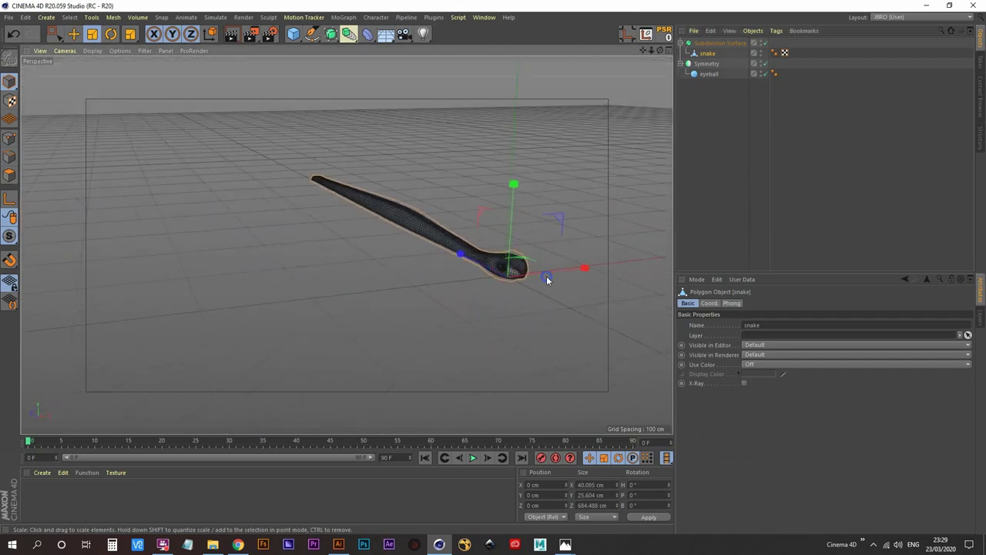
{"action": "right_click_drag", "start_coordinate": [548, 280], "coordinate": [569, 233], "text": "alt"}
{"action": "left_click_drag", "start_coordinate": [469, 247], "coordinate": [493, 229], "text": "alt"}
{"action": "right_click_drag", "start_coordinate": [493, 229], "coordinate": [415, 245], "text": "alt"}
{"action": "left_click_drag", "start_coordinate": [415, 246], "coordinate": [377, 236], "text": "alt"}
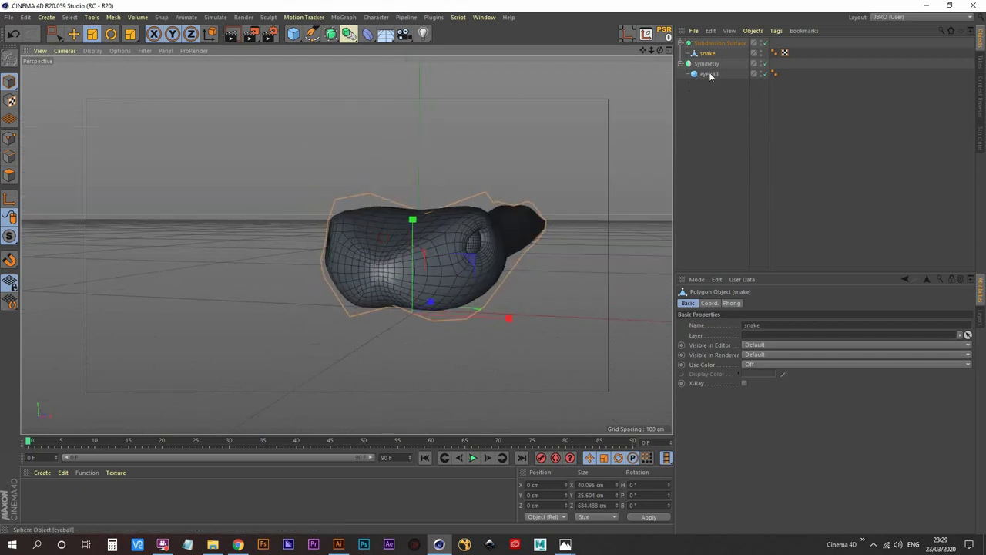
- Move the eyeball outward and slightly down in its socket to about X 11.56 cm and Y 13.18 cm
{"action": "left_click", "coordinate": [715, 73]}
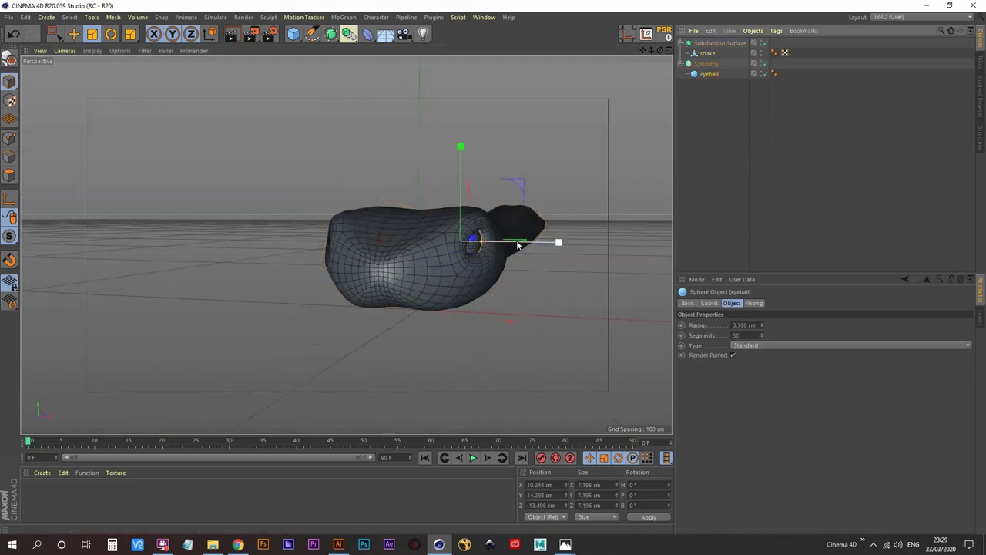
{"action": "left_click_drag", "start_coordinate": [489, 189], "coordinate": [397, 213], "text": "alt"}
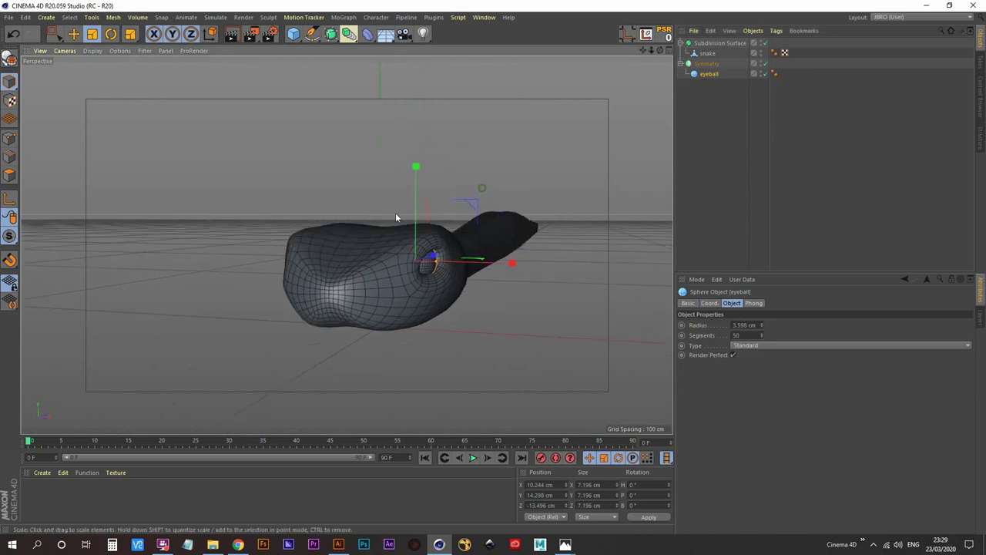
{"action": "left_click", "coordinate": [74, 34]}
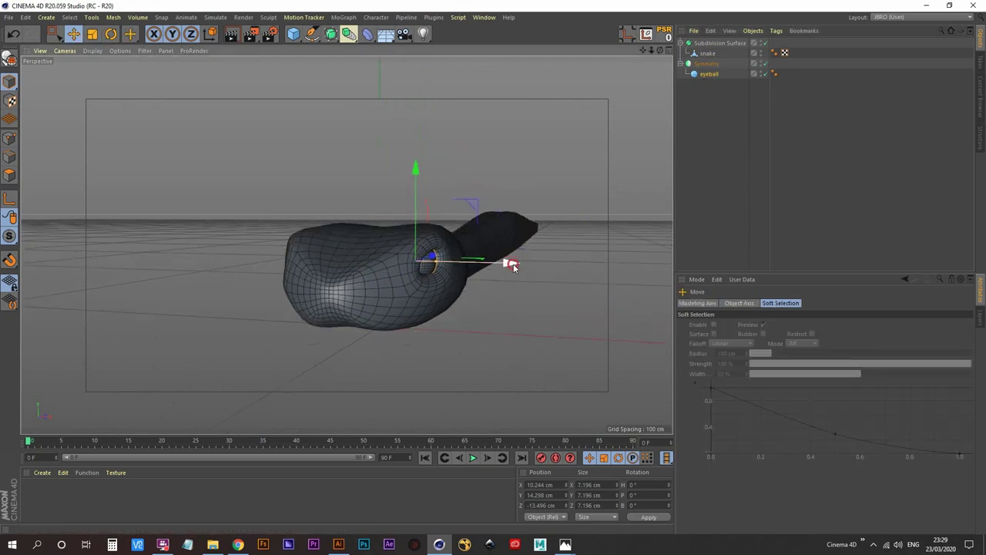
{"action": "left_click_drag", "start_coordinate": [509, 262], "coordinate": [517, 266]}
{"action": "scroll", "coordinate": [417, 214], "scroll_direction": "up", "scroll_amount": 10}
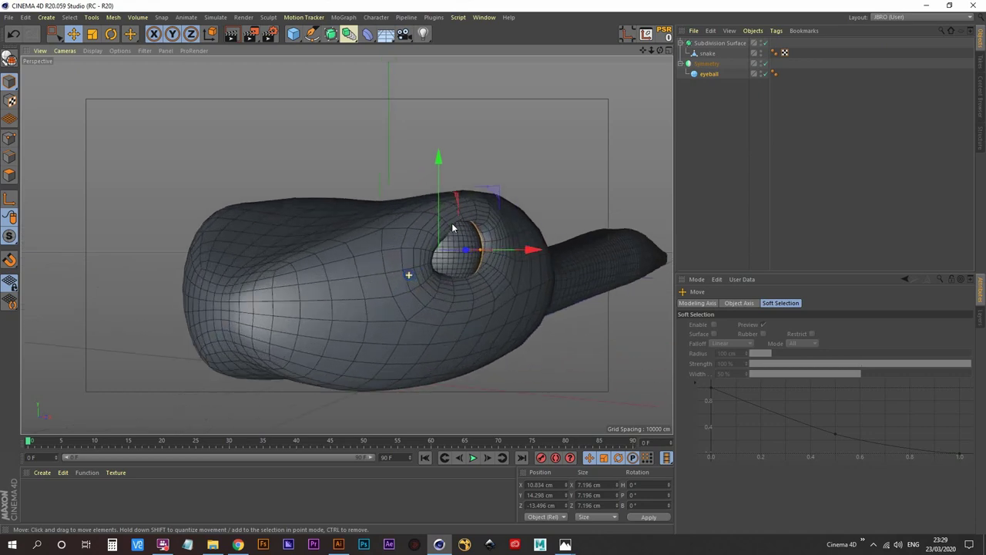
{"action": "left_click_drag", "start_coordinate": [490, 239], "coordinate": [502, 242]}
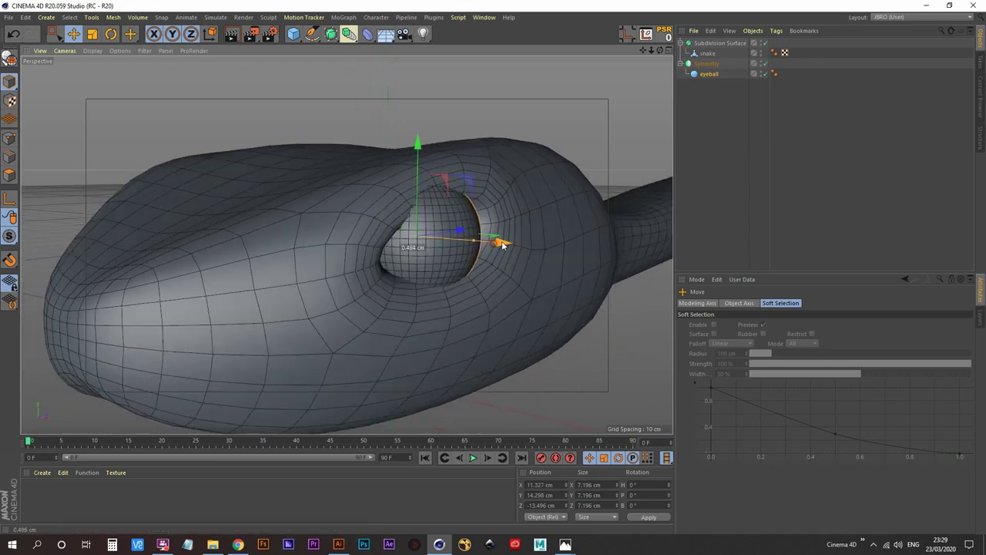
{"action": "left_click_drag", "start_coordinate": [416, 142], "coordinate": [414, 163]}
{"action": "left_click_drag", "start_coordinate": [500, 264], "coordinate": [508, 265]}
{"action": "mouse_move", "coordinate": [430, 270]}
{"action": "left_mouse_down", "text": "alt"}
{"action": "mouse_move", "coordinate": [360, 262]}
{"action": "mouse_move", "coordinate": [437, 279]}
{"action": "mouse_move", "coordinate": [377, 295]}
{"action": "mouse_move", "coordinate": [407, 250]}
{"action": "mouse_move", "coordinate": [437, 292]}
{"action": "left_mouse_up", "text": "alt"}
{"action": "scroll", "coordinate": [434, 285], "scroll_direction": "down", "scroll_amount": 5}
{"action": "scroll", "coordinate": [413, 269], "scroll_direction": "down", "scroll_amount": 3}
{"action": "middle_click_drag", "start_coordinate": [346, 245], "coordinate": [449, 337], "text": "alt"}
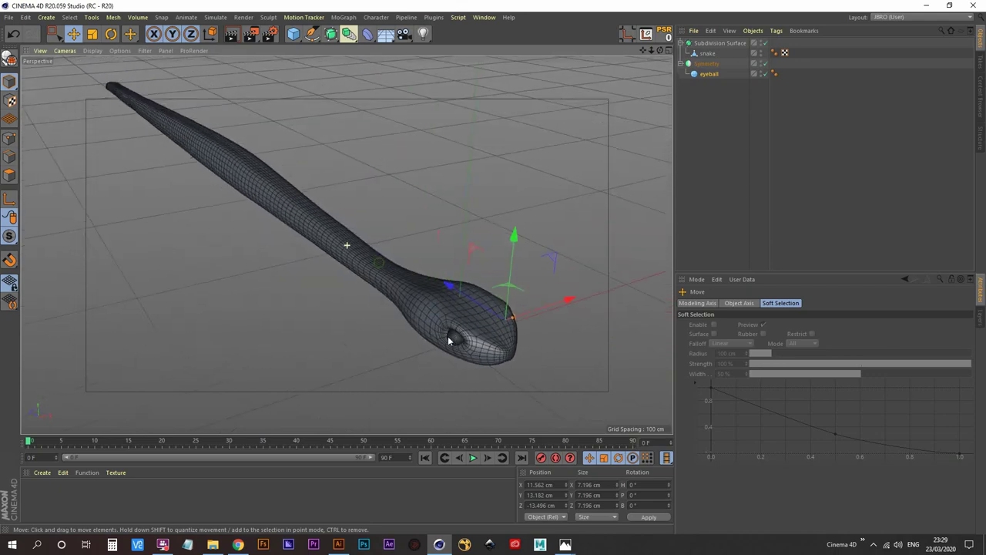
{"action": "left_click_drag", "start_coordinate": [449, 337], "coordinate": [216, 231], "text": "alt"}
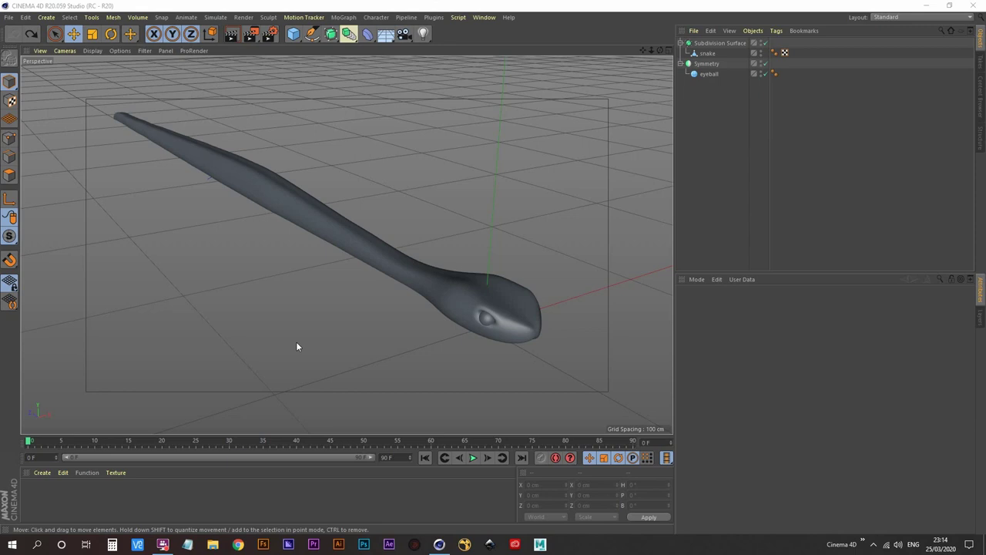
- Create a new material and load the Tiles surface shader as its color texture
{"action": "double_click", "coordinate": [43, 500]}
{"action": "double_click", "coordinate": [28, 490]}
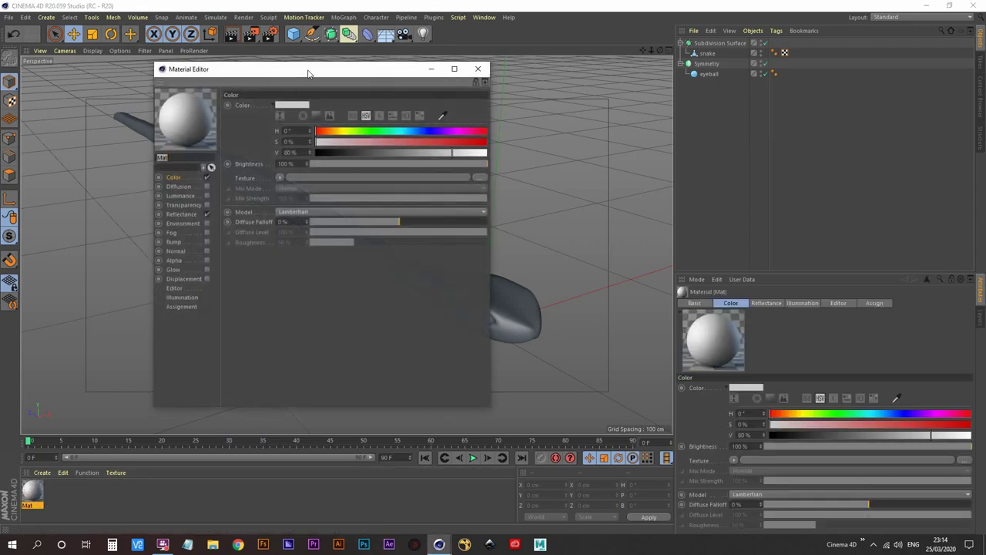
{"action": "left_click_drag", "start_coordinate": [308, 71], "coordinate": [575, 85]}
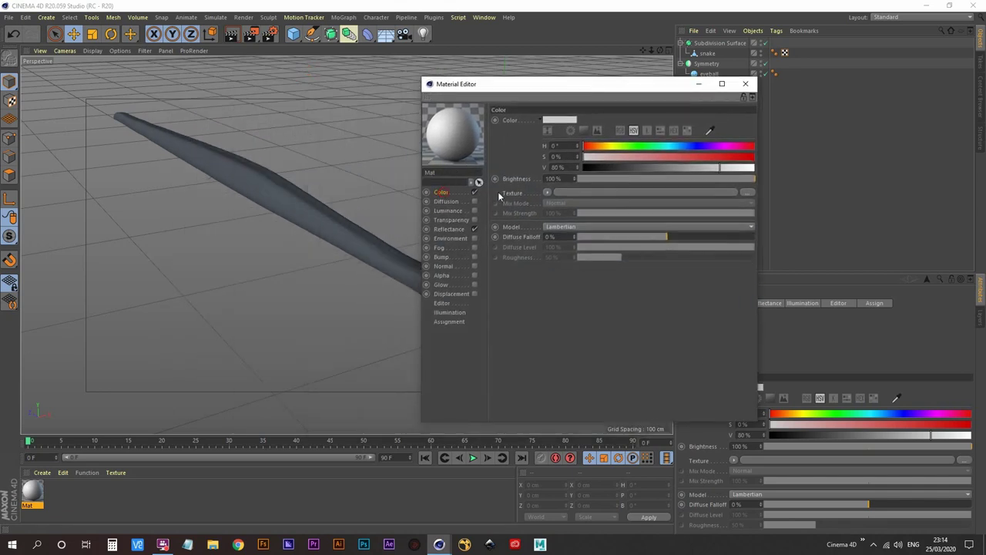
{"action": "left_click", "coordinate": [548, 194]}
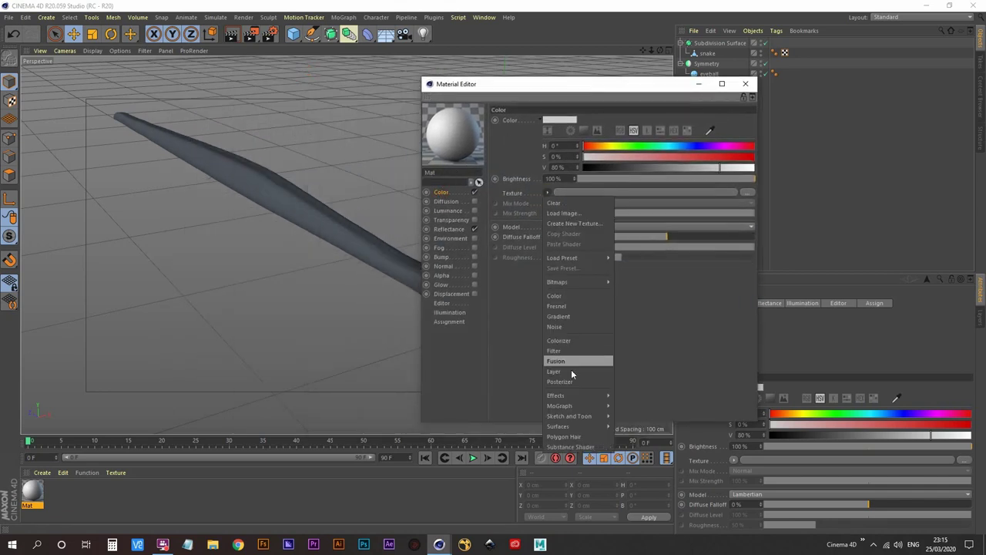
{"action": "mouse_move", "coordinate": [572, 427]}
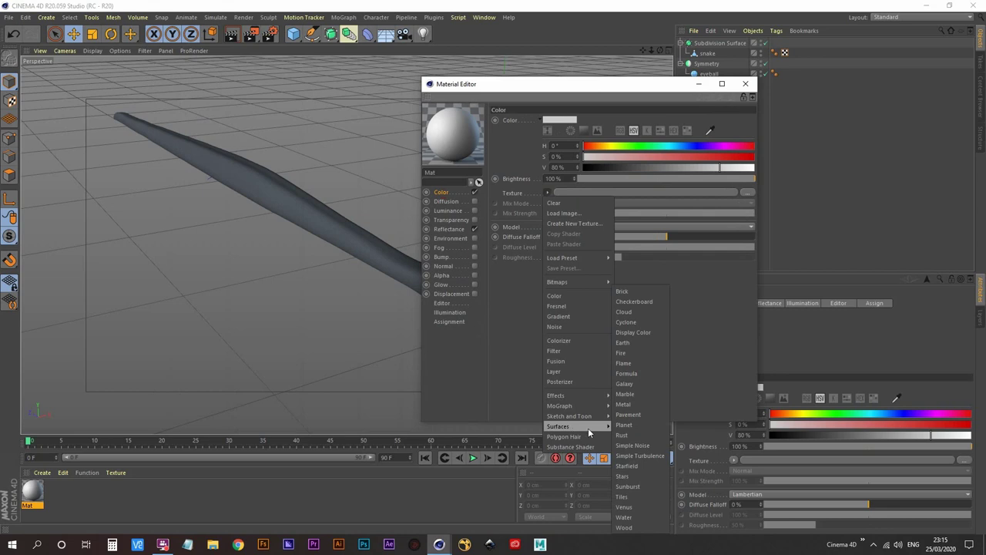
{"action": "left_click", "coordinate": [633, 500]}
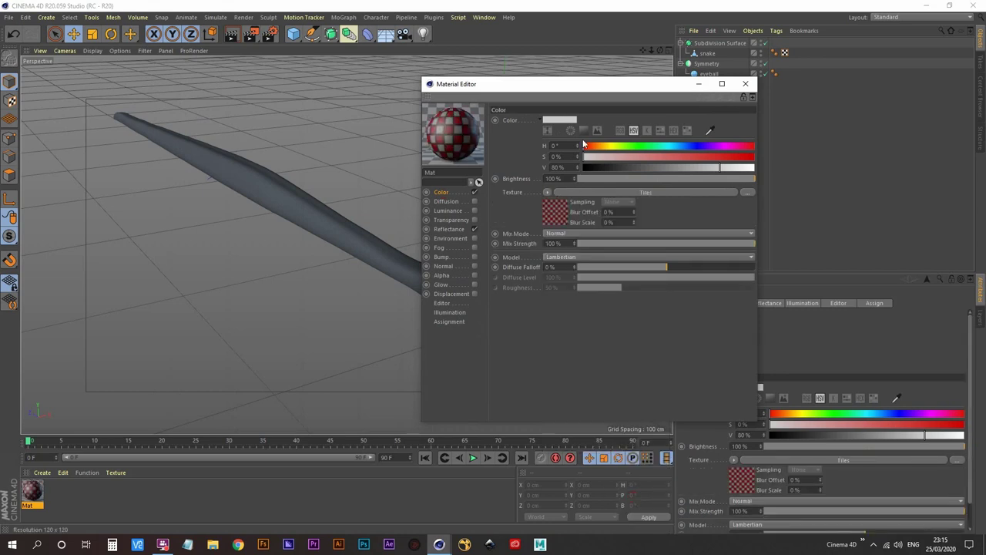
{"action": "left_click", "coordinate": [746, 85]}
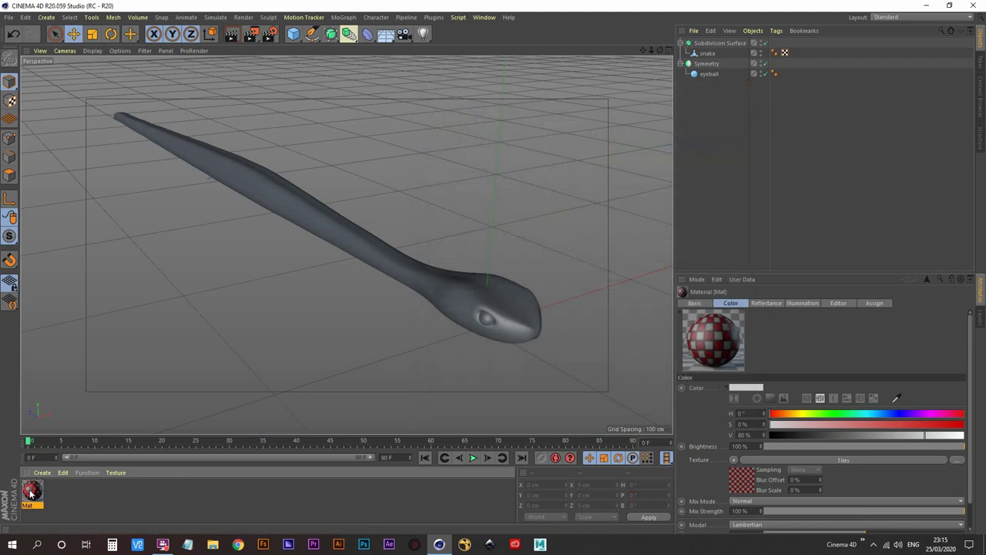
- Apply the tiled material to the snake object and set its texture projection to Flat
{"action": "left_click_drag", "start_coordinate": [710, 57], "coordinate": [709, 57]}
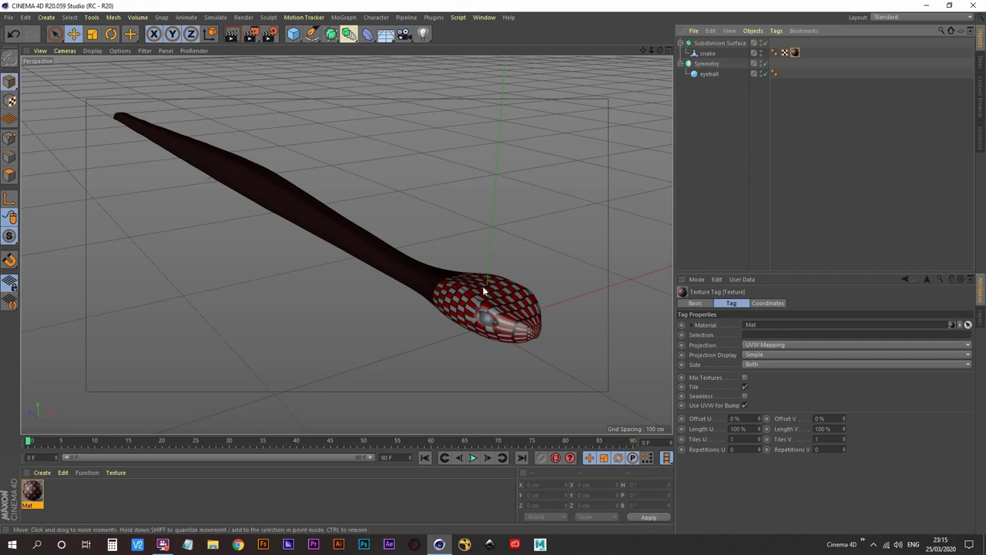
{"action": "left_click", "coordinate": [760, 346]}
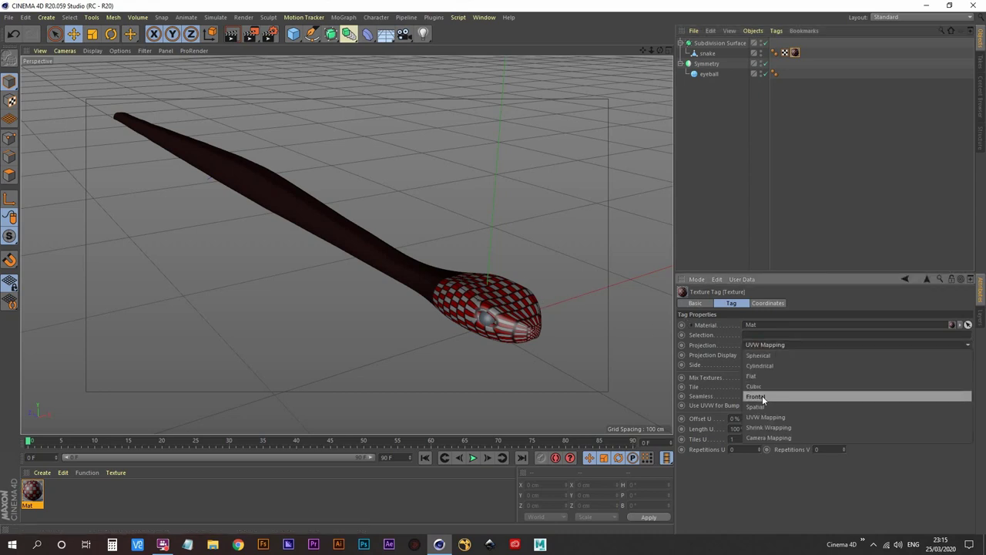
{"action": "left_click", "coordinate": [760, 377]}
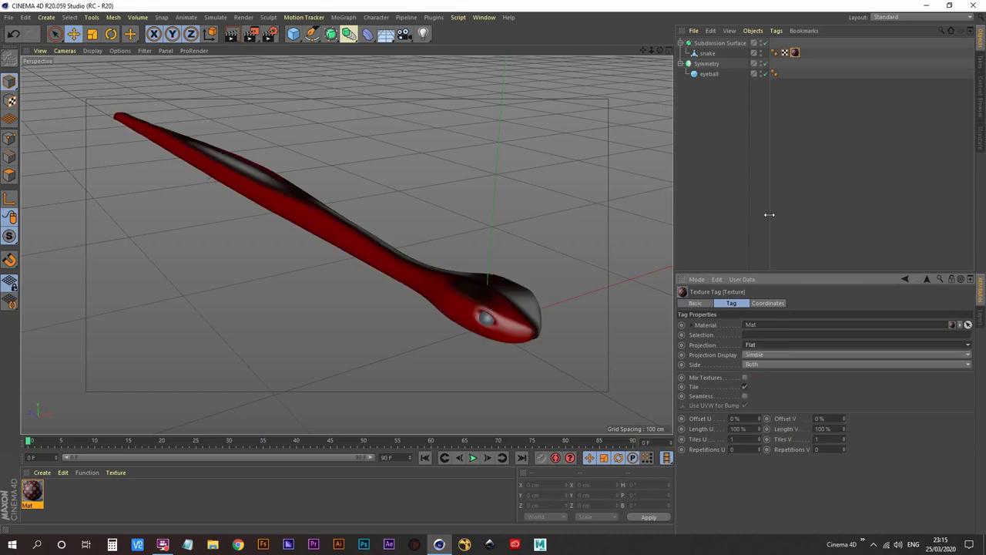
- In texture mode, rotate the snake's flat texture projection to P -90° and B 90°
{"action": "left_click", "coordinate": [11, 101]}
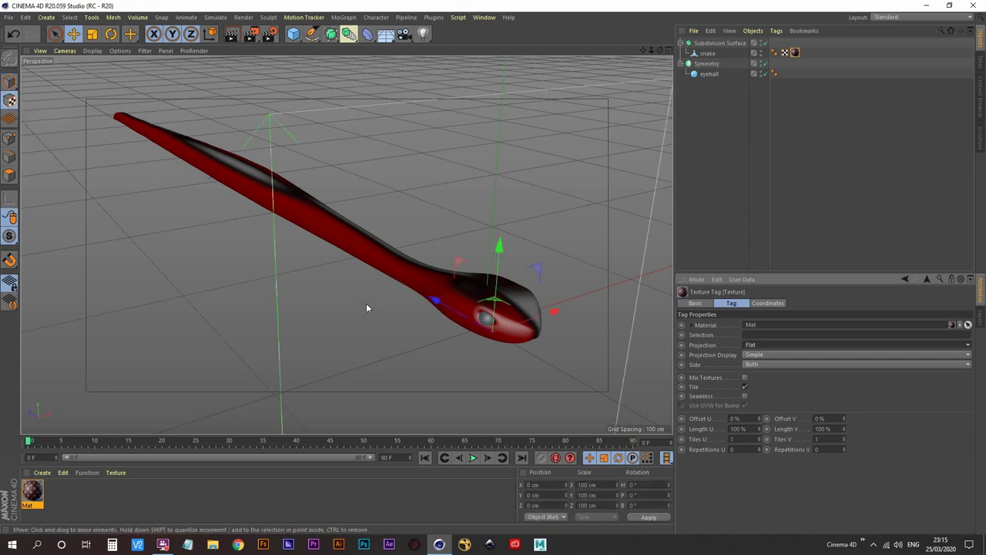
{"action": "key", "text": "r"}
{"action": "left_click_drag", "start_coordinate": [499, 360], "coordinate": [516, 275]}
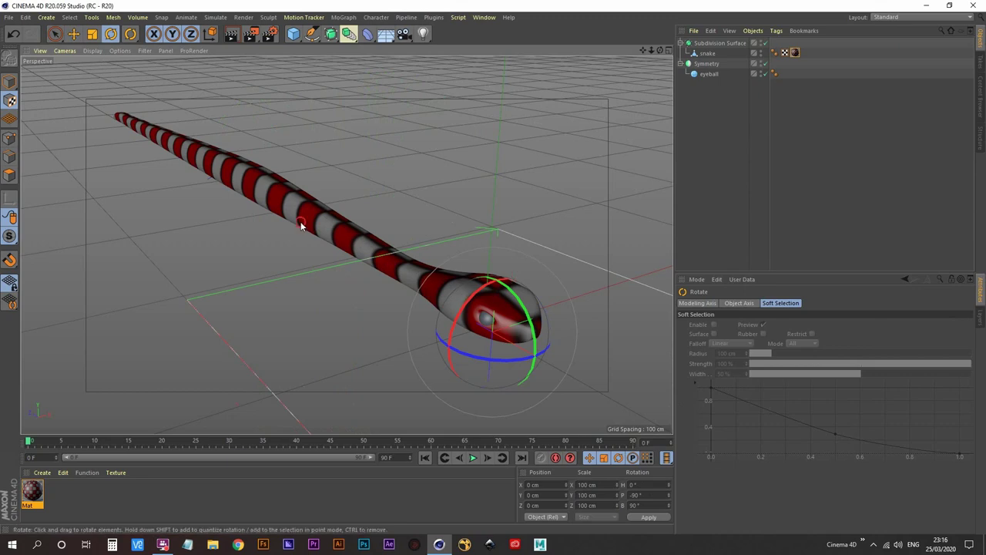
{"action": "left_click_drag", "start_coordinate": [299, 221], "coordinate": [368, 276], "text": "alt"}
{"action": "left_click", "coordinate": [696, 125]}
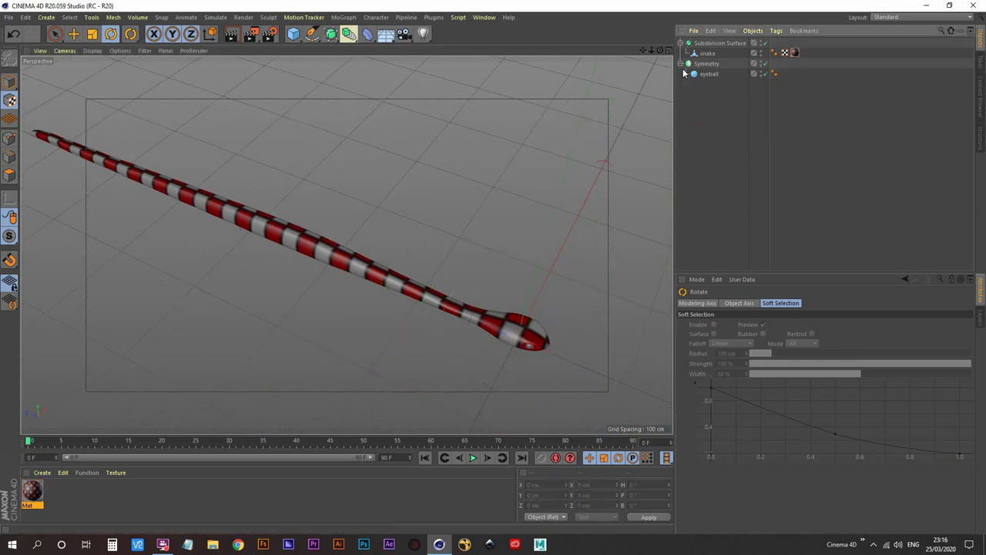
- Try to slide the snake object along its length in model mode, and undo the move
{"action": "left_click", "coordinate": [709, 53]}
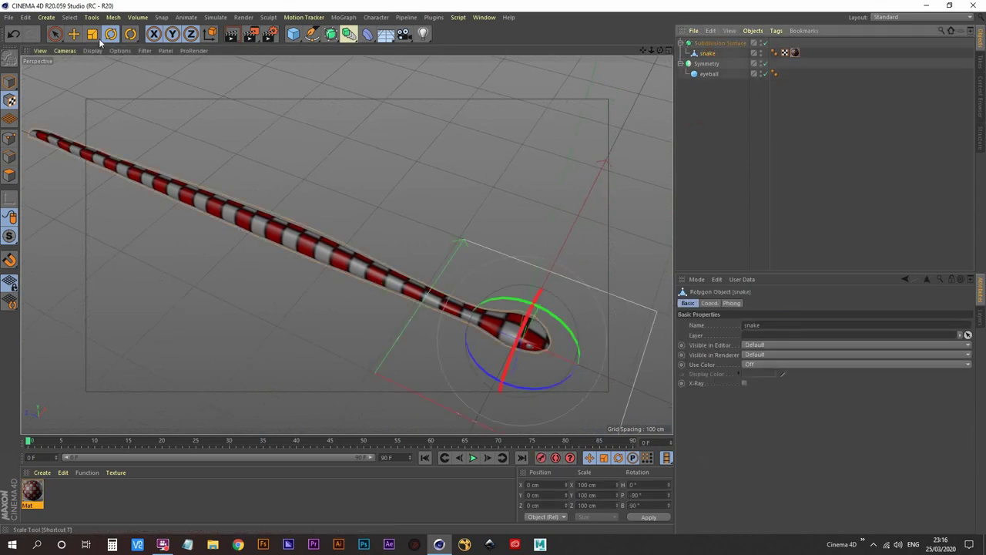
{"action": "left_click", "coordinate": [74, 33]}
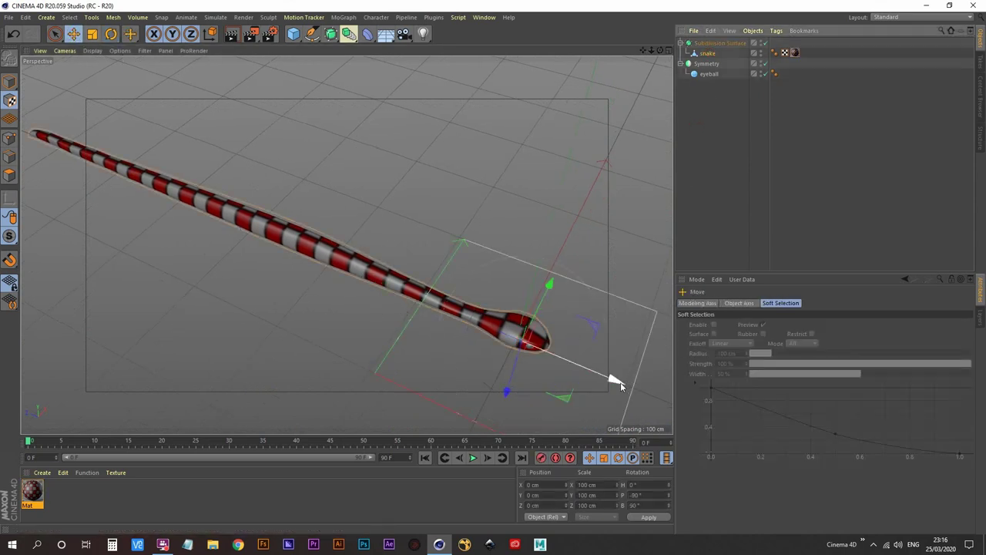
{"action": "left_click", "coordinate": [4, 87]}
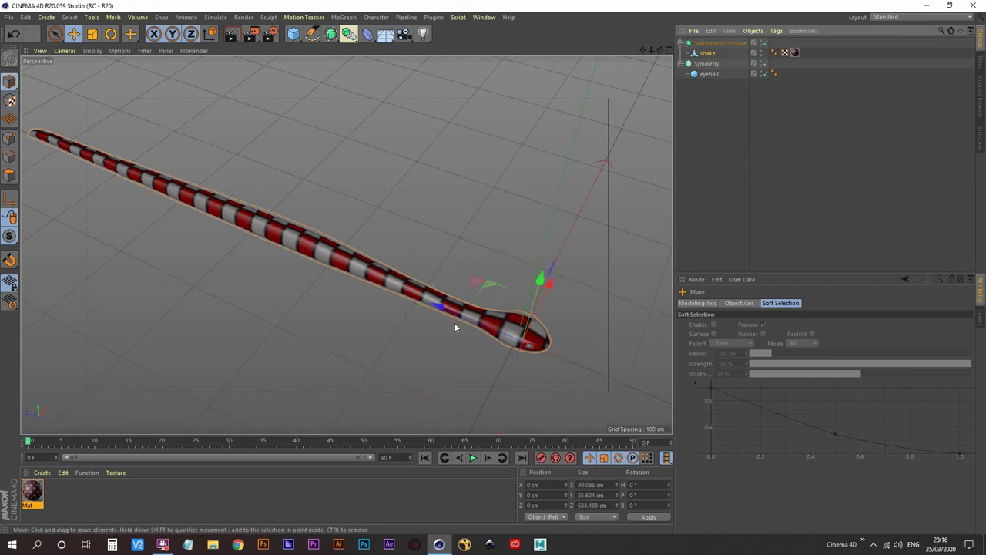
{"action": "left_click_drag", "start_coordinate": [433, 302], "coordinate": [545, 323]}
{"action": "key", "text": "ctrl+z"}
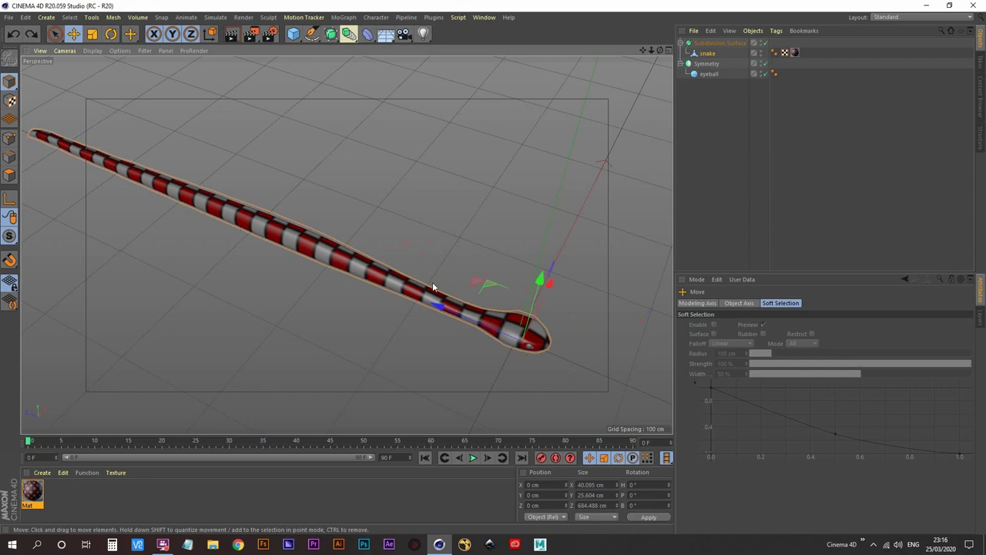
- Add a Spline Wrap deformer to the scene
{"action": "left_click_drag", "start_coordinate": [337, 265], "coordinate": [467, 298], "text": "alt"}
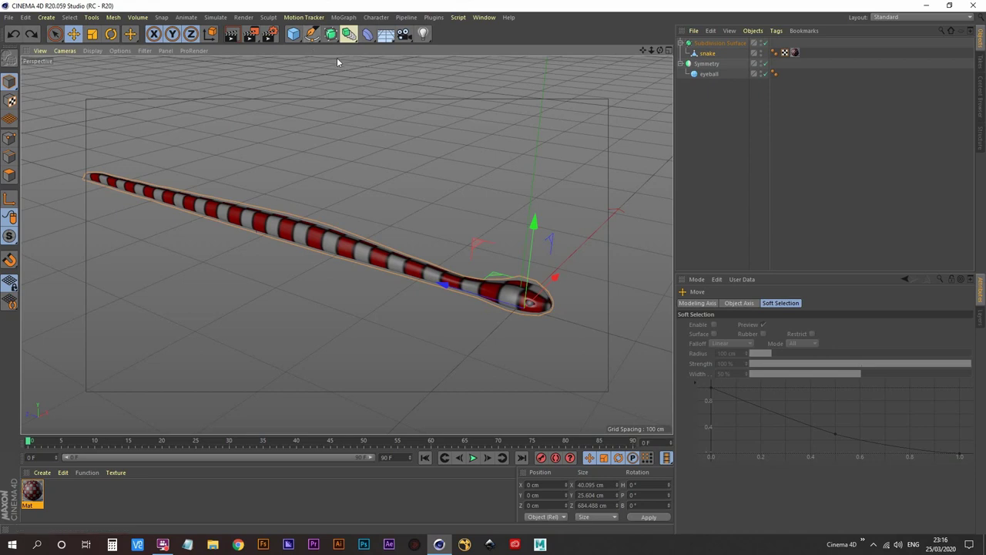
{"action": "left_click", "coordinate": [369, 34]}
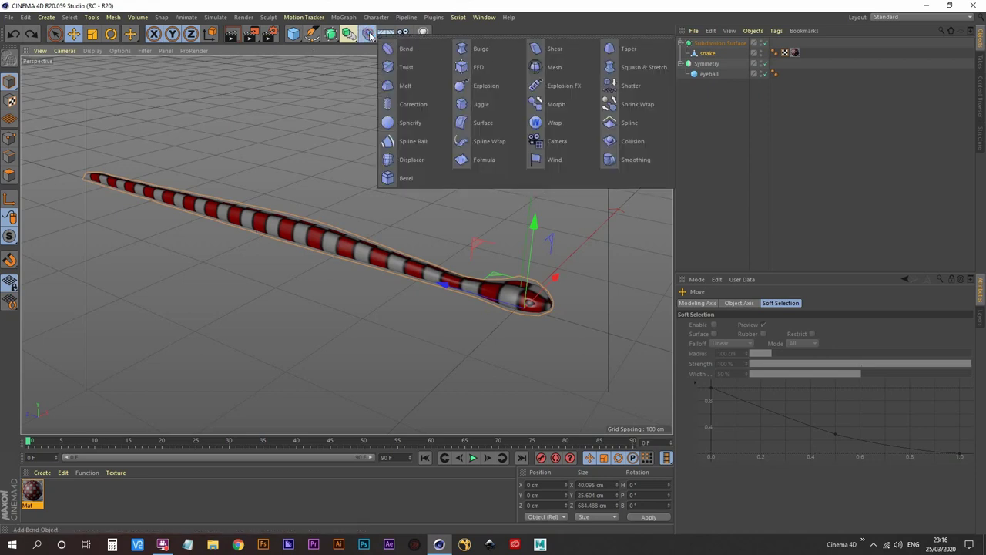
{"action": "left_click", "coordinate": [489, 146]}
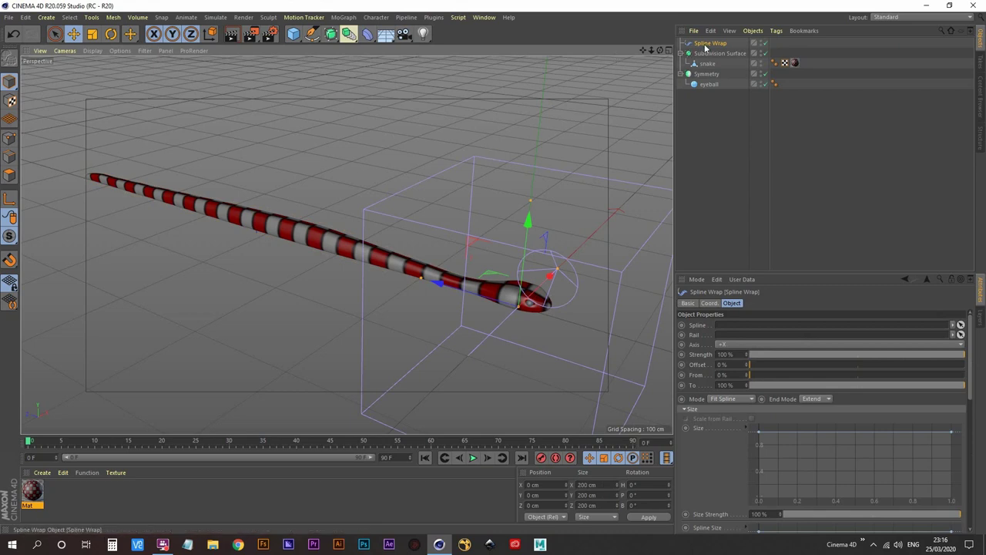
- Move the Spline Wrap to the end of the object hierarchy and copy example_spline from the Untitled 3 project into the snake_model scene
{"action": "left_click_drag", "start_coordinate": [709, 43], "coordinate": [717, 156]}
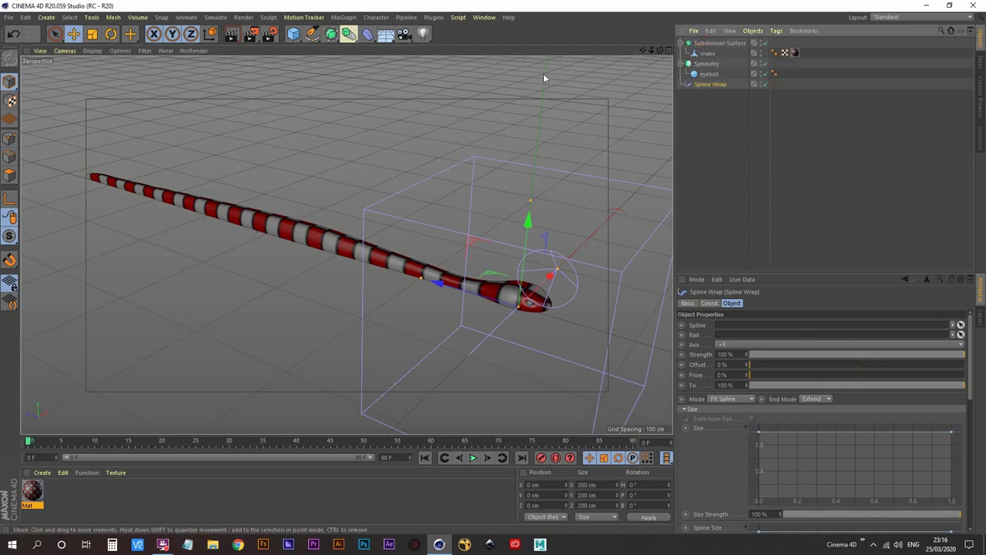
{"action": "left_click", "coordinate": [484, 17]}
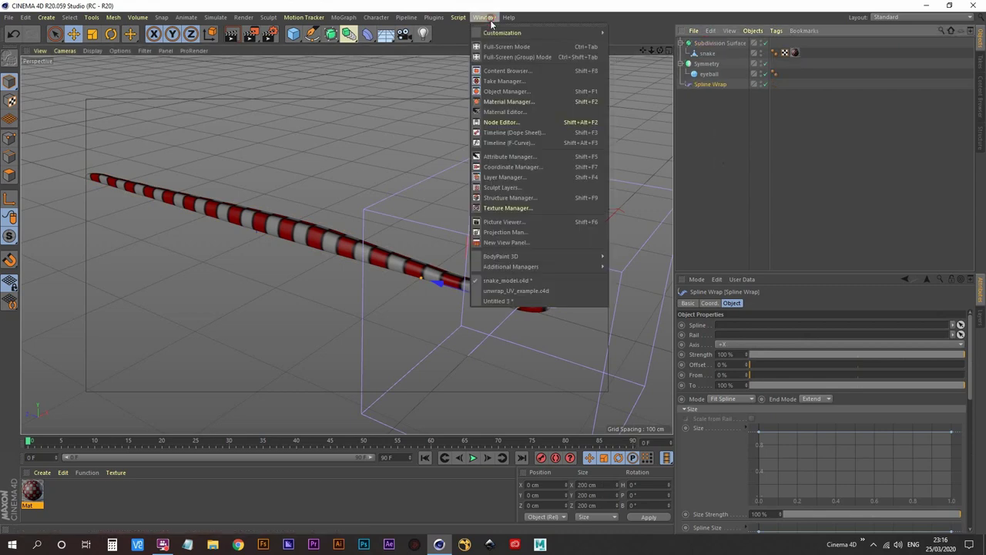
{"action": "left_click", "coordinate": [506, 301]}
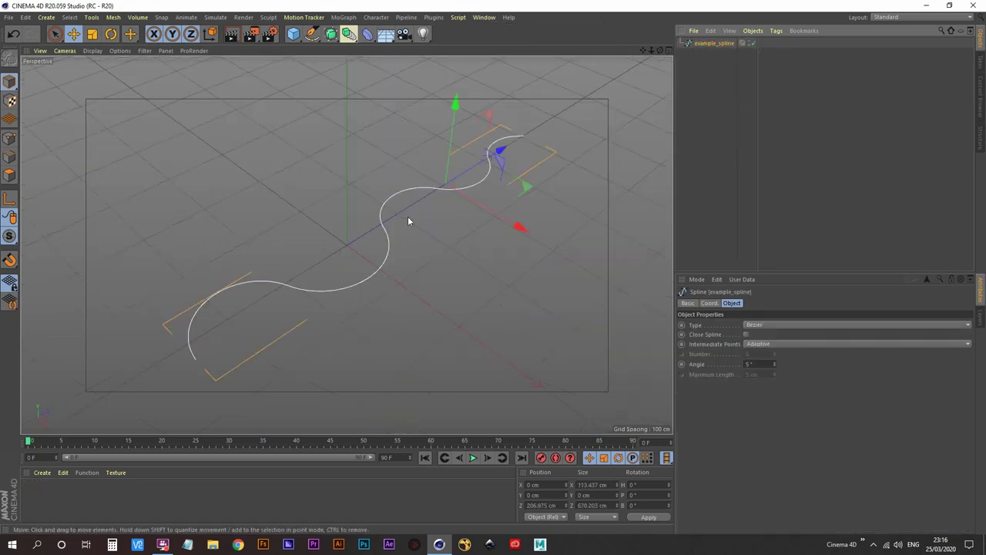
{"action": "key", "text": "v"}
{"action": "mouse_move", "coordinate": [408, 239]}
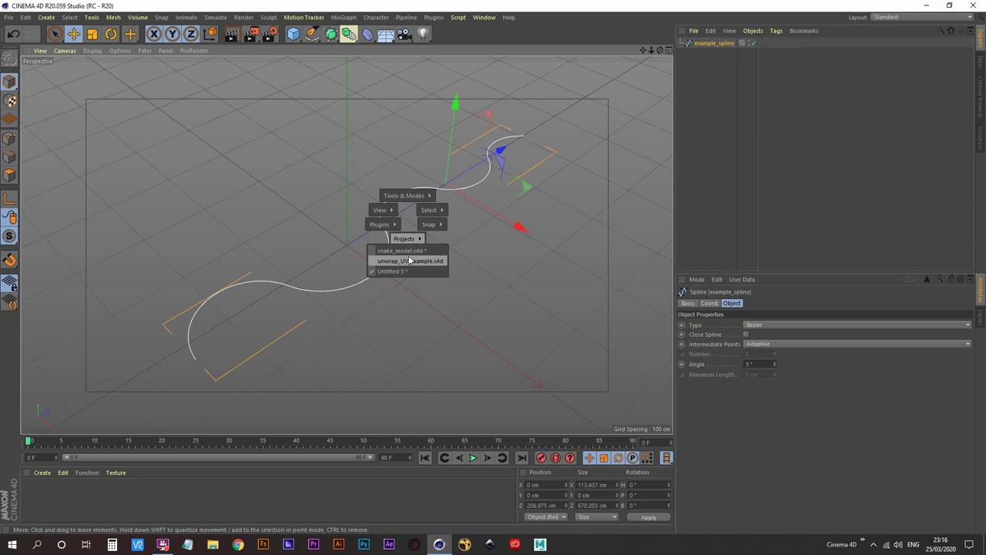
{"action": "left_click", "coordinate": [410, 261]}
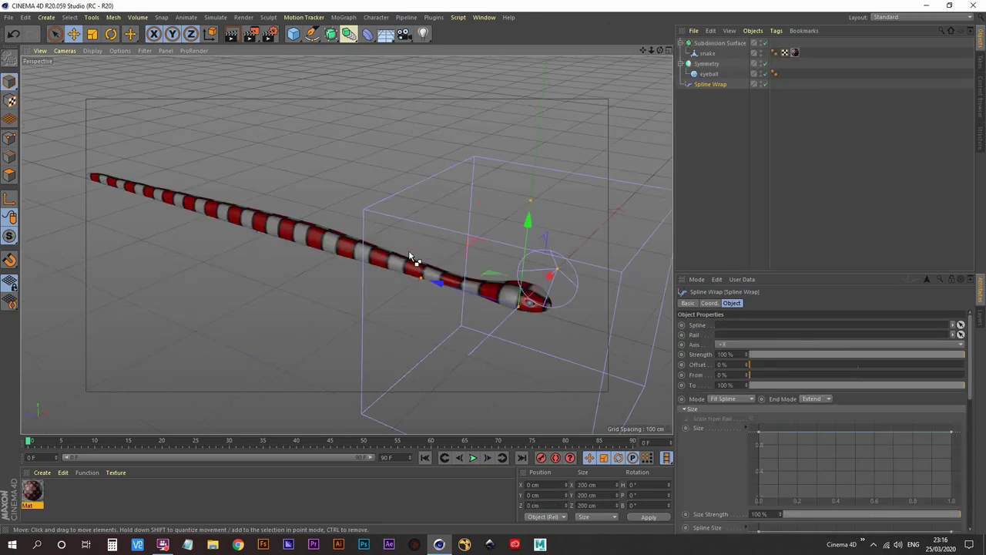
{"action": "key", "text": "ctrl+v"}
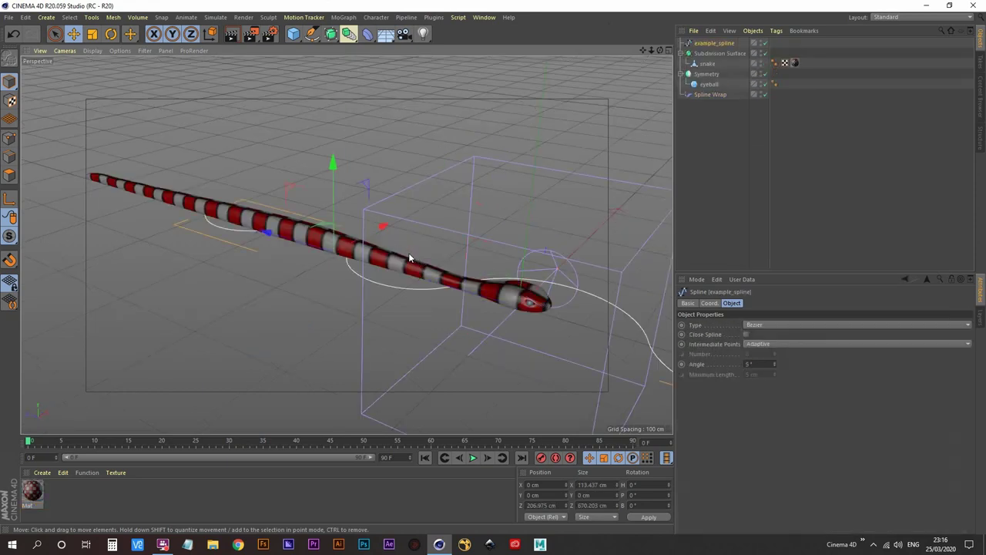
- Make the Spline Wrap a child of the snake object and assign example_spline as its spline
{"action": "left_click", "coordinate": [708, 95]}
{"action": "left_click_drag", "start_coordinate": [707, 95], "coordinate": [710, 66]}
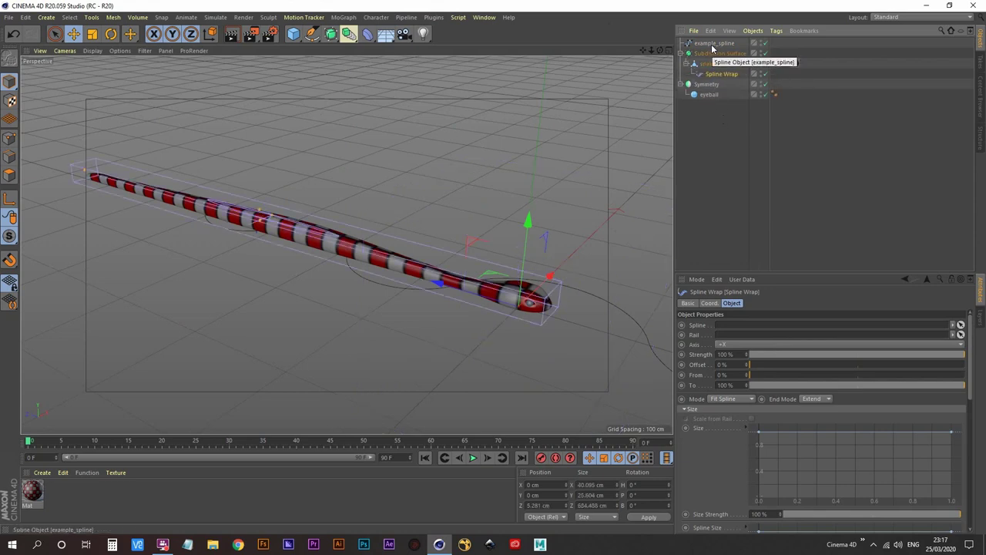
{"action": "left_click_drag", "start_coordinate": [713, 43], "coordinate": [726, 328]}
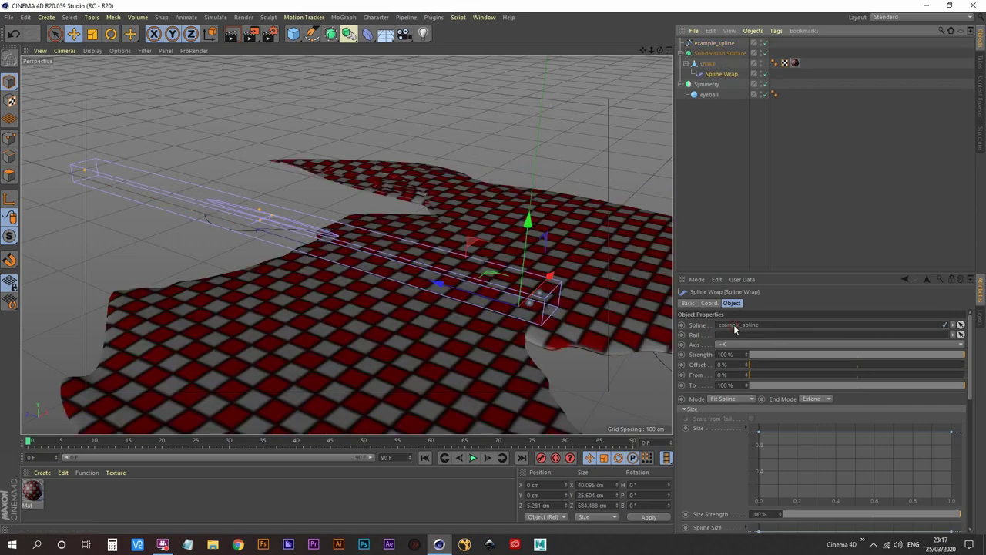
- Set the Spline Wrap mode to Keep Length and its axis to -Z
{"action": "right_click_drag", "start_coordinate": [538, 286], "coordinate": [497, 283], "text": "alt"}
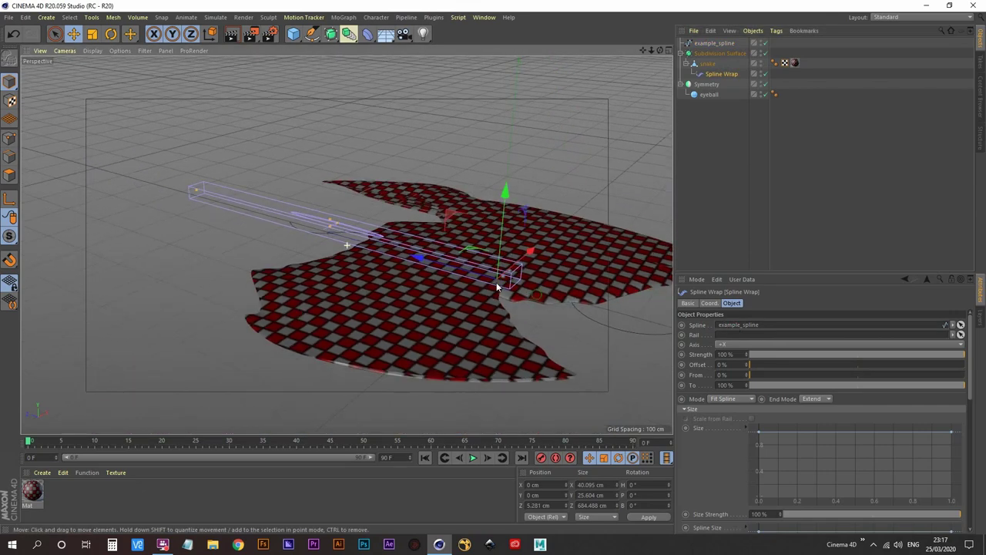
{"action": "middle_click_drag", "start_coordinate": [496, 282], "coordinate": [393, 265], "text": "alt"}
{"action": "left_click_drag", "start_coordinate": [394, 266], "coordinate": [446, 226], "text": "alt"}
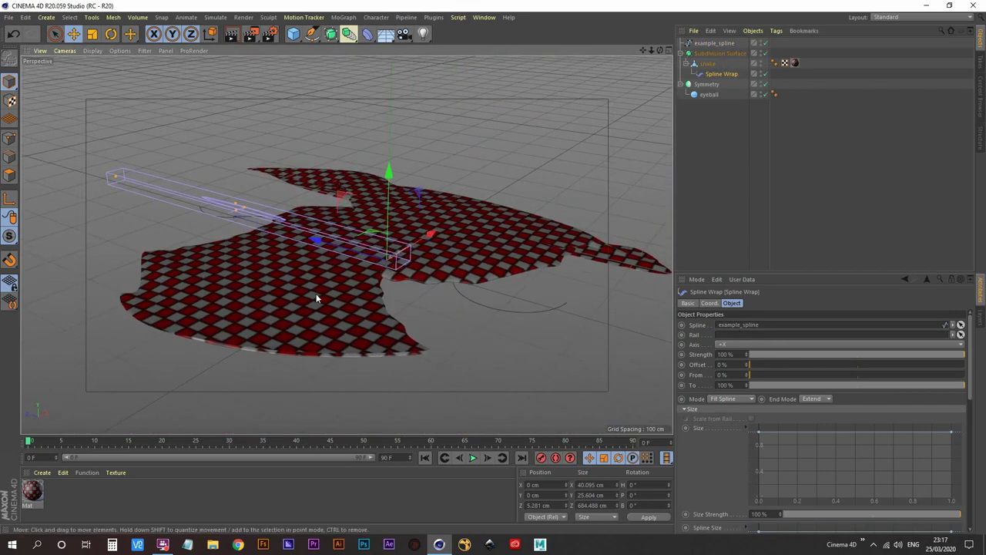
{"action": "left_click", "coordinate": [731, 401]}
{"action": "left_click", "coordinate": [729, 411]}
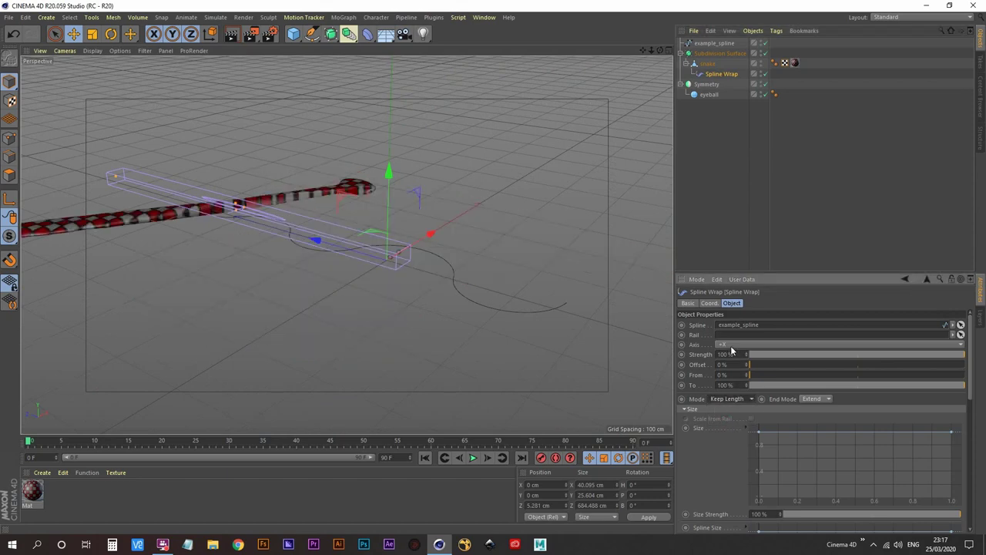
{"action": "left_click", "coordinate": [731, 346]}
{"action": "left_click", "coordinate": [731, 403]}
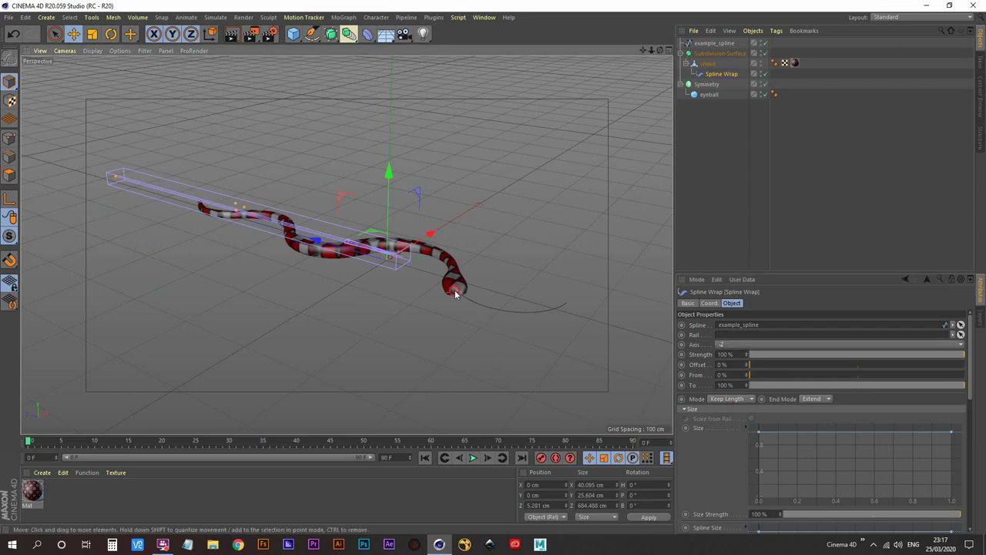
- Set the Spline Wrap's banking to 180° in its rotation settings
{"action": "left_click_drag", "start_coordinate": [455, 298], "coordinate": [440, 319], "text": "alt"}
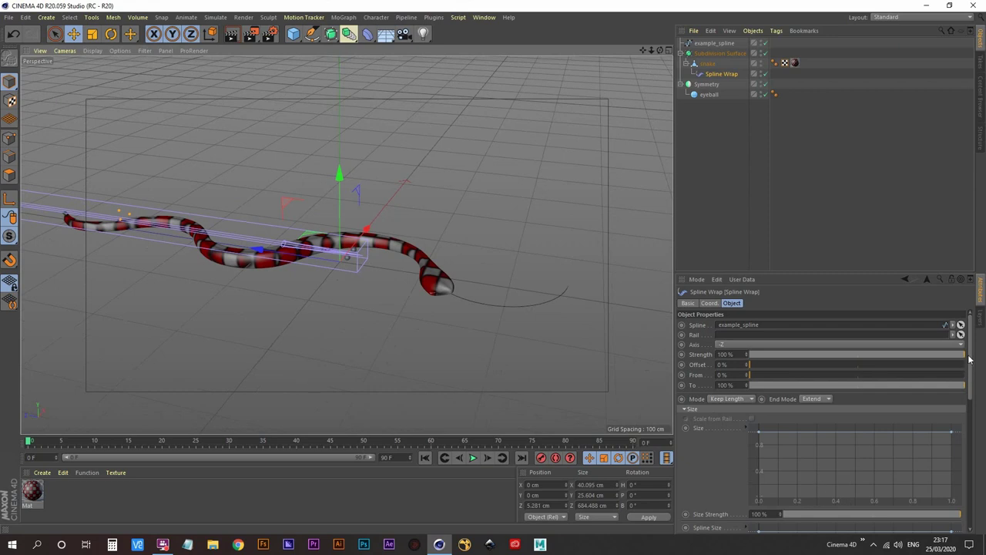
{"action": "left_click_drag", "start_coordinate": [969, 360], "coordinate": [978, 454]}
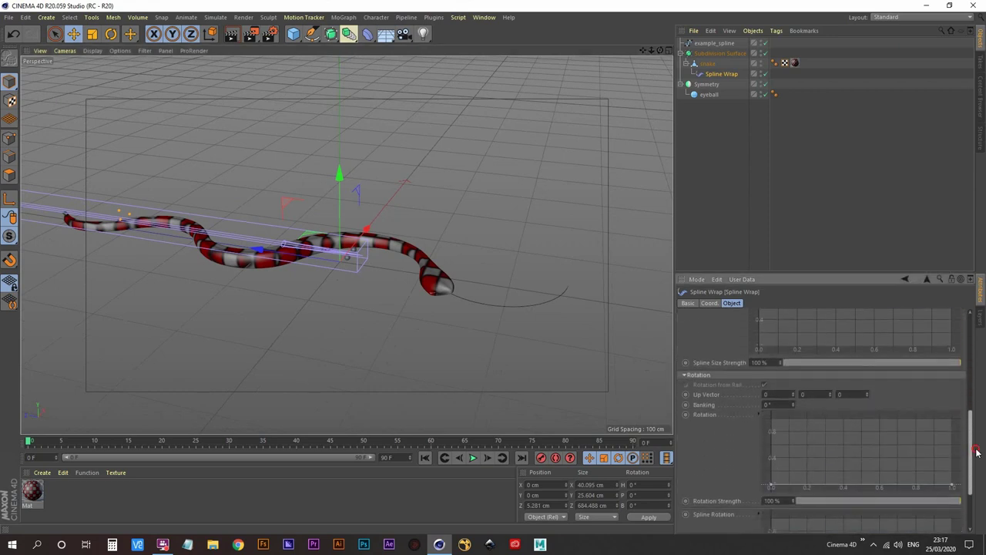
{"action": "left_click", "coordinate": [684, 374]}
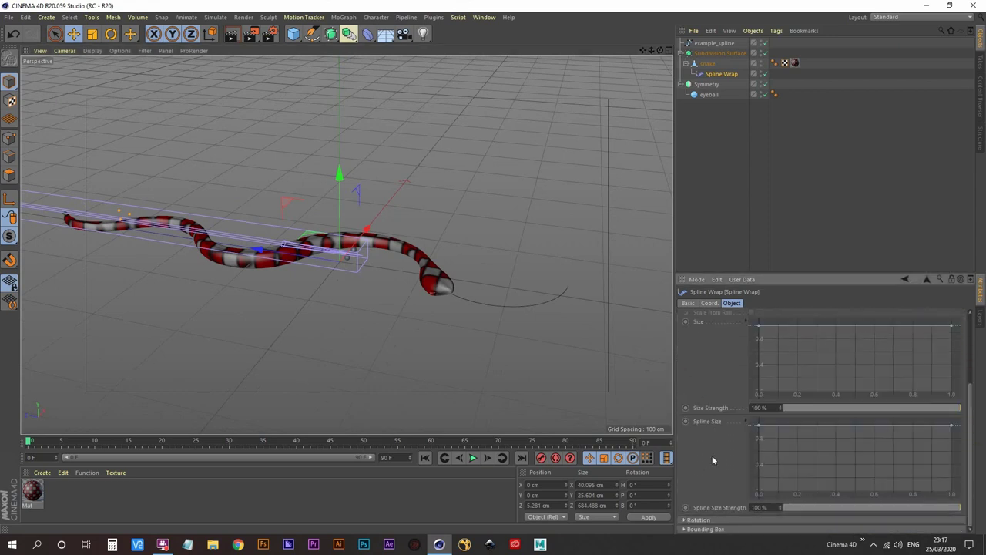
{"action": "left_click", "coordinate": [685, 521]}
{"action": "scroll", "coordinate": [693, 455], "scroll_direction": "down", "scroll_amount": 2}
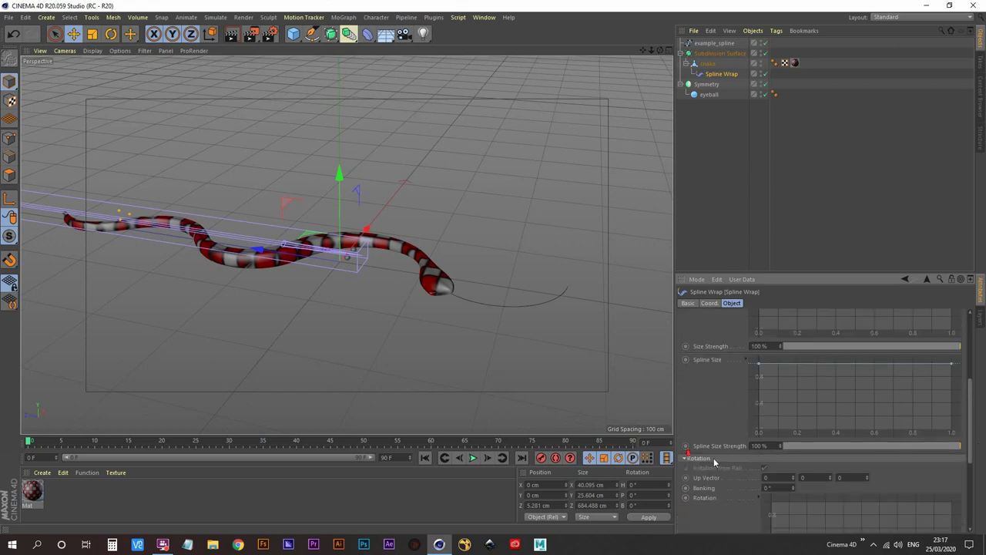
{"action": "left_click", "coordinate": [786, 487]}
{"action": "type", "text": "180"}
{"action": "key", "text": "Return"}
- Examine the orientation and deformation of the wrapped snake's head and body from several angles
{"action": "left_click_drag", "start_coordinate": [447, 279], "coordinate": [461, 238], "text": "alt"}
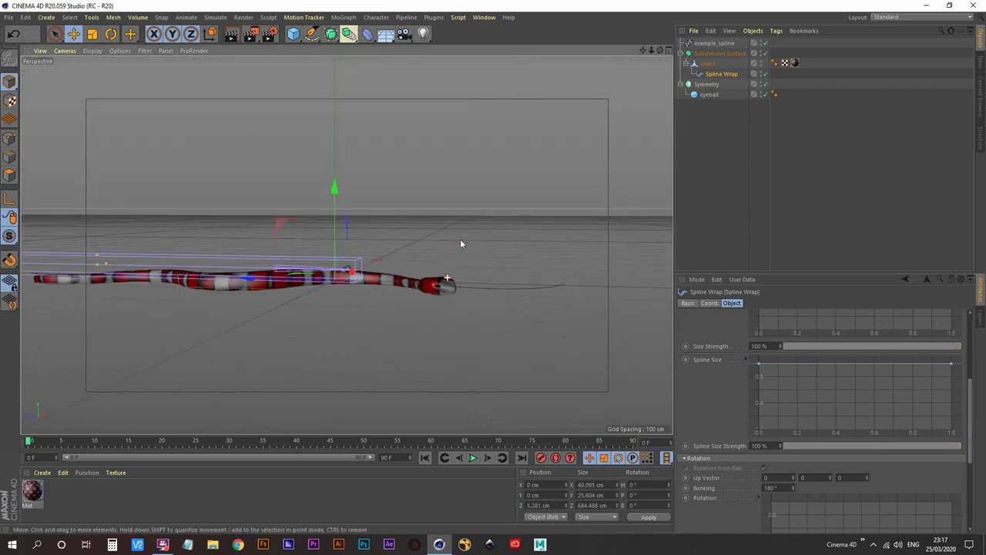
{"action": "right_click_drag", "start_coordinate": [455, 302], "coordinate": [457, 247], "text": "alt"}
{"action": "mouse_move", "coordinate": [409, 266]}
{"action": "left_mouse_down", "text": "alt"}
{"action": "mouse_move", "coordinate": [394, 325]}
{"action": "mouse_move", "coordinate": [374, 303]}
{"action": "mouse_move", "coordinate": [292, 305]}
{"action": "mouse_move", "coordinate": [209, 275]}
{"action": "left_mouse_up", "text": "alt"}
{"action": "right_click_drag", "start_coordinate": [210, 271], "coordinate": [293, 291], "text": "alt"}
{"action": "middle_click_drag", "start_coordinate": [294, 290], "coordinate": [299, 284], "text": "alt"}
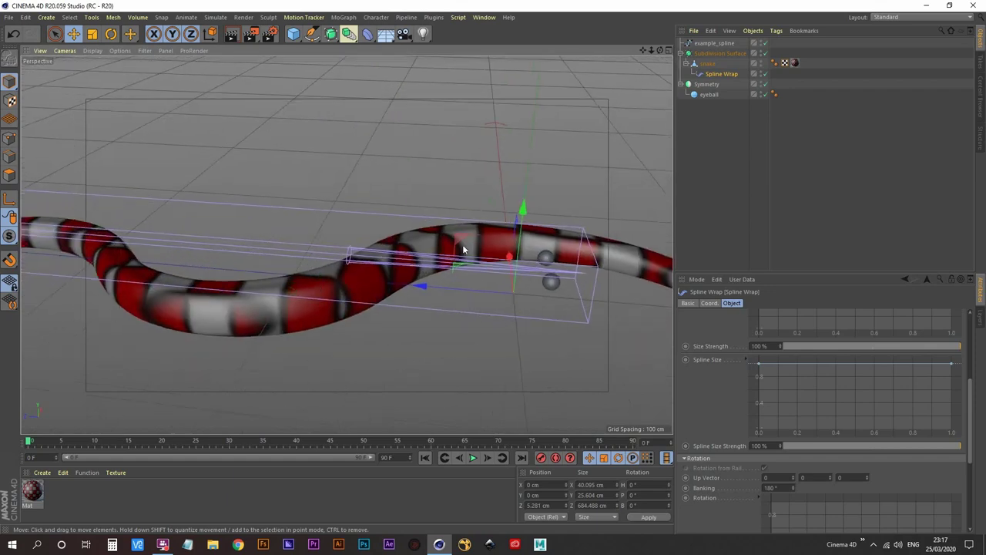
{"action": "right_click_drag", "start_coordinate": [417, 259], "coordinate": [316, 275], "text": "alt"}
{"action": "left_click_drag", "start_coordinate": [447, 310], "coordinate": [334, 297], "text": "alt"}
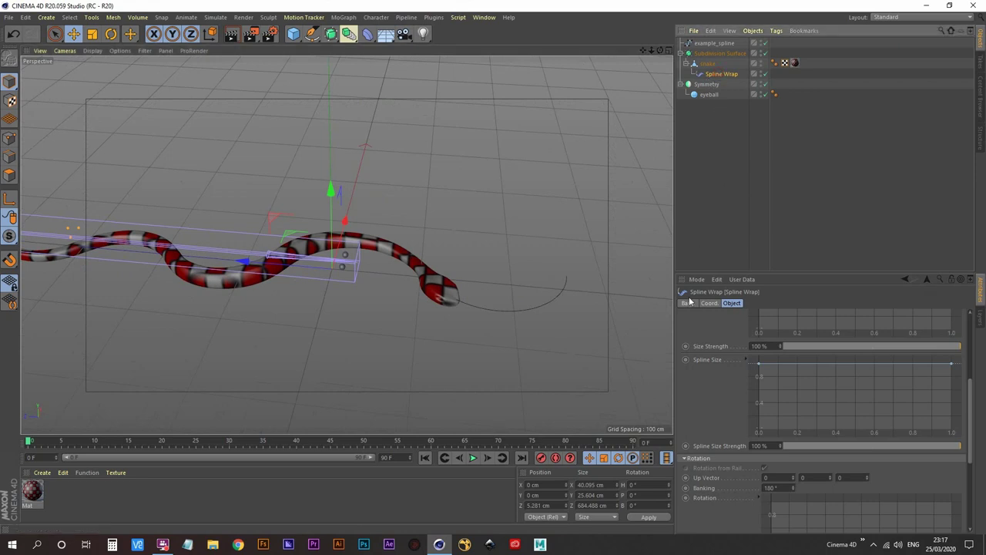
- Slide the snake along the spline by setting the Spline Wrap offset to -44%
{"action": "left_click_drag", "start_coordinate": [972, 398], "coordinate": [966, 326]}
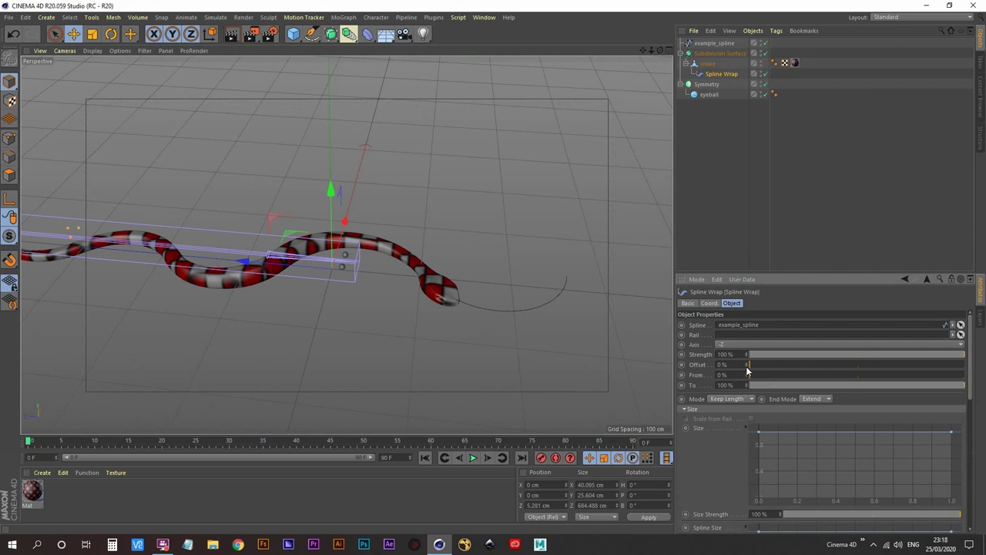
{"action": "left_click_drag", "start_coordinate": [748, 370], "coordinate": [687, 365]}
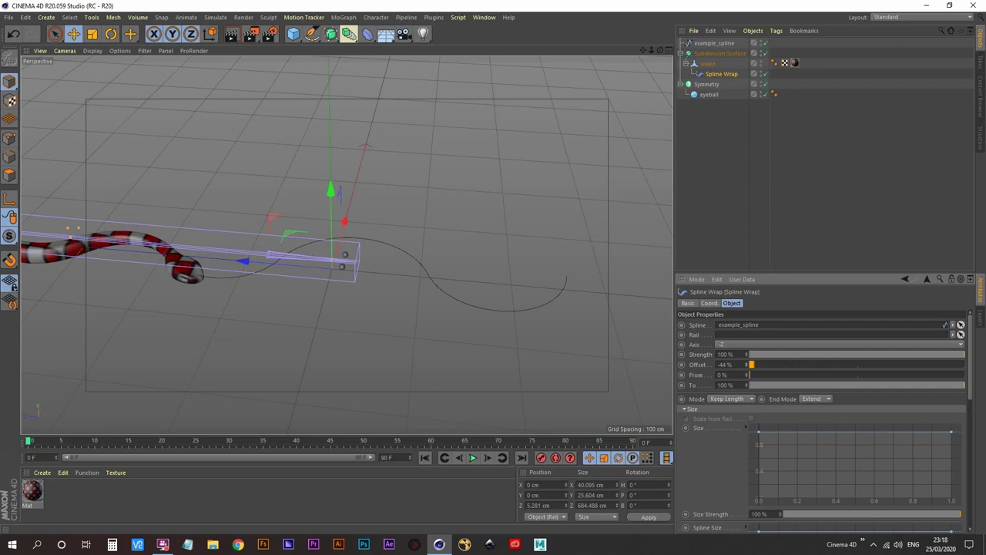
{"action": "left_click_drag", "start_coordinate": [118, 254], "coordinate": [294, 305], "text": "alt"}
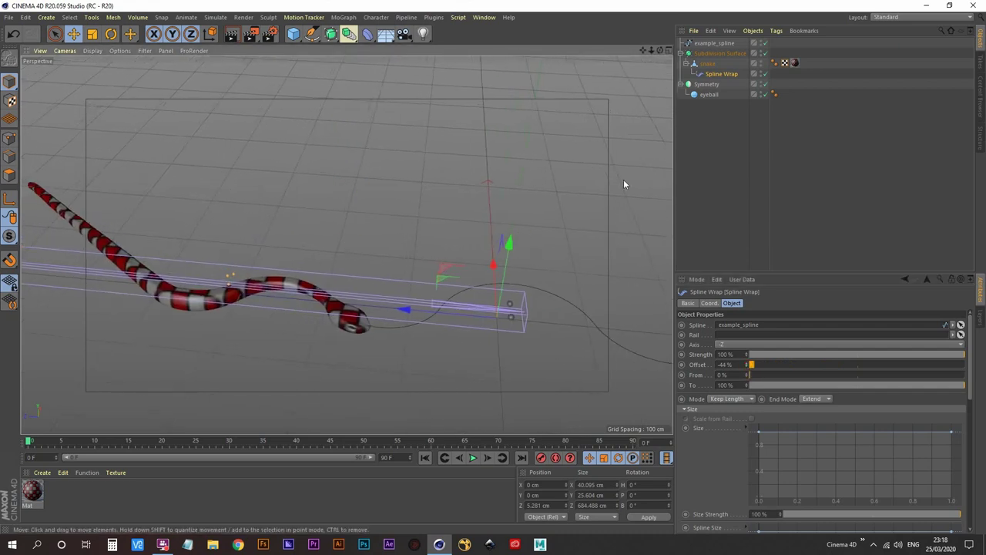
- Move the Spline Wrap out of the snake object to the end of the hierarchy and hide it
{"action": "left_click", "coordinate": [718, 130]}
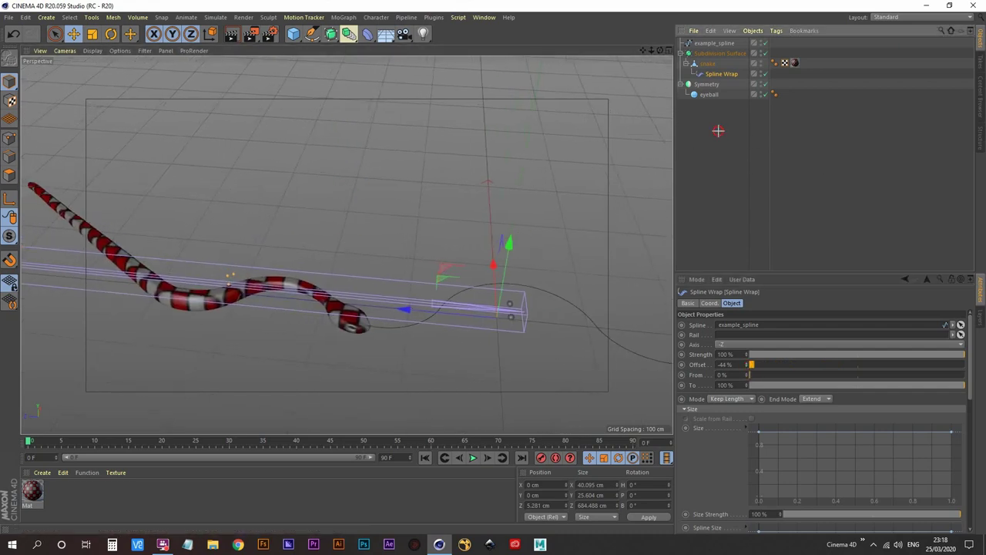
{"action": "left_click_drag", "start_coordinate": [718, 76], "coordinate": [715, 97]}
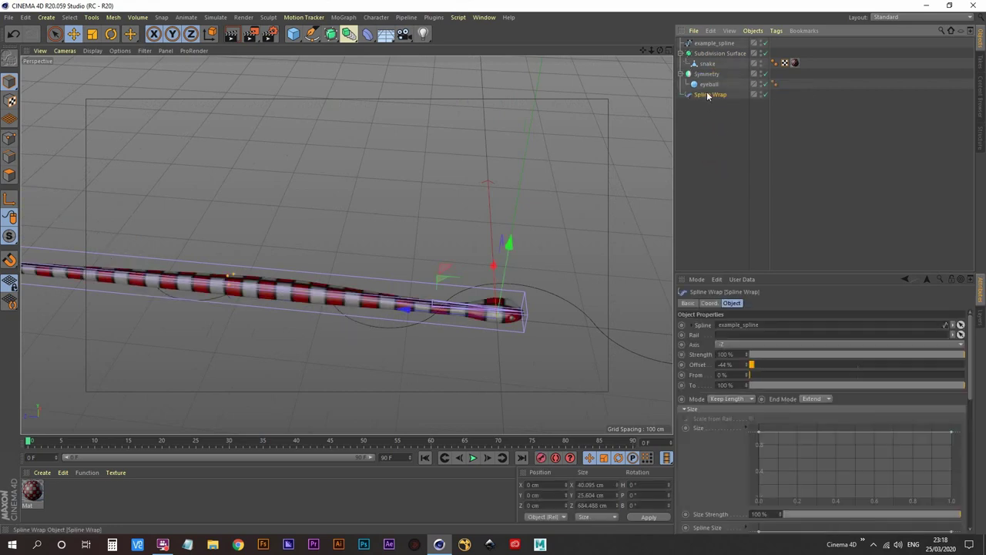
{"action": "left_click", "coordinate": [761, 95]}
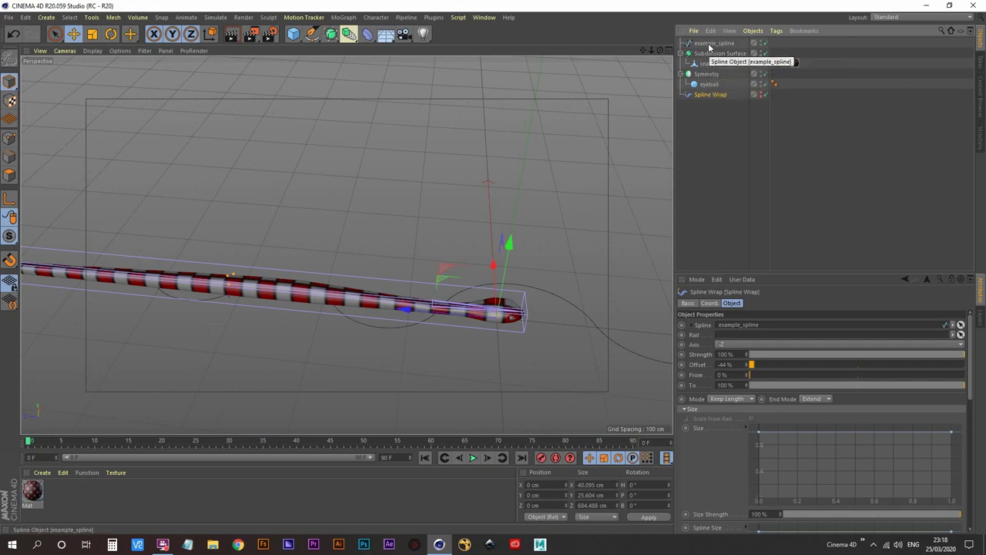
- Move example_spline below the Spline Wrap in the hierarchy and hide it
{"action": "left_click_drag", "start_coordinate": [709, 45], "coordinate": [711, 136]}
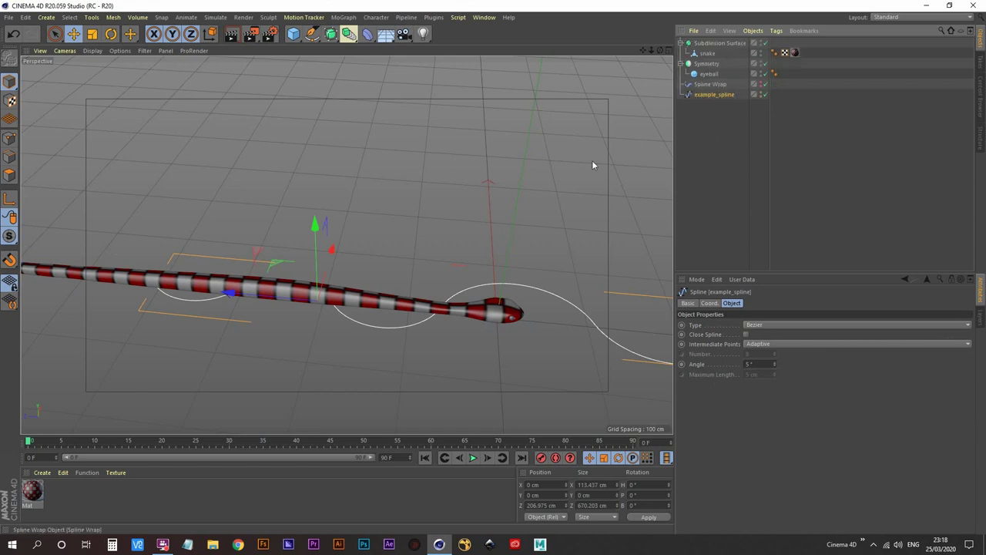
{"action": "middle_click_drag", "start_coordinate": [381, 258], "coordinate": [414, 231], "text": "alt"}
{"action": "left_click_drag", "start_coordinate": [414, 231], "coordinate": [419, 293], "text": "alt"}
{"action": "left_click", "coordinate": [762, 94]}
{"action": "middle_click_drag", "start_coordinate": [494, 272], "coordinate": [487, 304], "text": "alt"}
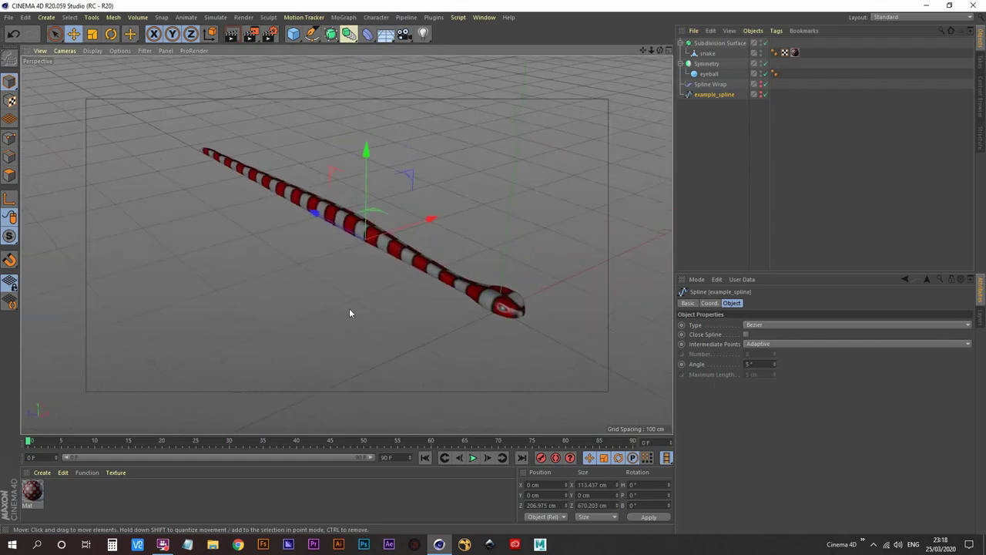
- Review the Tiles texture in the snake material's color channel and the available surface shaders
{"action": "double_click", "coordinate": [32, 493]}
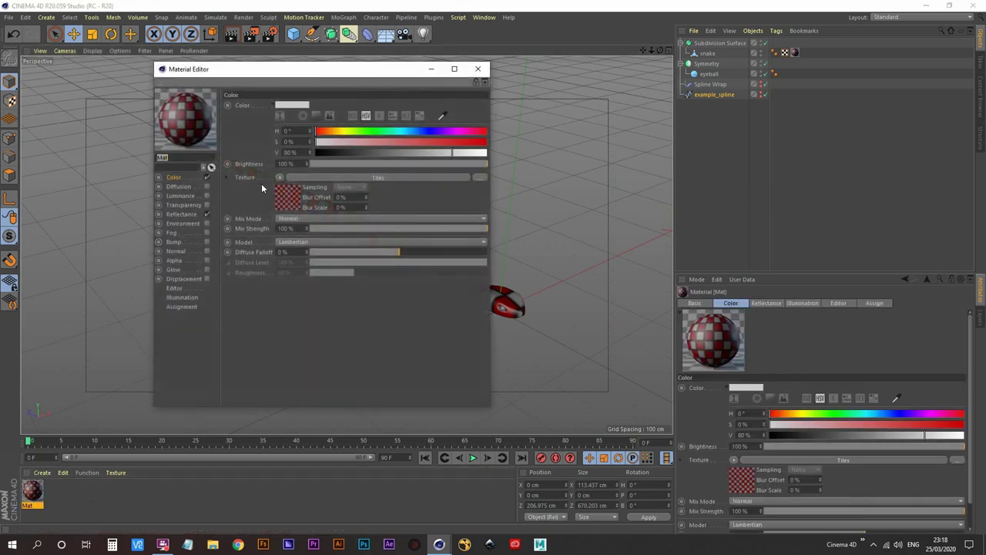
{"action": "left_click", "coordinate": [282, 178]}
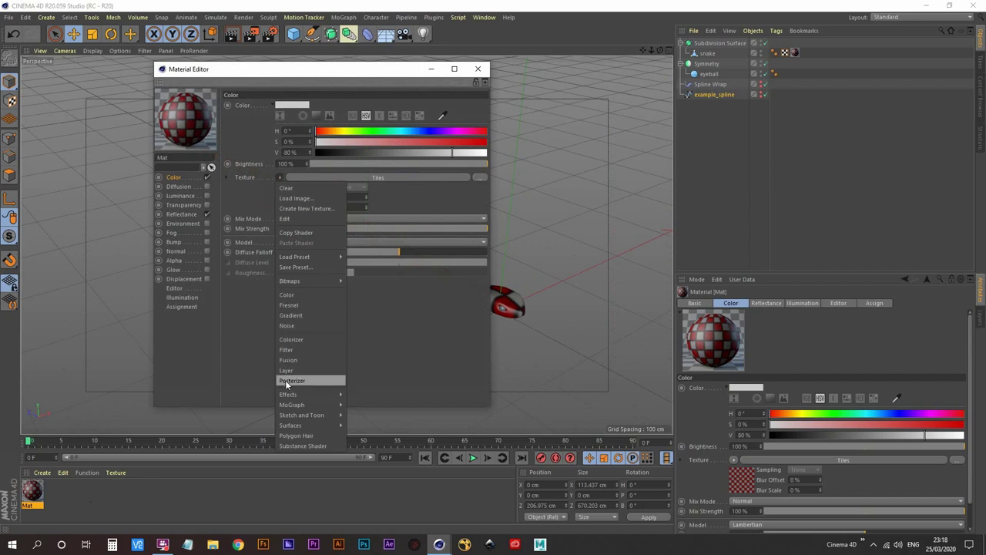
{"action": "mouse_move", "coordinate": [307, 425]}
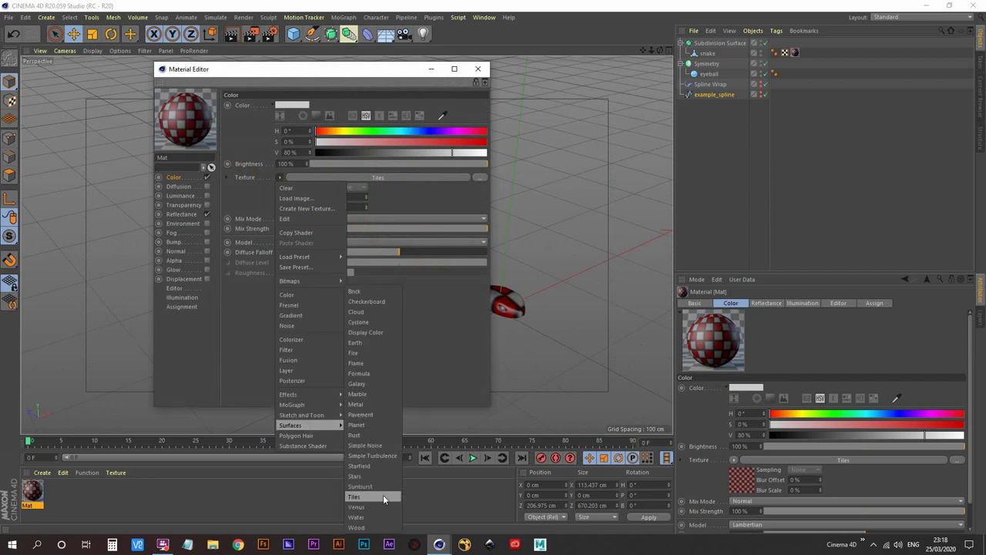
{"action": "left_click", "coordinate": [453, 332]}
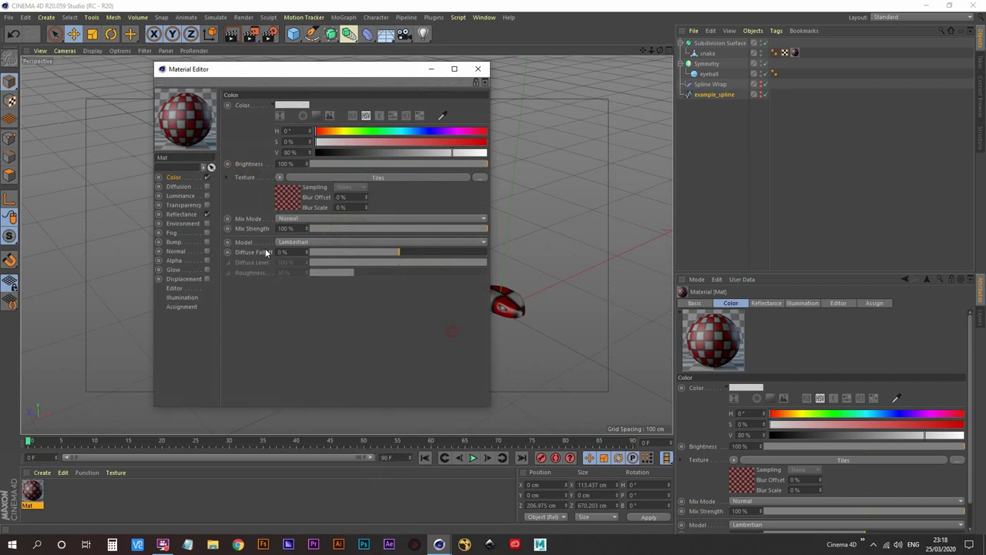
{"action": "left_click", "coordinate": [478, 69]}
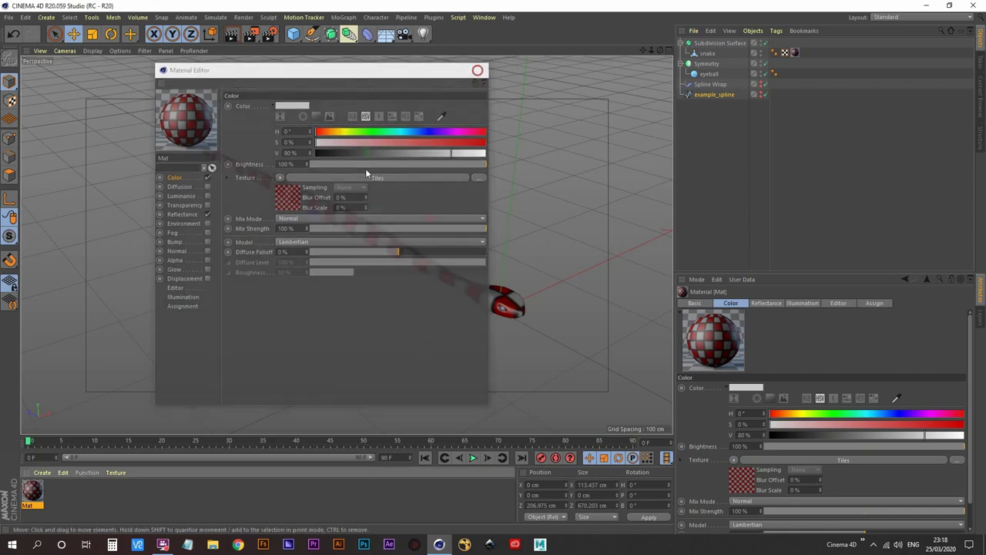
- Apply the tiled material to the snake a second time and delete the extra texture tag
{"action": "left_click_drag", "start_coordinate": [35, 497], "coordinate": [714, 55]}
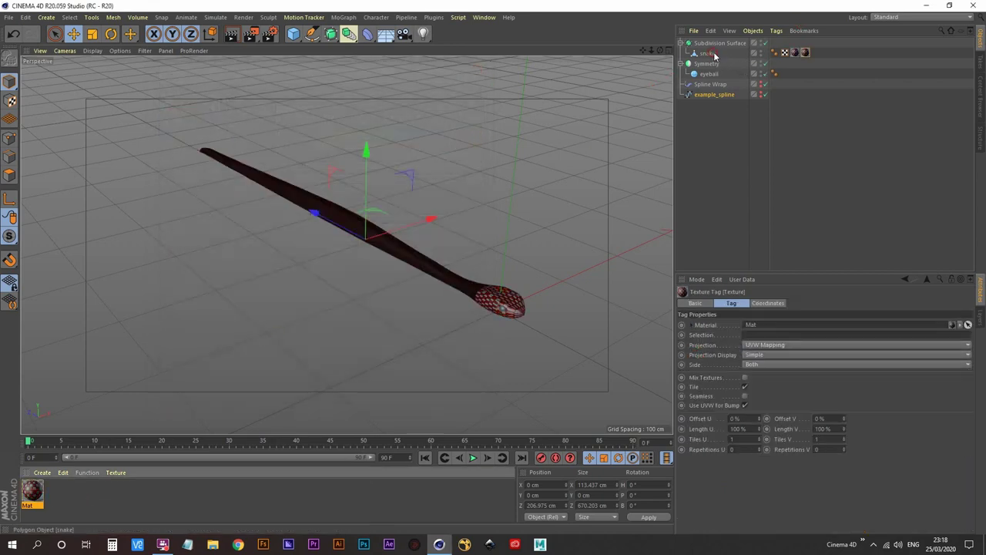
{"action": "left_click", "coordinate": [808, 55]}
{"action": "key", "text": "Delete"}
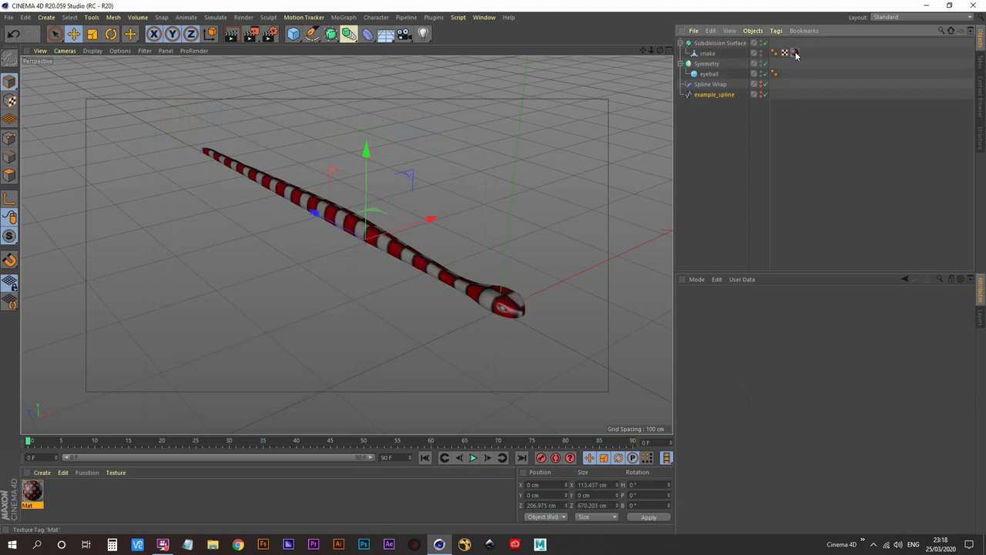
{"action": "scroll", "coordinate": [390, 307], "scroll_direction": "up", "scroll_amount": 3}
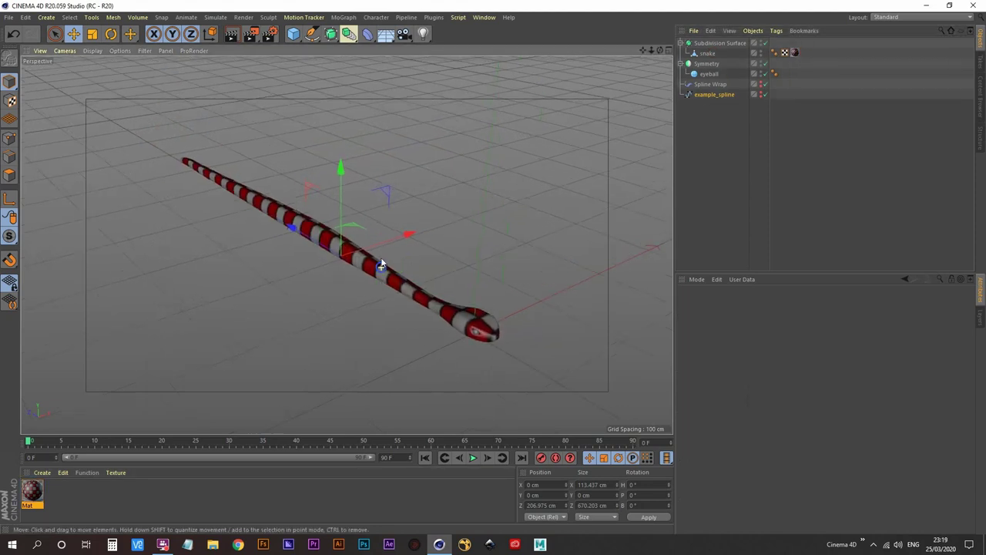
- Nest the Symmetry object with its eyeball under the snake object in the hierarchy
{"action": "middle_click_drag", "start_coordinate": [467, 342], "coordinate": [439, 296], "text": "alt"}
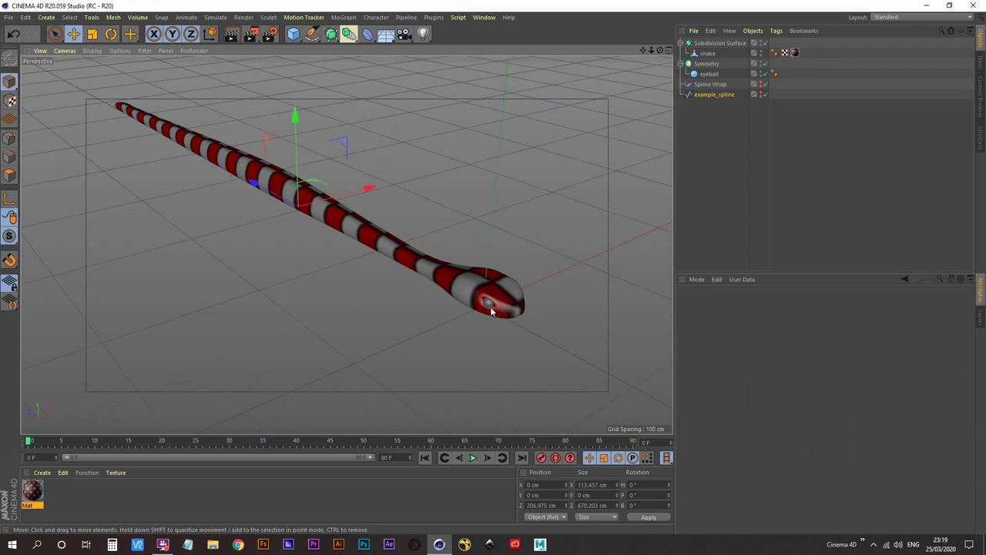
{"action": "scroll", "coordinate": [492, 309], "scroll_direction": "up", "scroll_amount": 3}
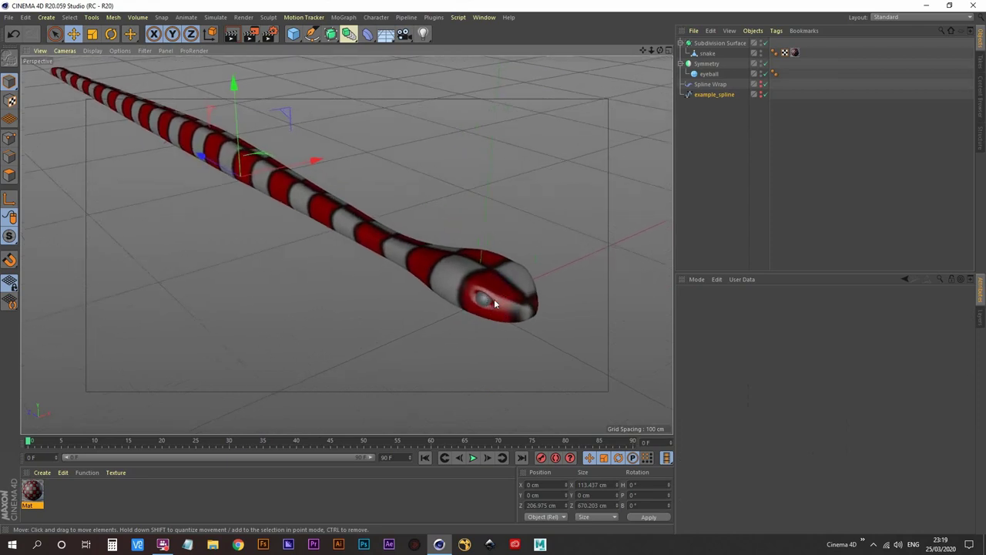
{"action": "mouse_move", "coordinate": [496, 303]}
{"action": "right_mouse_down", "text": "alt"}
{"action": "mouse_move", "coordinate": [520, 256]}
{"action": "mouse_move", "coordinate": [462, 302]}
{"action": "mouse_move", "coordinate": [456, 286]}
{"action": "right_mouse_up", "text": "alt"}
{"action": "middle_click_drag", "start_coordinate": [455, 286], "coordinate": [460, 318], "text": "alt"}
{"action": "right_click_drag", "start_coordinate": [461, 317], "coordinate": [473, 292], "text": "alt"}
{"action": "scroll", "coordinate": [474, 298], "scroll_direction": "down", "scroll_amount": 1}
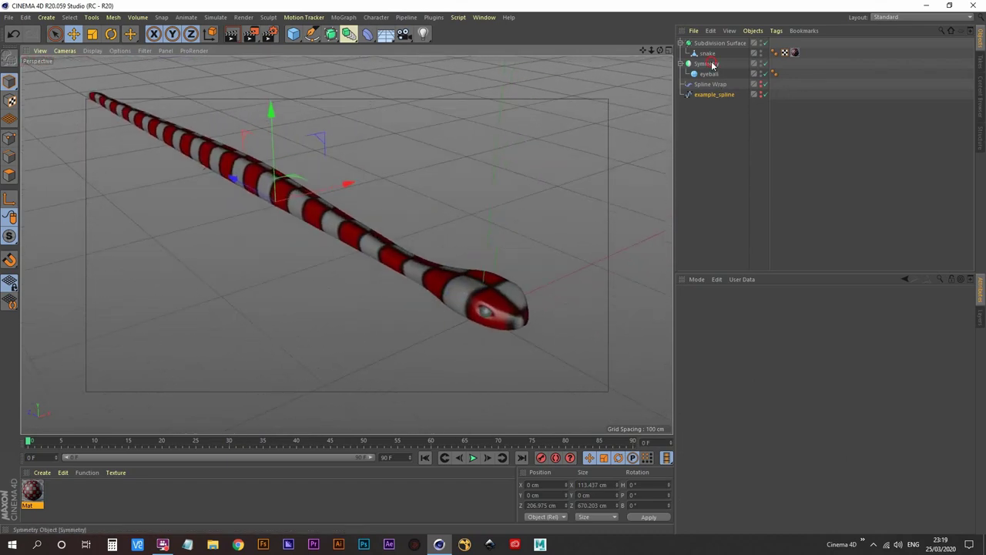
{"action": "left_click", "coordinate": [711, 65]}
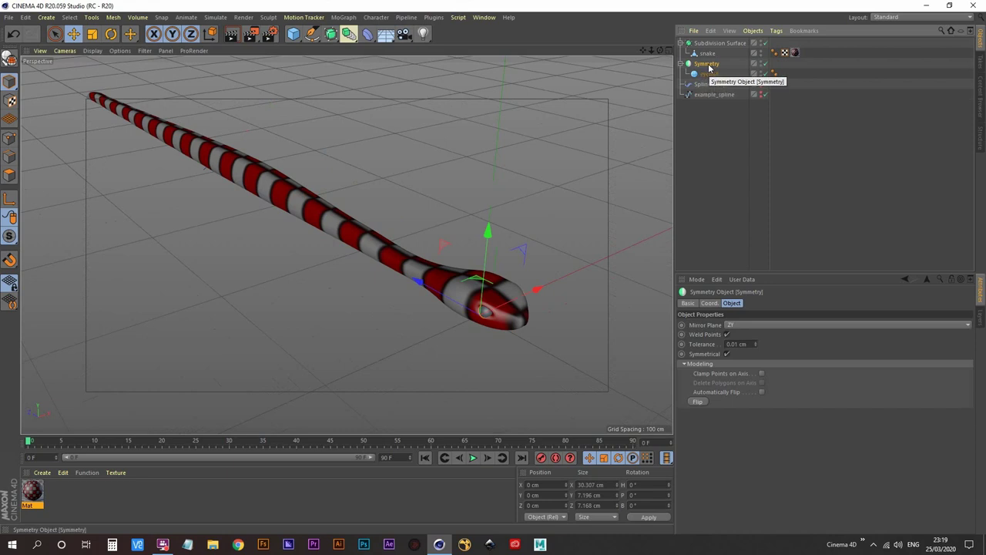
{"action": "left_click_drag", "start_coordinate": [709, 66], "coordinate": [714, 57]}
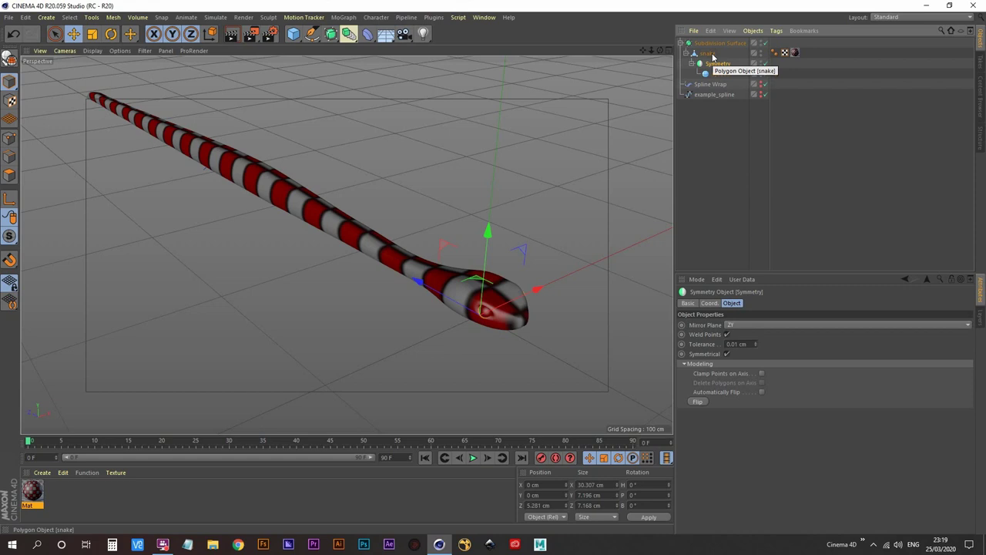
- Merge the snake, Symmetry and eyeball into one polygon object with Connect Objects + Delete
{"action": "left_click", "coordinate": [714, 57]}
{"action": "left_click", "coordinate": [718, 75], "text": "shift"}
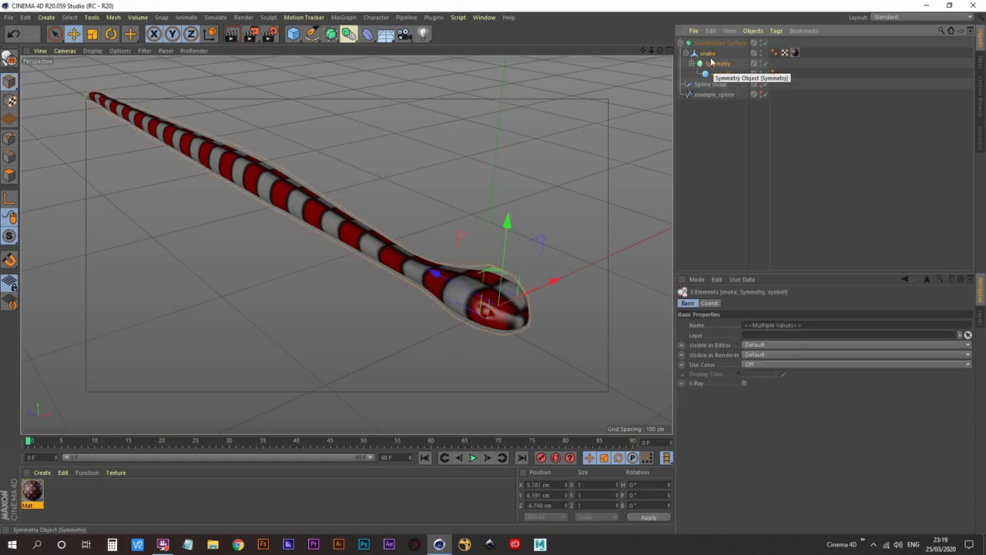
{"action": "right_click", "coordinate": [710, 56]}
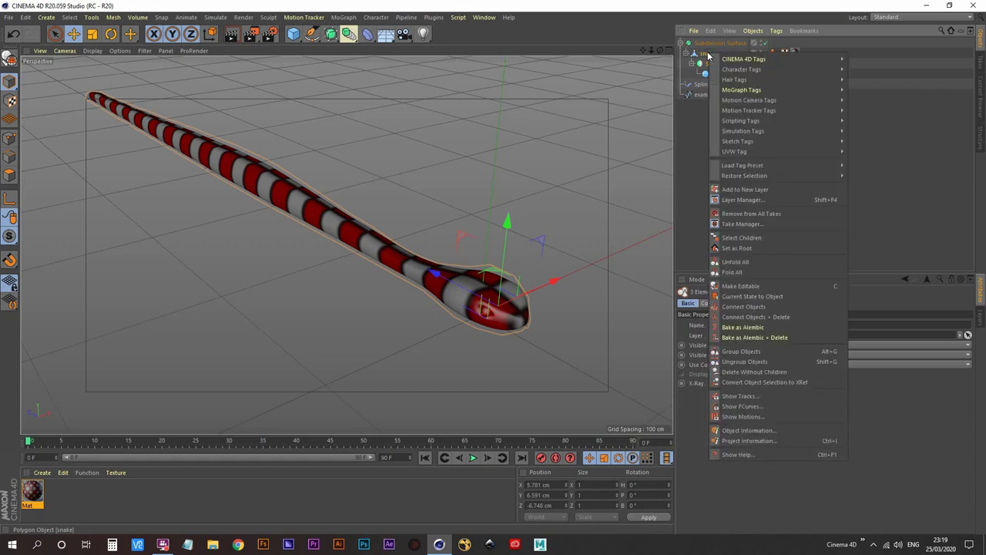
{"action": "left_click", "coordinate": [785, 318]}
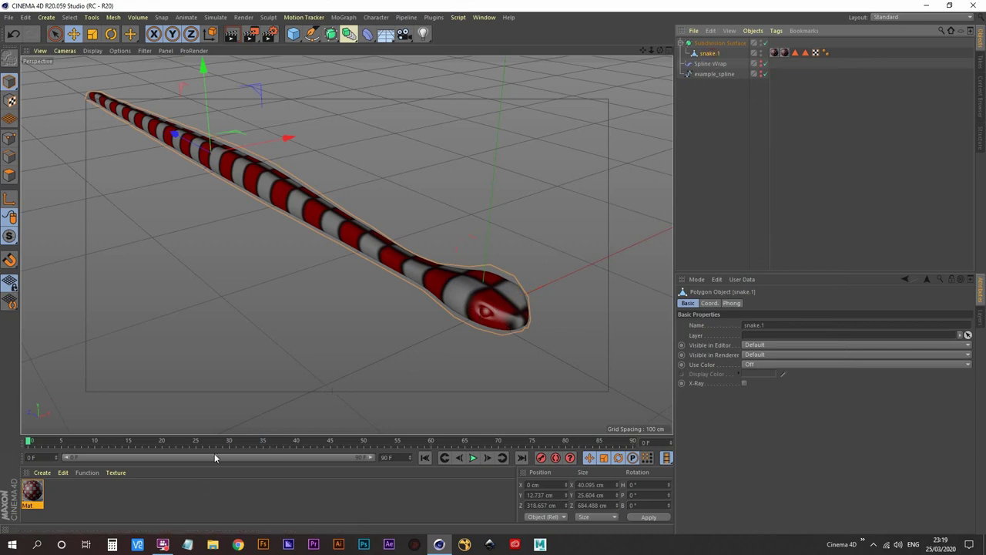
{"action": "left_click_drag", "start_coordinate": [175, 136], "coordinate": [231, 165]}
{"action": "key", "text": "ctrl+z"}
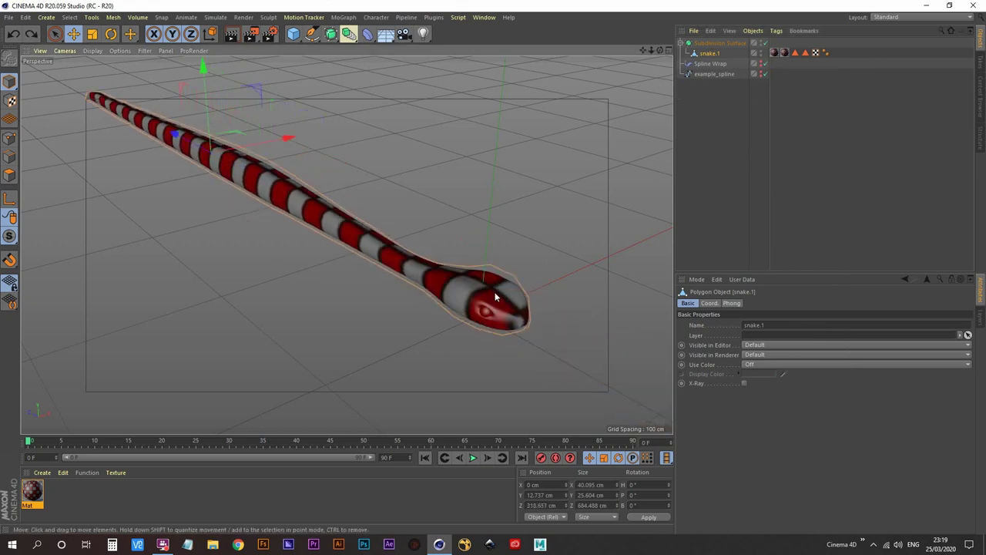
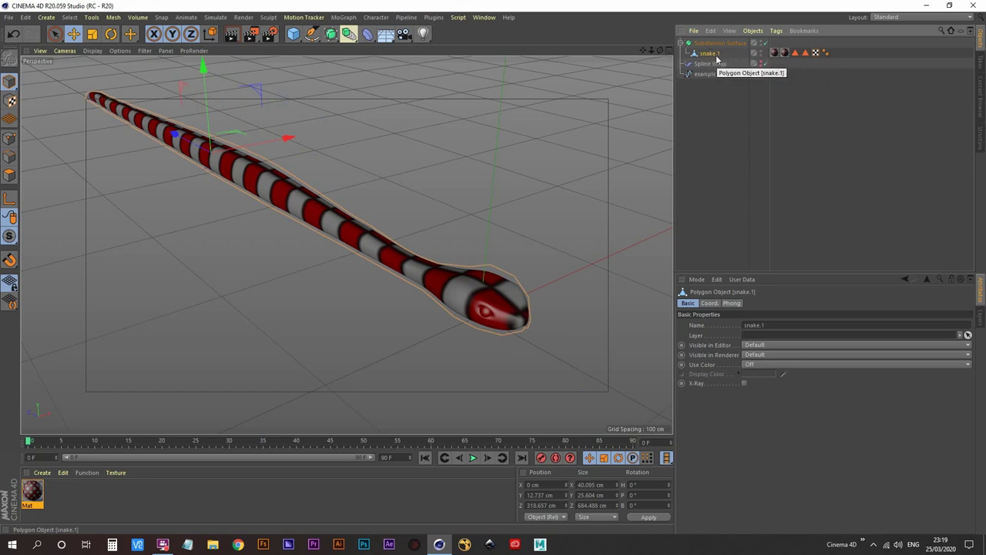
- Restore the merged snake's first polygon selection in polygon mode and rename its tag body
{"action": "left_click", "coordinate": [795, 53]}
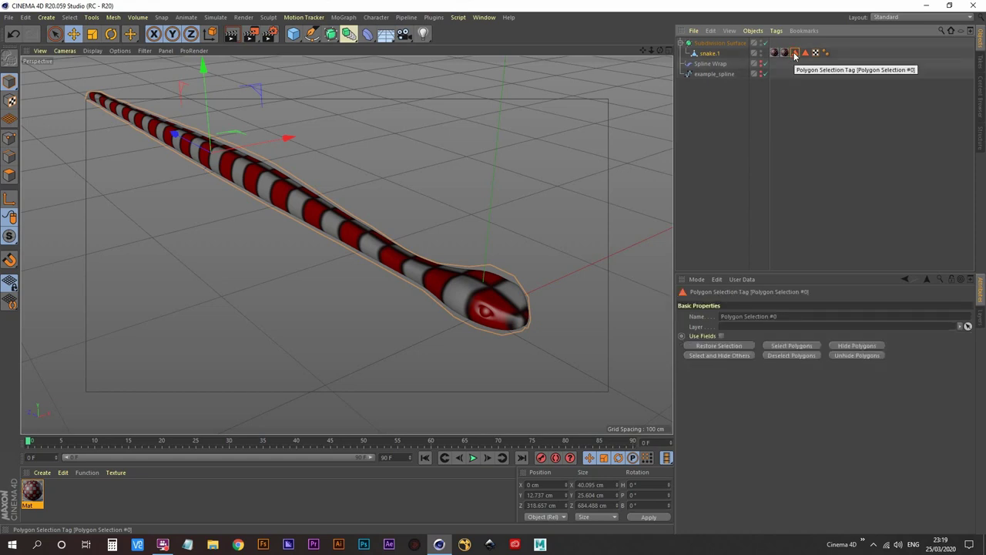
{"action": "left_click", "coordinate": [10, 176]}
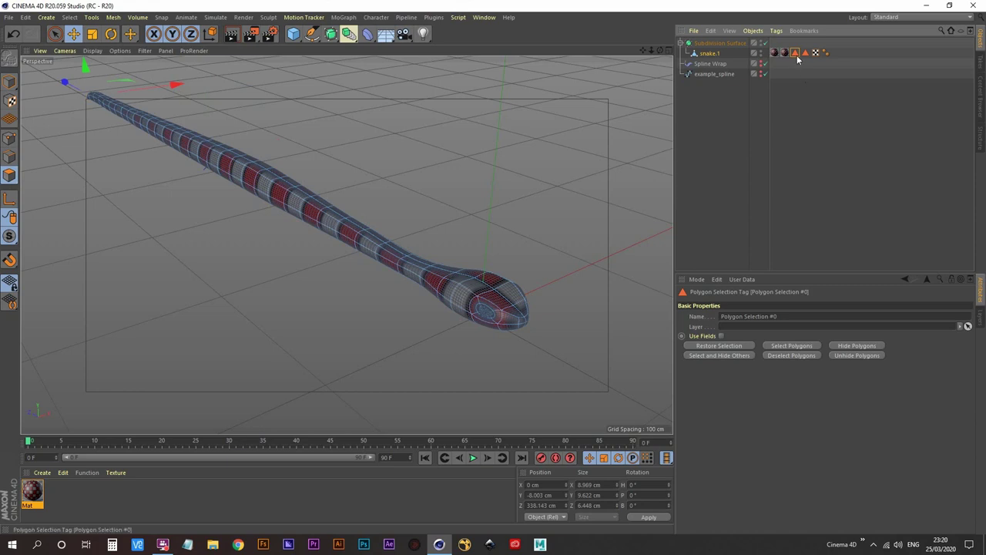
{"action": "left_click", "coordinate": [713, 346]}
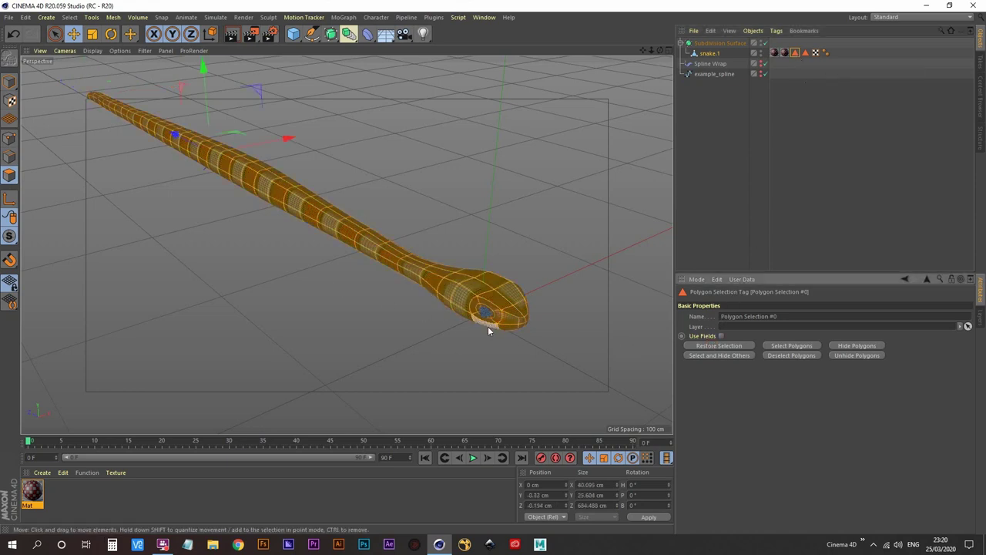
{"action": "right_click_drag", "start_coordinate": [495, 318], "coordinate": [529, 253], "text": "alt"}
{"action": "mouse_move", "coordinate": [501, 320]}
{"action": "left_mouse_down", "text": "alt"}
{"action": "mouse_move", "coordinate": [478, 300]}
{"action": "mouse_move", "coordinate": [401, 286]}
{"action": "mouse_move", "coordinate": [467, 323]}
{"action": "mouse_move", "coordinate": [498, 311]}
{"action": "left_mouse_up", "text": "alt"}
{"action": "middle_click_drag", "start_coordinate": [497, 310], "coordinate": [524, 301], "text": "alt"}
{"action": "right_click_drag", "start_coordinate": [524, 300], "coordinate": [492, 329], "text": "alt"}
{"action": "left_click_drag", "start_coordinate": [777, 317], "coordinate": [719, 317]}
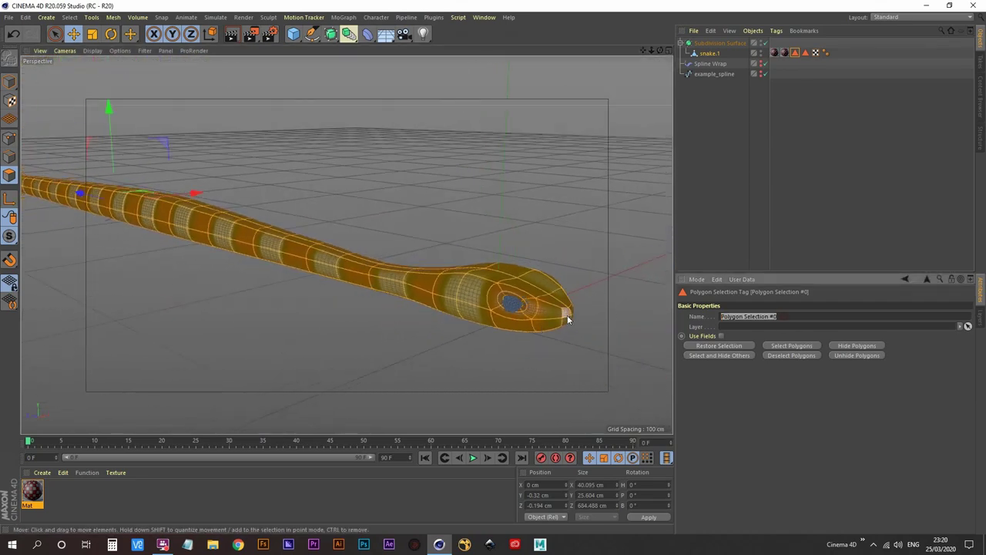
{"action": "type", "text": "body"}
{"action": "key", "text": "Return"}
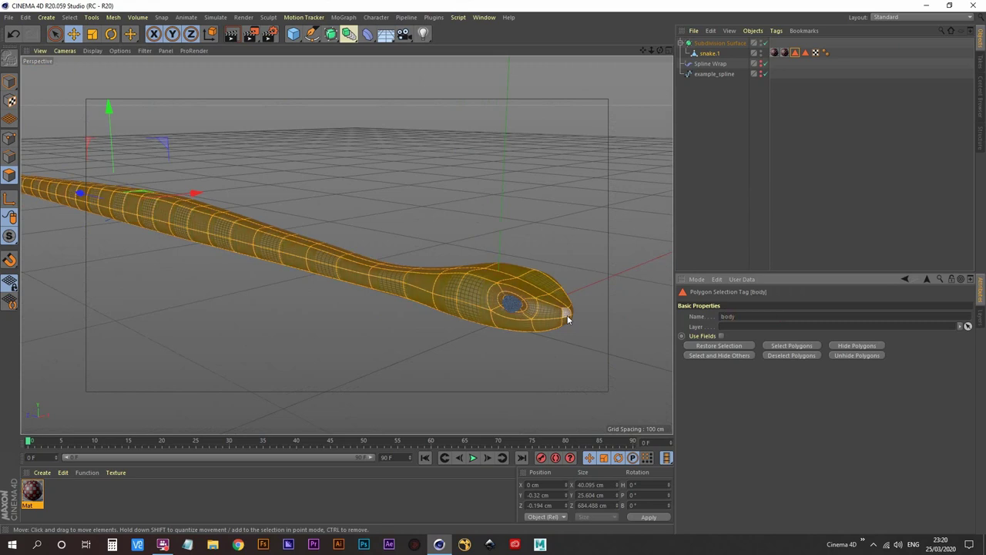
- Restore the merged snake's second polygon selection and rename its tag eyes
{"action": "left_click", "coordinate": [805, 53]}
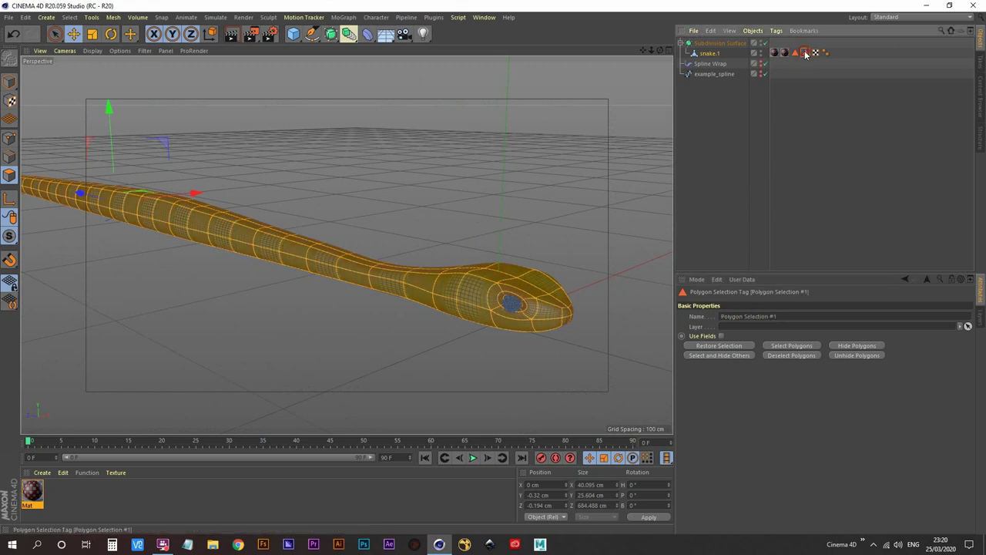
{"action": "left_click", "coordinate": [720, 347]}
{"action": "scroll", "coordinate": [472, 237], "scroll_direction": "up", "scroll_amount": 10}
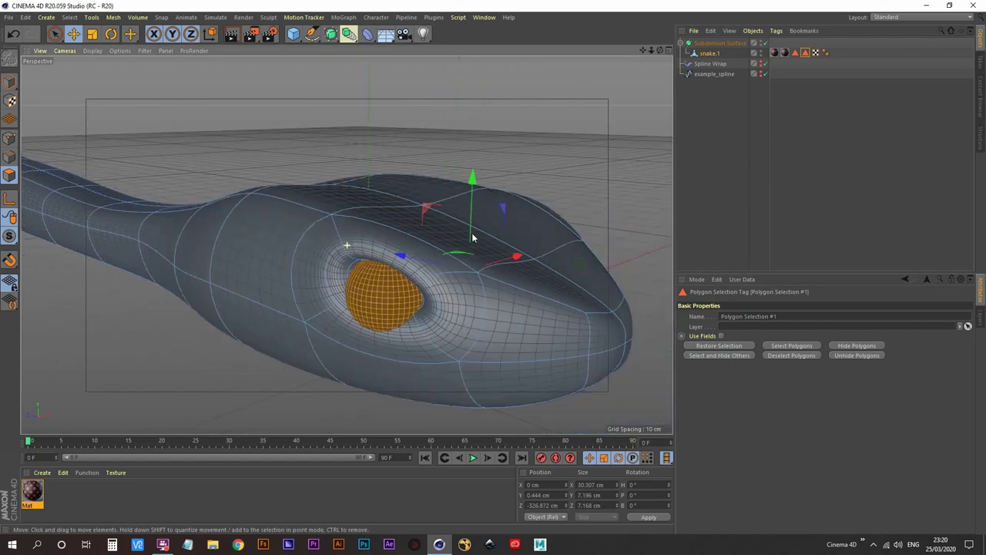
{"action": "left_click_drag", "start_coordinate": [472, 238], "coordinate": [594, 294], "text": "alt"}
{"action": "right_click_drag", "start_coordinate": [469, 305], "coordinate": [389, 339], "text": "alt"}
{"action": "middle_click_drag", "start_coordinate": [390, 340], "coordinate": [469, 344], "text": "alt"}
{"action": "left_click_drag", "start_coordinate": [468, 344], "coordinate": [474, 331], "text": "alt"}
{"action": "right_click_drag", "start_coordinate": [474, 330], "coordinate": [456, 349], "text": "alt"}
{"action": "double_click", "coordinate": [787, 318]}
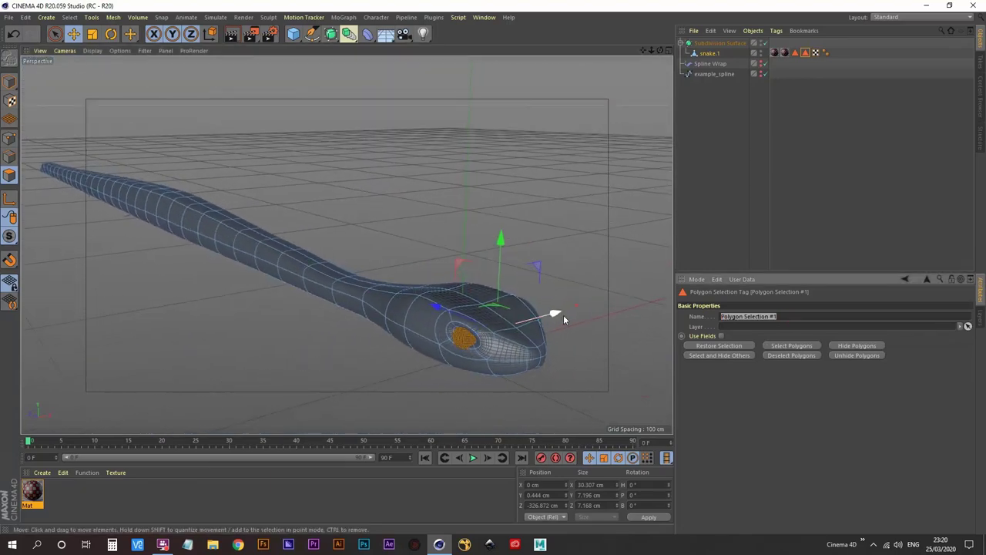
{"action": "type", "text": "eyes"}
{"action": "key", "text": "Return"}
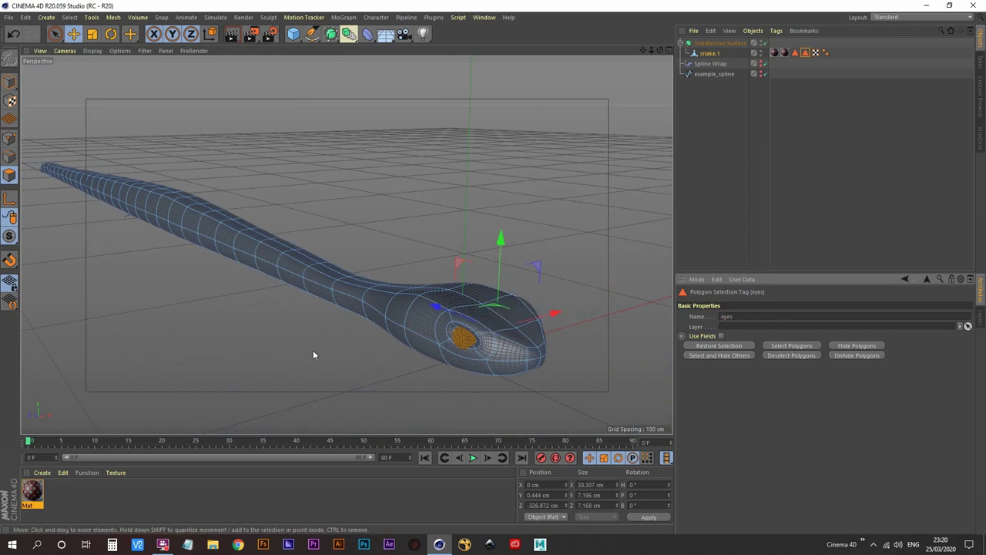
- Delete both texture tags from the merged snake object
{"action": "left_click", "coordinate": [794, 52]}
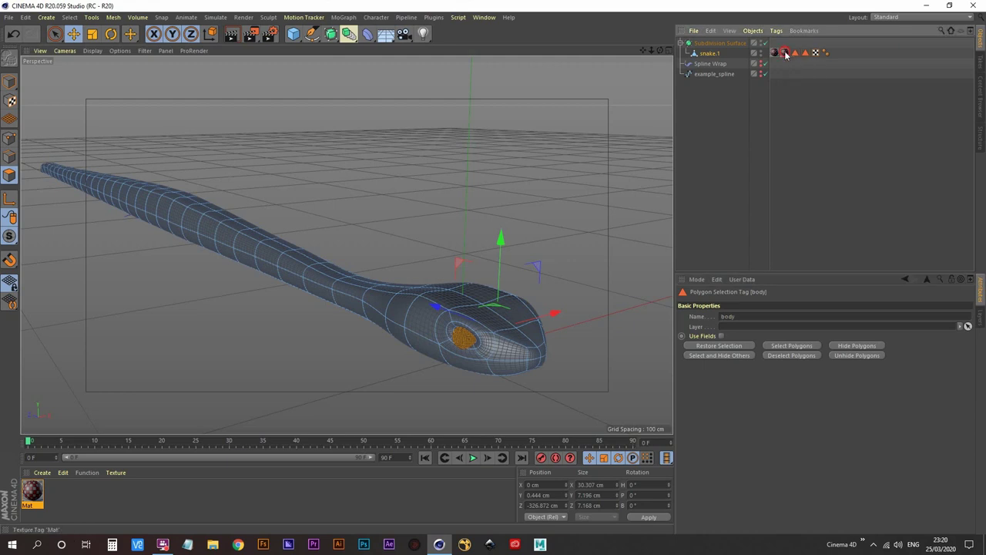
{"action": "left_click", "coordinate": [783, 53]}
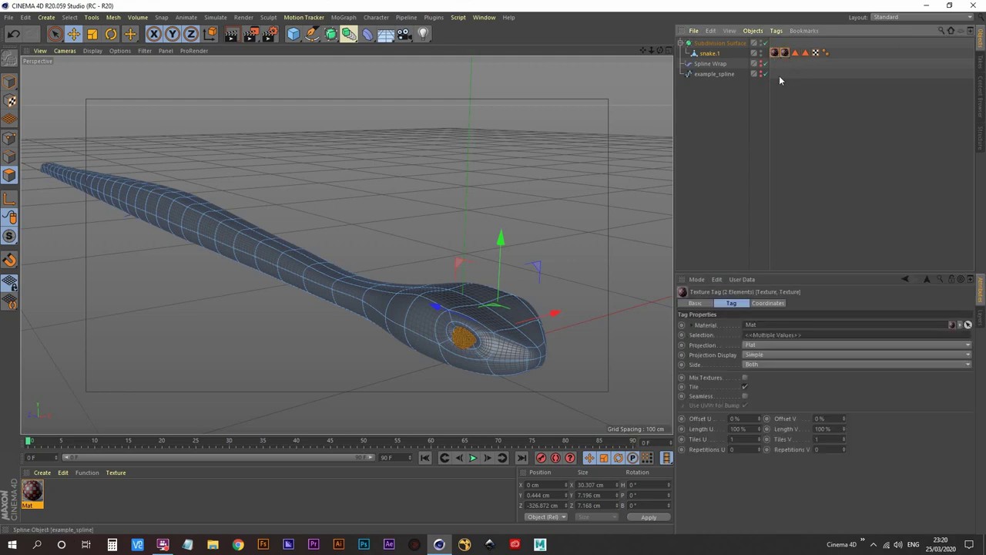
{"action": "key", "text": "Delete"}
- Restore the body polygon selection and apply the tiled material Mat to it
{"action": "left_click", "coordinate": [776, 53]}
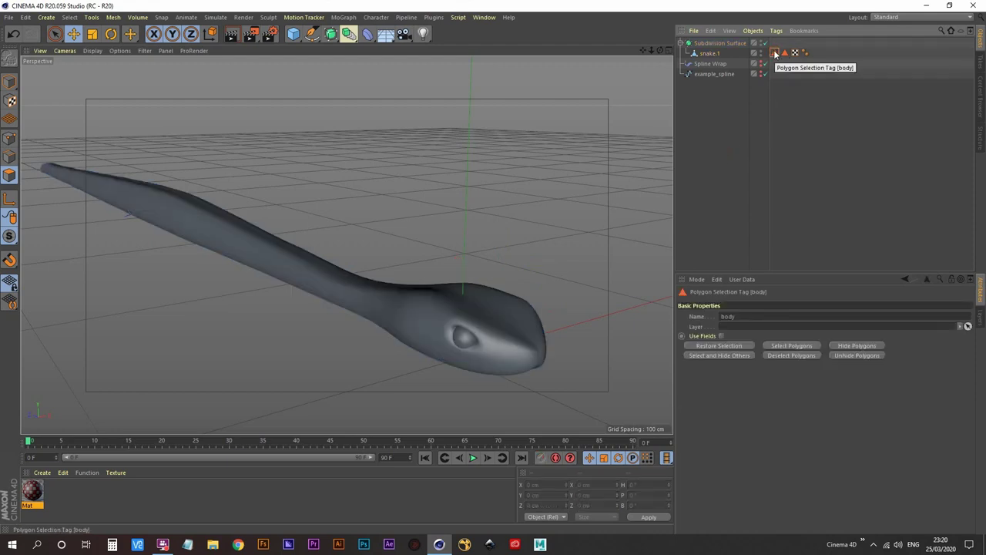
{"action": "left_click", "coordinate": [716, 344]}
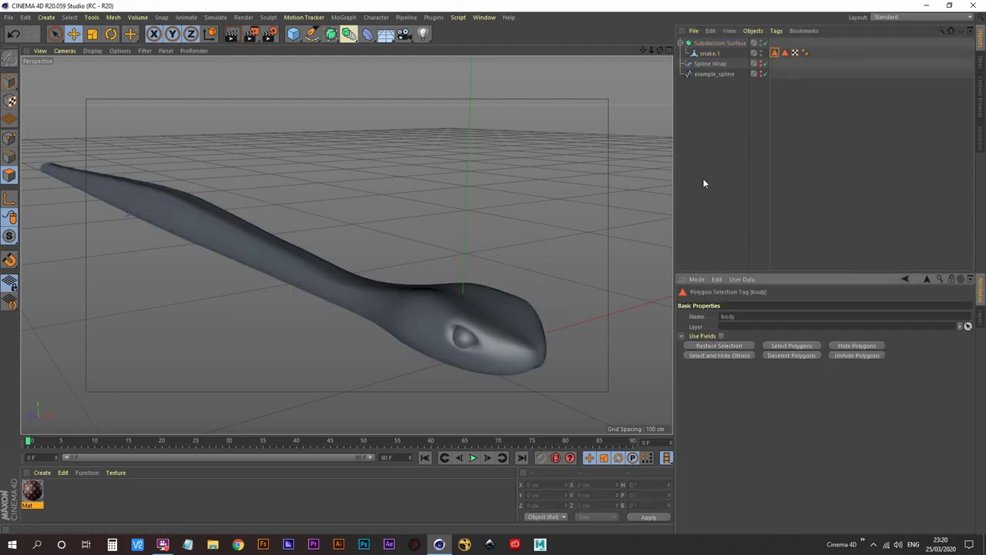
{"action": "left_click", "coordinate": [712, 55]}
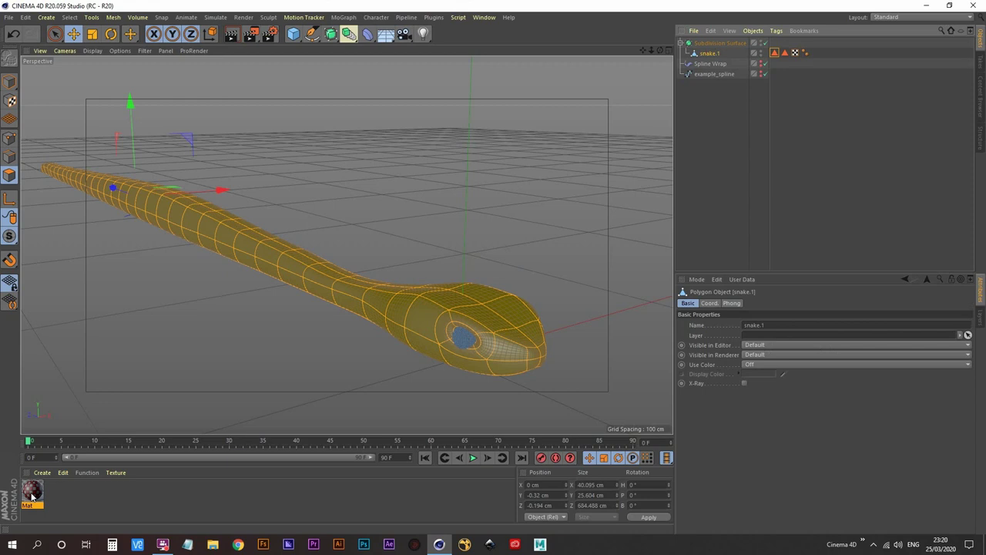
{"action": "left_click_drag", "start_coordinate": [31, 497], "coordinate": [266, 256]}
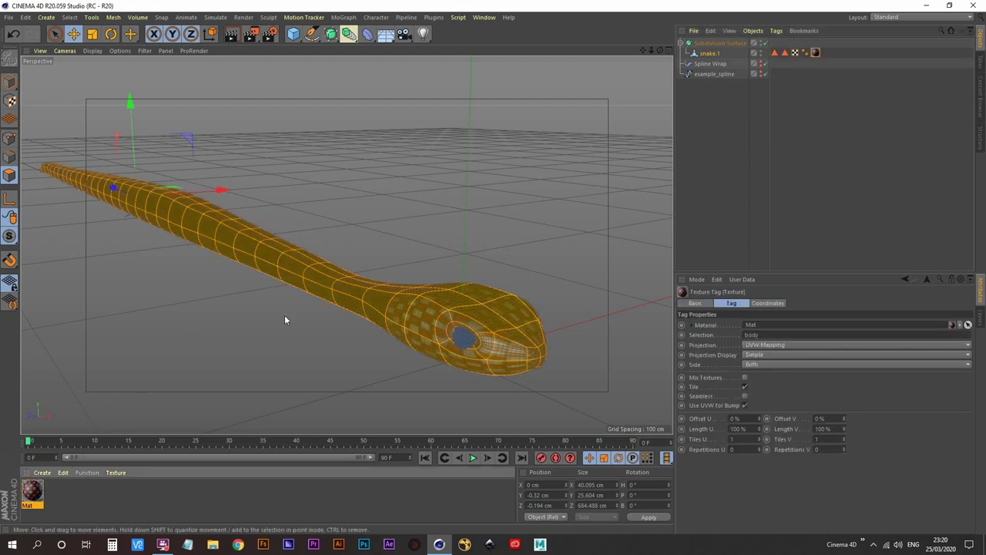
{"action": "left_click", "coordinate": [683, 187]}
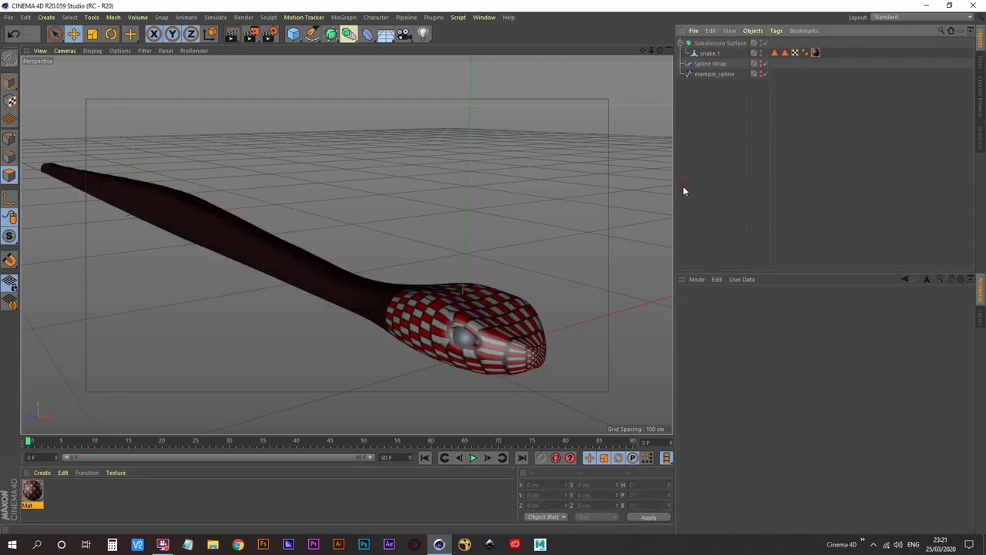
- Create a new default material and name it eyes
{"action": "mouse_move", "coordinate": [484, 324]}
{"action": "left_mouse_down", "text": "alt"}
{"action": "mouse_move", "coordinate": [495, 351]}
{"action": "mouse_move", "coordinate": [491, 324]}
{"action": "left_mouse_up", "text": "alt"}
{"action": "right_click_drag", "start_coordinate": [491, 324], "coordinate": [458, 344], "text": "alt"}
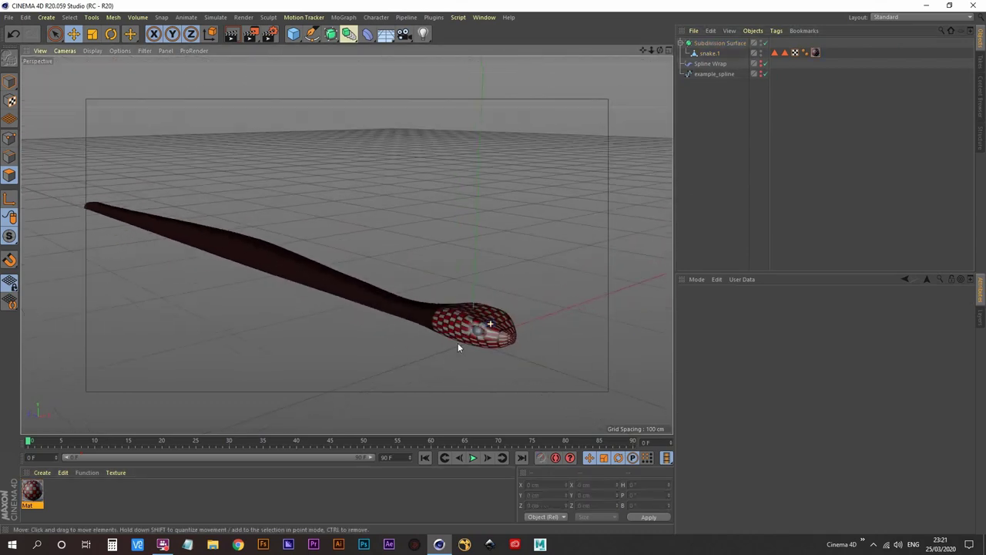
{"action": "middle_click_drag", "start_coordinate": [458, 344], "coordinate": [497, 331], "text": "alt"}
{"action": "double_click", "coordinate": [68, 506]}
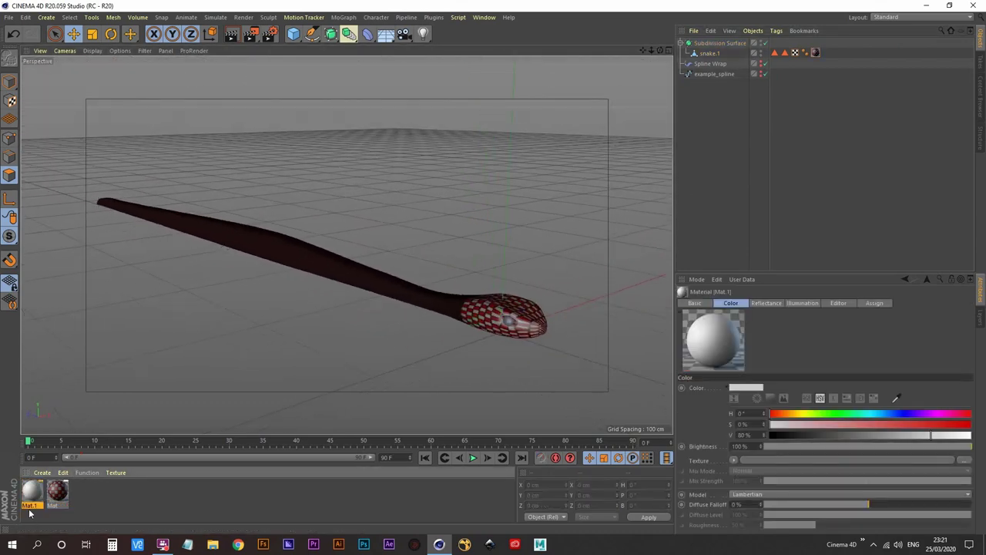
{"action": "double_click", "coordinate": [31, 506]}
{"action": "type", "text": "eyes"}
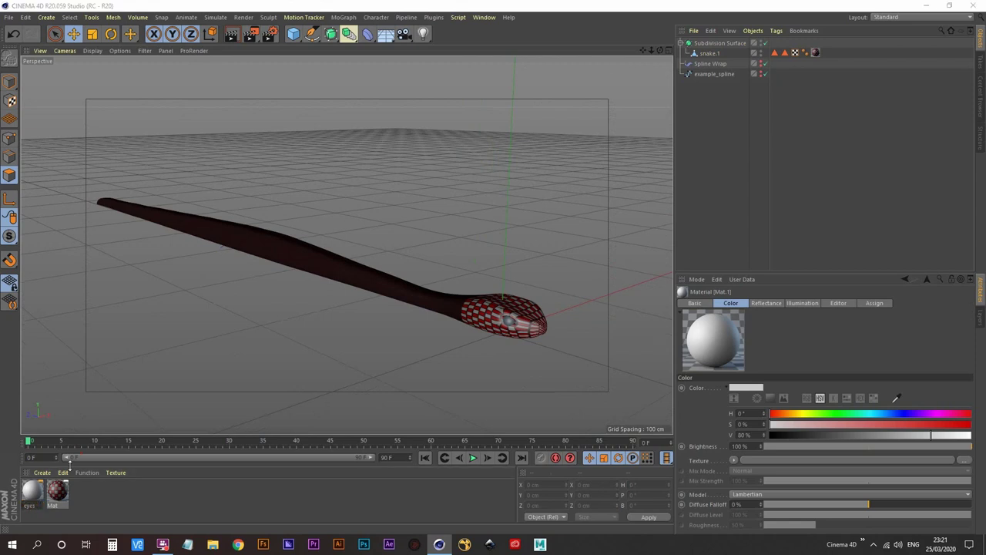
{"action": "key", "text": "Return"}
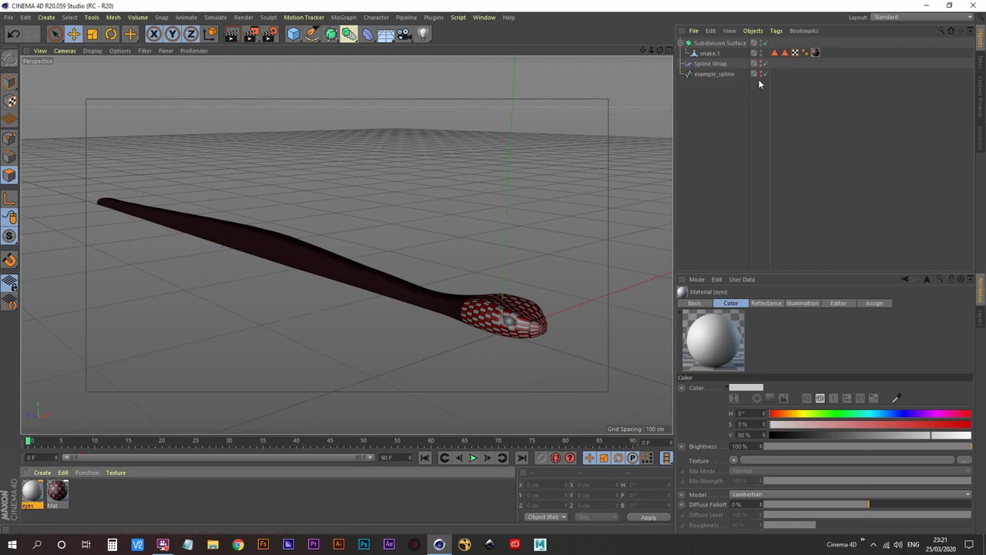
- Restore the eyes polygon selection on the snake and apply the eyes material to it
{"action": "left_click", "coordinate": [786, 53]}
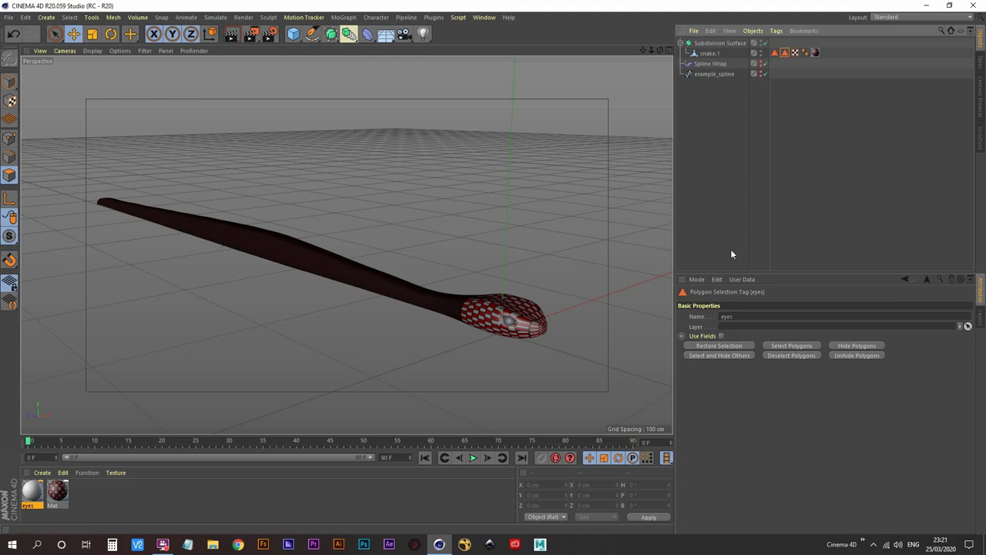
{"action": "left_click", "coordinate": [719, 347]}
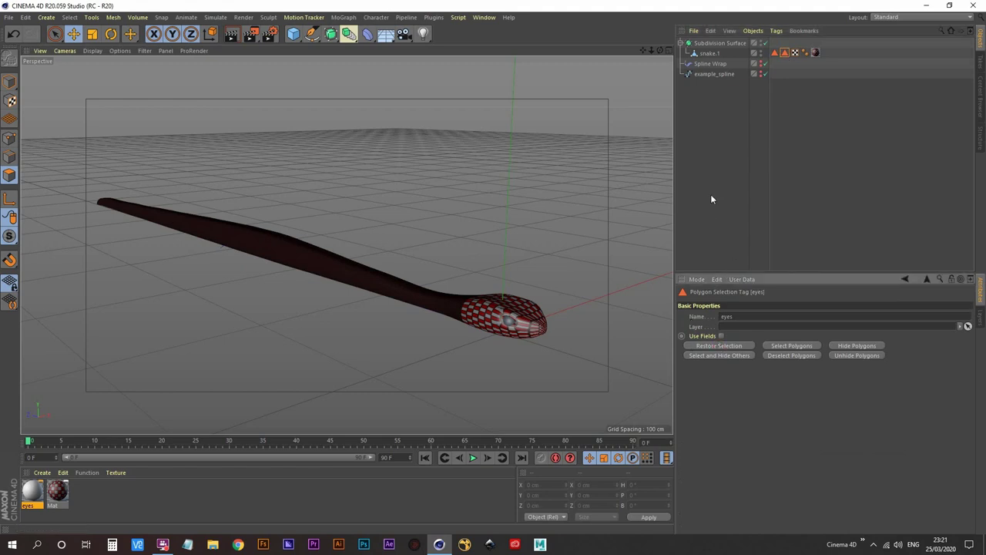
{"action": "left_click", "coordinate": [713, 54]}
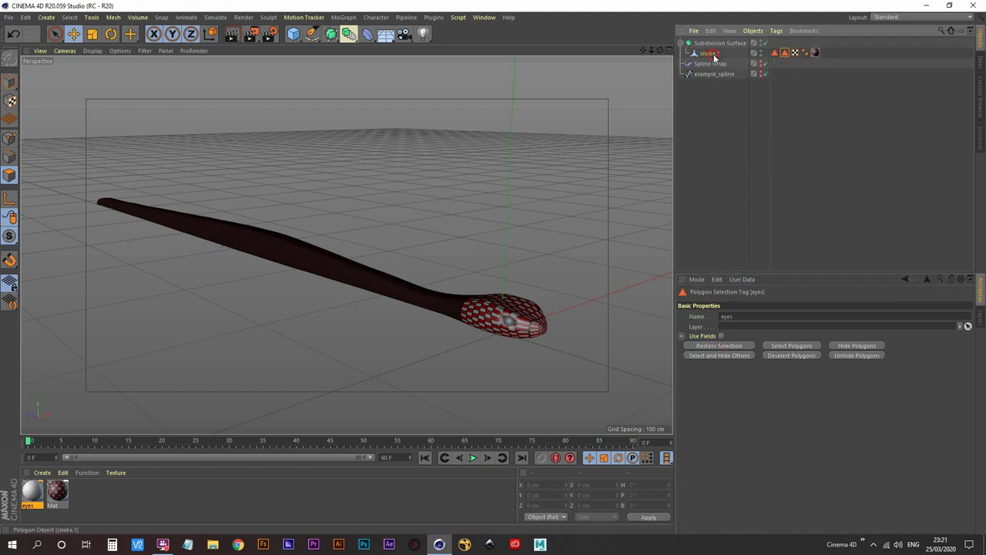
{"action": "scroll", "coordinate": [562, 336], "scroll_direction": "up", "scroll_amount": 3}
{"action": "scroll", "coordinate": [520, 269], "scroll_direction": "up", "scroll_amount": 4}
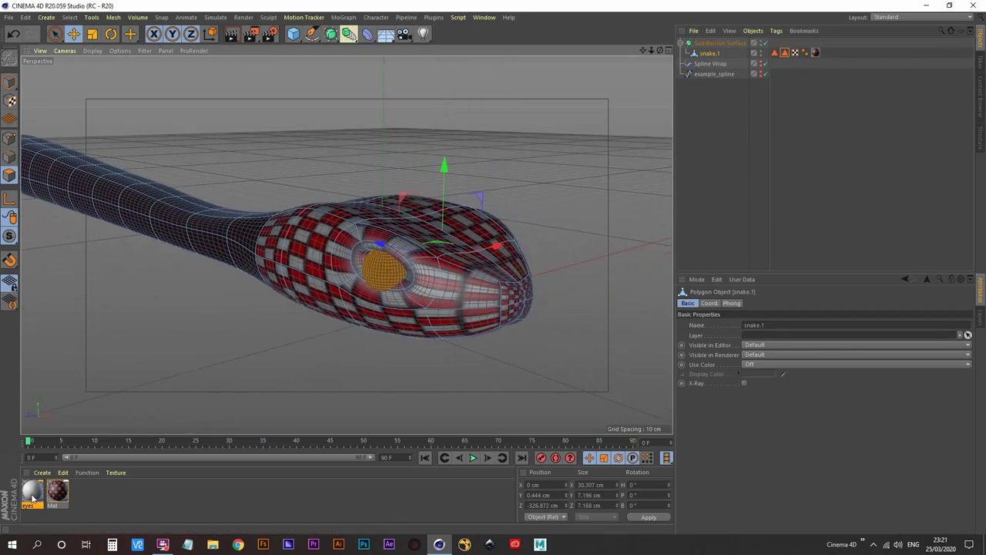
{"action": "left_click_drag", "start_coordinate": [32, 499], "coordinate": [408, 304]}
{"action": "left_click", "coordinate": [739, 105]}
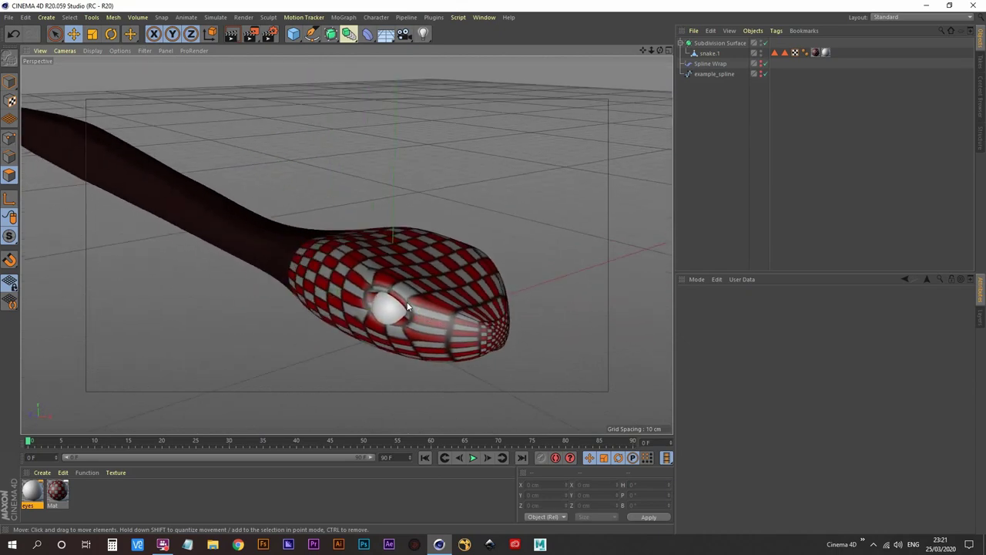
- Give the eyes material a pale pink color by setting its saturation to 21%
{"action": "double_click", "coordinate": [34, 493]}
{"action": "left_click_drag", "start_coordinate": [353, 81], "coordinate": [832, 92]}
{"action": "left_click_drag", "start_coordinate": [941, 154], "coordinate": [829, 150]}
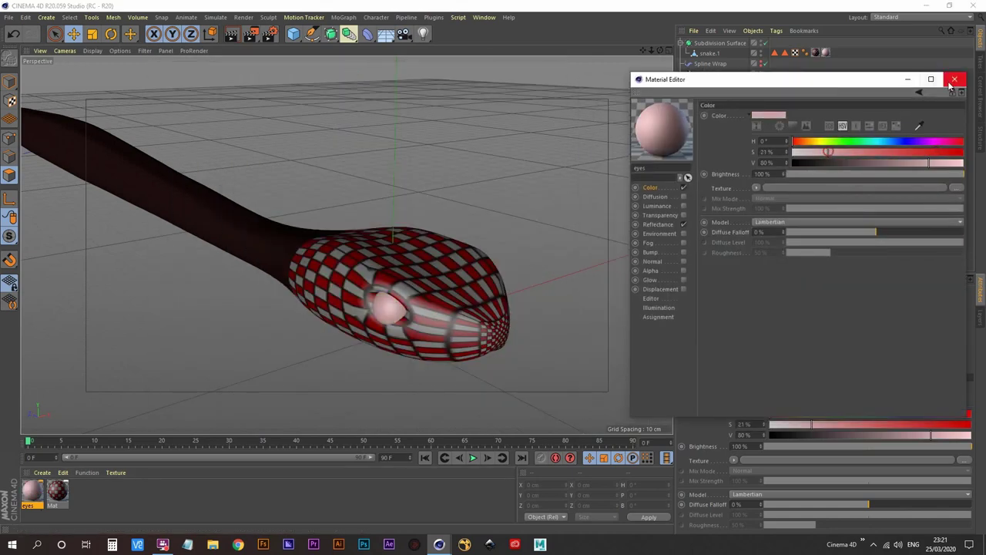
{"action": "left_click", "coordinate": [955, 78]}
{"action": "double_click", "coordinate": [59, 493]}
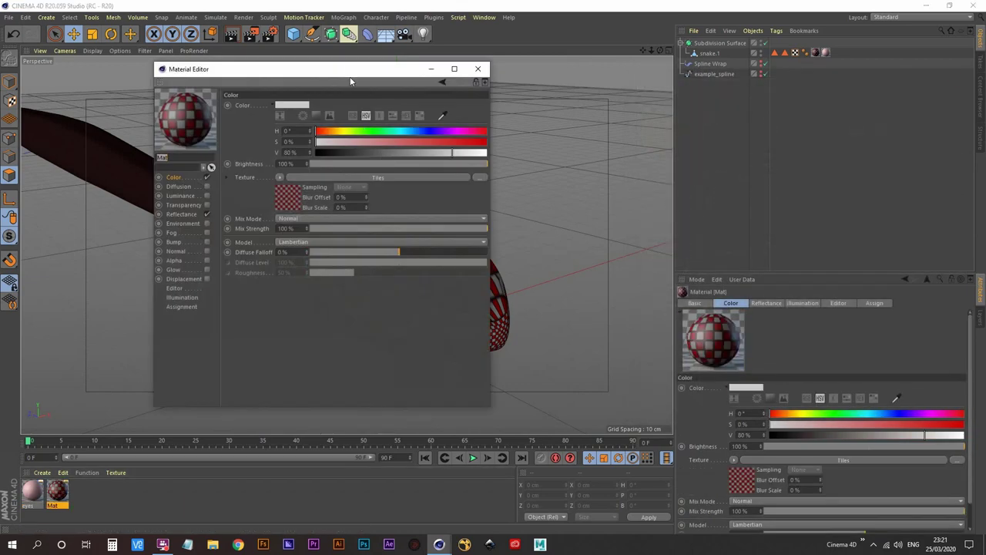
{"action": "left_click_drag", "start_coordinate": [347, 72], "coordinate": [763, 102]}
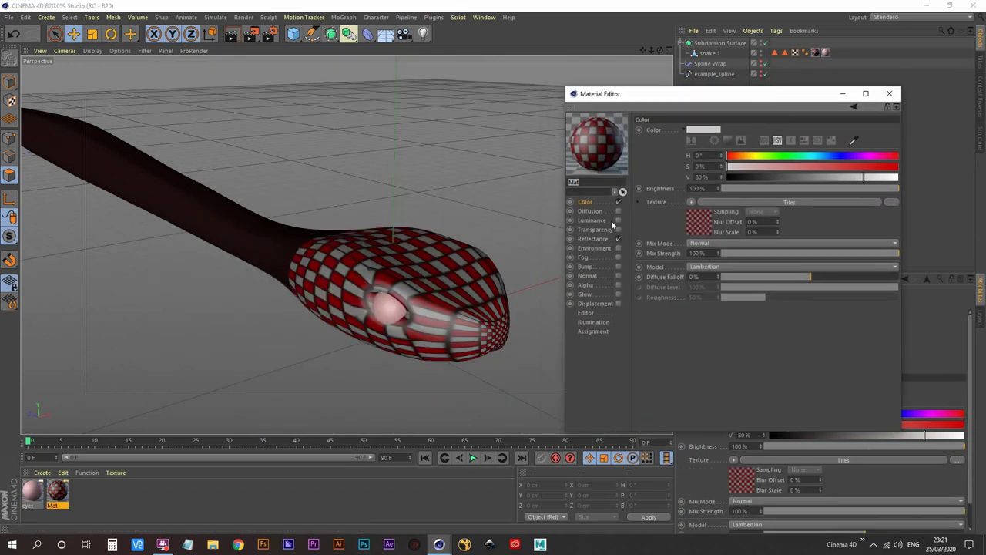
{"action": "left_click", "coordinate": [618, 201]}
{"action": "left_click", "coordinate": [618, 201]}
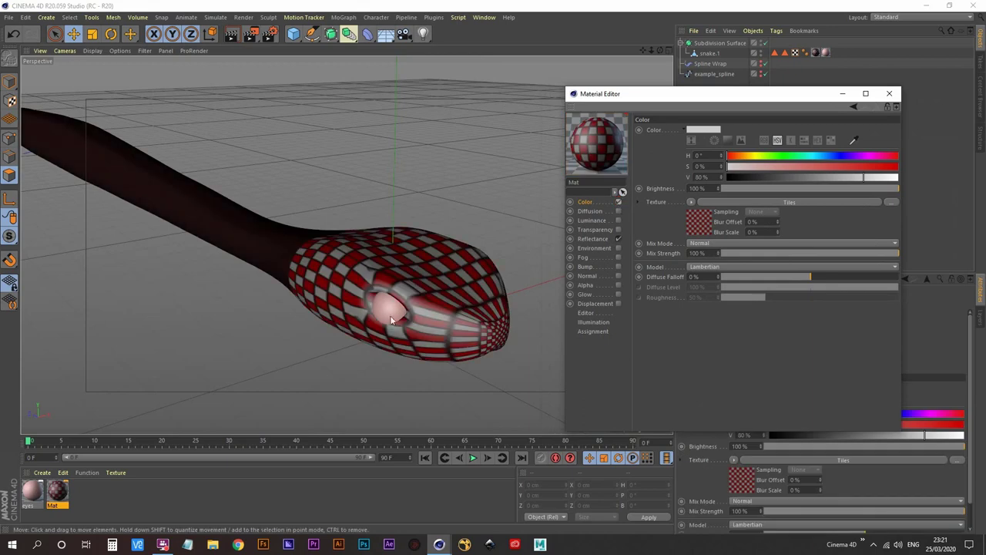
{"action": "left_click", "coordinate": [889, 93]}
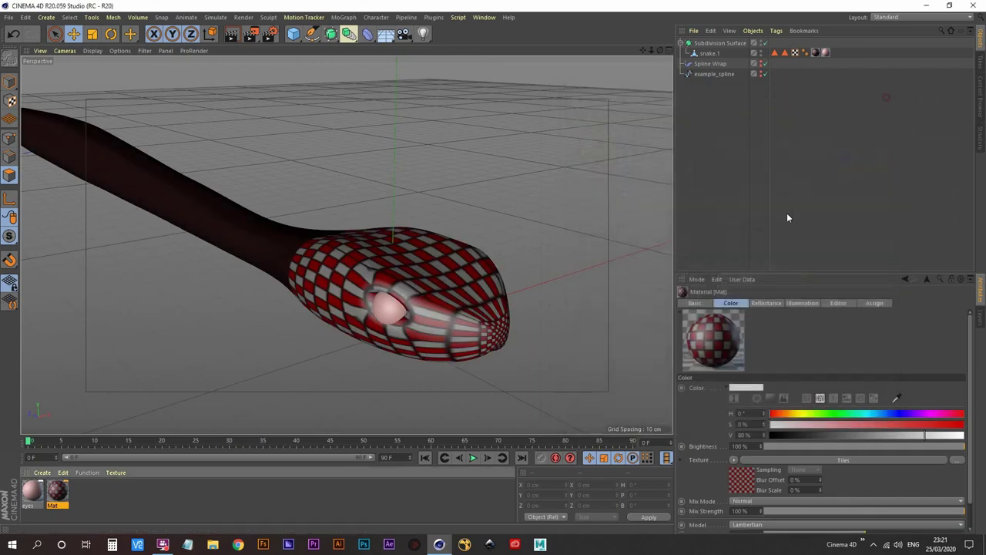
- Restore the body polygon selection on the merged snake
{"action": "scroll", "coordinate": [517, 249], "scroll_direction": "down", "scroll_amount": 6}
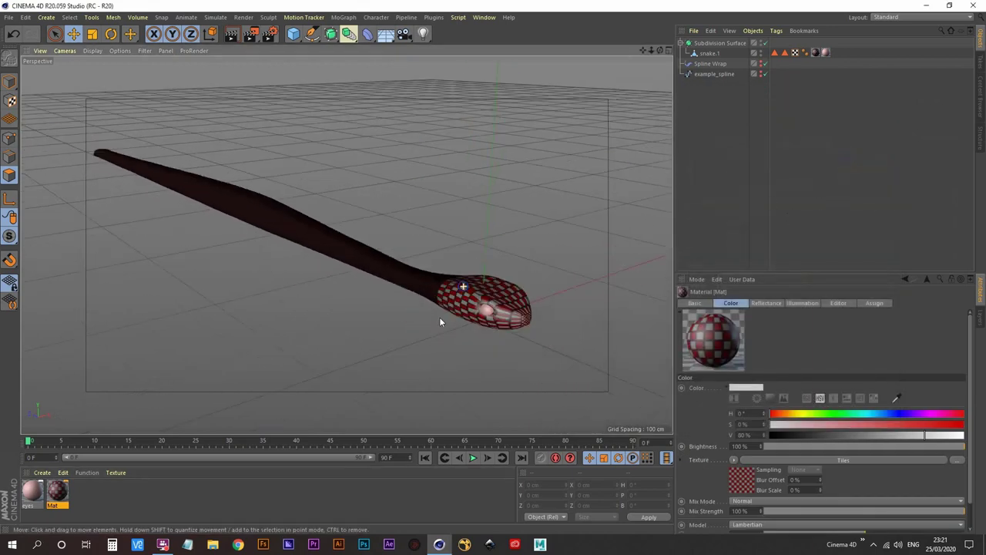
{"action": "left_click_drag", "start_coordinate": [496, 303], "coordinate": [509, 306], "text": "alt"}
{"action": "middle_click_drag", "start_coordinate": [505, 282], "coordinate": [535, 346], "text": "alt"}
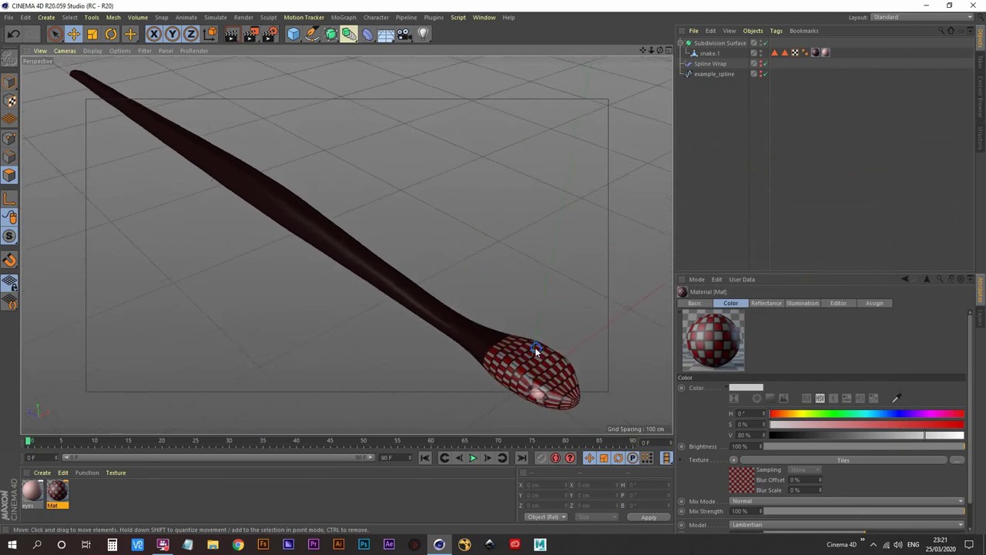
{"action": "right_click_drag", "start_coordinate": [535, 347], "coordinate": [511, 356], "text": "alt"}
{"action": "left_click_drag", "start_coordinate": [510, 355], "coordinate": [504, 328], "text": "alt"}
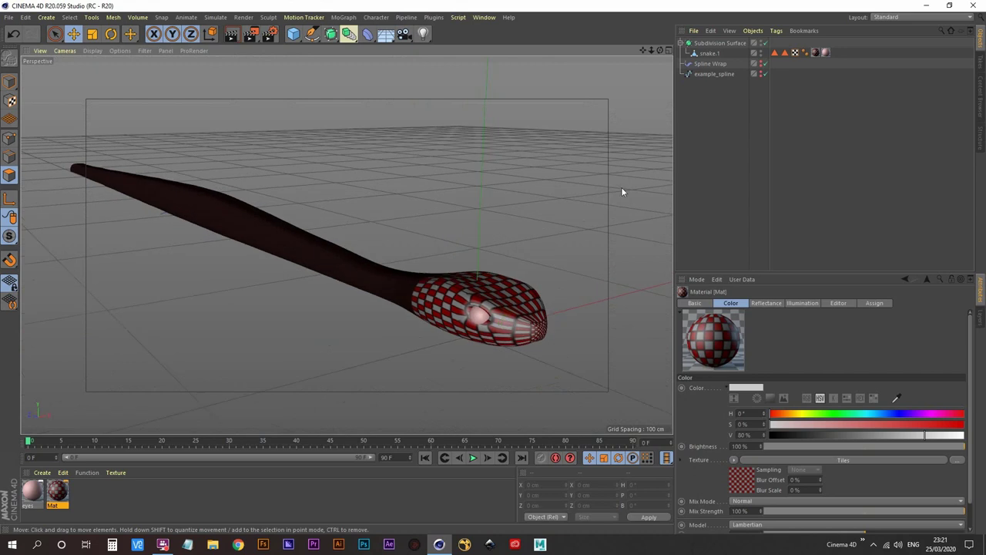
{"action": "left_click", "coordinate": [710, 53]}
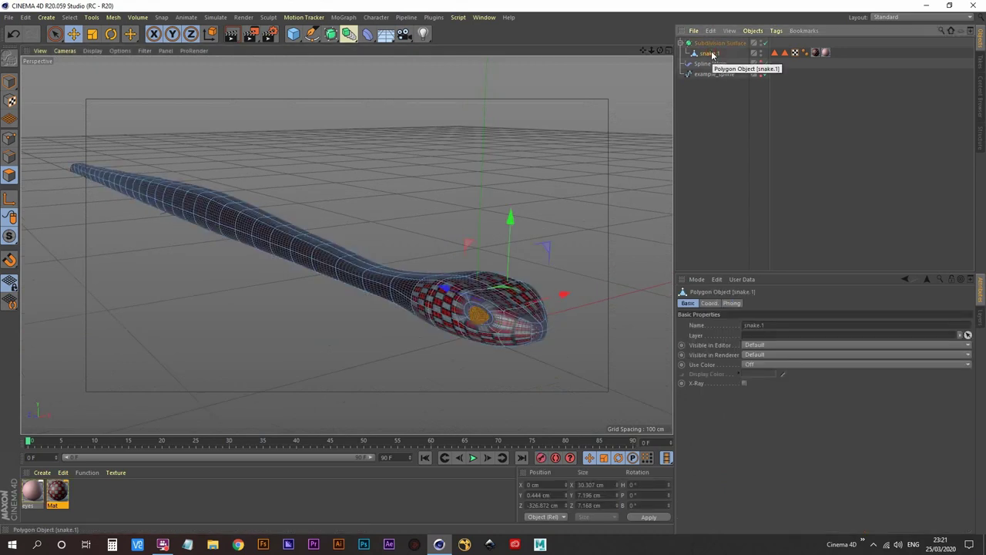
{"action": "left_click", "coordinate": [774, 53]}
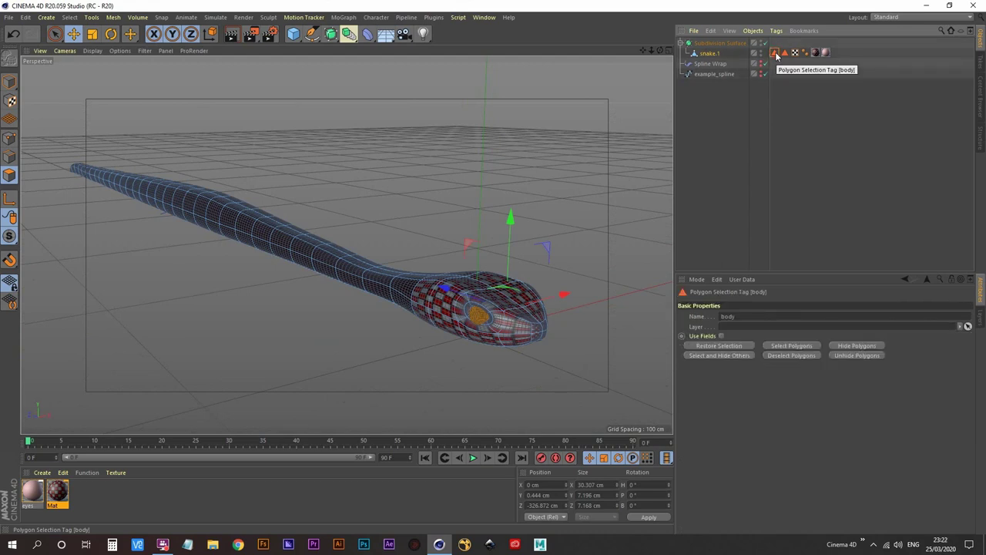
{"action": "left_click", "coordinate": [718, 347]}
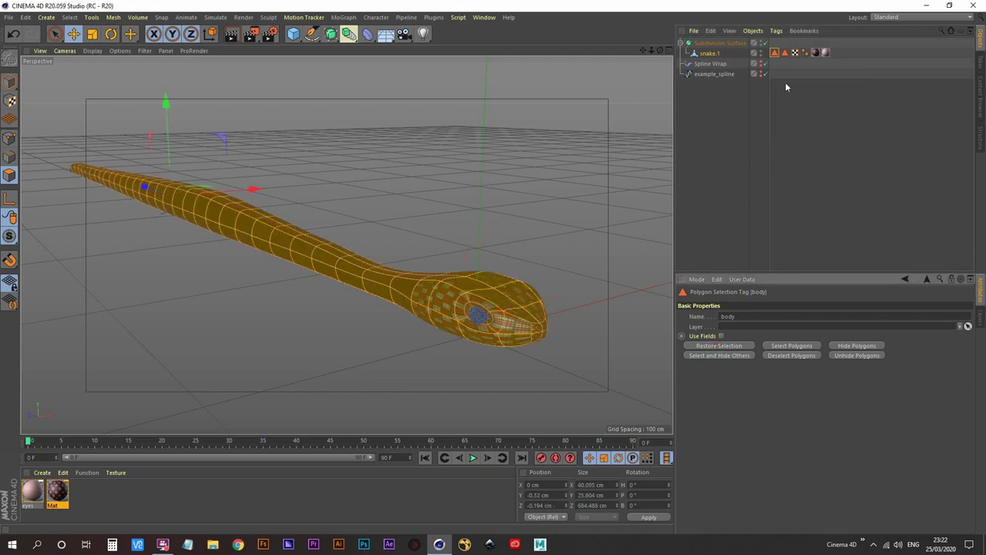
- Rename the tiled material Mat as body
{"action": "left_click", "coordinate": [817, 53]}
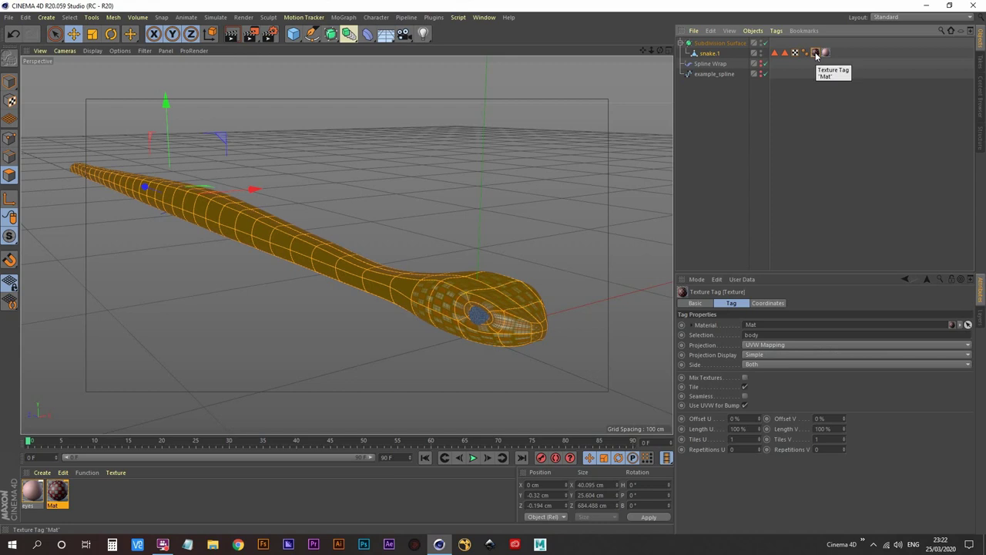
{"action": "left_click", "coordinate": [59, 497]}
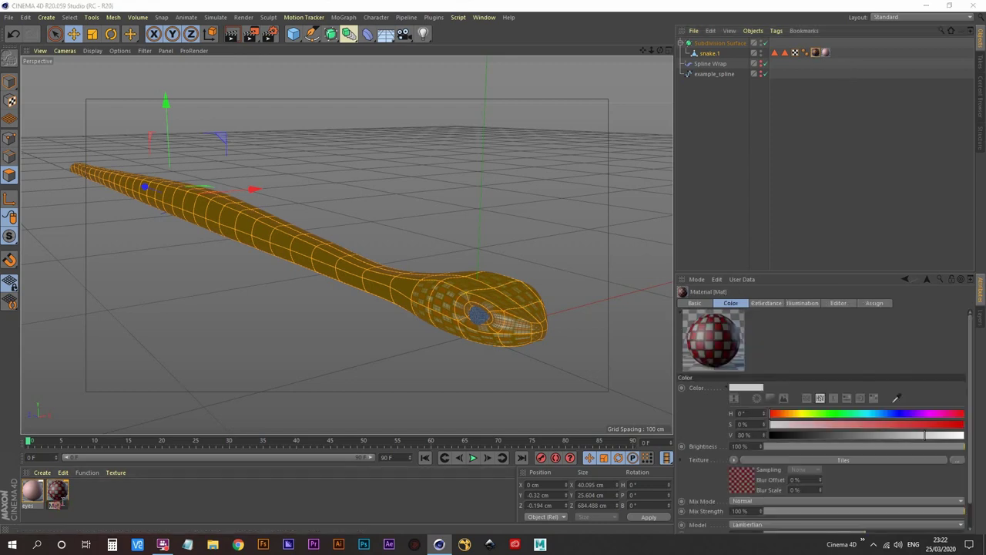
{"action": "type", "text": "body"}
{"action": "key", "text": "Return"}
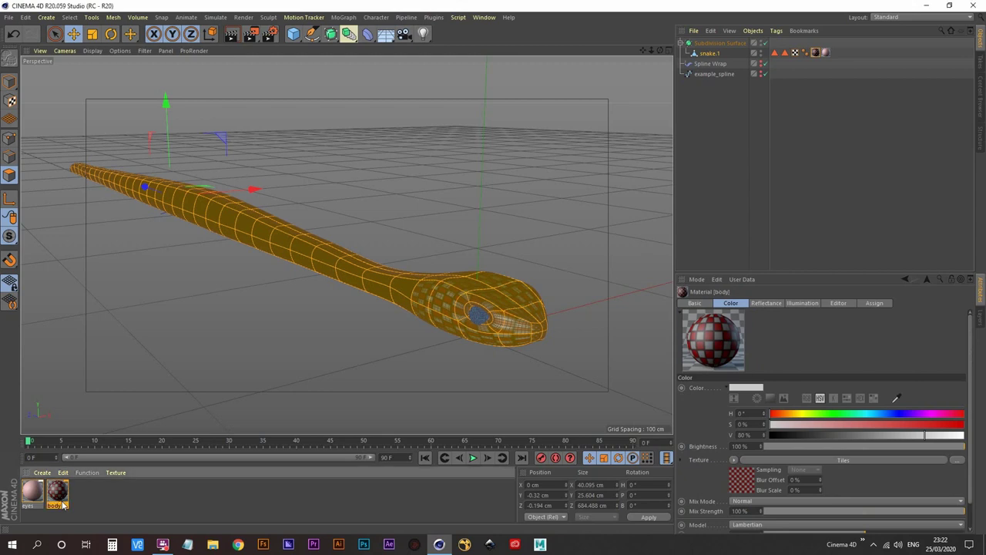
- Set the projection of the snake's body texture tag to Flat
{"action": "right_click", "coordinate": [816, 59]}
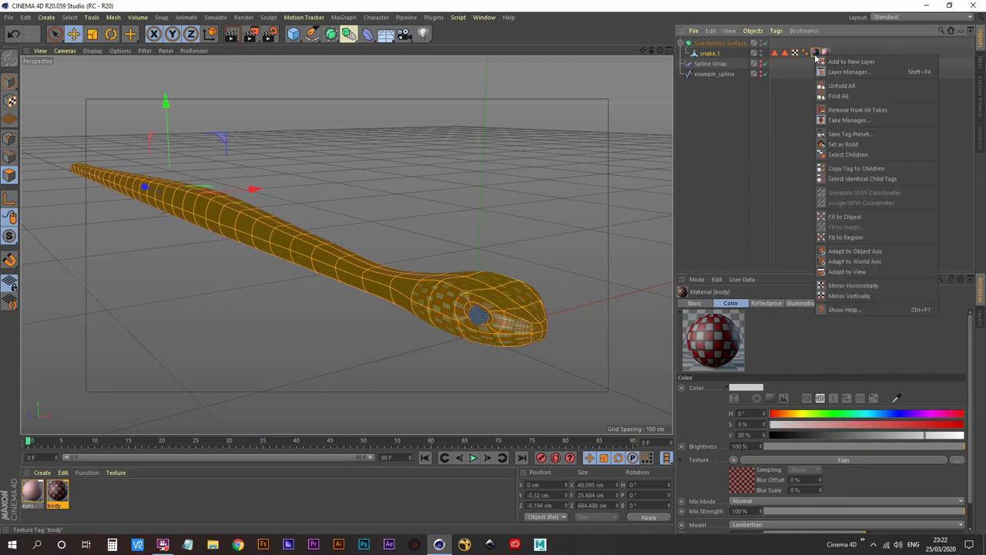
{"action": "left_click", "coordinate": [737, 152]}
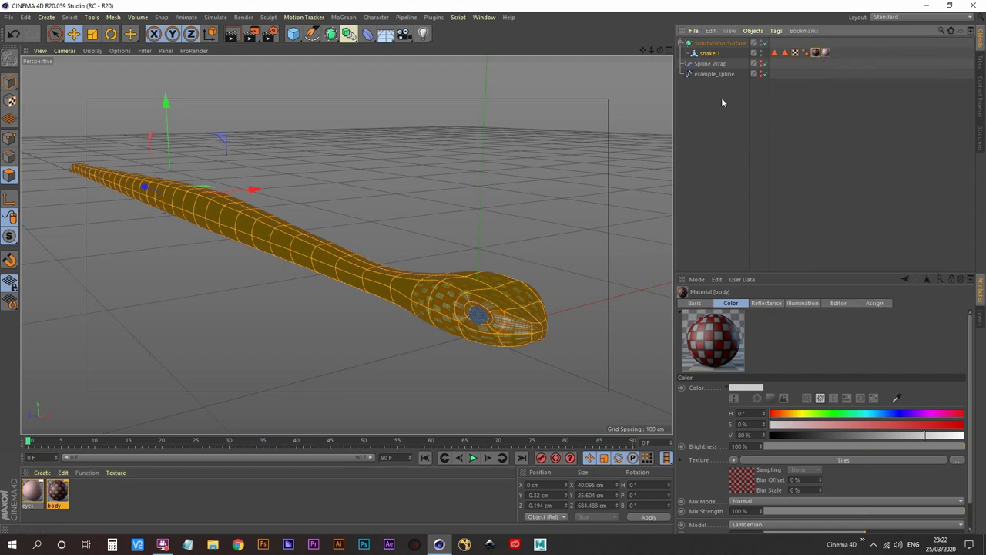
{"action": "left_click", "coordinate": [701, 163]}
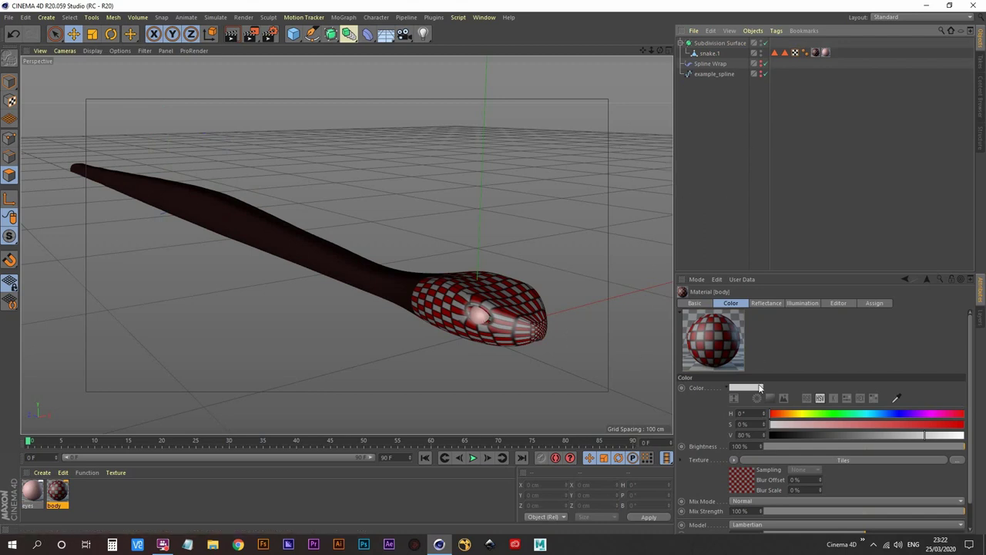
{"action": "left_click", "coordinate": [815, 52]}
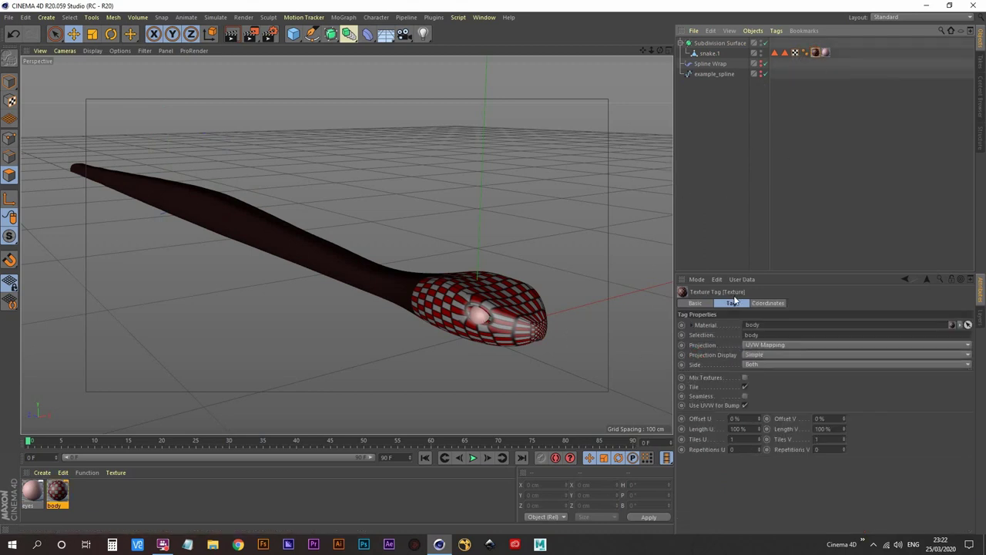
{"action": "left_click", "coordinate": [765, 345]}
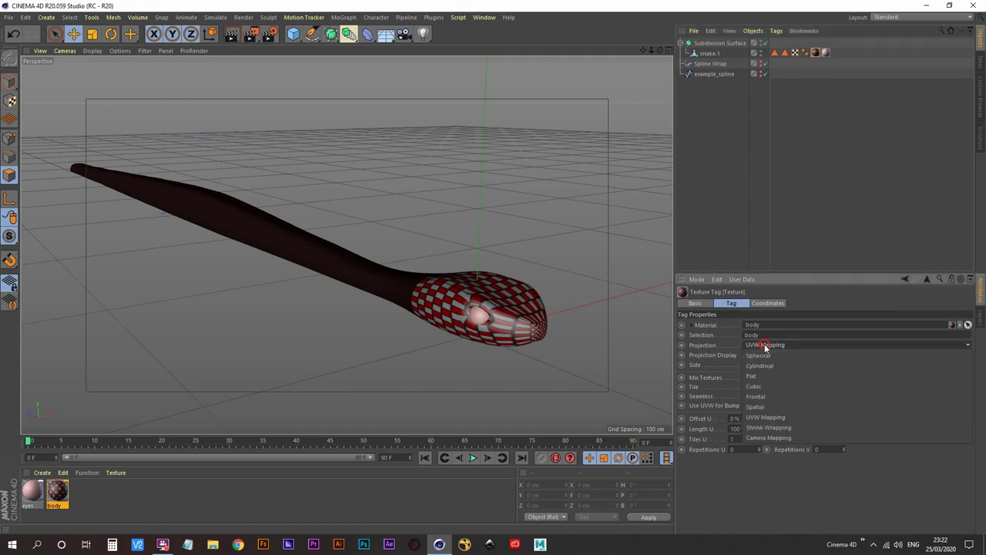
{"action": "left_click", "coordinate": [764, 376]}
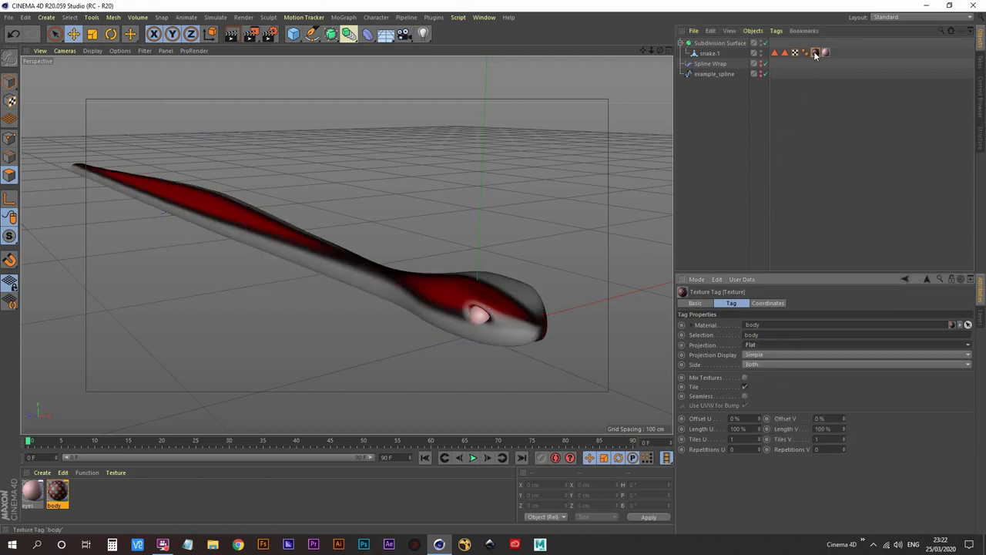
- Rotate the body's flat texture projection in Texture mode so it lies horizontally along the snake, with P at -90° and B at 90°
{"action": "left_click", "coordinate": [709, 54]}
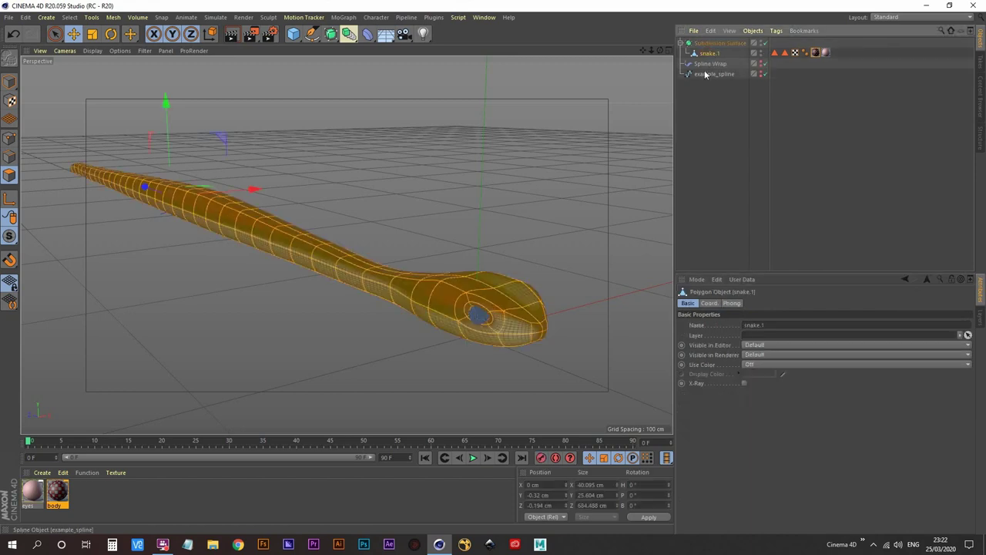
{"action": "left_click", "coordinate": [11, 101]}
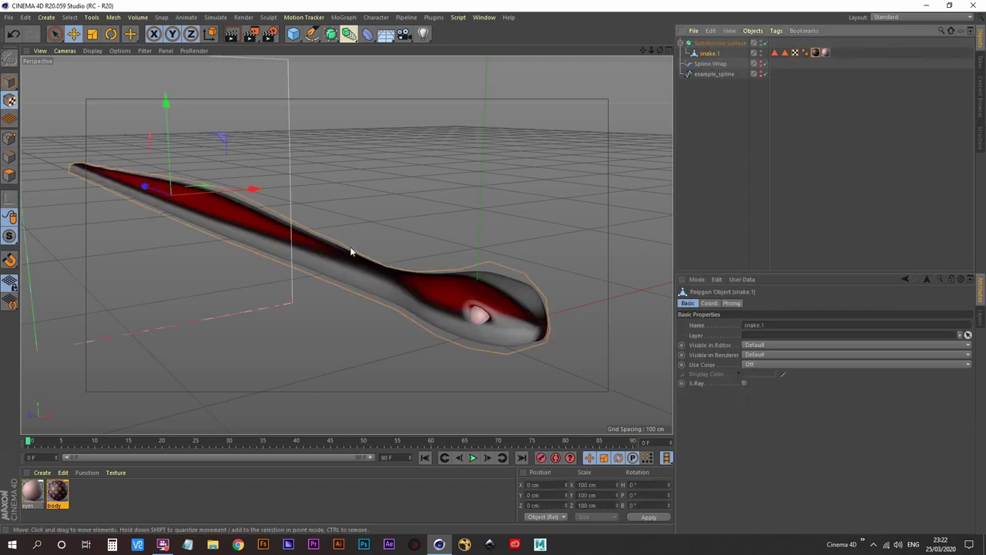
{"action": "scroll", "coordinate": [306, 241], "scroll_direction": "down", "scroll_amount": 5}
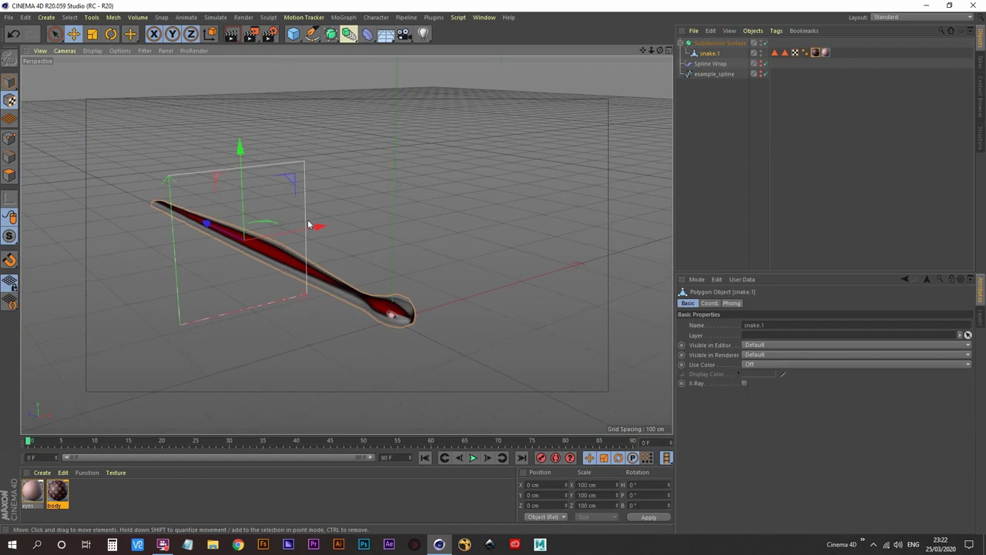
{"action": "middle_click_drag", "start_coordinate": [293, 287], "coordinate": [328, 242], "text": "alt"}
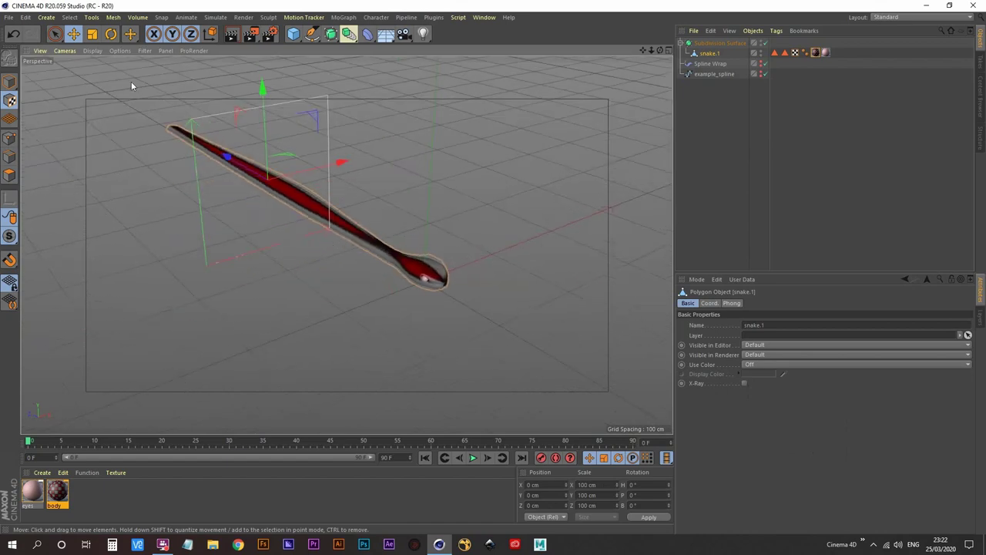
{"action": "left_click", "coordinate": [111, 33]}
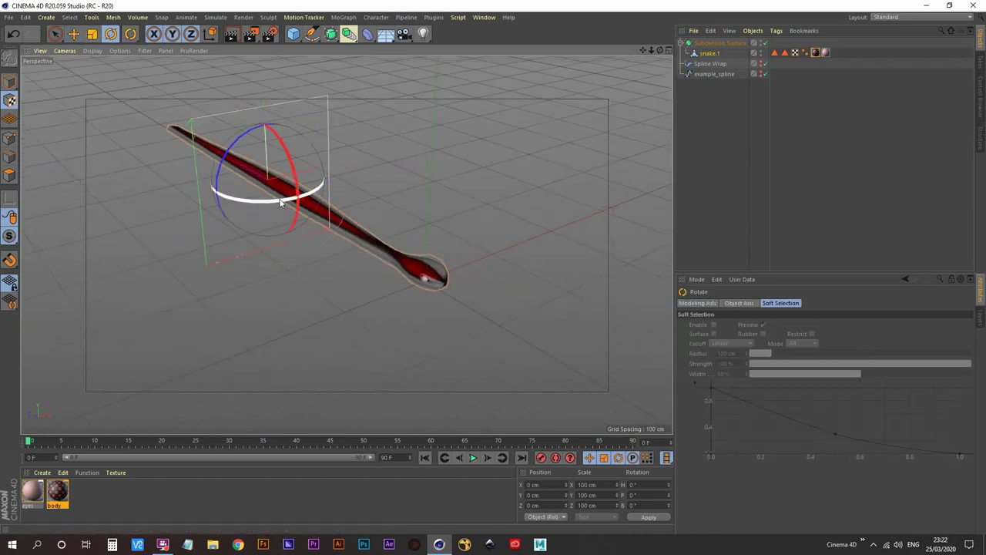
{"action": "left_click_drag", "start_coordinate": [280, 203], "coordinate": [292, 118]}
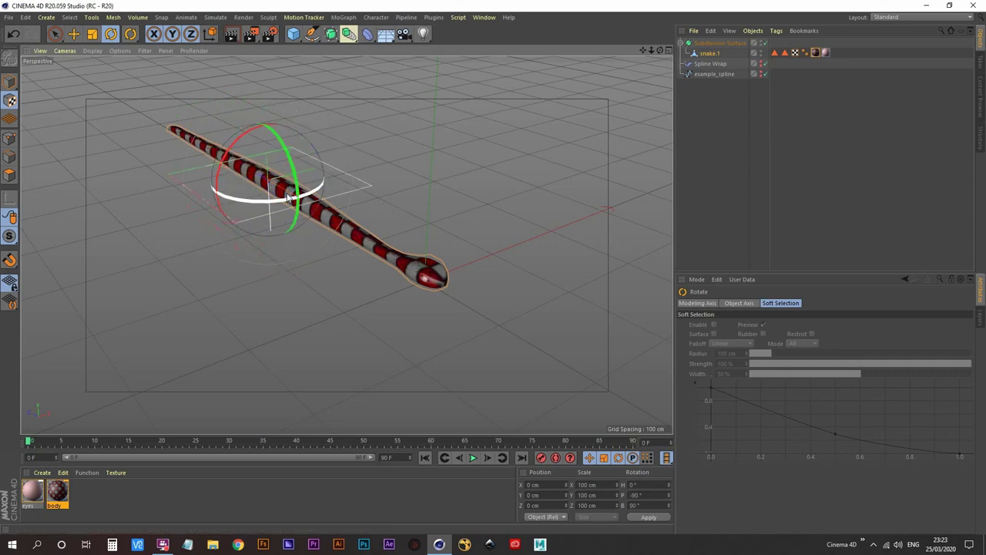
{"action": "middle_click_drag", "start_coordinate": [287, 196], "coordinate": [302, 227], "text": "alt"}
{"action": "left_click_drag", "start_coordinate": [302, 227], "coordinate": [326, 279], "text": "alt"}
{"action": "right_click_drag", "start_coordinate": [326, 279], "coordinate": [339, 220], "text": "alt"}
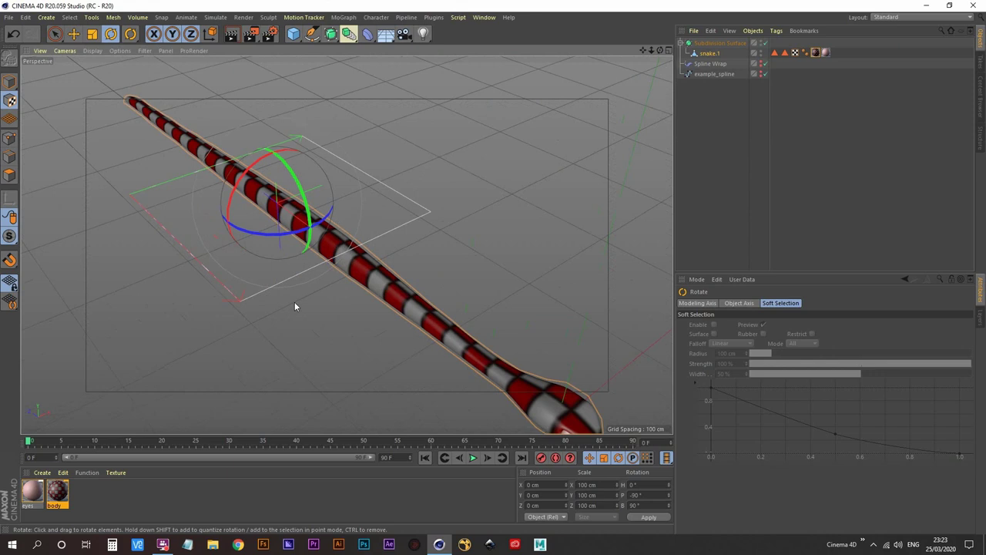
{"action": "left_click_drag", "start_coordinate": [308, 303], "coordinate": [361, 287], "text": "alt"}
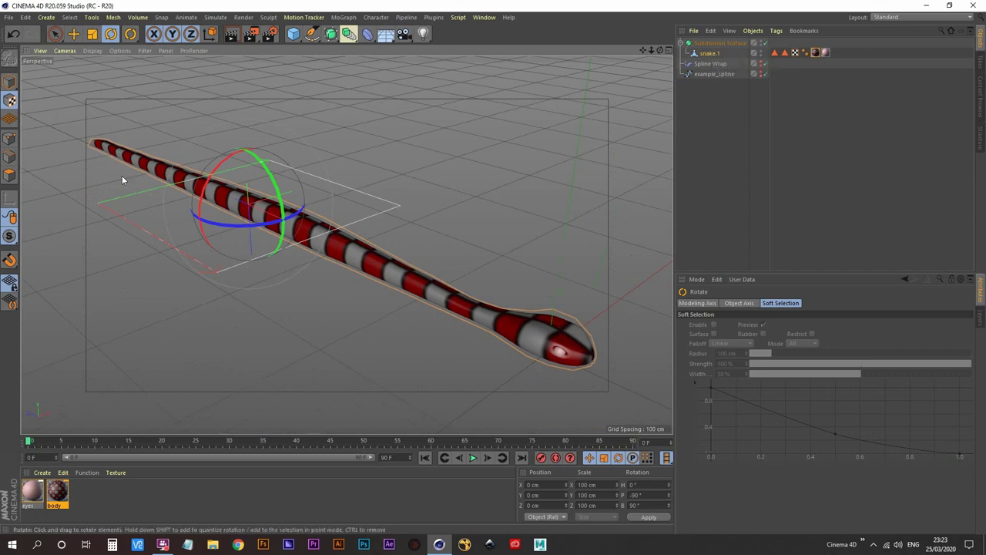
- Return to polygon mode and assign UVW coordinates from the body texture tag to the selected body polygons
{"action": "left_click", "coordinate": [11, 177]}
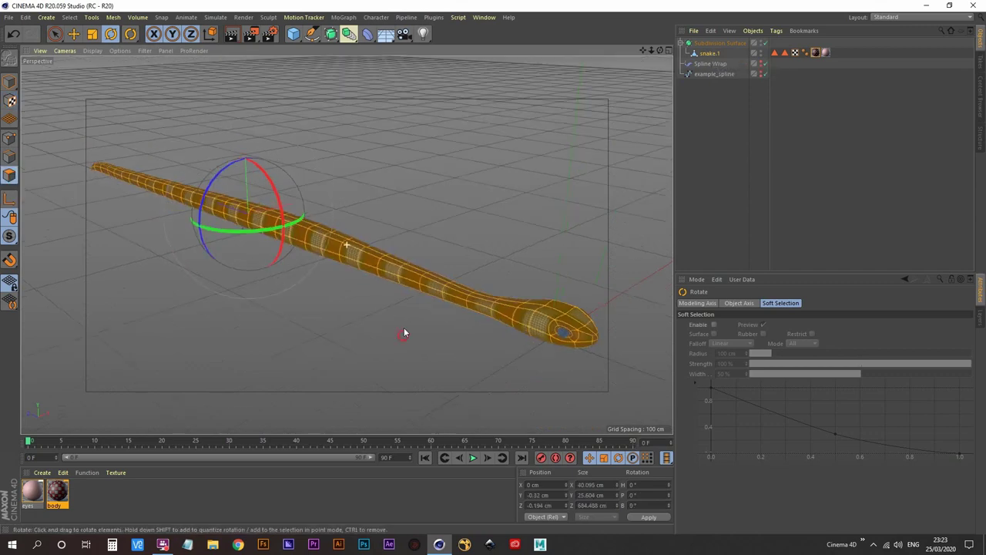
{"action": "left_click_drag", "start_coordinate": [404, 333], "coordinate": [392, 282], "text": "alt"}
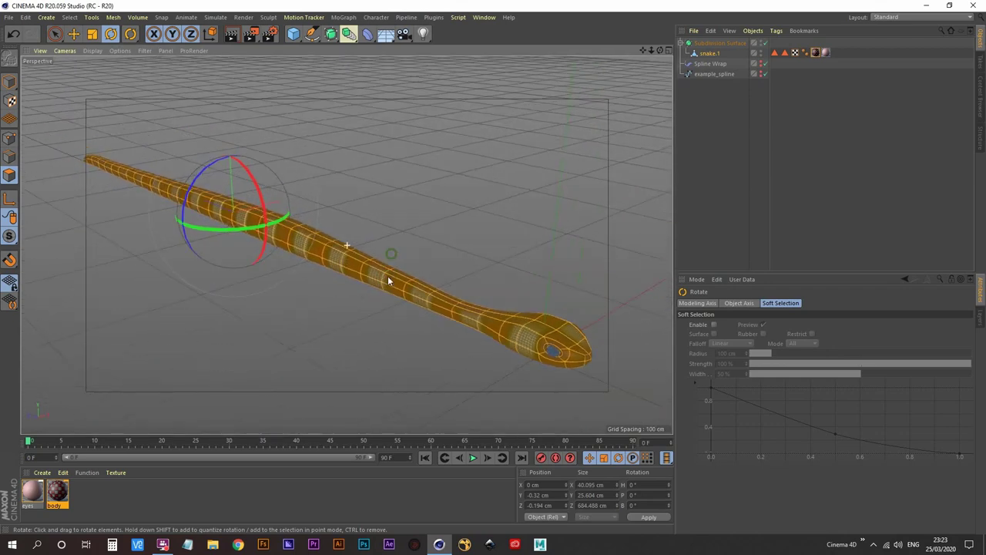
{"action": "right_click", "coordinate": [817, 54]}
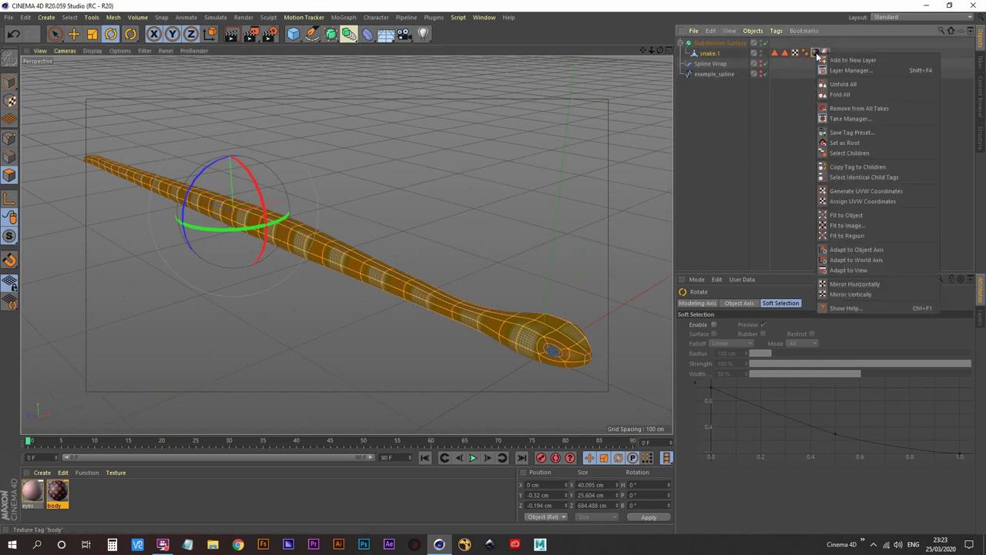
{"action": "left_click", "coordinate": [896, 202]}
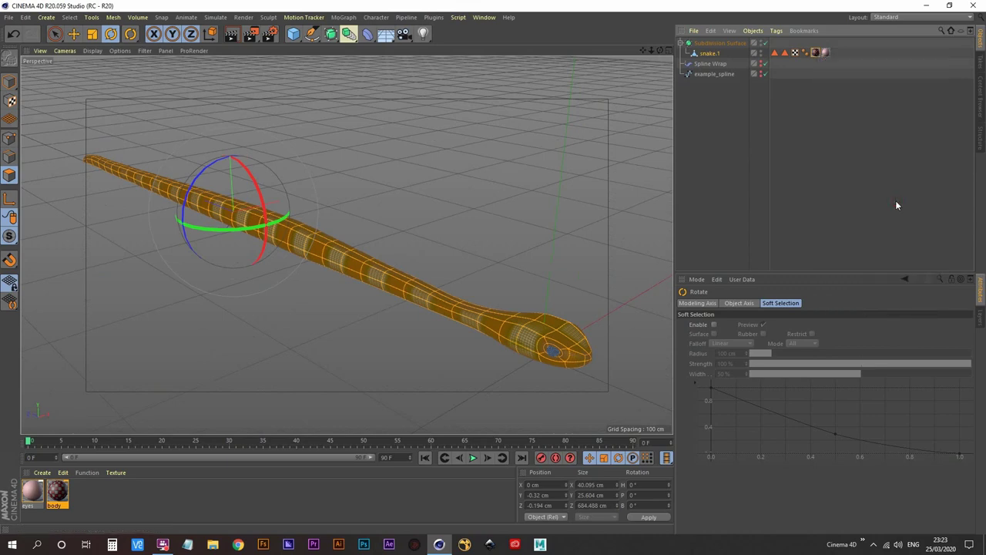
- Switch the snake mesh to edge mode and bring the underside of its head and body into view
{"action": "left_click_drag", "start_coordinate": [486, 276], "coordinate": [442, 203], "text": "alt"}
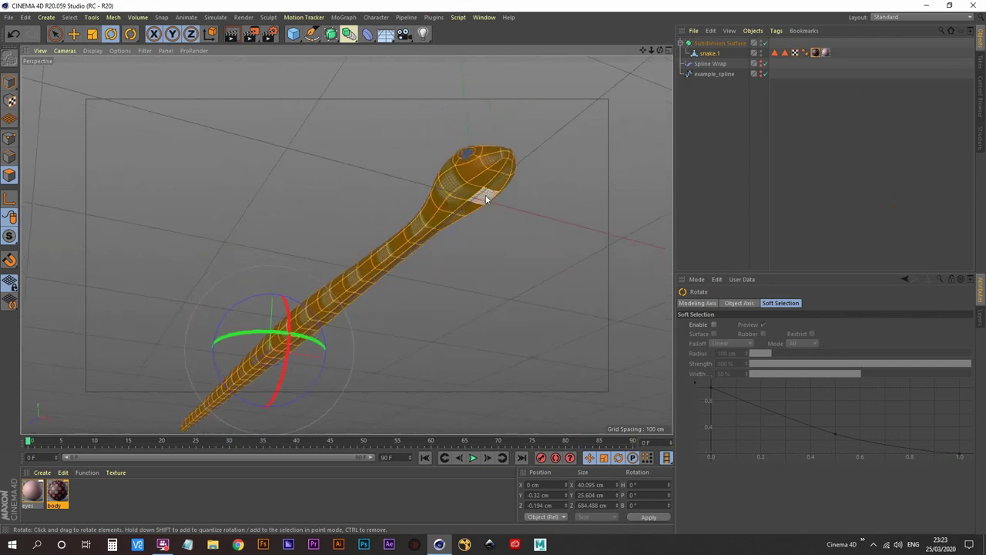
{"action": "left_click", "coordinate": [11, 158]}
{"action": "left_click", "coordinate": [561, 170]}
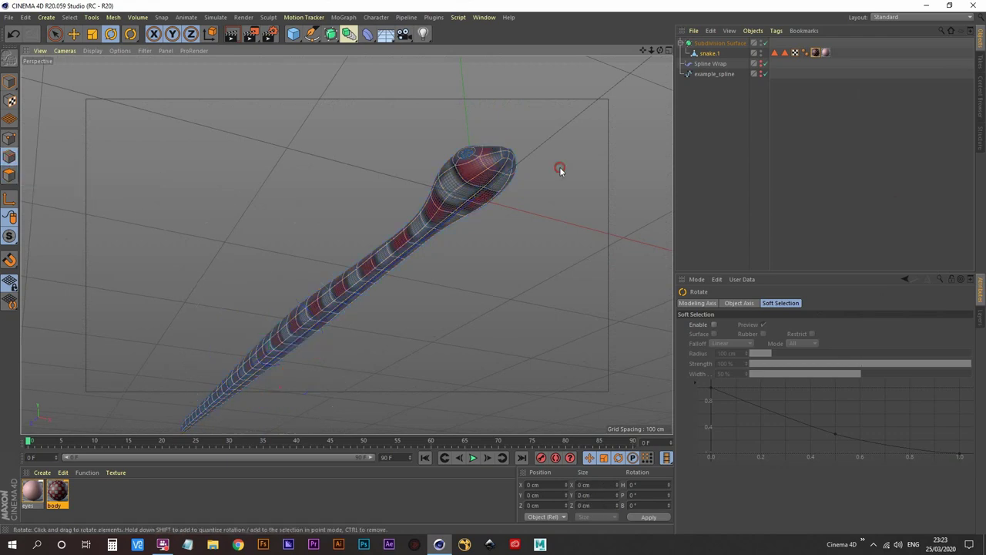
{"action": "middle_click_drag", "start_coordinate": [512, 220], "coordinate": [419, 234], "text": "alt"}
{"action": "left_click_drag", "start_coordinate": [405, 227], "coordinate": [396, 207], "text": "alt"}
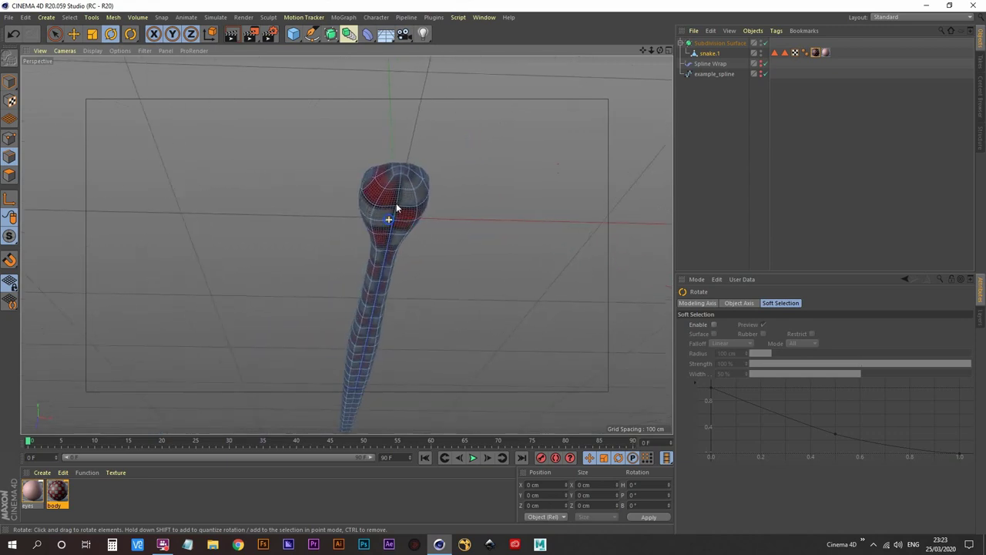
{"action": "right_click_drag", "start_coordinate": [346, 245], "coordinate": [402, 202], "text": "alt"}
{"action": "left_click_drag", "start_coordinate": [401, 205], "coordinate": [389, 247], "text": "alt"}
- Switch to the unwrap_UV_example.c4d project and examine the slit along the example cylinder from several angles
{"action": "left_click", "coordinate": [484, 17]}
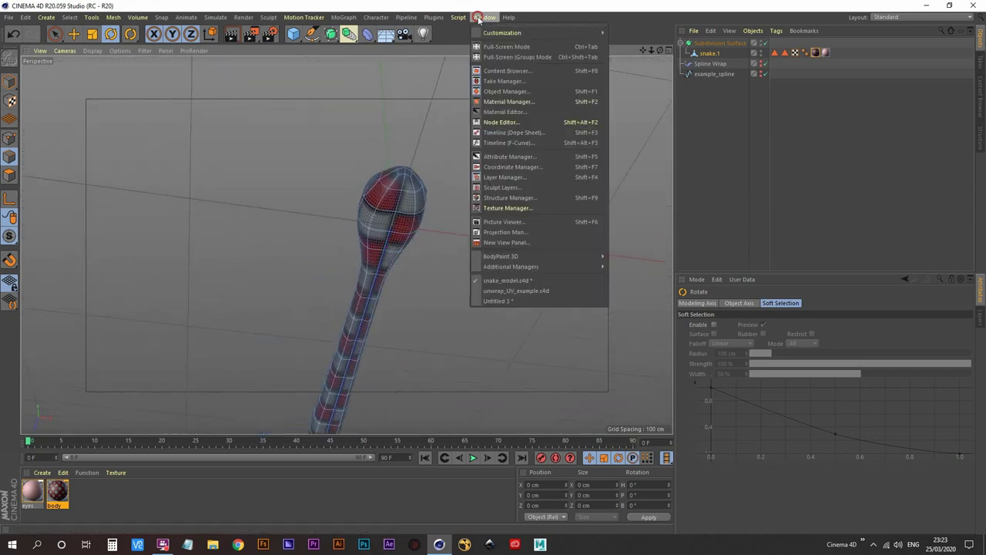
{"action": "left_click", "coordinate": [541, 291]}
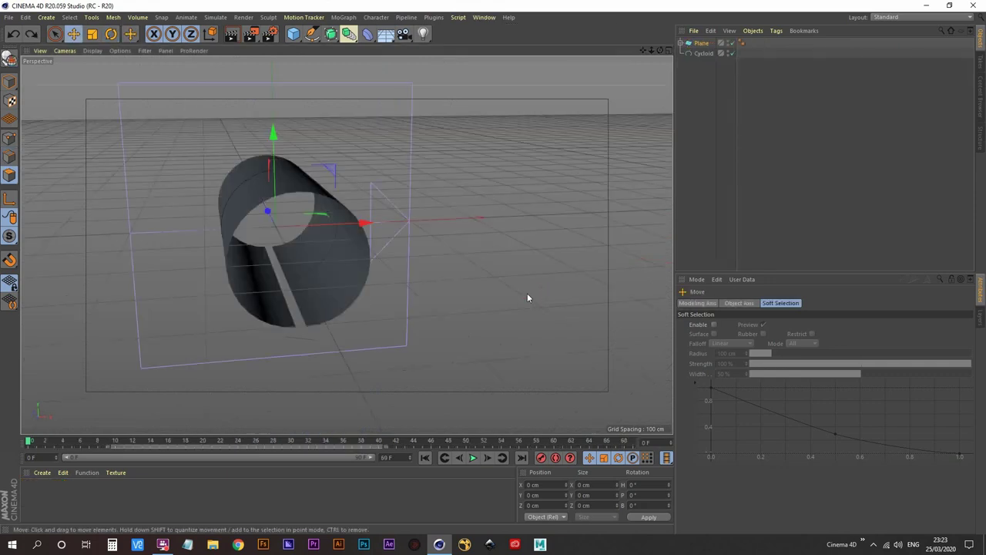
{"action": "left_click_drag", "start_coordinate": [318, 304], "coordinate": [292, 263], "text": "alt"}
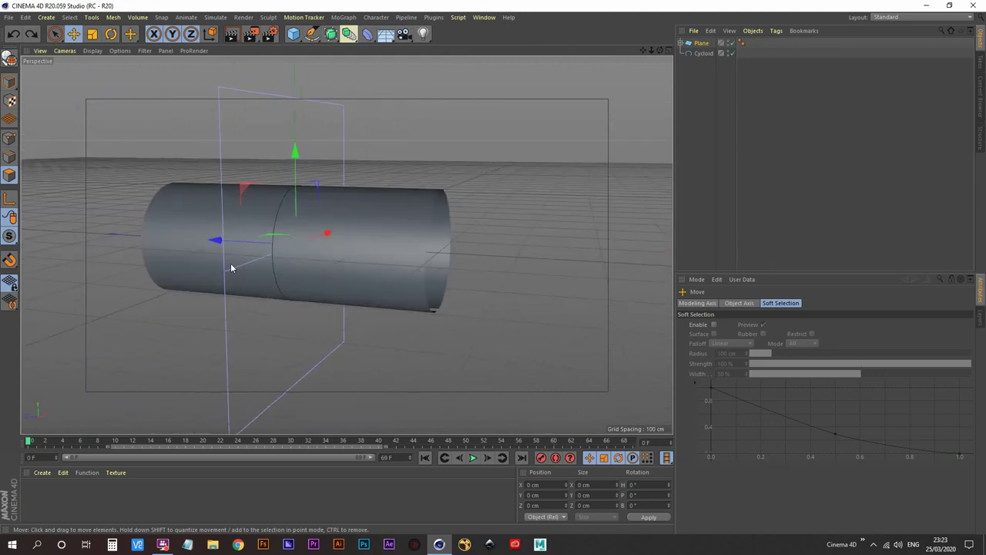
{"action": "left_click_drag", "start_coordinate": [176, 216], "coordinate": [339, 297], "text": "alt"}
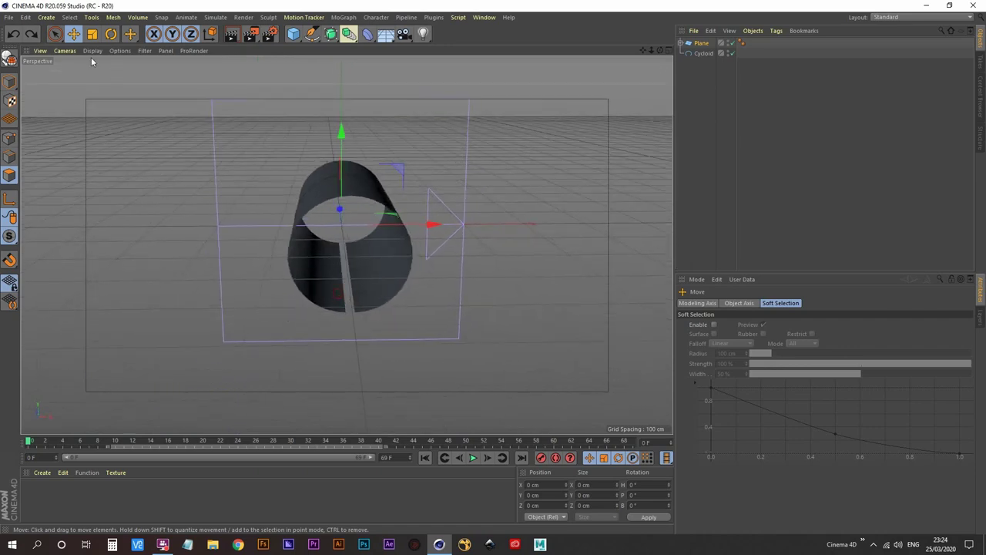
{"action": "left_click_drag", "start_coordinate": [54, 33], "coordinate": [97, 67]}
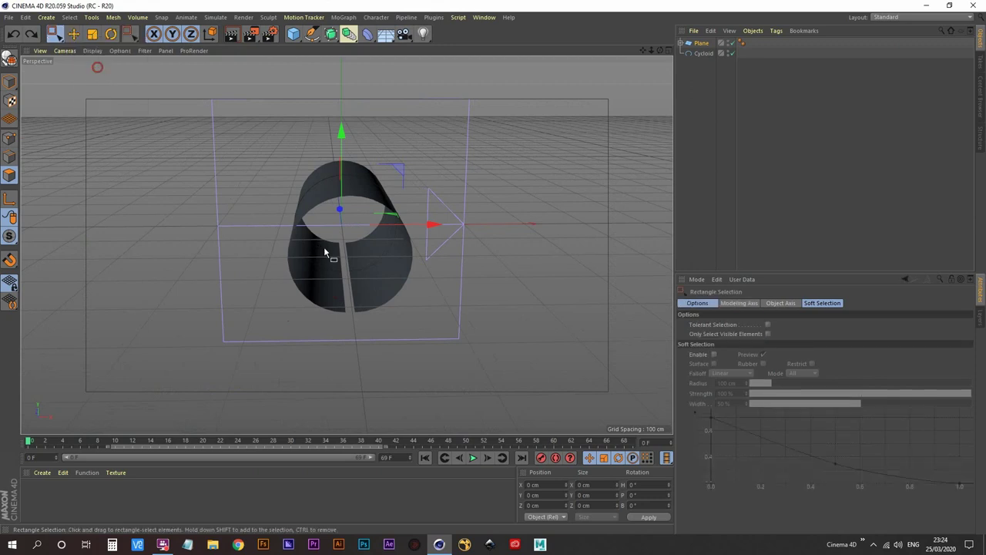
{"action": "left_click_drag", "start_coordinate": [344, 248], "coordinate": [349, 228]}
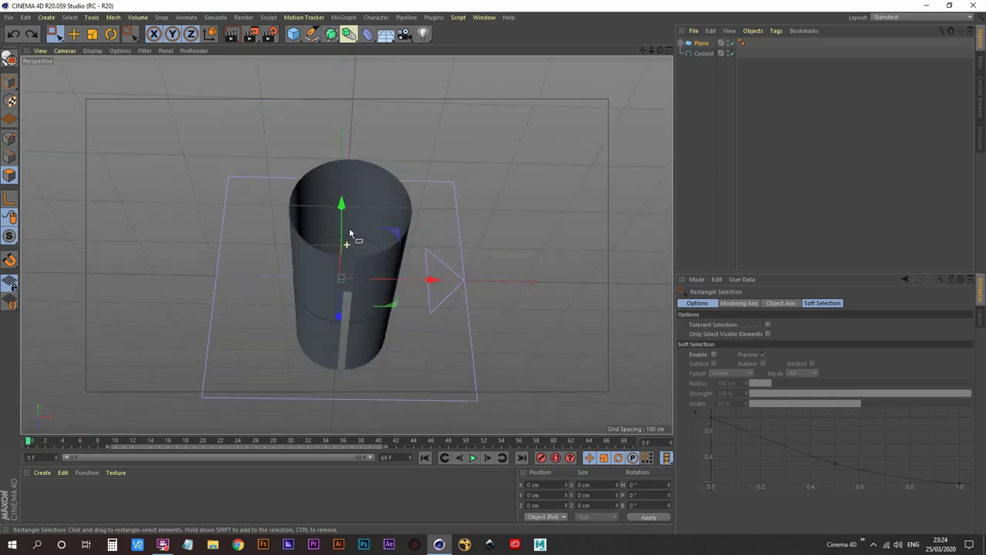
{"action": "left_click_drag", "start_coordinate": [346, 342], "coordinate": [339, 302], "text": "alt"}
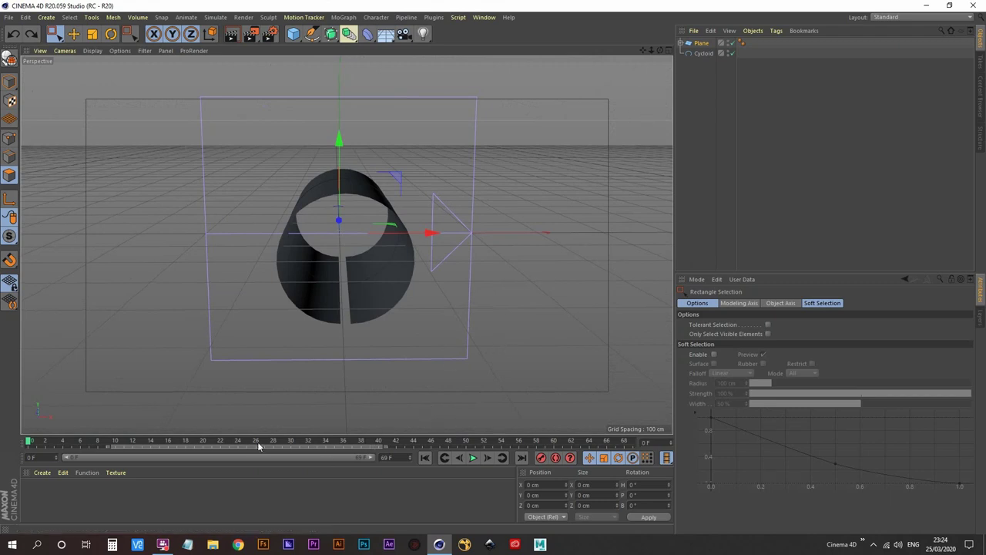
{"action": "mouse_move", "coordinate": [33, 444]}
{"action": "left_mouse_down"}
{"action": "mouse_move", "coordinate": [640, 450]}
{"action": "mouse_move", "coordinate": [33, 452]}
{"action": "left_mouse_up"}
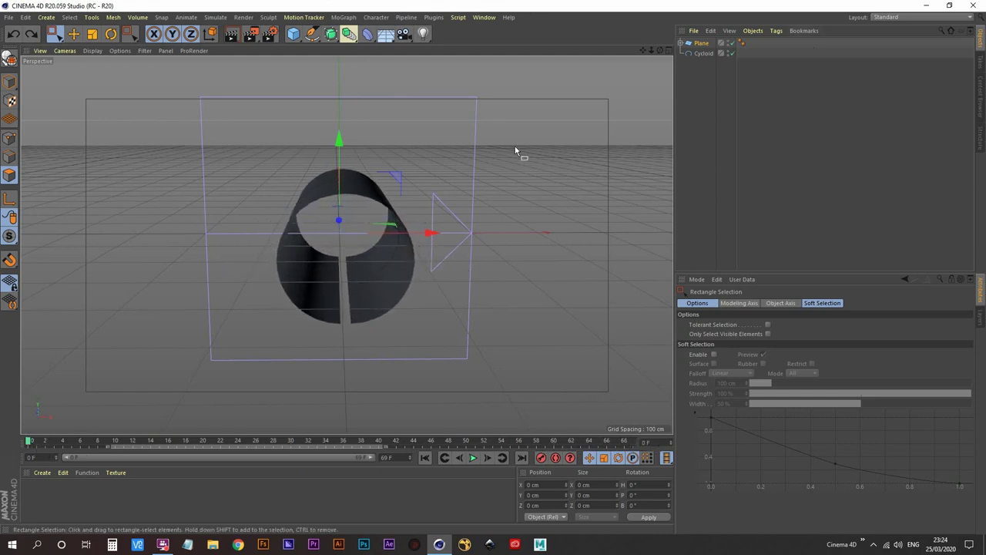
- Return to the snake_model.c4d project and loop-select the centre edges running lengthwise around the snake's body
{"action": "key", "text": "v"}
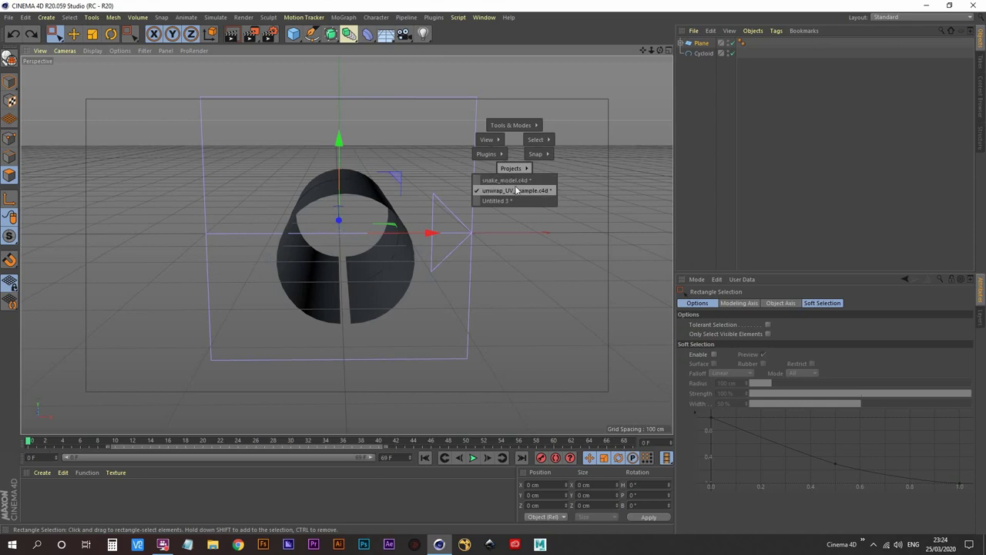
{"action": "left_click", "coordinate": [507, 180]}
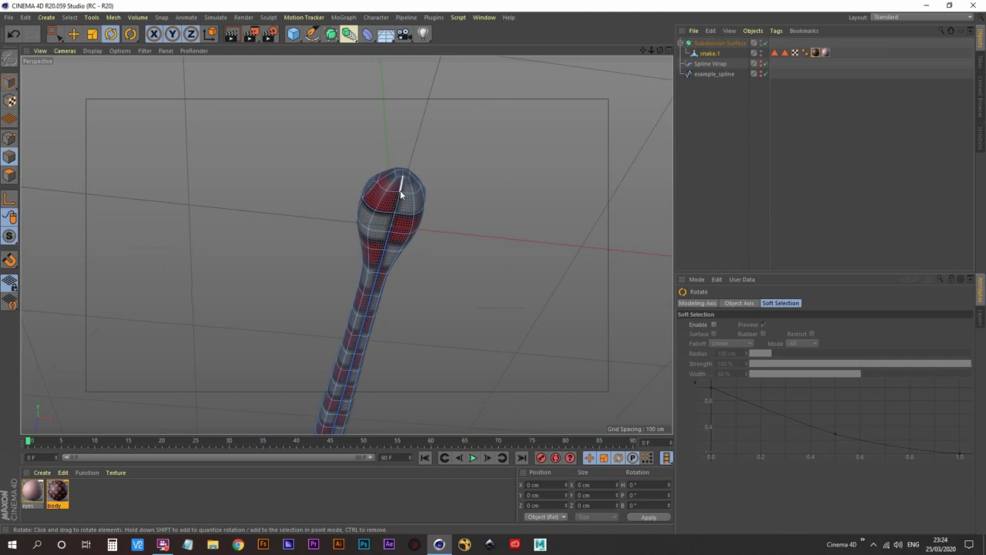
{"action": "scroll", "coordinate": [409, 185], "scroll_direction": "up", "scroll_amount": 3}
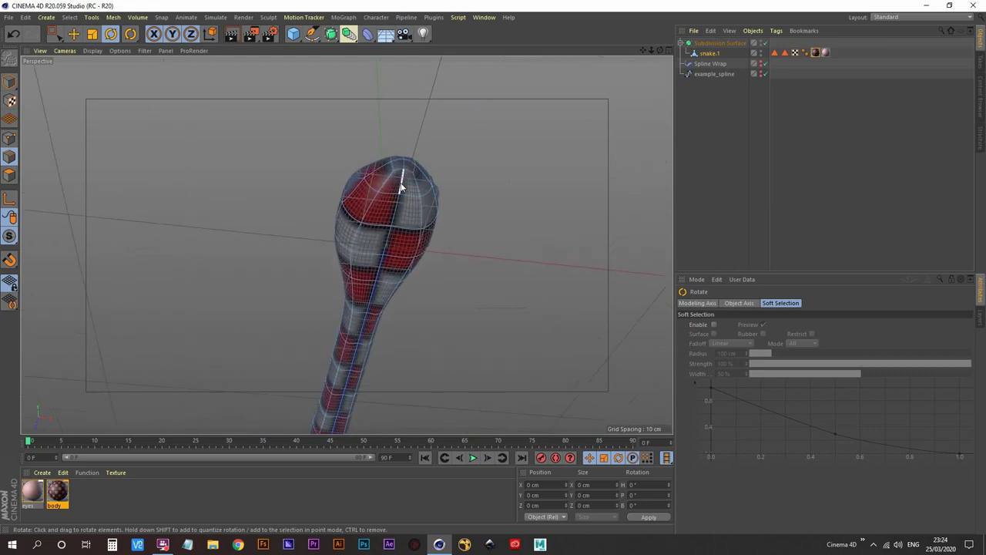
{"action": "left_click", "coordinate": [401, 185]}
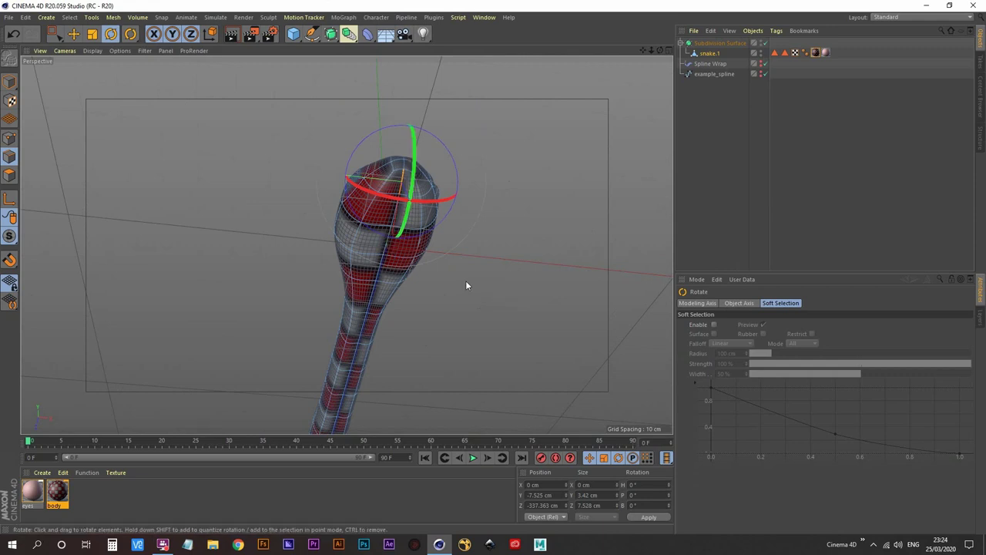
{"action": "key", "text": "u"}
{"action": "key", "text": "l"}
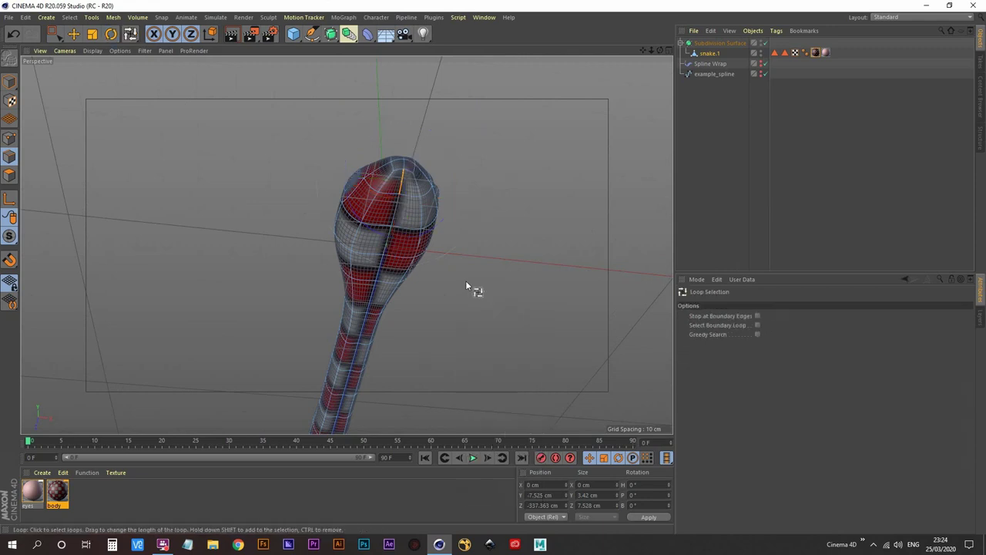
{"action": "left_click", "coordinate": [396, 213]}
- In the Top view, deselect the loop's edges on the snake's back with a Rectangle Selection limited to visible elements
{"action": "middle_click", "coordinate": [508, 205]}
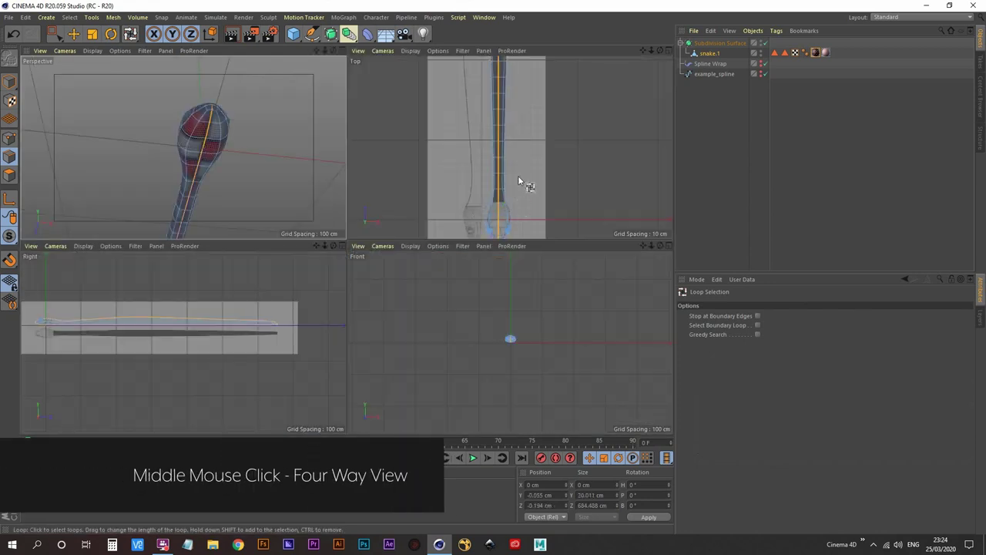
{"action": "middle_click", "coordinate": [522, 182]}
{"action": "middle_click_drag", "start_coordinate": [438, 264], "coordinate": [364, 356], "text": "alt"}
{"action": "scroll", "coordinate": [390, 317], "scroll_direction": "down", "scroll_amount": 2}
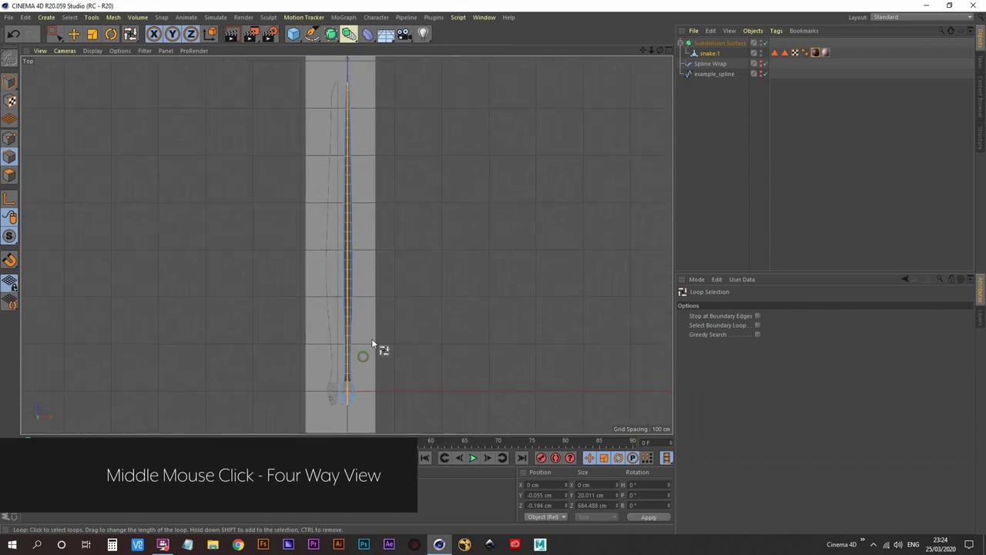
{"action": "left_click", "coordinate": [54, 37]}
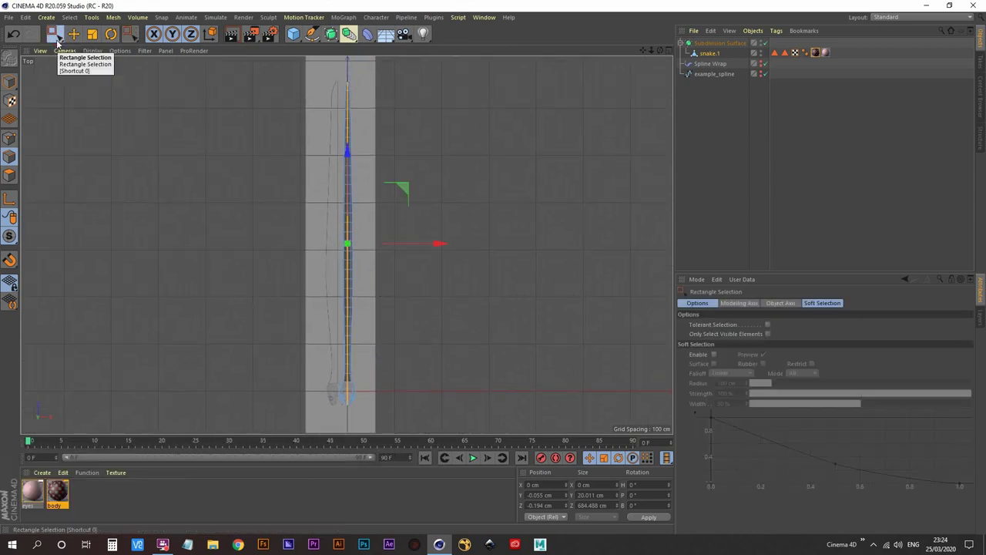
{"action": "left_click", "coordinate": [768, 334]}
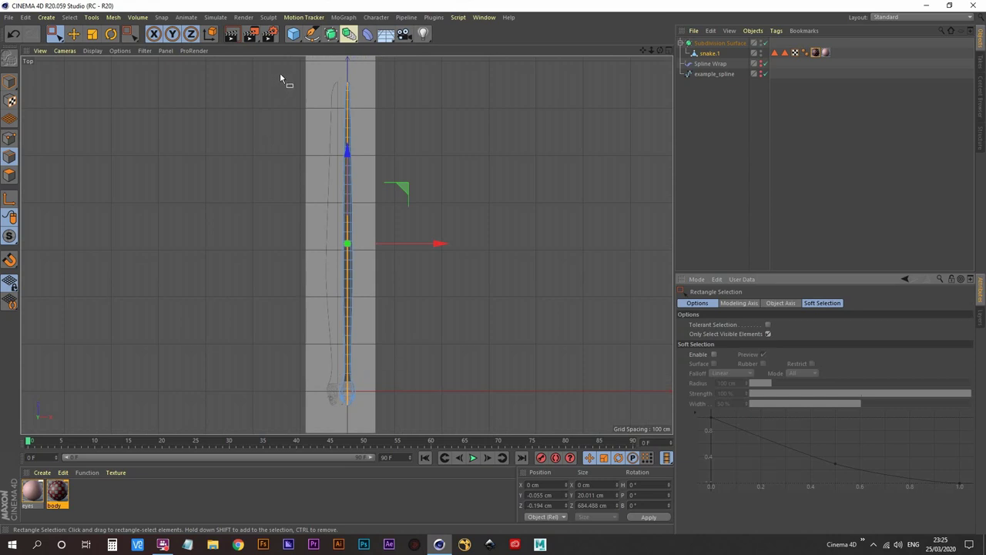
{"action": "left_click_drag", "start_coordinate": [280, 75], "coordinate": [422, 416]}
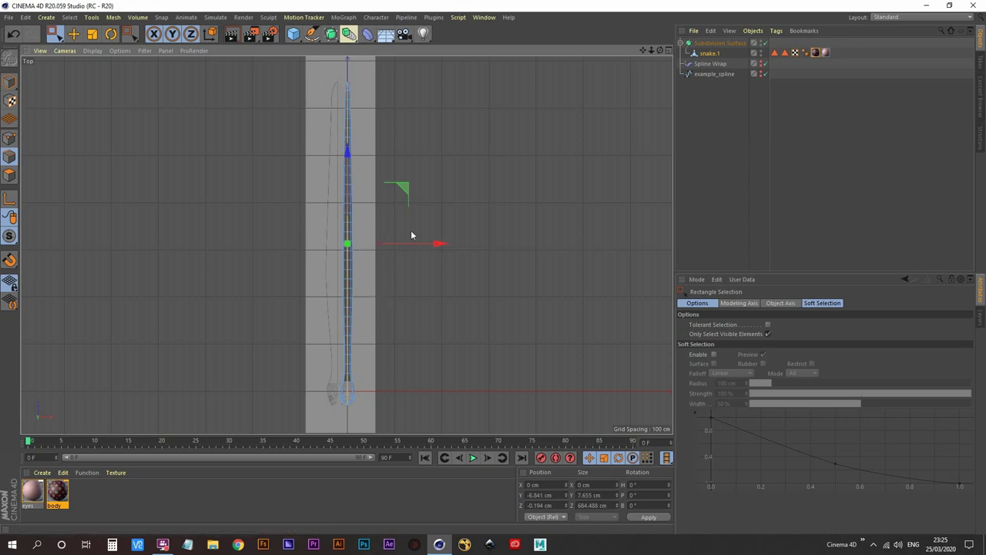
- In the perspective view, use Live Selection to deselect the extra loop edges climbing the front of the snake's head
{"action": "middle_click", "coordinate": [474, 198]}
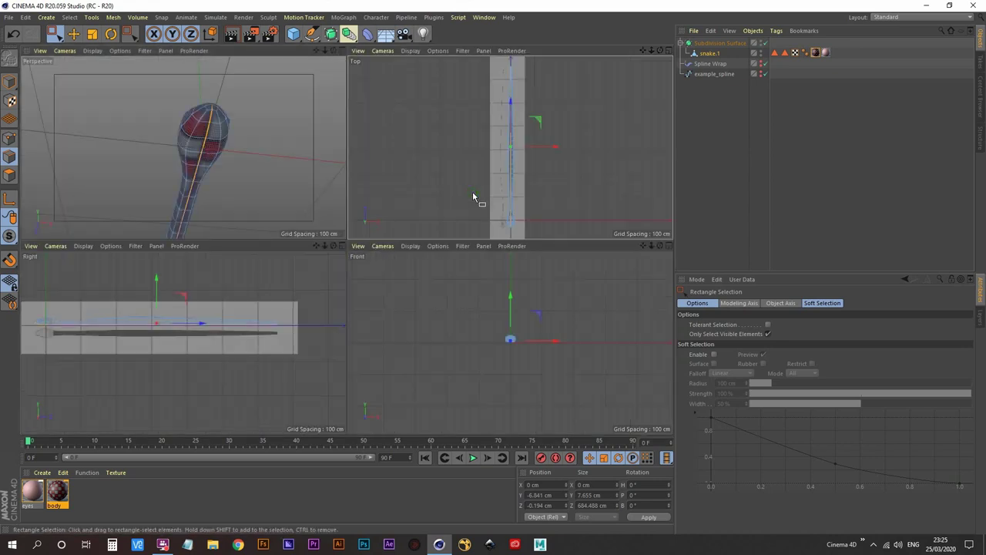
{"action": "middle_click", "coordinate": [241, 164]}
{"action": "left_click_drag", "start_coordinate": [415, 292], "coordinate": [316, 311], "text": "alt"}
{"action": "left_click_drag", "start_coordinate": [305, 308], "coordinate": [241, 261], "text": "alt"}
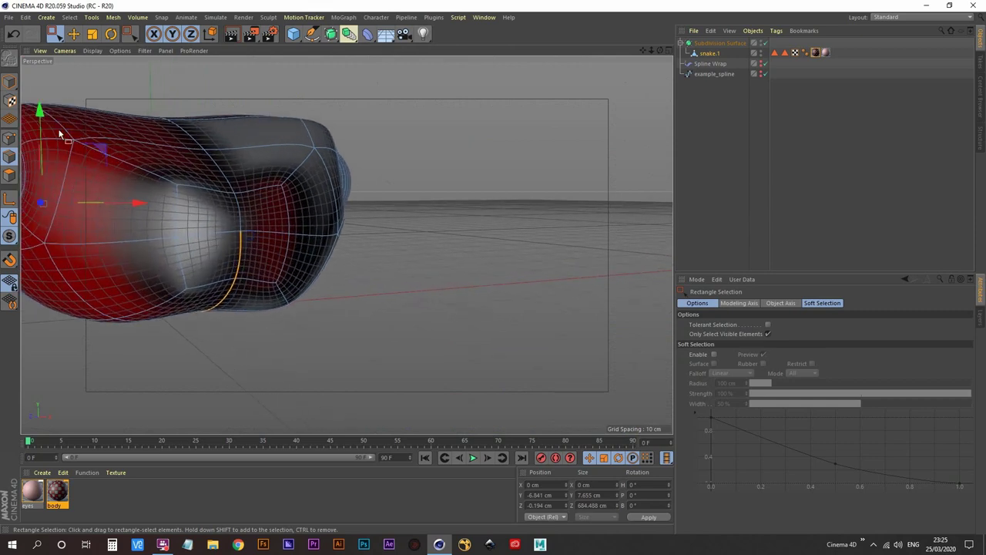
{"action": "mouse_move", "coordinate": [57, 37]}
{"action": "left_mouse_down"}
{"action": "mouse_move", "coordinate": [71, 57]}
{"action": "mouse_move", "coordinate": [103, 51]}
{"action": "left_mouse_up"}
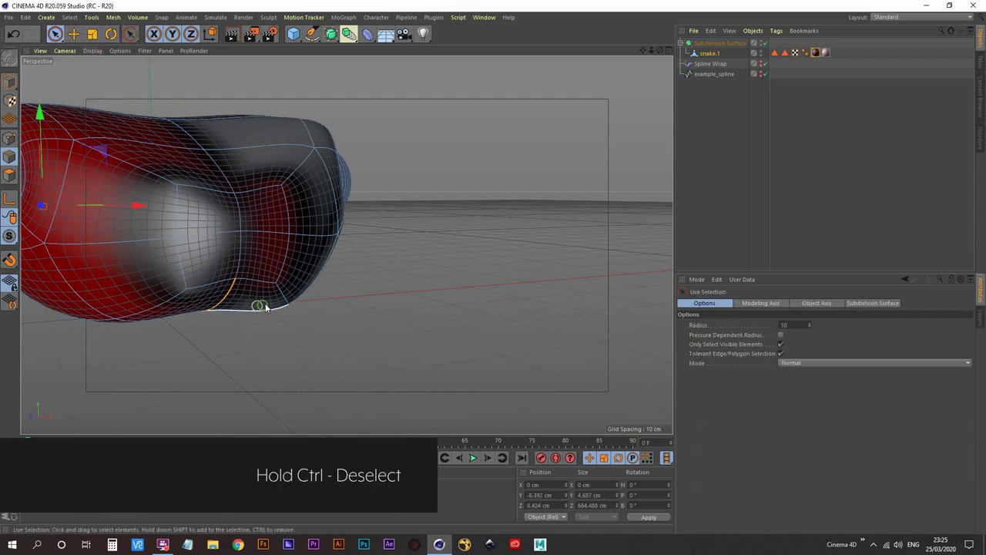
{"action": "left_click_drag", "start_coordinate": [260, 304], "coordinate": [267, 249], "text": "alt"}
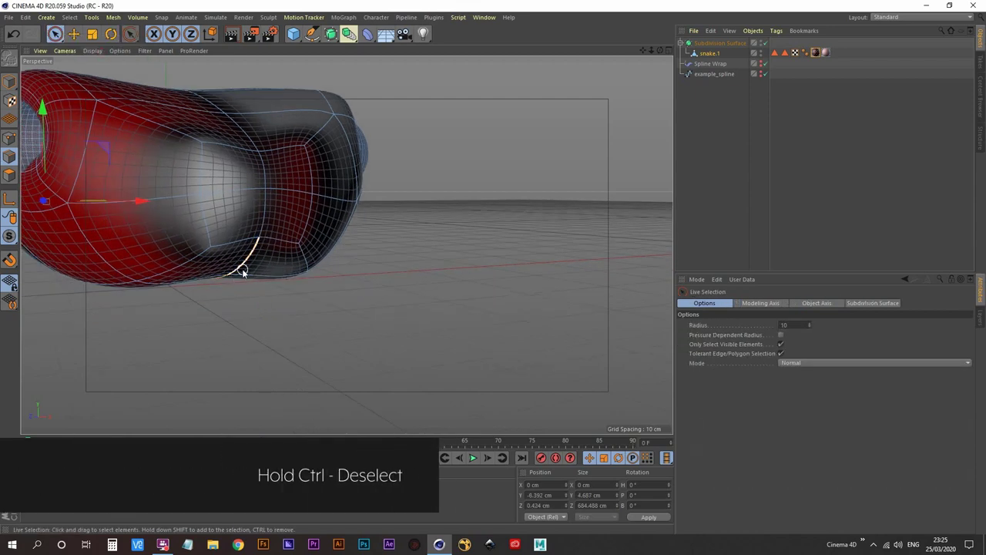
- Deselect the extra loop edge on the end of the tail, keeping the lengthwise seam along the underside selected
{"action": "middle_click_drag", "start_coordinate": [243, 270], "coordinate": [363, 282], "text": "alt"}
{"action": "right_click_drag", "start_coordinate": [372, 274], "coordinate": [208, 269], "text": "alt"}
{"action": "left_click_drag", "start_coordinate": [209, 270], "coordinate": [367, 284], "text": "alt"}
{"action": "right_click_drag", "start_coordinate": [368, 284], "coordinate": [254, 319], "text": "alt"}
{"action": "left_click_drag", "start_coordinate": [210, 316], "coordinate": [431, 331], "text": "alt"}
{"action": "scroll", "coordinate": [409, 267], "scroll_direction": "up", "scroll_amount": 3}
{"action": "mouse_move", "coordinate": [408, 267]}
{"action": "right_mouse_down", "text": "alt"}
{"action": "mouse_move", "coordinate": [419, 254]}
{"action": "mouse_move", "coordinate": [395, 279]}
{"action": "right_mouse_up", "text": "alt"}
{"action": "middle_click_drag", "start_coordinate": [395, 279], "coordinate": [345, 246], "text": "alt"}
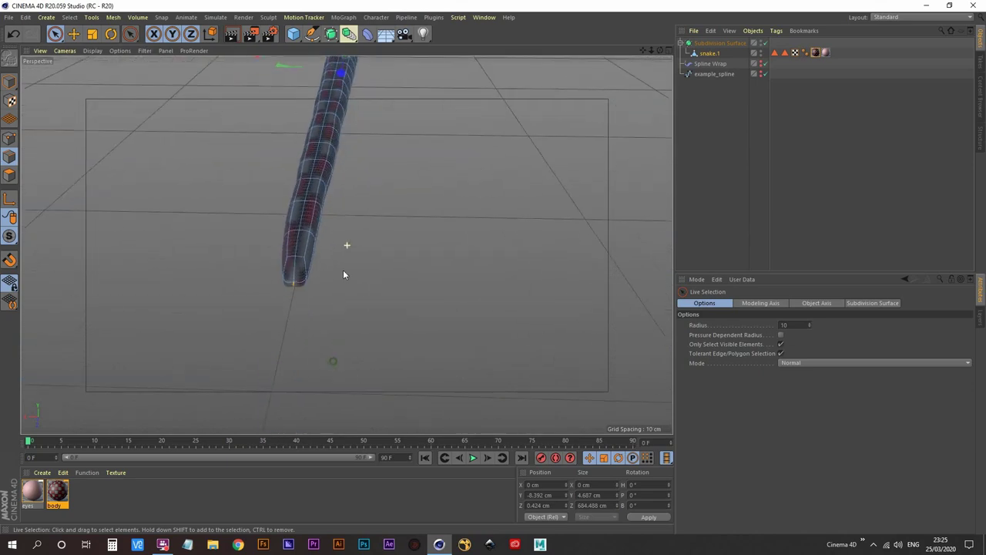
{"action": "left_click_drag", "start_coordinate": [293, 269], "coordinate": [363, 197], "text": "alt"}
{"action": "right_click_drag", "start_coordinate": [263, 301], "coordinate": [290, 271], "text": "alt"}
{"action": "scroll", "coordinate": [323, 249], "scroll_direction": "up", "scroll_amount": 2}
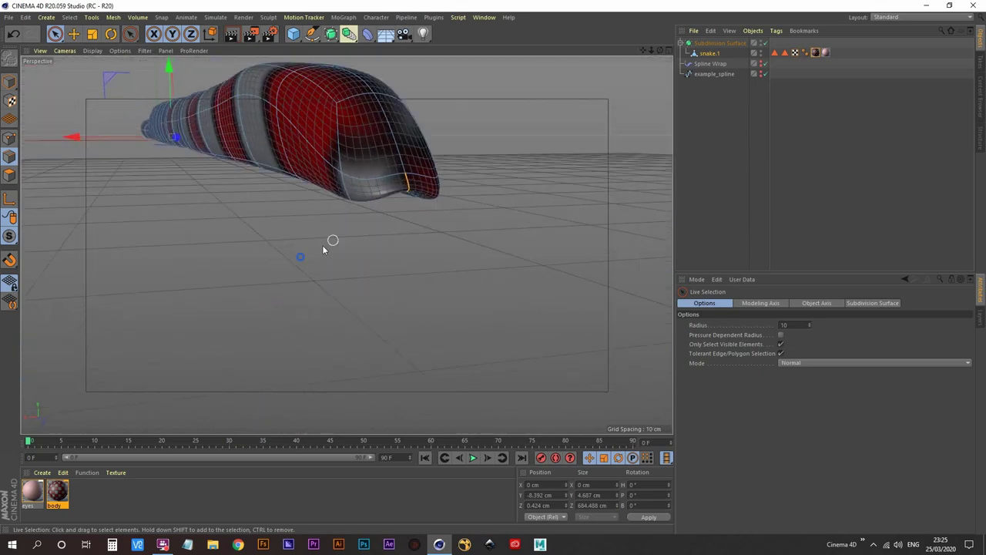
{"action": "left_click", "coordinate": [410, 185], "text": "ctrl"}
{"action": "middle_click_drag", "start_coordinate": [410, 187], "coordinate": [416, 279], "text": "alt"}
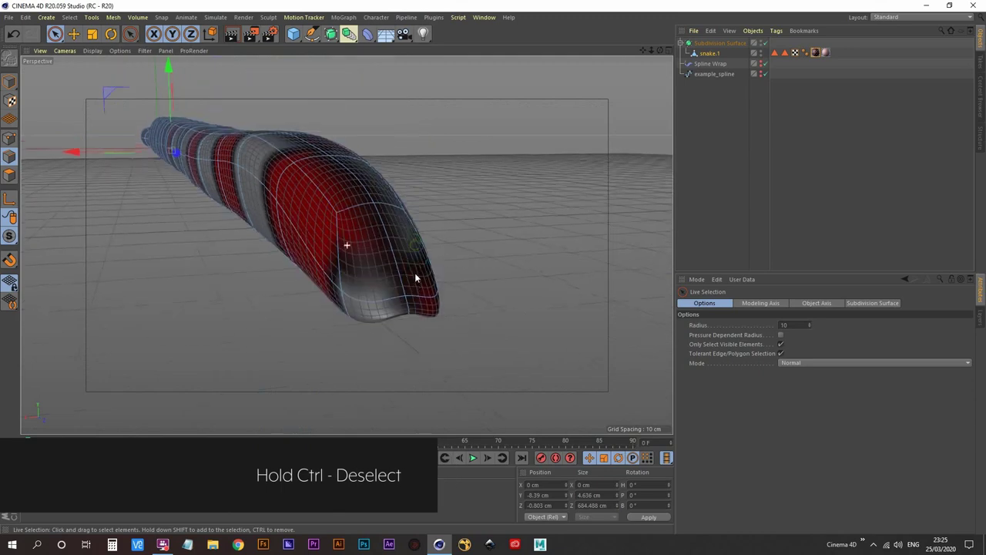
{"action": "left_click_drag", "start_coordinate": [416, 302], "coordinate": [416, 238], "text": "alt"}
{"action": "left_click_drag", "start_coordinate": [403, 287], "coordinate": [401, 339], "text": "alt"}
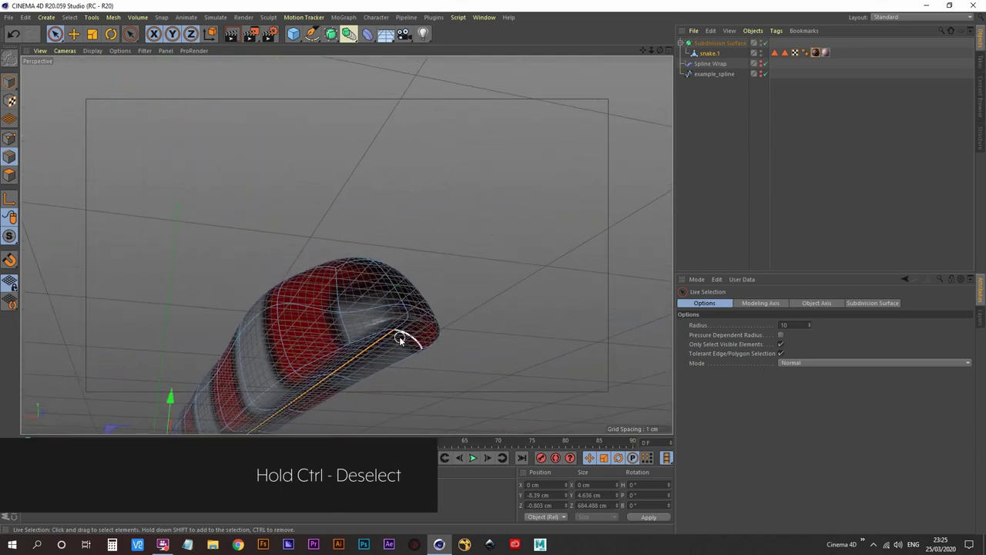
{"action": "right_click_drag", "start_coordinate": [398, 333], "coordinate": [366, 361], "text": "alt"}
{"action": "left_click_drag", "start_coordinate": [366, 361], "coordinate": [370, 216], "text": "alt"}
{"action": "left_click_drag", "start_coordinate": [277, 327], "coordinate": [340, 245], "text": "alt"}
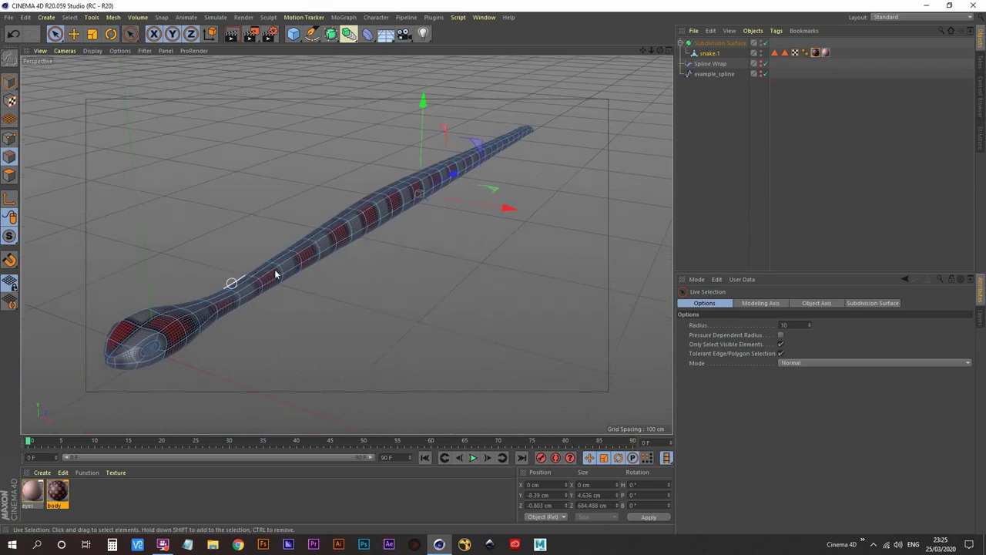
- Switch back to the unwrap_UV_example.c4d project and scrub the animation to its last frame to examine how the slit cylinder unrolls
{"action": "left_click", "coordinate": [484, 19]}
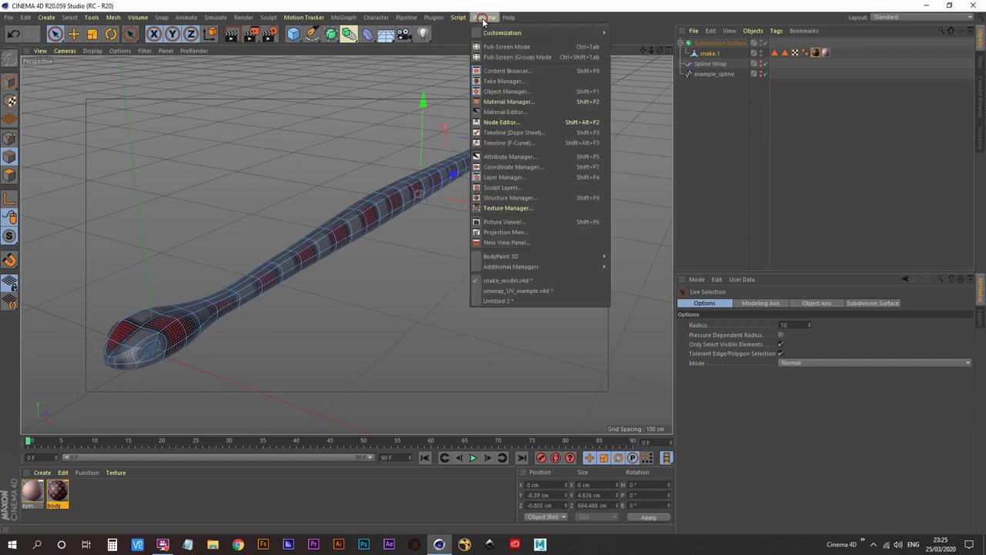
{"action": "left_click", "coordinate": [526, 300]}
{"action": "left_click_drag", "start_coordinate": [528, 292], "coordinate": [474, 292], "text": "alt"}
{"action": "left_click_drag", "start_coordinate": [430, 254], "coordinate": [370, 255], "text": "alt"}
{"action": "middle_click_drag", "start_coordinate": [381, 183], "coordinate": [454, 262], "text": "alt"}
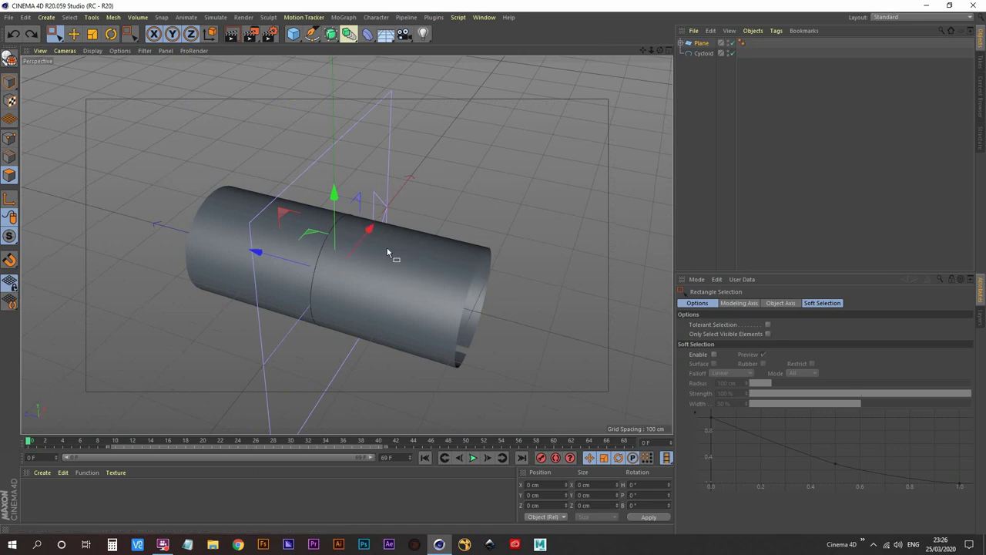
{"action": "left_click_drag", "start_coordinate": [442, 267], "coordinate": [366, 339], "text": "alt"}
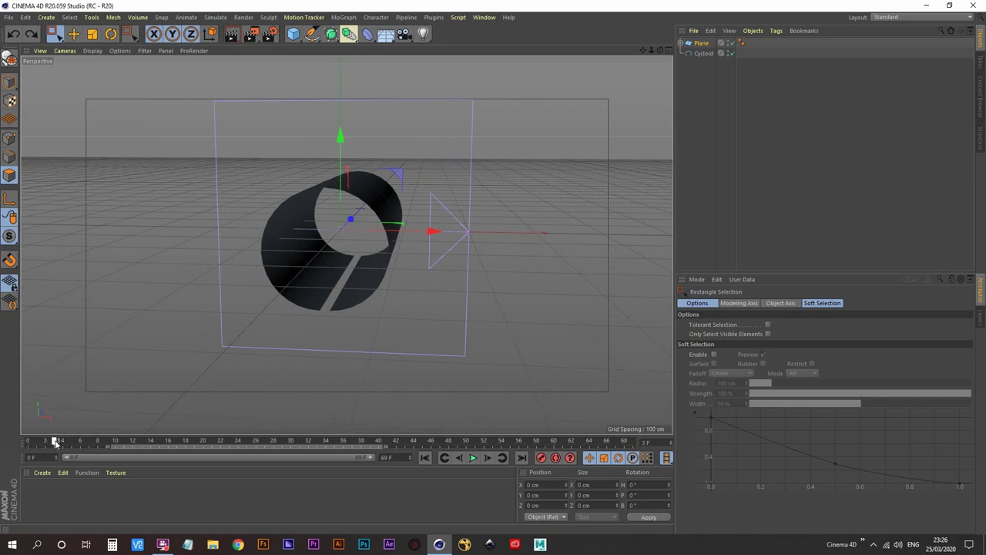
{"action": "left_click_drag", "start_coordinate": [56, 443], "coordinate": [635, 461]}
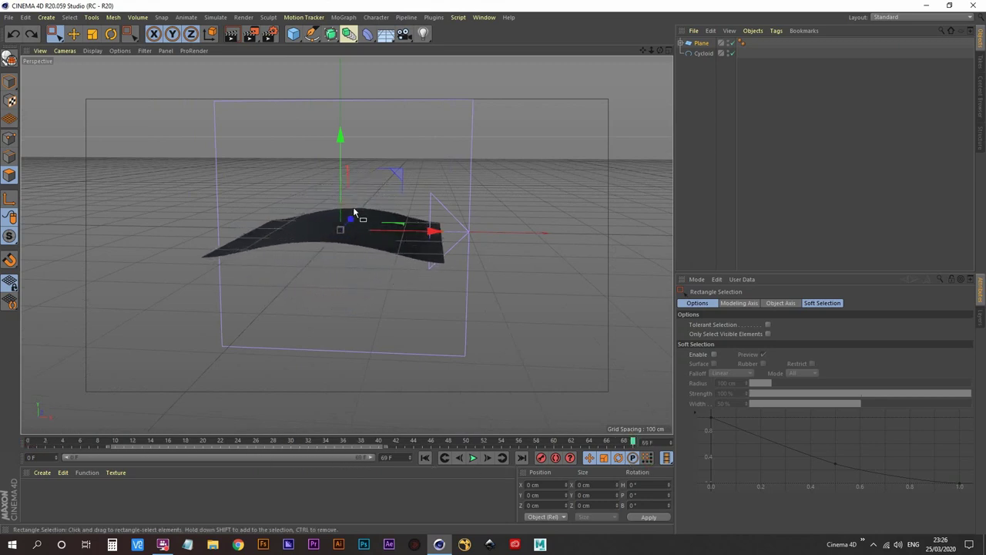
{"action": "left_click_drag", "start_coordinate": [332, 244], "coordinate": [357, 241], "text": "alt"}
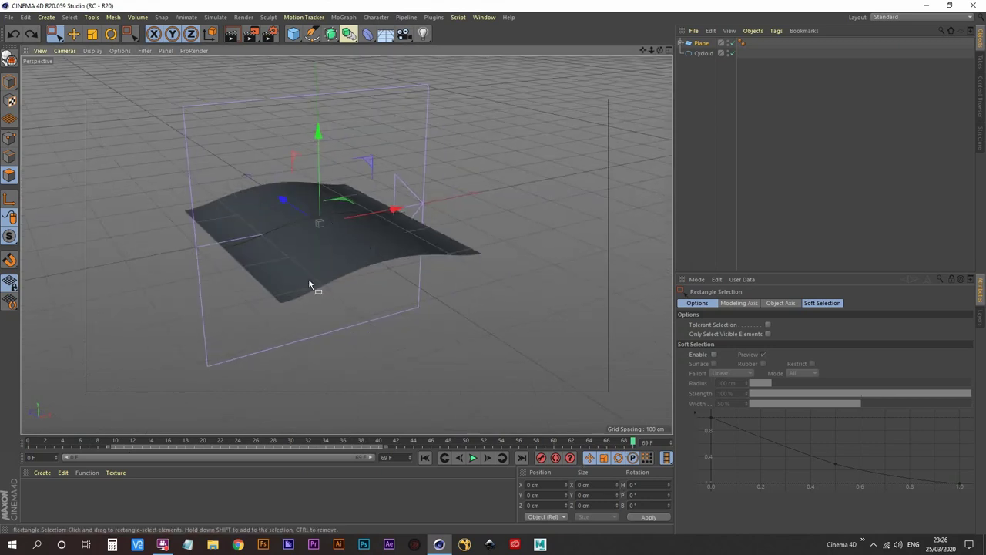
- Return to the snake_model.c4d project and change the editing mode for the snake from edges to points
{"action": "mouse_move", "coordinate": [632, 441]}
{"action": "left_mouse_down"}
{"action": "mouse_move", "coordinate": [51, 417]}
{"action": "mouse_move", "coordinate": [636, 428]}
{"action": "left_mouse_up"}
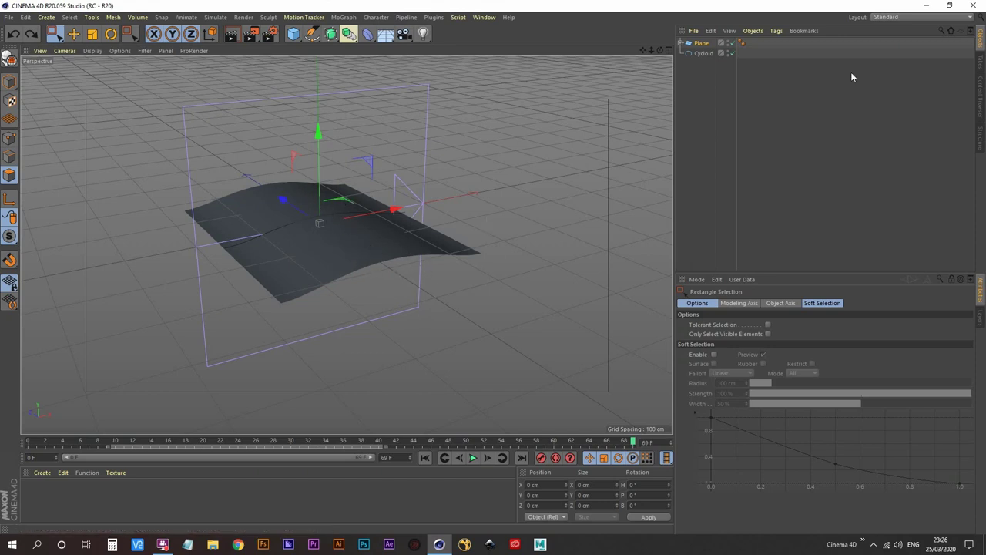
{"action": "left_click", "coordinate": [484, 18]}
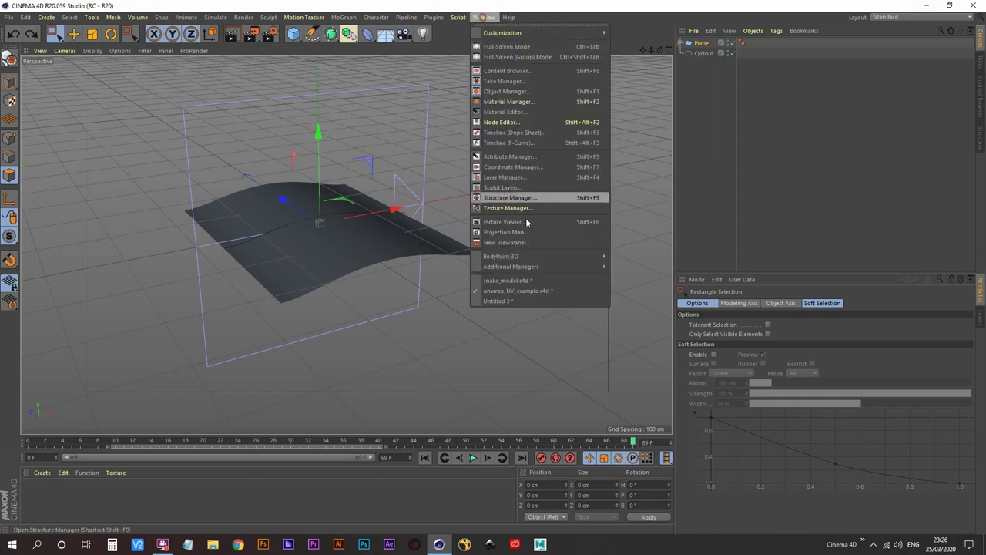
{"action": "left_click", "coordinate": [529, 282]}
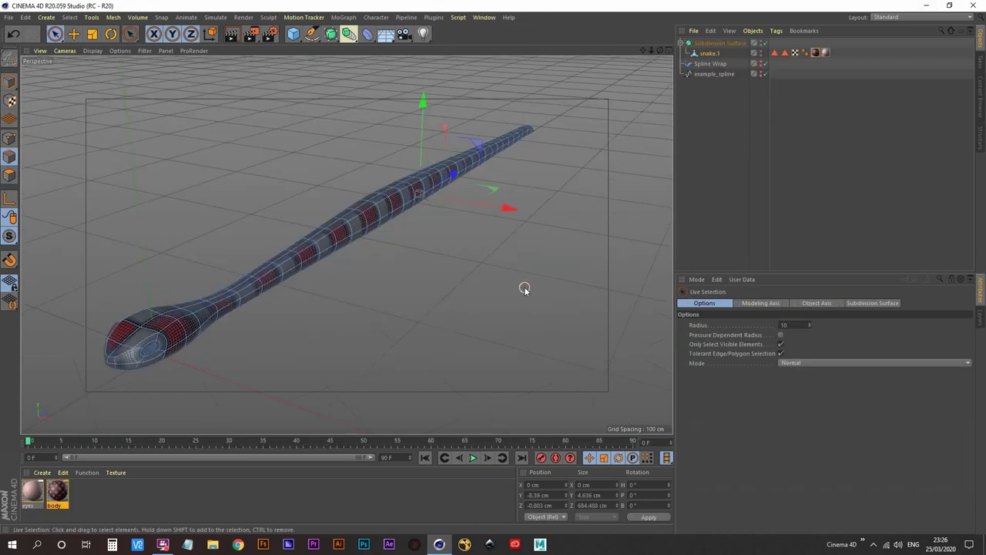
{"action": "left_click", "coordinate": [10, 139]}
- In the Top view, use a Rectangle Selection limited to visible elements to select the points along the snake's whole upper side
{"action": "left_click_drag", "start_coordinate": [185, 198], "coordinate": [303, 212], "text": "alt"}
{"action": "middle_click", "coordinate": [304, 216]}
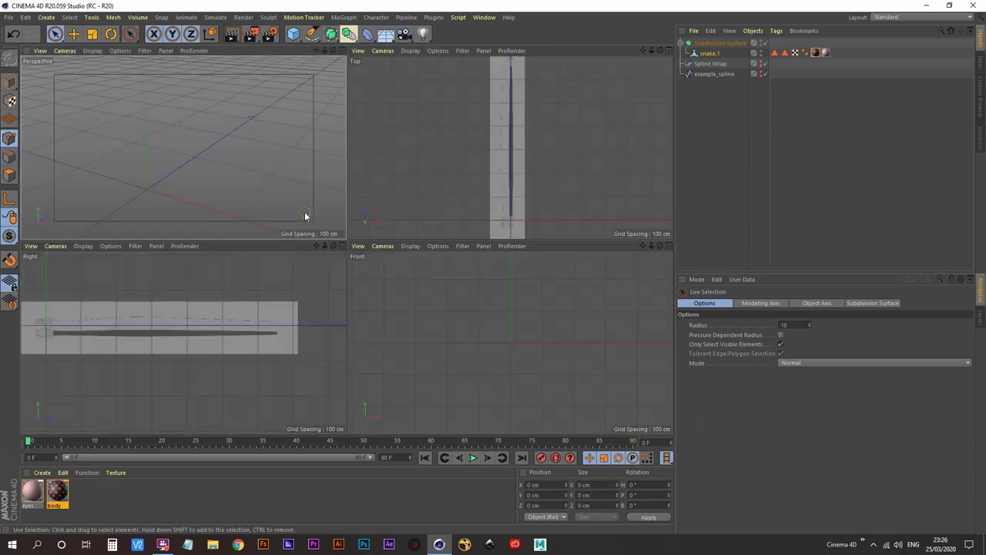
{"action": "middle_click", "coordinate": [569, 140]}
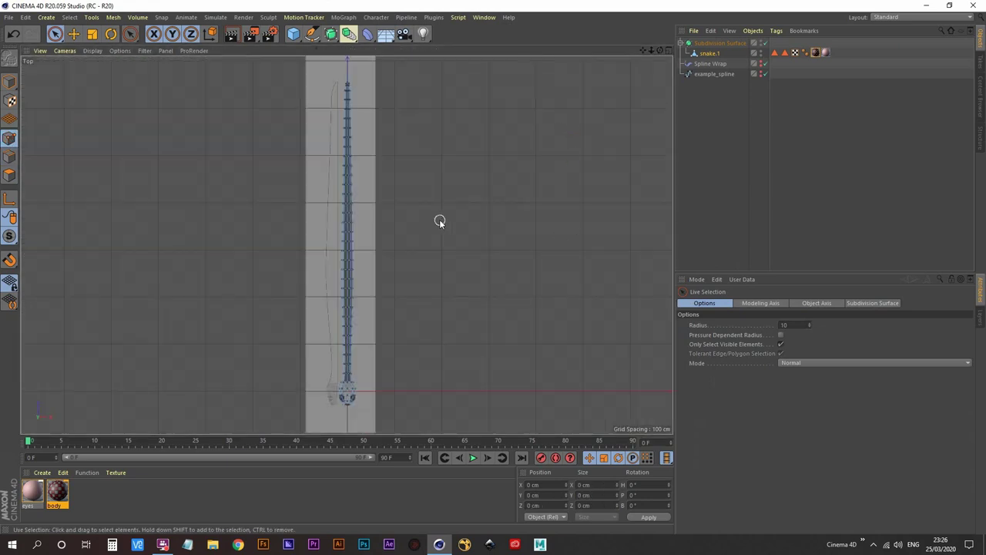
{"action": "left_click", "coordinate": [56, 34]}
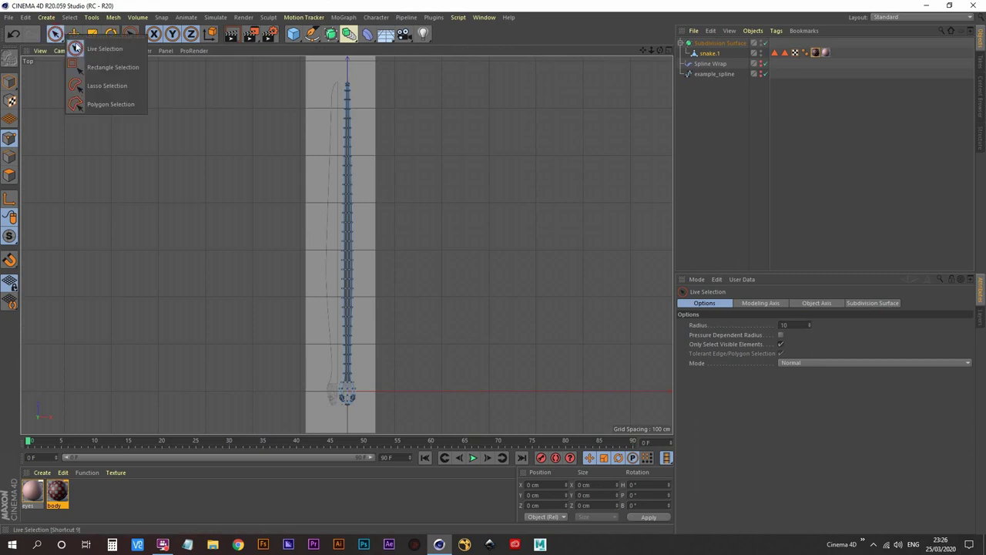
{"action": "left_click", "coordinate": [115, 72]}
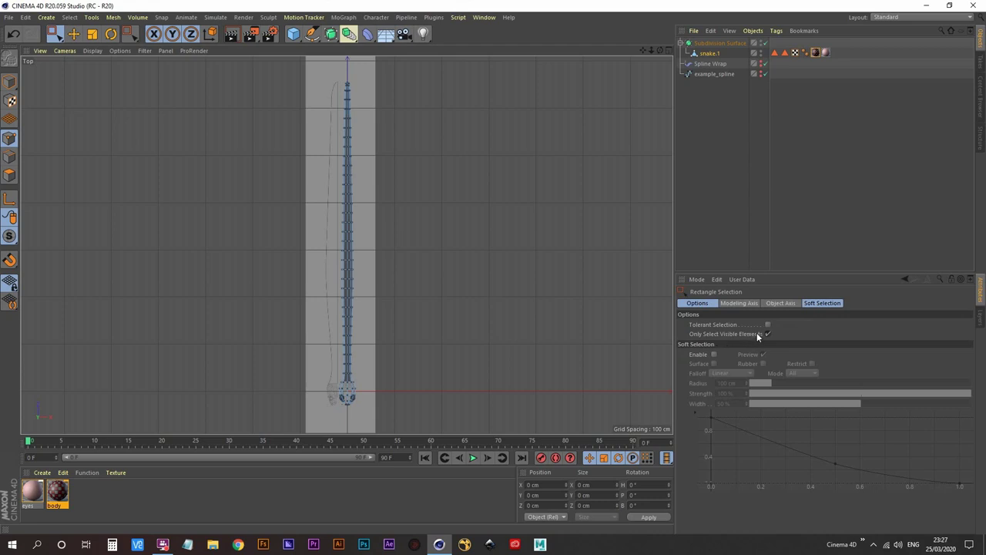
{"action": "middle_click_drag", "start_coordinate": [466, 236], "coordinate": [459, 238], "text": "alt"}
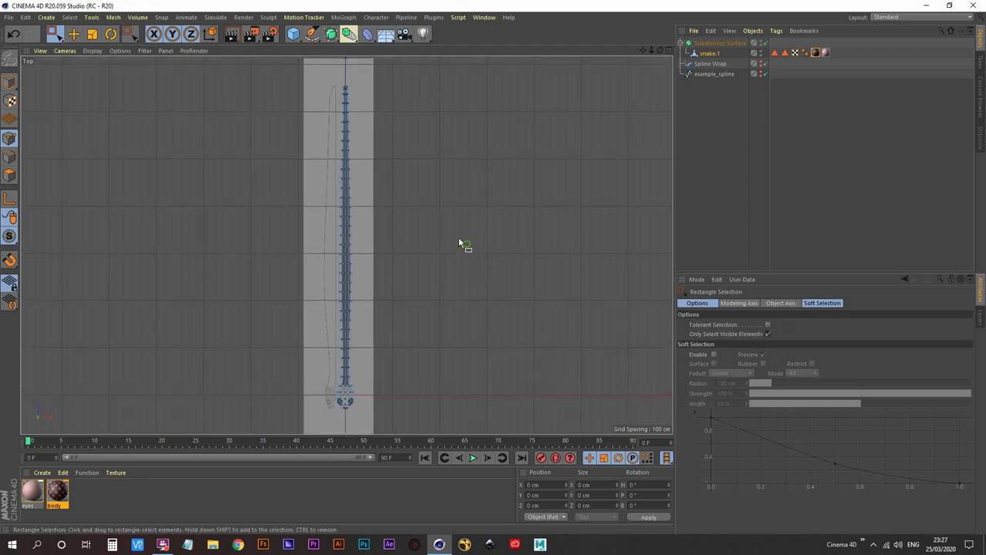
{"action": "left_click_drag", "start_coordinate": [282, 75], "coordinate": [431, 420]}
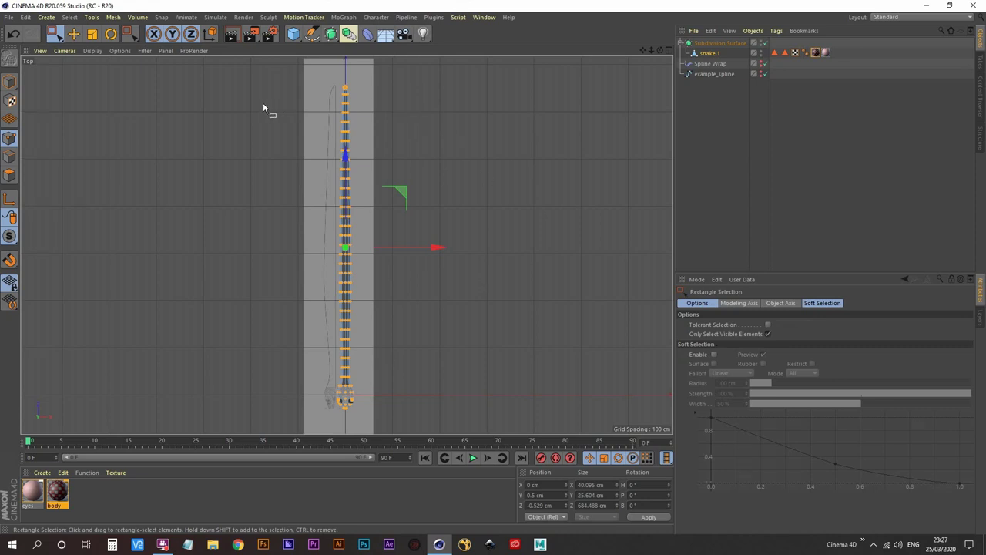
- In the perspective view, use Live Selection to deselect the unwanted points around the first eye and the snout
{"action": "middle_click", "coordinate": [472, 293]}
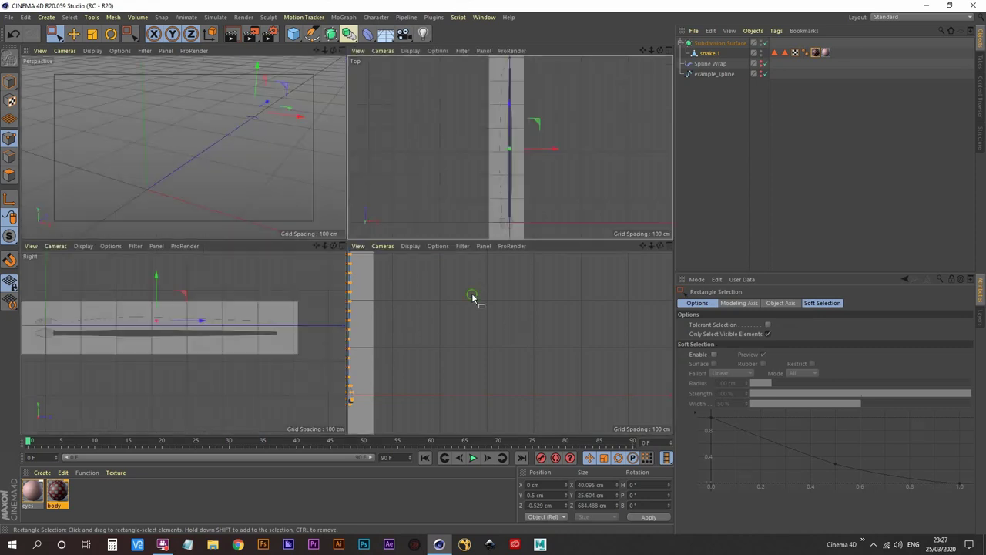
{"action": "middle_click", "coordinate": [221, 172]}
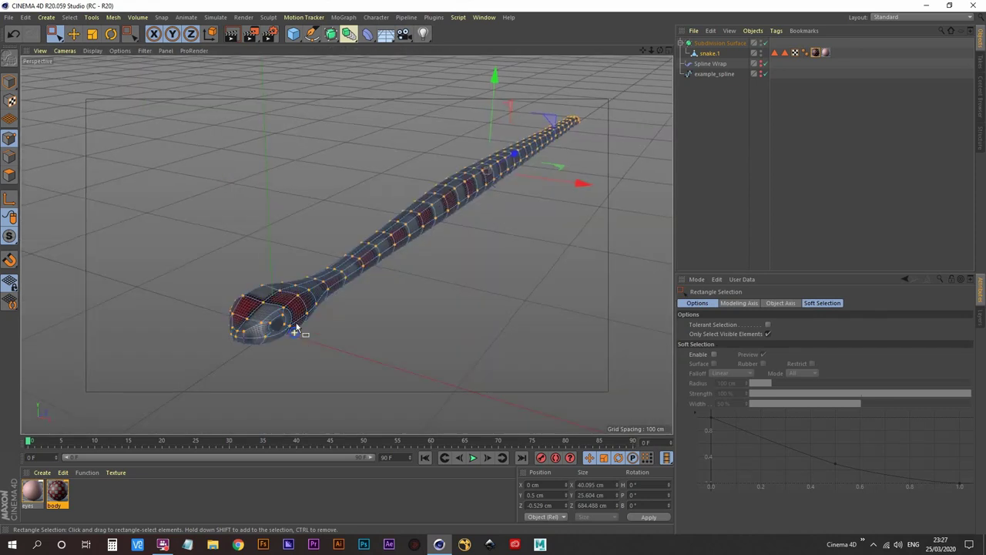
{"action": "scroll", "coordinate": [293, 316], "scroll_direction": "up", "scroll_amount": 6}
{"action": "left_click_drag", "start_coordinate": [290, 310], "coordinate": [276, 303], "text": "alt"}
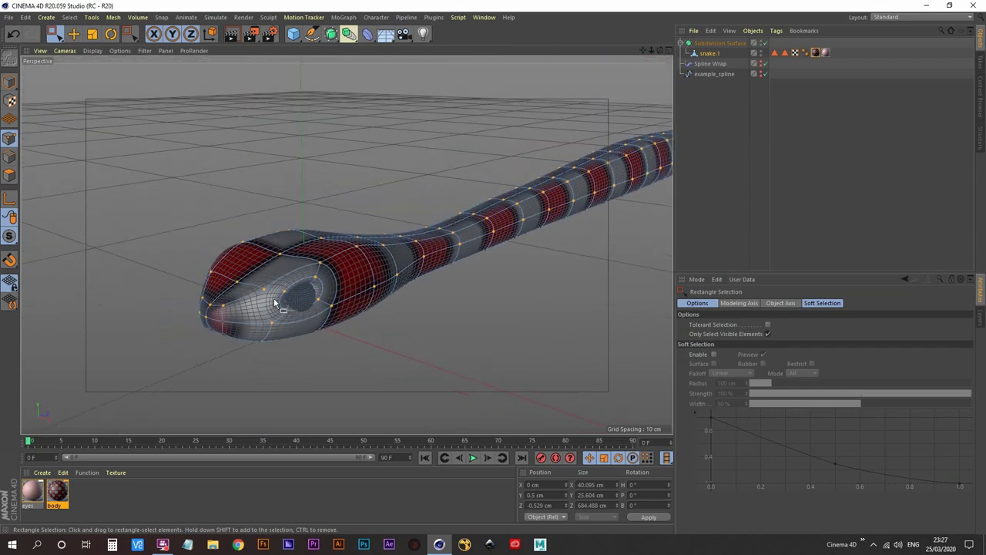
{"action": "left_click_drag", "start_coordinate": [56, 35], "coordinate": [99, 50]}
{"action": "scroll", "coordinate": [297, 304], "scroll_direction": "up", "scroll_amount": 4}
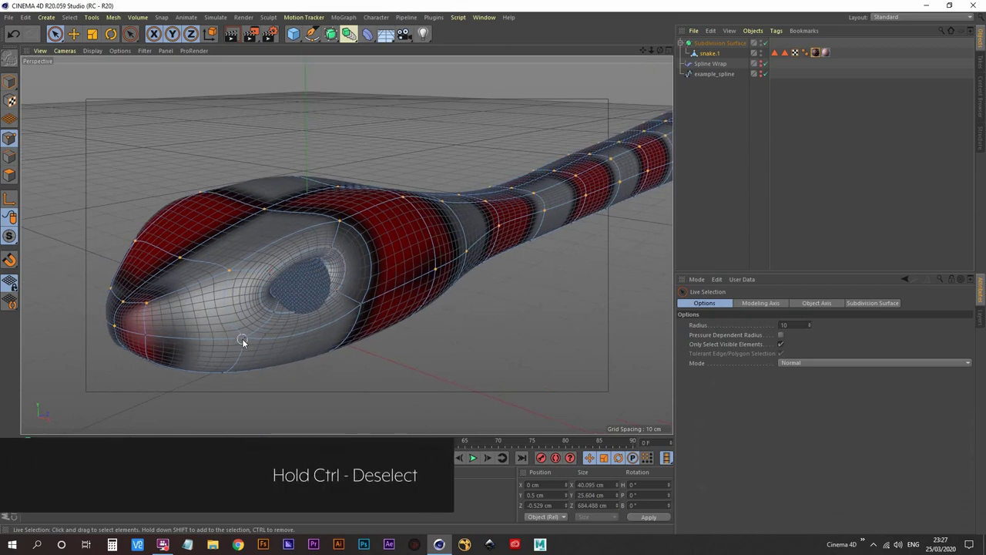
{"action": "left_click_drag", "start_coordinate": [242, 311], "coordinate": [362, 309], "text": "alt"}
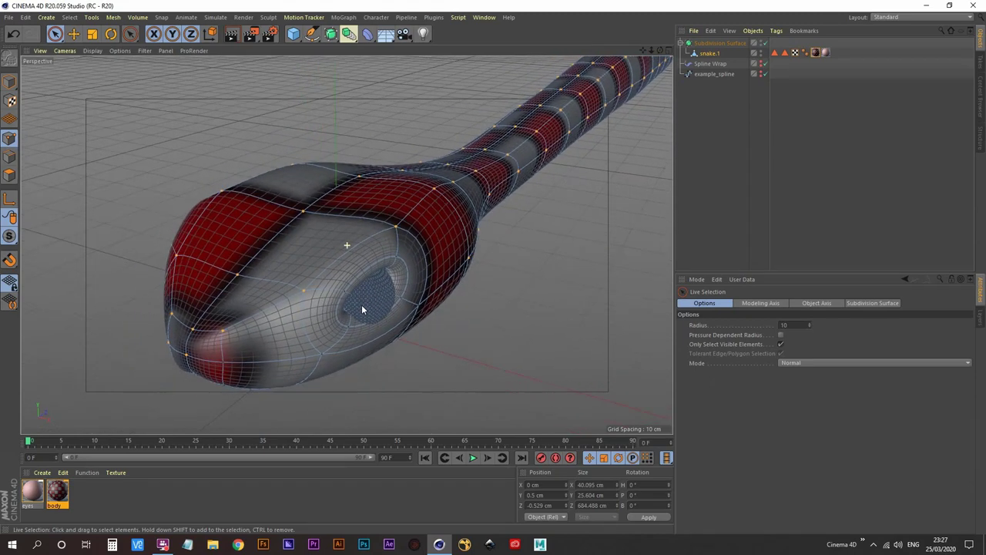
{"action": "left_click_drag", "start_coordinate": [273, 343], "coordinate": [307, 310], "text": "alt"}
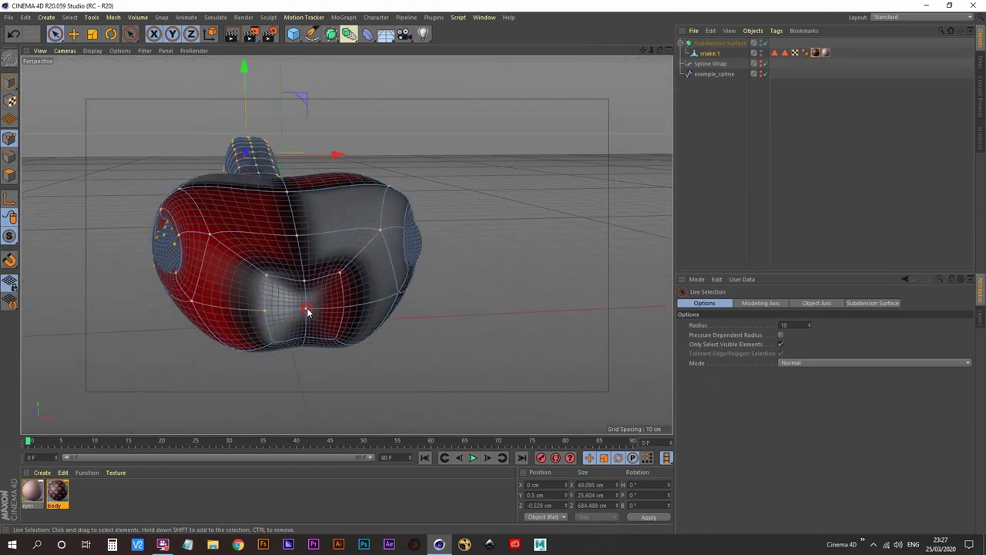
{"action": "left_click_drag", "start_coordinate": [225, 309], "coordinate": [291, 336], "text": "alt"}
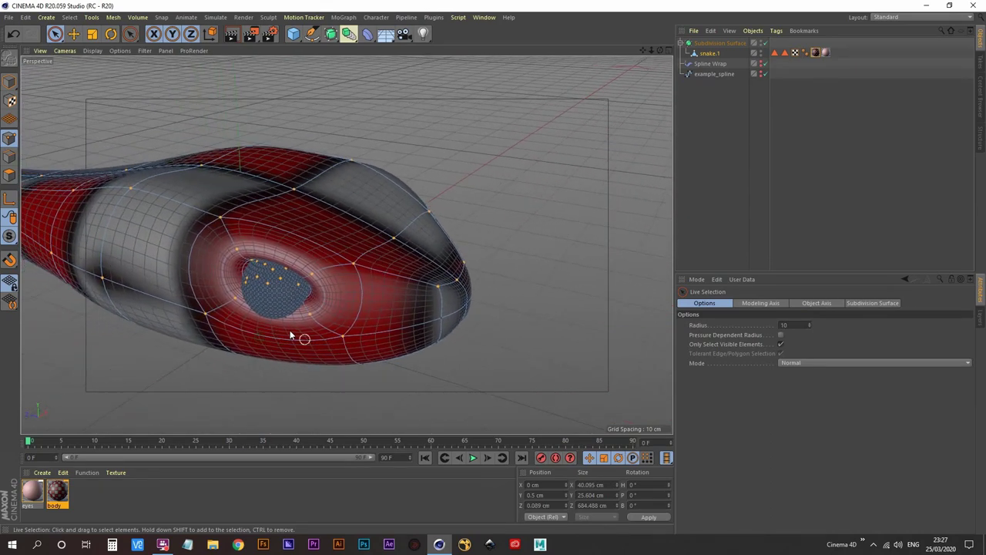
- Enlarge the Live Selection radius to 30 and deselect the points in and around the other eye socket
{"action": "key", "text": "bracketright"}
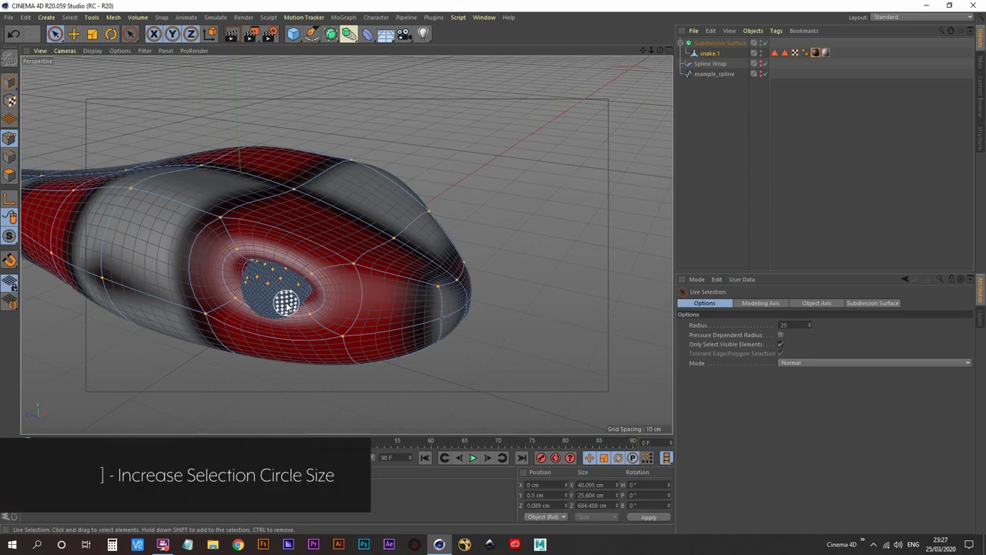
{"action": "left_click_drag", "start_coordinate": [272, 312], "coordinate": [343, 299], "text": "alt"}
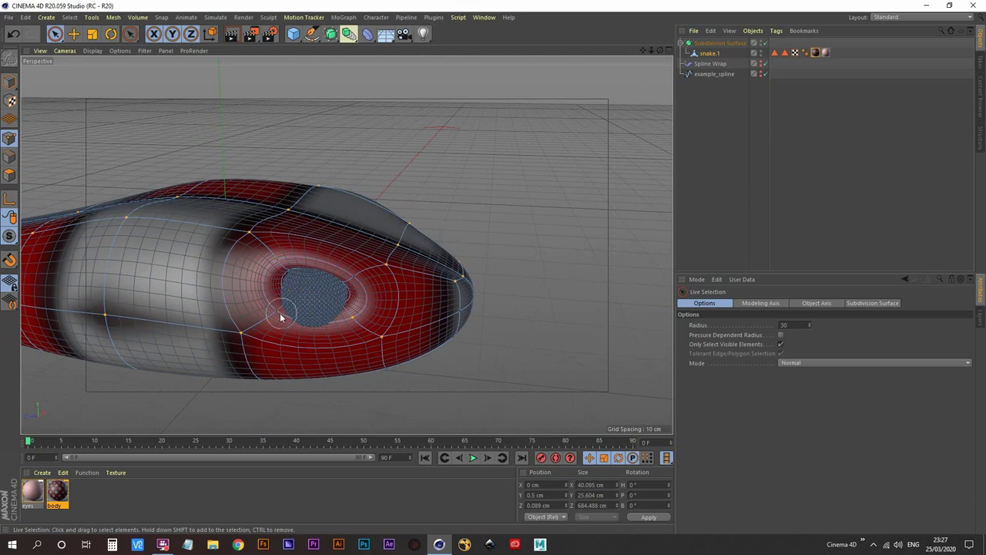
{"action": "left_click_drag", "start_coordinate": [375, 344], "coordinate": [465, 321], "text": "alt"}
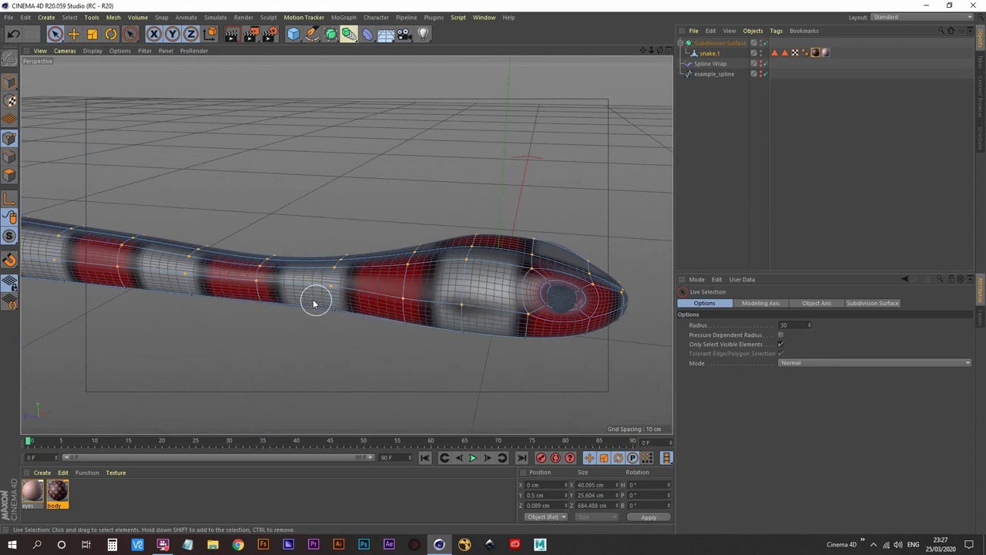
- Use Loop Selection to deselect the lengthwise point loops along the lower side of the snake's head and body
{"action": "left_click_drag", "start_coordinate": [381, 315], "coordinate": [388, 306], "text": "alt"}
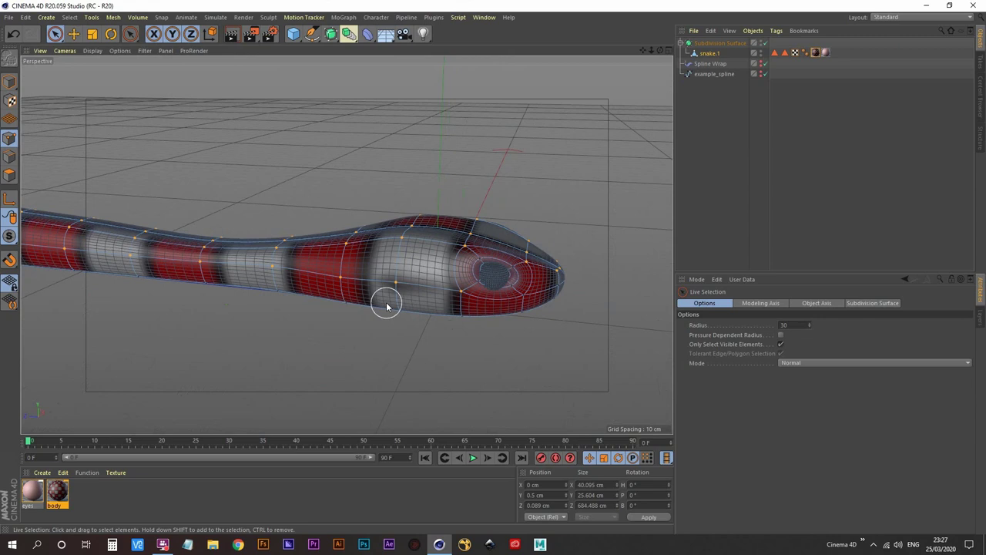
{"action": "key", "text": "u"}
{"action": "key", "text": "l"}
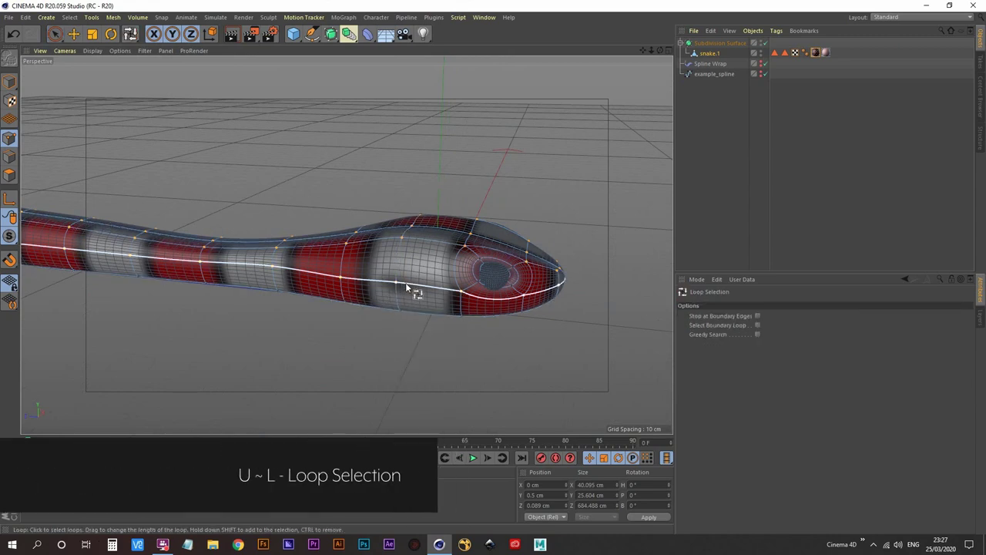
{"action": "left_click", "coordinate": [406, 282], "text": "ctrl"}
{"action": "left_click", "coordinate": [419, 308], "text": "ctrl"}
- Inspect the remaining point selection along the snake's back, from the head to the end of the tail
{"action": "left_click_drag", "start_coordinate": [507, 333], "coordinate": [300, 280], "text": "alt"}
{"action": "left_click_drag", "start_coordinate": [231, 280], "coordinate": [302, 359], "text": "alt"}
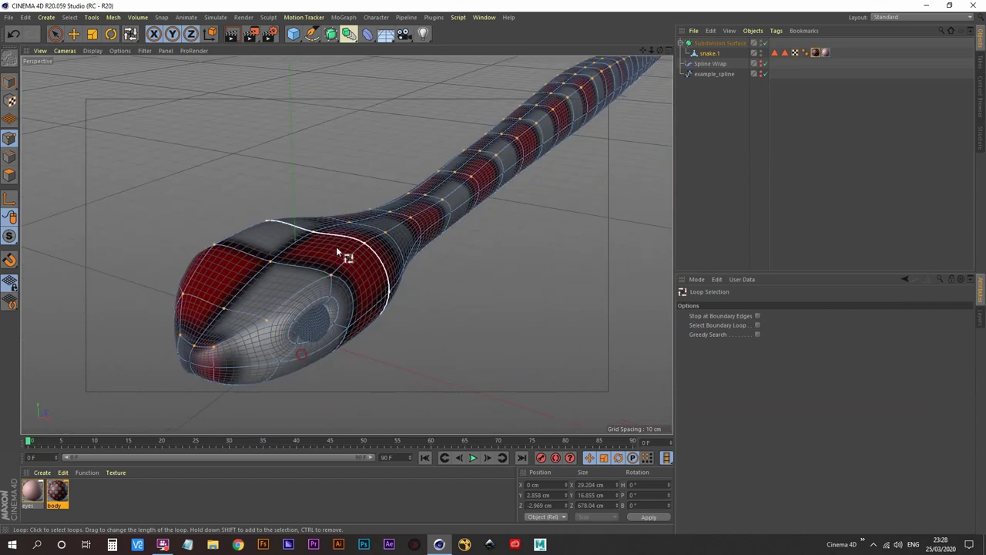
{"action": "middle_click_drag", "start_coordinate": [339, 246], "coordinate": [280, 332], "text": "alt"}
{"action": "middle_click_drag", "start_coordinate": [390, 250], "coordinate": [339, 294], "text": "alt"}
{"action": "middle_click_drag", "start_coordinate": [409, 214], "coordinate": [346, 286], "text": "alt"}
{"action": "middle_click_drag", "start_coordinate": [435, 183], "coordinate": [423, 199], "text": "alt"}
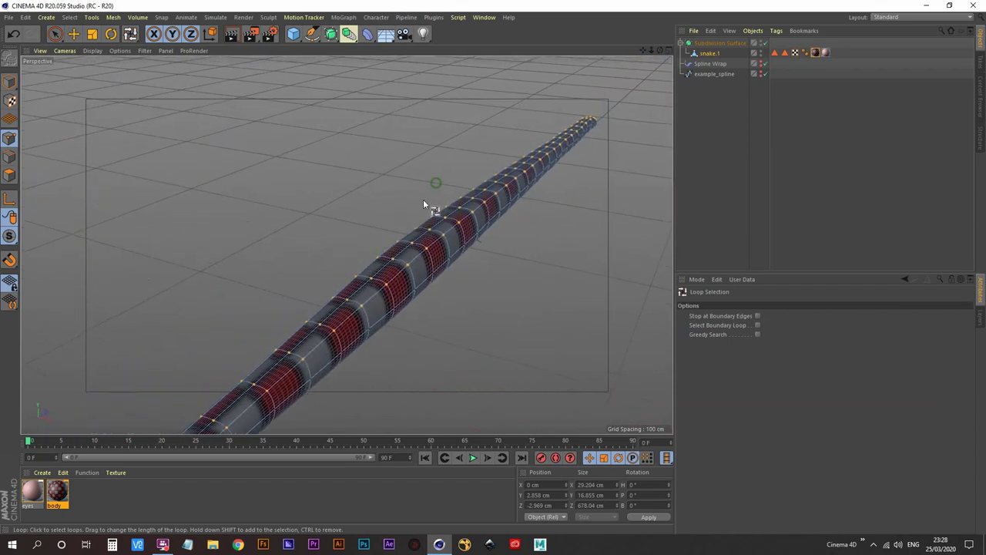
{"action": "left_click_drag", "start_coordinate": [423, 202], "coordinate": [514, 208], "text": "alt"}
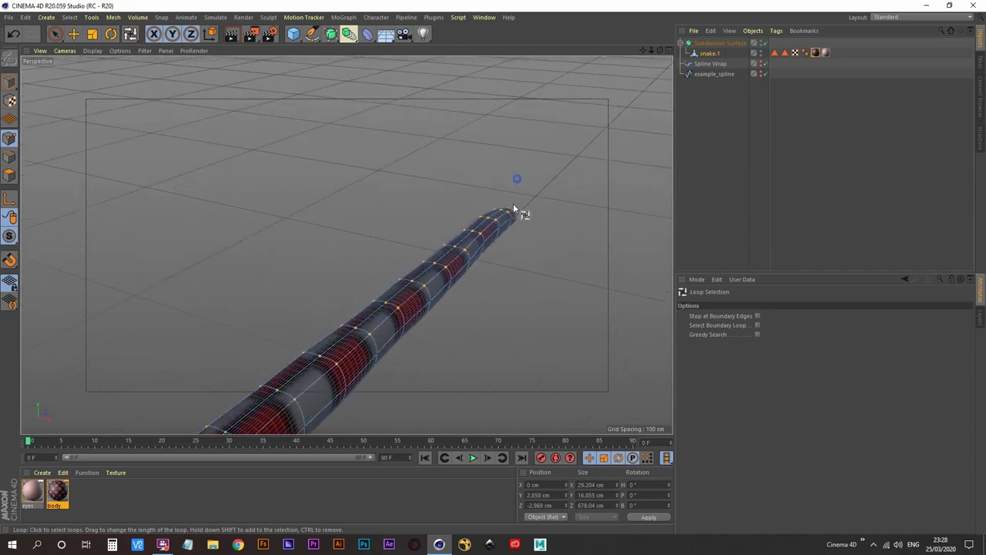
- Examine the snake mesh from tail to head, including the edge loops around the head and along the body
{"action": "middle_click_drag", "start_coordinate": [514, 204], "coordinate": [491, 182], "text": "alt"}
{"action": "right_click_drag", "start_coordinate": [491, 181], "coordinate": [499, 184], "text": "alt"}
{"action": "left_click_drag", "start_coordinate": [500, 184], "coordinate": [357, 199], "text": "alt"}
{"action": "middle_click_drag", "start_coordinate": [502, 192], "coordinate": [500, 202], "text": "alt"}
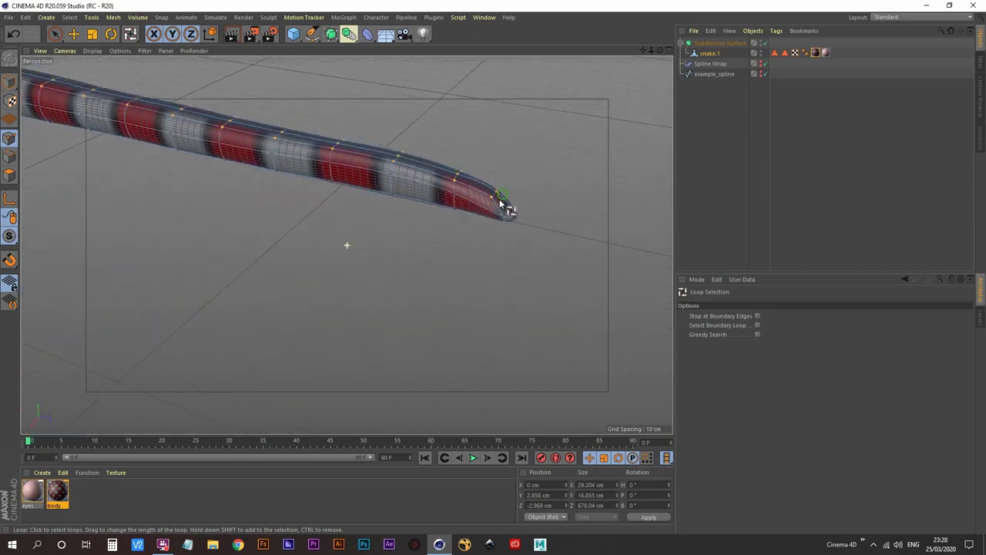
{"action": "left_click_drag", "start_coordinate": [501, 202], "coordinate": [538, 293], "text": "alt"}
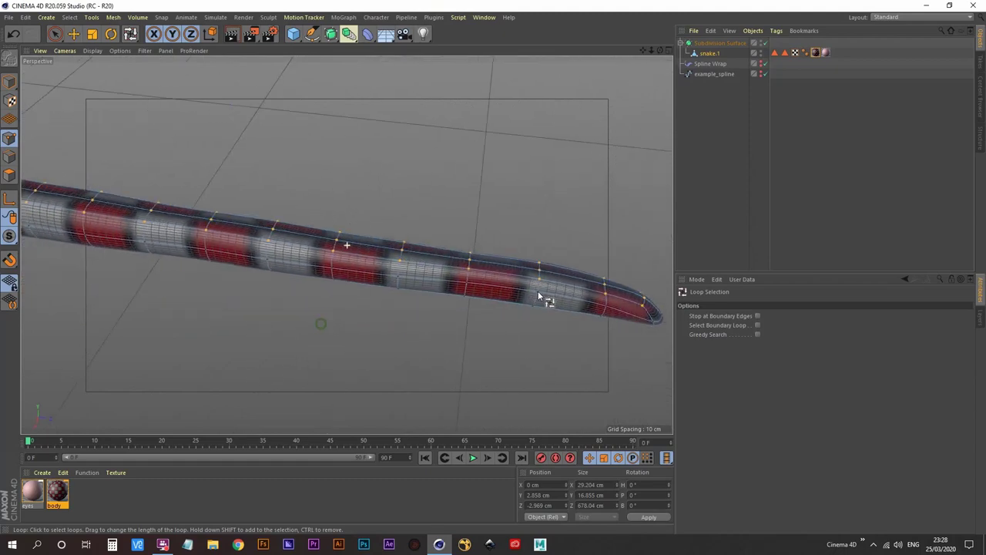
{"action": "right_click_drag", "start_coordinate": [500, 288], "coordinate": [295, 292], "text": "alt"}
{"action": "left_click_drag", "start_coordinate": [295, 292], "coordinate": [357, 329], "text": "alt"}
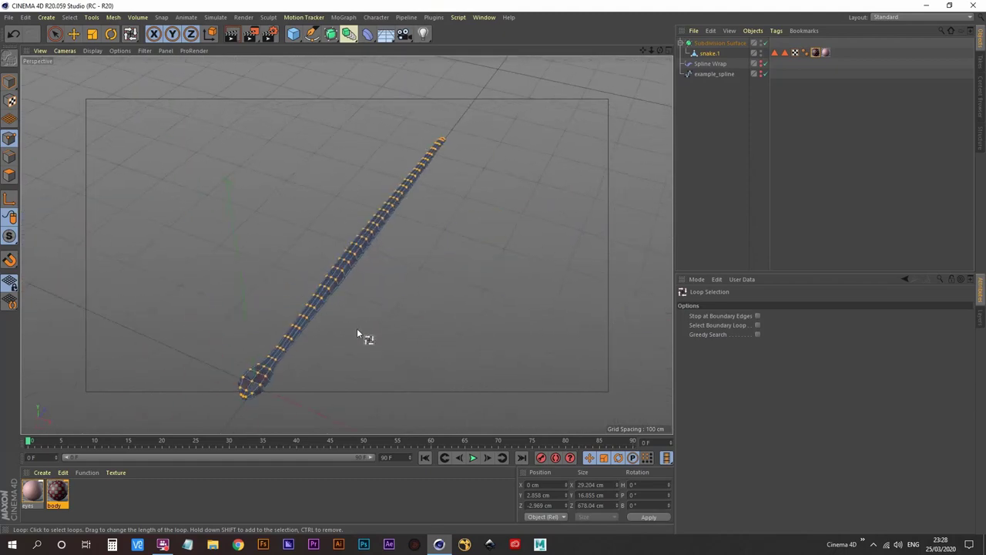
{"action": "middle_click_drag", "start_coordinate": [296, 376], "coordinate": [307, 311], "text": "alt"}
{"action": "right_click_drag", "start_coordinate": [307, 311], "coordinate": [311, 264], "text": "alt"}
{"action": "left_click_drag", "start_coordinate": [311, 264], "coordinate": [342, 275], "text": "alt"}
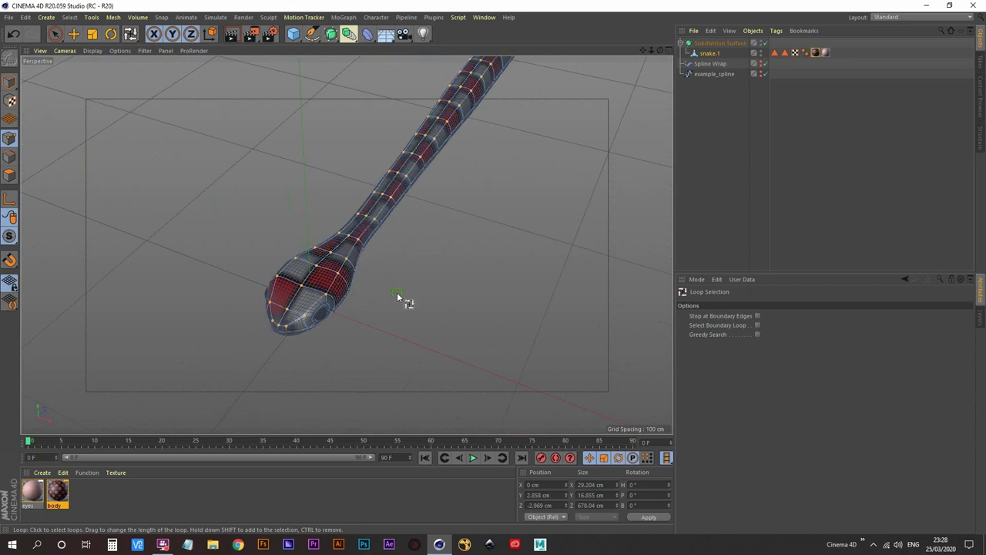
{"action": "mouse_move", "coordinate": [398, 294]}
{"action": "left_mouse_down", "text": "alt"}
{"action": "mouse_move", "coordinate": [398, 330]}
{"action": "mouse_move", "coordinate": [405, 289]}
{"action": "left_mouse_up", "text": "alt"}
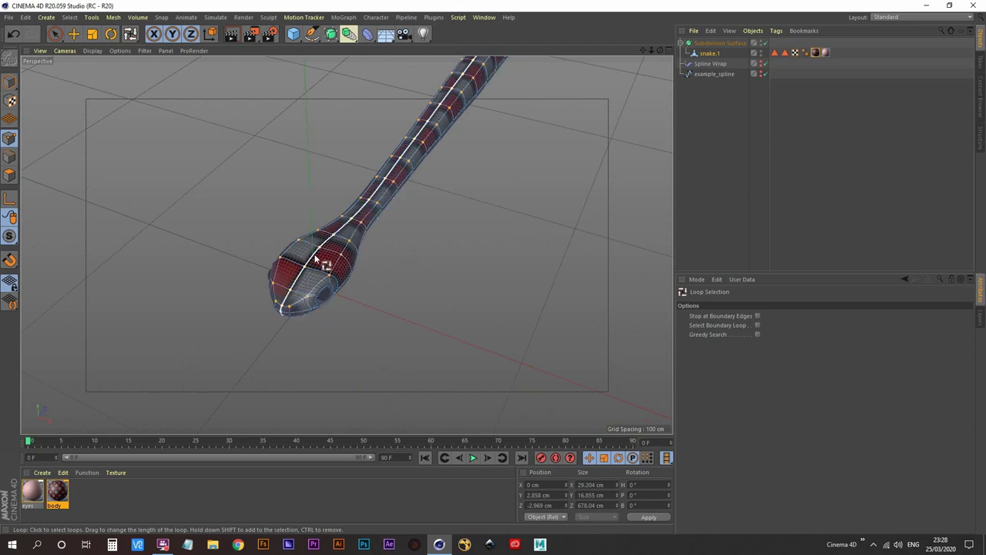
{"action": "left_click_drag", "start_coordinate": [402, 279], "coordinate": [368, 216], "text": "alt"}
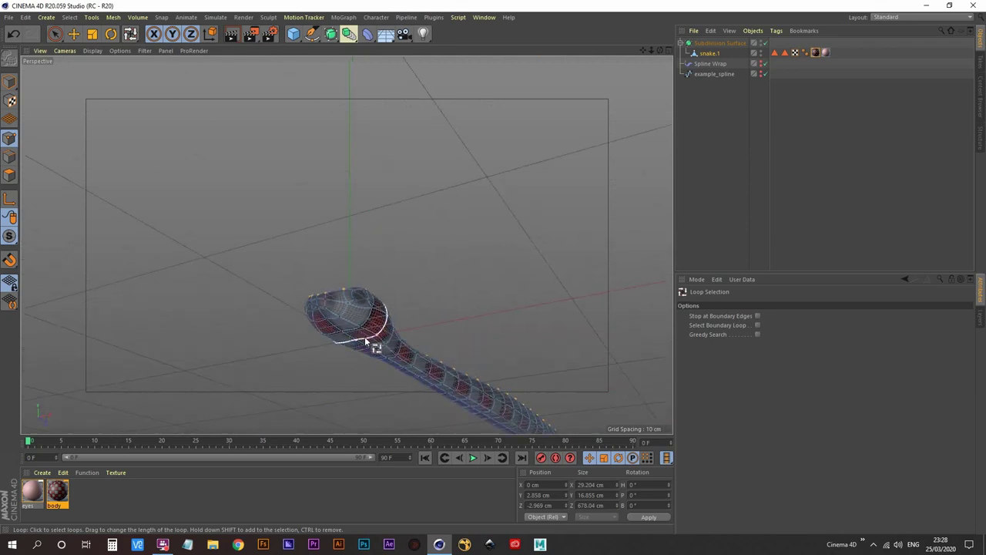
{"action": "left_click_drag", "start_coordinate": [407, 359], "coordinate": [378, 350], "text": "alt"}
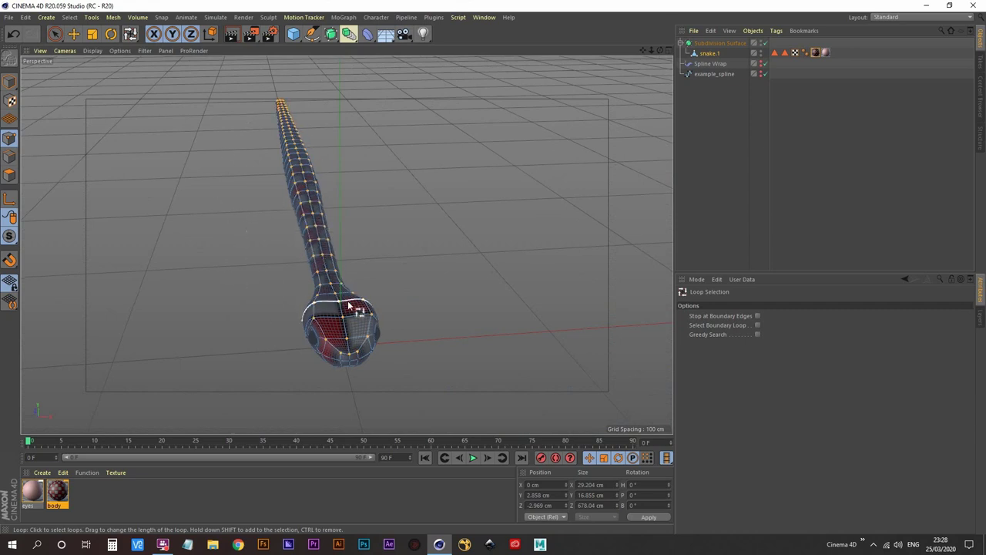
- Switch to the unwrap_UV_example.c4d project and scrub the plane's rolling animation to frame 8 and back to frame 69, examining the rolled-up tube
{"action": "left_click", "coordinate": [484, 17]}
{"action": "left_click", "coordinate": [528, 291]}
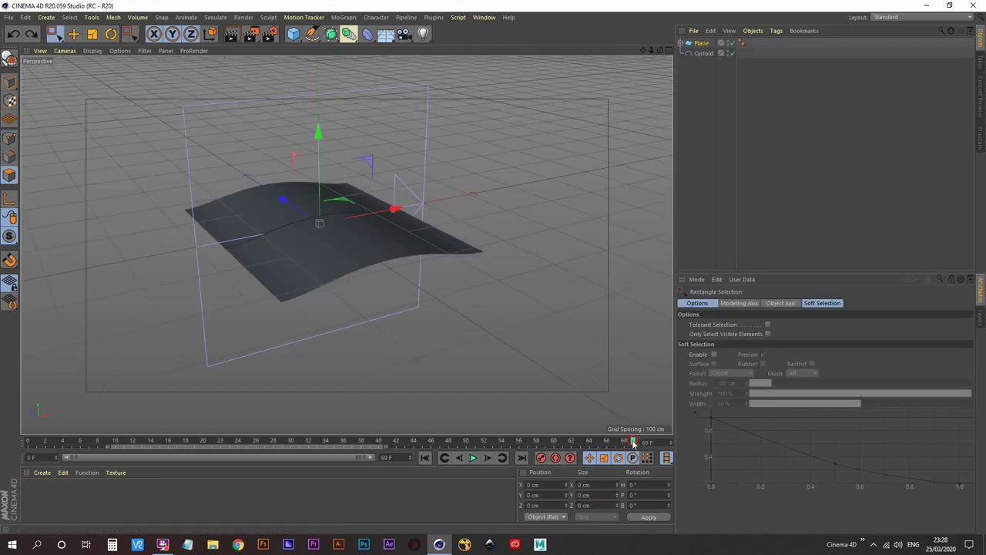
{"action": "left_click_drag", "start_coordinate": [626, 442], "coordinate": [97, 420]}
{"action": "left_click", "coordinate": [338, 321]}
{"action": "left_click_drag", "start_coordinate": [332, 317], "coordinate": [299, 308], "text": "alt"}
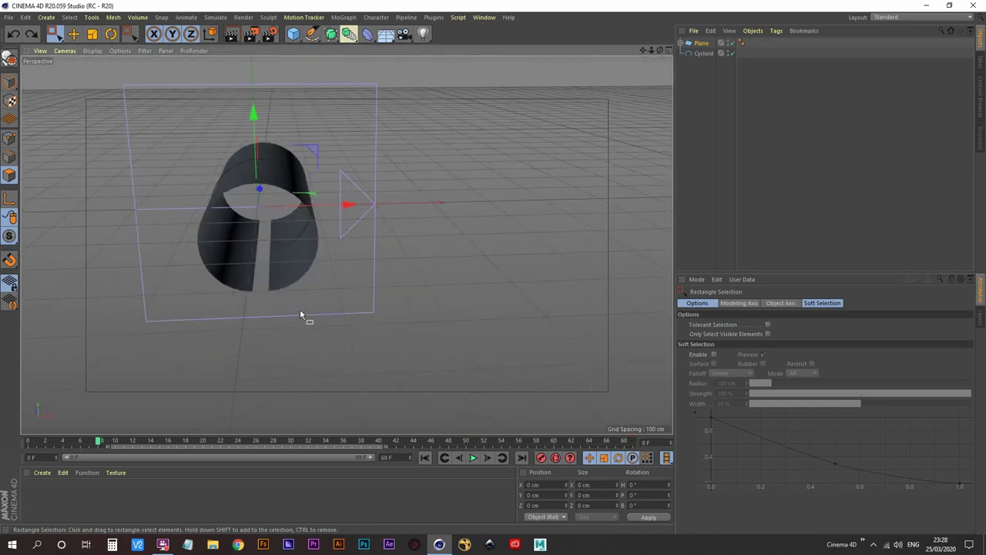
{"action": "left_click_drag", "start_coordinate": [260, 223], "coordinate": [266, 308]}
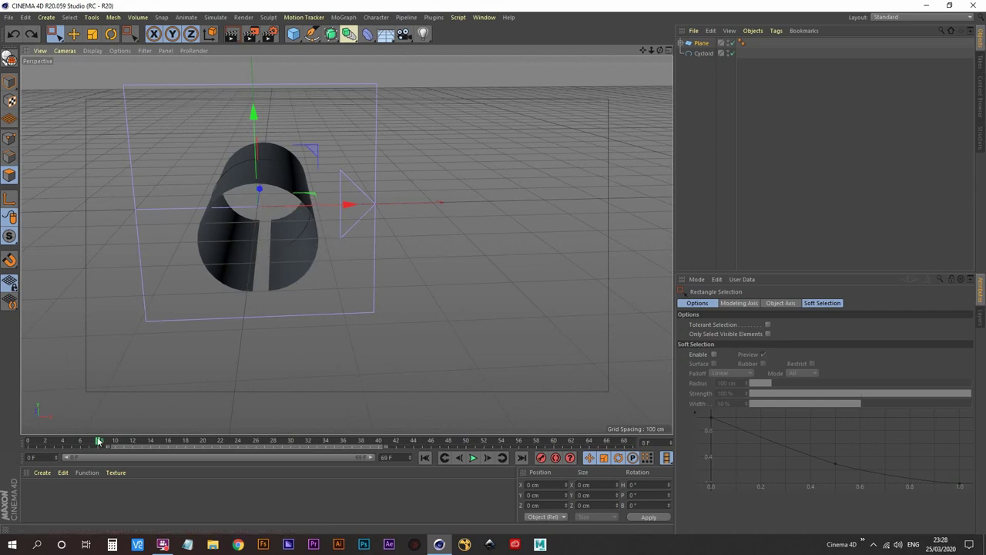
{"action": "left_click_drag", "start_coordinate": [231, 176], "coordinate": [275, 214], "text": "alt"}
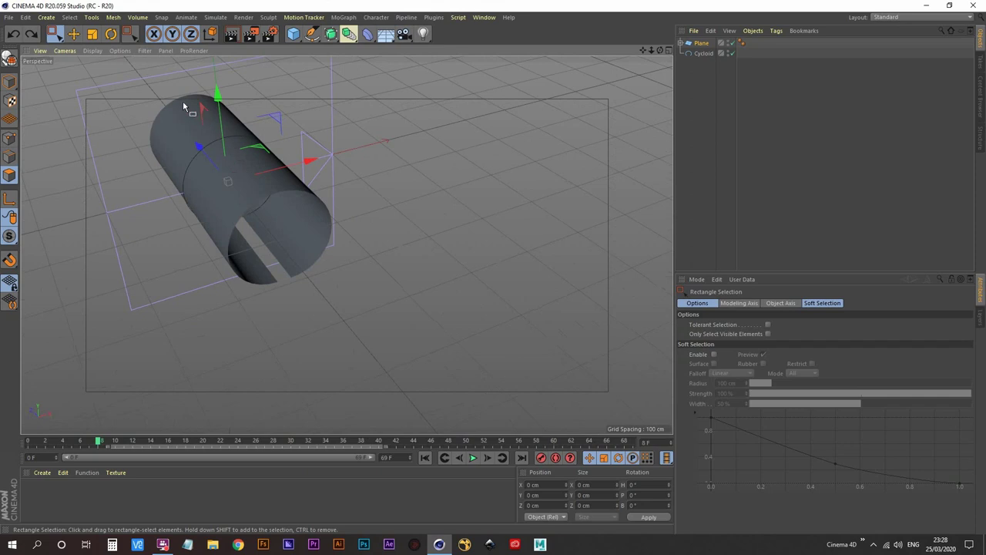
{"action": "left_click_drag", "start_coordinate": [192, 128], "coordinate": [205, 151], "text": "alt"}
{"action": "middle_click_drag", "start_coordinate": [203, 147], "coordinate": [212, 172], "text": "alt"}
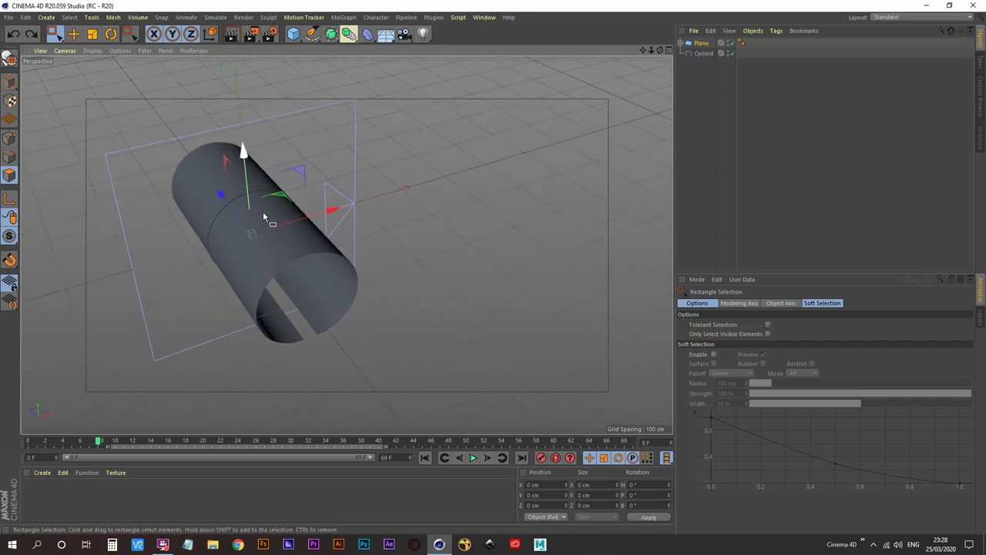
{"action": "middle_click_drag", "start_coordinate": [285, 245], "coordinate": [260, 205], "text": "alt"}
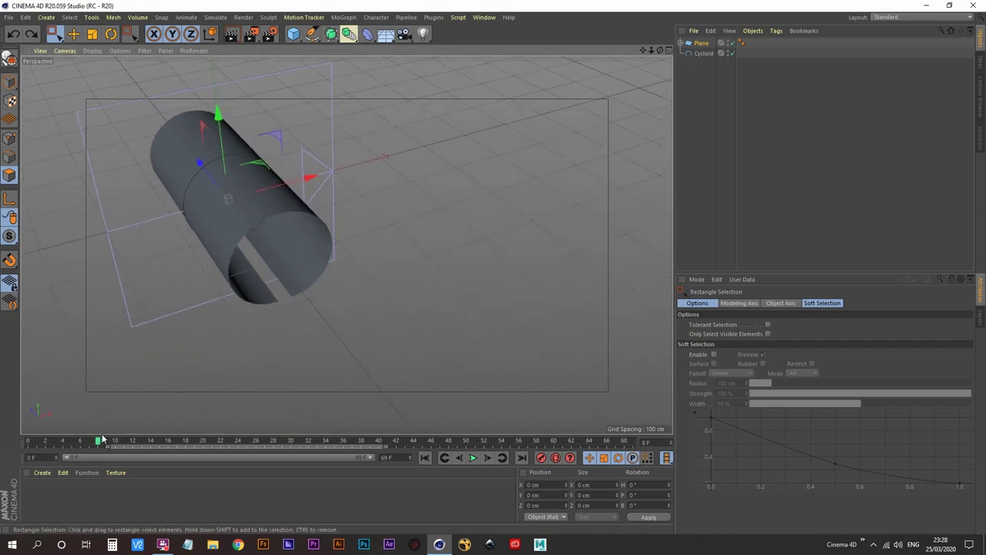
{"action": "left_click_drag", "start_coordinate": [100, 440], "coordinate": [718, 439]}
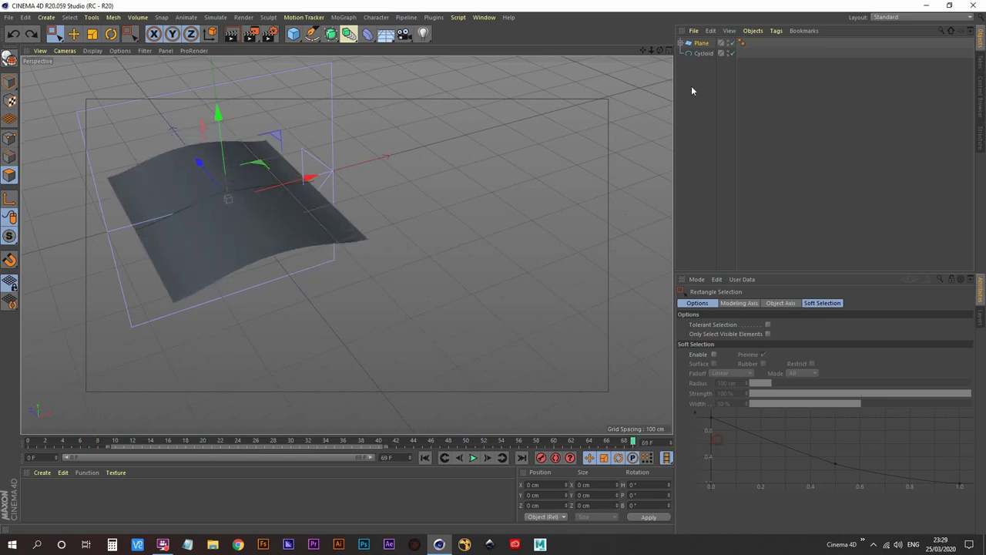
- Return to the snake_model.c4d project and switch to the BP - UV Edit layout
{"action": "left_click", "coordinate": [484, 17]}
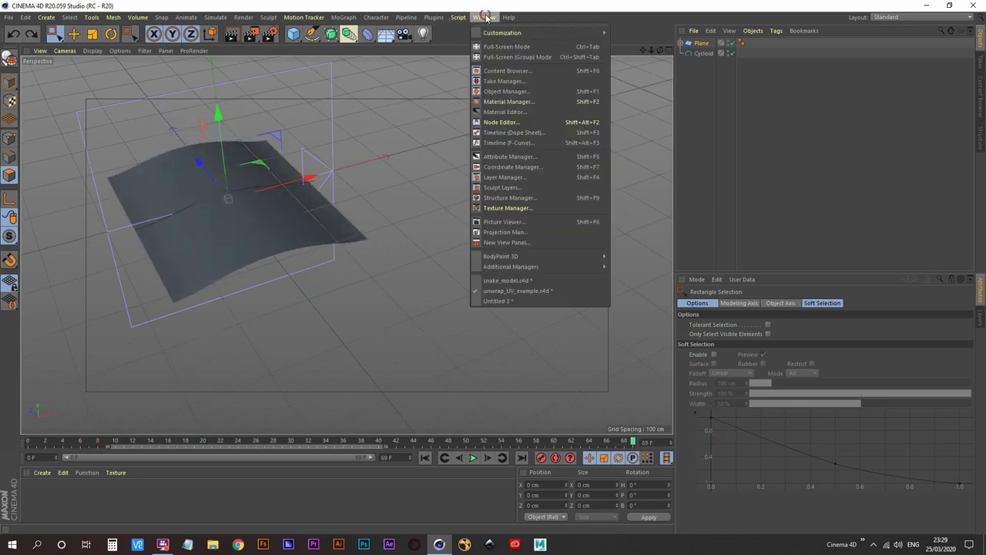
{"action": "left_click", "coordinate": [516, 280]}
{"action": "left_click_drag", "start_coordinate": [420, 243], "coordinate": [429, 292], "text": "alt"}
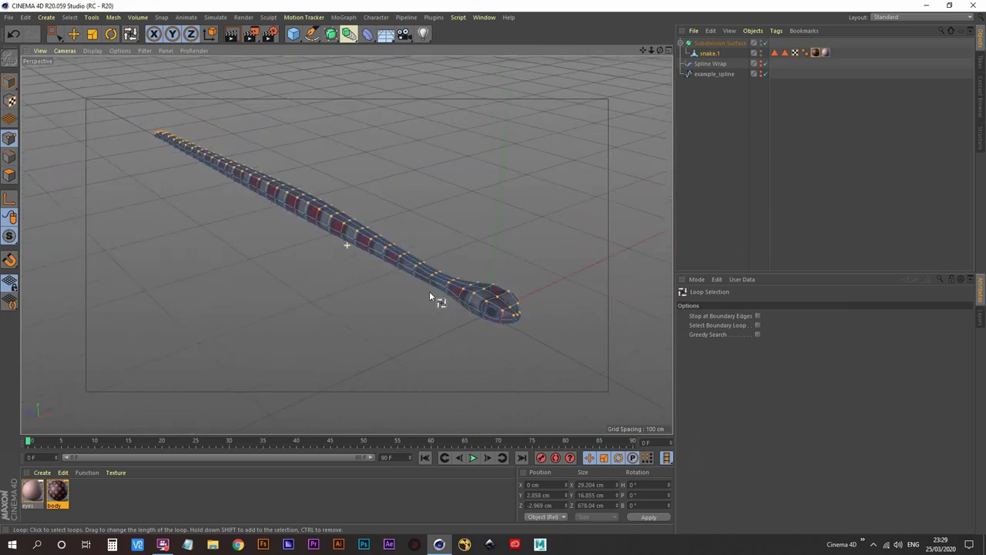
{"action": "left_click_drag", "start_coordinate": [369, 253], "coordinate": [347, 259], "text": "alt"}
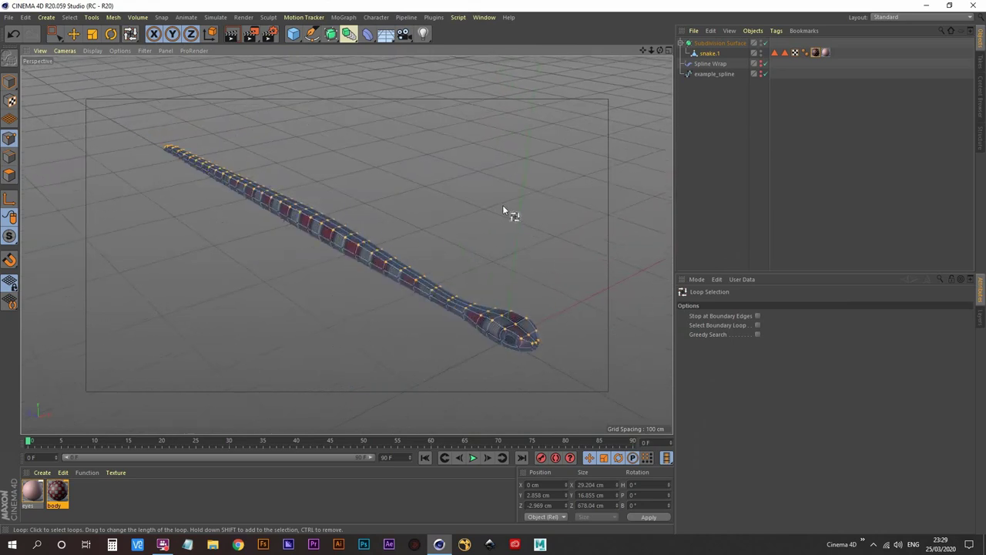
{"action": "left_click", "coordinate": [891, 17]}
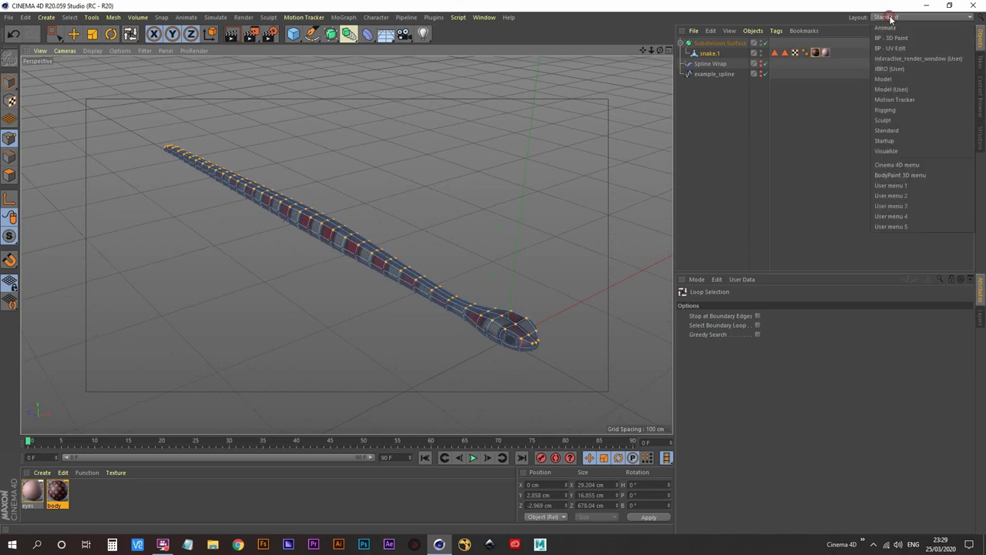
{"action": "left_click", "coordinate": [922, 48]}
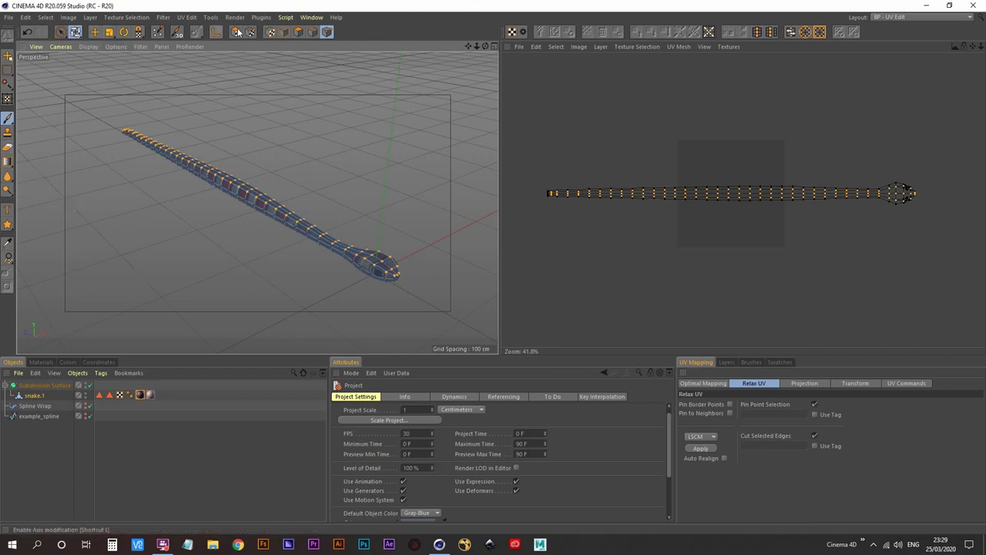
- Check the selected underside seam in edge mode, and relax the snake's UVs in polygon mode using LSCM with Cut Selected Edges
{"action": "left_click", "coordinate": [313, 31]}
{"action": "left_click_drag", "start_coordinate": [323, 279], "coordinate": [312, 185], "text": "alt"}
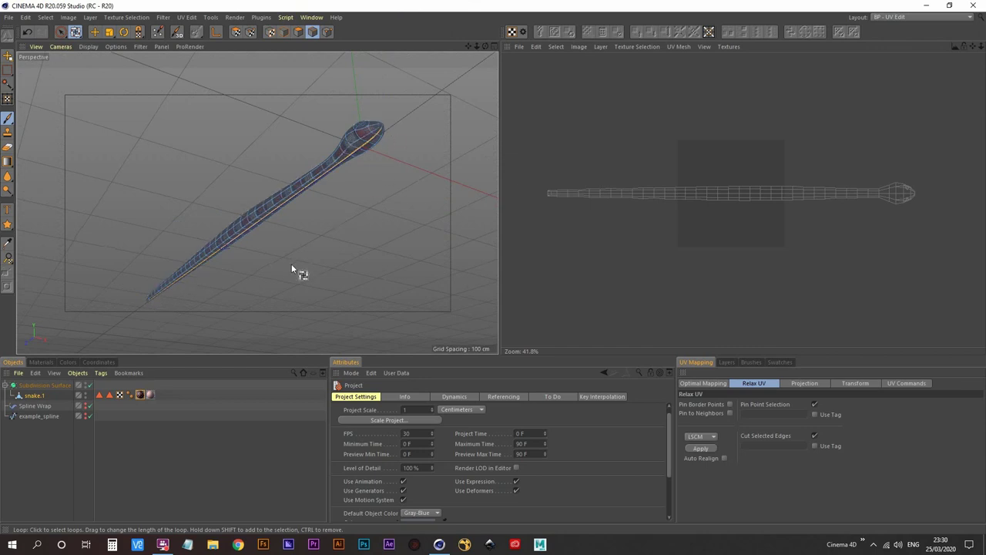
{"action": "left_click_drag", "start_coordinate": [291, 267], "coordinate": [254, 223], "text": "alt"}
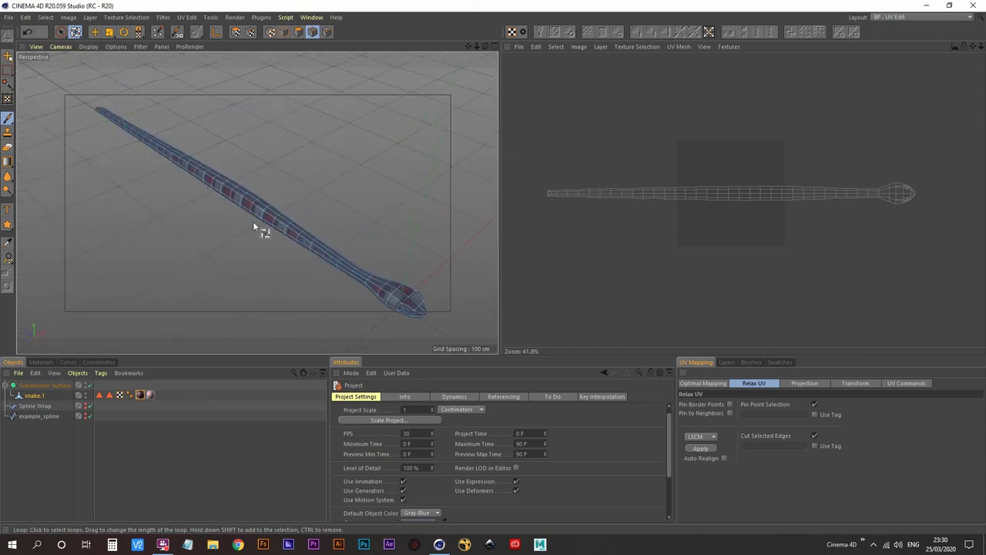
{"action": "left_click", "coordinate": [701, 447]}
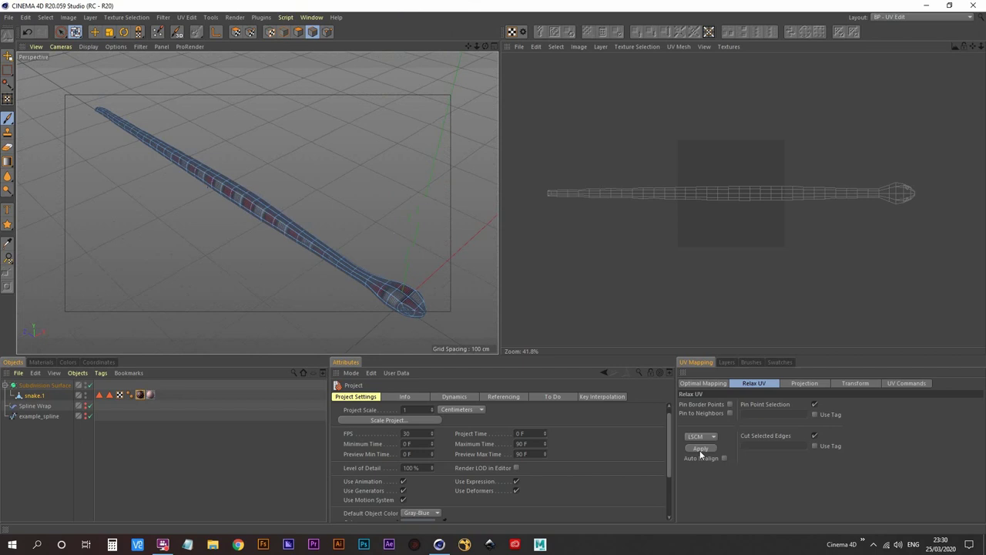
{"action": "left_click", "coordinate": [298, 34]}
{"action": "left_click_drag", "start_coordinate": [333, 196], "coordinate": [307, 174], "text": "alt"}
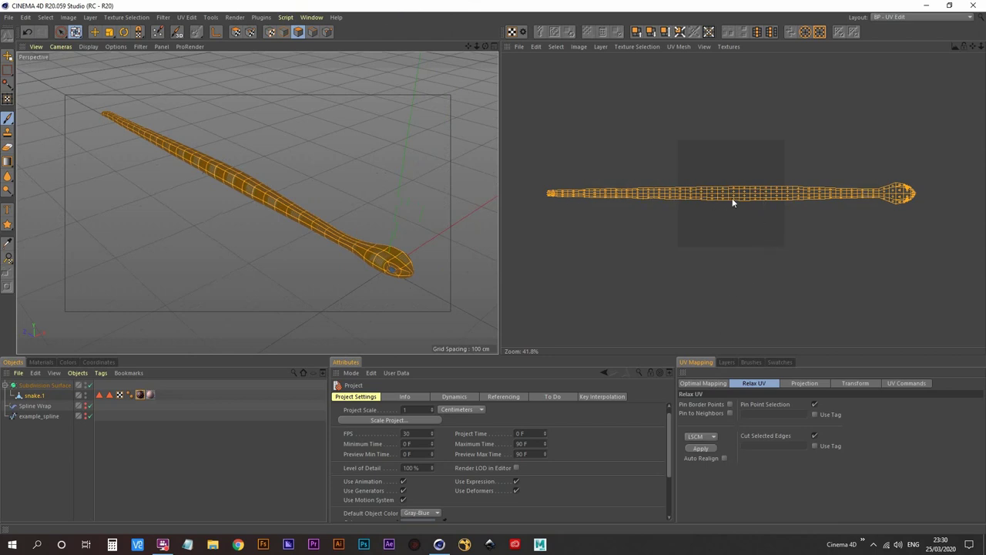
{"action": "left_click", "coordinate": [701, 448]}
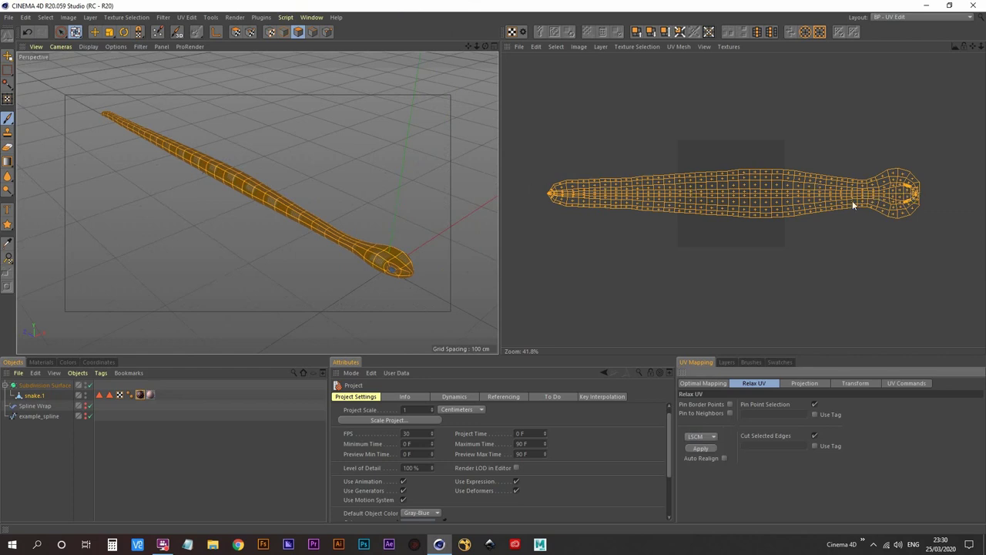
- Restore the Standard layout and deselect the snake to view its checkered texture
{"action": "left_click", "coordinate": [909, 18]}
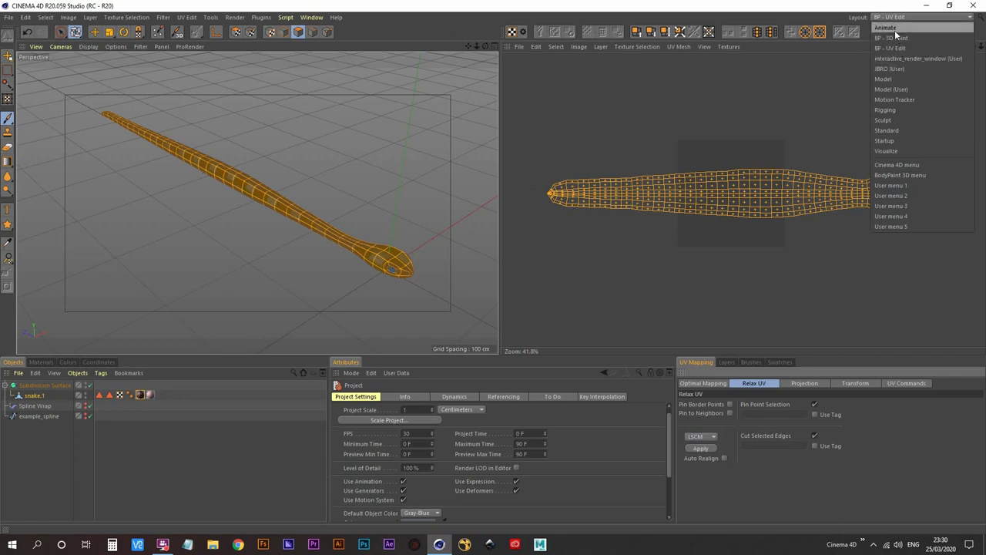
{"action": "left_click", "coordinate": [897, 131]}
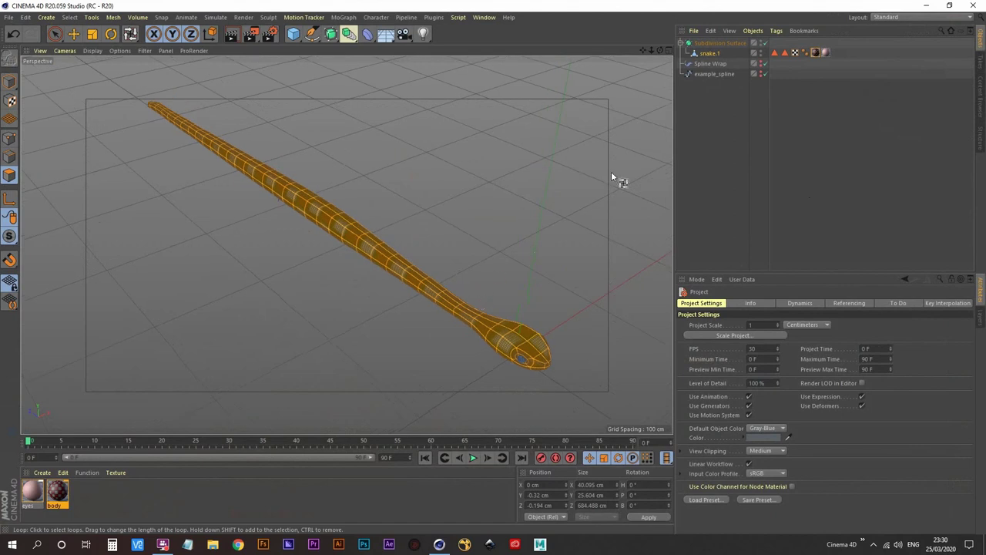
{"action": "left_click", "coordinate": [709, 132]}
{"action": "left_click_drag", "start_coordinate": [460, 300], "coordinate": [470, 269], "text": "alt"}
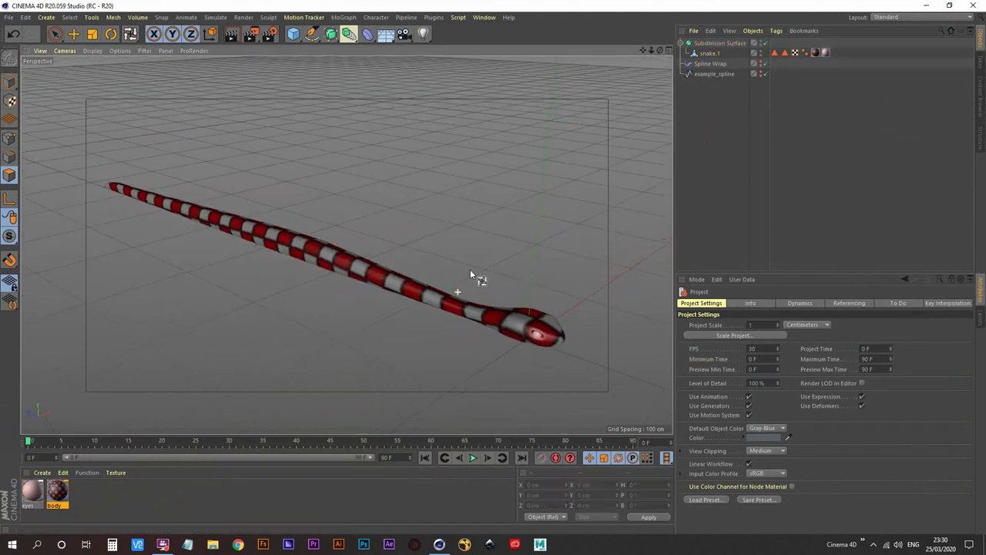
- Turn visibility back on for Spline Wrap and example_spline, and make Spline Wrap a child of snake.1
{"action": "left_click", "coordinate": [762, 66]}
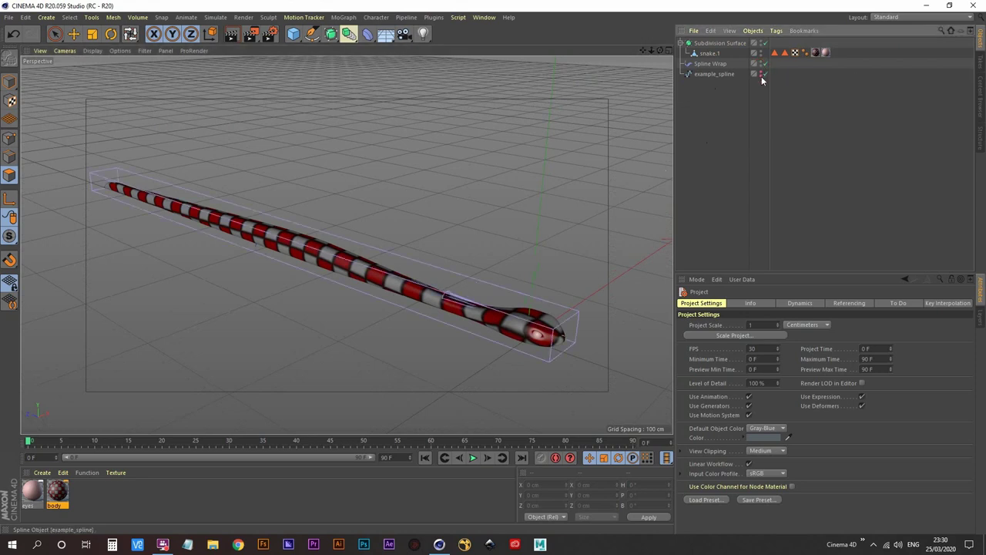
{"action": "left_click", "coordinate": [762, 72]}
{"action": "left_click_drag", "start_coordinate": [714, 68], "coordinate": [713, 59]}
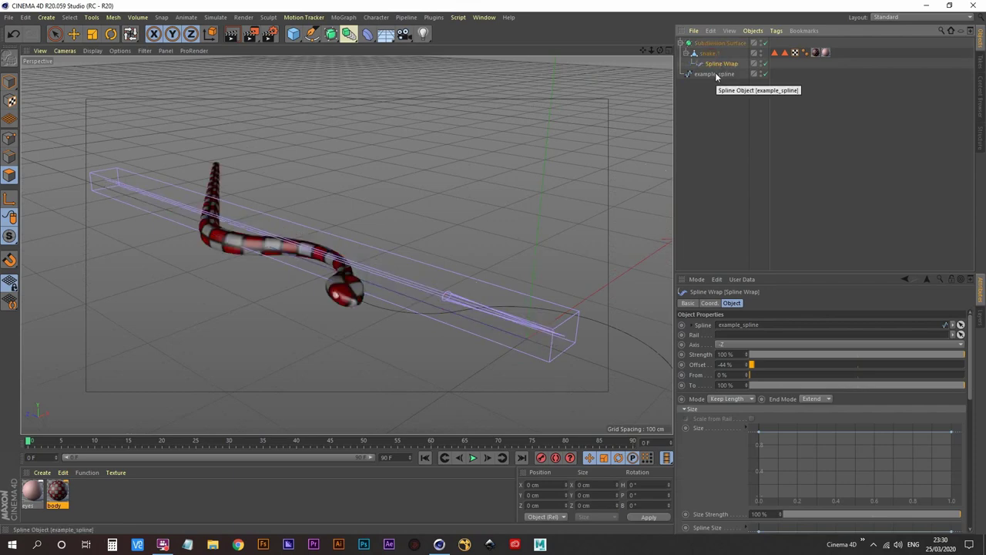
- Review the properties of example_spline and the Spline Wrap's object and rotation settings, and examine the deformed snake's head and body
{"action": "left_click", "coordinate": [716, 73]}
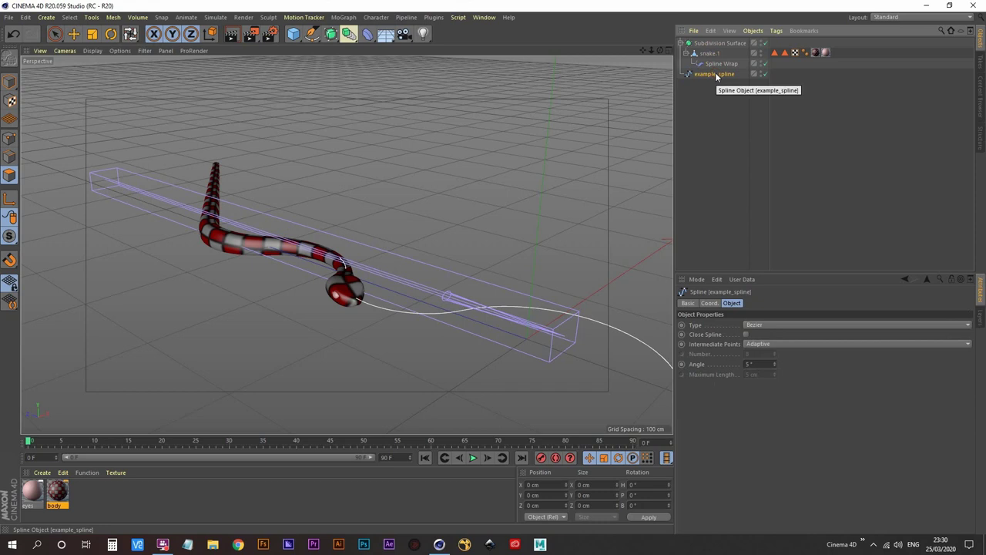
{"action": "left_click", "coordinate": [717, 68]}
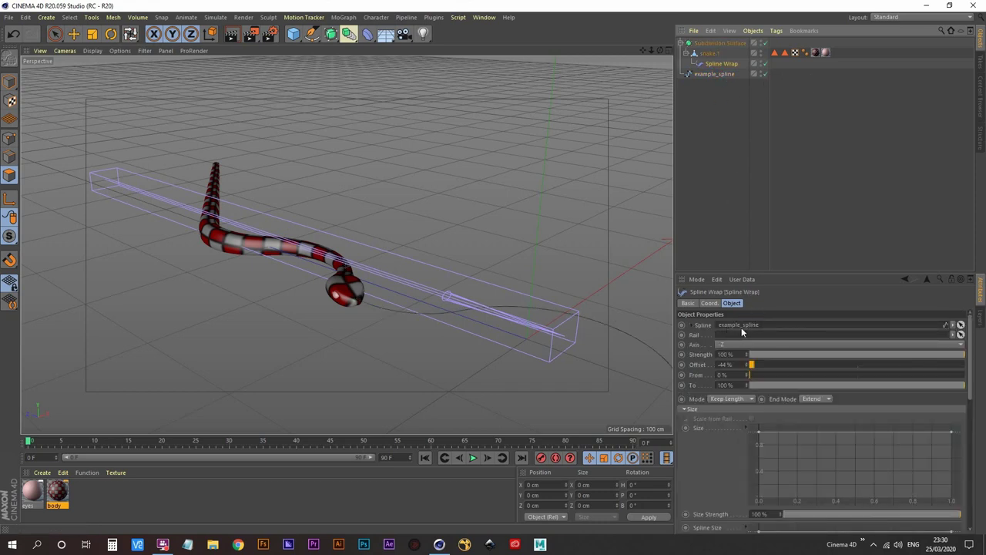
{"action": "left_click_drag", "start_coordinate": [281, 243], "coordinate": [336, 288], "text": "alt"}
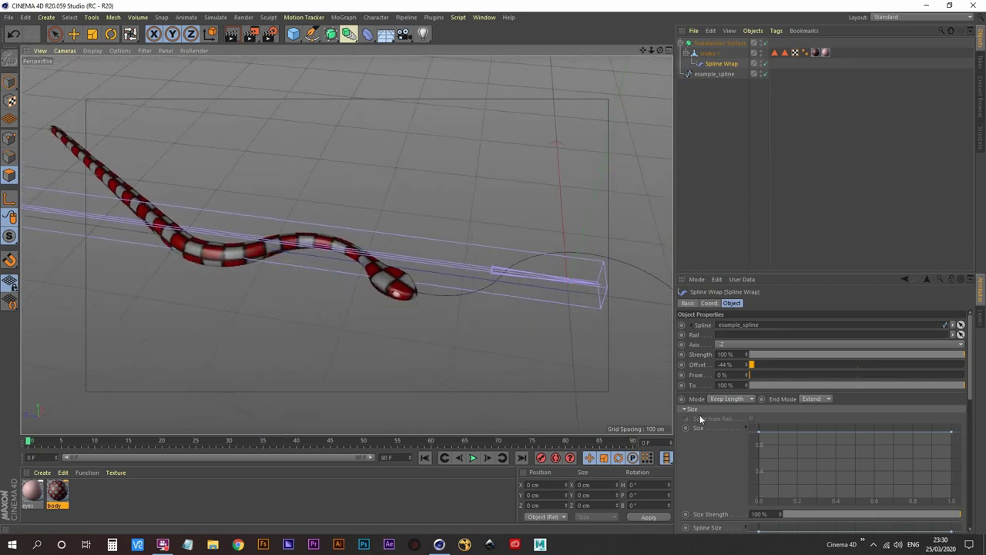
{"action": "scroll", "coordinate": [700, 419], "scroll_direction": "down", "scroll_amount": 6}
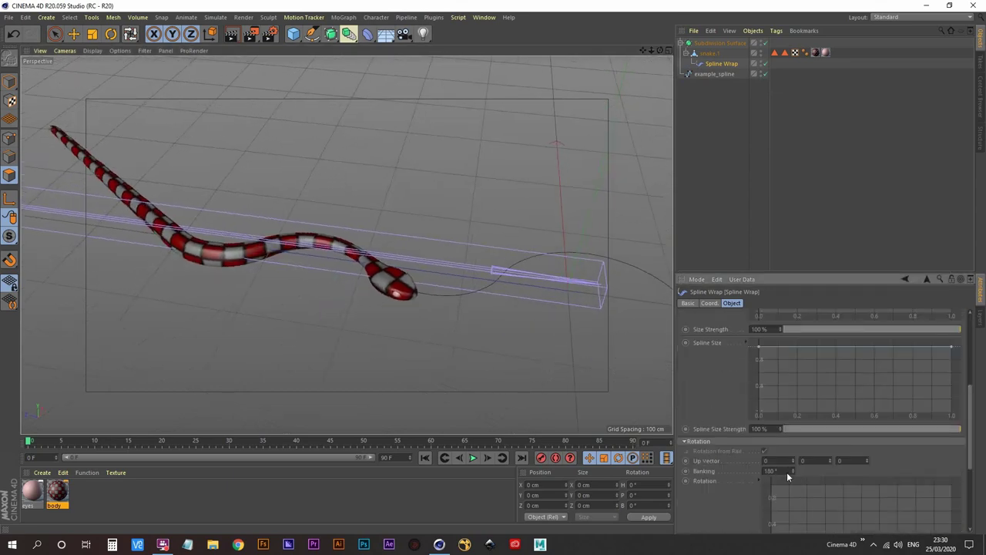
{"action": "left_click_drag", "start_coordinate": [409, 281], "coordinate": [474, 360], "text": "alt"}
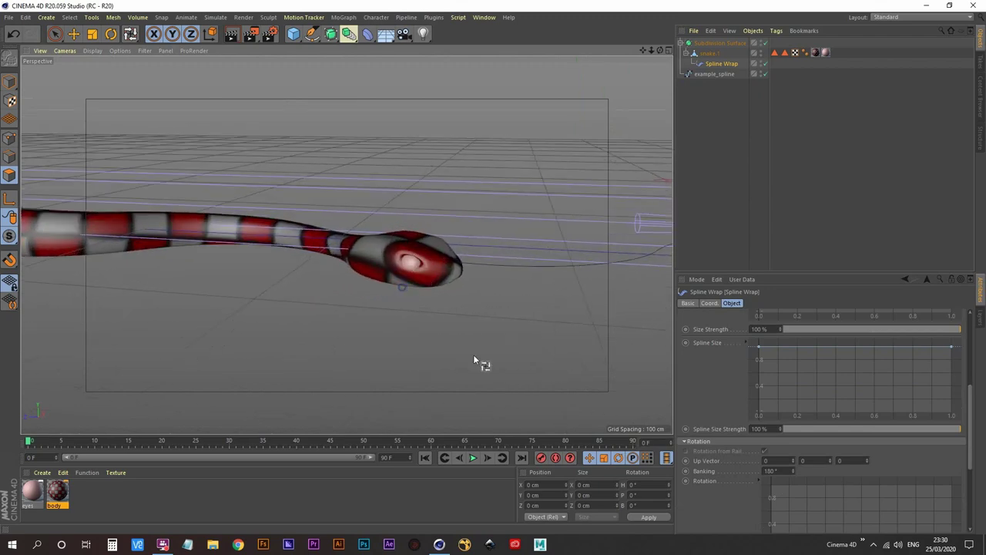
{"action": "left_click_drag", "start_coordinate": [366, 259], "coordinate": [447, 330], "text": "alt"}
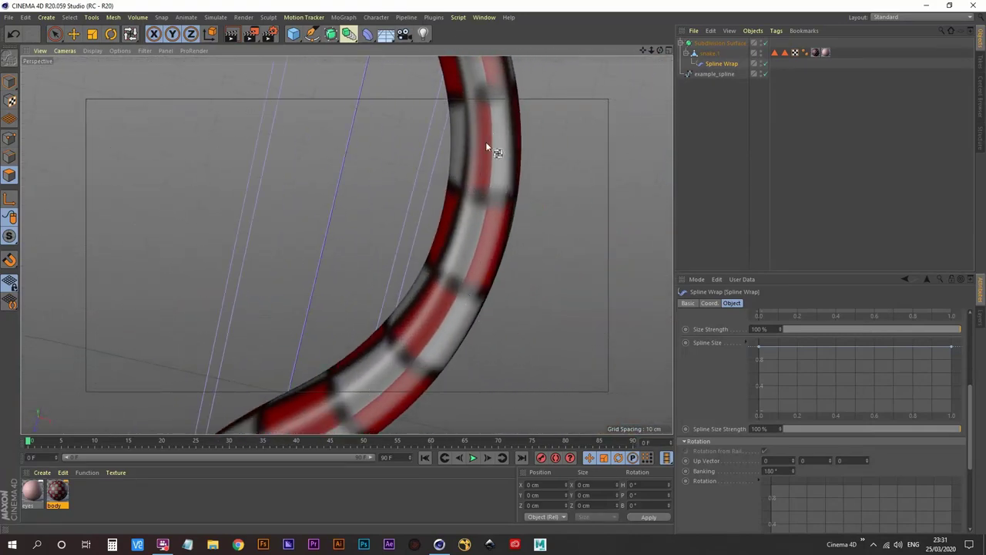
- Slide the snake along example_spline by setting the Spline Wrap's Offset to -21%
{"action": "left_click_drag", "start_coordinate": [484, 171], "coordinate": [387, 282], "text": "alt"}
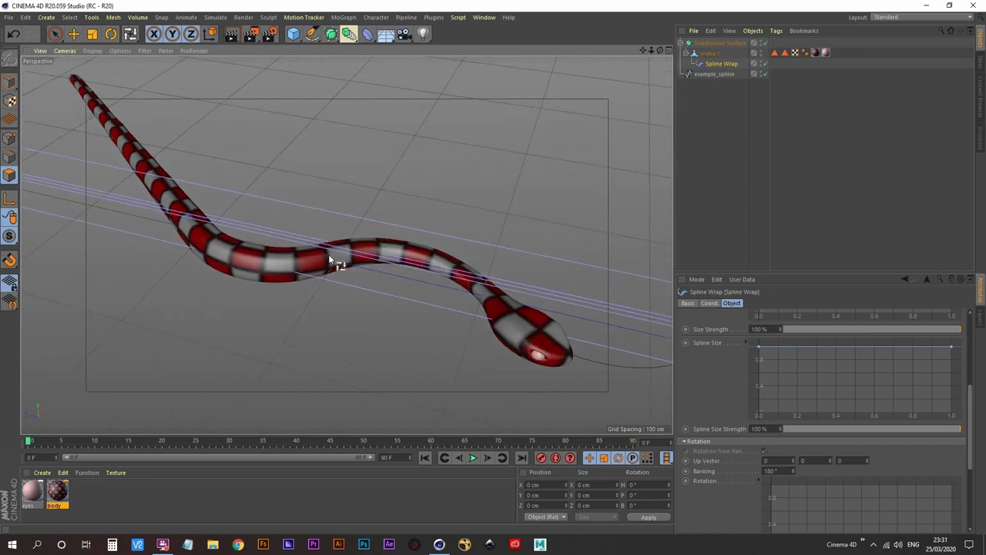
{"action": "left_click_drag", "start_coordinate": [517, 172], "coordinate": [377, 289], "text": "alt"}
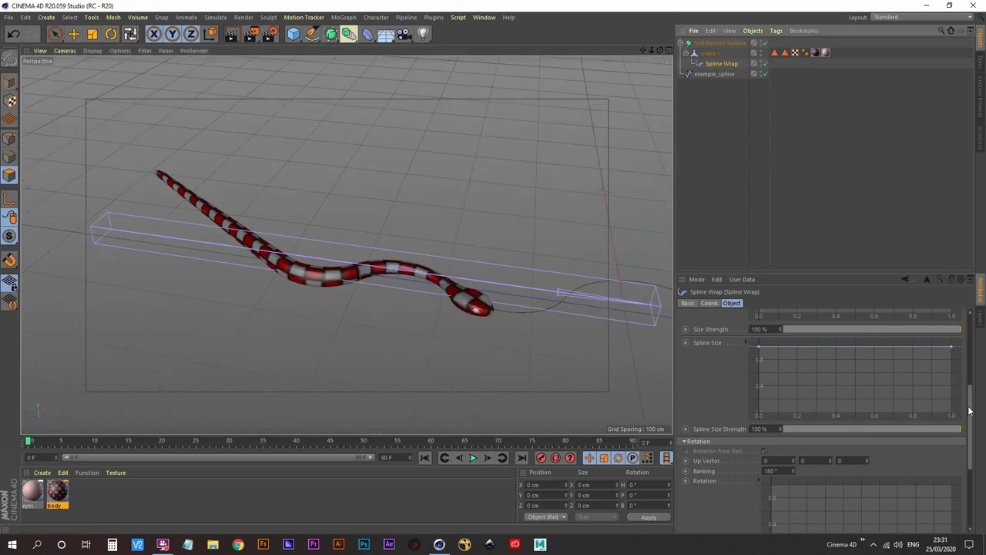
{"action": "scroll", "coordinate": [919, 388], "scroll_direction": "up", "scroll_amount": 5}
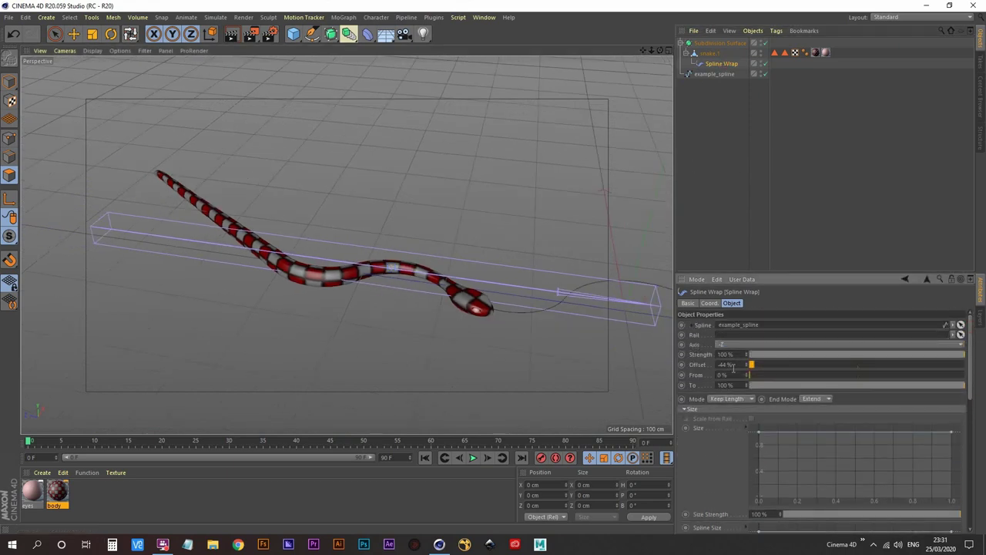
{"action": "mouse_move", "coordinate": [747, 366]}
{"action": "left_mouse_down"}
{"action": "mouse_move", "coordinate": [747, 388]}
{"action": "mouse_move", "coordinate": [717, 370]}
{"action": "mouse_move", "coordinate": [754, 371]}
{"action": "left_mouse_up"}
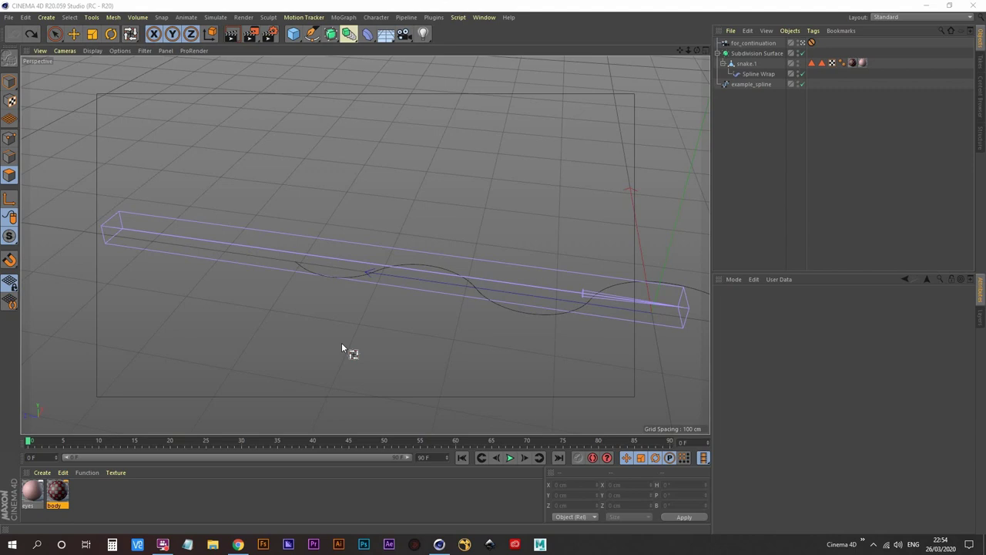
{"action": "left_click", "coordinate": [760, 74]}
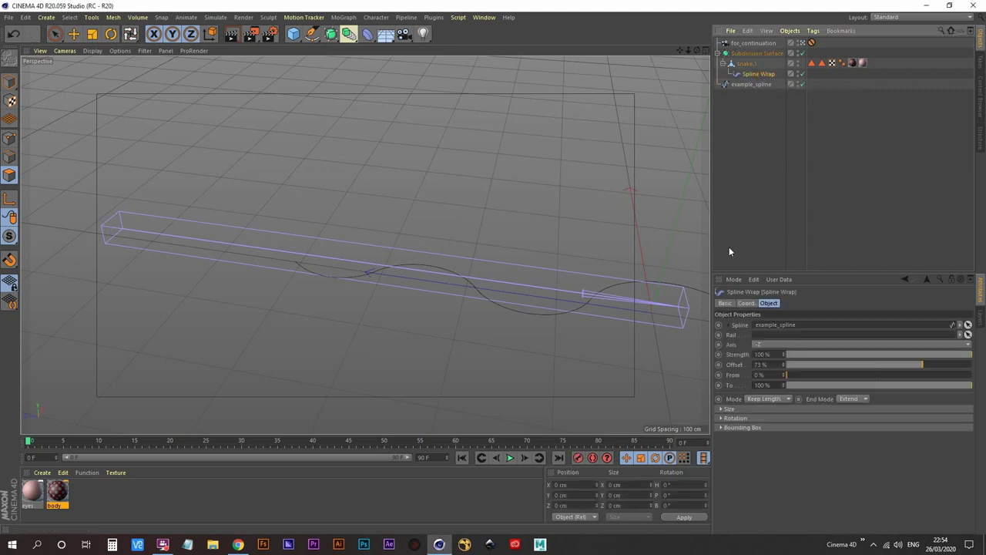
{"action": "left_click_drag", "start_coordinate": [785, 369], "coordinate": [690, 369]}
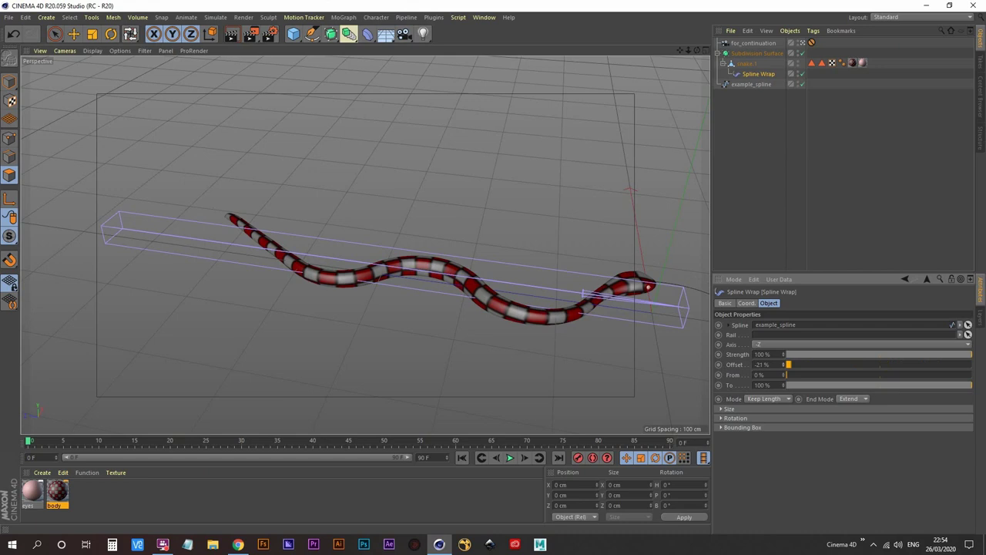
- Replace the for_continuation camera with a new camera that frames the middle of the snake's body up close
{"action": "left_click", "coordinate": [754, 43]}
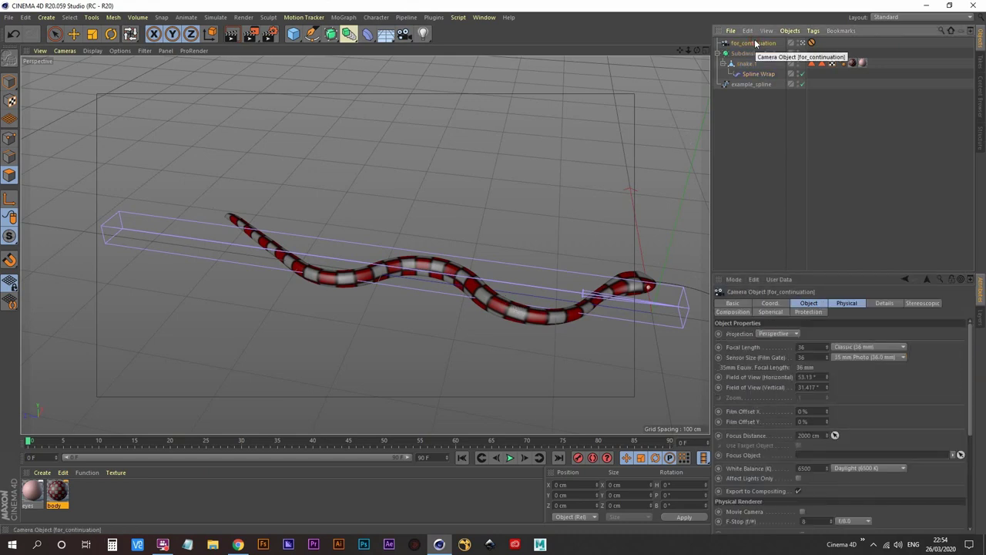
{"action": "key", "text": "Delete"}
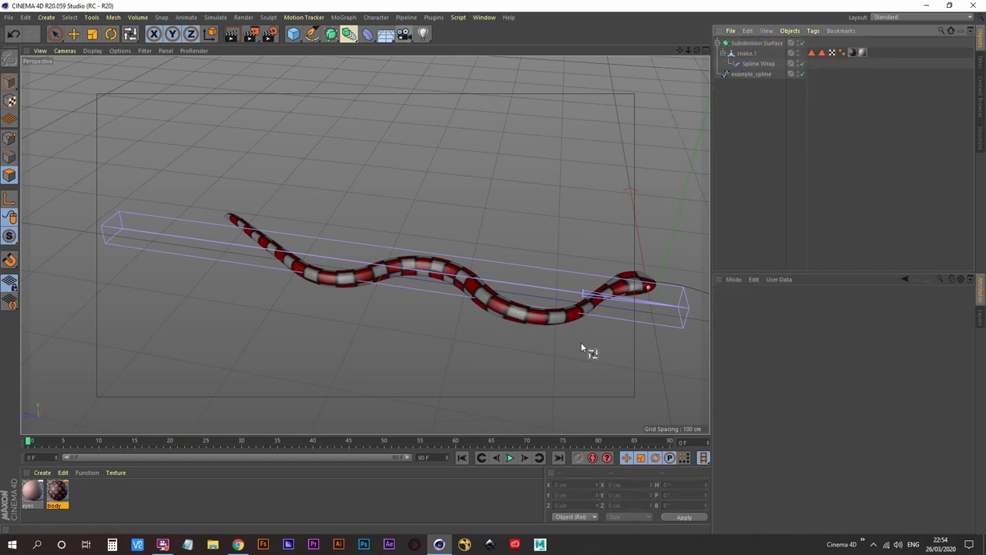
{"action": "middle_click_drag", "start_coordinate": [581, 342], "coordinate": [422, 299], "text": "alt"}
{"action": "right_click_drag", "start_coordinate": [378, 269], "coordinate": [415, 209], "text": "alt"}
{"action": "middle_click_drag", "start_coordinate": [353, 252], "coordinate": [440, 291], "text": "alt"}
{"action": "right_click_drag", "start_coordinate": [390, 255], "coordinate": [413, 262], "text": "alt"}
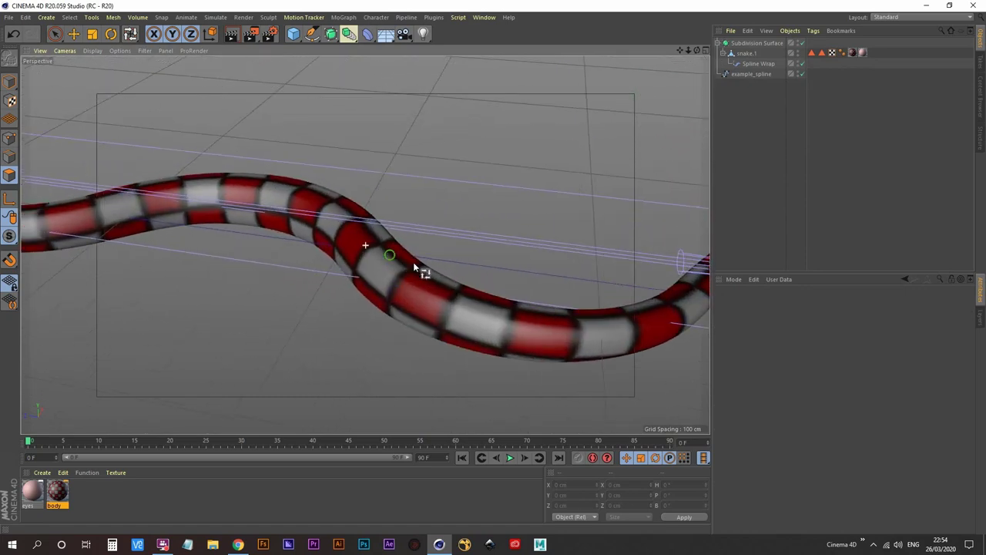
{"action": "mouse_move", "coordinate": [413, 262]}
{"action": "left_mouse_down", "text": "alt"}
{"action": "mouse_move", "coordinate": [400, 272]}
{"action": "mouse_move", "coordinate": [396, 255]}
{"action": "mouse_move", "coordinate": [410, 261]}
{"action": "mouse_move", "coordinate": [402, 272]}
{"action": "mouse_move", "coordinate": [413, 280]}
{"action": "mouse_move", "coordinate": [444, 282]}
{"action": "mouse_move", "coordinate": [442, 297]}
{"action": "mouse_move", "coordinate": [409, 282]}
{"action": "left_mouse_up", "text": "alt"}
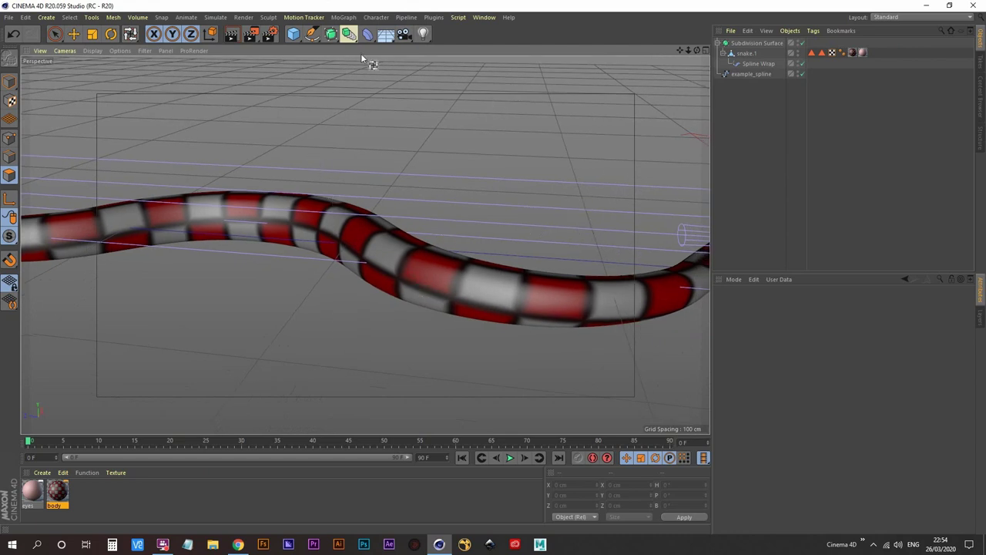
{"action": "left_click", "coordinate": [404, 33]}
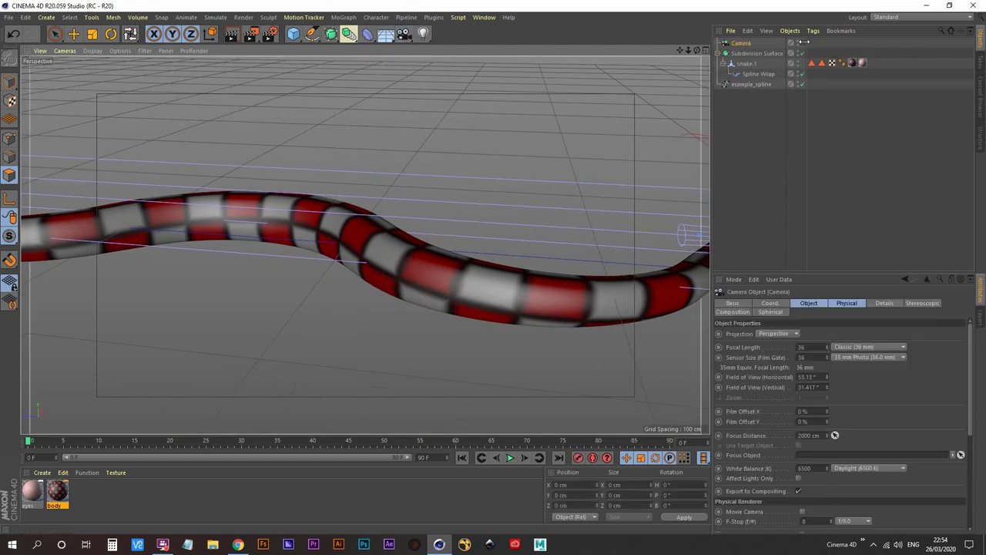
- Lock the new camera's position, scale and rotation by adding a Protection tag to it
{"action": "right_click", "coordinate": [749, 45]}
{"action": "mouse_move", "coordinate": [827, 51]}
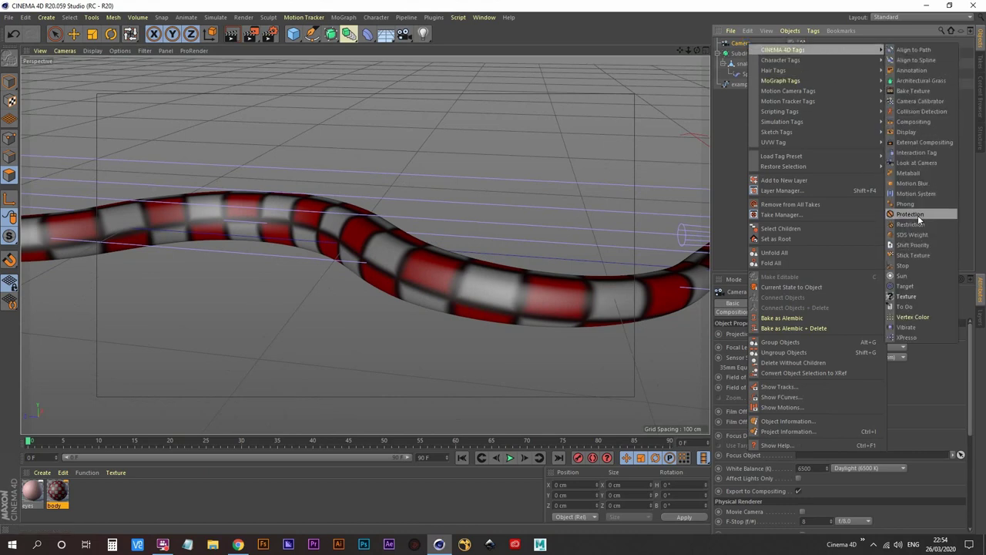
{"action": "left_click", "coordinate": [917, 215]}
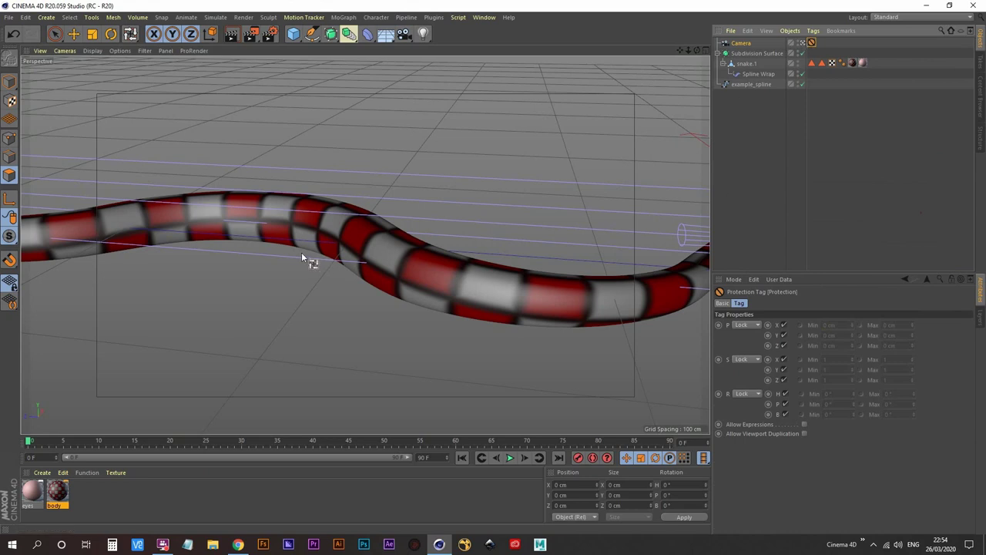
- Add a plane as ground under the snake and scale it up uniformly to about 4126 cm wide and high
{"action": "left_click", "coordinate": [298, 36]}
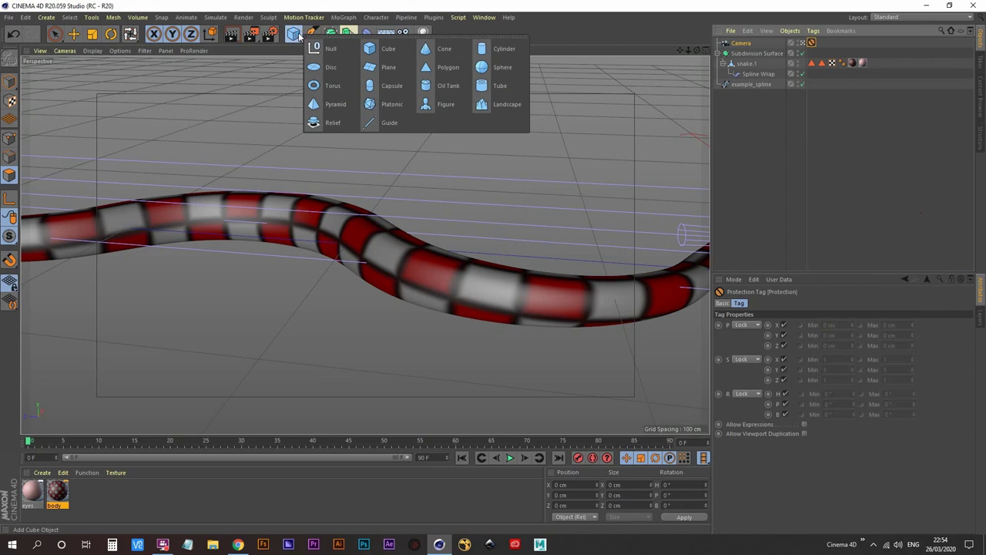
{"action": "left_click", "coordinate": [395, 66]}
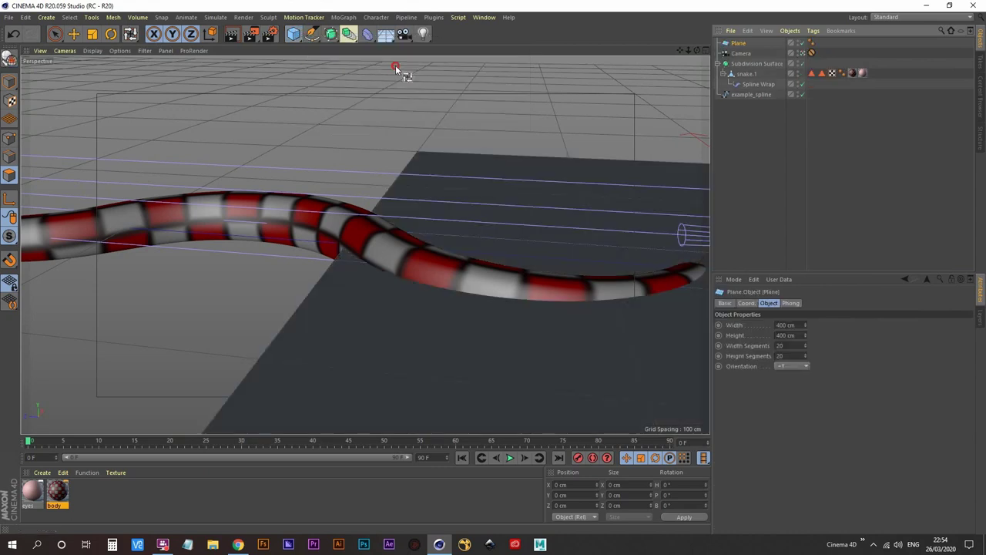
{"action": "left_click", "coordinate": [94, 36]}
{"action": "left_click_drag", "start_coordinate": [199, 151], "coordinate": [586, 152]}
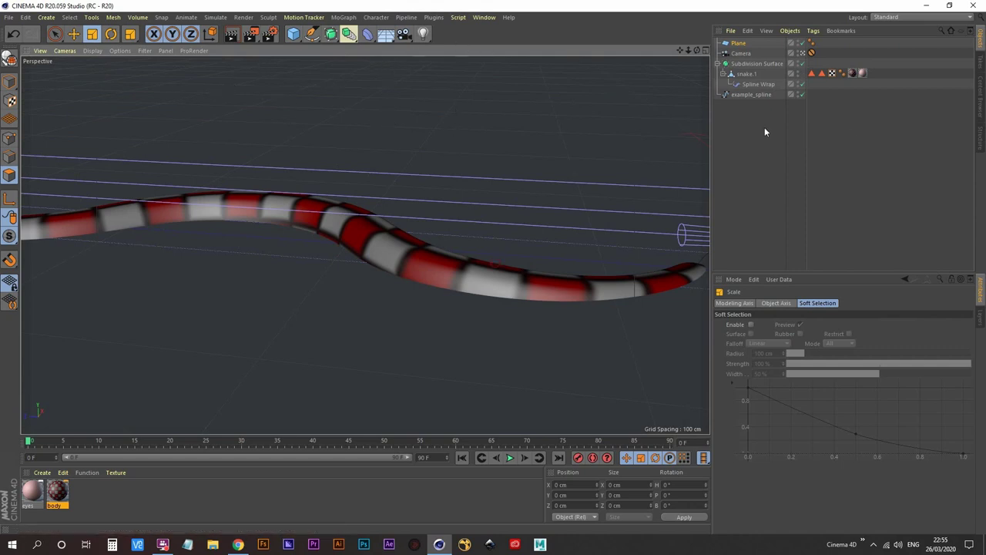
{"action": "left_click", "coordinate": [740, 45]}
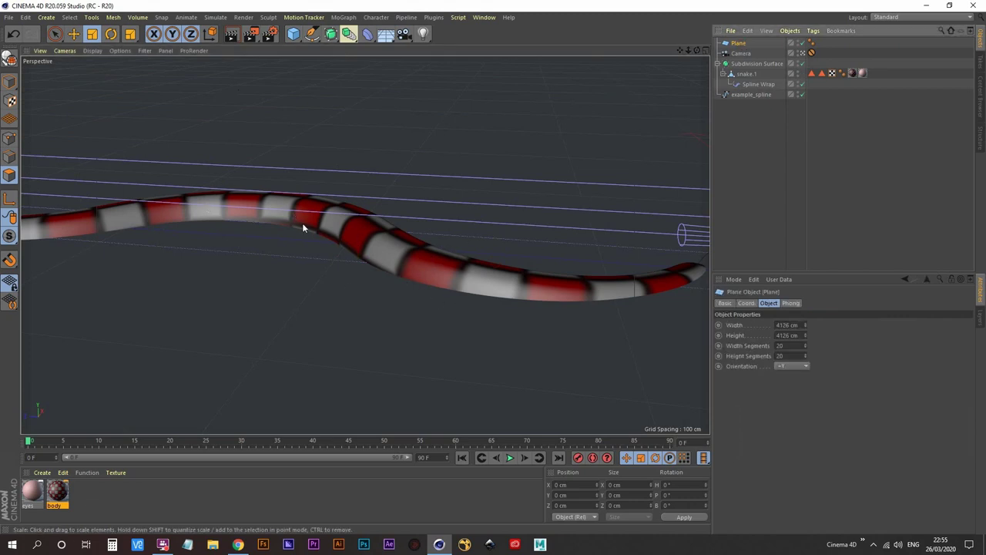
- Rename example_spline as spline
{"action": "left_click", "coordinate": [746, 95]}
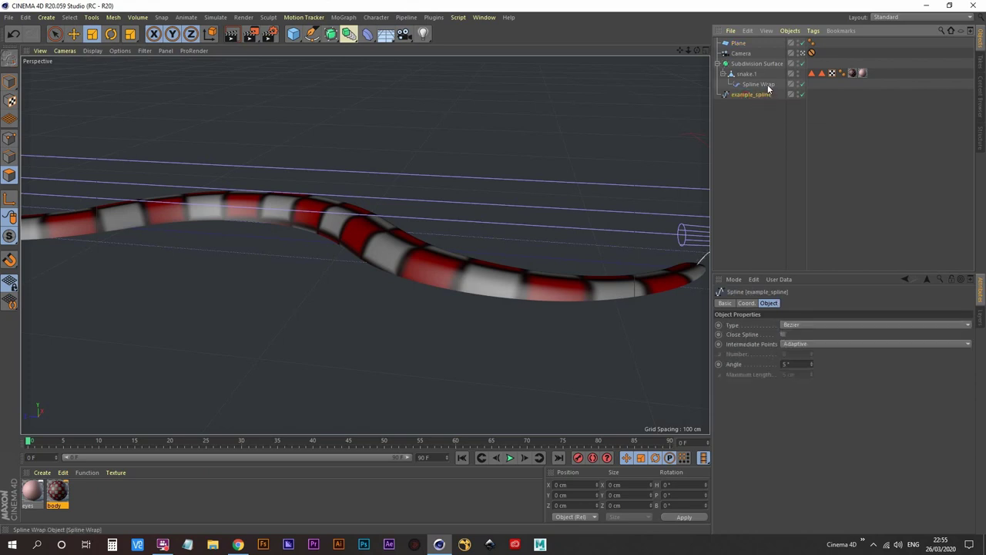
{"action": "left_click", "coordinate": [767, 84]}
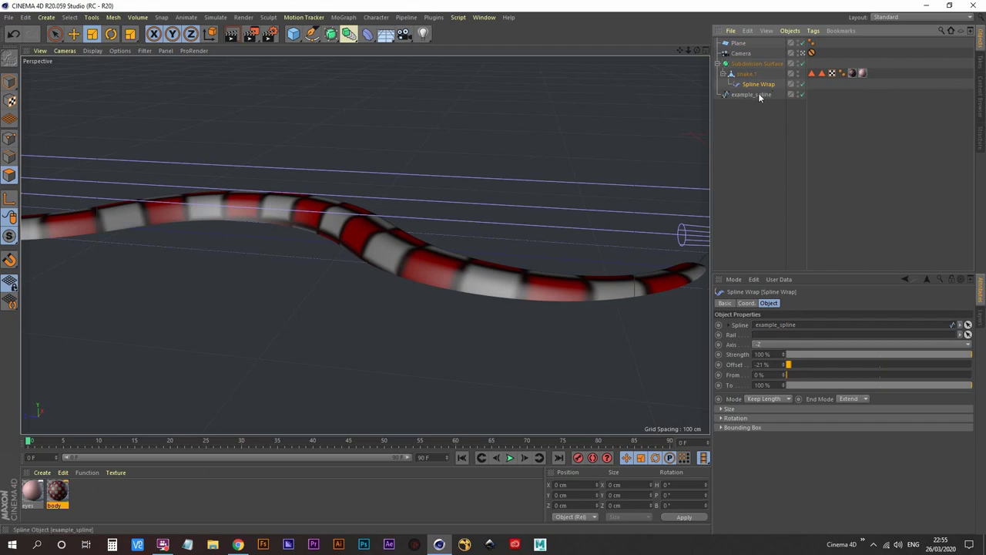
{"action": "double_click", "coordinate": [753, 95]}
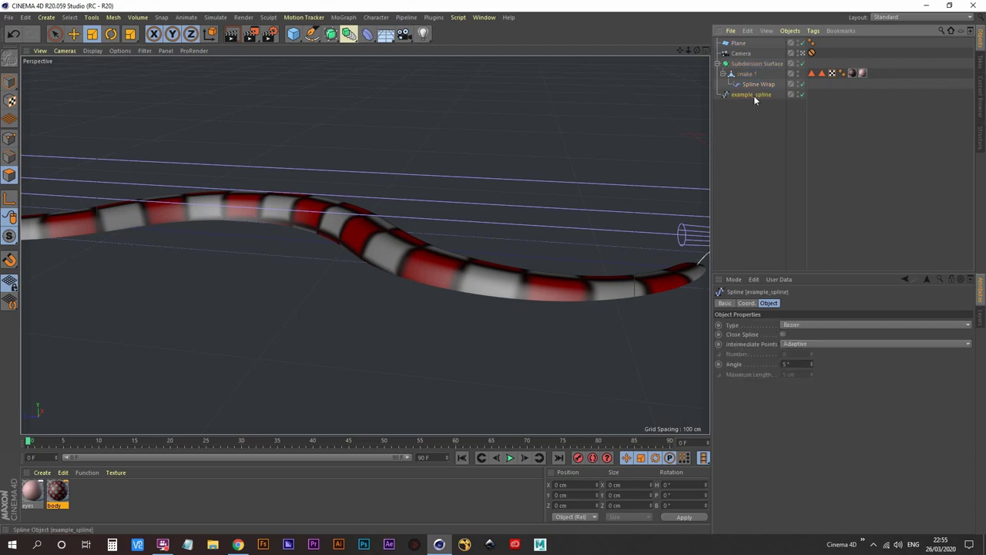
{"action": "left_click_drag", "start_coordinate": [760, 94], "coordinate": [660, 101]}
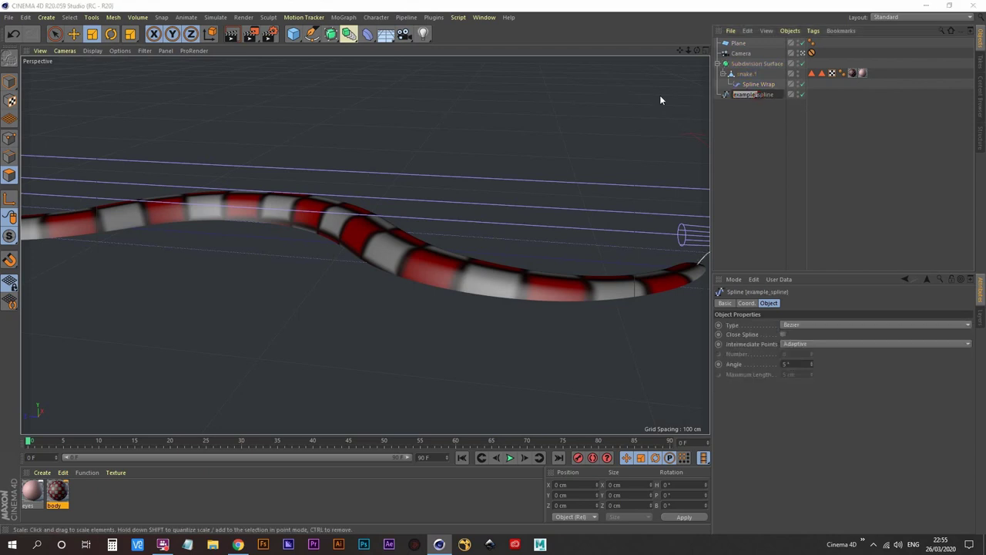
{"action": "key", "text": "BackSpace"}
{"action": "key", "text": "Return"}
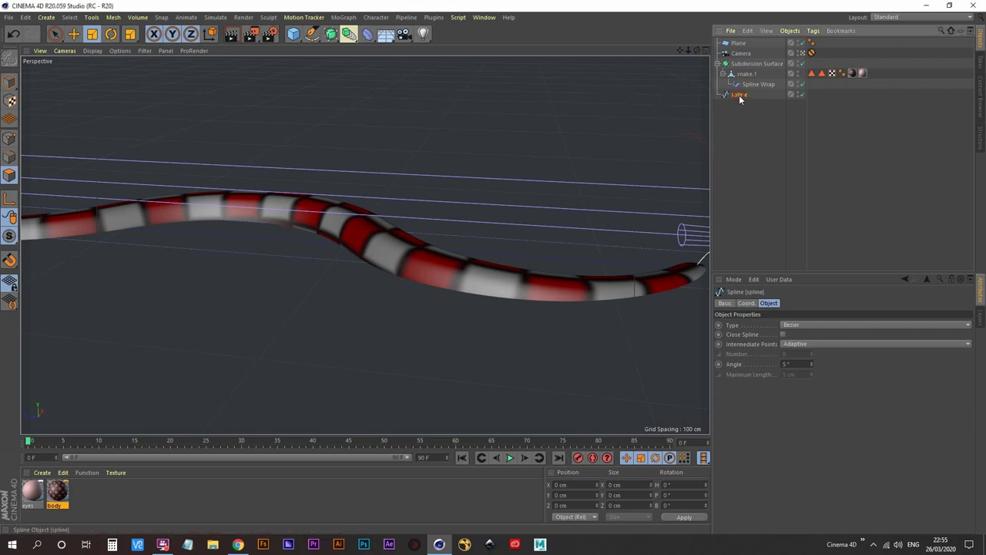
- Raise the spline in model mode along the Y axis to about 43 cm so the snake lifts off the ground plane
{"action": "left_click", "coordinate": [74, 33]}
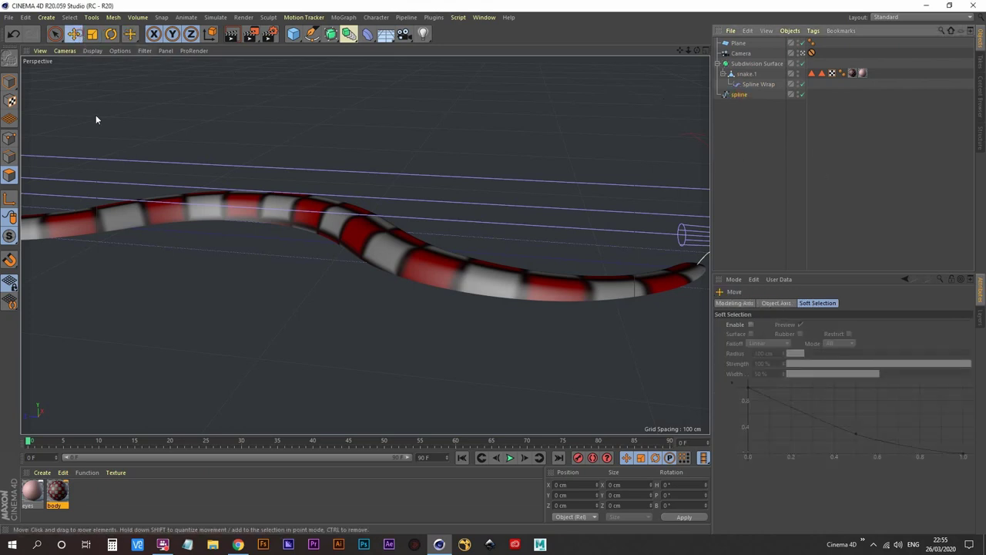
{"action": "left_click", "coordinate": [8, 84]}
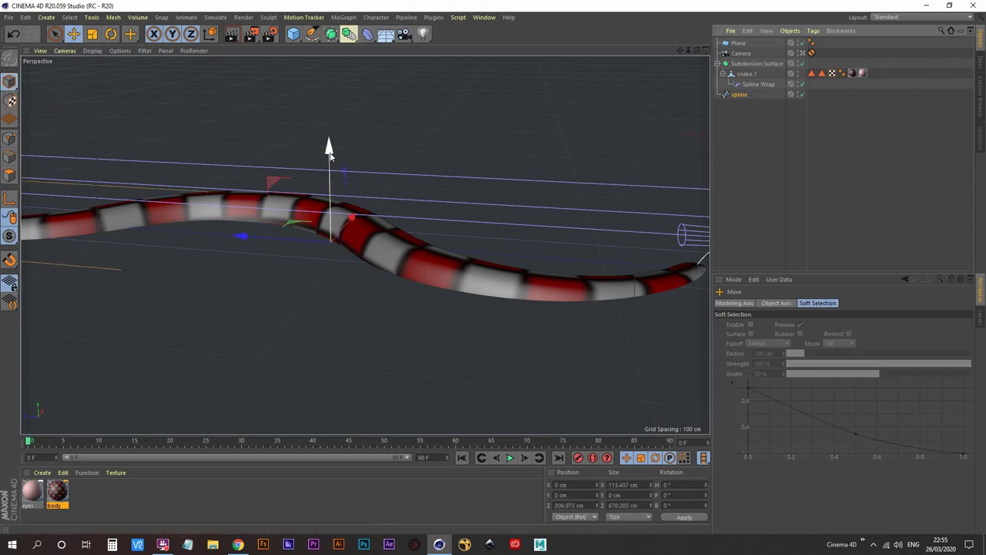
{"action": "left_click_drag", "start_coordinate": [329, 143], "coordinate": [327, 37]}
- Hide the reference.jpg background picture in the Right view
{"action": "middle_click", "coordinate": [375, 266]}
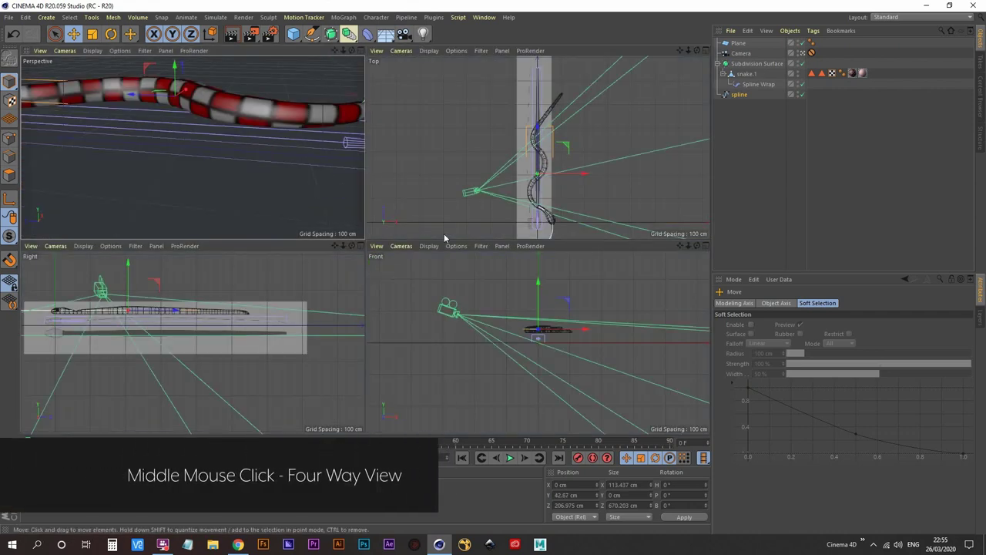
{"action": "middle_click", "coordinate": [224, 317]}
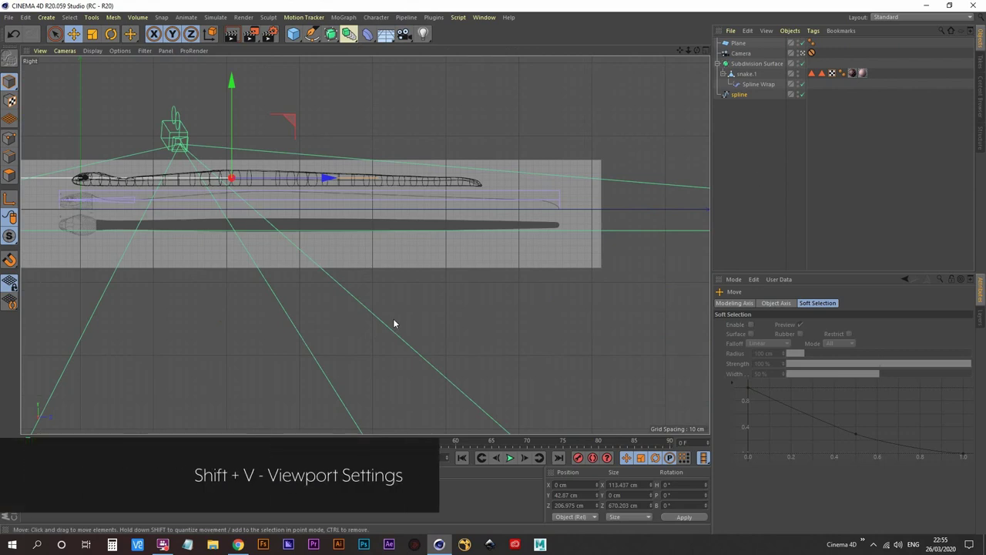
{"action": "key", "text": "shift+v"}
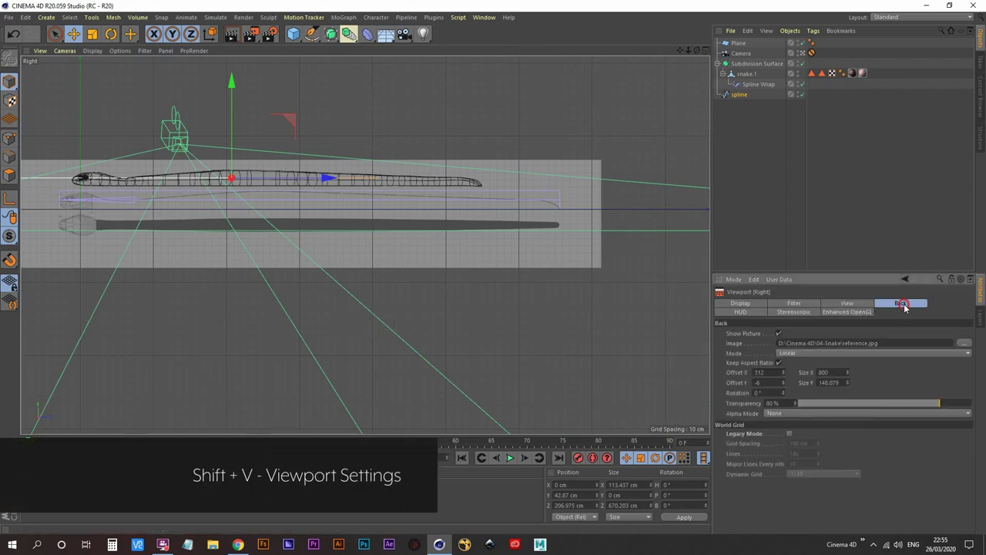
{"action": "left_click", "coordinate": [779, 333]}
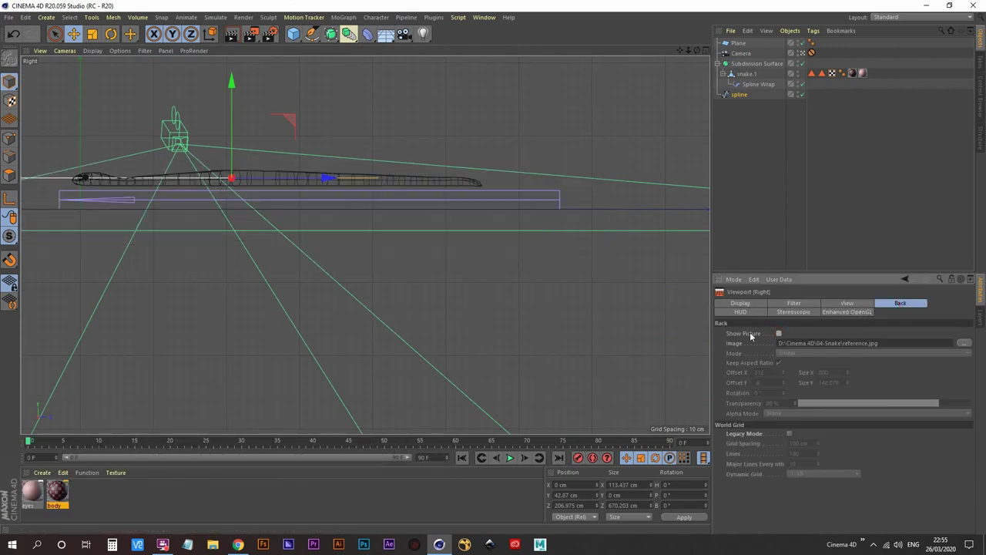
- Examine the gap between the snake's underside and the selected ground plane in the Right view
{"action": "scroll", "coordinate": [313, 277], "scroll_direction": "up", "scroll_amount": 3}
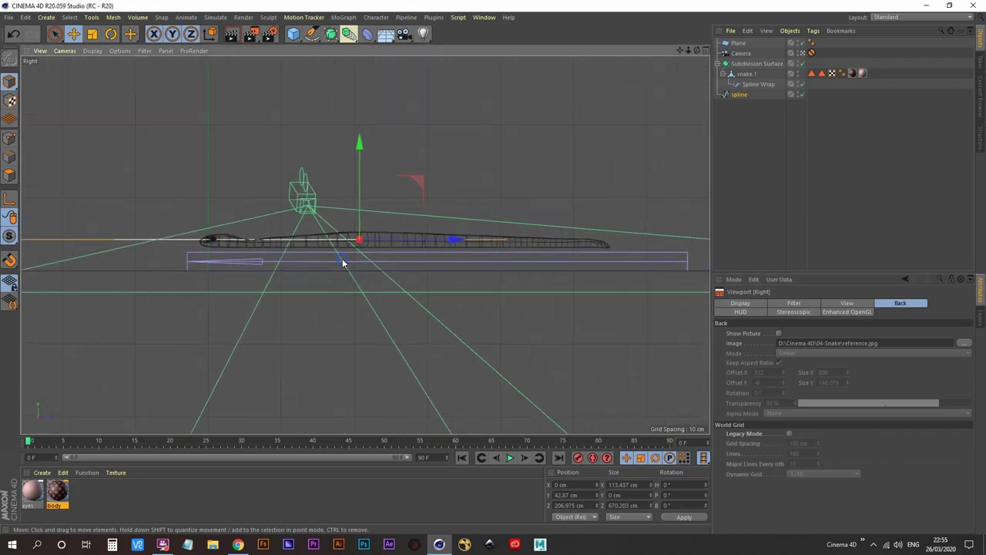
{"action": "scroll", "coordinate": [341, 264], "scroll_direction": "up", "scroll_amount": 2}
{"action": "scroll", "coordinate": [376, 237], "scroll_direction": "up", "scroll_amount": 2}
{"action": "middle_click_drag", "start_coordinate": [392, 225], "coordinate": [390, 277]}
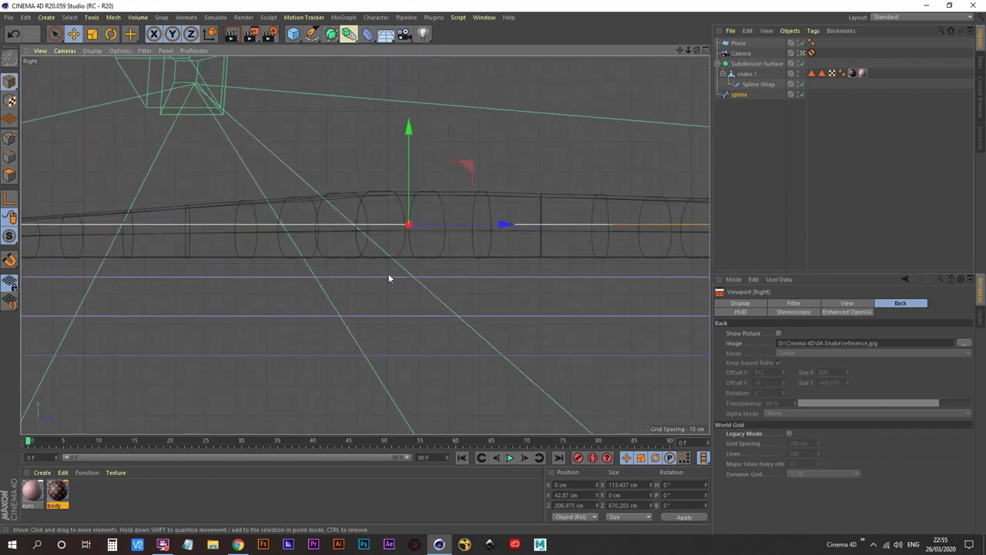
{"action": "left_click", "coordinate": [738, 43]}
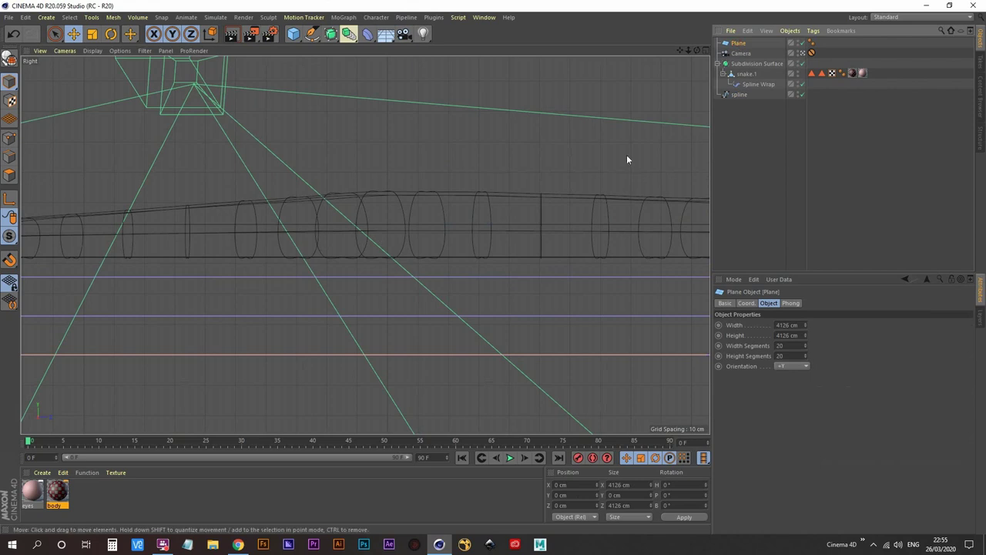
{"action": "middle_click_drag", "start_coordinate": [346, 304], "coordinate": [338, 240], "text": "alt"}
{"action": "right_click_drag", "start_coordinate": [331, 238], "coordinate": [324, 264], "text": "alt"}
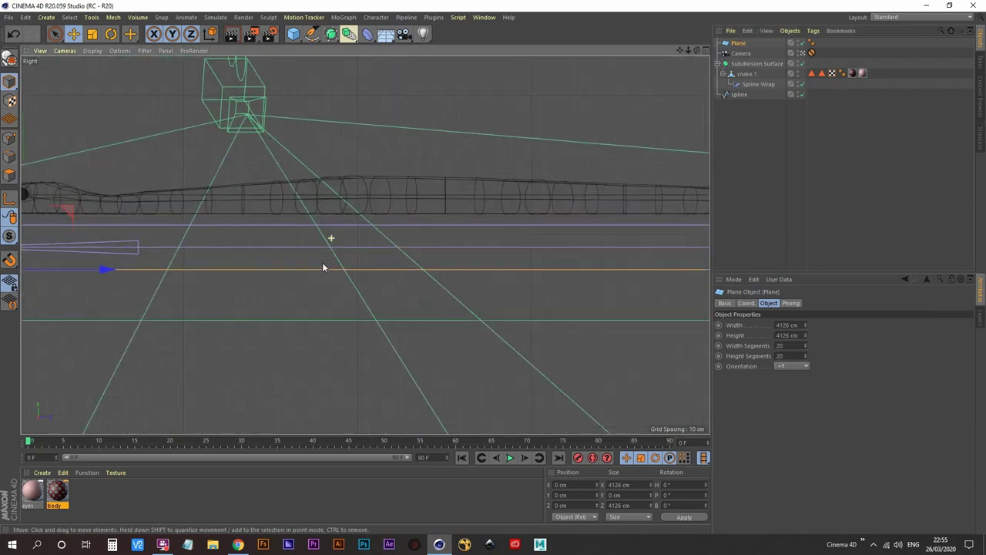
{"action": "middle_click_drag", "start_coordinate": [258, 284], "coordinate": [383, 232], "text": "alt"}
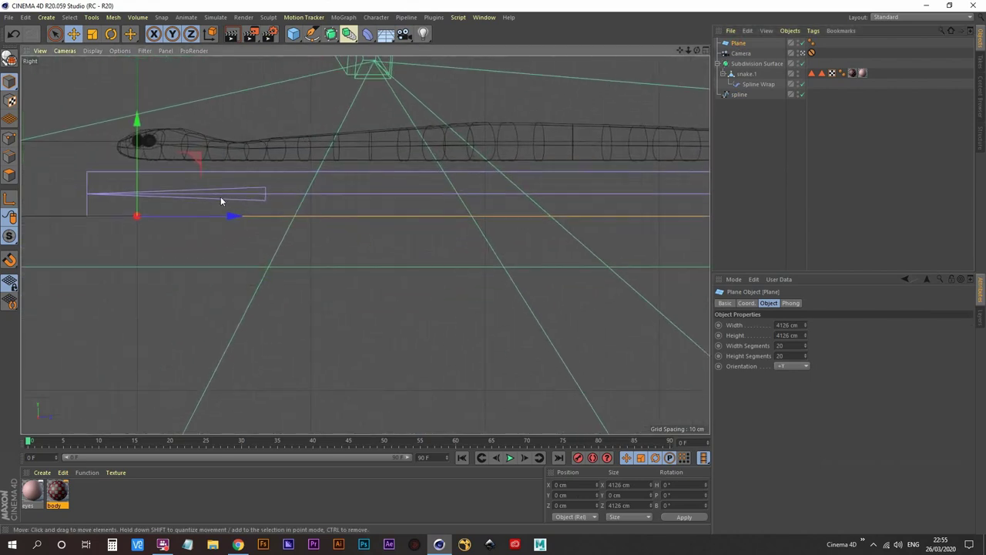
- Rename the ground plane as Floor
{"action": "double_click", "coordinate": [740, 43]}
{"action": "type", "text": "Floo"}
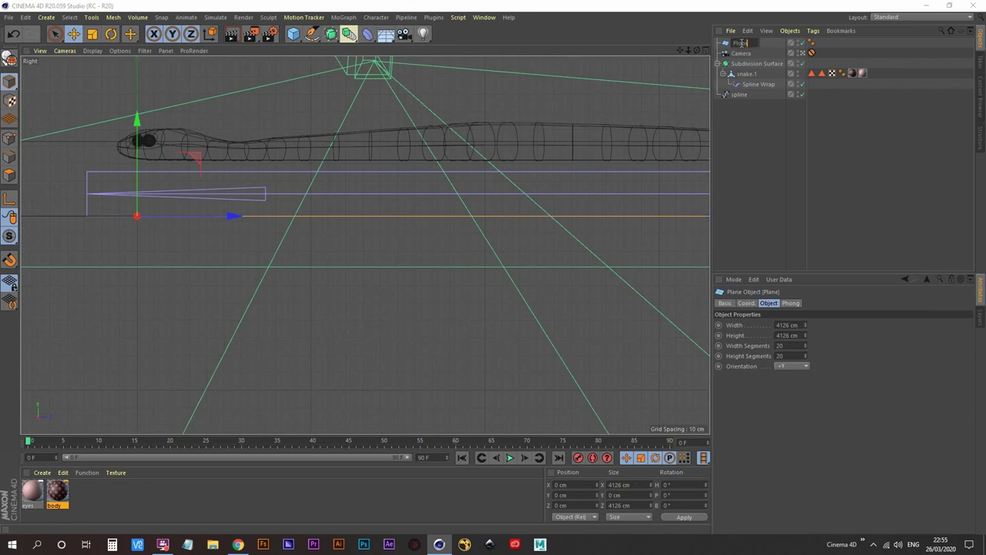
{"action": "type", "text": "r"}
{"action": "key", "text": "Return"}
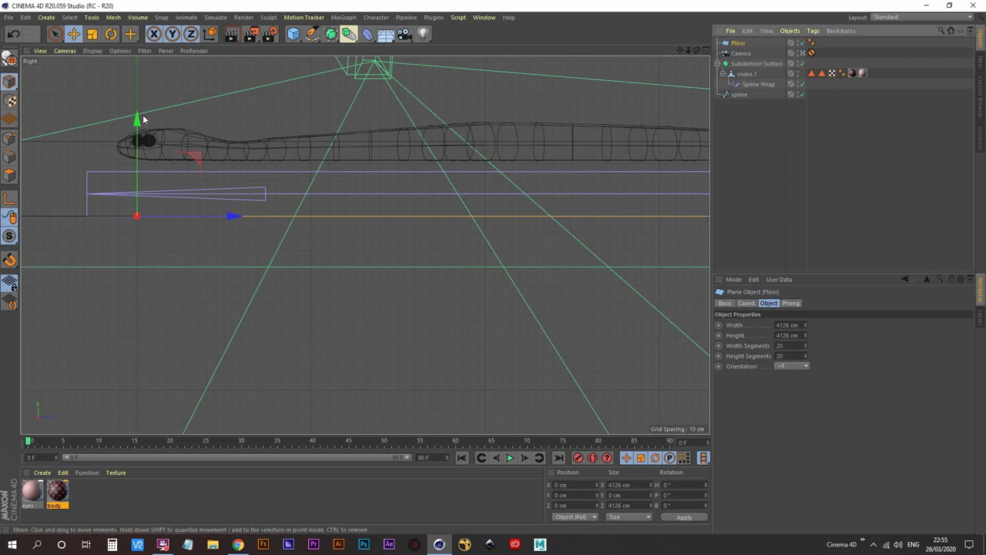
- Lower the spline along the Y axis to about 11 cm so the snake's underside meets the floor
{"action": "left_click", "coordinate": [746, 73]}
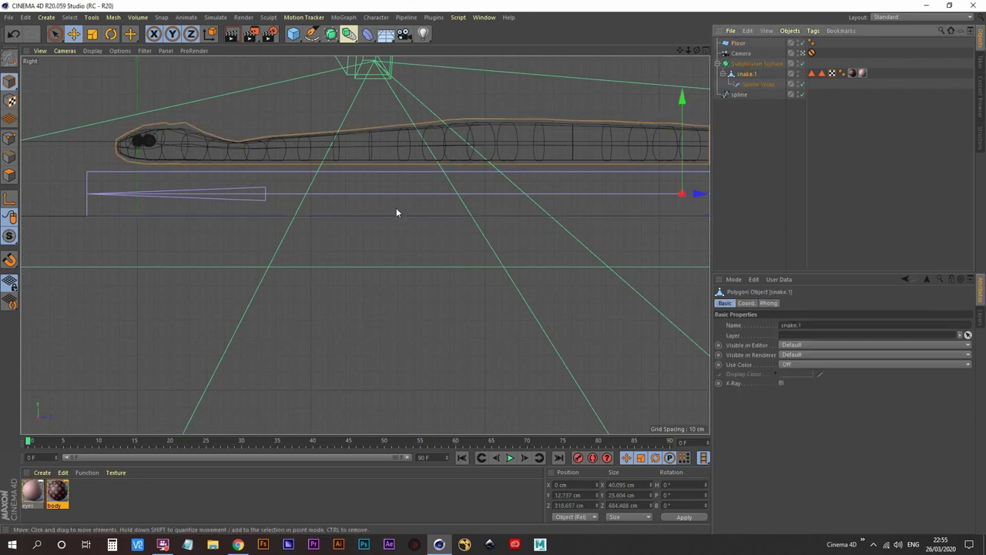
{"action": "left_click", "coordinate": [741, 95]}
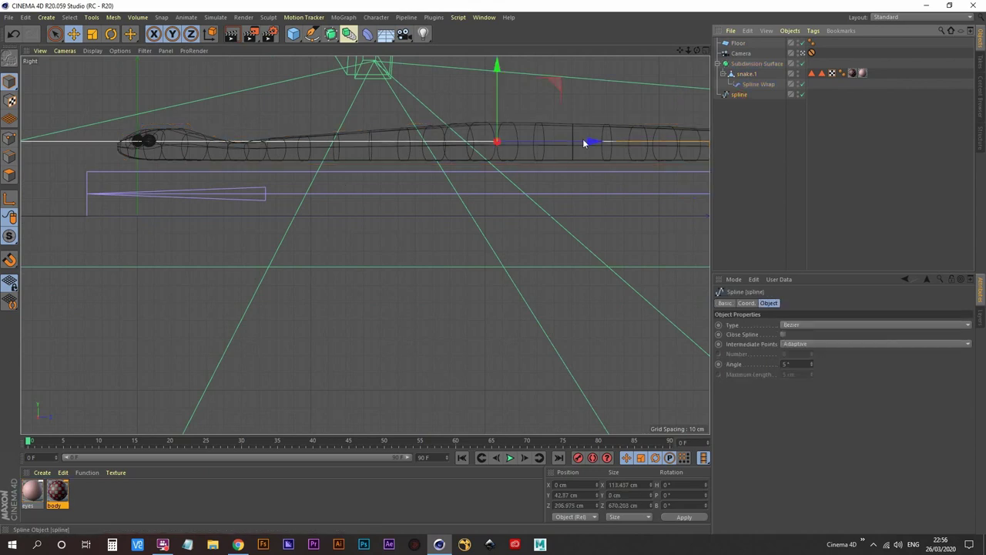
{"action": "middle_click_drag", "start_coordinate": [465, 206], "coordinate": [313, 224], "text": "alt"}
{"action": "scroll", "coordinate": [311, 201], "scroll_direction": "up", "scroll_amount": 5}
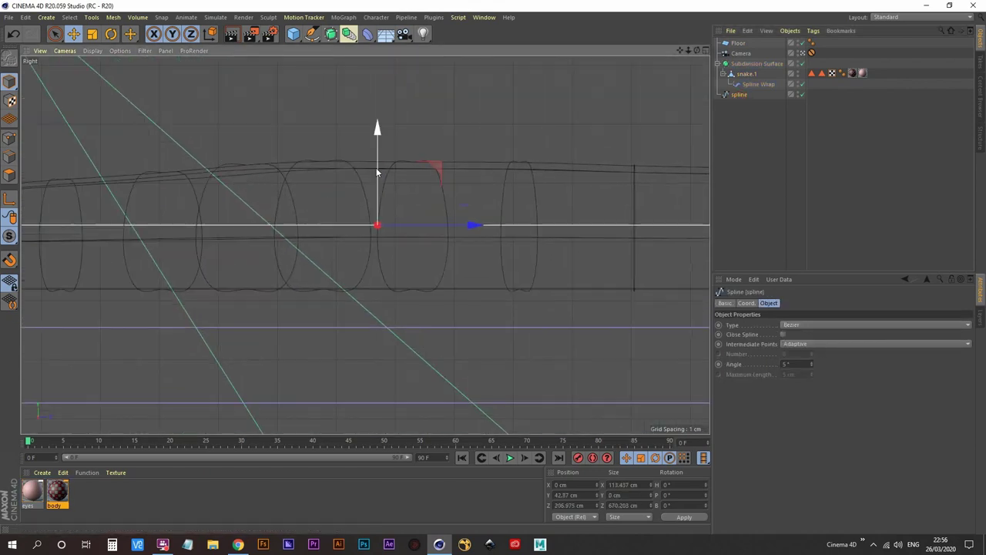
{"action": "left_click_drag", "start_coordinate": [379, 137], "coordinate": [377, 235]}
{"action": "middle_click_drag", "start_coordinate": [377, 235], "coordinate": [344, 94], "text": "alt"}
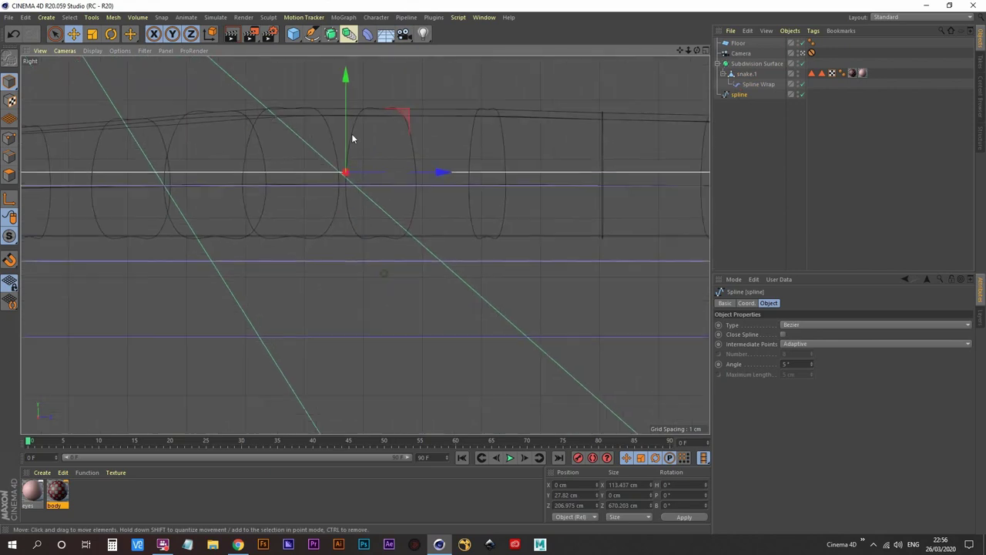
{"action": "scroll", "coordinate": [355, 157], "scroll_direction": "down", "scroll_amount": 5}
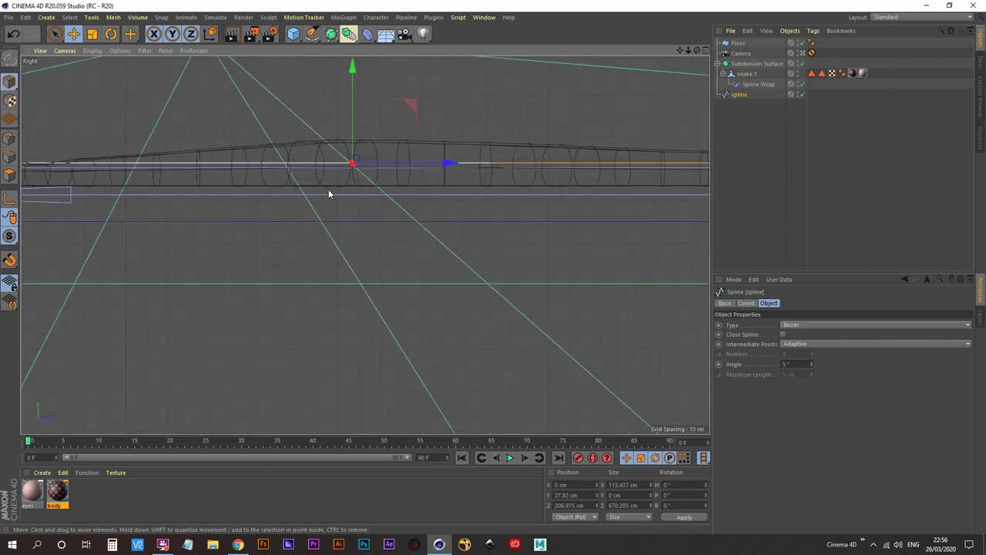
{"action": "left_click", "coordinate": [739, 43]}
{"action": "left_click", "coordinate": [741, 95]}
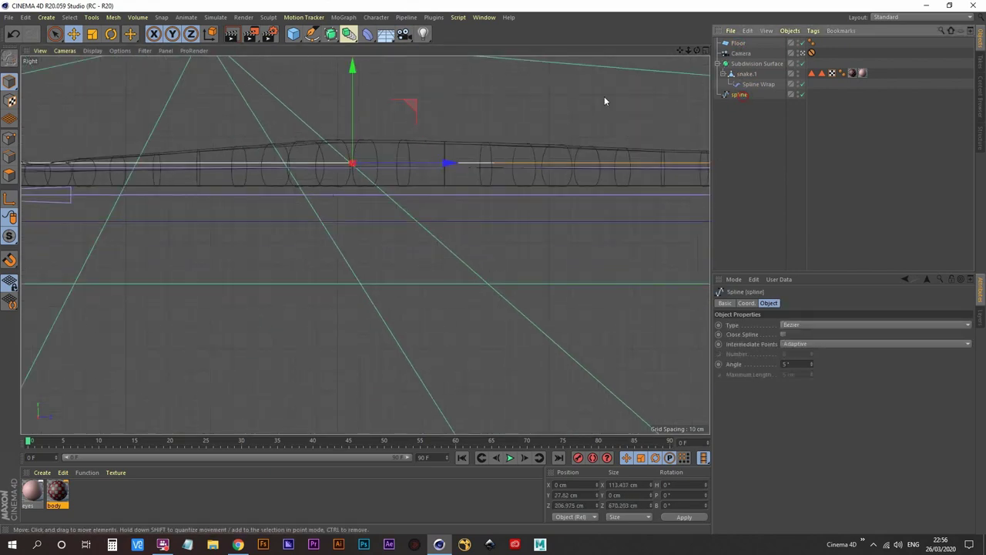
{"action": "left_click_drag", "start_coordinate": [353, 66], "coordinate": [351, 100]}
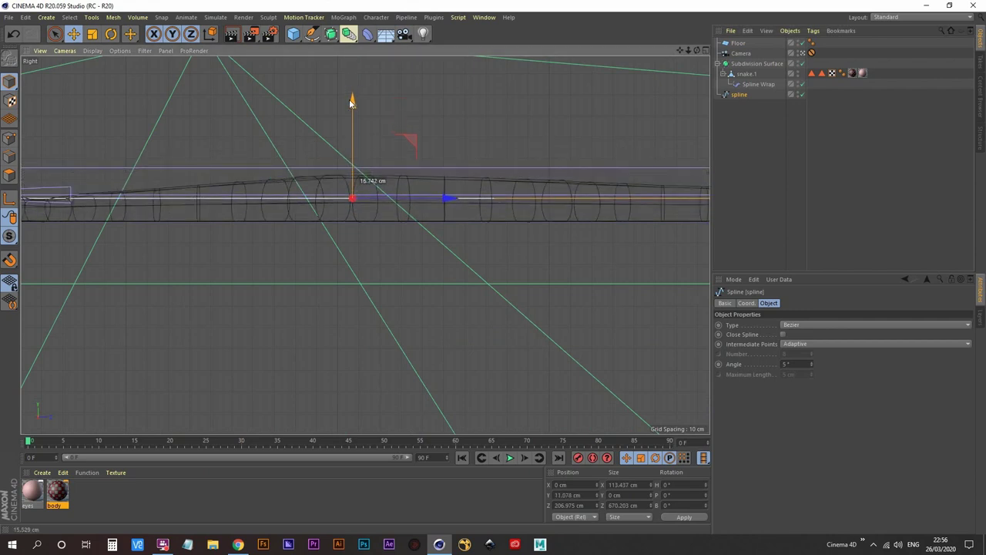
- Fine-tune the spline's height to about 11.24 cm so the snake rests just on the floor, and return to the perspective view with nothing selected
{"action": "scroll", "coordinate": [339, 202], "scroll_direction": "up", "scroll_amount": 10}
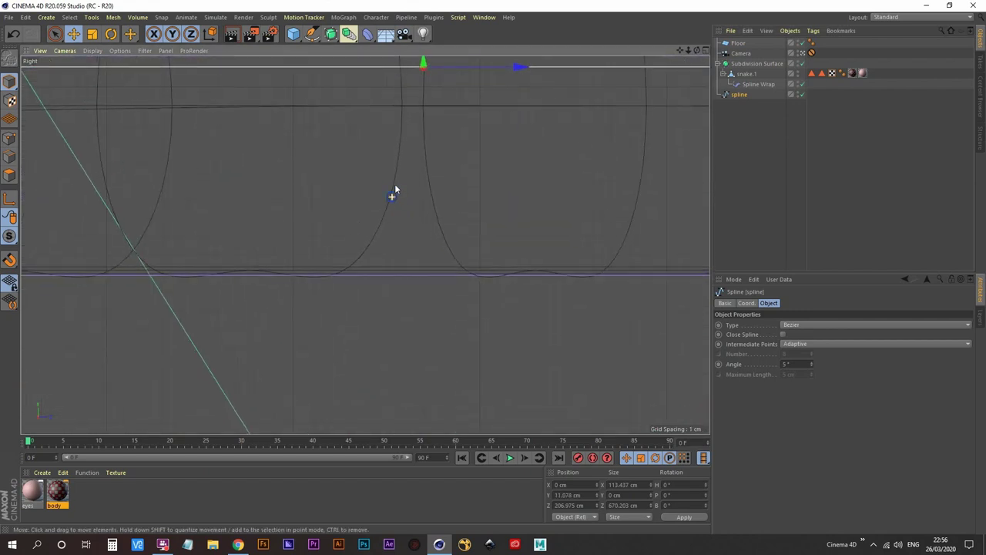
{"action": "middle_click_drag", "start_coordinate": [376, 200], "coordinate": [352, 291], "text": "alt"}
{"action": "left_click_drag", "start_coordinate": [400, 70], "coordinate": [399, 59]}
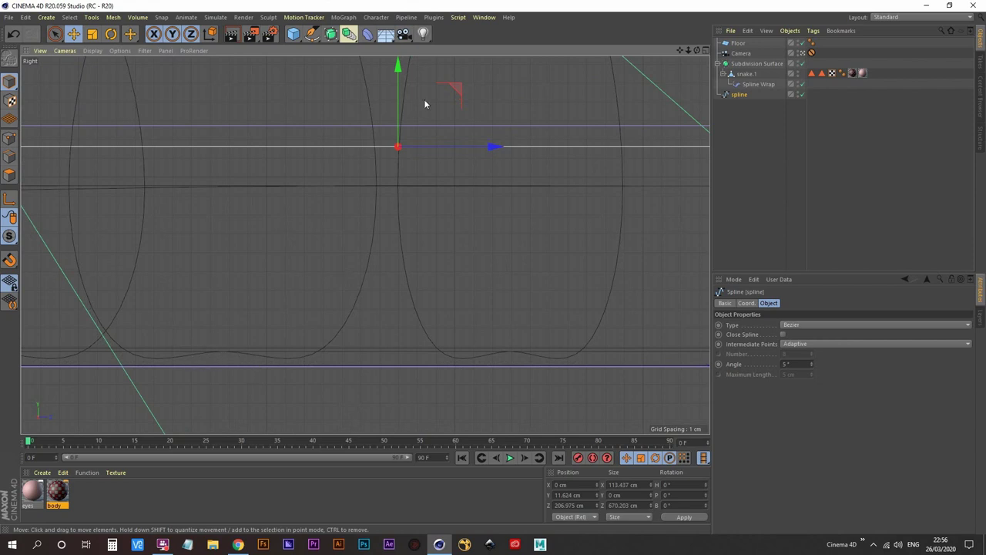
{"action": "left_click_drag", "start_coordinate": [406, 68], "coordinate": [381, 75]}
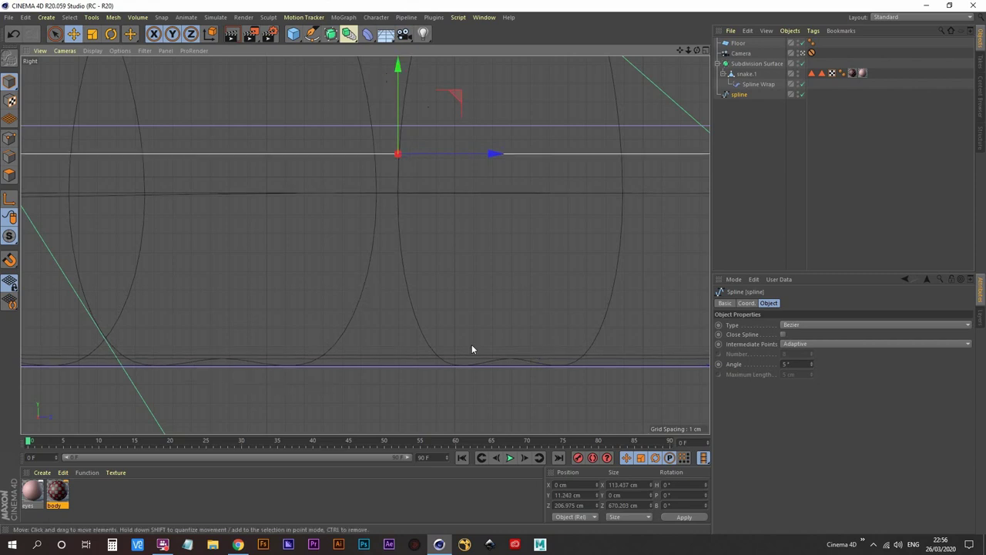
{"action": "middle_click", "coordinate": [417, 312]}
{"action": "middle_click", "coordinate": [252, 203]}
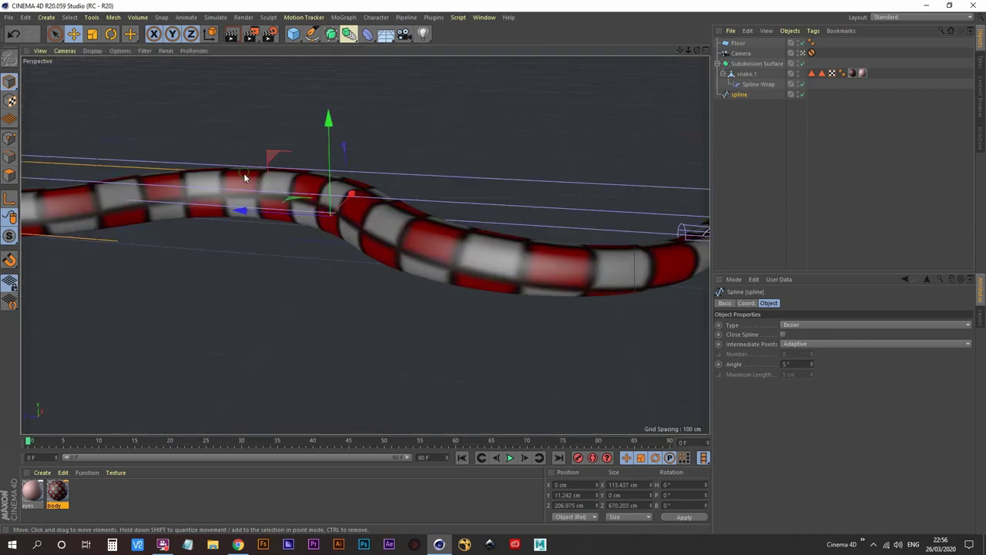
{"action": "left_click", "coordinate": [743, 162]}
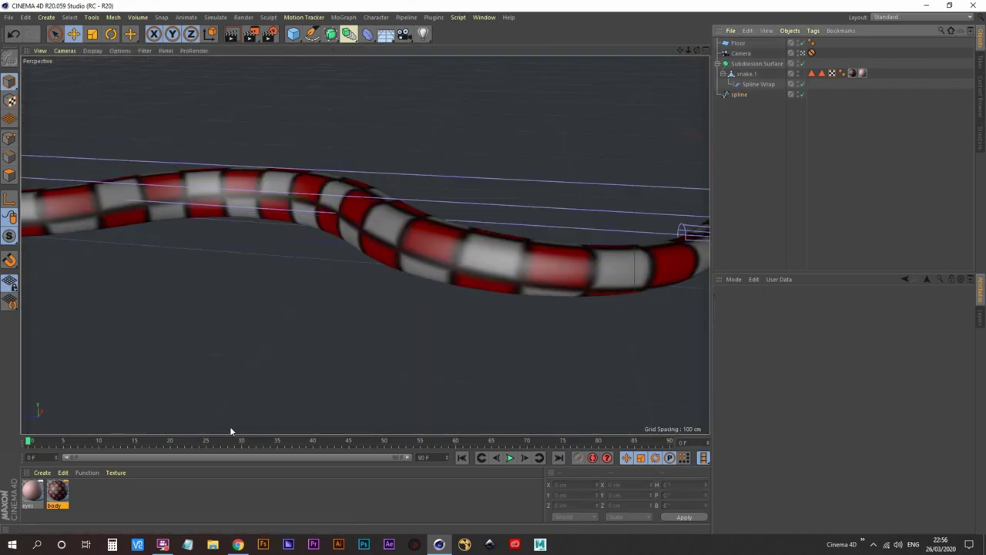
- Clear the Tiles texture from the body material's Color channel
{"action": "double_click", "coordinate": [60, 499]}
{"action": "left_click_drag", "start_coordinate": [340, 69], "coordinate": [756, 36]}
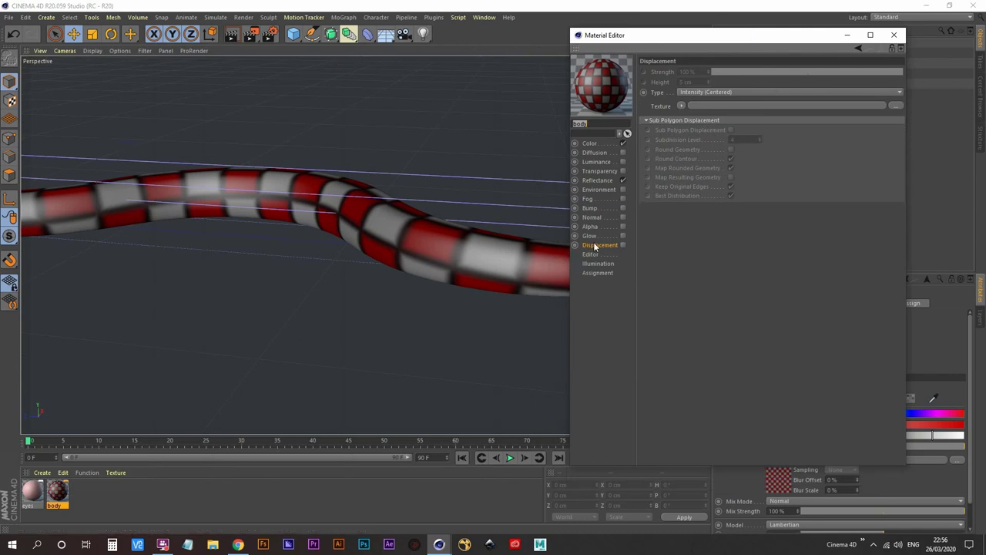
{"action": "left_click", "coordinate": [589, 144]}
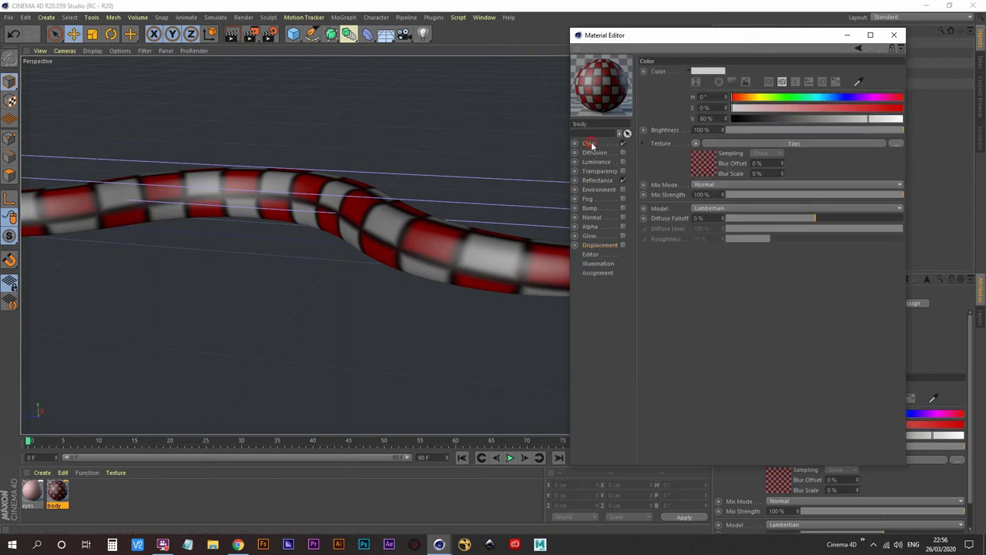
{"action": "left_click", "coordinate": [699, 146]}
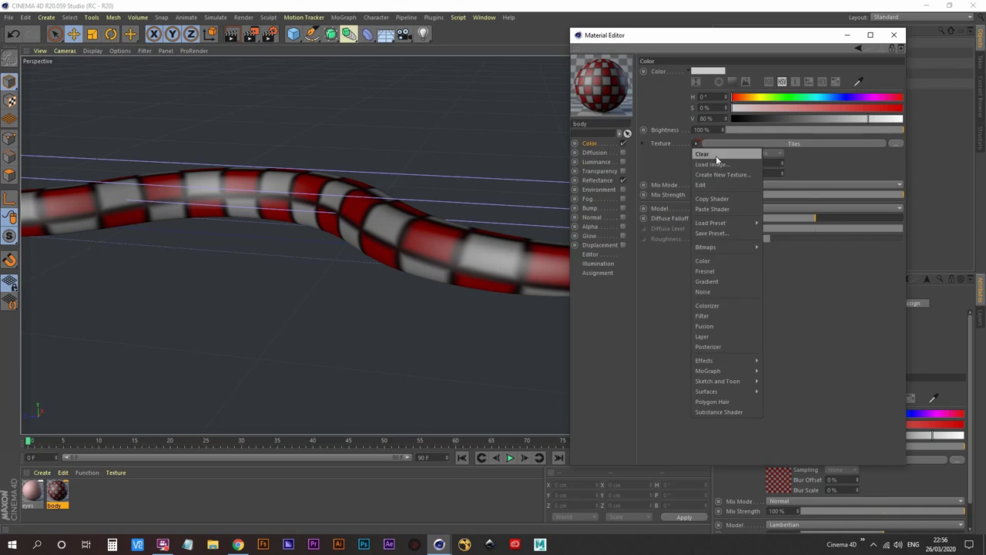
{"action": "left_click", "coordinate": [716, 155]}
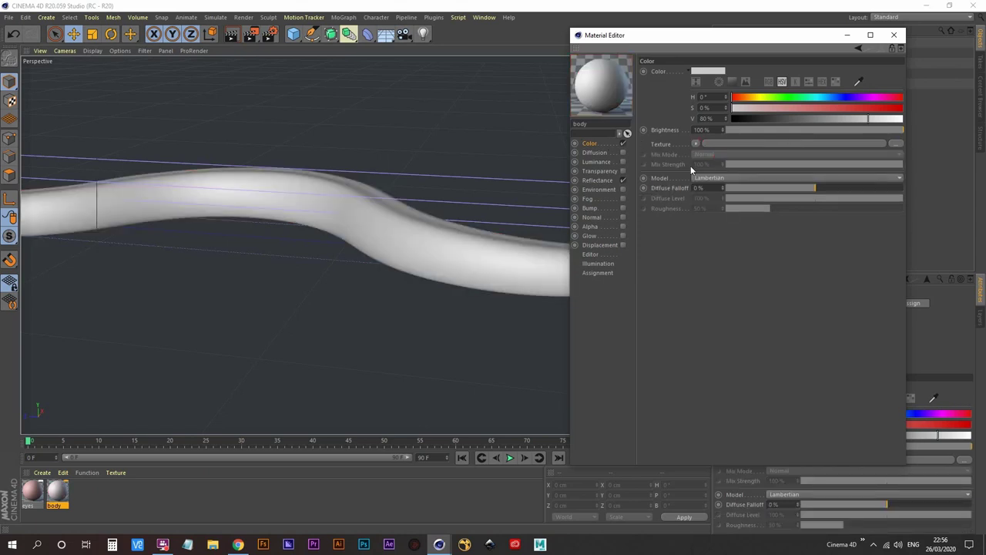
- Load the snake_skin_ll image from the tex folder as the body material's Color texture and close the material editor
{"action": "left_click", "coordinate": [697, 145]}
{"action": "left_click", "coordinate": [721, 165]}
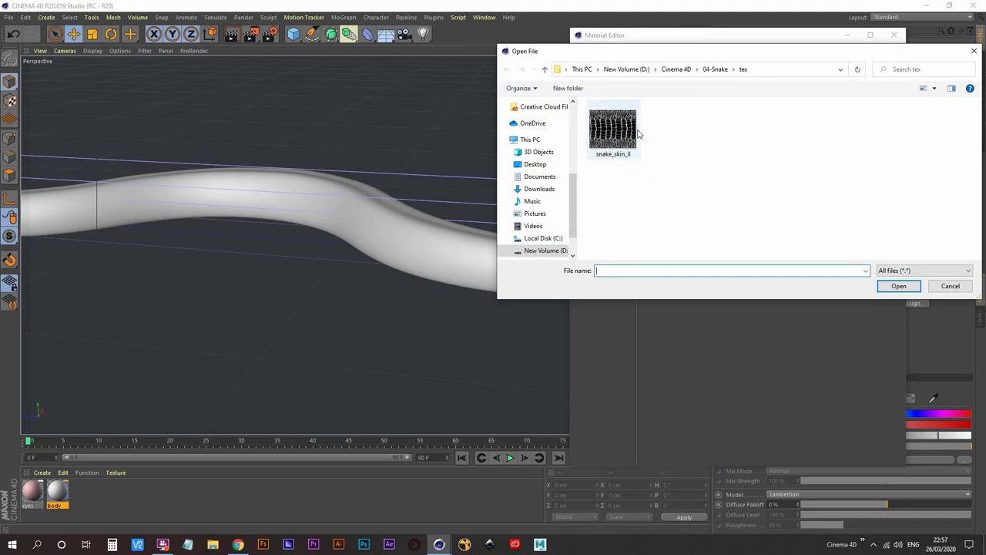
{"action": "double_click", "coordinate": [609, 130]}
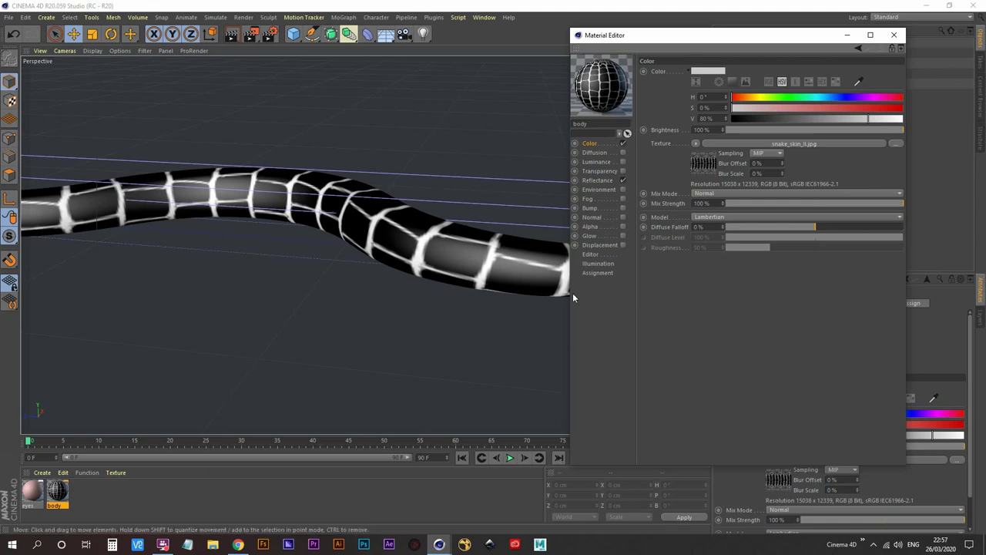
{"action": "left_click", "coordinate": [894, 35]}
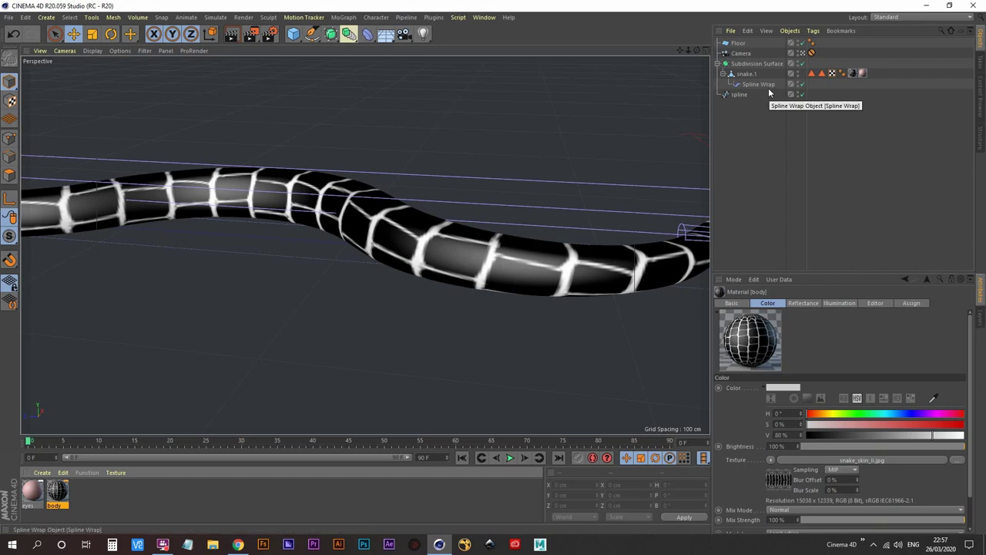
- Change the layout to BP - UV Edit and select snake.1 in UV polygon mode
{"action": "left_click", "coordinate": [878, 17]}
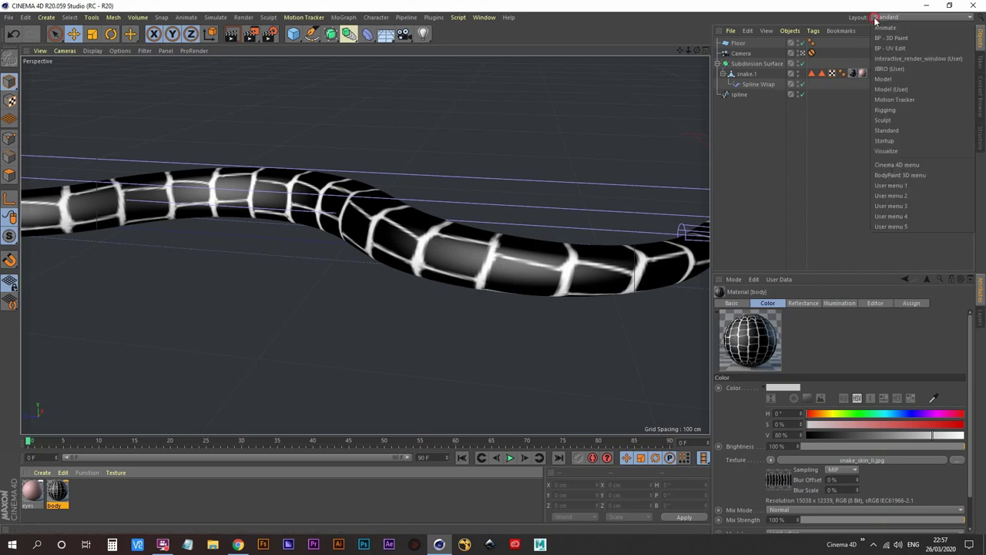
{"action": "left_click", "coordinate": [924, 46]}
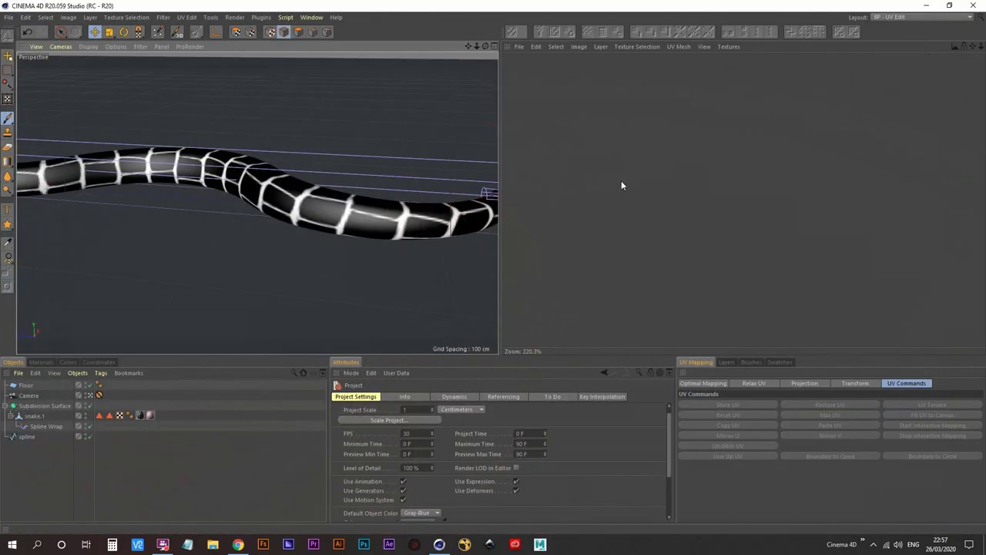
{"action": "left_click", "coordinate": [33, 416]}
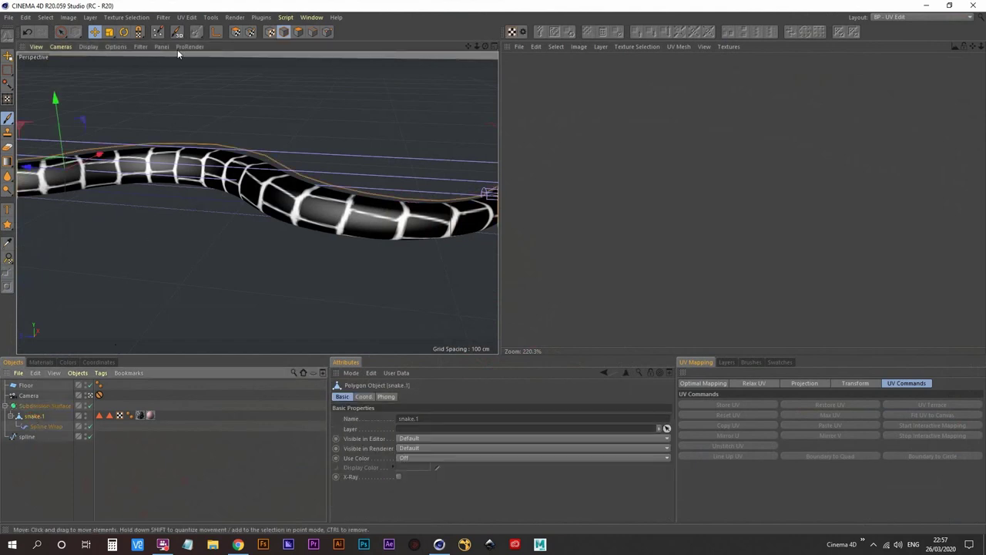
{"action": "left_click", "coordinate": [236, 35]}
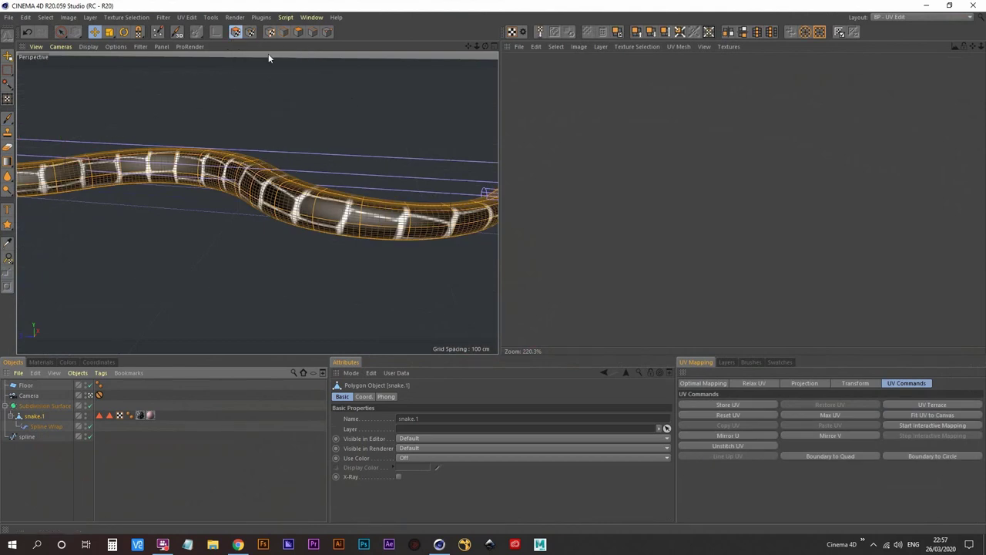
- Examine the snake's whole UV mesh against the texture canvas, alongside the skin pattern on its body
{"action": "scroll", "coordinate": [722, 192], "scroll_direction": "down", "scroll_amount": 5}
{"action": "scroll", "coordinate": [707, 111], "scroll_direction": "down", "scroll_amount": 7}
{"action": "middle_click_drag", "start_coordinate": [764, 127], "coordinate": [702, 178], "text": "alt"}
{"action": "scroll", "coordinate": [583, 192], "scroll_direction": "up", "scroll_amount": 5}
{"action": "scroll", "coordinate": [589, 192], "scroll_direction": "up", "scroll_amount": 2}
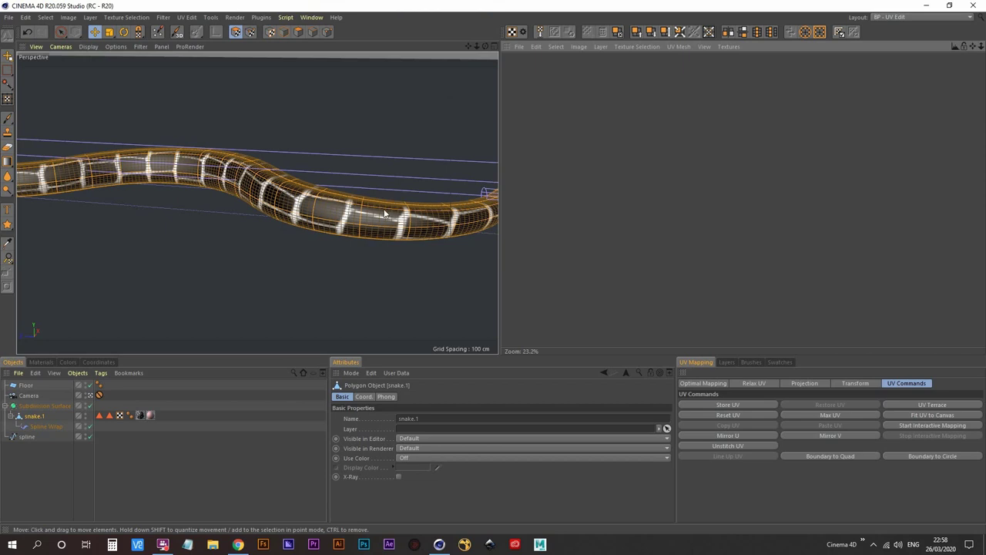
{"action": "scroll", "coordinate": [817, 158], "scroll_direction": "down", "scroll_amount": 6}
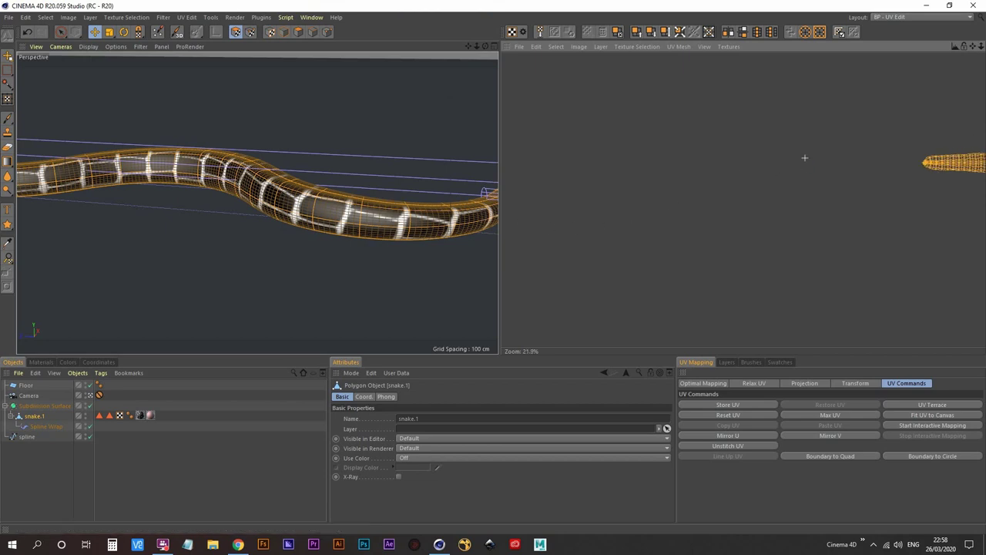
{"action": "scroll", "coordinate": [832, 165], "scroll_direction": "up", "scroll_amount": 5}
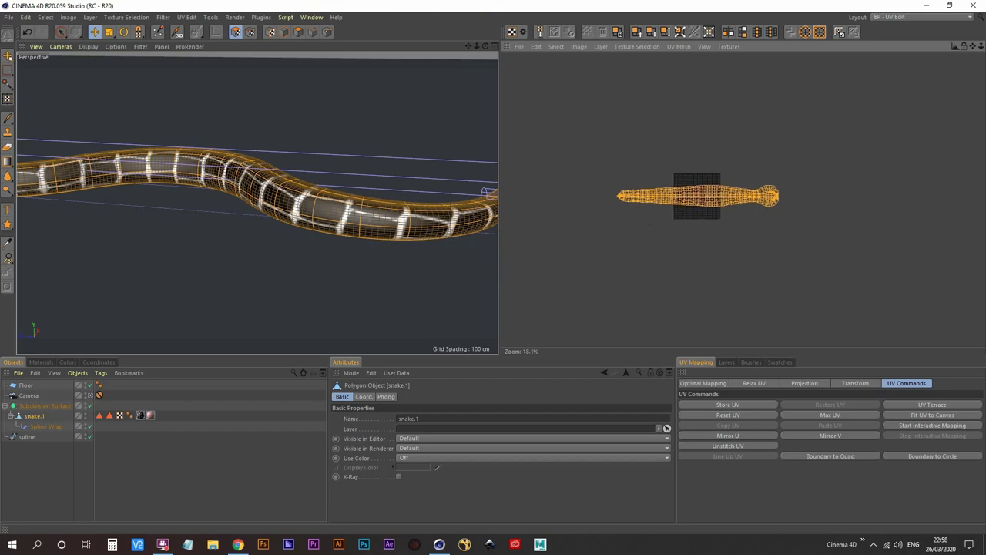
{"action": "scroll", "coordinate": [643, 225], "scroll_direction": "up", "scroll_amount": 3}
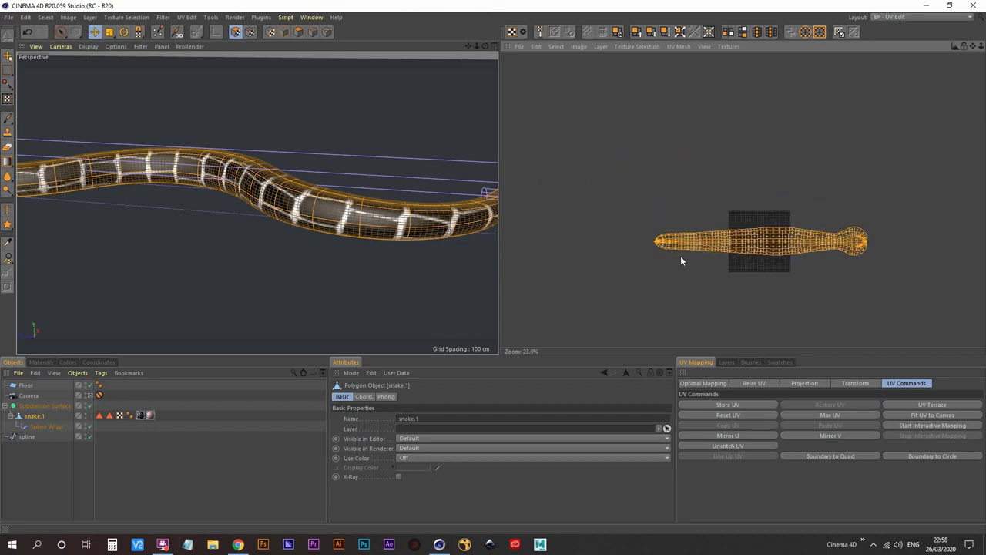
{"action": "scroll", "coordinate": [682, 260], "scroll_direction": "up", "scroll_amount": 2}
{"action": "scroll", "coordinate": [793, 236], "scroll_direction": "up", "scroll_amount": 1}
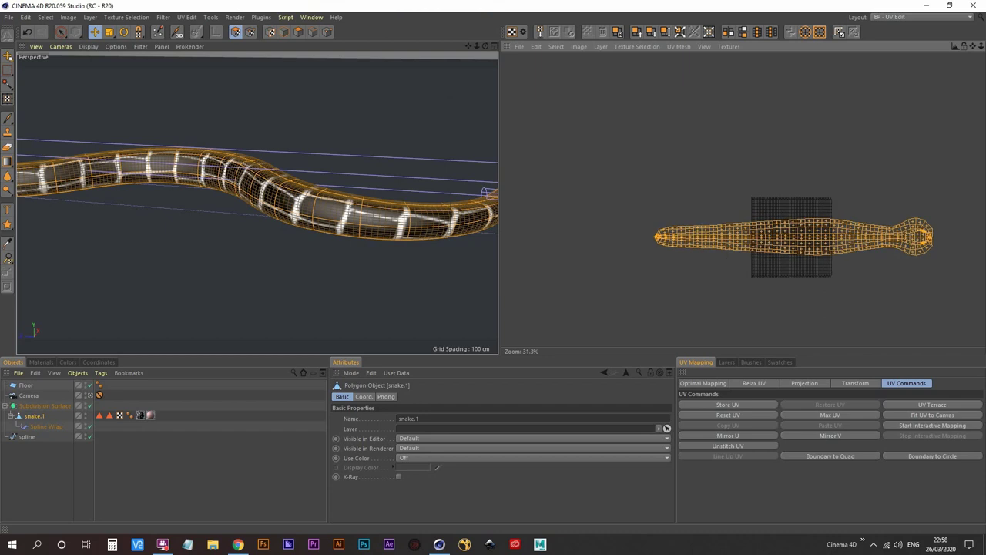
{"action": "middle_click_drag", "start_coordinate": [745, 293], "coordinate": [681, 241]}
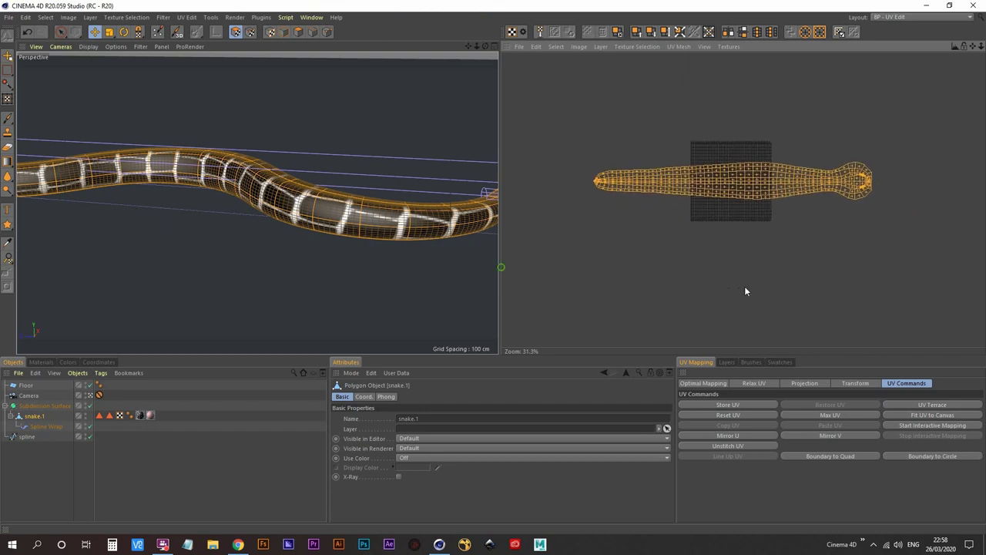
{"action": "middle_click_drag", "start_coordinate": [712, 282], "coordinate": [736, 300]}
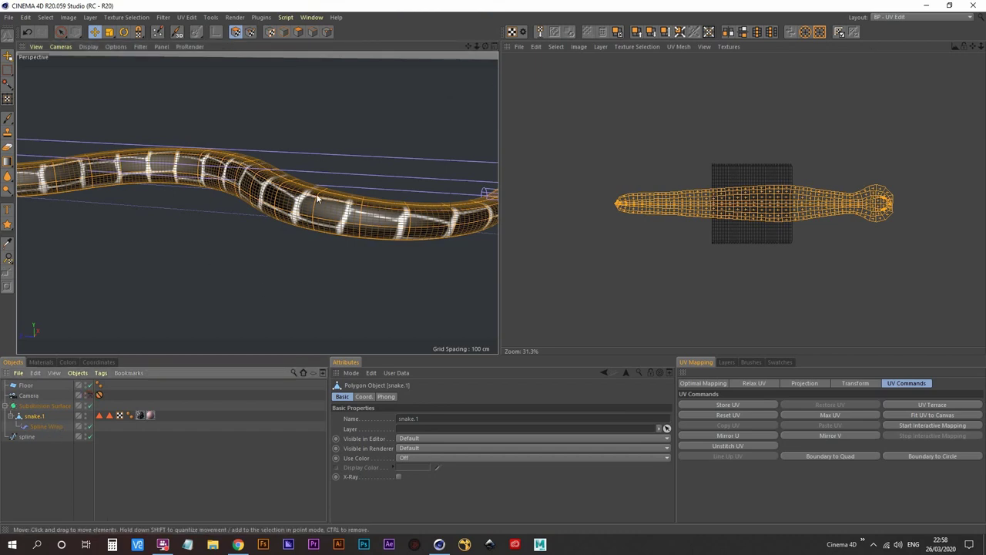
{"action": "left_click_drag", "start_coordinate": [312, 210], "coordinate": [313, 259], "text": "alt"}
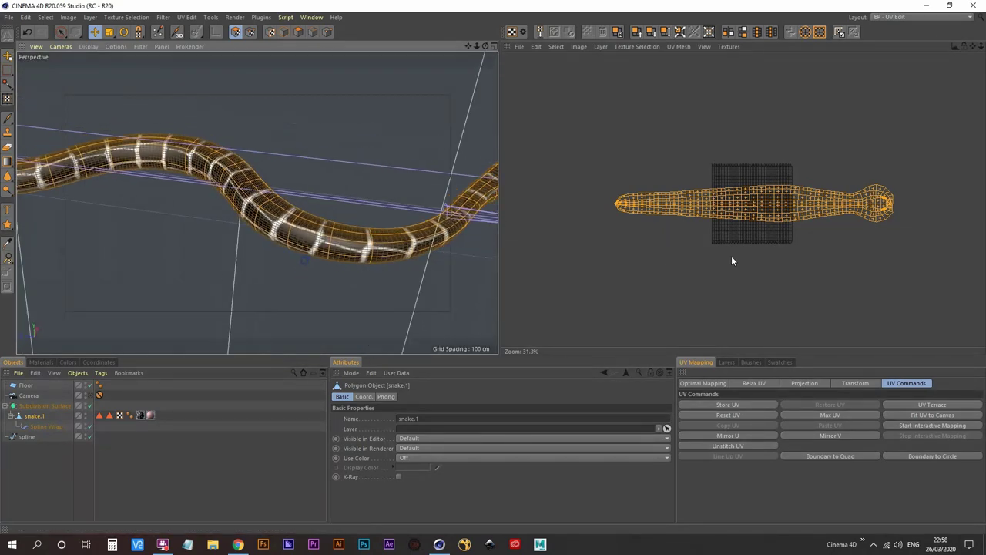
{"action": "mouse_move", "coordinate": [732, 259]}
{"action": "left_mouse_down"}
{"action": "mouse_move", "coordinate": [724, 264]}
{"action": "mouse_move", "coordinate": [739, 273]}
{"action": "left_mouse_up"}
{"action": "middle_click_drag", "start_coordinate": [770, 257], "coordinate": [752, 269], "text": "alt"}
{"action": "left_click_drag", "start_coordinate": [741, 281], "coordinate": [752, 268]}
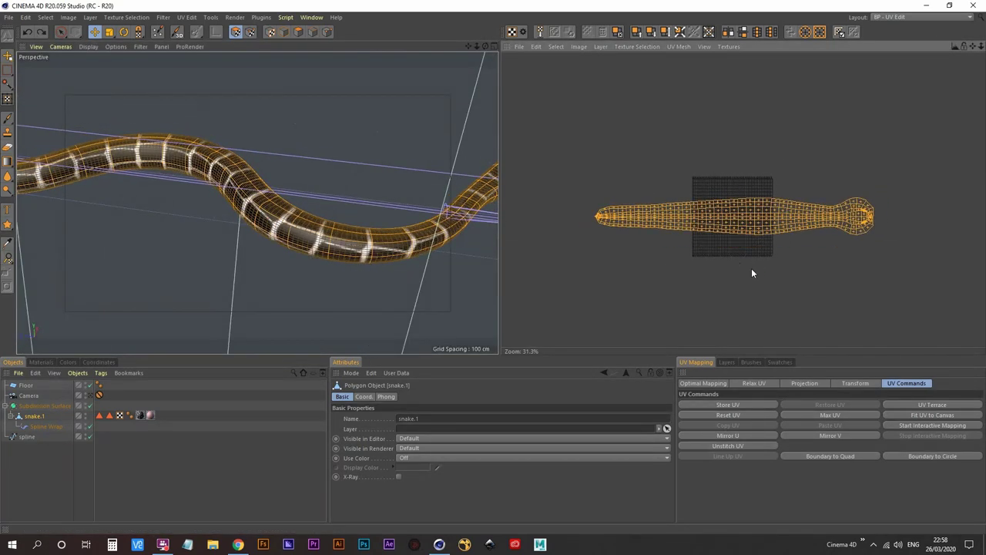
{"action": "middle_click_drag", "start_coordinate": [731, 293], "coordinate": [758, 263], "text": "alt"}
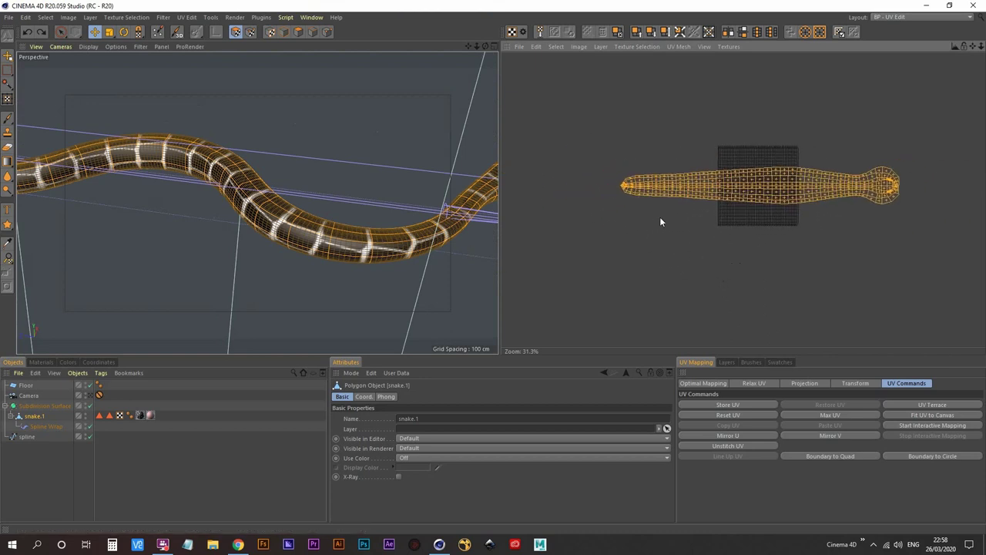
- Scale the snake's UV mesh up well beyond the canvas so the skin pattern repeats as smaller scales, and check it on the body
{"action": "left_click", "coordinate": [109, 32]}
{"action": "left_click_drag", "start_coordinate": [700, 200], "coordinate": [663, 197]}
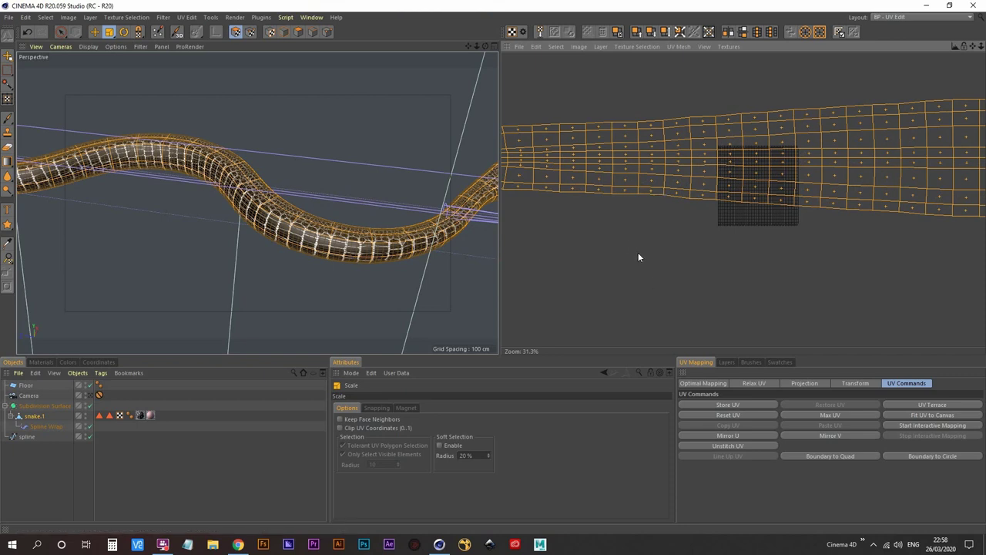
{"action": "left_click_drag", "start_coordinate": [304, 262], "coordinate": [325, 244], "text": "alt"}
{"action": "right_click_drag", "start_coordinate": [324, 243], "coordinate": [353, 189], "text": "alt"}
{"action": "left_click_drag", "start_coordinate": [353, 289], "coordinate": [396, 279], "text": "alt"}
{"action": "right_click_drag", "start_coordinate": [305, 214], "coordinate": [316, 239], "text": "alt"}
{"action": "left_click_drag", "start_coordinate": [378, 263], "coordinate": [216, 250], "text": "alt"}
{"action": "middle_click_drag", "start_coordinate": [416, 246], "coordinate": [223, 235], "text": "alt"}
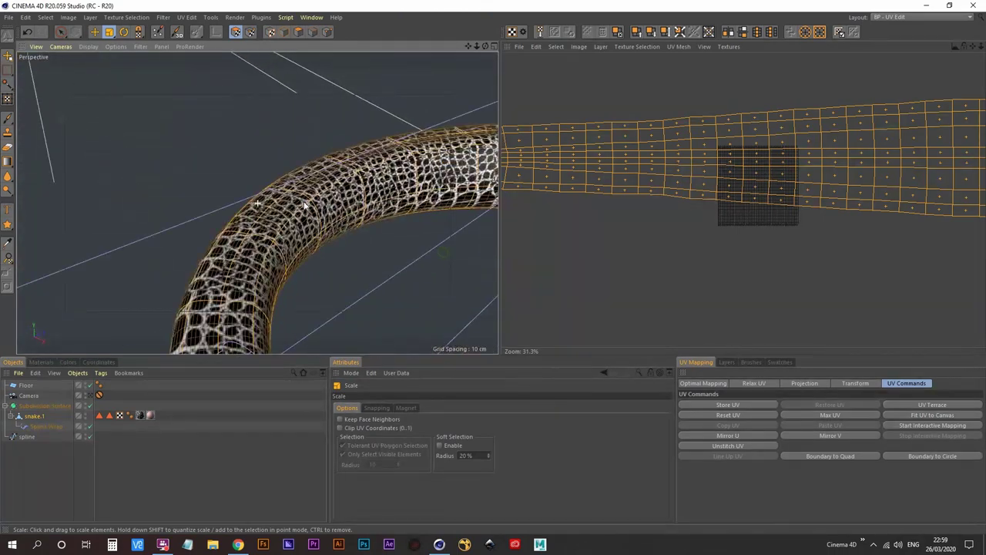
- Check the skin pattern along the snake's body, then hide the Floor object in both the editor and the render
{"action": "left_click_drag", "start_coordinate": [432, 196], "coordinate": [336, 183], "text": "alt"}
{"action": "left_click_drag", "start_coordinate": [254, 176], "coordinate": [454, 206], "text": "alt"}
{"action": "right_click_drag", "start_coordinate": [209, 218], "coordinate": [184, 224], "text": "alt"}
{"action": "left_click_drag", "start_coordinate": [265, 183], "coordinate": [320, 216], "text": "alt"}
{"action": "left_click_drag", "start_coordinate": [388, 203], "coordinate": [342, 248], "text": "alt"}
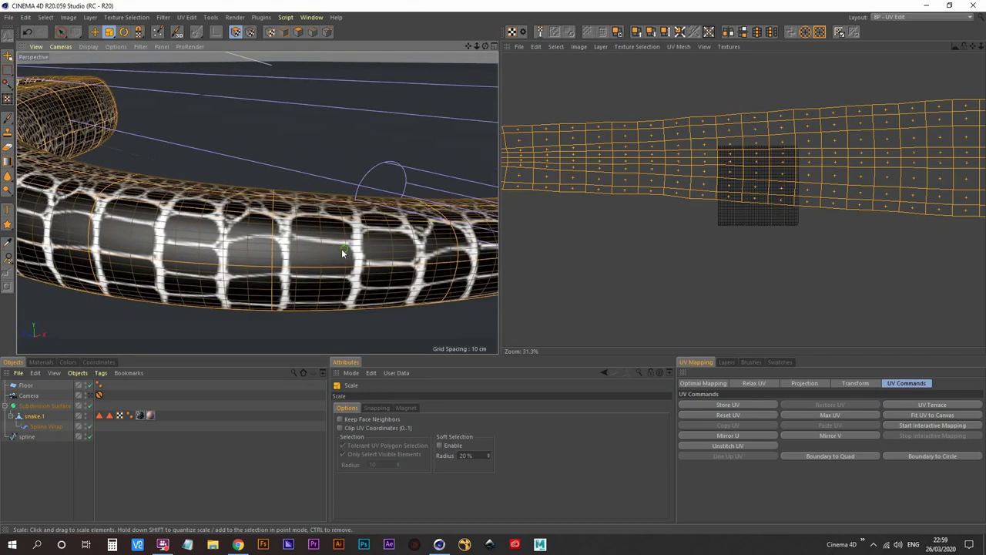
{"action": "left_click", "coordinate": [60, 385]}
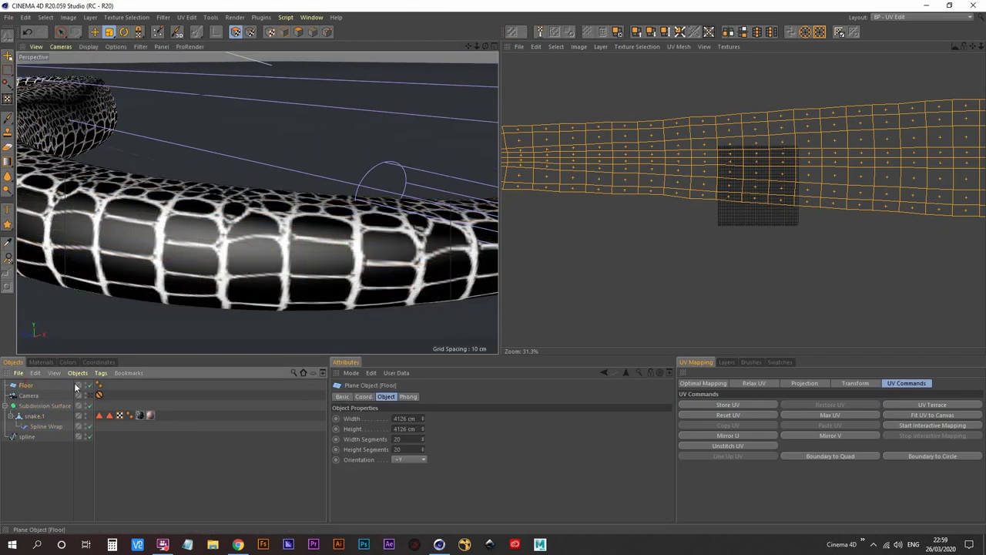
{"action": "double_click", "coordinate": [86, 386], "text": "alt"}
- Move the snake's UV mesh down until it is about vertically centred on the texture canvas, and check the scales on the body
{"action": "middle_click_drag", "start_coordinate": [189, 287], "coordinate": [257, 237], "text": "alt"}
{"action": "left_click_drag", "start_coordinate": [257, 237], "coordinate": [216, 207], "text": "alt"}
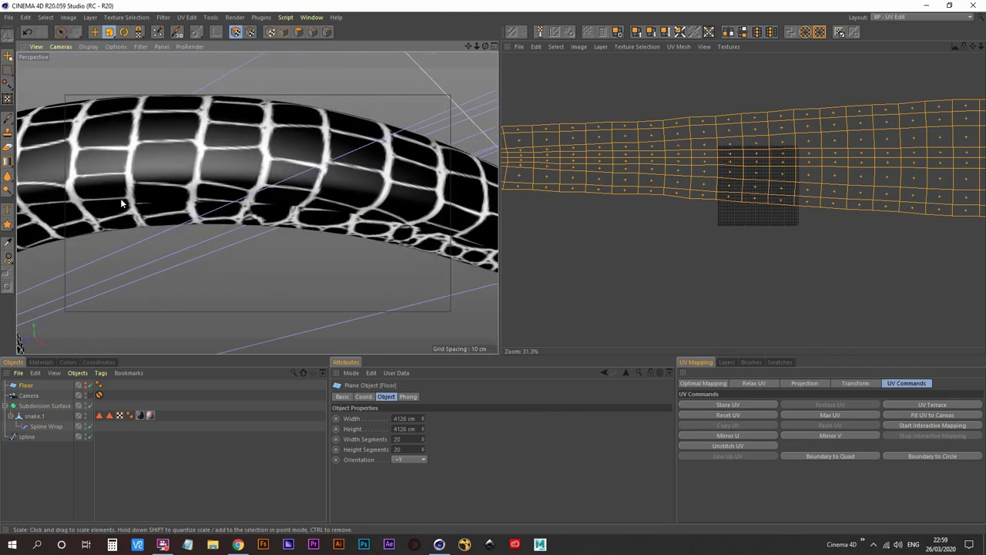
{"action": "scroll", "coordinate": [326, 193], "scroll_direction": "down", "scroll_amount": 8}
{"action": "left_click_drag", "start_coordinate": [315, 225], "coordinate": [354, 241], "text": "alt"}
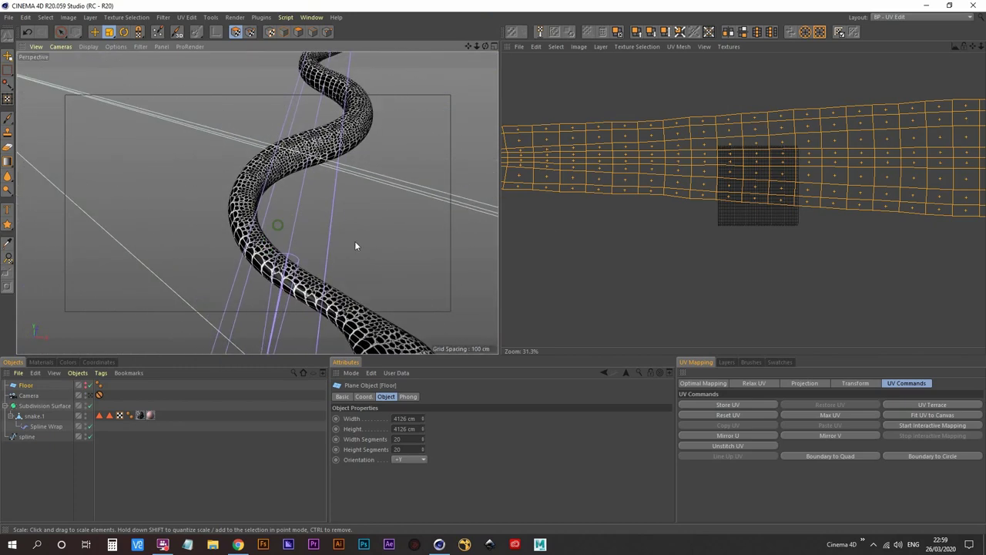
{"action": "left_click", "coordinate": [95, 32]}
{"action": "scroll", "coordinate": [696, 220], "scroll_direction": "down", "scroll_amount": 3}
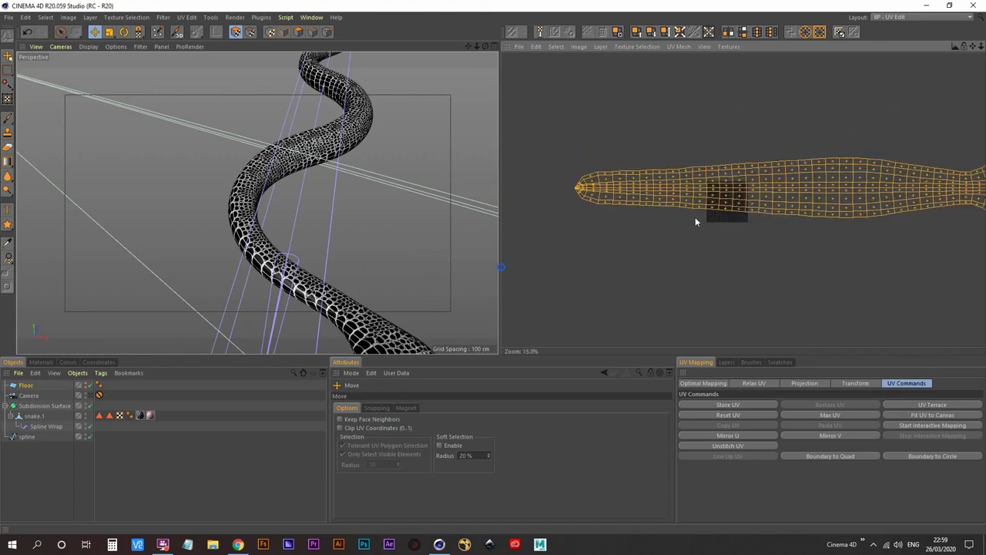
{"action": "left_click_drag", "start_coordinate": [695, 220], "coordinate": [701, 240]}
{"action": "left_click_drag", "start_coordinate": [324, 185], "coordinate": [355, 201], "text": "alt"}
{"action": "mouse_move", "coordinate": [540, 275]}
{"action": "left_mouse_down"}
{"action": "mouse_move", "coordinate": [538, 283]}
{"action": "mouse_move", "coordinate": [542, 266]}
{"action": "left_mouse_up"}
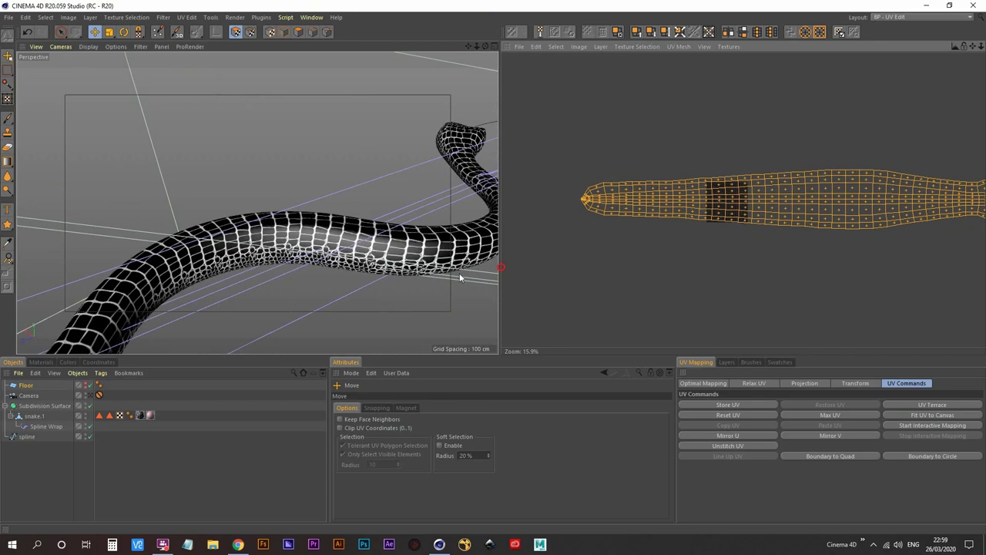
{"action": "left_click_drag", "start_coordinate": [460, 277], "coordinate": [447, 260], "text": "alt"}
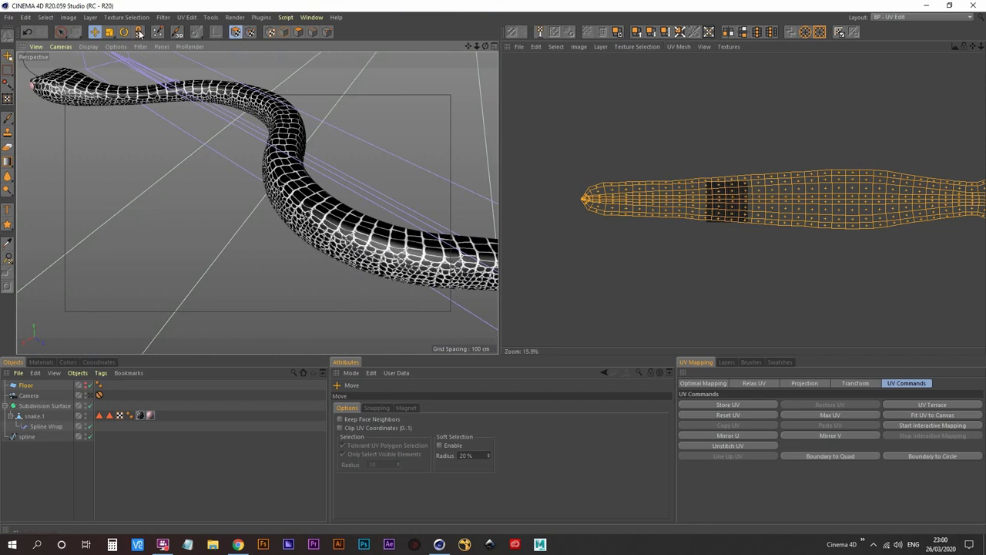
- Narrow the snake's UV mesh vertically with Non-Uniform Scale from the tail tip, and check the scale proportions on the body
{"action": "left_click", "coordinate": [108, 35]}
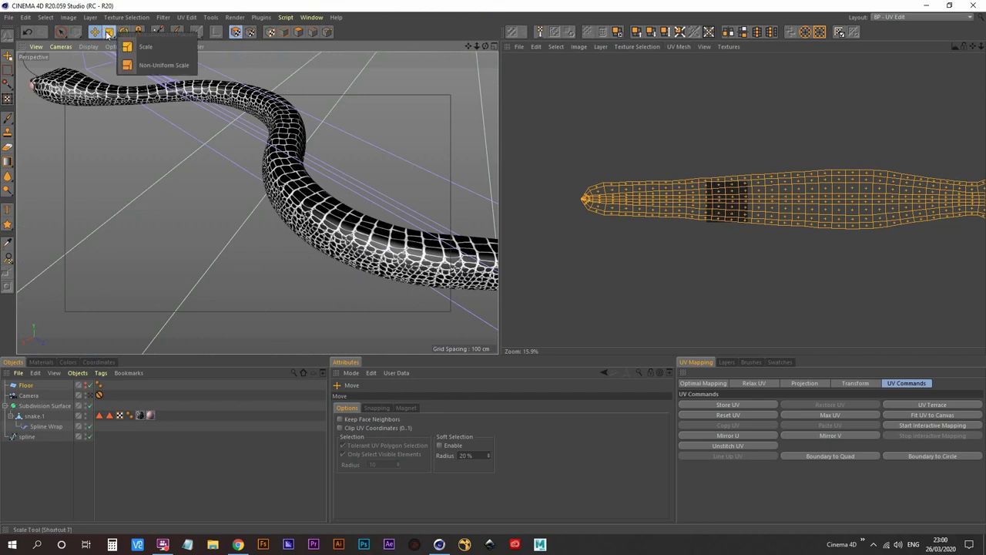
{"action": "left_click", "coordinate": [160, 68]}
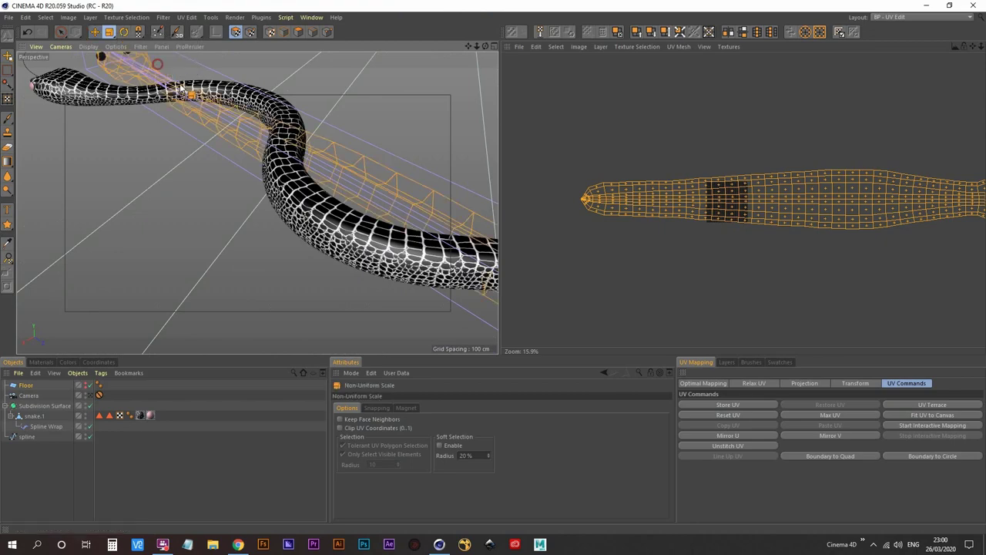
{"action": "scroll", "coordinate": [597, 218], "scroll_direction": "up", "scroll_amount": 3}
{"action": "scroll", "coordinate": [394, 245], "scroll_direction": "up", "scroll_amount": 10}
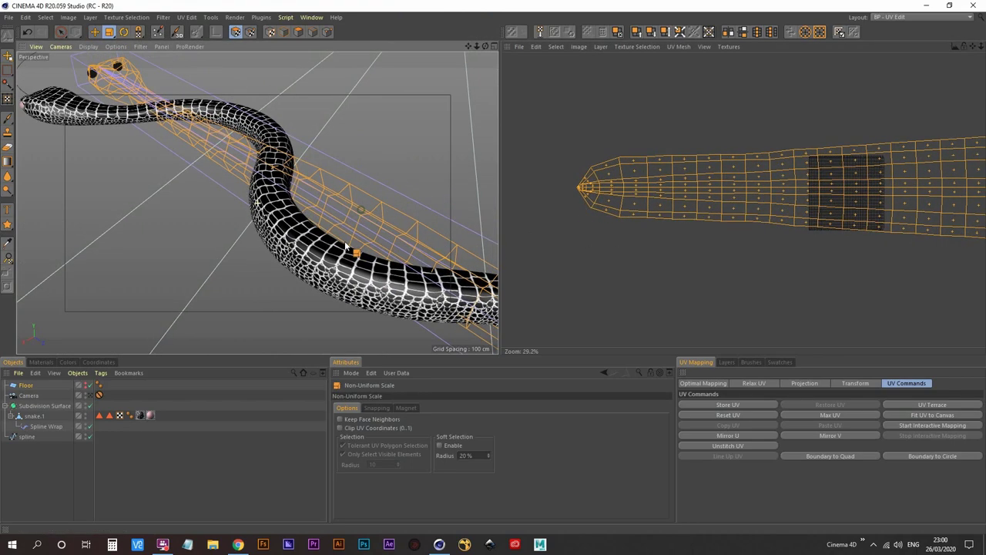
{"action": "scroll", "coordinate": [355, 182], "scroll_direction": "down", "scroll_amount": 6}
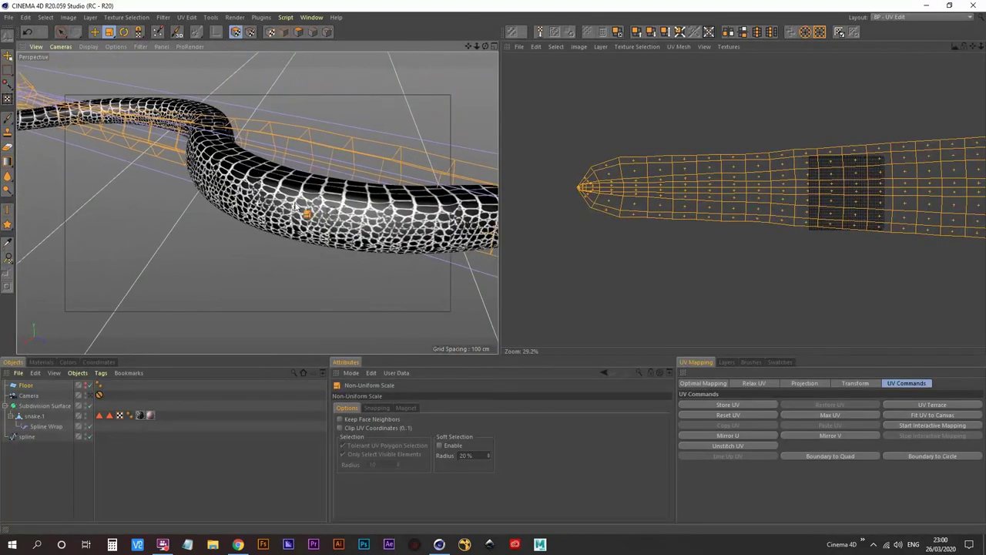
{"action": "scroll", "coordinate": [577, 192], "scroll_direction": "up", "scroll_amount": 4}
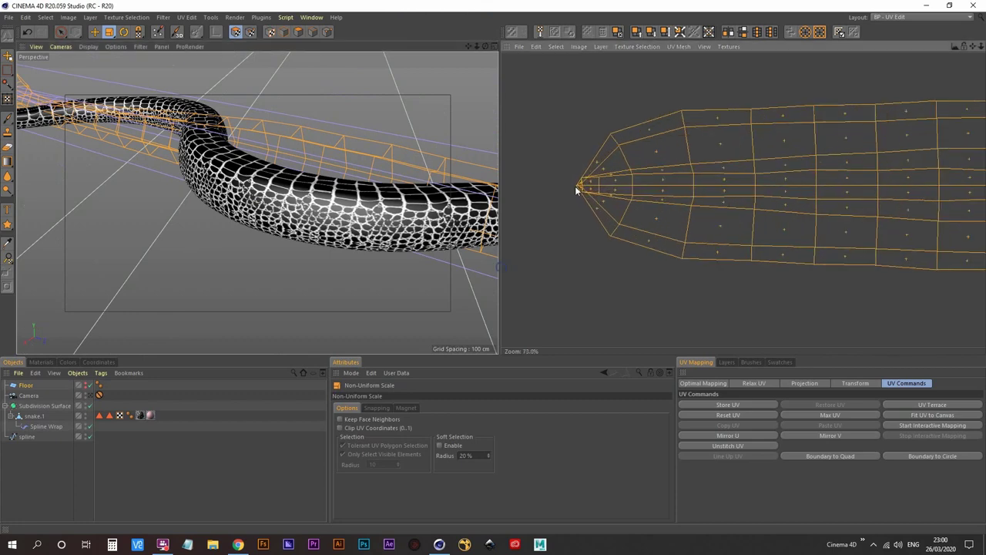
{"action": "left_click_drag", "start_coordinate": [577, 184], "coordinate": [578, 185]}
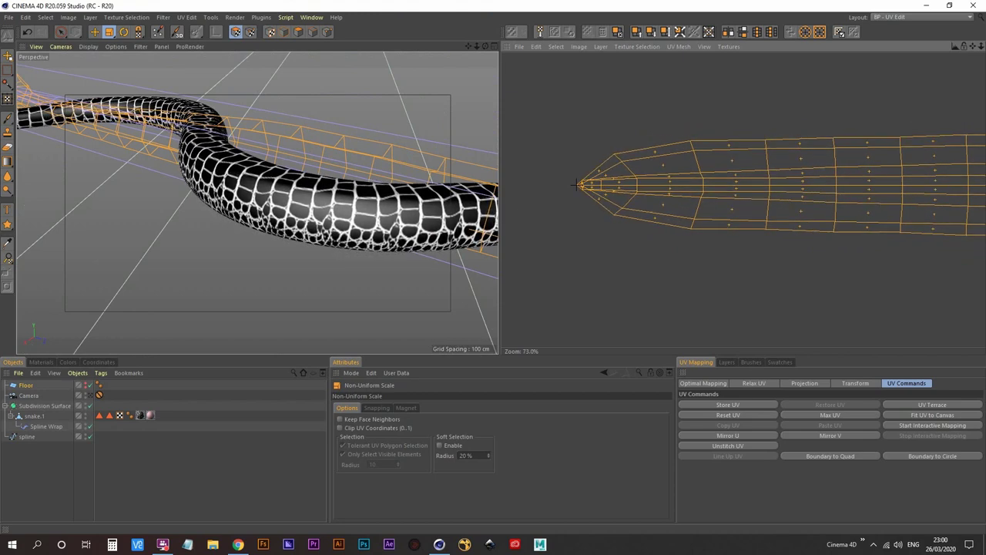
{"action": "left_click_drag", "start_coordinate": [302, 235], "coordinate": [462, 231], "text": "alt"}
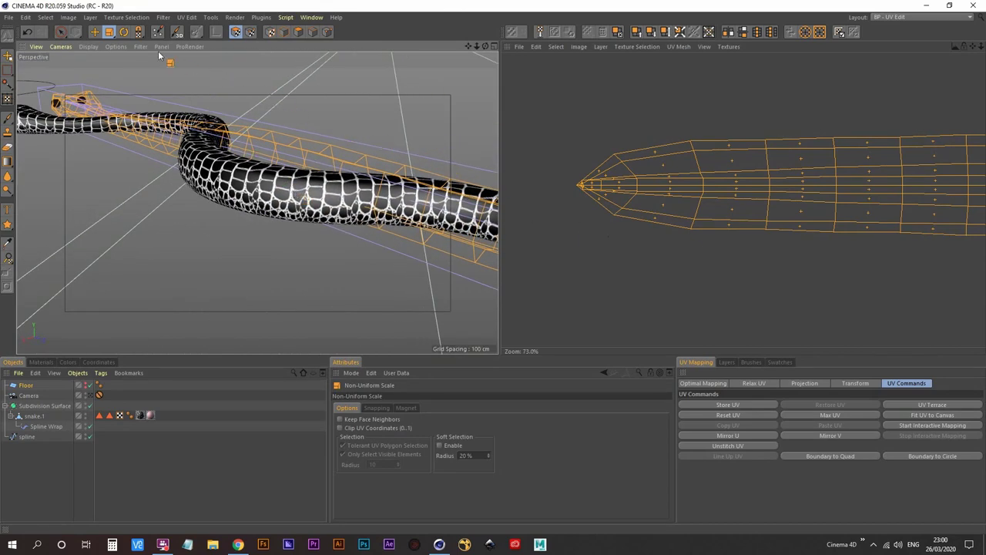
- Examine the scale pattern along the snake's back, sides and belly with the Move tool active and the whole UV mesh in view
{"action": "key", "text": "e"}
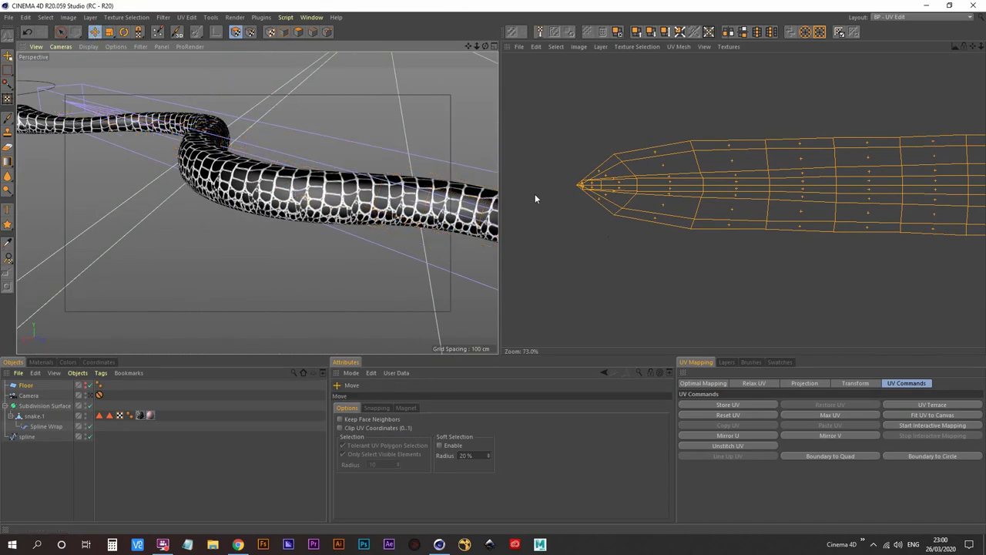
{"action": "scroll", "coordinate": [742, 260], "scroll_direction": "down", "scroll_amount": 10}
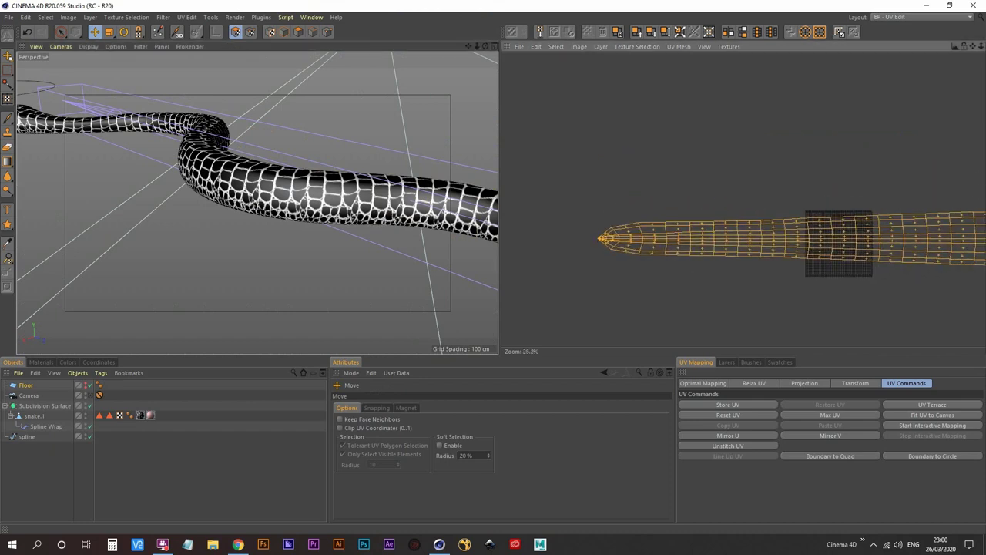
{"action": "scroll", "coordinate": [864, 267], "scroll_direction": "down", "scroll_amount": 9}
{"action": "middle_click_drag", "start_coordinate": [866, 267], "coordinate": [737, 268], "text": "alt"}
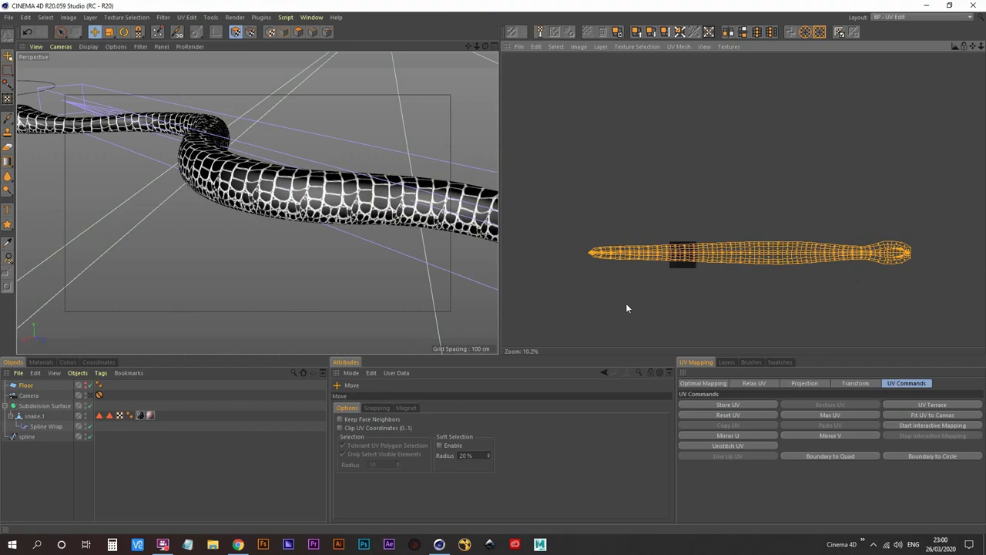
{"action": "middle_click_drag", "start_coordinate": [626, 303], "coordinate": [626, 271], "text": "alt"}
{"action": "left_click_drag", "start_coordinate": [364, 197], "coordinate": [339, 223], "text": "alt"}
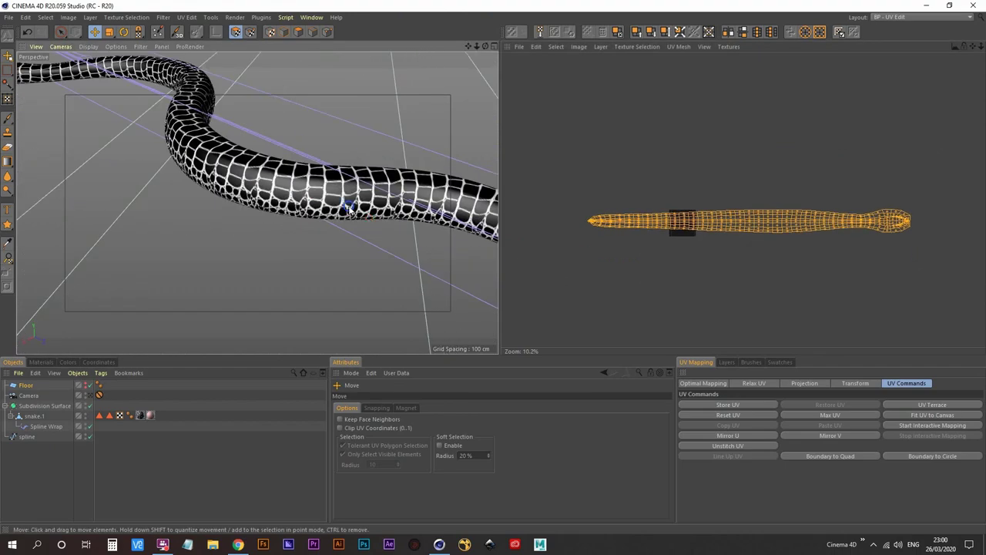
{"action": "scroll", "coordinate": [255, 202], "scroll_direction": "up", "scroll_amount": 6}
{"action": "left_click_drag", "start_coordinate": [251, 202], "coordinate": [282, 234], "text": "alt"}
{"action": "scroll", "coordinate": [241, 238], "scroll_direction": "down", "scroll_amount": 6}
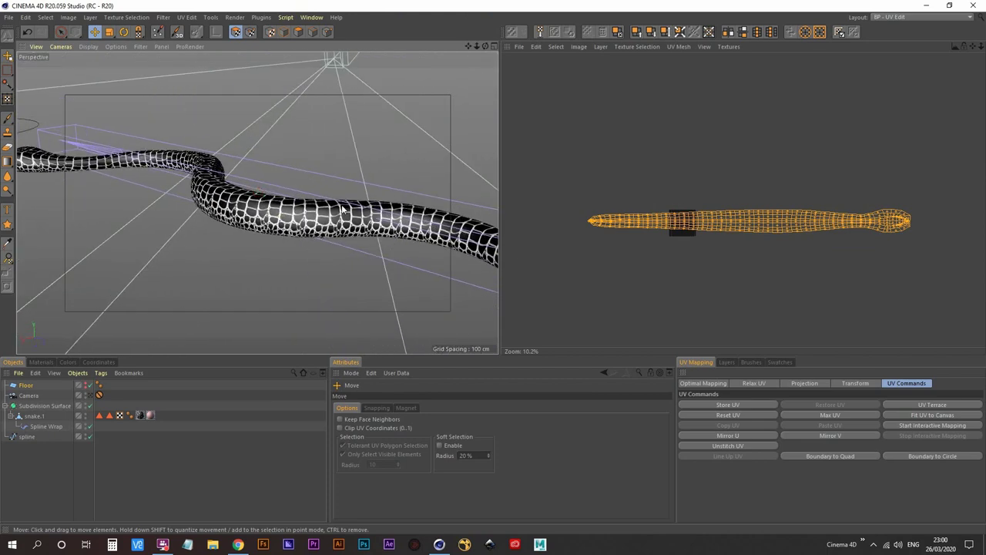
{"action": "left_click_drag", "start_coordinate": [345, 210], "coordinate": [493, 275], "text": "alt"}
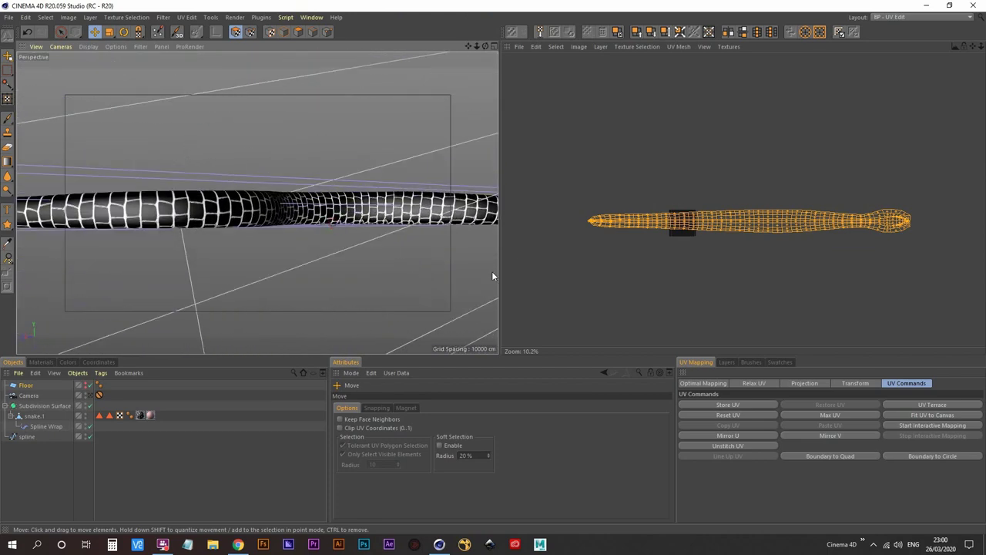
{"action": "scroll", "coordinate": [285, 259], "scroll_direction": "up", "scroll_amount": 4}
{"action": "left_click_drag", "start_coordinate": [293, 187], "coordinate": [333, 168], "text": "alt"}
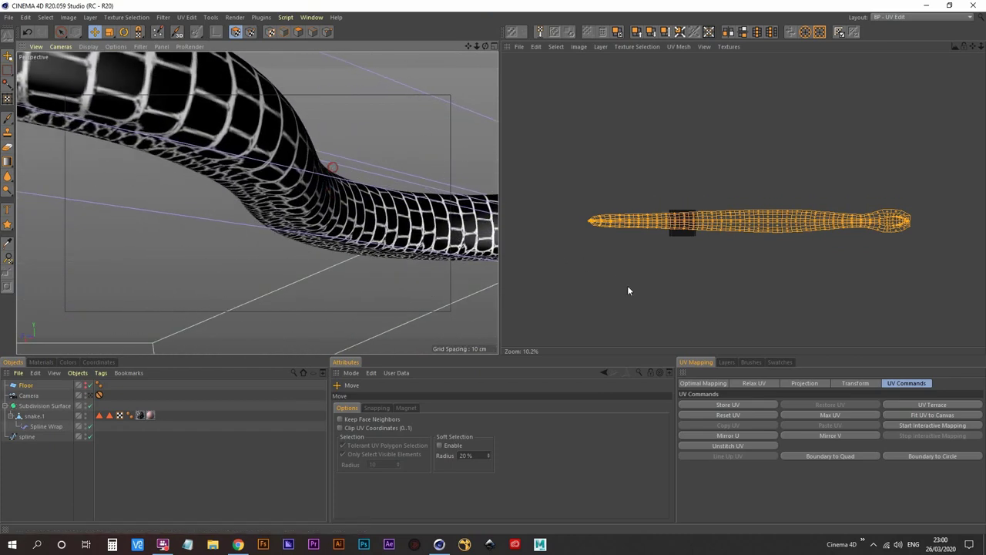
- Shift the whole UV mesh slightly towards the right over the canvas while comparing the scale pattern on the body
{"action": "left_click_drag", "start_coordinate": [628, 287], "coordinate": [632, 290]}
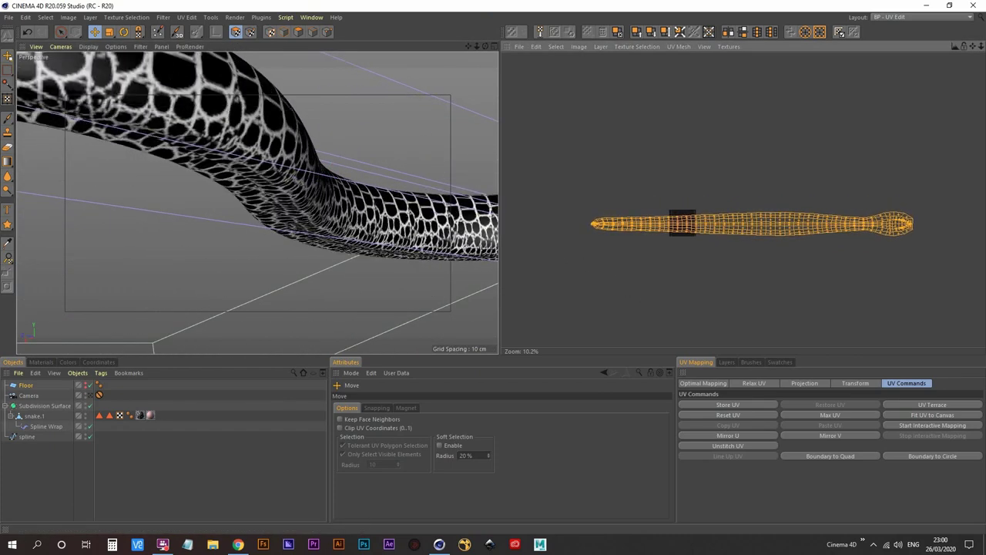
{"action": "left_click_drag", "start_coordinate": [295, 229], "coordinate": [434, 269], "text": "alt"}
{"action": "right_click_drag", "start_coordinate": [296, 227], "coordinate": [309, 237], "text": "alt"}
{"action": "left_click_drag", "start_coordinate": [309, 237], "coordinate": [370, 245], "text": "alt"}
{"action": "left_click_drag", "start_coordinate": [630, 290], "coordinate": [681, 303]}
{"action": "left_click_drag", "start_coordinate": [330, 206], "coordinate": [117, 216], "text": "alt"}
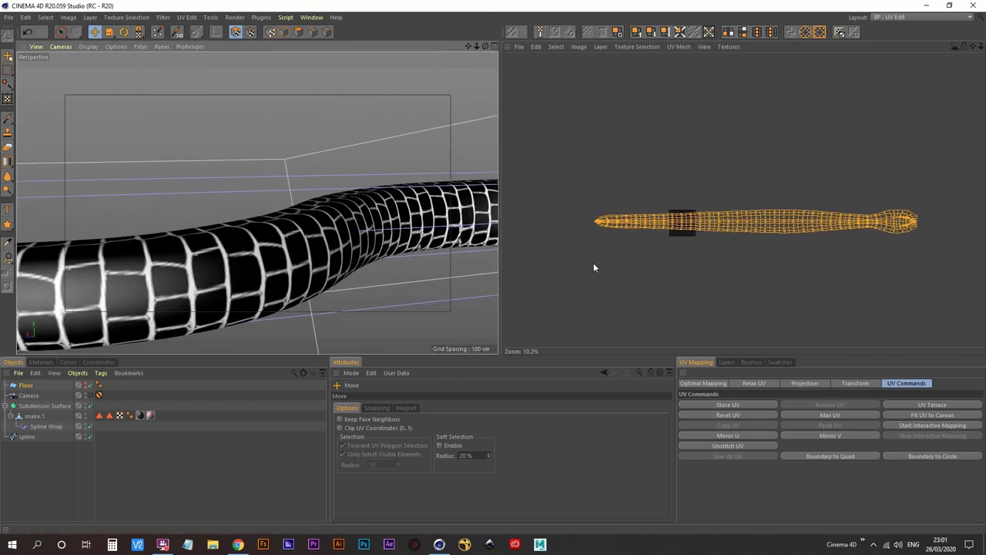
- Nudge the UV mesh slightly down and left so the smaller scales fall along the belly, and check both sides of the body
{"action": "scroll", "coordinate": [590, 258], "scroll_direction": "up", "scroll_amount": 4}
{"action": "scroll", "coordinate": [770, 274], "scroll_direction": "up", "scroll_amount": 2}
{"action": "scroll", "coordinate": [754, 261], "scroll_direction": "up", "scroll_amount": 1}
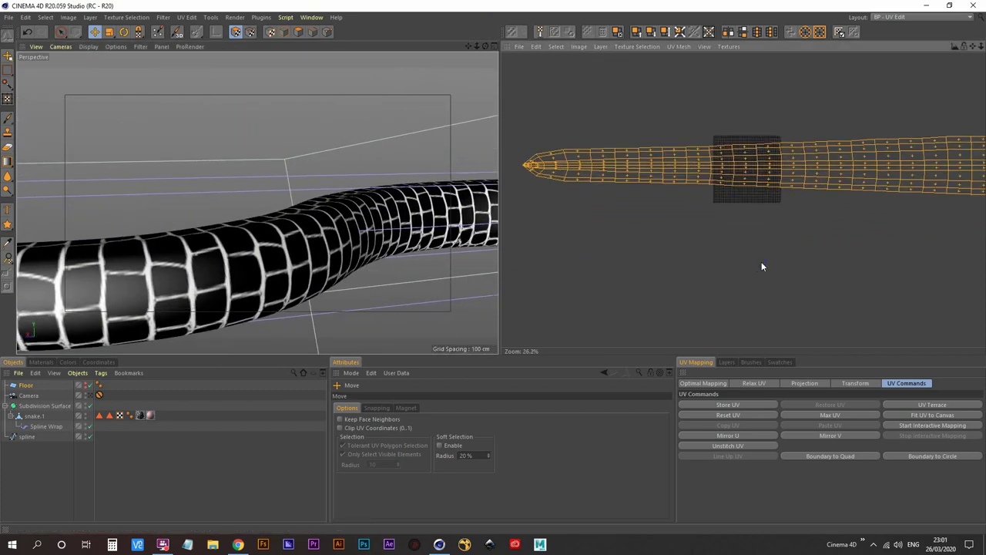
{"action": "left_click_drag", "start_coordinate": [763, 265], "coordinate": [757, 272]}
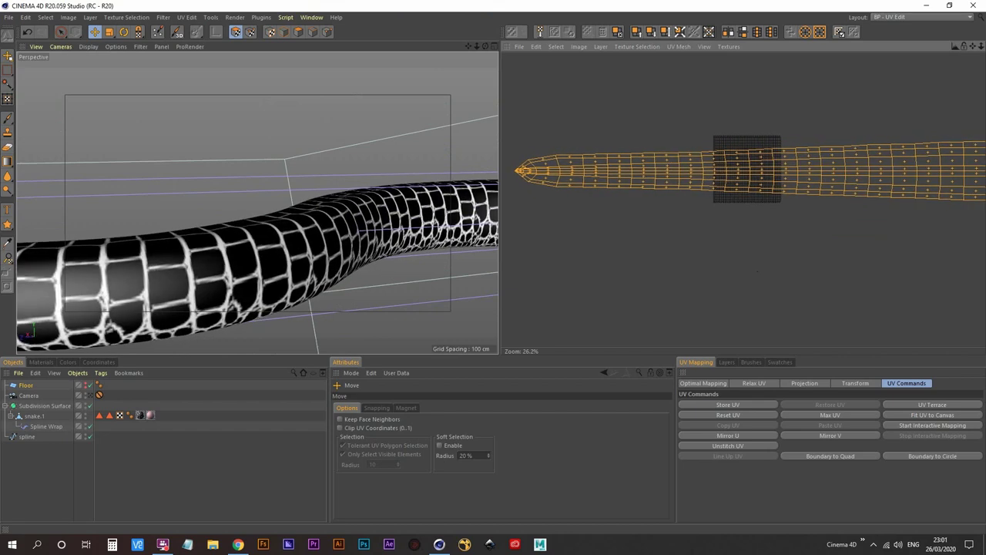
{"action": "left_click_drag", "start_coordinate": [362, 254], "coordinate": [392, 223], "text": "alt"}
{"action": "right_click_drag", "start_coordinate": [385, 216], "coordinate": [305, 213], "text": "alt"}
{"action": "middle_click_drag", "start_coordinate": [394, 214], "coordinate": [314, 237], "text": "alt"}
{"action": "left_click_drag", "start_coordinate": [314, 237], "coordinate": [112, 247], "text": "alt"}
{"action": "right_click_drag", "start_coordinate": [362, 235], "coordinate": [376, 198], "text": "alt"}
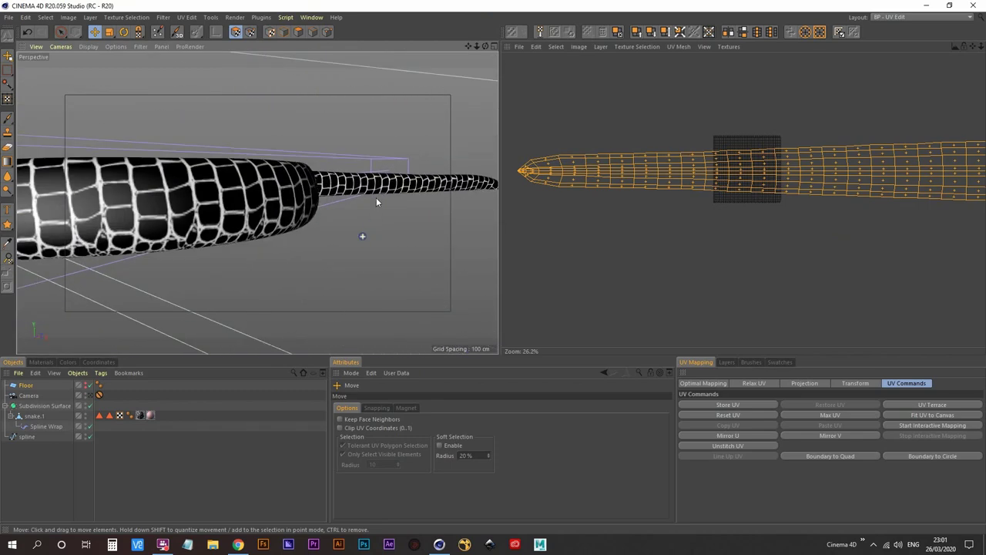
{"action": "left_click_drag", "start_coordinate": [259, 233], "coordinate": [256, 229], "text": "alt"}
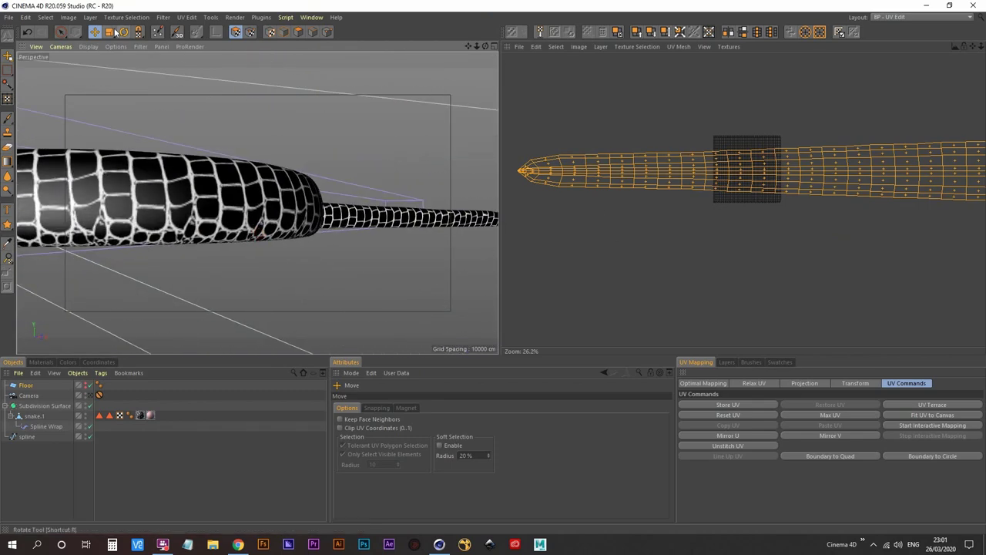
- Enlarge the UV mesh slightly in height with Non-Uniform Scale from the tail tip, undoing the first lengthwise stretch
{"action": "left_click_drag", "start_coordinate": [112, 35], "coordinate": [153, 65]}
{"action": "left_click_drag", "start_coordinate": [608, 233], "coordinate": [612, 187]}
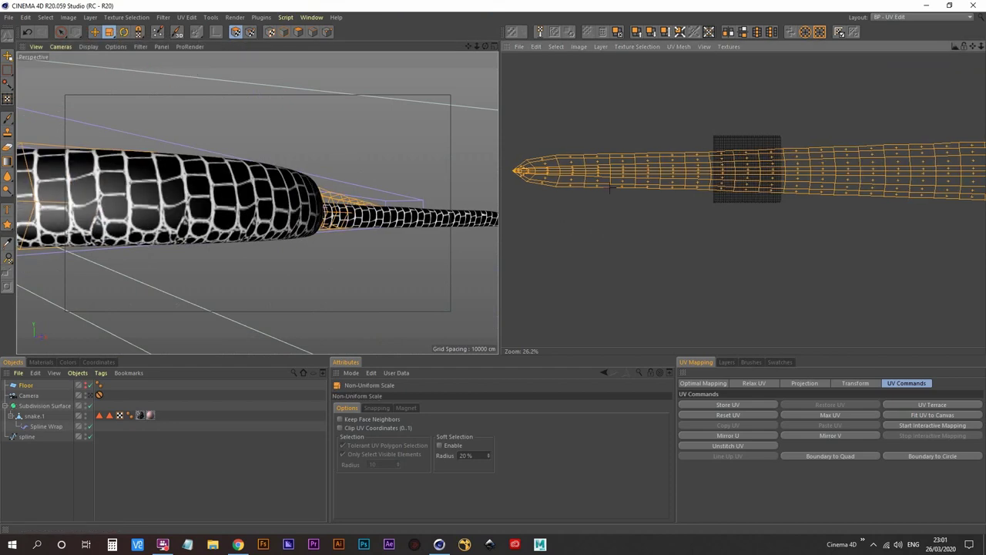
{"action": "key", "text": "ctrl+z"}
{"action": "middle_click_drag", "start_coordinate": [504, 212], "coordinate": [580, 245], "text": "alt"}
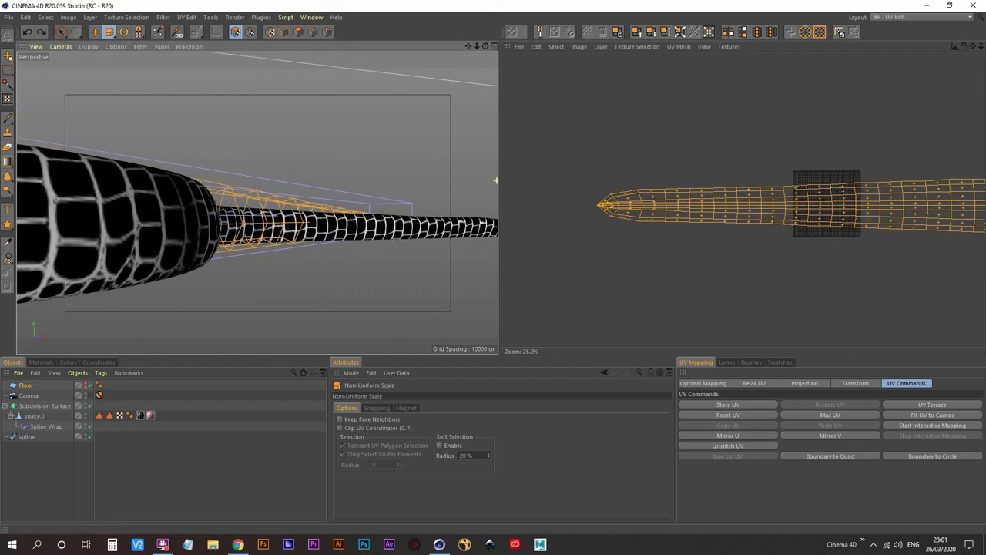
{"action": "scroll", "coordinate": [582, 208], "scroll_direction": "up", "scroll_amount": 4}
{"action": "left_click_drag", "start_coordinate": [217, 244], "coordinate": [180, 246], "text": "alt"}
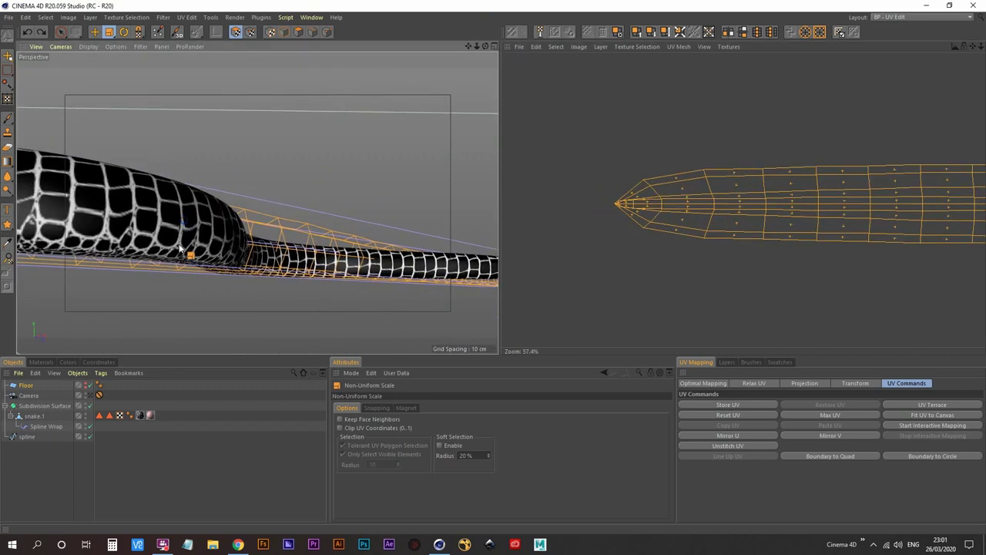
{"action": "left_click_drag", "start_coordinate": [604, 205], "coordinate": [618, 205]}
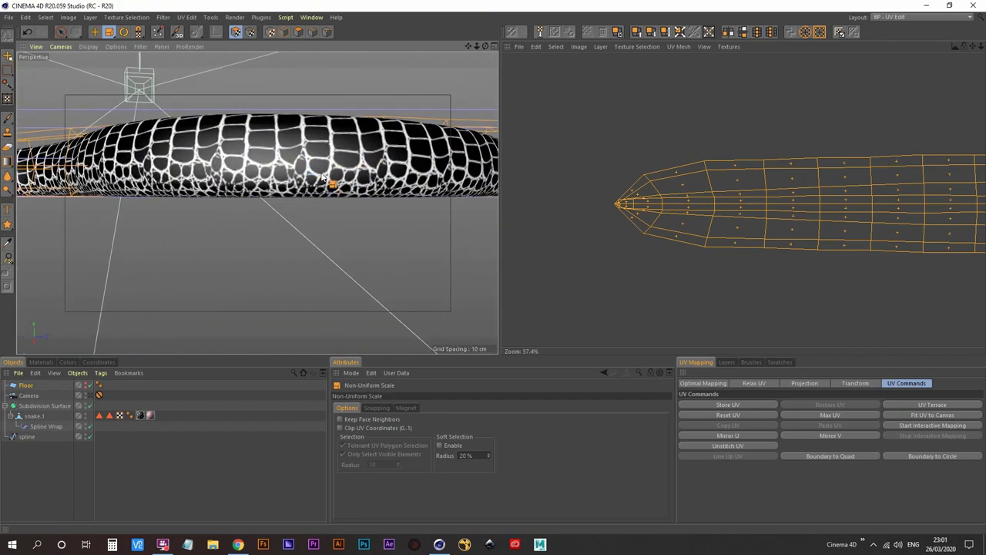
- Check the scale pattern along the sides and belly of the snake's body with the Move tool active
{"action": "scroll", "coordinate": [547, 214], "scroll_direction": "down", "scroll_amount": 5}
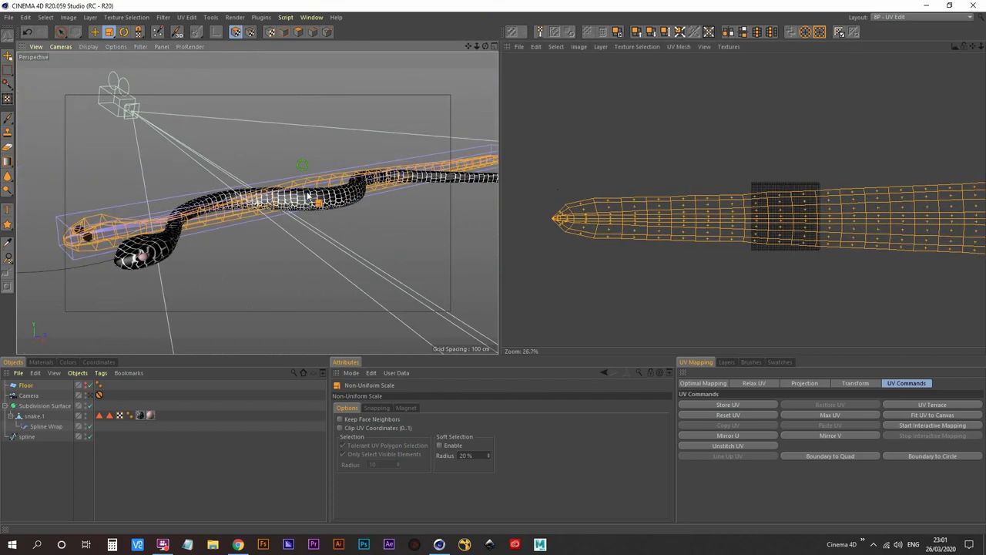
{"action": "key", "text": "e"}
{"action": "middle_click_drag", "start_coordinate": [299, 207], "coordinate": [316, 194], "text": "alt"}
{"action": "right_click_drag", "start_coordinate": [316, 194], "coordinate": [352, 190], "text": "alt"}
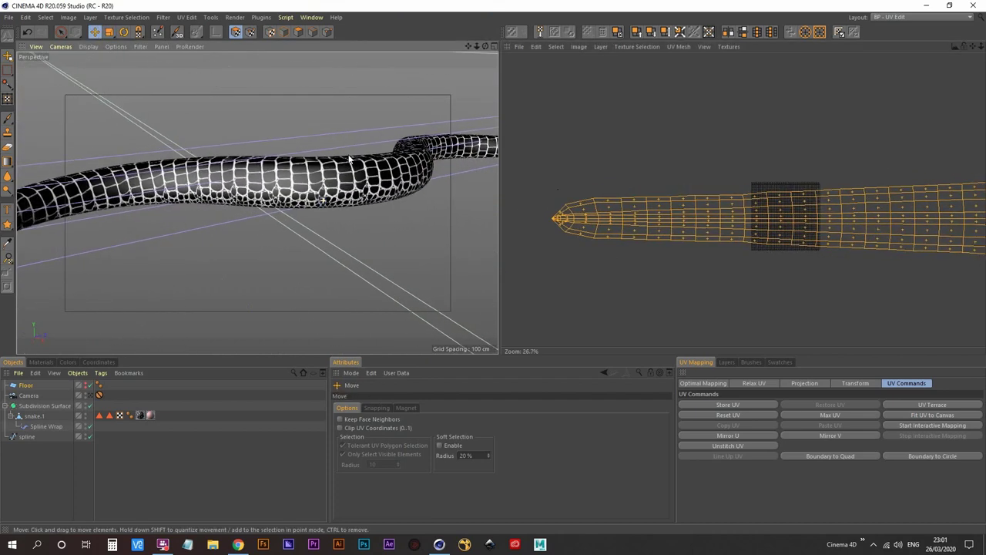
{"action": "left_click_drag", "start_coordinate": [352, 189], "coordinate": [353, 162], "text": "alt"}
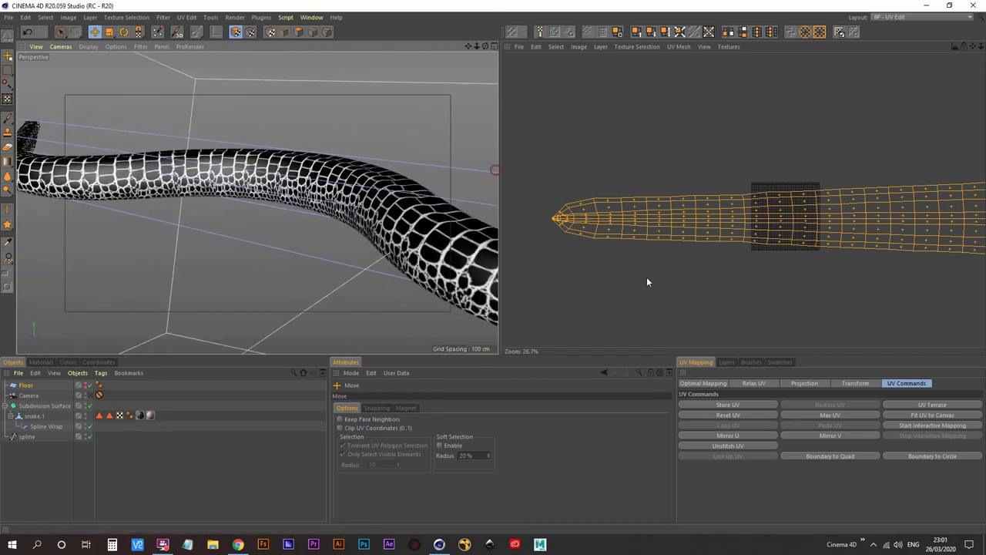
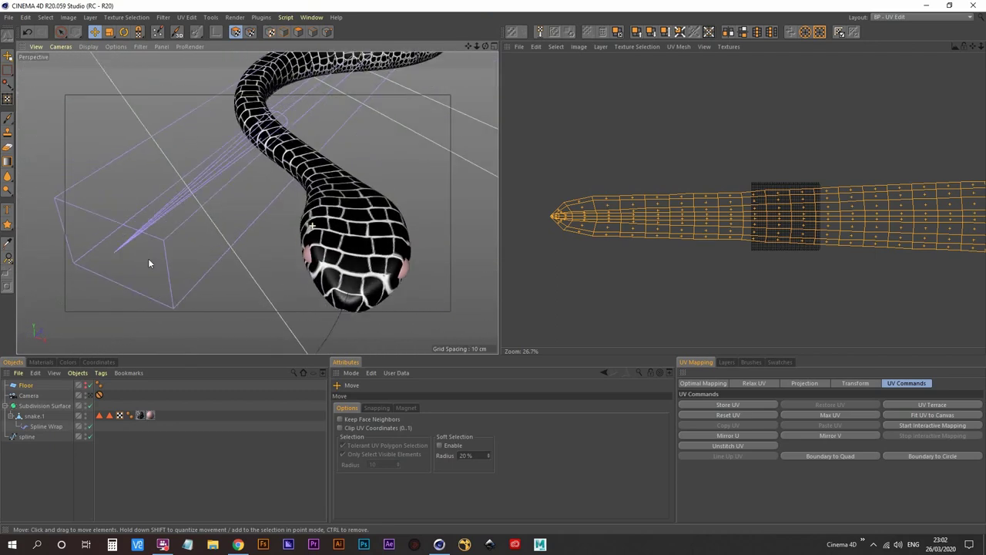
- Switch the workspace to the Standard layout and make the floor visible in the viewport beneath the snake
{"action": "left_click", "coordinate": [926, 17]}
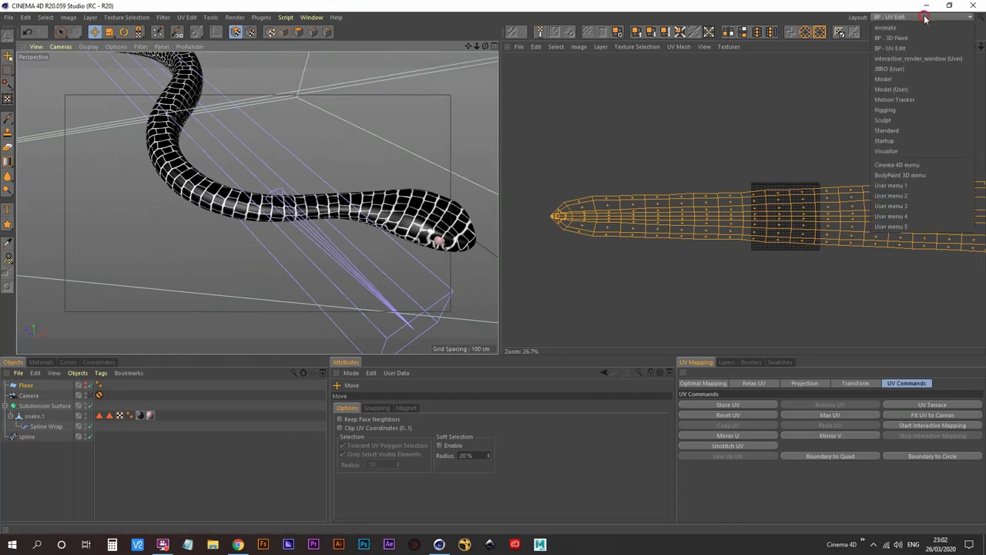
{"action": "left_click", "coordinate": [899, 132]}
{"action": "left_click_drag", "start_coordinate": [221, 275], "coordinate": [350, 274], "text": "alt"}
{"action": "right_click_drag", "start_coordinate": [346, 255], "coordinate": [313, 286], "text": "alt"}
{"action": "left_click_drag", "start_coordinate": [313, 286], "coordinate": [416, 312], "text": "alt"}
{"action": "right_click_drag", "start_coordinate": [439, 295], "coordinate": [453, 274], "text": "alt"}
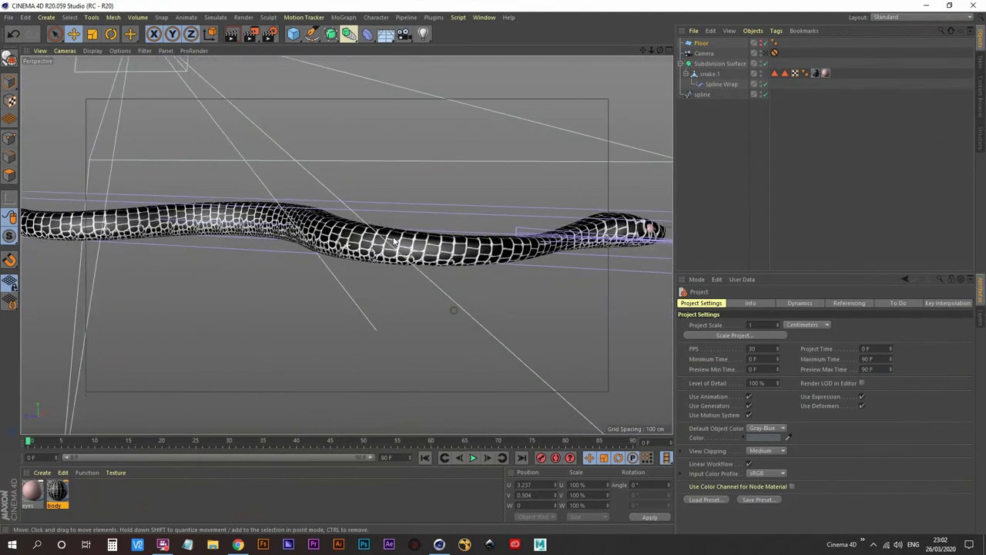
{"action": "middle_click_drag", "start_coordinate": [428, 269], "coordinate": [419, 295], "text": "alt"}
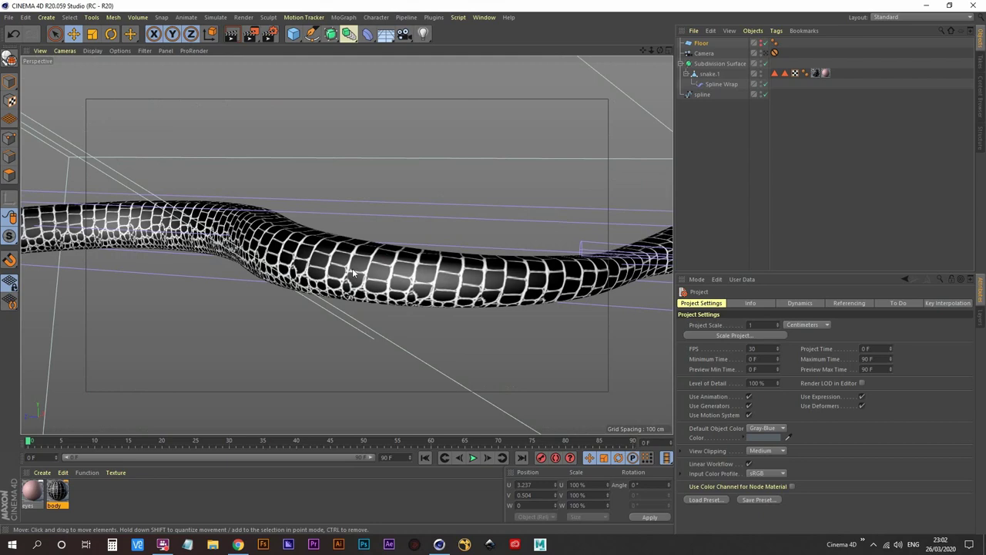
{"action": "left_click", "coordinate": [763, 46]}
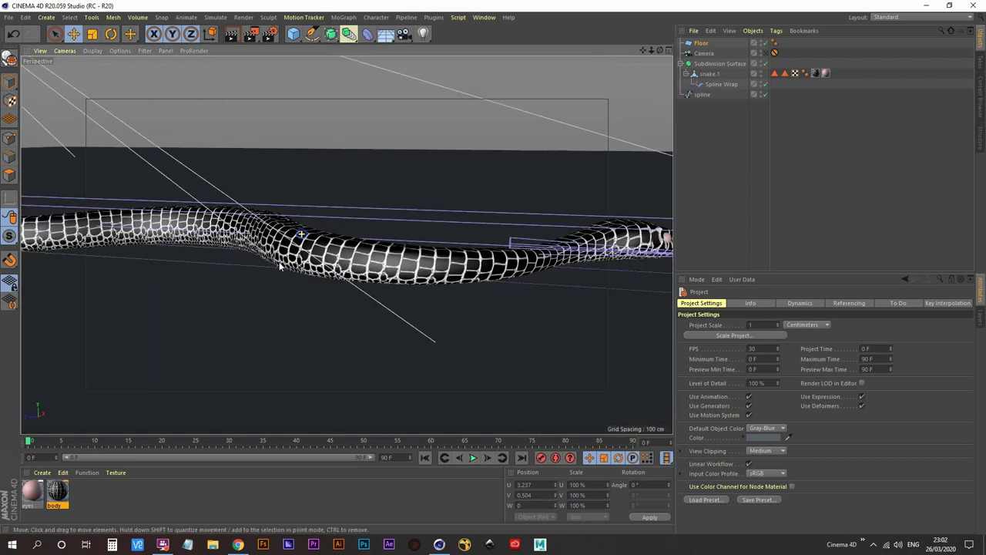
{"action": "mouse_move", "coordinate": [349, 248]}
{"action": "left_mouse_down", "text": "alt"}
{"action": "mouse_move", "coordinate": [366, 327]}
{"action": "mouse_move", "coordinate": [134, 277]}
{"action": "mouse_move", "coordinate": [358, 312]}
{"action": "mouse_move", "coordinate": [372, 287]}
{"action": "mouse_move", "coordinate": [365, 317]}
{"action": "mouse_move", "coordinate": [366, 255]}
{"action": "left_mouse_up", "text": "alt"}
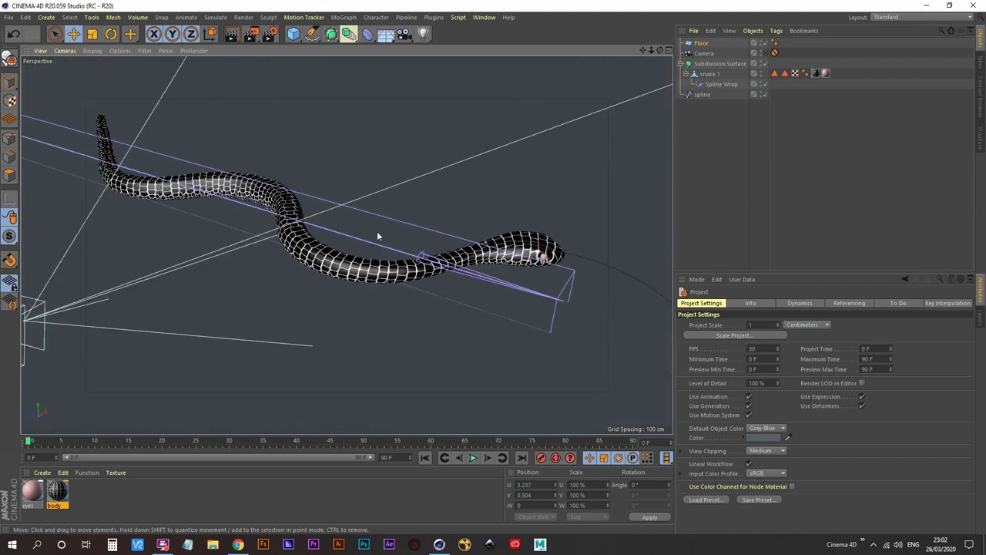
- Add a standard light to the scene and switch to Model mode with the Move tool active
{"action": "left_click", "coordinate": [423, 35]}
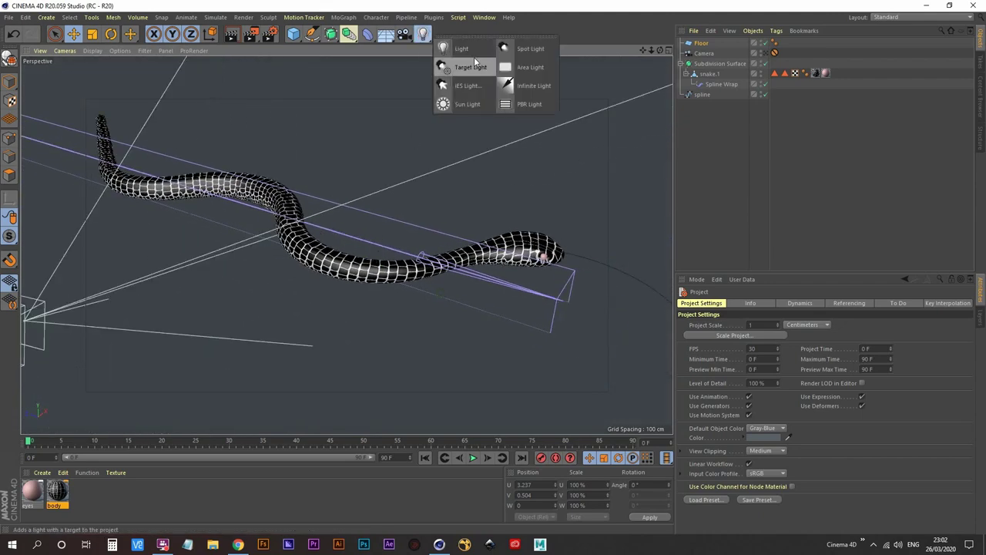
{"action": "left_click", "coordinate": [474, 50]}
{"action": "right_click_drag", "start_coordinate": [403, 181], "coordinate": [352, 215], "text": "alt"}
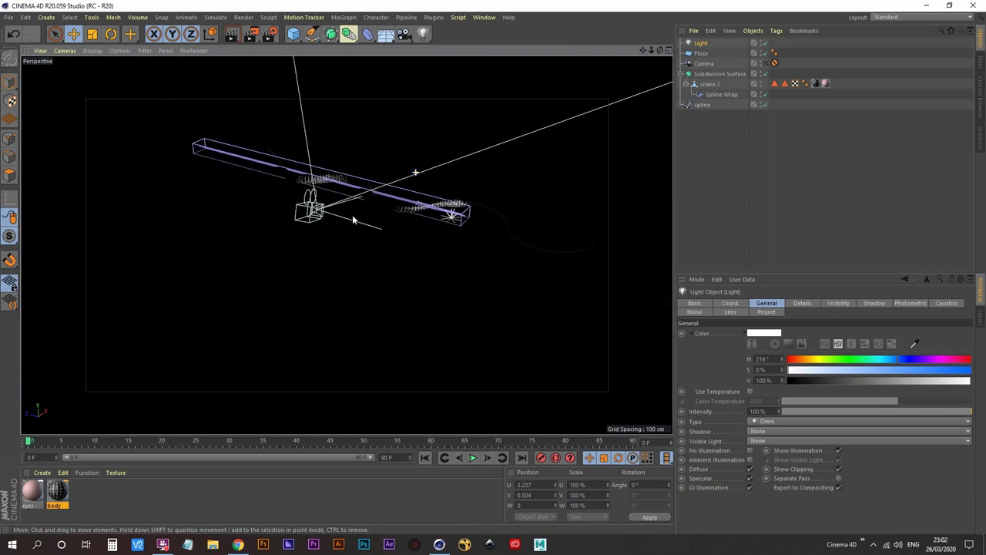
{"action": "left_click", "coordinate": [75, 35]}
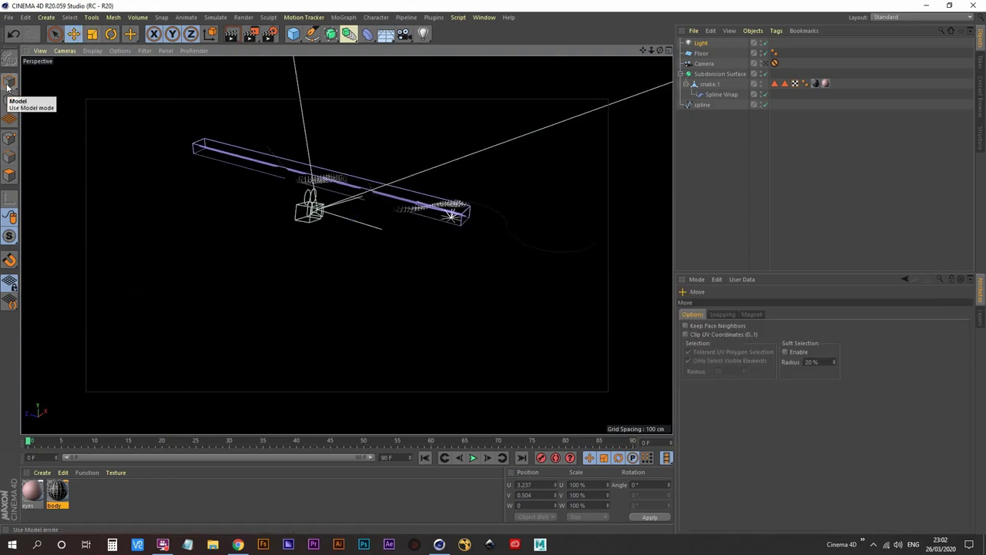
{"action": "left_click", "coordinate": [7, 88]}
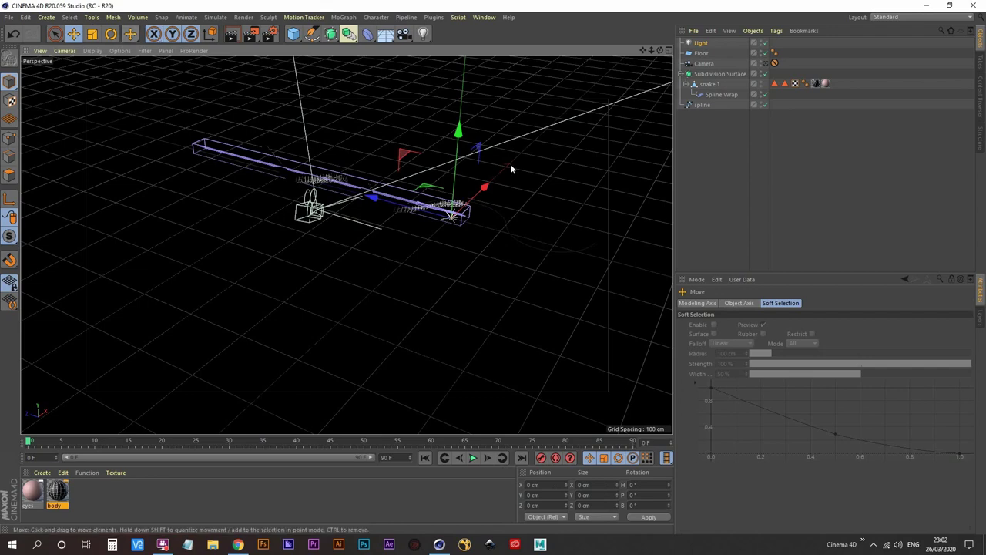
- Move the light above the floor beside the snake, to about X -171 cm, Y 77 cm, Z 156 cm
{"action": "scroll", "coordinate": [483, 193], "scroll_direction": "up", "scroll_amount": 4}
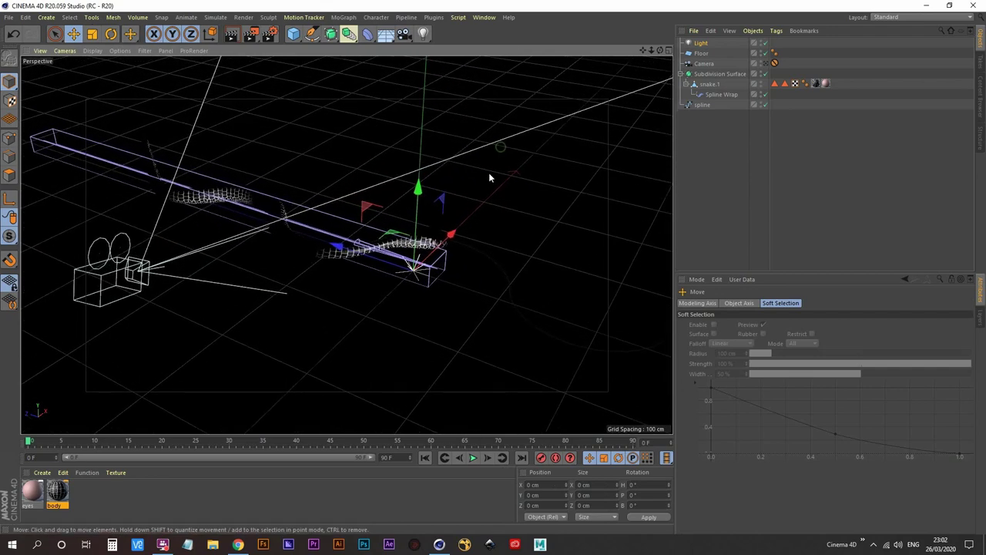
{"action": "left_click_drag", "start_coordinate": [443, 244], "coordinate": [320, 216]}
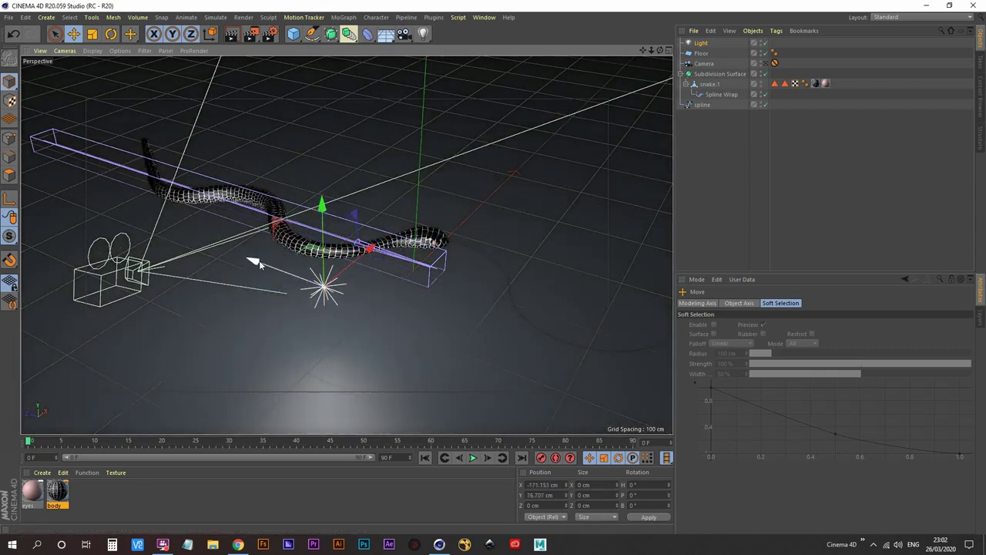
{"action": "left_click_drag", "start_coordinate": [258, 262], "coordinate": [133, 216]}
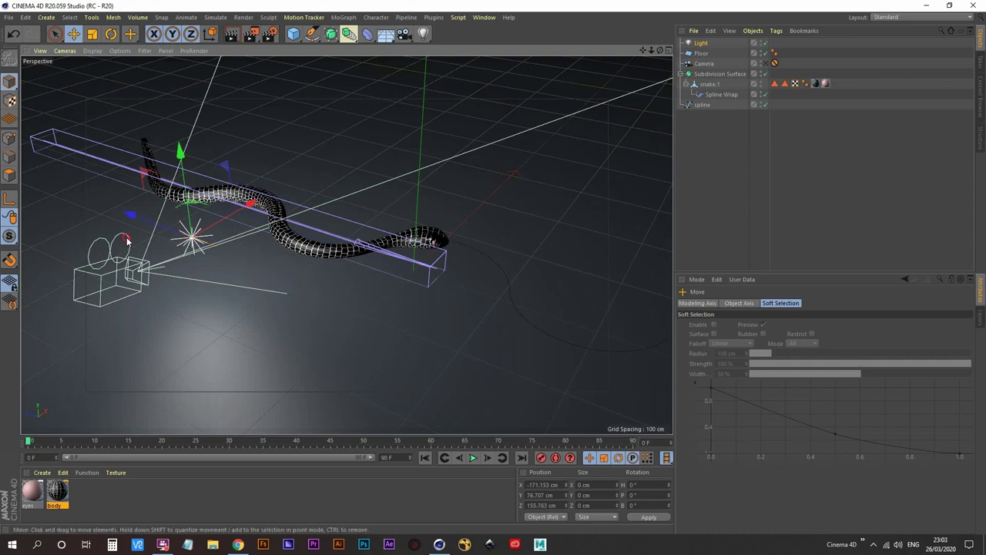
- Change the light's type to Area
{"action": "left_click", "coordinate": [699, 43]}
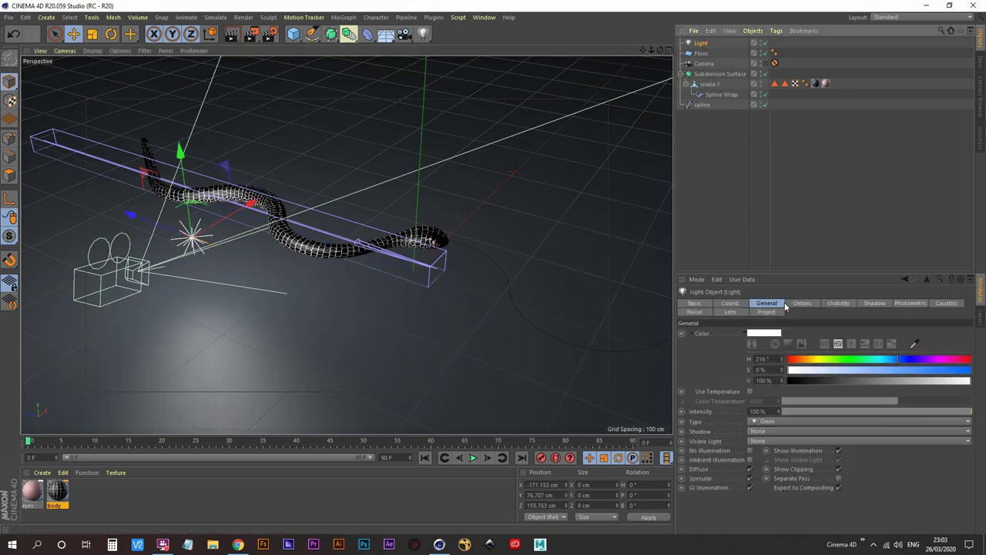
{"action": "left_click", "coordinate": [769, 425]}
{"action": "left_click", "coordinate": [771, 459]}
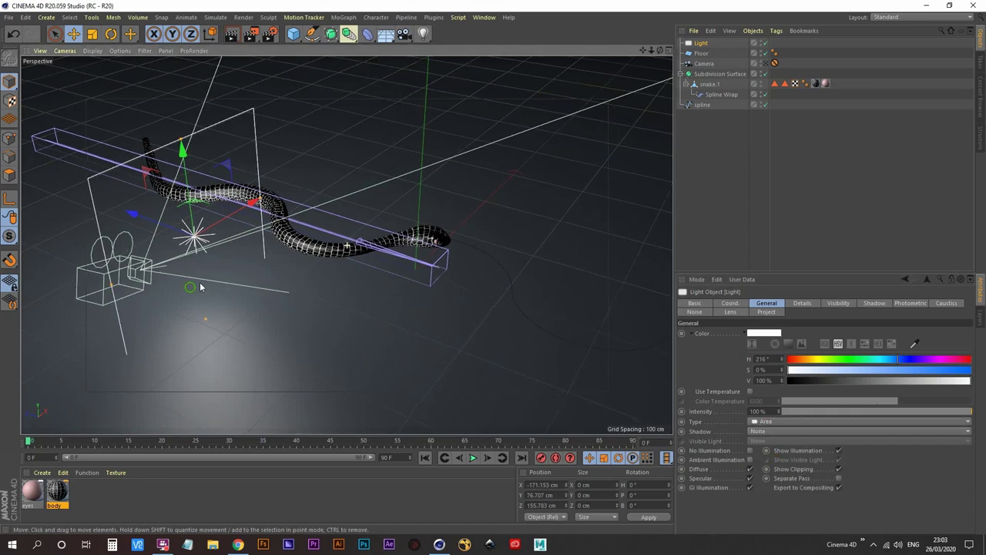
- Rotate the area light to a heading of 90° facing the snake and resize it to about 371 by 76 cm
{"action": "left_click_drag", "start_coordinate": [201, 286], "coordinate": [238, 297], "text": "alt"}
{"action": "key", "text": "r"}
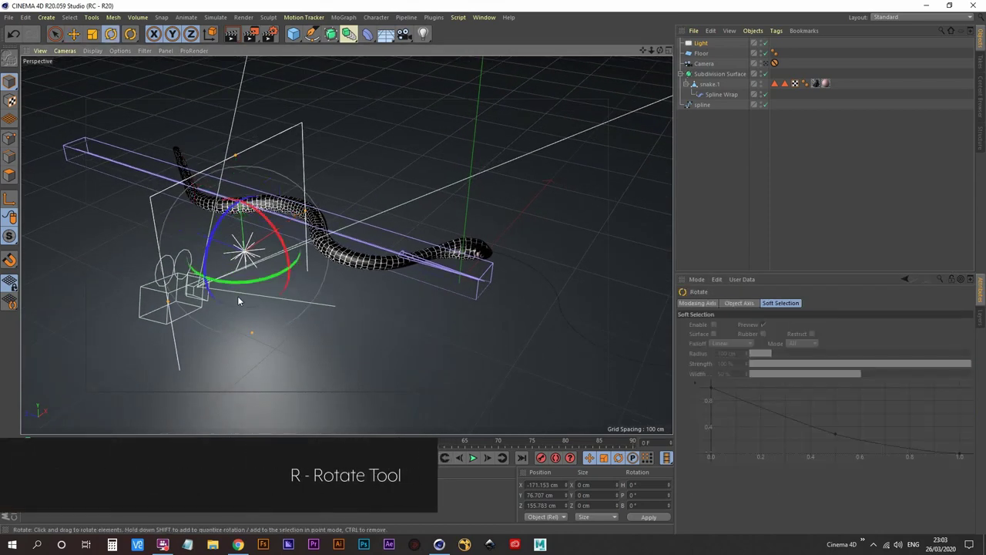
{"action": "left_click_drag", "start_coordinate": [239, 285], "coordinate": [297, 229]}
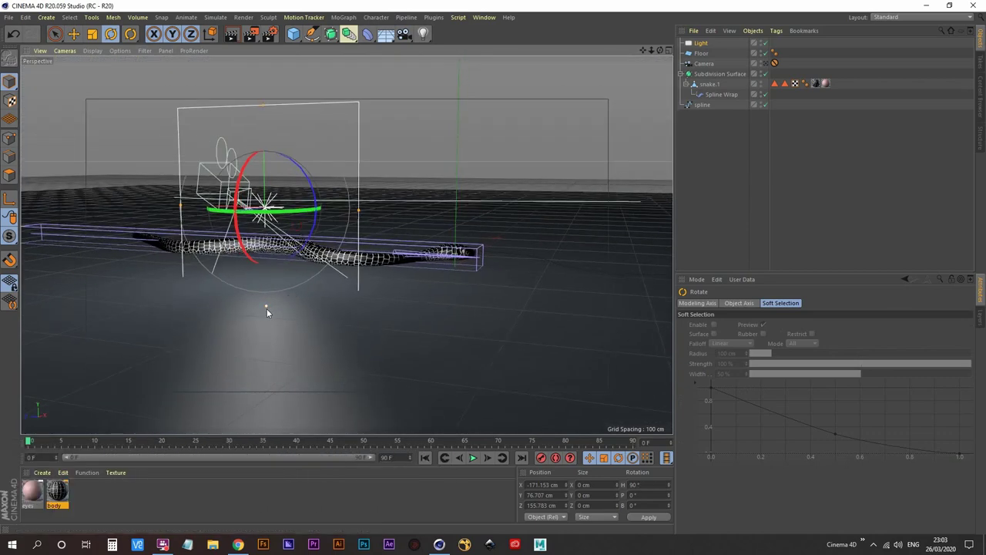
{"action": "left_click_drag", "start_coordinate": [269, 307], "coordinate": [274, 245]}
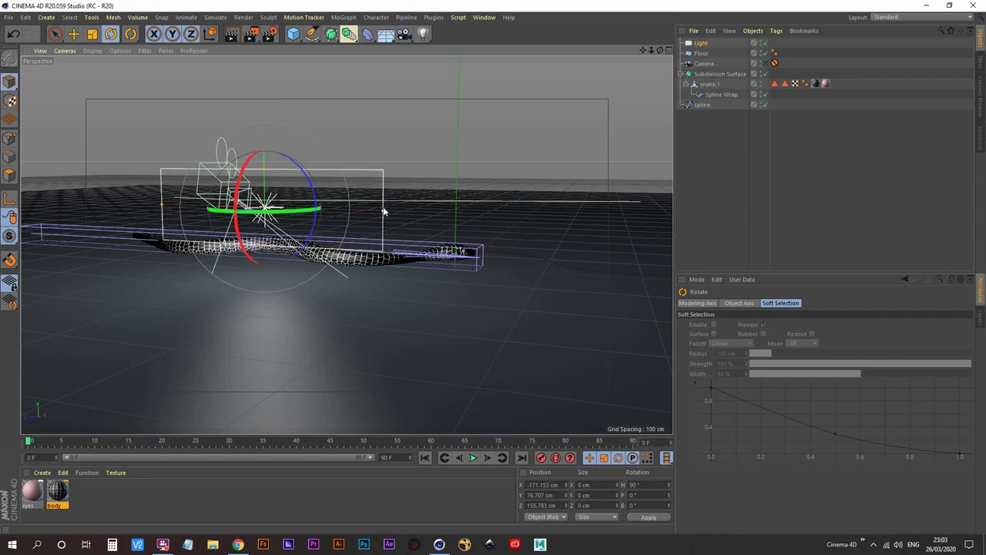
{"action": "left_click_drag", "start_coordinate": [405, 210], "coordinate": [426, 210]}
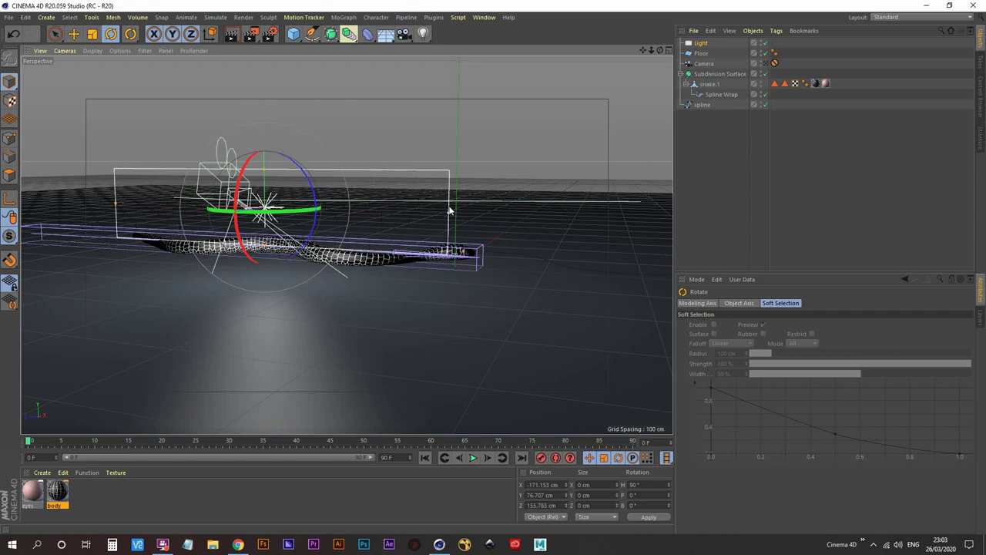
- Review the area light's size details and its X, Y and Z position coordinates
{"action": "left_click", "coordinate": [703, 43]}
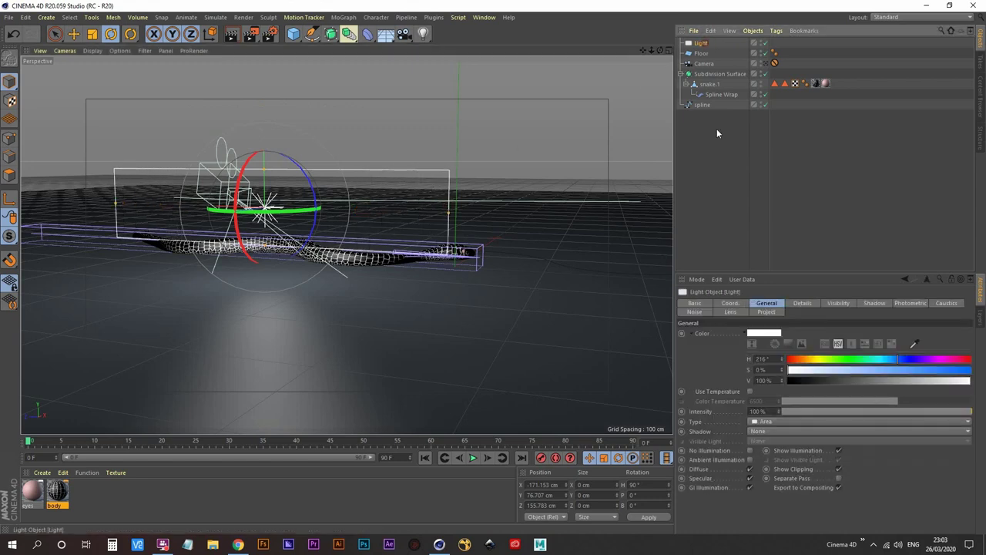
{"action": "left_click", "coordinate": [802, 303]}
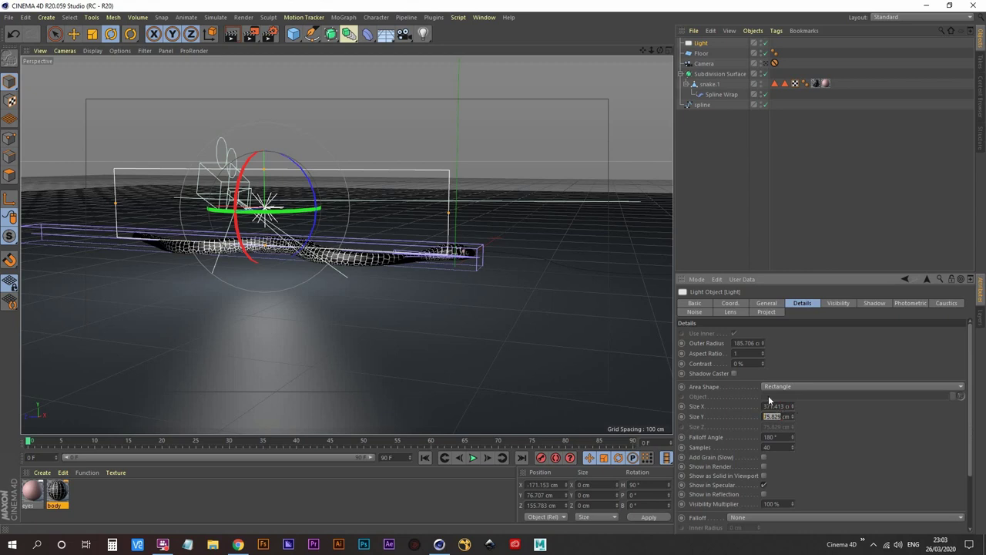
{"action": "left_click", "coordinate": [733, 303]}
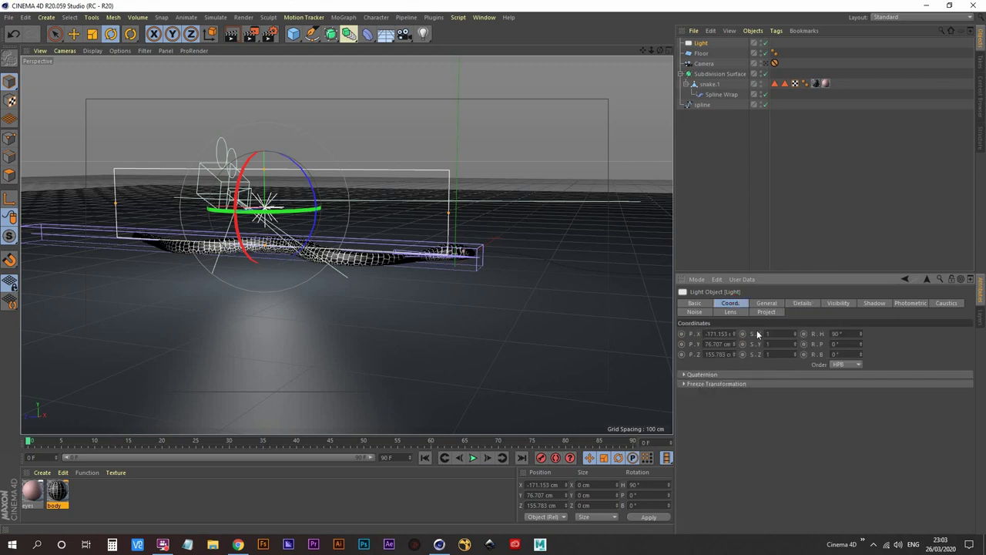
{"action": "left_click", "coordinate": [729, 333]}
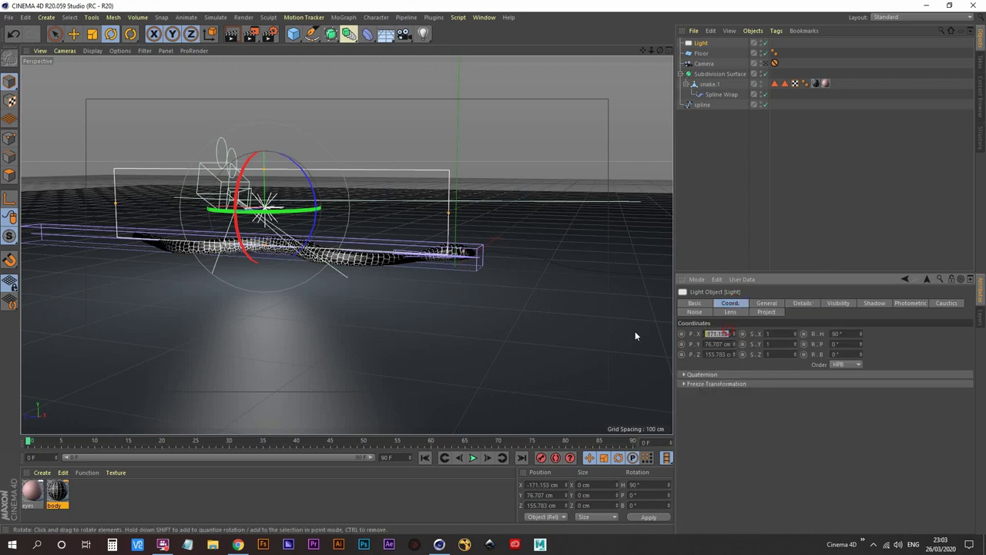
{"action": "left_click", "coordinate": [726, 343]}
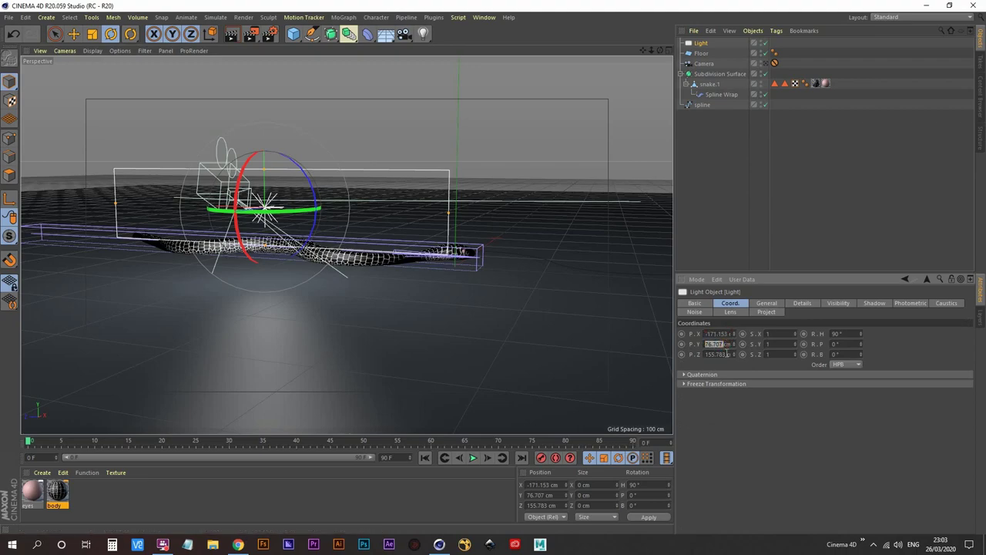
{"action": "left_click", "coordinate": [727, 354]}
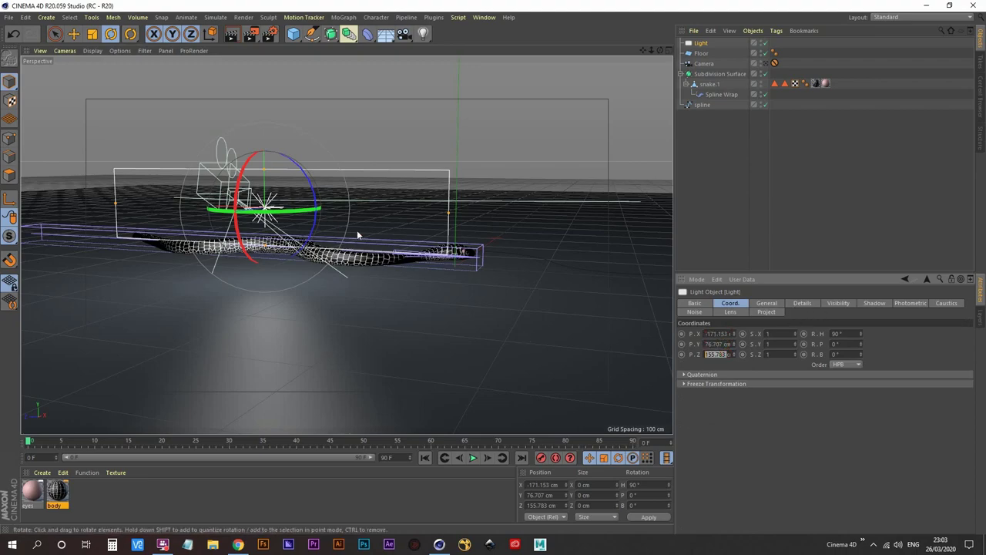
- Tilt the area light to a pitch of about 20.6° and move it back to about X -180 cm, Y 80 cm
{"action": "left_click_drag", "start_coordinate": [360, 233], "coordinate": [344, 286], "text": "alt"}
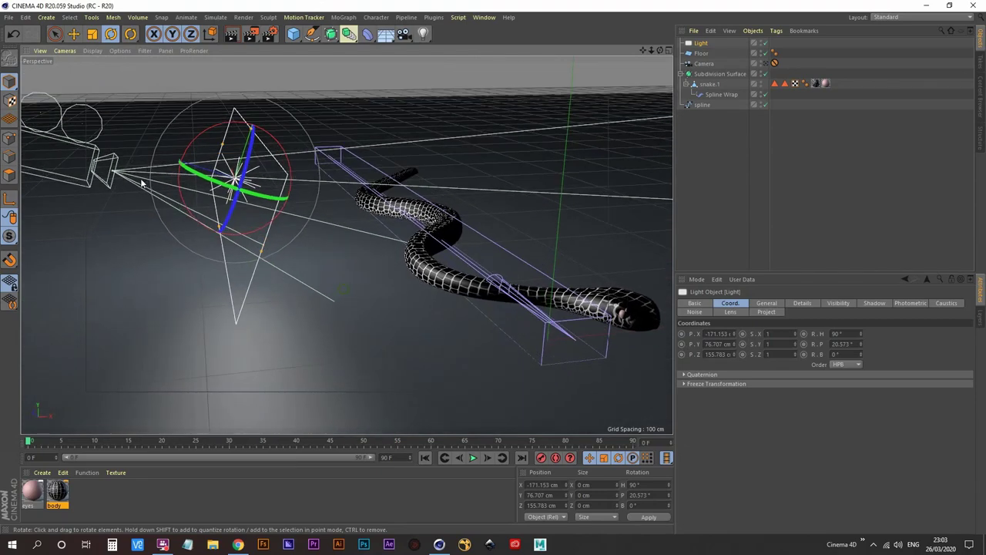
{"action": "left_click", "coordinate": [78, 37]}
{"action": "left_click_drag", "start_coordinate": [144, 150], "coordinate": [129, 158]}
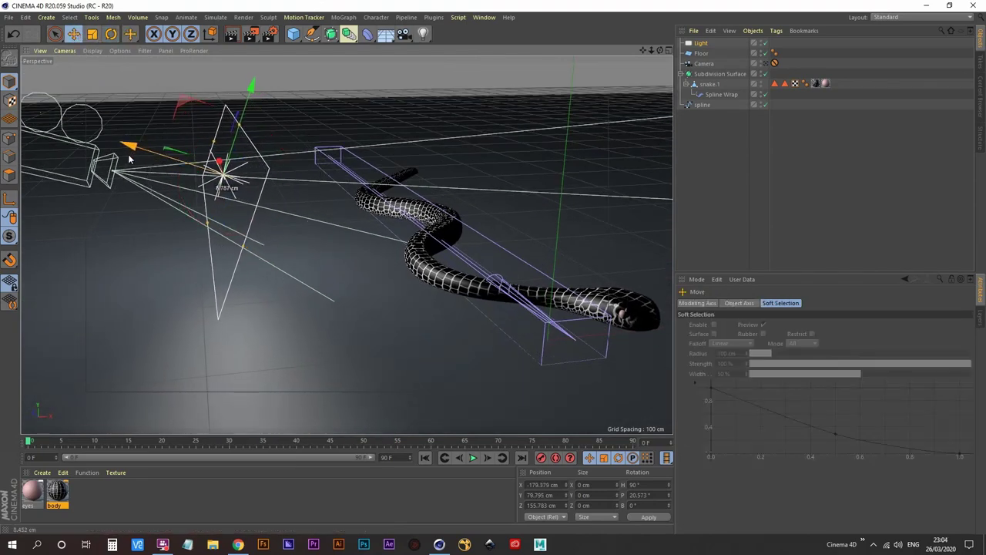
{"action": "left_click", "coordinate": [731, 181]}
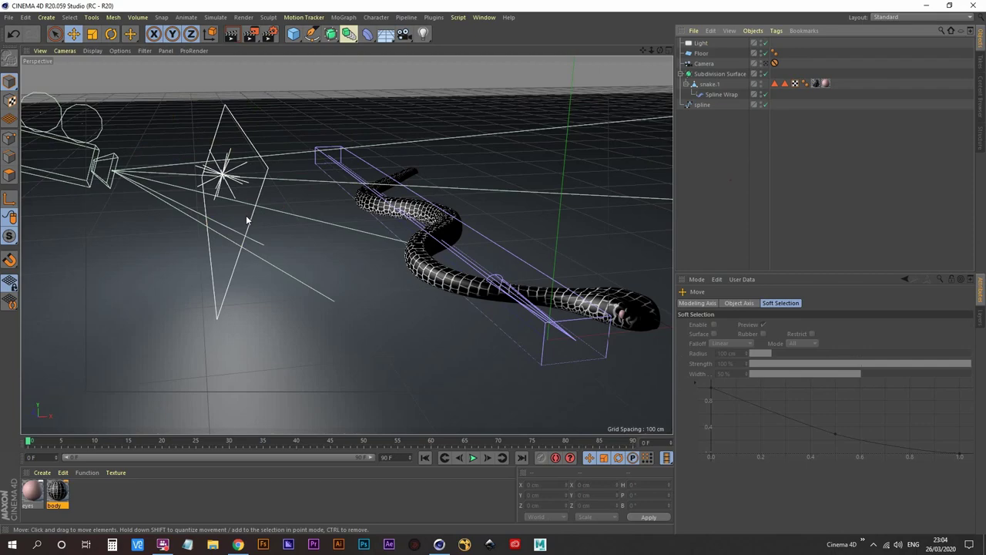
- Set the light's shadow type to Area
{"action": "left_click_drag", "start_coordinate": [246, 222], "coordinate": [401, 196], "text": "alt"}
{"action": "left_click", "coordinate": [701, 43]}
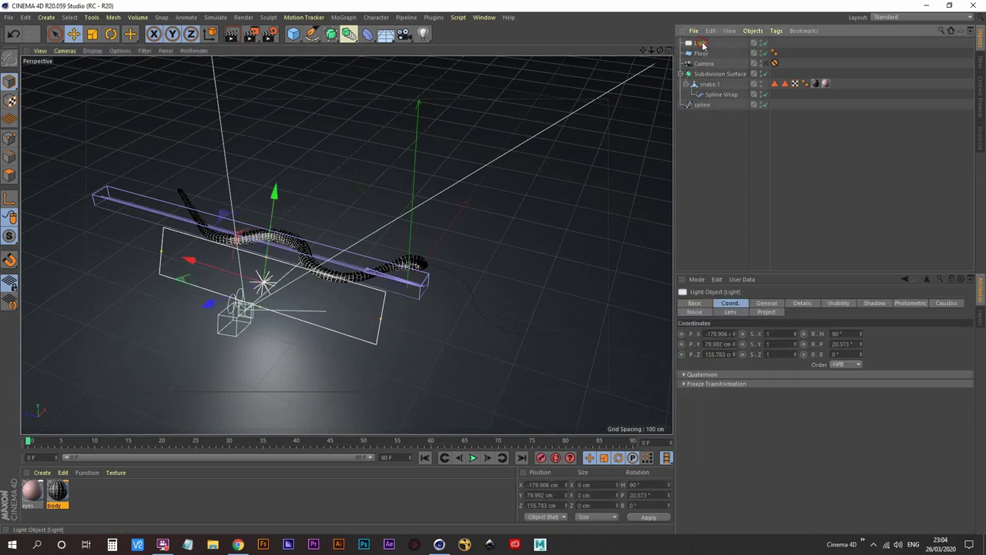
{"action": "left_click", "coordinate": [766, 303]}
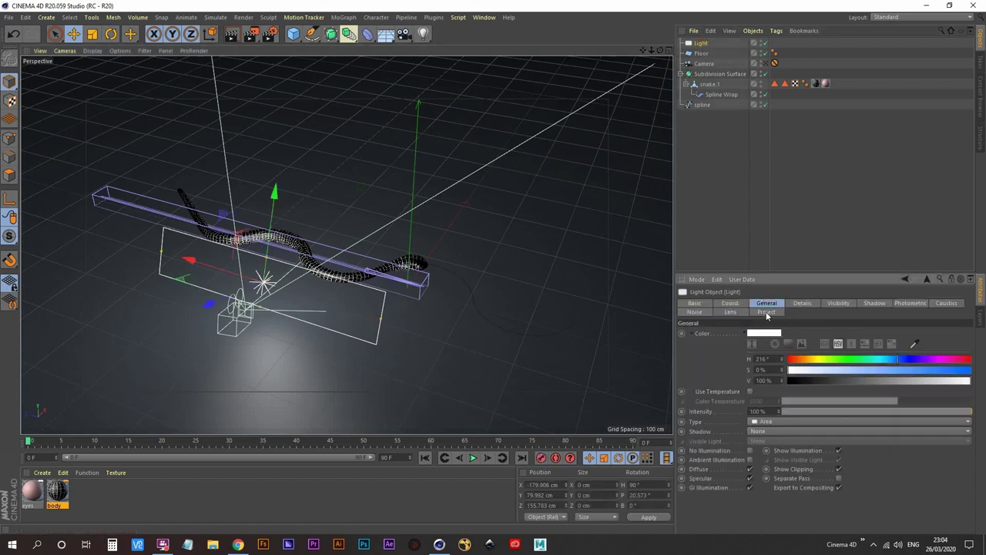
{"action": "left_click", "coordinate": [768, 432]}
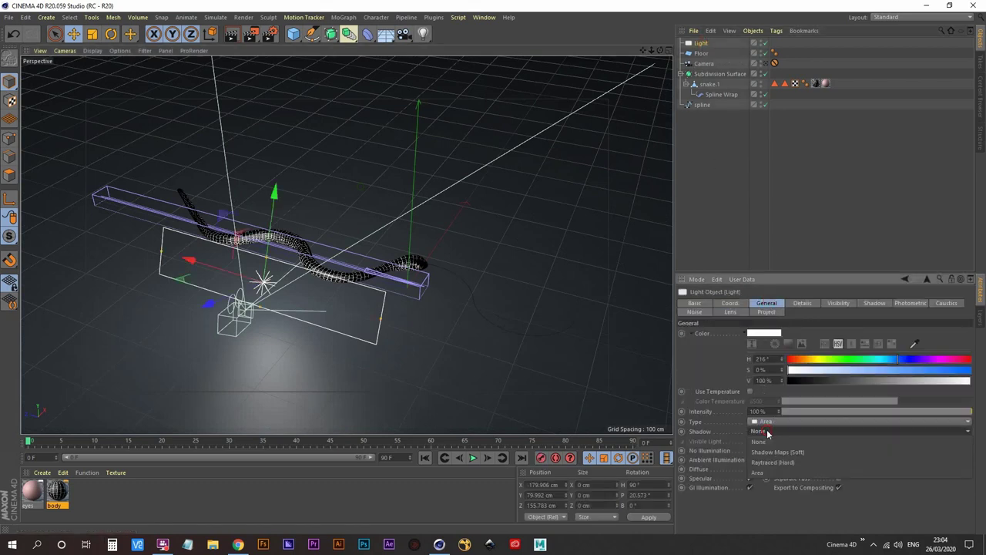
{"action": "left_click", "coordinate": [765, 472]}
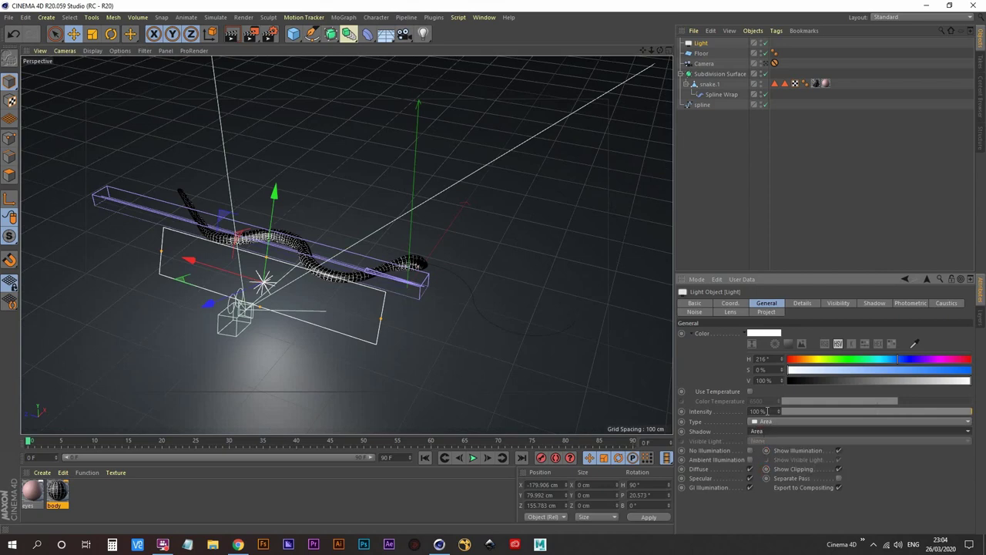
{"action": "left_click", "coordinate": [705, 167]}
{"action": "left_click", "coordinate": [702, 44]}
{"action": "left_click_drag", "start_coordinate": [389, 295], "coordinate": [215, 231], "text": "alt"}
{"action": "right_click_drag", "start_coordinate": [347, 245], "coordinate": [370, 280], "text": "alt"}
{"action": "left_click_drag", "start_coordinate": [370, 279], "coordinate": [278, 321], "text": "alt"}
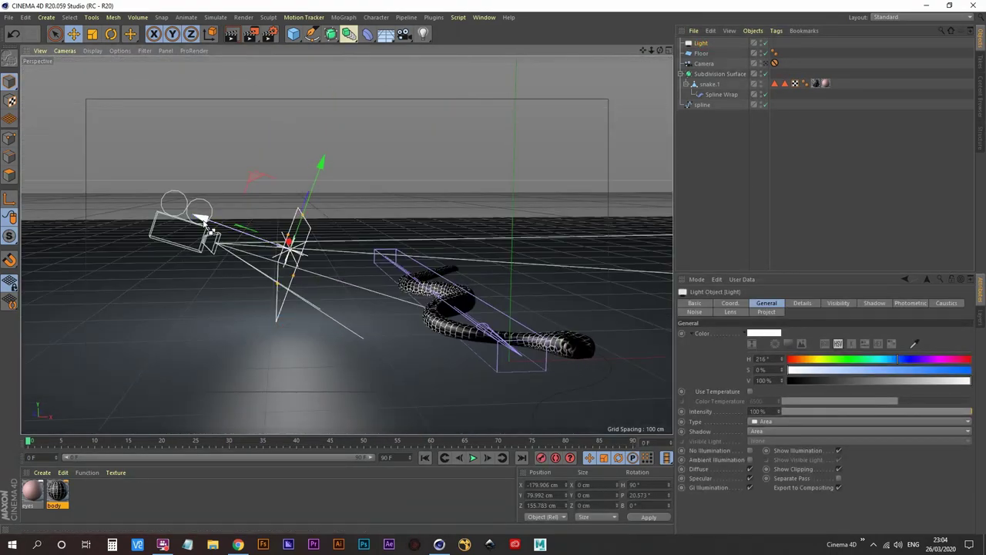
{"action": "left_click_drag", "start_coordinate": [204, 222], "coordinate": [459, 306], "text": "ctrl"}
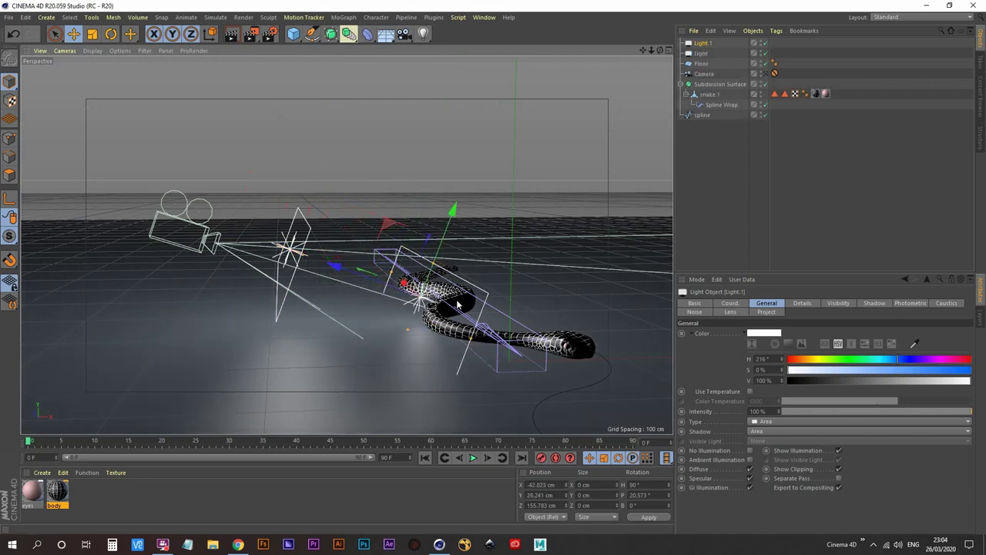
{"action": "left_click_drag", "start_coordinate": [337, 271], "coordinate": [456, 305]}
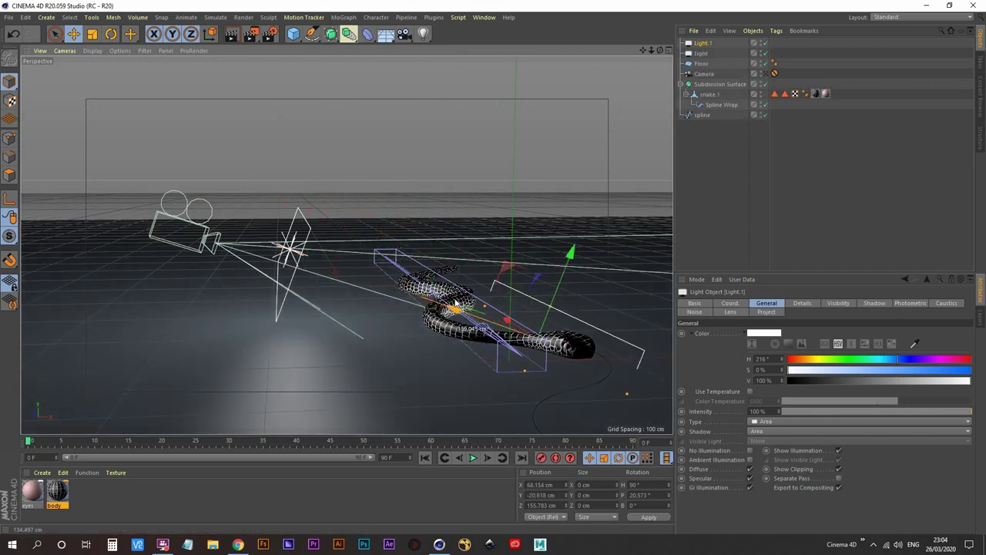
{"action": "key", "text": "ctrl+z"}
{"action": "key", "text": "ctrl+z"}
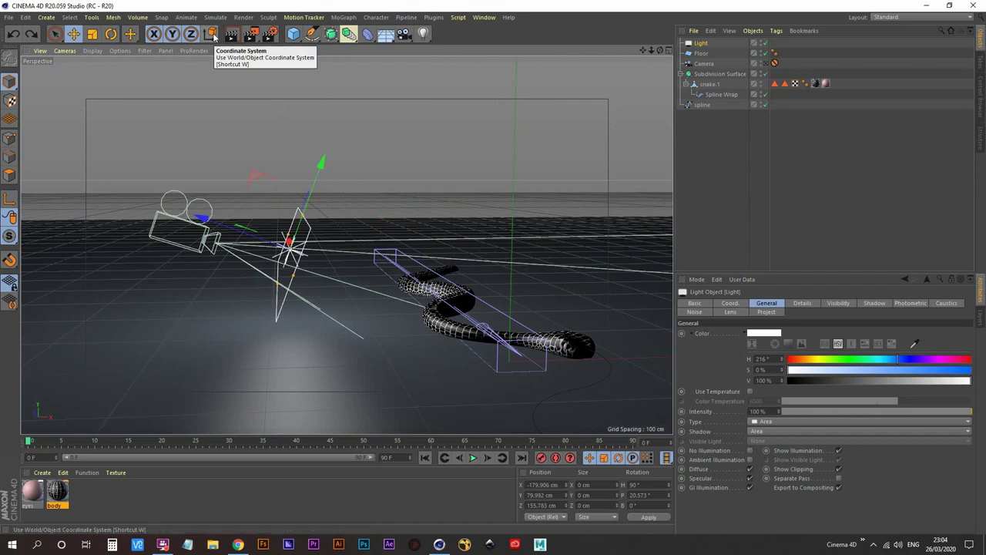
- Switch to the world coordinate system and duplicate the area light along X to the snake's other side, at about X 166 cm
{"action": "left_click", "coordinate": [211, 34]}
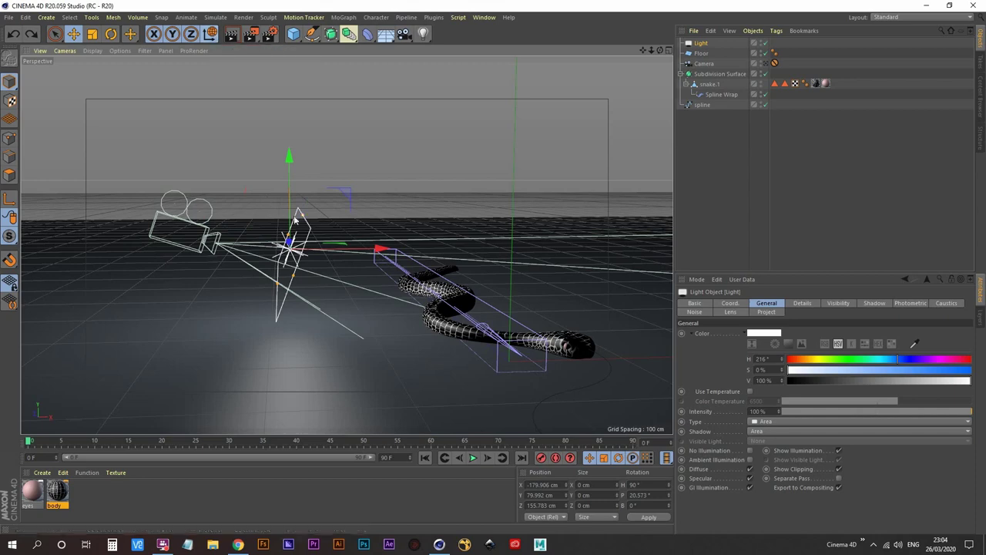
{"action": "left_click_drag", "start_coordinate": [379, 252], "coordinate": [655, 242], "text": "ctrl"}
{"action": "middle_click_drag", "start_coordinate": [576, 256], "coordinate": [401, 272], "text": "alt"}
- Rotate the duplicated area light back towards the snake to a pitch of about 150.6°
{"action": "left_click_drag", "start_coordinate": [331, 274], "coordinate": [266, 389]}
{"action": "key", "text": "r"}
{"action": "left_click_drag", "start_coordinate": [156, 312], "coordinate": [305, 262], "text": "alt"}
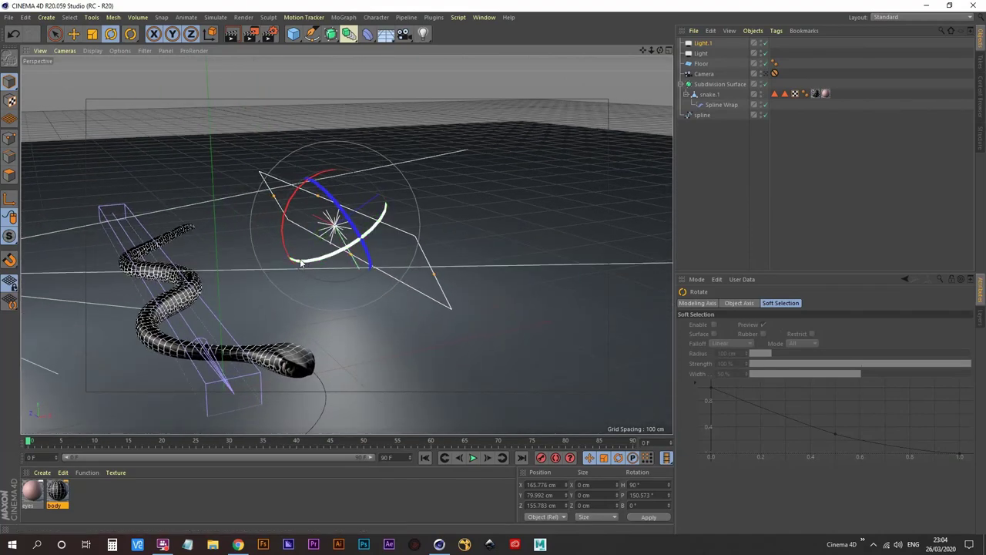
- Move the duplicated area light farther from the snake along X to about 211 cm
{"action": "key", "text": "e"}
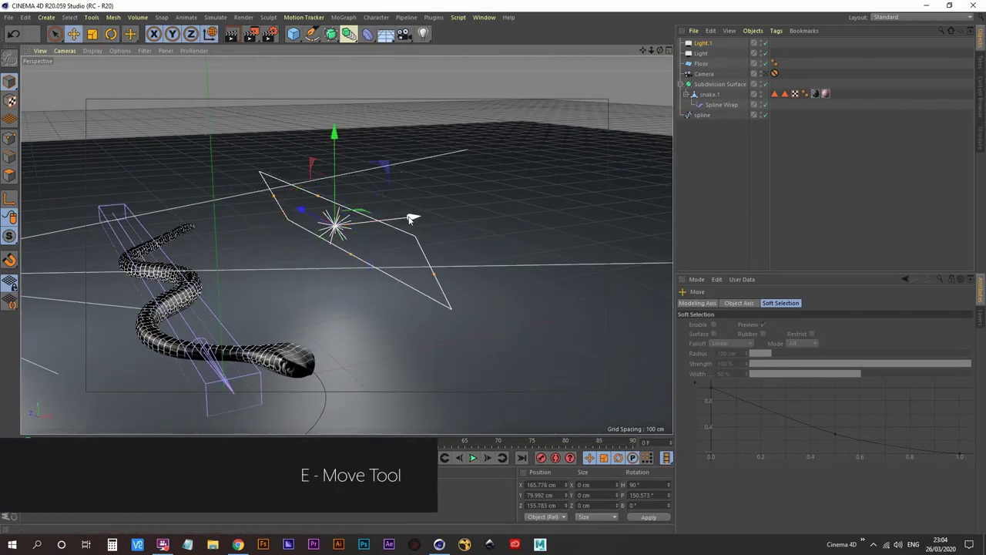
{"action": "left_click_drag", "start_coordinate": [410, 216], "coordinate": [449, 209]}
{"action": "left_click_drag", "start_coordinate": [375, 131], "coordinate": [308, 262]}
{"action": "key", "text": "ctrl+z"}
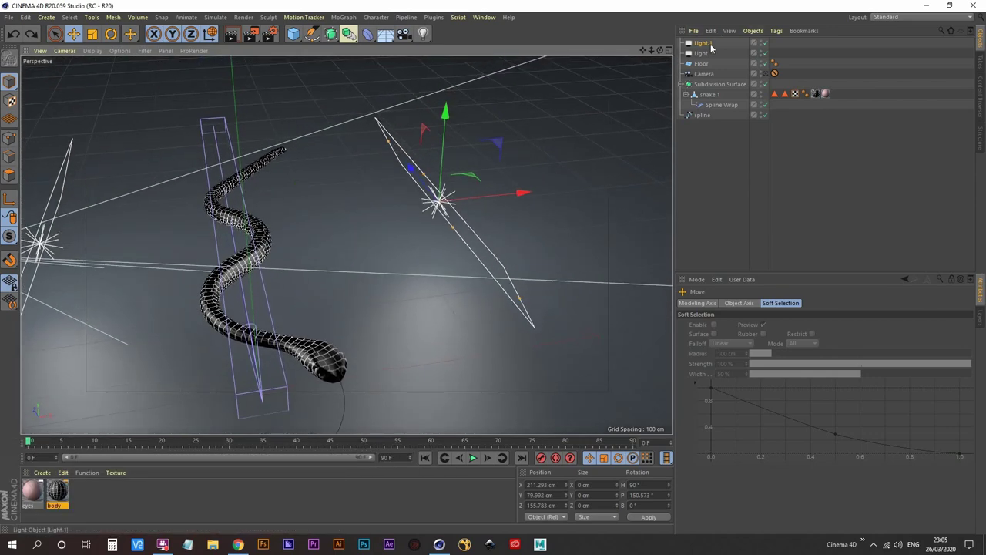
- Set the duplicated light's shadow type to None and deselect it
{"action": "left_click", "coordinate": [705, 44]}
{"action": "left_click", "coordinate": [876, 302]}
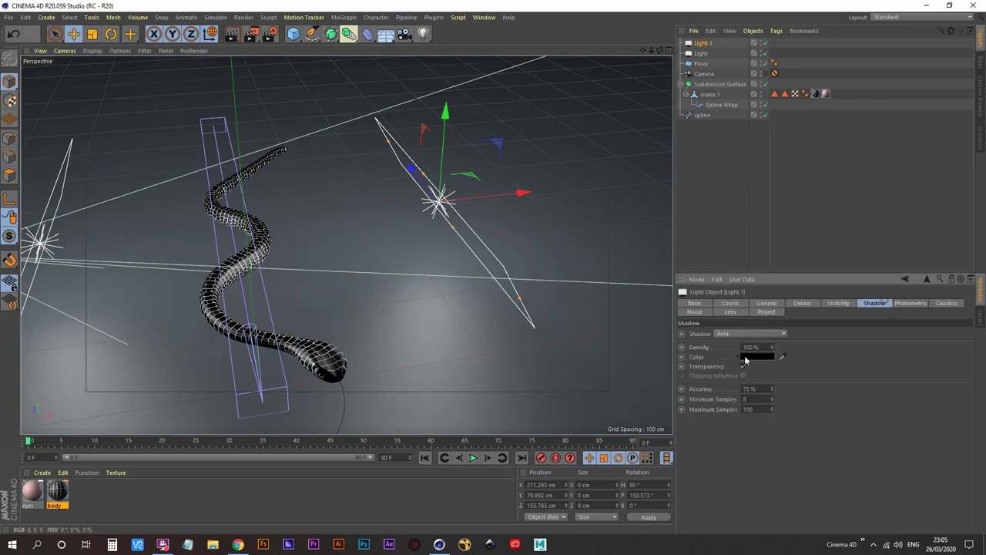
{"action": "left_click", "coordinate": [738, 335]}
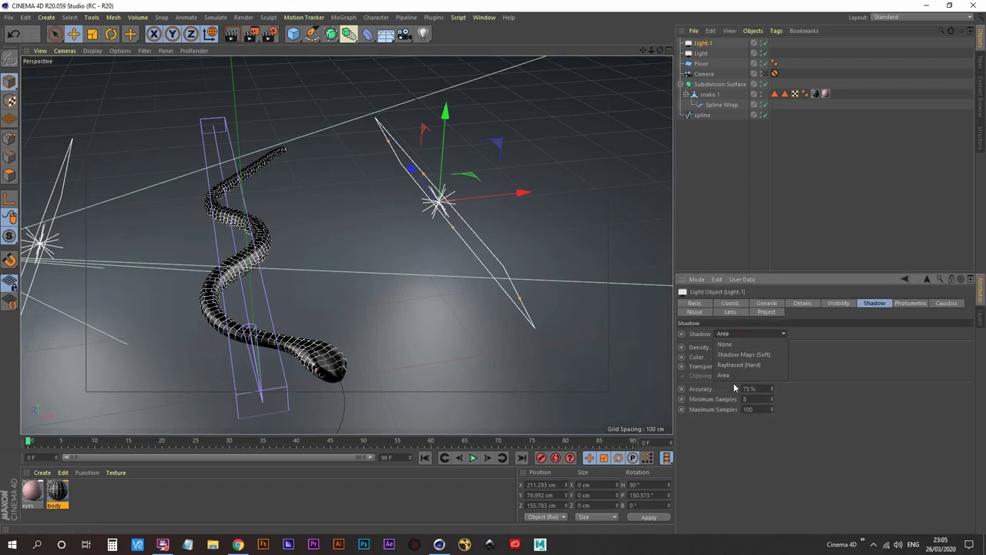
{"action": "left_click", "coordinate": [740, 343]}
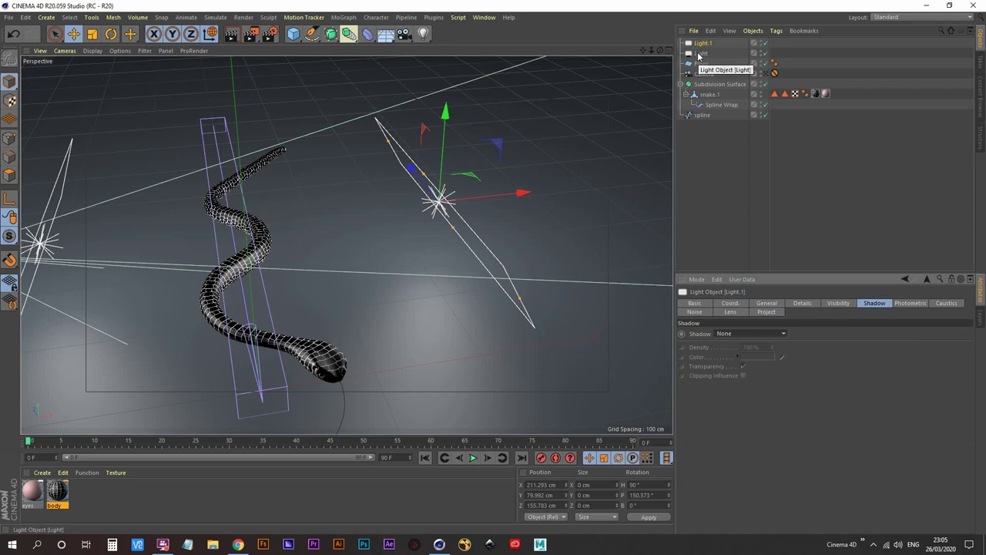
{"action": "left_click", "coordinate": [742, 210]}
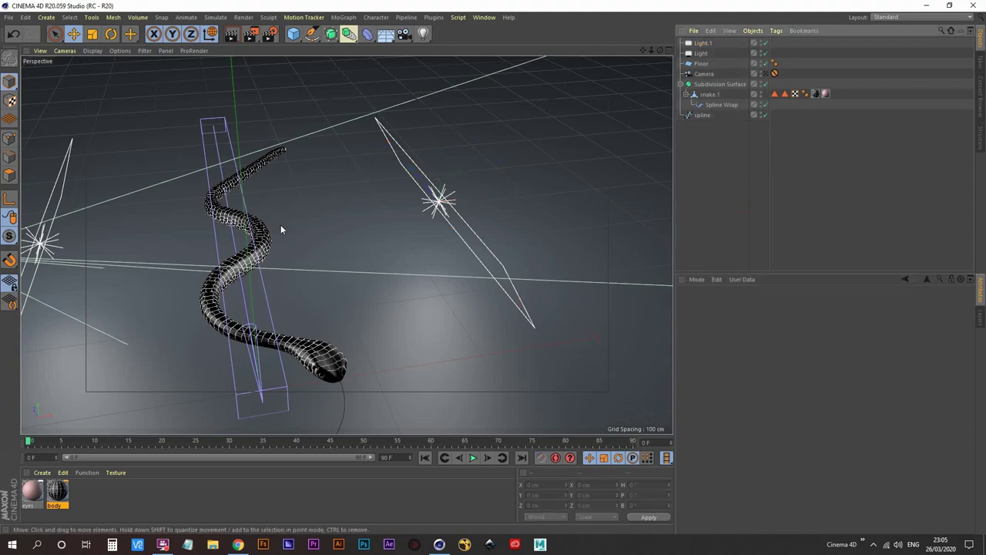
- Duplicate the shadowless area light straight upward to about Y 290 cm
{"action": "left_click_drag", "start_coordinate": [281, 225], "coordinate": [289, 255], "text": "alt"}
{"action": "right_click_drag", "start_coordinate": [289, 254], "coordinate": [235, 255], "text": "alt"}
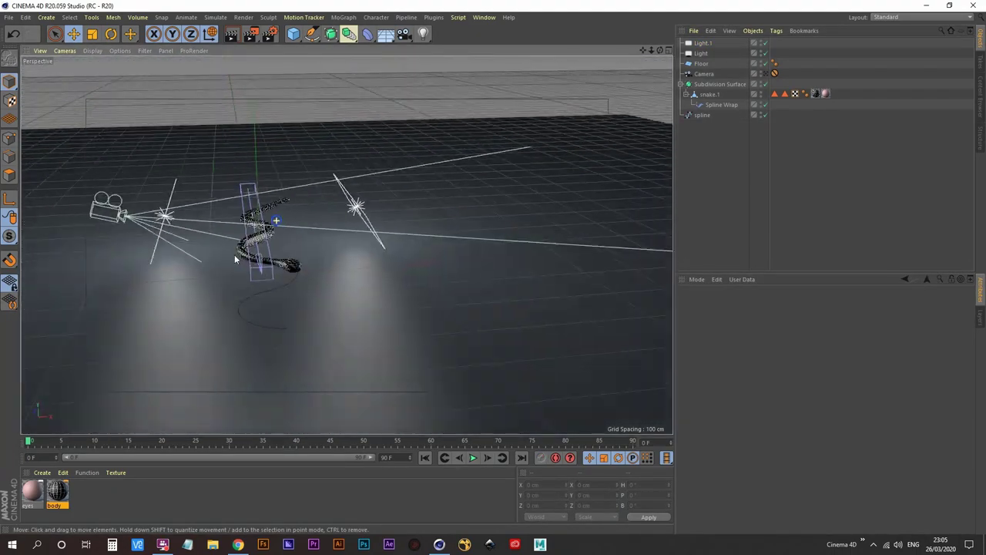
{"action": "middle_click_drag", "start_coordinate": [235, 255], "coordinate": [251, 271], "text": "alt"}
{"action": "left_click", "coordinate": [703, 43]}
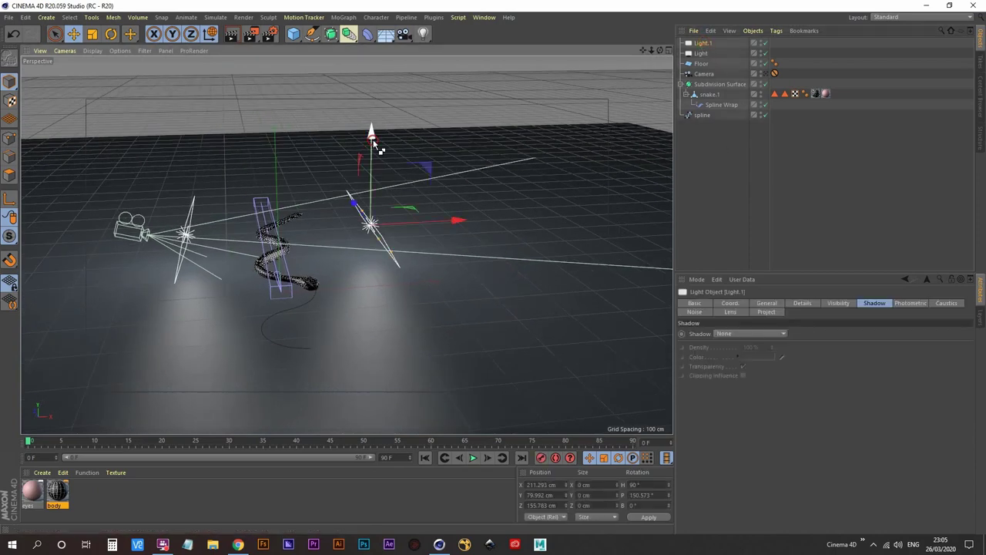
{"action": "left_click_drag", "start_coordinate": [377, 148], "coordinate": [377, 48], "text": "ctrl"}
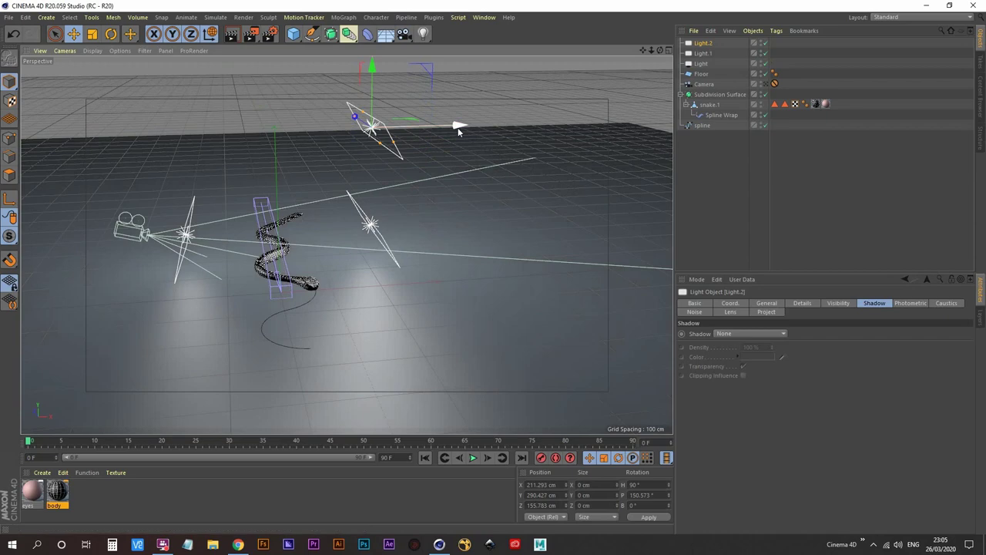
- Move the raised area light along X until it is above the snake, at about X 3 cm
{"action": "left_click_drag", "start_coordinate": [455, 126], "coordinate": [306, 212], "text": "alt"}
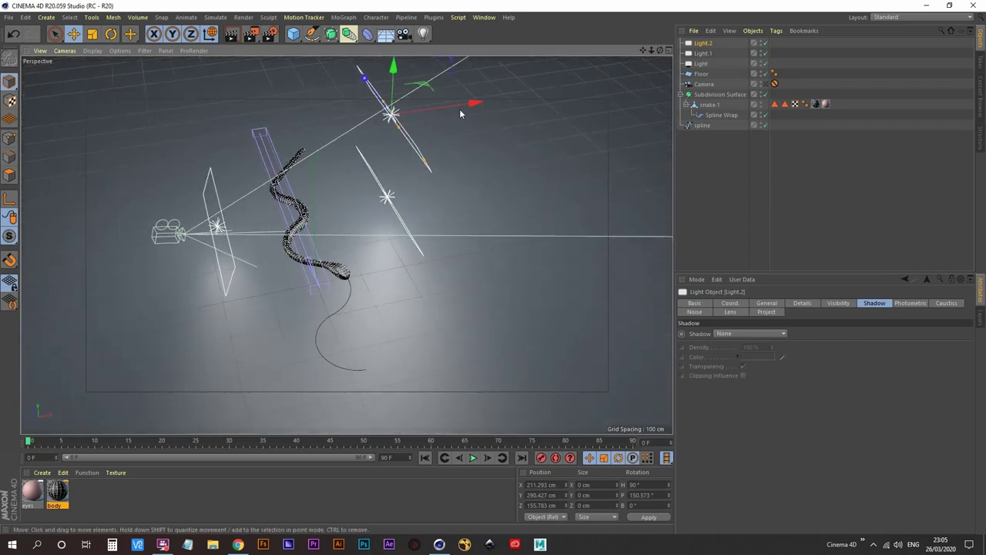
{"action": "left_click_drag", "start_coordinate": [460, 109], "coordinate": [362, 149]}
{"action": "mouse_move", "coordinate": [248, 194]}
{"action": "left_mouse_down", "text": "alt"}
{"action": "mouse_move", "coordinate": [230, 208]}
{"action": "mouse_move", "coordinate": [236, 167]}
{"action": "mouse_move", "coordinate": [347, 246]}
{"action": "left_mouse_up", "text": "alt"}
{"action": "left_click_drag", "start_coordinate": [357, 213], "coordinate": [272, 268]}
- Rotate the overhead area light to face down at a pitch of about 94.6° and check its rotation coordinates
{"action": "key", "text": "r"}
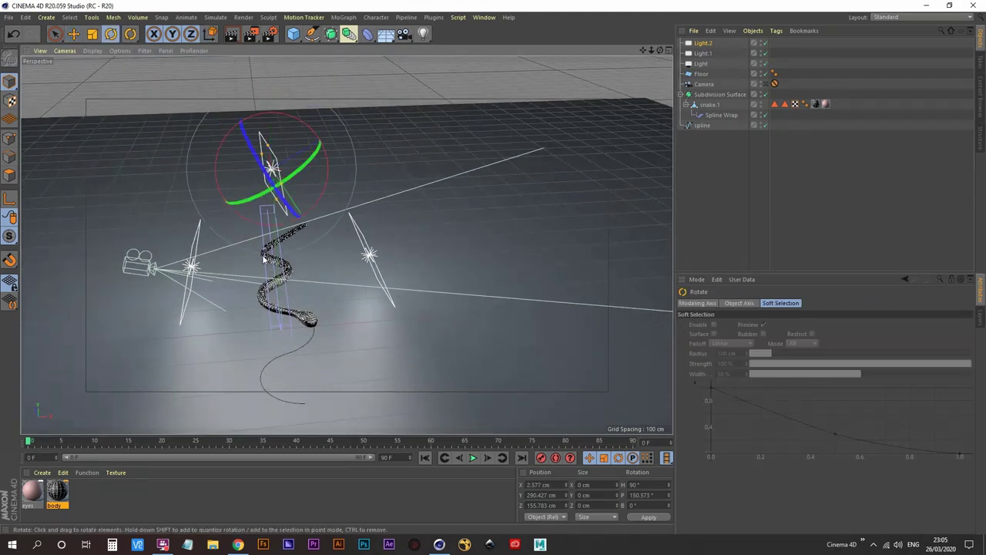
{"action": "left_click_drag", "start_coordinate": [312, 128], "coordinate": [259, 133]}
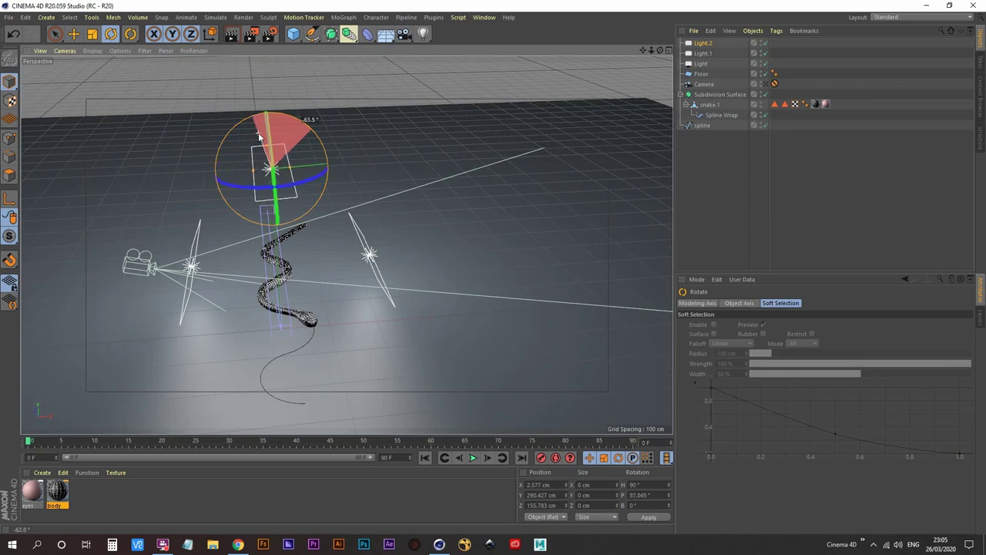
{"action": "left_click_drag", "start_coordinate": [258, 133], "coordinate": [264, 134]}
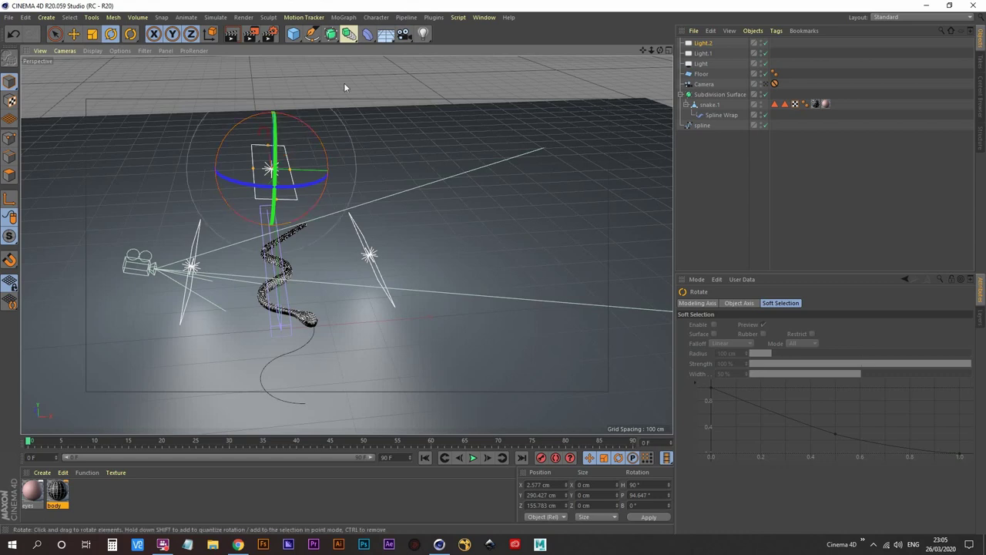
{"action": "left_click", "coordinate": [701, 43]}
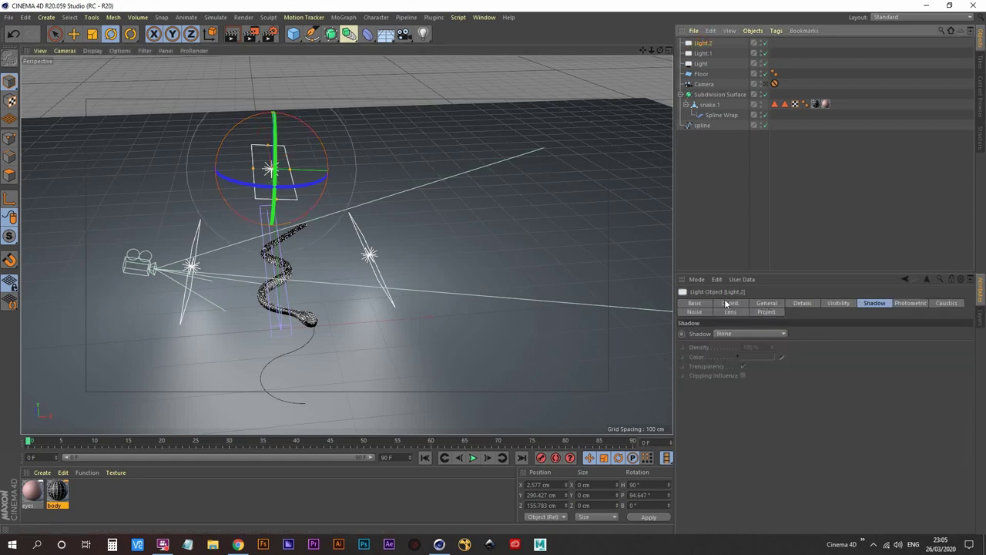
{"action": "left_click", "coordinate": [728, 304]}
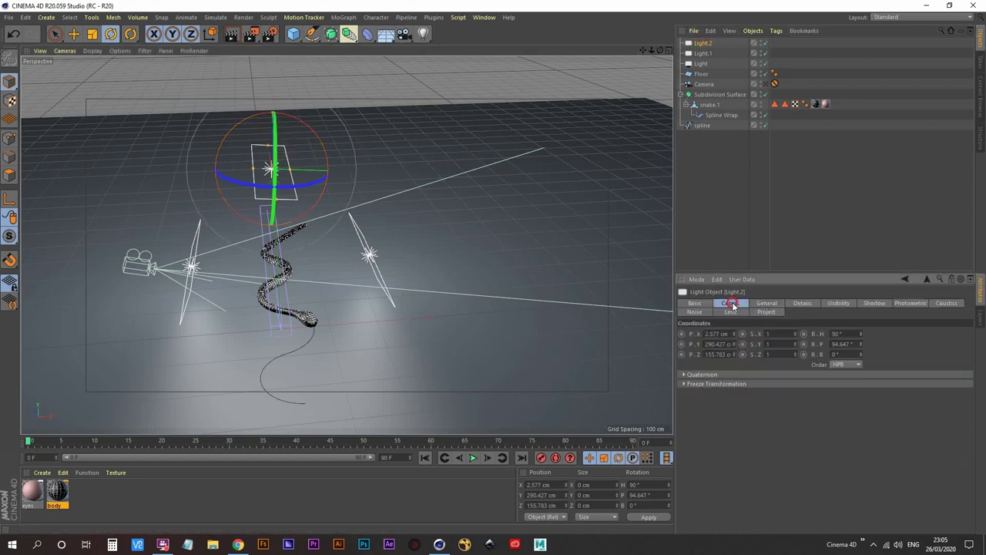
{"action": "left_click", "coordinate": [711, 137]}
- Look through the scene camera, render the lit snake to the Picture Viewer at full window size, and close the viewer
{"action": "left_click_drag", "start_coordinate": [311, 290], "coordinate": [291, 219], "text": "alt"}
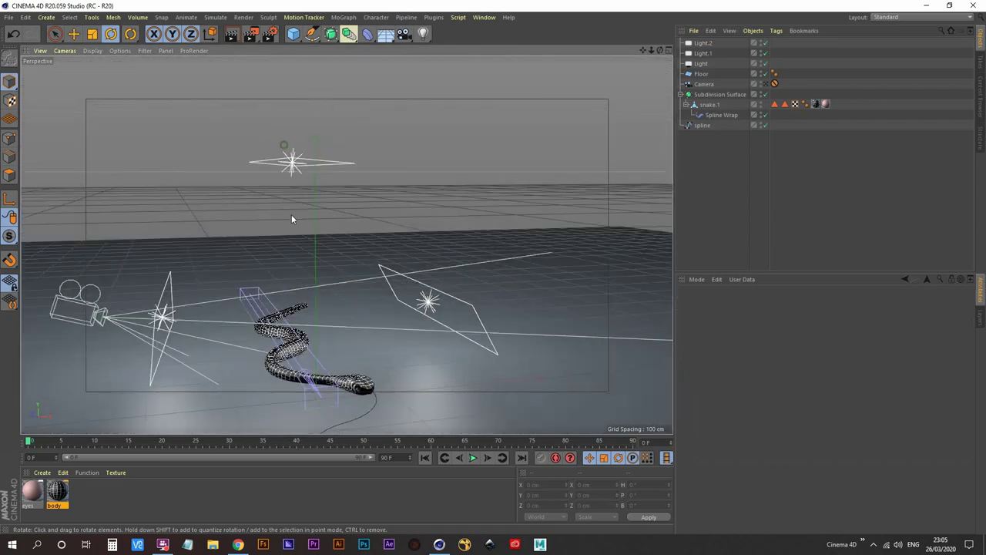
{"action": "left_click_drag", "start_coordinate": [296, 181], "coordinate": [282, 279], "text": "alt"}
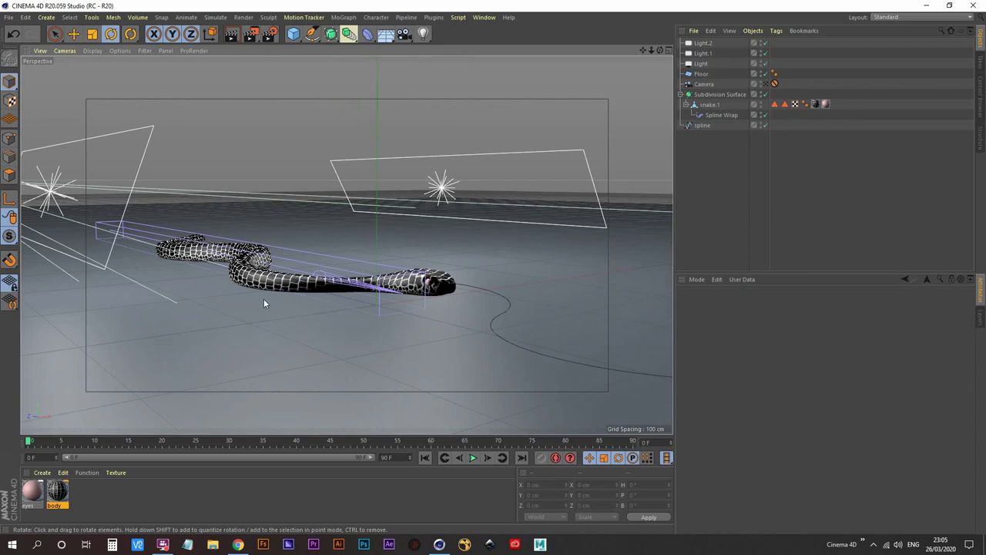
{"action": "left_click_drag", "start_coordinate": [509, 306], "coordinate": [312, 278], "text": "alt"}
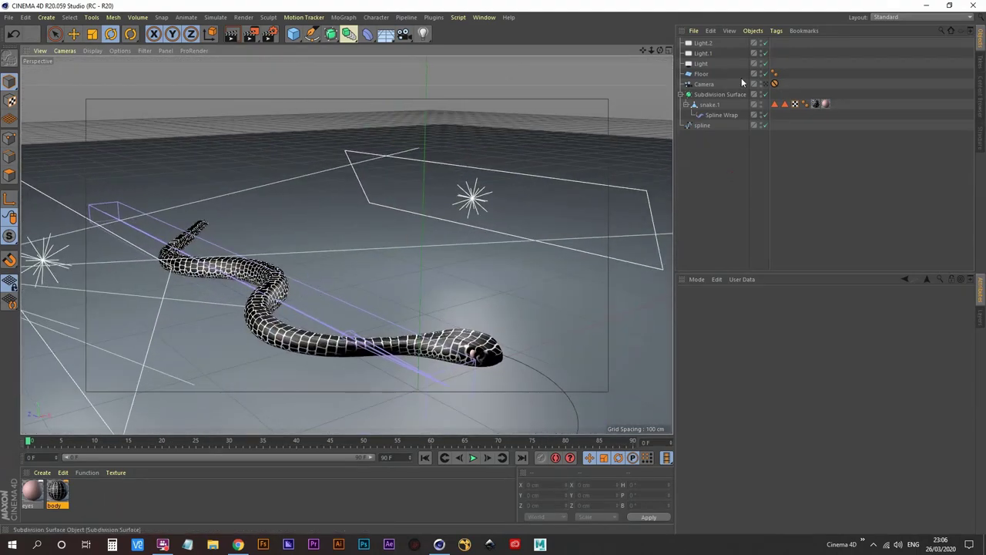
{"action": "left_click", "coordinate": [701, 84]}
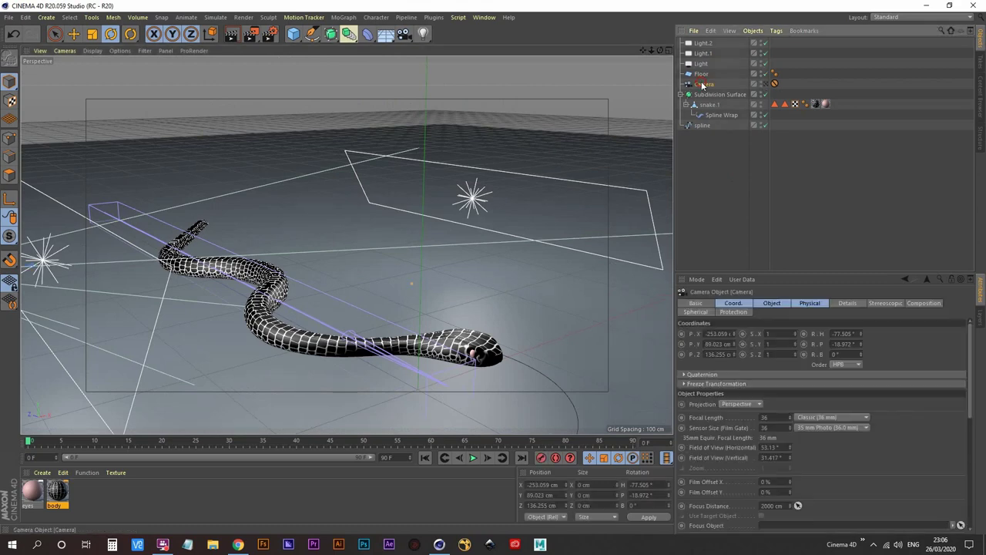
{"action": "left_click", "coordinate": [764, 82]}
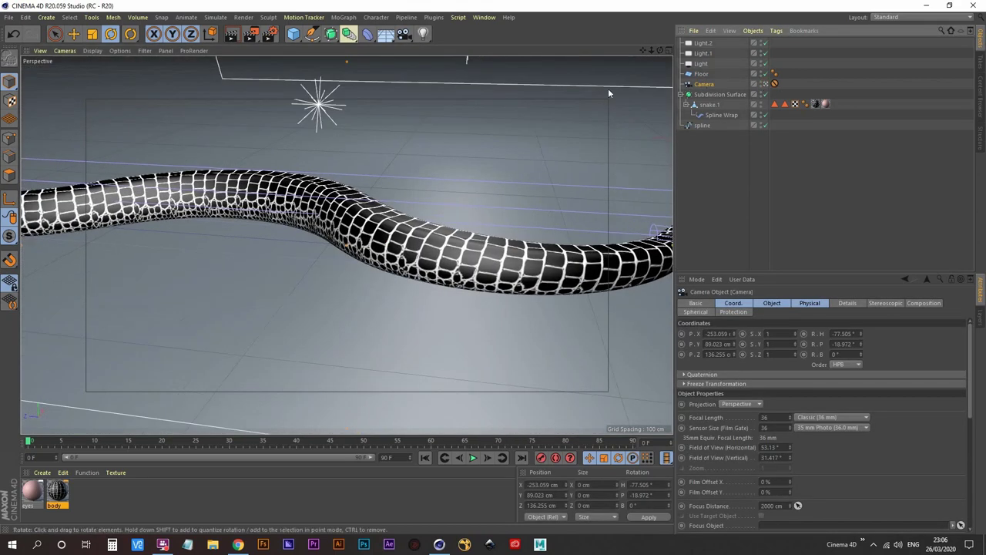
{"action": "left_click", "coordinate": [249, 33]}
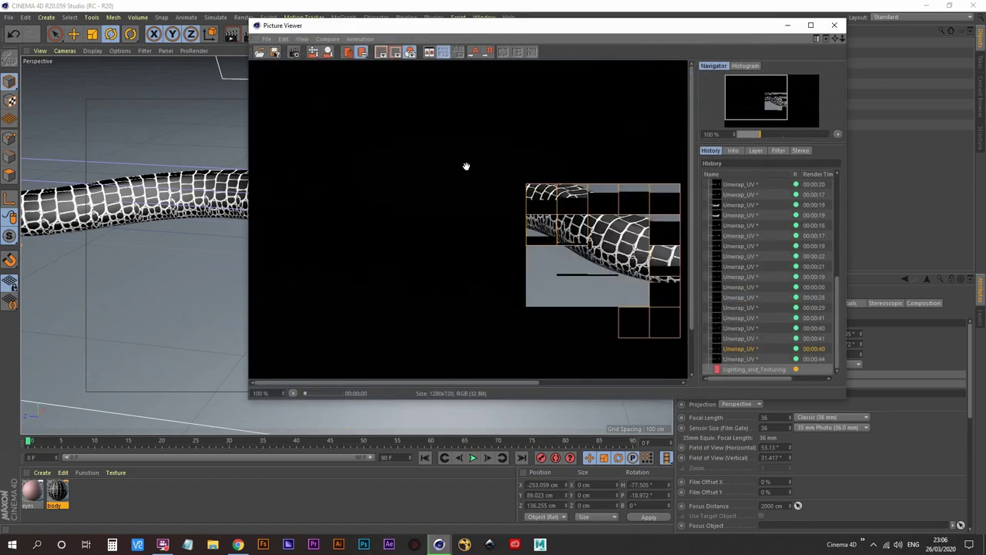
{"action": "double_click", "coordinate": [559, 28]}
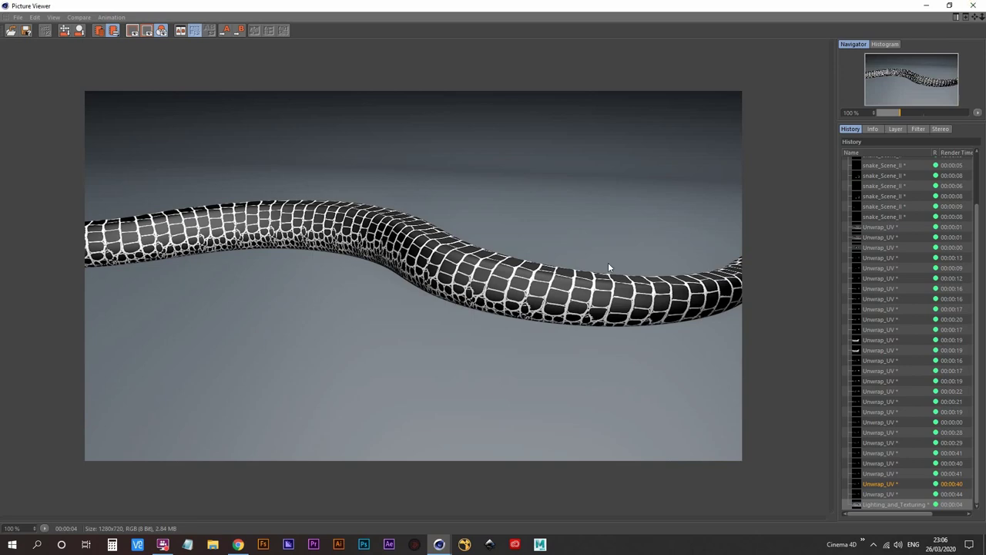
{"action": "left_click", "coordinate": [981, 7]}
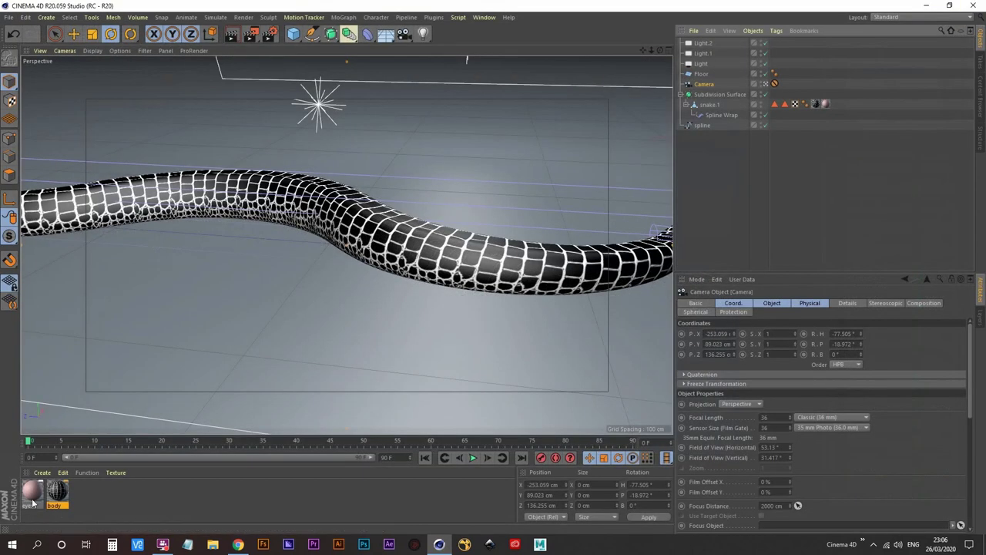
- Open the body material for editing and clear the image texture from its Color channel
{"action": "double_click", "coordinate": [57, 493]}
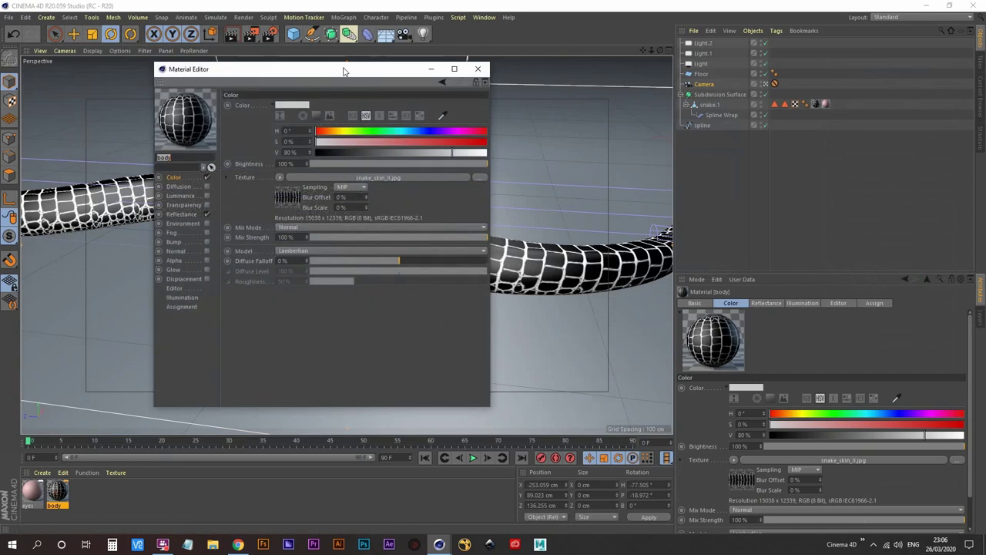
{"action": "left_click_drag", "start_coordinate": [339, 67], "coordinate": [746, 98]}
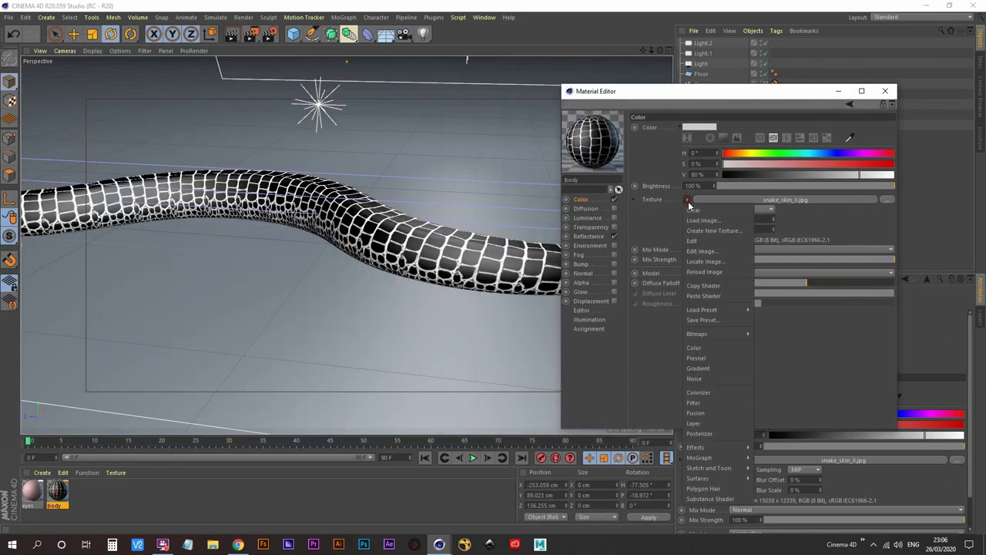
{"action": "left_click", "coordinate": [688, 201]}
{"action": "left_click", "coordinate": [709, 215]}
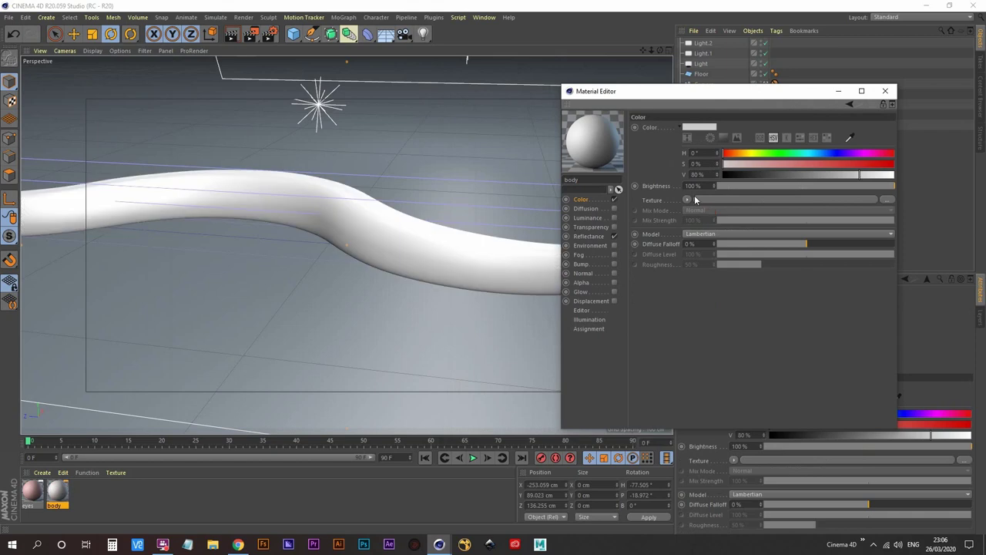
- Enable the body material's Displacement channel and load the snake_skin image from the tex folder as its texture
{"action": "left_click", "coordinate": [593, 301]}
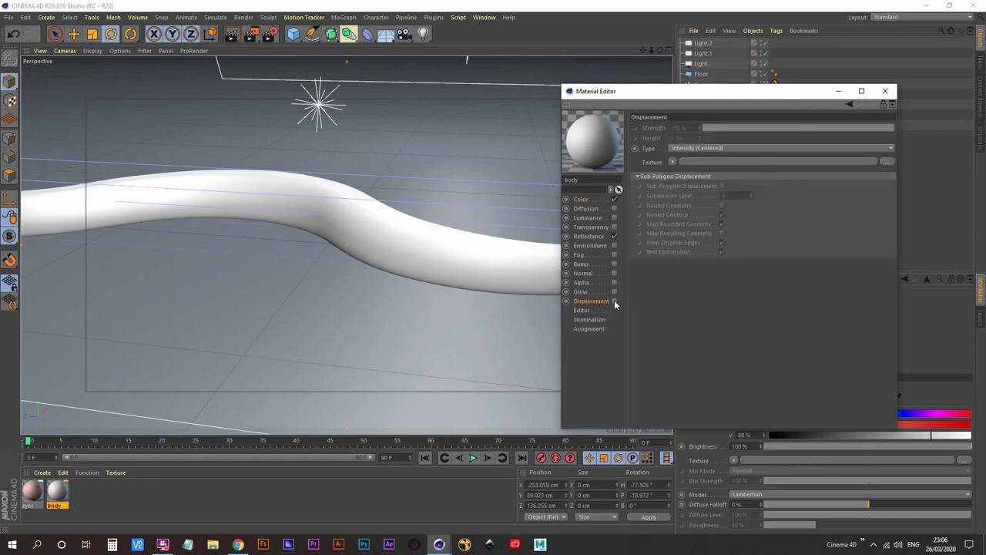
{"action": "left_click", "coordinate": [614, 301]}
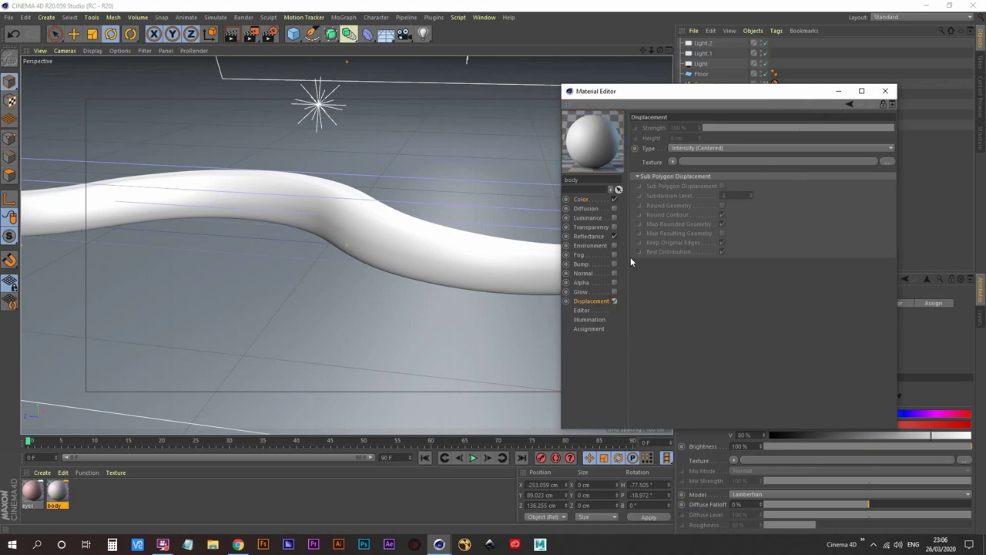
{"action": "left_click", "coordinate": [674, 162]}
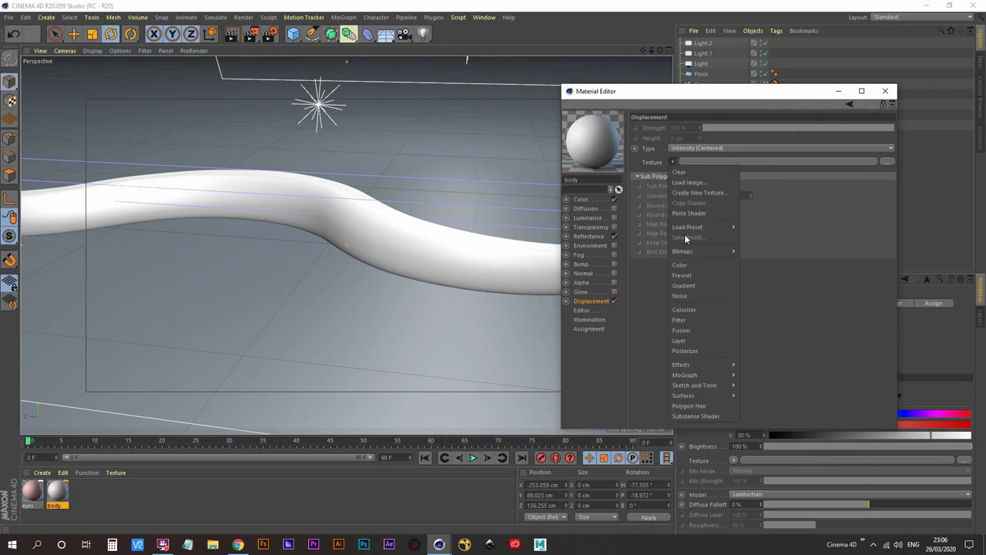
{"action": "left_click", "coordinate": [703, 187]}
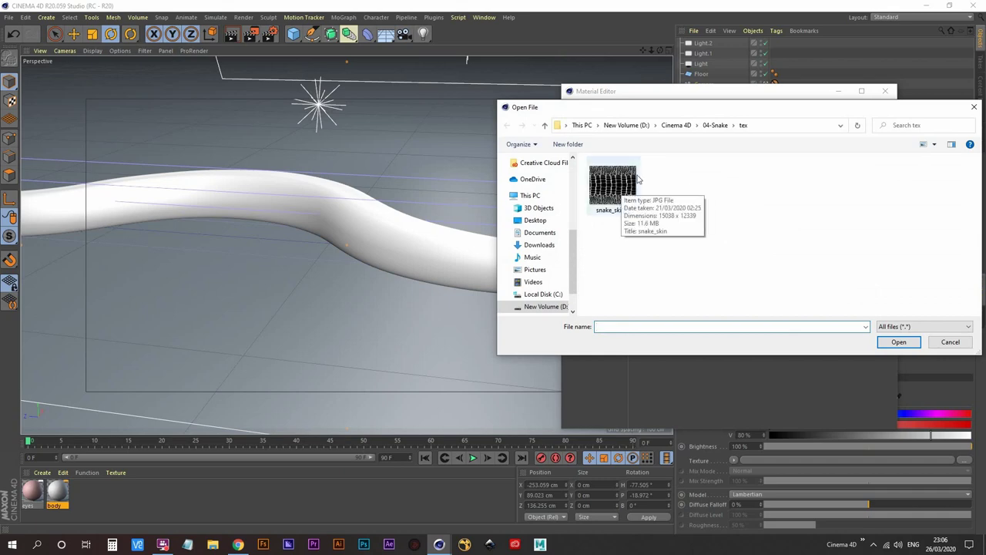
{"action": "double_click", "coordinate": [633, 182]}
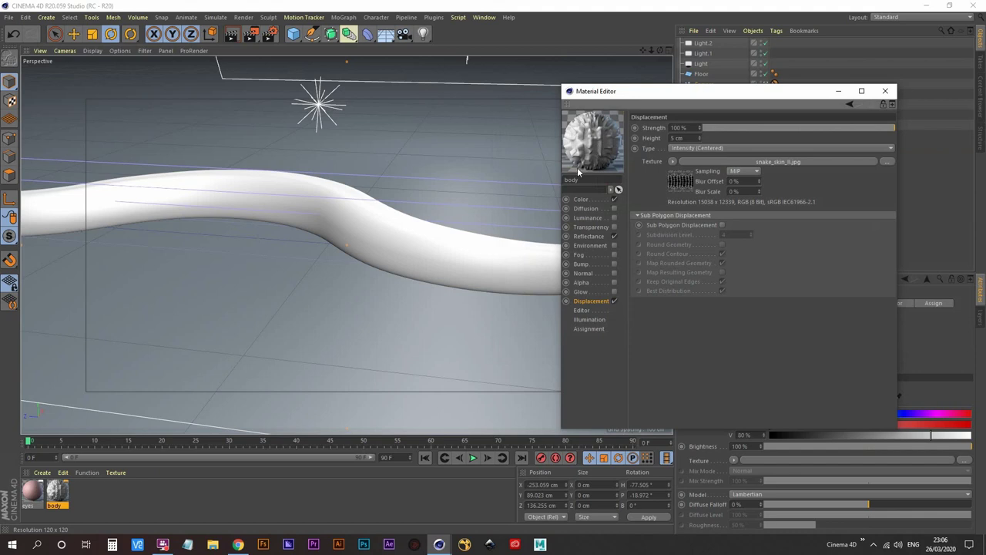
- Invert the displacement image by setting its Black Point to 1 and White Point to 0, and render the view
{"action": "left_click", "coordinate": [679, 185]}
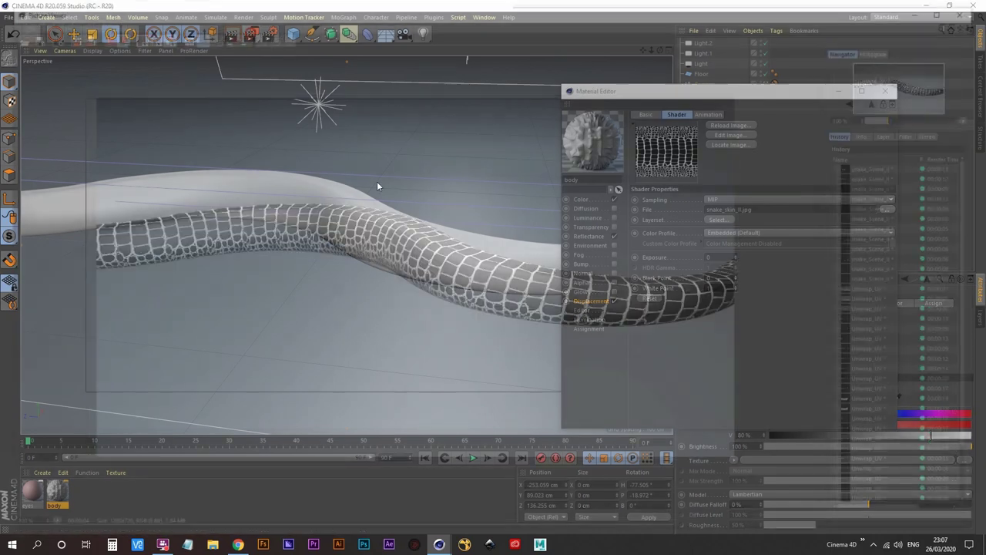
{"action": "left_click", "coordinate": [250, 34]}
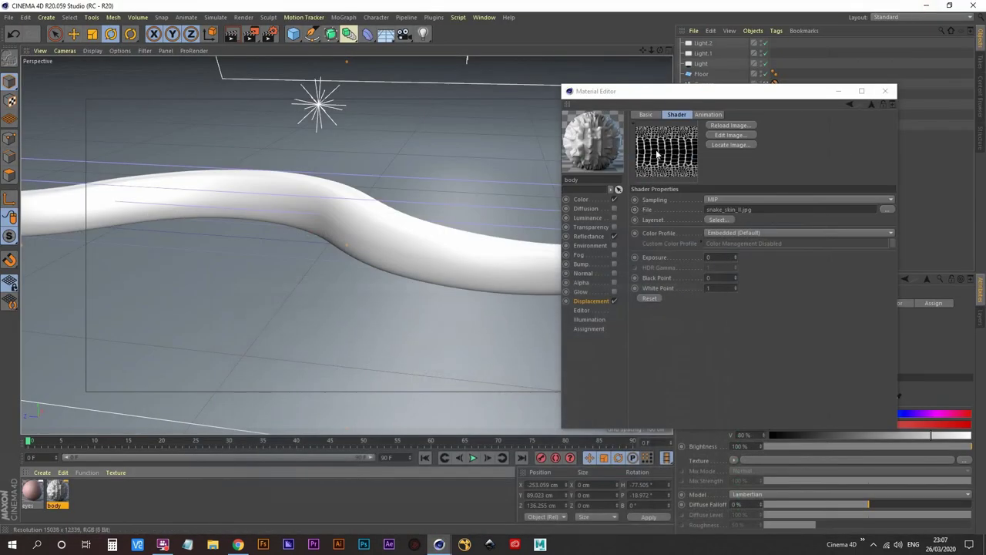
{"action": "left_click", "coordinate": [725, 277]}
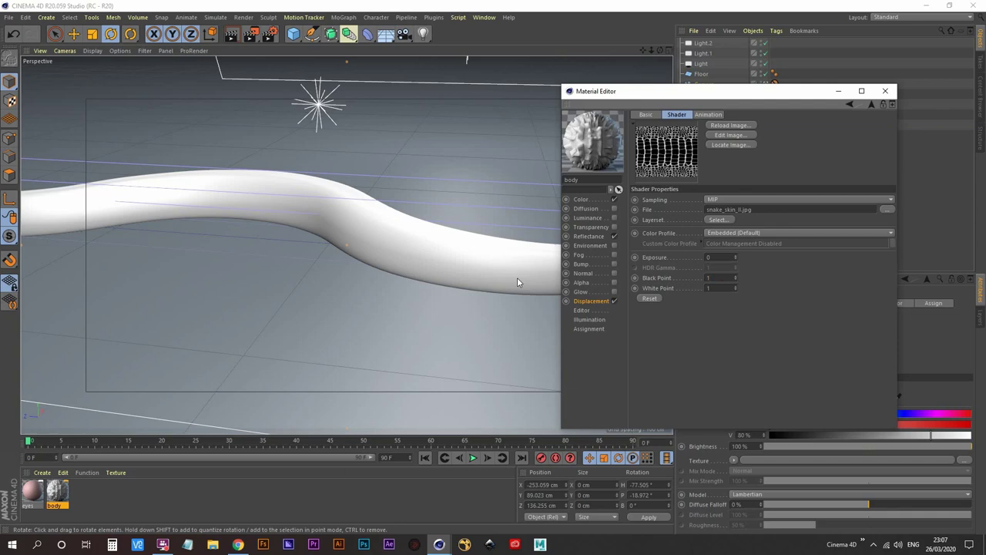
{"action": "key", "text": "Tab"}
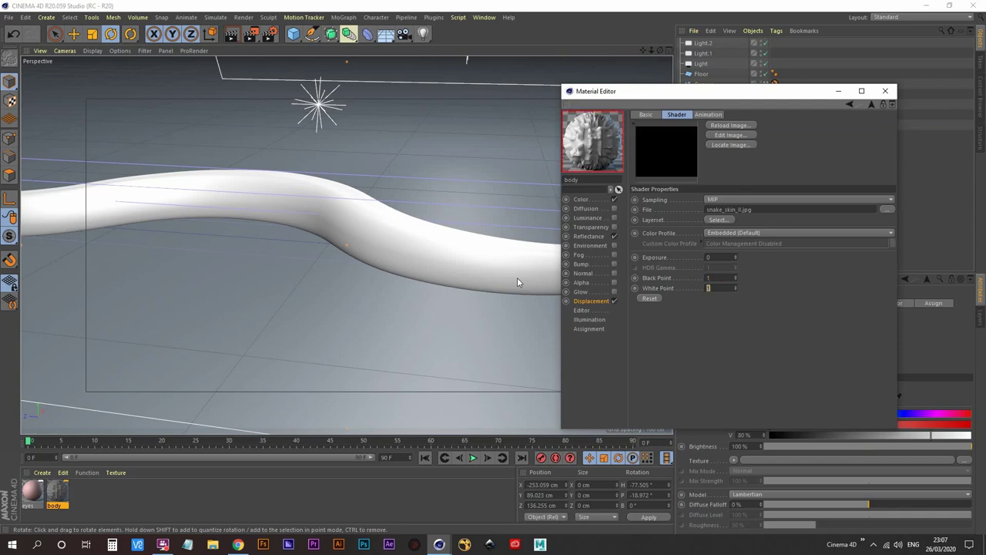
{"action": "type", "text": "0"}
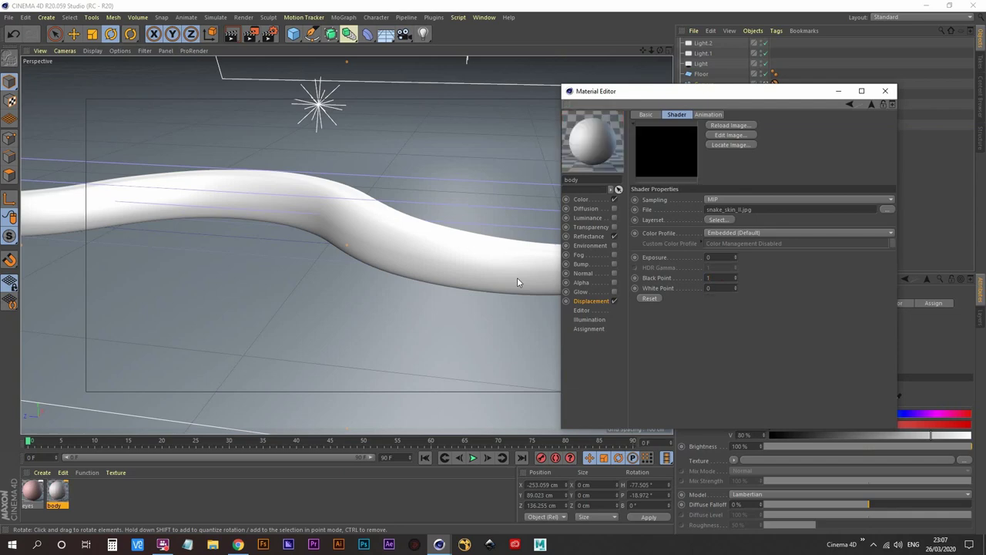
{"action": "key", "text": "Return"}
{"action": "left_click", "coordinate": [233, 39]}
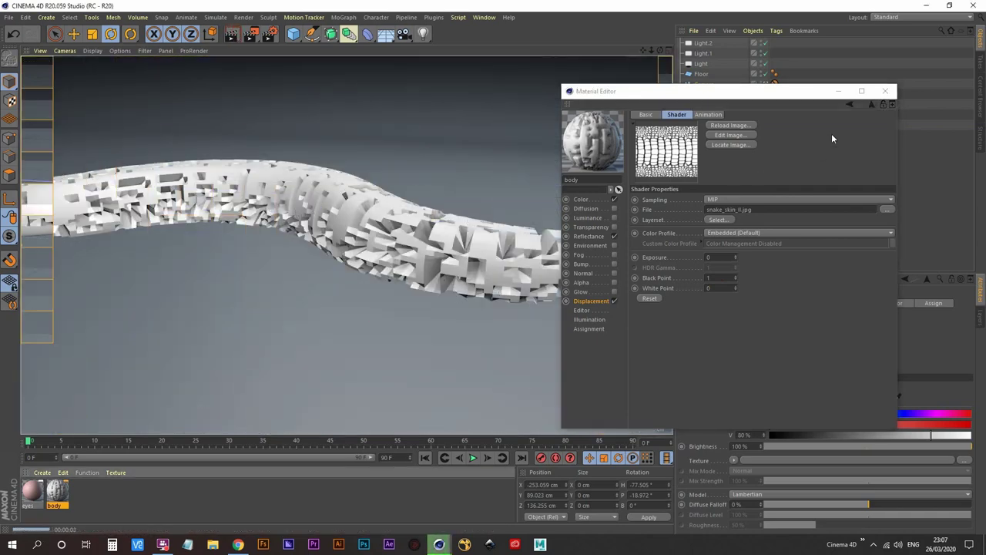
- Turn on Sub Polygon Displacement with Round Geometry and set the displacement texture's Blur Offset to 3%
{"action": "left_click", "coordinate": [870, 106]}
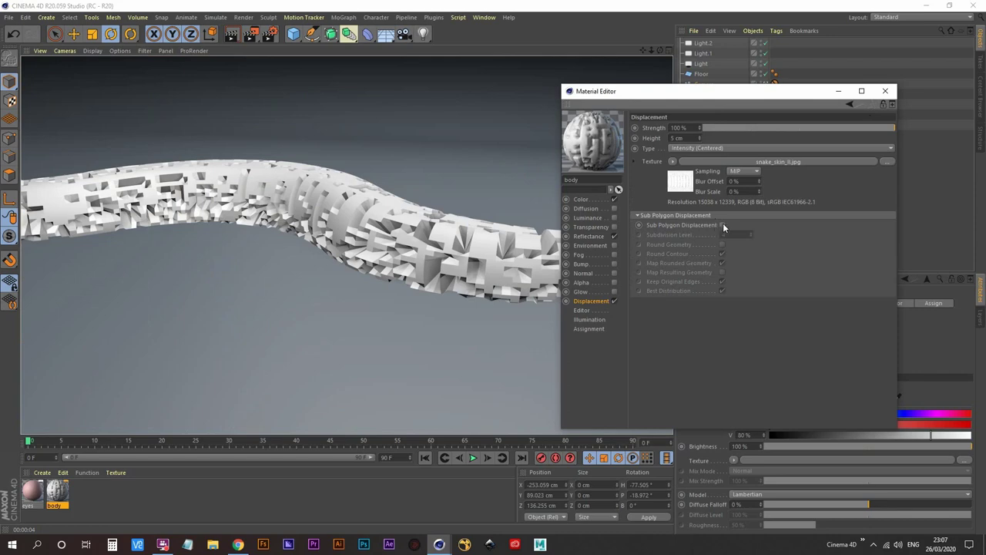
{"action": "left_click", "coordinate": [722, 225]}
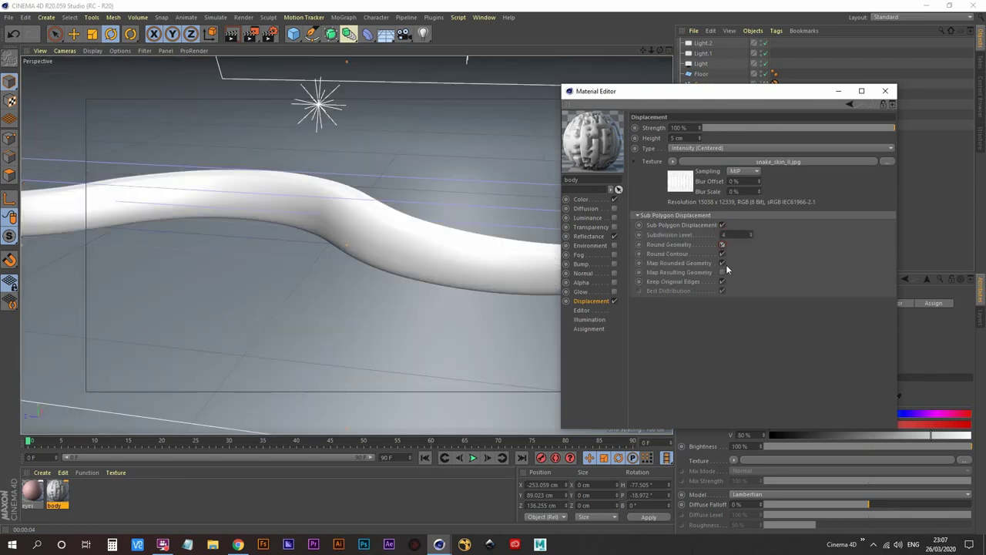
{"action": "left_click", "coordinate": [748, 182]}
{"action": "type", "text": "5"}
{"action": "key", "text": "Tab"}
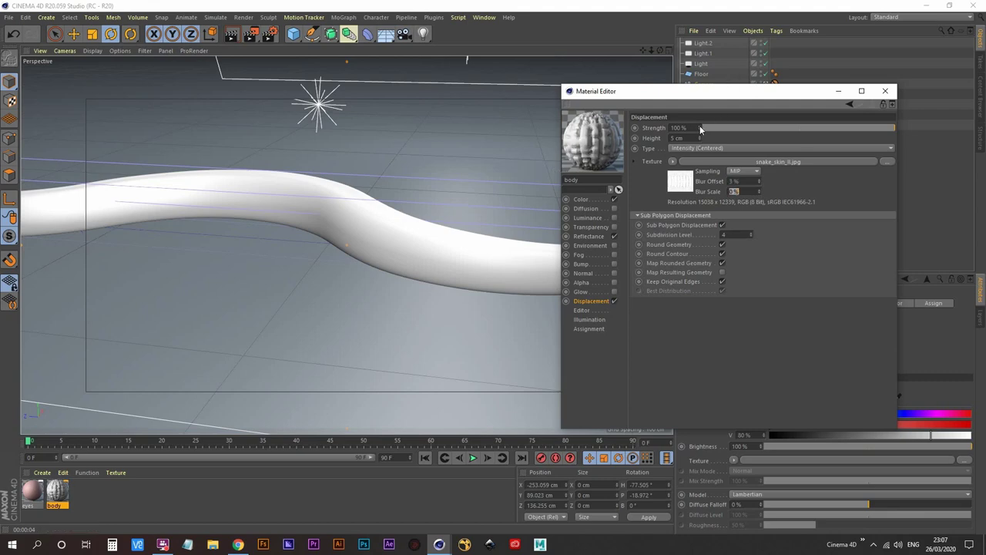
- Set the displacement Strength to 50% and Height to 3 cm, and render the view
{"action": "left_click_drag", "start_coordinate": [696, 128], "coordinate": [538, 133]}
{"action": "type", "text": "50"}
{"action": "key", "text": "Return"}
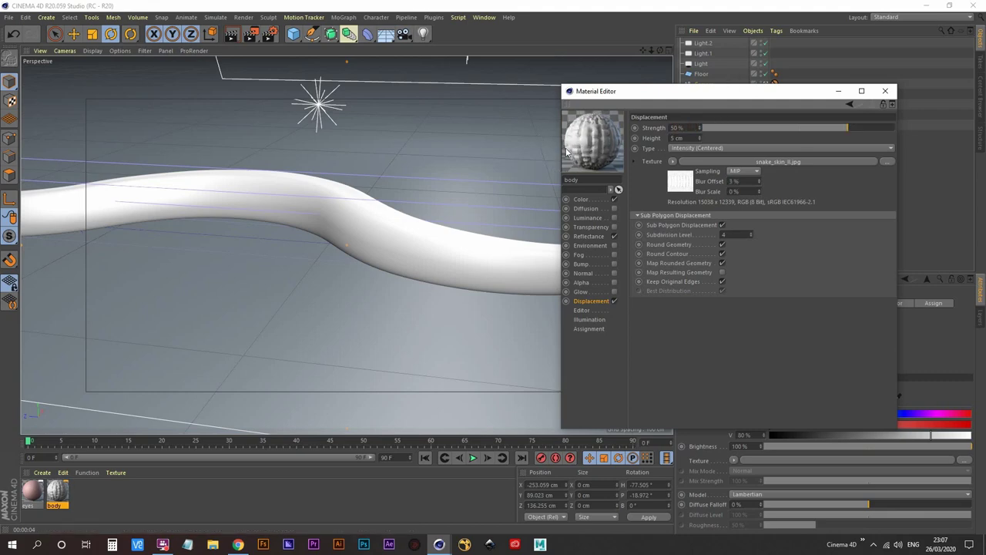
{"action": "key", "text": "Tab"}
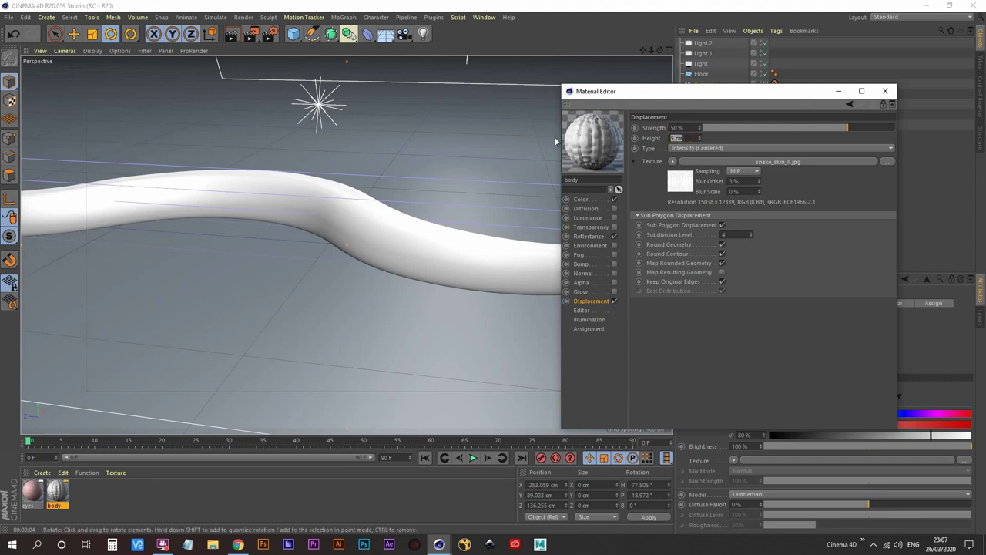
{"action": "type", "text": "3"}
{"action": "key", "text": "Return"}
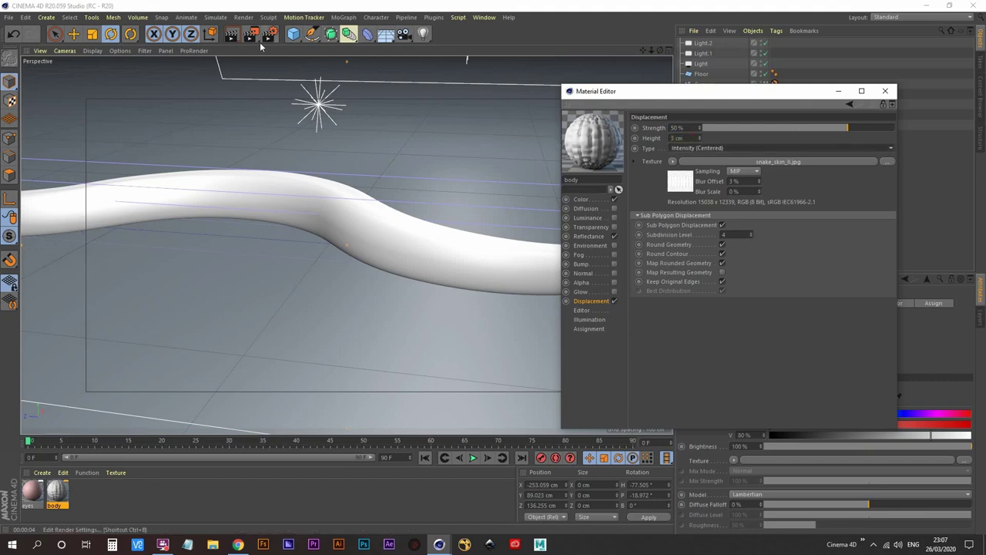
{"action": "left_click", "coordinate": [232, 34]}
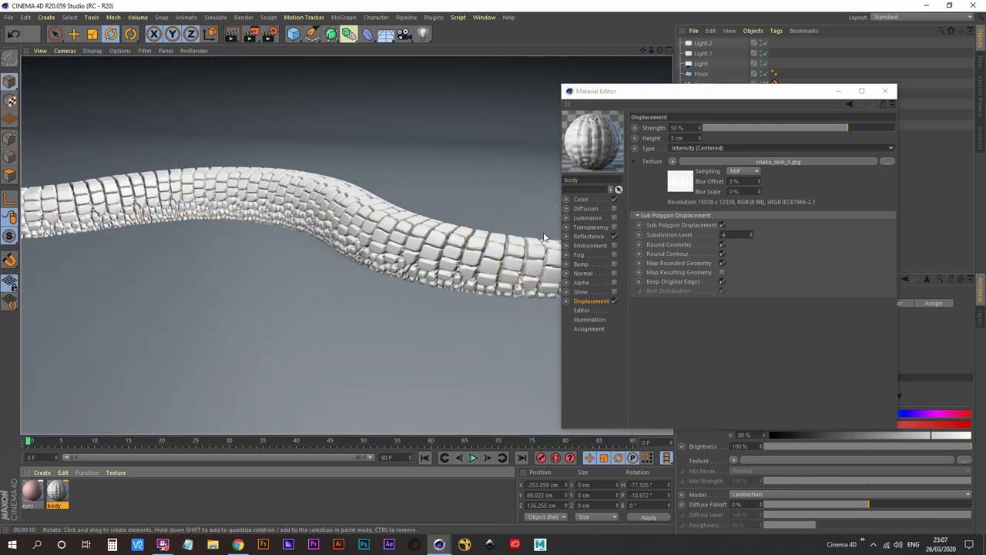
- Reduce the displacement Height to 2 cm and render the view again
{"action": "left_click_drag", "start_coordinate": [692, 138], "coordinate": [552, 143]}
{"action": "type", "text": "2"}
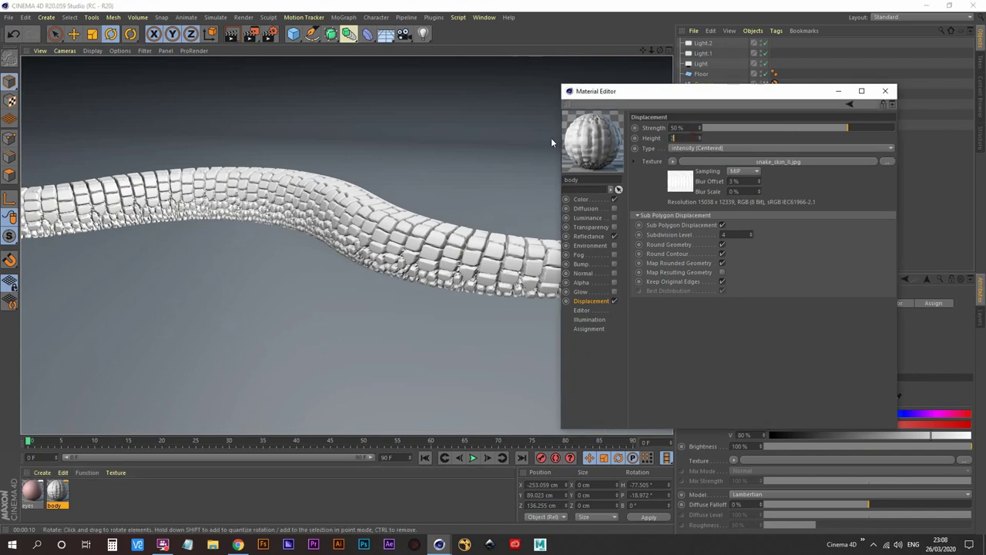
{"action": "key", "text": "Return"}
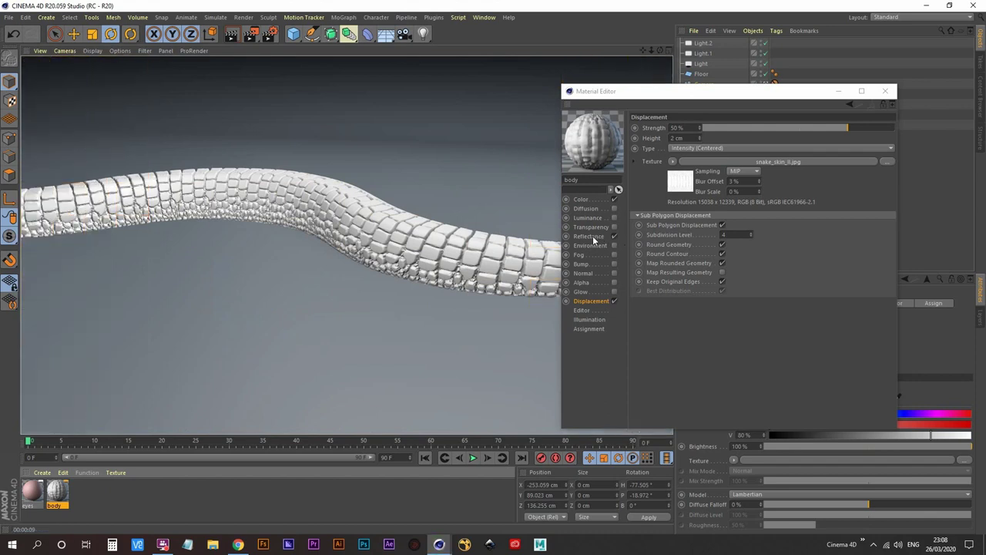
- Add a Beckmann layer to the body material's Reflectance channel and switch off the Default Specular layer
{"action": "left_click", "coordinate": [591, 236]}
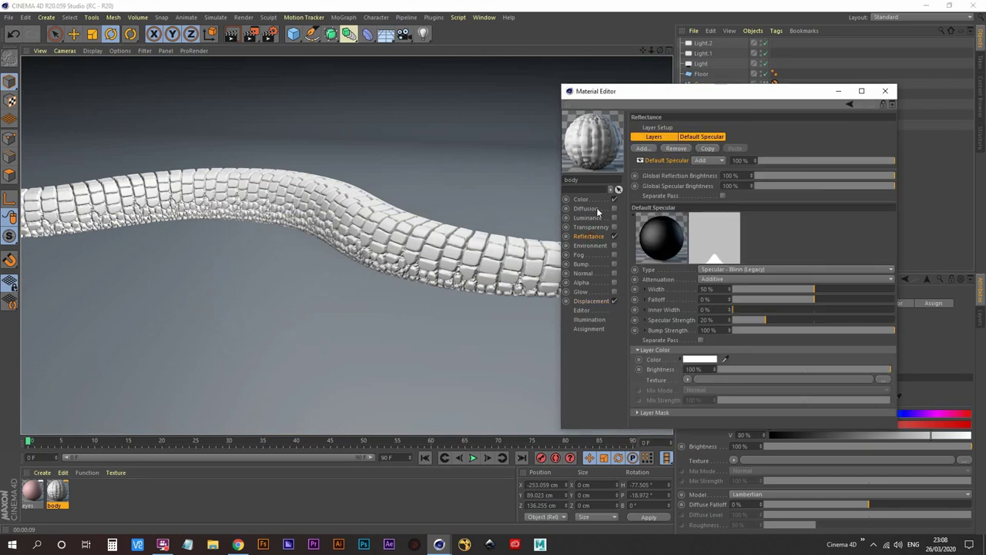
{"action": "left_click", "coordinate": [649, 149]}
{"action": "left_click", "coordinate": [683, 150]}
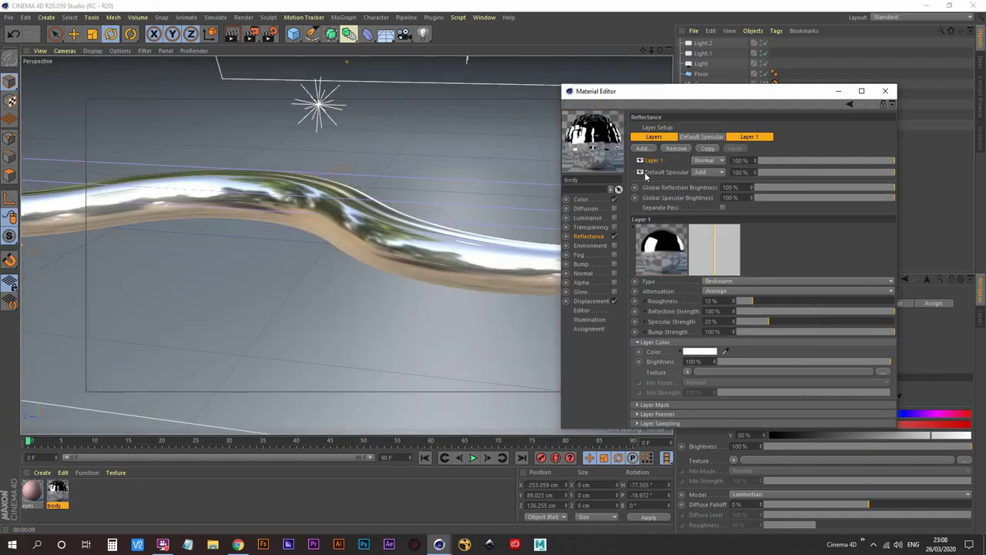
{"action": "left_click", "coordinate": [668, 172]}
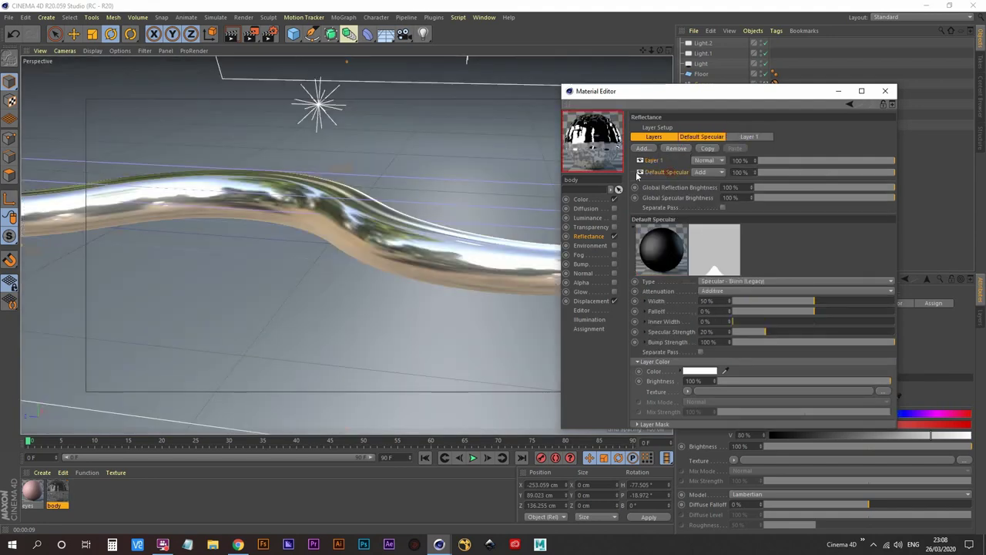
{"action": "left_click", "coordinate": [641, 171]}
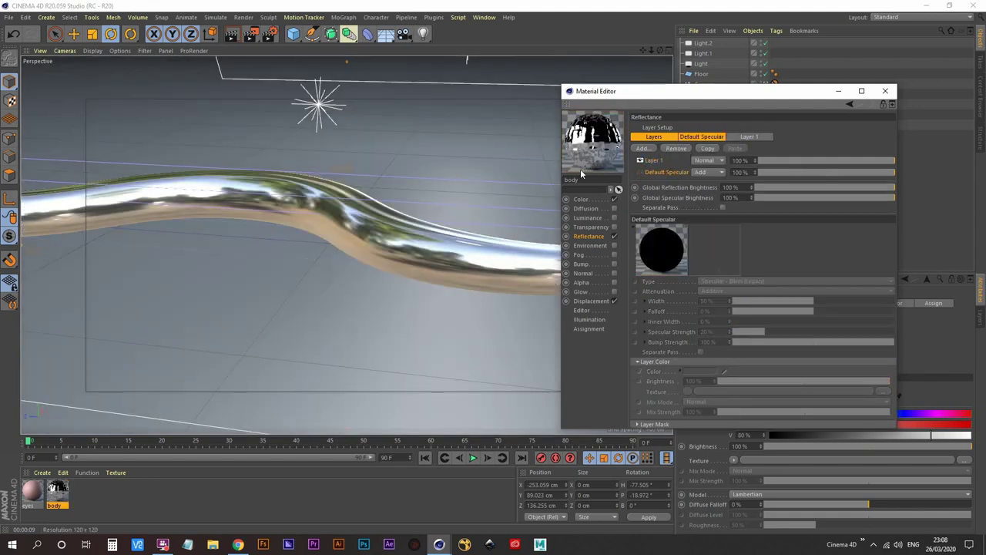
- Start an Interactive Render Region over the middle of the snake's body and shift it slightly upward
{"action": "left_click", "coordinate": [250, 34]}
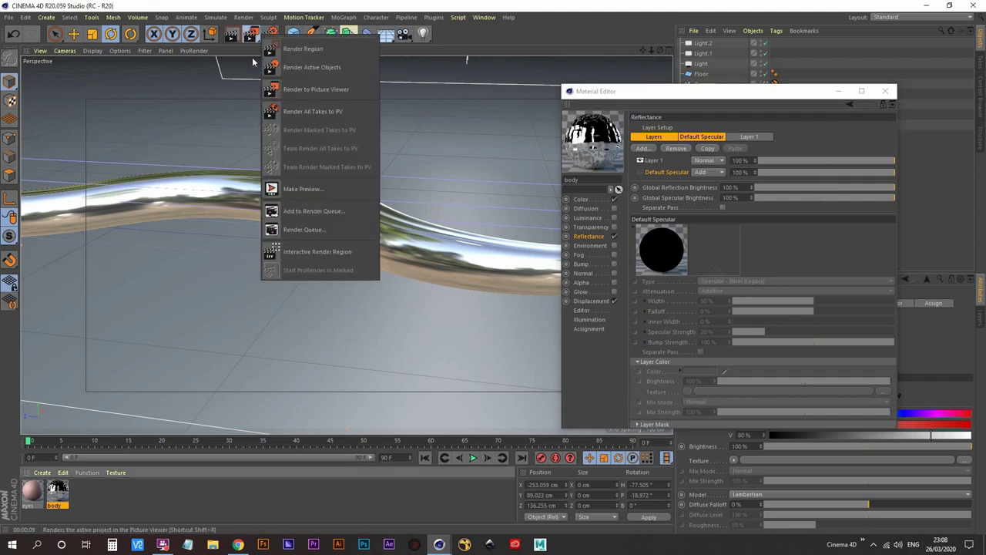
{"action": "left_click", "coordinate": [317, 253]}
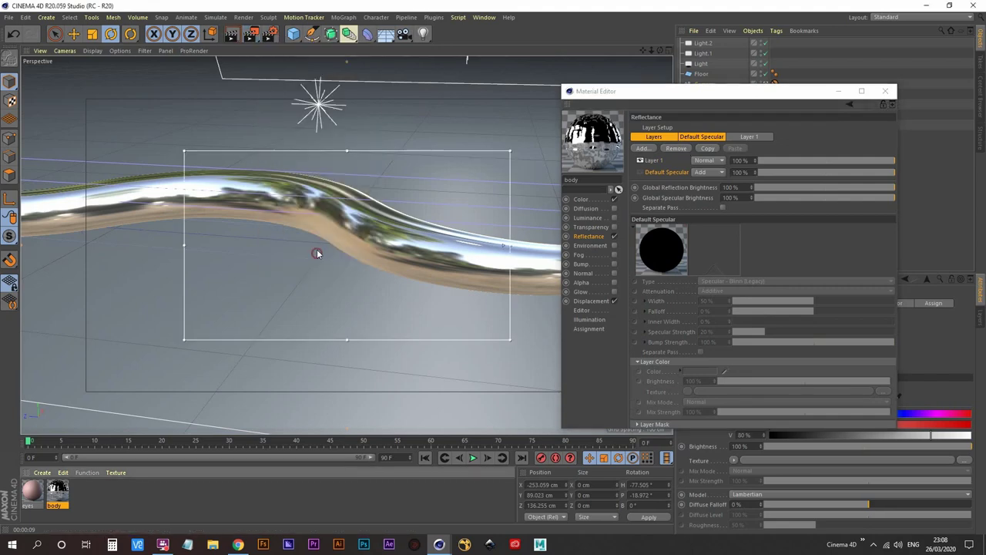
{"action": "left_click_drag", "start_coordinate": [358, 149], "coordinate": [353, 129]}
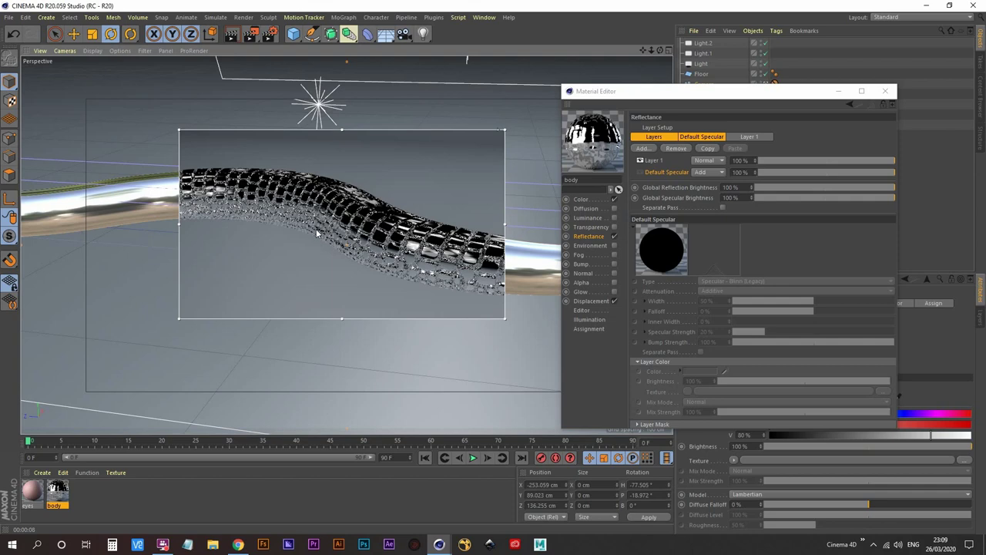
- Copy the snake-skin shader from the body material's Displacement texture
{"action": "left_click", "coordinate": [597, 301]}
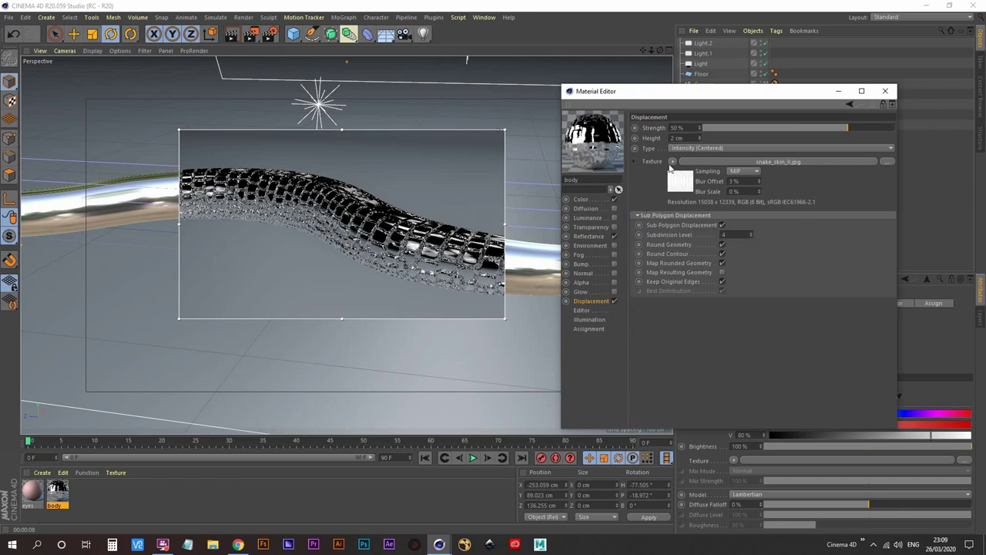
{"action": "left_click", "coordinate": [672, 163]}
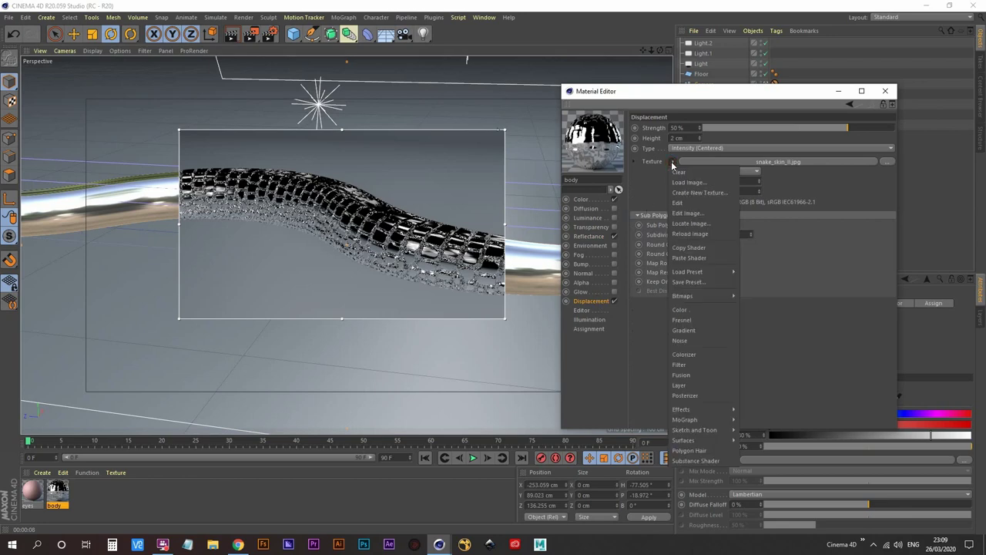
{"action": "left_click", "coordinate": [692, 247]}
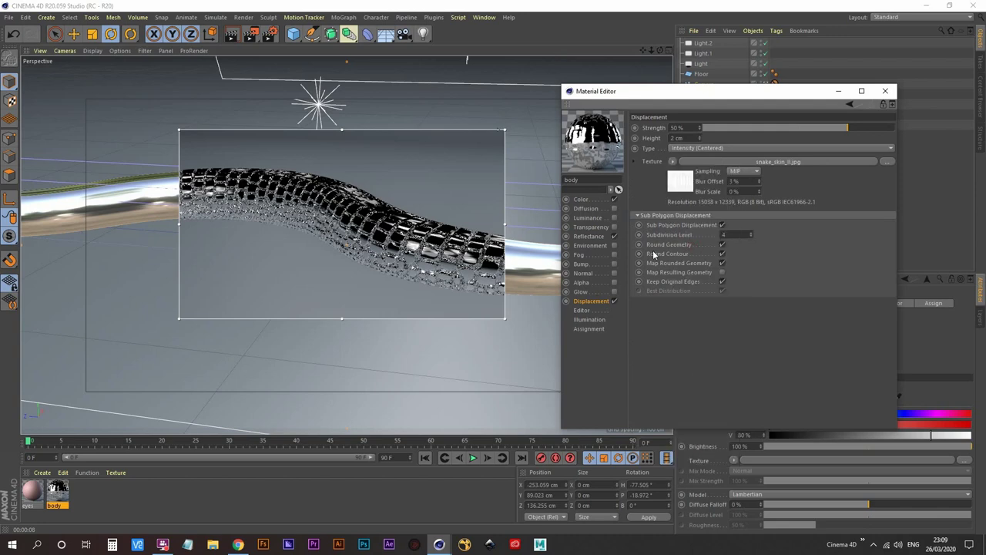
- Paste the copied snake-skin shader into the Layer Mask texture of Layer 1 in the body material's Reflectance channel
{"action": "left_click", "coordinate": [592, 236]}
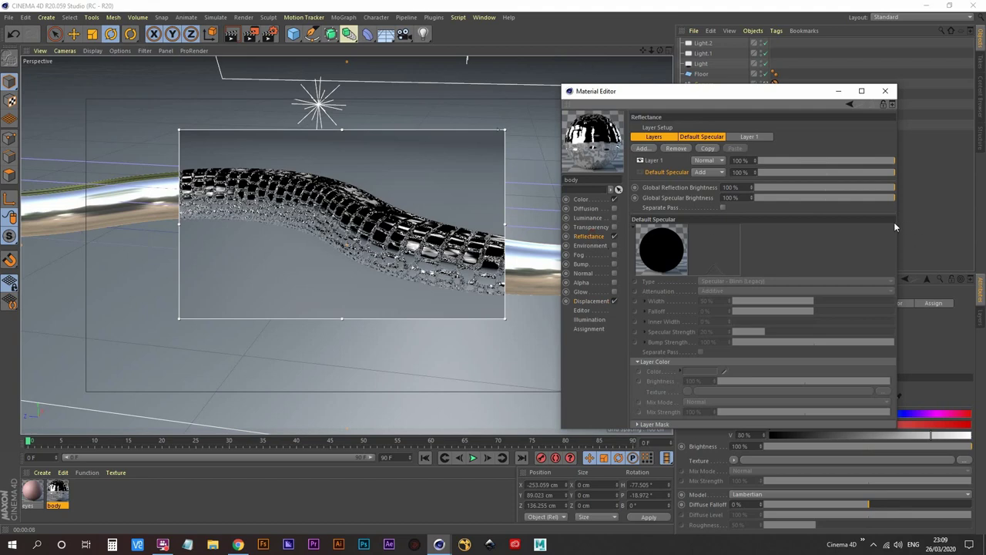
{"action": "left_click_drag", "start_coordinate": [778, 89], "coordinate": [779, 41]}
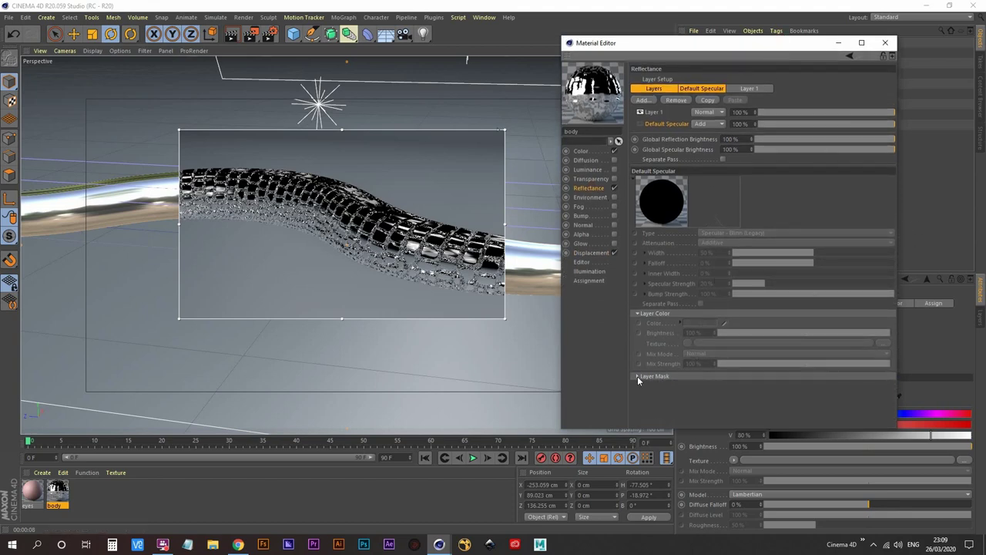
{"action": "left_click", "coordinate": [653, 113]}
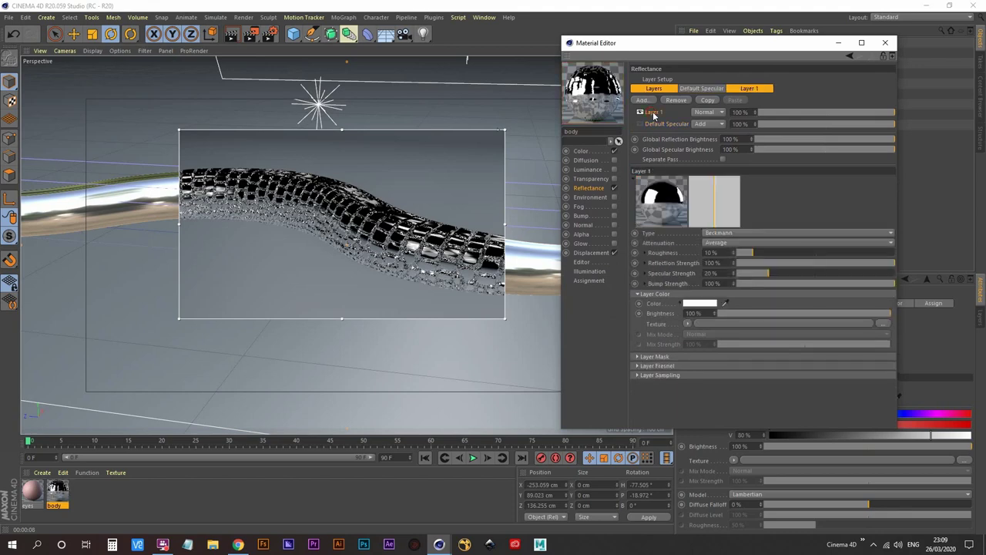
{"action": "left_click", "coordinate": [638, 357]}
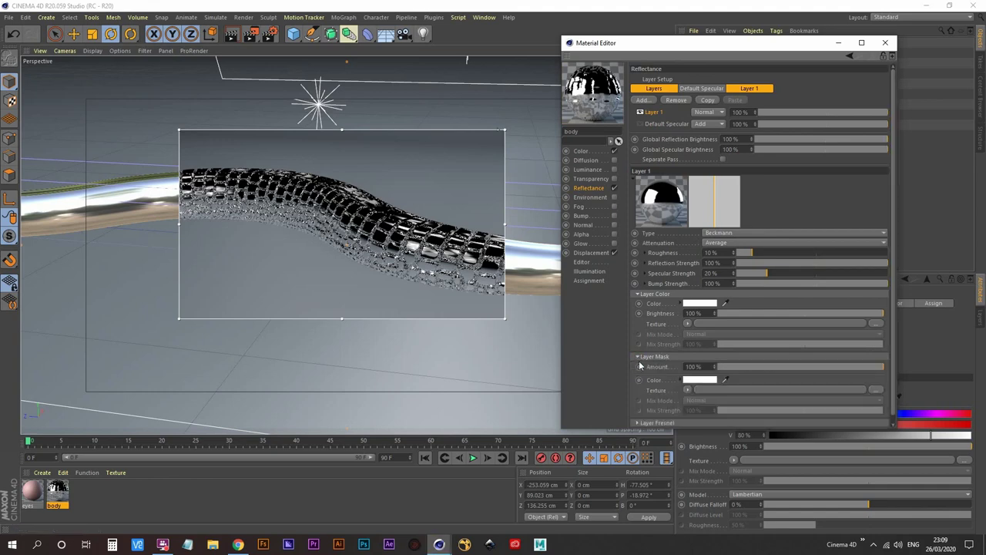
{"action": "left_click", "coordinate": [688, 390]}
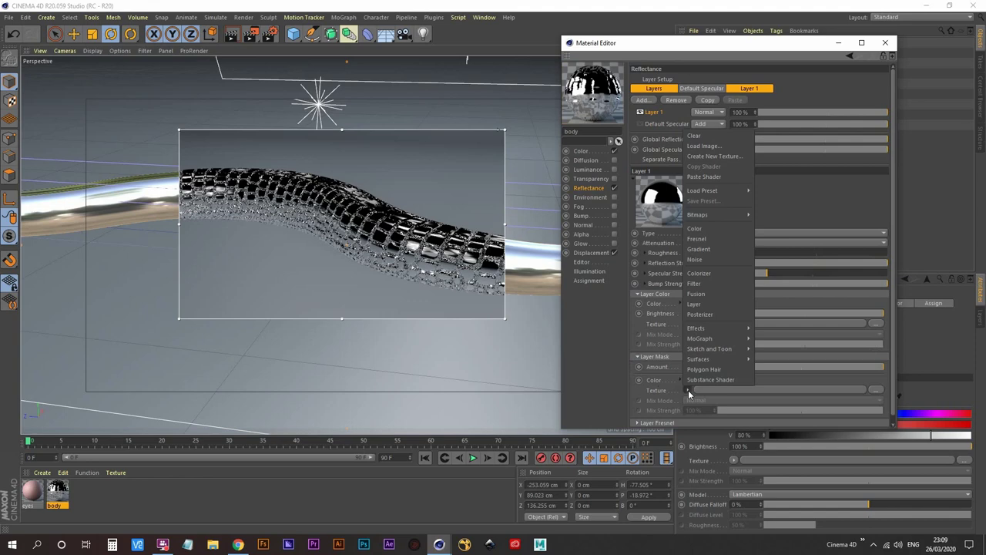
{"action": "left_click", "coordinate": [701, 176]}
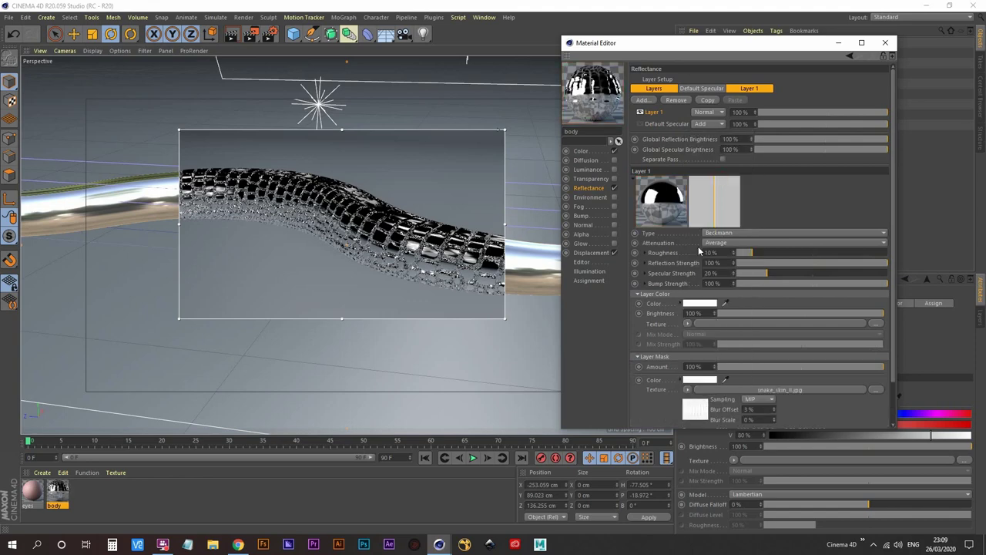
- Set the Exposure of the layer mask's snake-skin image to 1
{"action": "left_click", "coordinate": [698, 409]}
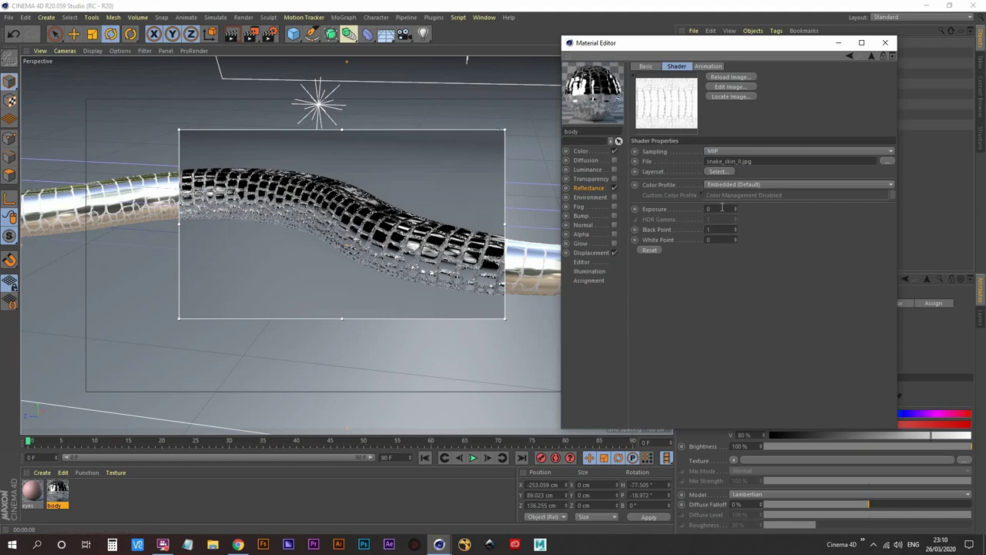
{"action": "left_click", "coordinate": [722, 208]}
{"action": "key", "text": "Return"}
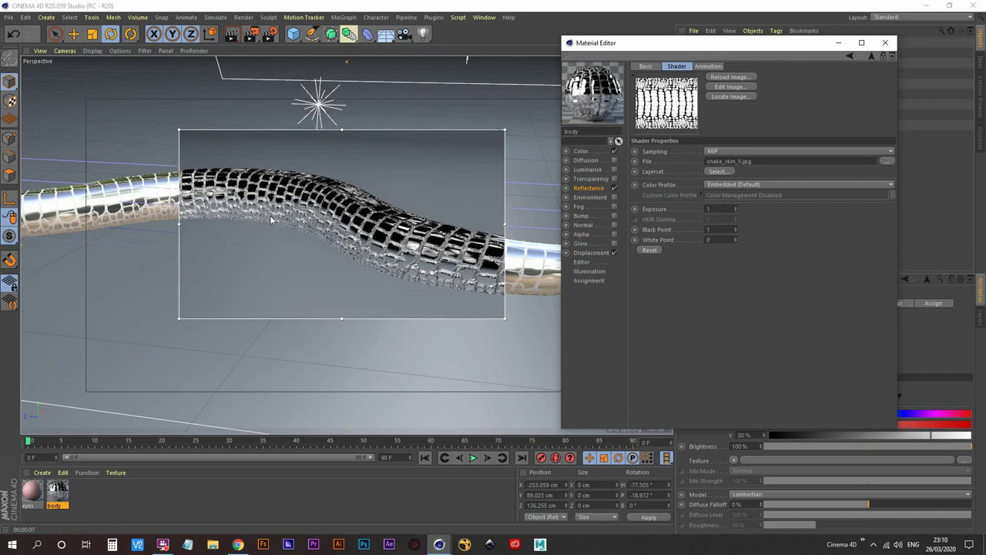
- Test a saturated red as the body material's base colour and settle on black with 8% saturation and 0% value
{"action": "left_click", "coordinate": [582, 151]}
{"action": "left_click_drag", "start_coordinate": [821, 116], "coordinate": [900, 116]}
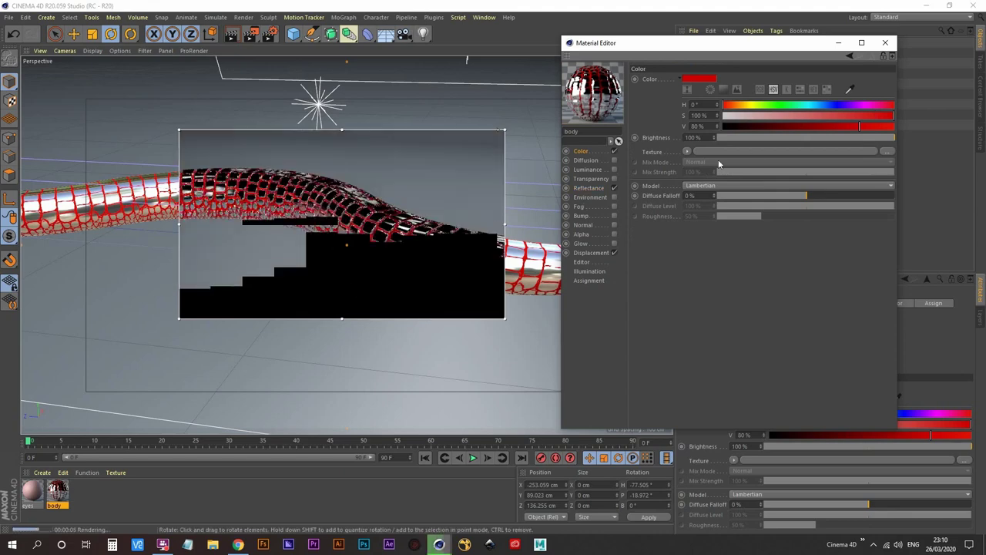
{"action": "left_click_drag", "start_coordinate": [754, 117], "coordinate": [717, 130]}
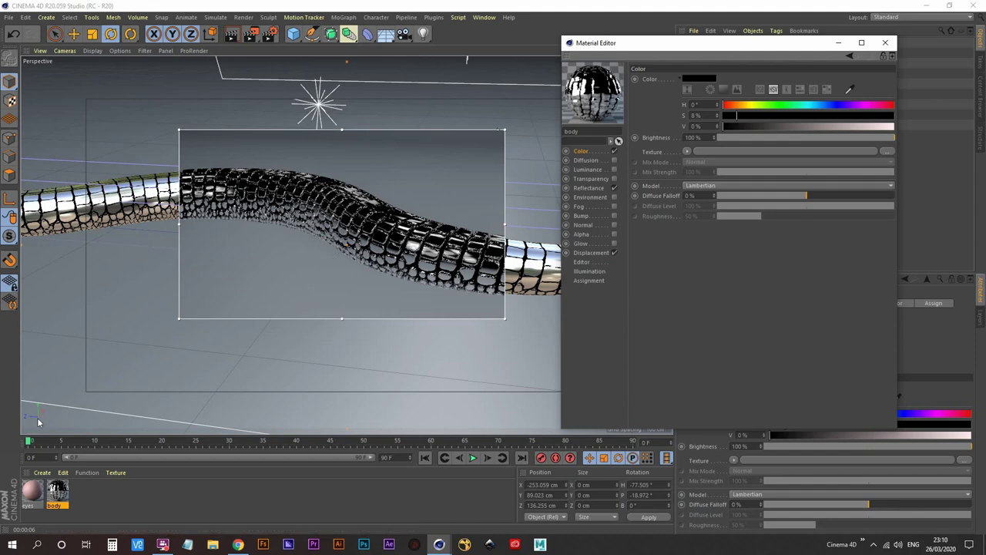
- Create a new material named Floor and apply it to the Floor object
{"action": "double_click", "coordinate": [91, 491]}
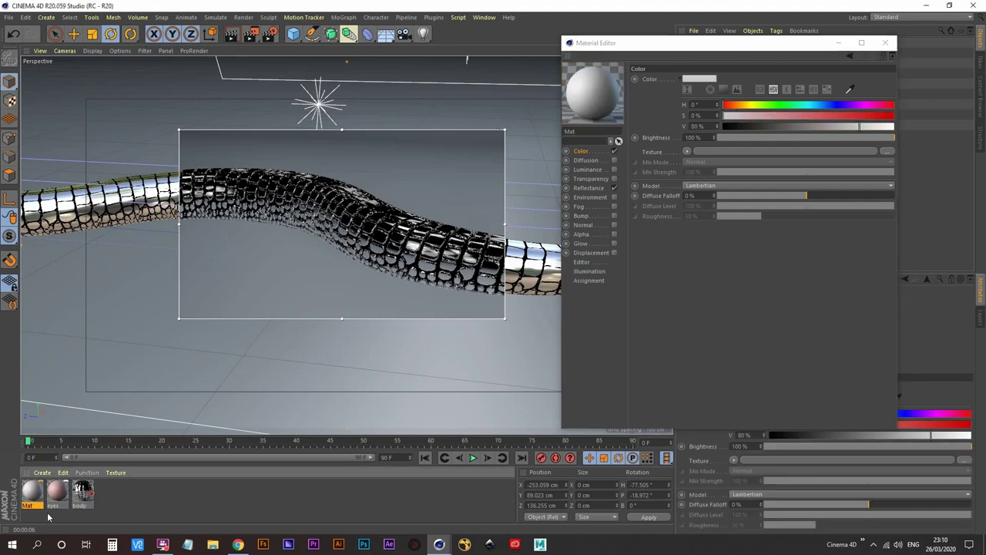
{"action": "type", "text": "Floor"}
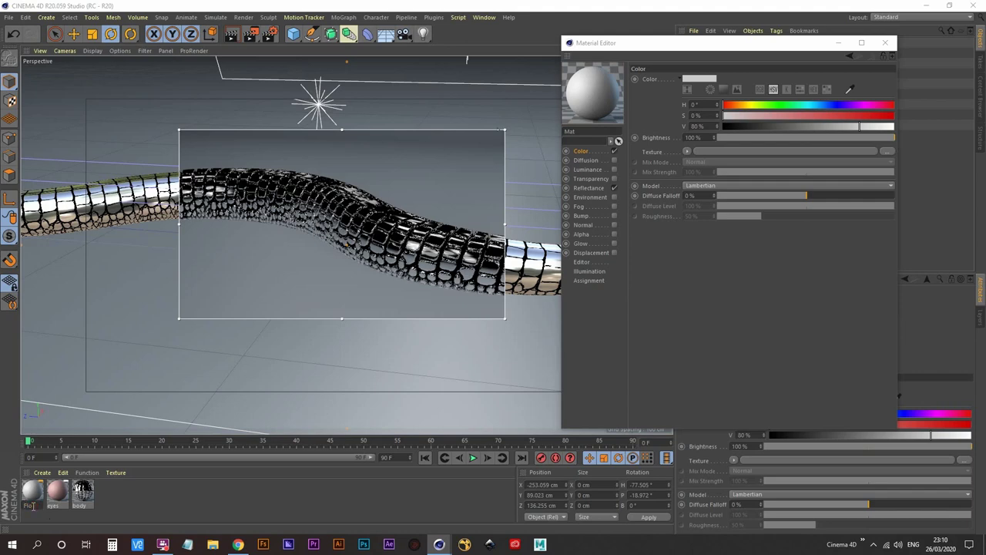
{"action": "key", "text": "Return"}
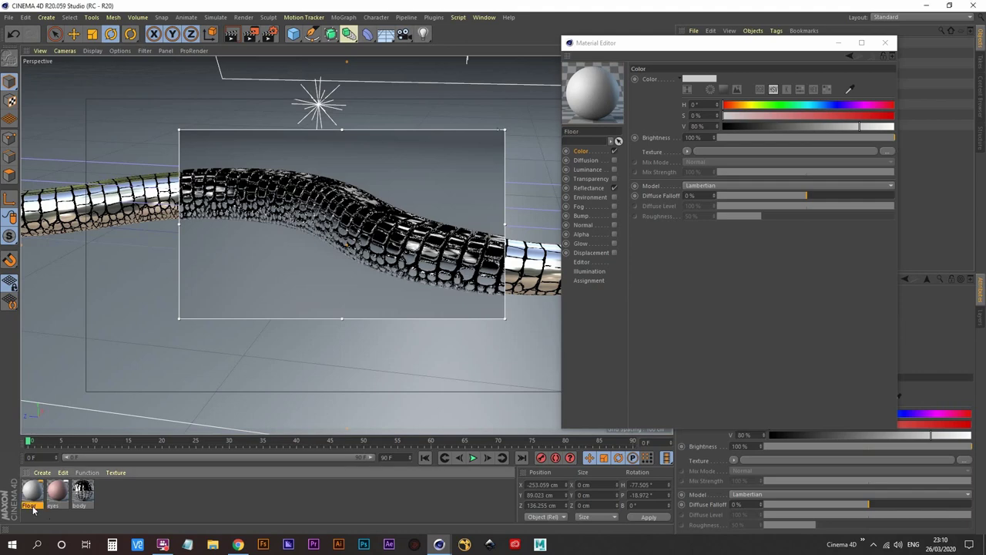
{"action": "left_click", "coordinate": [885, 42]}
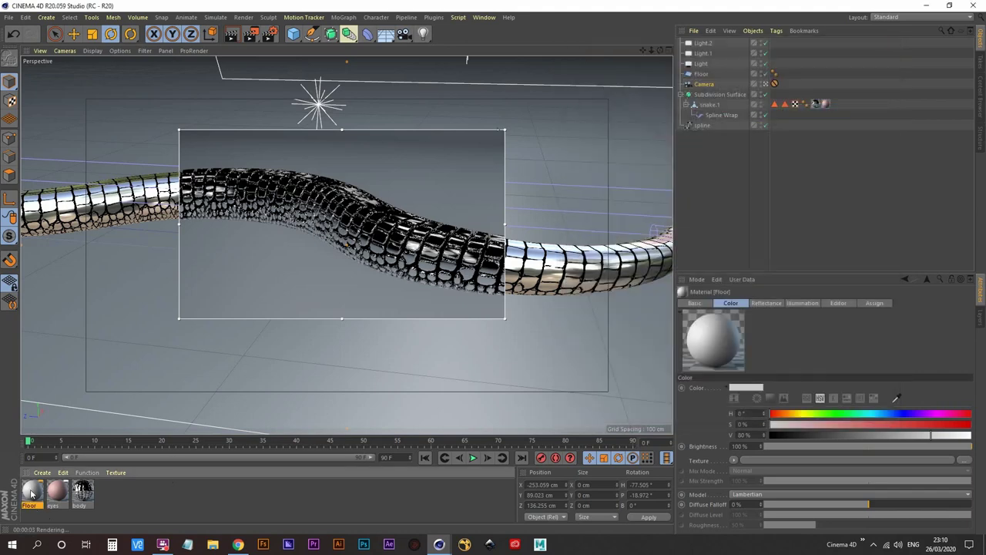
{"action": "left_click_drag", "start_coordinate": [654, 162], "coordinate": [703, 75]}
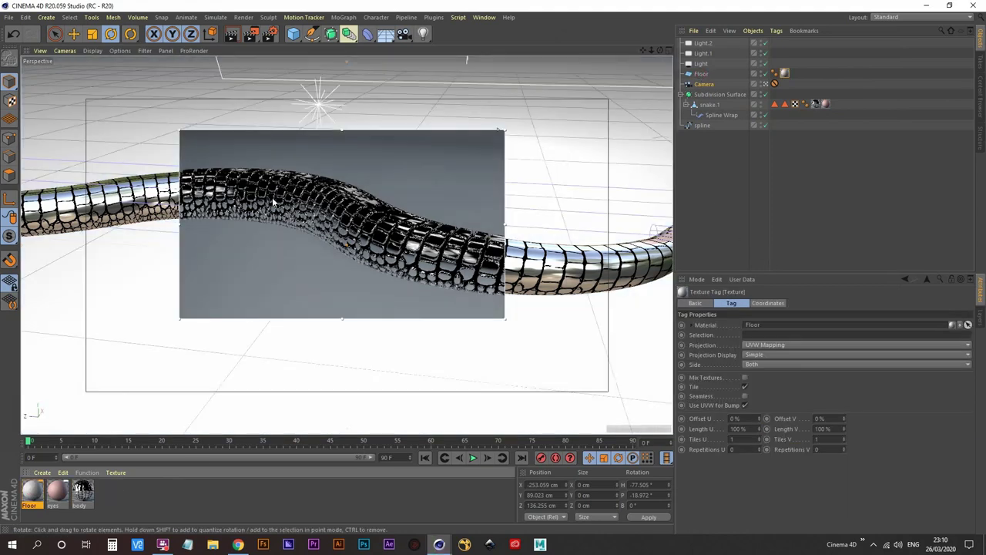
- Darken the Floor material's base colour to a value of 12%
{"action": "double_click", "coordinate": [31, 495]}
{"action": "left_click", "coordinate": [345, 72]}
{"action": "left_click_drag", "start_coordinate": [345, 72], "coordinate": [782, 43]}
{"action": "left_click_drag", "start_coordinate": [887, 127], "coordinate": [770, 132]}
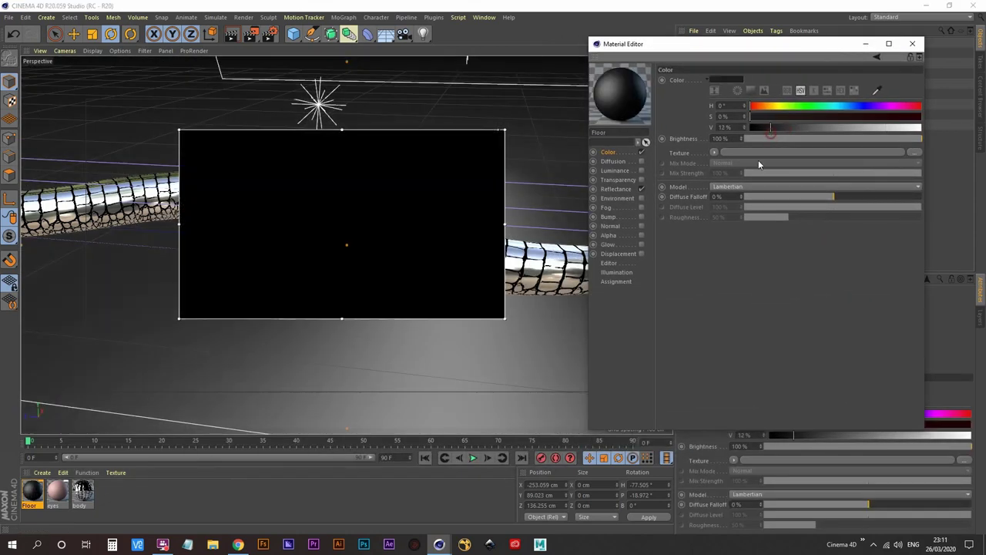
- Switch off the Default Specular layer in the Floor material's Reflectance channel and add a Beckmann layer
{"action": "left_click", "coordinate": [617, 189]}
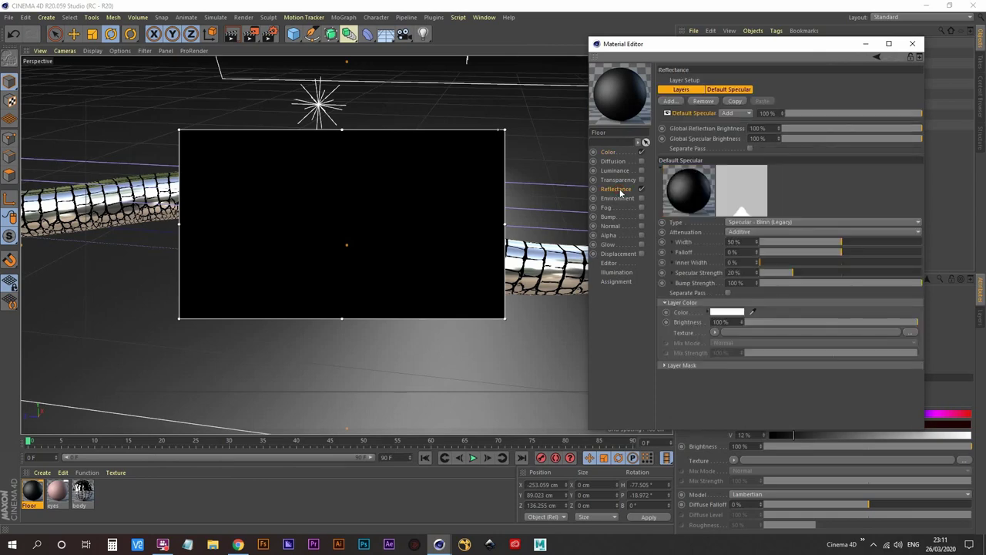
{"action": "left_click", "coordinate": [641, 189]}
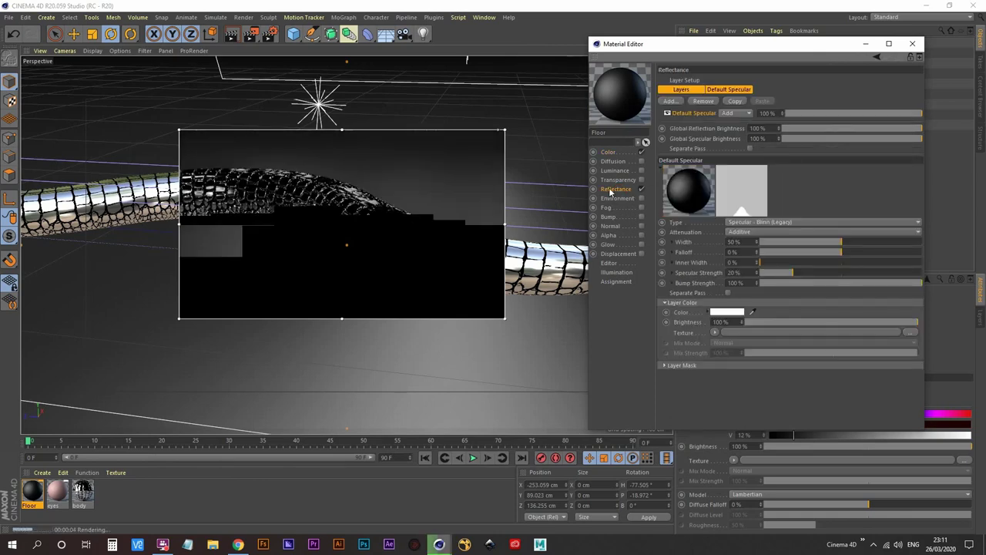
{"action": "left_click", "coordinate": [668, 113]}
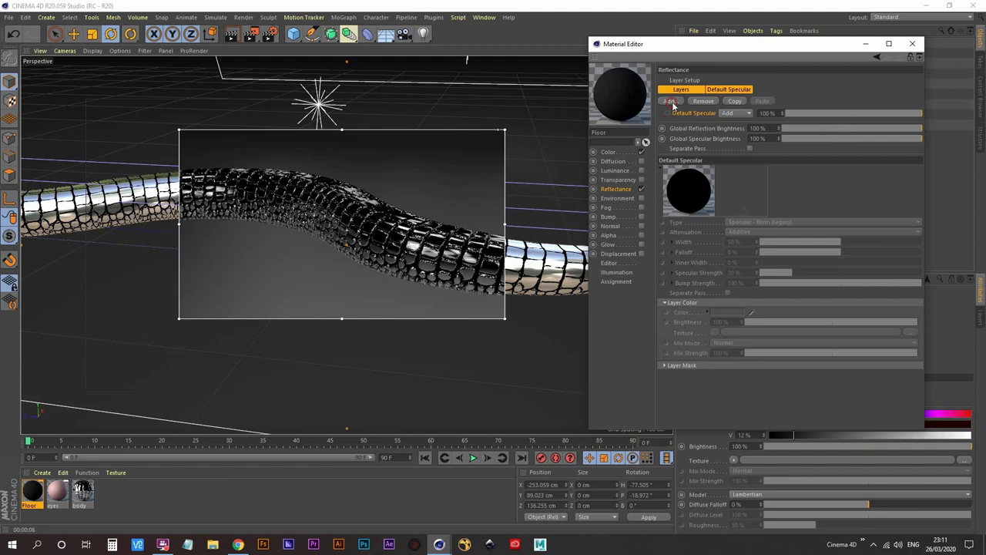
{"action": "left_click", "coordinate": [671, 102]}
{"action": "left_click", "coordinate": [719, 105]}
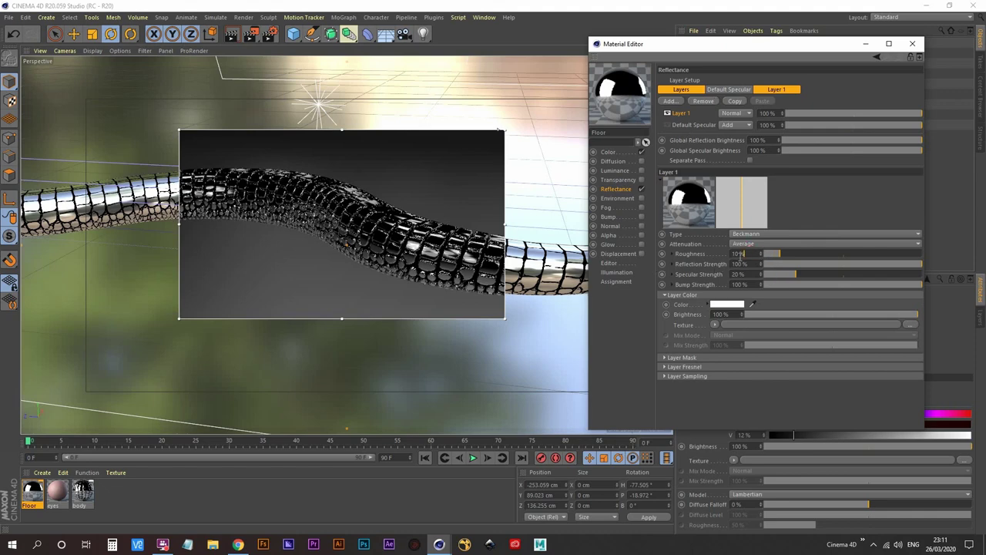
- Set the Roughness of the Floor material's Beckmann layer to 20%
{"action": "left_click", "coordinate": [738, 253]}
{"action": "type", "text": "20"}
{"action": "key", "text": "Return"}
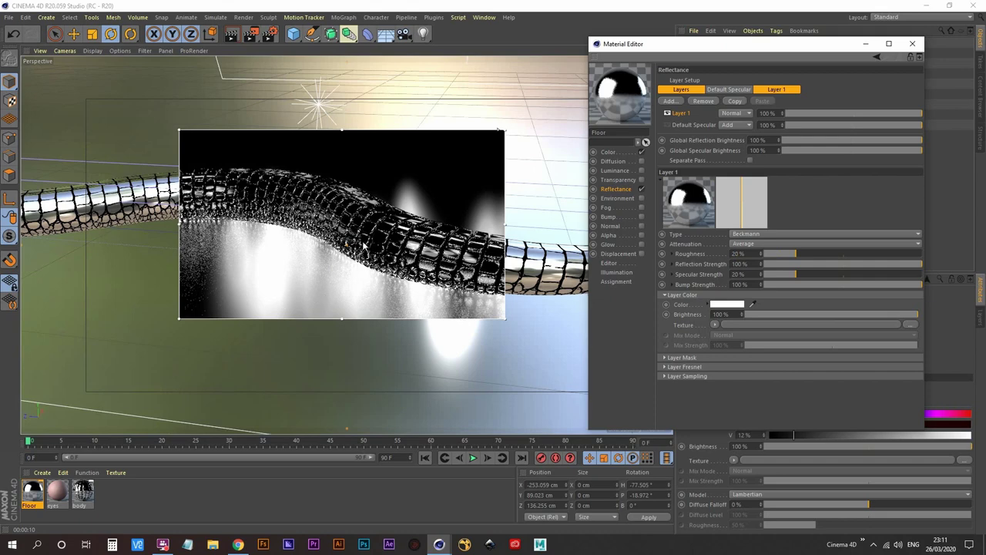
- Try Best anti-aliasing in the render settings and return it to Geometry
{"action": "left_click", "coordinate": [270, 34]}
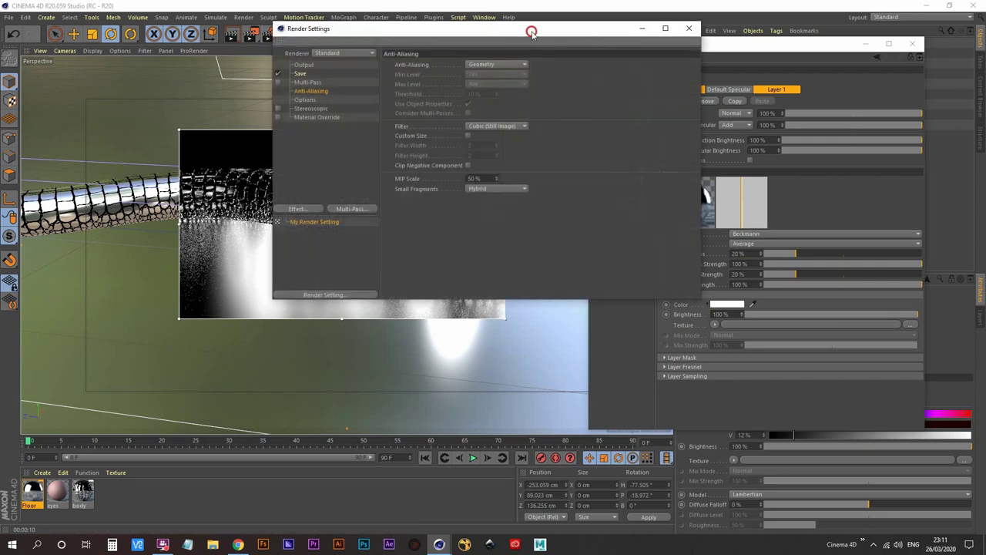
{"action": "left_click_drag", "start_coordinate": [531, 32], "coordinate": [757, 62]}
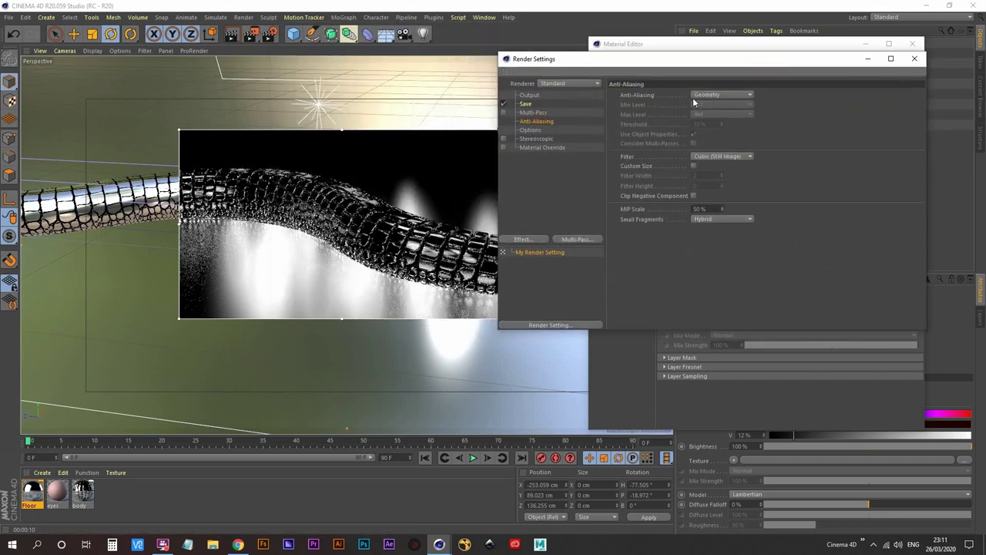
{"action": "left_click", "coordinate": [717, 94]}
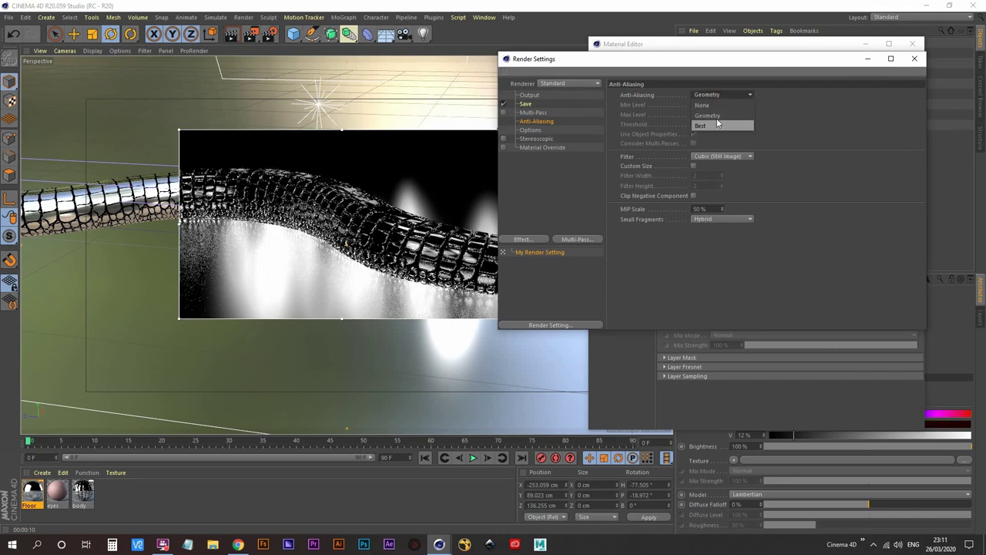
{"action": "left_click", "coordinate": [716, 125]}
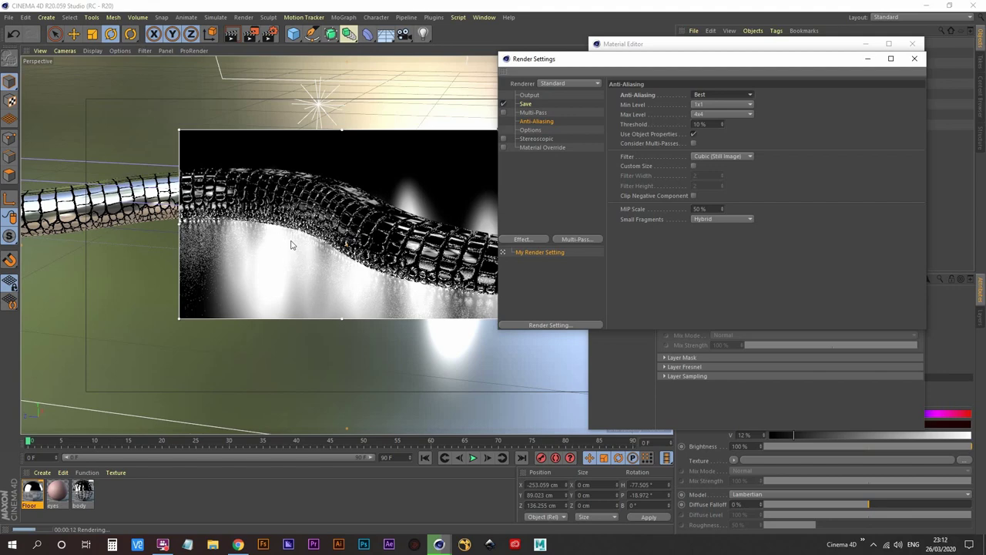
{"action": "left_click", "coordinate": [706, 96]}
{"action": "left_click", "coordinate": [714, 115]}
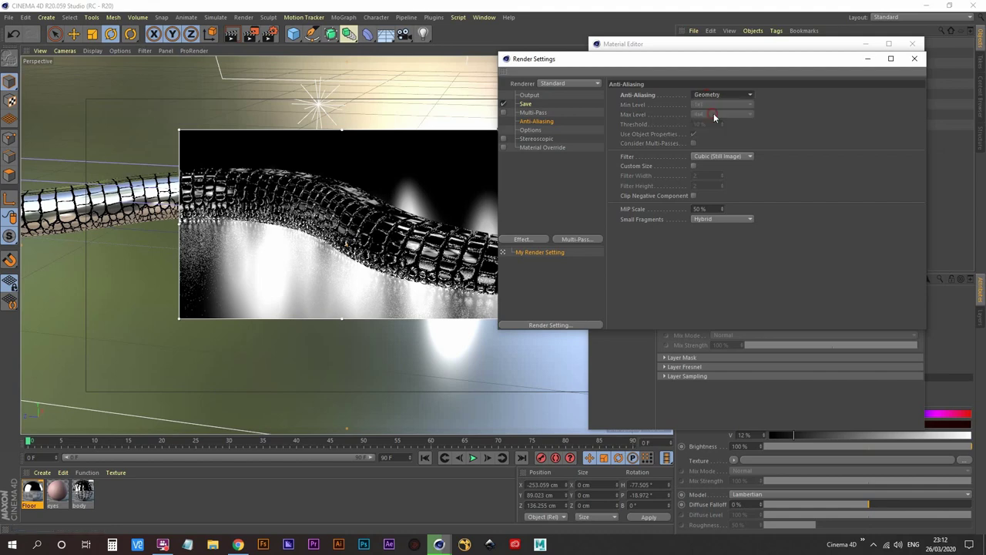
{"action": "left_click", "coordinate": [916, 61]}
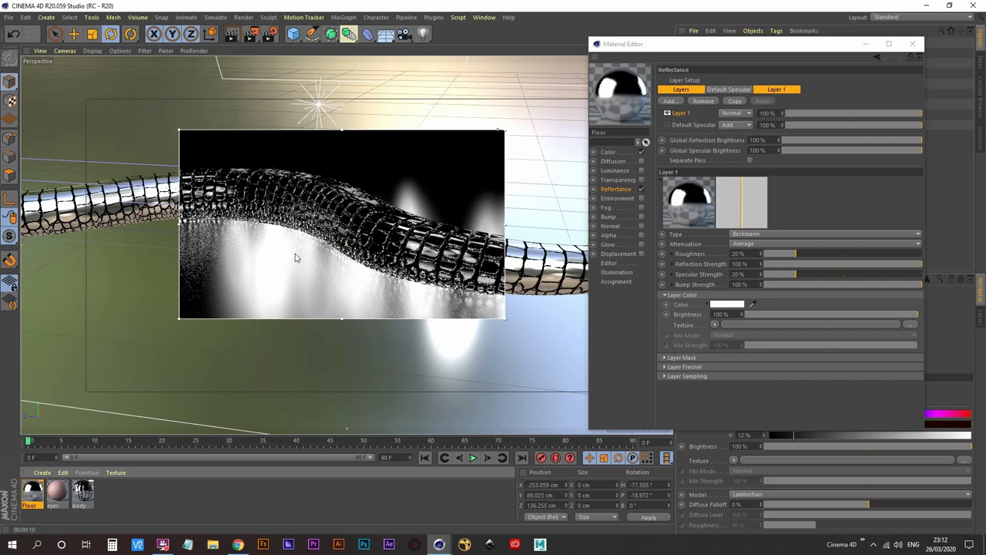
- Exclude the Floor object from the illumination of all three lights, Light, Light.1 and Light.2
{"action": "left_click", "coordinate": [912, 44]}
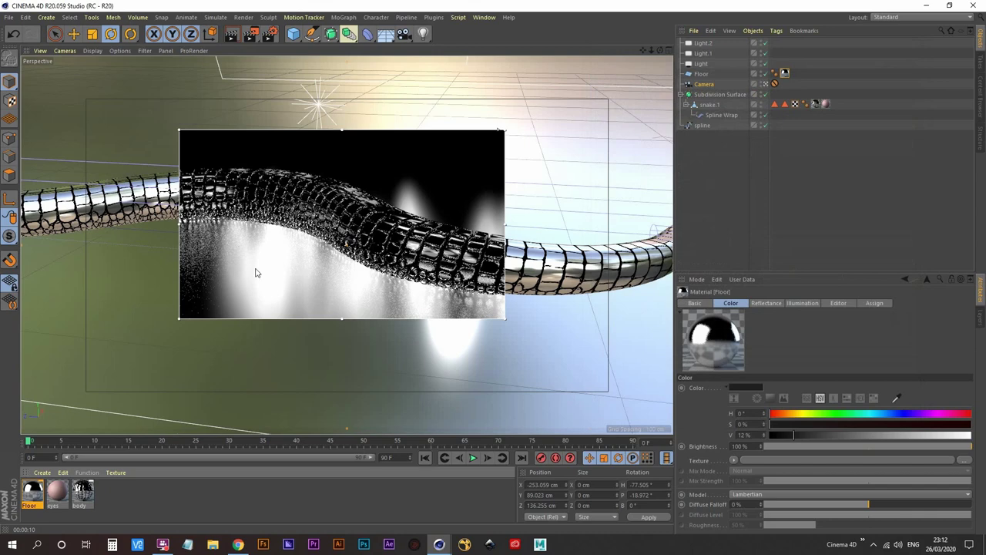
{"action": "left_click", "coordinate": [702, 64]}
{"action": "left_click", "coordinate": [702, 53], "text": "ctrl"}
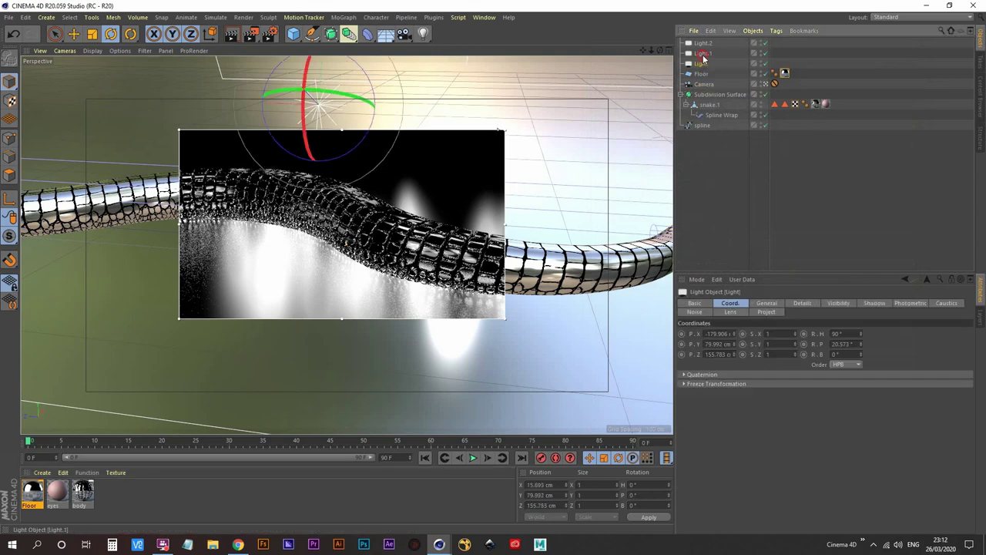
{"action": "left_click", "coordinate": [703, 43], "text": "ctrl"}
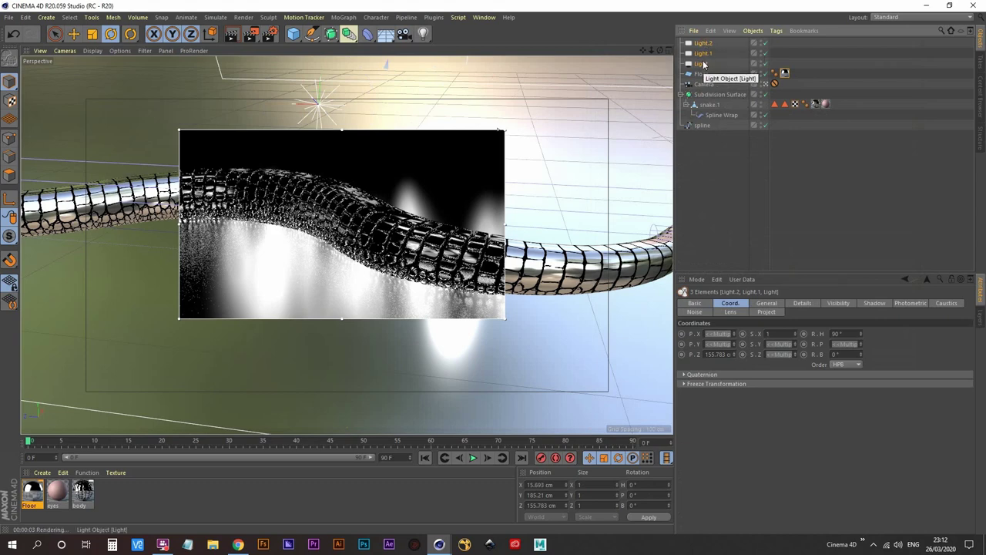
{"action": "left_click", "coordinate": [775, 313]}
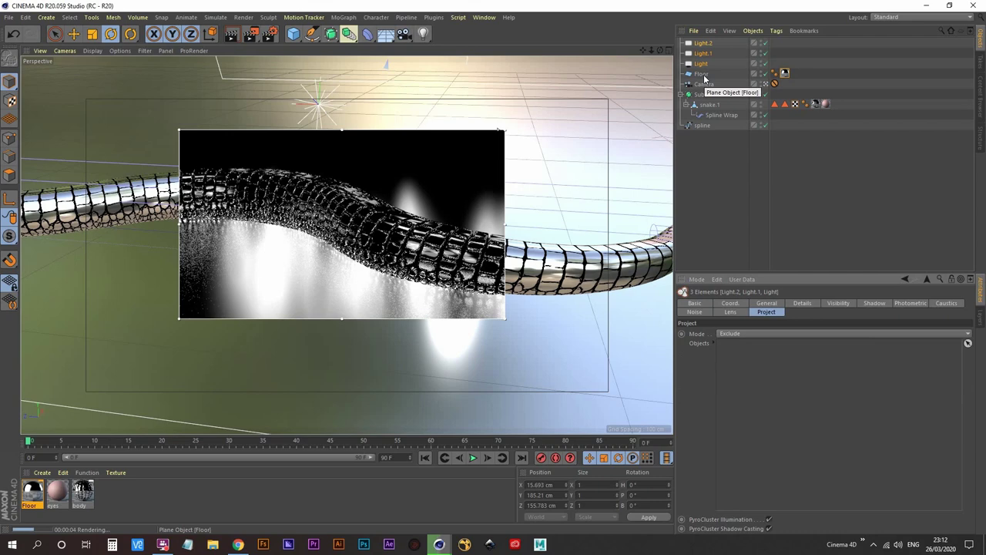
{"action": "left_click_drag", "start_coordinate": [705, 78], "coordinate": [724, 344]}
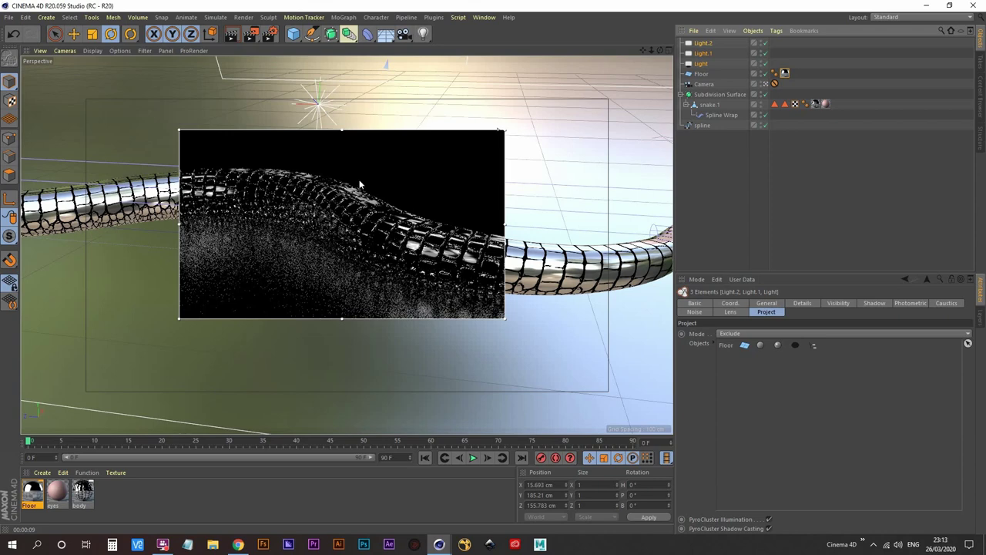
- Look into the render settings without changing them and turn off the Interactive Render Region
{"action": "left_click", "coordinate": [278, 34]}
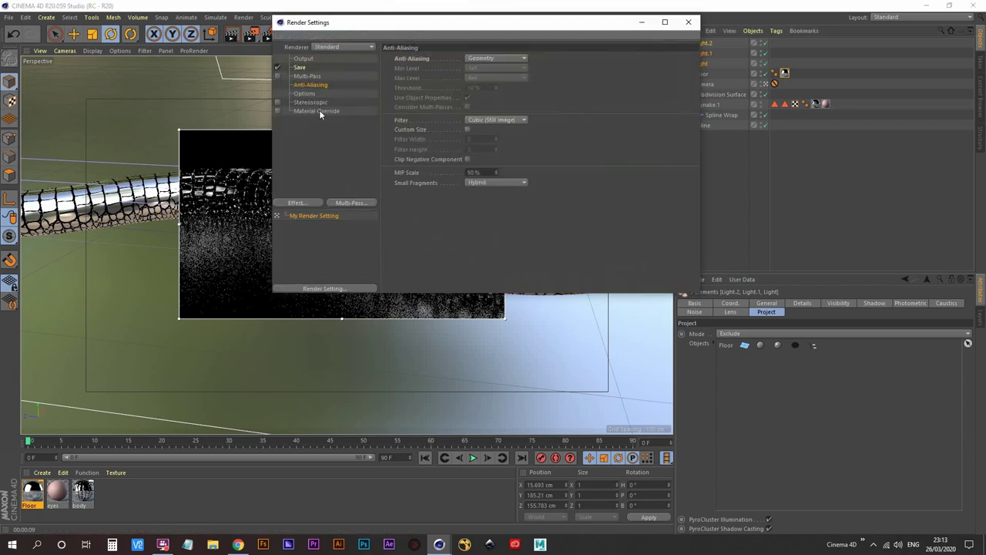
{"action": "left_click", "coordinate": [688, 22]}
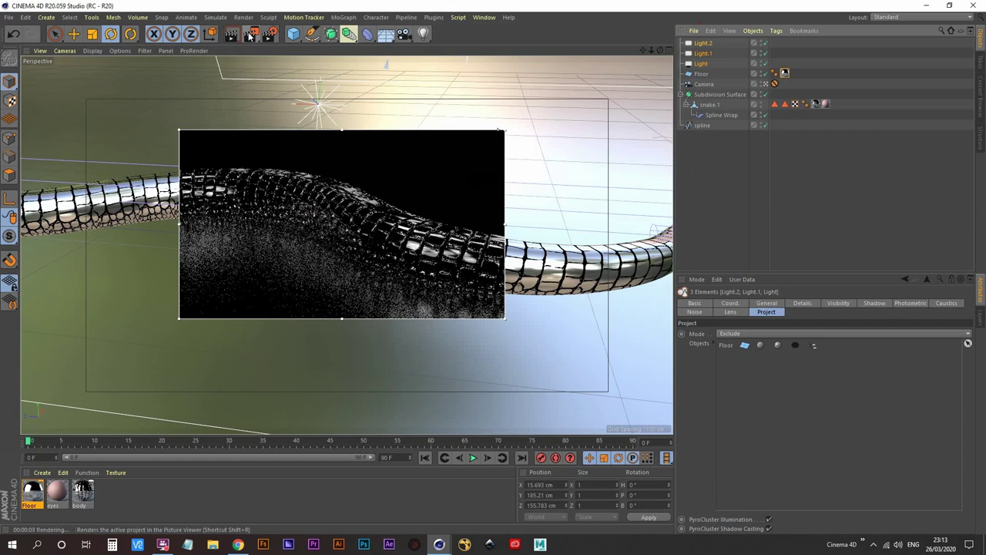
{"action": "key", "text": "alt+r"}
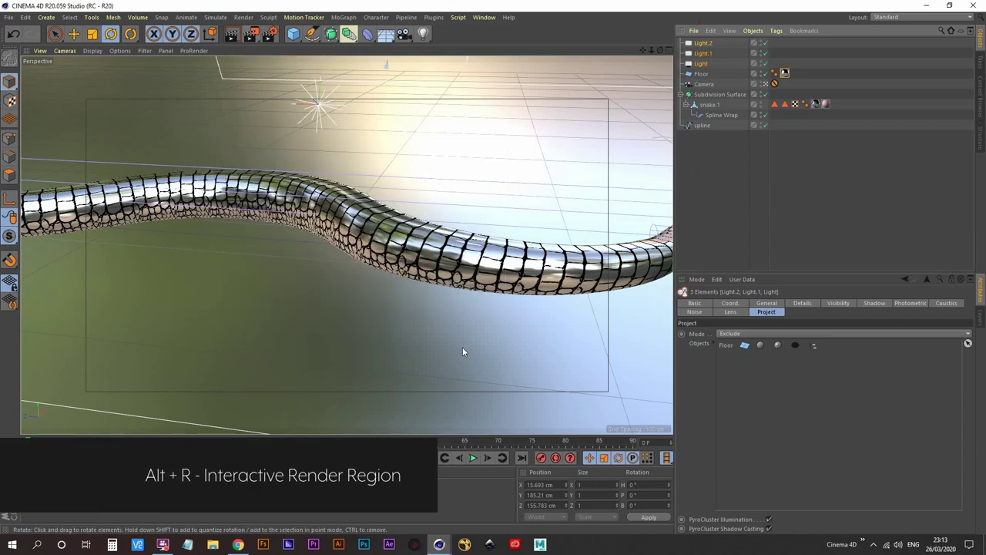
- Remove the Camera's Protection tag and reframe the shot to a near floor-level side view that includes the snake's head
{"action": "left_click", "coordinate": [704, 83]}
{"action": "left_click", "coordinate": [774, 83]}
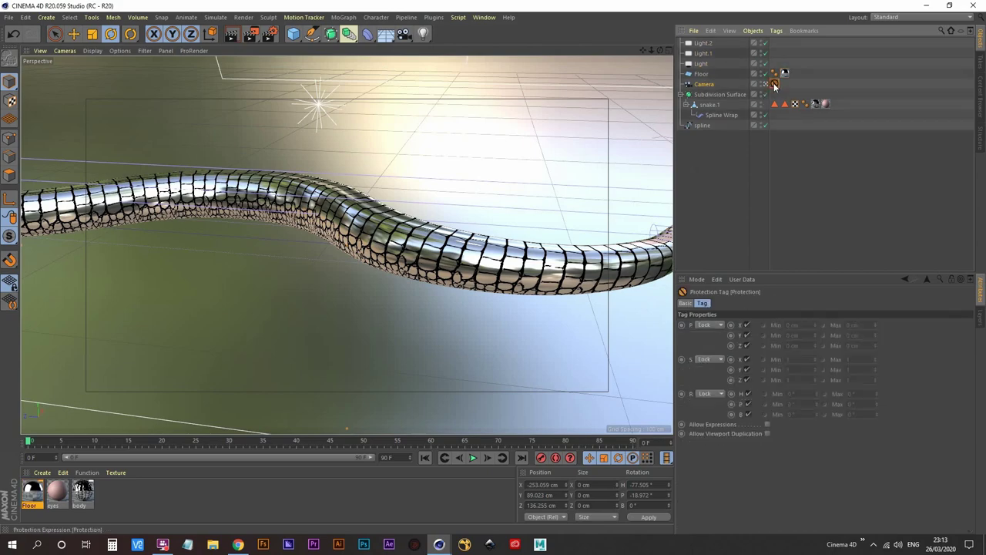
{"action": "key", "text": "Delete"}
{"action": "left_click_drag", "start_coordinate": [309, 302], "coordinate": [357, 262], "text": "alt"}
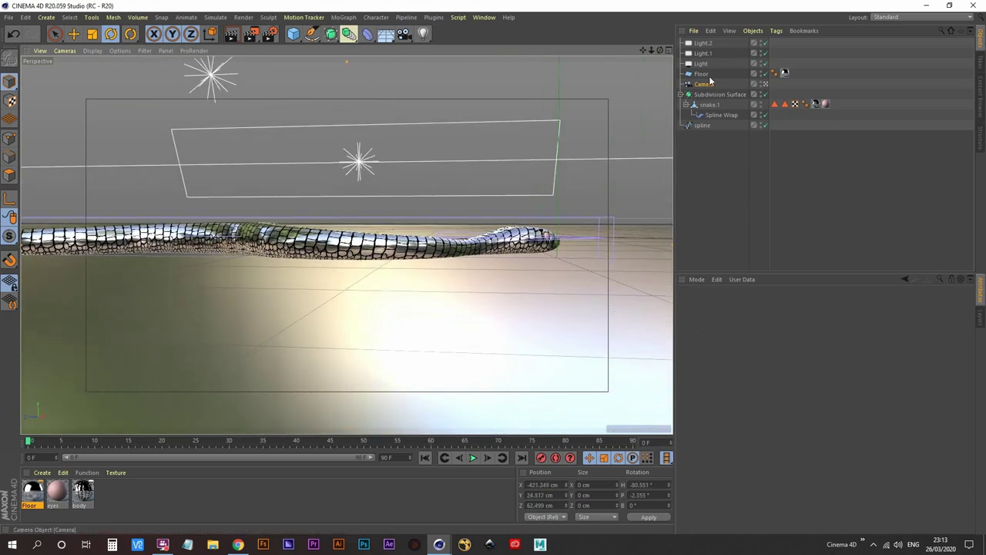
- Render the new framing to the Picture Viewer and add a Protection tag back to the Camera
{"action": "left_click", "coordinate": [251, 33]}
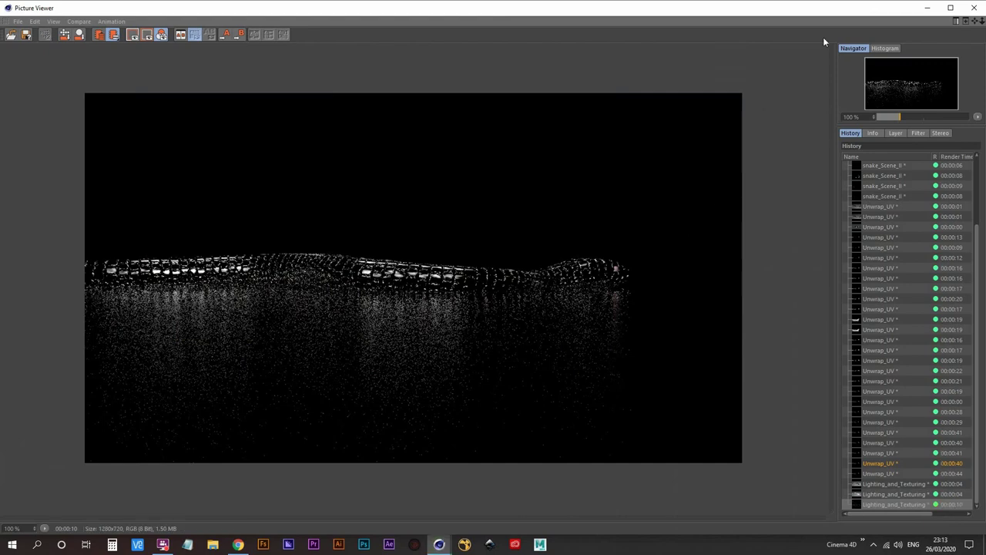
{"action": "left_click", "coordinate": [927, 8]}
{"action": "left_click", "coordinate": [710, 83]}
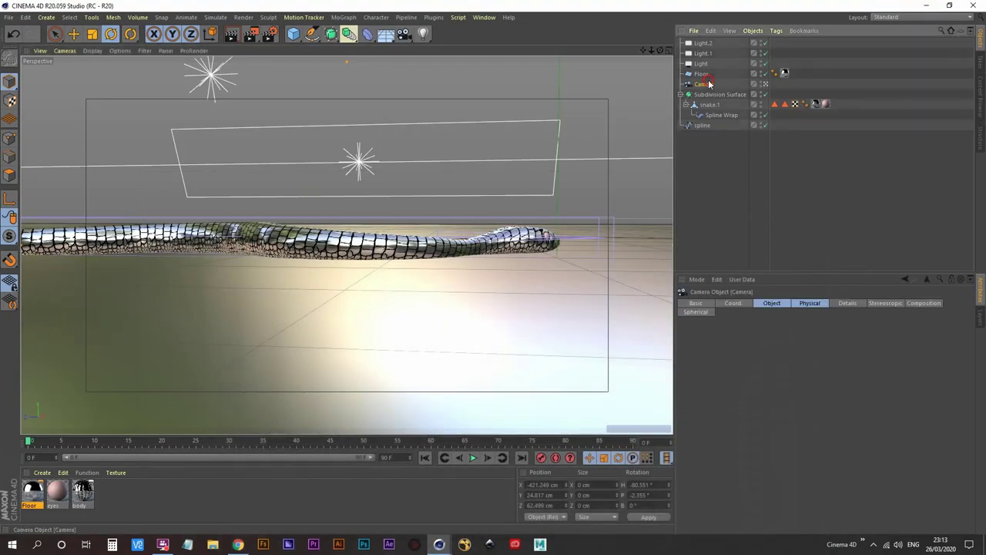
{"action": "right_click", "coordinate": [710, 83]}
{"action": "mouse_move", "coordinate": [797, 90]}
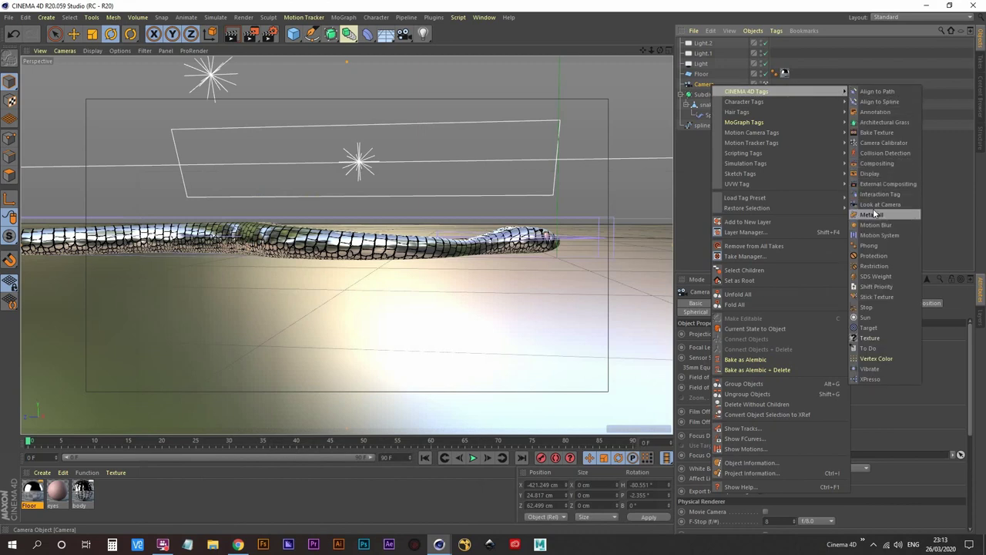
{"action": "left_click", "coordinate": [873, 255]}
{"action": "left_click", "coordinate": [692, 200]}
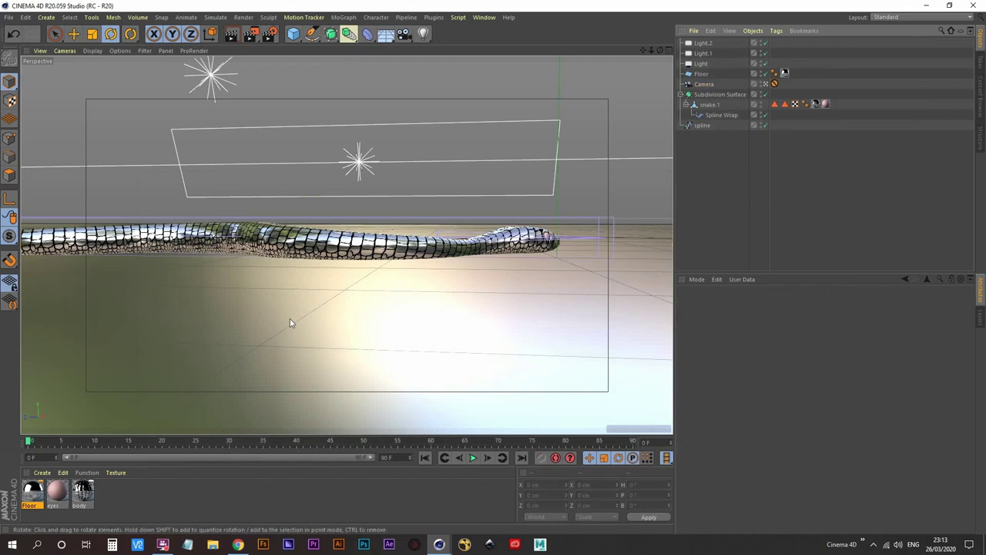
- Open the body material's Reflectance settings and preview the snake in an Interactive Render Region
{"action": "double_click", "coordinate": [84, 493]}
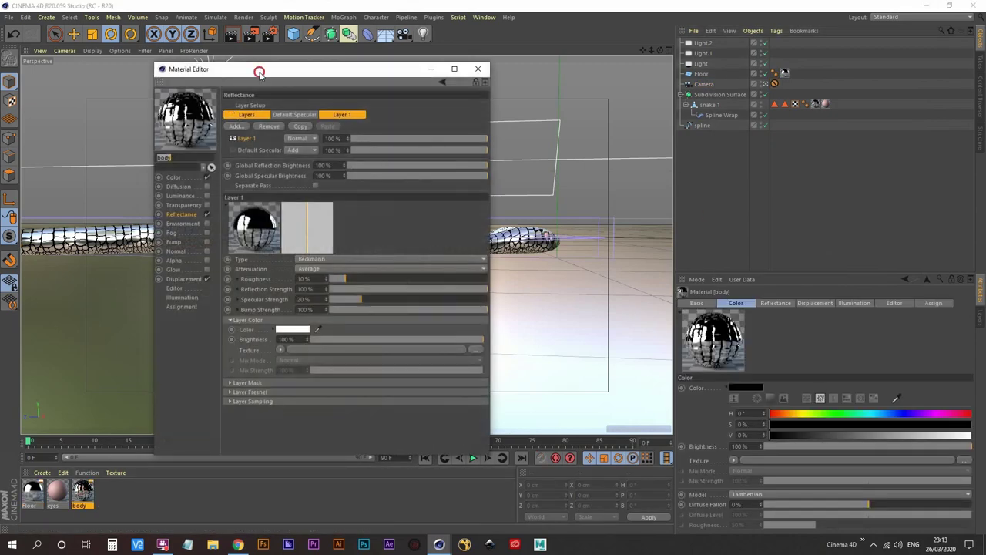
{"action": "left_click_drag", "start_coordinate": [260, 67], "coordinate": [656, 65]}
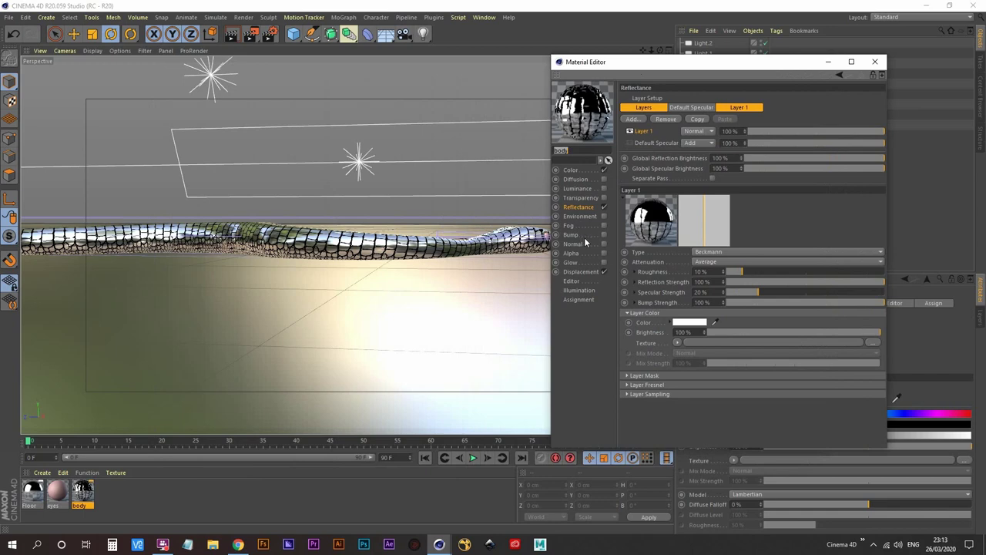
{"action": "left_click", "coordinate": [580, 210]}
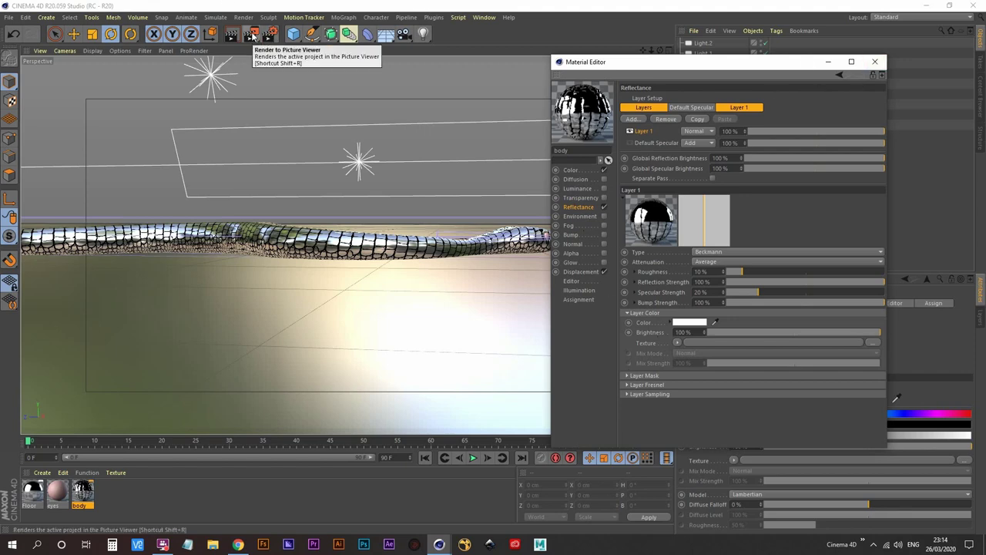
{"action": "key", "text": "alt+r"}
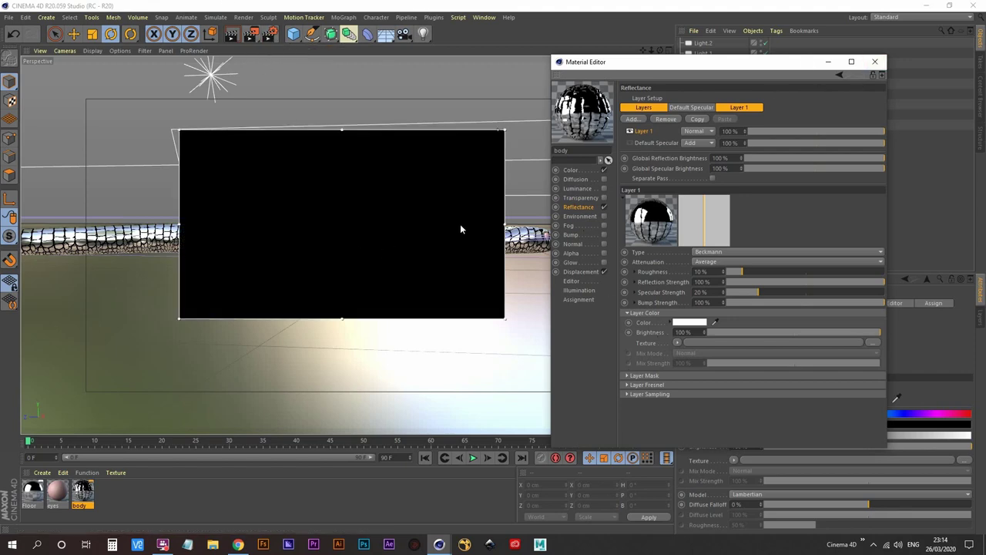
{"action": "left_click_drag", "start_coordinate": [717, 60], "coordinate": [739, 69]}
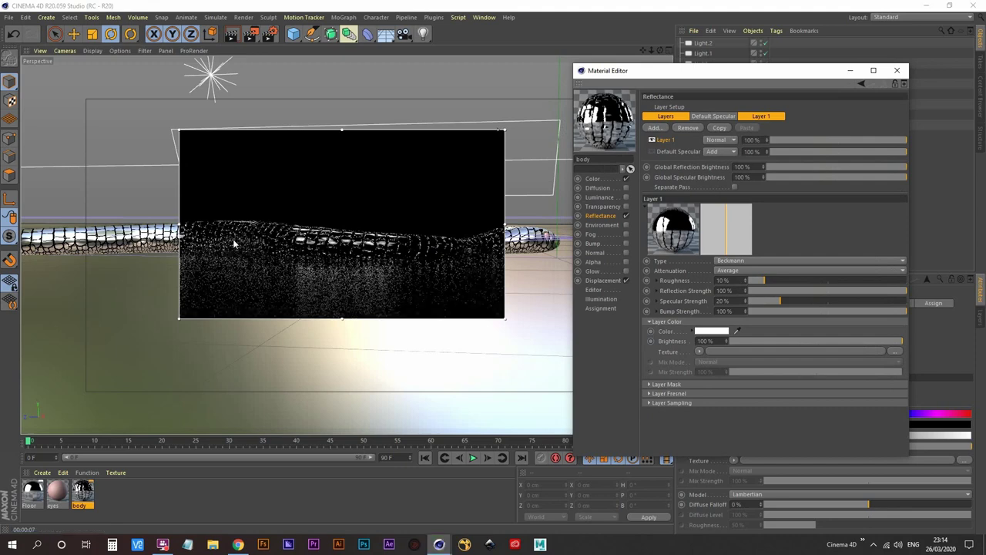
- Switch to Chrome, examine image results for reflective boards used in photography, including gold and multi-type reflectors, and close the browser
{"action": "mouse_move", "coordinate": [239, 544]}
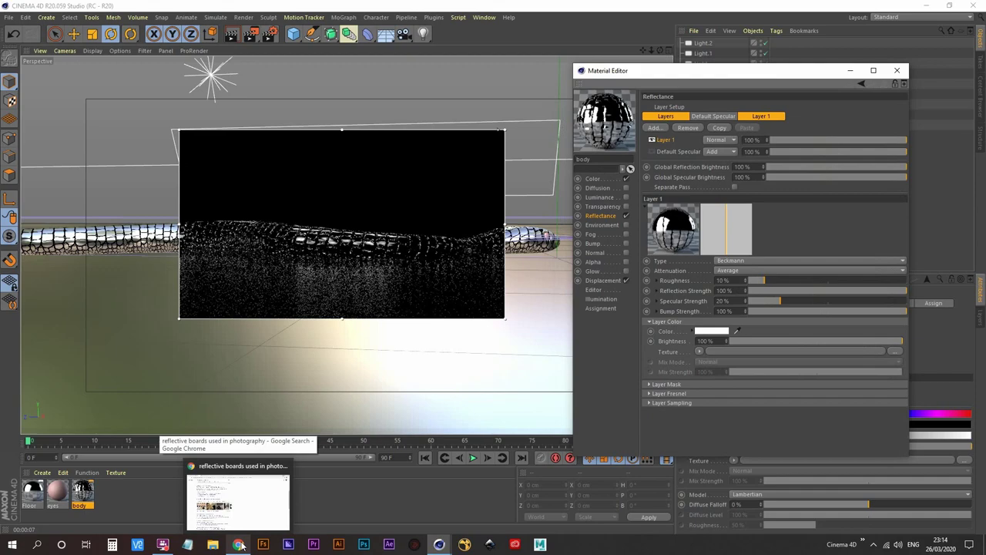
{"action": "left_click", "coordinate": [239, 544]}
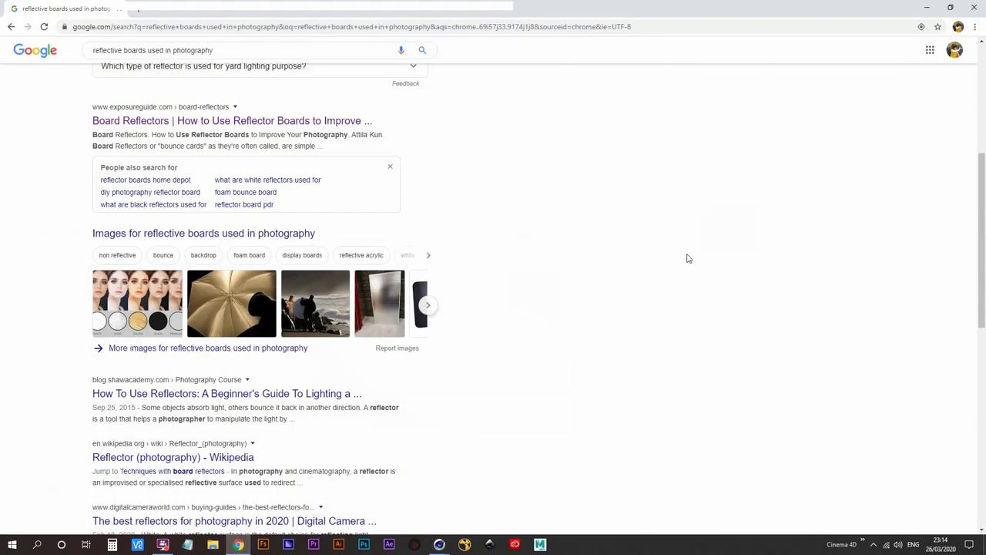
{"action": "scroll", "coordinate": [658, 276], "scroll_direction": "up", "scroll_amount": 4}
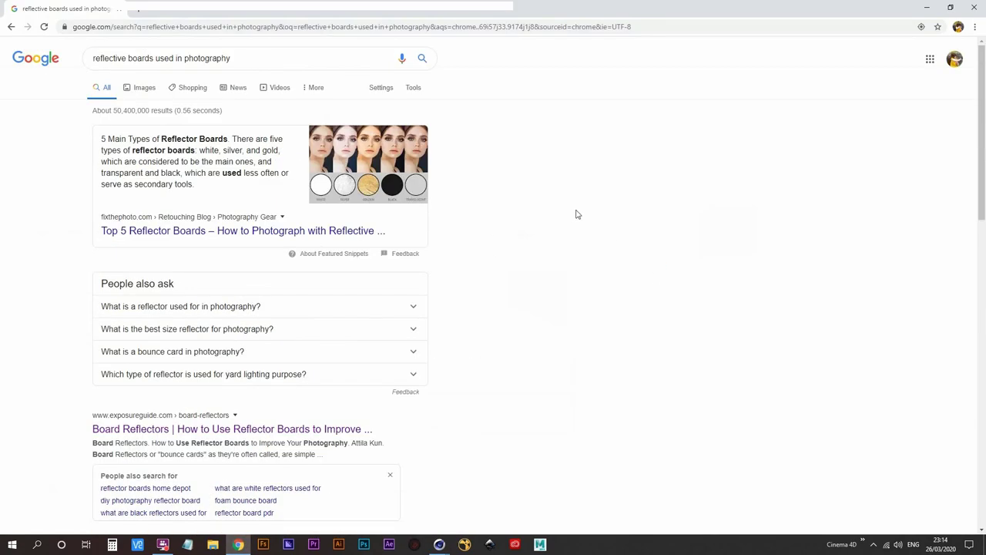
{"action": "left_click", "coordinate": [144, 88]}
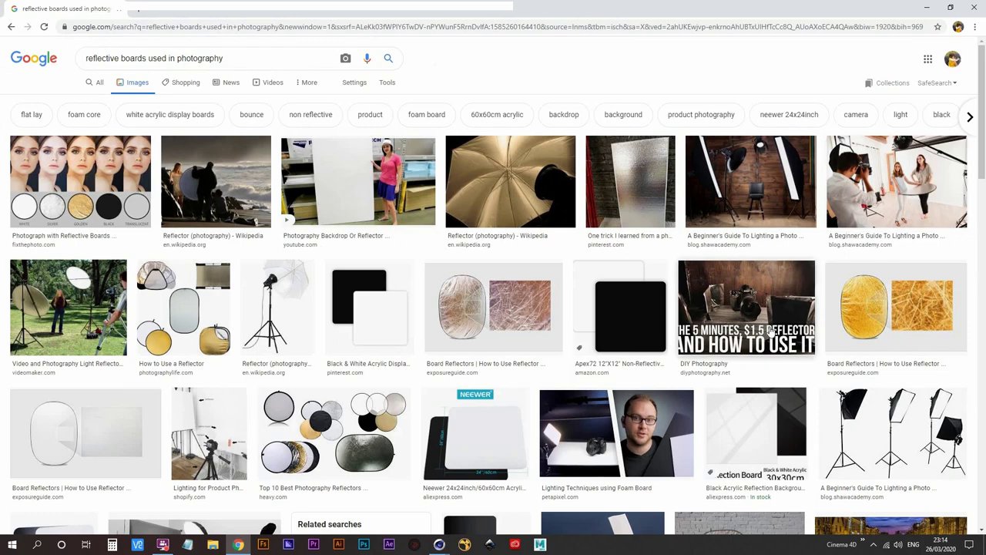
{"action": "left_click", "coordinate": [925, 310]}
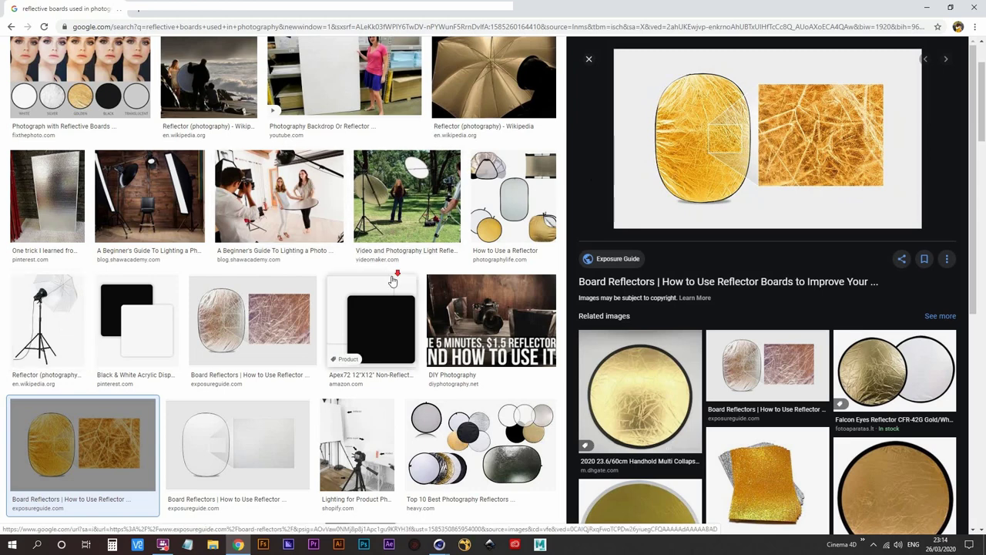
{"action": "scroll", "coordinate": [377, 308], "scroll_direction": "down", "scroll_amount": 5}
{"action": "scroll", "coordinate": [494, 266], "scroll_direction": "up", "scroll_amount": 3}
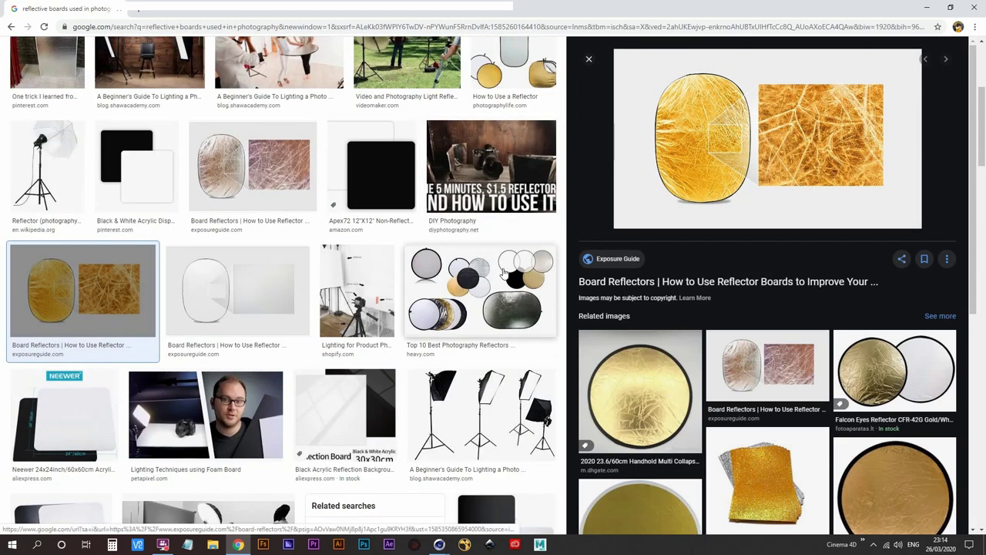
{"action": "left_click", "coordinate": [503, 274]}
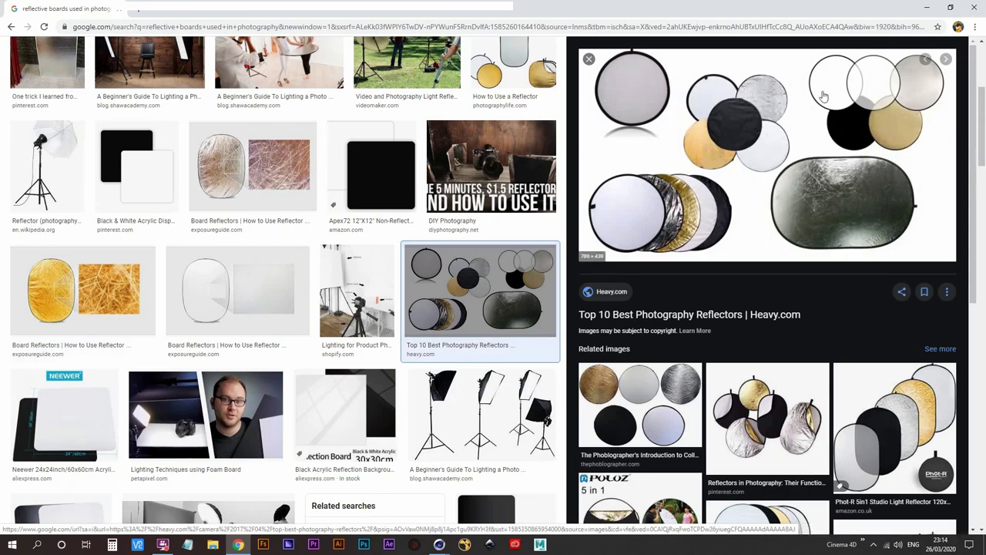
{"action": "left_click", "coordinate": [977, 6]}
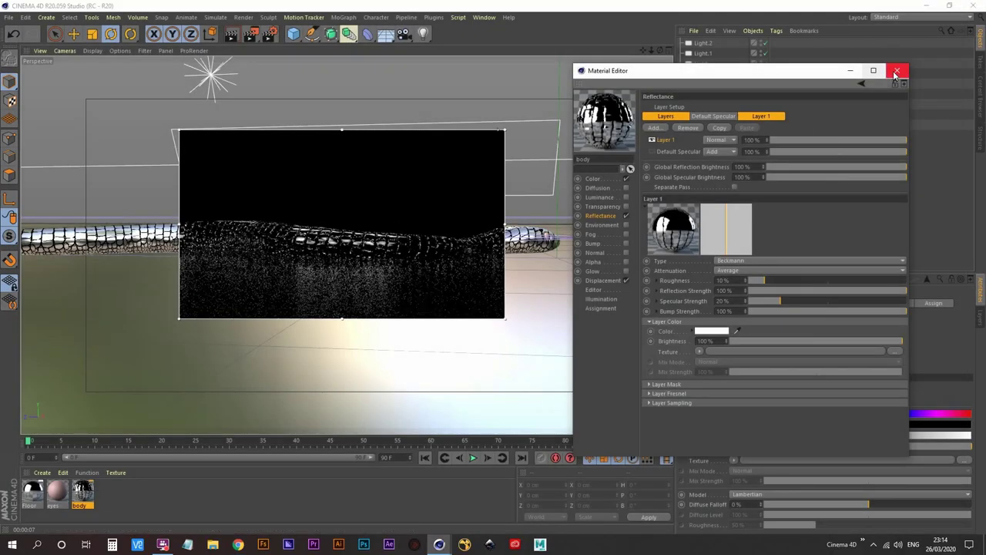
- Close the body material's editor, leave the camera view and turn off the Interactive Render Region to show the whole lit scene
{"action": "left_click", "coordinate": [897, 70]}
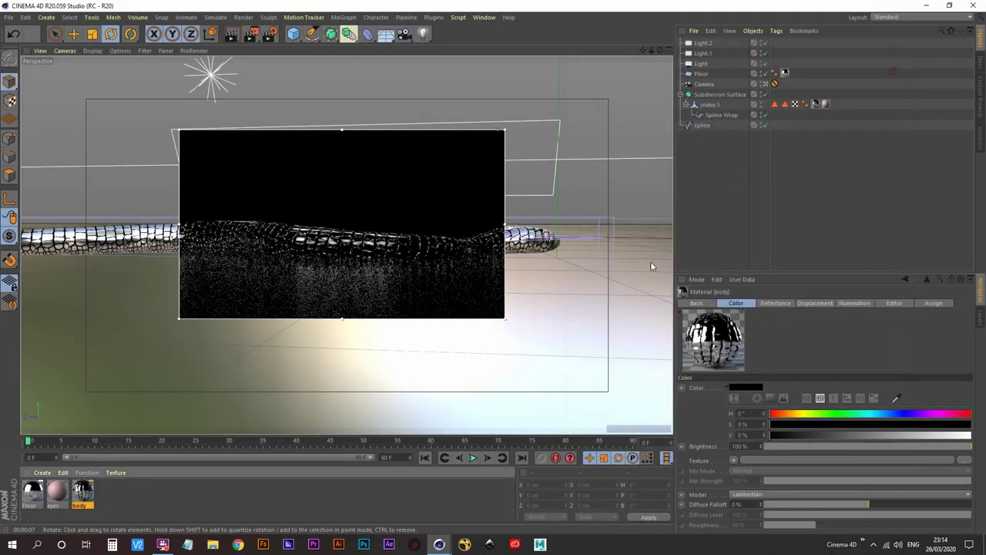
{"action": "left_click", "coordinate": [765, 84]}
{"action": "right_click_drag", "start_coordinate": [392, 233], "coordinate": [333, 265], "text": "alt"}
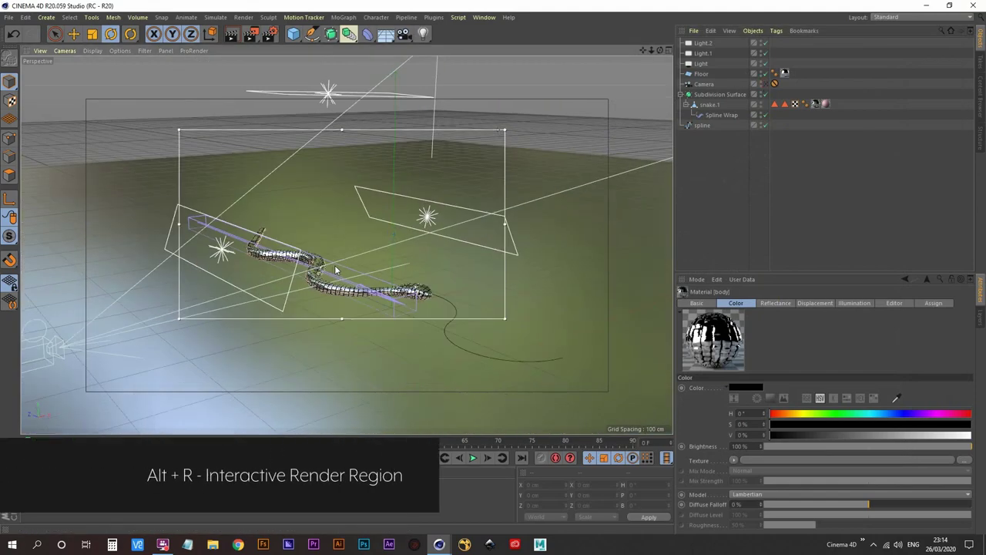
{"action": "key", "text": "alt+r"}
{"action": "left_click_drag", "start_coordinate": [412, 263], "coordinate": [364, 242], "text": "alt"}
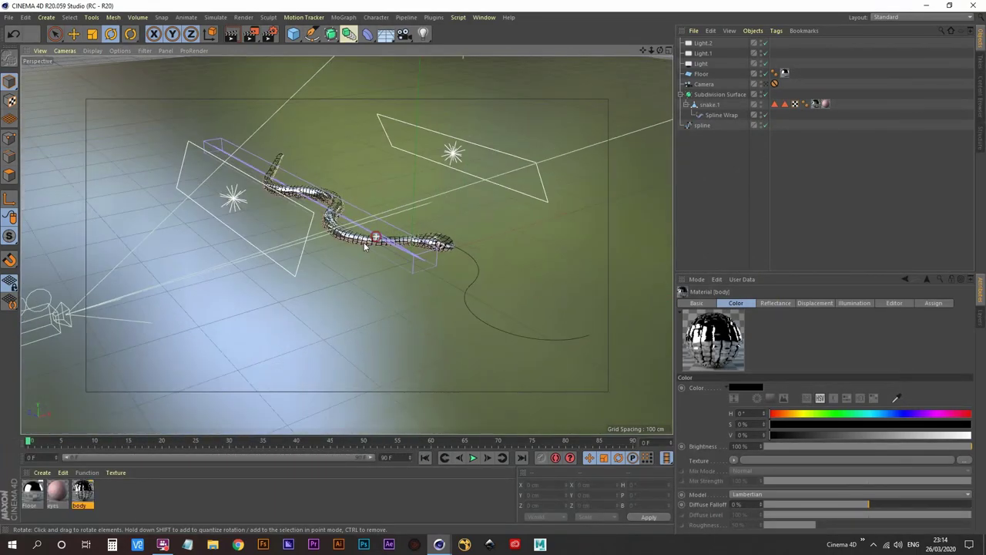
- Add a Plane primitive to the scene and rename it Reflective_Board
{"action": "left_click", "coordinate": [293, 34]}
{"action": "left_click", "coordinate": [377, 67]}
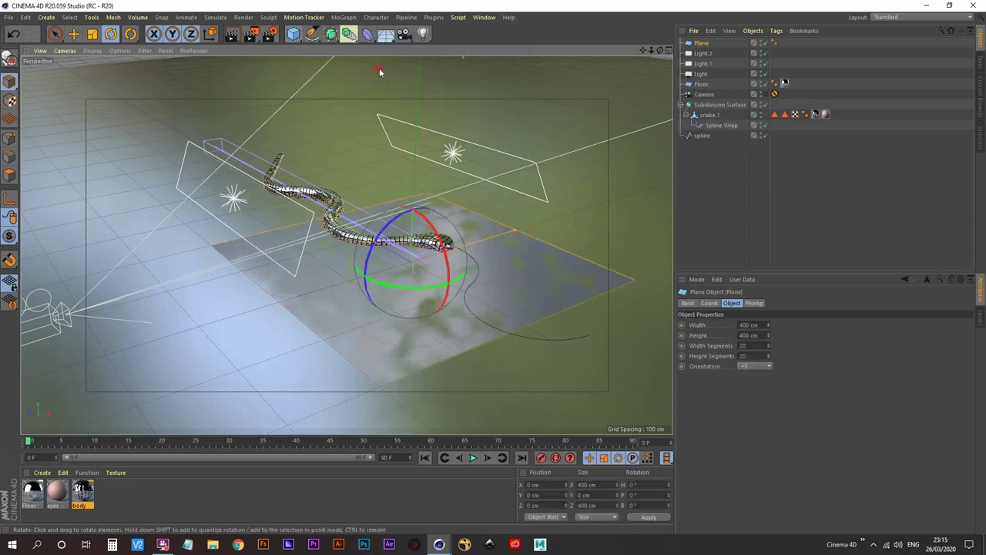
{"action": "left_click", "coordinate": [703, 43]}
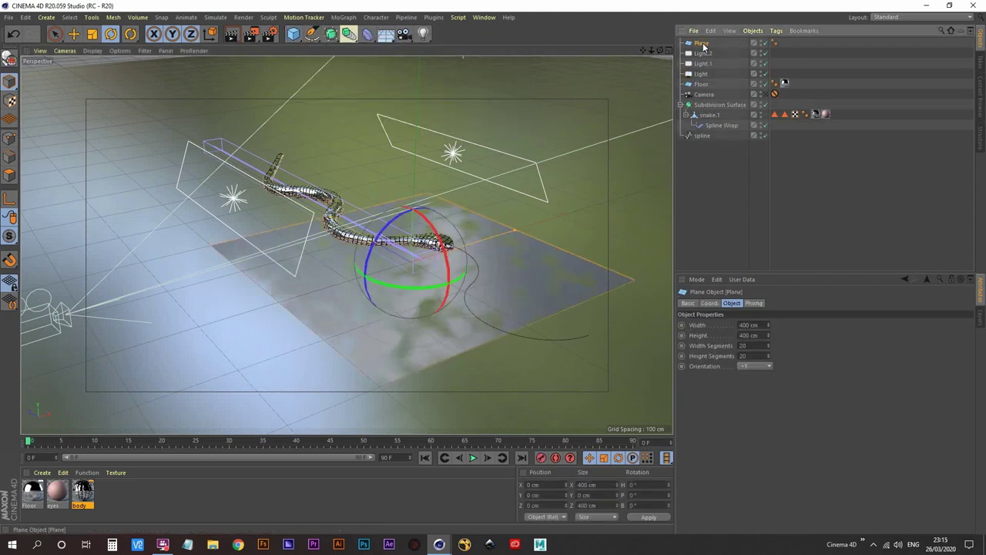
{"action": "double_click", "coordinate": [701, 44]}
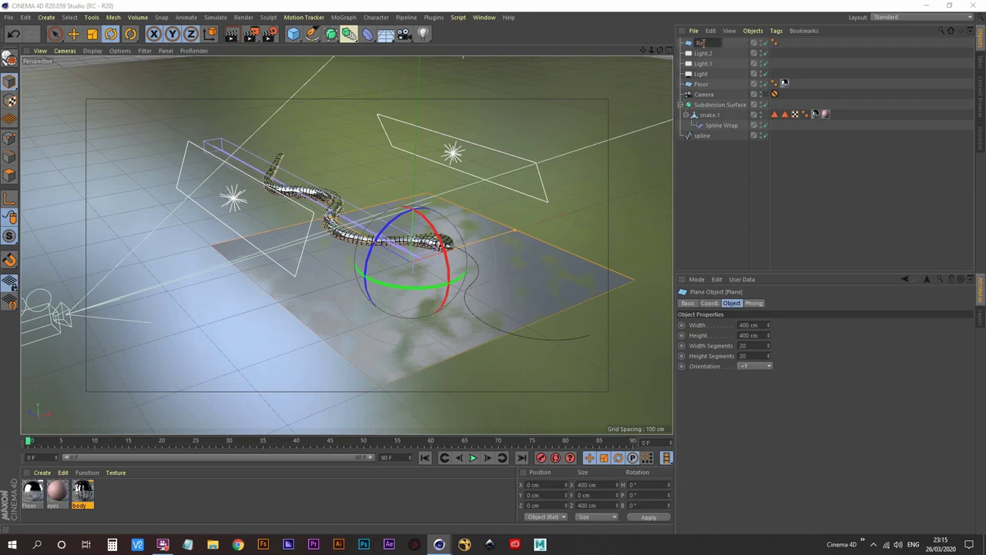
{"action": "type", "text": "reflective_Board"}
{"action": "key", "text": "Return"}
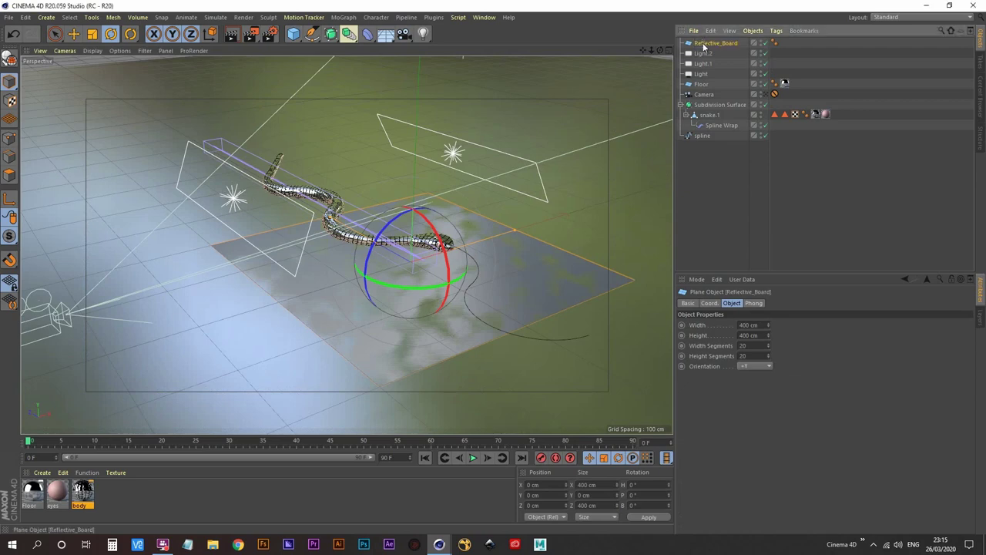
- Create a new material and name it r_board_mat
{"action": "double_click", "coordinate": [128, 506]}
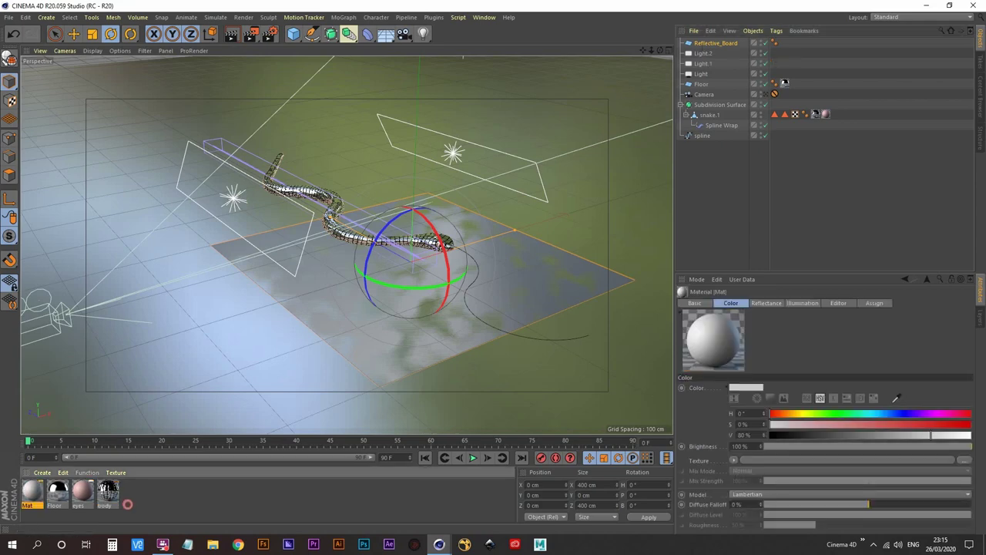
{"action": "double_click", "coordinate": [33, 505]}
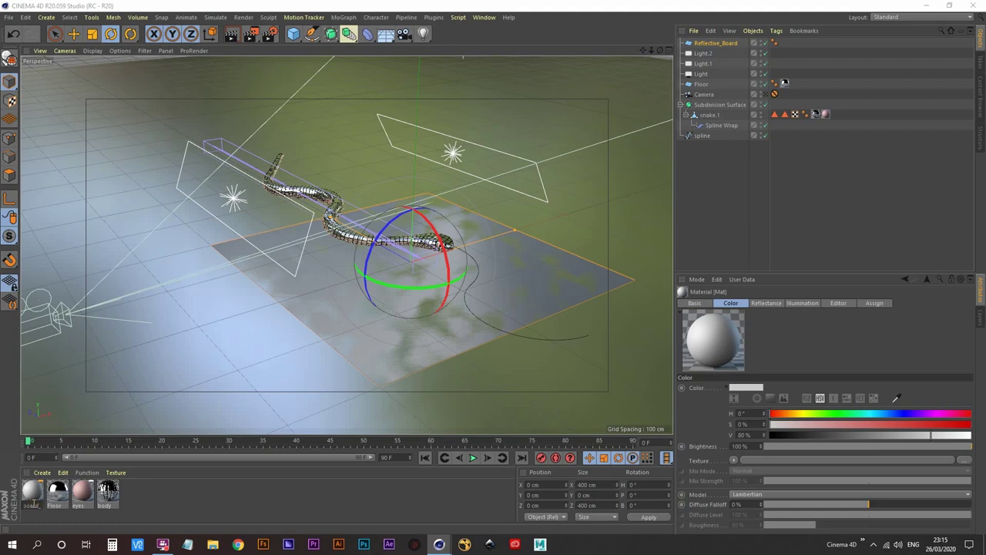
{"action": "key", "text": "Return"}
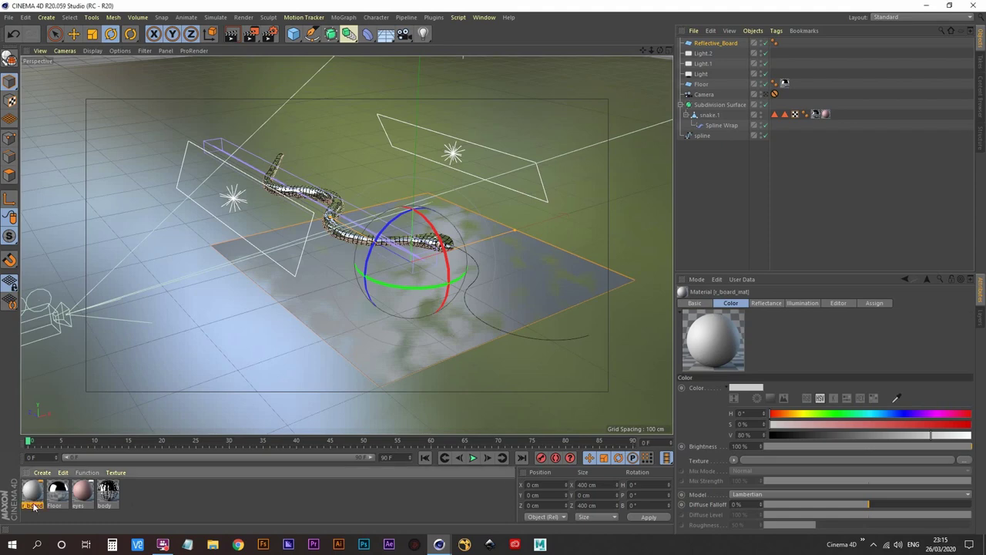
- Look over the Color and Reflectance channels of the r_board_mat material without changing them
{"action": "double_click", "coordinate": [33, 491]}
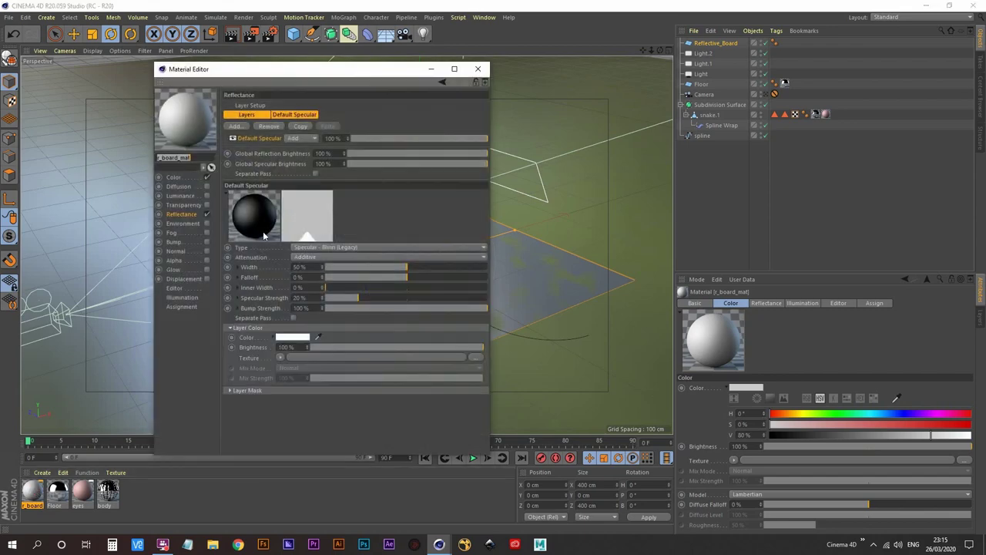
{"action": "left_click", "coordinate": [174, 178]}
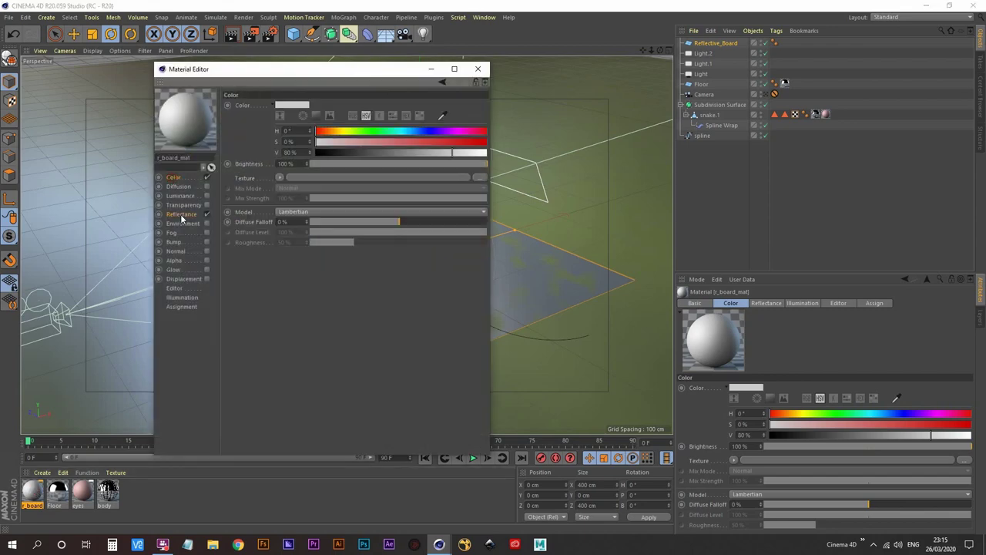
{"action": "left_click", "coordinate": [181, 216]}
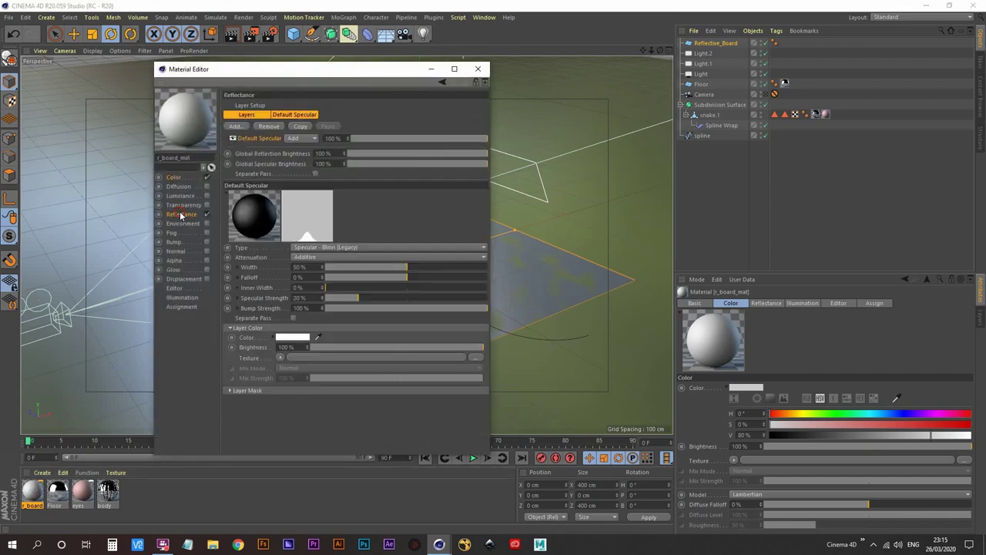
{"action": "left_click", "coordinate": [176, 177]}
{"action": "left_click", "coordinate": [478, 70]}
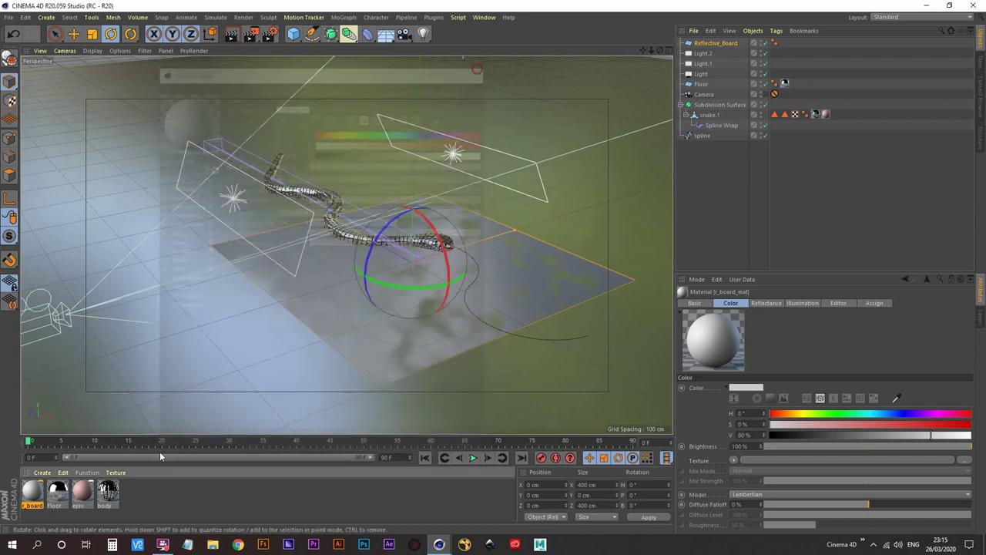
- Apply the r_board_mat material to Reflective_Board and narrow the plane to about 171 cm in X
{"action": "left_click_drag", "start_coordinate": [715, 45], "coordinate": [726, 47]}
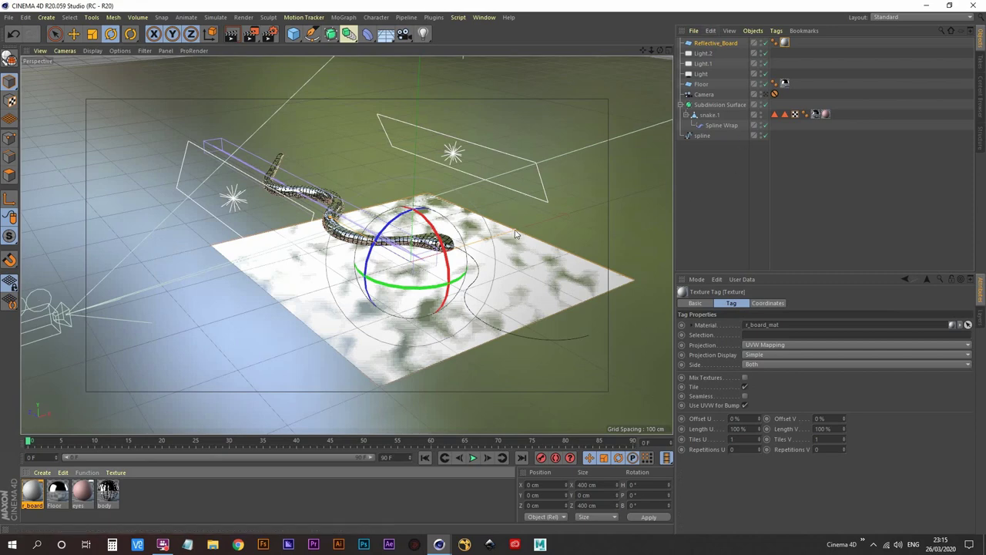
{"action": "left_click_drag", "start_coordinate": [516, 235], "coordinate": [463, 265]}
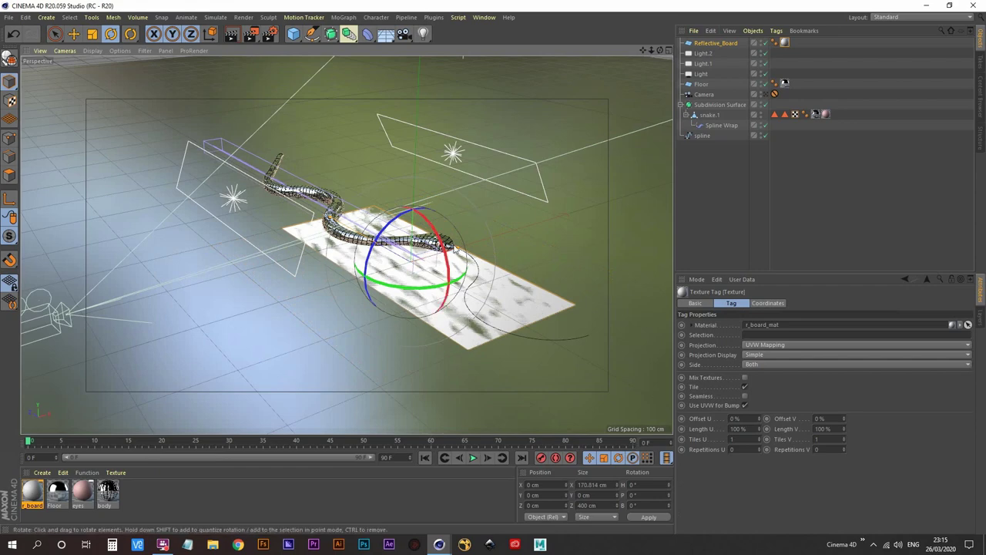
- Move Reflective_Board beside the snake to about X -235 cm and Y 100 cm, and bank it about 123° toward the snake
{"action": "left_click_drag", "start_coordinate": [455, 251], "coordinate": [330, 300]}
{"action": "key", "text": "e"}
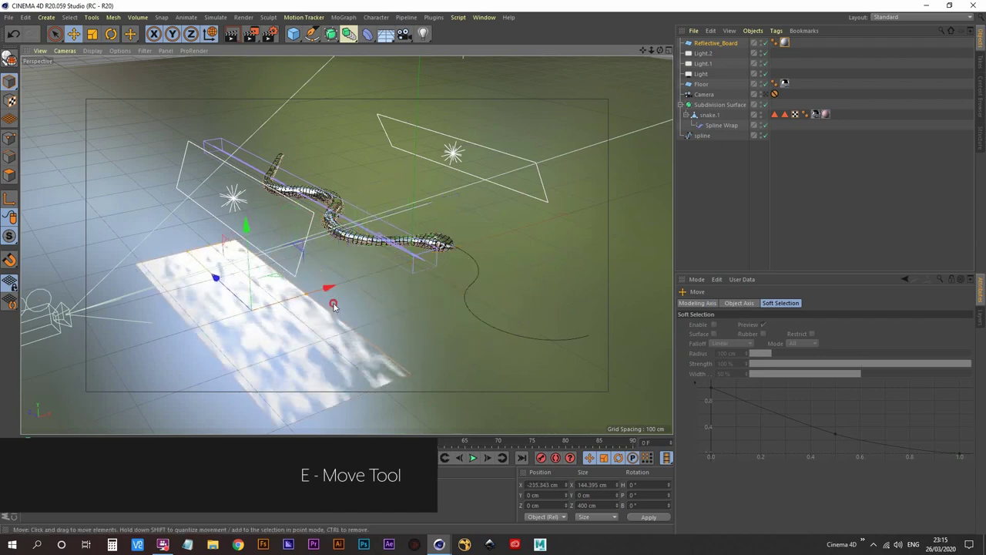
{"action": "left_click_drag", "start_coordinate": [238, 230], "coordinate": [396, 246]}
{"action": "key", "text": "t"}
{"action": "key", "text": "r"}
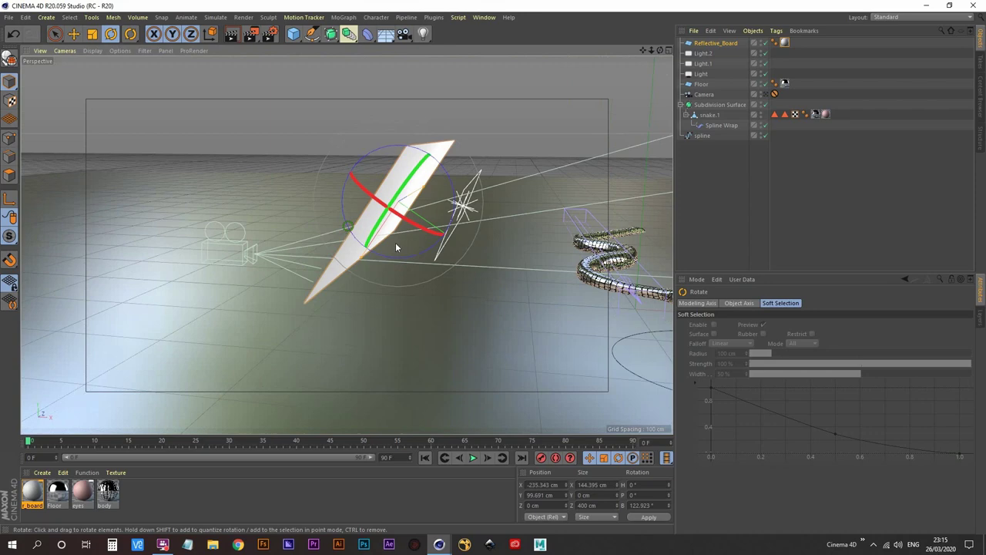
- Narrow Reflective_Board to a width of about 95 cm and undo the trial change to its height
{"action": "left_click", "coordinate": [714, 45]}
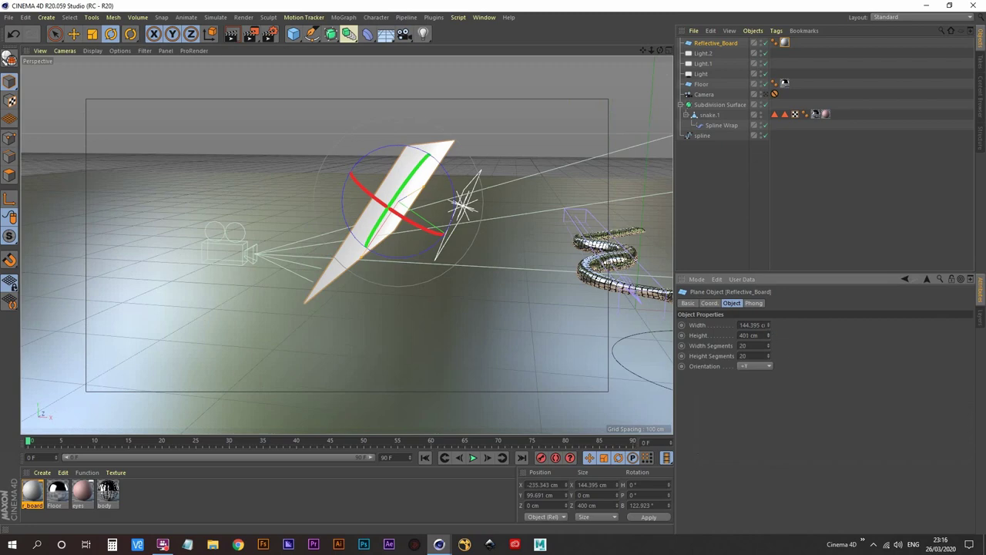
{"action": "left_click_drag", "start_coordinate": [769, 335], "coordinate": [769, 363]}
{"action": "key", "text": "ctrl+z"}
- Shift Reflective_Board along Z to about 274 cm and lengthen it to about 521 cm alongside the snake
{"action": "mouse_move", "coordinate": [313, 216]}
{"action": "left_mouse_down", "text": "alt"}
{"action": "mouse_move", "coordinate": [357, 226]}
{"action": "mouse_move", "coordinate": [301, 223]}
{"action": "left_mouse_up", "text": "alt"}
{"action": "key", "text": "e"}
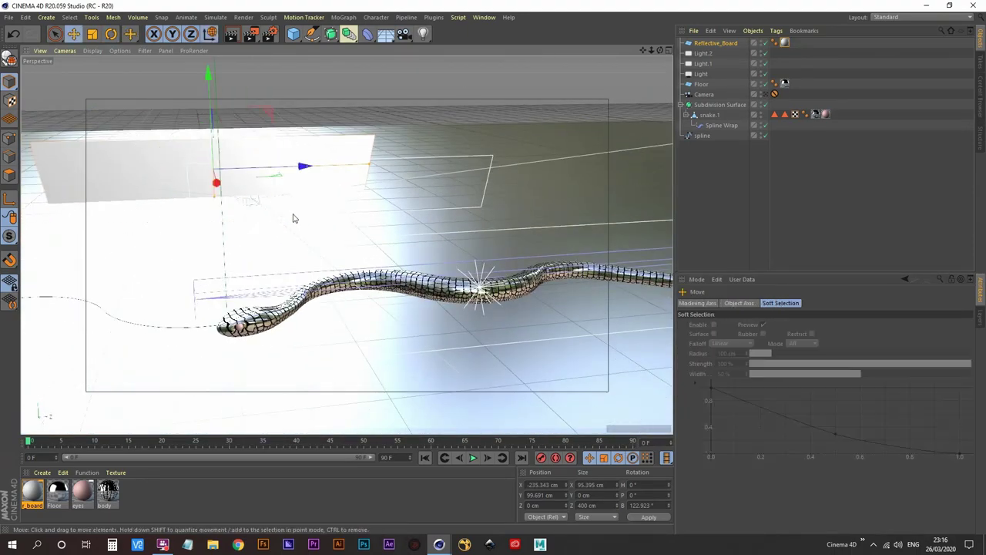
{"action": "left_click_drag", "start_coordinate": [300, 168], "coordinate": [466, 174]}
{"action": "mouse_move", "coordinate": [409, 207]}
{"action": "left_mouse_down", "text": "alt"}
{"action": "mouse_move", "coordinate": [414, 218]}
{"action": "mouse_move", "coordinate": [401, 203]}
{"action": "left_mouse_up", "text": "alt"}
{"action": "right_click_drag", "start_coordinate": [401, 202], "coordinate": [376, 223], "text": "alt"}
{"action": "middle_click_drag", "start_coordinate": [375, 230], "coordinate": [358, 214], "text": "alt"}
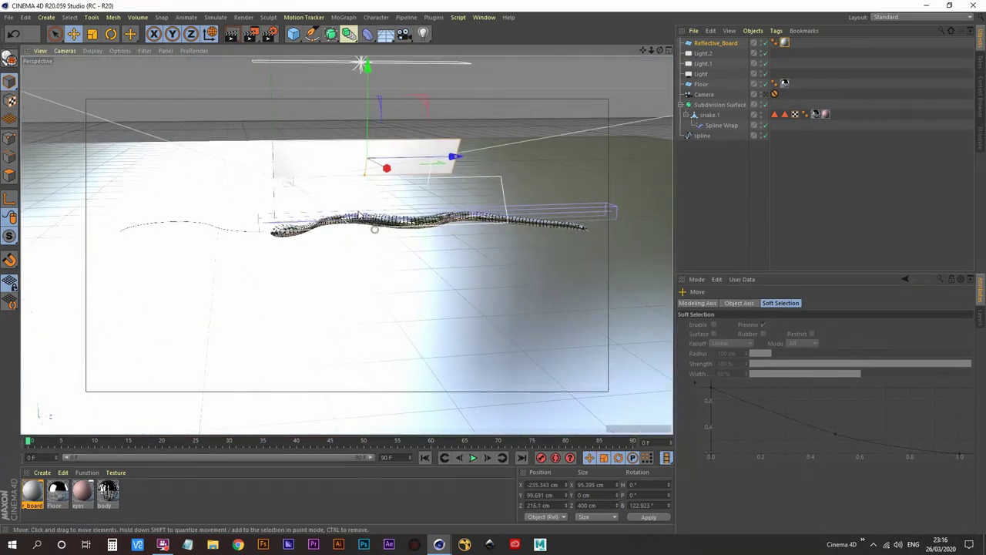
{"action": "right_click_drag", "start_coordinate": [393, 167], "coordinate": [425, 158], "text": "alt"}
{"action": "left_click_drag", "start_coordinate": [444, 155], "coordinate": [479, 155]}
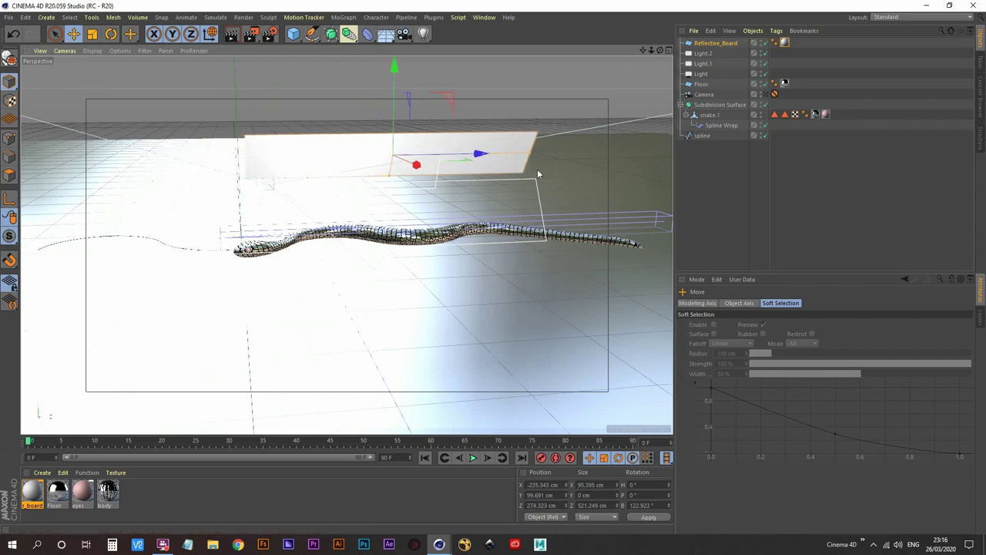
- Set both the width and height segments of Reflective_Board to 1
{"action": "left_click", "coordinate": [717, 43]}
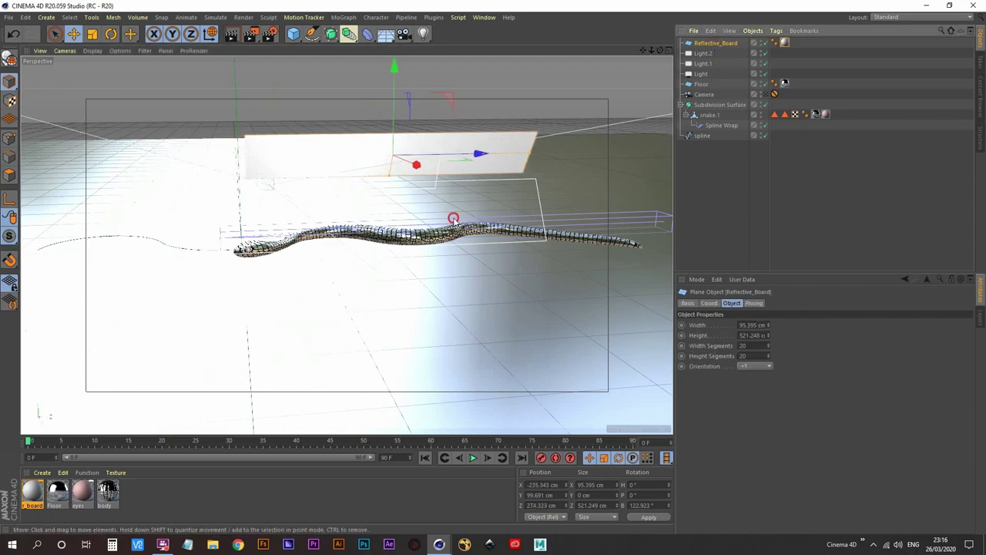
{"action": "left_click_drag", "start_coordinate": [455, 221], "coordinate": [534, 248], "text": "alt"}
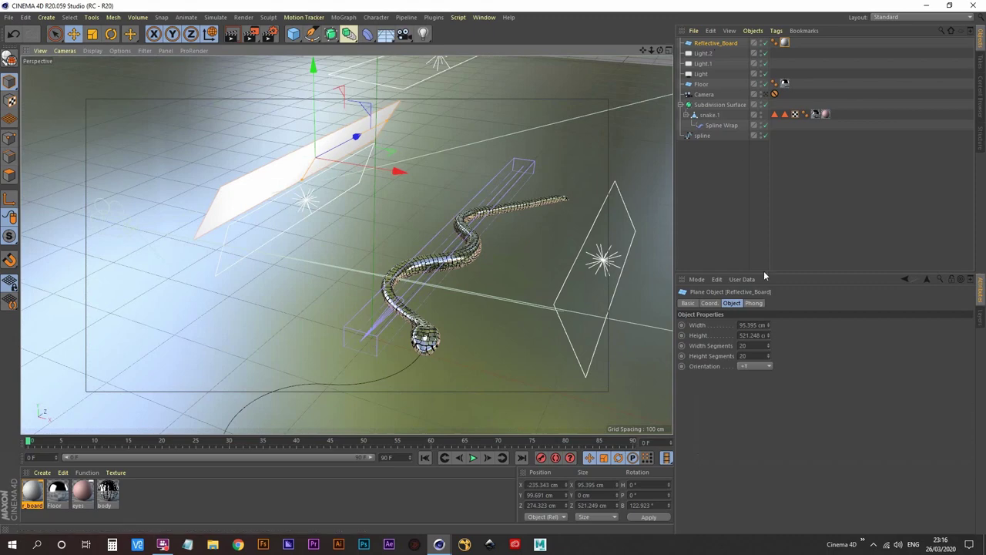
{"action": "left_click", "coordinate": [759, 325]}
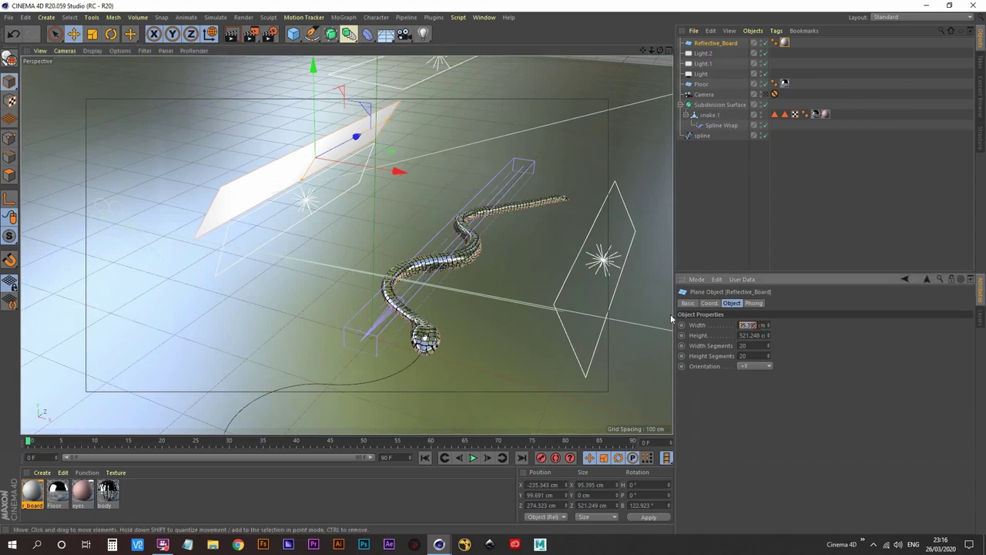
{"action": "left_click", "coordinate": [761, 336]}
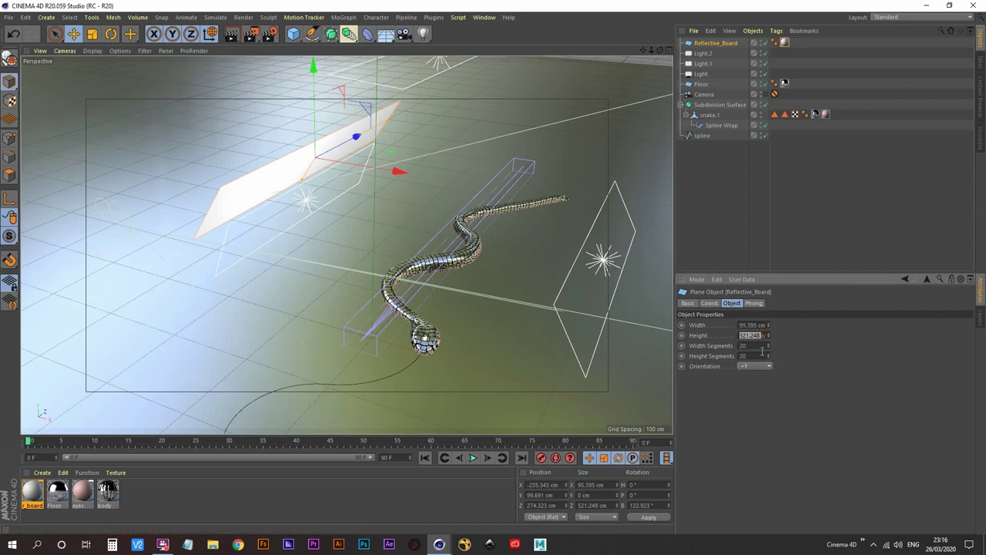
{"action": "left_click", "coordinate": [754, 345]}
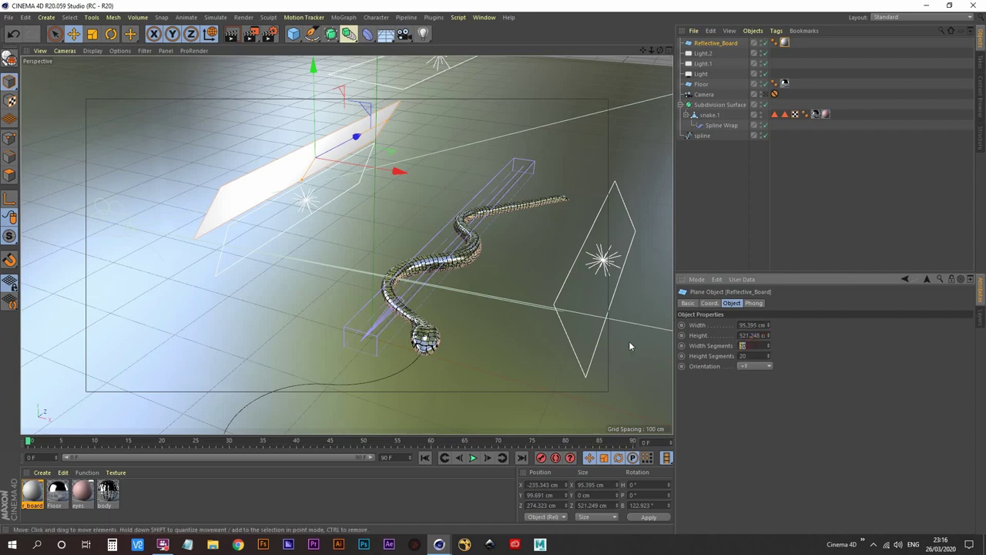
{"action": "type", "text": "1"}
{"action": "key", "text": "Tab"}
{"action": "type", "text": "1"}
{"action": "key", "text": "Tab"}
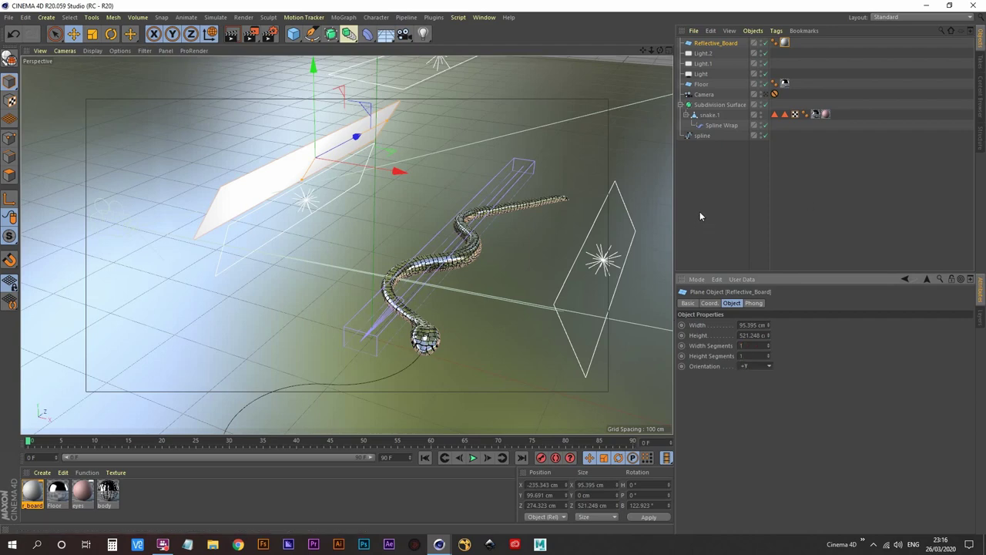
- Check the placement of Reflective_Board from around the scene and look through the scene Camera
{"action": "left_click", "coordinate": [700, 217]}
{"action": "left_click_drag", "start_coordinate": [435, 303], "coordinate": [363, 195], "text": "alt"}
{"action": "left_click", "coordinate": [715, 42]}
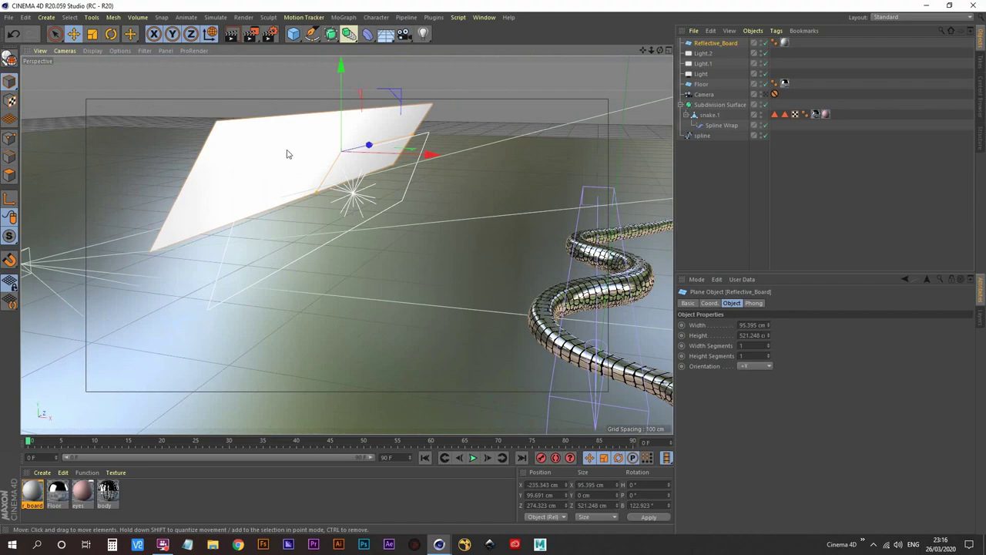
{"action": "left_click_drag", "start_coordinate": [424, 261], "coordinate": [389, 275], "text": "alt"}
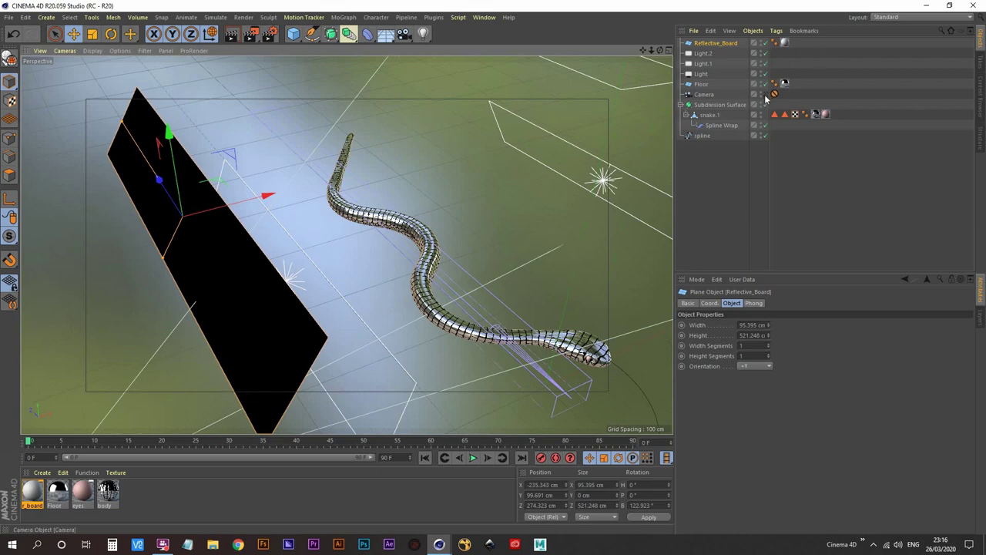
{"action": "left_click", "coordinate": [766, 95]}
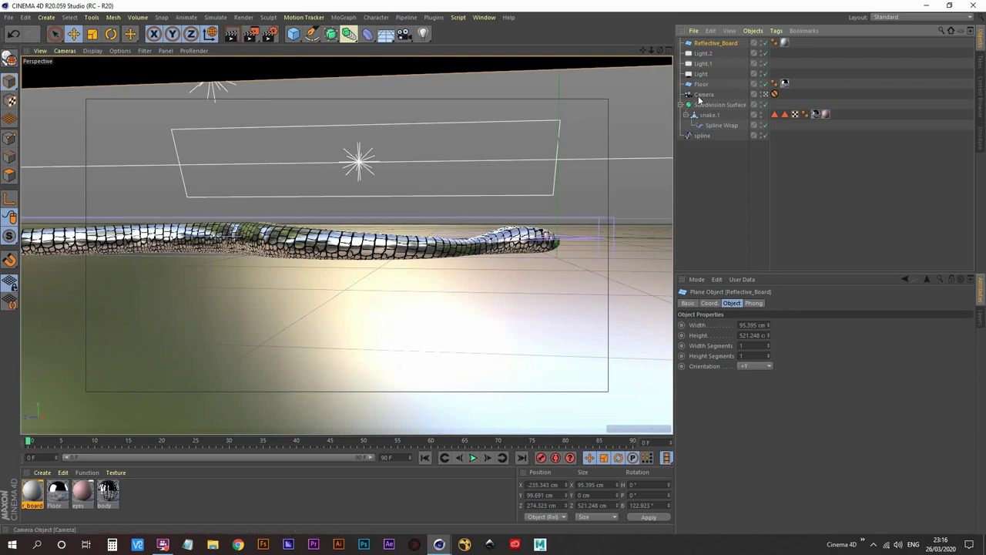
- Add a Compositing tag to Reflective_Board and turn off Seen by Camera
{"action": "right_click", "coordinate": [716, 44]}
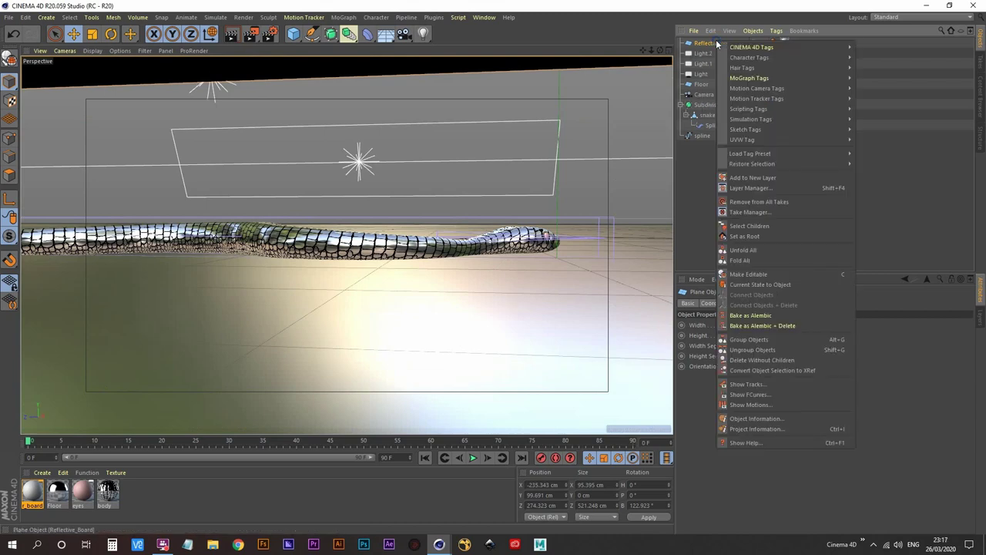
{"action": "left_click", "coordinate": [709, 43]}
{"action": "right_click", "coordinate": [709, 43]}
{"action": "mouse_move", "coordinate": [776, 52]}
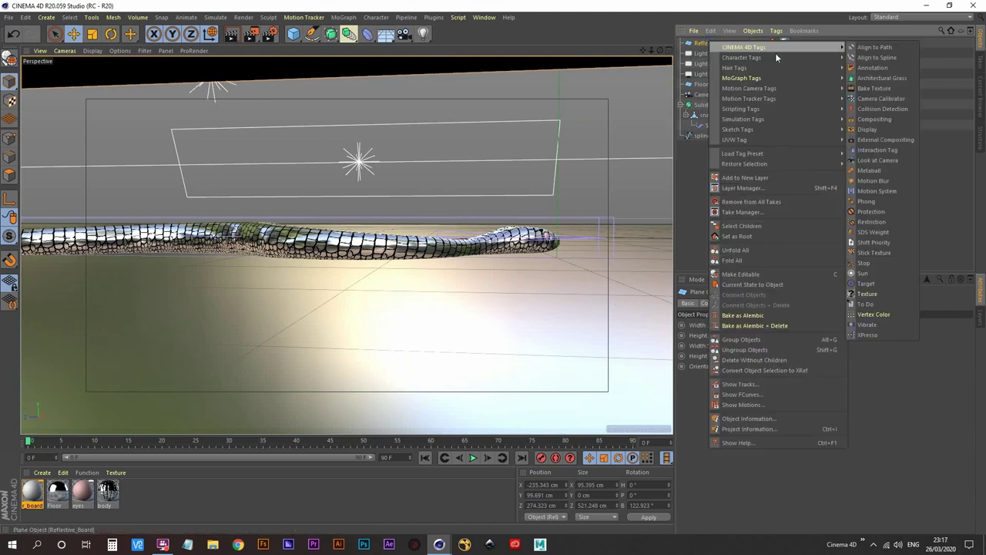
{"action": "left_click", "coordinate": [875, 119]}
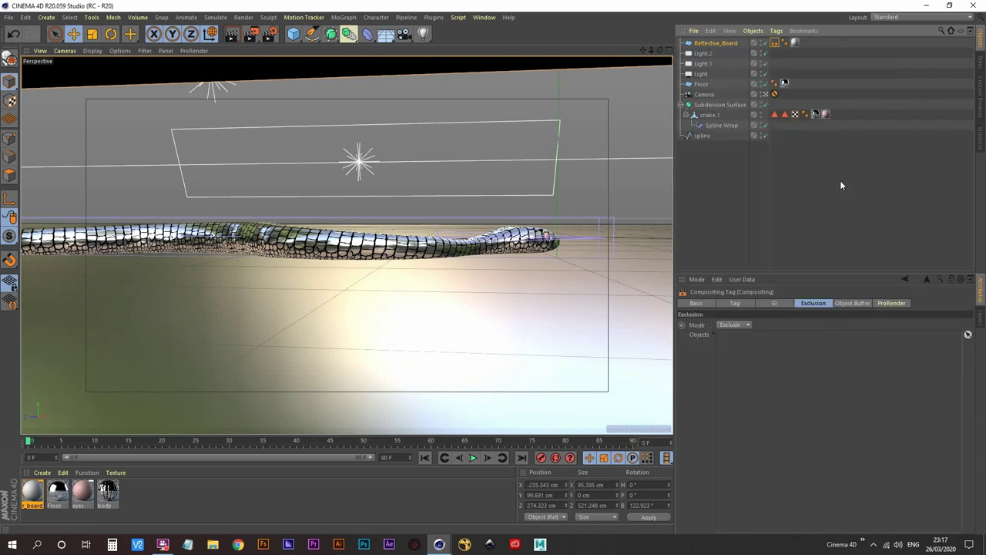
{"action": "left_click", "coordinate": [736, 305]}
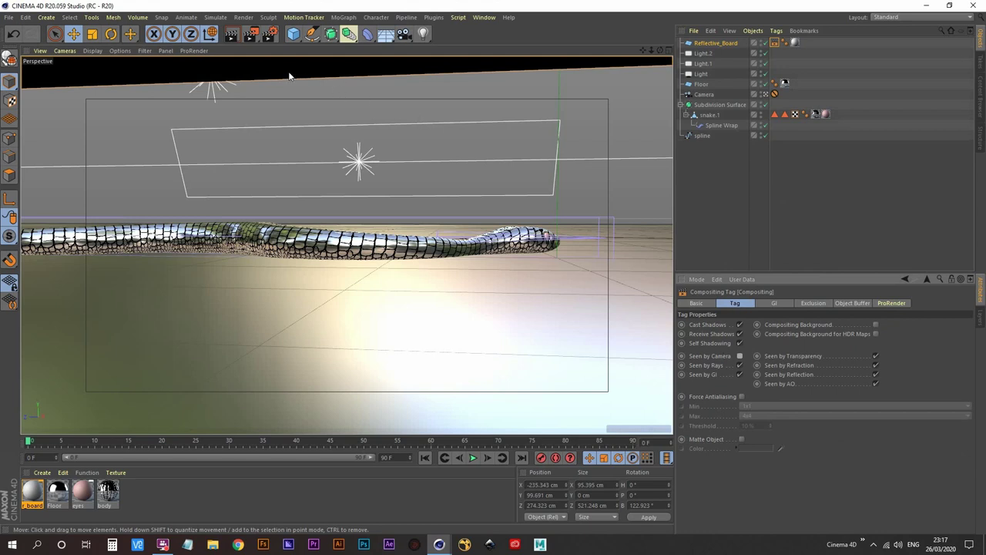
- Hide Reflective_Board in the viewport and render the camera view to the Picture Viewer, comparing it with the previous render
{"action": "left_click", "coordinate": [763, 42]}
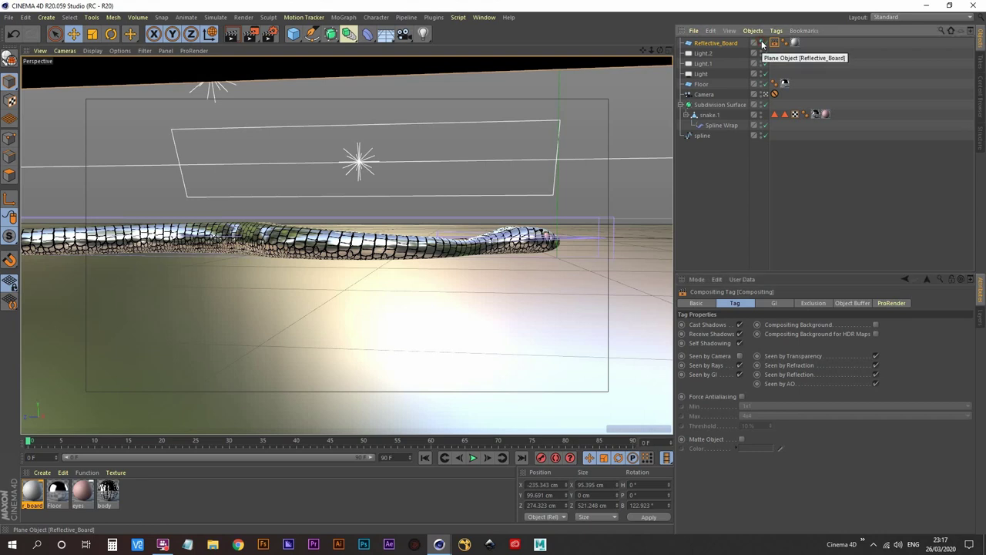
{"action": "left_click", "coordinate": [762, 42]}
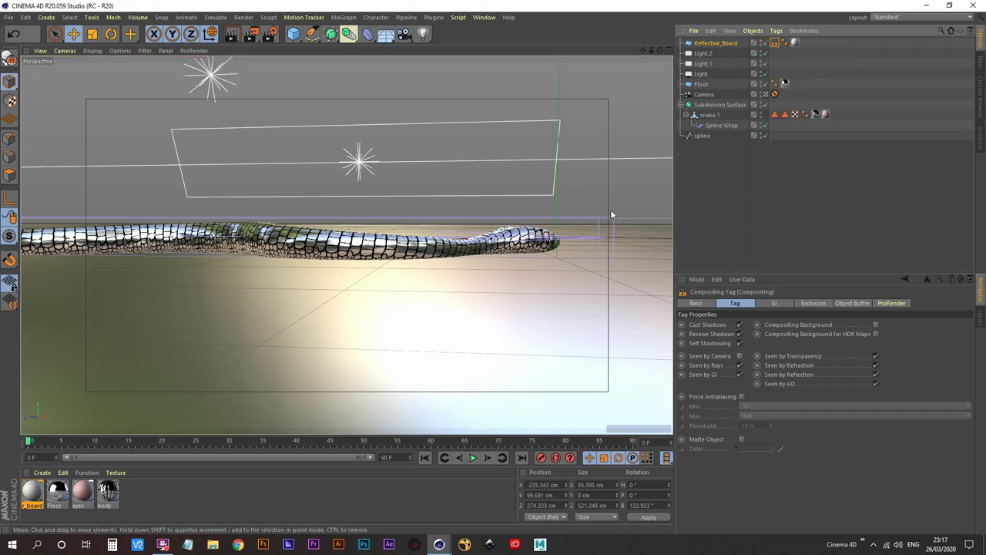
{"action": "left_click", "coordinate": [251, 35]}
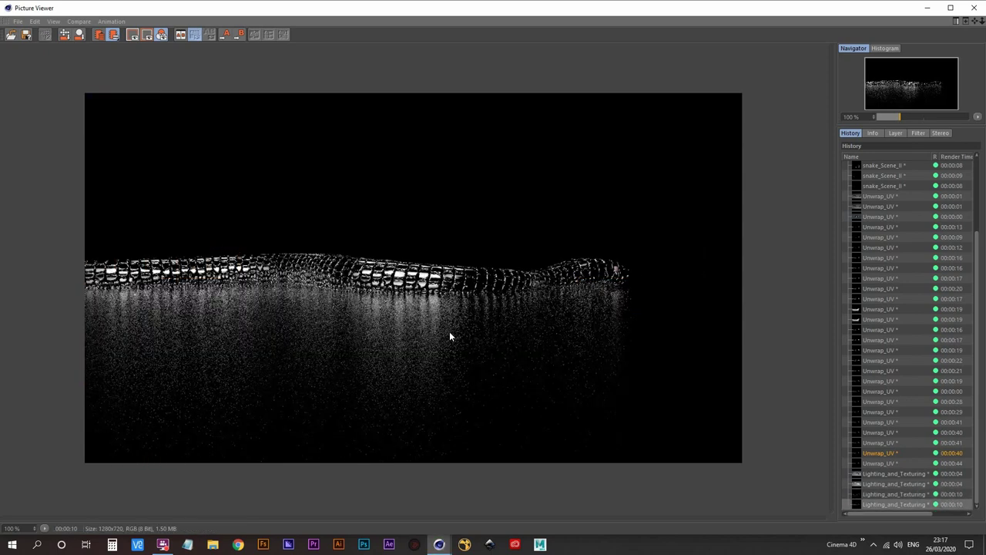
{"action": "key", "text": "Up"}
{"action": "left_click", "coordinate": [929, 6]}
- Set the render anti-aliasing to Best with a Max Level of 2x2 and render the camera view again
{"action": "left_click", "coordinate": [270, 37]}
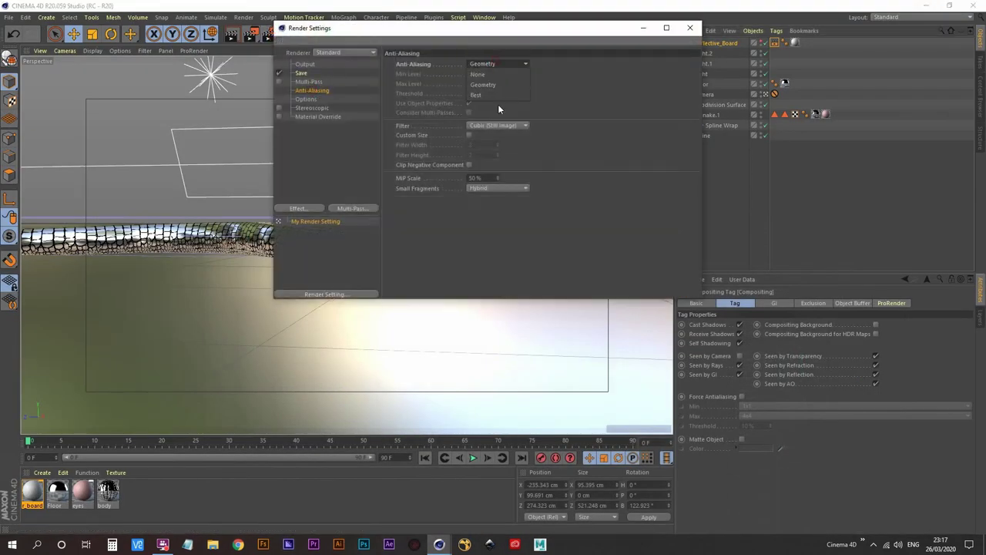
{"action": "left_click", "coordinate": [496, 95]}
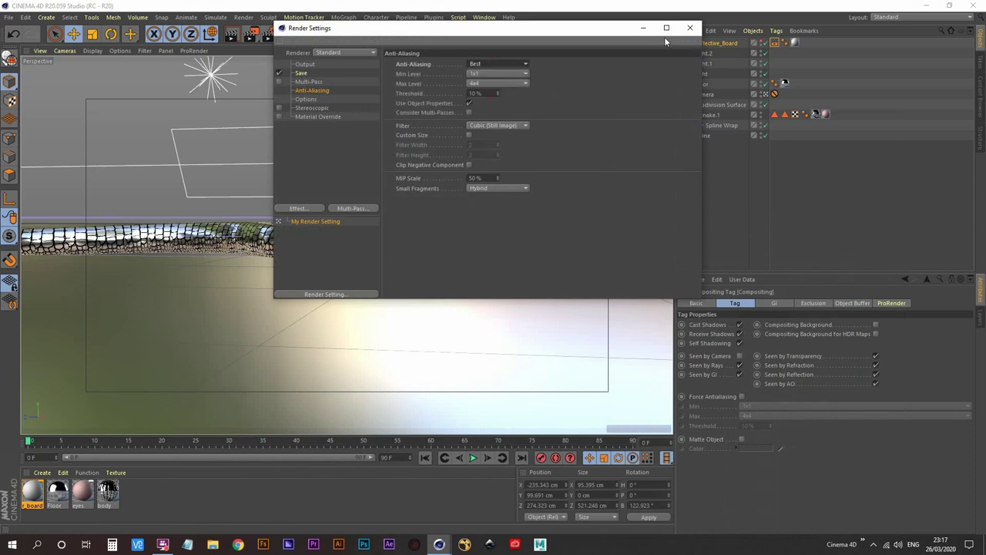
{"action": "left_click", "coordinate": [488, 84]}
{"action": "left_click", "coordinate": [489, 101]}
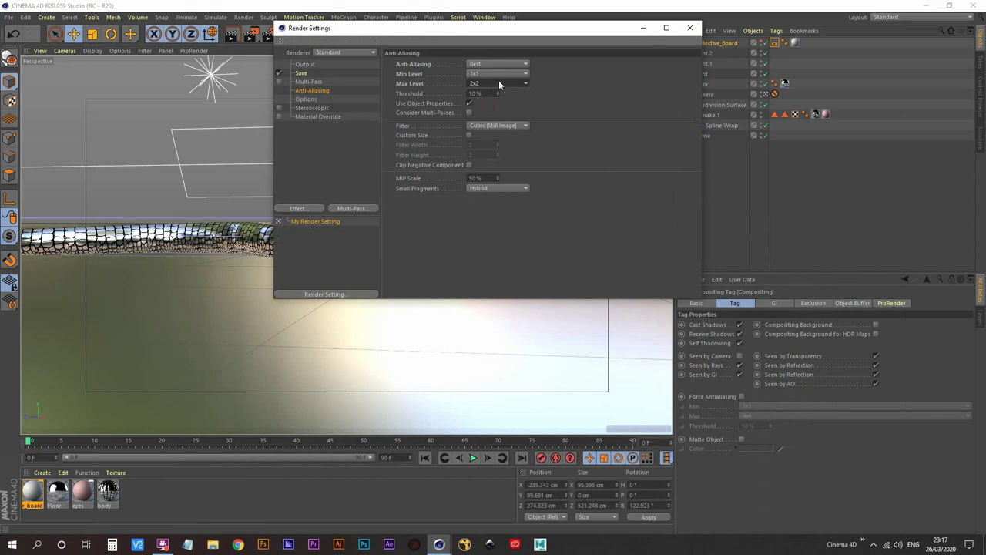
{"action": "left_click", "coordinate": [688, 29]}
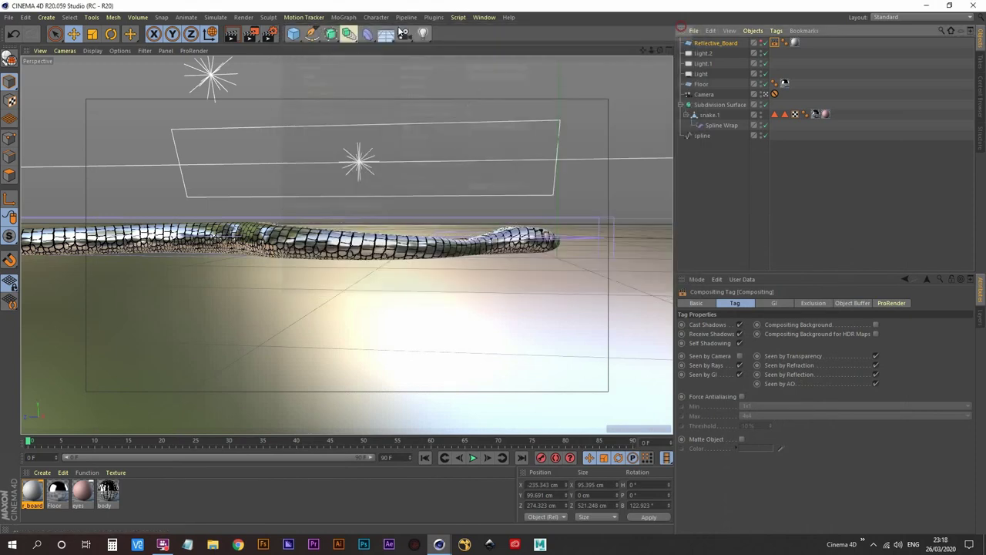
{"action": "left_click", "coordinate": [252, 35]}
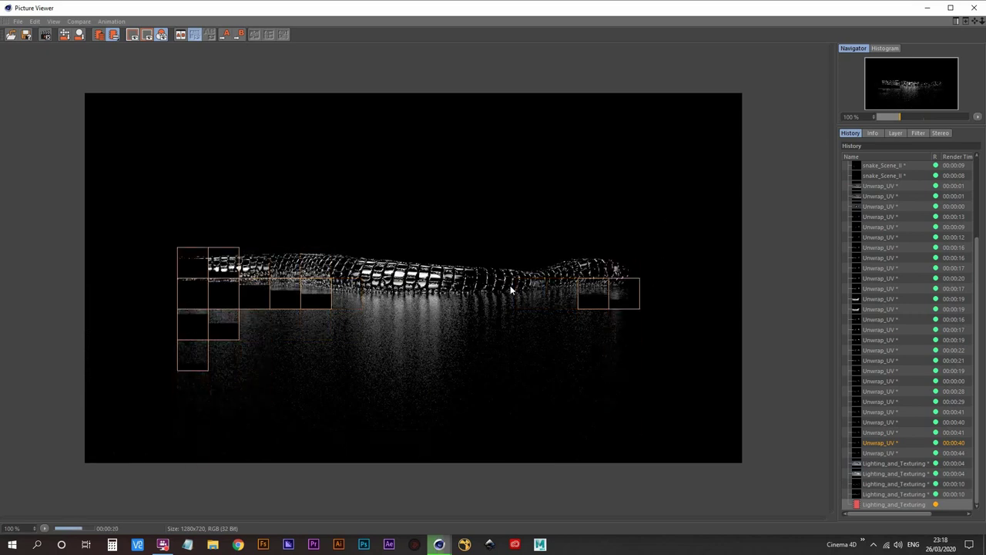
{"action": "left_click", "coordinate": [927, 9]}
- Select the spline that guides the snake's body to adjust its height
{"action": "left_click", "coordinate": [736, 170]}
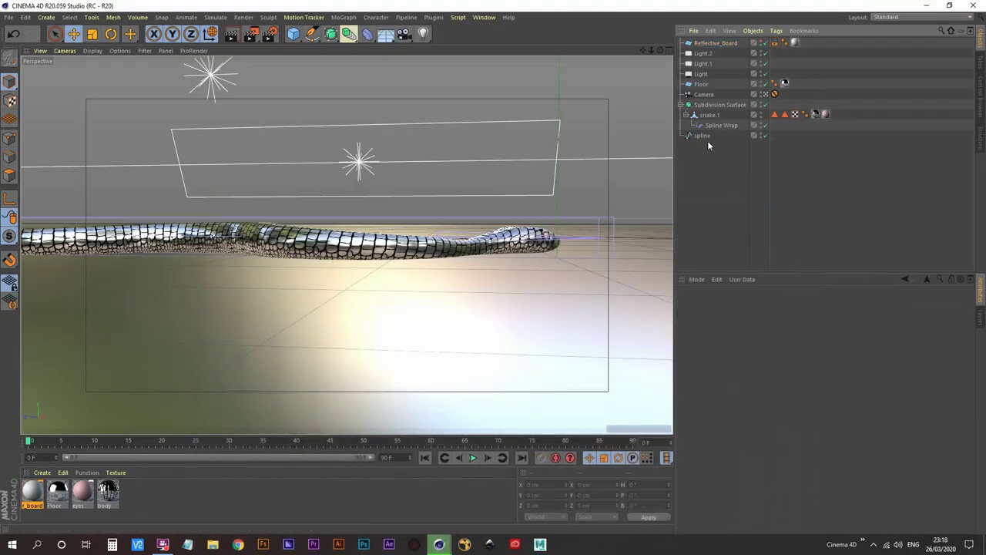
{"action": "left_click", "coordinate": [704, 137]}
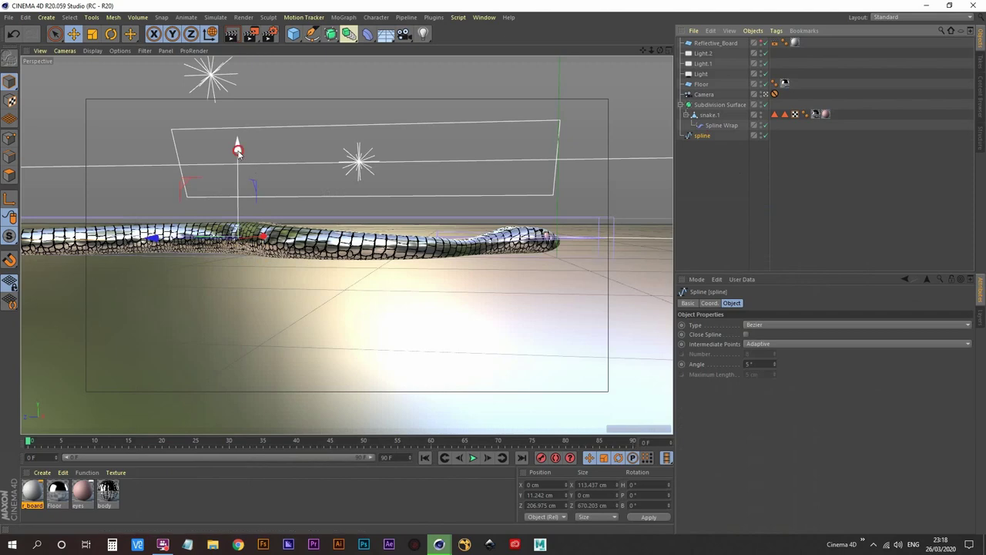
- Nudge the snake's spline slightly upward in the Right view so the body rests on the floor plane
{"action": "left_click_drag", "start_coordinate": [239, 149], "coordinate": [235, 90]}
{"action": "key", "text": "ctrl+z"}
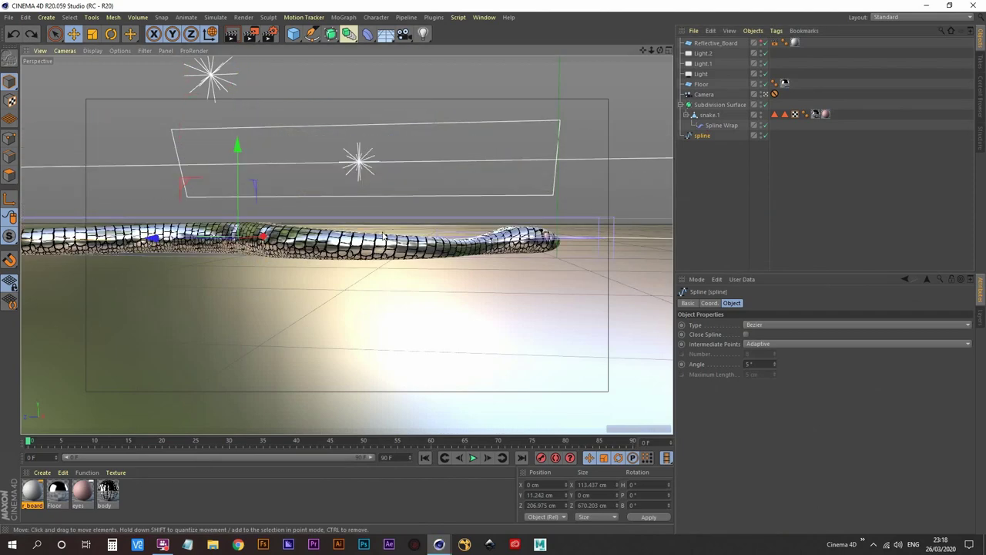
{"action": "middle_click", "coordinate": [430, 208]}
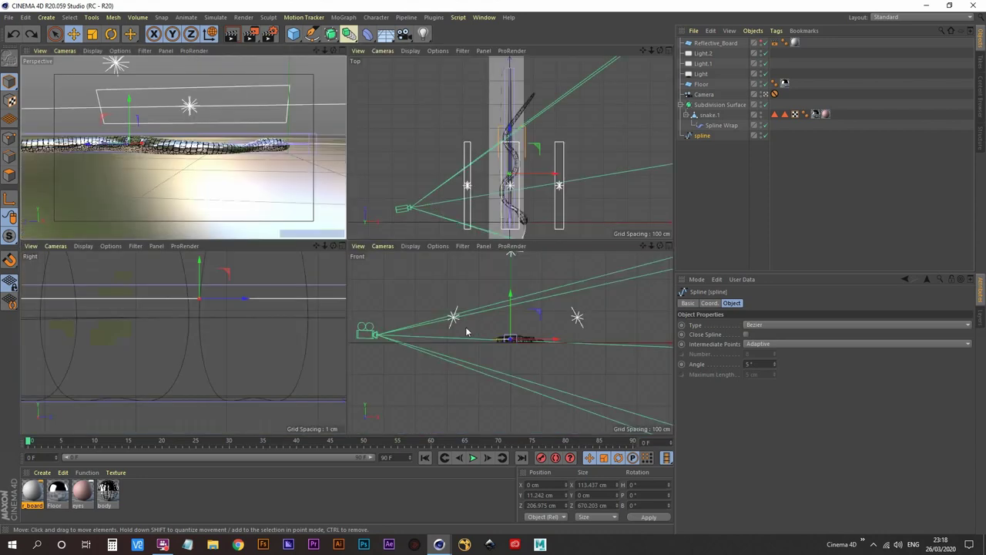
{"action": "middle_click", "coordinate": [182, 322]}
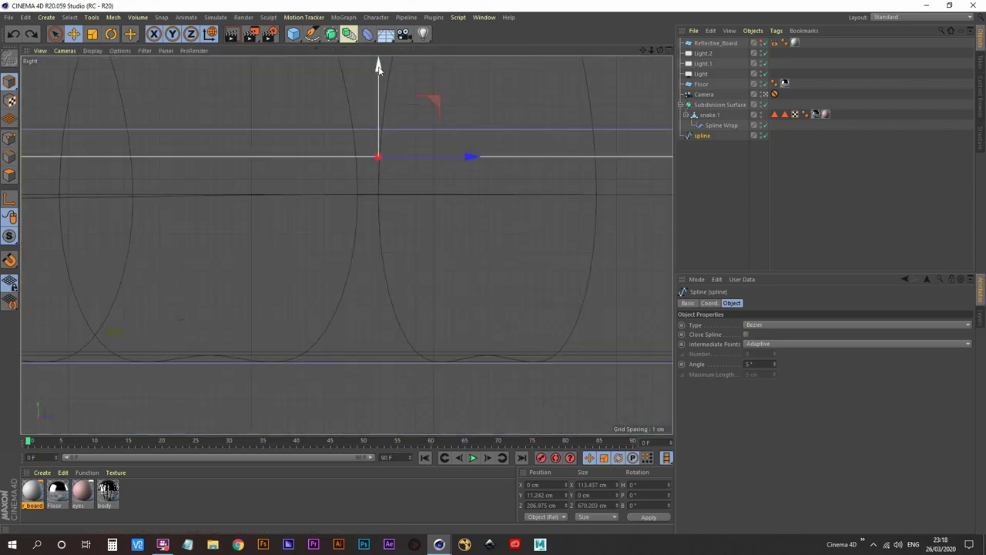
{"action": "mouse_move", "coordinate": [377, 67]}
{"action": "left_mouse_down"}
{"action": "mouse_move", "coordinate": [379, 57]}
{"action": "mouse_move", "coordinate": [360, 65]}
{"action": "left_mouse_up"}
{"action": "left_click", "coordinate": [702, 84]}
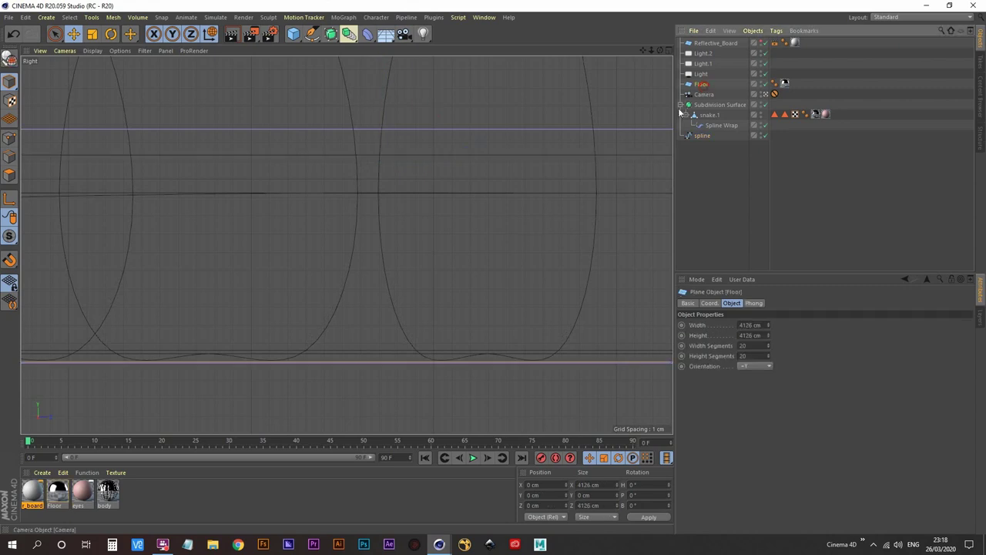
{"action": "middle_click", "coordinate": [380, 315]}
{"action": "middle_click", "coordinate": [247, 183]}
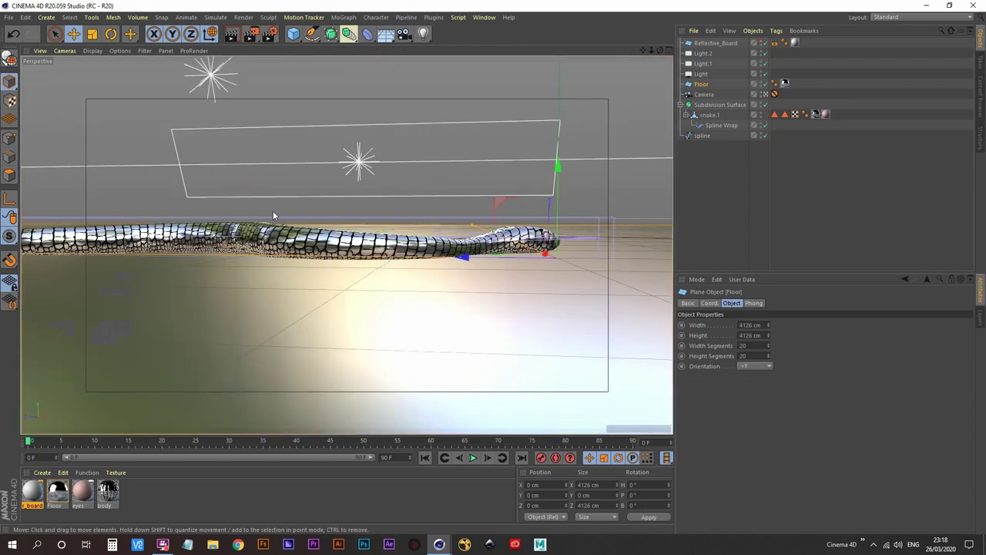
{"action": "left_click", "coordinate": [707, 182]}
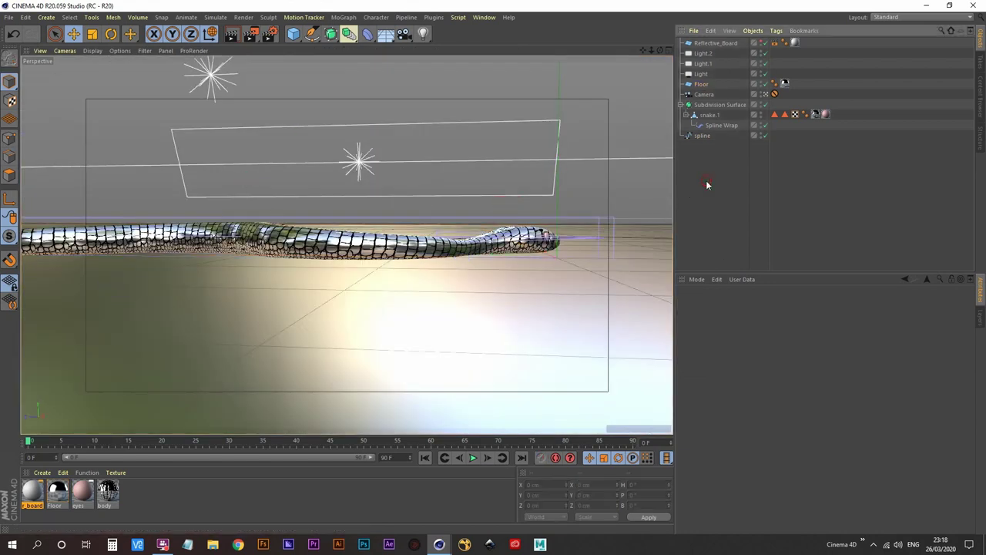
- Delete the Protection tag from the Camera object to unlock its movement
{"action": "left_click", "coordinate": [707, 95]}
{"action": "left_click", "coordinate": [774, 94]}
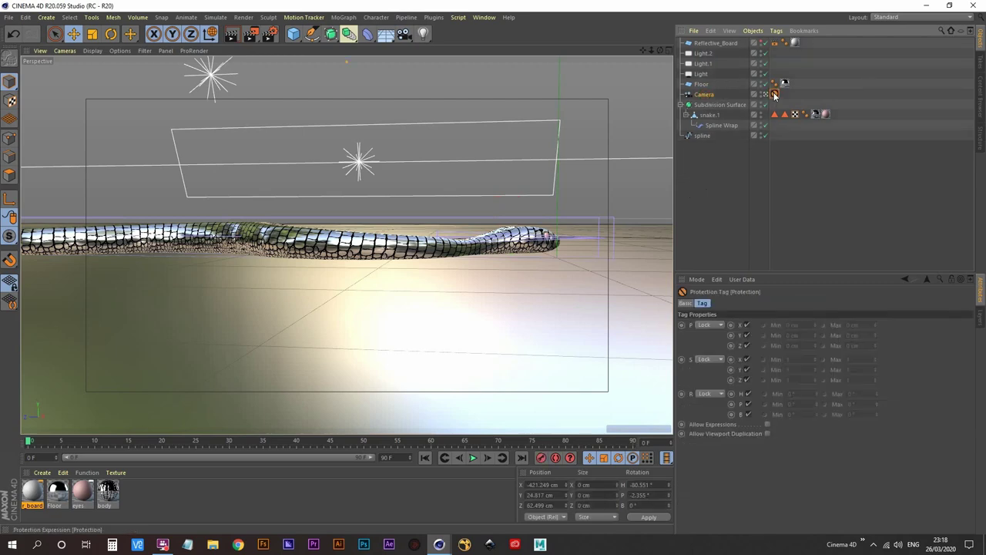
{"action": "key", "text": "Delete"}
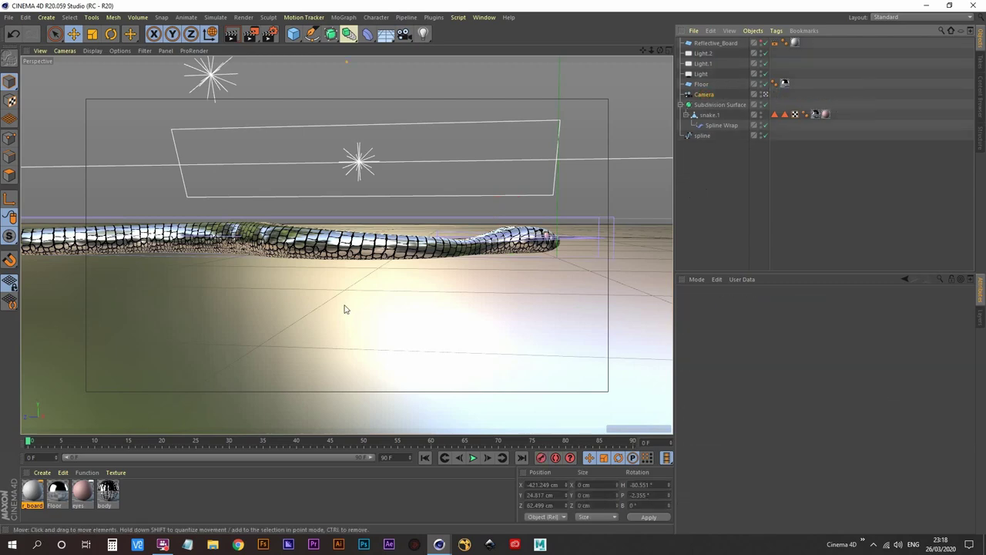
- Reframe the camera from a slightly higher angle on the snake and render the shot to the Picture Viewer
{"action": "left_click_drag", "start_coordinate": [286, 258], "coordinate": [288, 273], "text": "alt"}
{"action": "middle_click_drag", "start_coordinate": [346, 231], "coordinate": [308, 262], "text": "alt"}
{"action": "left_click_drag", "start_coordinate": [317, 269], "coordinate": [330, 254], "text": "alt"}
{"action": "right_click_drag", "start_coordinate": [331, 254], "coordinate": [311, 277], "text": "alt"}
{"action": "left_click_drag", "start_coordinate": [312, 278], "coordinate": [358, 272], "text": "alt"}
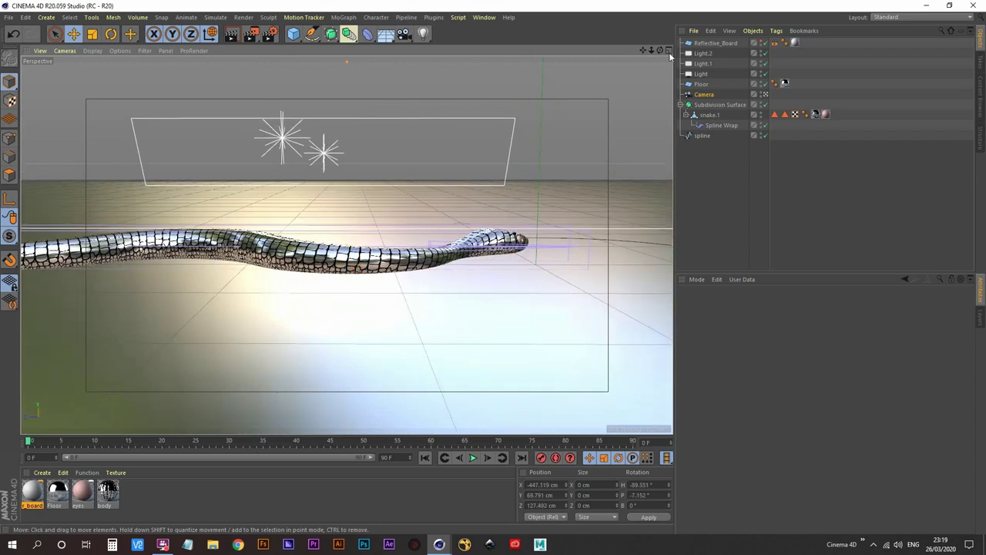
{"action": "left_click", "coordinate": [250, 34]}
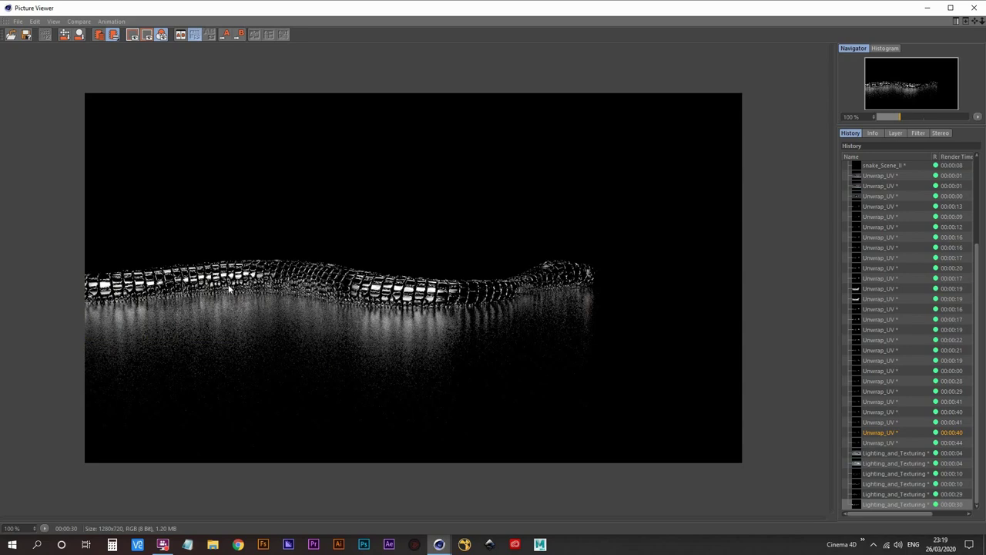
{"action": "left_click", "coordinate": [926, 11]}
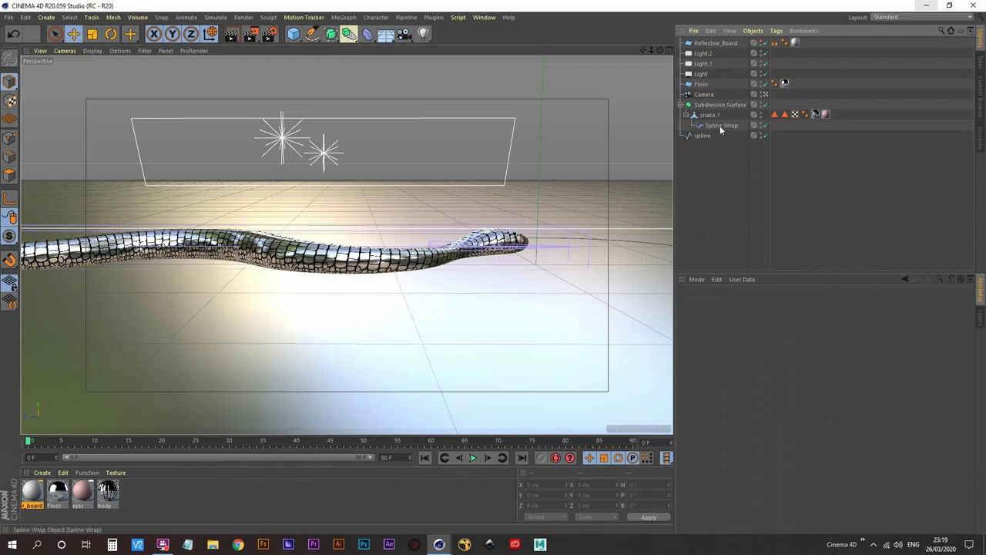
- Leave the camera view, select Reflective_Board and make it visible in the viewport beside the snake
{"action": "left_click", "coordinate": [766, 96]}
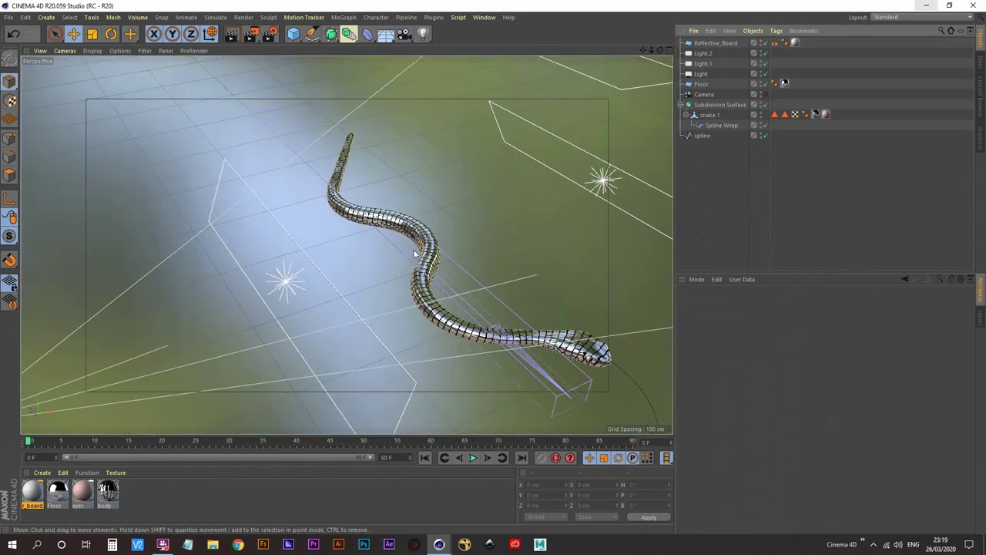
{"action": "right_click_drag", "start_coordinate": [414, 253], "coordinate": [356, 308], "text": "alt"}
{"action": "middle_click_drag", "start_coordinate": [477, 269], "coordinate": [376, 311], "text": "alt"}
{"action": "left_click_drag", "start_coordinate": [375, 310], "coordinate": [310, 258], "text": "alt"}
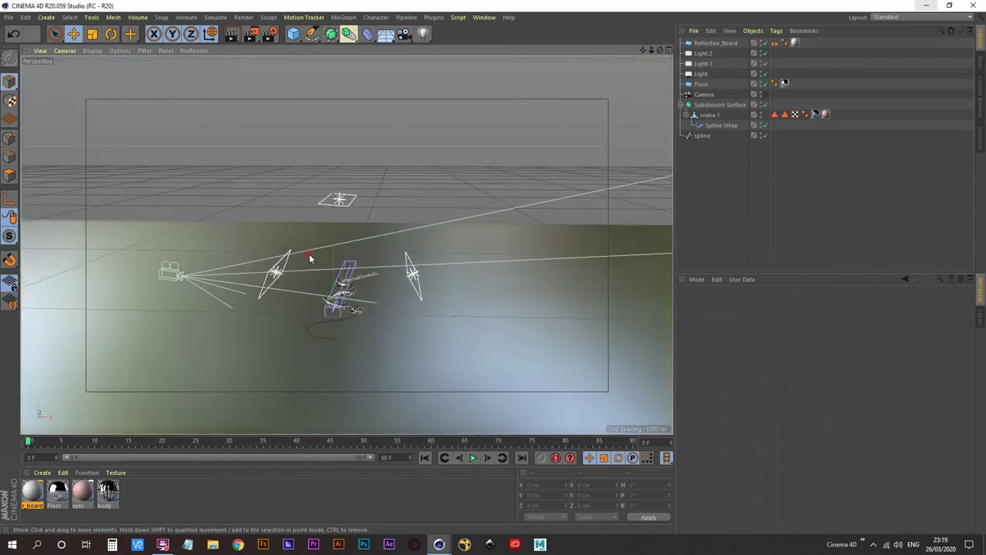
{"action": "left_click", "coordinate": [724, 44]}
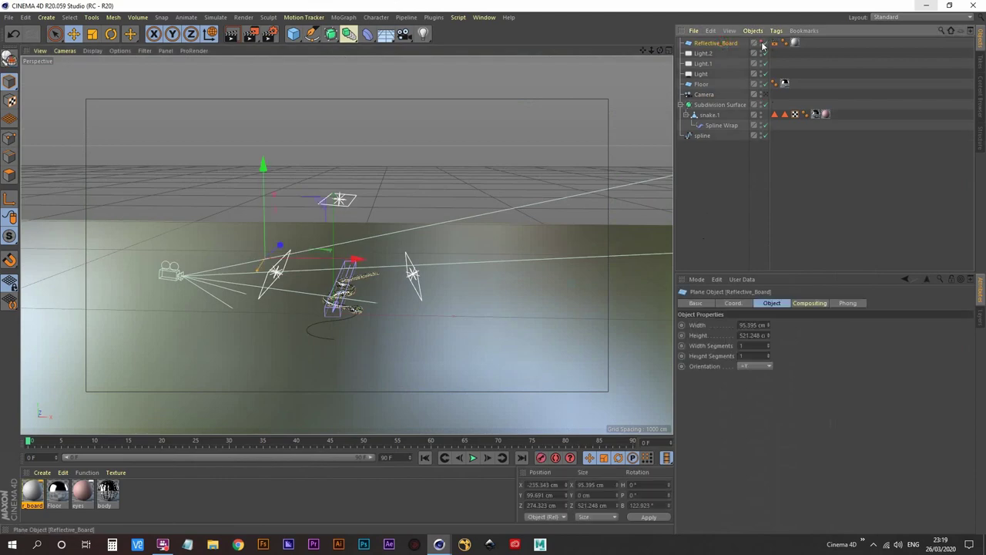
{"action": "scroll", "coordinate": [294, 267], "scroll_direction": "up", "scroll_amount": 5}
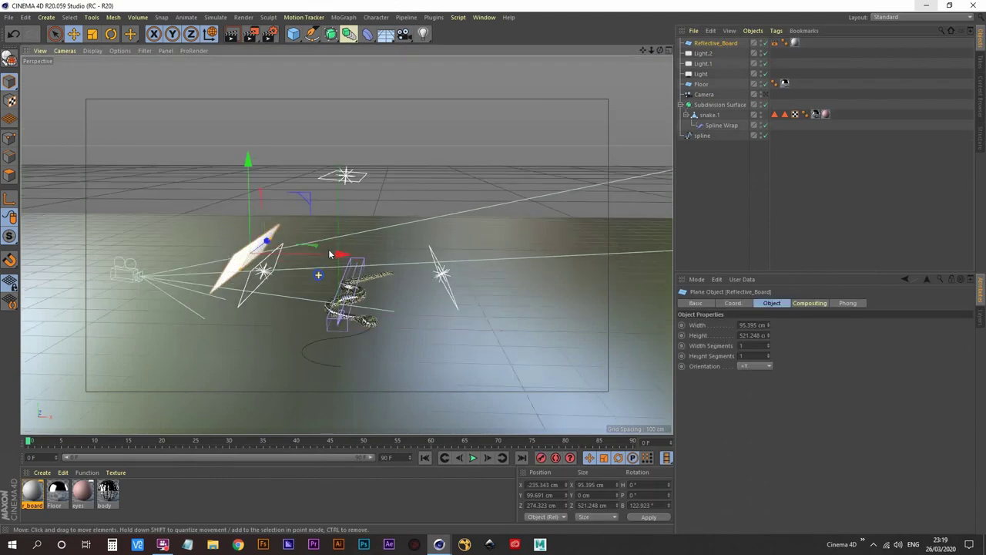
{"action": "left_click_drag", "start_coordinate": [294, 269], "coordinate": [294, 240], "text": "alt"}
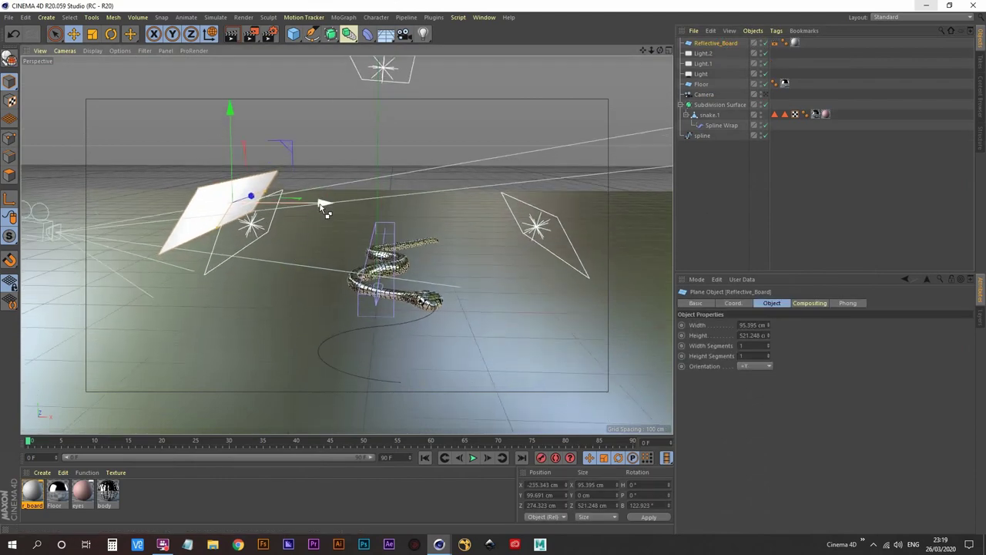
- Duplicate Reflective_Board along the world X axis to the opposite side of the snake, at about X 150 cm
{"action": "left_click", "coordinate": [211, 35]}
{"action": "left_click", "coordinate": [213, 35]}
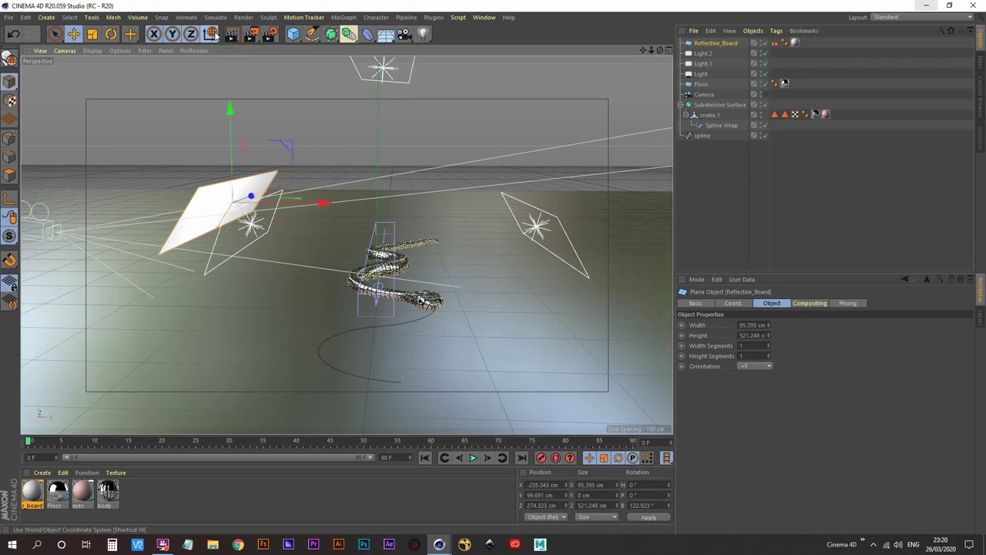
{"action": "left_click", "coordinate": [213, 34]}
{"action": "left_click", "coordinate": [213, 35]}
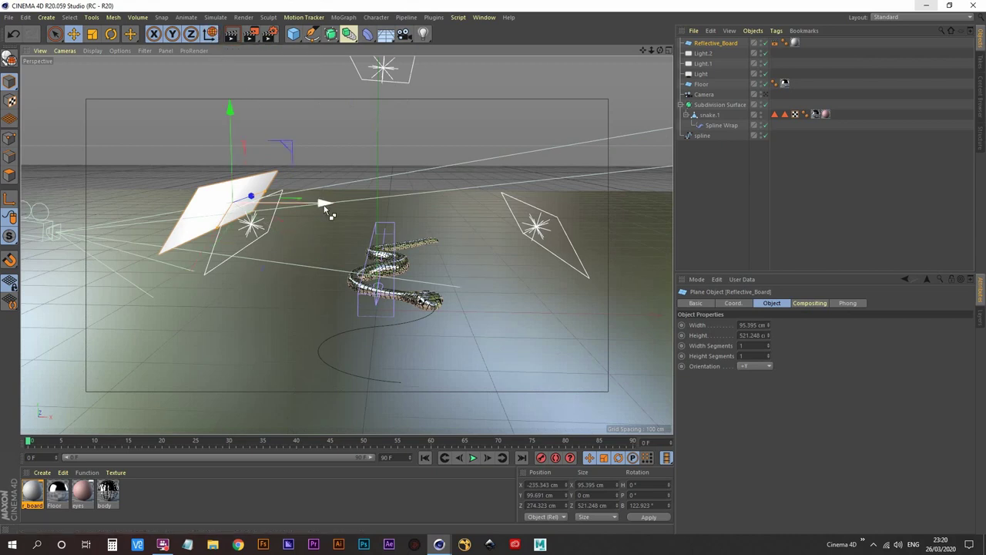
{"action": "left_click_drag", "start_coordinate": [325, 207], "coordinate": [575, 230], "text": "ctrl"}
- Rotate the duplicated board to a bank of about 237° facing the snake and move it to about X 253 cm, Y 89 cm
{"action": "key", "text": "r"}
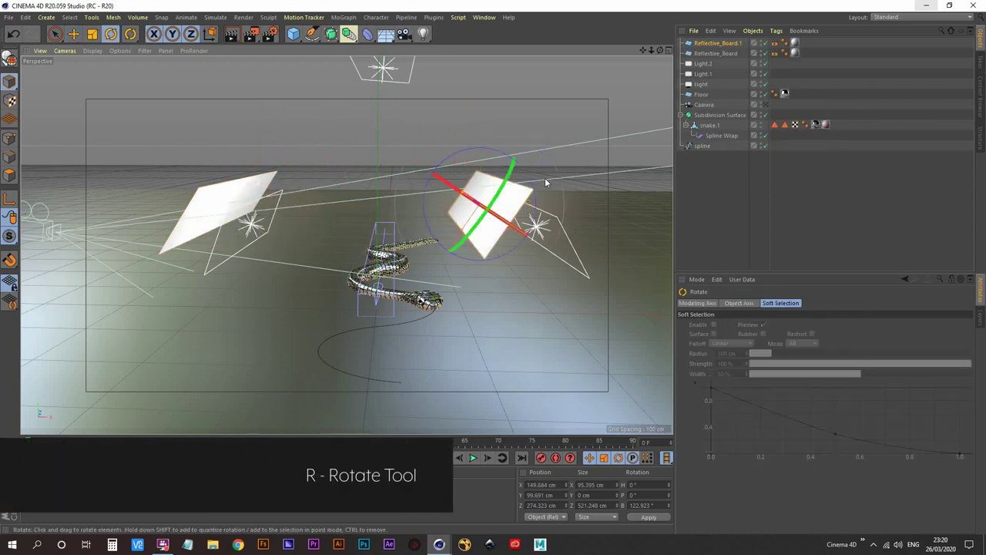
{"action": "left_click_drag", "start_coordinate": [535, 182], "coordinate": [480, 296]}
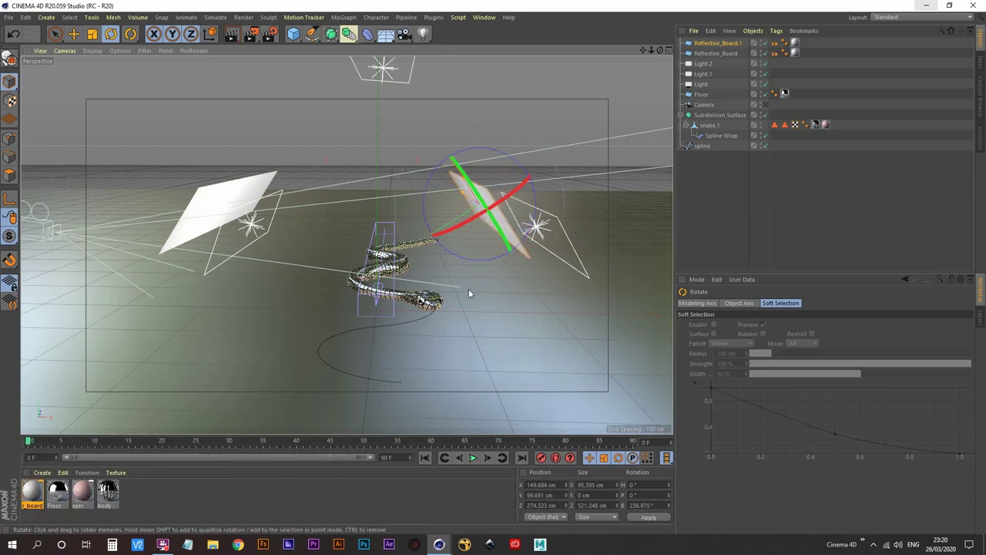
{"action": "key", "text": "e"}
{"action": "left_click_drag", "start_coordinate": [560, 205], "coordinate": [399, 146]}
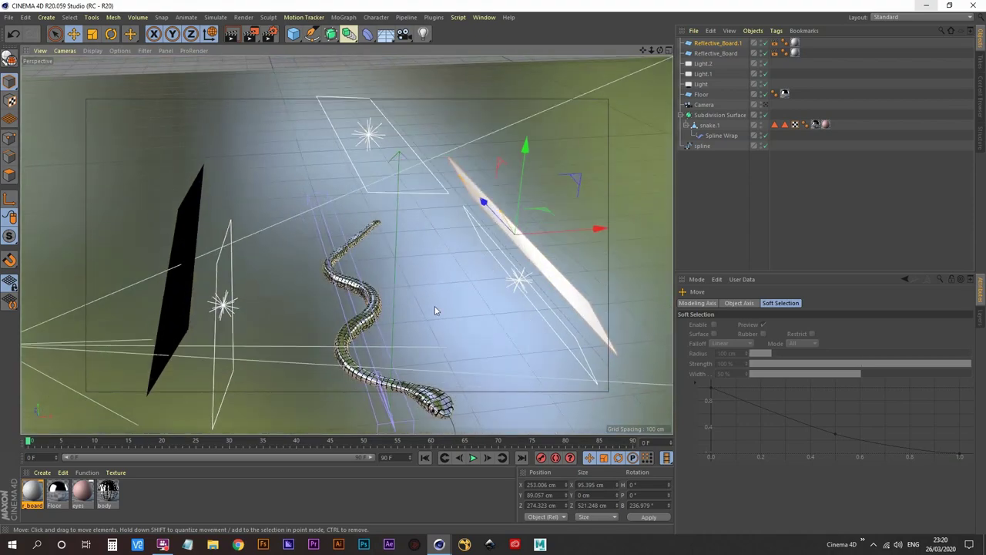
{"action": "left_click_drag", "start_coordinate": [435, 305], "coordinate": [438, 272], "text": "alt"}
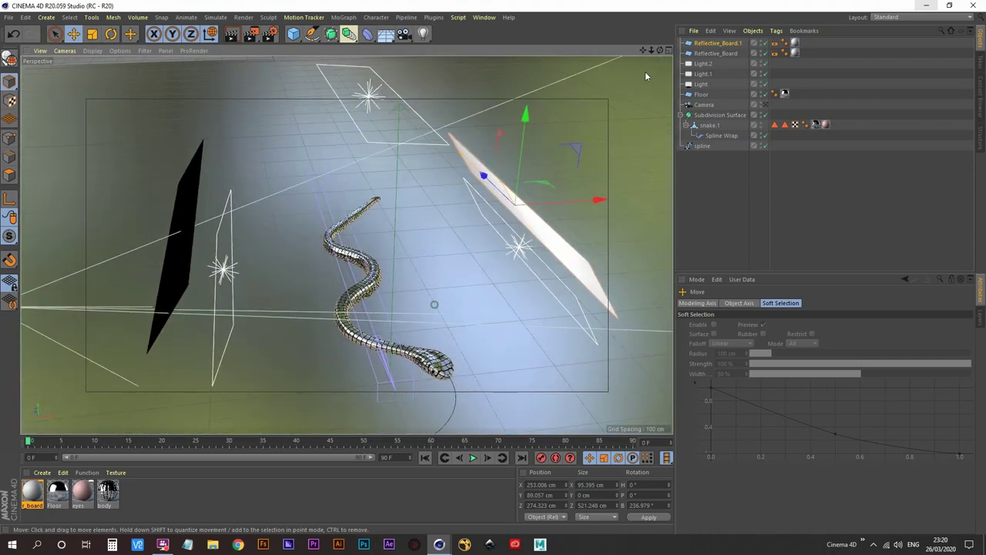
- Return to the scene camera's view and render the snake with both reflective boards to the Picture Viewer
{"action": "left_click", "coordinate": [765, 104]}
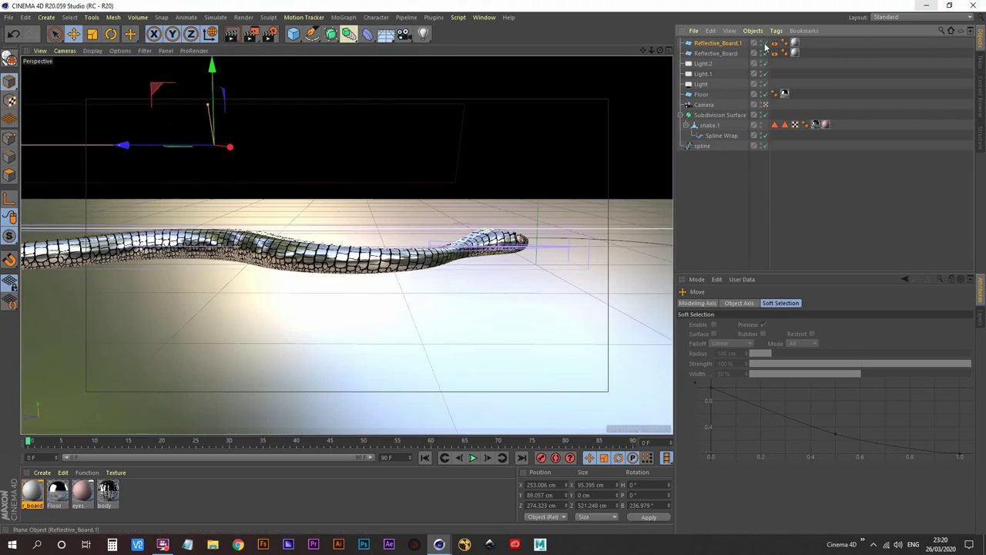
{"action": "left_click", "coordinate": [252, 34]}
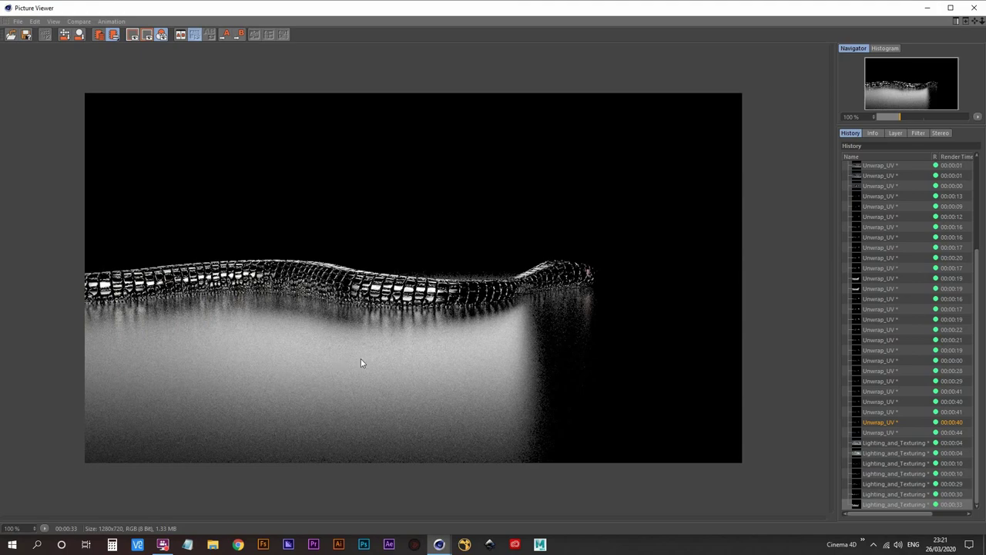
{"action": "left_click", "coordinate": [927, 7]}
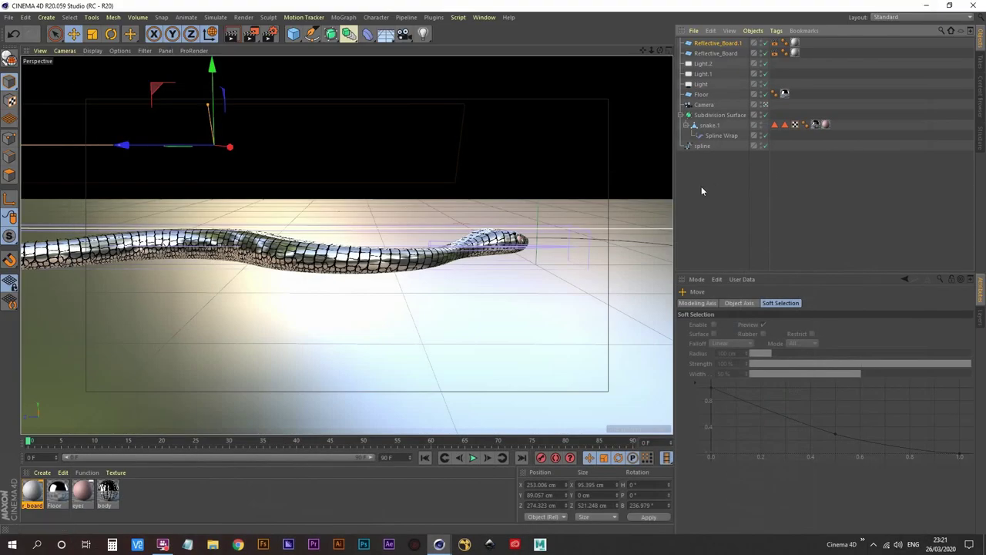
- Add a Compositing tag to the Floor object
{"action": "left_click", "coordinate": [701, 94]}
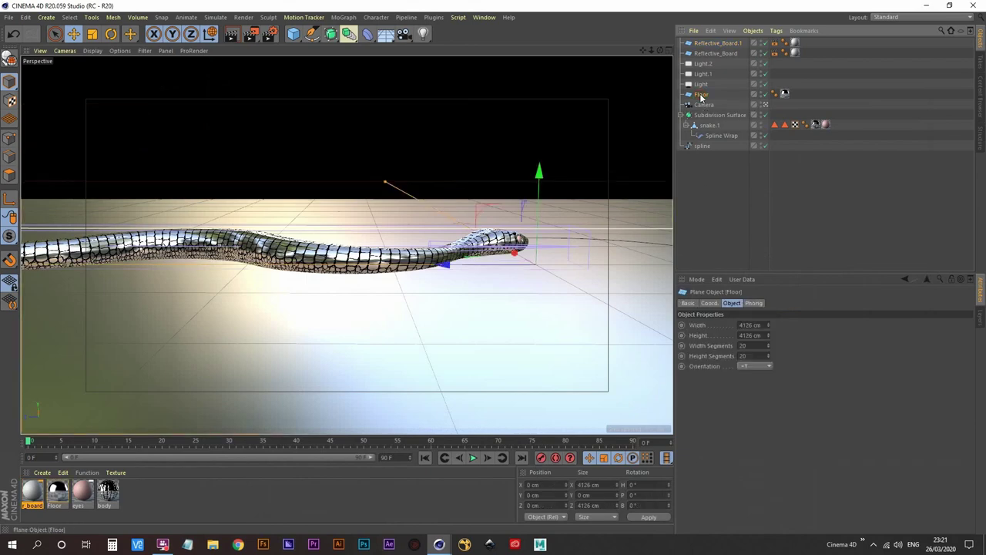
{"action": "right_click", "coordinate": [702, 96]}
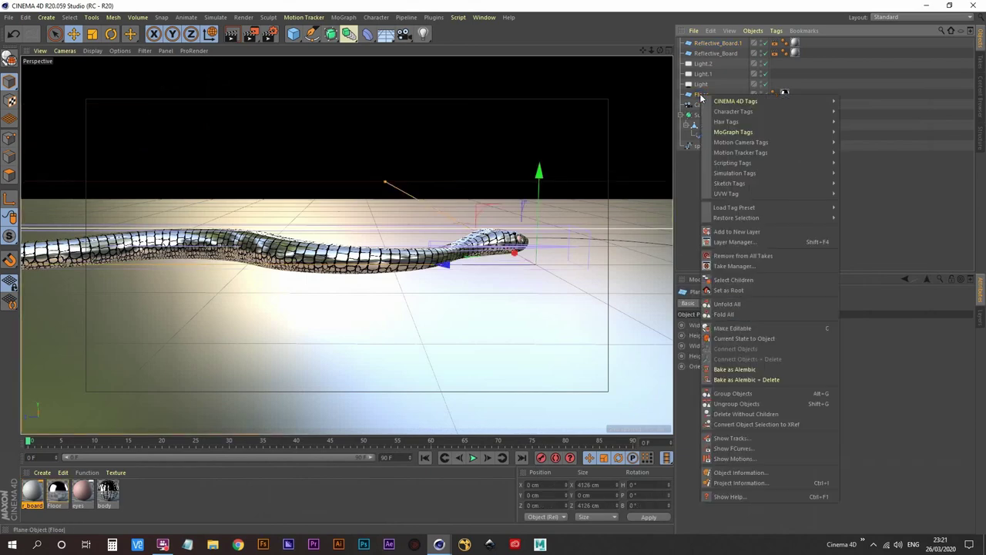
{"action": "mouse_move", "coordinate": [789, 101]}
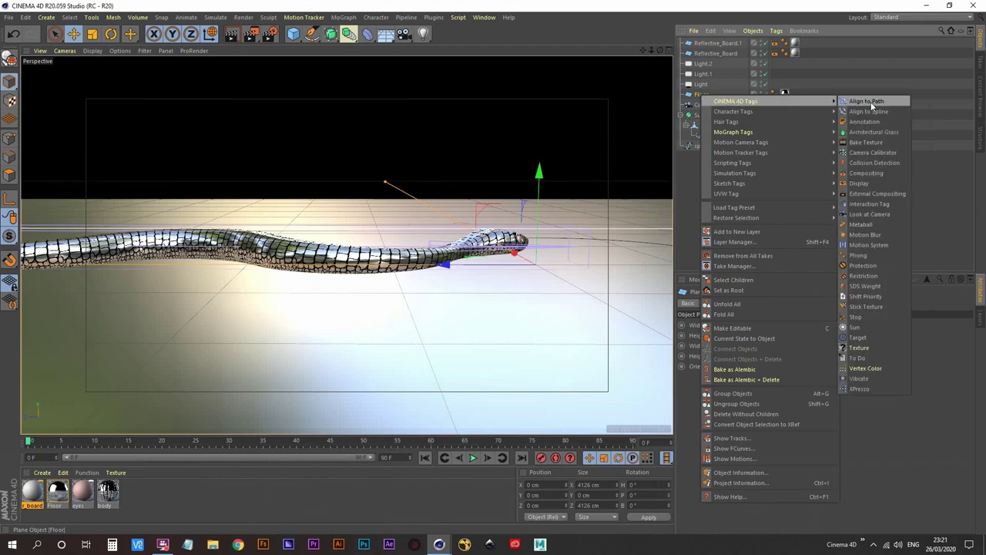
{"action": "left_click", "coordinate": [878, 176]}
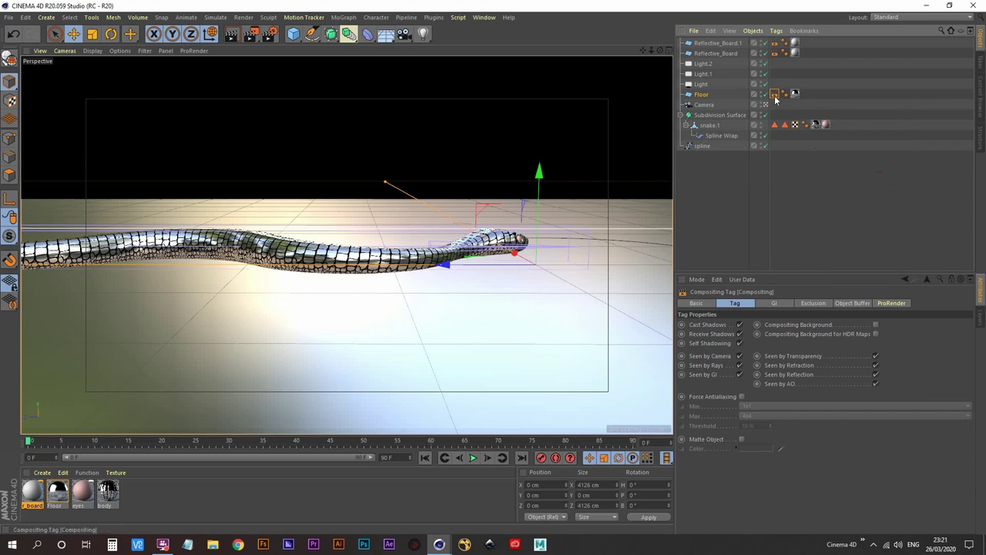
- Exclude Reflective_Board and Reflective_Board.1 in the Floor's Compositing tag and test-render the shot
{"action": "left_click", "coordinate": [816, 304]}
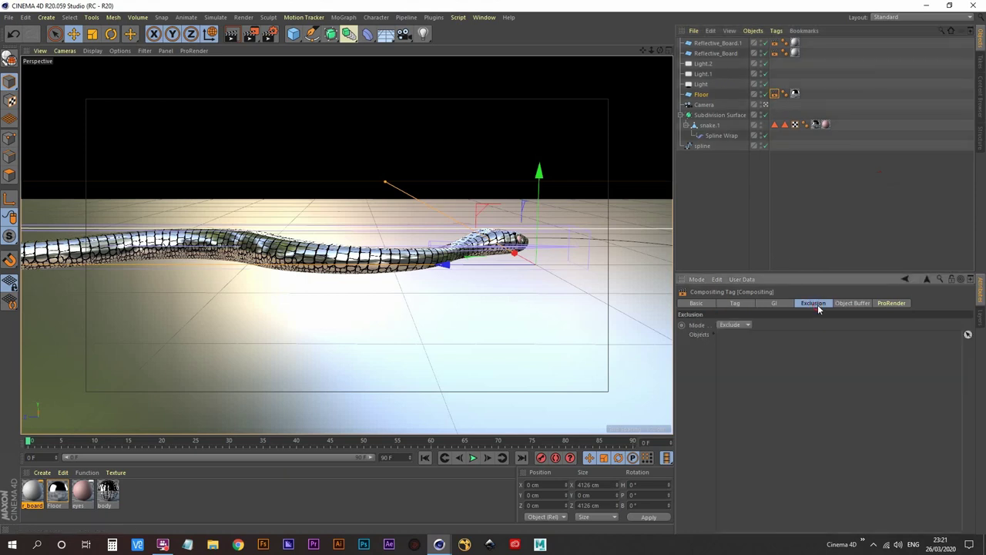
{"action": "left_click", "coordinate": [712, 54]}
{"action": "left_click", "coordinate": [711, 43], "text": "ctrl"}
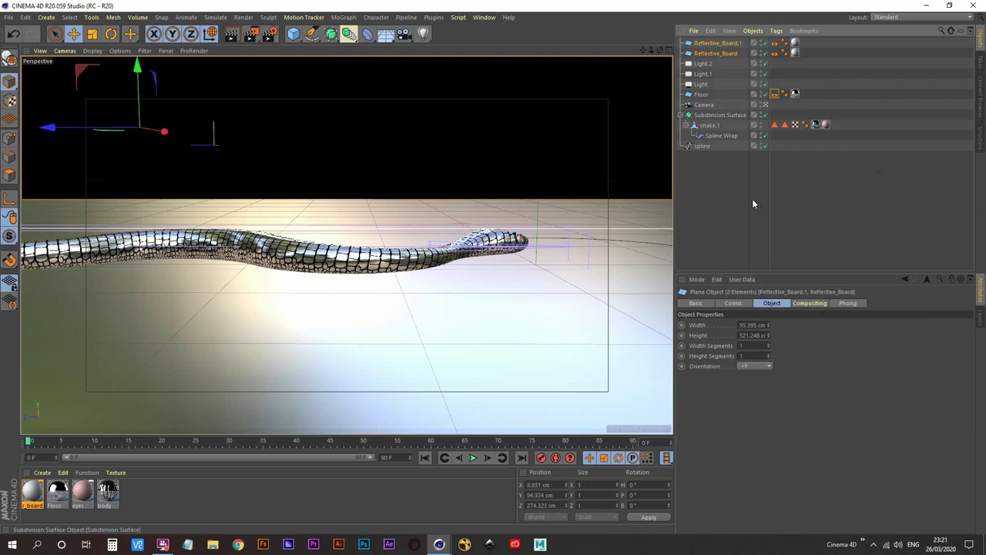
{"action": "left_click", "coordinate": [776, 94]}
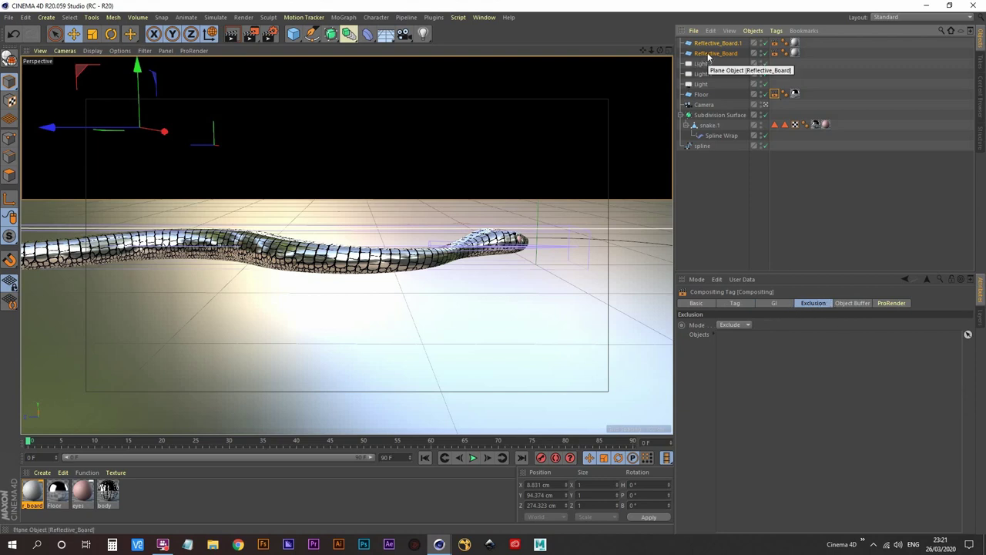
{"action": "left_click_drag", "start_coordinate": [708, 56], "coordinate": [738, 349]}
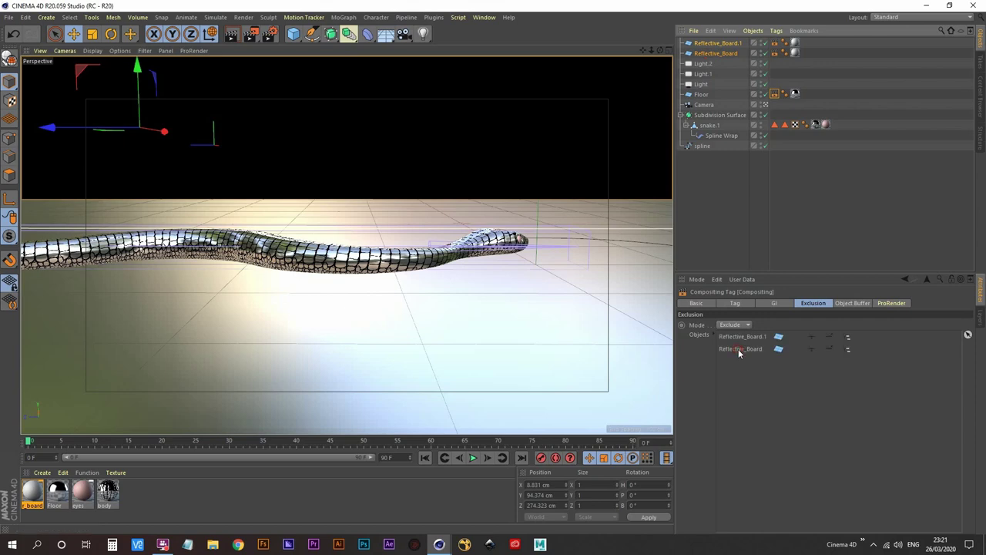
{"action": "left_click", "coordinate": [251, 34]}
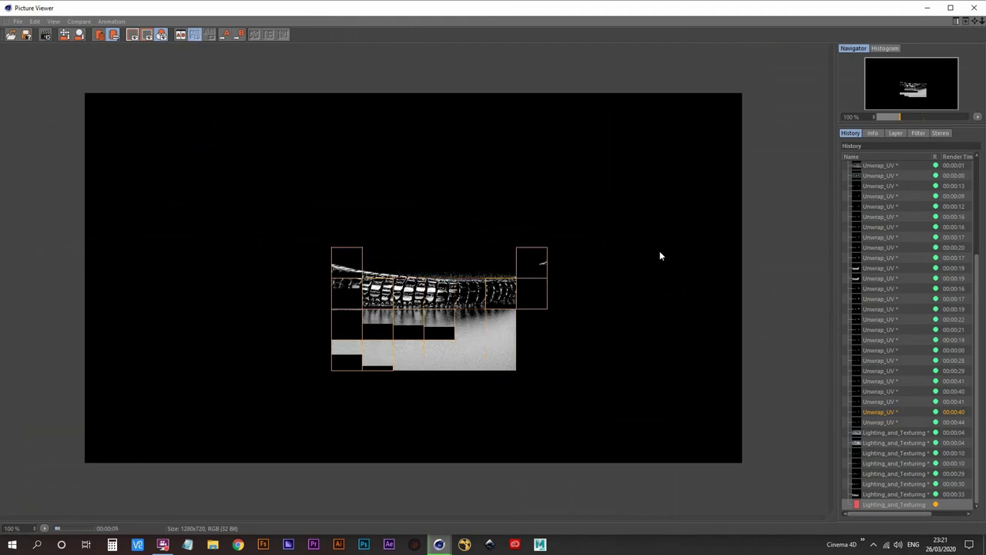
{"action": "left_click", "coordinate": [930, 8]}
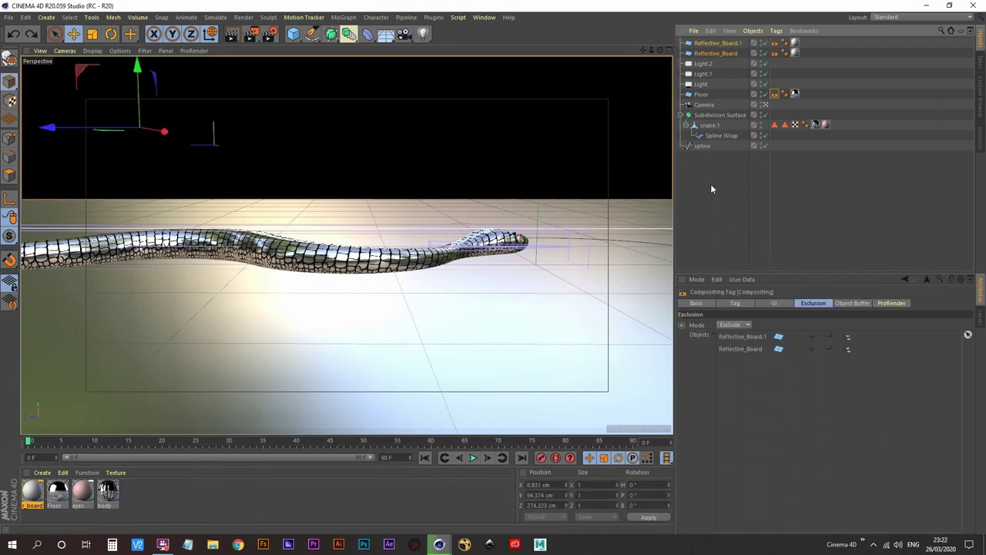
- Undo the exclusions in the Floor's Compositing tag and exclude Floor in the Compositing tags of both reflective boards instead
{"action": "key", "text": "ctrl+z"}
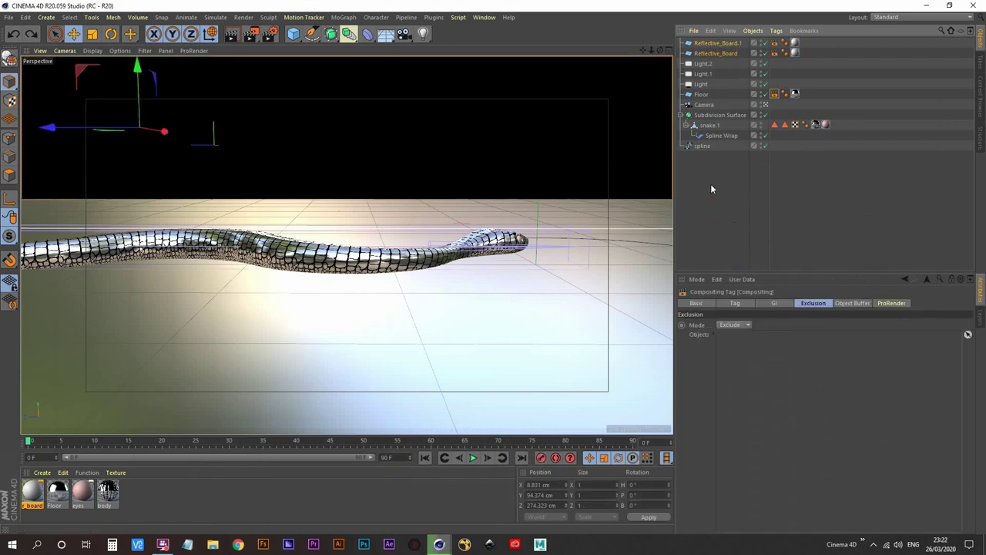
{"action": "left_click", "coordinate": [776, 43]}
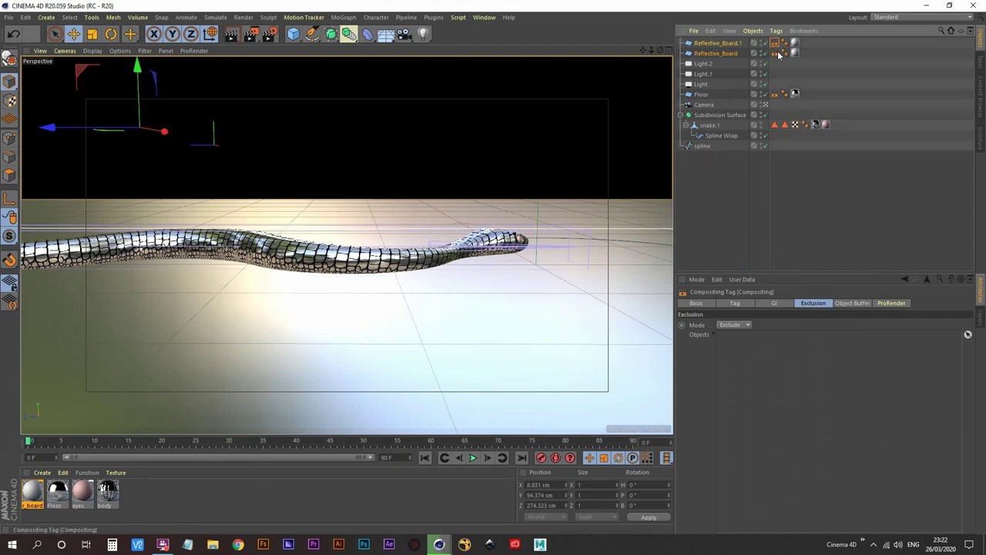
{"action": "left_click", "coordinate": [774, 54], "text": "ctrl"}
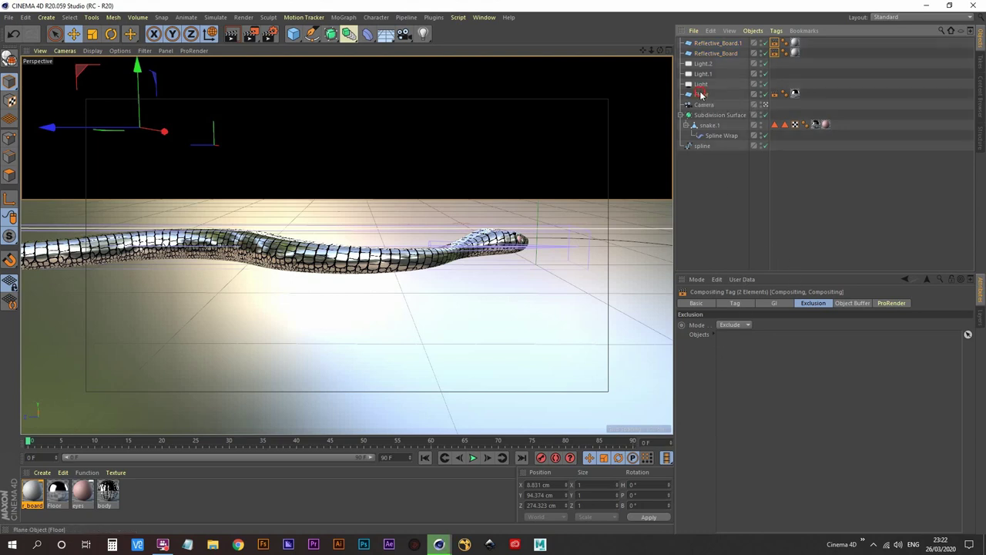
{"action": "left_click_drag", "start_coordinate": [702, 94], "coordinate": [740, 362]}
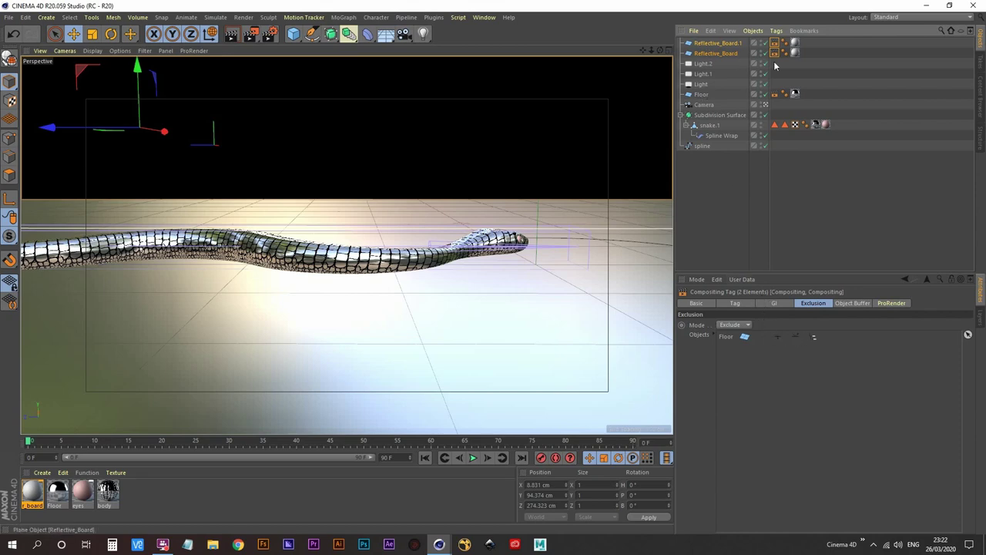
- Render the shot to the Picture Viewer and compare it with the previous render in the history
{"action": "left_click", "coordinate": [254, 35]}
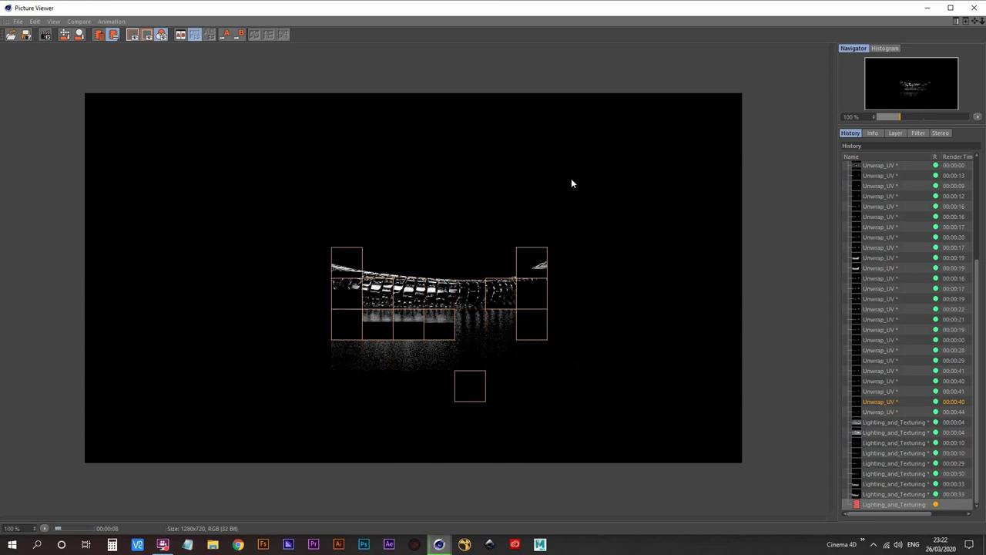
{"action": "key", "text": "Up"}
{"action": "key", "text": "Down"}
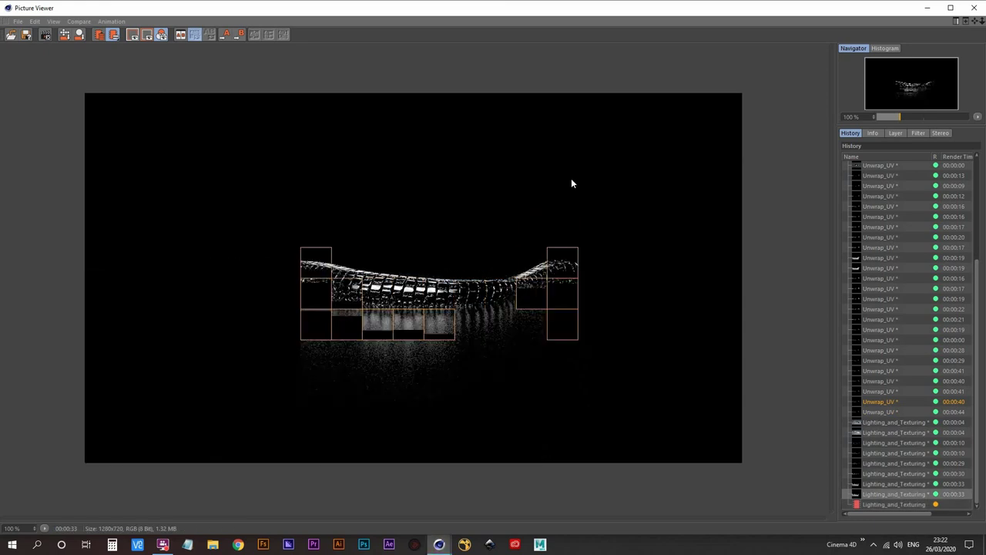
{"action": "key", "text": "Up"}
{"action": "key", "text": "Down"}
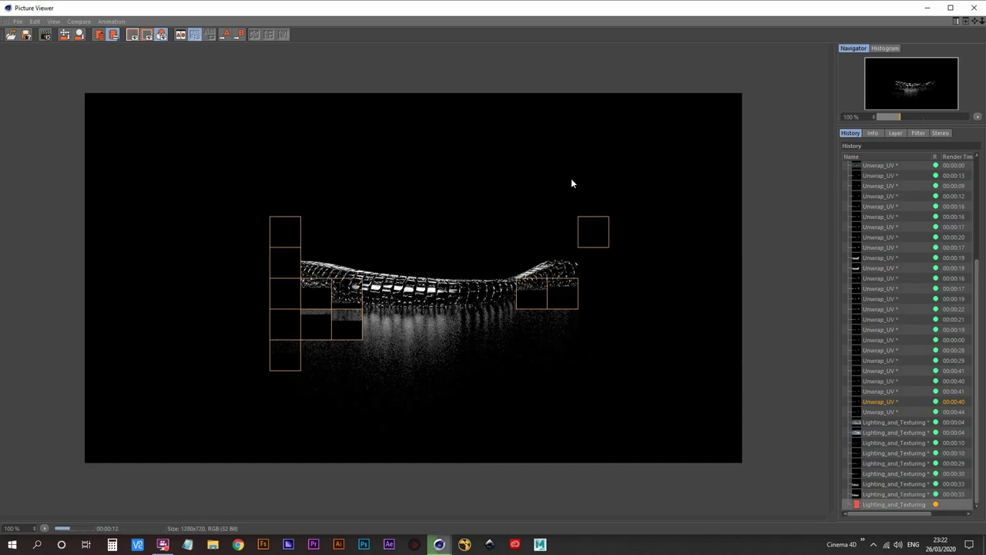
{"action": "key", "text": "Up"}
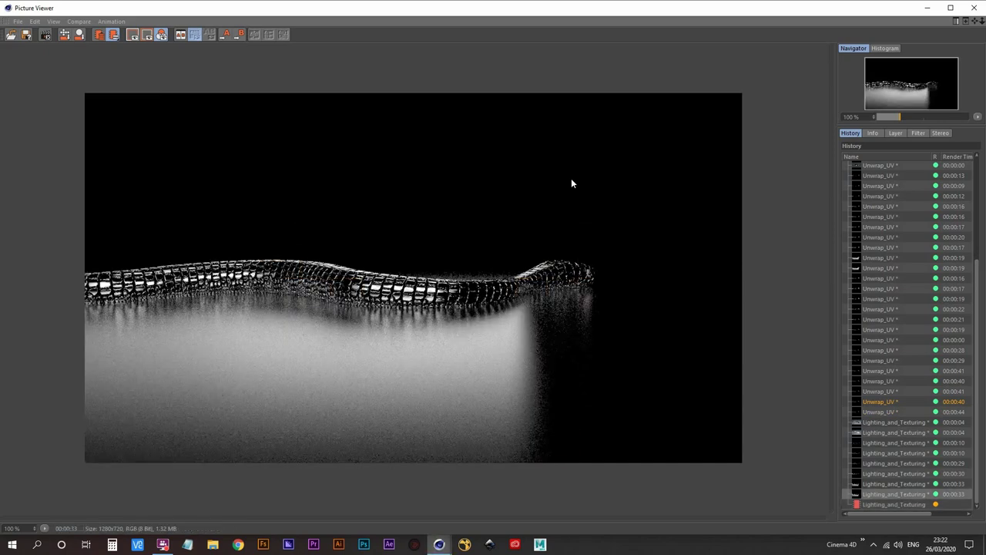
{"action": "key", "text": "Down"}
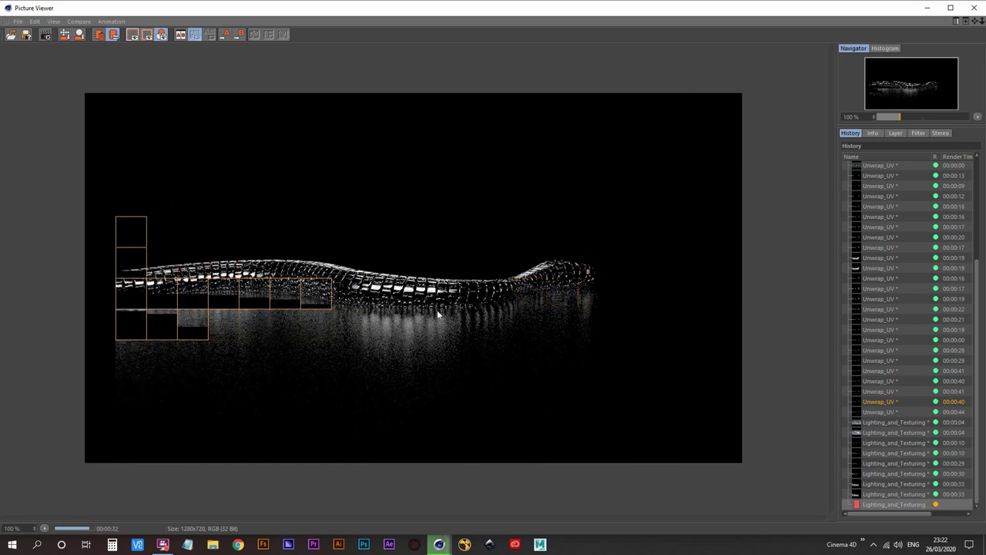
{"action": "left_click", "coordinate": [927, 7]}
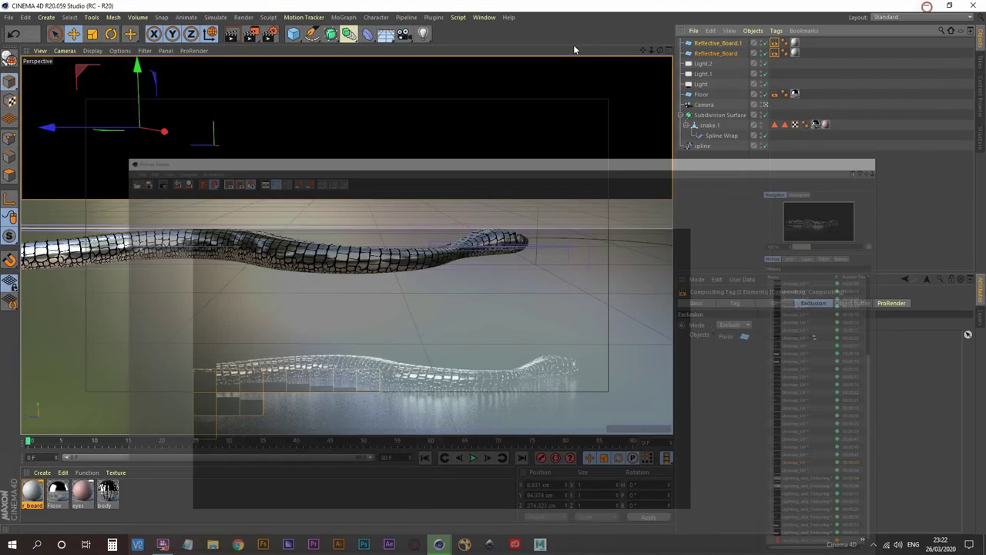
- Set the render's Anti-Aliasing Max Level to 4x4 and render the shot again to the Picture Viewer
{"action": "left_click", "coordinate": [273, 35]}
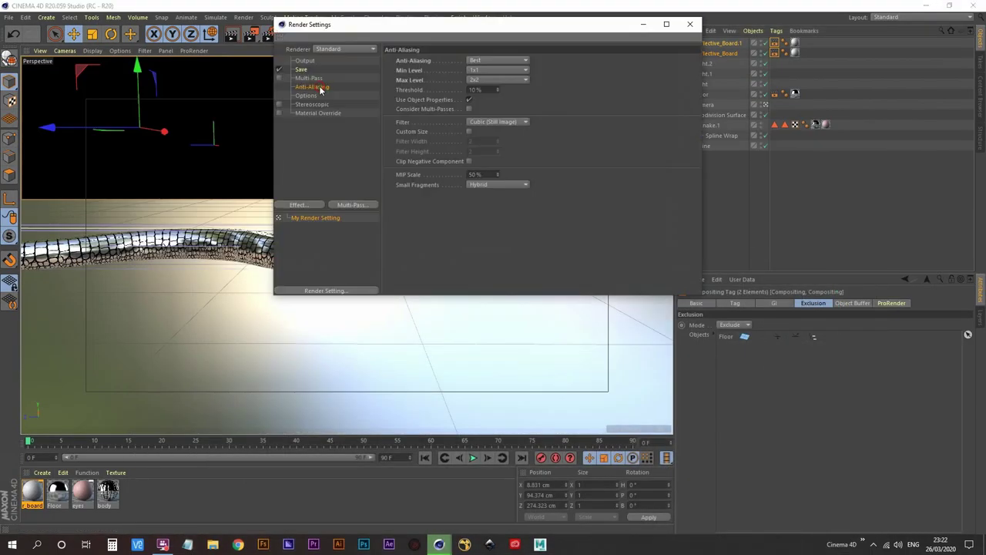
{"action": "left_click", "coordinate": [500, 79]}
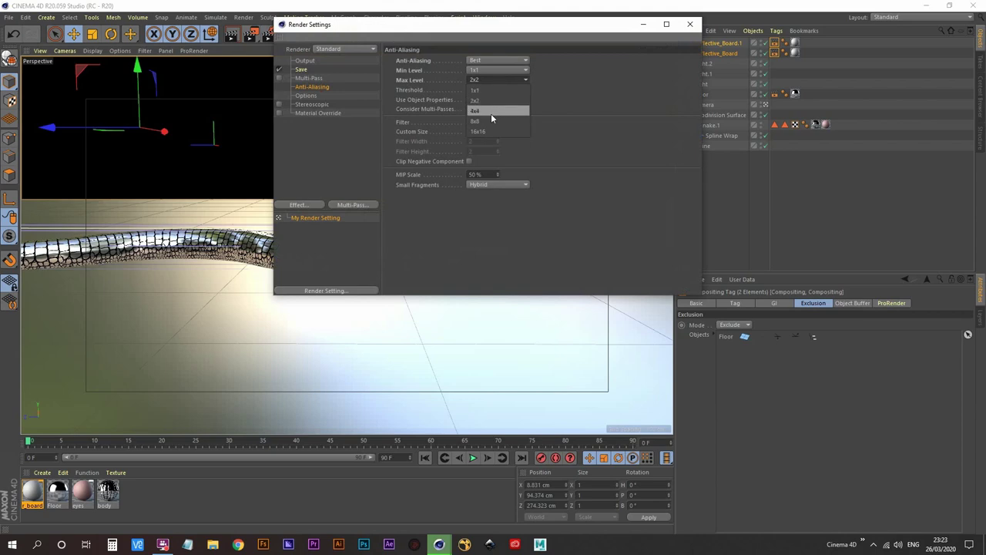
{"action": "left_click", "coordinate": [493, 114]}
{"action": "left_click", "coordinate": [689, 24]}
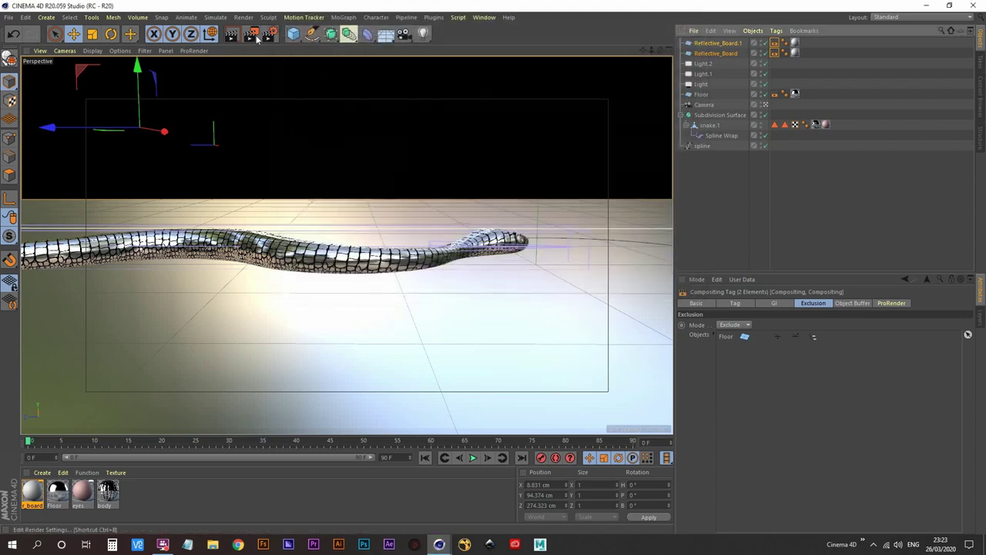
{"action": "left_click", "coordinate": [250, 34]}
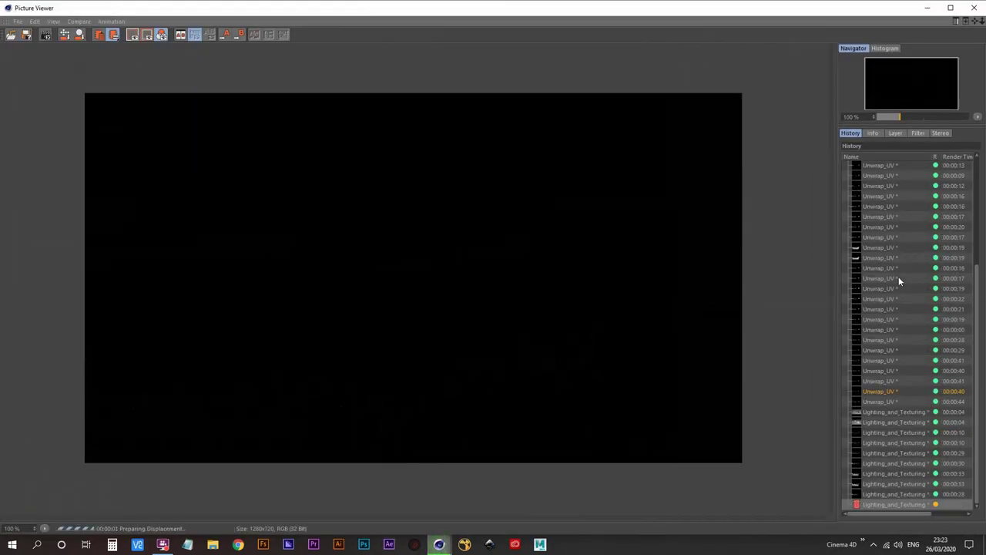
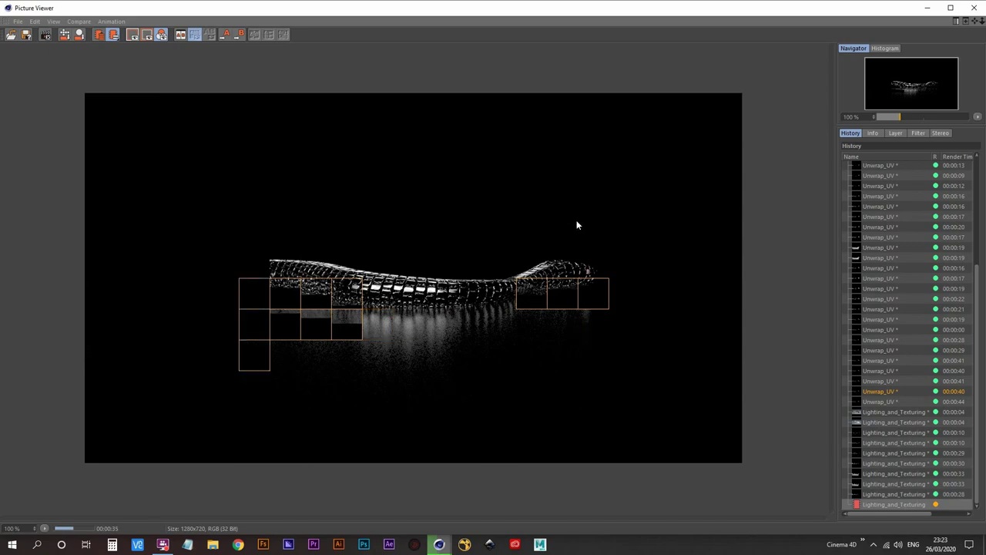
{"action": "left_click", "coordinate": [928, 7]}
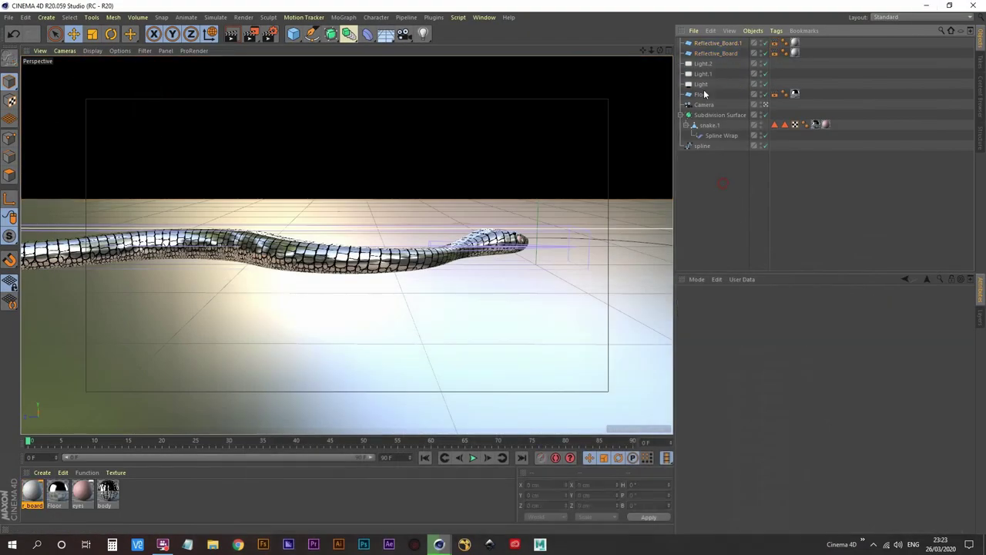
- Leave the scene camera's view, duplicate Reflective_Board.1 and move the copy above the snake to about X 67 cm, Y 326 cm
{"action": "left_click", "coordinate": [765, 106]}
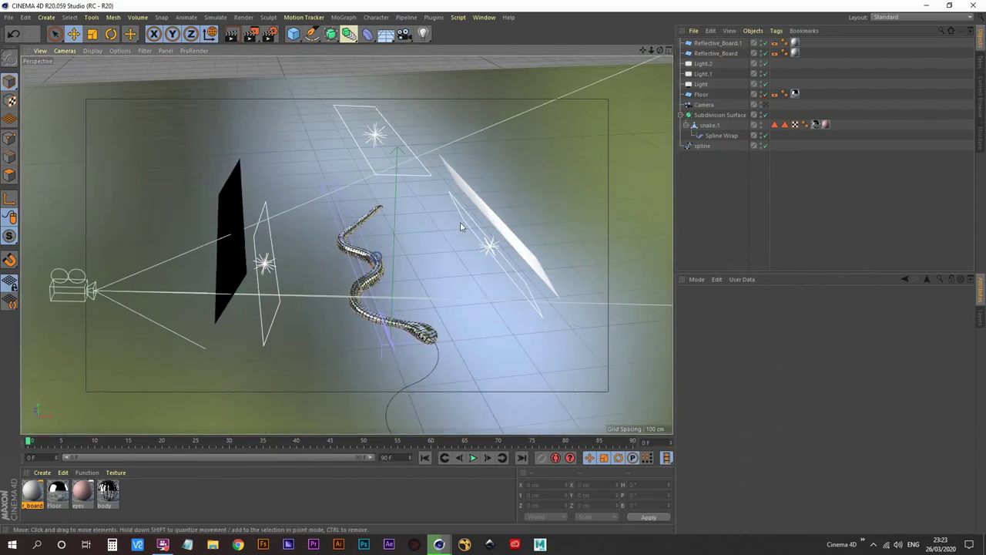
{"action": "left_click", "coordinate": [711, 45]}
{"action": "middle_click_drag", "start_coordinate": [509, 186], "coordinate": [464, 251], "text": "alt"}
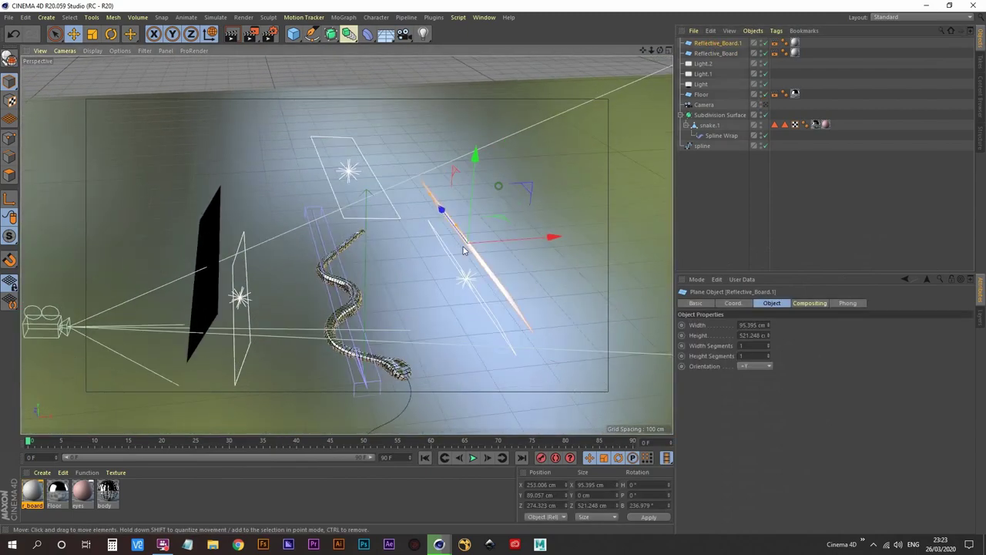
{"action": "left_click_drag", "start_coordinate": [463, 249], "coordinate": [447, 178], "text": "alt"}
{"action": "mouse_move", "coordinate": [451, 135]}
{"action": "left_mouse_down", "text": "ctrl"}
{"action": "mouse_move", "coordinate": [450, 104]}
{"action": "mouse_move", "coordinate": [452, 139]}
{"action": "left_mouse_up", "text": "ctrl"}
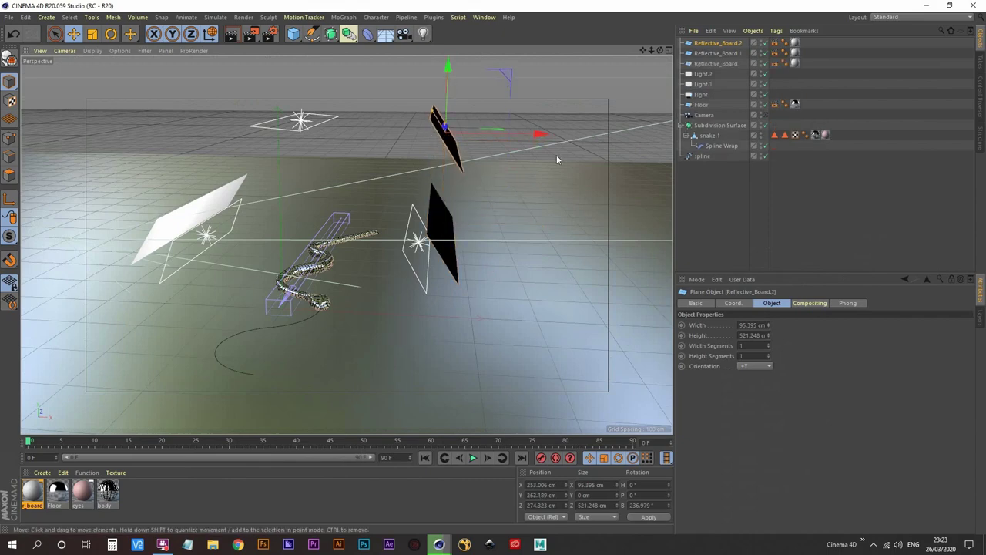
{"action": "left_click_drag", "start_coordinate": [544, 137], "coordinate": [443, 135]}
{"action": "left_click_drag", "start_coordinate": [312, 198], "coordinate": [426, 244], "text": "alt"}
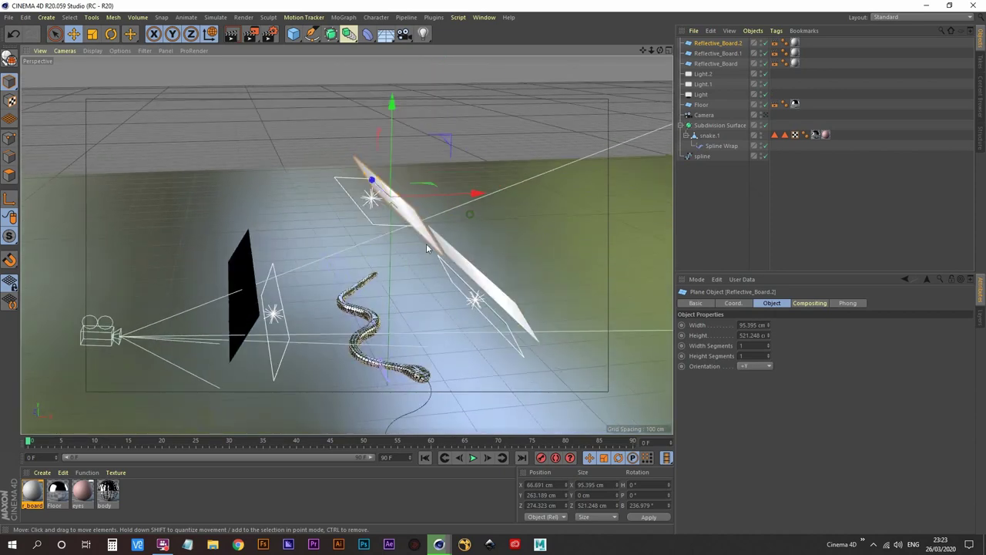
{"action": "left_click_drag", "start_coordinate": [397, 108], "coordinate": [377, 81]}
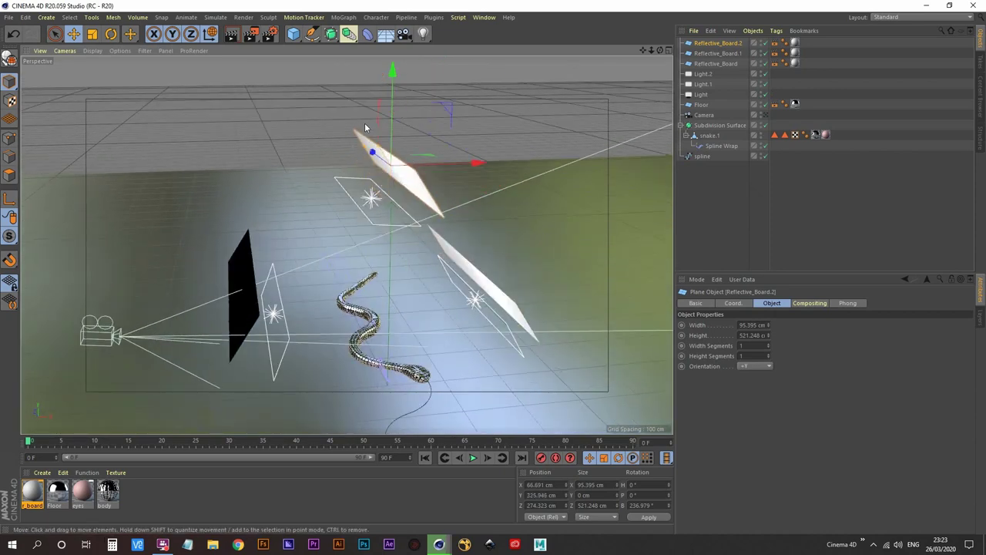
- Rotate the new board to a bank of about 183° over the snake and move it to about X 17 cm, Y 342 cm
{"action": "key", "text": "r"}
{"action": "left_click_drag", "start_coordinate": [398, 166], "coordinate": [450, 192], "text": "alt"}
{"action": "scroll", "coordinate": [374, 179], "scroll_direction": "up", "scroll_amount": 5}
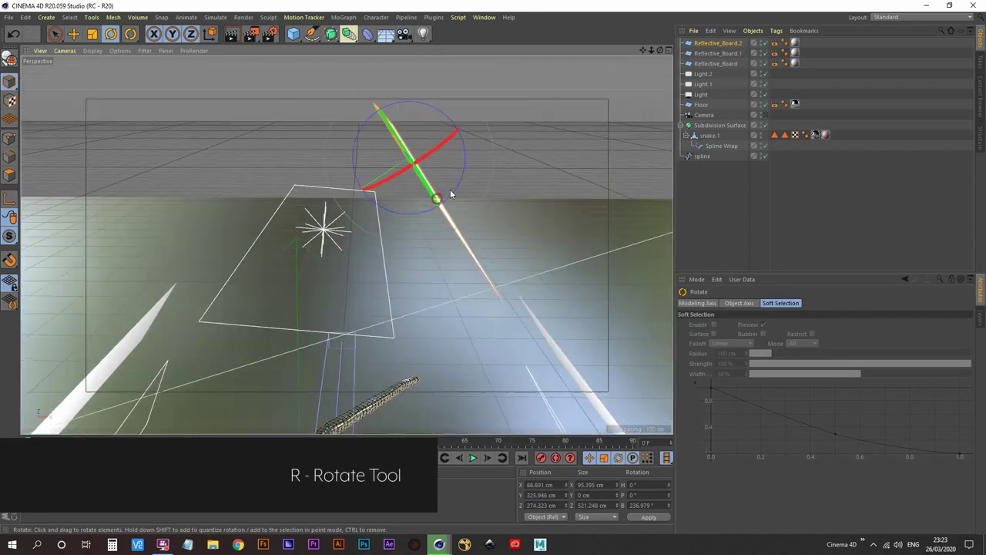
{"action": "left_click_drag", "start_coordinate": [440, 121], "coordinate": [407, 105]}
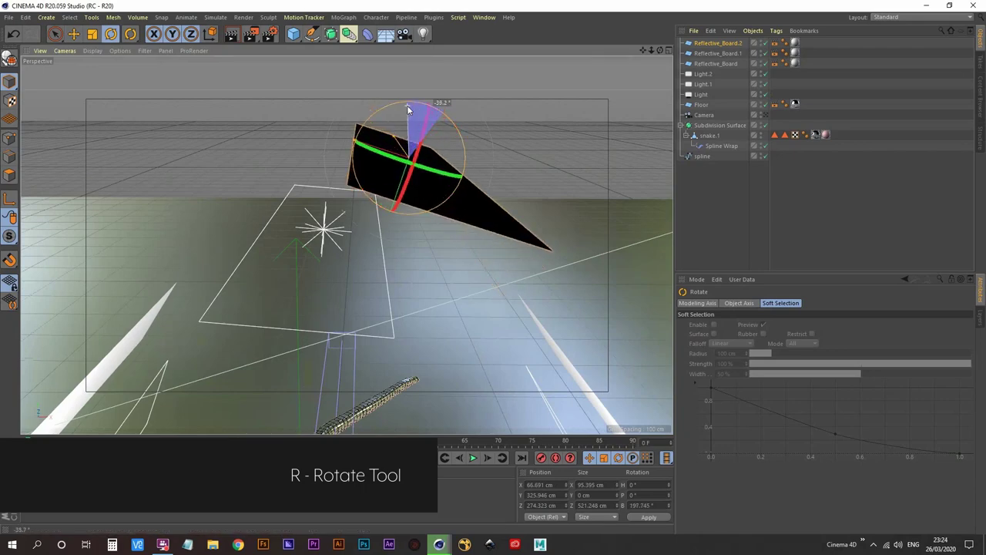
{"action": "key", "text": "e"}
{"action": "left_click_drag", "start_coordinate": [328, 147], "coordinate": [272, 137]}
{"action": "key", "text": "r"}
{"action": "left_click_drag", "start_coordinate": [351, 187], "coordinate": [305, 98]}
{"action": "left_click_drag", "start_coordinate": [352, 233], "coordinate": [369, 223], "text": "alt"}
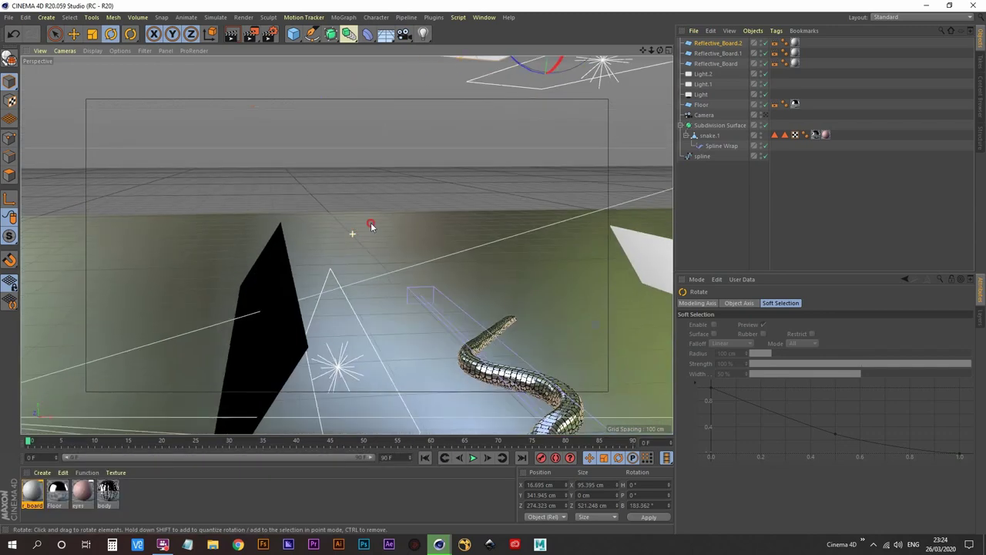
- Return to the scene camera's view and render the shot with the third board, stopping the render still in progress
{"action": "left_click", "coordinate": [766, 115]}
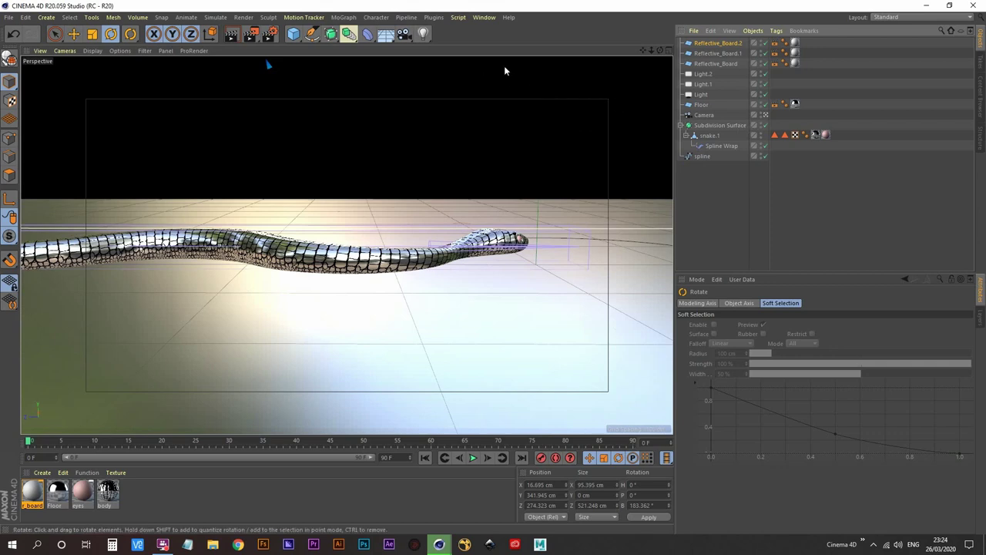
{"action": "left_click", "coordinate": [251, 33]}
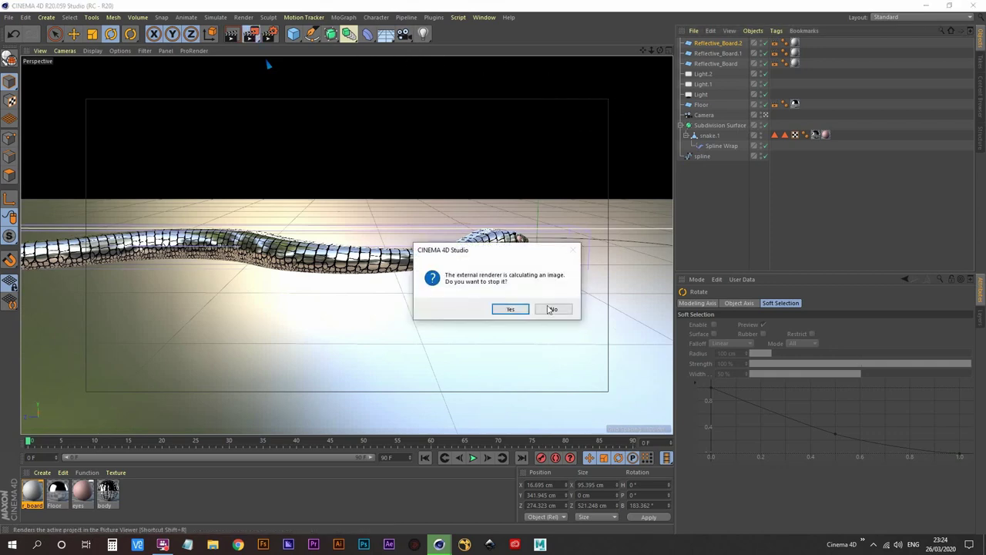
{"action": "left_click", "coordinate": [512, 309]}
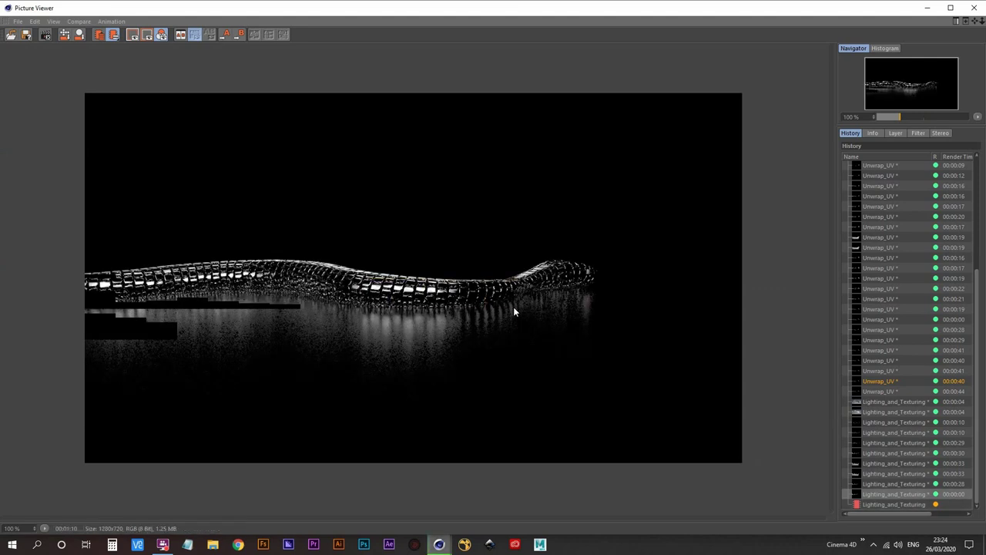
- Compare the new render with the previous one in the history for differences in the reflections on the snake's scales
{"action": "key", "text": "Down"}
{"action": "key", "text": "Up"}
{"action": "key", "text": "Down"}
{"action": "key", "text": "Up"}
{"action": "key", "text": "Down"}
{"action": "key", "text": "Up"}
{"action": "key", "text": "Down"}
{"action": "key", "text": "Up"}
{"action": "key", "text": "Down"}
{"action": "key", "text": "Up"}
{"action": "key", "text": "Down"}
{"action": "key", "text": "Up"}
{"action": "key", "text": "Down"}
{"action": "key", "text": "Up"}
{"action": "key", "text": "Down"}
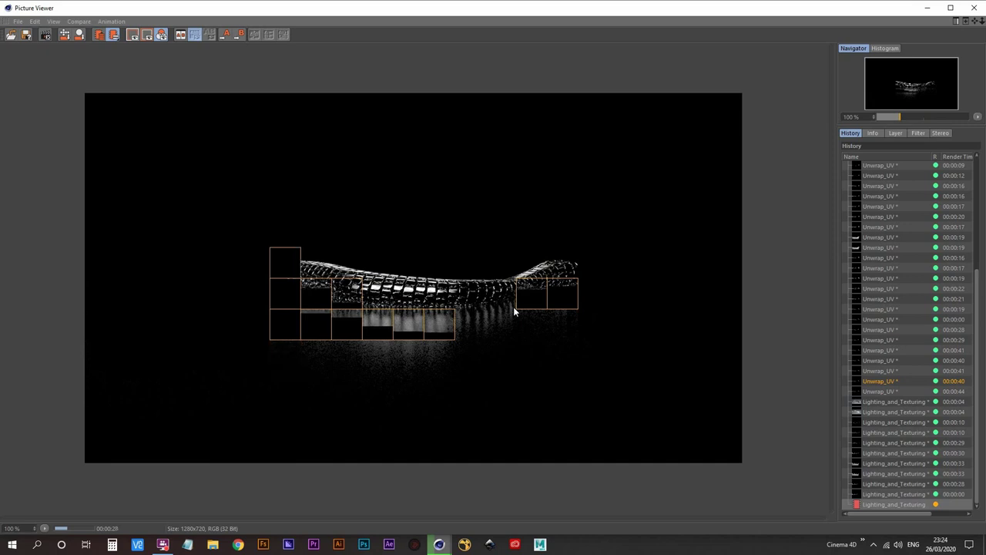
{"action": "key", "text": "Up"}
{"action": "key", "text": "Down"}
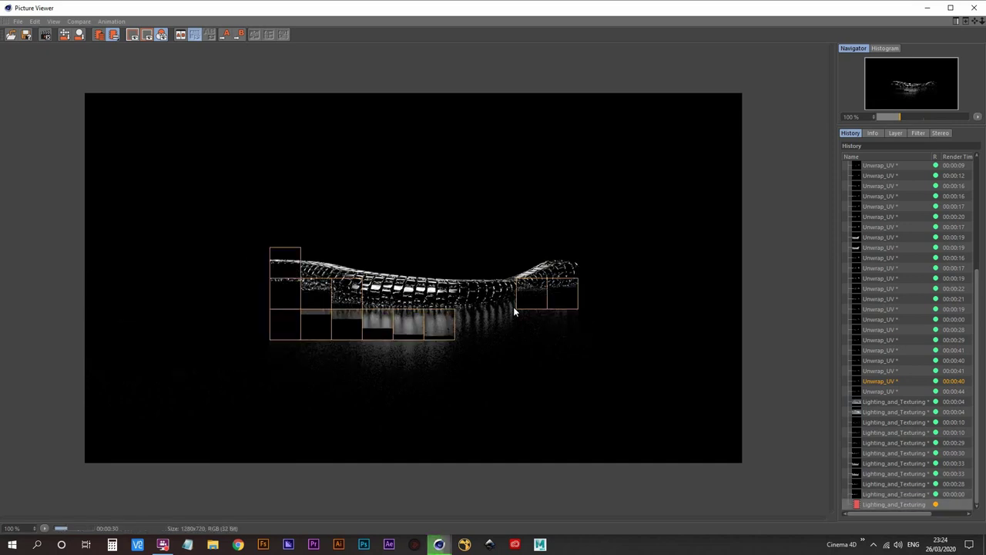
{"action": "key", "text": "Up"}
{"action": "key", "text": "Down"}
{"action": "key", "text": "Up"}
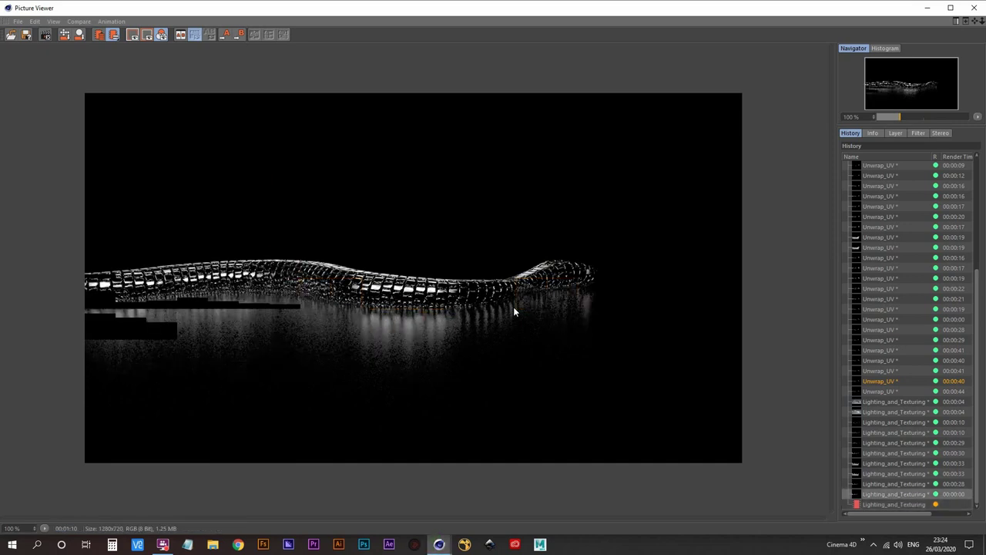
{"action": "left_click", "coordinate": [927, 7]}
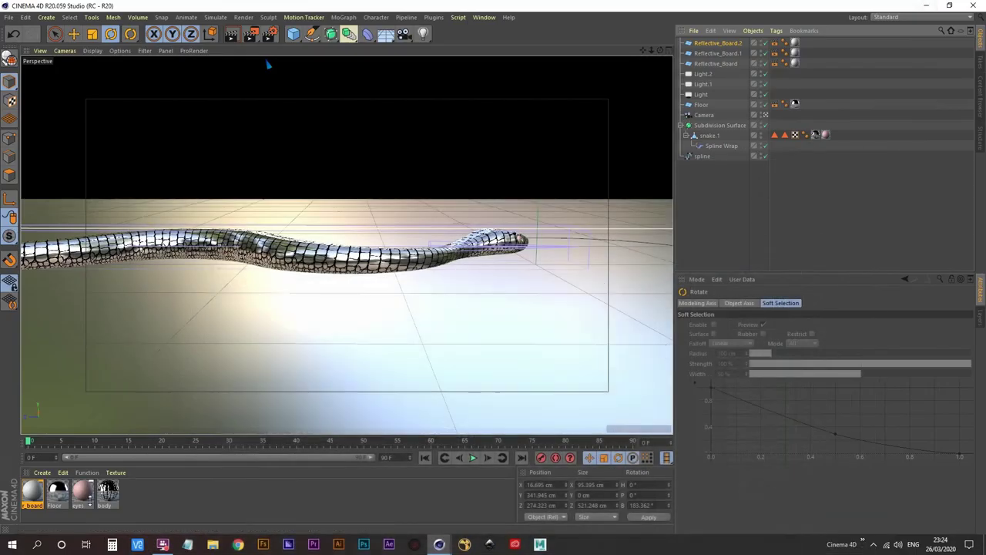
- Enable the Bump channel in the snake's body material, load a Layer shader as its texture and add a Noise layer
{"action": "double_click", "coordinate": [108, 491]}
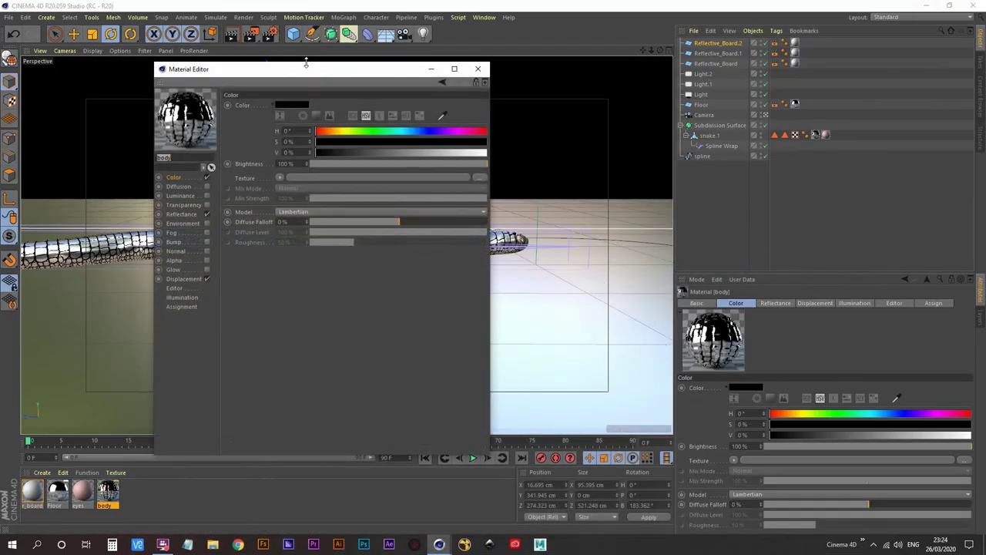
{"action": "left_click_drag", "start_coordinate": [319, 70], "coordinate": [746, 67]}
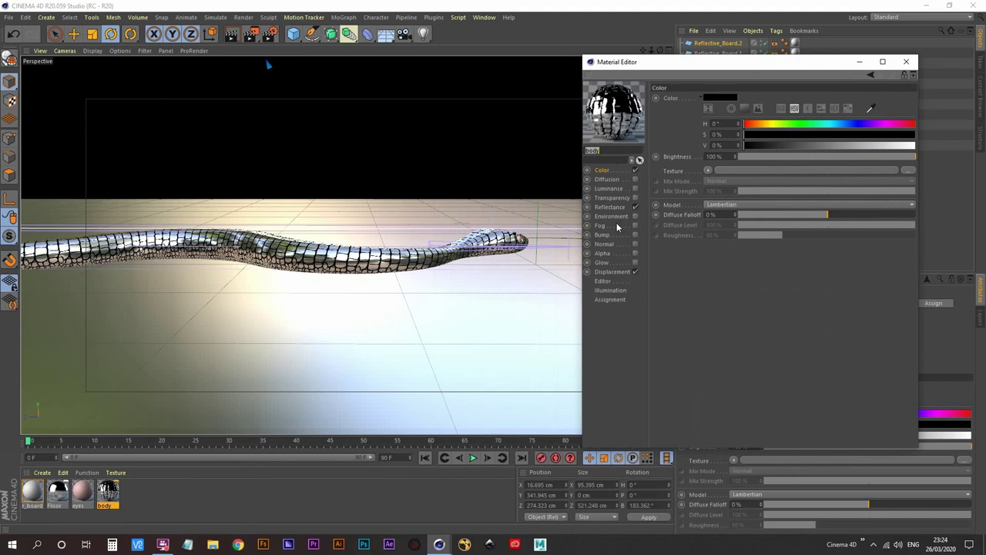
{"action": "left_click", "coordinate": [635, 234]}
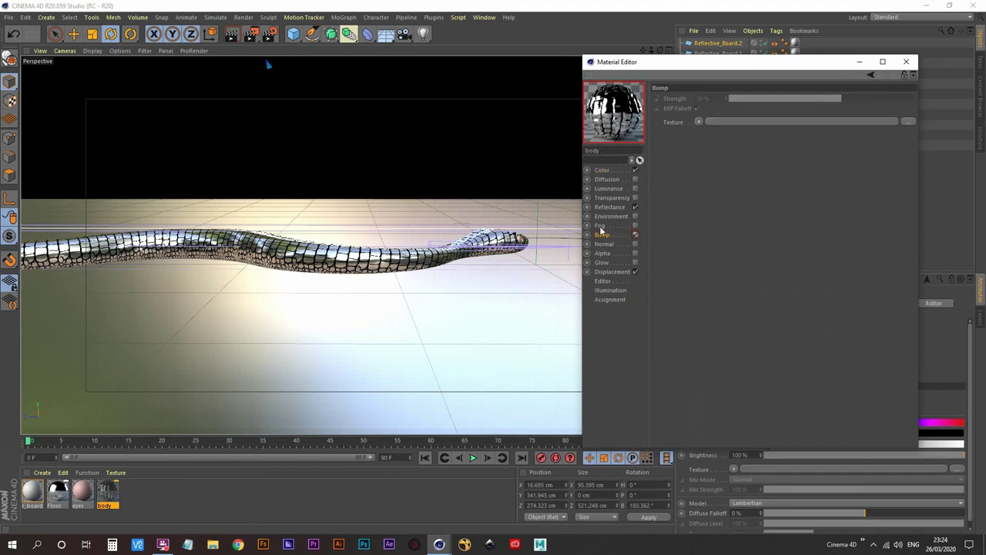
{"action": "left_click", "coordinate": [700, 123]}
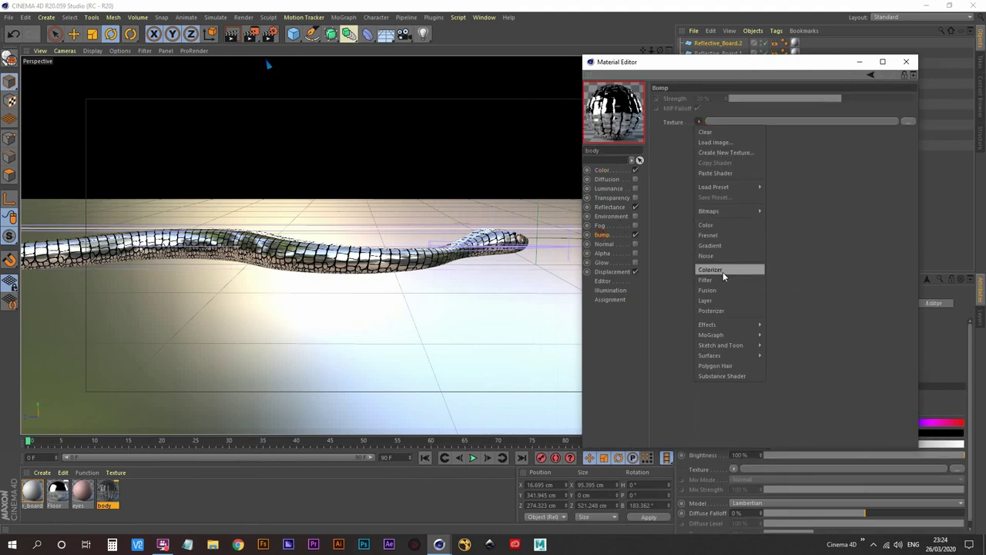
{"action": "left_click", "coordinate": [728, 300]}
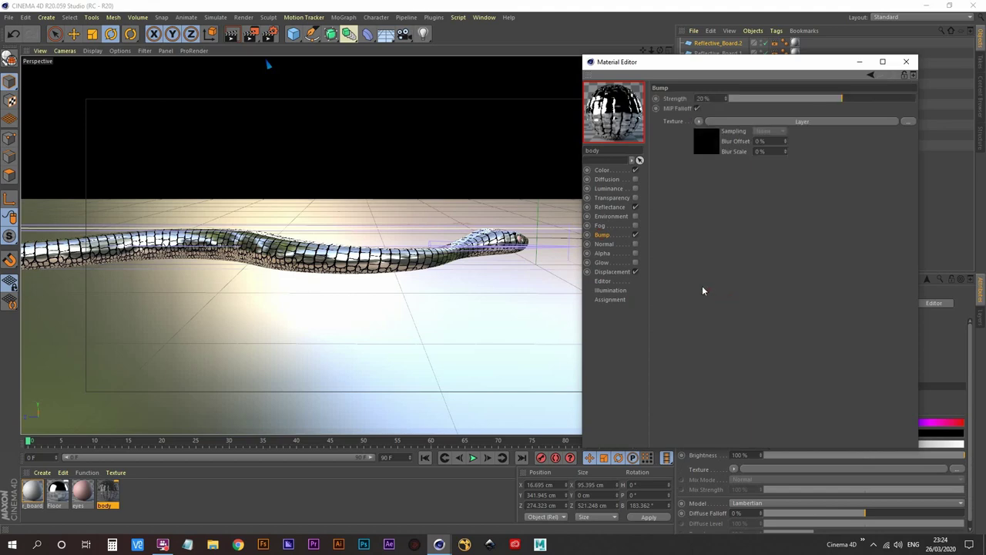
{"action": "left_click", "coordinate": [709, 143]}
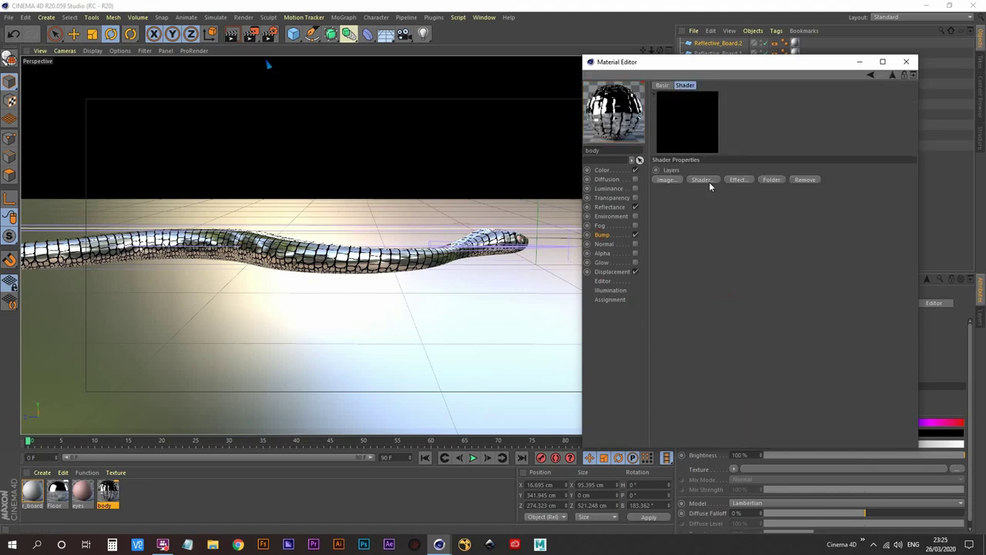
{"action": "left_click", "coordinate": [709, 182]}
{"action": "left_click", "coordinate": [733, 251]}
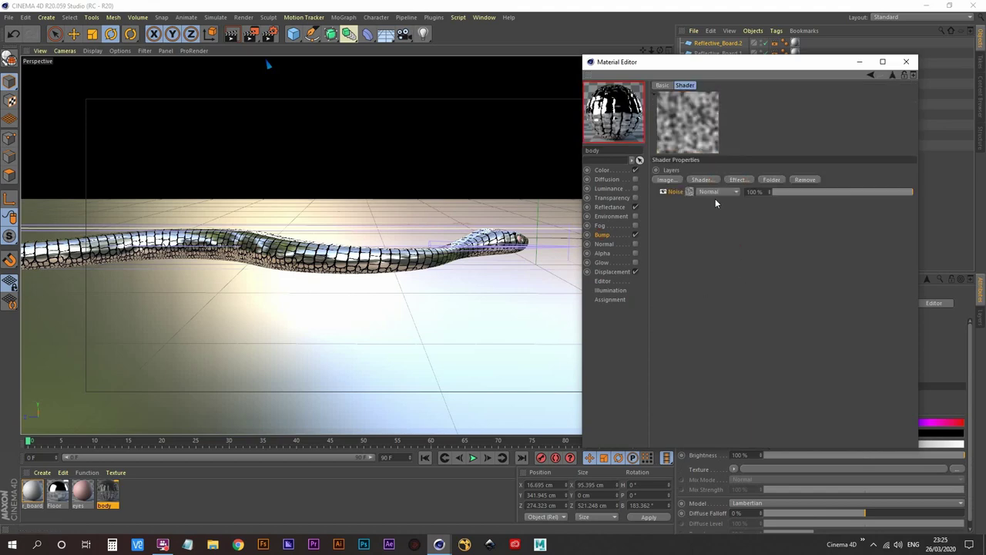
- Set the bump layer's noise type to Electric and its global scale to 60%
{"action": "left_click", "coordinate": [691, 190]}
{"action": "left_click", "coordinate": [761, 201]}
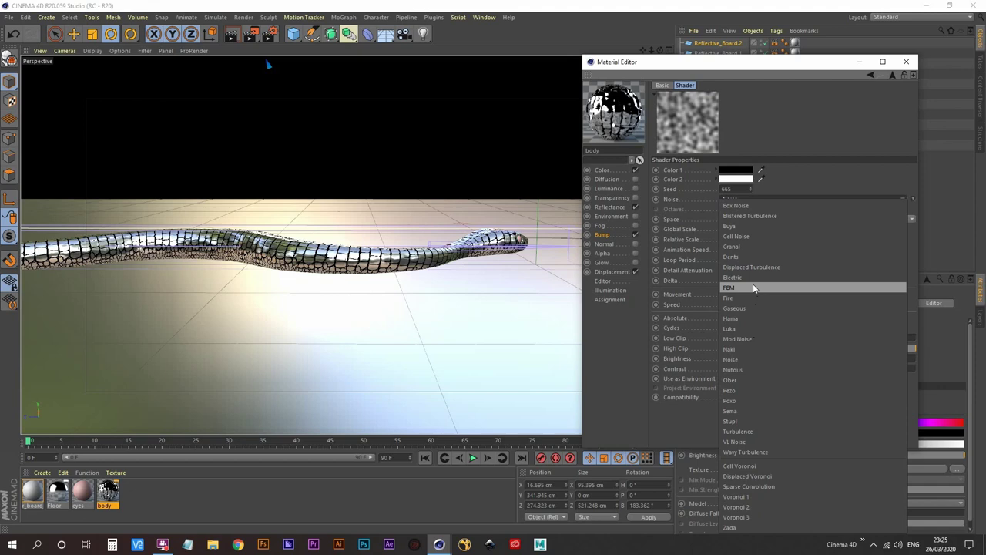
{"action": "left_click", "coordinate": [744, 317]}
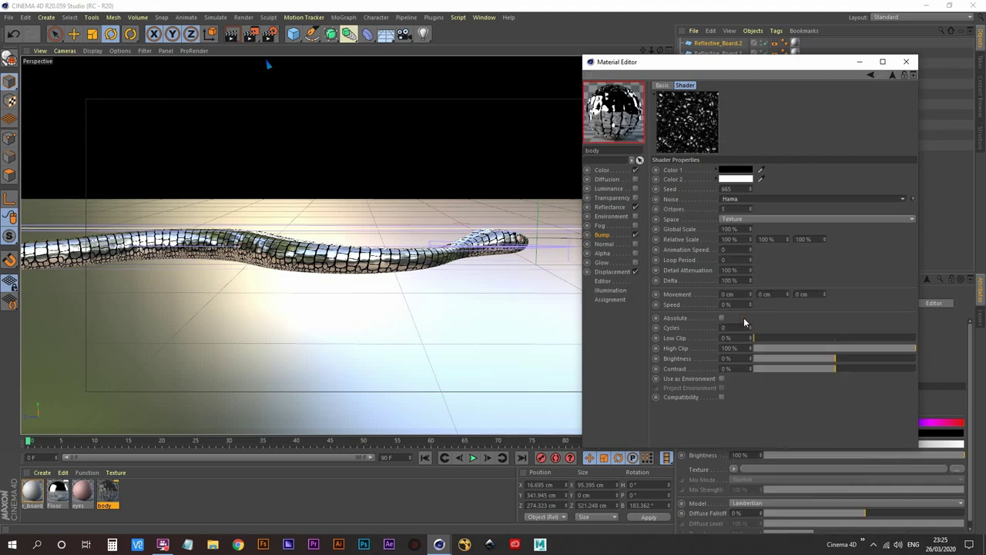
{"action": "left_click", "coordinate": [753, 199]}
{"action": "left_click", "coordinate": [745, 274]}
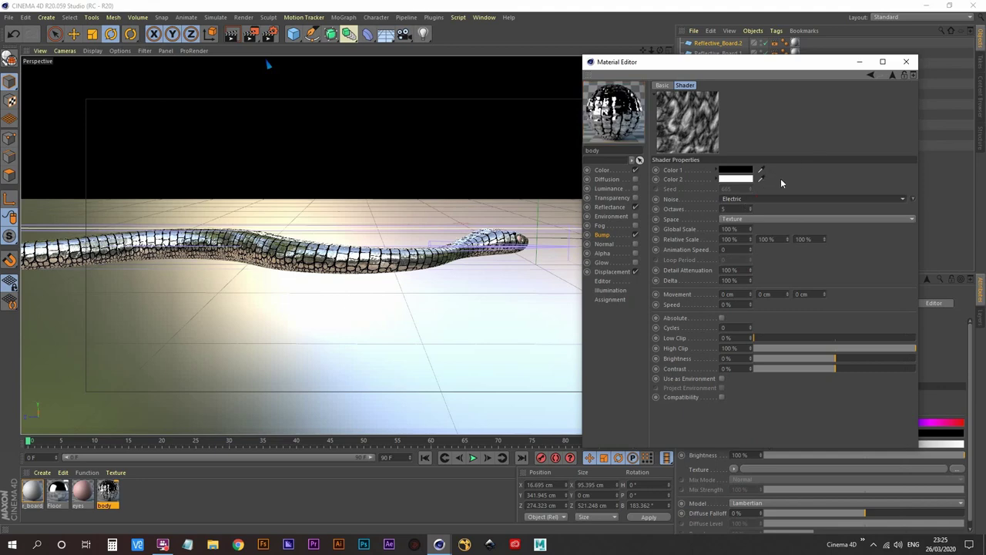
{"action": "double_click", "coordinate": [742, 230]}
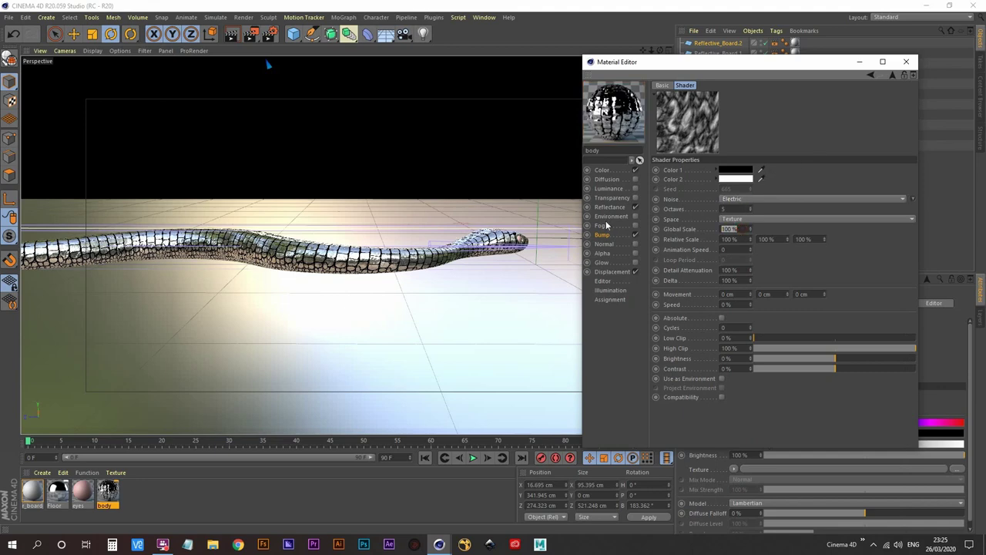
{"action": "type", "text": "60"}
{"action": "key", "text": "Return"}
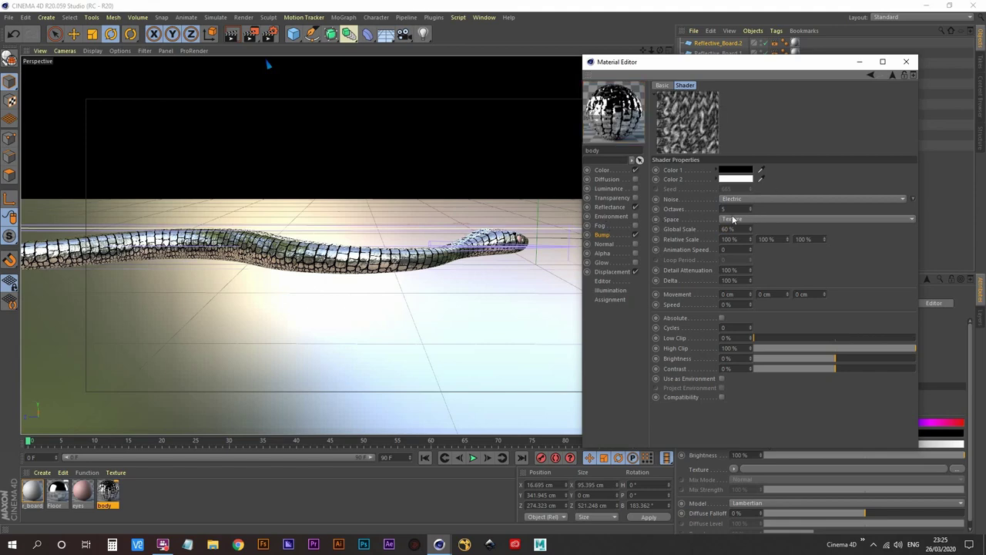
- Set the Electric noise's contrast to 42% and its high clip to 78%, and return to the layer list
{"action": "left_click", "coordinate": [866, 369]}
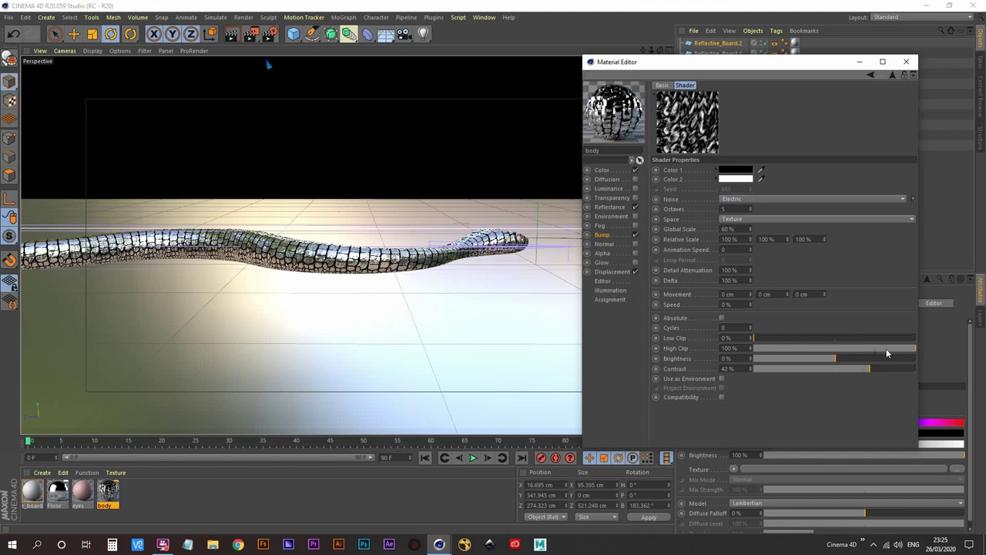
{"action": "left_click", "coordinate": [884, 348]}
{"action": "left_click", "coordinate": [880, 351]}
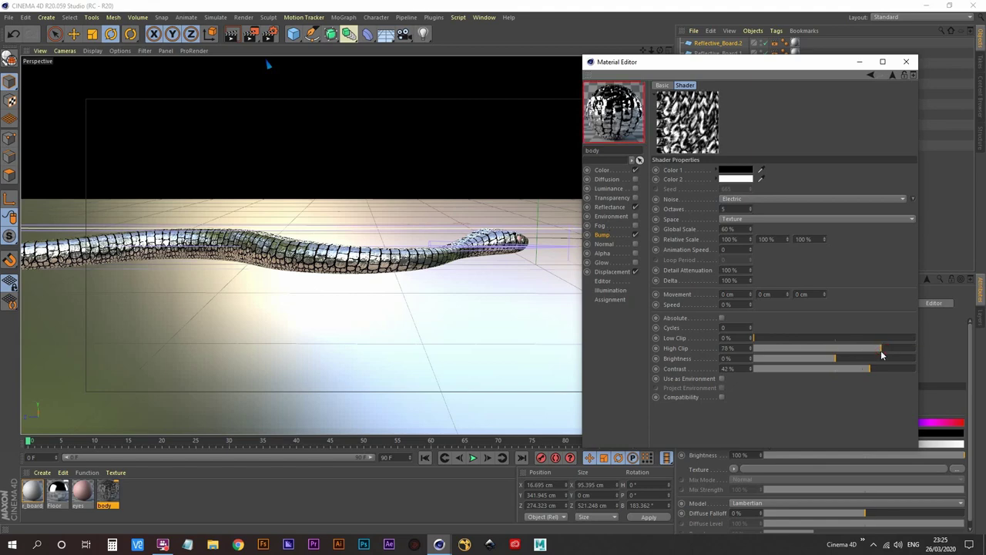
{"action": "left_click", "coordinate": [893, 75]}
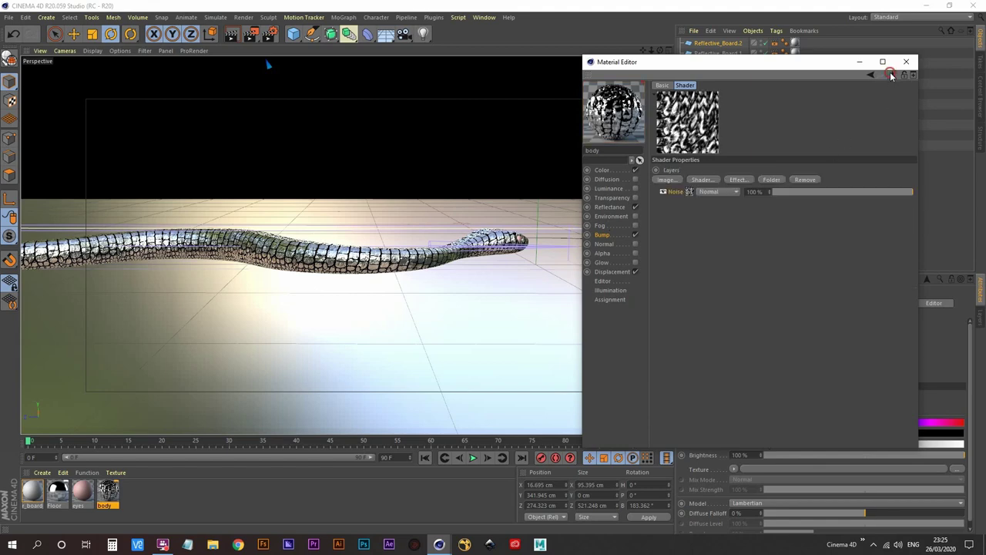
- Render the shot in the Picture Viewer to check the new bump, and return to the body material's bump layers
{"action": "left_click", "coordinate": [702, 180]}
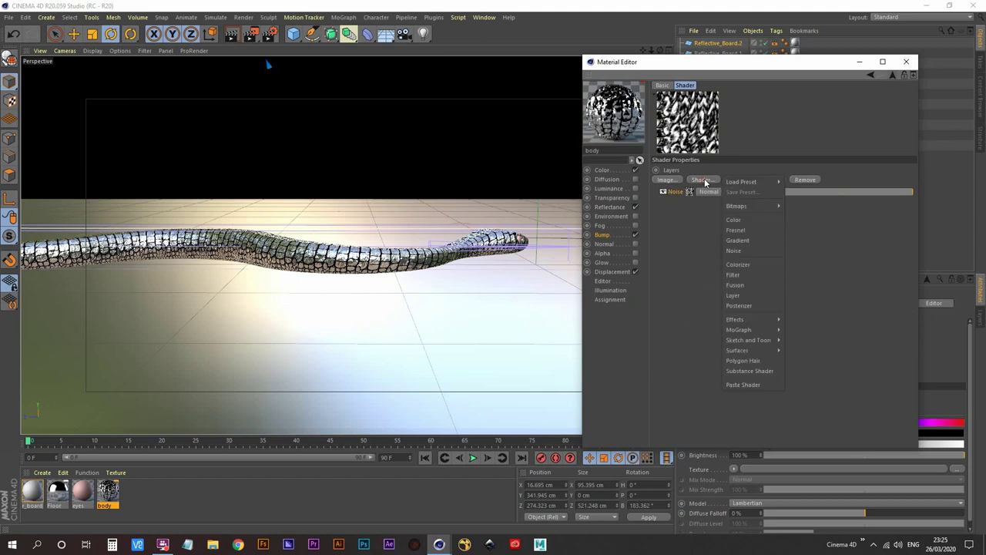
{"action": "left_click", "coordinate": [689, 286]}
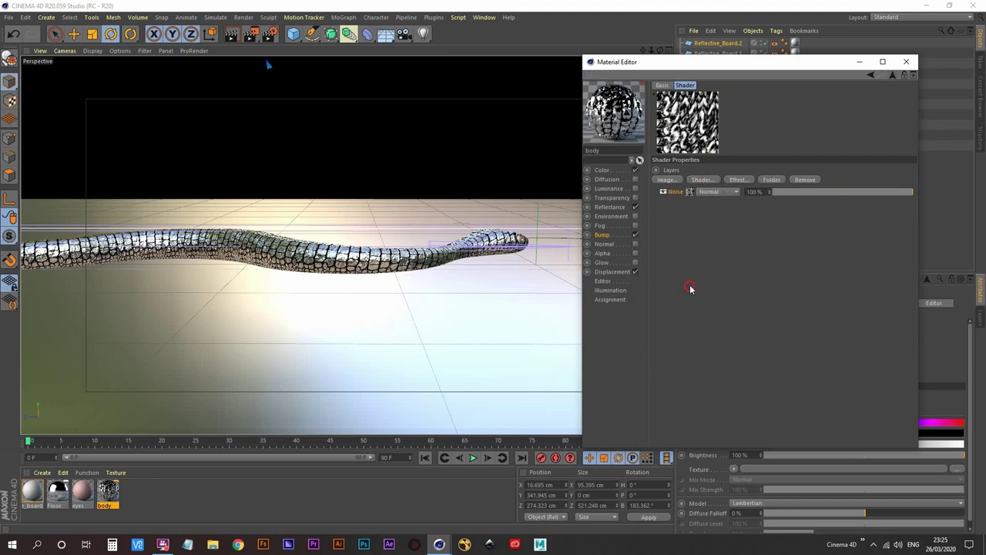
{"action": "left_click", "coordinate": [249, 36]}
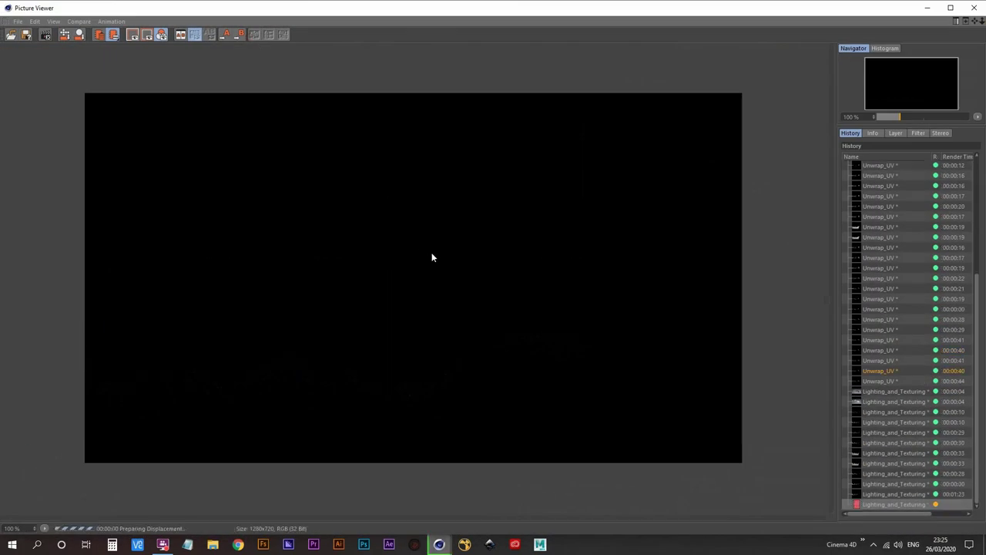
{"action": "left_click", "coordinate": [927, 7]}
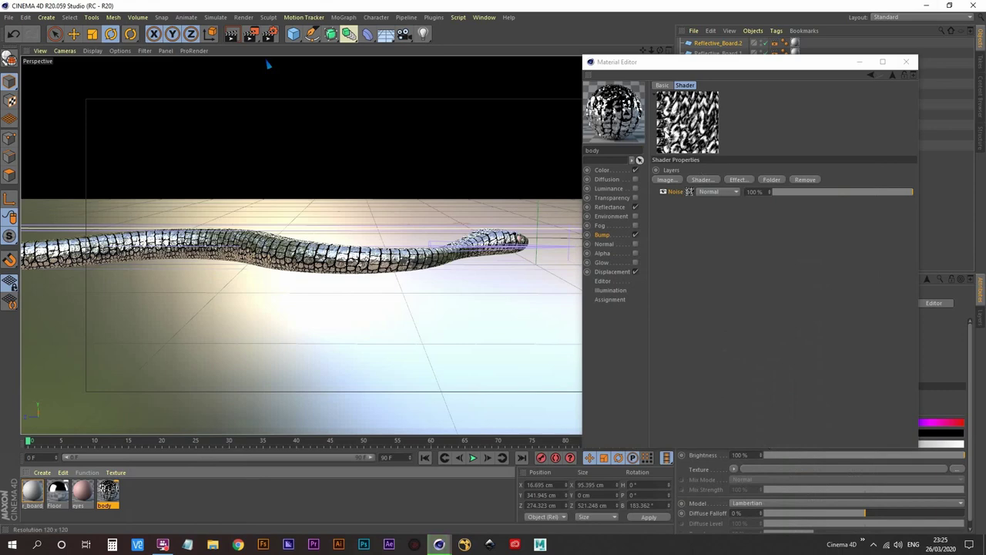
- Add a second Noise layer to the bump's Layer shader and set its blend mode to Layer Mask
{"action": "left_click", "coordinate": [701, 180]}
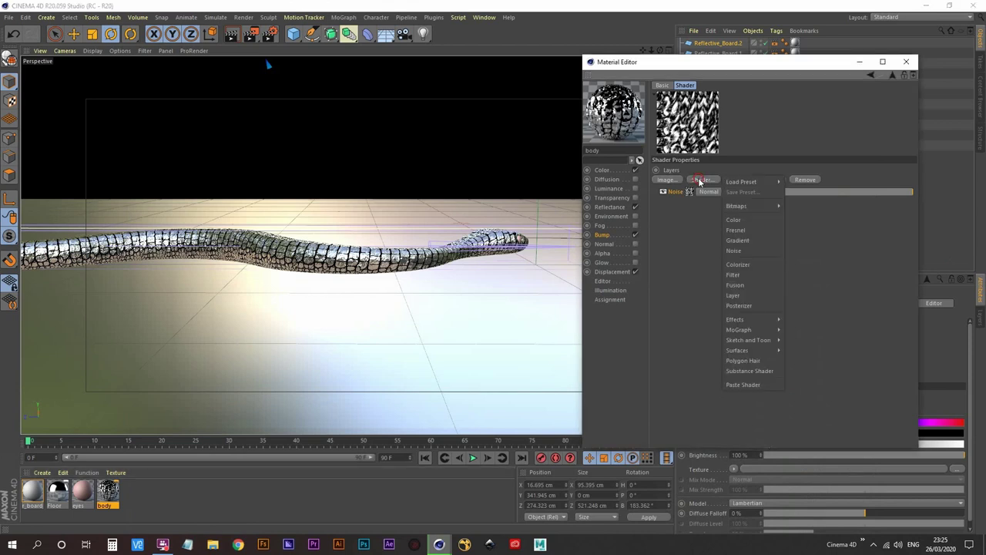
{"action": "left_click", "coordinate": [736, 250]}
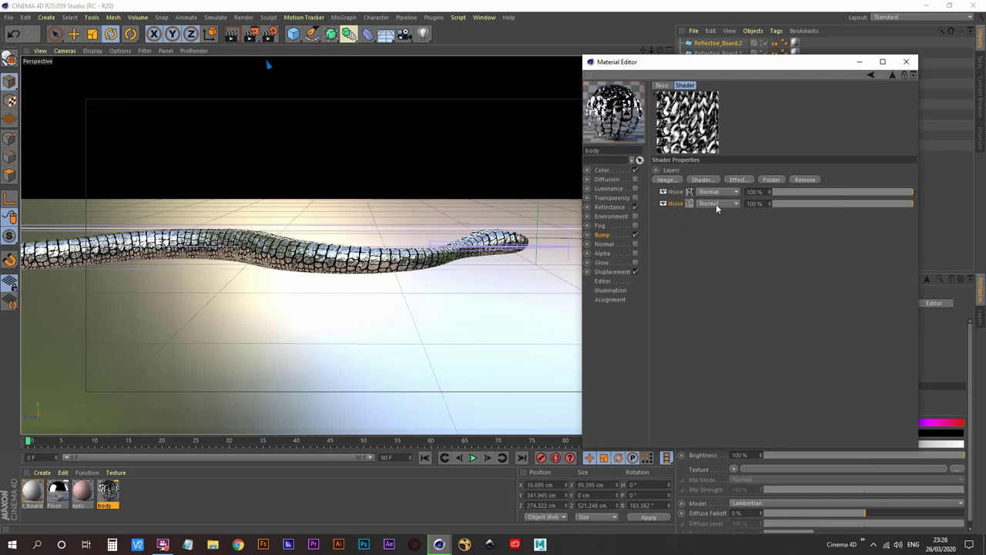
{"action": "left_click", "coordinate": [716, 203]}
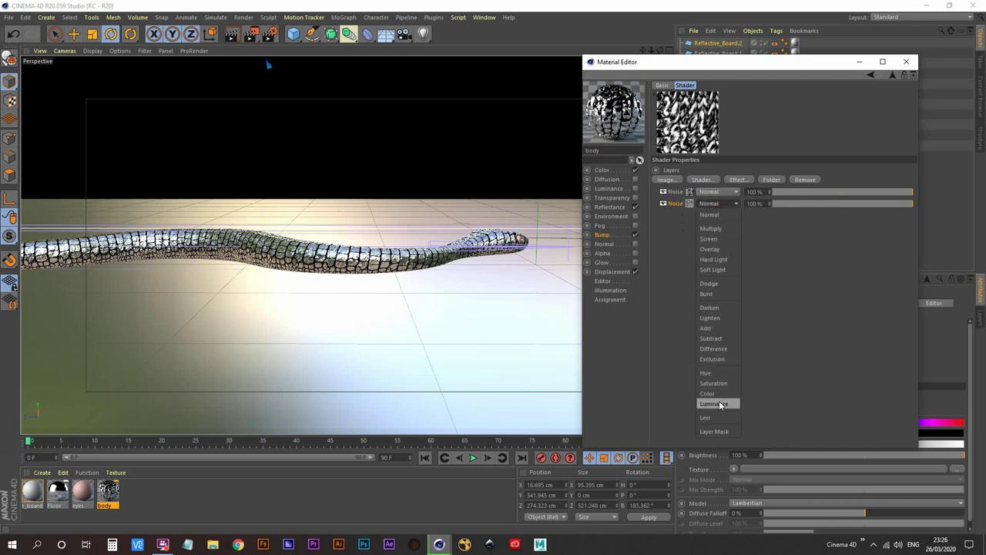
{"action": "left_click", "coordinate": [717, 432]}
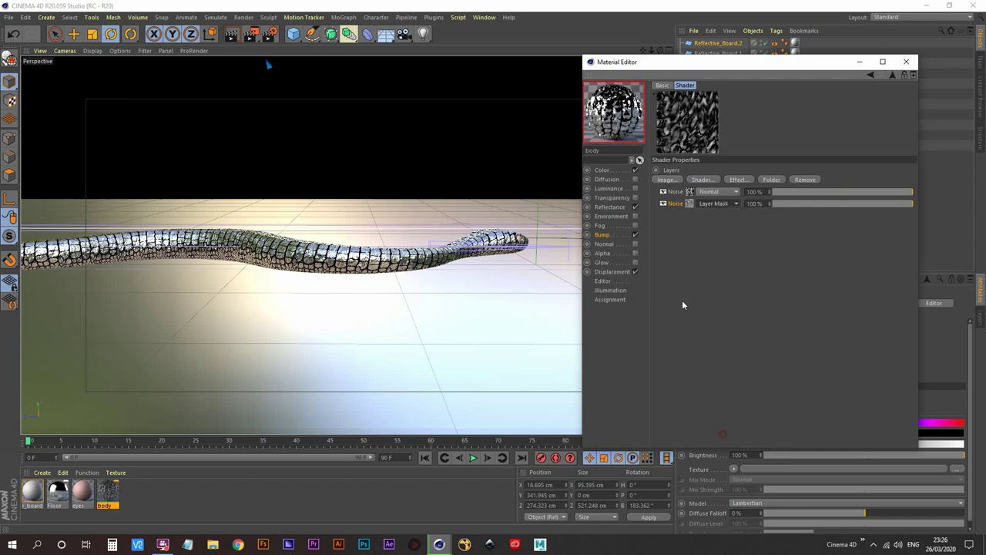
- Try Wavy Turbulence and Displaced Turbulence for the masking noise, and settle on the Gaseous noise type
{"action": "left_click", "coordinate": [677, 192]}
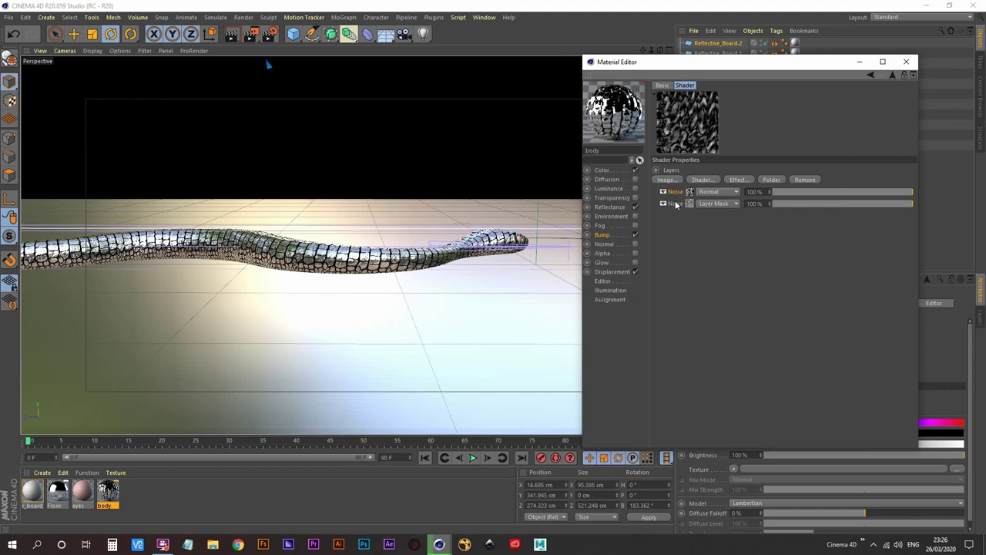
{"action": "left_click", "coordinate": [690, 203]}
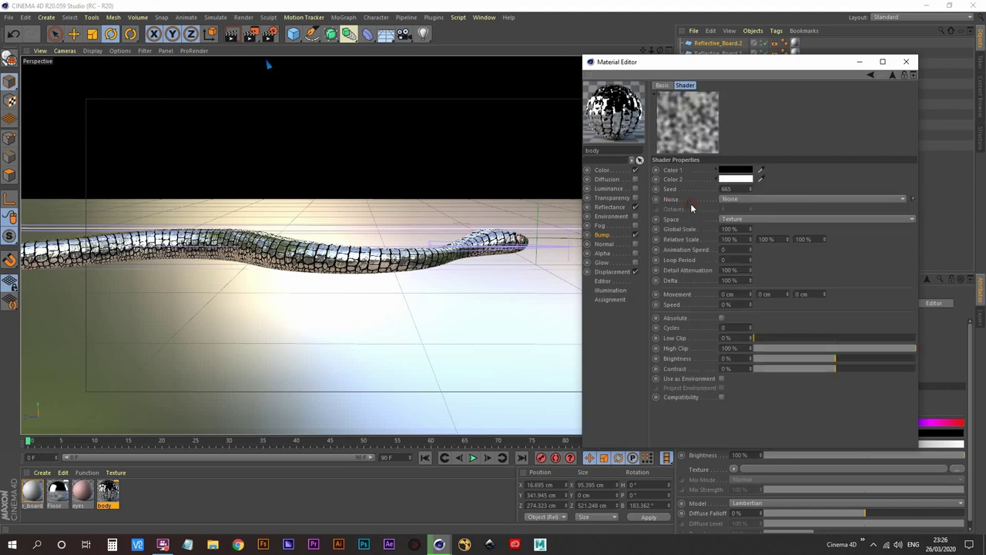
{"action": "left_click", "coordinate": [760, 198]}
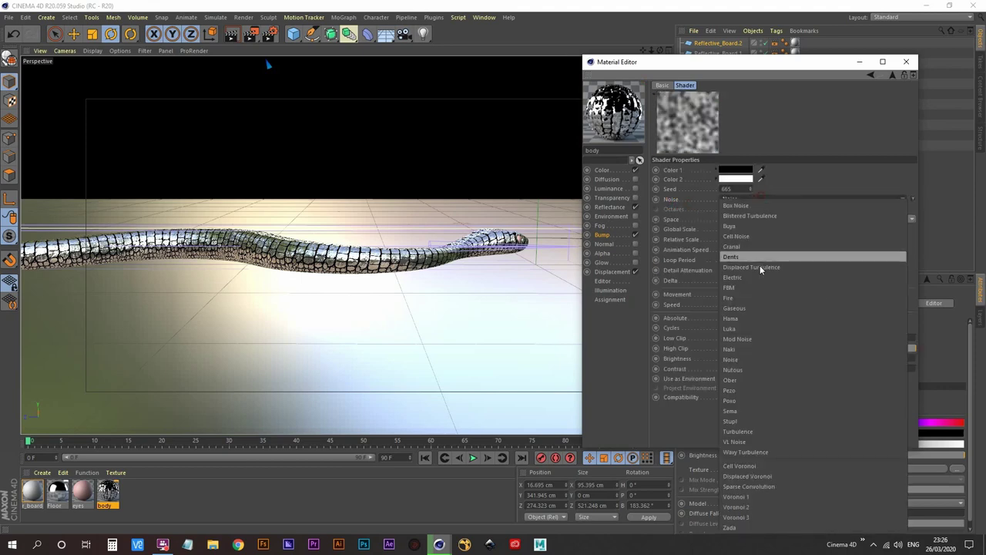
{"action": "left_click", "coordinate": [762, 446]}
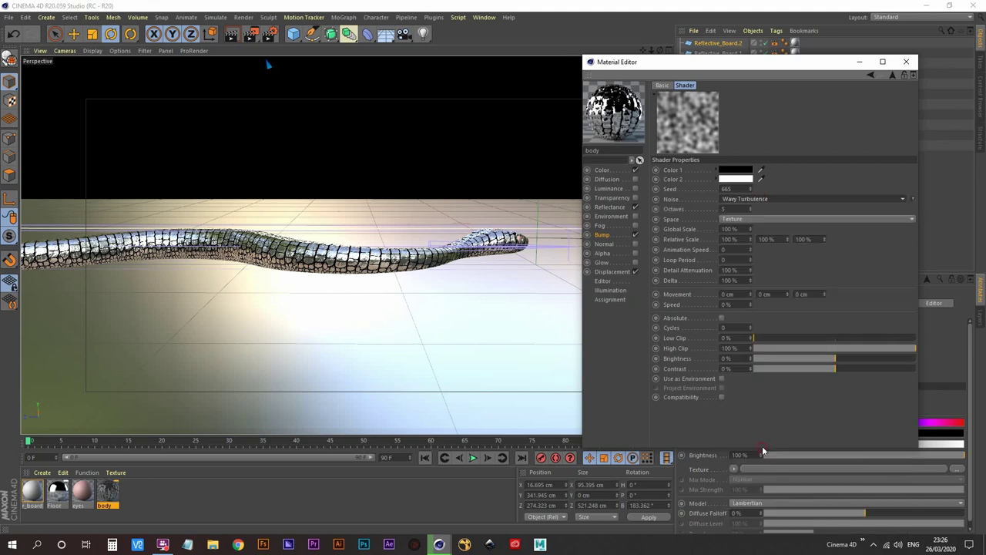
{"action": "left_click", "coordinate": [757, 199]}
{"action": "left_click", "coordinate": [773, 268]}
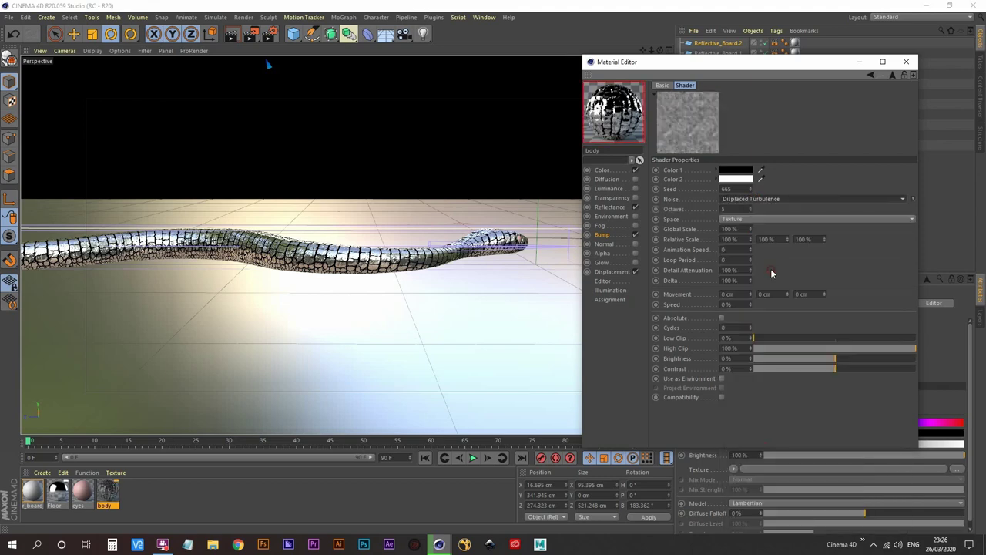
{"action": "left_click", "coordinate": [767, 198]}
{"action": "left_click", "coordinate": [756, 312]}
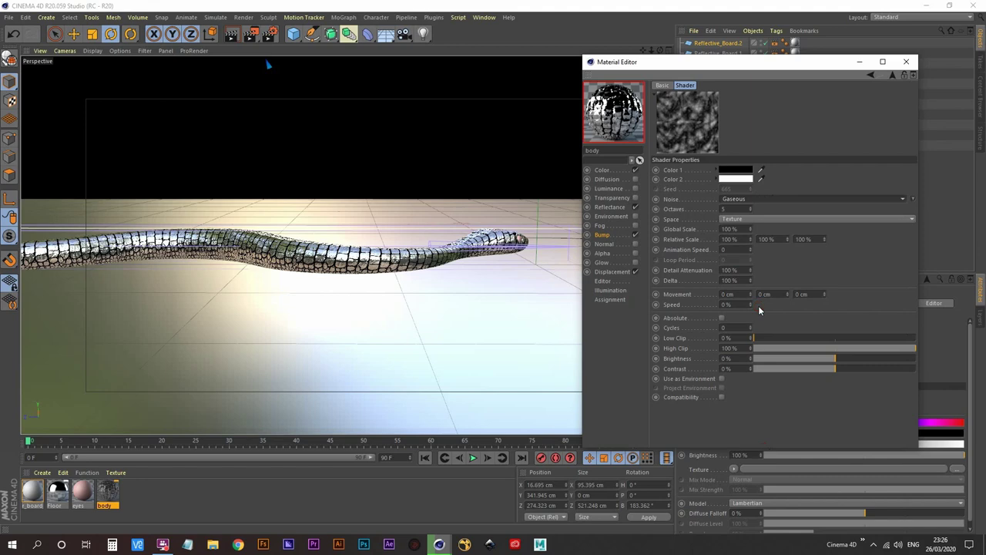
- Try a global scale of 300% for the Gaseous noise, and set it to 400%
{"action": "left_click", "coordinate": [738, 228]}
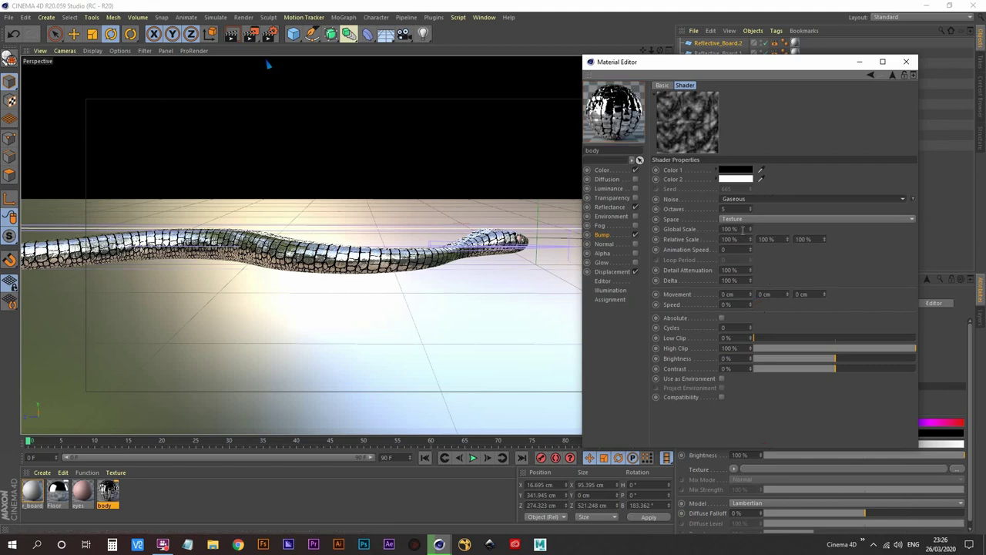
{"action": "type", "text": "600"}
{"action": "key", "text": "Return"}
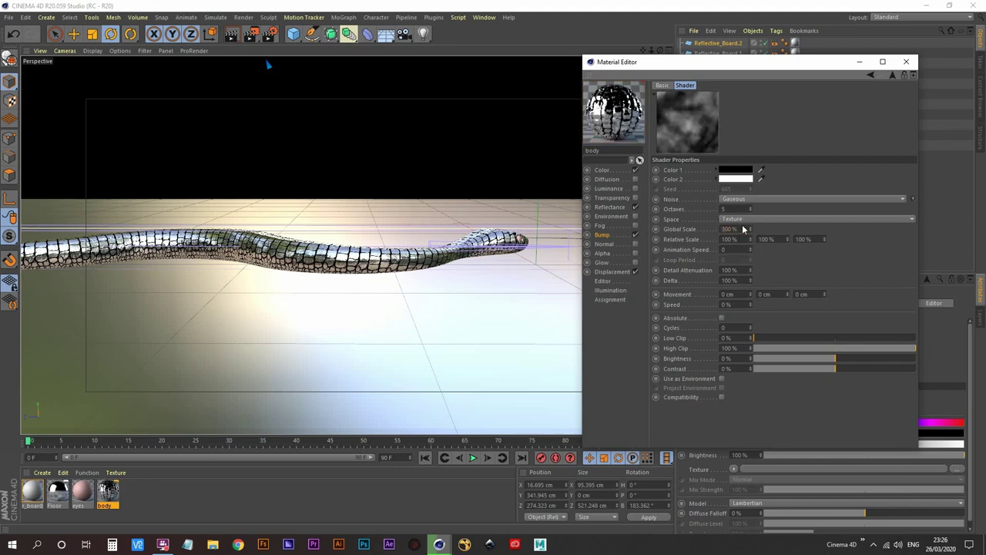
{"action": "left_click_drag", "start_coordinate": [742, 227], "coordinate": [625, 236]}
{"action": "type", "text": "400"}
{"action": "key", "text": "Return"}
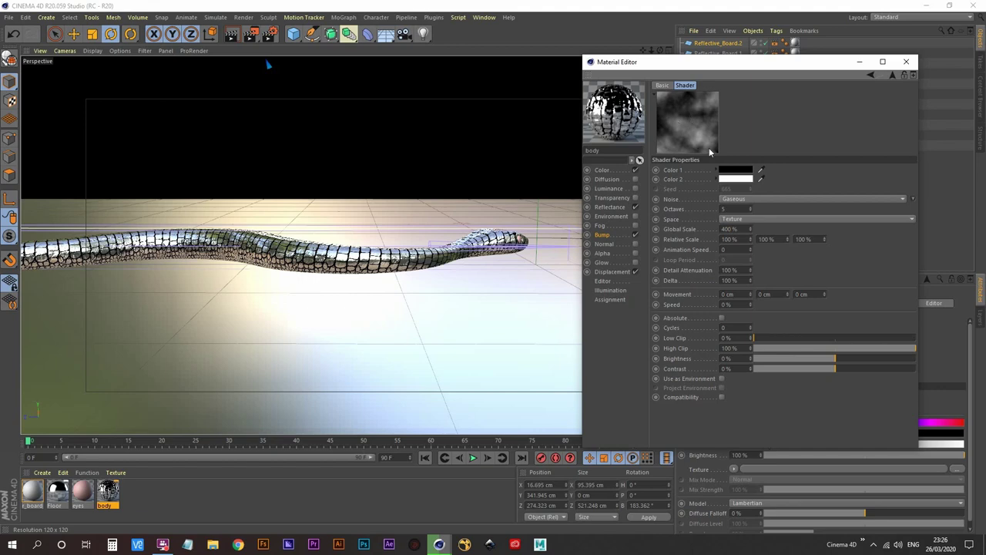
- Raise the Gaseous noise's contrast, lower its high clip to 84%, and return to the layer list
{"action": "left_click", "coordinate": [867, 369]}
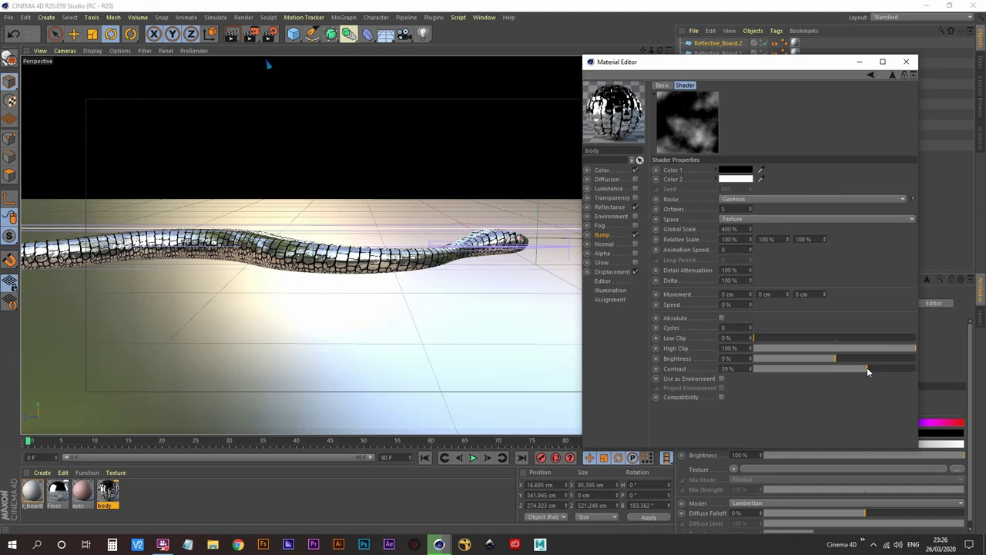
{"action": "left_click_drag", "start_coordinate": [910, 350], "coordinate": [892, 353]}
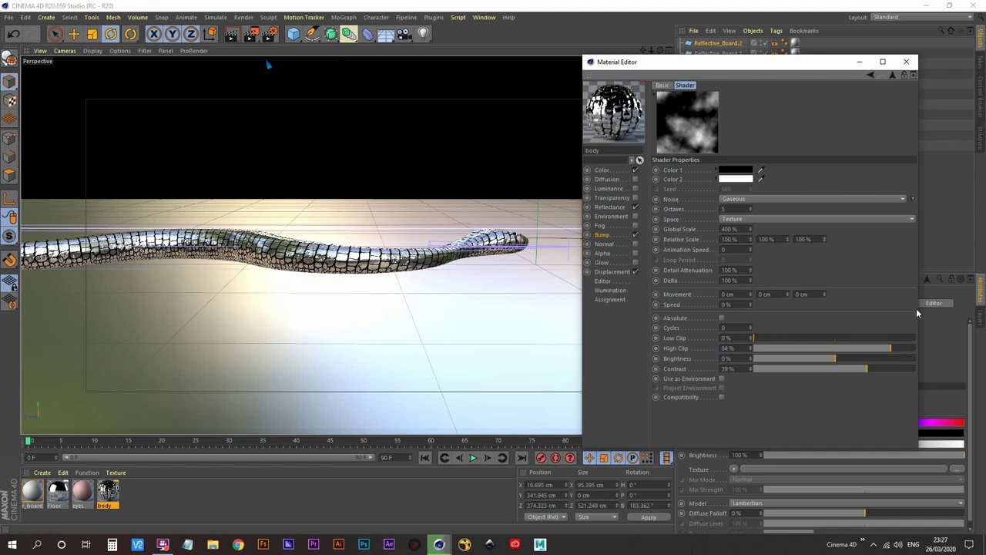
{"action": "left_click", "coordinate": [873, 368]}
{"action": "left_click", "coordinate": [890, 75]}
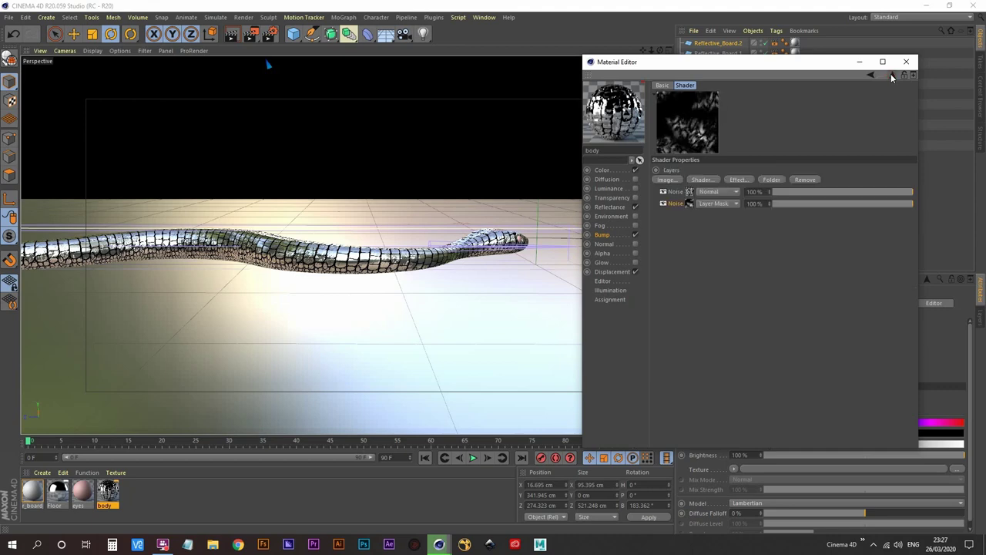
- Set the body material's bump strength to 10% and close the material editor
{"action": "left_click", "coordinate": [891, 73]}
{"action": "double_click", "coordinate": [714, 99]}
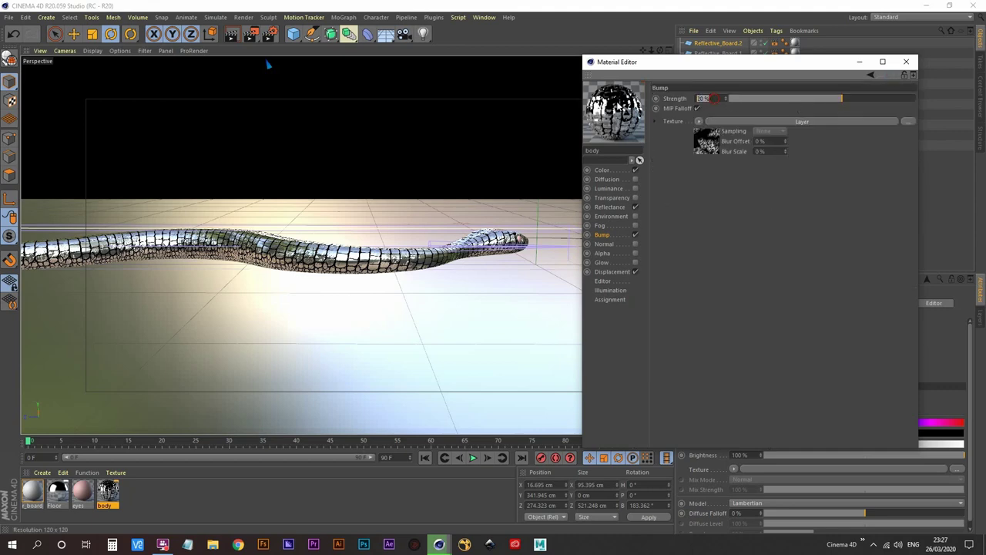
{"action": "type", "text": "10"}
{"action": "key", "text": "Return"}
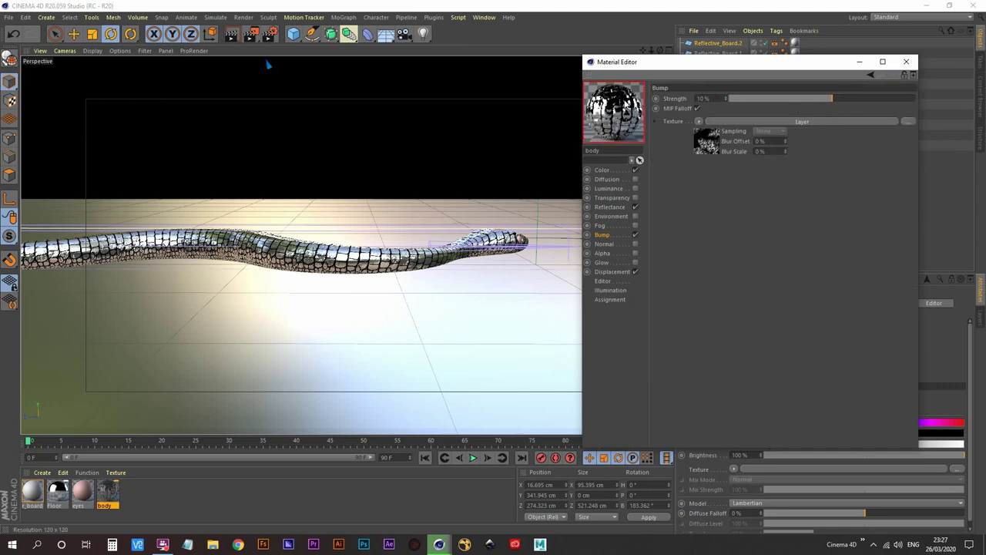
{"action": "left_click", "coordinate": [907, 62]}
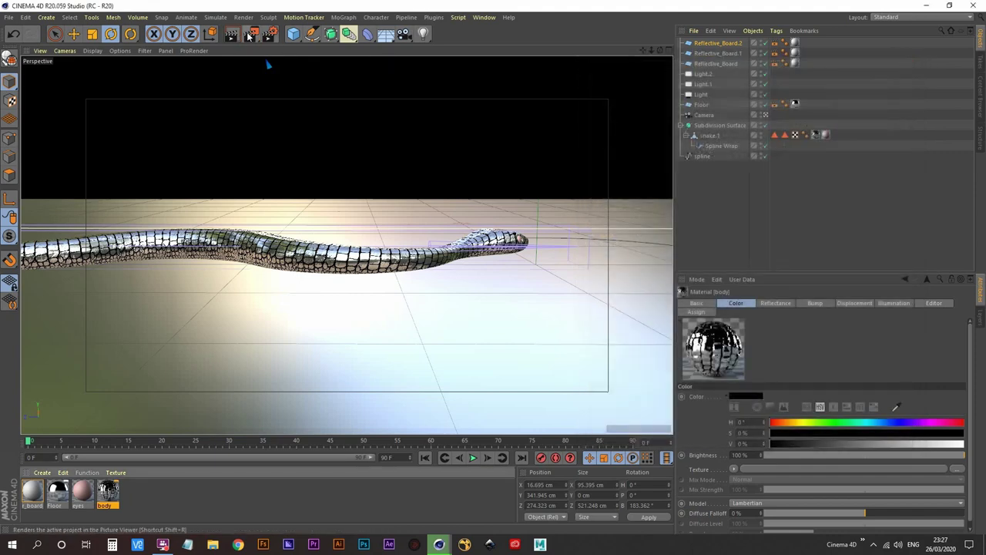
- Keep the running render going and check its progress in the Picture Viewer
{"action": "left_click", "coordinate": [250, 36]}
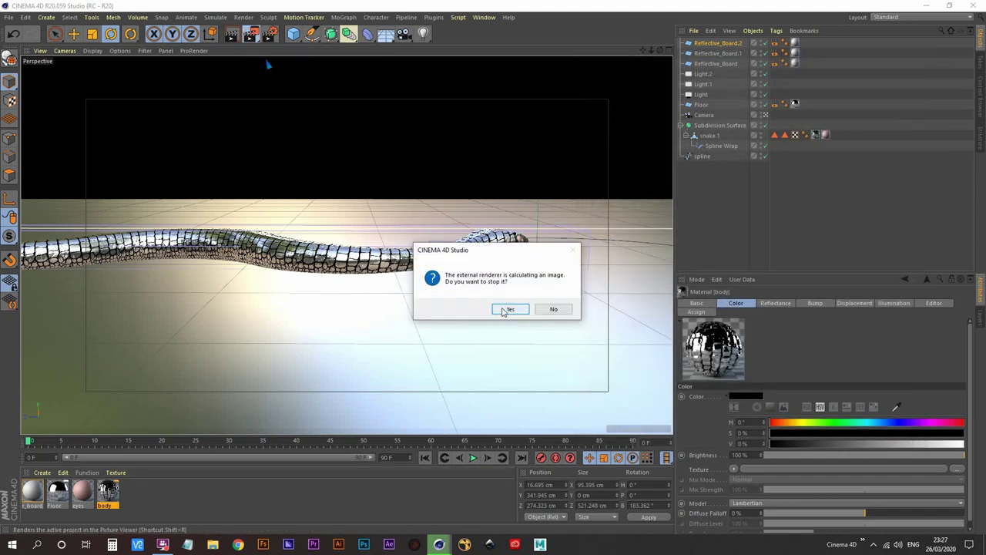
{"action": "left_click", "coordinate": [552, 309]}
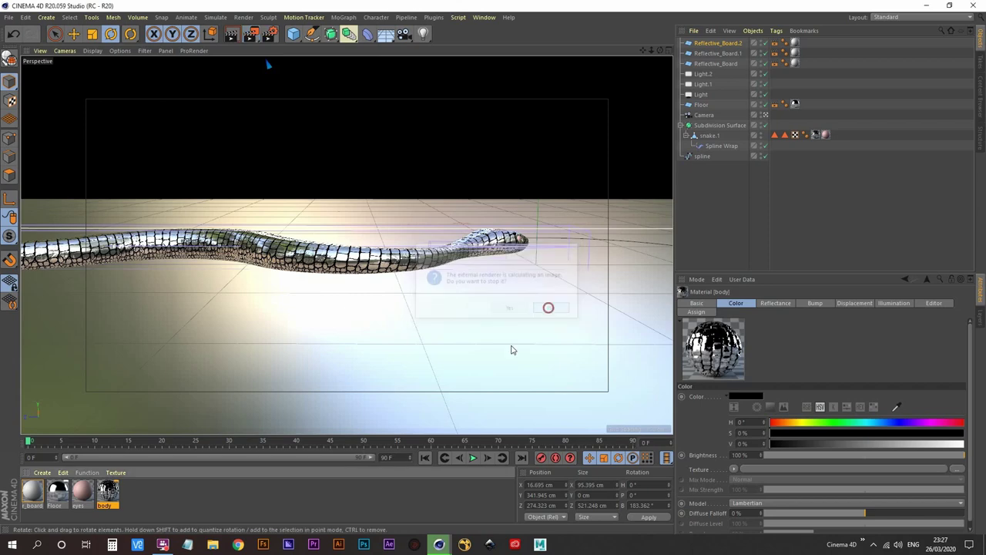
{"action": "mouse_move", "coordinate": [440, 544]}
{"action": "left_click", "coordinate": [485, 504]}
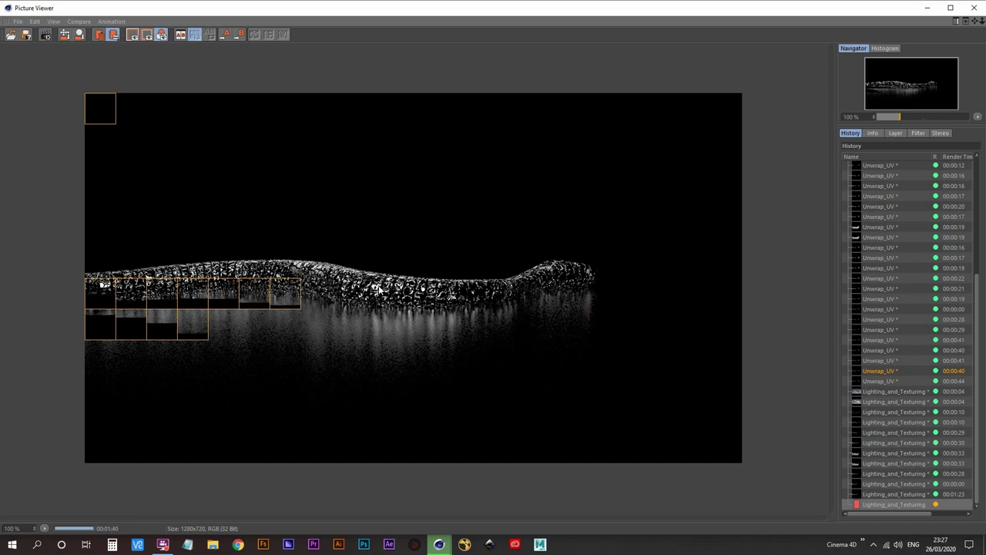
{"action": "left_click", "coordinate": [927, 8]}
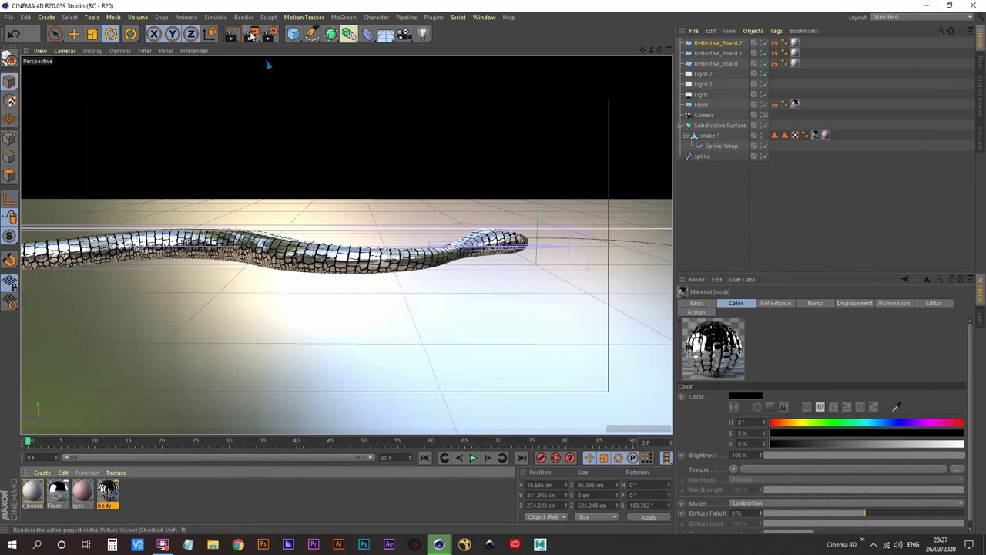
- Stop the running render, render the scene again with the reduced bump, and compare the result with the previous render
{"action": "left_click", "coordinate": [250, 34]}
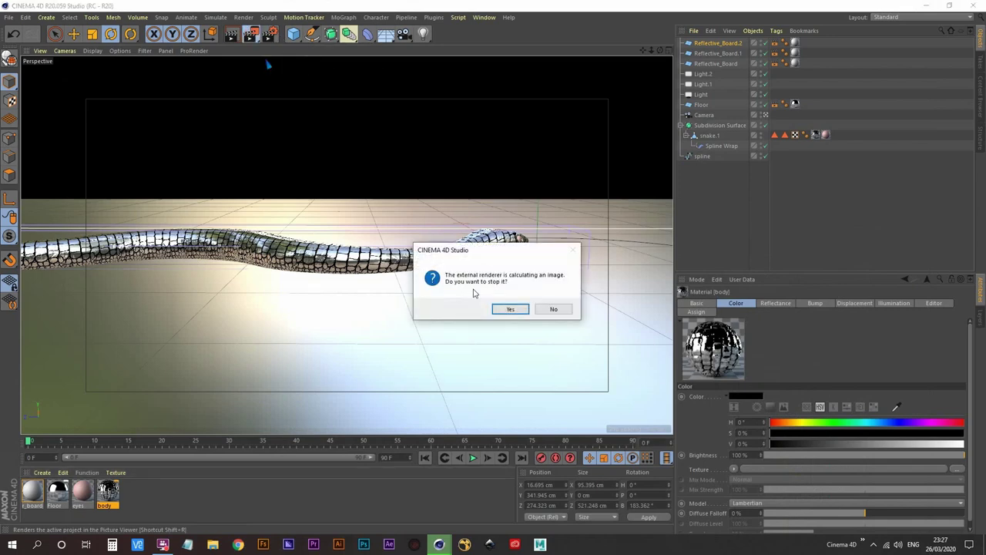
{"action": "left_click", "coordinate": [511, 309]}
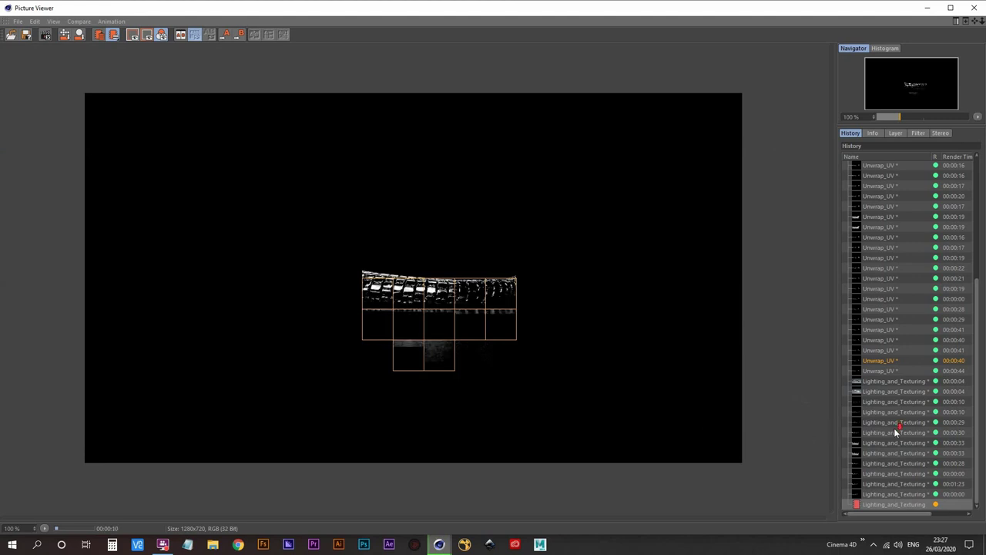
{"action": "left_click", "coordinate": [894, 495]}
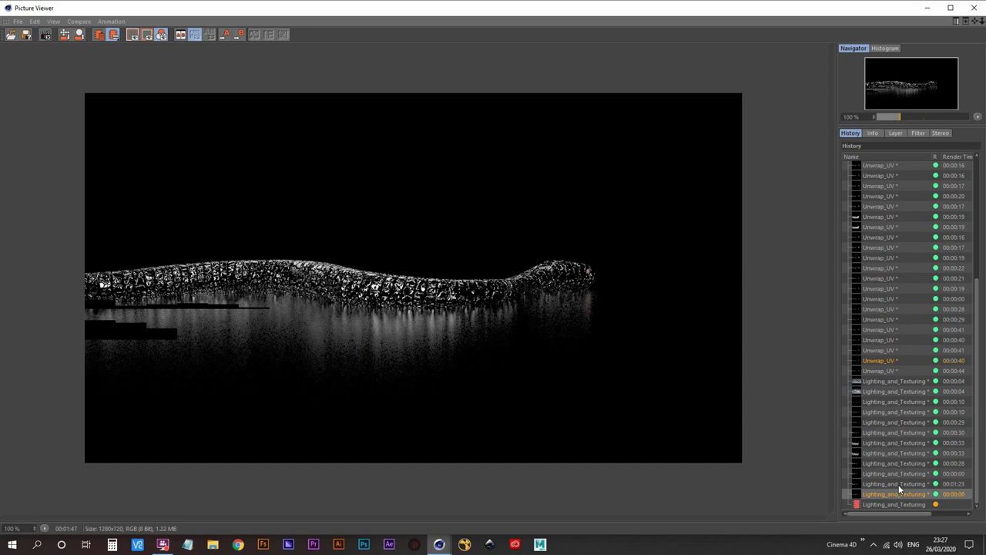
{"action": "key", "text": "Down"}
{"action": "key", "text": "Up"}
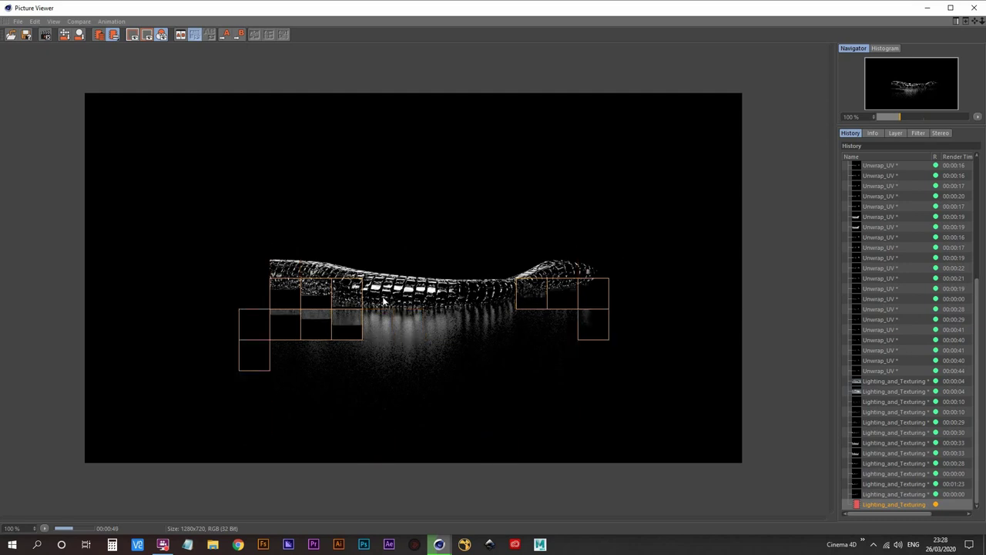
{"action": "left_click", "coordinate": [927, 7]}
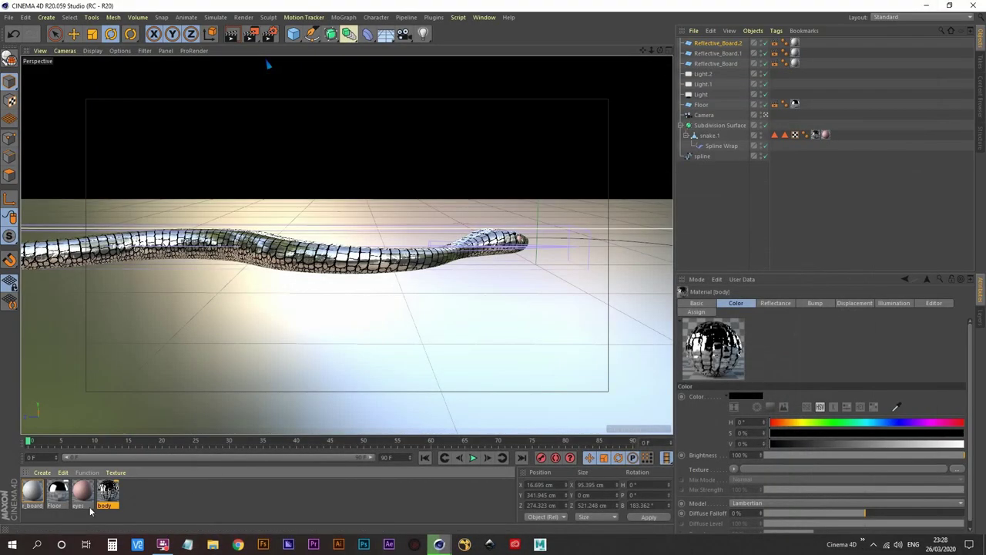
- Enable the body material's Diffusion channel, load a Noise shader as its texture, and open the shader's settings
{"action": "double_click", "coordinate": [108, 491]}
{"action": "left_click_drag", "start_coordinate": [309, 69], "coordinate": [496, 57]}
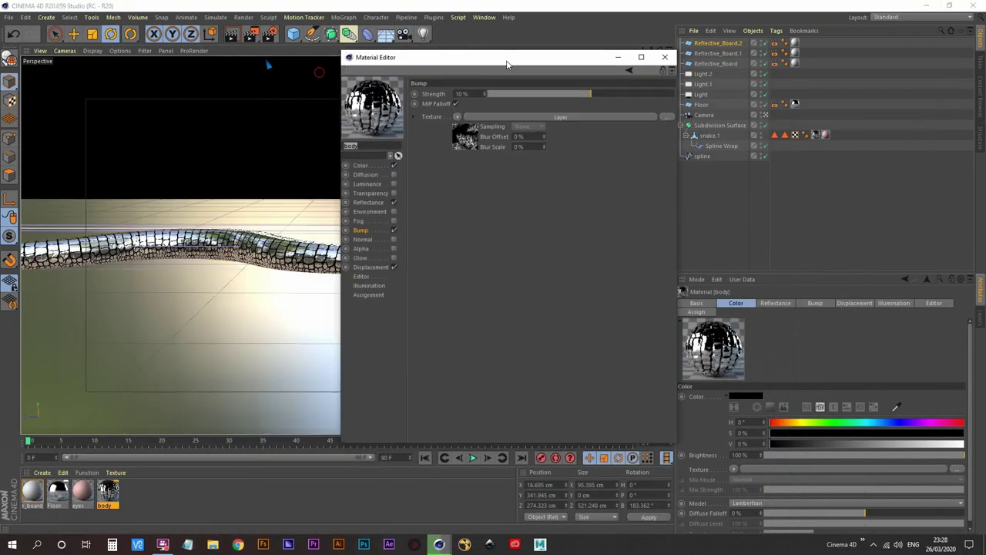
{"action": "left_click", "coordinate": [393, 174]}
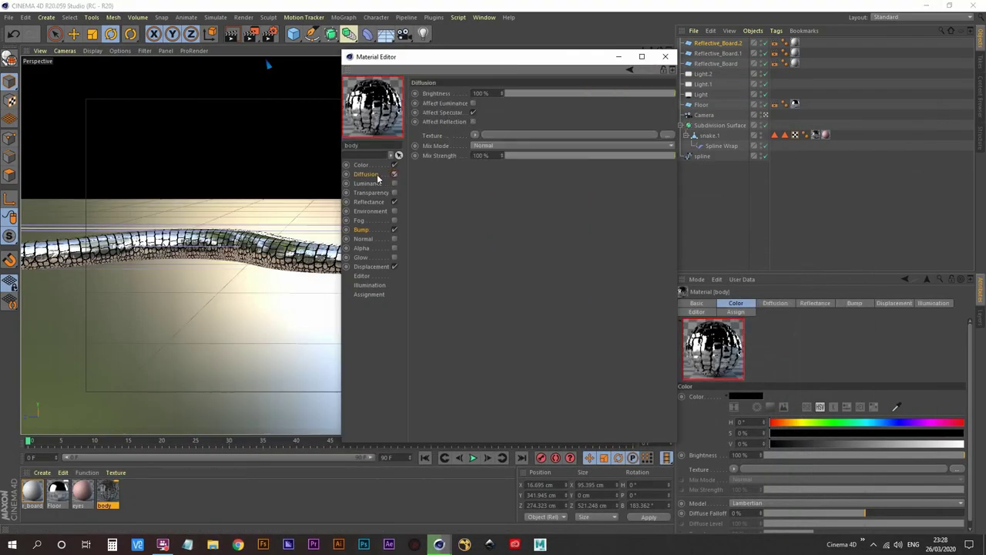
{"action": "left_click", "coordinate": [478, 135]}
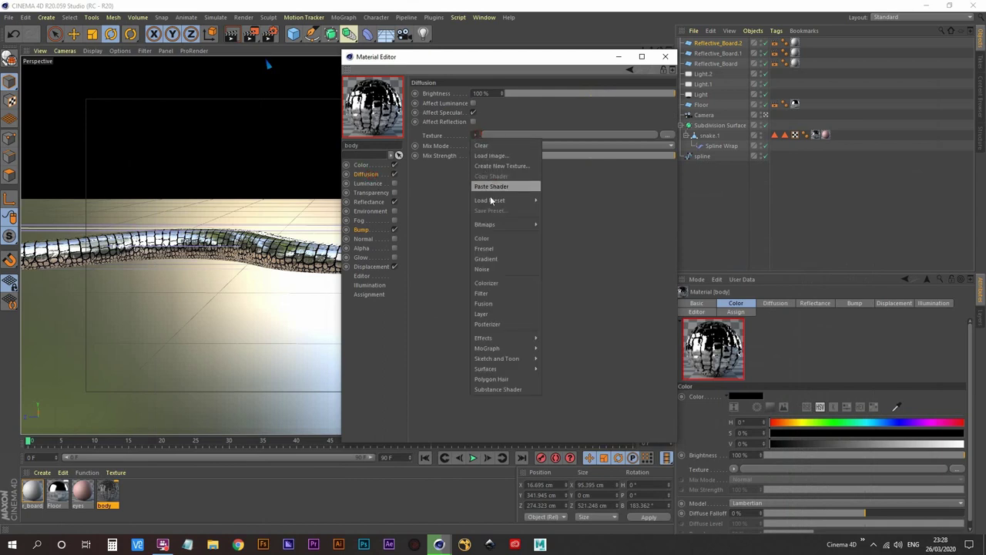
{"action": "left_click", "coordinate": [498, 269]}
{"action": "left_click", "coordinate": [485, 160]}
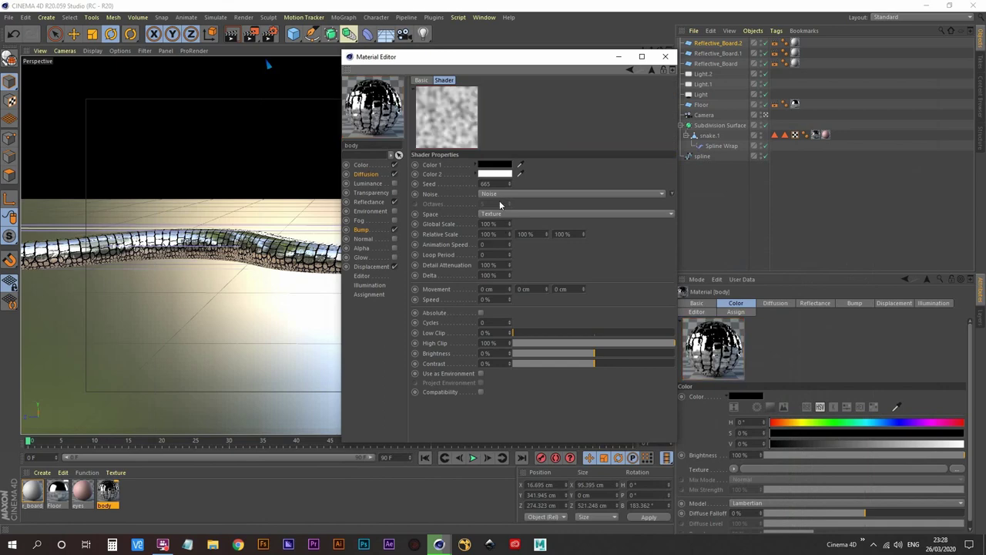
- Try Displaced Turbulence for the diffusion noise, and settle on the Gaseous noise type
{"action": "left_click", "coordinate": [505, 193]}
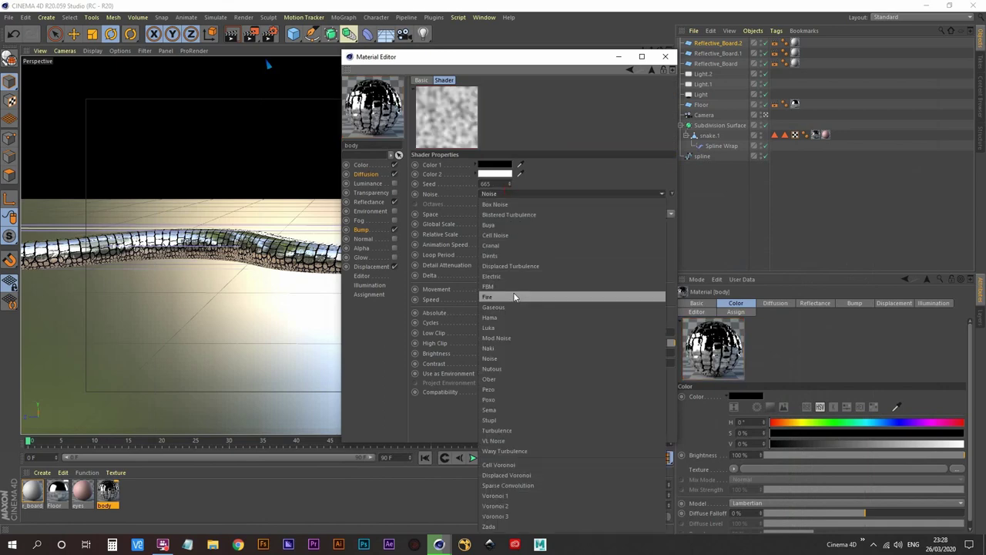
{"action": "left_click", "coordinate": [520, 266]}
{"action": "left_click", "coordinate": [528, 193]}
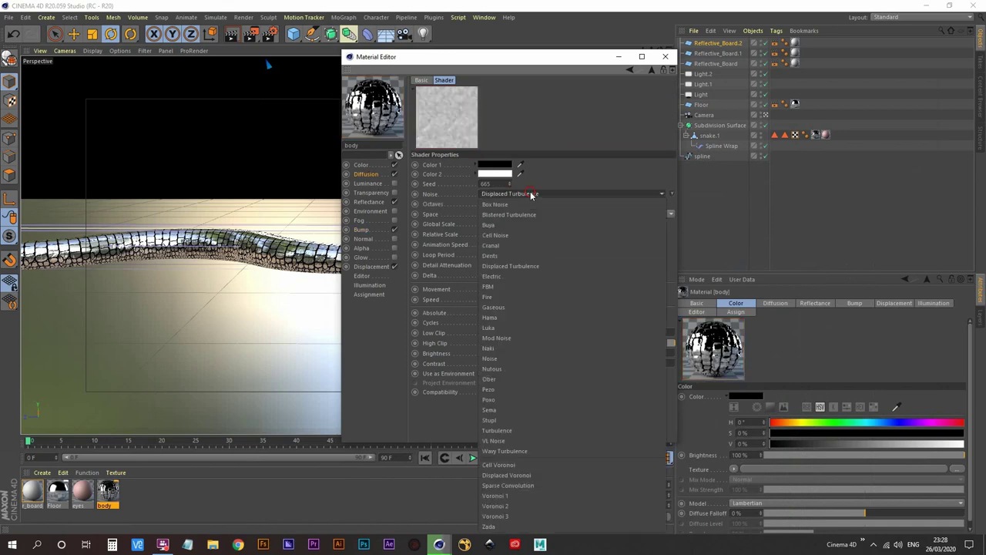
{"action": "left_click", "coordinate": [507, 311]}
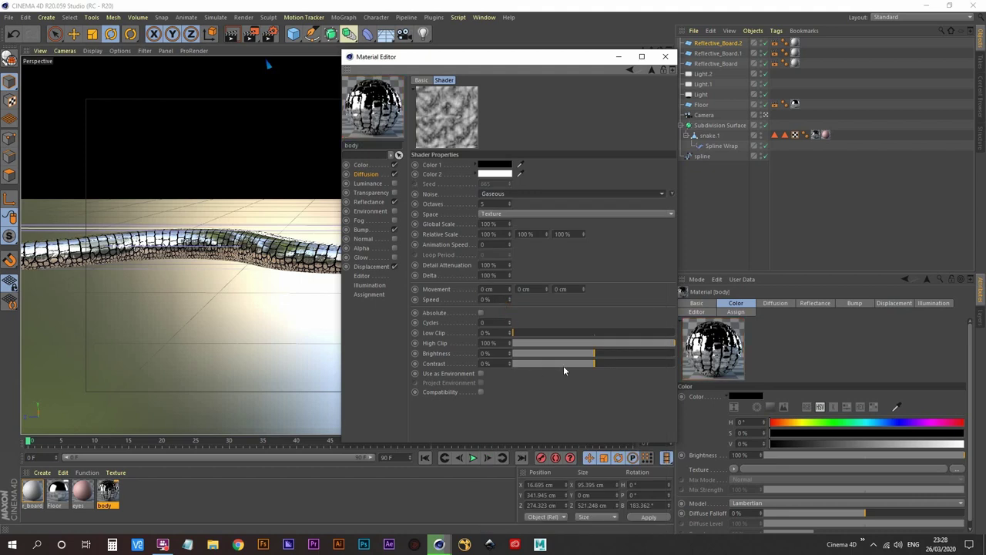
- Set the diffusion noise's contrast to 44% and low clip to 14%, and close the material editor
{"action": "left_click_drag", "start_coordinate": [611, 366], "coordinate": [633, 358]}
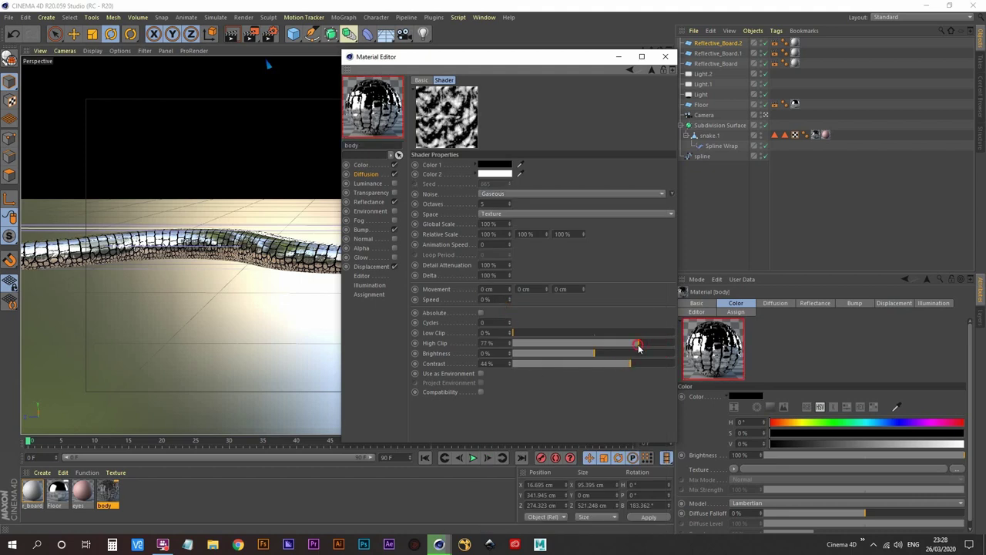
{"action": "mouse_move", "coordinate": [539, 333]}
{"action": "left_mouse_down"}
{"action": "mouse_move", "coordinate": [549, 328]}
{"action": "mouse_move", "coordinate": [538, 338]}
{"action": "mouse_move", "coordinate": [553, 338]}
{"action": "left_mouse_up"}
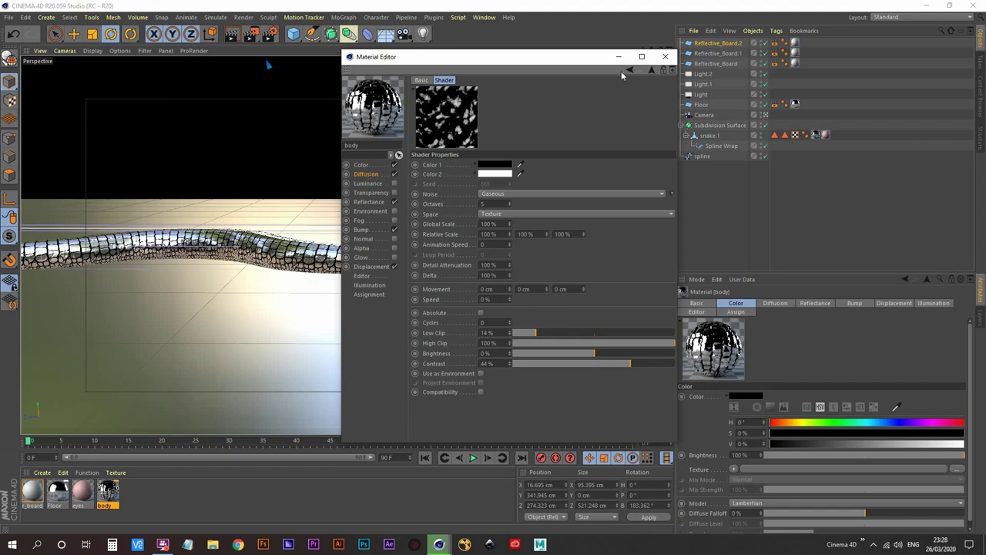
{"action": "left_click", "coordinate": [666, 56]}
- Check the running render, stop it, and render the scene again with the diffusion noise
{"action": "mouse_move", "coordinate": [440, 547]}
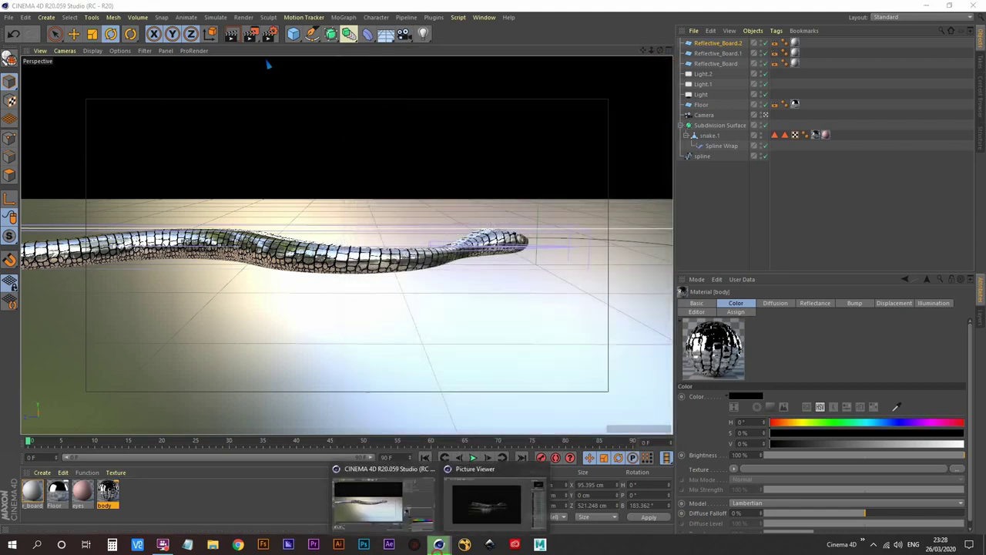
{"action": "left_click", "coordinate": [486, 503]}
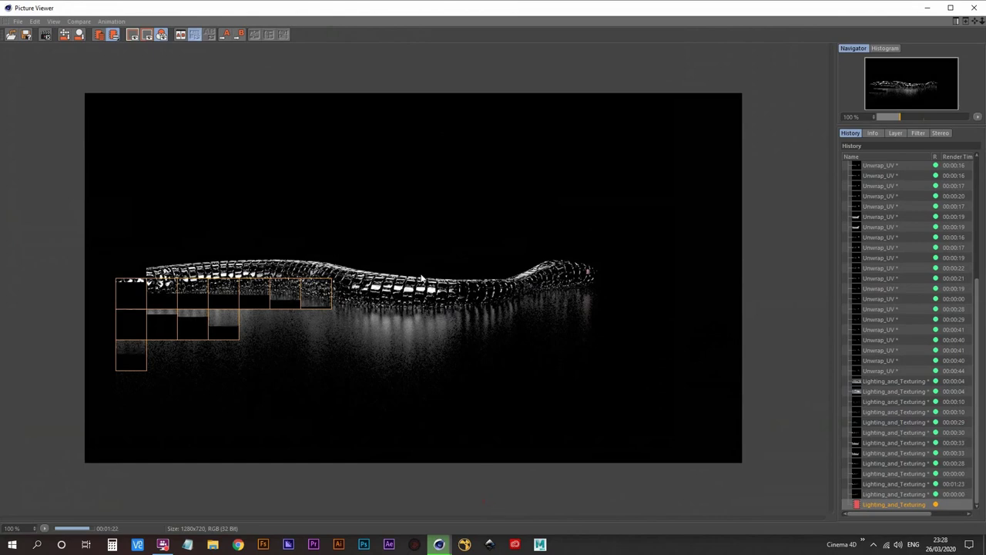
{"action": "left_click", "coordinate": [927, 9]}
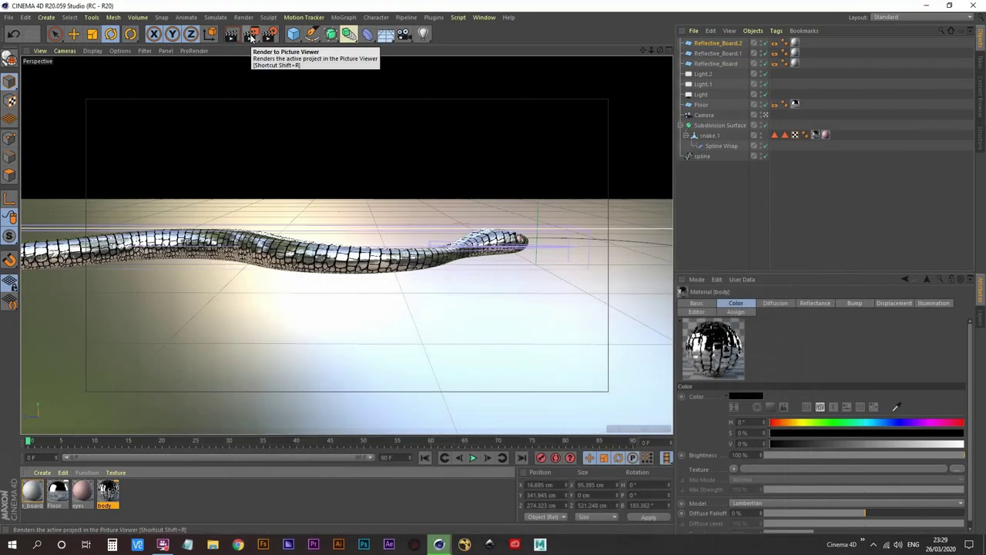
{"action": "left_click", "coordinate": [251, 37]}
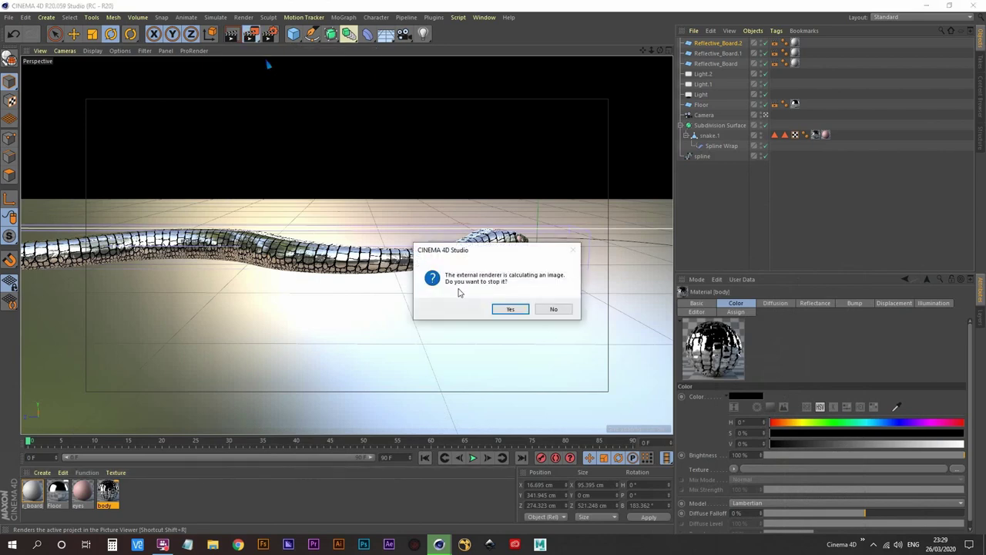
{"action": "left_click", "coordinate": [505, 309]}
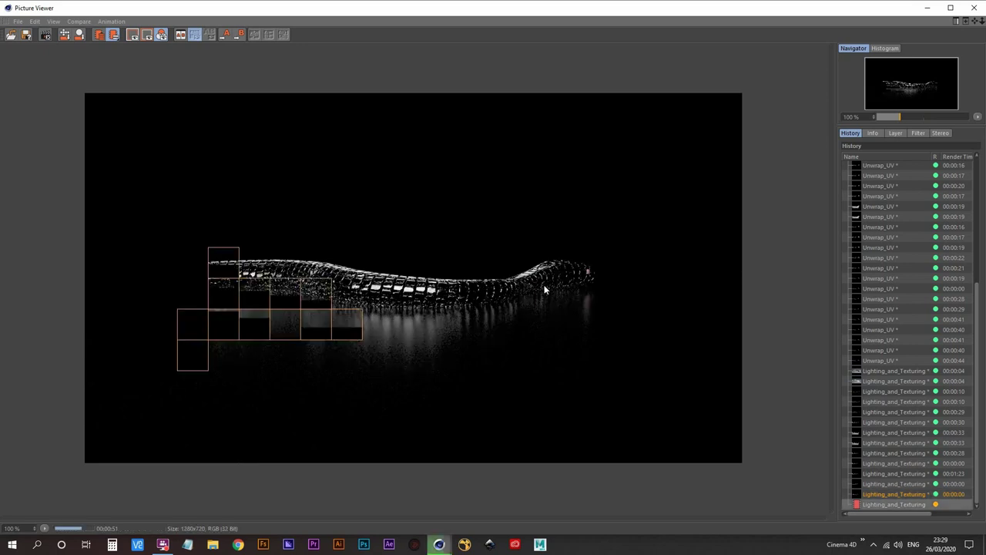
- Compare the new diffusion render with the previous one by switching repeatedly between them, and return to the scene
{"action": "key", "text": "Up"}
{"action": "key", "text": "Down"}
{"action": "key", "text": "Up"}
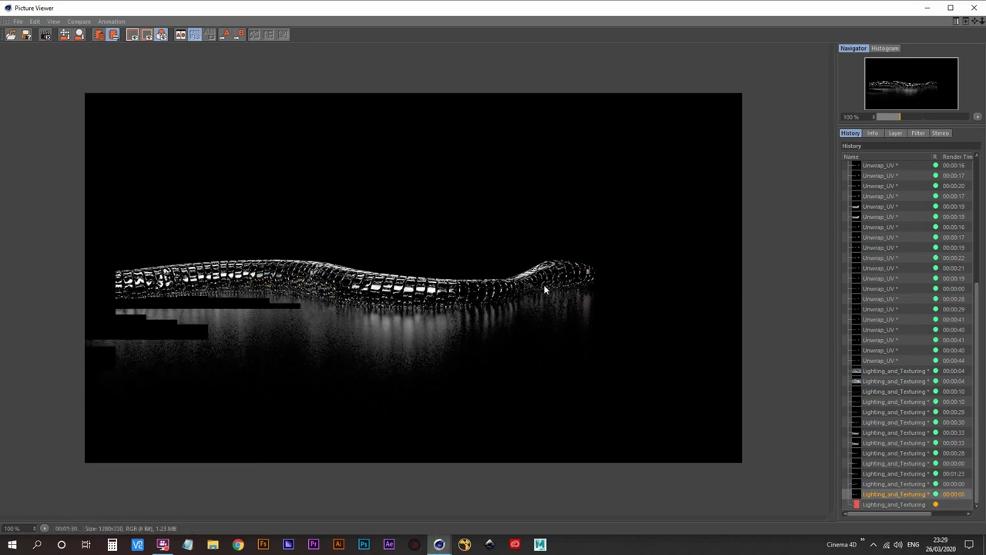
{"action": "key", "text": "Down"}
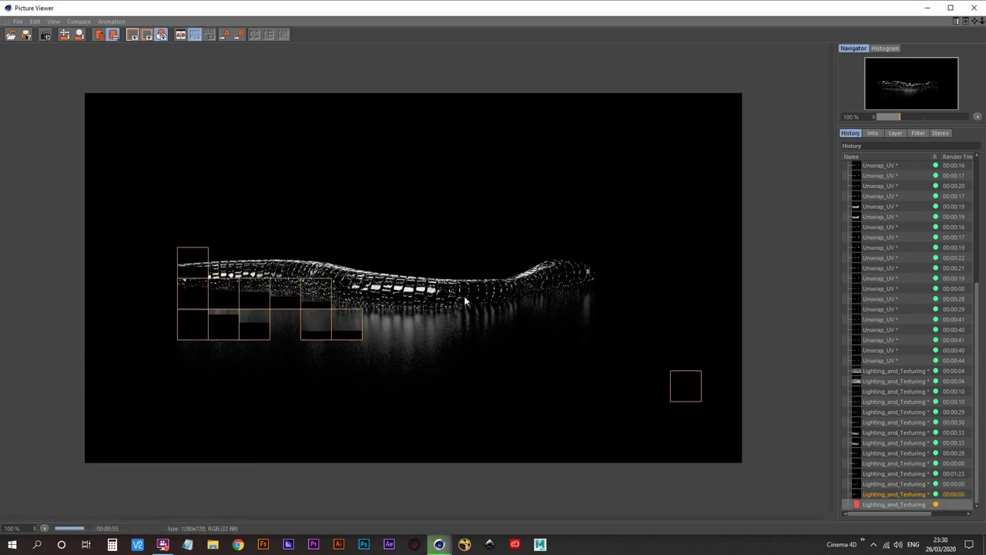
{"action": "key", "text": "Up"}
{"action": "key", "text": "Down"}
{"action": "key", "text": "Up"}
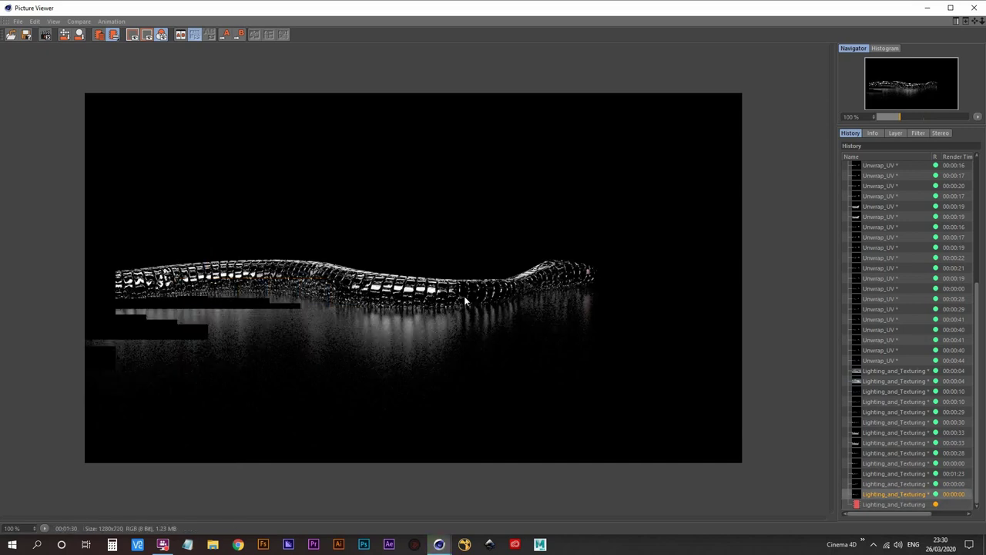
{"action": "key", "text": "Down"}
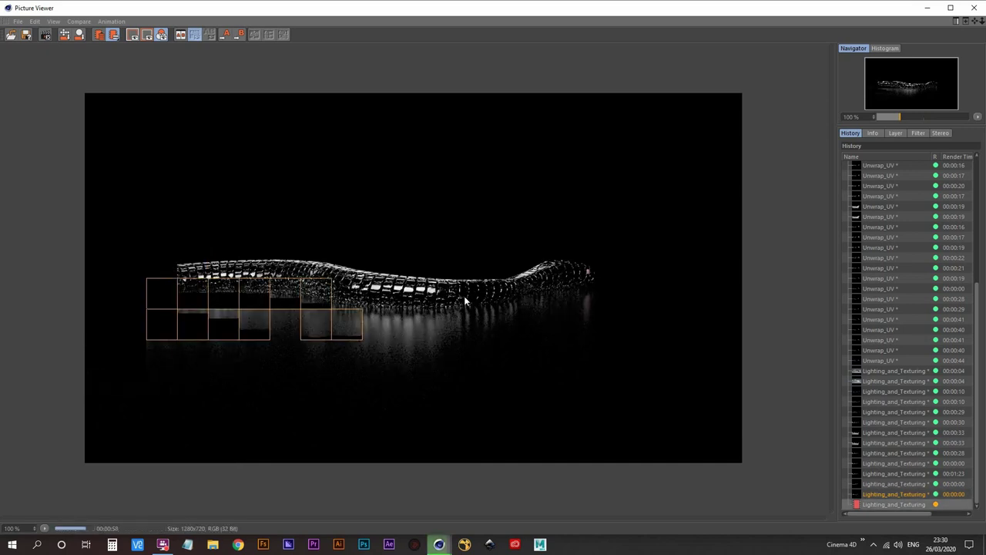
{"action": "key", "text": "Up"}
{"action": "key", "text": "Down"}
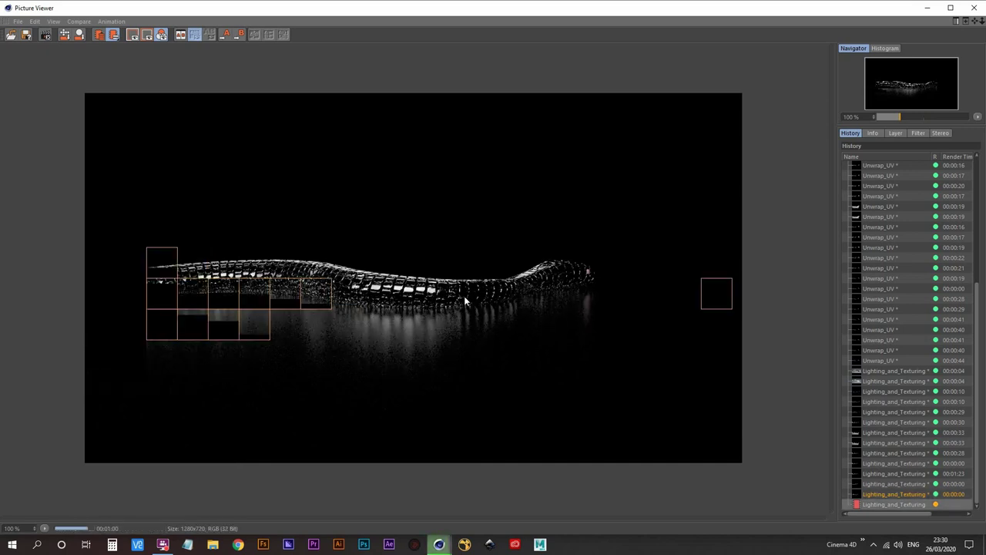
{"action": "key", "text": "Up"}
{"action": "key", "text": "Down"}
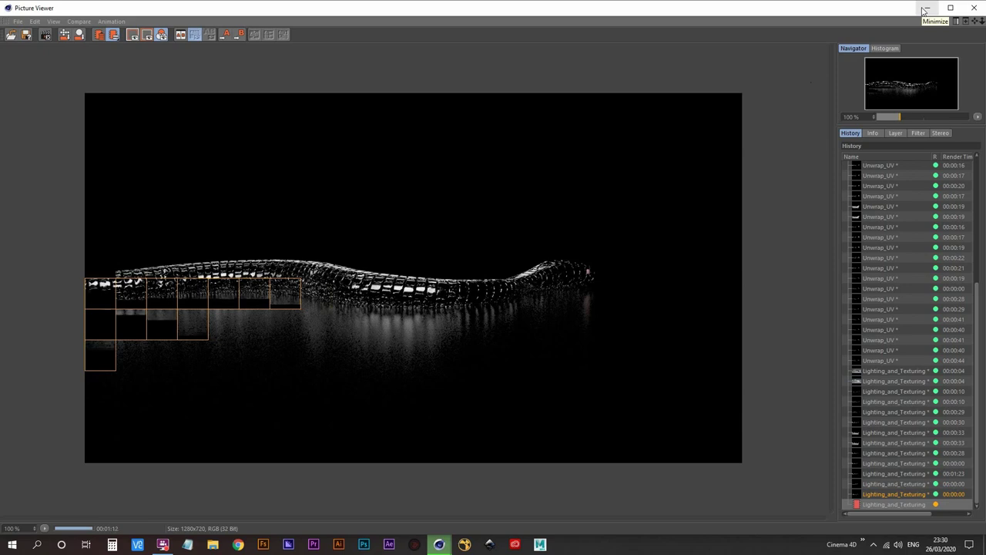
{"action": "left_click", "coordinate": [925, 9]}
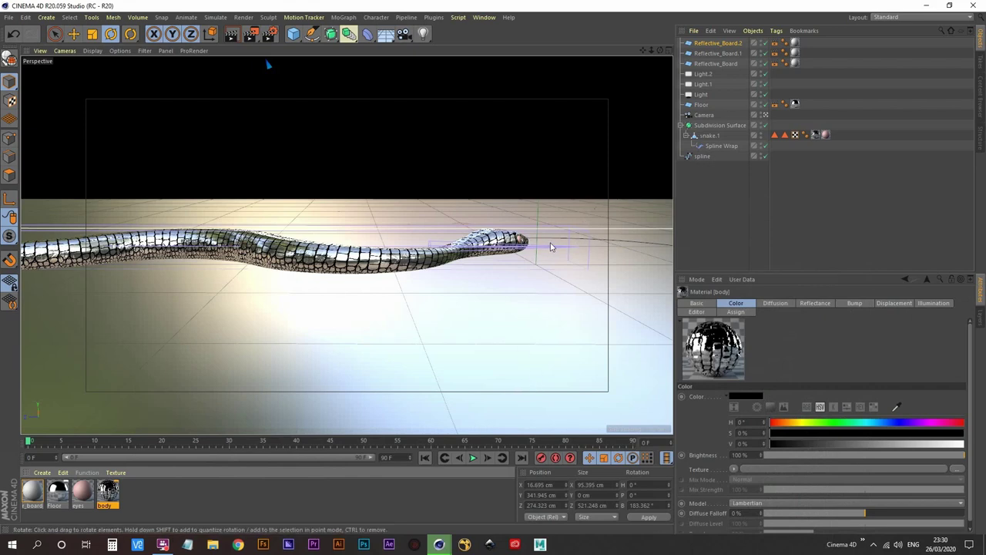
- Set the snake's Spline Wrap offset to -14% to move the snake forward along the spline
{"action": "left_click", "coordinate": [721, 145]}
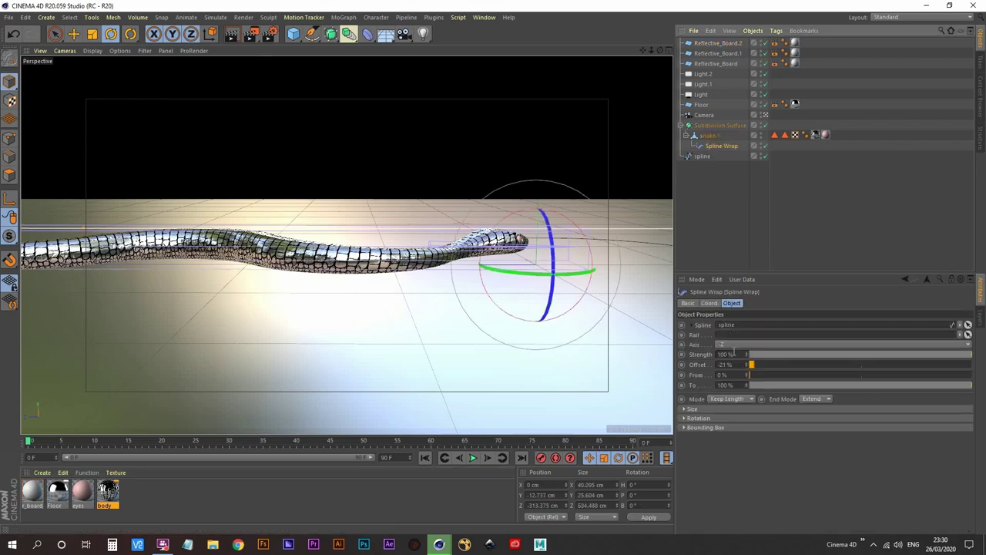
{"action": "left_click_drag", "start_coordinate": [750, 371], "coordinate": [764, 371]}
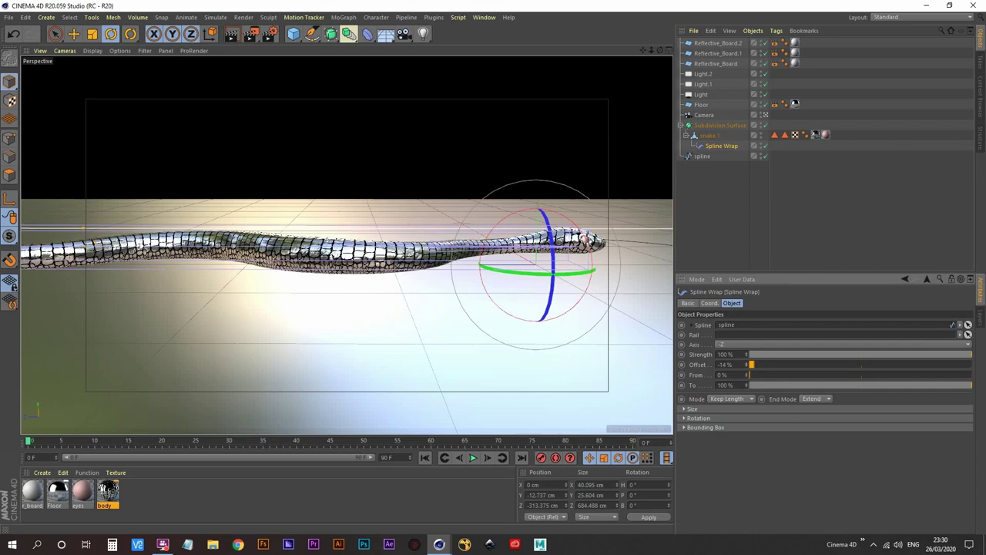
- Open the eyes material and add a Beckmann layer to its reflectance
{"action": "left_click", "coordinate": [722, 226]}
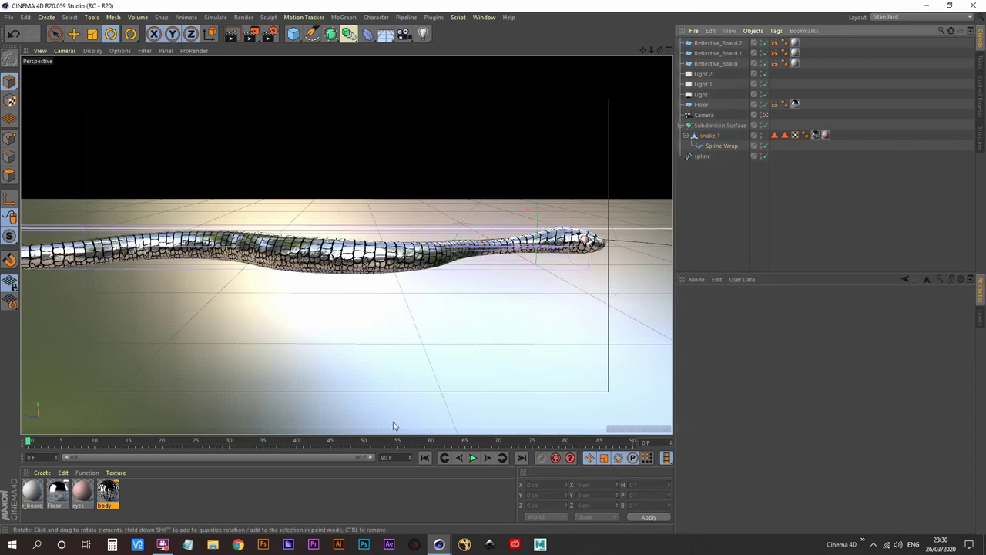
{"action": "double_click", "coordinate": [84, 493]}
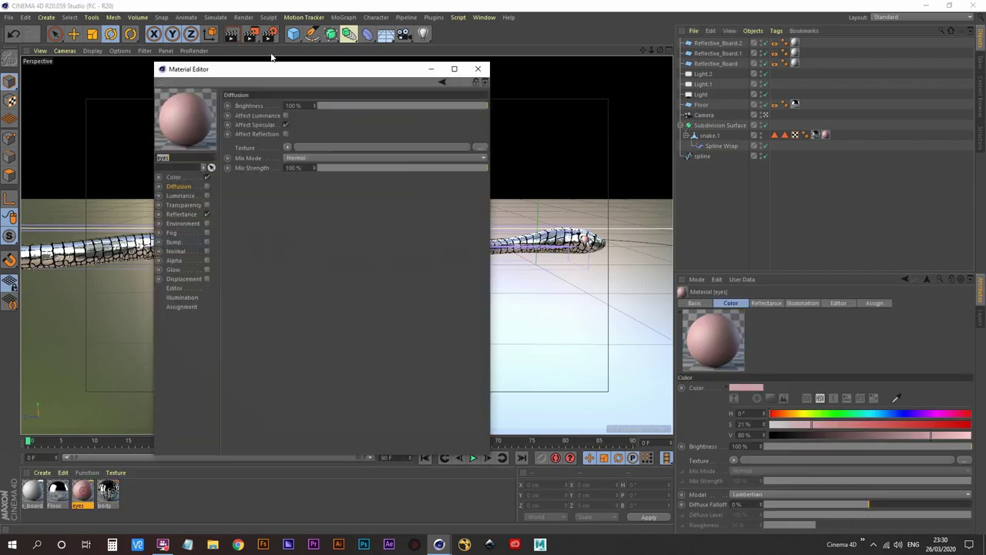
{"action": "left_click_drag", "start_coordinate": [314, 67], "coordinate": [794, 52]}
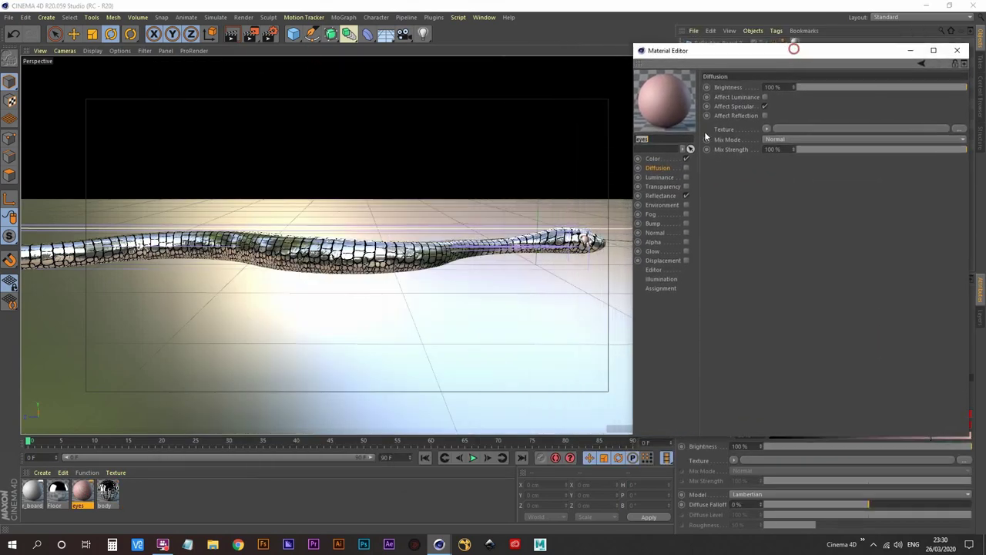
{"action": "left_click", "coordinate": [663, 195]}
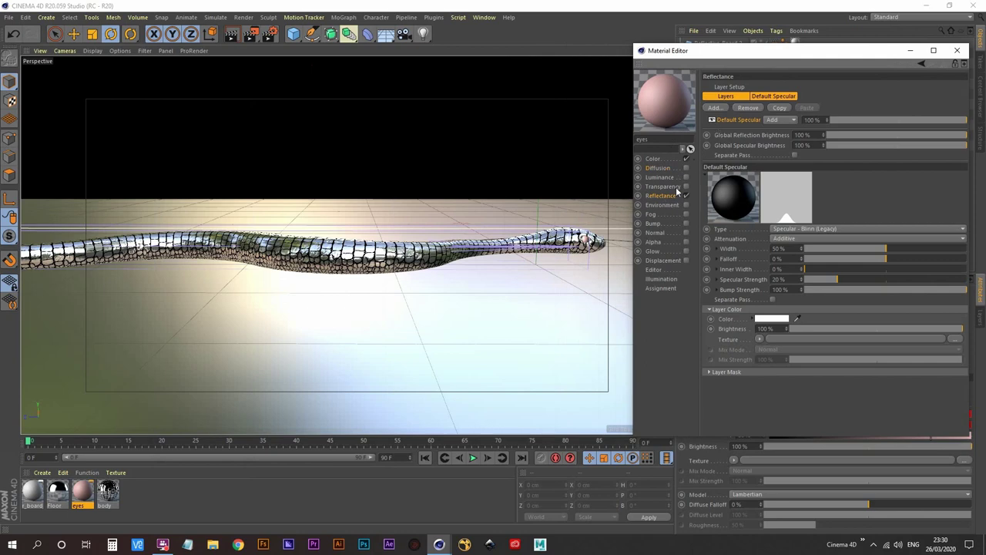
{"action": "left_click", "coordinate": [716, 107]}
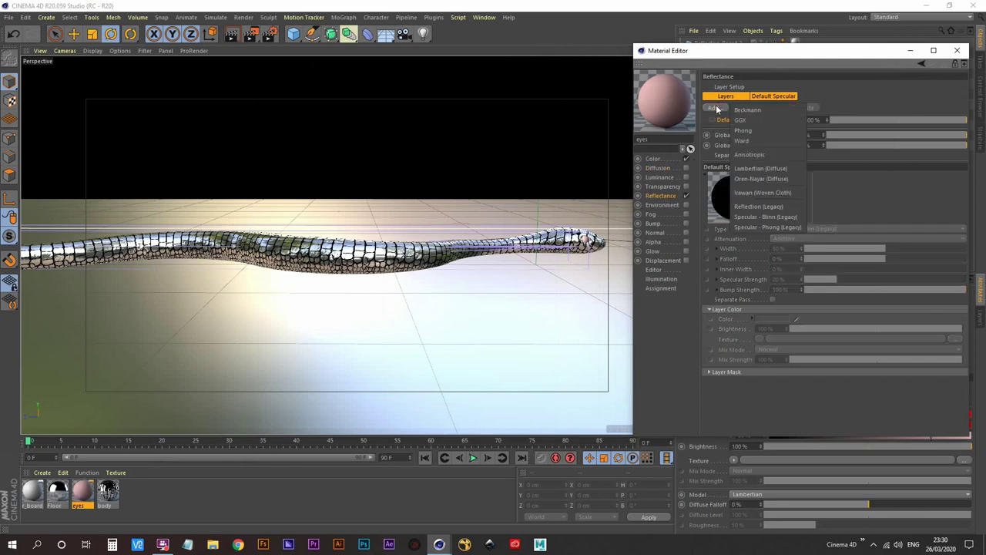
{"action": "left_click", "coordinate": [771, 110]}
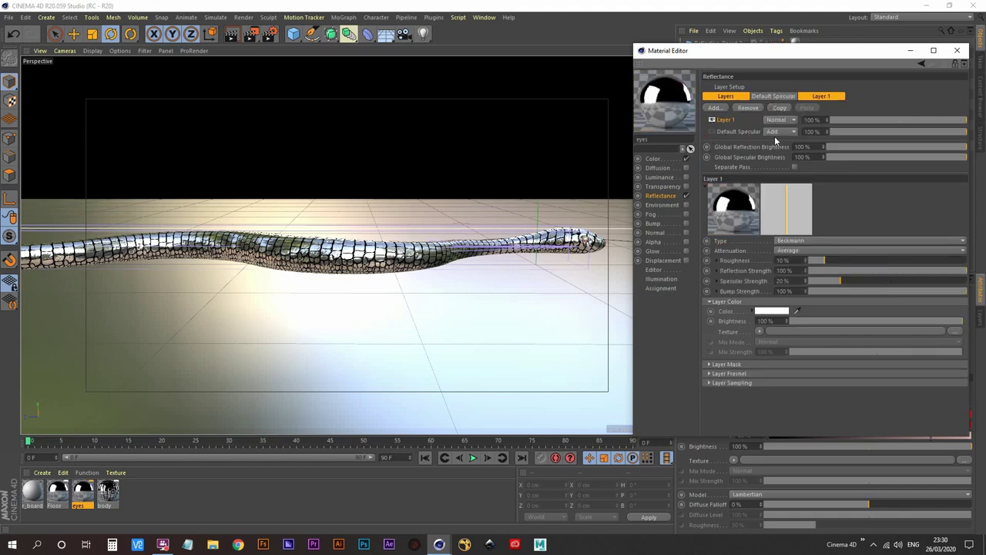
- Set the eyes' Beckmann layer to 62% reflection strength, 15% roughness and Additive attenuation
{"action": "left_click", "coordinate": [906, 271]}
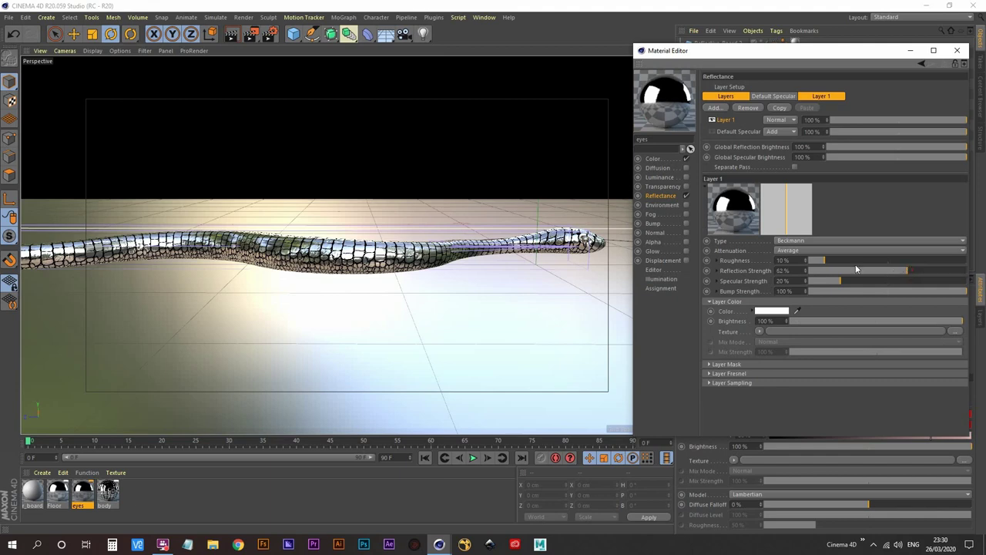
{"action": "double_click", "coordinate": [799, 261]}
{"action": "key", "text": "Return"}
{"action": "left_click", "coordinate": [792, 251]}
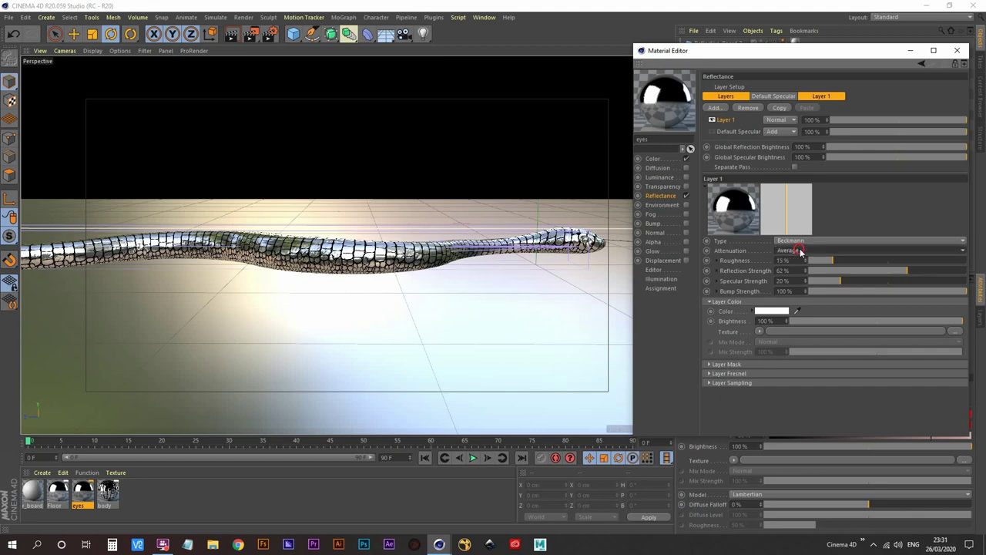
{"action": "left_click", "coordinate": [800, 279]}
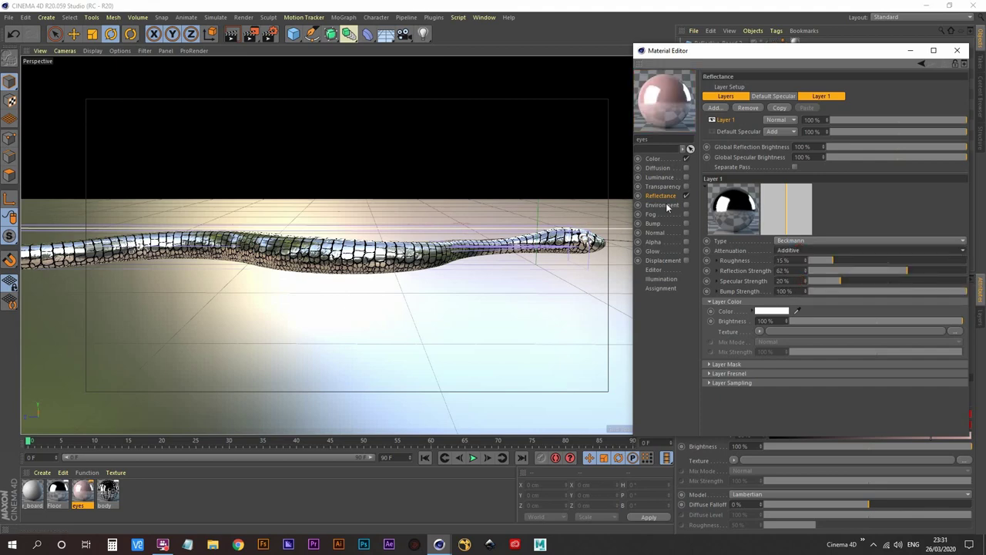
- Change the eyes material's color to dark red with 71% saturation and 40% value, and close the material editor
{"action": "left_click", "coordinate": [653, 159]}
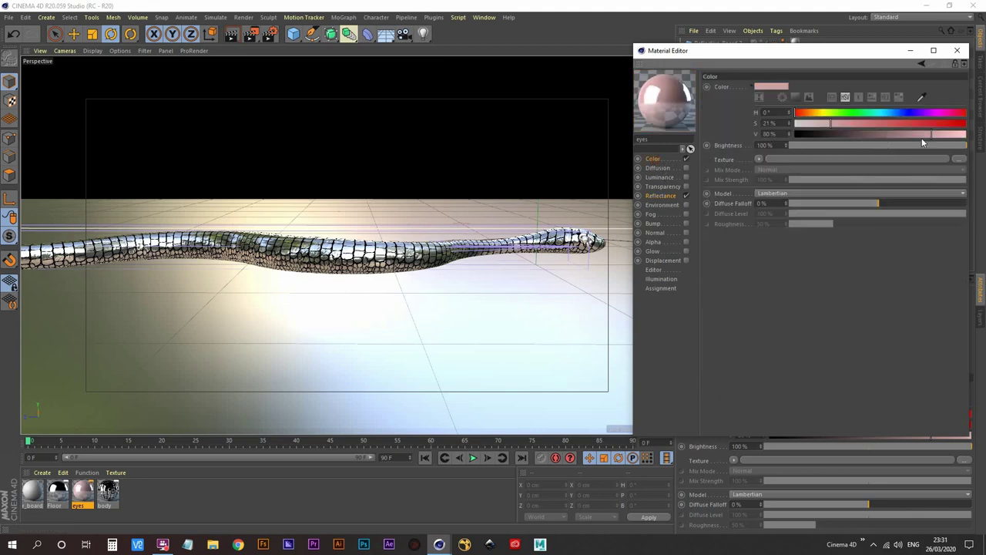
{"action": "left_click_drag", "start_coordinate": [926, 125], "coordinate": [864, 142]}
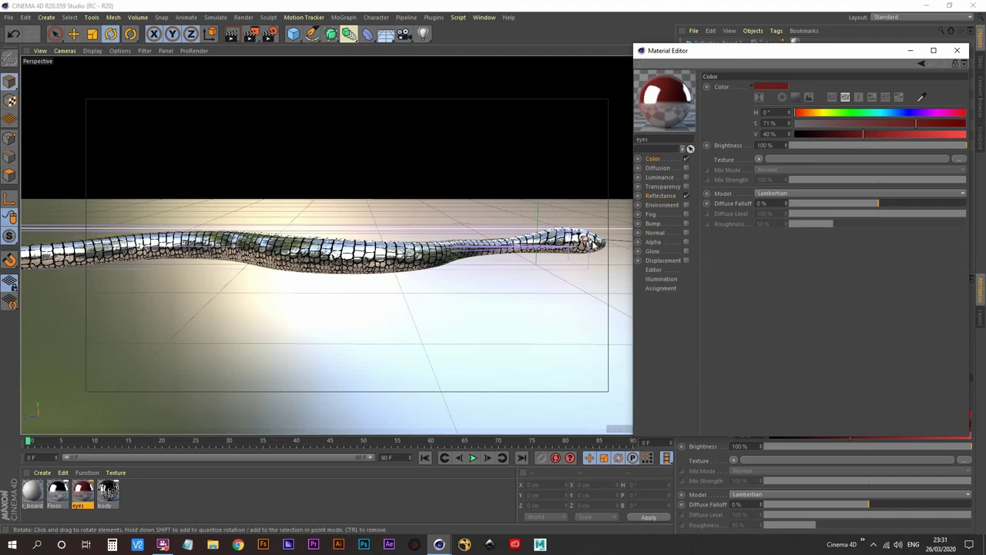
{"action": "left_click", "coordinate": [959, 52]}
- Render the scene with the new eyes material, check the anti-aliasing settings, and close the render after viewing it
{"action": "left_click", "coordinate": [249, 34]}
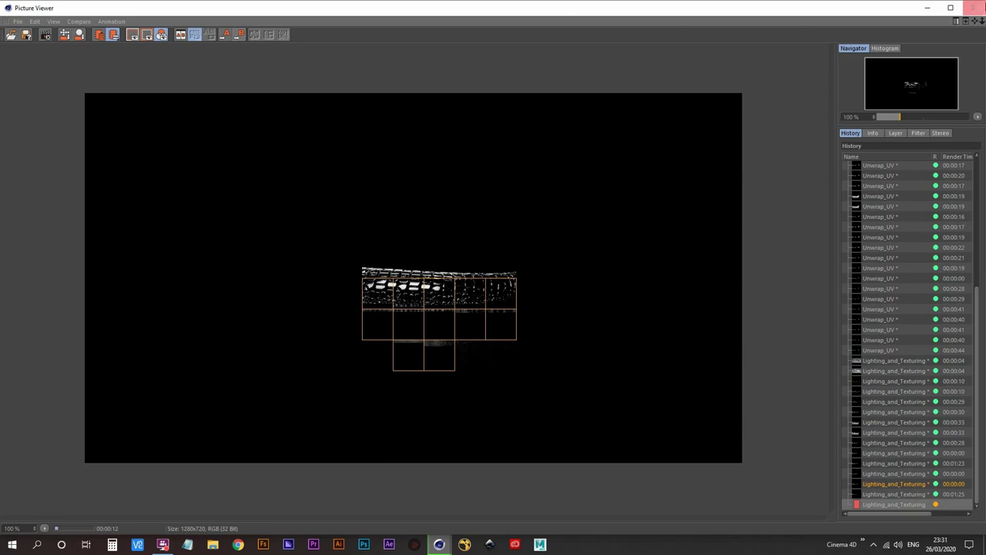
{"action": "left_click", "coordinate": [920, 7]}
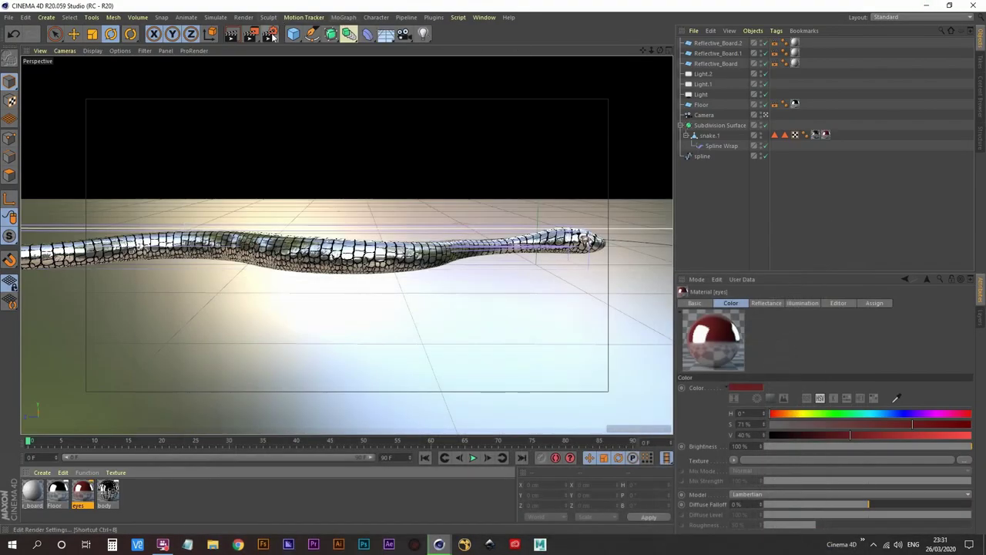
{"action": "left_click", "coordinate": [270, 35]}
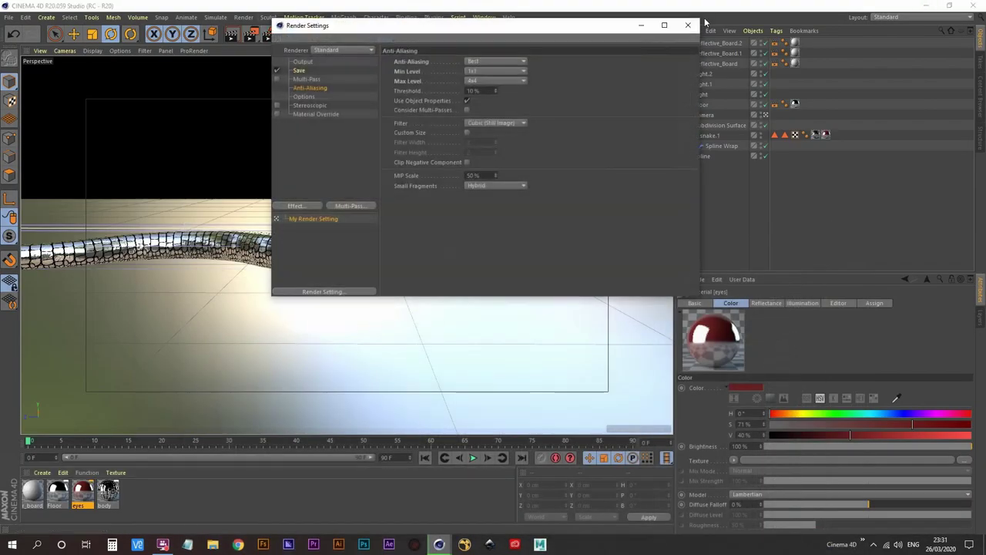
{"action": "left_click", "coordinate": [688, 25]}
{"action": "mouse_move", "coordinate": [442, 545]}
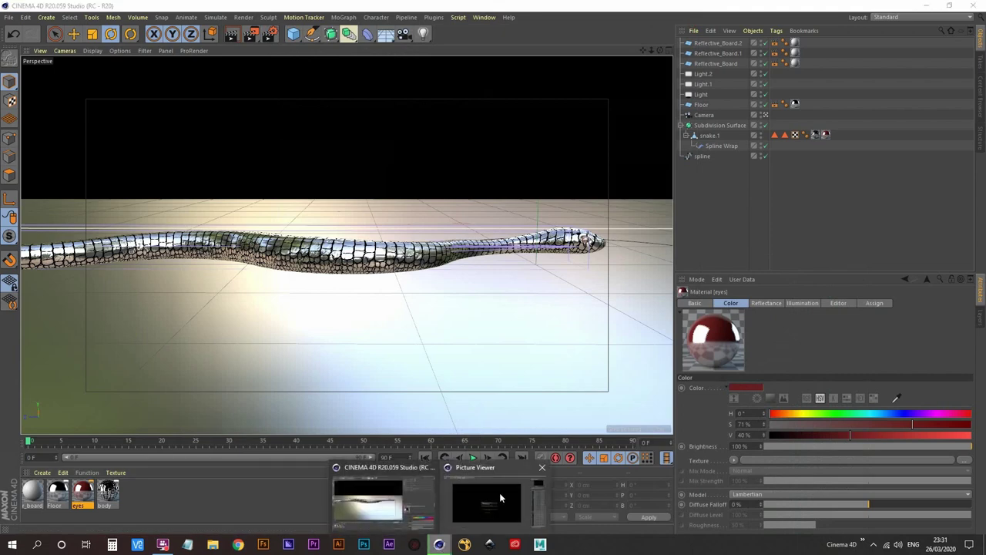
{"action": "left_click", "coordinate": [501, 497]}
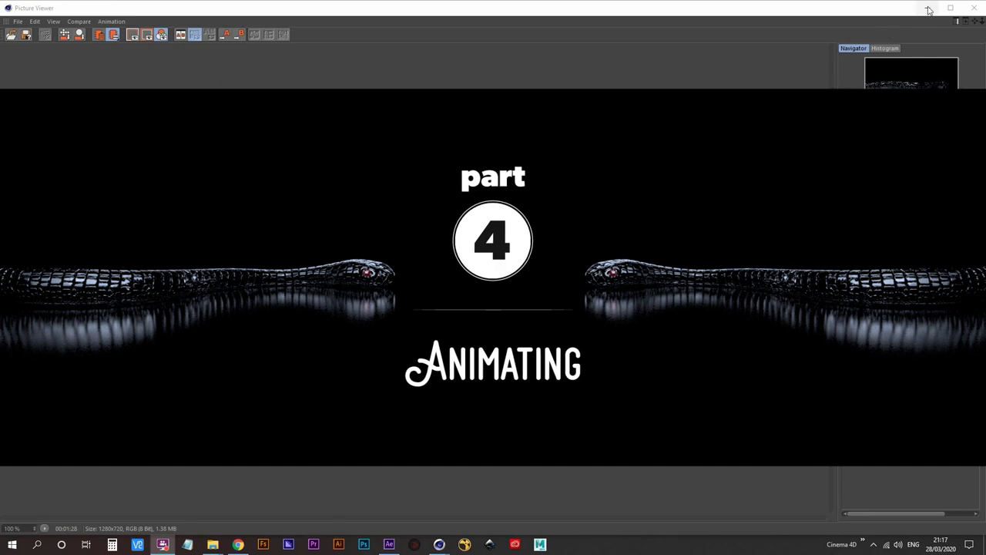
{"action": "left_click", "coordinate": [974, 7]}
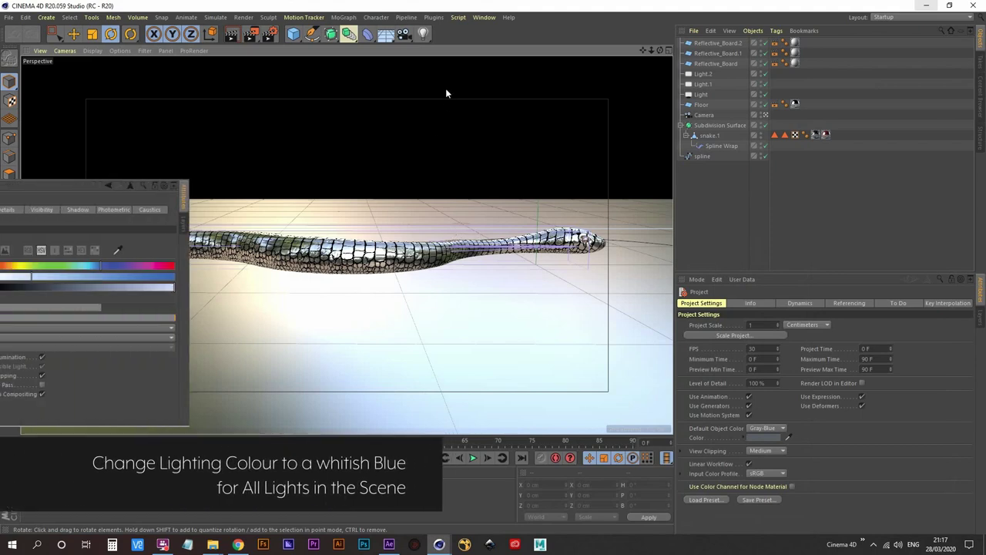
- Leave the camera view and lower Reflective_Board.1 together with Light.1 to a Y position of about 43 cm
{"action": "left_click", "coordinate": [765, 114]}
{"action": "left_click_drag", "start_coordinate": [440, 344], "coordinate": [319, 310], "text": "alt"}
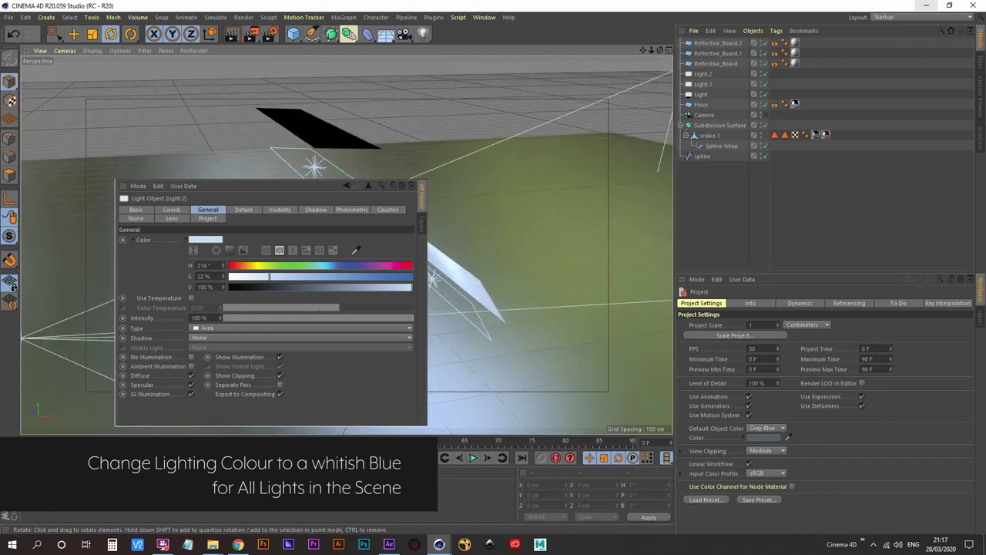
{"action": "left_click", "coordinate": [453, 239]}
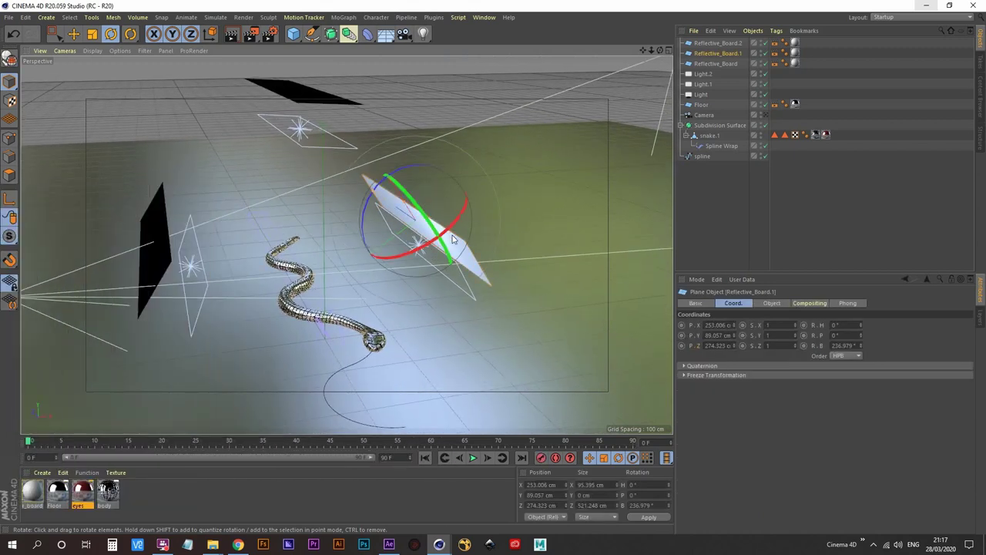
{"action": "right_click_drag", "start_coordinate": [441, 271], "coordinate": [455, 179], "text": "alt"}
{"action": "left_click", "coordinate": [385, 214], "text": "shift"}
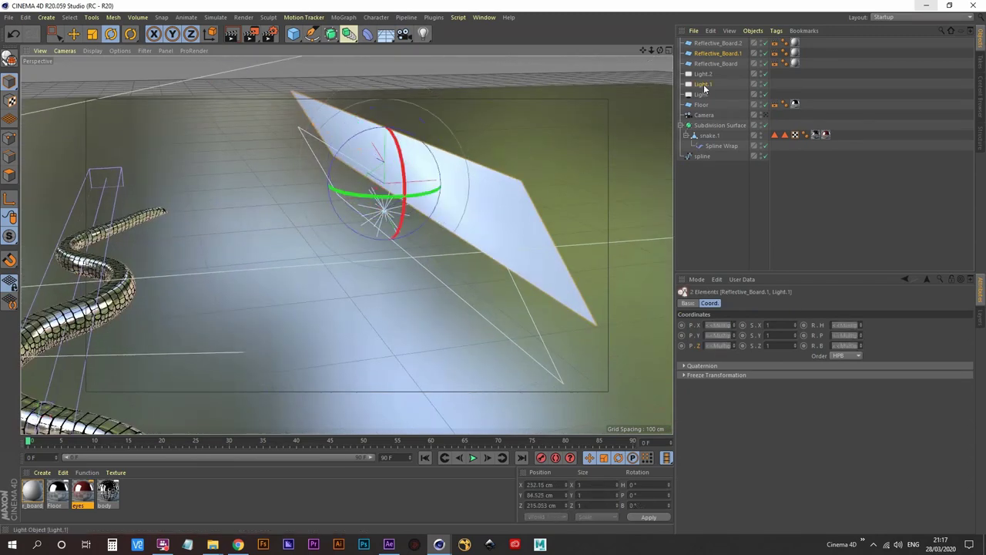
{"action": "scroll", "coordinate": [353, 231], "scroll_direction": "down", "scroll_amount": 5}
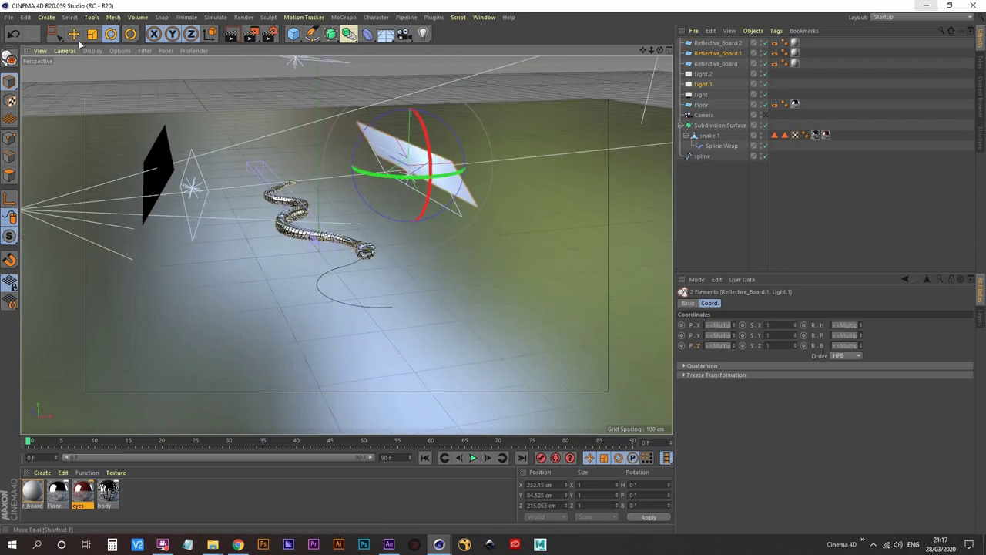
{"action": "key", "text": "e"}
{"action": "middle_click_drag", "start_coordinate": [394, 193], "coordinate": [390, 230], "text": "alt"}
{"action": "mouse_move", "coordinate": [408, 111]}
{"action": "left_mouse_down"}
{"action": "mouse_move", "coordinate": [407, 147]}
{"action": "mouse_move", "coordinate": [404, 123]}
{"action": "left_mouse_up"}
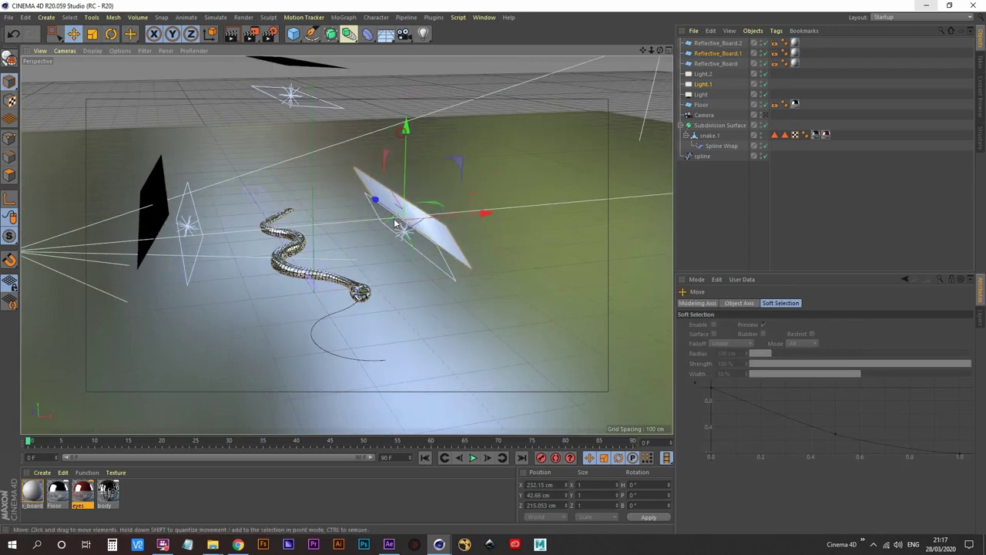
- Move Reflective_Board.1 and Light.1 beside the snake to about X 214 cm, Y 49 cm and Z 60 cm
{"action": "left_click_drag", "start_coordinate": [396, 219], "coordinate": [450, 185], "text": "alt"}
{"action": "middle_click_drag", "start_coordinate": [405, 239], "coordinate": [340, 217], "text": "alt"}
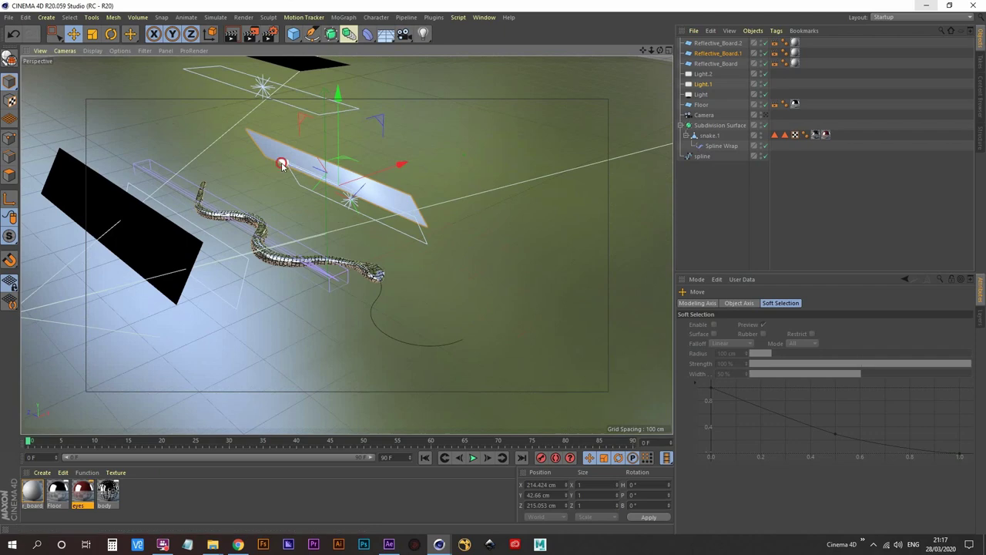
{"action": "left_click_drag", "start_coordinate": [282, 159], "coordinate": [337, 194]}
{"action": "left_click_drag", "start_coordinate": [457, 258], "coordinate": [440, 227], "text": "alt"}
{"action": "left_click_drag", "start_coordinate": [359, 205], "coordinate": [351, 201]}
{"action": "left_click_drag", "start_coordinate": [484, 239], "coordinate": [486, 254], "text": "alt"}
{"action": "middle_click_drag", "start_coordinate": [485, 258], "coordinate": [421, 227], "text": "alt"}
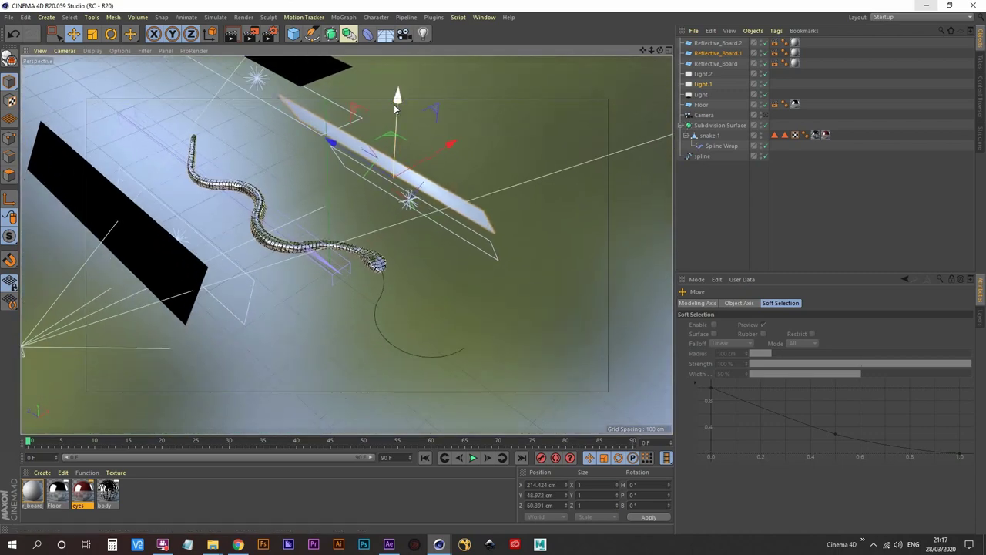
{"action": "middle_click_drag", "start_coordinate": [394, 104], "coordinate": [441, 173], "text": "alt"}
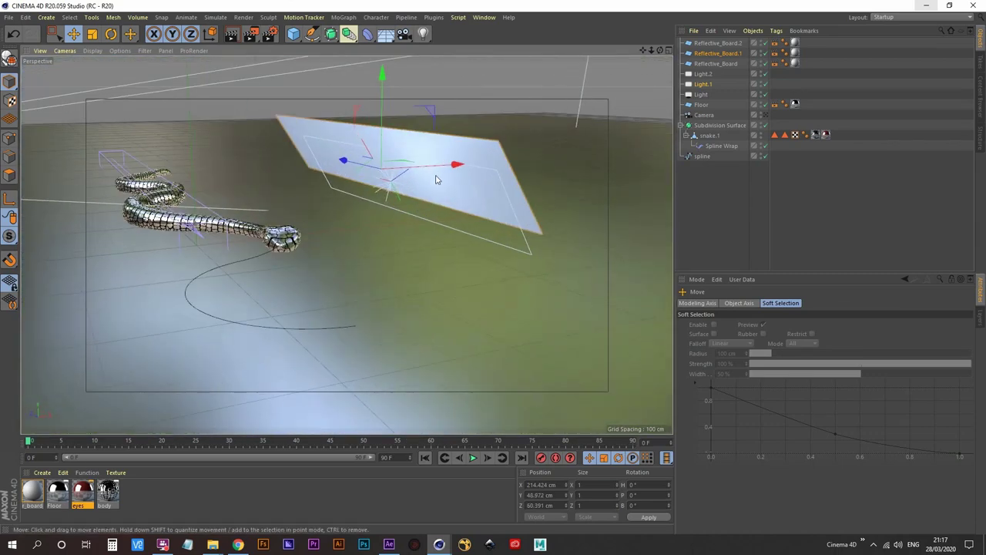
- Rotate Reflective_Board.1 and Light.1 slightly to a heading of about 357°, undoing the first larger rotation
{"action": "key", "text": "r"}
{"action": "left_click_drag", "start_coordinate": [399, 177], "coordinate": [387, 183]}
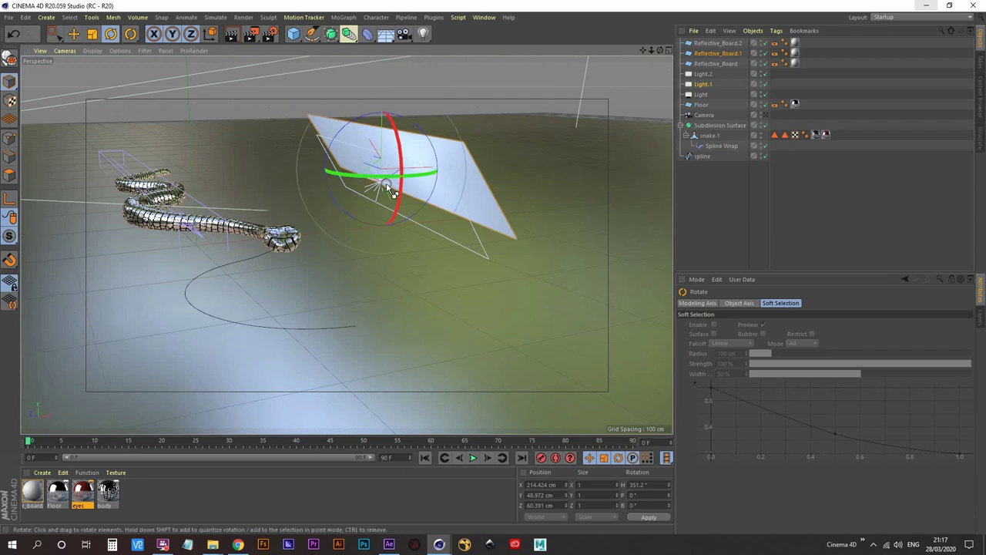
{"action": "key", "text": "ctrl+z"}
{"action": "left_click_drag", "start_coordinate": [430, 170], "coordinate": [394, 182], "text": "alt"}
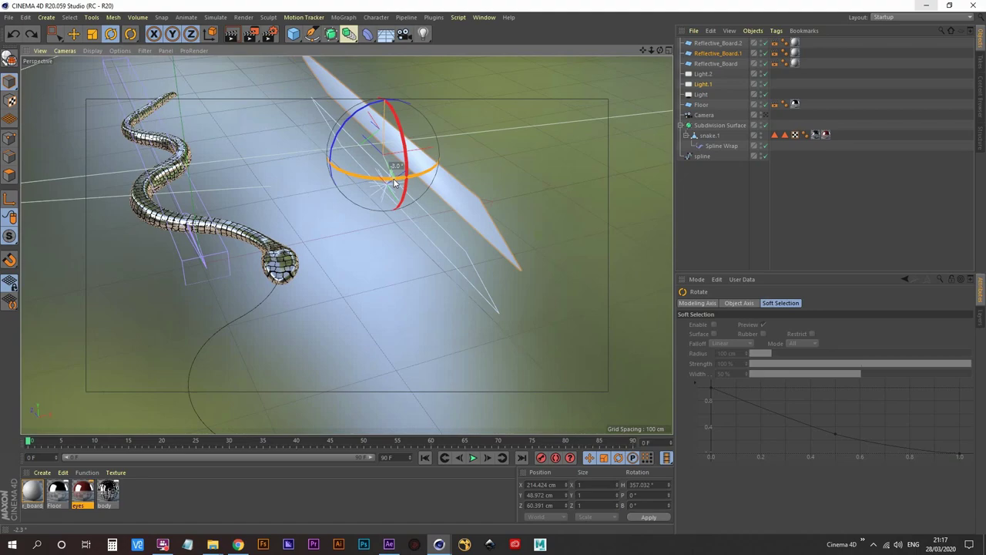
{"action": "left_click_drag", "start_coordinate": [394, 180], "coordinate": [392, 179]}
{"action": "mouse_move", "coordinate": [306, 254]}
{"action": "middle_mouse_down", "text": "alt"}
{"action": "mouse_move", "coordinate": [296, 294]}
{"action": "mouse_move", "coordinate": [316, 299]}
{"action": "middle_mouse_up", "text": "alt"}
{"action": "mouse_move", "coordinate": [348, 298]}
{"action": "left_mouse_down", "text": "alt"}
{"action": "mouse_move", "coordinate": [378, 297]}
{"action": "mouse_move", "coordinate": [386, 270]}
{"action": "left_mouse_up", "text": "alt"}
{"action": "right_click_drag", "start_coordinate": [386, 269], "coordinate": [385, 272], "text": "alt"}
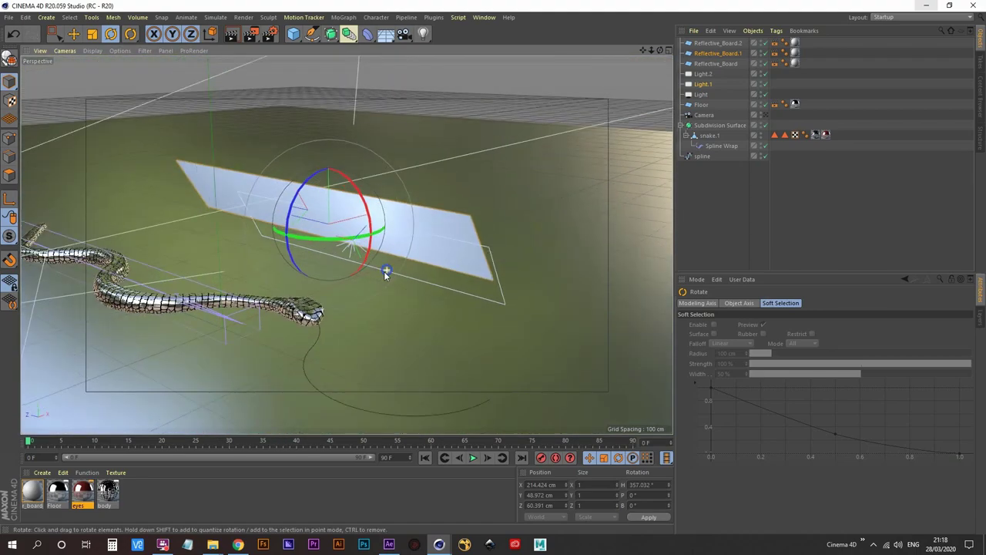
- Select Light.2 with Reflective_Board.2 above the snake and lower both to a Y position of about 169 cm
{"action": "left_click_drag", "start_coordinate": [385, 273], "coordinate": [161, 146], "text": "alt"}
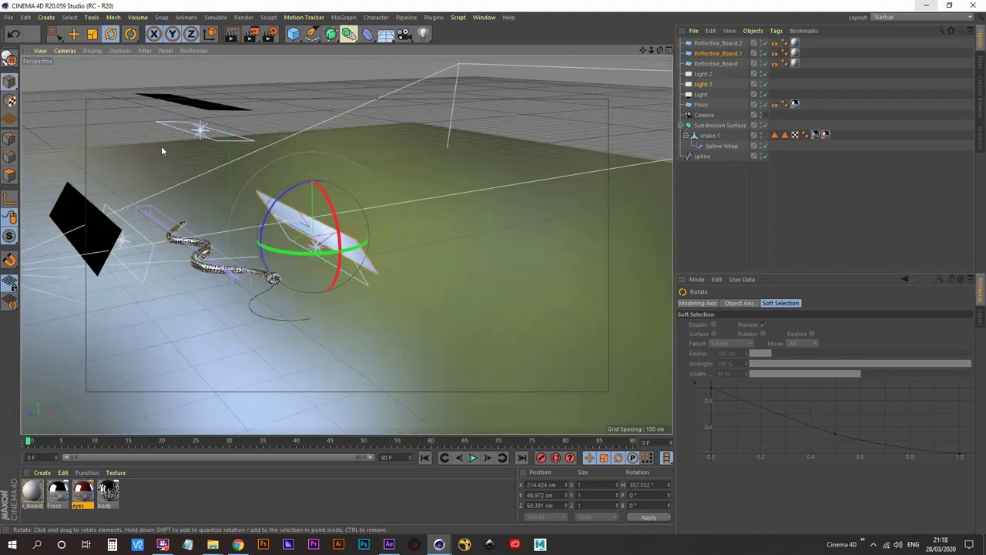
{"action": "left_click", "coordinate": [200, 131]}
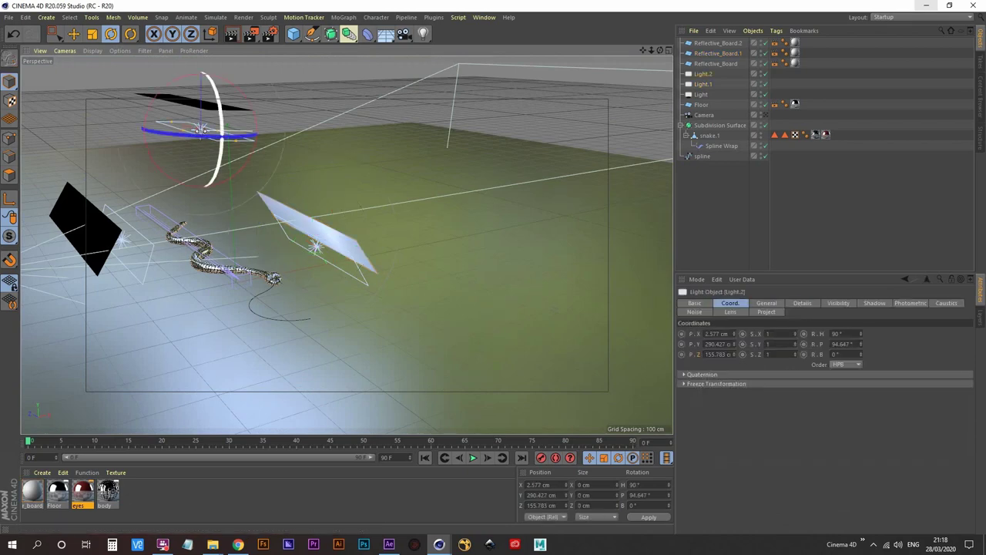
{"action": "left_click_drag", "start_coordinate": [298, 79], "coordinate": [229, 131], "text": "alt"}
{"action": "left_click", "coordinate": [161, 87], "text": "shift"}
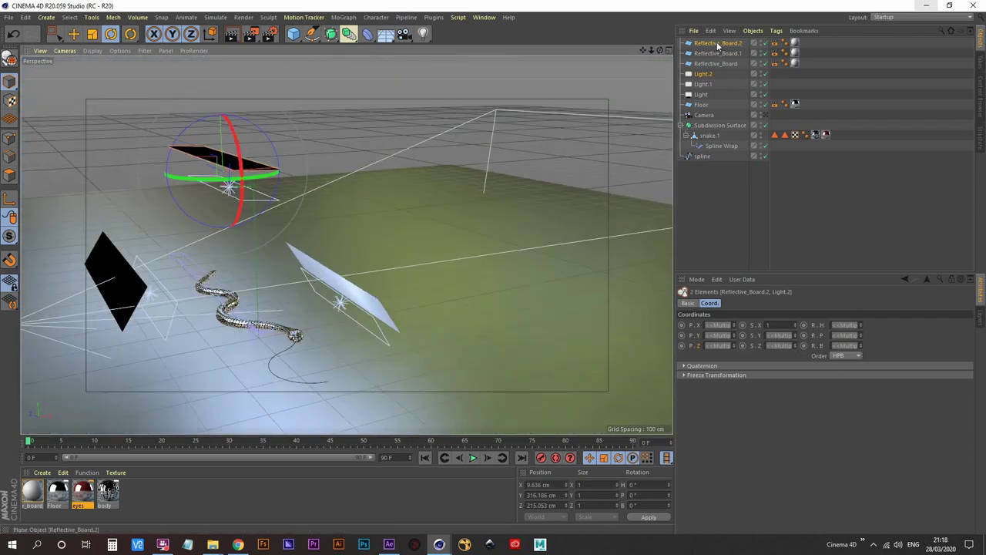
{"action": "middle_click_drag", "start_coordinate": [222, 165], "coordinate": [235, 141], "text": "alt"}
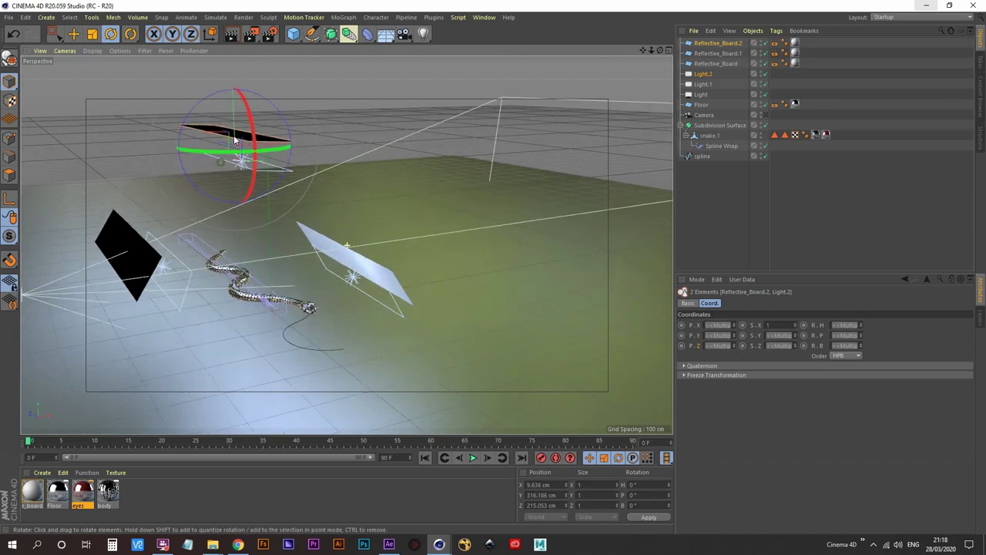
{"action": "left_click", "coordinate": [74, 34]}
{"action": "left_click_drag", "start_coordinate": [229, 94], "coordinate": [220, 140]}
- Shift Reflective_Board.2 and Light.2 sideways to about X -76 cm and tilt them to a bank of about 325°
{"action": "right_click_drag", "start_coordinate": [250, 195], "coordinate": [265, 148], "text": "alt"}
{"action": "middle_click_drag", "start_coordinate": [264, 232], "coordinate": [259, 180], "text": "alt"}
{"action": "right_click_drag", "start_coordinate": [259, 177], "coordinate": [242, 198], "text": "alt"}
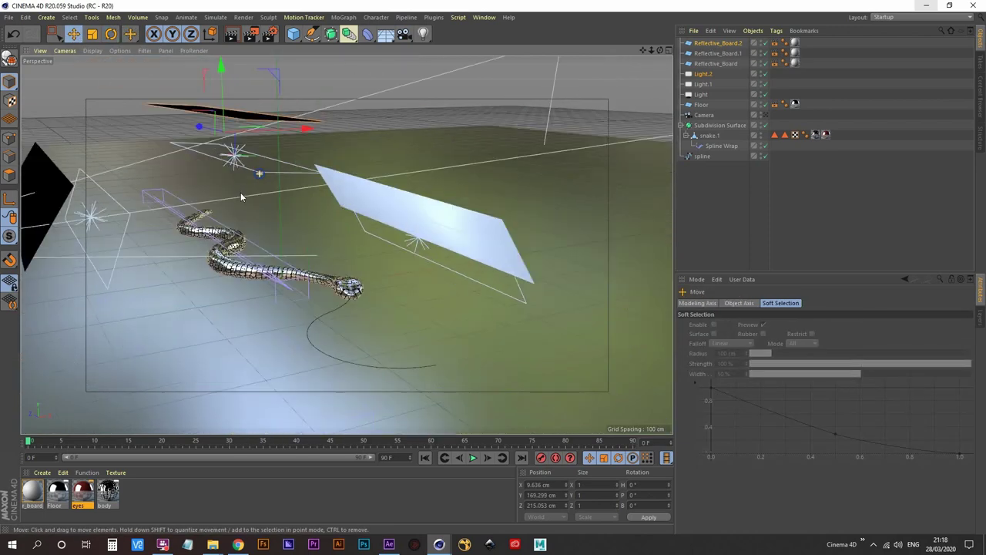
{"action": "left_click_drag", "start_coordinate": [242, 198], "coordinate": [258, 179], "text": "alt"}
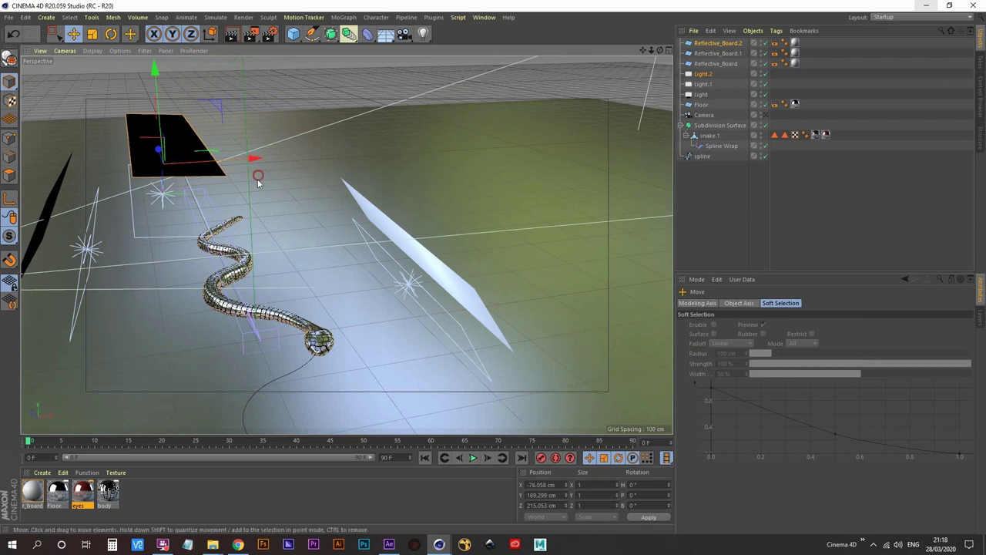
{"action": "key", "text": "r"}
{"action": "left_click_drag", "start_coordinate": [204, 128], "coordinate": [171, 126]}
{"action": "key", "text": "space"}
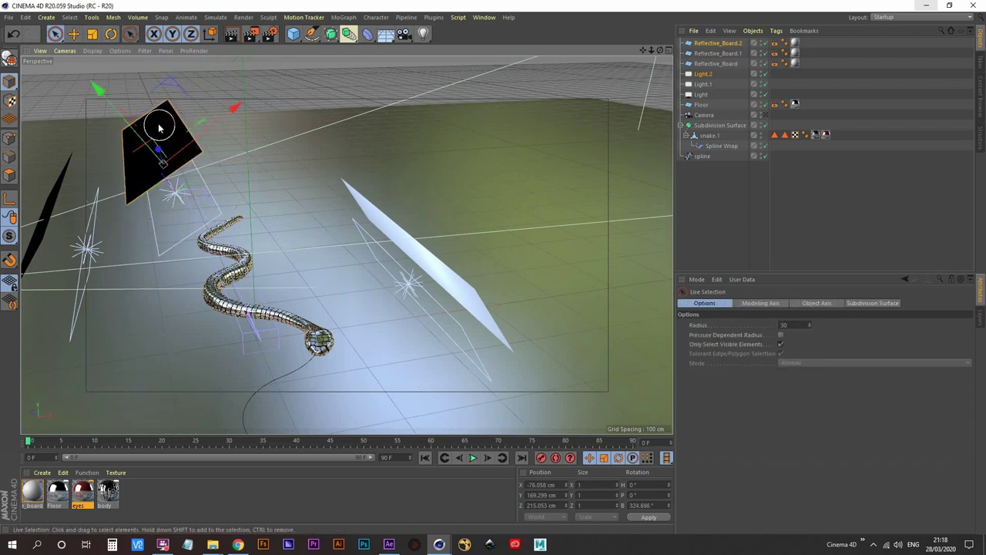
- Raise Reflective_Board.2 and Light.2 slightly to about X -79 cm and Y 174 cm
{"action": "left_click_drag", "start_coordinate": [108, 104], "coordinate": [100, 97]}
{"action": "left_click_drag", "start_coordinate": [233, 189], "coordinate": [321, 245], "text": "alt"}
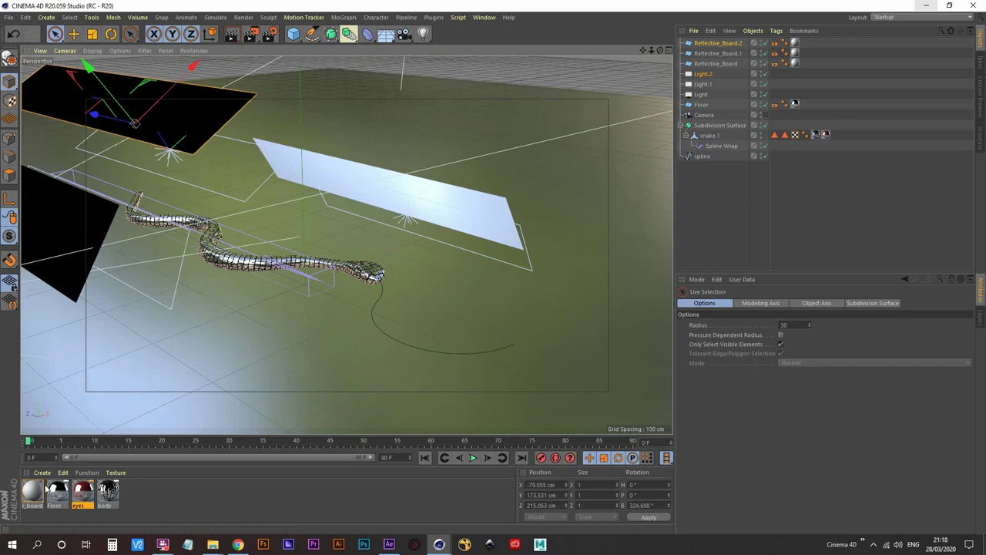
- Set the roughness of the Floor material's reflectance Layer 1 to 10%
{"action": "double_click", "coordinate": [57, 491]}
{"action": "left_click_drag", "start_coordinate": [291, 75], "coordinate": [597, 70]}
{"action": "left_click", "coordinate": [481, 209]}
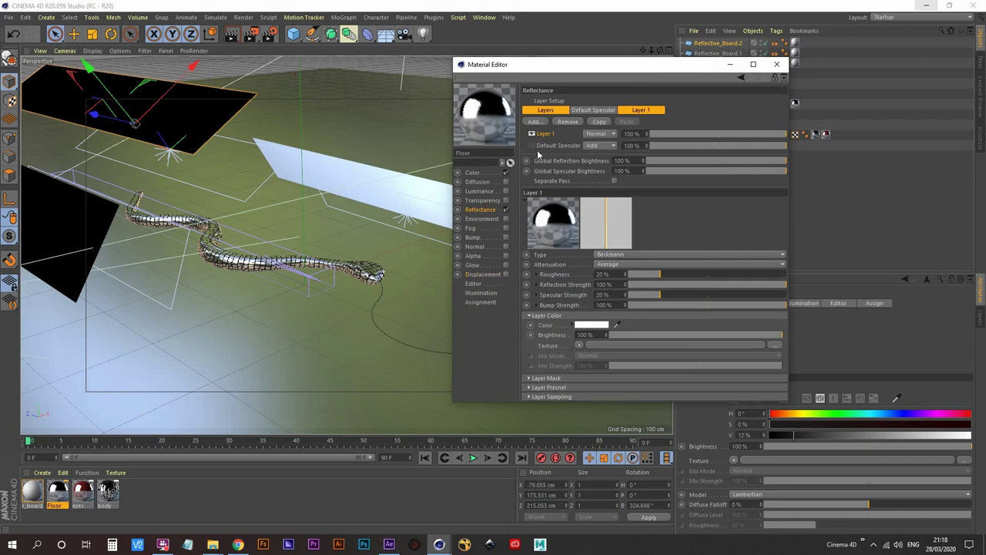
{"action": "left_click", "coordinate": [614, 274]}
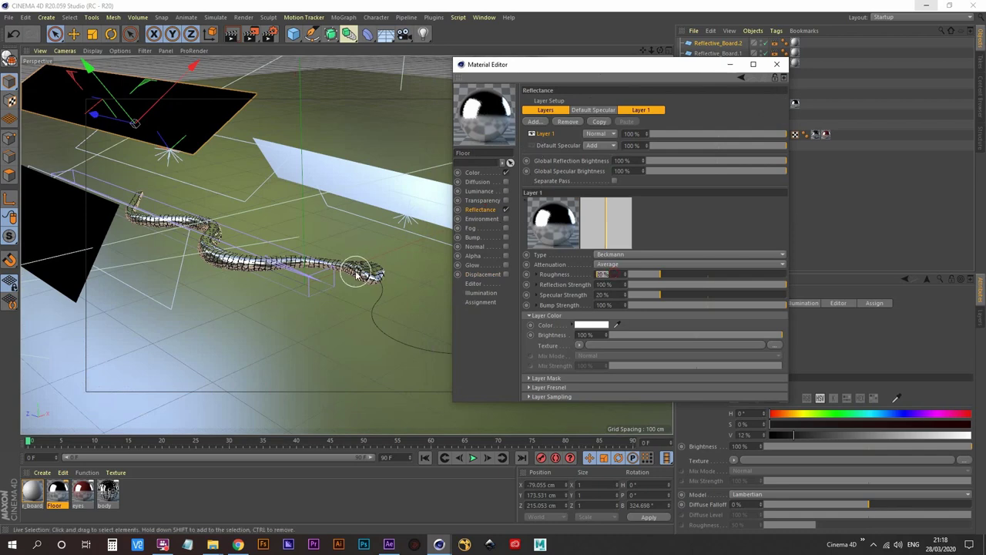
{"action": "key", "text": "Return"}
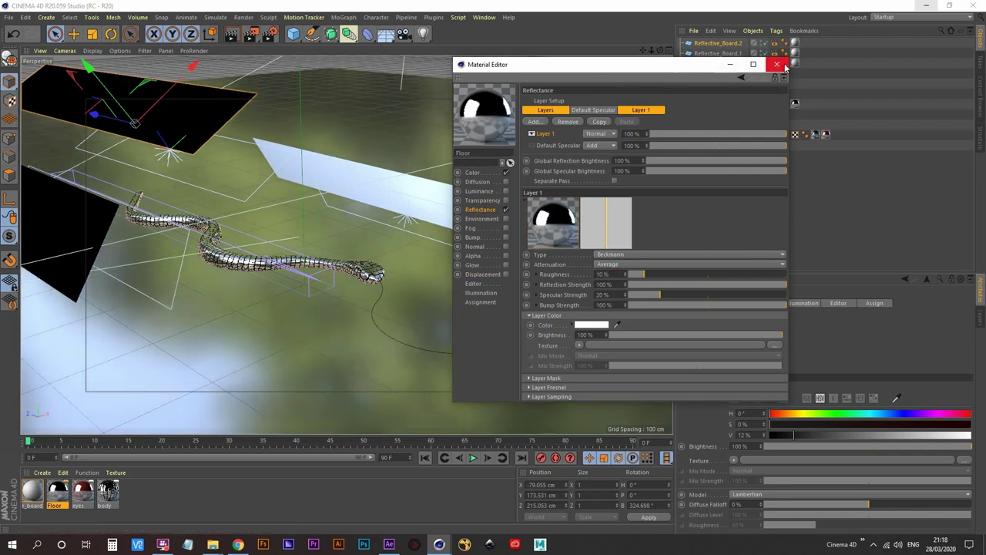
{"action": "left_click", "coordinate": [776, 64]}
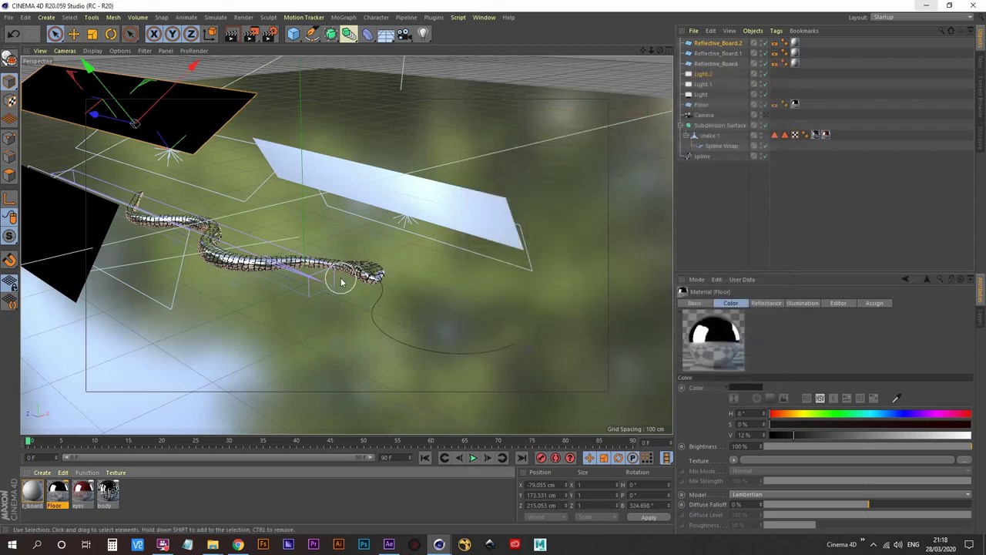
- Look through the scene camera and render the frame to the Picture Viewer
{"action": "middle_click_drag", "start_coordinate": [341, 283], "coordinate": [346, 238], "text": "alt"}
{"action": "scroll", "coordinate": [308, 288], "scroll_direction": "up", "scroll_amount": 2}
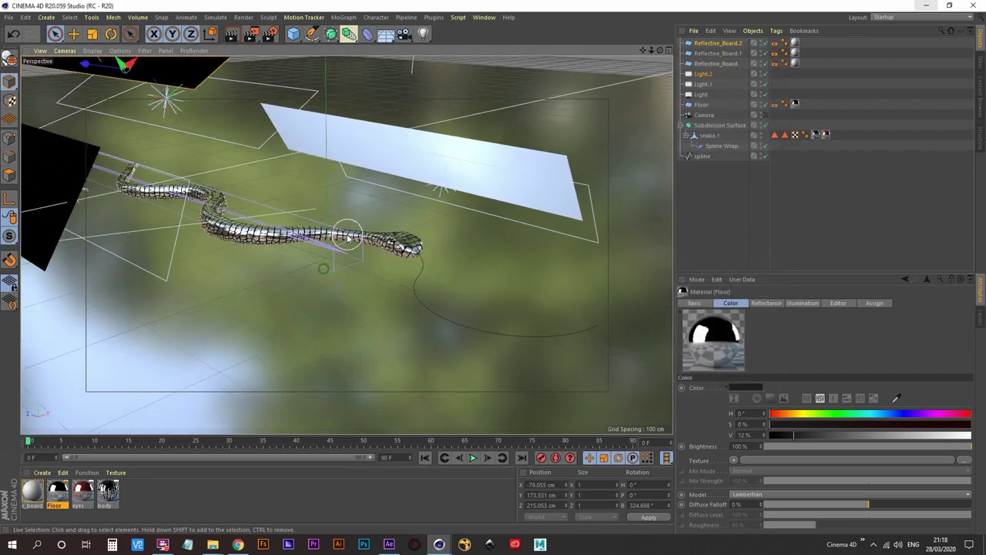
{"action": "scroll", "coordinate": [266, 218], "scroll_direction": "up", "scroll_amount": 2}
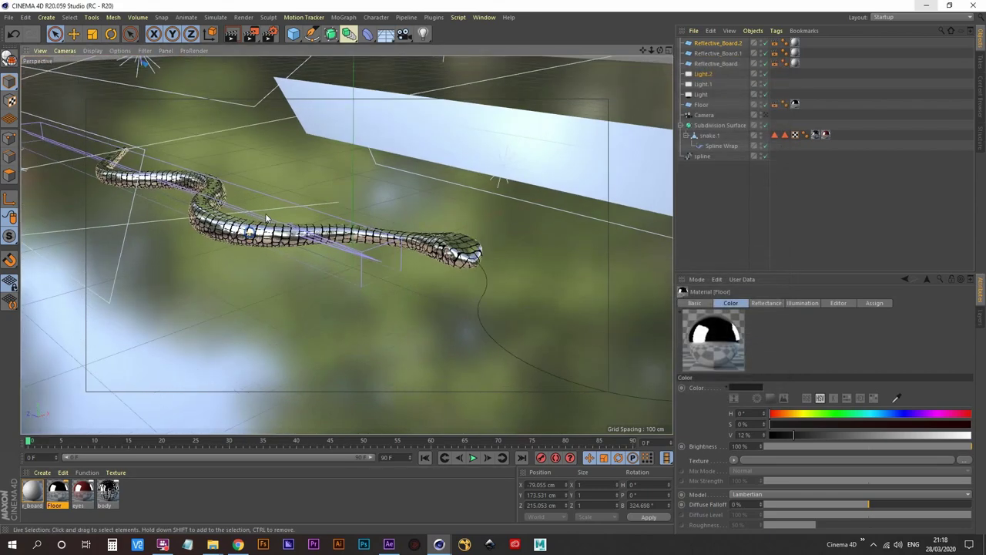
{"action": "left_click", "coordinate": [765, 115]}
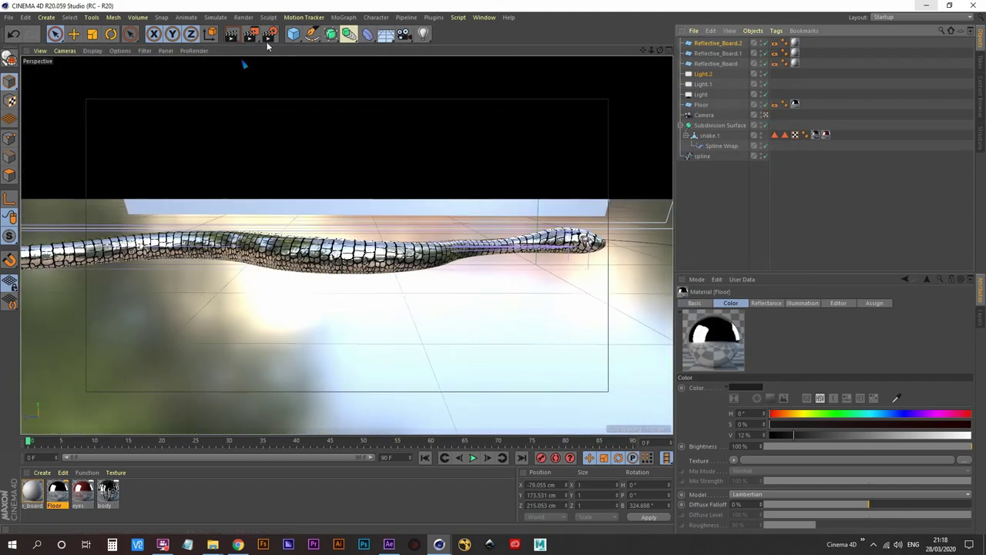
{"action": "left_click", "coordinate": [252, 34]}
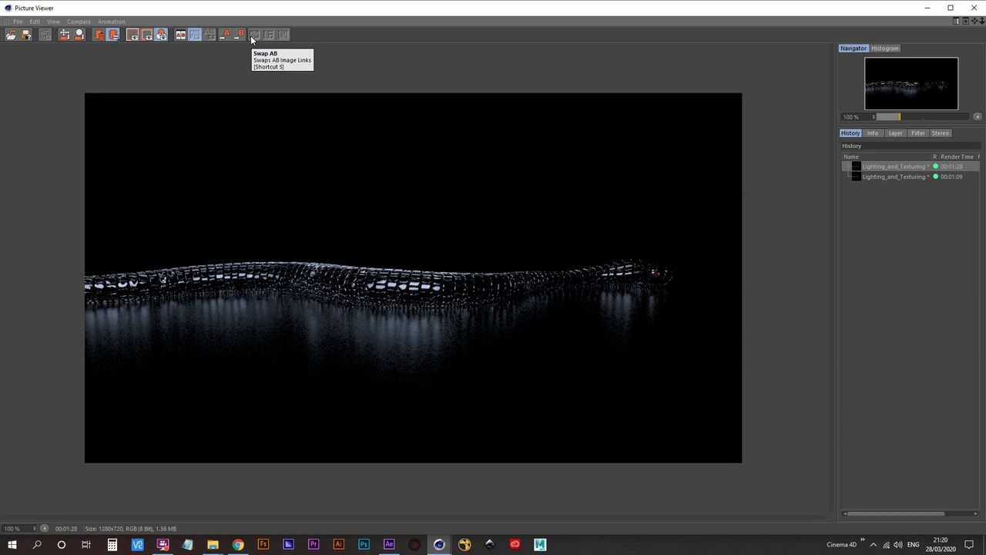
- Compare the two snake renders in the Picture Viewer history by alternating between them, and close the viewer
{"action": "left_click", "coordinate": [252, 38]}
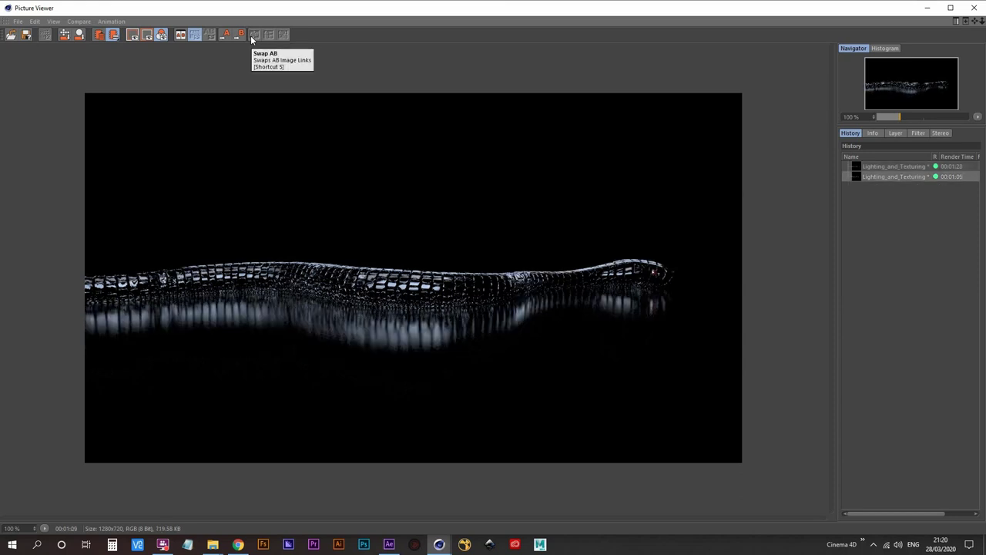
{"action": "left_click", "coordinate": [252, 38]}
{"action": "left_click", "coordinate": [252, 38]}
{"action": "left_click", "coordinate": [252, 37]}
{"action": "left_click", "coordinate": [252, 38]}
{"action": "left_click", "coordinate": [252, 38]}
{"action": "left_click", "coordinate": [252, 38]}
{"action": "left_click", "coordinate": [252, 38]}
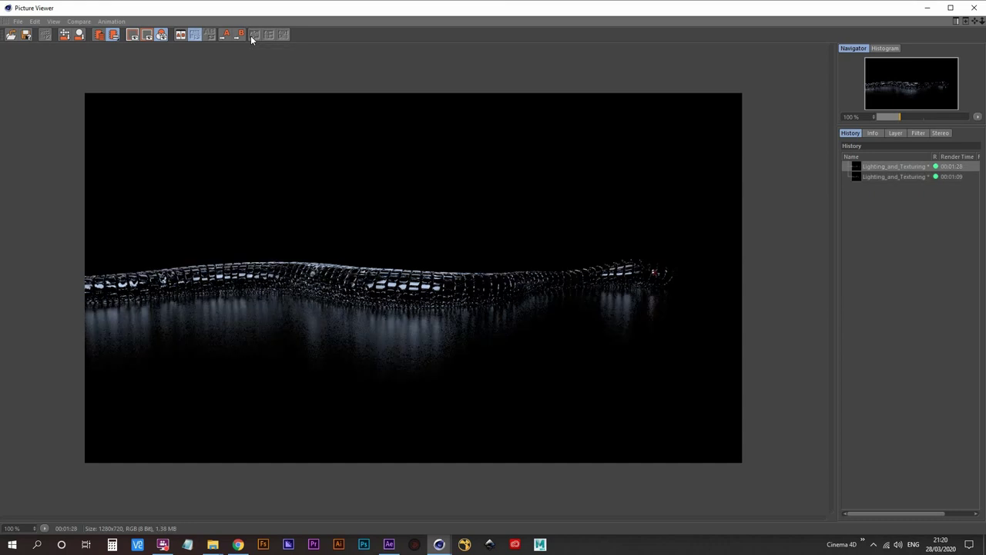
{"action": "left_click", "coordinate": [252, 37]}
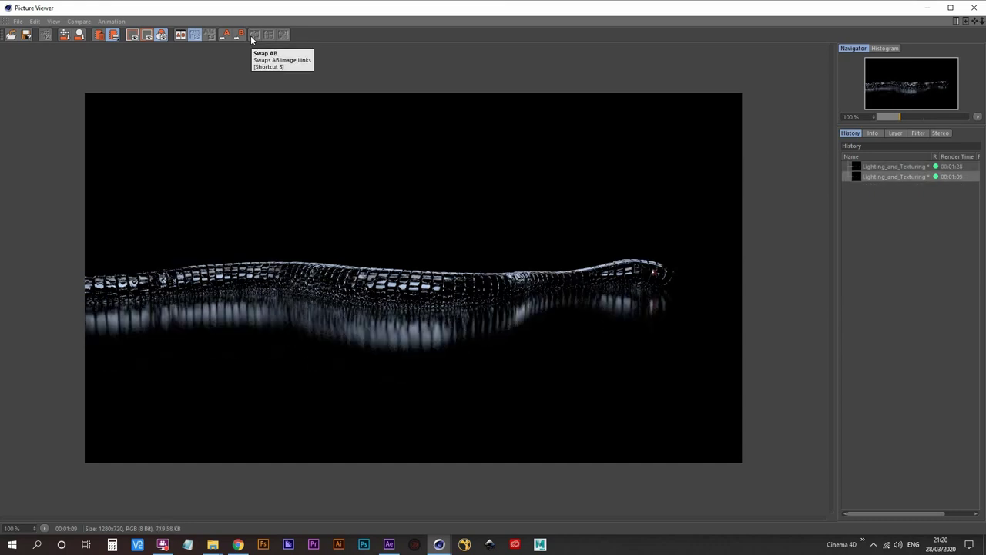
{"action": "key", "text": "Up"}
{"action": "key", "text": "Down"}
{"action": "key", "text": "Up"}
{"action": "key", "text": "Down"}
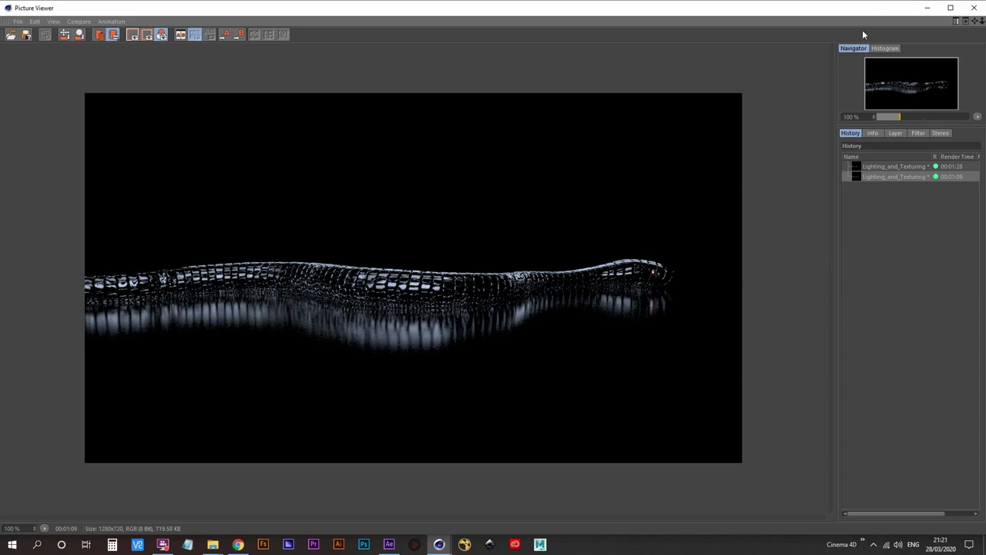
{"action": "left_click", "coordinate": [974, 7]}
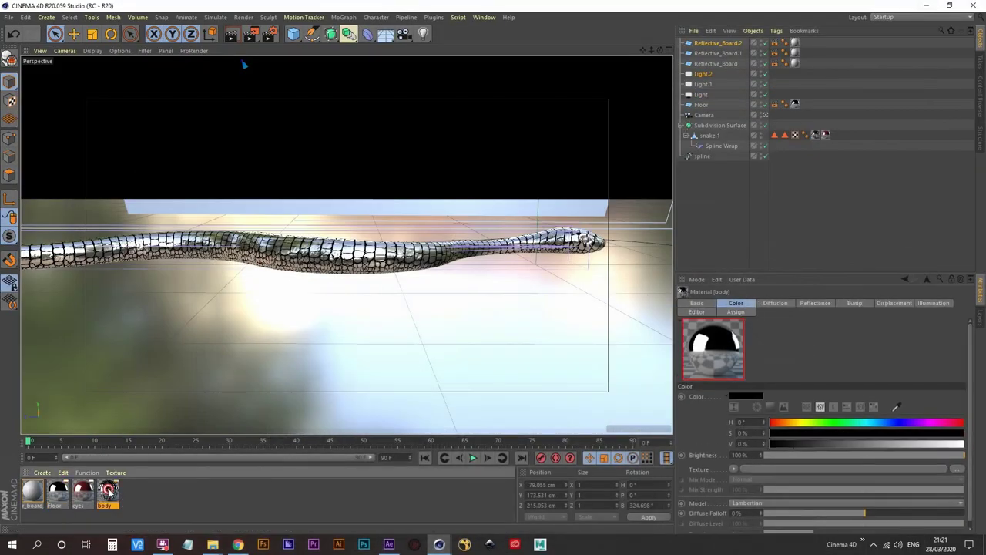
- Wrap the body material's displacement texture in a Layer shader and open its layer settings
{"action": "double_click", "coordinate": [109, 491]}
{"action": "left_click_drag", "start_coordinate": [342, 70], "coordinate": [591, 66]}
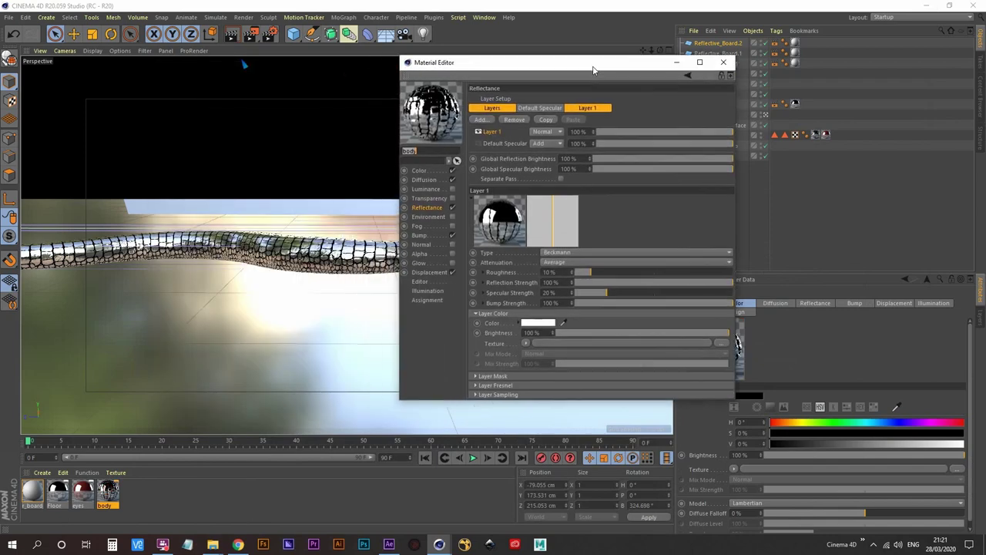
{"action": "left_click", "coordinate": [430, 273]}
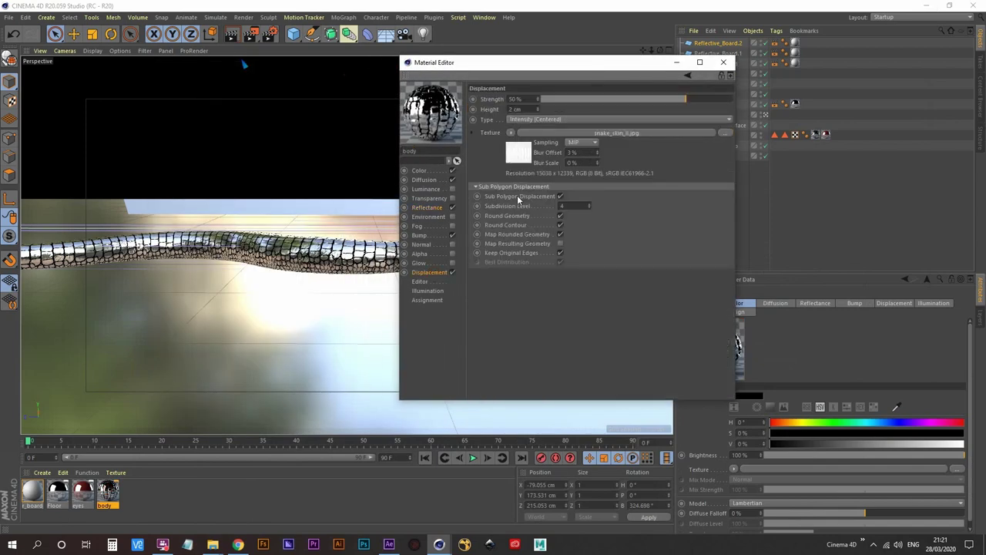
{"action": "left_click", "coordinate": [511, 133]}
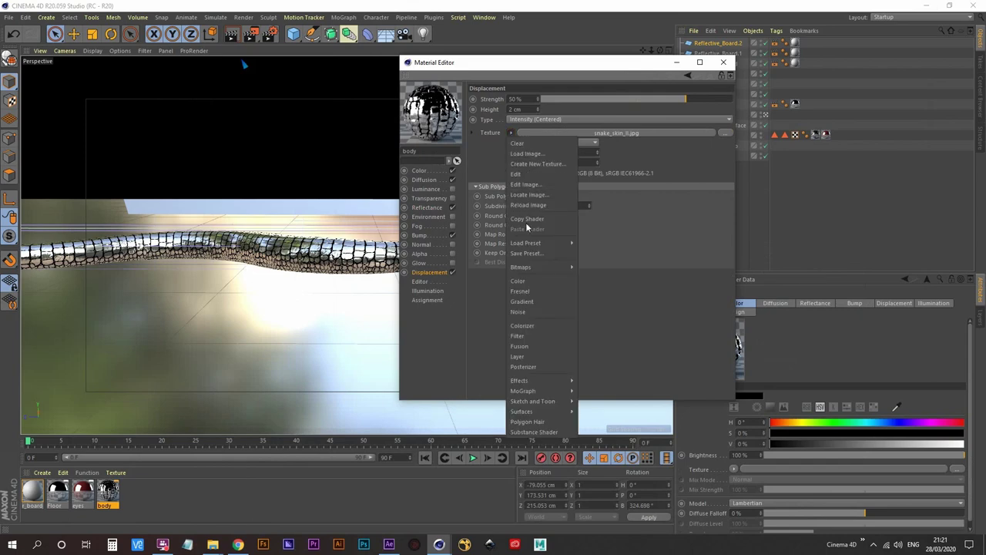
{"action": "left_click", "coordinate": [537, 356]}
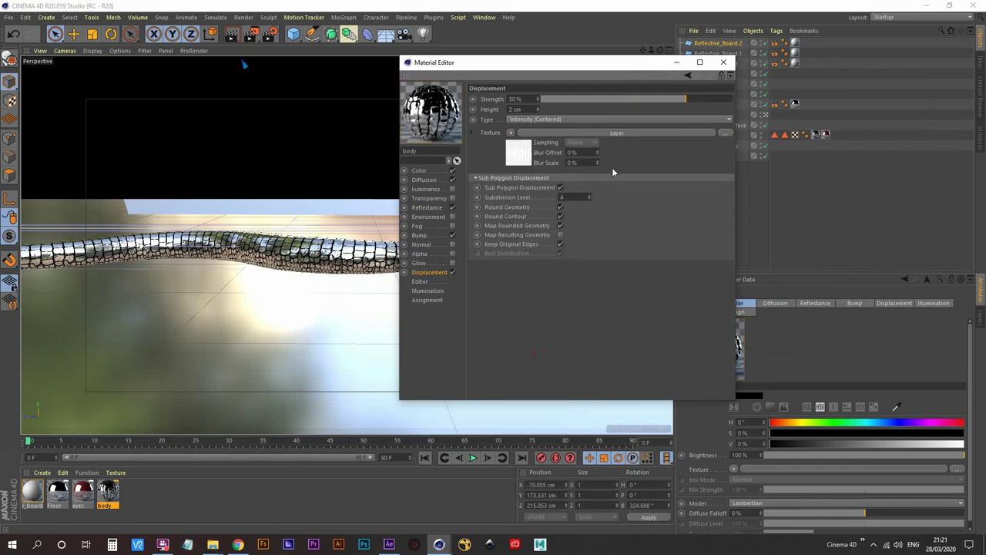
{"action": "left_click", "coordinate": [515, 152]}
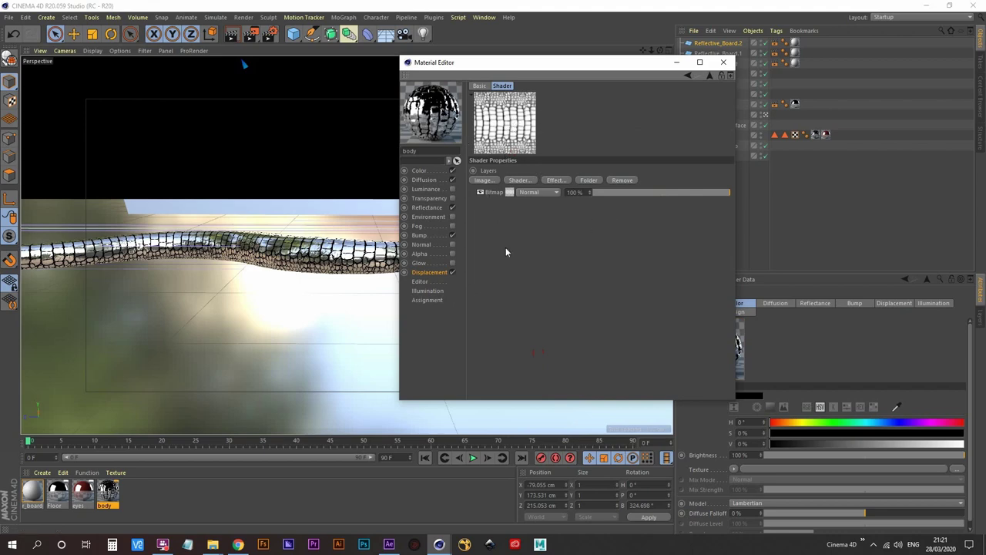
- Add a Gradient shader beneath the displacement bitmap and set its blend mode to Layer Mask
{"action": "left_click", "coordinate": [532, 181]}
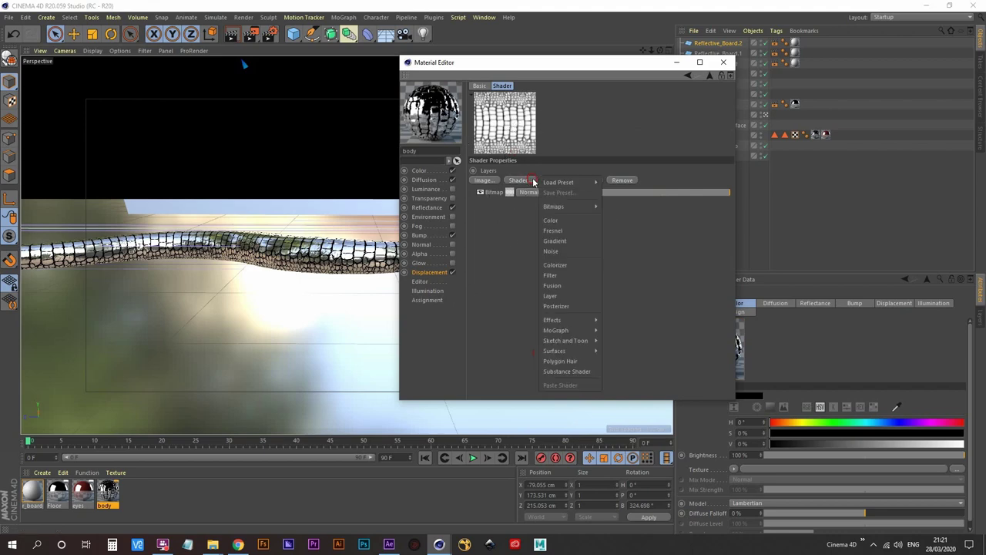
{"action": "left_click", "coordinate": [579, 241]}
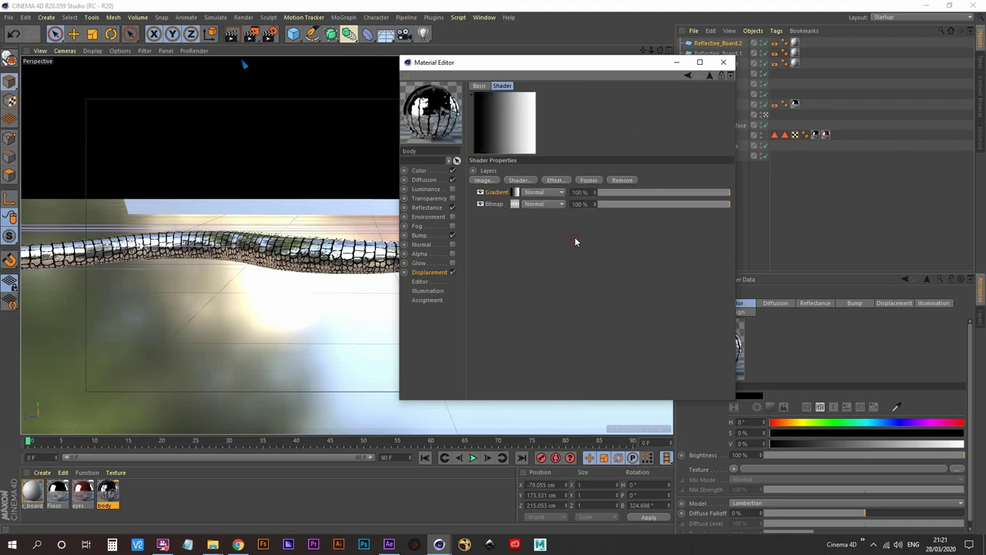
{"action": "left_click_drag", "start_coordinate": [498, 195], "coordinate": [502, 212]}
{"action": "left_click", "coordinate": [536, 205]}
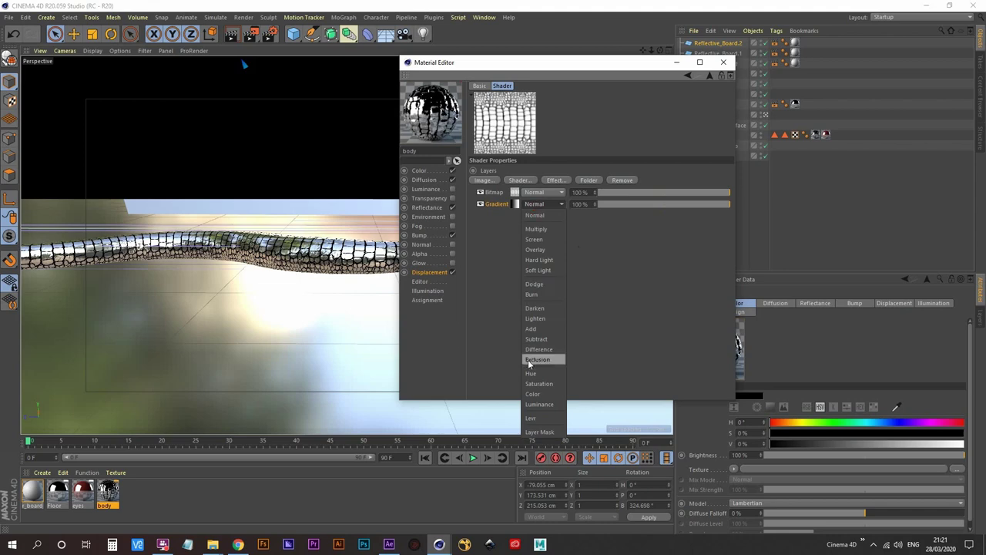
{"action": "left_click", "coordinate": [546, 429]}
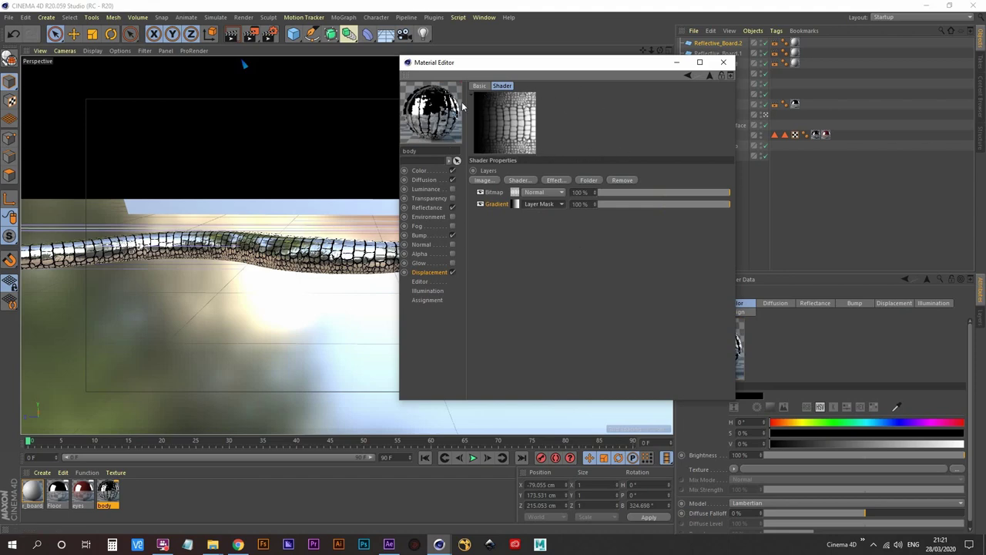
- Set the mask gradient's type to 2D - V
{"action": "left_click", "coordinate": [517, 205]}
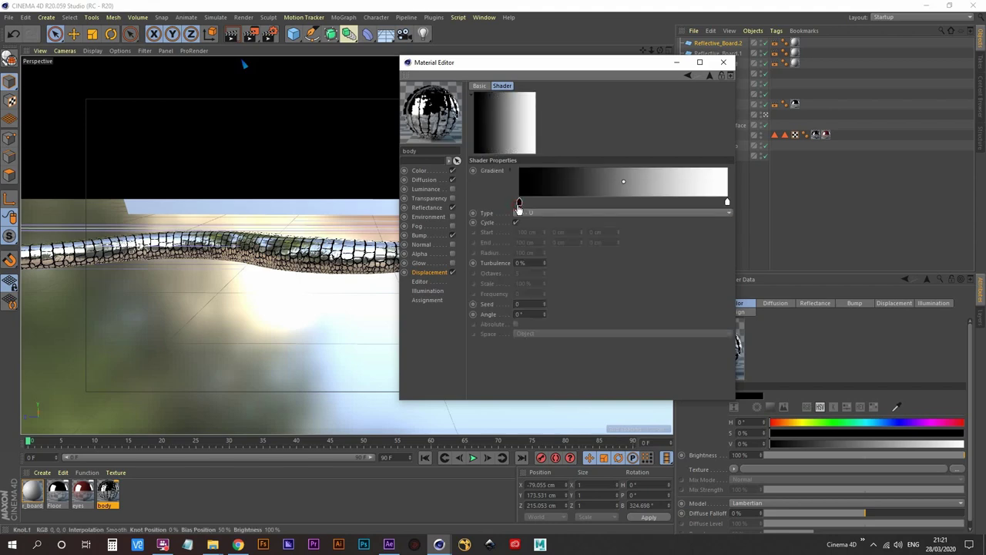
{"action": "left_click", "coordinate": [576, 213]}
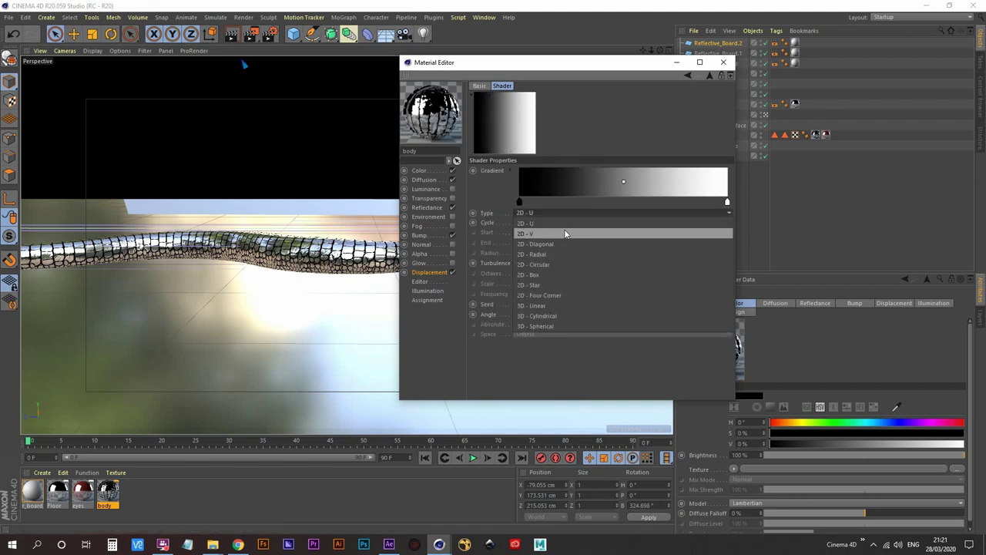
{"action": "left_click", "coordinate": [566, 233]}
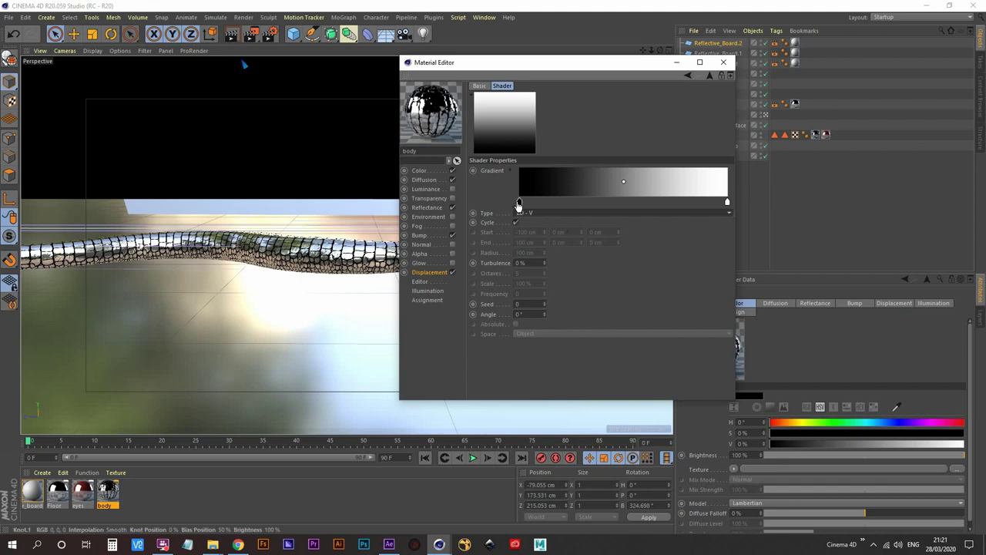
- Make the mask gradient black-white-black by moving the white knot inward, copying the black knot to the far end and distributing the knots evenly
{"action": "left_click", "coordinate": [727, 203]}
{"action": "left_click_drag", "start_coordinate": [727, 205], "coordinate": [606, 205]}
{"action": "left_click", "coordinate": [519, 205]}
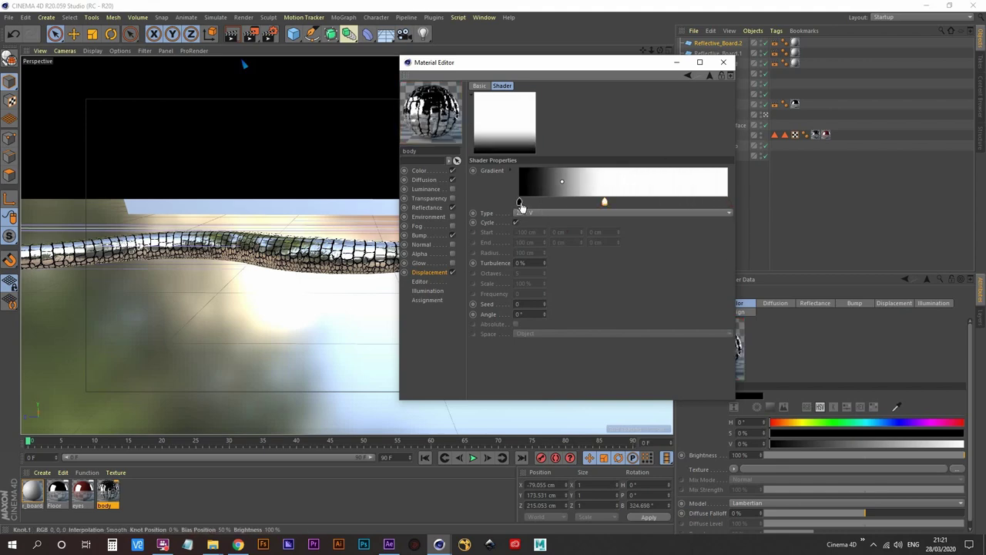
{"action": "mouse_move", "coordinate": [521, 206]}
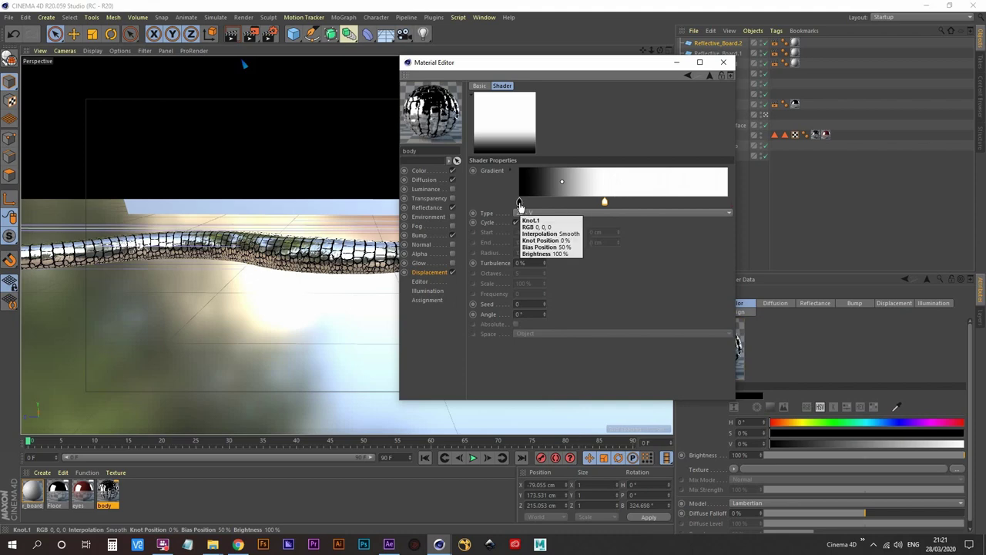
{"action": "left_click_drag", "start_coordinate": [521, 205], "coordinate": [726, 205], "text": "ctrl"}
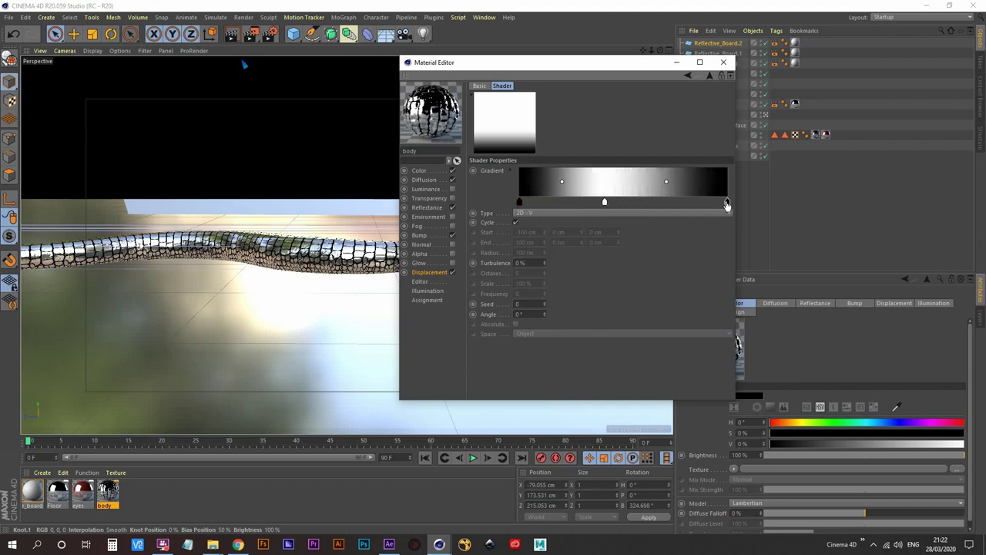
{"action": "right_click", "coordinate": [621, 182]}
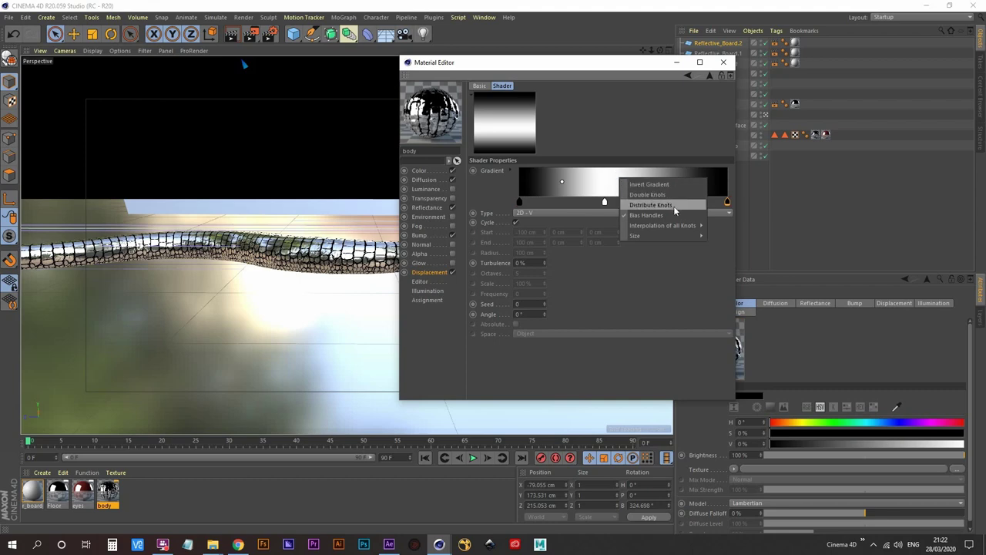
{"action": "left_click", "coordinate": [675, 205]}
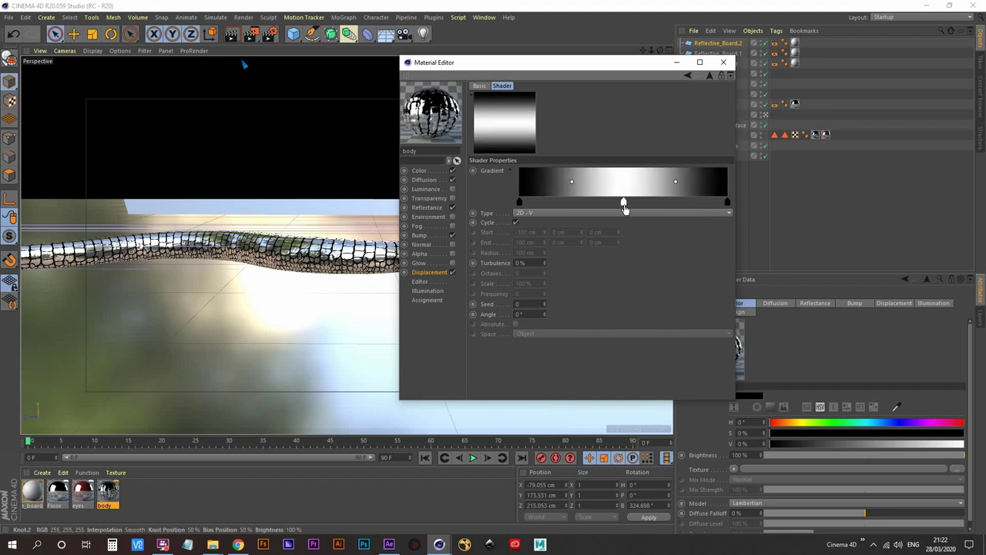
{"action": "left_click", "coordinate": [710, 75]}
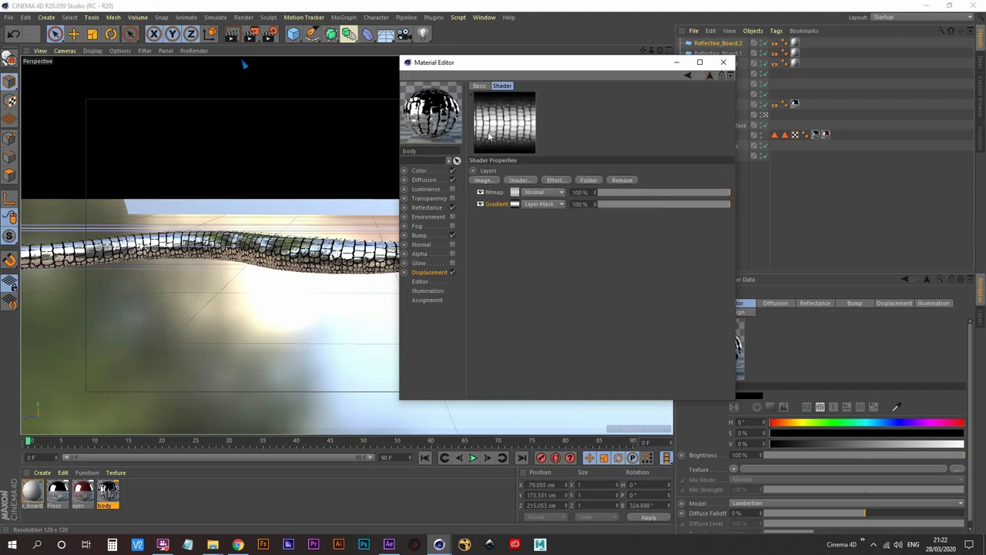
- Narrow the mask gradient's white band by shifting both bias handles slightly toward the centre knot, and close the material editor
{"action": "left_click", "coordinate": [515, 205]}
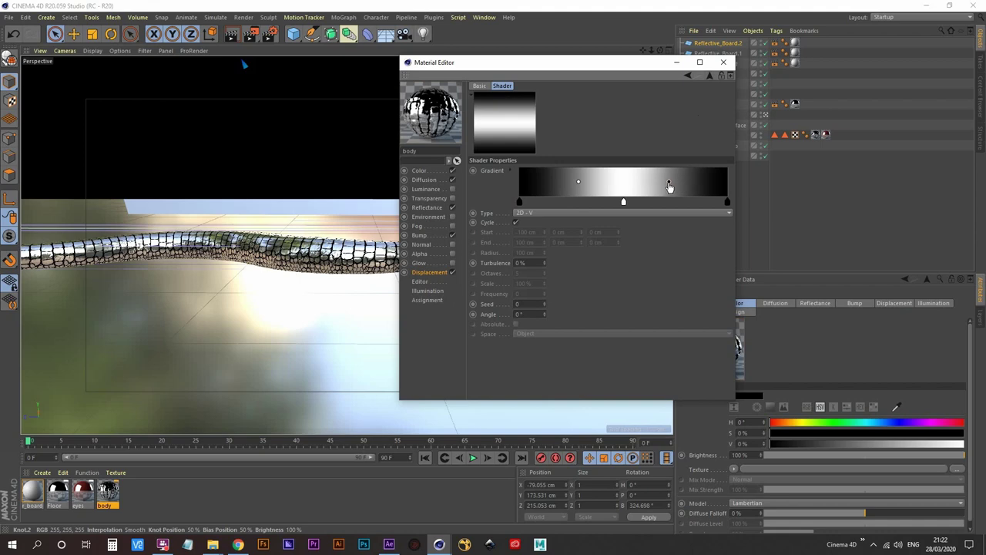
{"action": "left_click", "coordinate": [710, 75]}
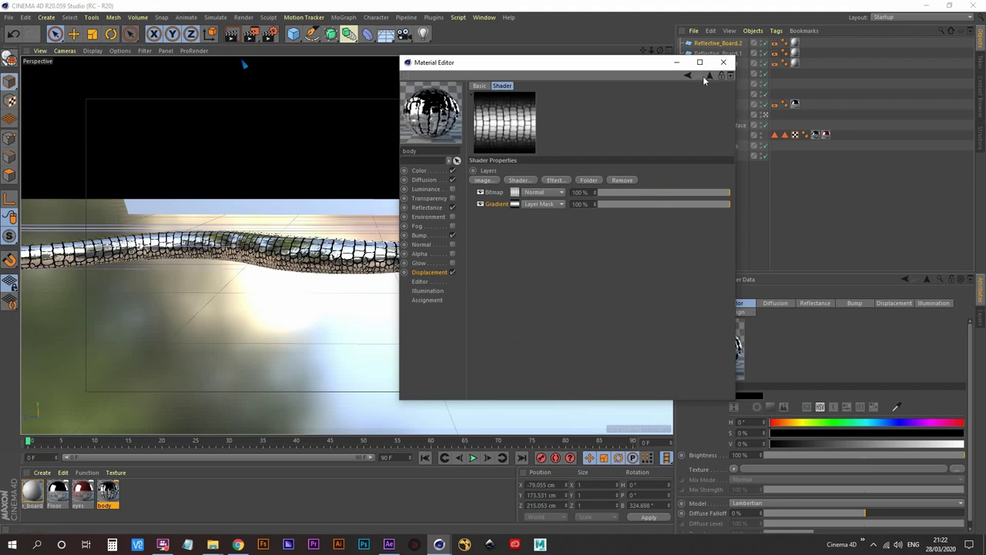
{"action": "left_click", "coordinate": [723, 62]}
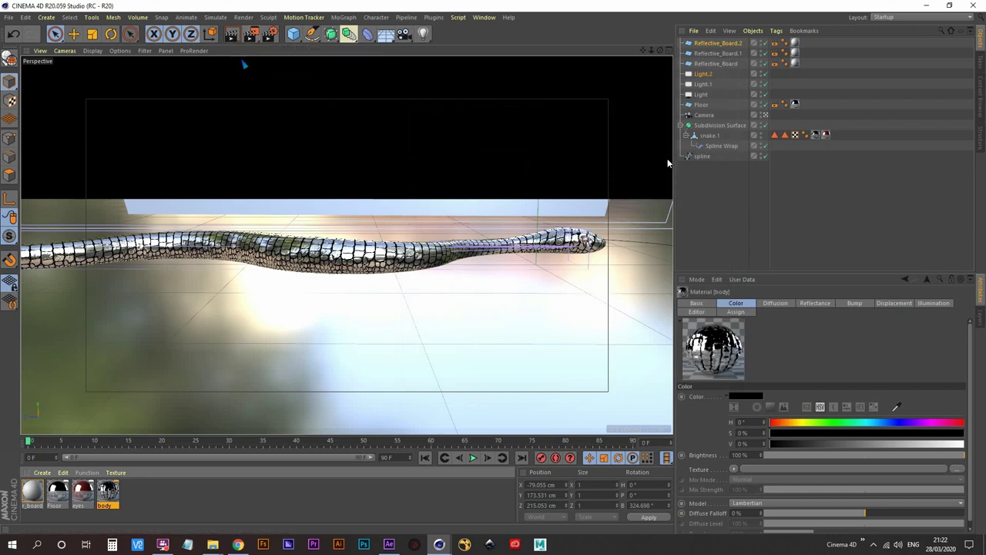
- Move the Camera along Z to a position of -54.508 cm
{"action": "left_click", "coordinate": [701, 229]}
{"action": "left_click", "coordinate": [702, 116]}
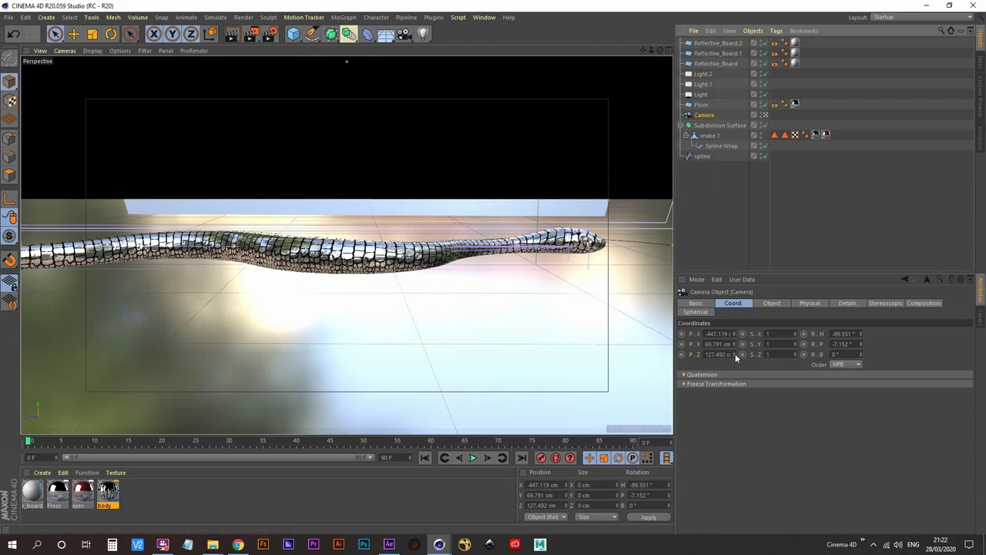
{"action": "left_click_drag", "start_coordinate": [736, 355], "coordinate": [736, 496]}
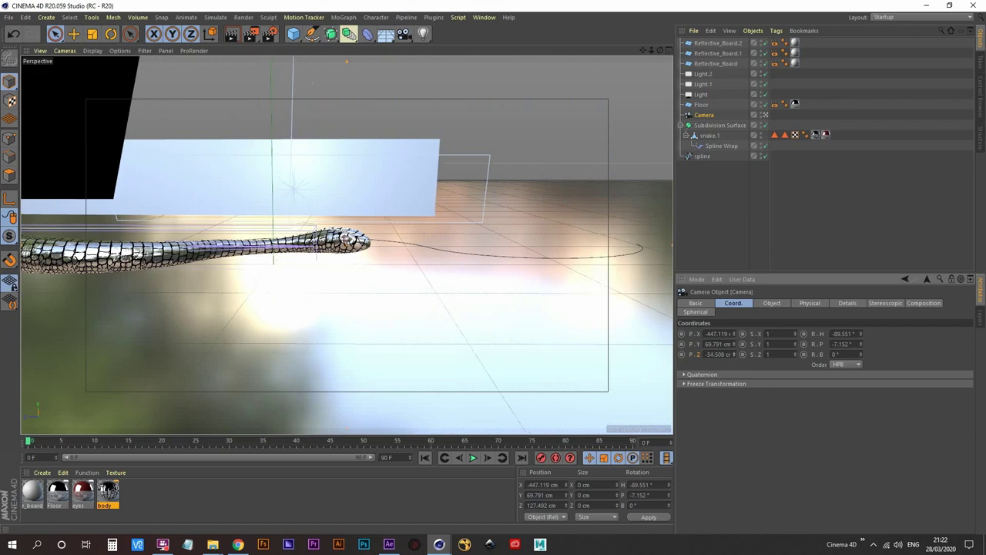
- Render the new camera framing to the Picture Viewer and compare it with the previous render
{"action": "left_click", "coordinate": [251, 34]}
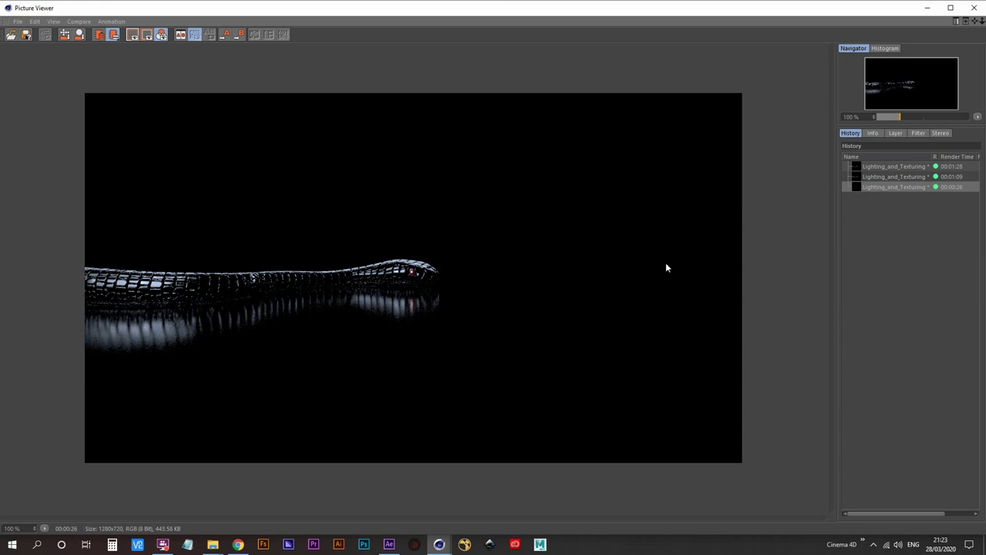
{"action": "left_click", "coordinate": [879, 176]}
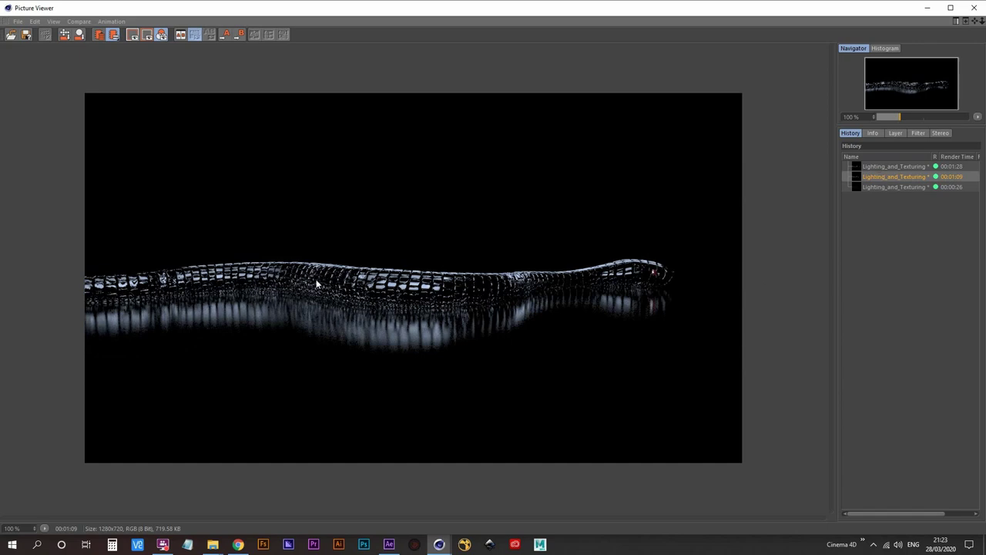
{"action": "left_click", "coordinate": [896, 187]}
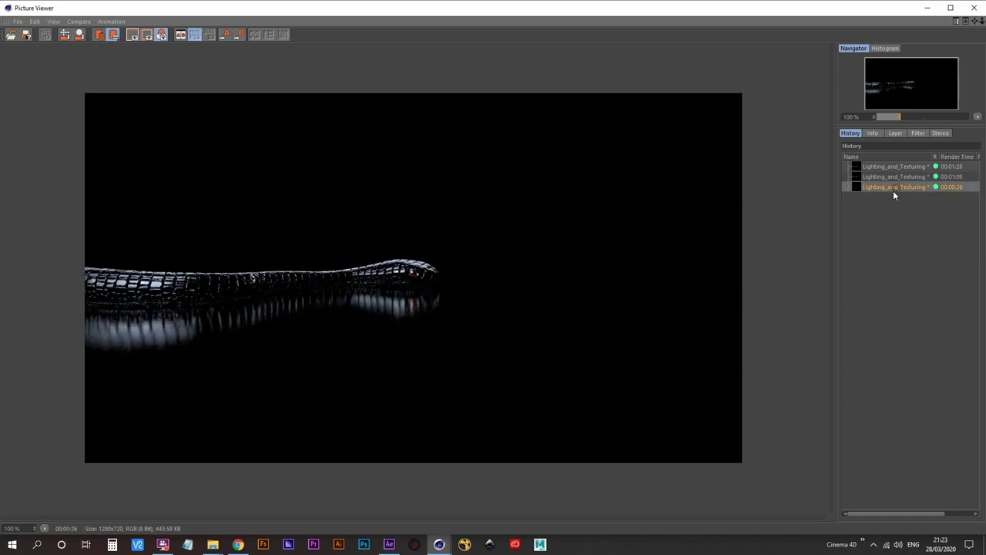
{"action": "left_click", "coordinate": [927, 7]}
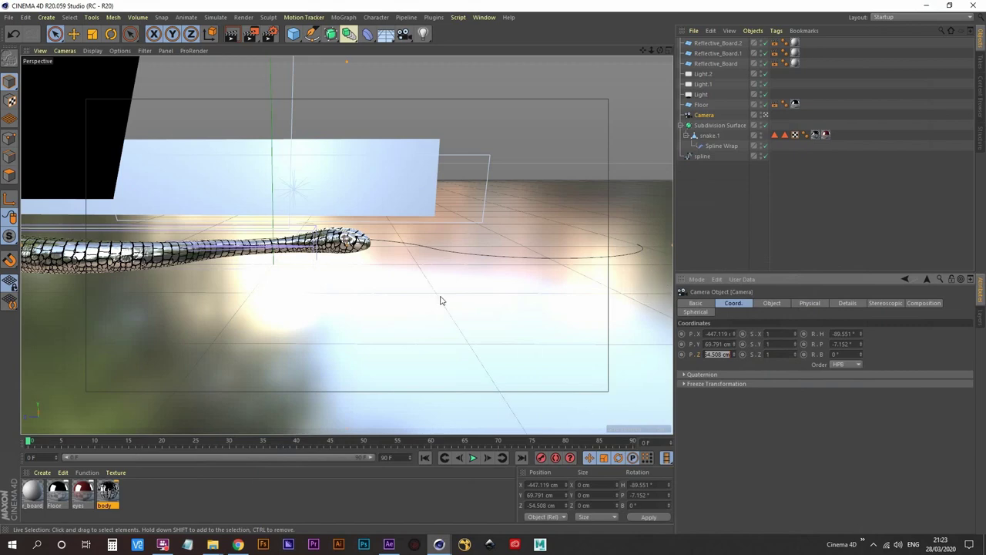
- Try adjusting the snake's Spline Wrap offset, undo the change and restore it to -14%
{"action": "left_click", "coordinate": [724, 147]}
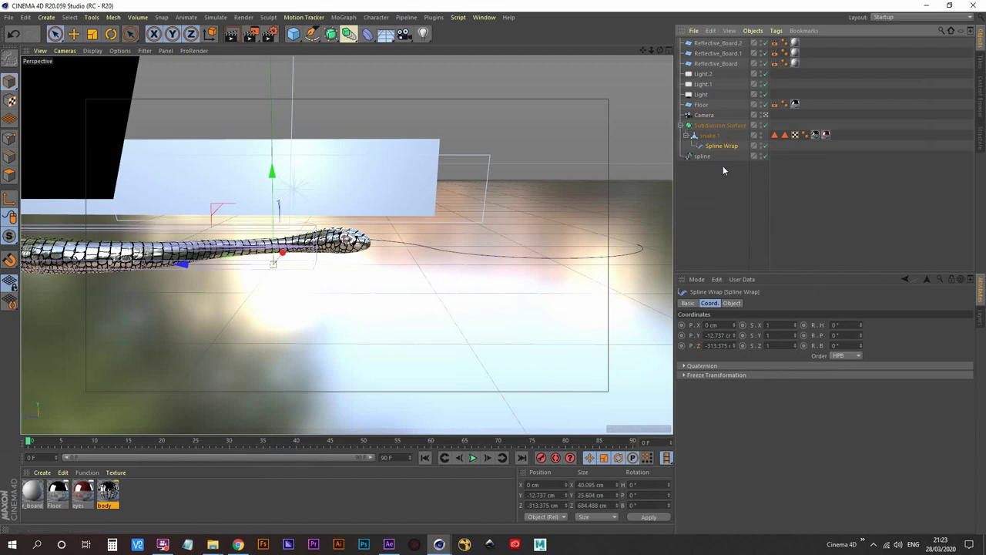
{"action": "left_click", "coordinate": [733, 304]}
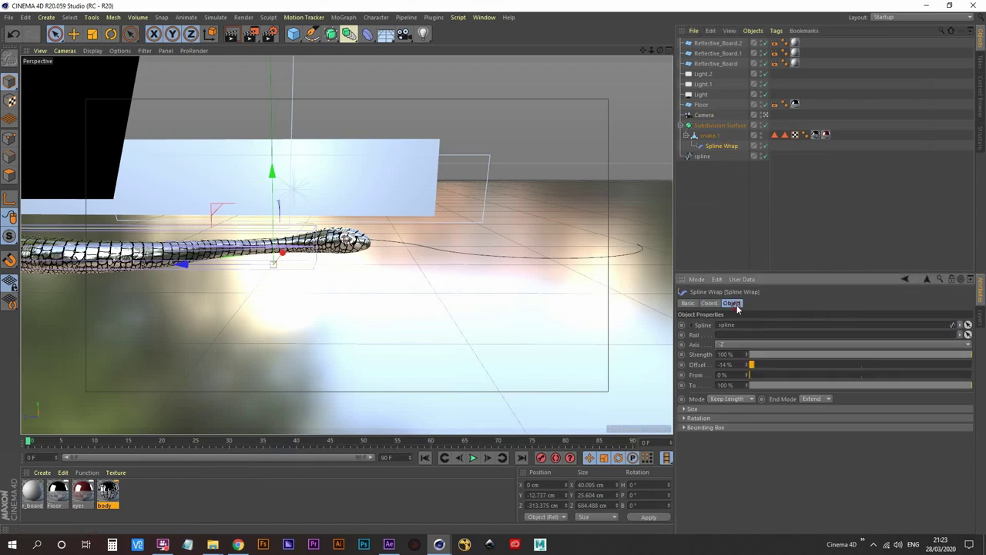
{"action": "left_click", "coordinate": [736, 365]}
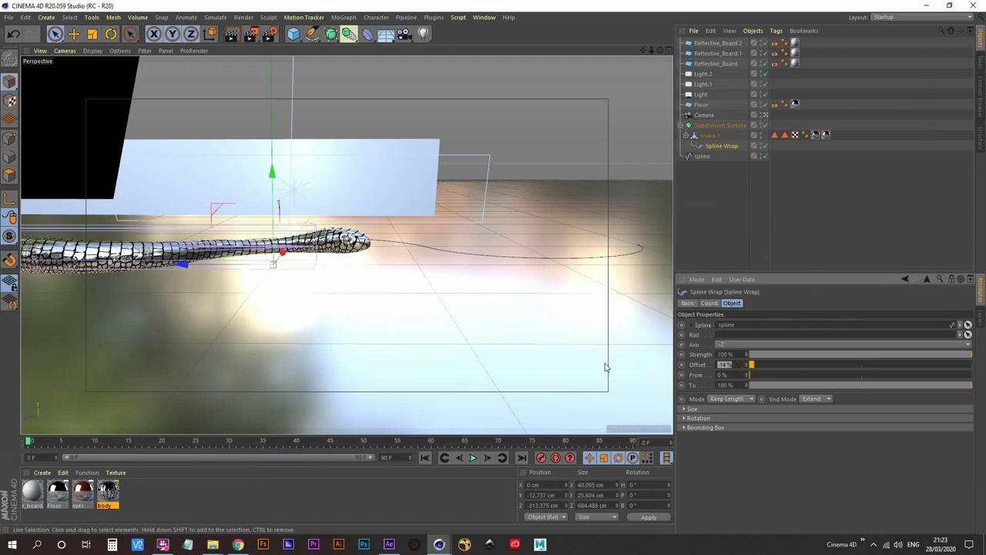
{"action": "left_click", "coordinate": [746, 365]}
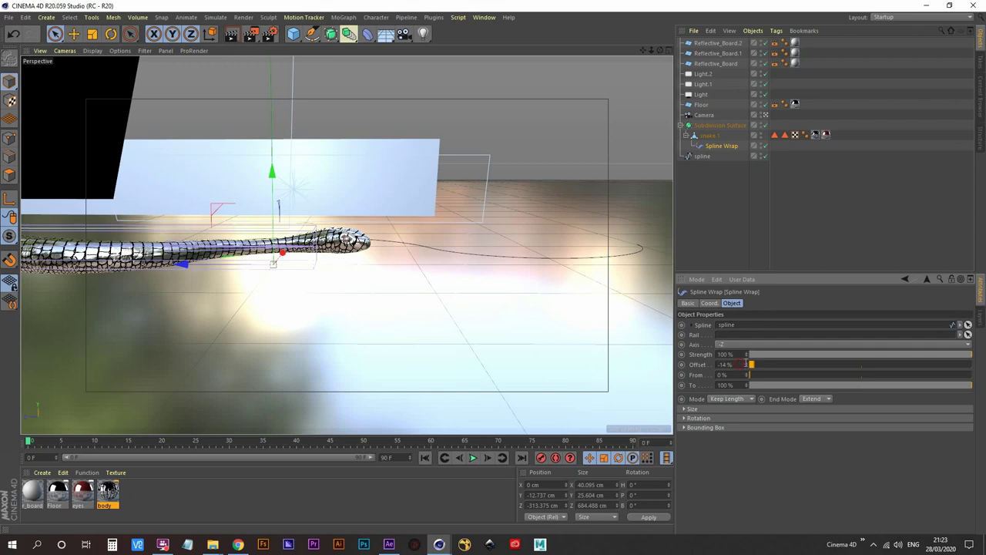
{"action": "mouse_move", "coordinate": [746, 365]}
{"action": "left_mouse_down"}
{"action": "mouse_move", "coordinate": [890, 365]}
{"action": "mouse_move", "coordinate": [747, 365]}
{"action": "left_mouse_up"}
{"action": "key", "text": "ctrl+z"}
{"action": "left_click", "coordinate": [736, 365]}
{"action": "type", "text": "-14"}
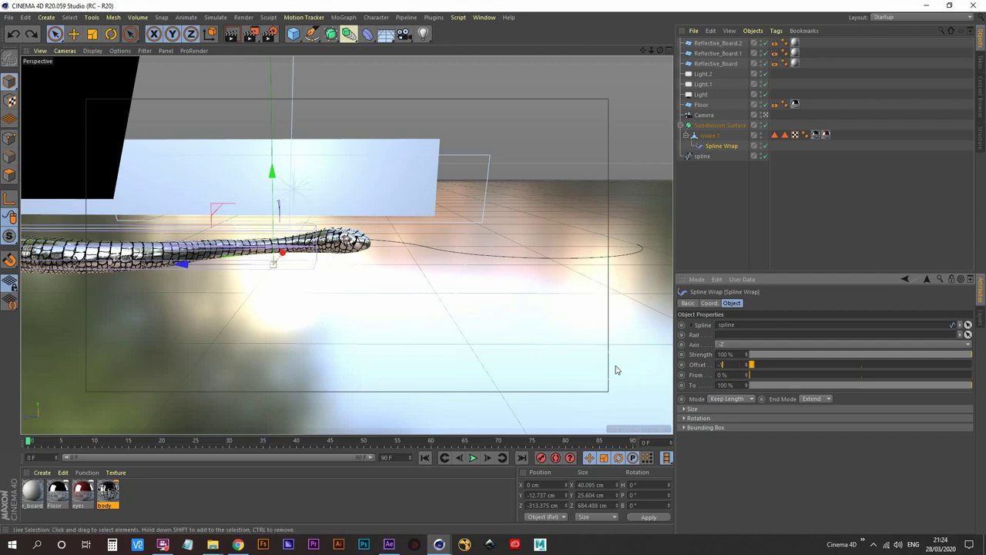
{"action": "key", "text": "Return"}
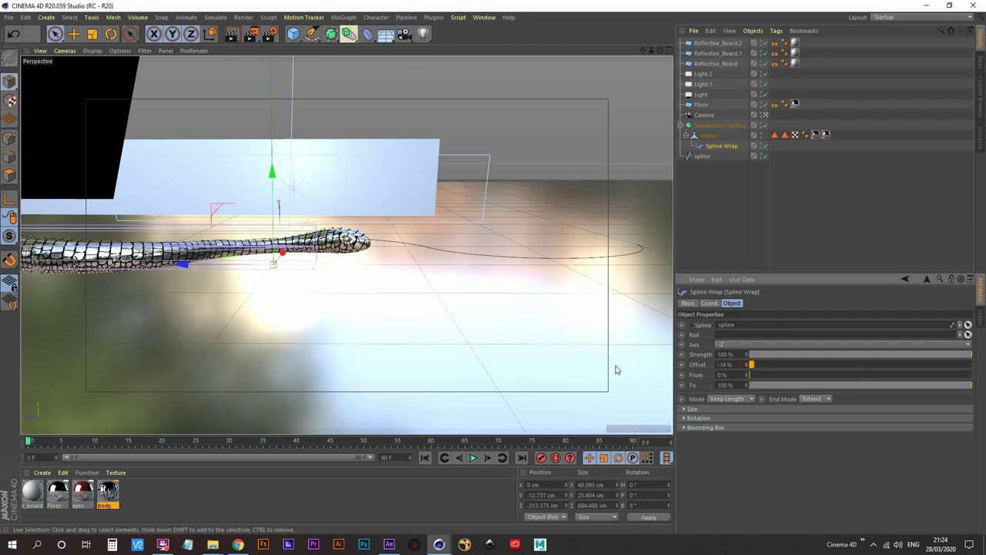
- In the top view, extend the snake's path spline from its front end with a Spline Arc Tool arc of about 73 cm radius
{"action": "left_click", "coordinate": [702, 157]}
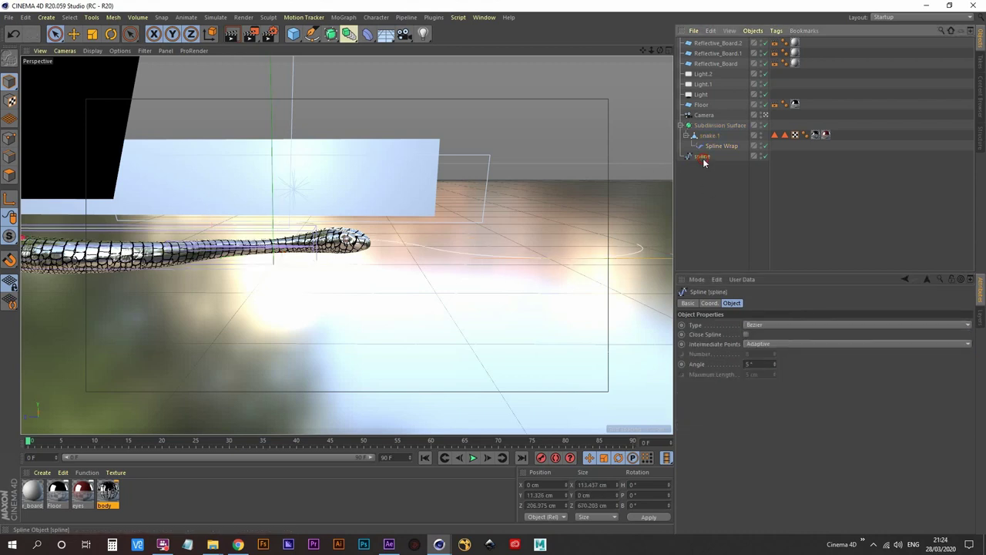
{"action": "middle_click", "coordinate": [409, 267]}
{"action": "middle_click", "coordinate": [452, 118]}
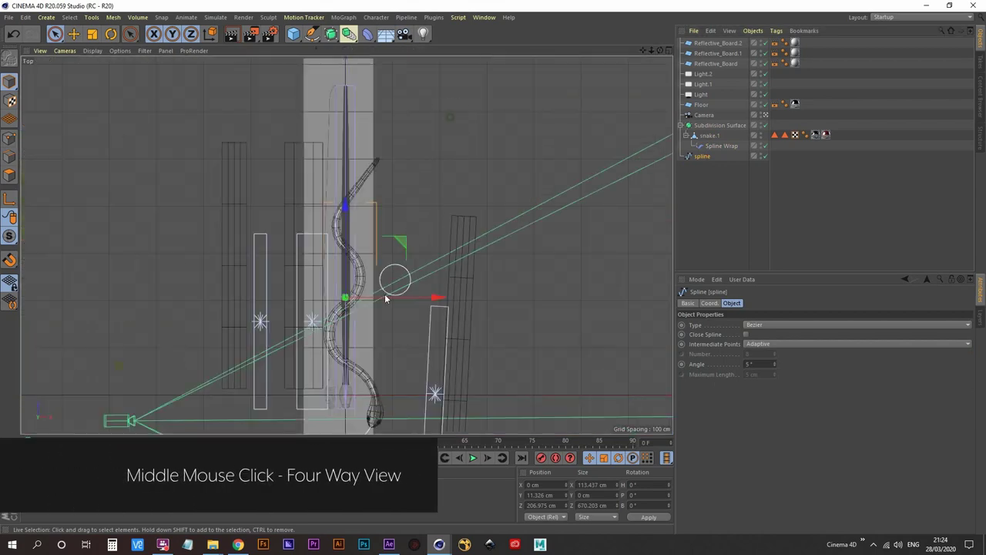
{"action": "middle_click_drag", "start_coordinate": [347, 388], "coordinate": [352, 204], "text": "alt"}
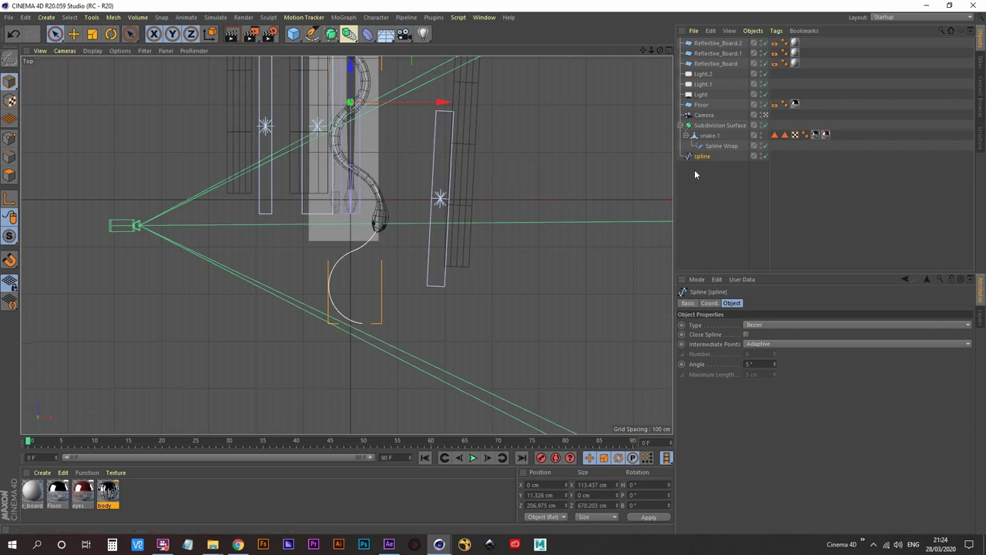
{"action": "left_click", "coordinate": [313, 33]}
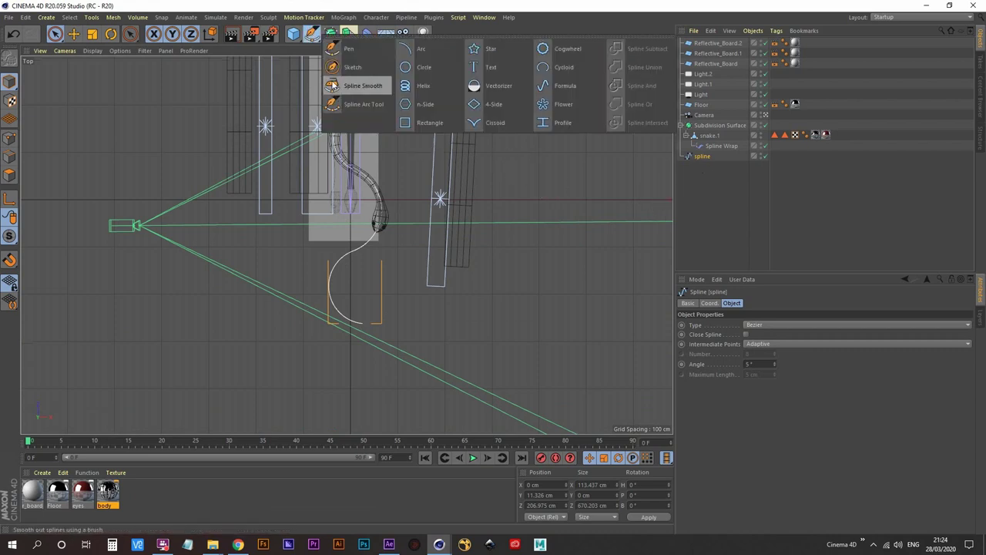
{"action": "left_click", "coordinate": [359, 106]}
{"action": "scroll", "coordinate": [370, 292], "scroll_direction": "down", "scroll_amount": 4}
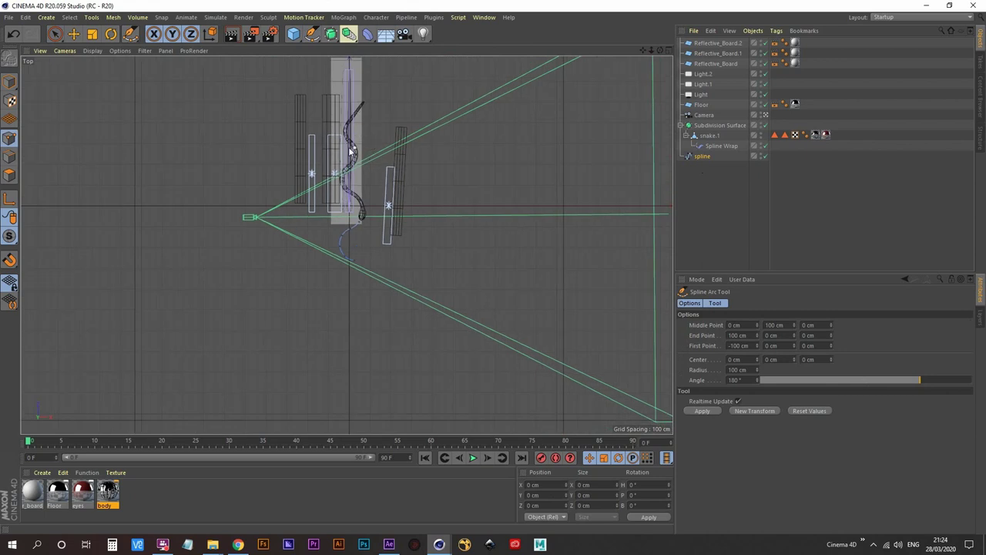
{"action": "scroll", "coordinate": [368, 244], "scroll_direction": "up", "scroll_amount": 3}
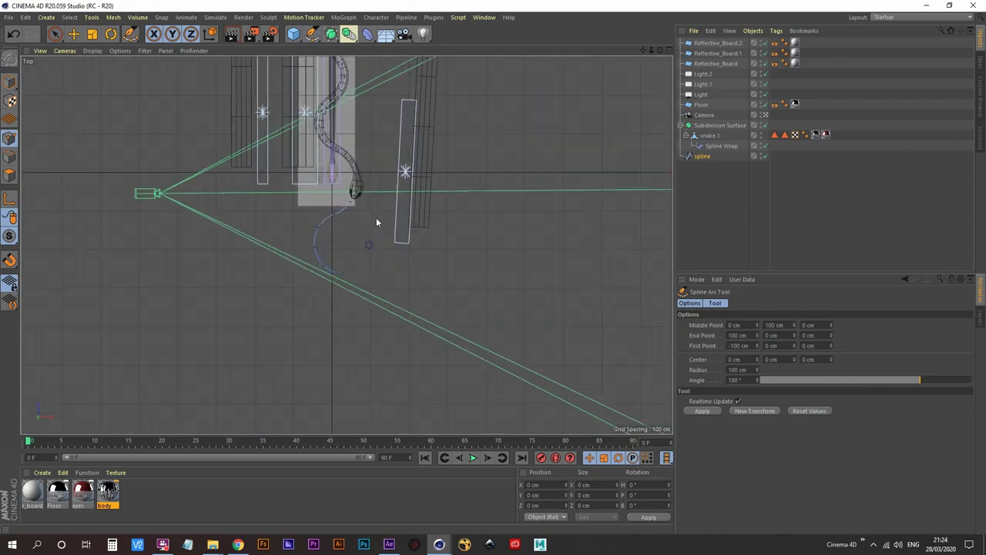
{"action": "middle_click_drag", "start_coordinate": [356, 223], "coordinate": [359, 214], "text": "alt"}
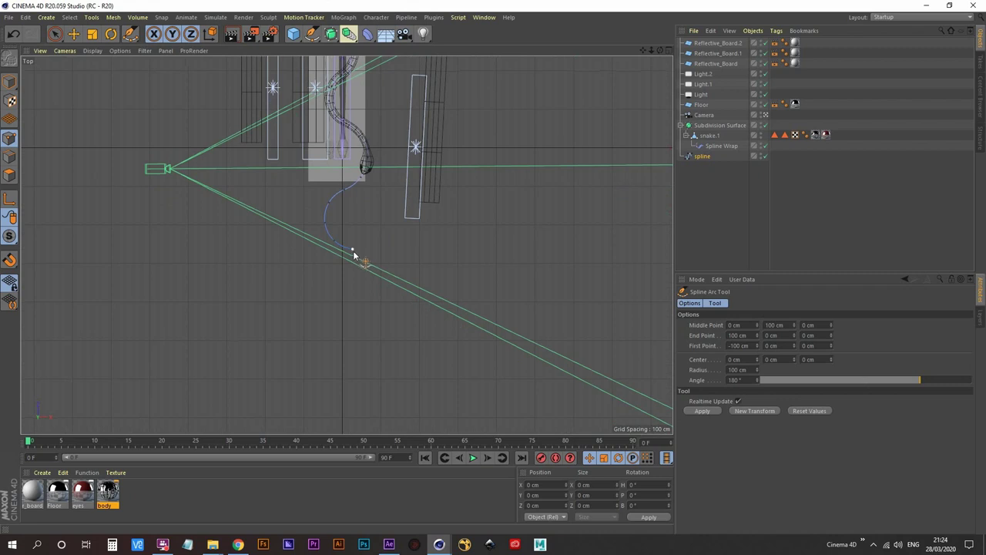
{"action": "left_click_drag", "start_coordinate": [354, 252], "coordinate": [357, 303]}
{"action": "middle_click_drag", "start_coordinate": [356, 303], "coordinate": [355, 279], "text": "alt"}
{"action": "left_click_drag", "start_coordinate": [355, 279], "coordinate": [368, 276]}
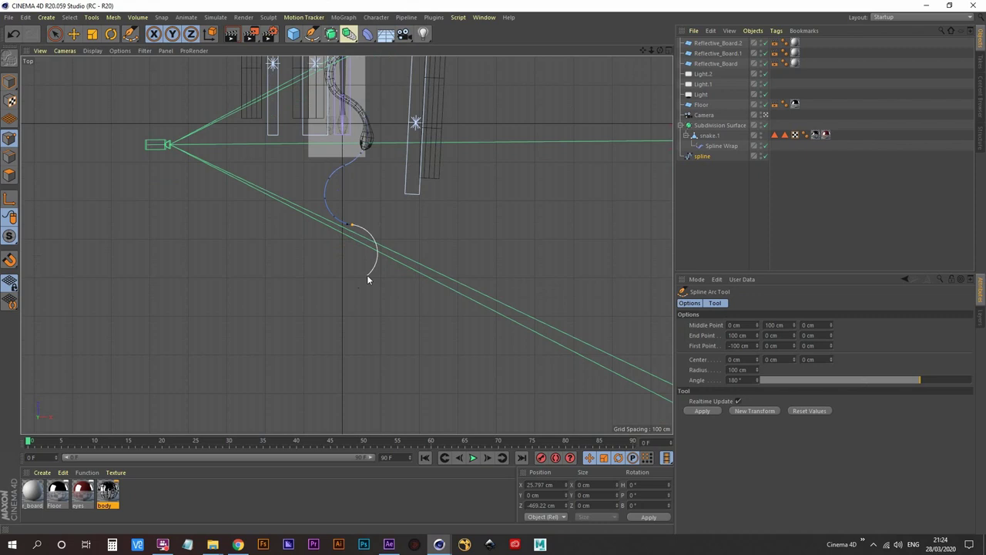
{"action": "left_click_drag", "start_coordinate": [356, 279], "coordinate": [354, 280]}
{"action": "left_click", "coordinate": [354, 279]}
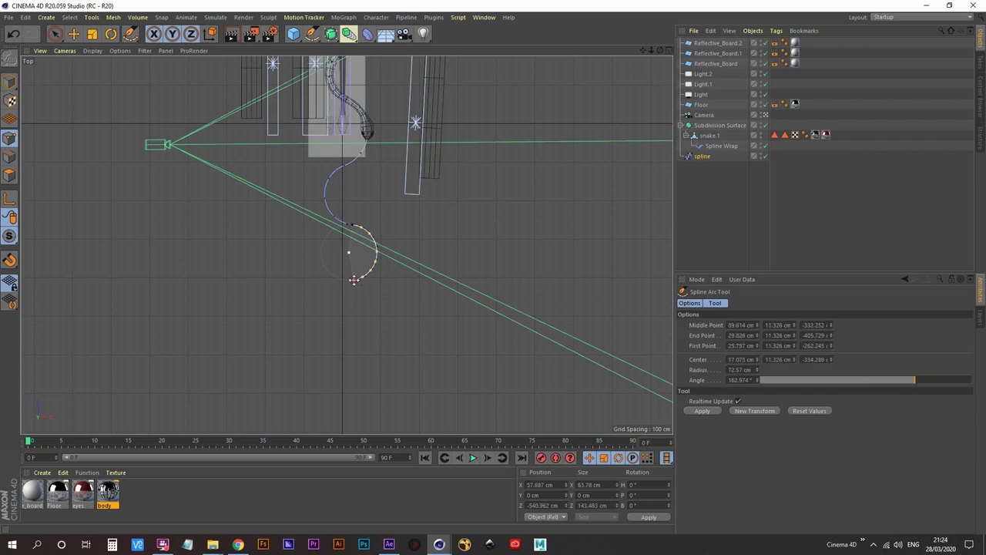
- Continue the path spline with five more alternating arcs of about 82, 84, 78, 79 and 95 cm radius to form a regular wave
{"action": "left_click", "coordinate": [356, 341]}
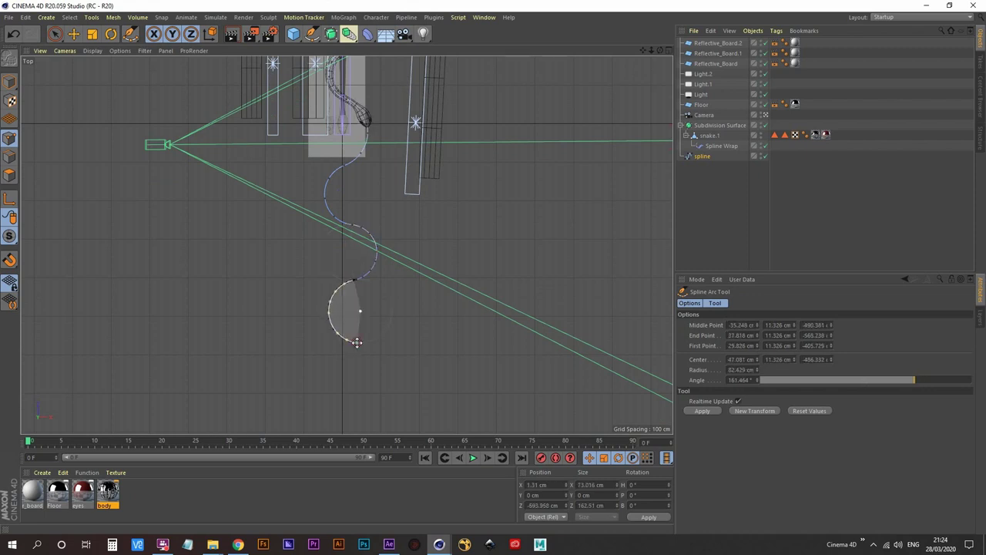
{"action": "middle_click_drag", "start_coordinate": [357, 342], "coordinate": [347, 232], "text": "alt"}
{"action": "left_click_drag", "start_coordinate": [347, 231], "coordinate": [347, 243]}
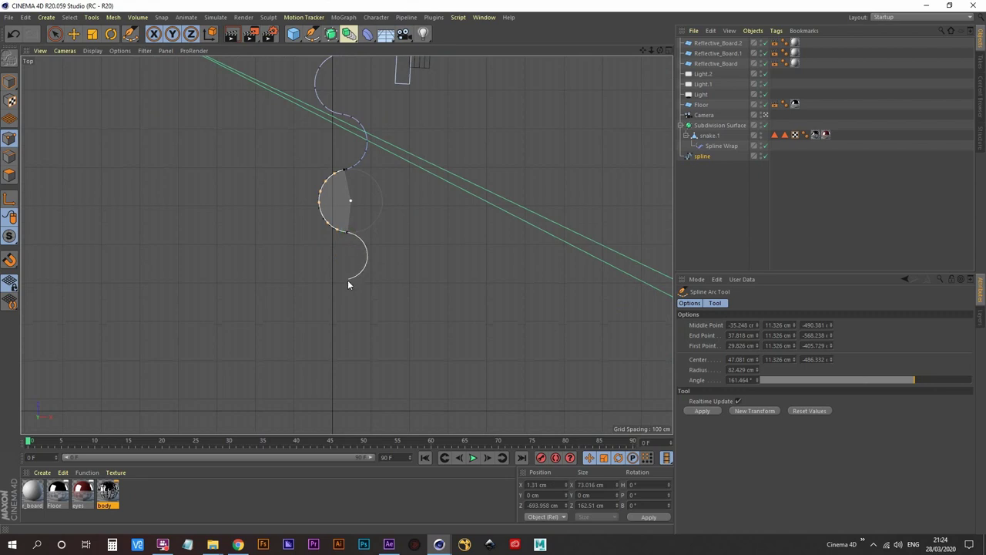
{"action": "left_click", "coordinate": [342, 300]}
{"action": "middle_click_drag", "start_coordinate": [340, 310], "coordinate": [322, 236], "text": "alt"}
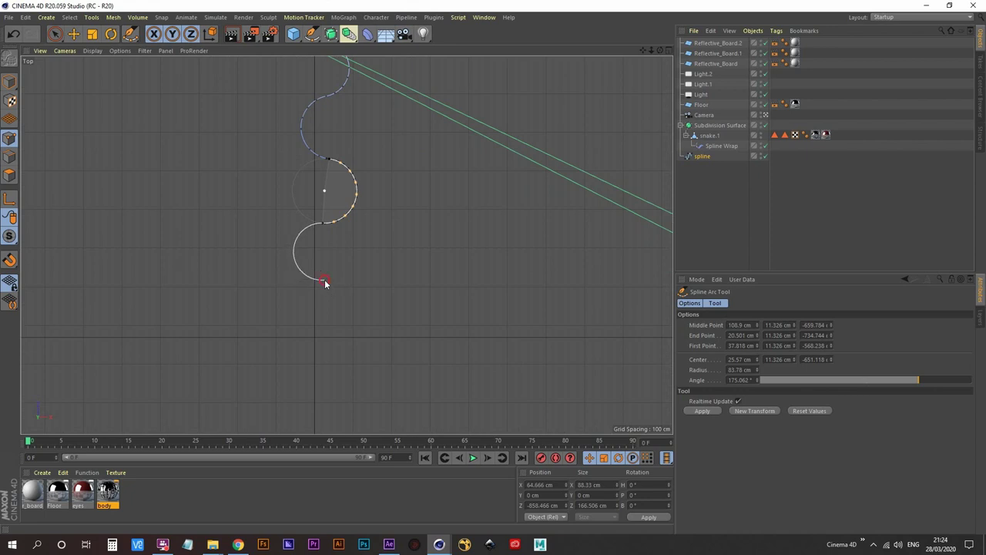
{"action": "left_click", "coordinate": [325, 282]}
{"action": "middle_click_drag", "start_coordinate": [333, 300], "coordinate": [352, 212], "text": "alt"}
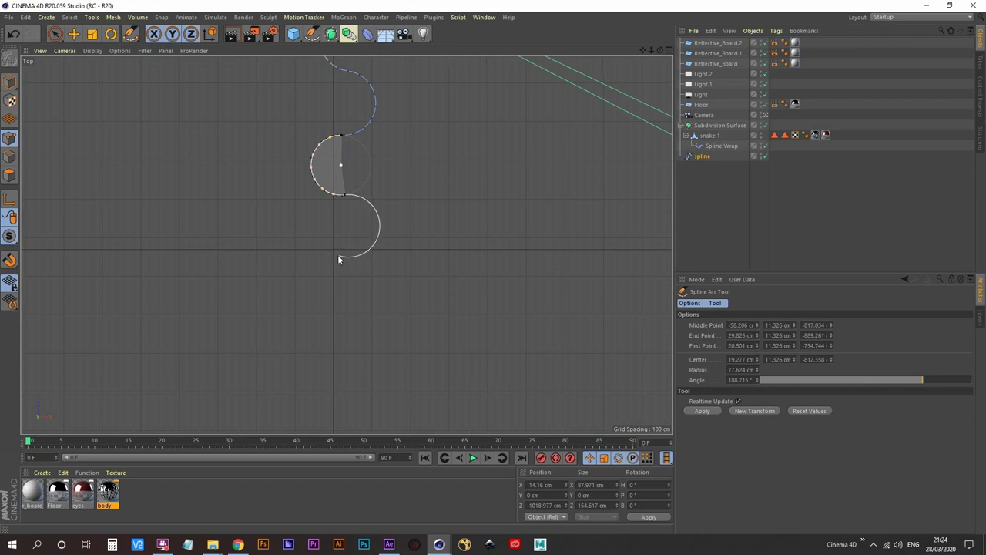
{"action": "left_click", "coordinate": [344, 254]}
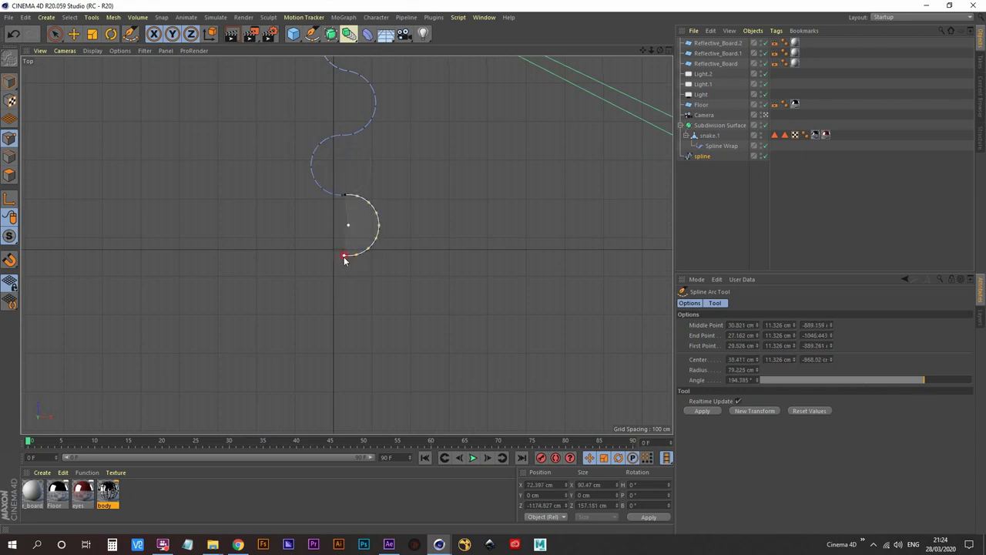
{"action": "middle_click_drag", "start_coordinate": [345, 289], "coordinate": [340, 239], "text": "alt"}
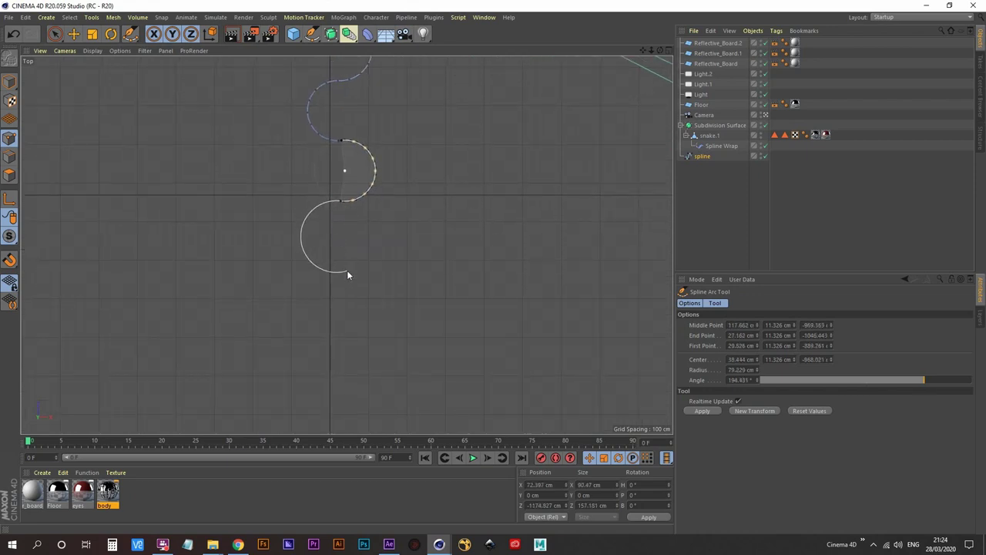
{"action": "left_click", "coordinate": [347, 272]}
{"action": "left_click", "coordinate": [347, 272]}
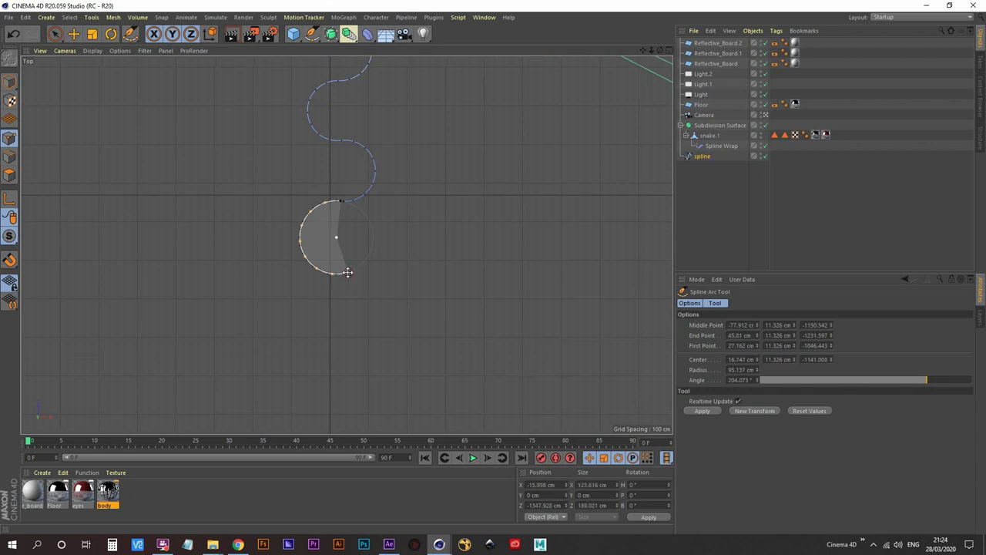
{"action": "left_click", "coordinate": [347, 272]}
- Back in the perspective view, keyframe the Spline Wrap's Offset at -14% on frame 0
{"action": "middle_click", "coordinate": [516, 203]}
{"action": "middle_click", "coordinate": [285, 135]}
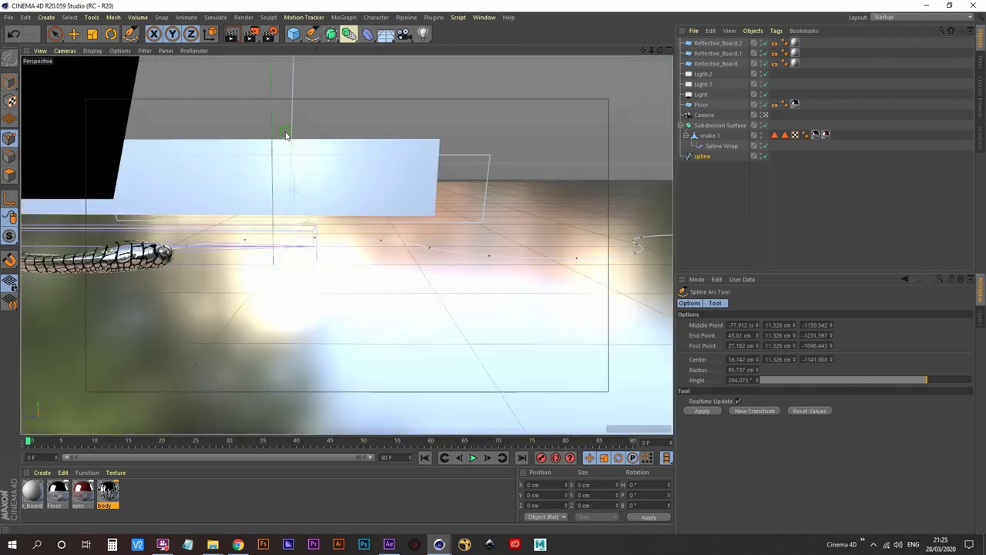
{"action": "left_click", "coordinate": [721, 146]}
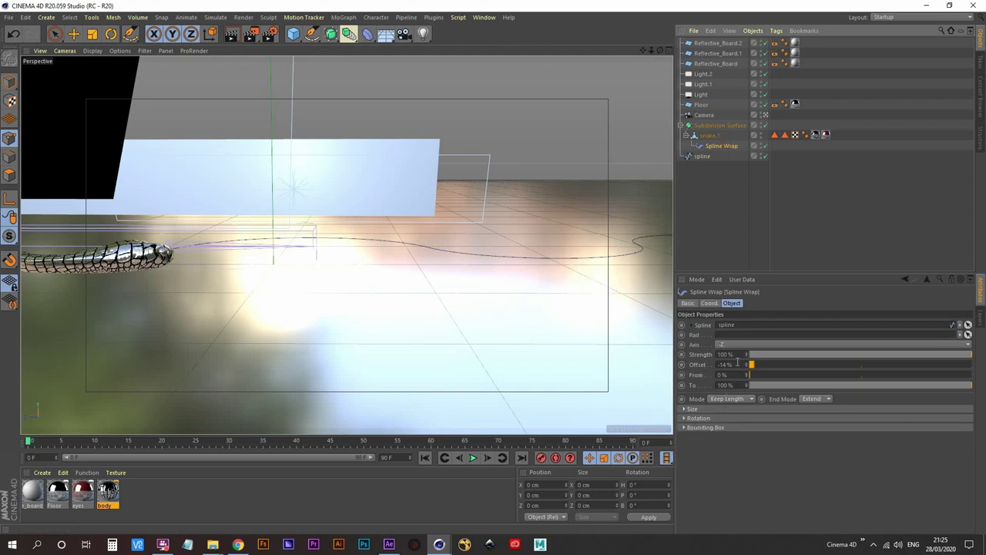
{"action": "left_click", "coordinate": [681, 364]}
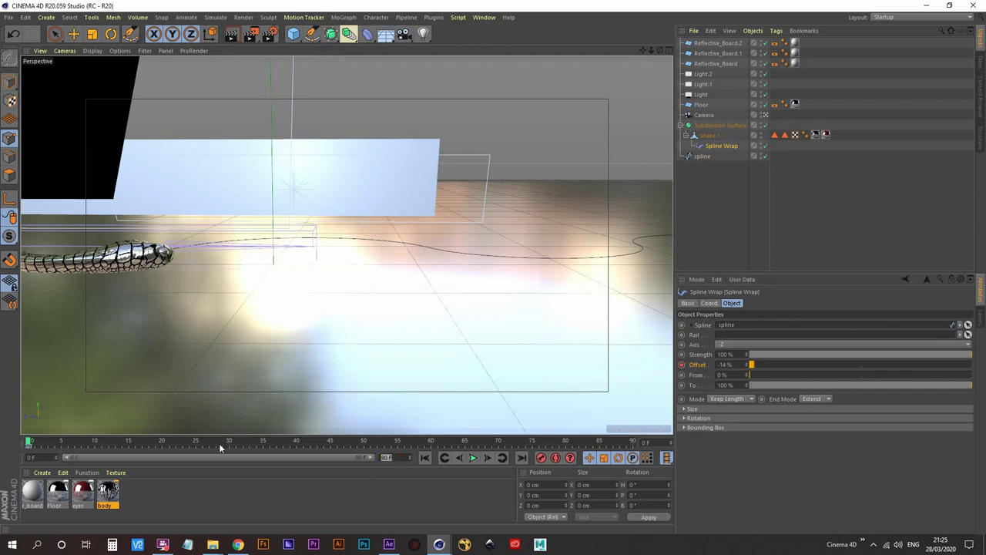
- Set the project's end frame to 300 and extend the timeline's preview range to the full length
{"action": "type", "text": "300"}
{"action": "key", "text": "Return"}
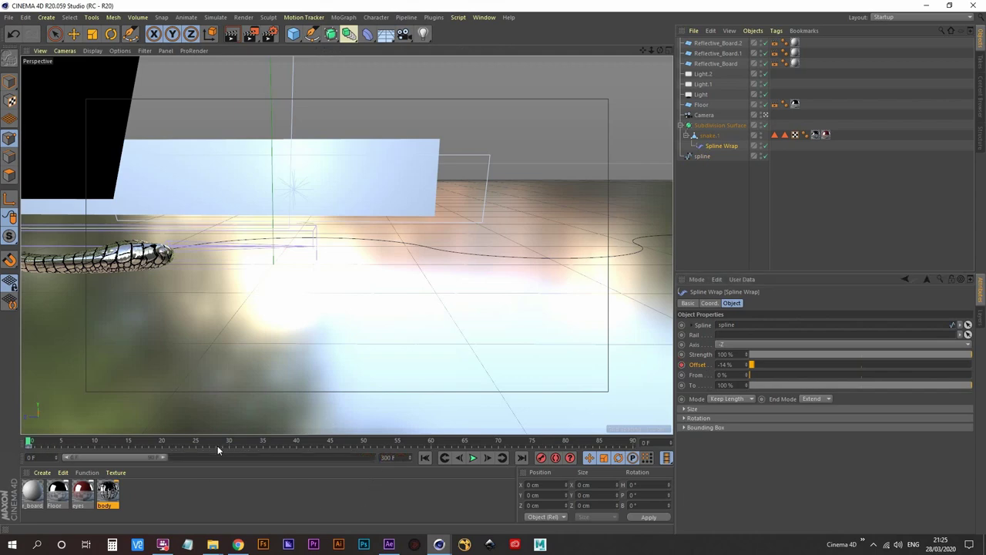
{"action": "left_click_drag", "start_coordinate": [163, 457], "coordinate": [389, 457]}
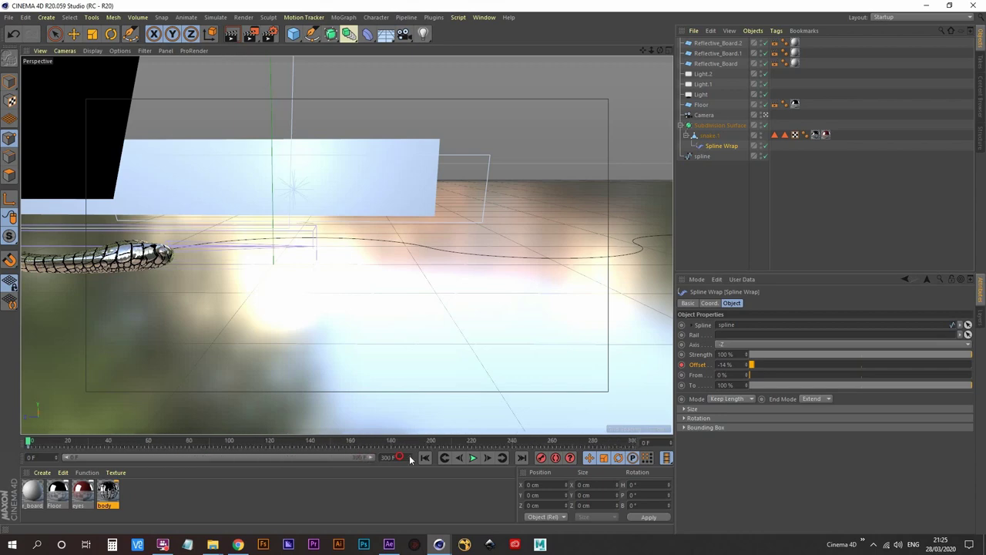
- Keyframe the Spline Wrap's Offset at 30% on frame 300, judging the snake's position along the whole path from outside the camera view
{"action": "left_click", "coordinate": [521, 457]}
{"action": "left_click_drag", "start_coordinate": [748, 369], "coordinate": [747, 340]}
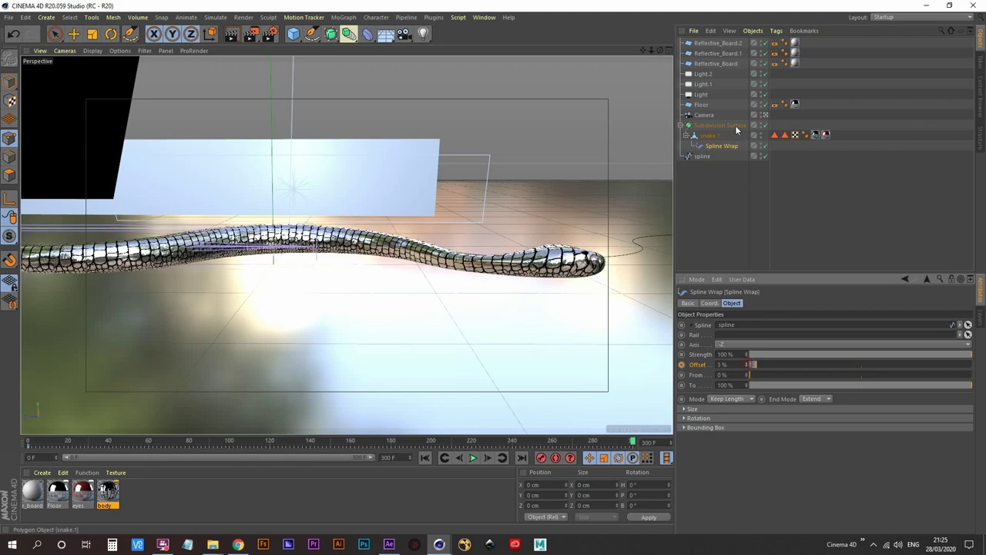
{"action": "left_click", "coordinate": [765, 115]}
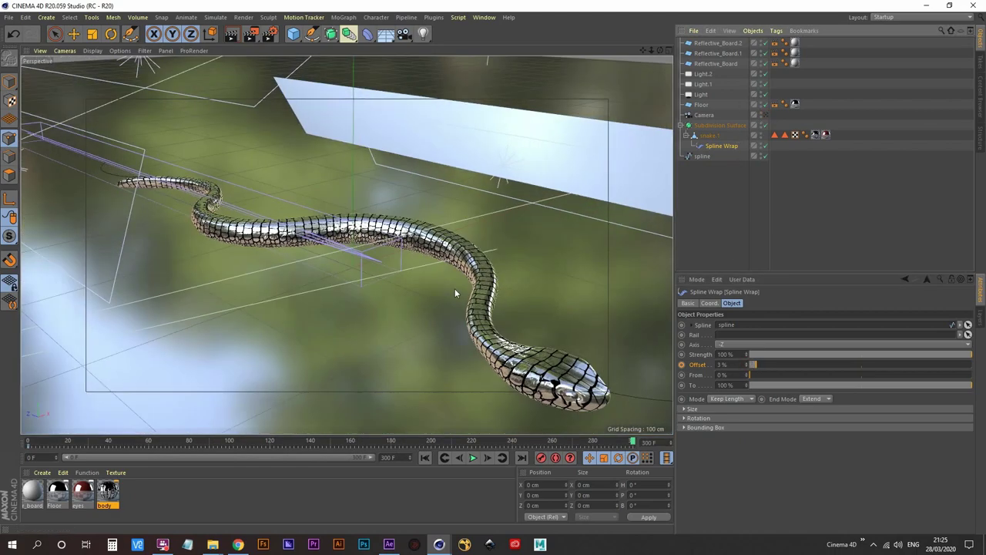
{"action": "right_click_drag", "start_coordinate": [454, 288], "coordinate": [368, 349], "text": "alt"}
{"action": "middle_click_drag", "start_coordinate": [600, 383], "coordinate": [397, 346], "text": "alt"}
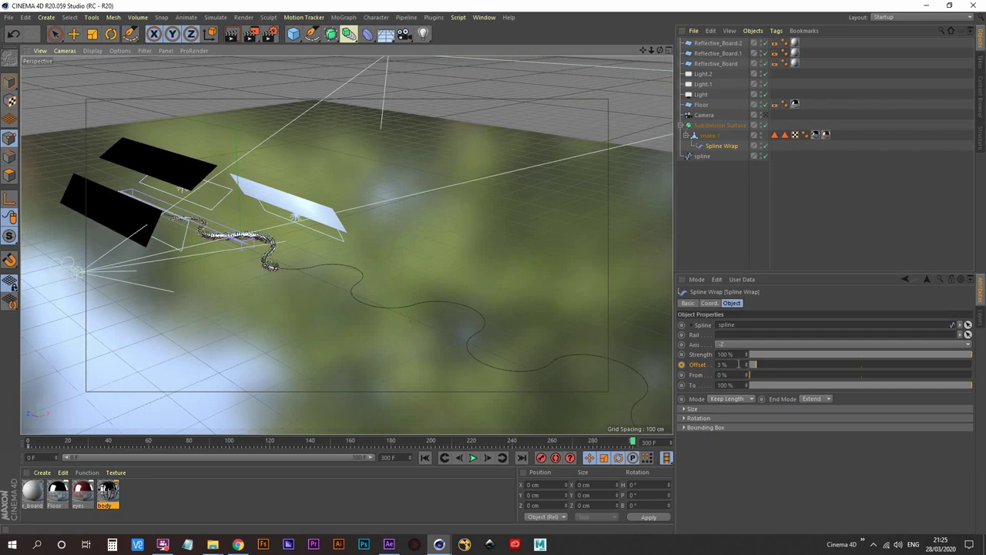
{"action": "left_click_drag", "start_coordinate": [747, 369], "coordinate": [747, 327]}
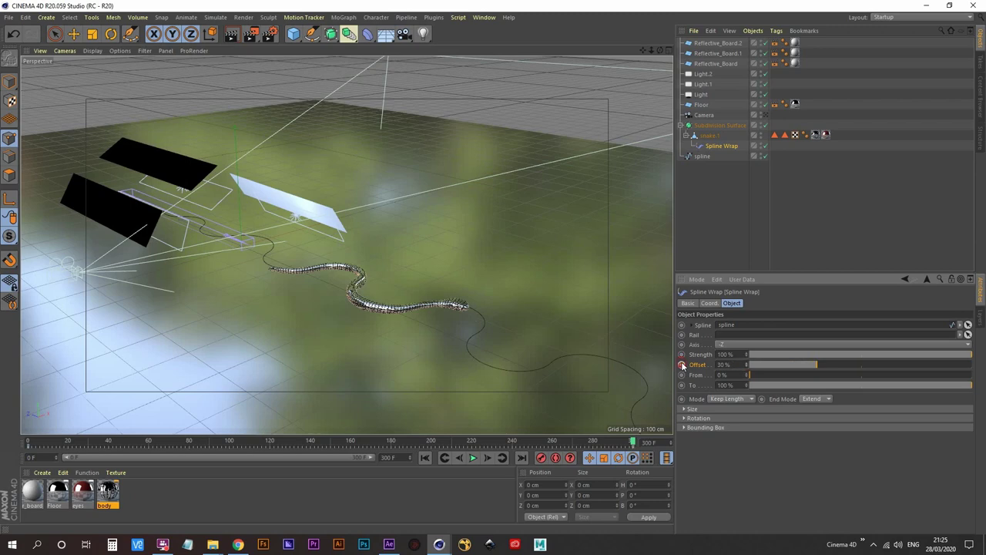
- Play the animation from frame 0 to check how the snake starts moving along the path
{"action": "left_click", "coordinate": [425, 457]}
{"action": "left_click", "coordinate": [473, 457]}
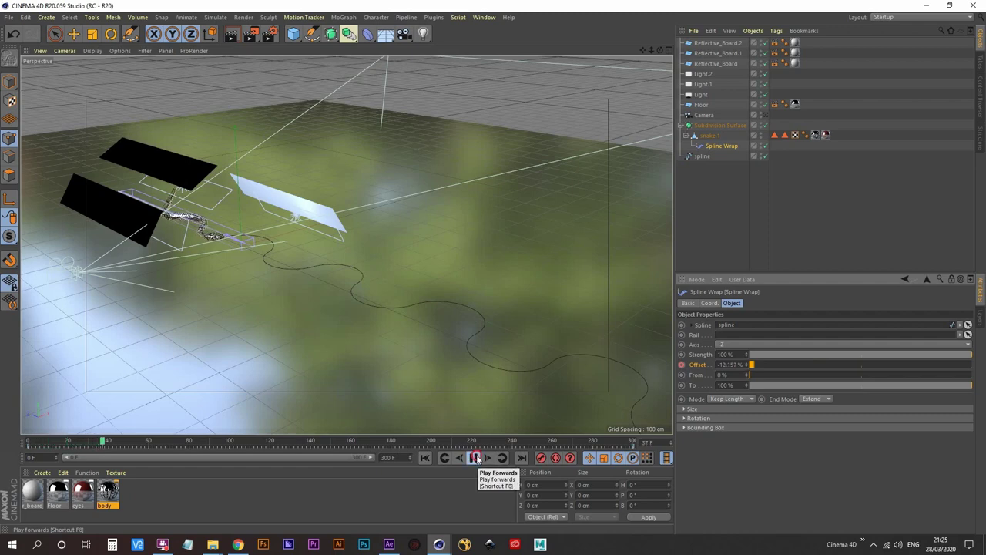
{"action": "left_click", "coordinate": [475, 458]}
- Set the Spline Wrap's offset keyframes to linear interpolation in the Dope Sheet, with its window repositioned and widened, and minimize it
{"action": "key", "text": "shift+F3"}
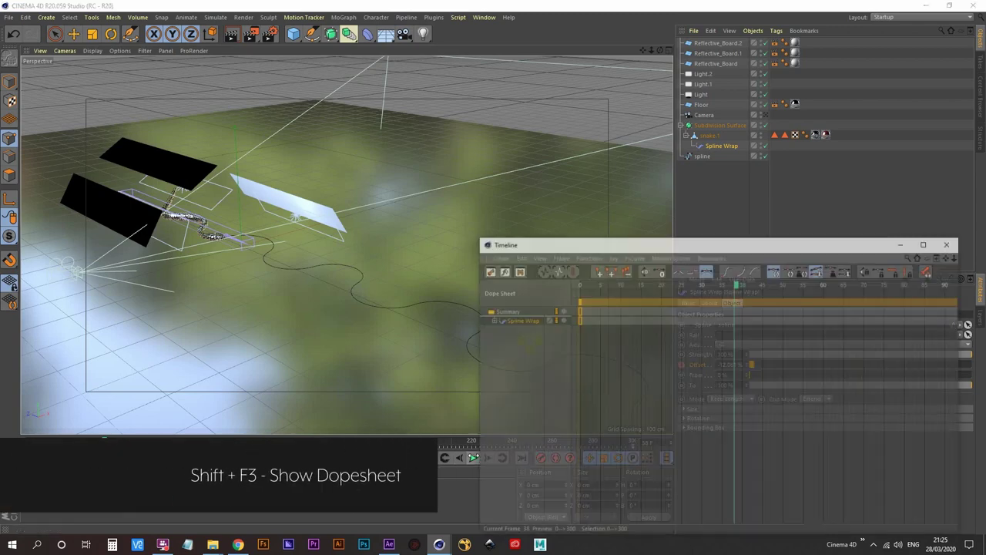
{"action": "left_click", "coordinate": [695, 253]}
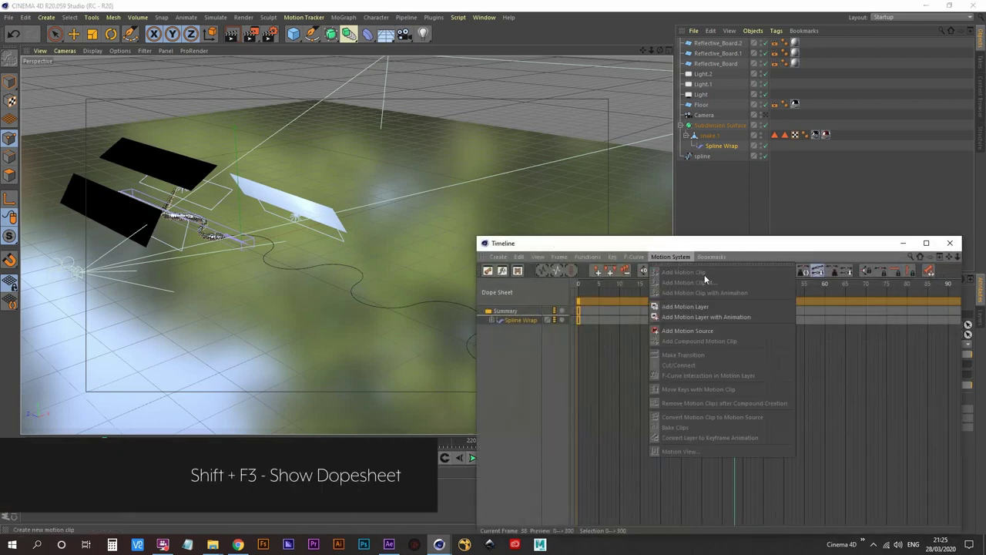
{"action": "left_click", "coordinate": [726, 241]}
{"action": "left_click_drag", "start_coordinate": [725, 246], "coordinate": [424, 351]}
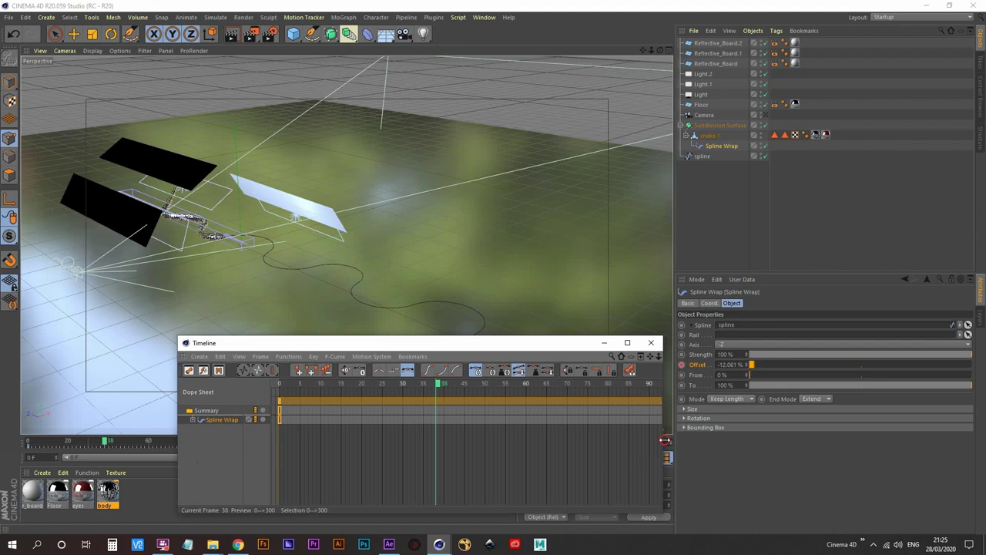
{"action": "left_click_drag", "start_coordinate": [665, 440], "coordinate": [740, 446]}
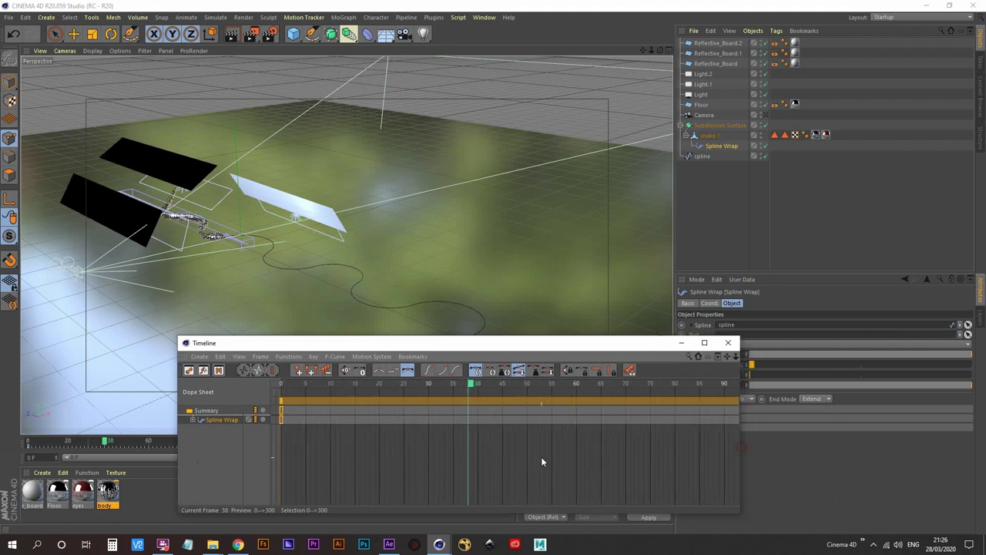
{"action": "right_click_drag", "start_coordinate": [542, 461], "coordinate": [487, 461], "text": "alt"}
{"action": "middle_click_drag", "start_coordinate": [547, 462], "coordinate": [413, 461], "text": "alt"}
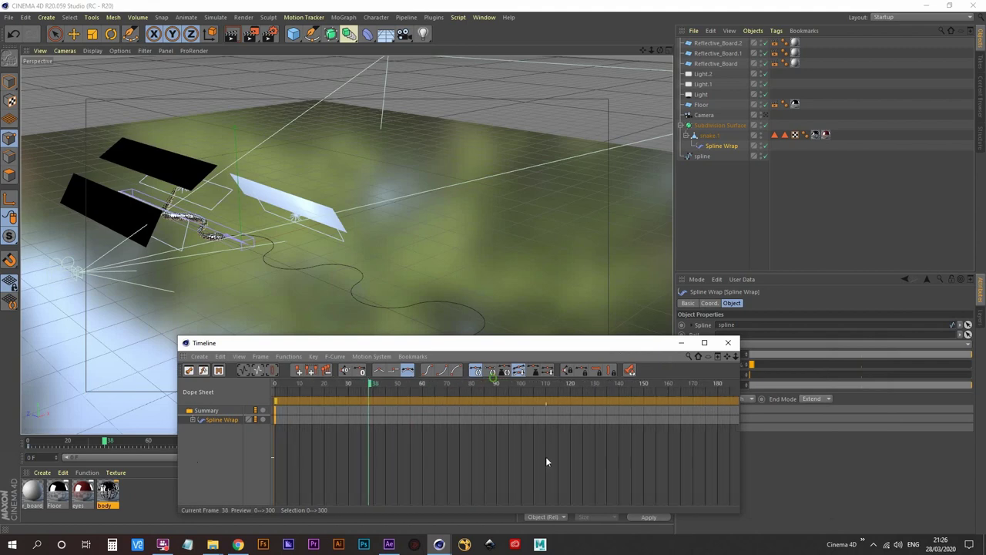
{"action": "right_click_drag", "start_coordinate": [563, 461], "coordinate": [507, 461], "text": "alt"}
{"action": "middle_click_drag", "start_coordinate": [584, 462], "coordinate": [384, 461], "text": "alt"}
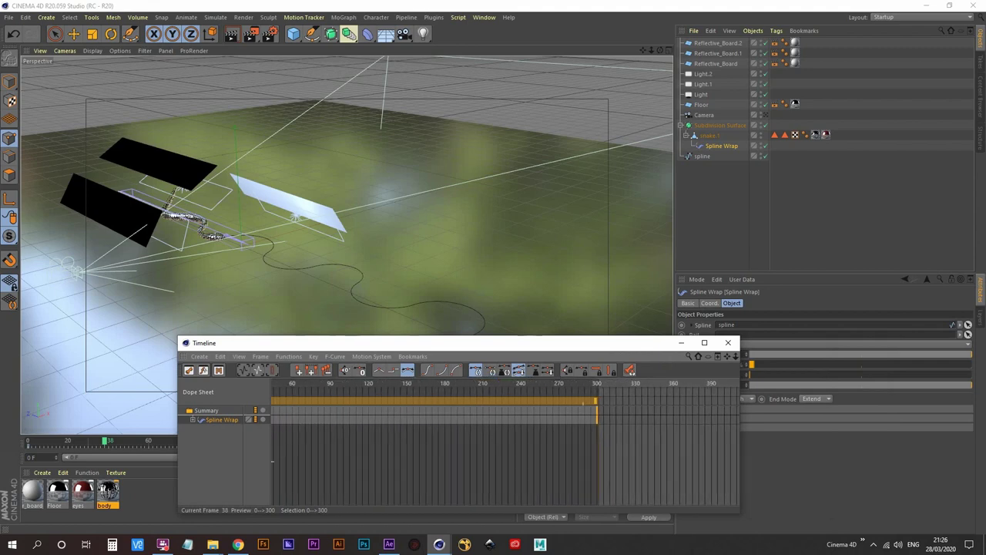
{"action": "middle_click_drag", "start_coordinate": [489, 464], "coordinate": [583, 466]}
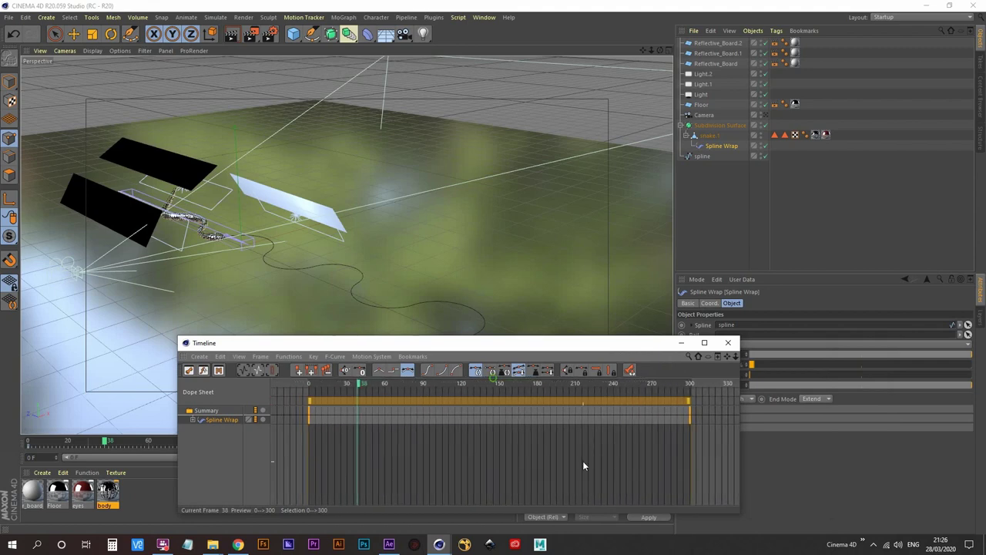
{"action": "left_click", "coordinate": [378, 372]}
{"action": "left_click", "coordinate": [682, 344]}
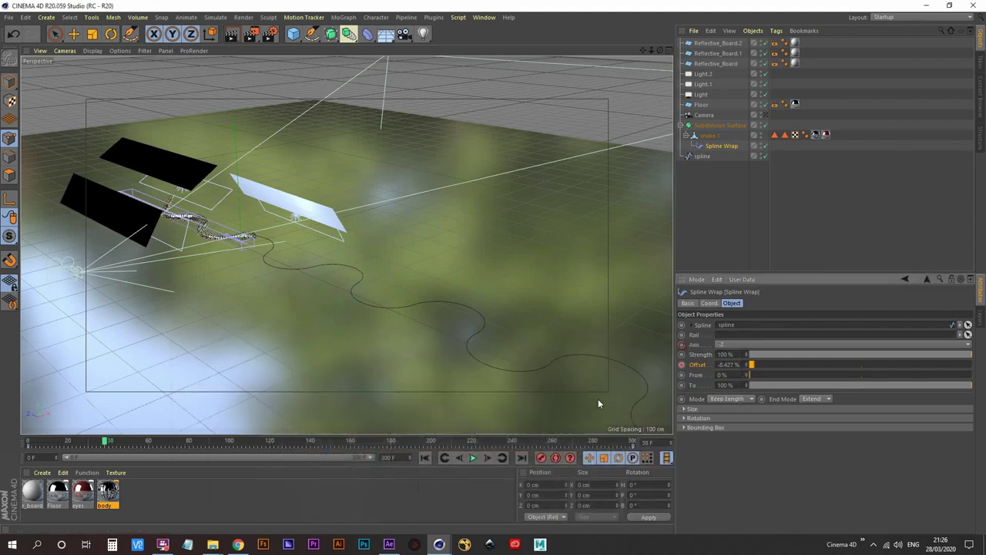
- Replay the animation from frame 0 to judge the snake's speed with linear keyframes
{"action": "left_click", "coordinate": [424, 458]}
{"action": "left_click", "coordinate": [473, 458]}
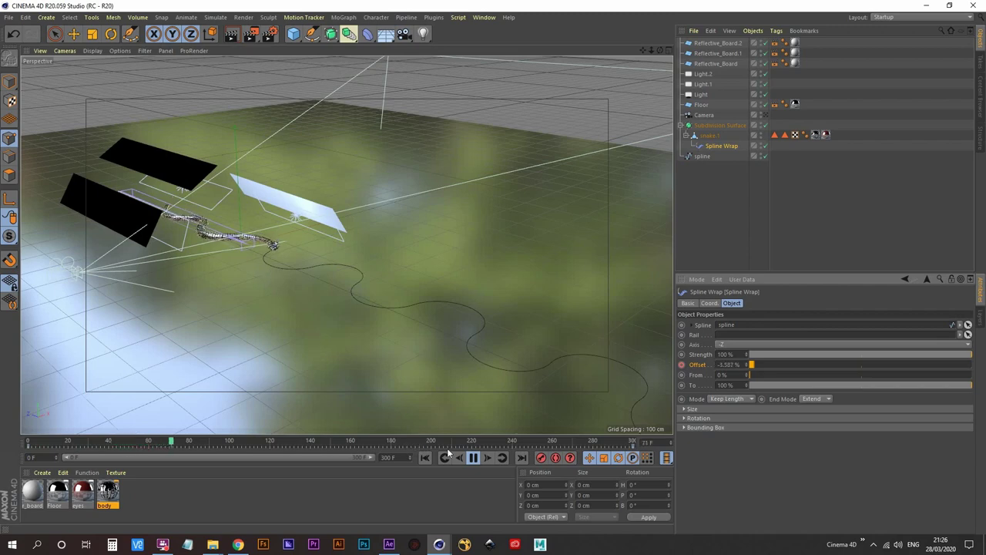
{"action": "left_click", "coordinate": [475, 459]}
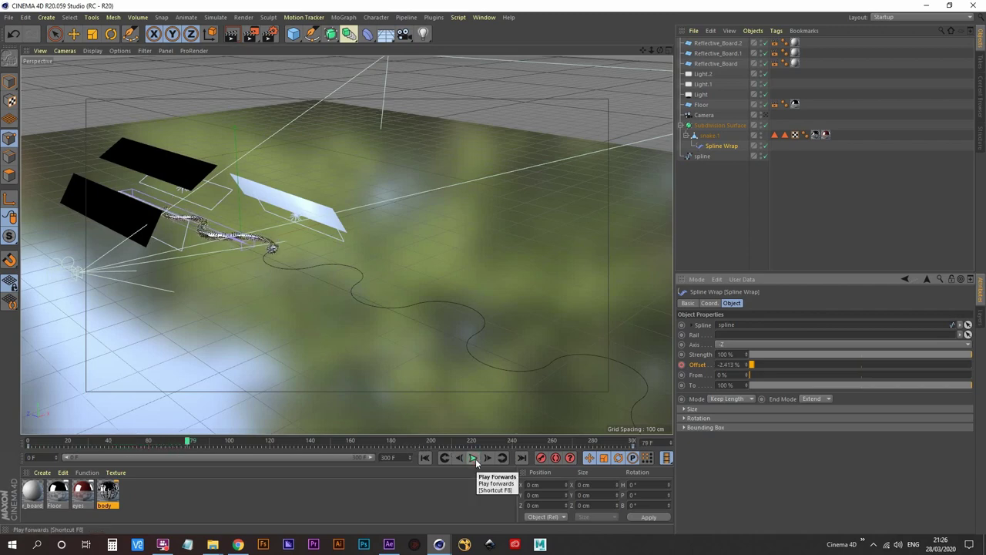
- Reopen the Dope Sheet, move the Spline Wrap's last keyframe to frame 152 and preview the faster motion from the start
{"action": "key", "text": "shift+F3"}
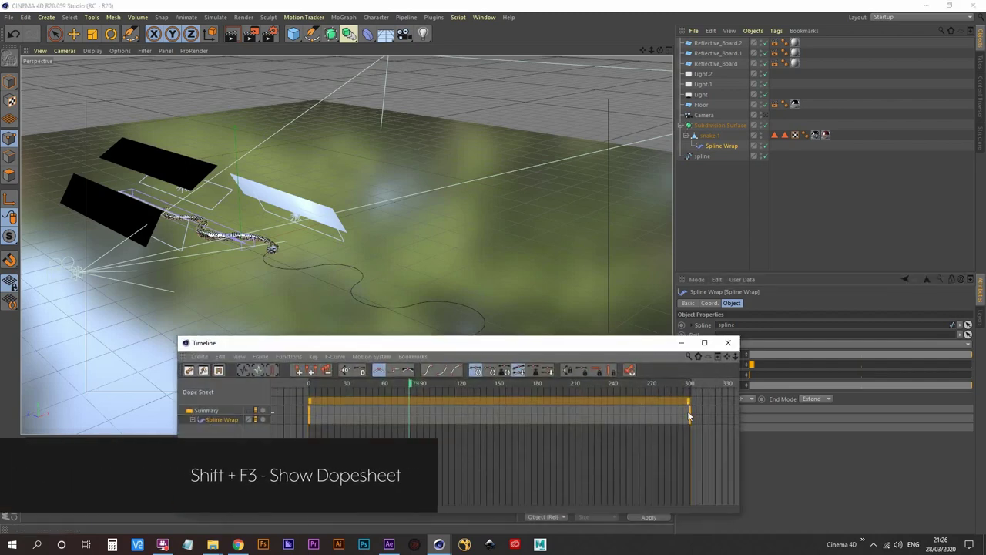
{"action": "left_click_drag", "start_coordinate": [690, 404], "coordinate": [501, 414]}
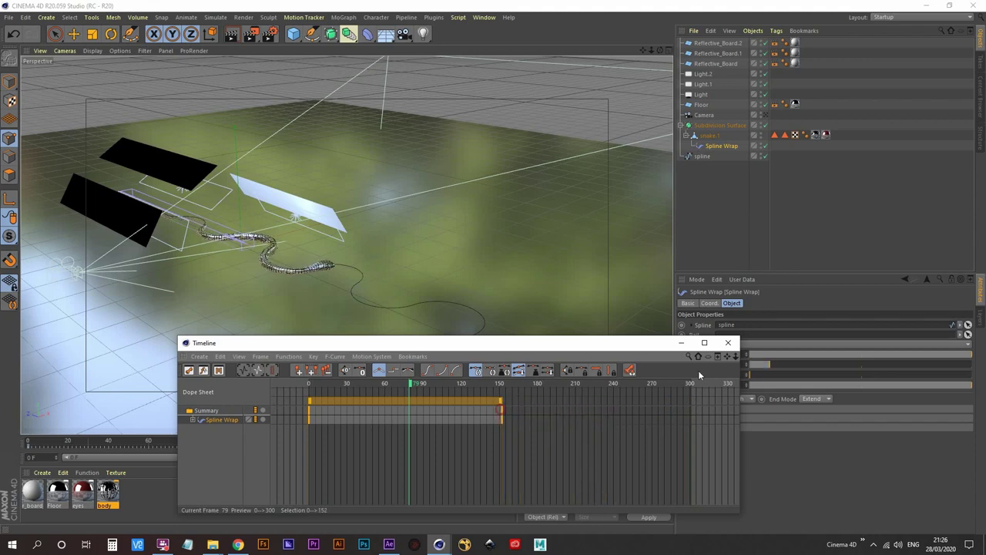
{"action": "left_click_drag", "start_coordinate": [610, 349], "coordinate": [731, 75]}
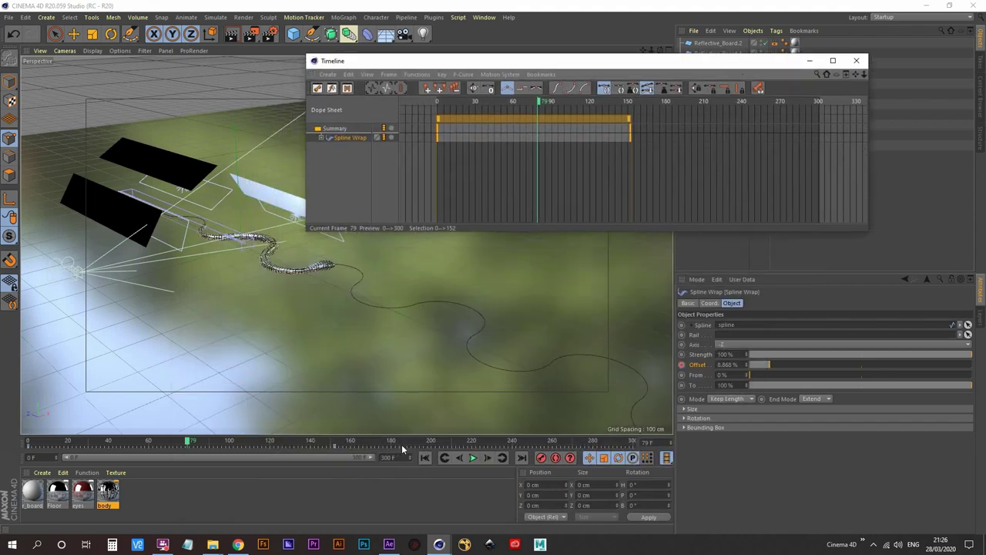
{"action": "left_click", "coordinate": [424, 458]}
{"action": "left_click", "coordinate": [473, 458]}
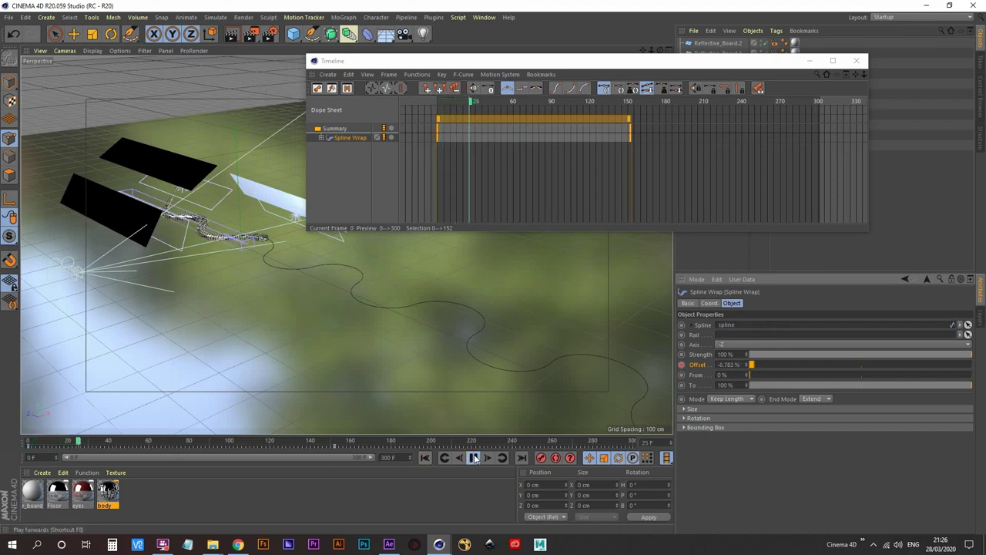
{"action": "left_click", "coordinate": [475, 458]}
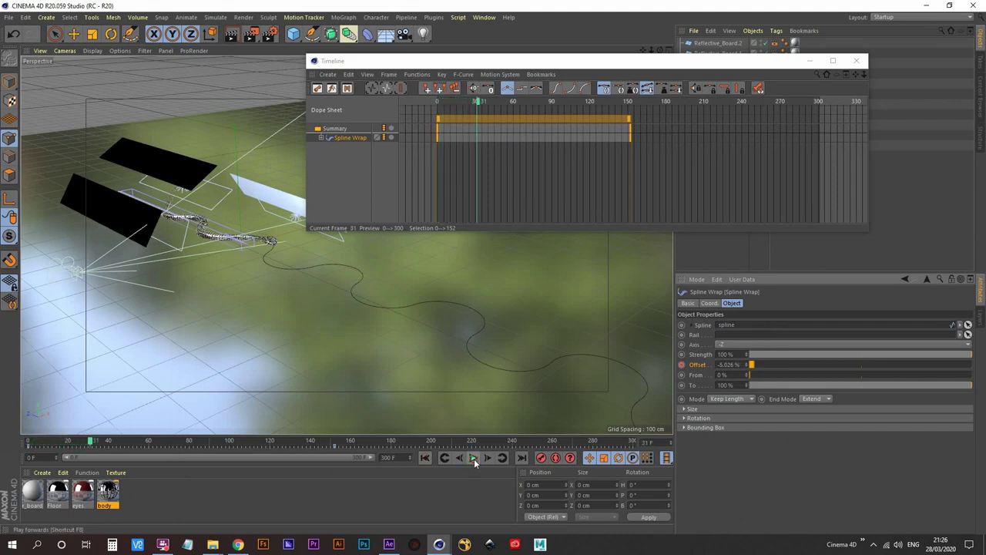
- Toggle the All Frames playback option and replay the animation from frame 0
{"action": "left_click", "coordinate": [667, 459]}
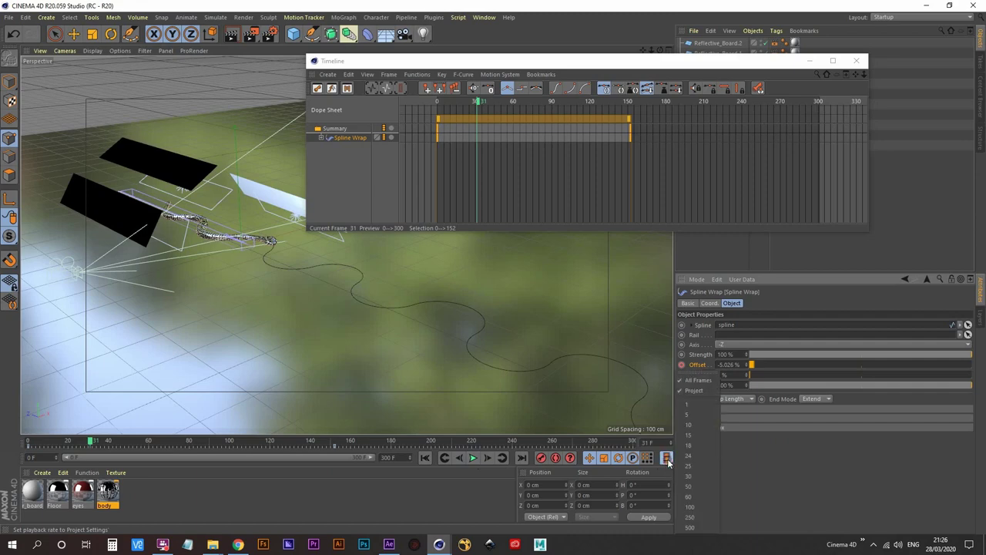
{"action": "left_click", "coordinate": [700, 384]}
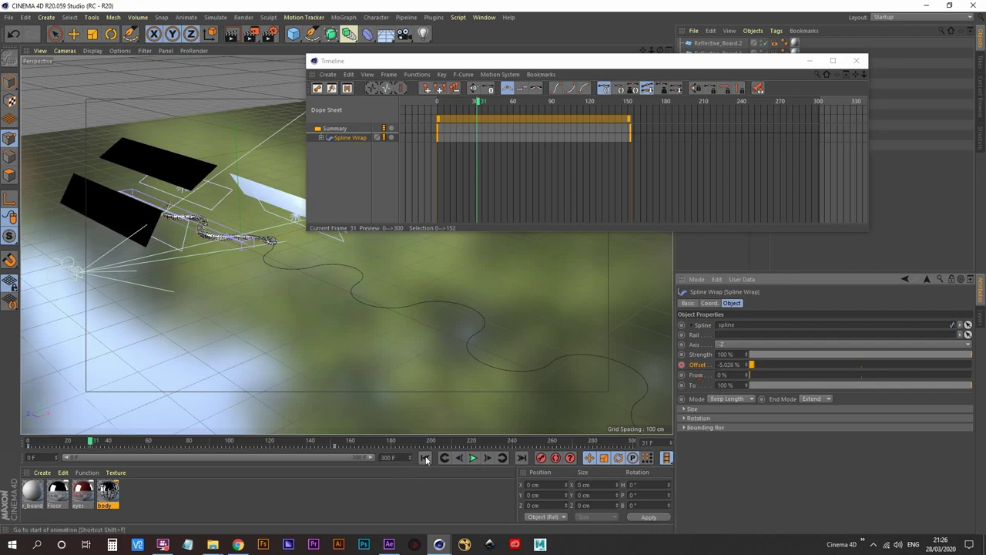
{"action": "left_click", "coordinate": [425, 458]}
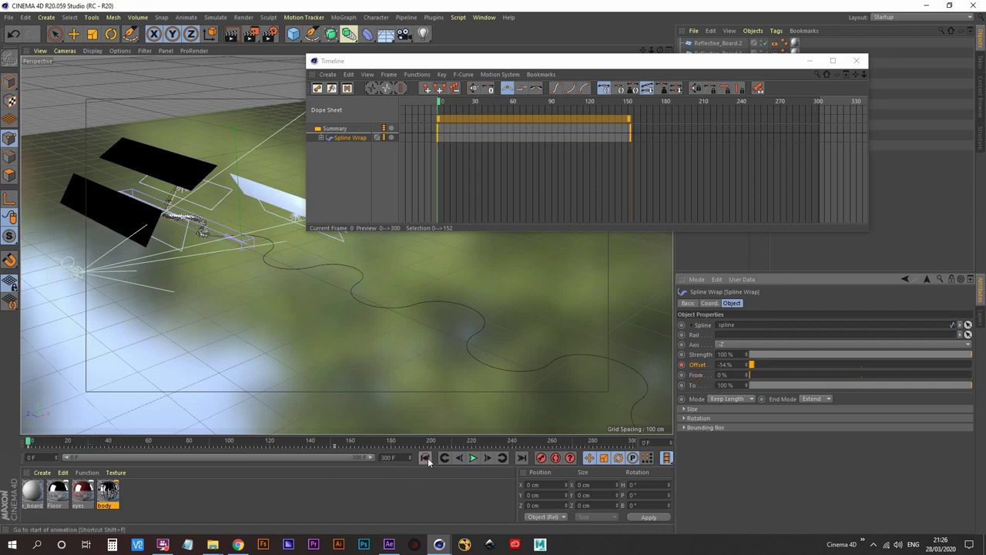
{"action": "left_click", "coordinate": [471, 460]}
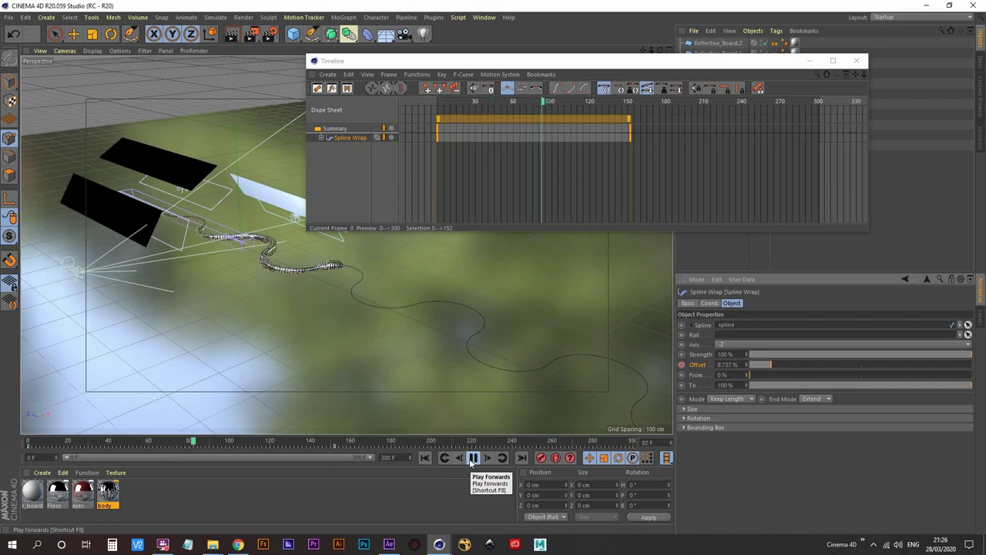
{"action": "left_click", "coordinate": [472, 460]}
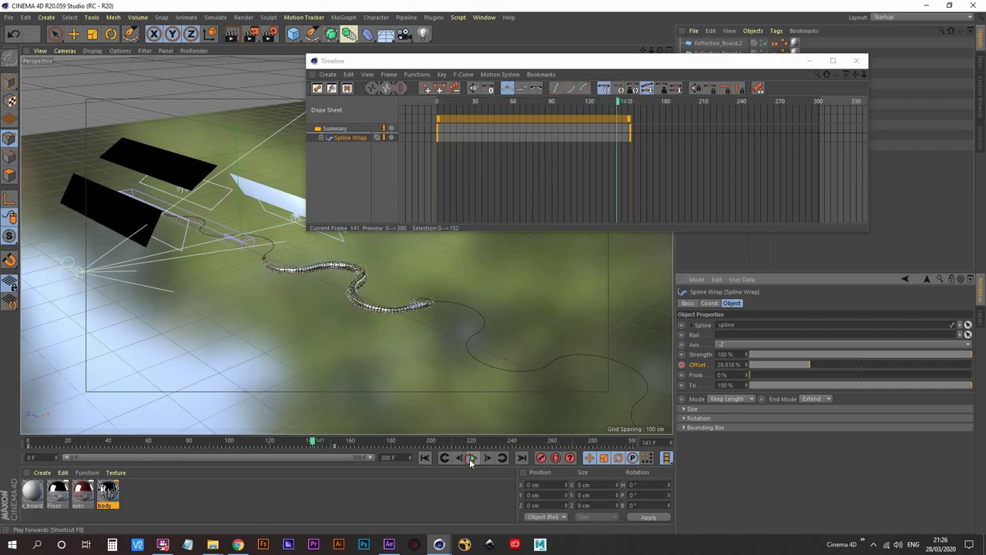
- Move the Spline Wrap's last keyframe to frame 290 and preview the slower motion from the start
{"action": "left_click_drag", "start_coordinate": [627, 127], "coordinate": [815, 130]}
{"action": "left_click", "coordinate": [424, 457]}
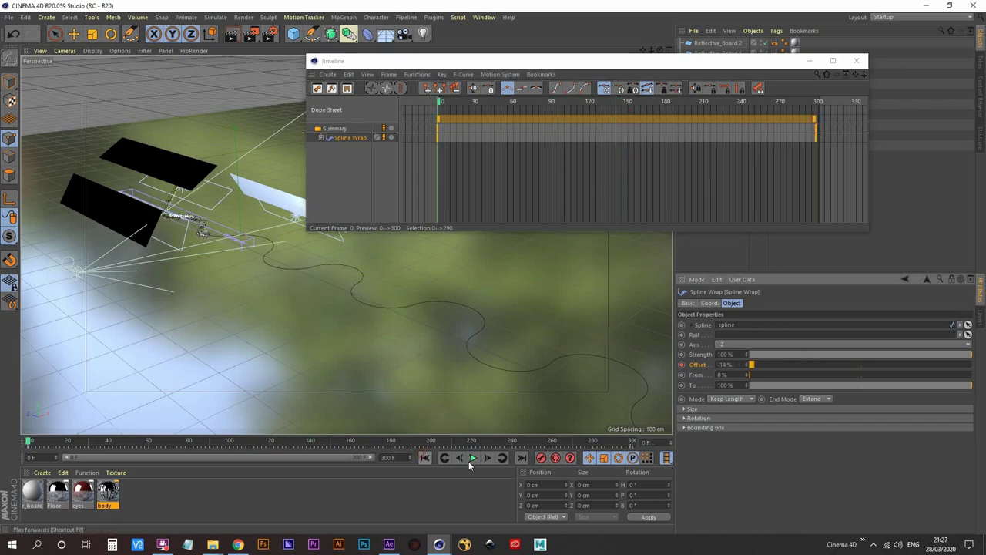
{"action": "left_click", "coordinate": [473, 458]}
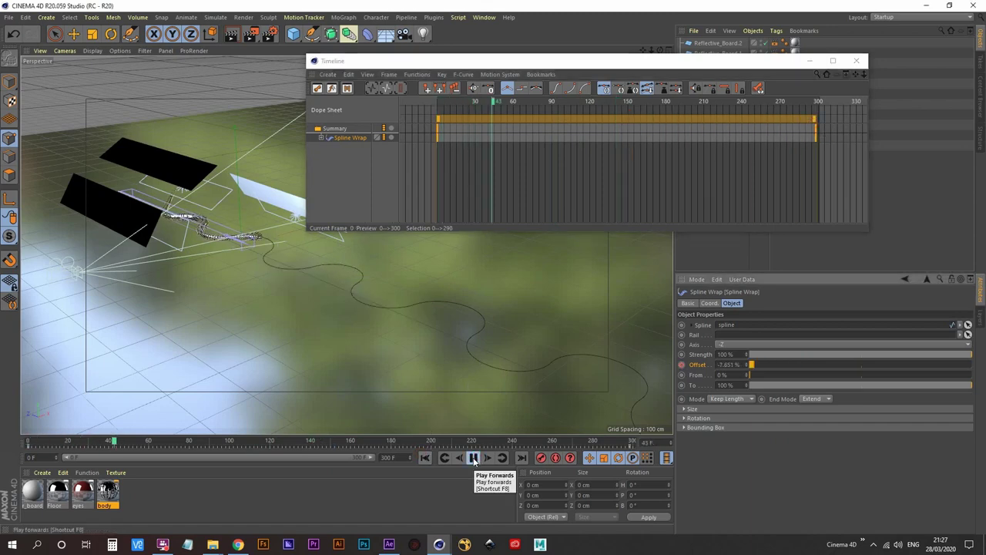
{"action": "left_click", "coordinate": [473, 458]}
- Move the Spline Wrap's last keyframe to frame 301 and play the animation from frame 0
{"action": "left_click_drag", "start_coordinate": [813, 123], "coordinate": [824, 127]}
{"action": "left_click", "coordinate": [427, 458]}
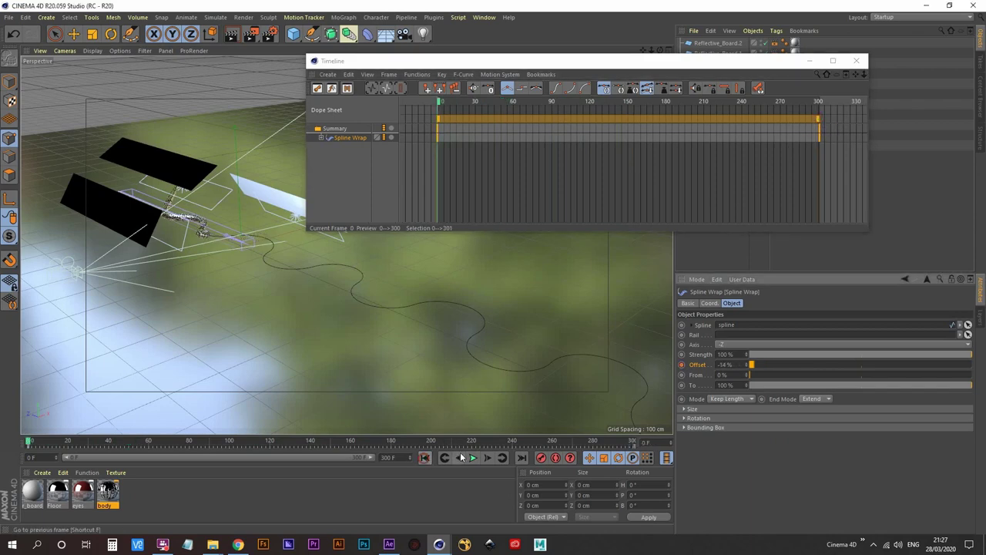
{"action": "left_click", "coordinate": [473, 458]}
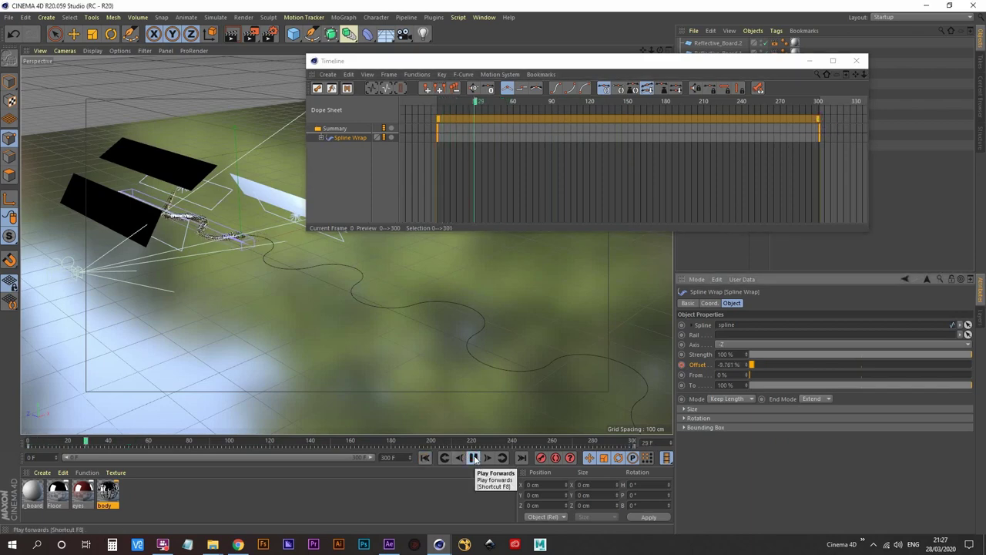
{"action": "left_click", "coordinate": [473, 458]}
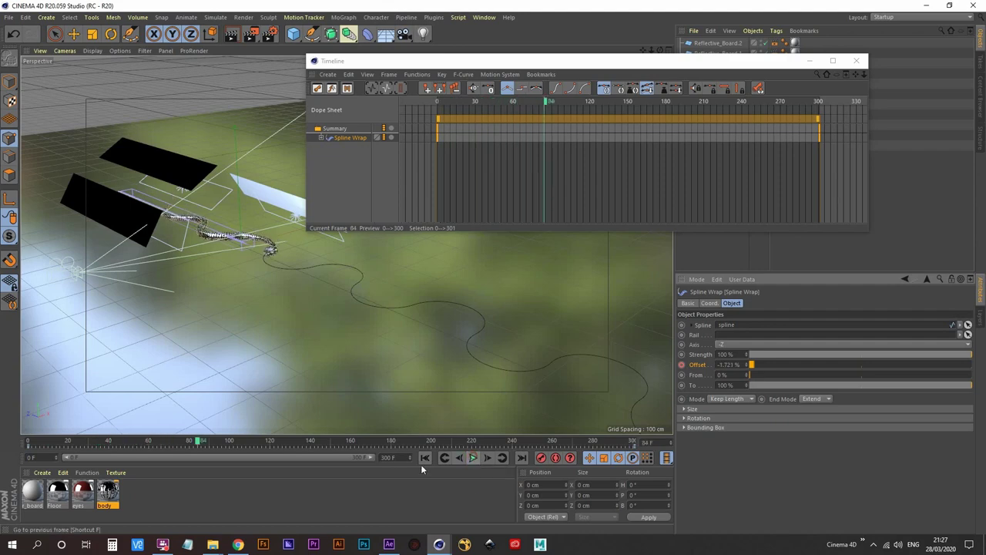
- Set the project's end frame to 400 and extend the preview range to the full length
{"action": "type", "text": "400"}
{"action": "key", "text": "Return"}
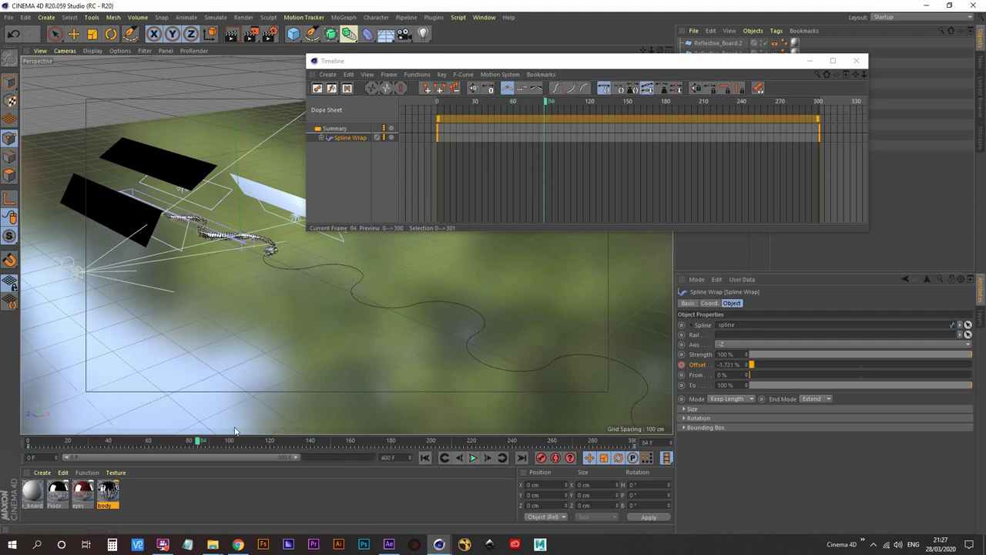
{"action": "left_click_drag", "start_coordinate": [295, 458], "coordinate": [479, 444]}
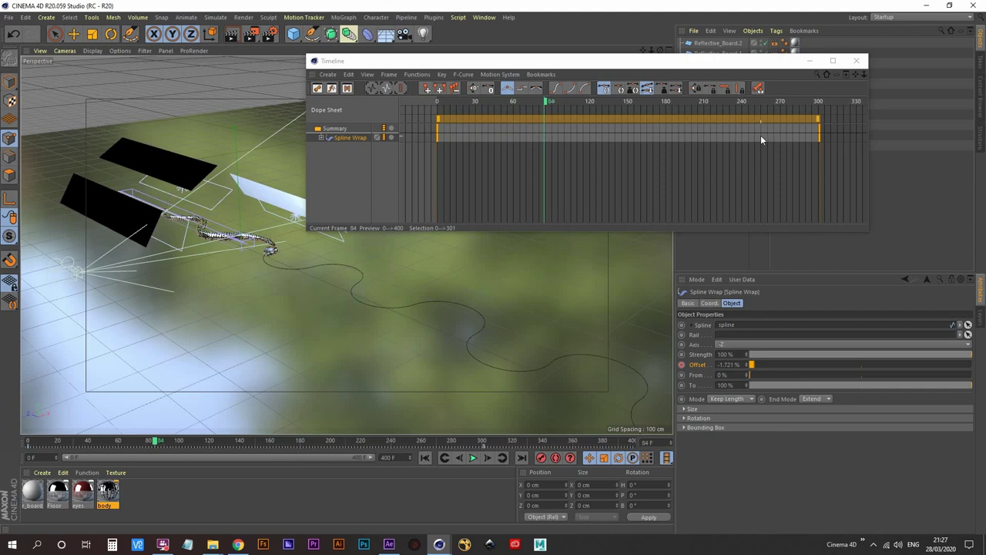
- Move the Spline Wrap's last keyframe to frame 400 and play the animation
{"action": "middle_click_drag", "start_coordinate": [721, 209], "coordinate": [544, 209], "text": "alt"}
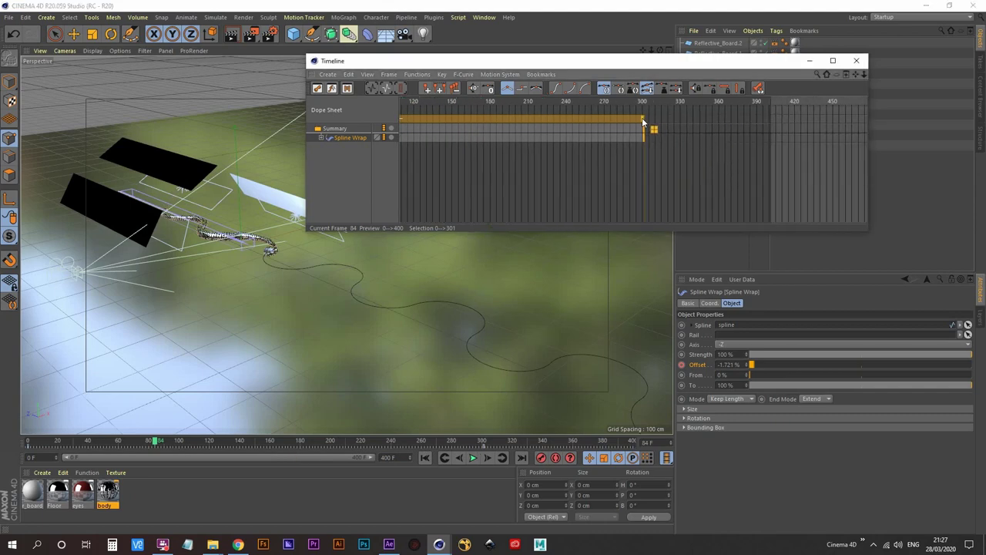
{"action": "left_click_drag", "start_coordinate": [642, 117], "coordinate": [768, 146]}
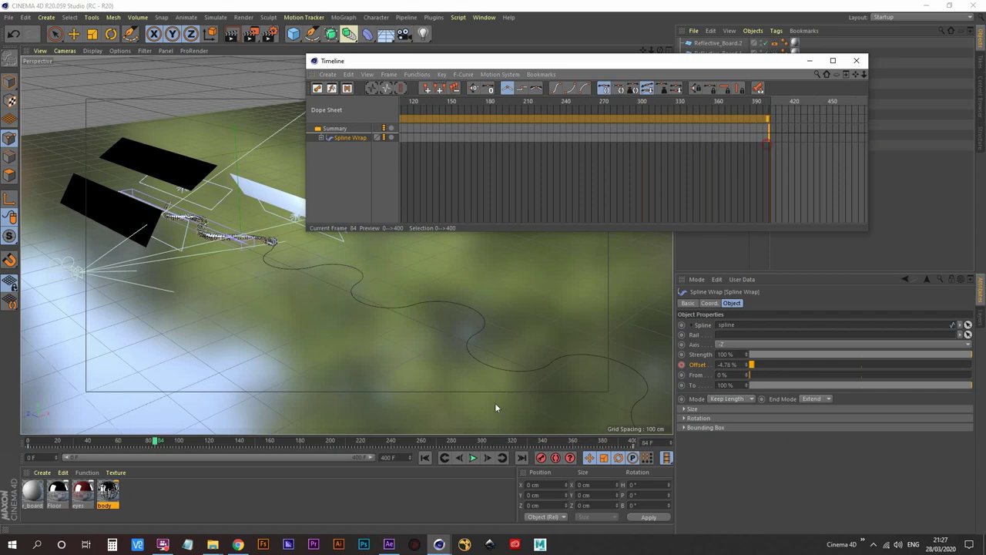
{"action": "left_click", "coordinate": [472, 458]}
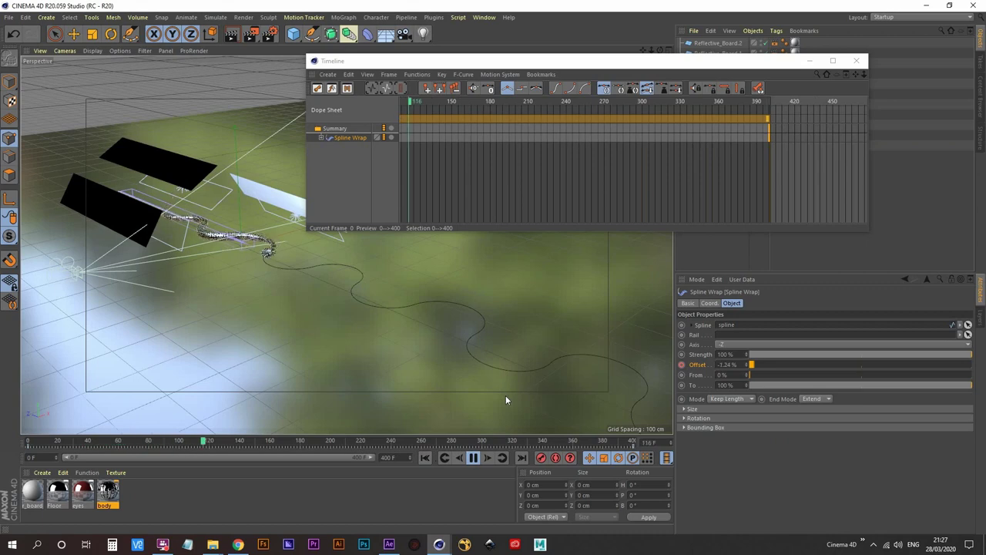
- Stop the playback, return to frame 0 and close the timeline window
{"action": "left_click", "coordinate": [473, 457]}
{"action": "left_click", "coordinate": [426, 458]}
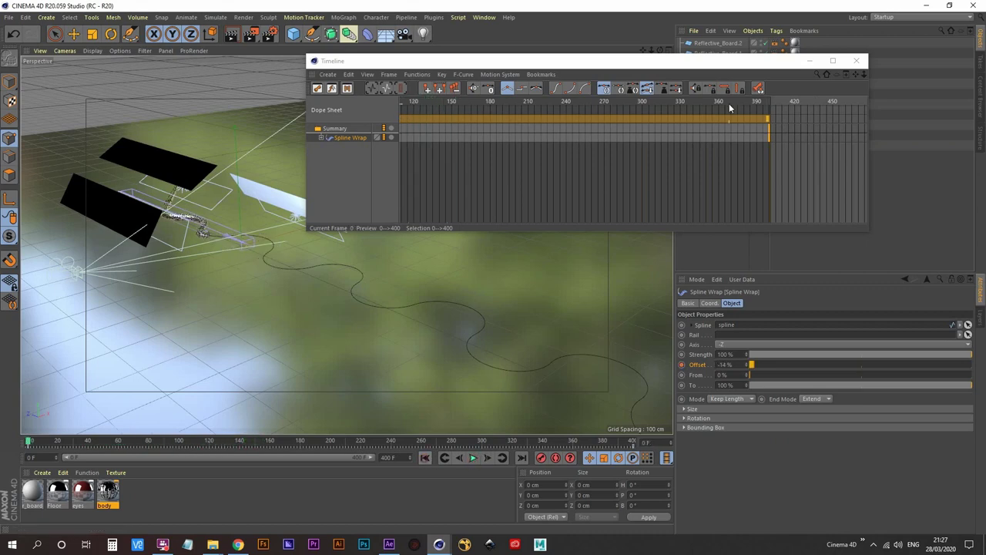
{"action": "left_click", "coordinate": [856, 61]}
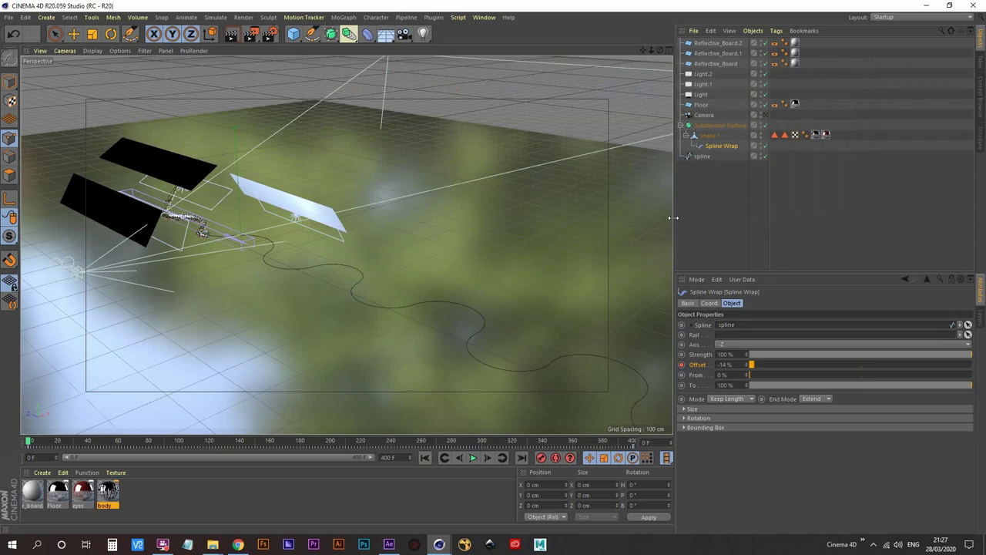
- Look through the camera, set its Z position to about 135.5 cm at the snake's head and keyframe it at frame 0
{"action": "left_click", "coordinate": [765, 115]}
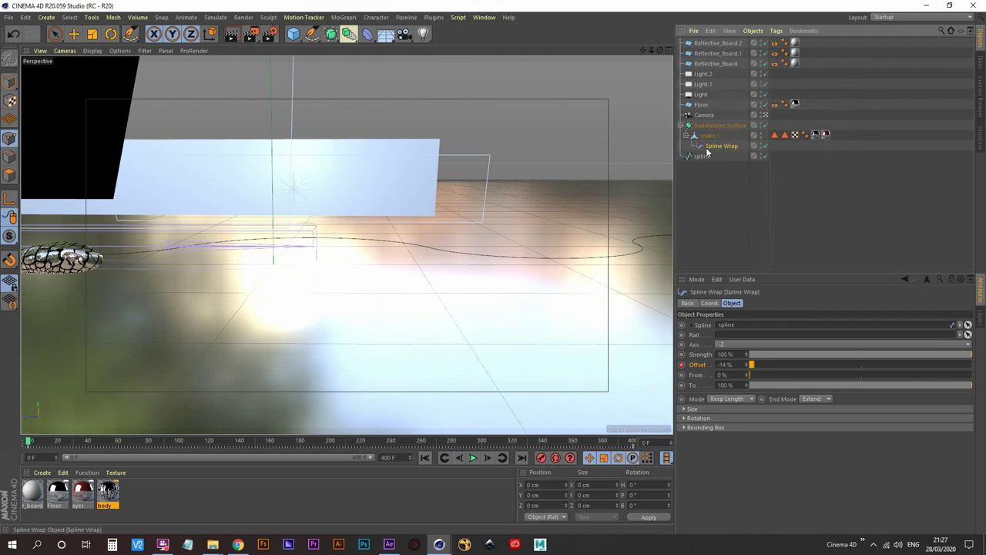
{"action": "left_click", "coordinate": [704, 116]}
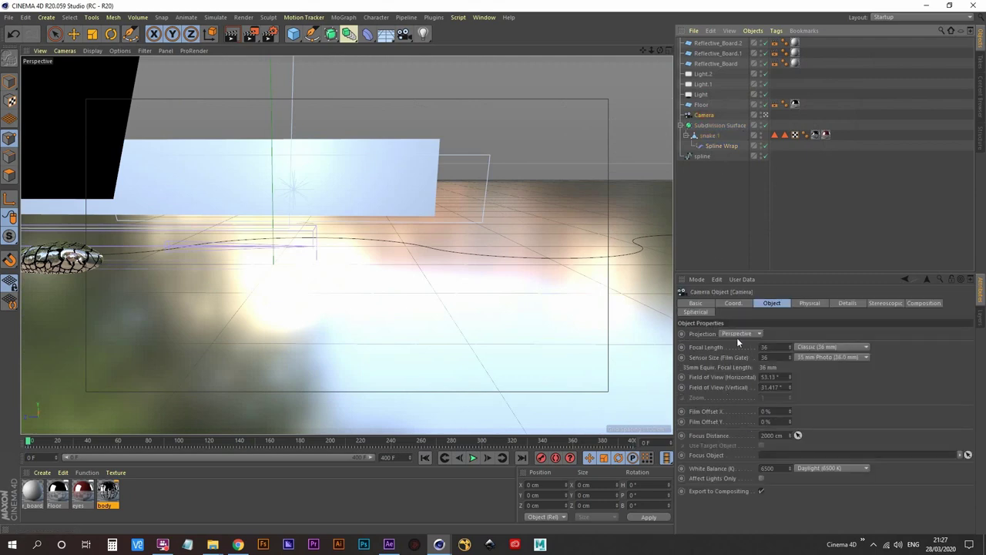
{"action": "left_click", "coordinate": [733, 304]}
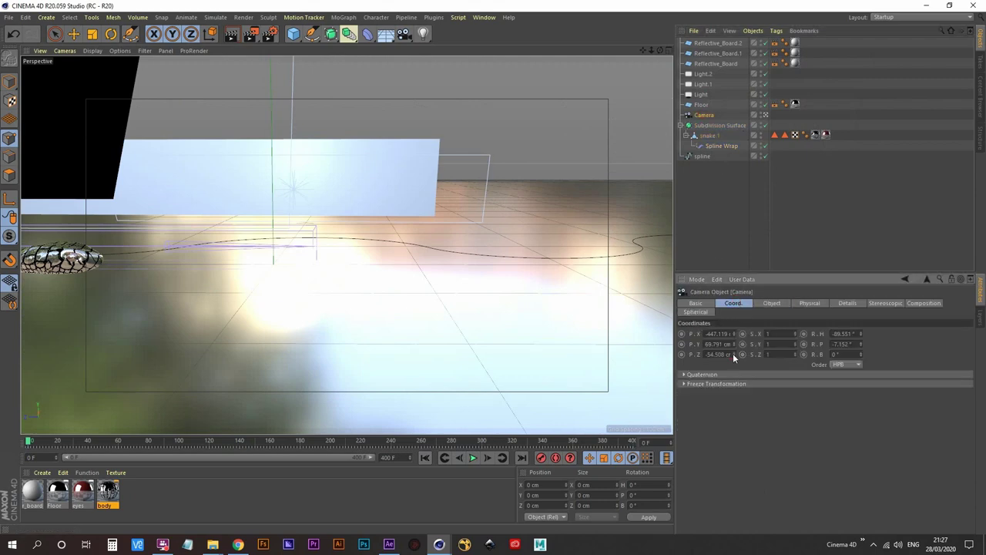
{"action": "left_click_drag", "start_coordinate": [734, 357], "coordinate": [809, 357]}
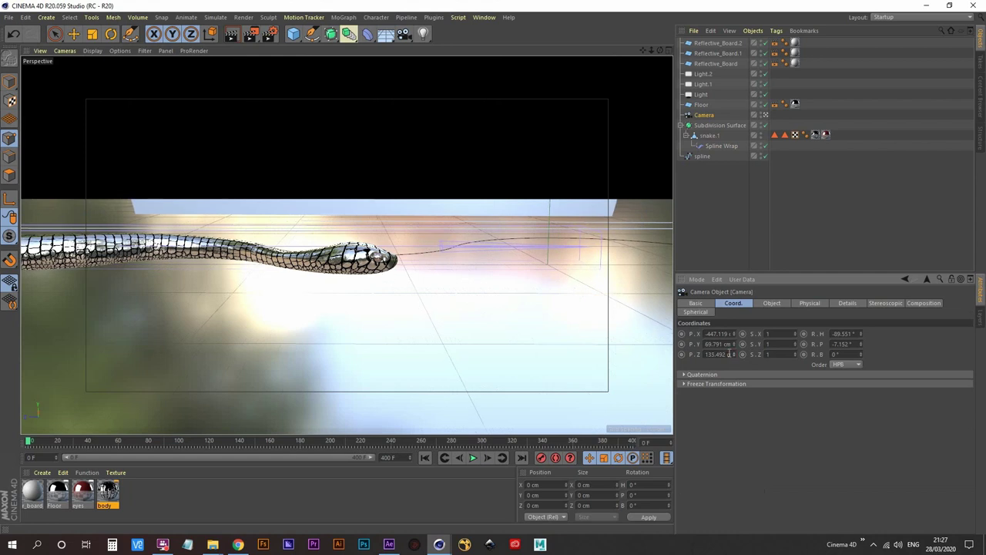
{"action": "double_click", "coordinate": [729, 354]}
{"action": "left_click", "coordinate": [681, 354]}
- Leave the camera view and group the three reflective boards and three lights into a null named "lighting"
{"action": "left_click", "coordinate": [766, 115]}
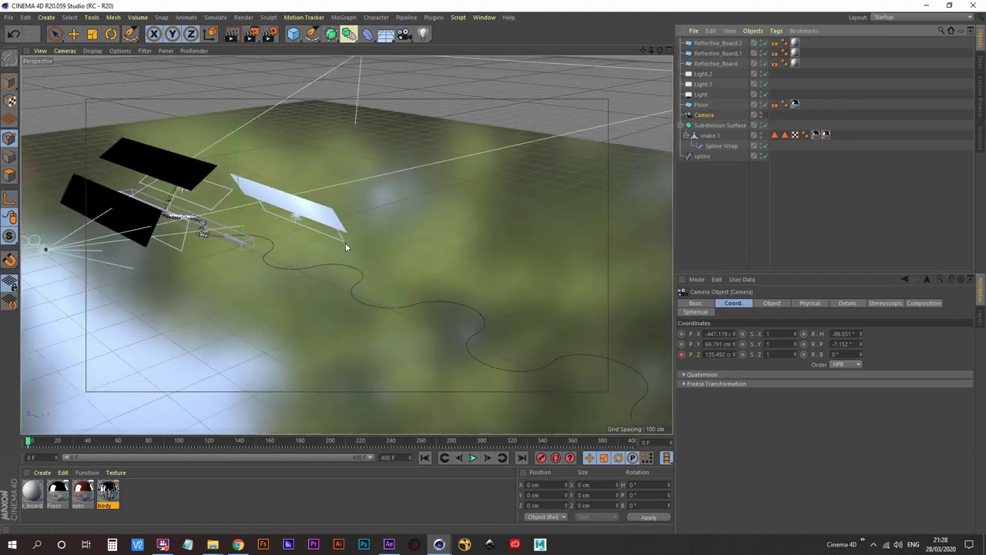
{"action": "mouse_move", "coordinate": [345, 245]}
{"action": "left_mouse_down", "text": "alt"}
{"action": "mouse_move", "coordinate": [265, 264]}
{"action": "mouse_move", "coordinate": [234, 227]}
{"action": "mouse_move", "coordinate": [259, 245]}
{"action": "mouse_move", "coordinate": [263, 200]}
{"action": "mouse_move", "coordinate": [181, 267]}
{"action": "mouse_move", "coordinate": [202, 249]}
{"action": "mouse_move", "coordinate": [358, 245]}
{"action": "mouse_move", "coordinate": [390, 232]}
{"action": "mouse_move", "coordinate": [325, 264]}
{"action": "mouse_move", "coordinate": [223, 202]}
{"action": "left_mouse_up", "text": "alt"}
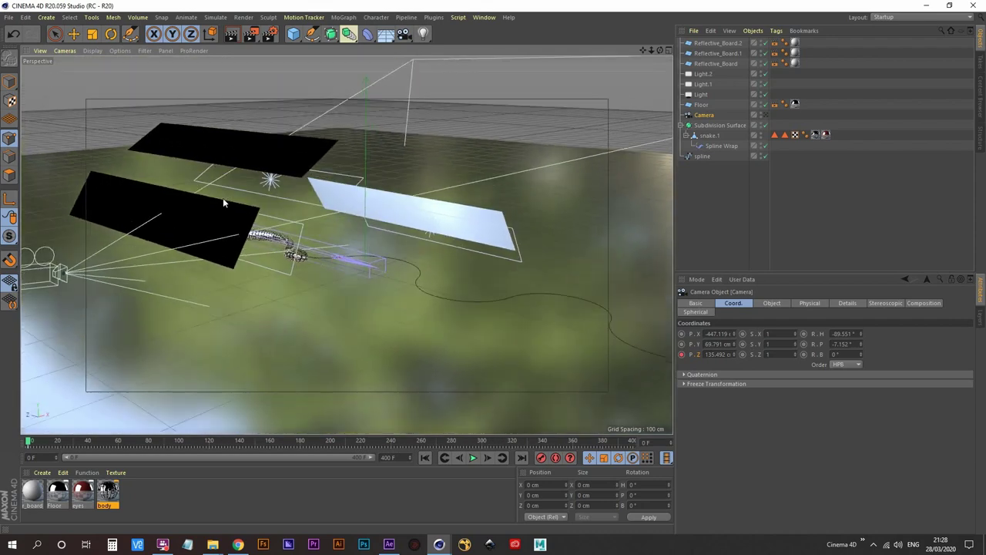
{"action": "left_click_drag", "start_coordinate": [194, 265], "coordinate": [114, 277], "text": "alt"}
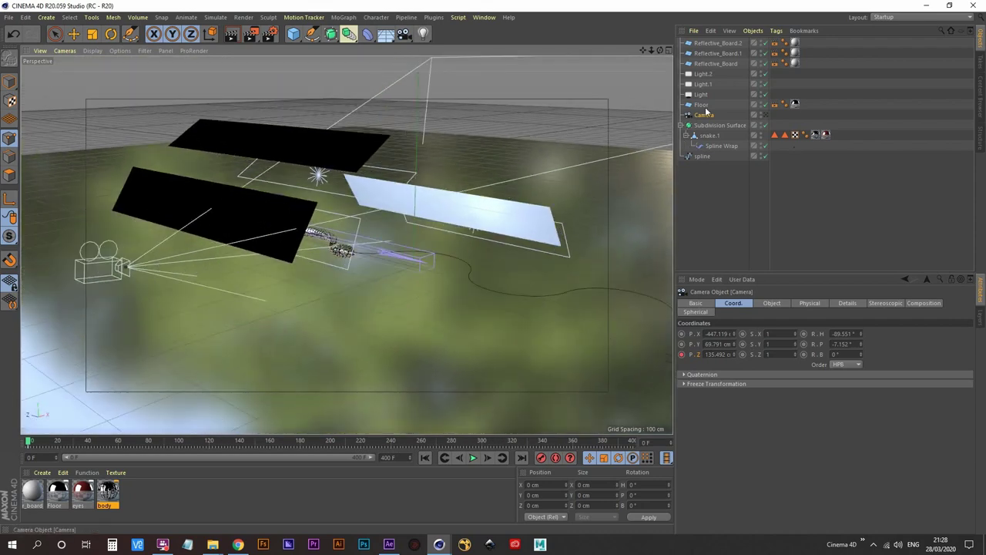
{"action": "left_click_drag", "start_coordinate": [714, 45], "coordinate": [706, 95]}
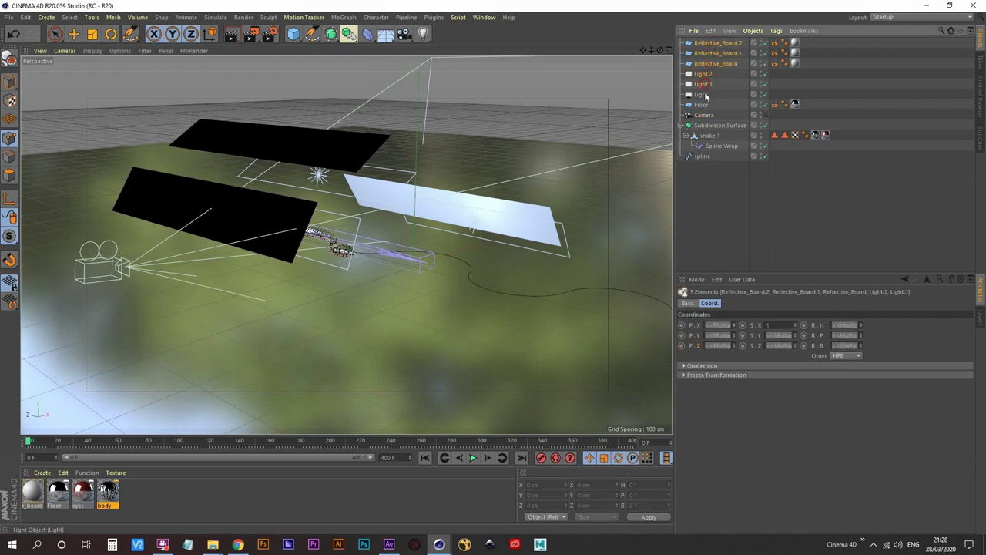
{"action": "key", "text": "alt+g"}
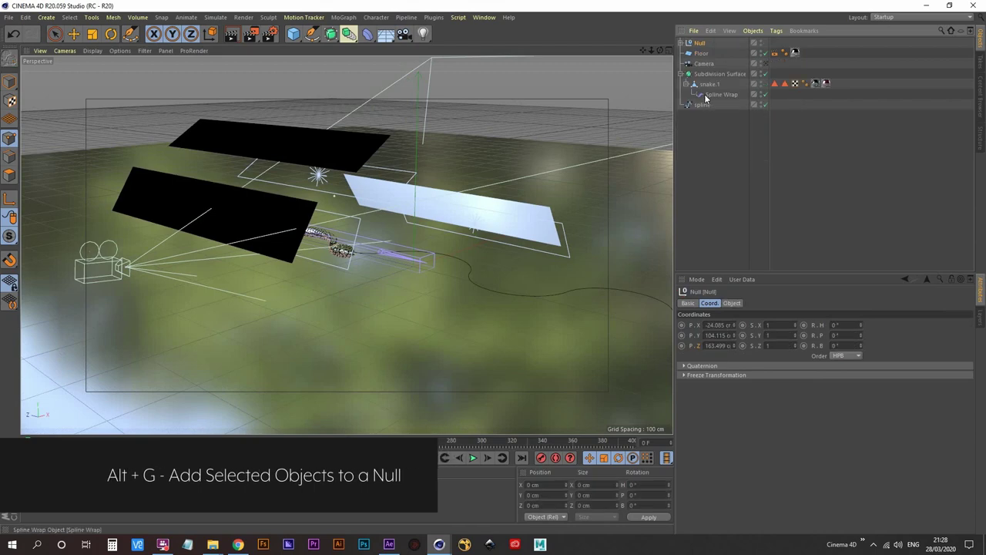
{"action": "double_click", "coordinate": [700, 44]}
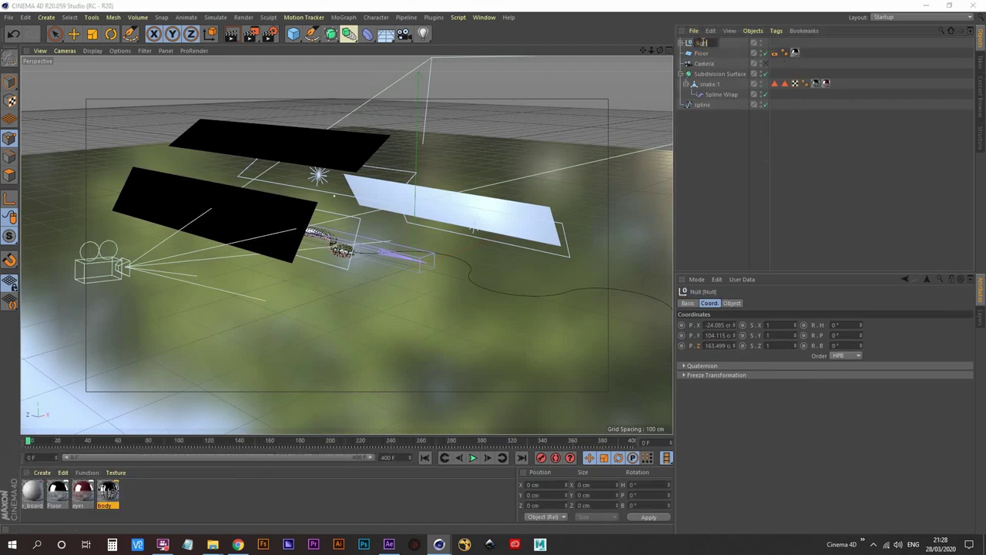
{"action": "type", "text": "lighting"}
{"action": "key", "text": "Return"}
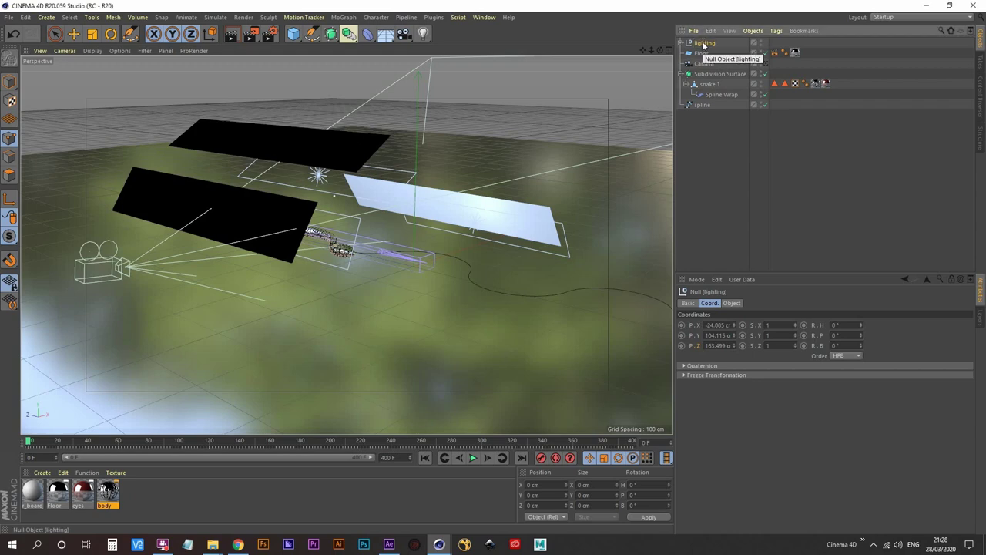
- Make the lighting null a child of the camera and re-record the camera's Z position keyframe at frame 0 in the camera view
{"action": "left_click_drag", "start_coordinate": [702, 44], "coordinate": [709, 66]}
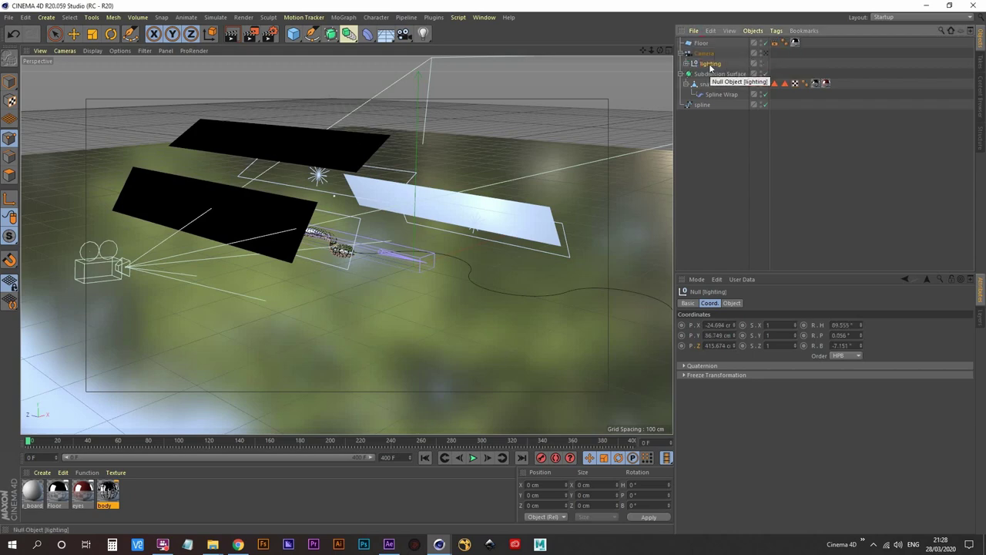
{"action": "left_click", "coordinate": [765, 53]}
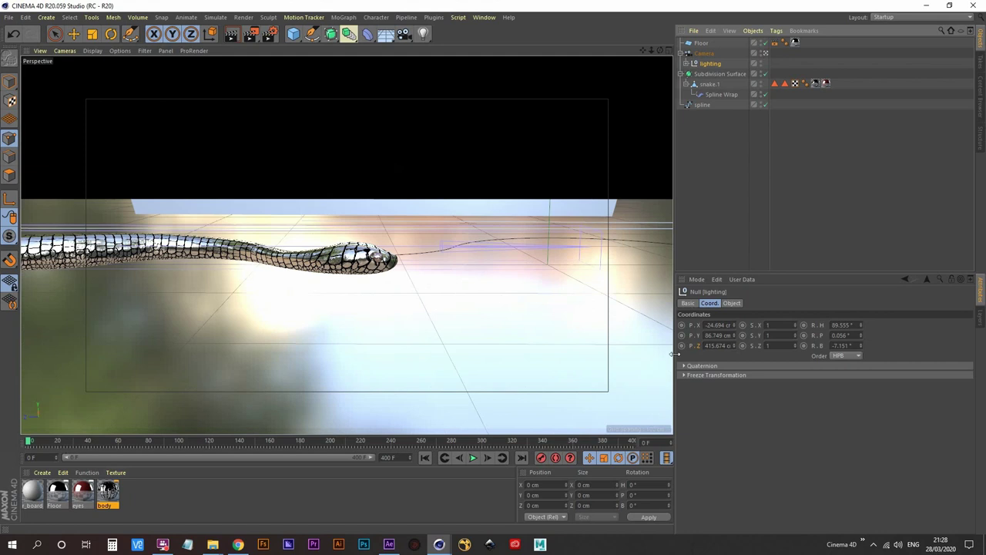
{"action": "left_click", "coordinate": [706, 54]}
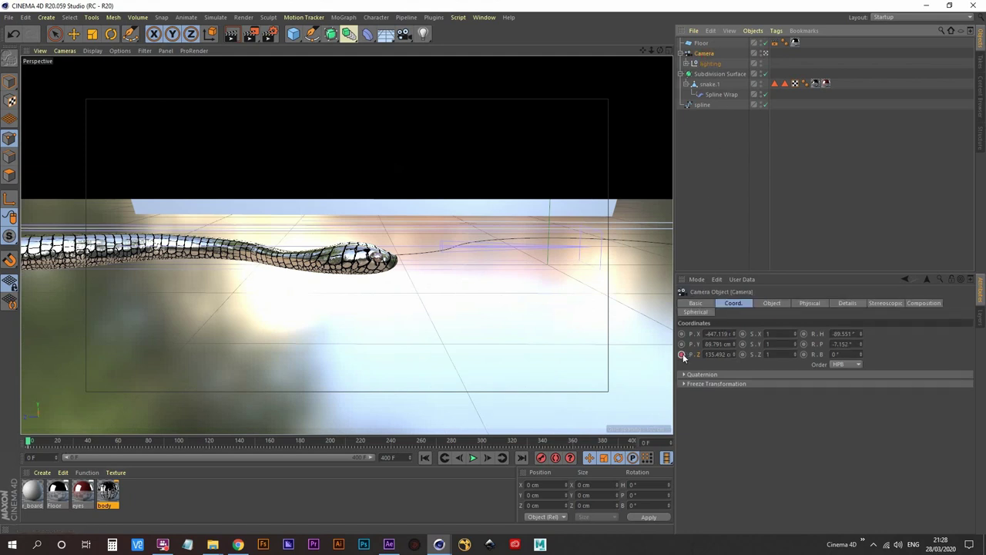
{"action": "left_click", "coordinate": [681, 355]}
{"action": "left_click", "coordinate": [723, 354]}
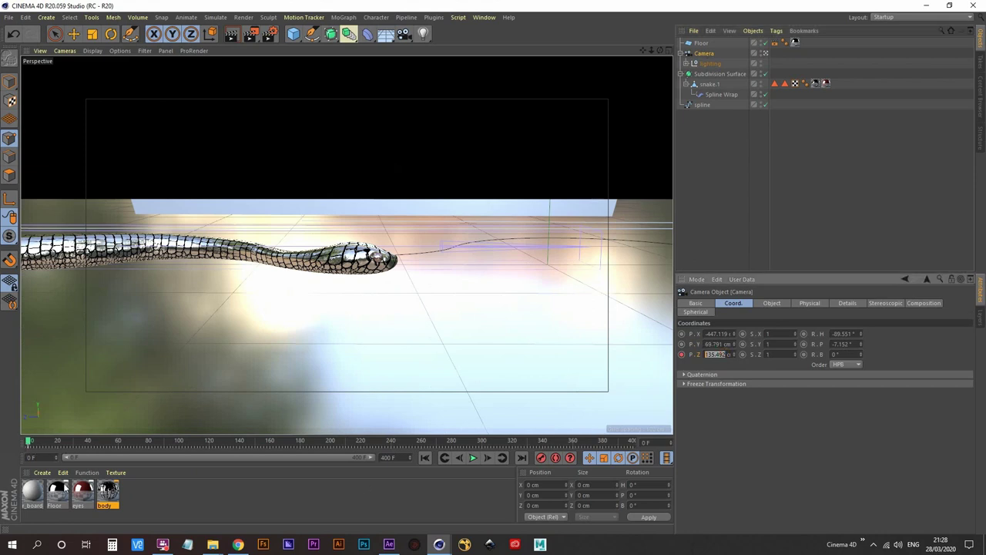
- At frame 400, set the camera's Z position to about -627.5 cm to reframe the snake's head and keyframe it
{"action": "left_click", "coordinate": [718, 95]}
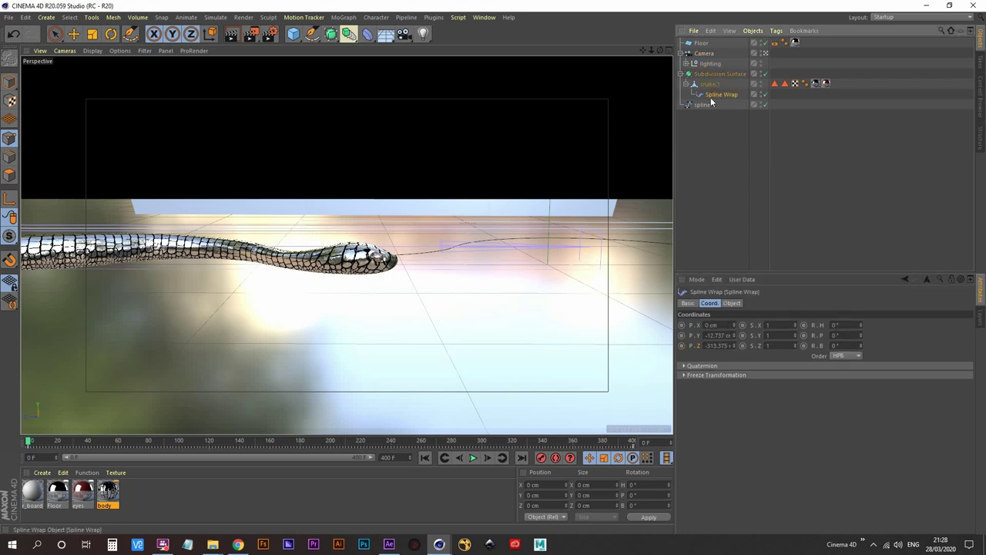
{"action": "left_click", "coordinate": [706, 54]}
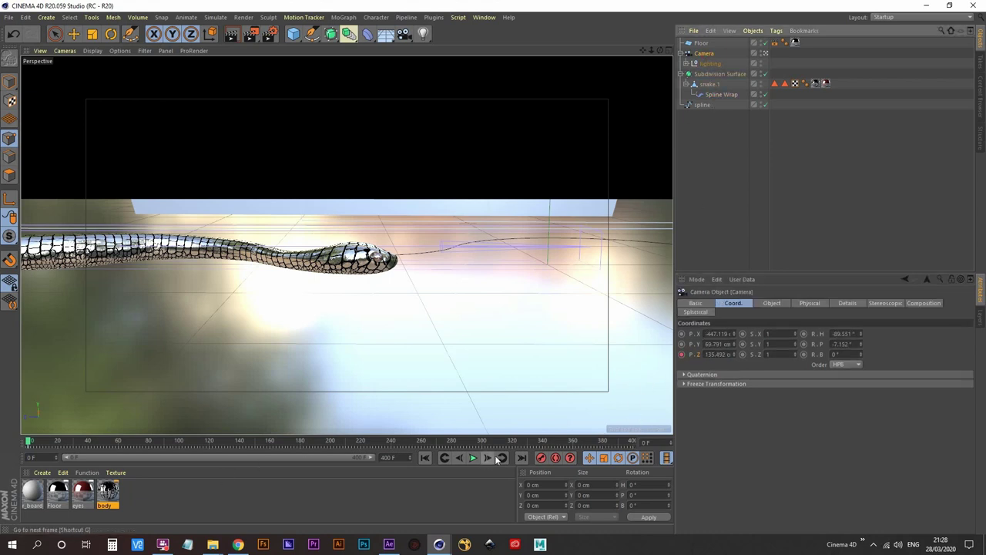
{"action": "left_click", "coordinate": [522, 458]}
{"action": "left_click", "coordinate": [724, 95]}
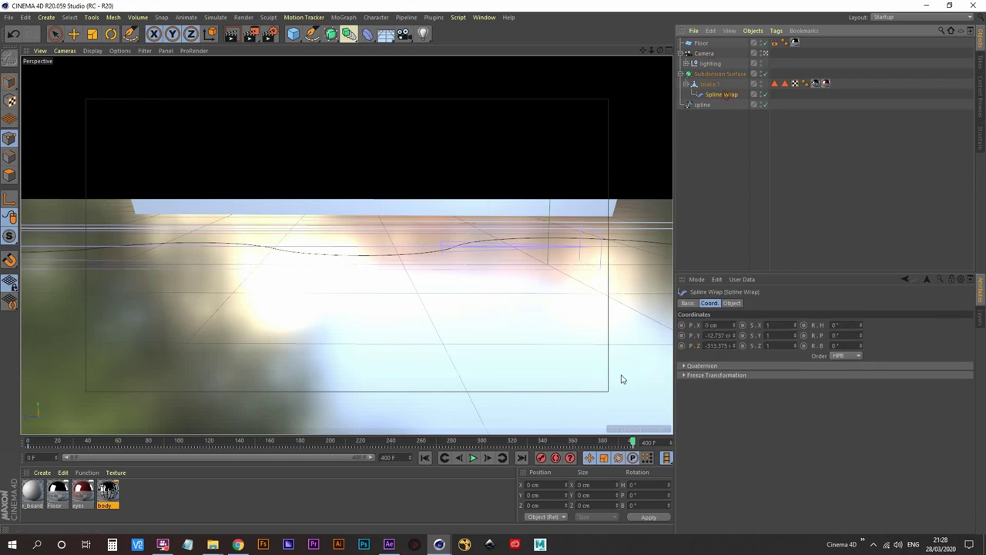
{"action": "left_click", "coordinate": [704, 53]}
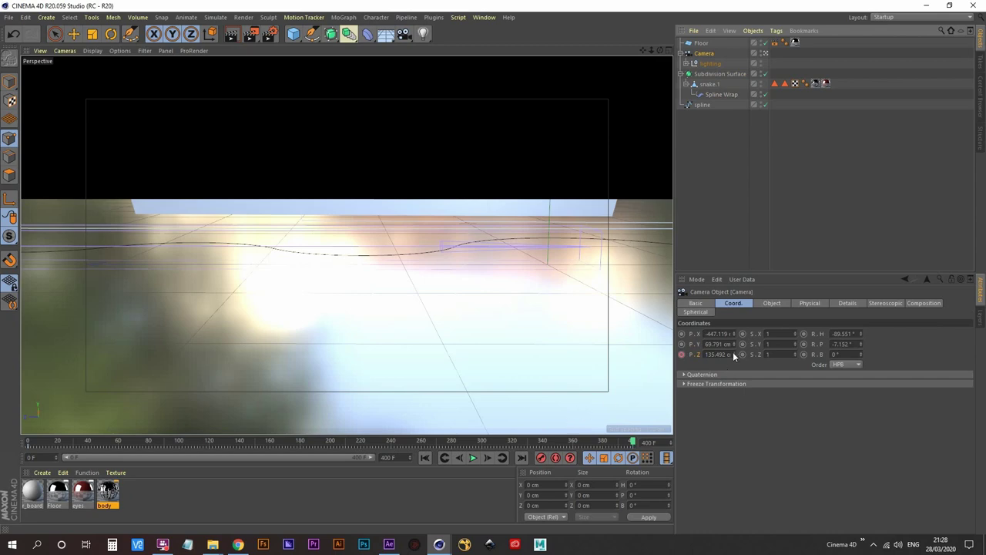
{"action": "left_click_drag", "start_coordinate": [733, 353], "coordinate": [733, 406]}
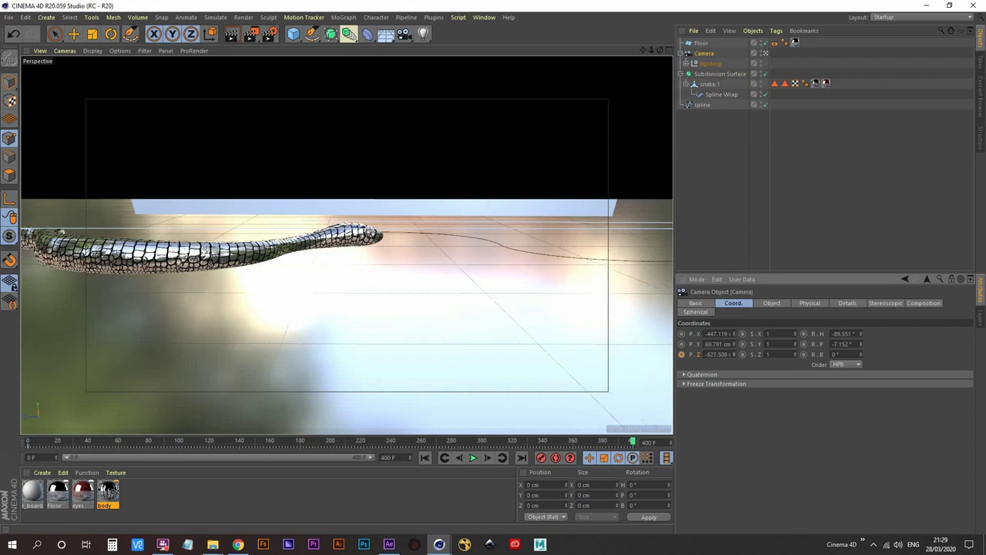
- Play the opening of the animation twice from frame 0 to check how the camera follows the snake
{"action": "left_click", "coordinate": [423, 458]}
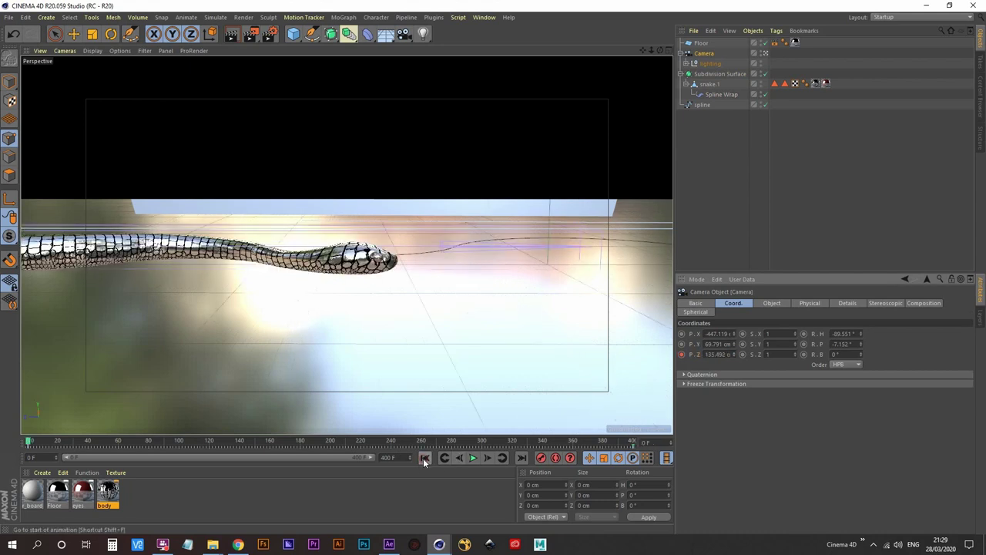
{"action": "left_click", "coordinate": [474, 458]}
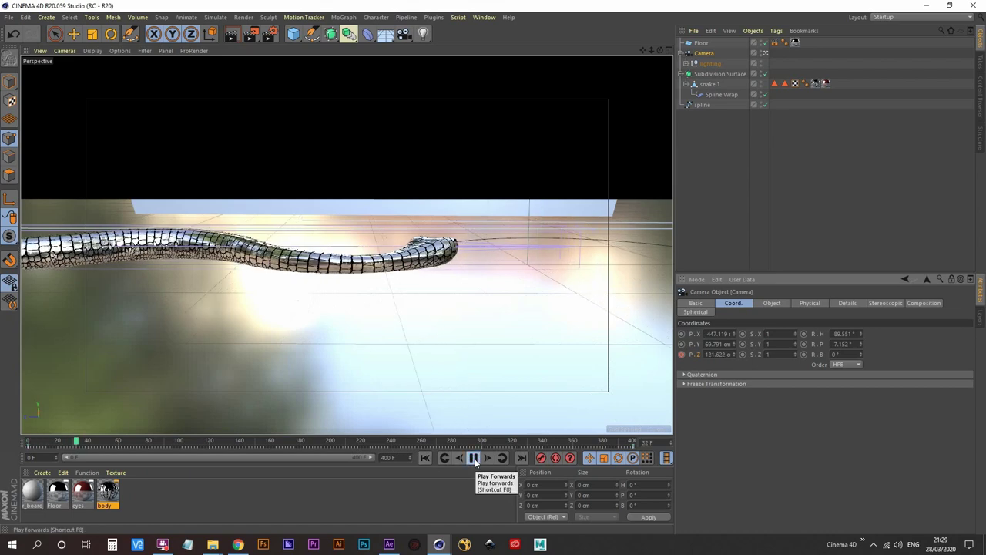
{"action": "left_click", "coordinate": [475, 461]}
{"action": "left_click", "coordinate": [424, 458]}
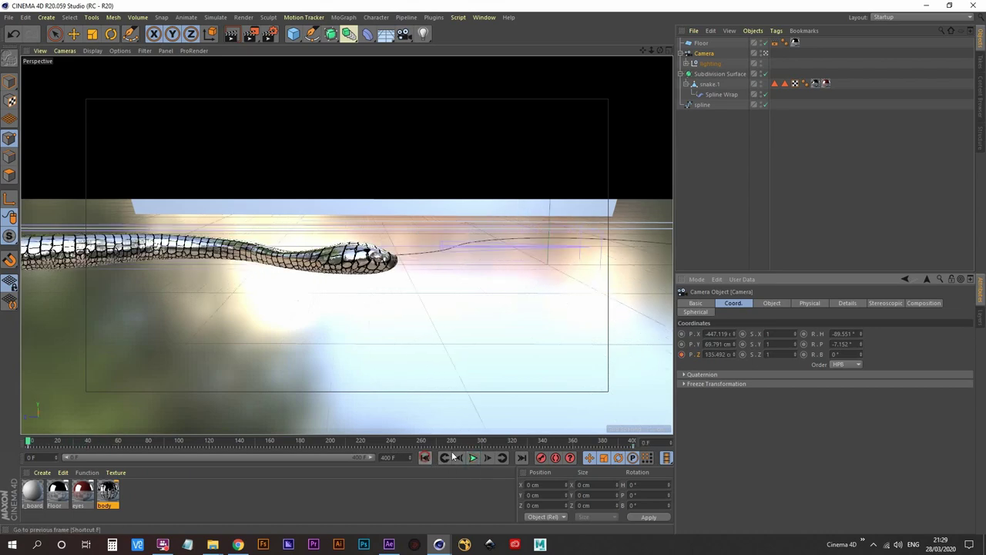
{"action": "left_click", "coordinate": [474, 457]}
{"action": "left_click", "coordinate": [474, 458]}
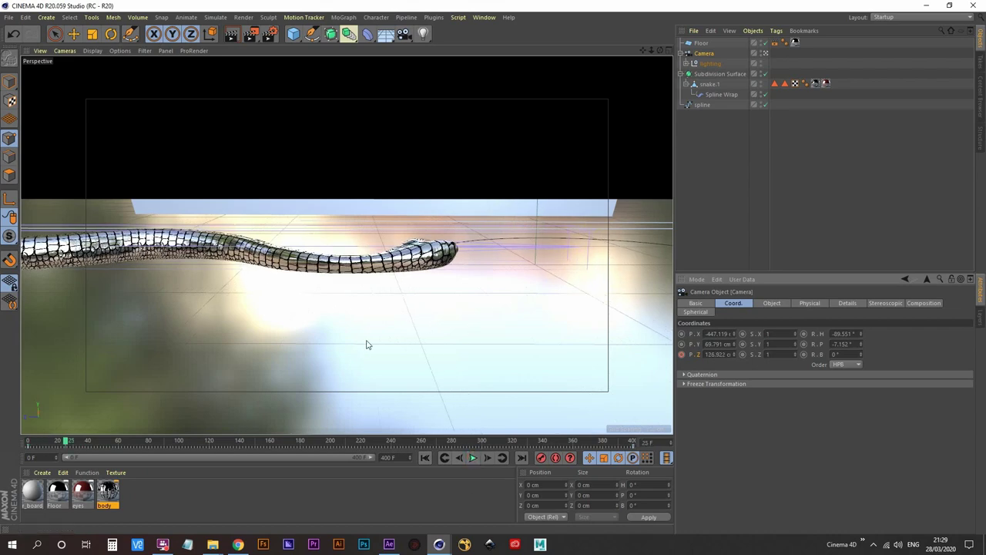
- Set the camera's position keyframes to linear interpolation in the Dope Sheet and close the timeline
{"action": "key", "text": "shift+F3"}
{"action": "left_click_drag", "start_coordinate": [549, 336], "coordinate": [443, 268]}
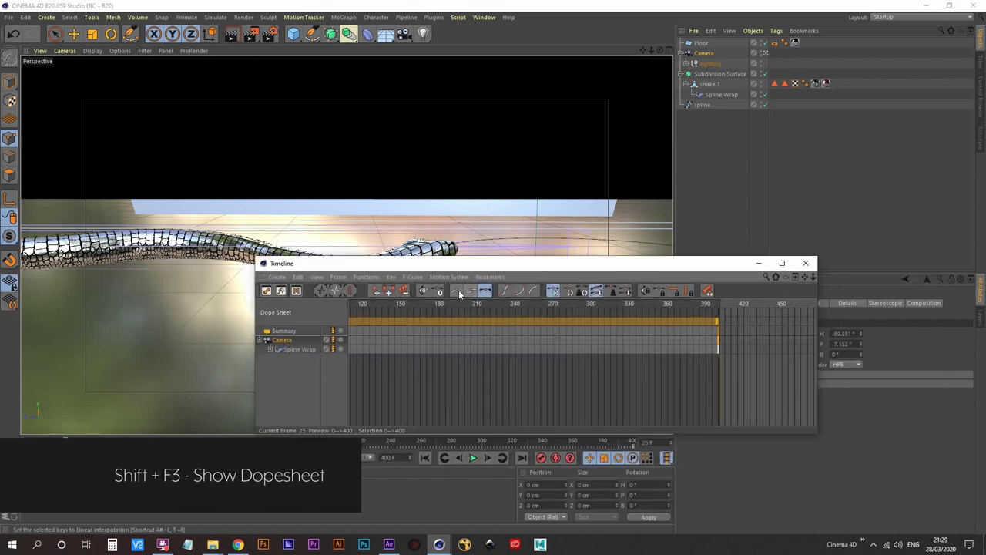
{"action": "left_click", "coordinate": [459, 291]}
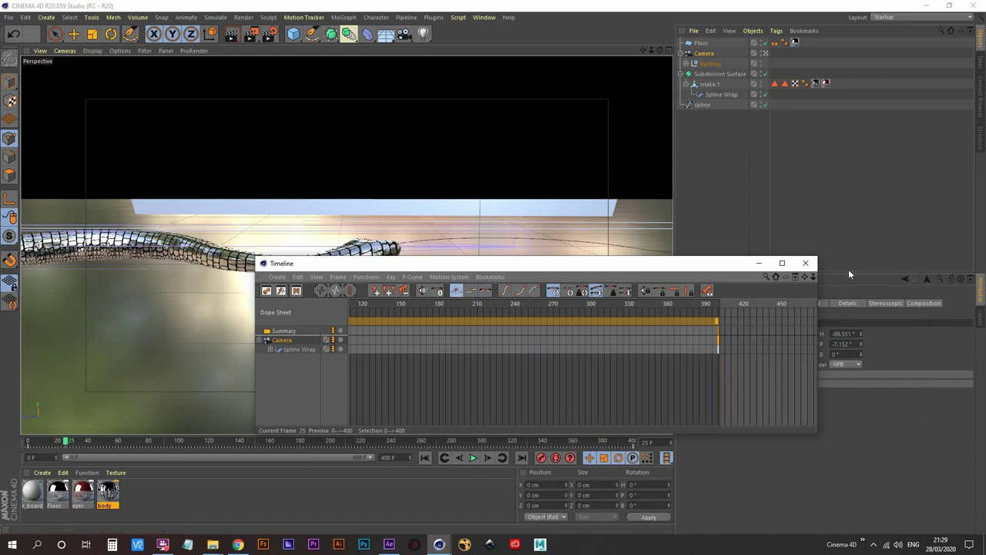
{"action": "left_click", "coordinate": [806, 263]}
- Play the animation from frame 0 to check the constant-speed camera move and stop at frame 254
{"action": "left_click", "coordinate": [425, 458]}
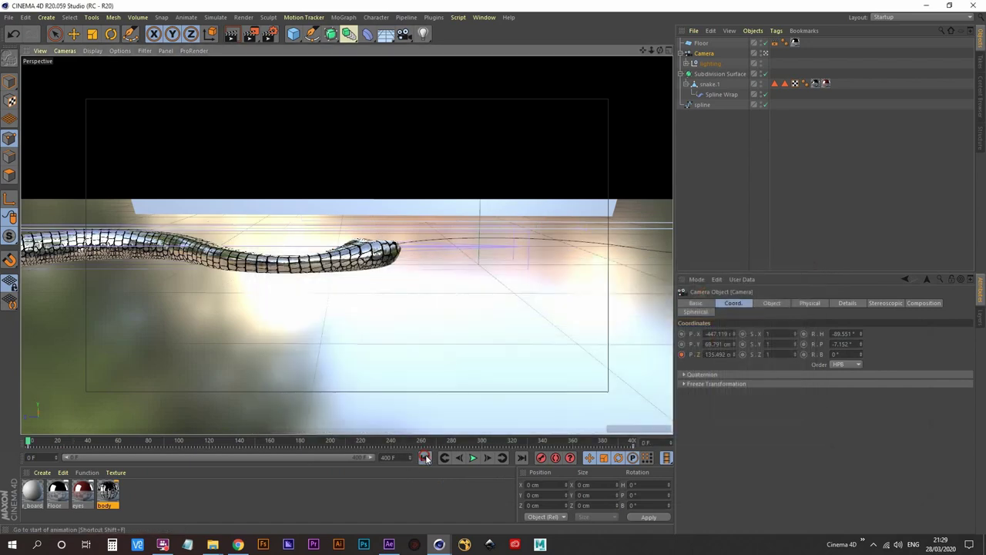
{"action": "left_click", "coordinate": [475, 459]}
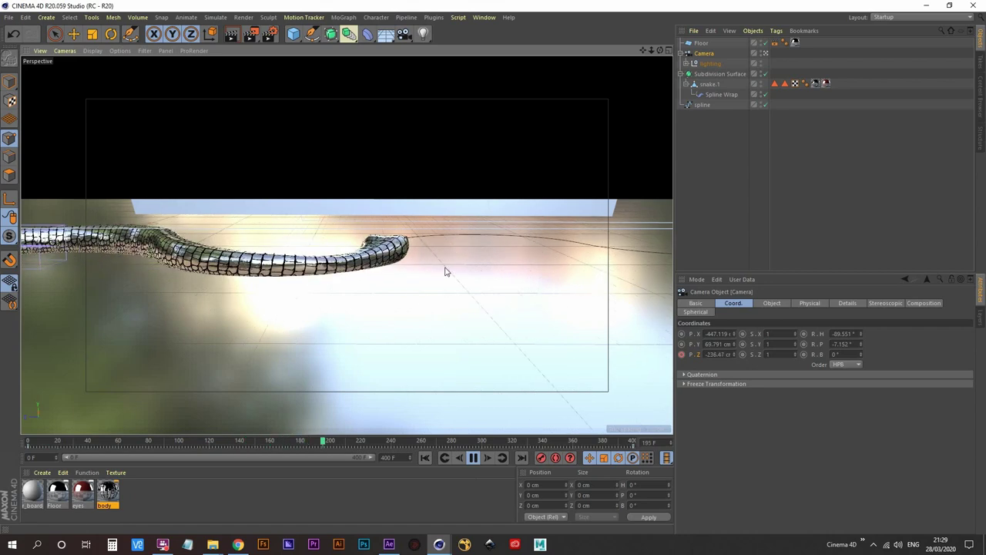
{"action": "left_click", "coordinate": [474, 458]}
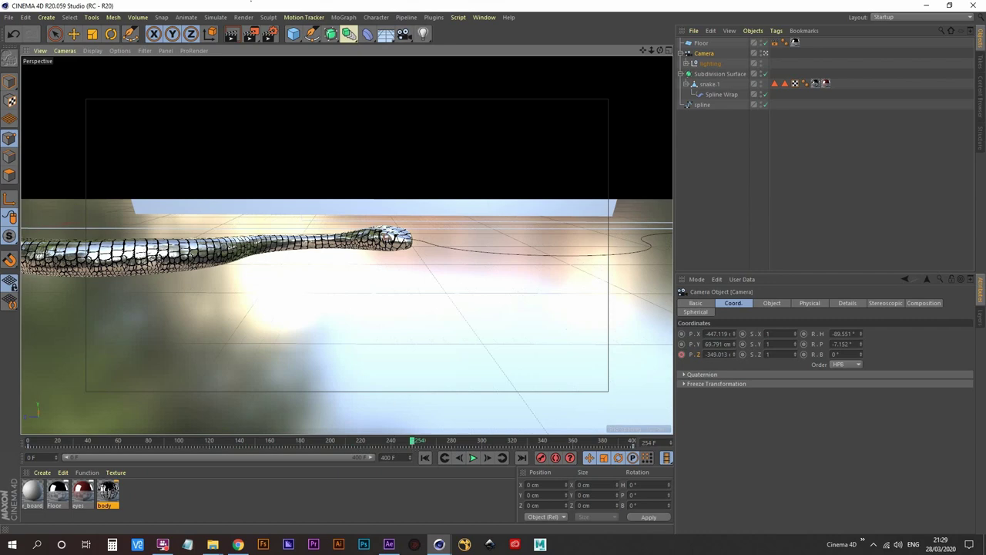
- Test-render frame 254 in the Picture Viewer, minimize the viewer and play the animation again
{"action": "left_click", "coordinate": [246, 35]}
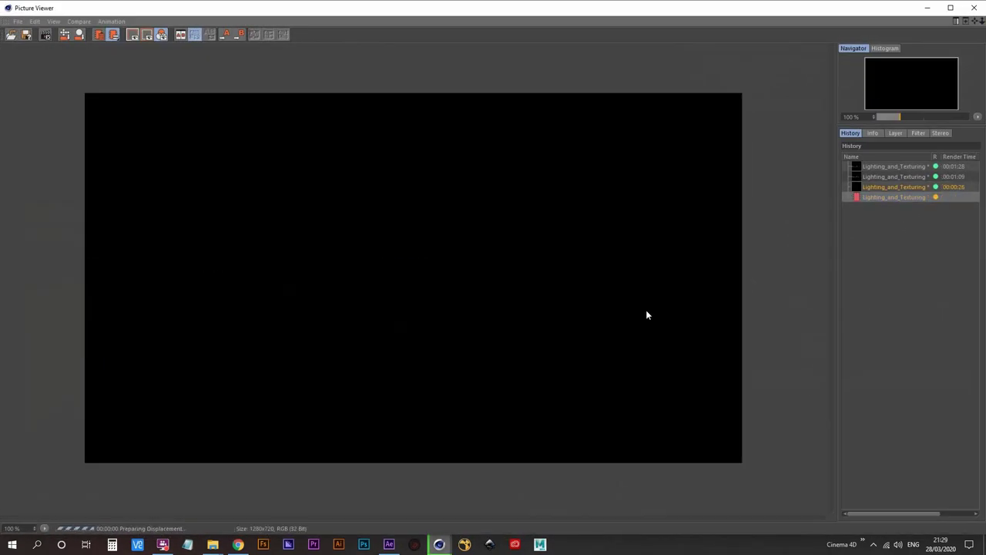
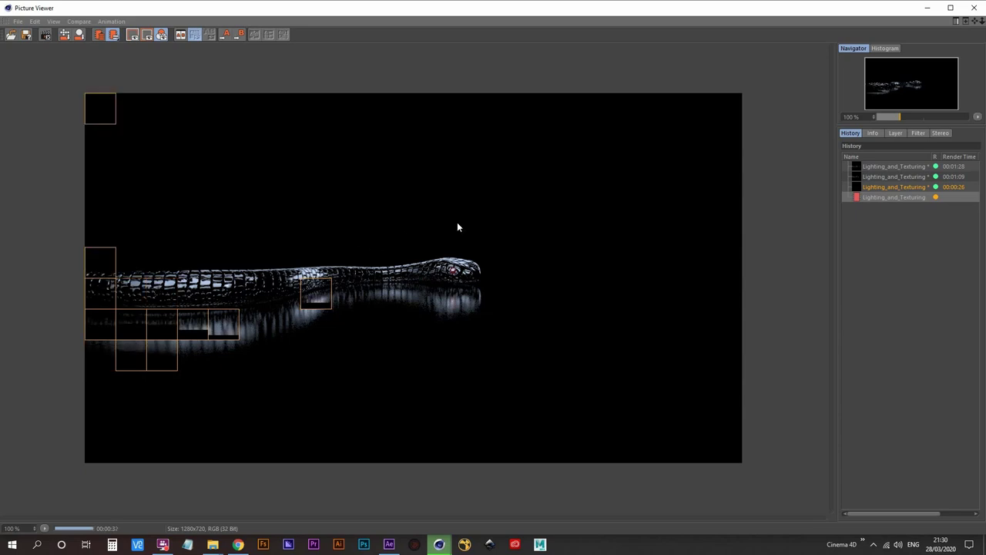
{"action": "left_click", "coordinate": [927, 8]}
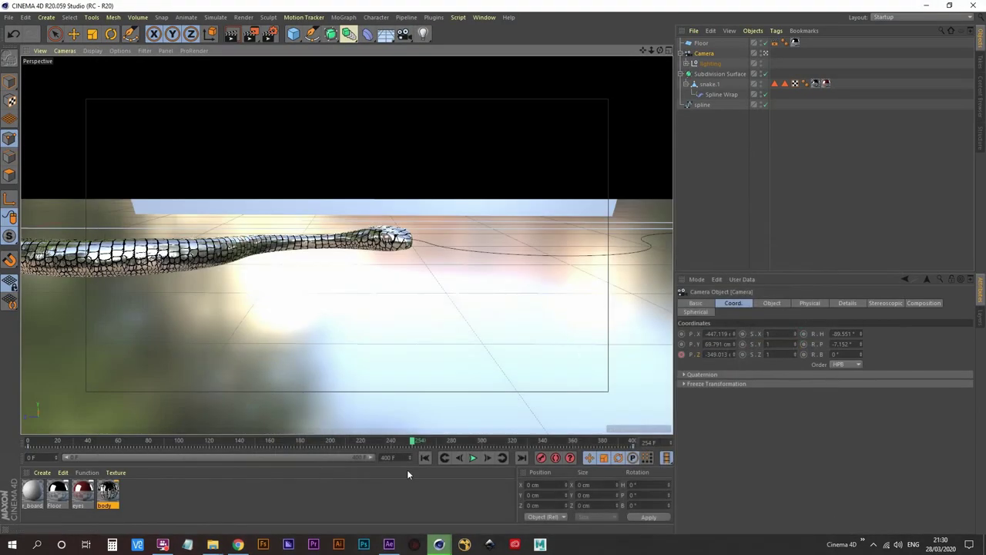
{"action": "left_click", "coordinate": [473, 458]}
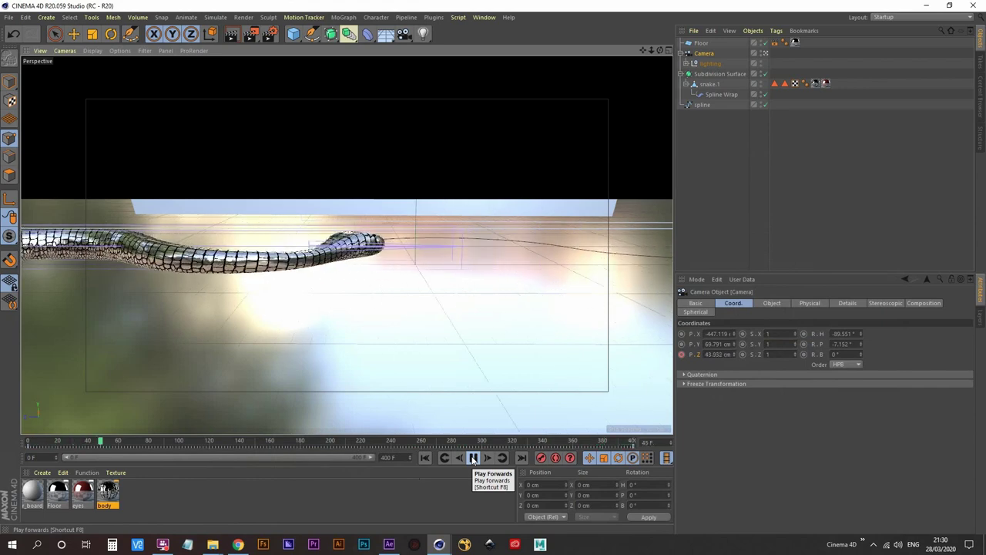
- Stop the playback and save the project under the new name animation in the 04-Snake folder
{"action": "left_click", "coordinate": [474, 458]}
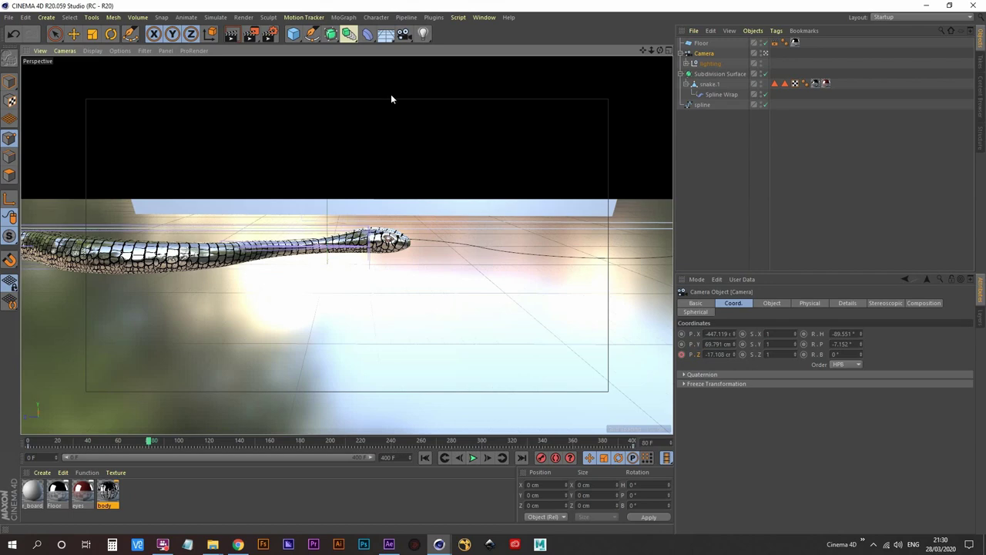
{"action": "left_click", "coordinate": [8, 16]}
{"action": "left_click", "coordinate": [38, 112]}
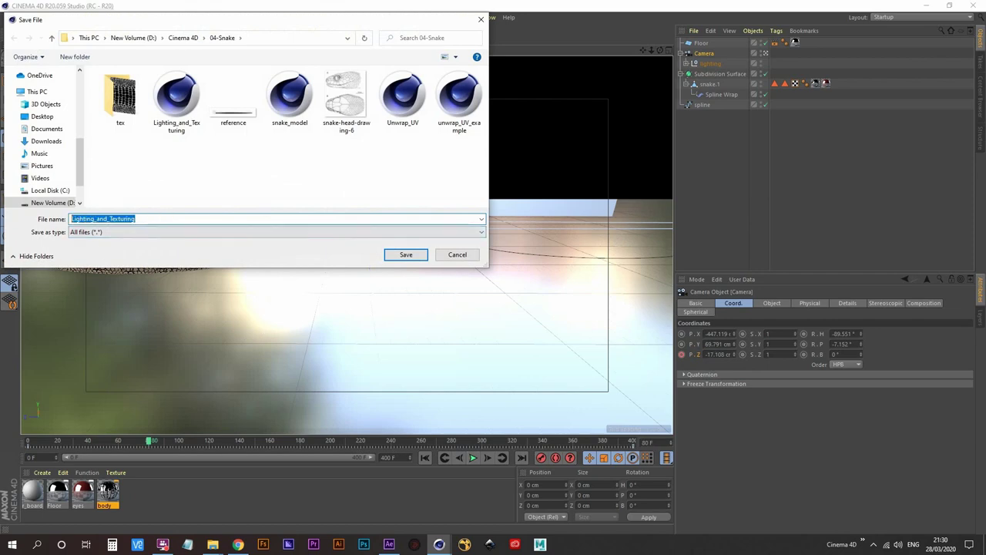
{"action": "type", "text": "animation"}
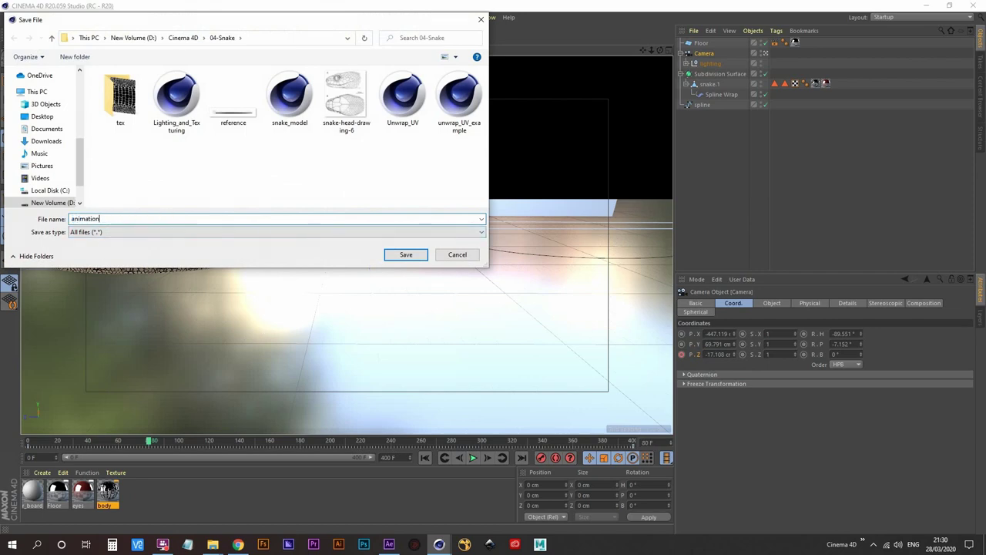
{"action": "key", "text": "Return"}
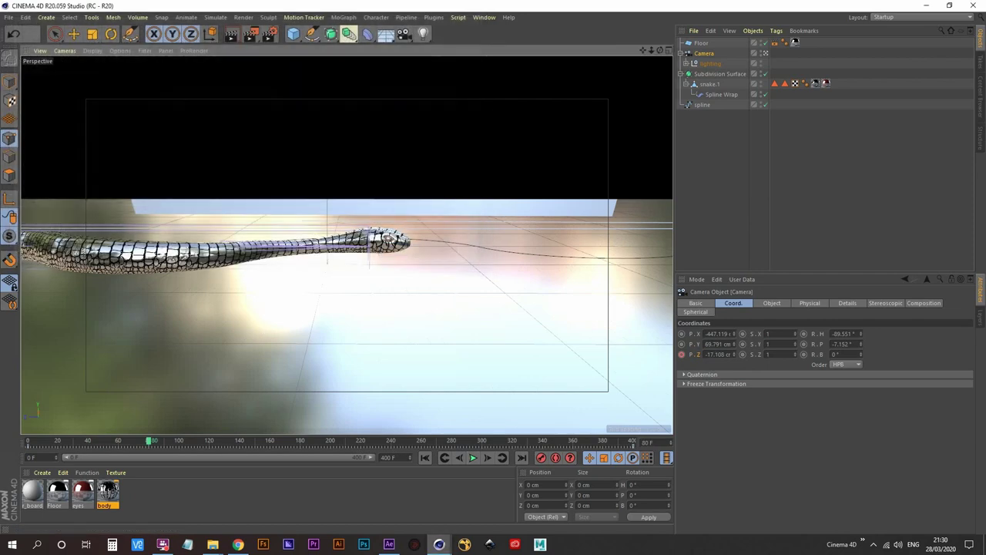
- Set the render output to 1920 x 1080 pixels and the frame range to All Frames
{"action": "left_click", "coordinate": [272, 33]}
{"action": "left_click_drag", "start_coordinate": [403, 26], "coordinate": [438, 68]}
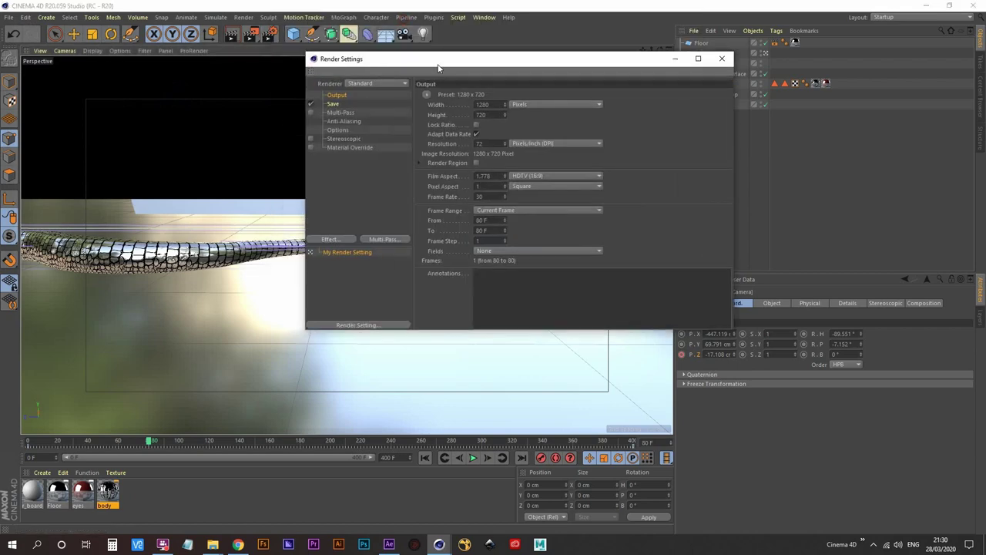
{"action": "double_click", "coordinate": [500, 106]}
{"action": "type", "text": "1920"}
{"action": "key", "text": "Tab"}
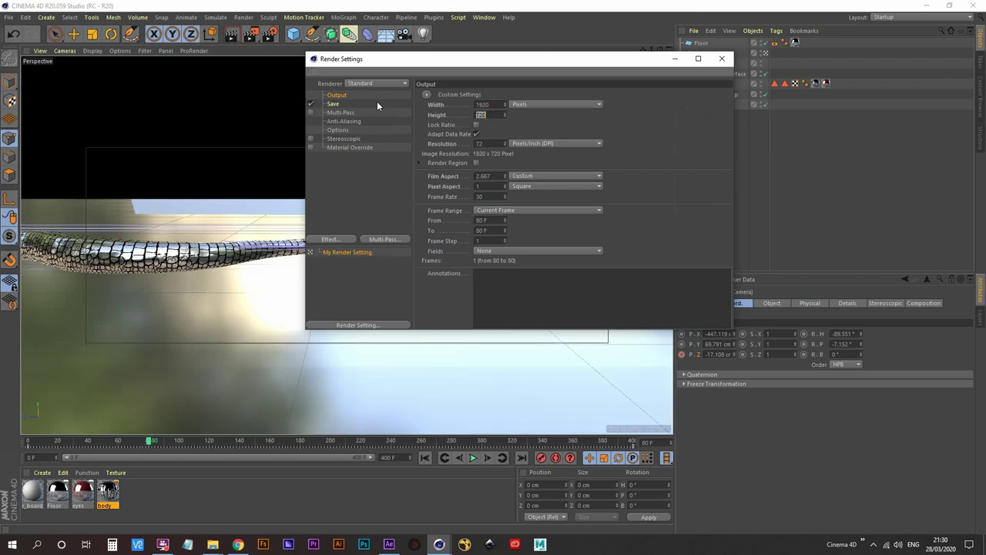
{"action": "type", "text": "1080"}
{"action": "key", "text": "Tab"}
{"action": "key", "text": "Tab"}
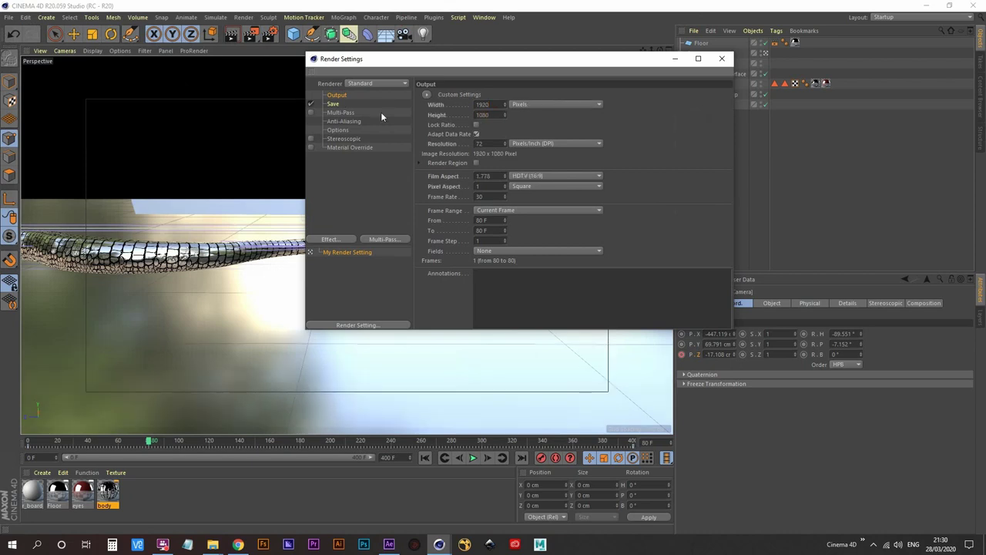
{"action": "left_click", "coordinate": [502, 211]}
{"action": "left_click", "coordinate": [501, 242]}
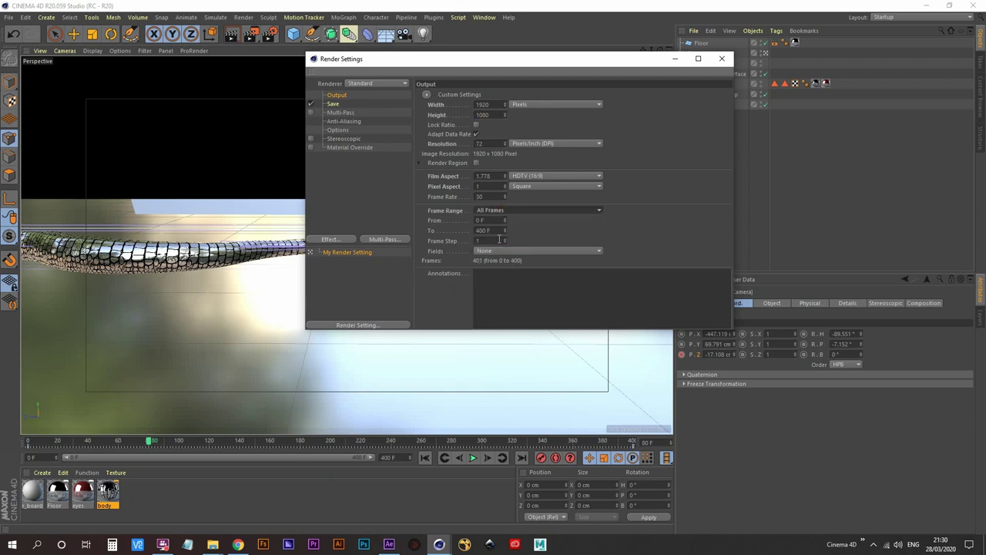
- Check the anti-aliasing render settings and set the saved image format to PNG
{"action": "left_click", "coordinate": [344, 113]}
{"action": "left_click", "coordinate": [345, 122]}
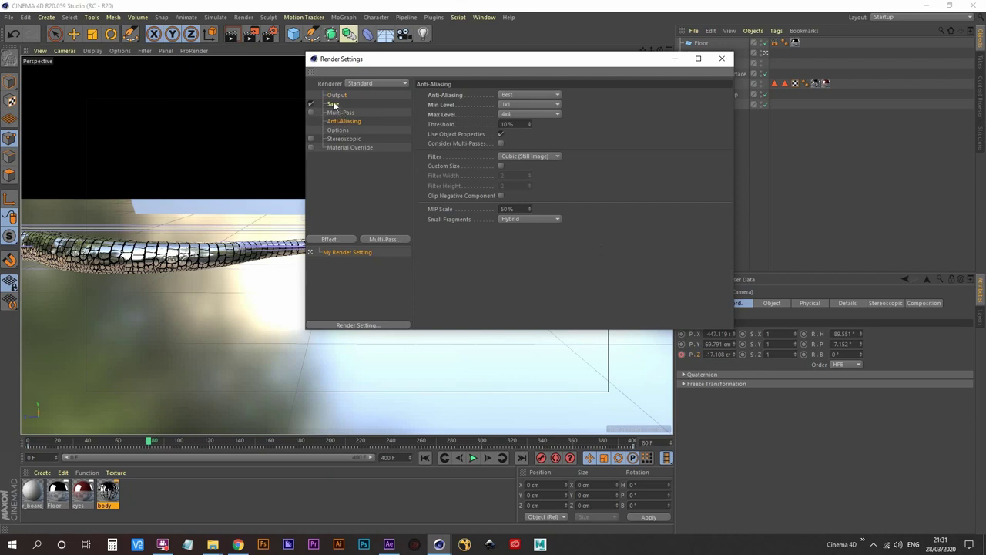
{"action": "left_click", "coordinate": [333, 104]}
{"action": "left_click", "coordinate": [543, 123]}
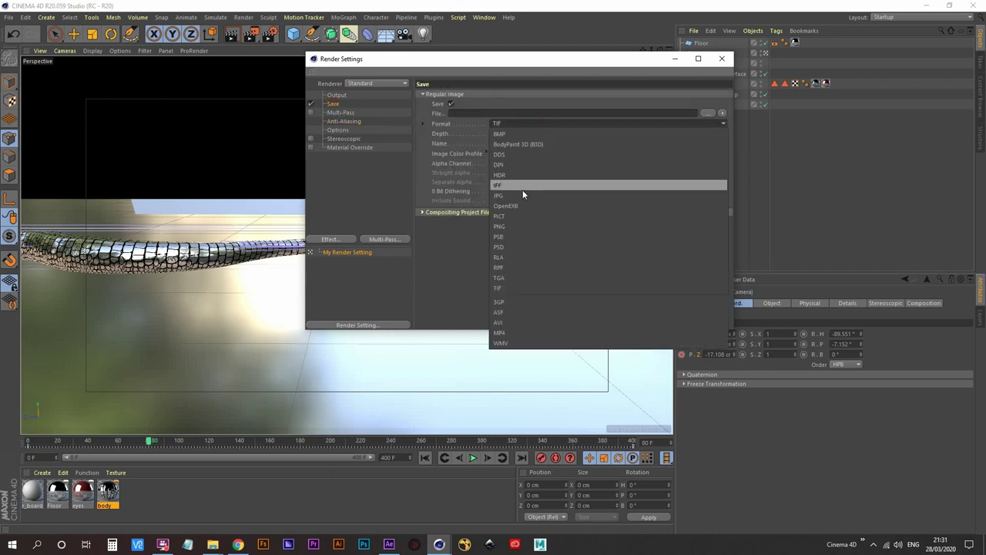
{"action": "left_click", "coordinate": [518, 235]}
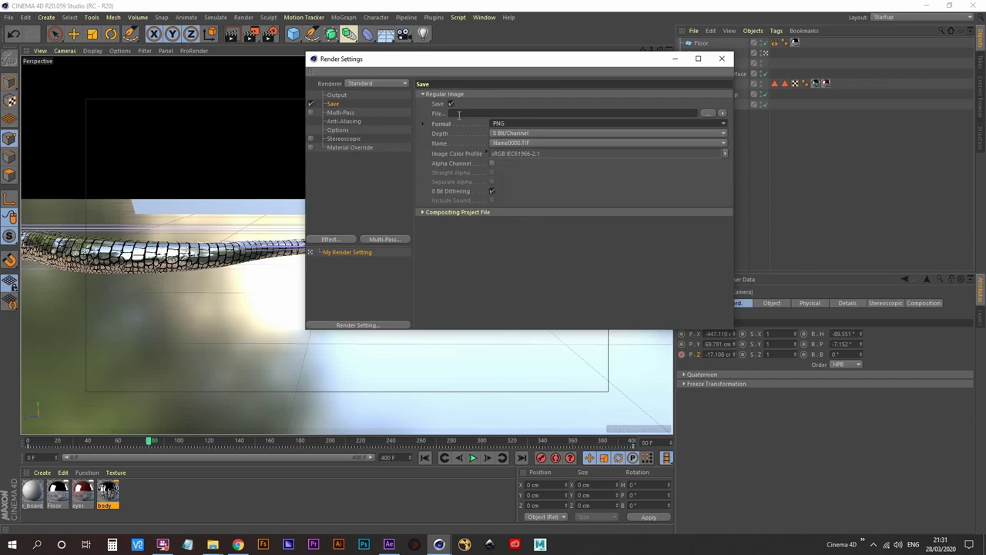
- Set the render save path to a new folder on the Desktop with the file name sequence
{"action": "left_click", "coordinate": [704, 114]}
{"action": "left_click", "coordinate": [439, 93]}
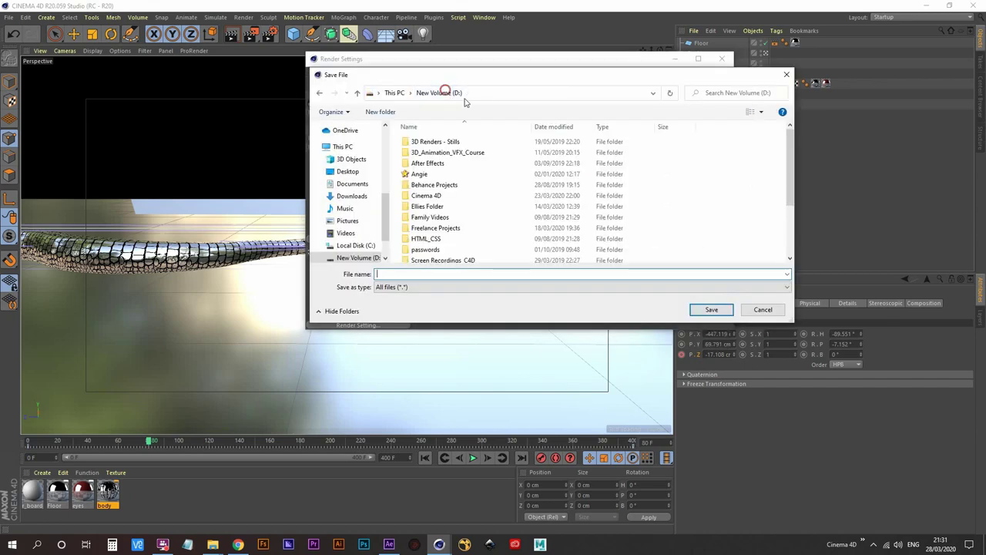
{"action": "left_click", "coordinate": [351, 171]}
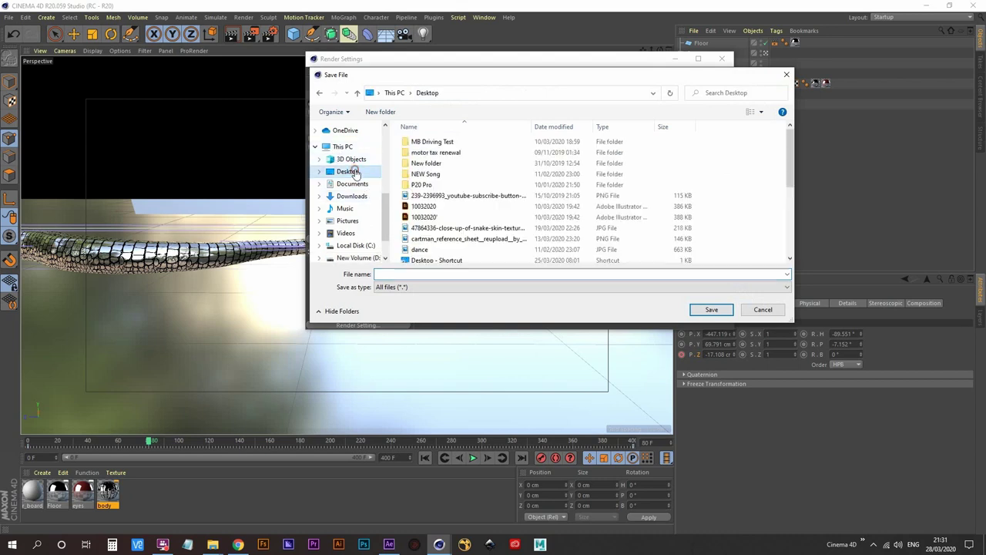
{"action": "right_click", "coordinate": [743, 169]}
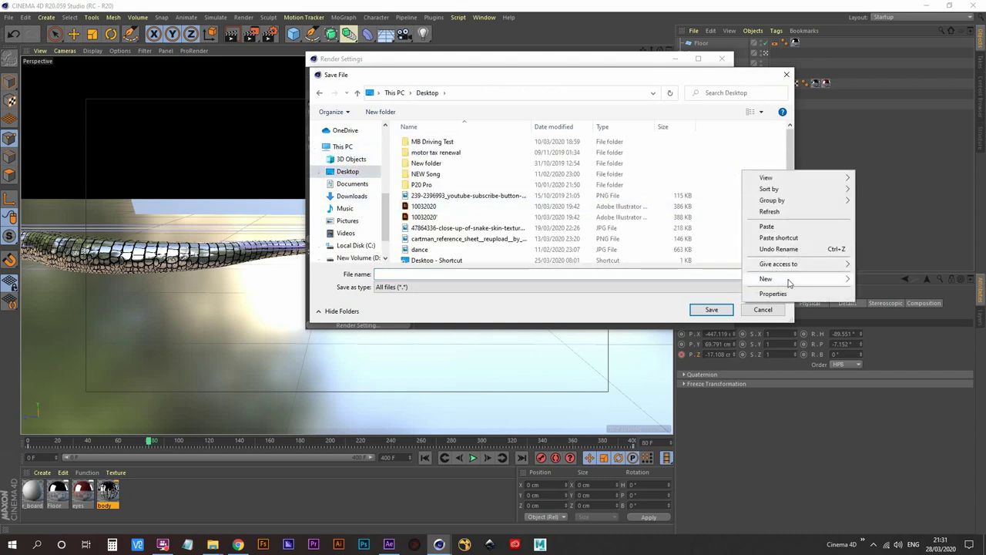
{"action": "mouse_move", "coordinate": [789, 282]}
{"action": "left_click", "coordinate": [650, 279]}
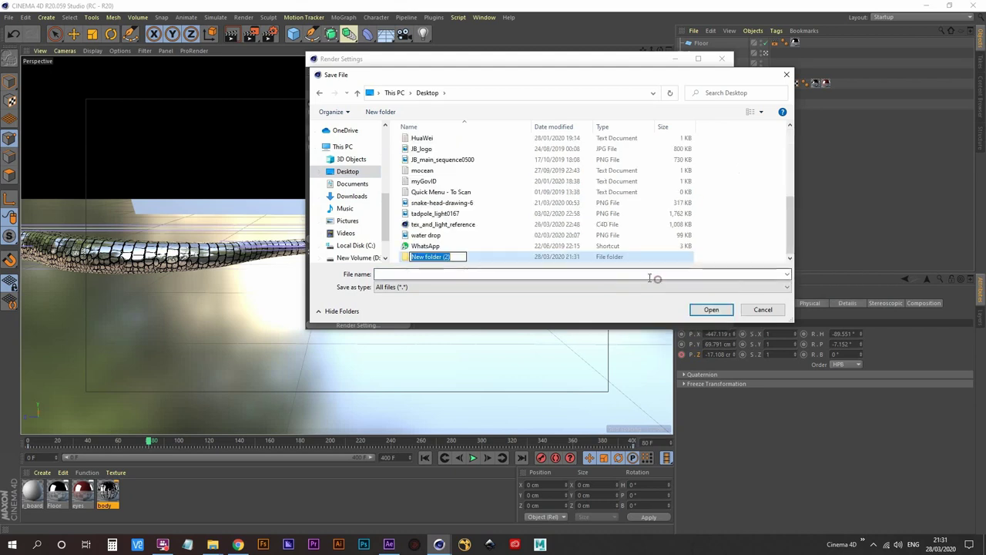
{"action": "key", "text": "Return"}
{"action": "key", "text": "Return"}
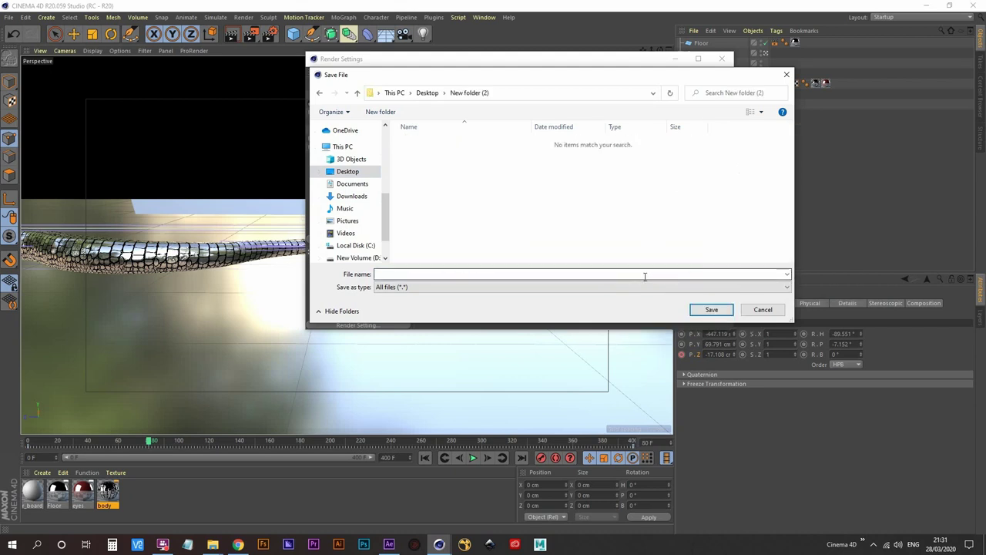
{"action": "left_click", "coordinate": [541, 276]}
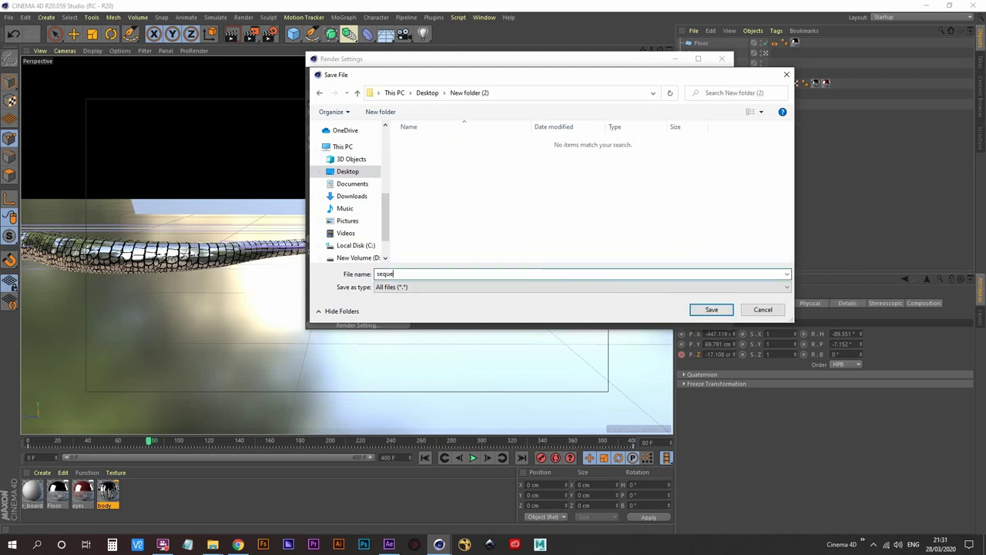
{"action": "type", "text": "sequence"}
{"action": "key", "text": "Return"}
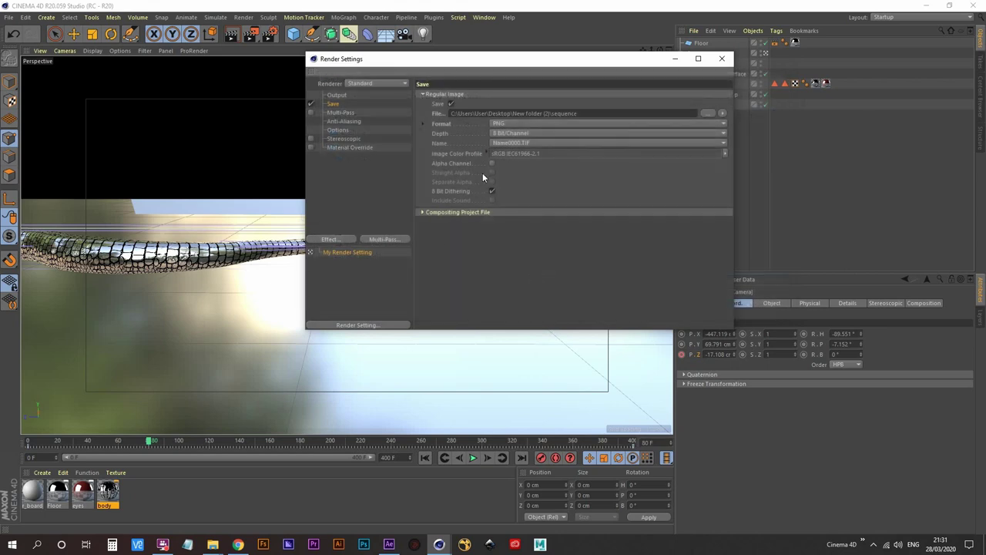
- Review the material override, general options and output pages of the render settings and close the window
{"action": "left_click", "coordinate": [342, 149]}
{"action": "left_click", "coordinate": [337, 130]}
{"action": "left_click", "coordinate": [335, 95]}
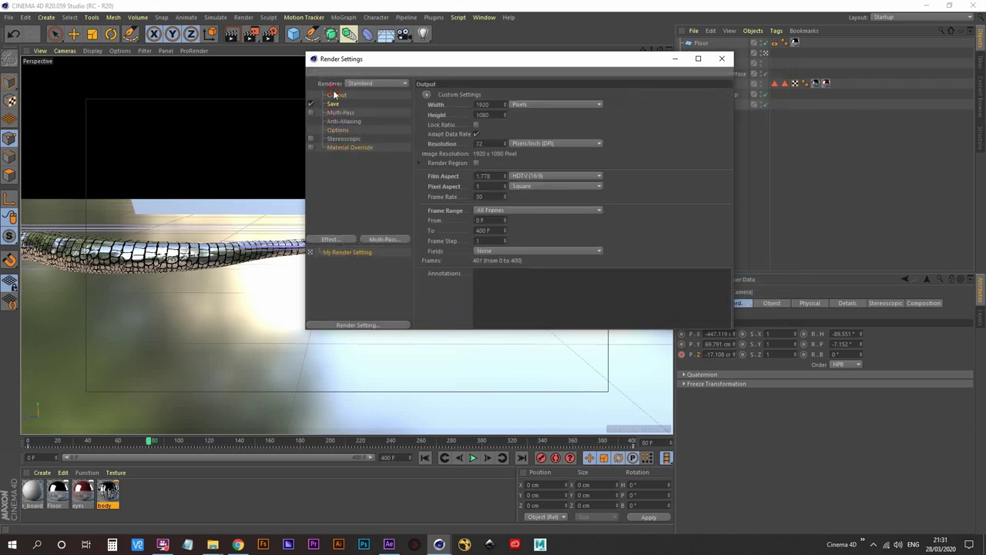
{"action": "left_click", "coordinate": [722, 59]}
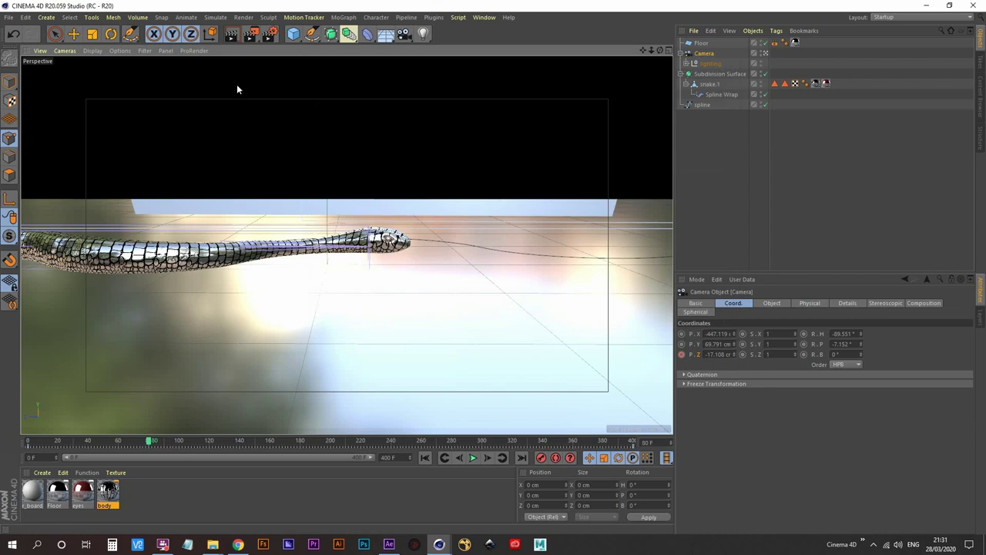
- Open the Render Queue, delete the finished snake_Scene_III.c4d job and move the queue window aside
{"action": "left_click_drag", "start_coordinate": [250, 36], "coordinate": [306, 229]}
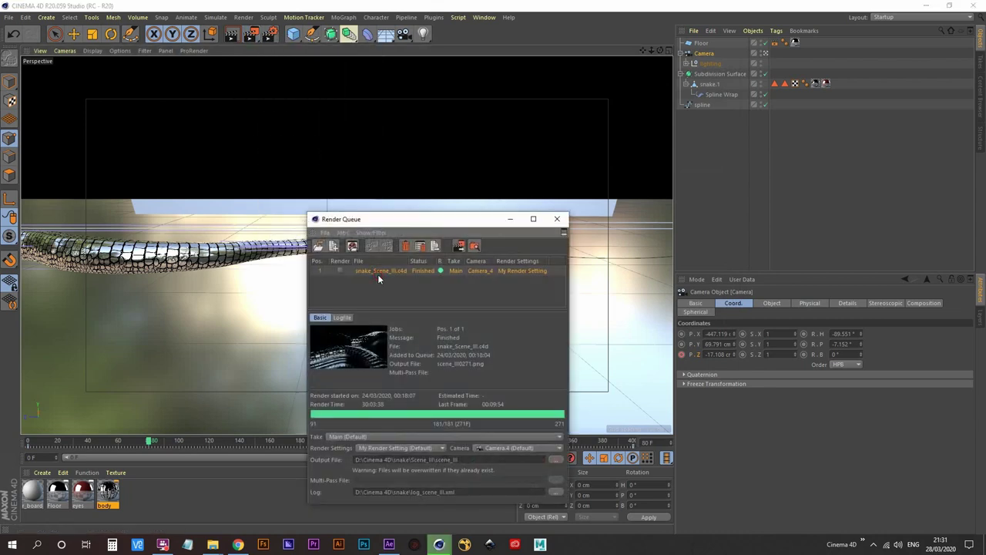
{"action": "key", "text": "Delete"}
{"action": "left_click_drag", "start_coordinate": [423, 220], "coordinate": [534, 95]}
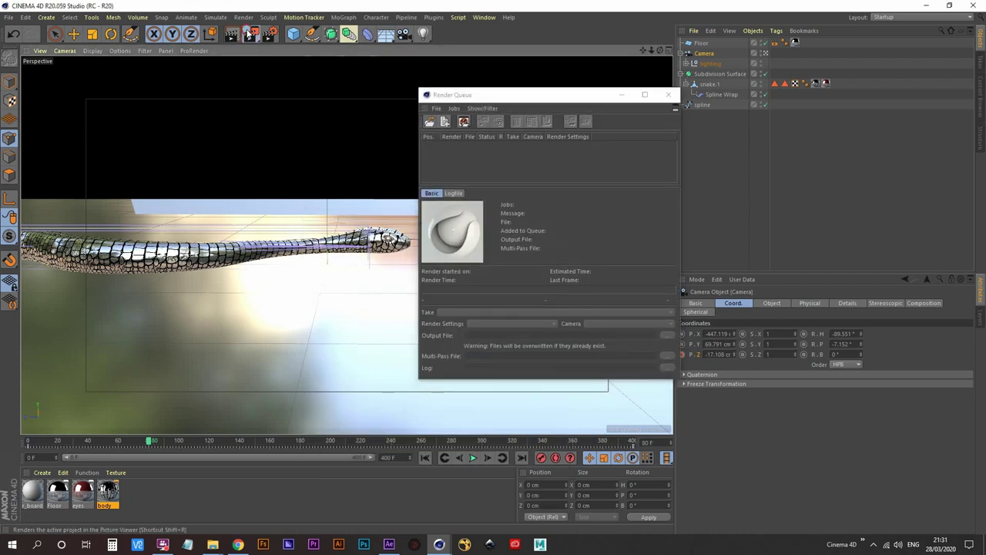
- Add the current animation.c4d project to the Render Queue and start rendering it
{"action": "left_click_drag", "start_coordinate": [249, 35], "coordinate": [330, 216]}
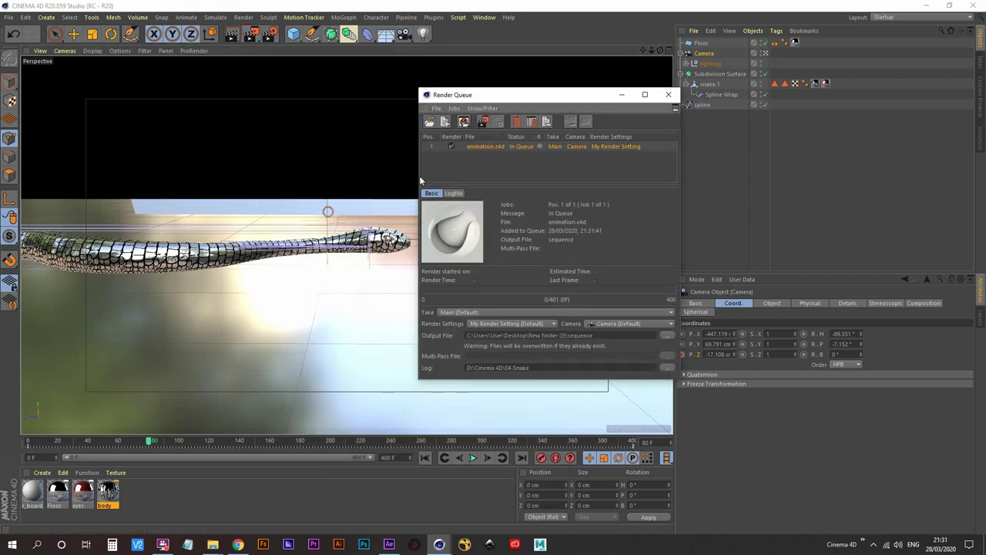
{"action": "left_click", "coordinate": [482, 123]}
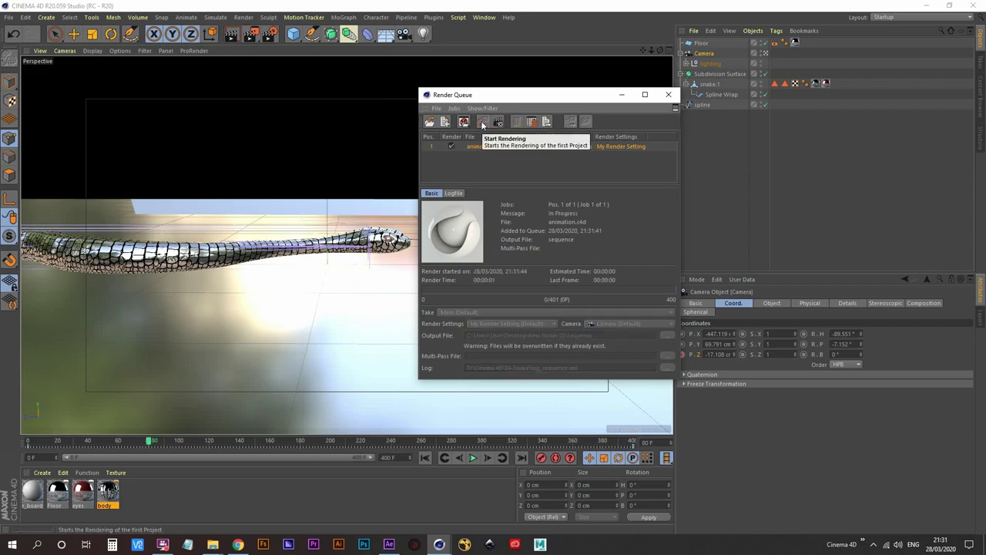